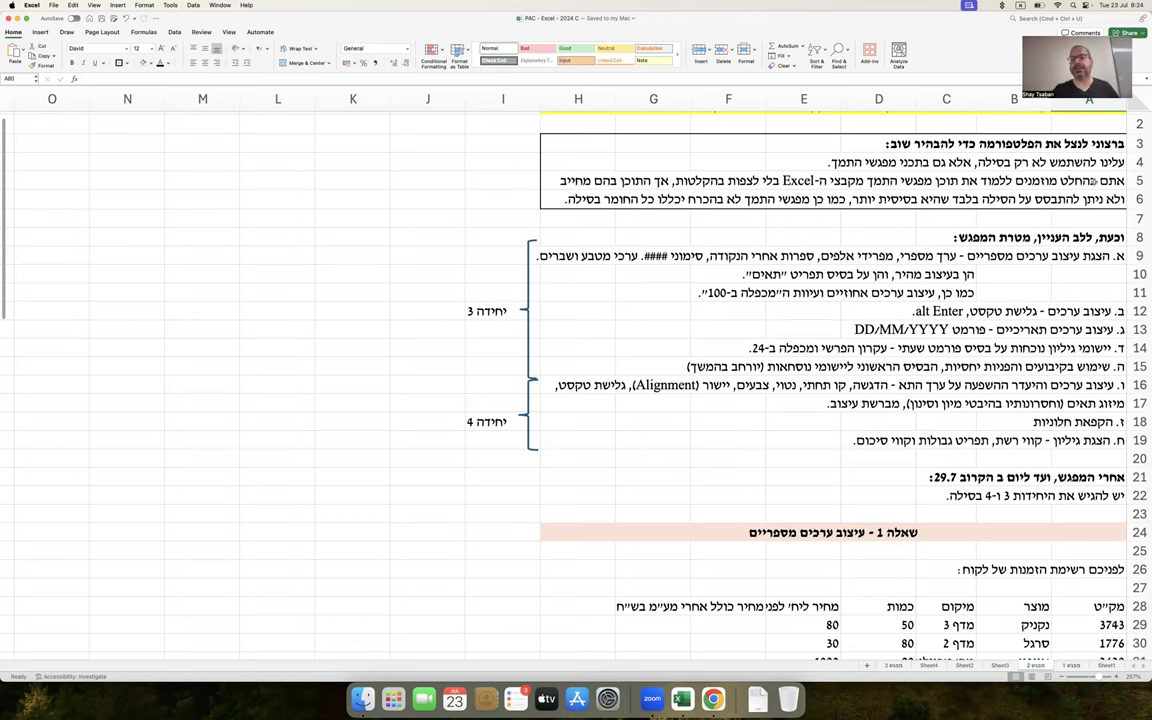
# Highlight the session topics block in rows 8–19, then bring Question 1 at row 24 into view
pyautogui.scroll(1, 985, 163)
pyautogui.moveTo(1088, 252); pyautogui.dragTo(492, 460)
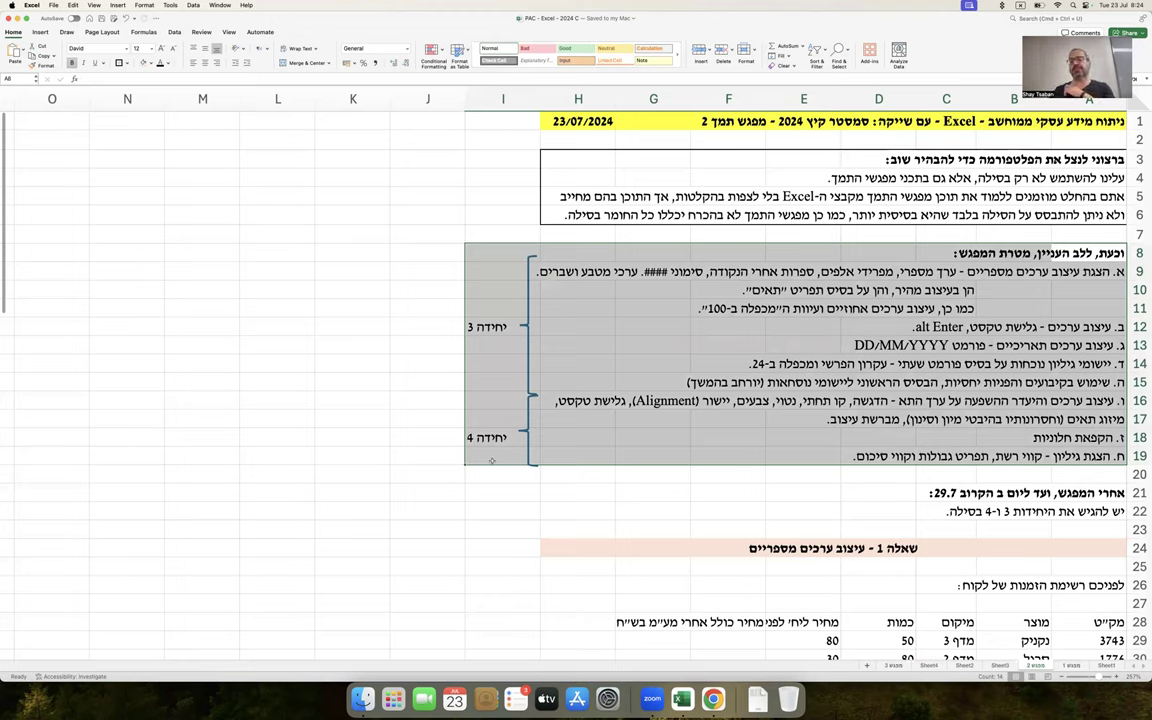
pyautogui.scroll(-8, 492, 445)
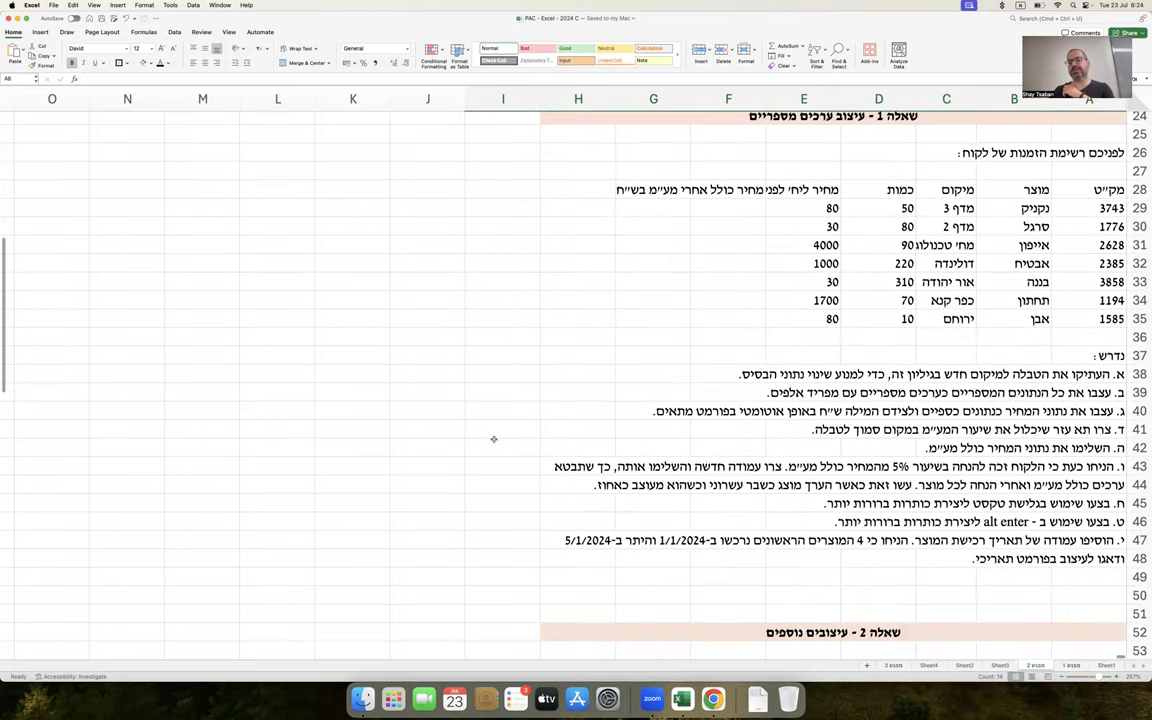
pyautogui.scroll(1, 493, 439)
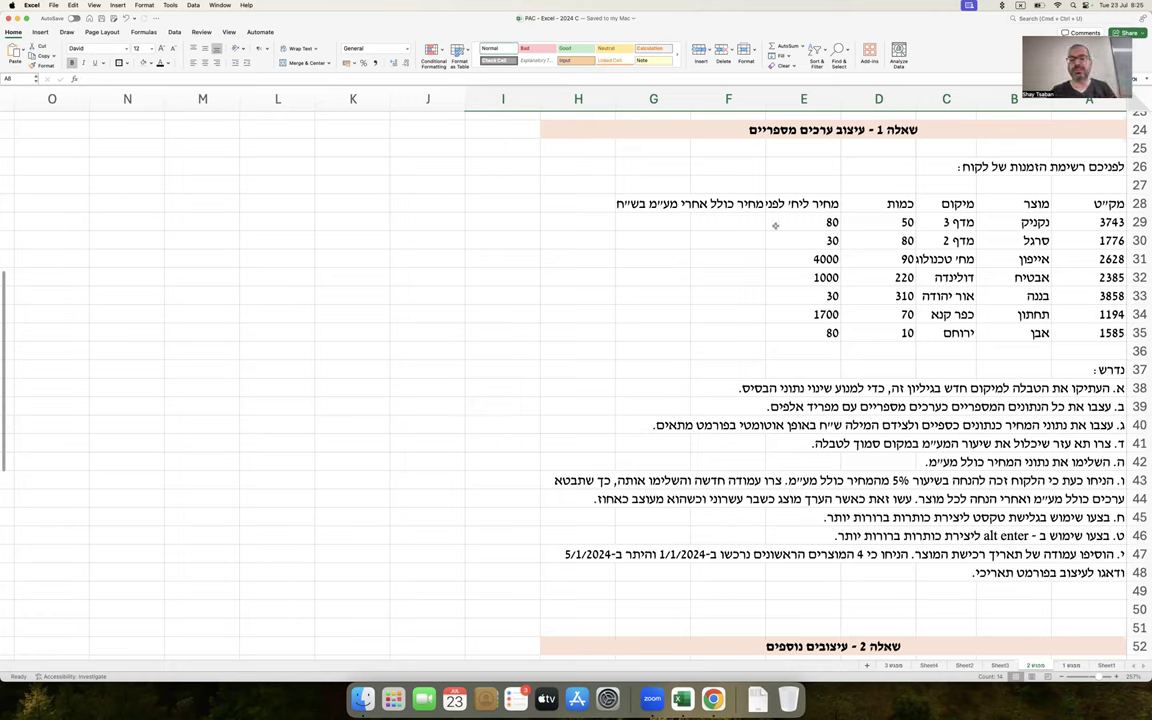
pyautogui.moveTo(1042, 195); pyautogui.dragTo(850, 330)
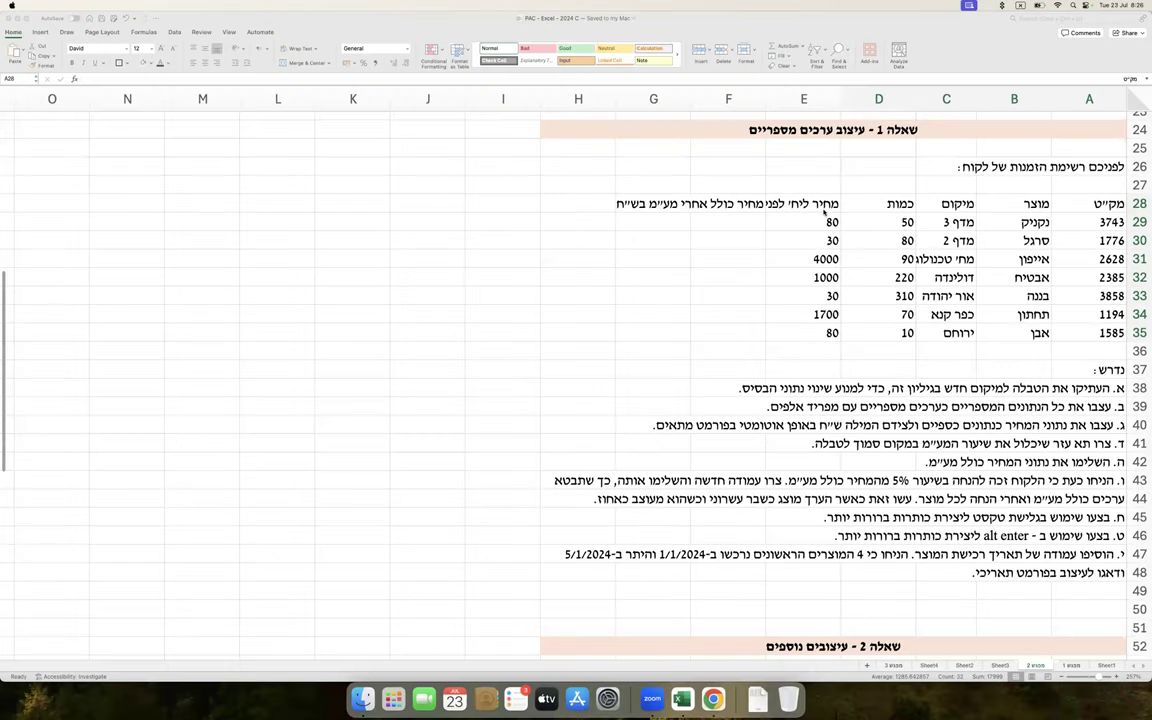
pyautogui.click(912, 199)
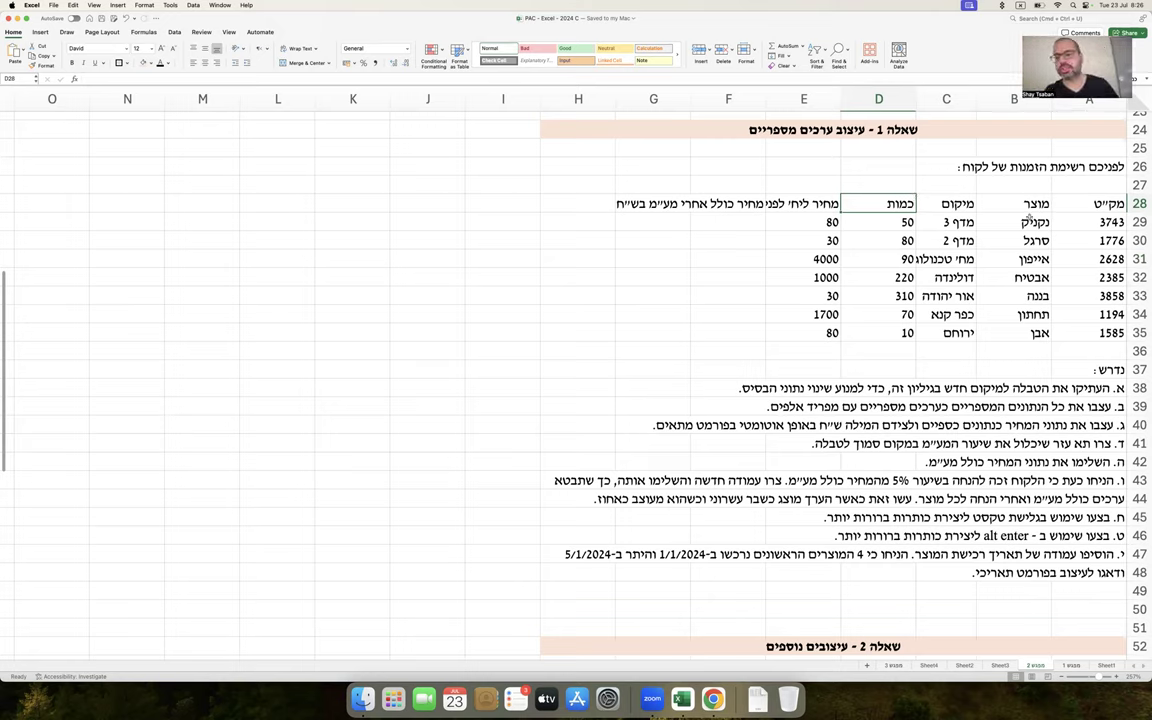
pyautogui.moveTo(1090, 205); pyautogui.dragTo(685, 336)
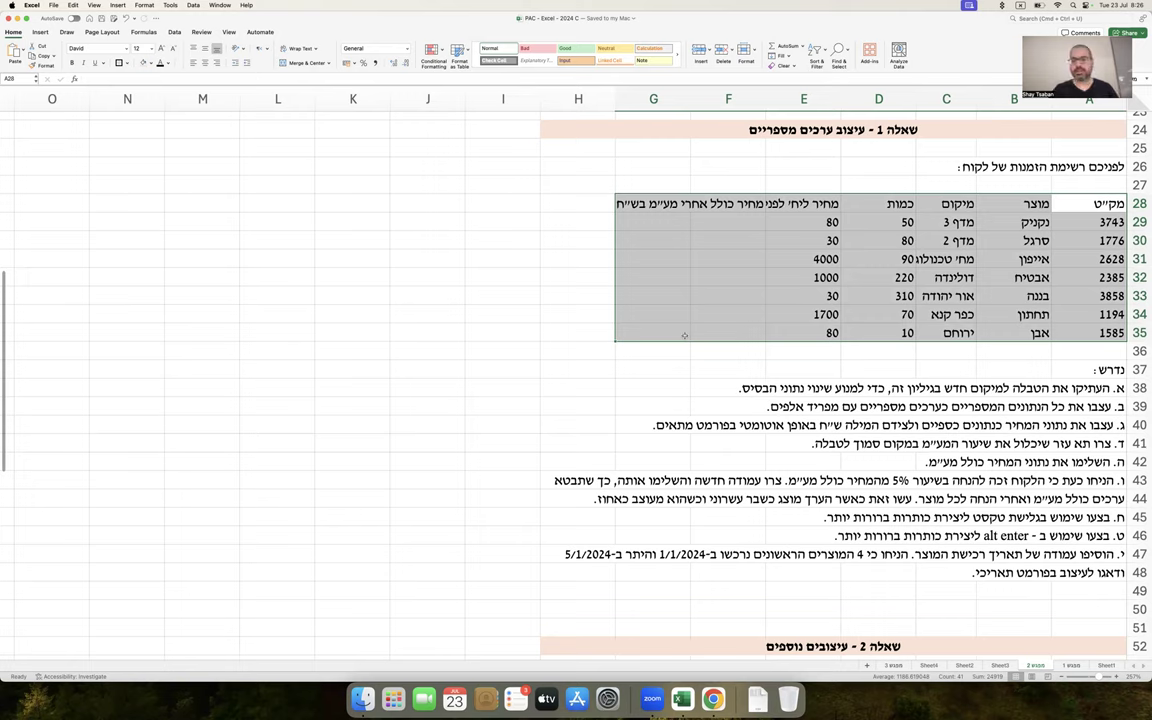
pyautogui.click(800, 367)
pyautogui.moveTo(1014, 204); pyautogui.dragTo(1014, 345)
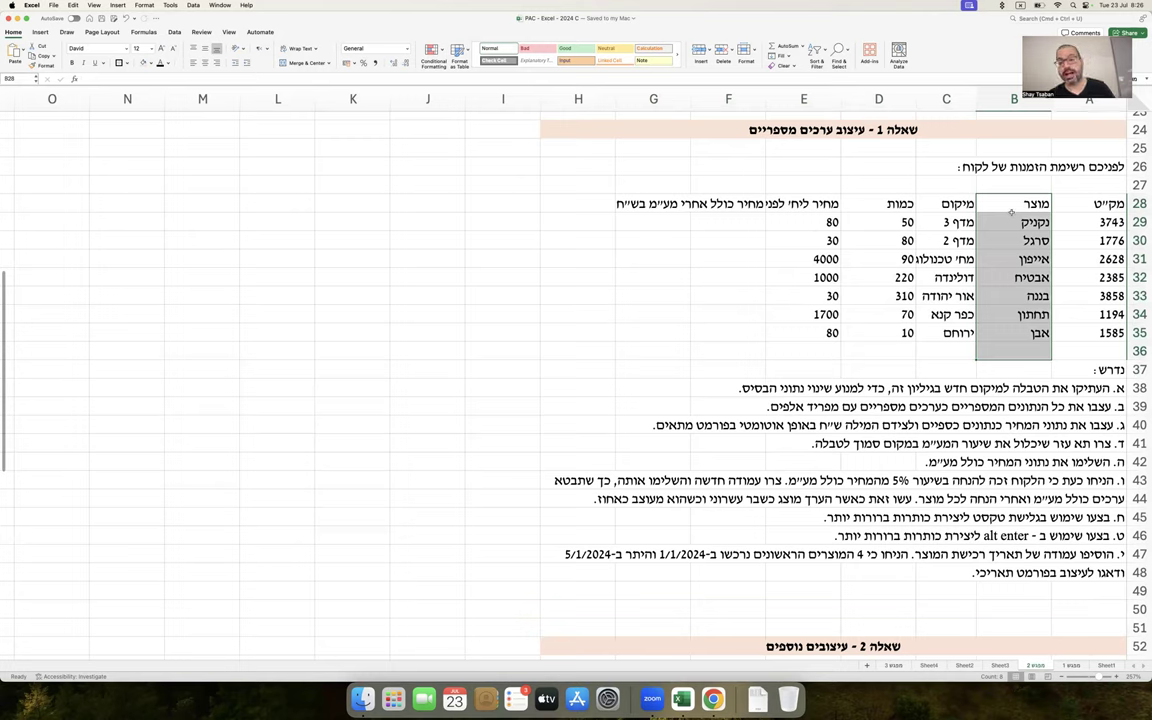
pyautogui.moveTo(960, 222); pyautogui.dragTo(677, 192)
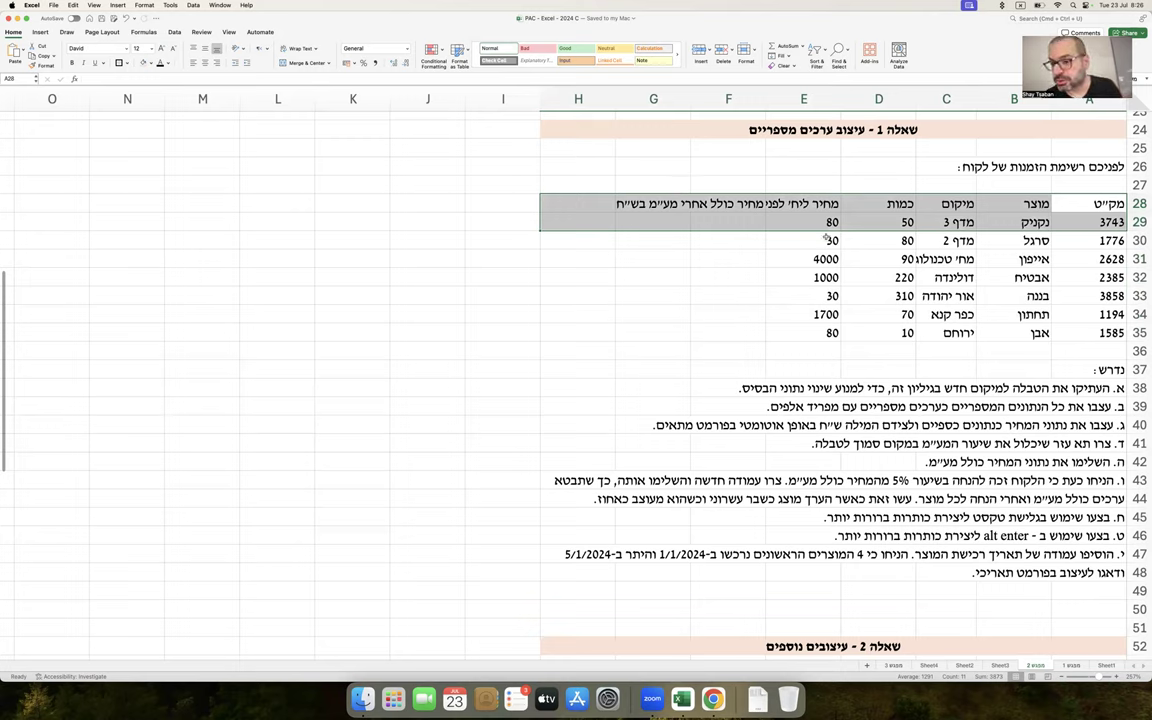
pyautogui.click(798, 203)
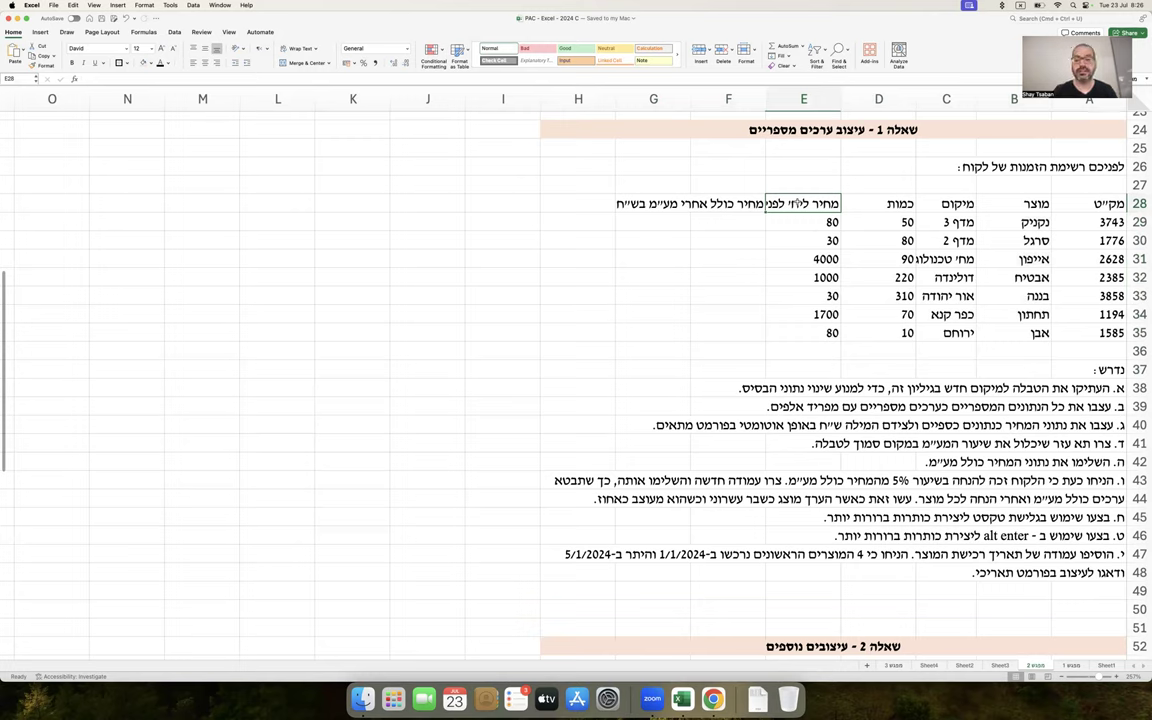
pyautogui.moveTo(705, 203); pyautogui.dragTo(534, 212)
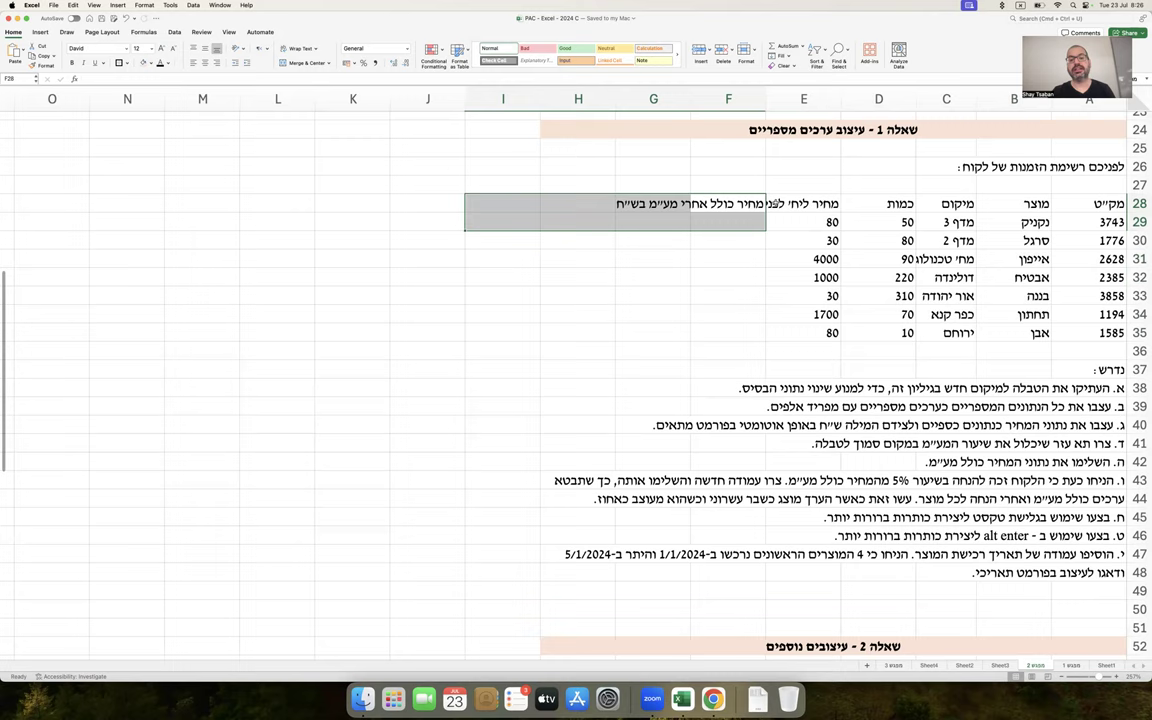
pyautogui.click(797, 200)
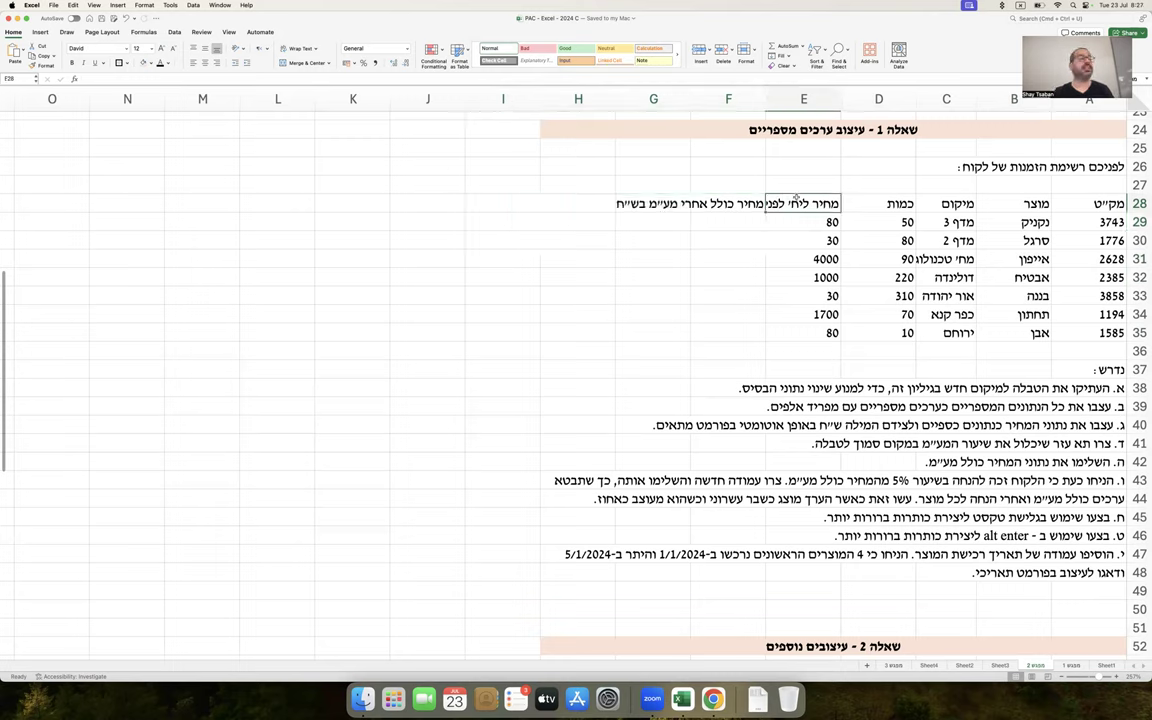
pyautogui.doubleClick(797, 200)
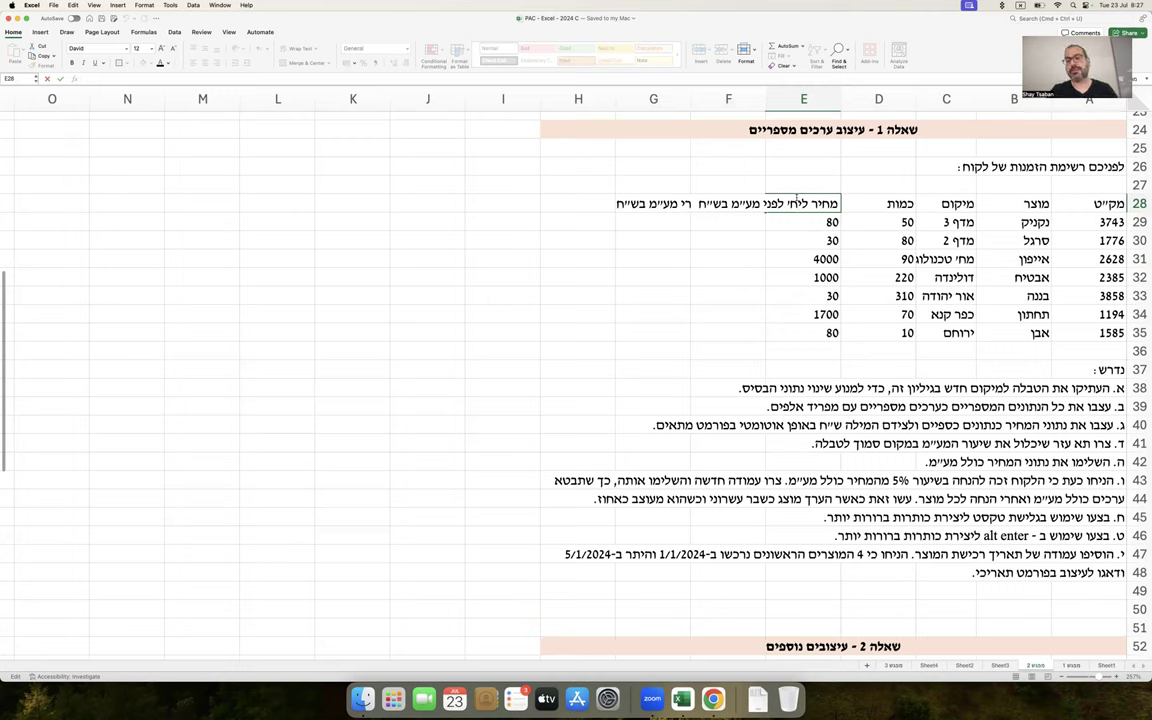
pyautogui.press('Return')
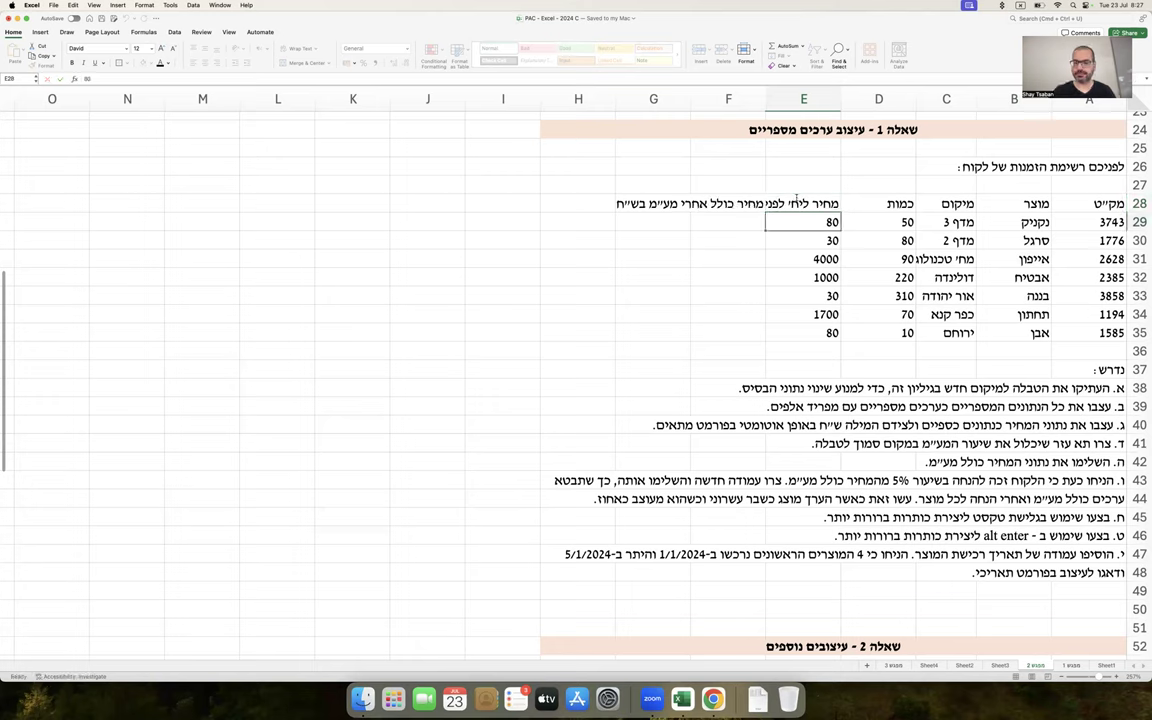
pyautogui.click(727, 273)
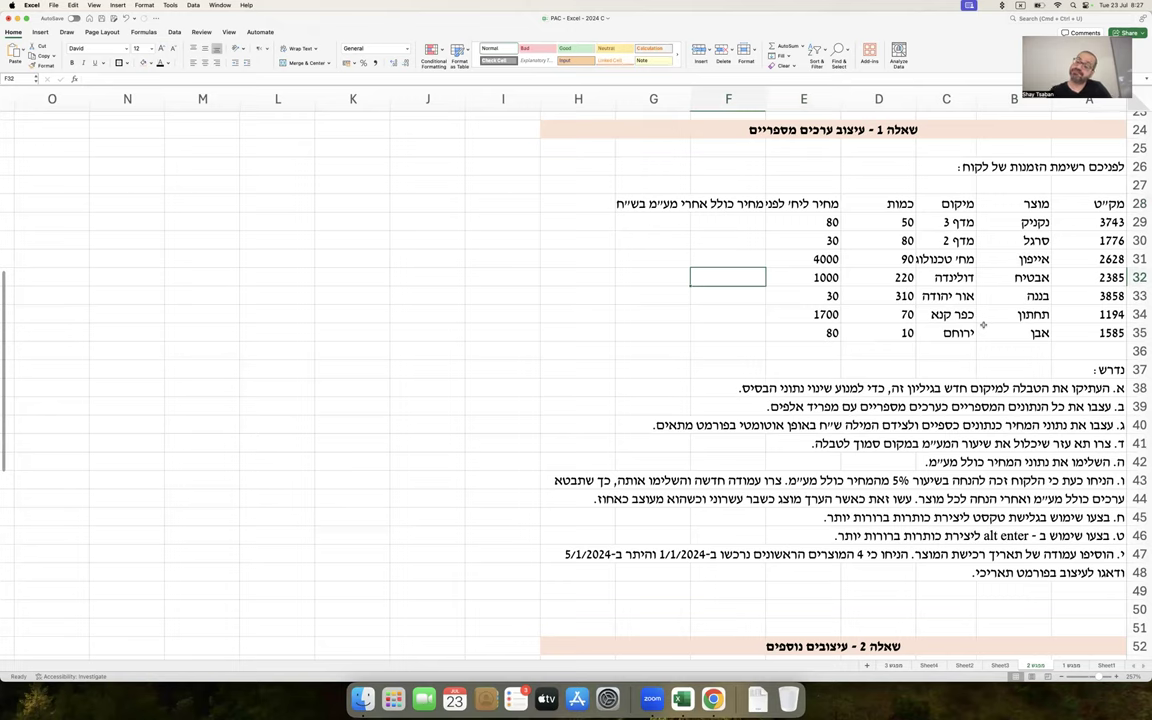
pyautogui.moveTo(1090, 205)
pyautogui.mouseDown()
pyautogui.moveTo(940, 200)
pyautogui.moveTo(500, 332)
pyautogui.moveTo(607, 331)
pyautogui.mouseUp()
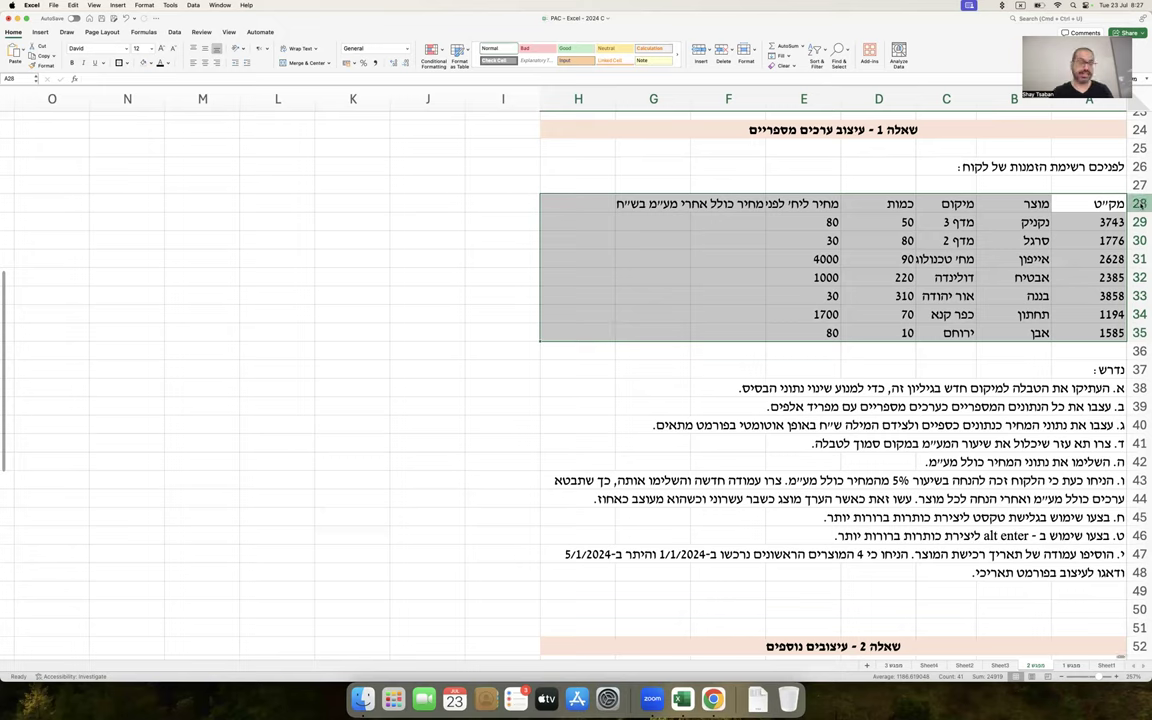
# Copy whole rows 28–35 of the order table
pyautogui.click(1139, 203)
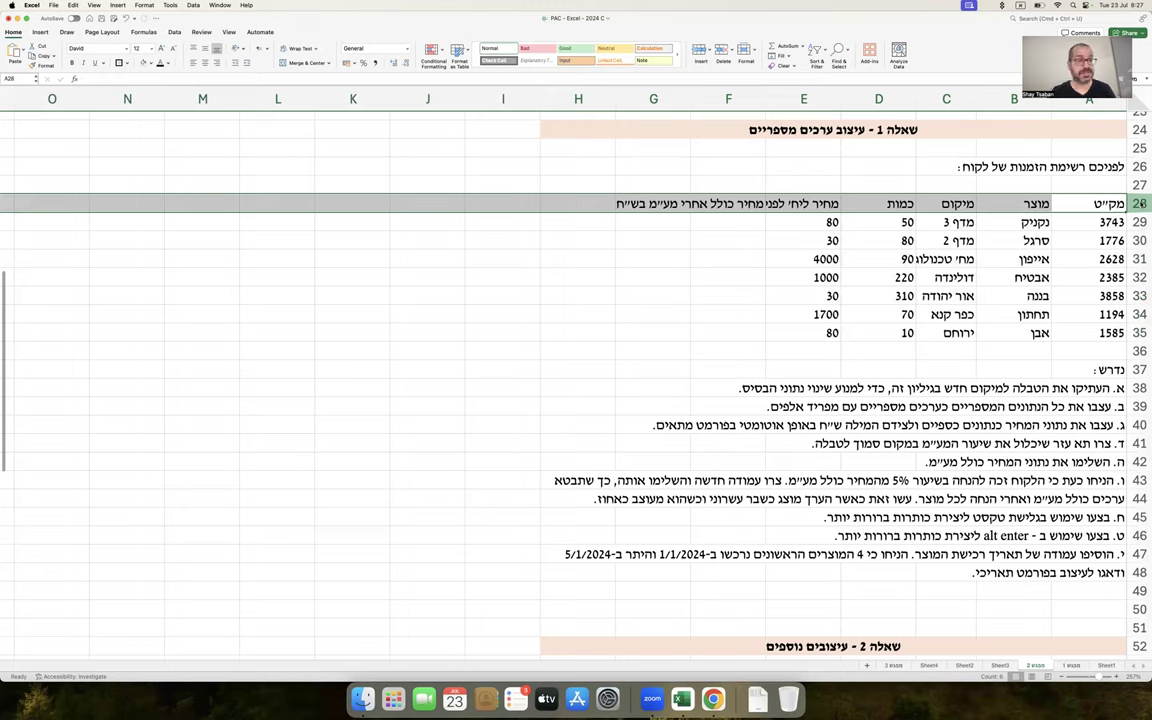
pyautogui.moveTo(1138, 203); pyautogui.dragTo(1133, 328)
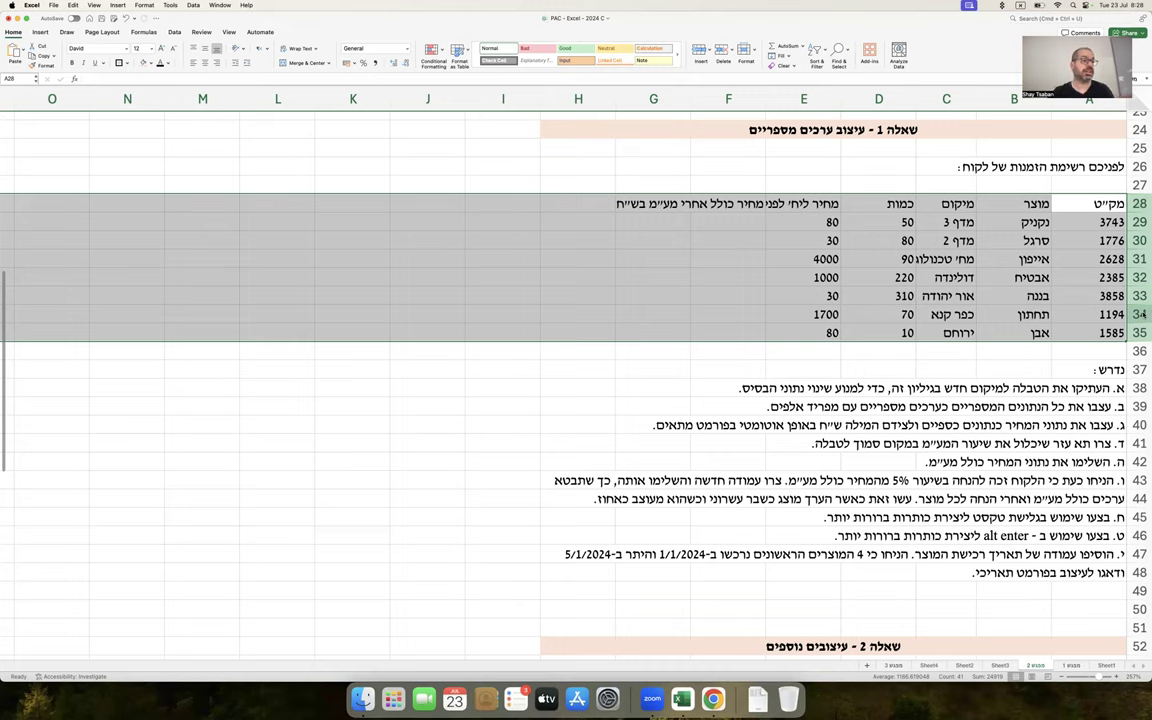
pyautogui.moveTo(1139, 203); pyautogui.dragTo(1138, 338)
pyautogui.rightClick(1133, 337)
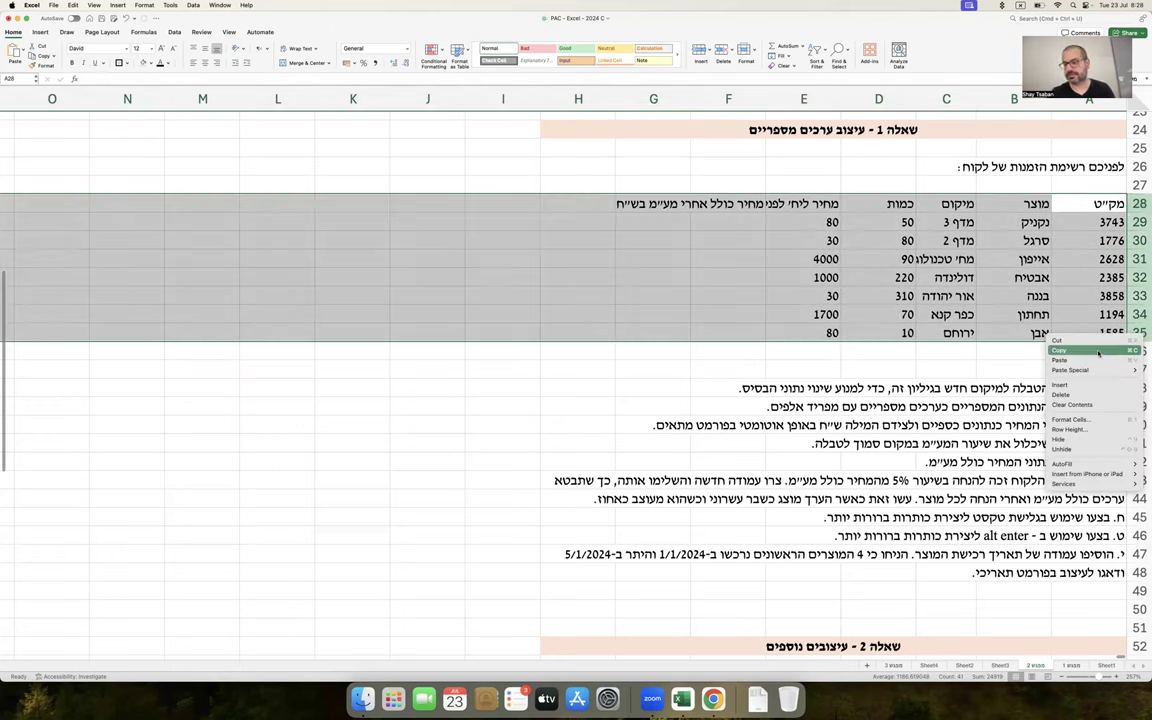
pyautogui.click(1098, 353)
# Insert the copied table rows at row 50, above the Question 2 section
pyautogui.scroll(-5, 1098, 353)
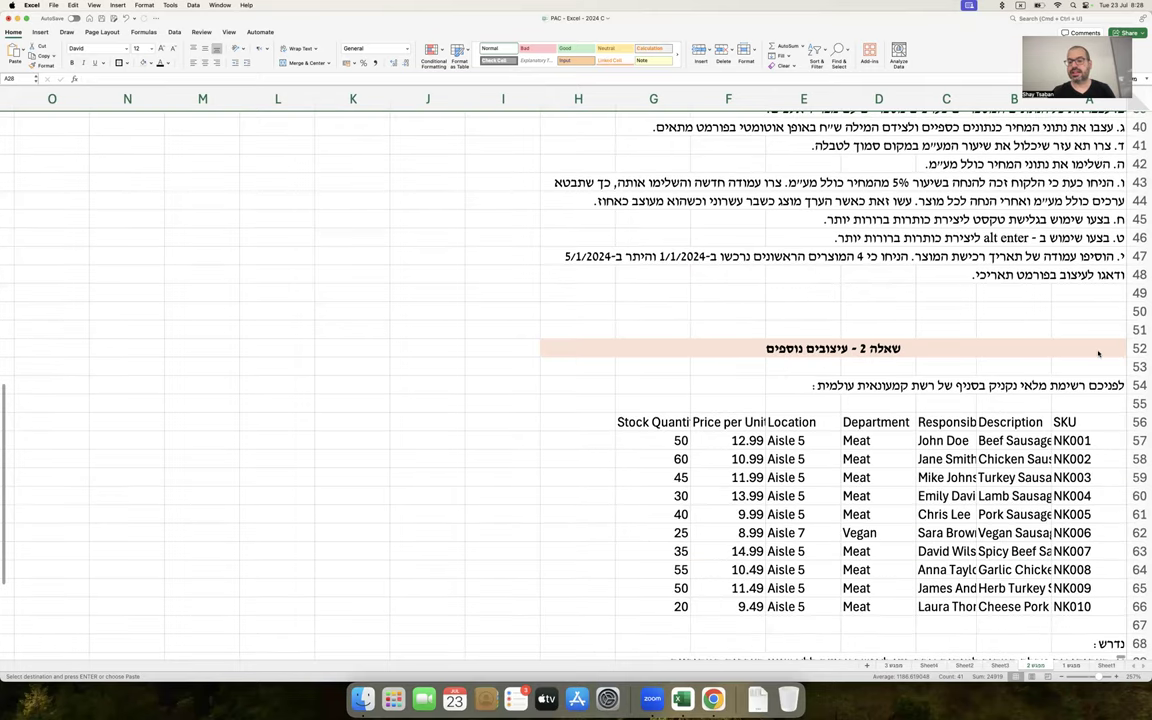
pyautogui.scroll(2, 1100, 355)
pyautogui.click(1136, 365)
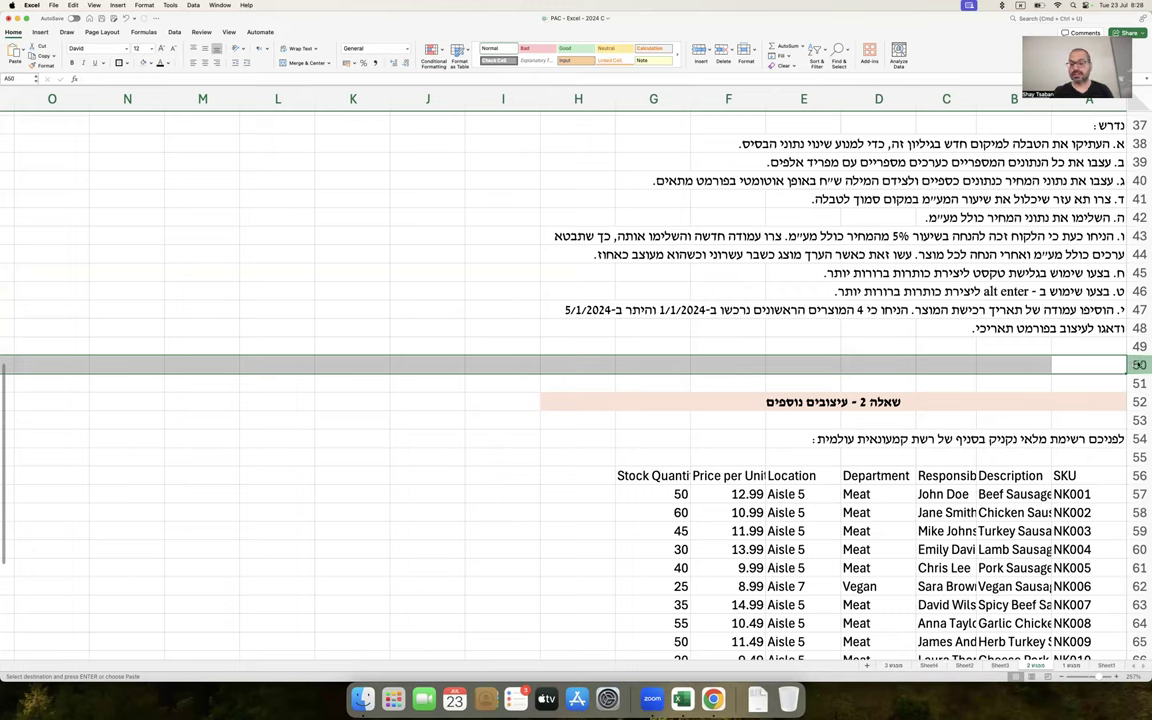
pyautogui.rightClick(1138, 365)
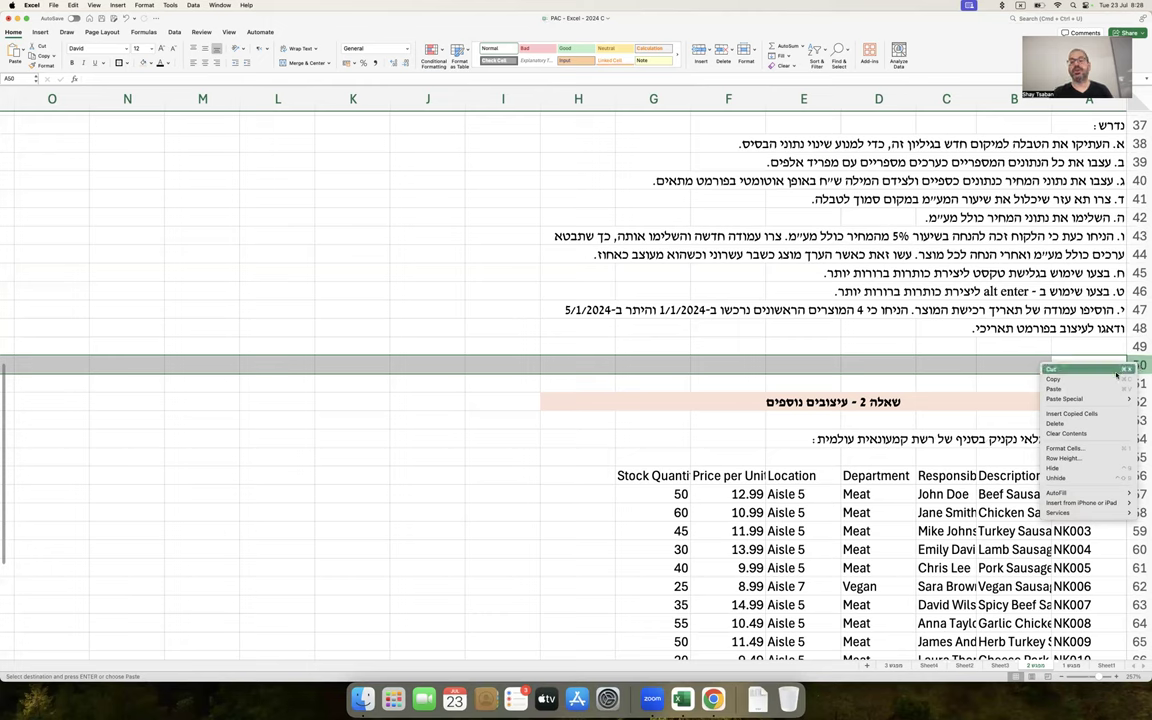
pyautogui.click(1100, 413)
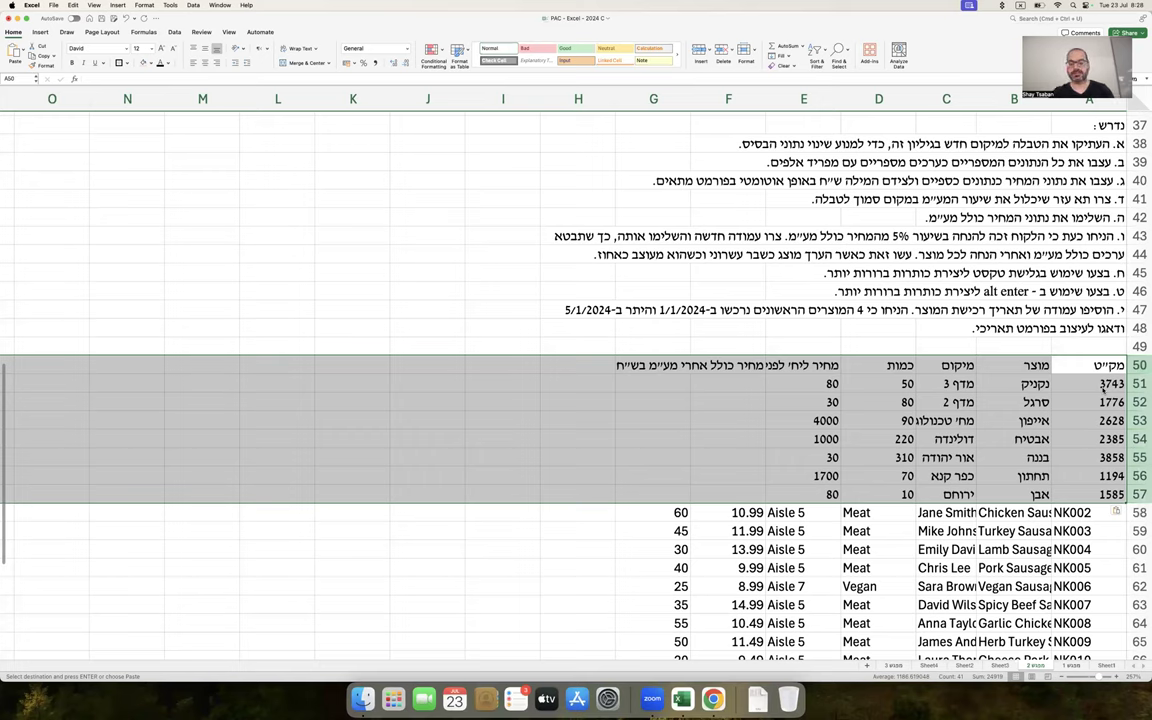
pyautogui.press('super+z')
pyautogui.rightClick(1136, 366)
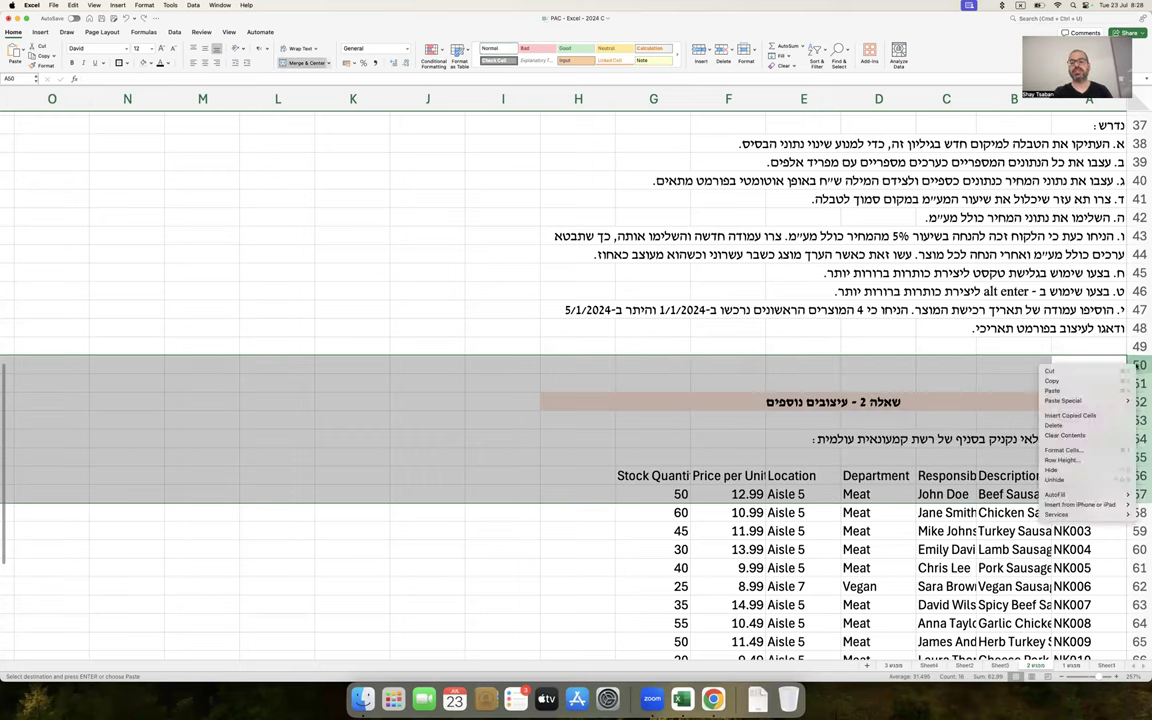
pyautogui.click(1136, 366)
pyautogui.rightClick(1136, 366)
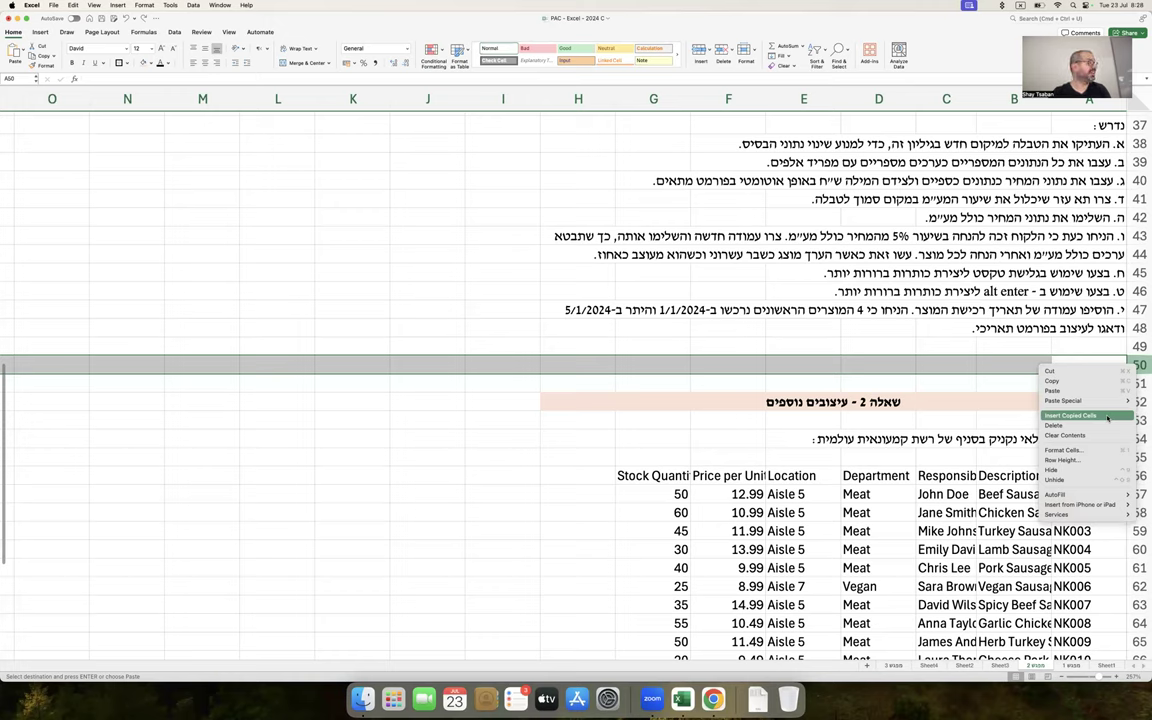
pyautogui.click(1107, 418)
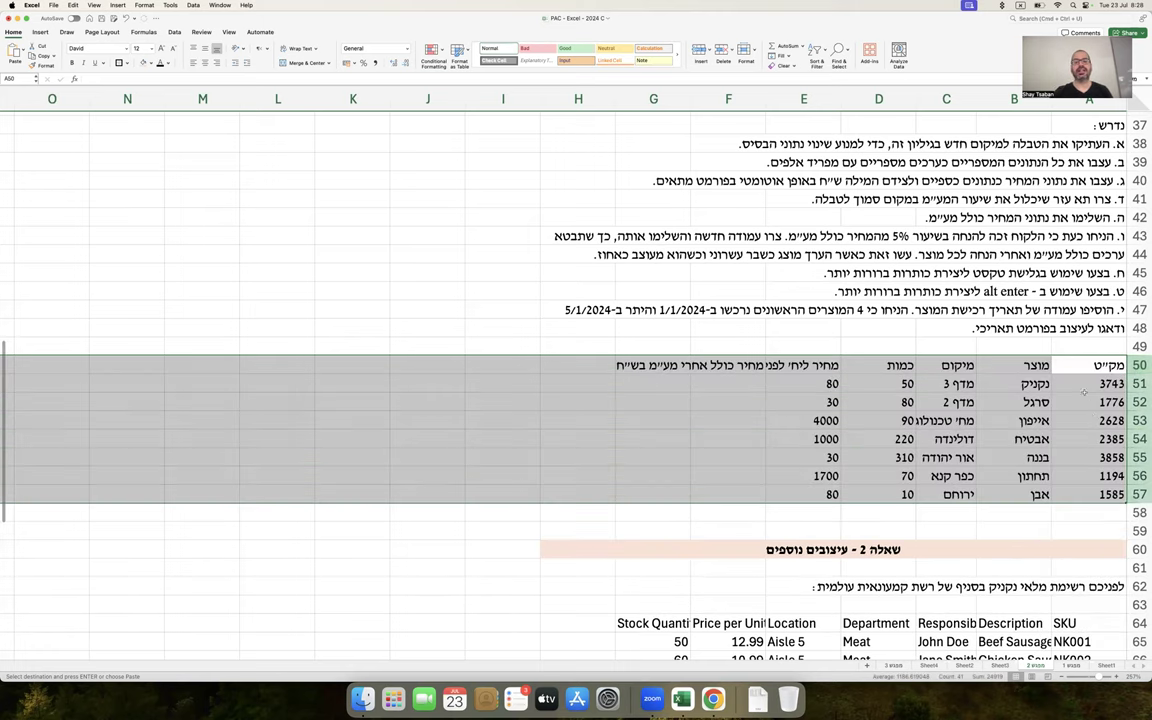
# Insert two blank rows at 50–51 and add the heading 'פתרון:' in A50
pyautogui.click(1107, 402)
pyautogui.moveTo(1139, 365); pyautogui.dragTo(1139, 386)
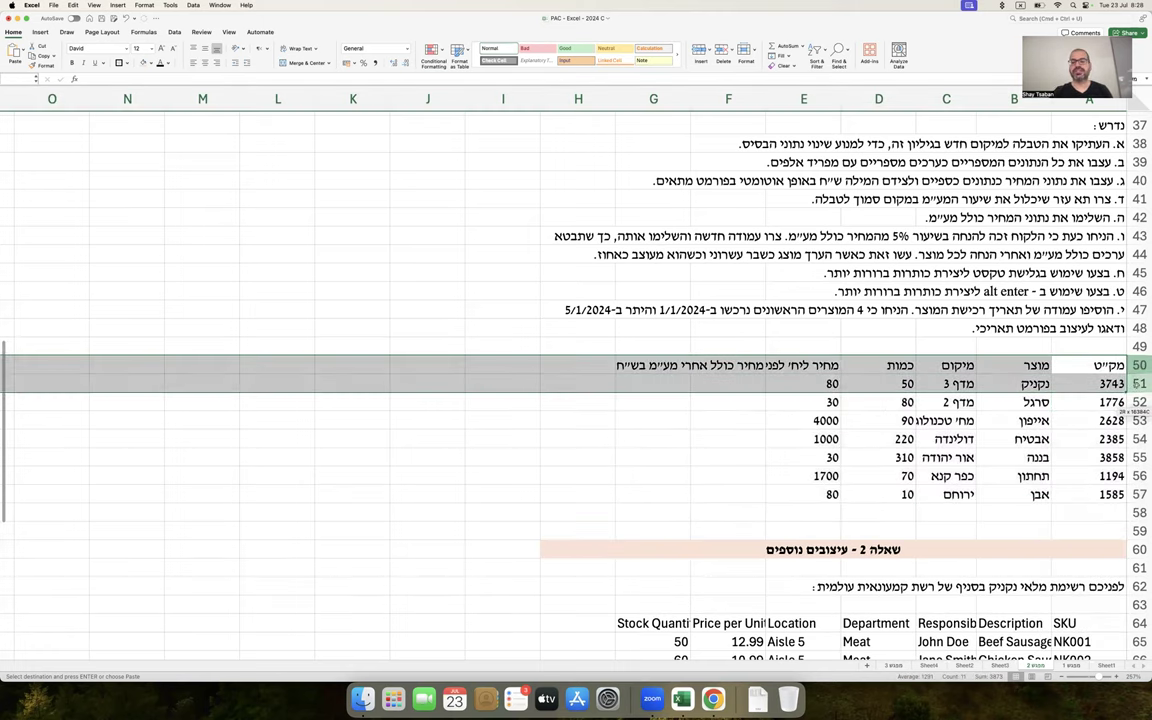
pyautogui.rightClick(1139, 386)
pyautogui.click(1085, 432)
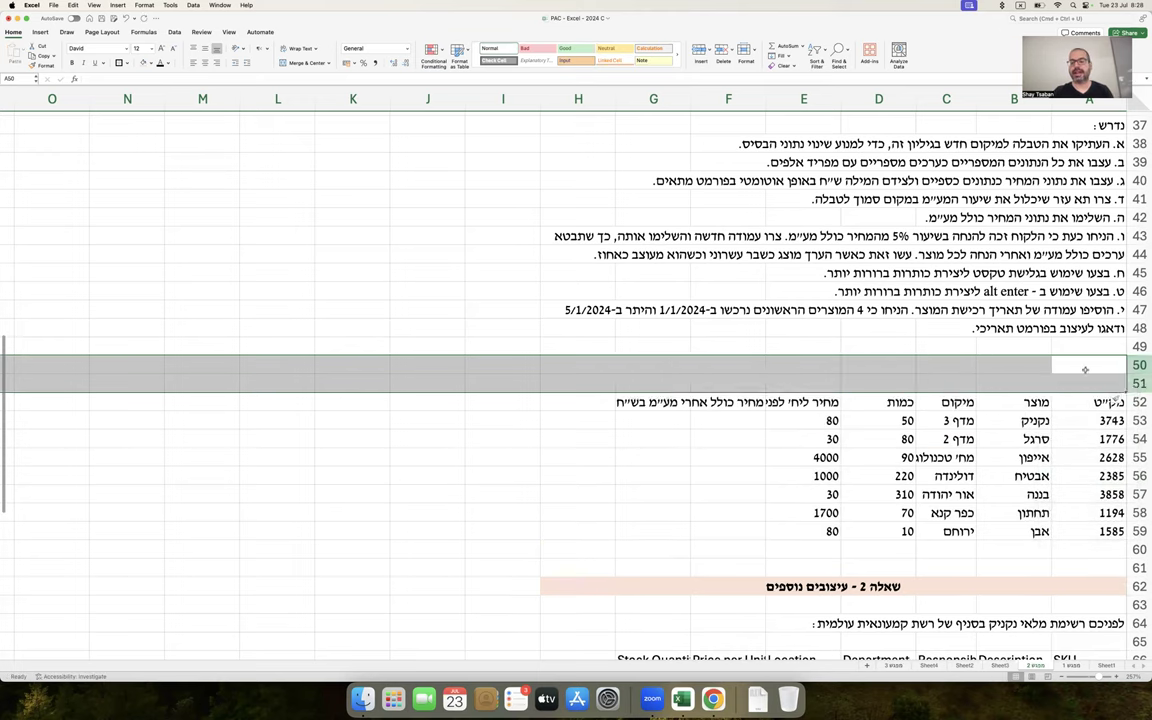
pyautogui.click(1085, 369)
pyautogui.write('פתרון:')
pyautogui.press('Return')
# Write the A52 note explaining the table can be copied with copy-paste, CTRL C and CTRL V
pyautogui.moveTo(1139, 384); pyautogui.dragTo(1139, 402)
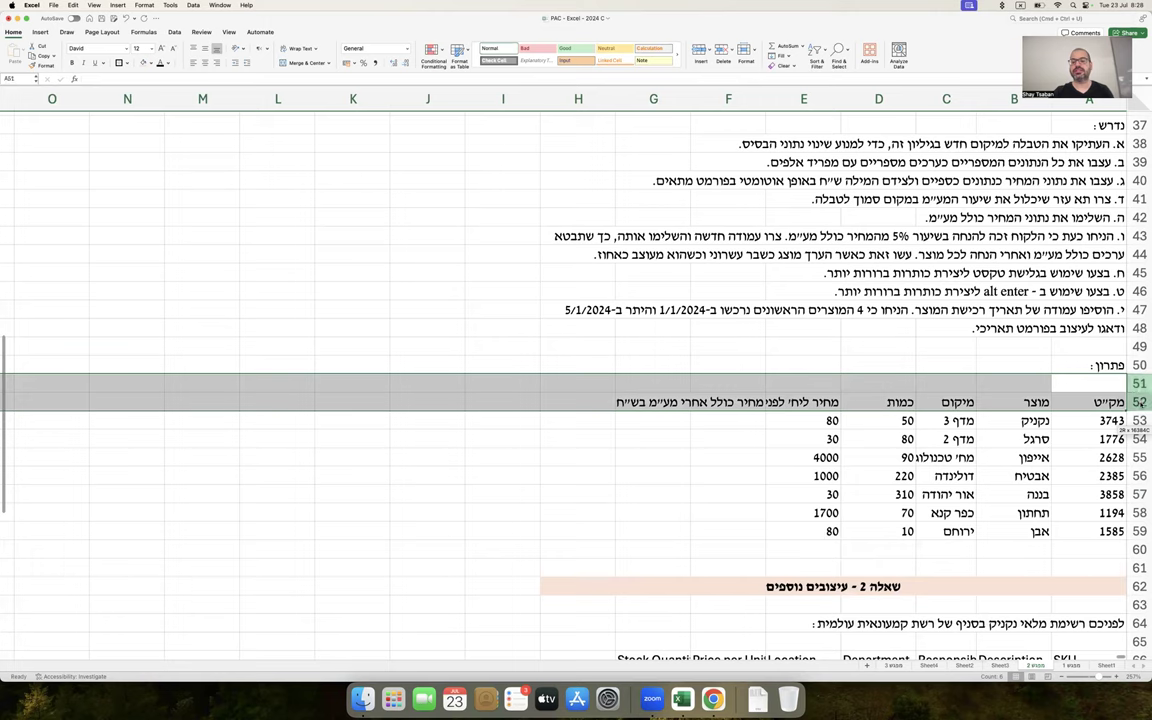
pyautogui.rightClick(1120, 390)
pyautogui.press('Escape')
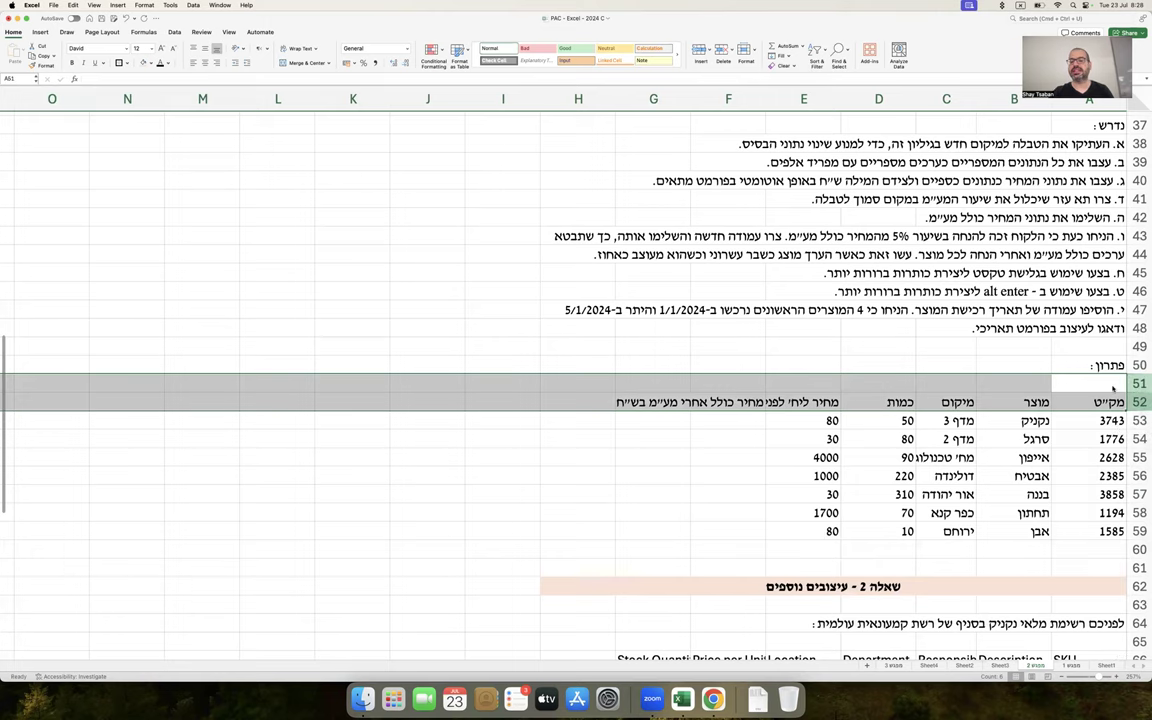
pyautogui.click(1105, 402)
pyautogui.write('ראשית רצינו להעתיק את טבלת הנתונים כולה. אפשר לעשות זאת באמצעות בו')
pyautogui.press('BackSpace')
pyautogui.press('BackSpace')
pyautogui.write('קופי ופייסט - CTRL C ו - T')
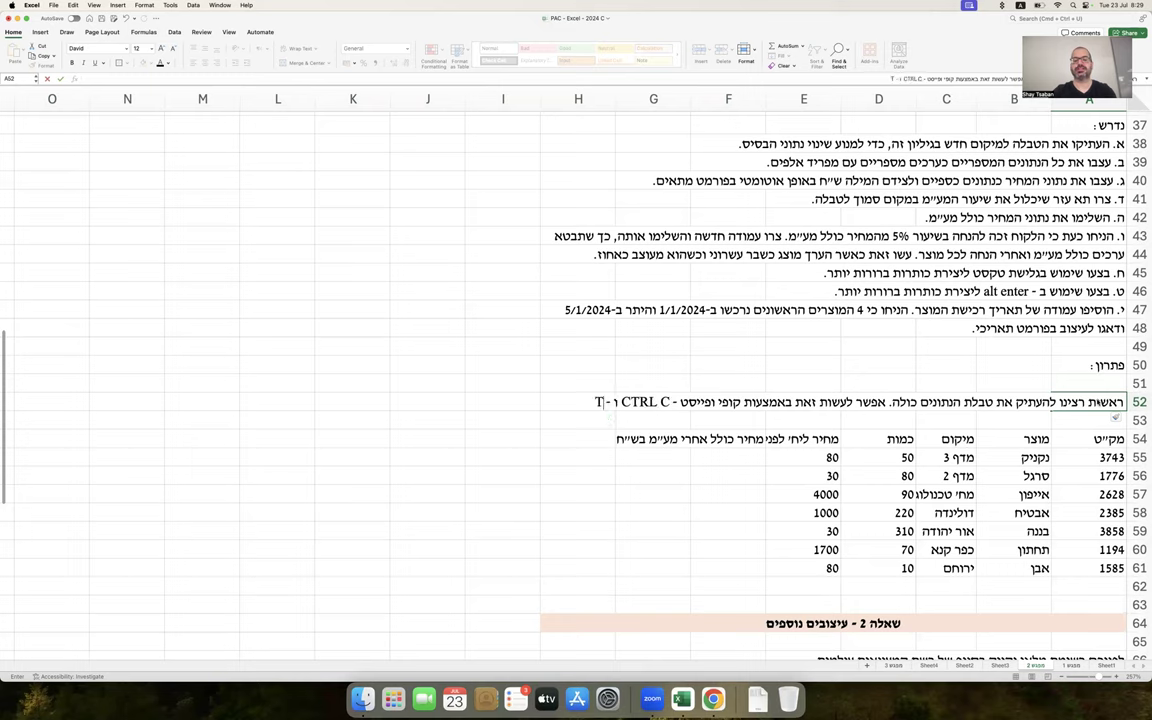
pyautogui.press('BackSpace')
pyautogui.write('CTRL V,')
pyautogui.press('Return')
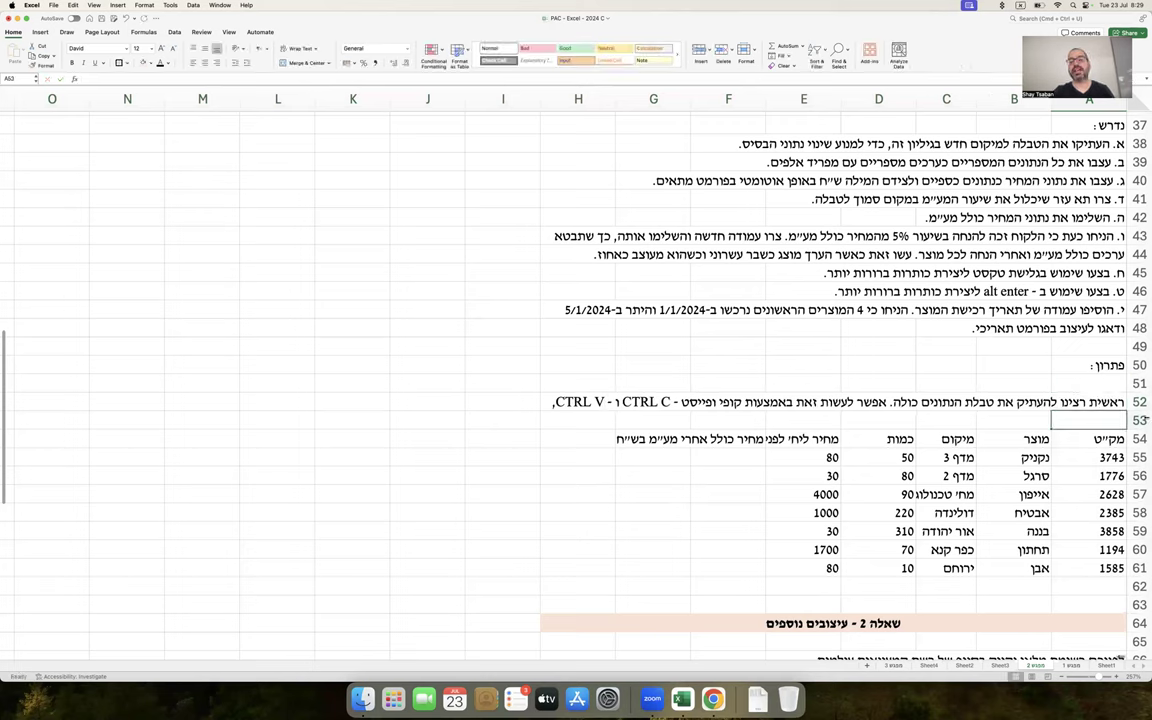
# Insert a row at 53 and note in A53 that all the table rows were selected
pyautogui.click(1139, 420)
pyautogui.rightClick(1089, 420)
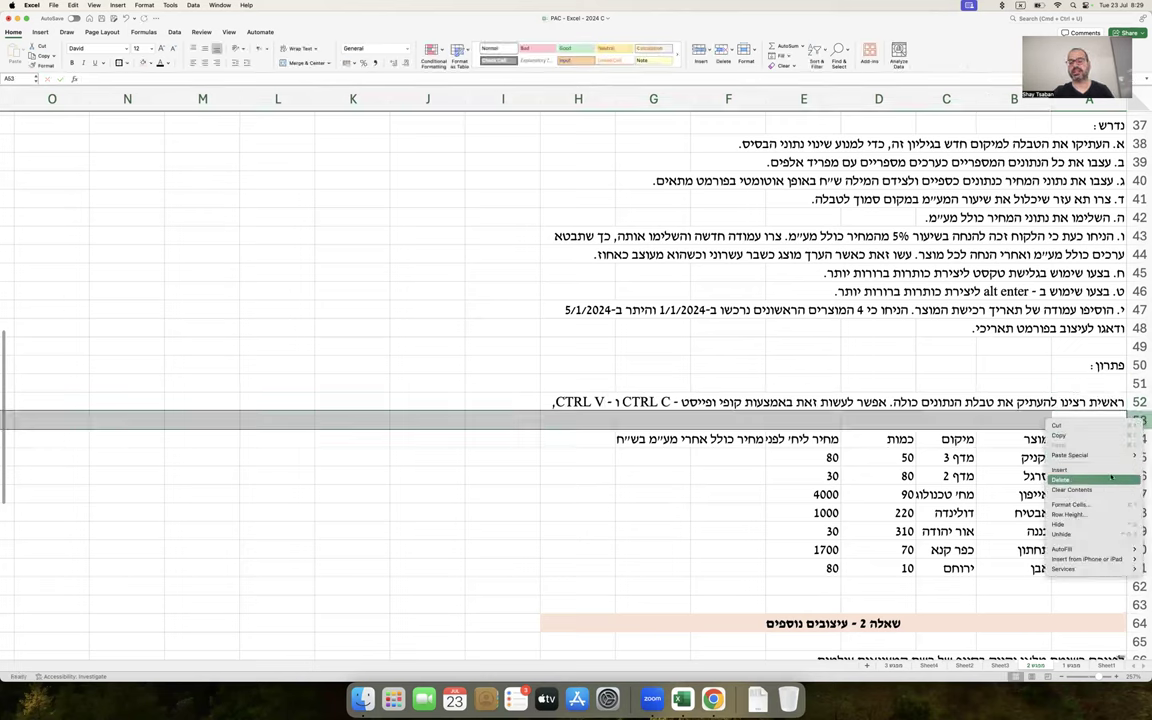
pyautogui.click(985, 428)
pyautogui.click(1089, 421)
pyautogui.write('אבל א')
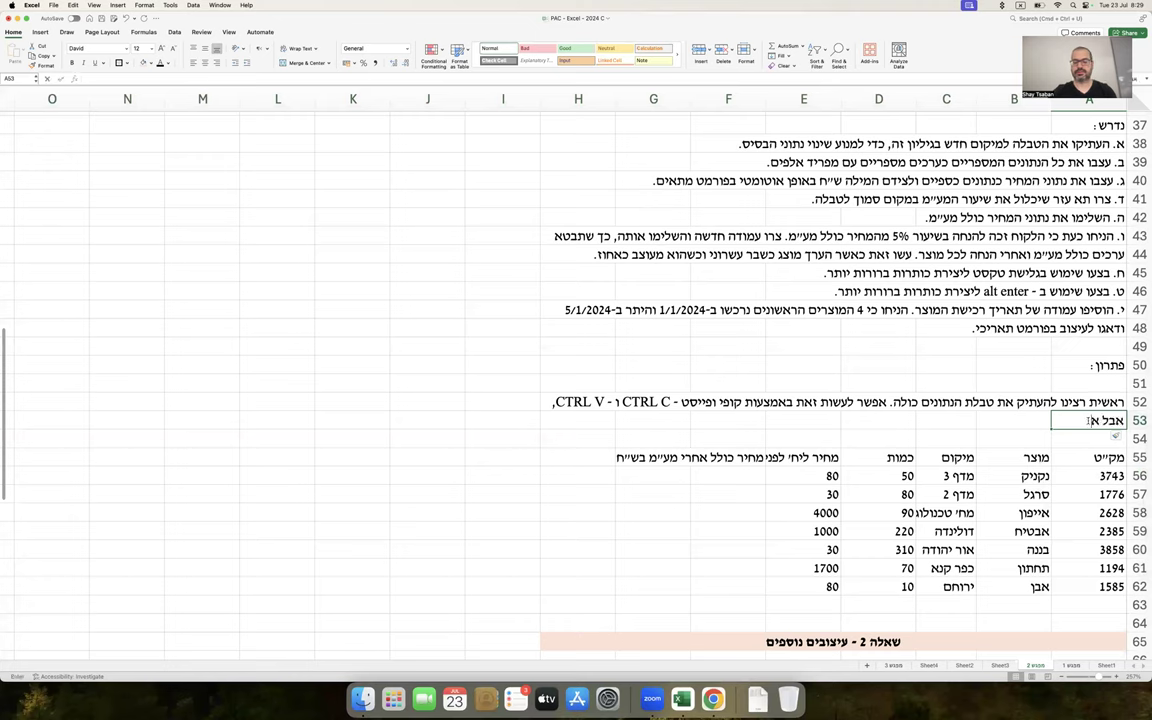
pyautogui.write('ותו הצגנו דרך קצת')
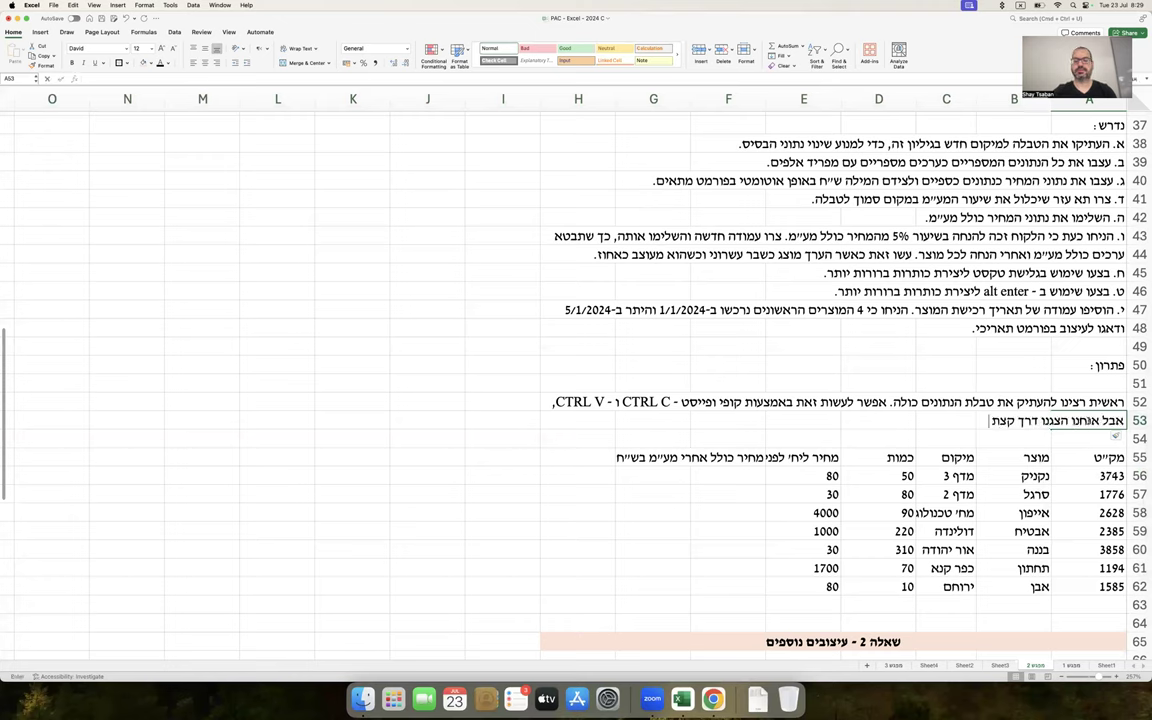
pyautogui.write(' שונה: סימנו את')
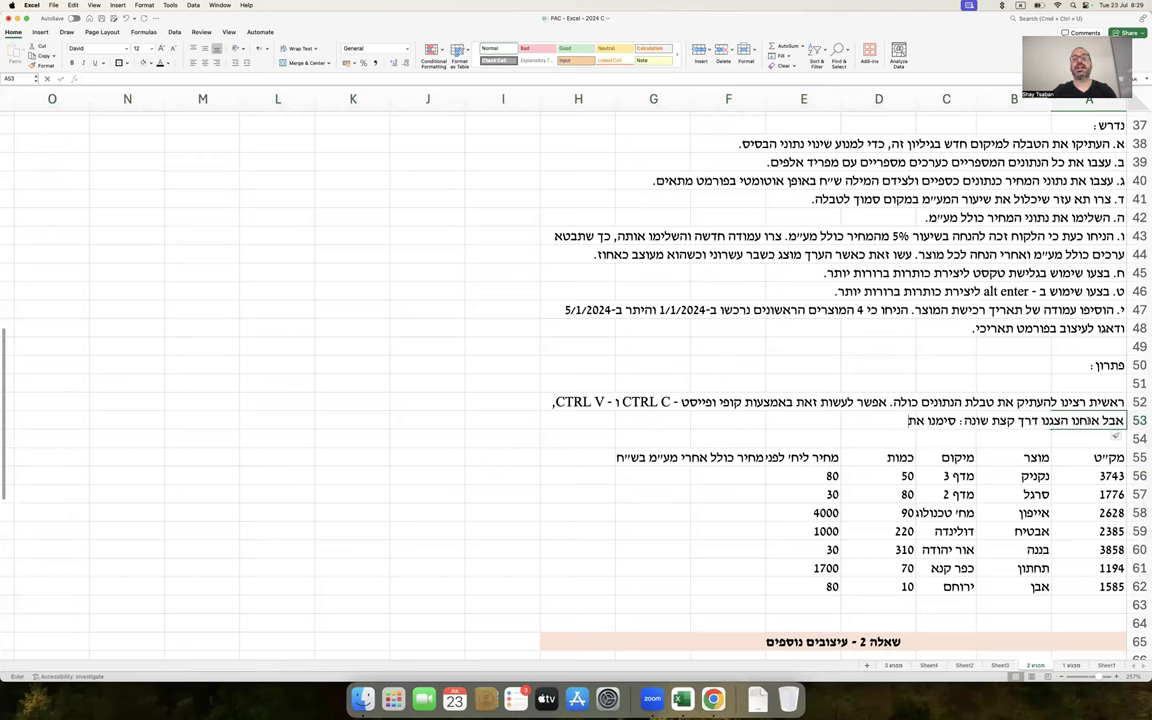
pyautogui.write(' כל השורות של הטב')
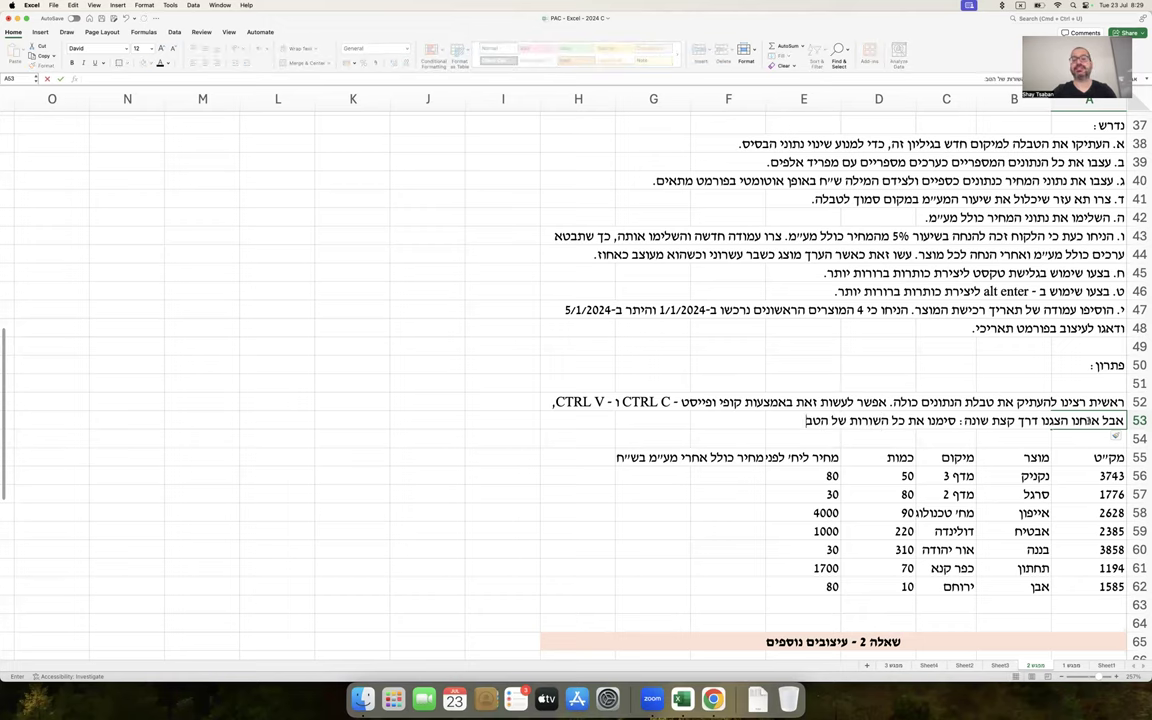
pyautogui.write('לה שמעתיקים')
pyautogui.click(1100, 366)
# Extend the A53 note with ', לחצנו על הלחצן הימני ו Copy,'
pyautogui.scroll(5, 1118, 254)
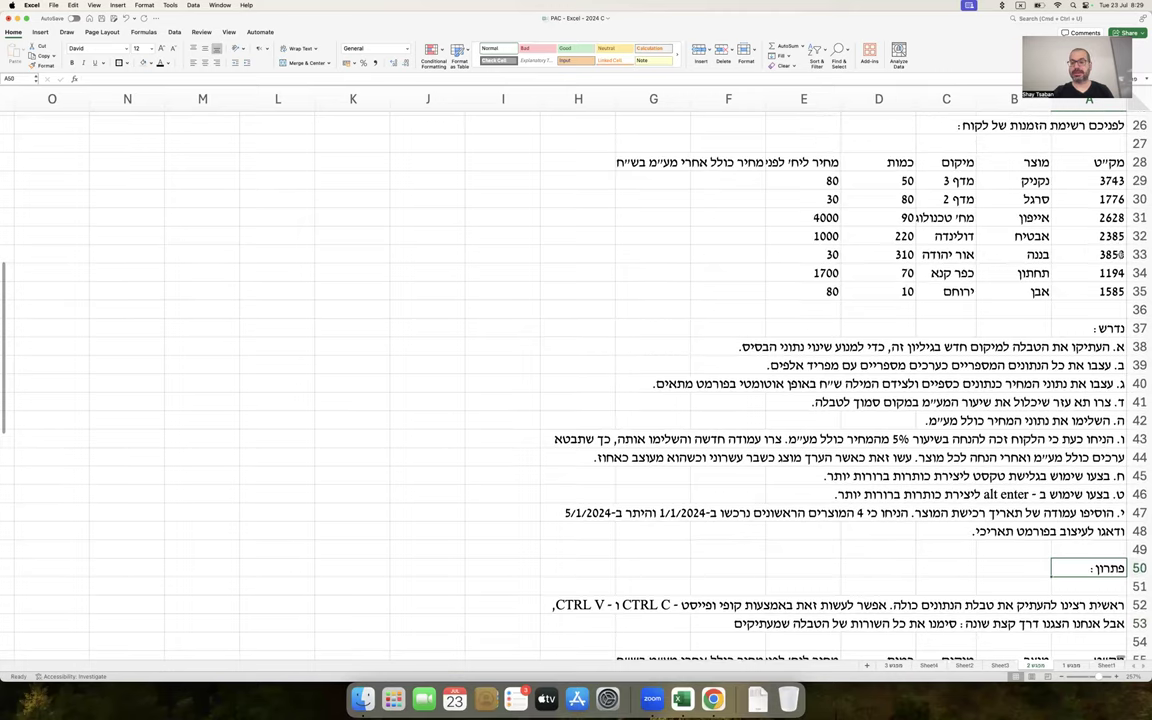
pyautogui.moveTo(1138, 162); pyautogui.dragTo(1125, 292)
pyautogui.scroll(-4, 955, 296)
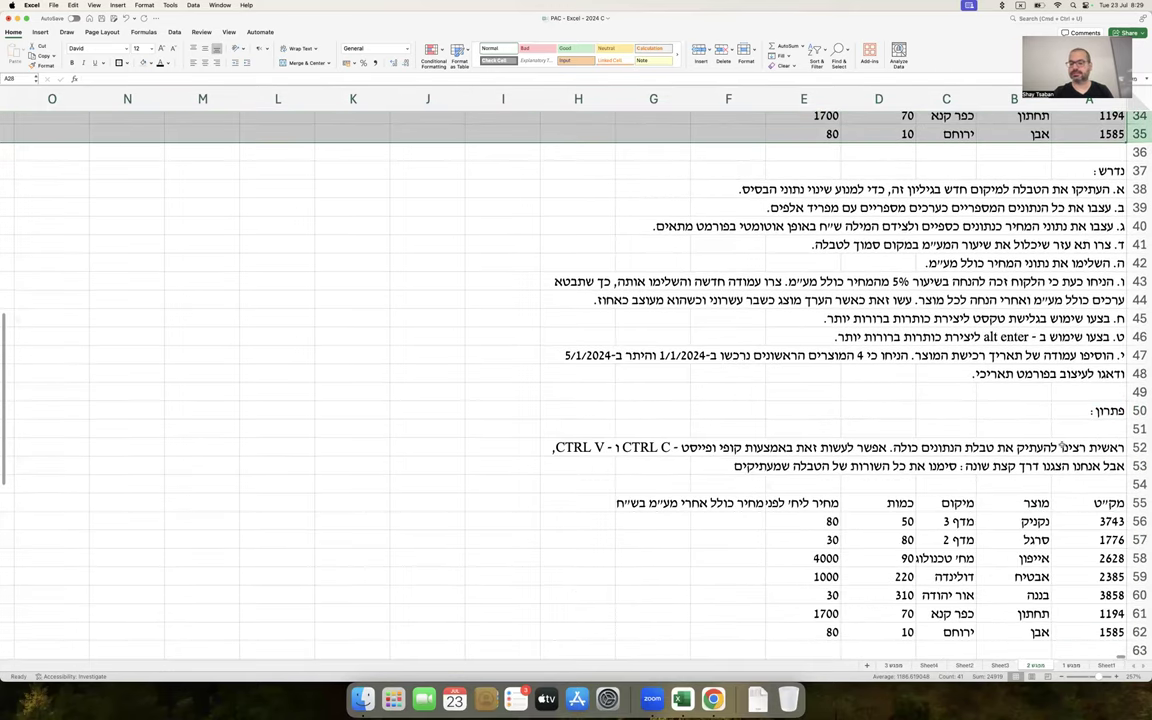
pyautogui.doubleClick(960, 466)
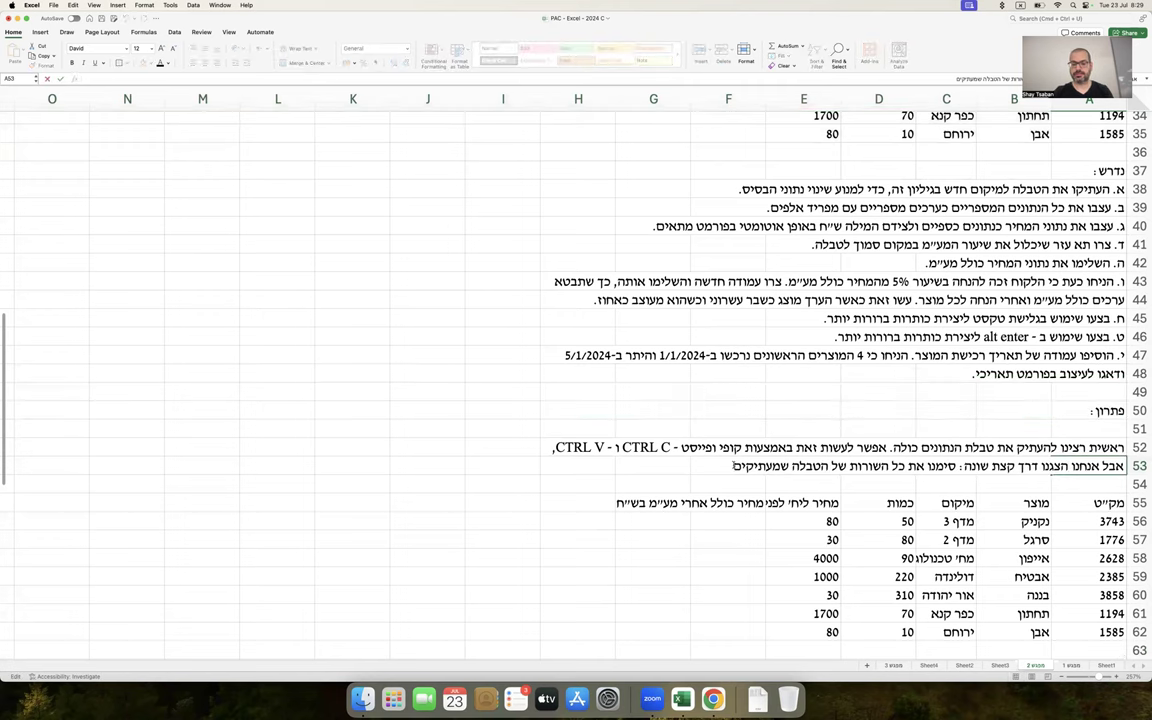
pyautogui.write(', לחצנו על הל')
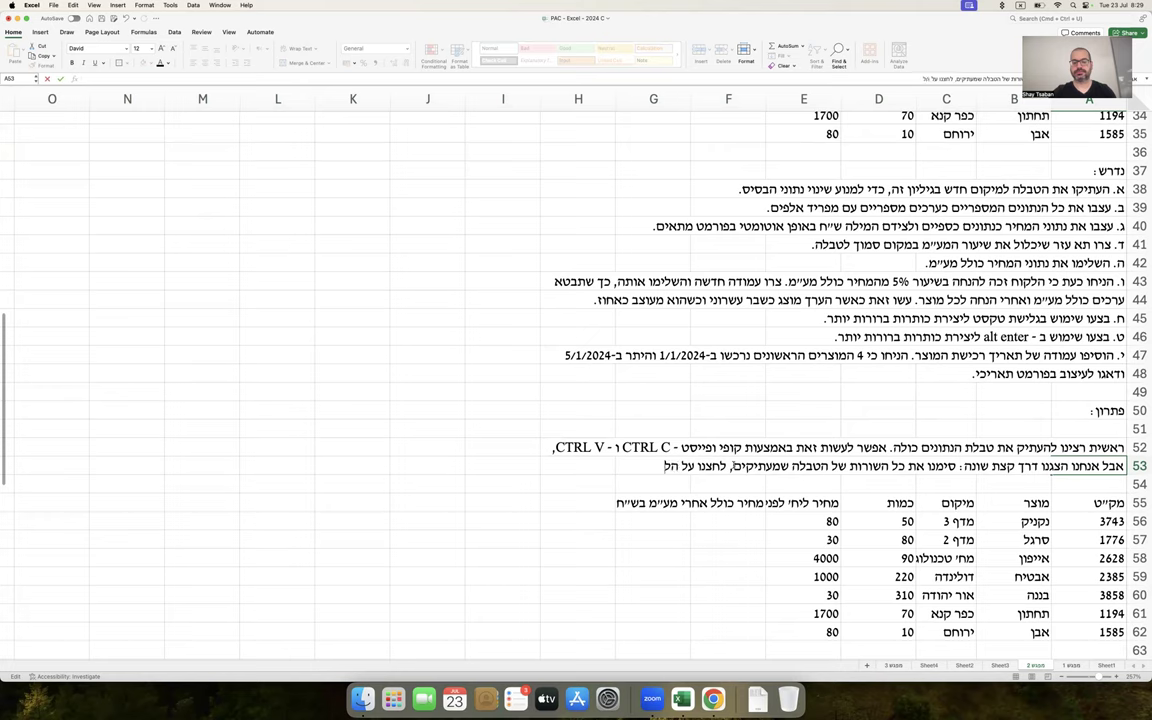
pyautogui.write('חצן הימני ו Copy,')
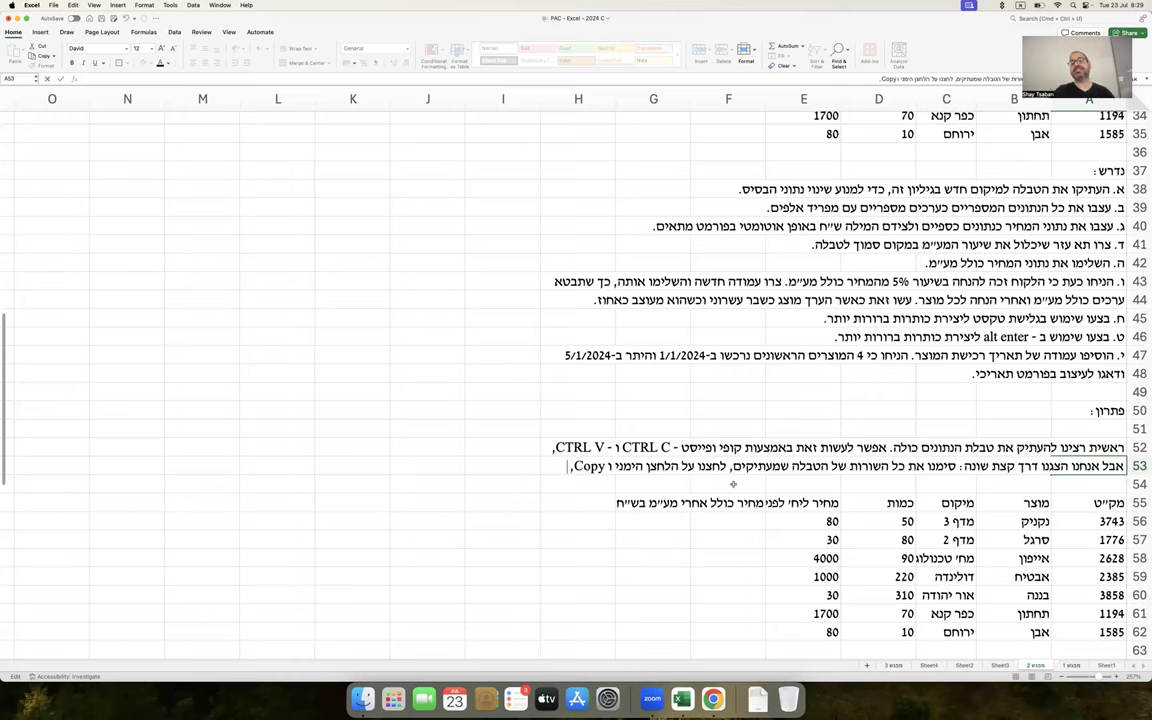
pyautogui.click(733, 484)
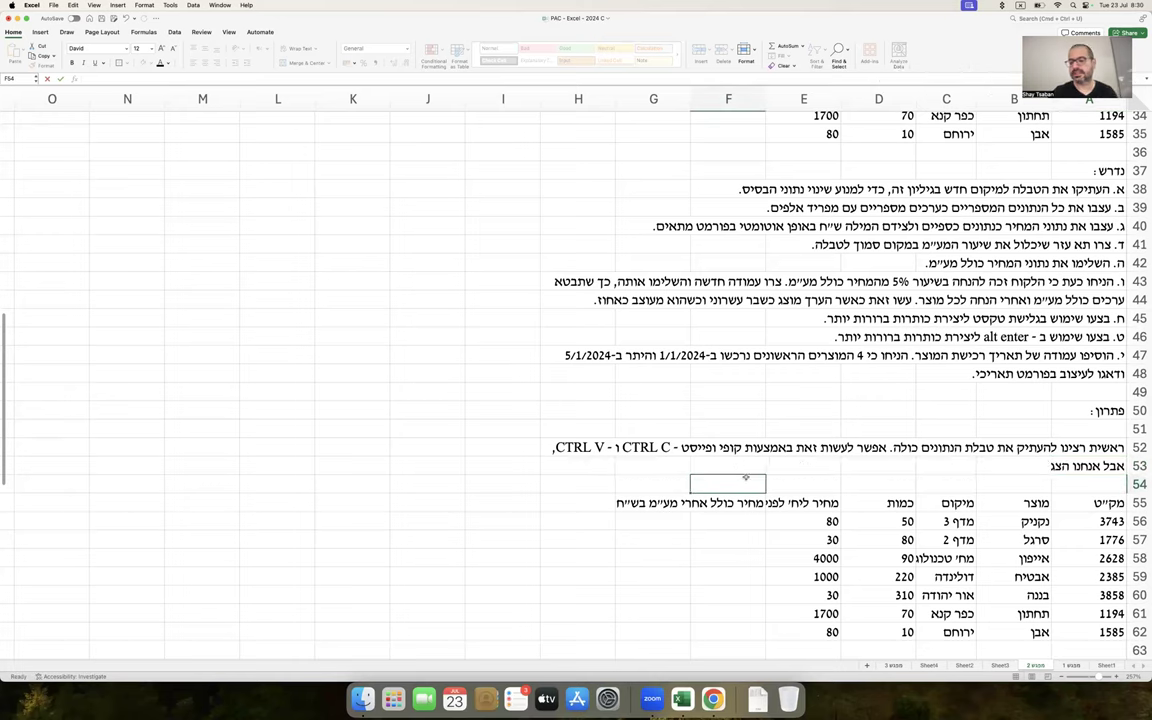
# Insert three rows at 54–56 and note in A54 choosing 'הוסף תאים שהועתקו' on a destination row
pyautogui.moveTo(1139, 484); pyautogui.dragTo(1131, 528)
pyautogui.hotkey('ctrl', 'shift', '+')
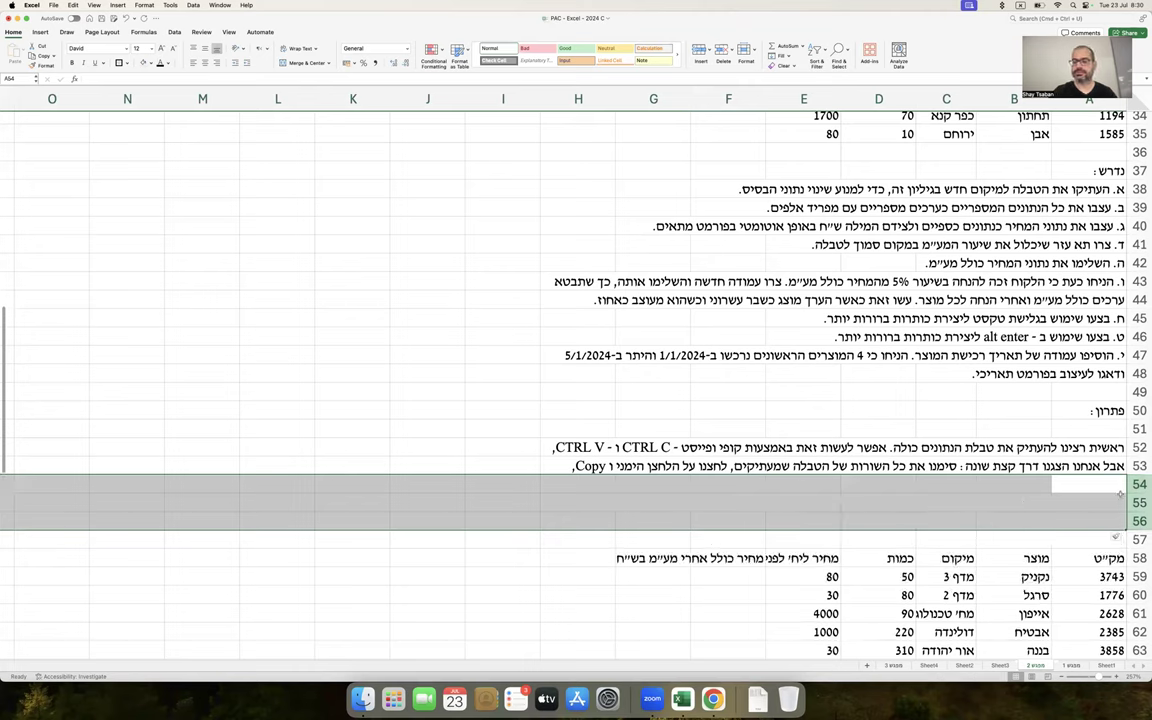
pyautogui.click(1088, 484)
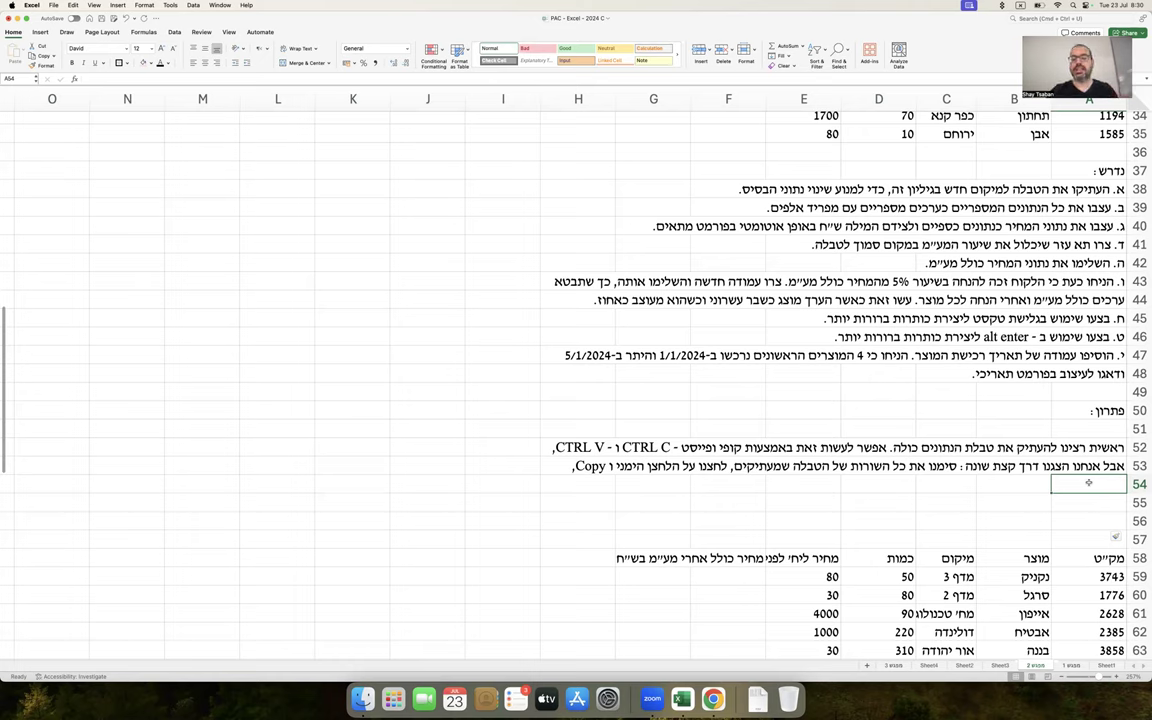
pyautogui.write('לחצנו על הלח')
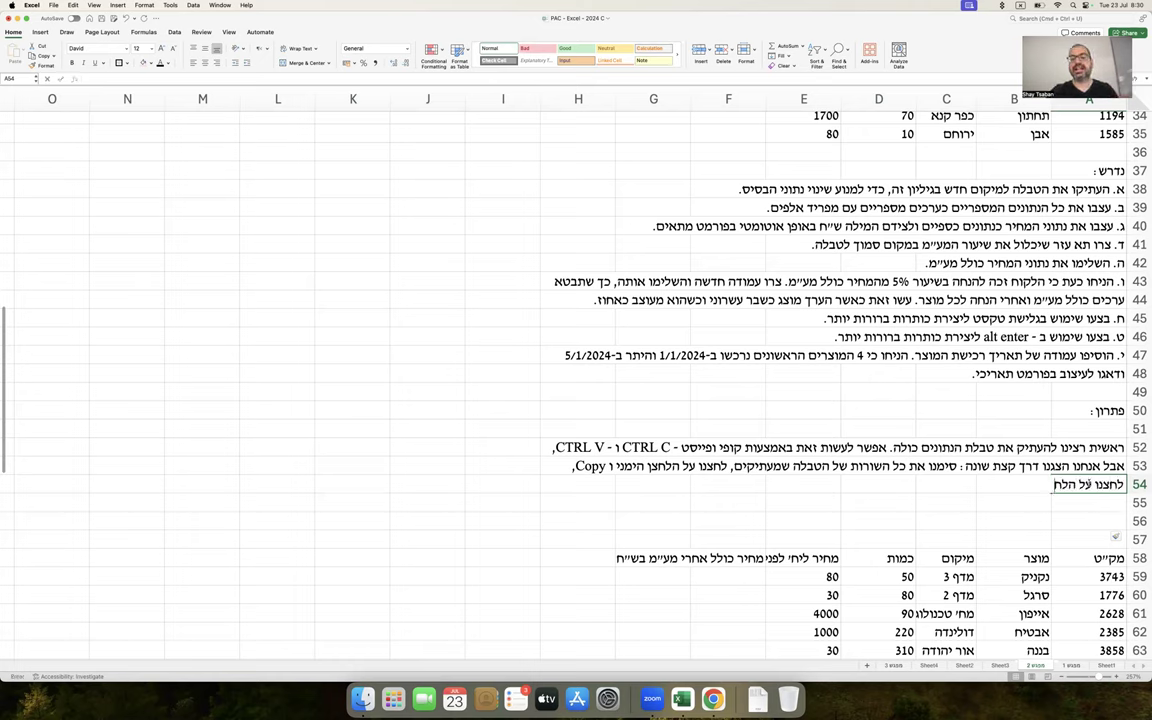
pyautogui.write('צן הימני באחת מה')
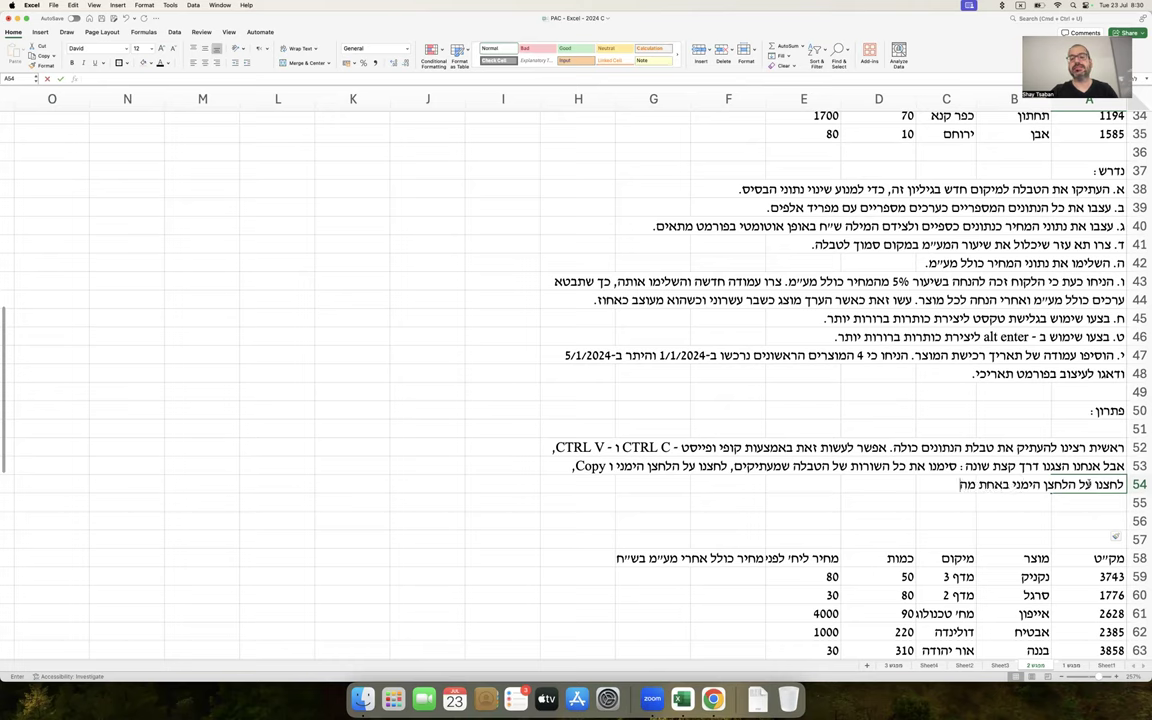
pyautogui.write('שורות באי')
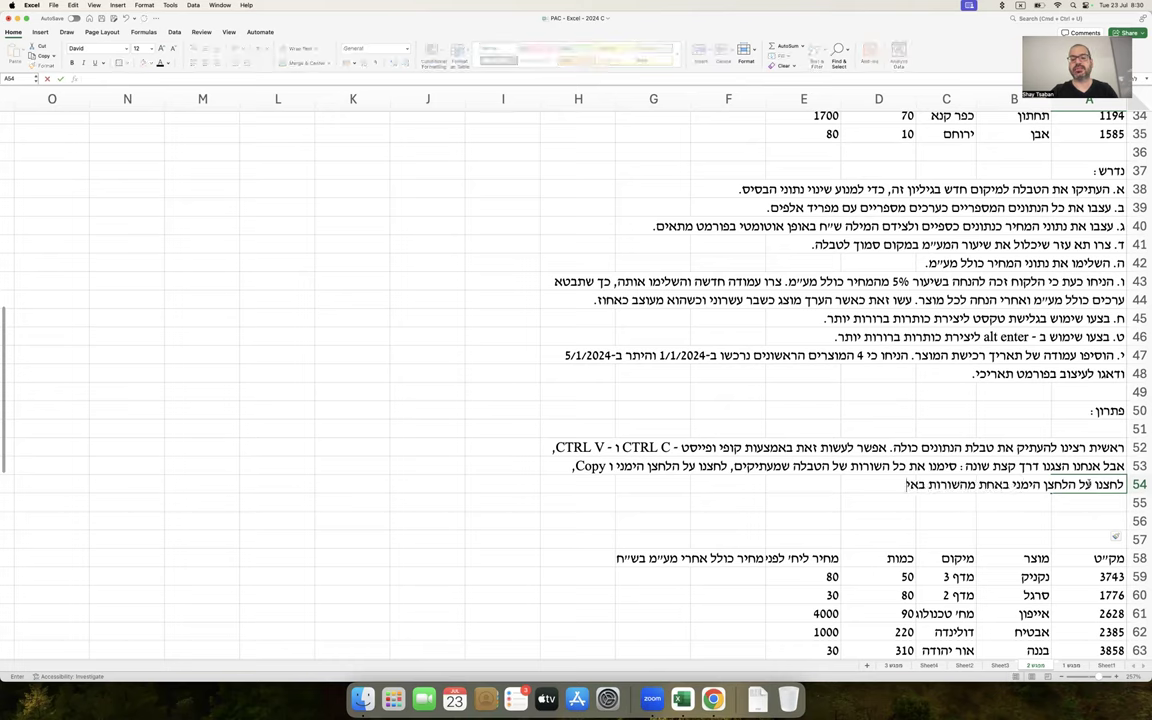
pyautogui.write('זור היעד, ובחרנו באפשרות "הוסף תע')
pyautogui.write('ים שהועתקו')
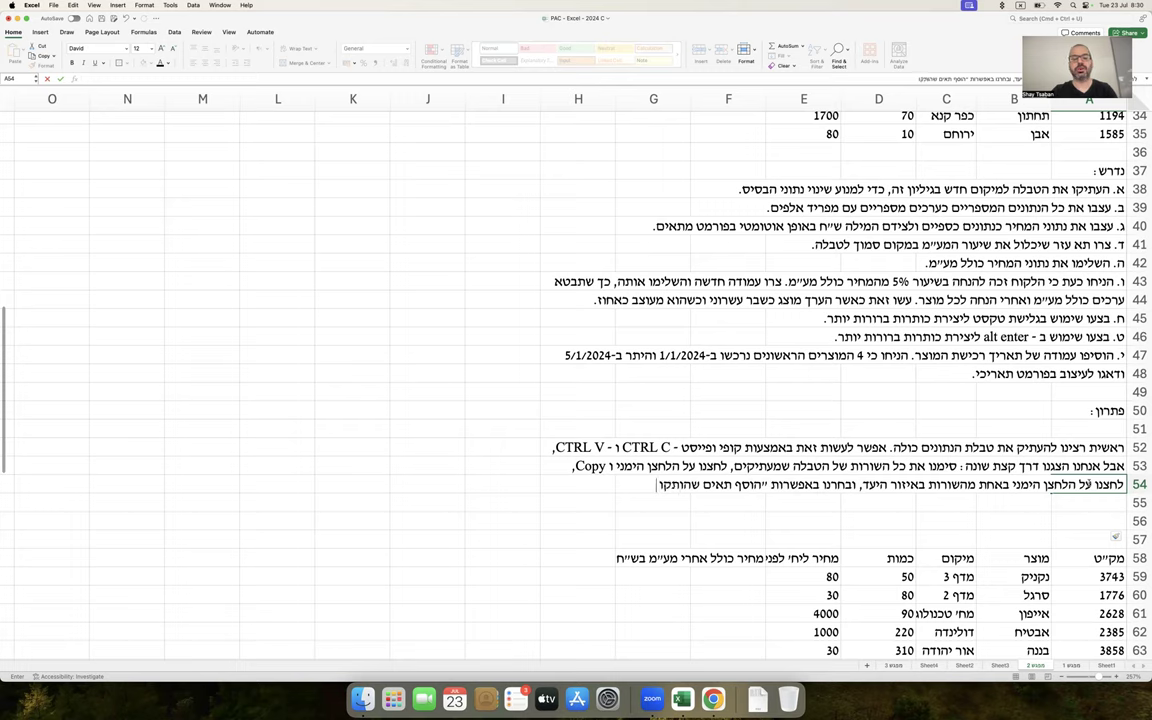
pyautogui.write('"')
pyautogui.press('Return')
# Enter 'Insert copied cells' in cell H55
pyautogui.press('Left')
pyautogui.press('Left')
pyautogui.press('Left')
pyautogui.press('Left')
pyautogui.press('Left')
pyautogui.press('Left')
pyautogui.press('Left')
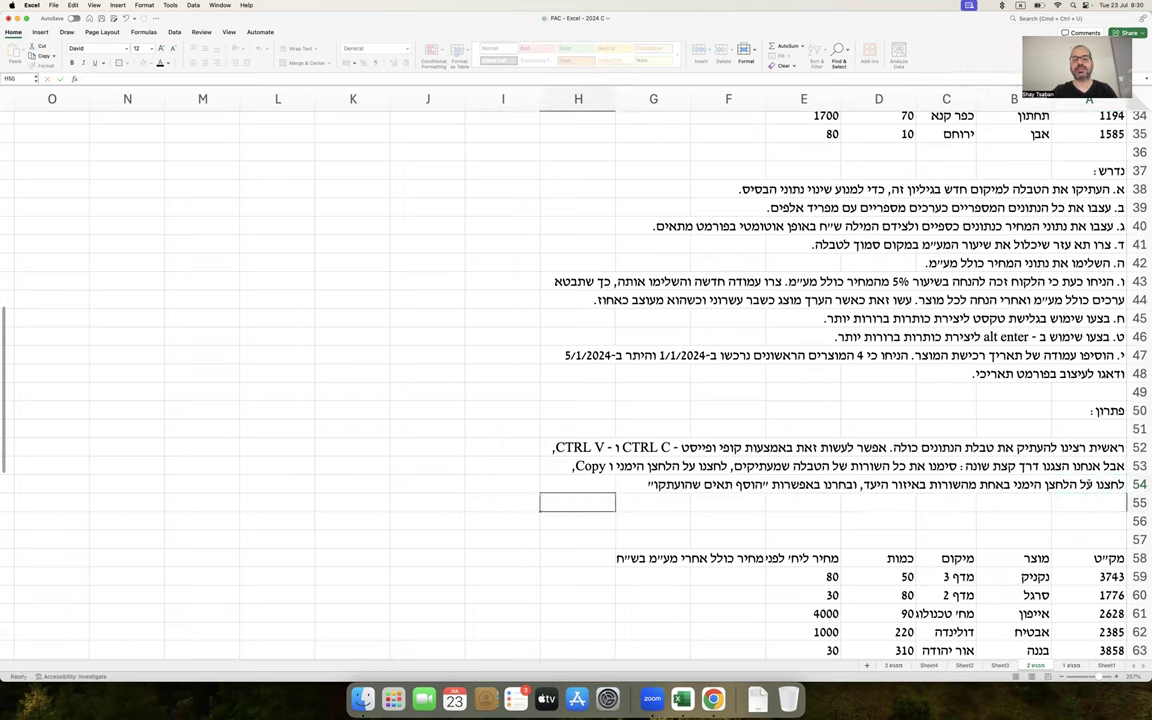
pyautogui.write('Insert copied cells')
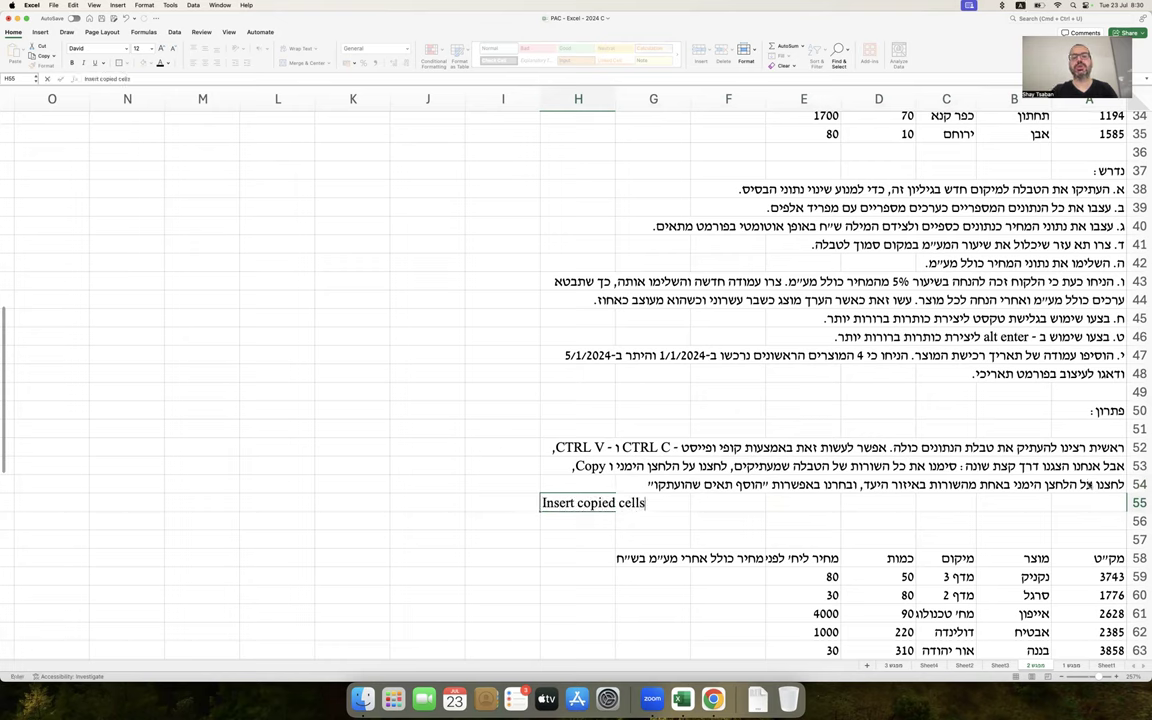
pyautogui.press('Return')
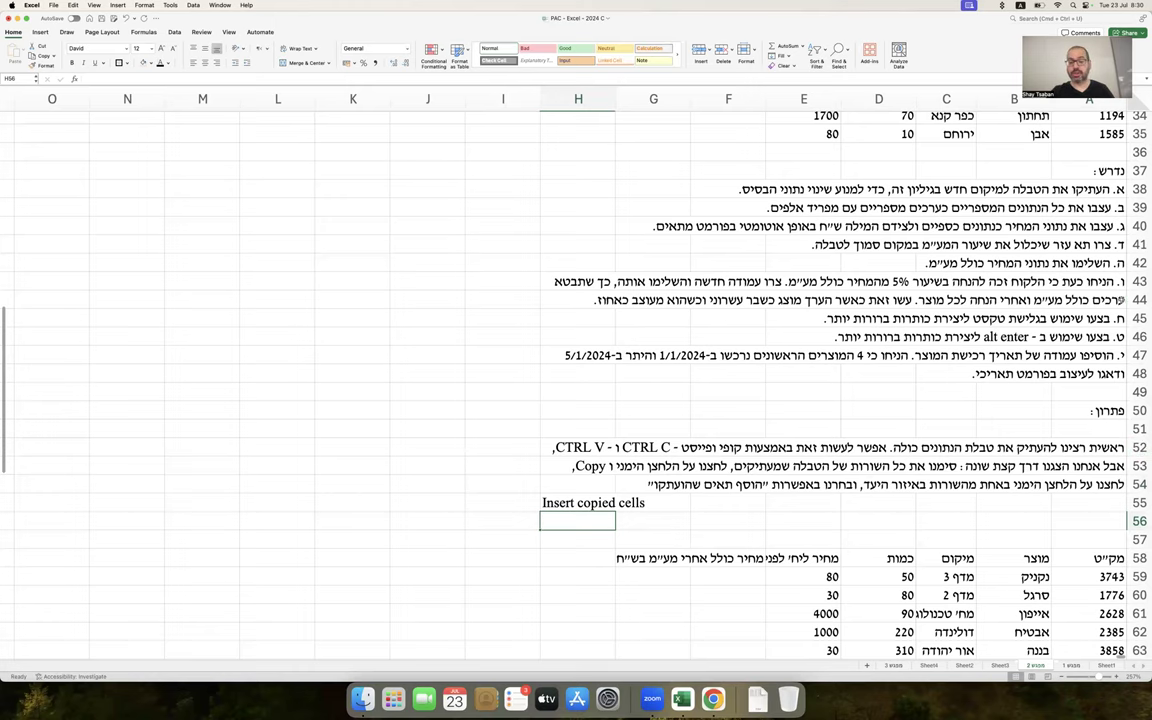
# Copy A28:F35 and paste it at K38 as a trial, then undo the paste
pyautogui.scroll(5, 956, 316)
pyautogui.moveTo(1105, 141); pyautogui.dragTo(694, 264)
pyautogui.press('cmd+c')
pyautogui.click(362, 325)
pyautogui.press('cmd+v')
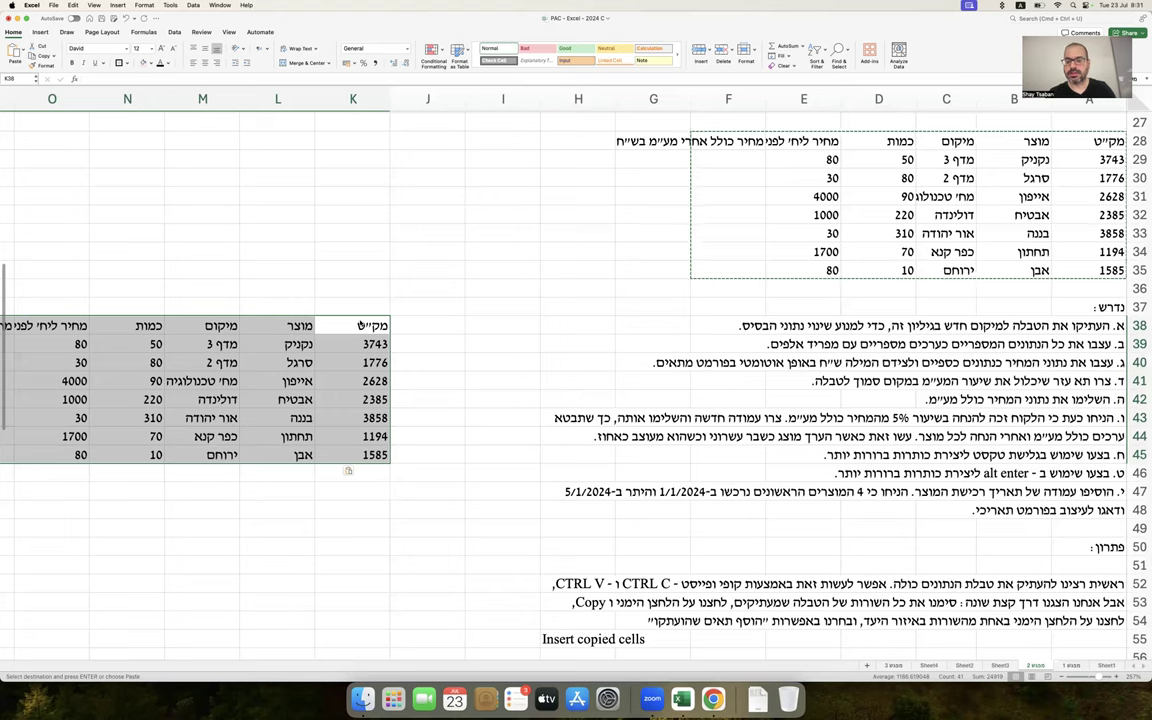
pyautogui.press('super+z')
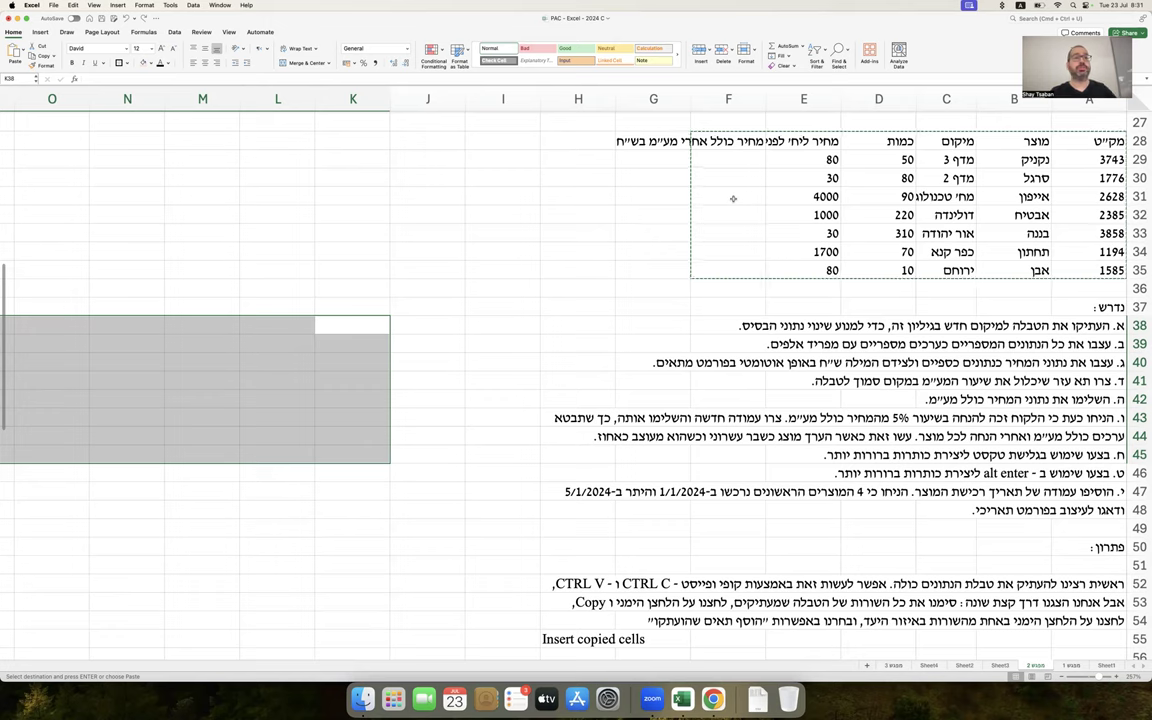
# Select whole rows 28–35 of the order table, then rows 52–65 of the solution section
pyautogui.moveTo(1066, 134); pyautogui.dragTo(385, 285)
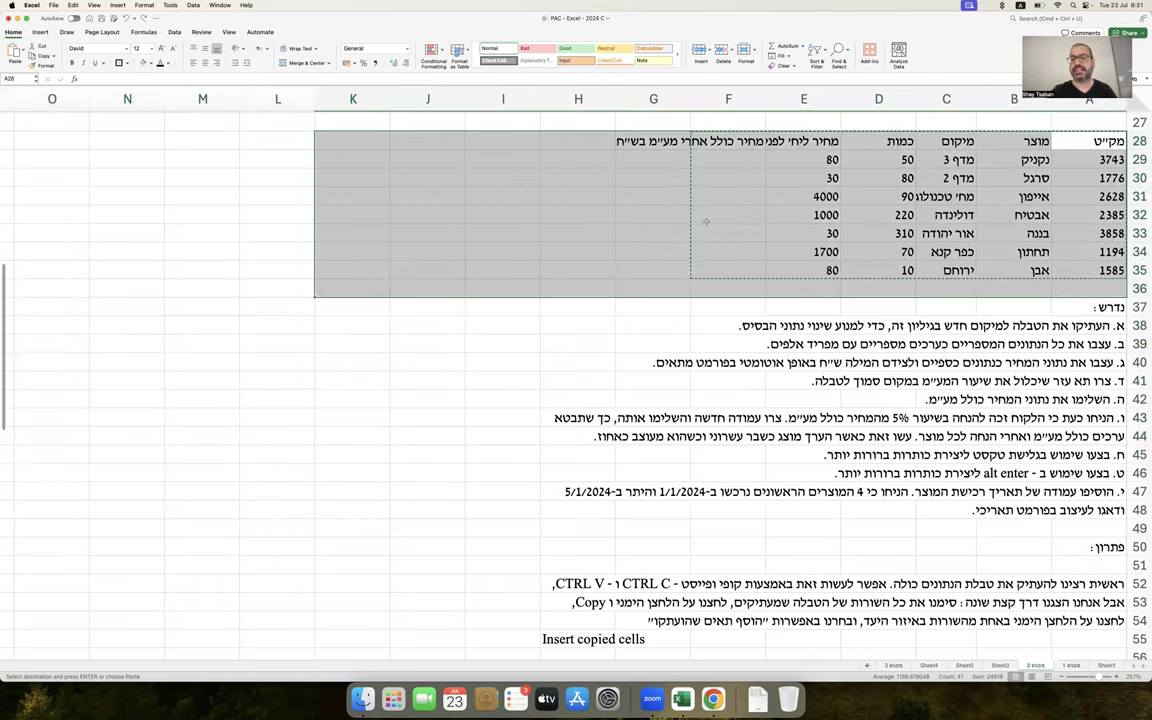
pyautogui.moveTo(1135, 141); pyautogui.dragTo(1130, 270)
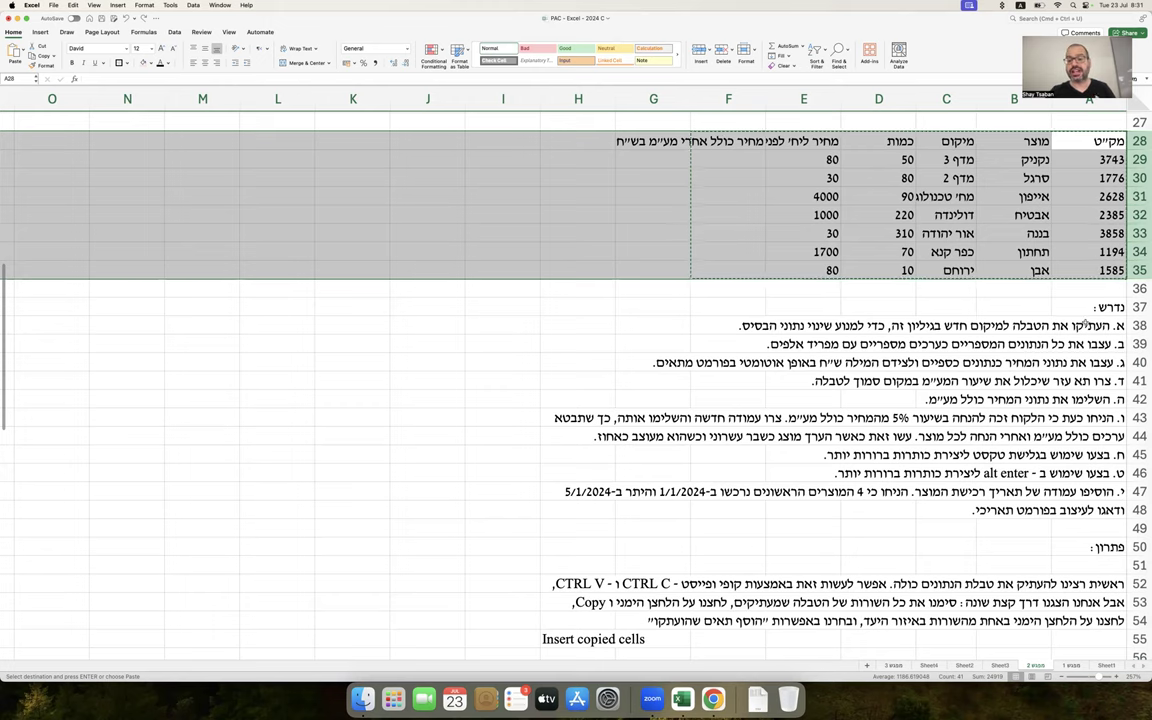
pyautogui.scroll(1, 1060, 244)
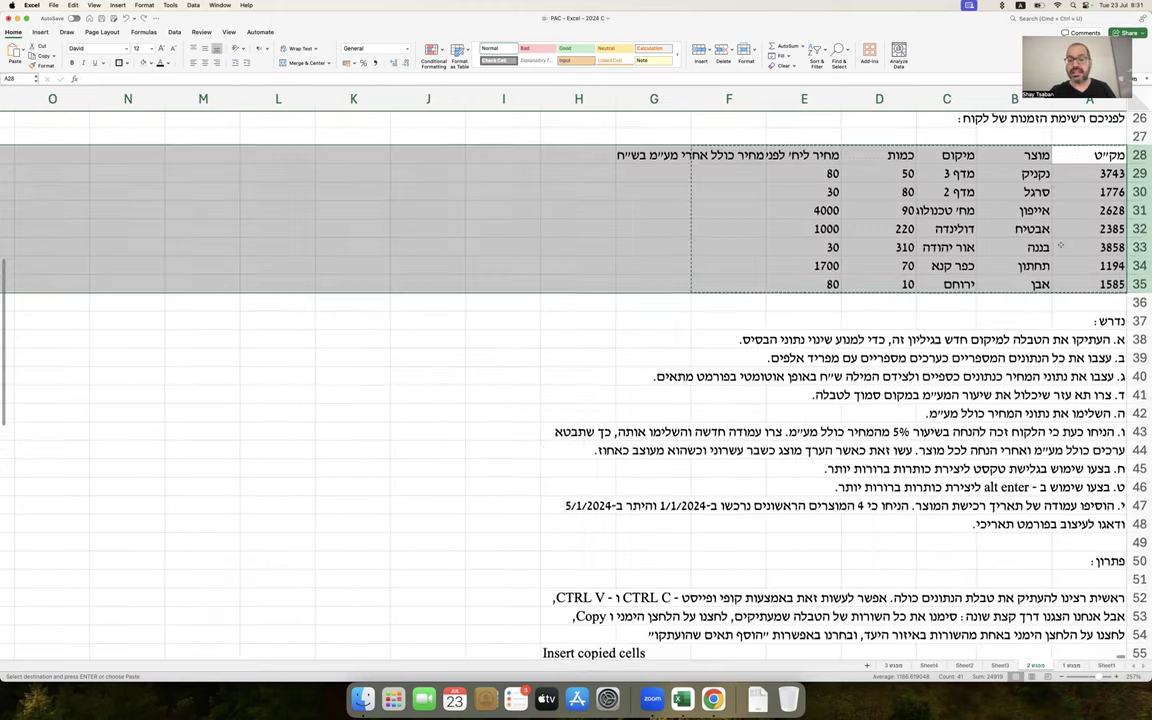
pyautogui.scroll(-10, 1060, 244)
pyautogui.scroll(1, 1140, 190)
pyautogui.moveTo(1140, 190); pyautogui.dragTo(1140, 430)
# Hide rows 52–66, then select the surrounding rows 51–70 to inspect the hidden block
pyautogui.rightClick(1140, 430)
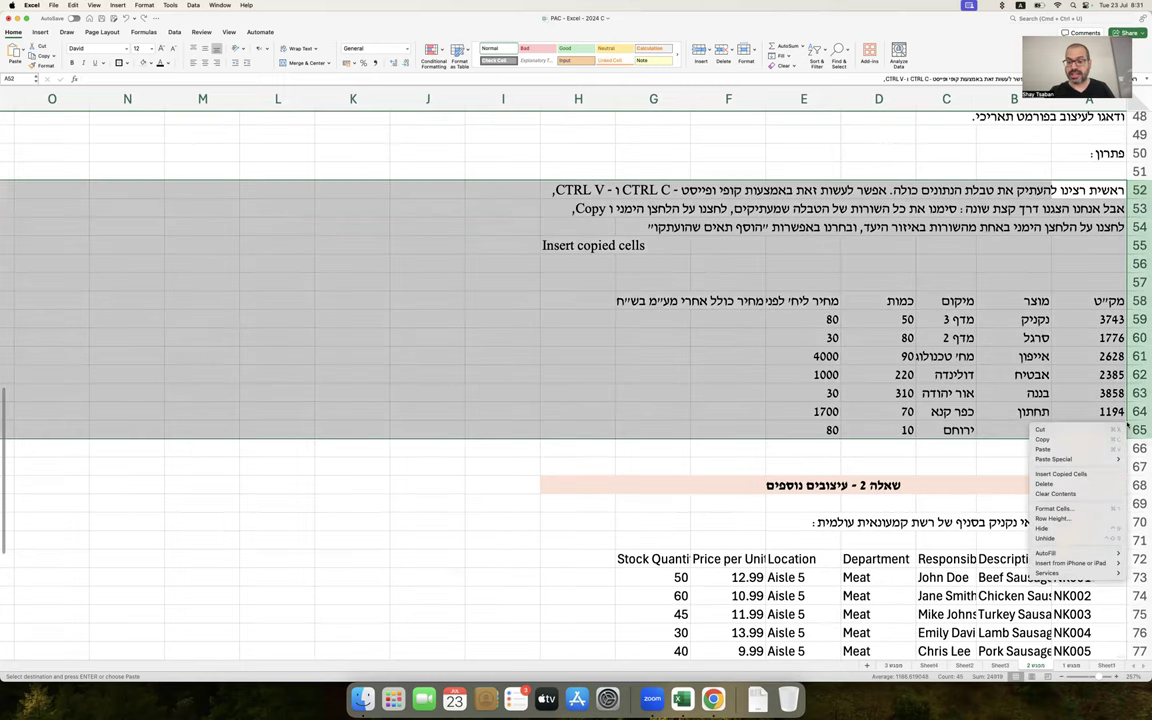
pyautogui.click(1060, 528)
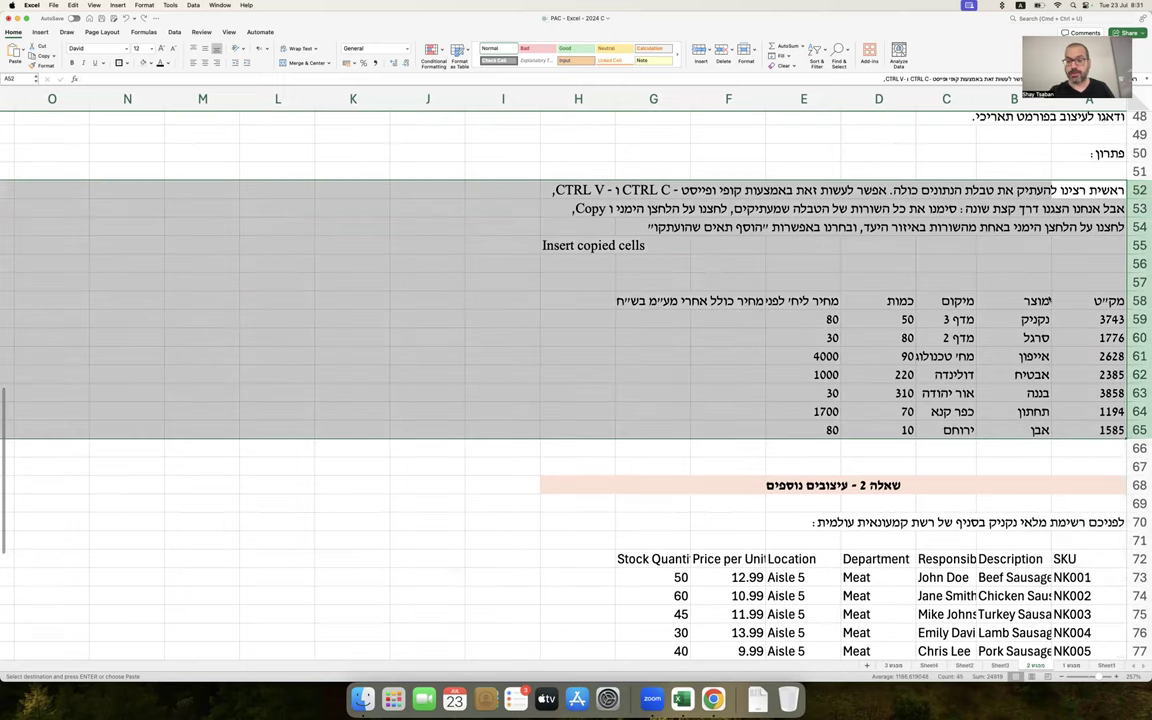
pyautogui.scroll(8, 1047, 298)
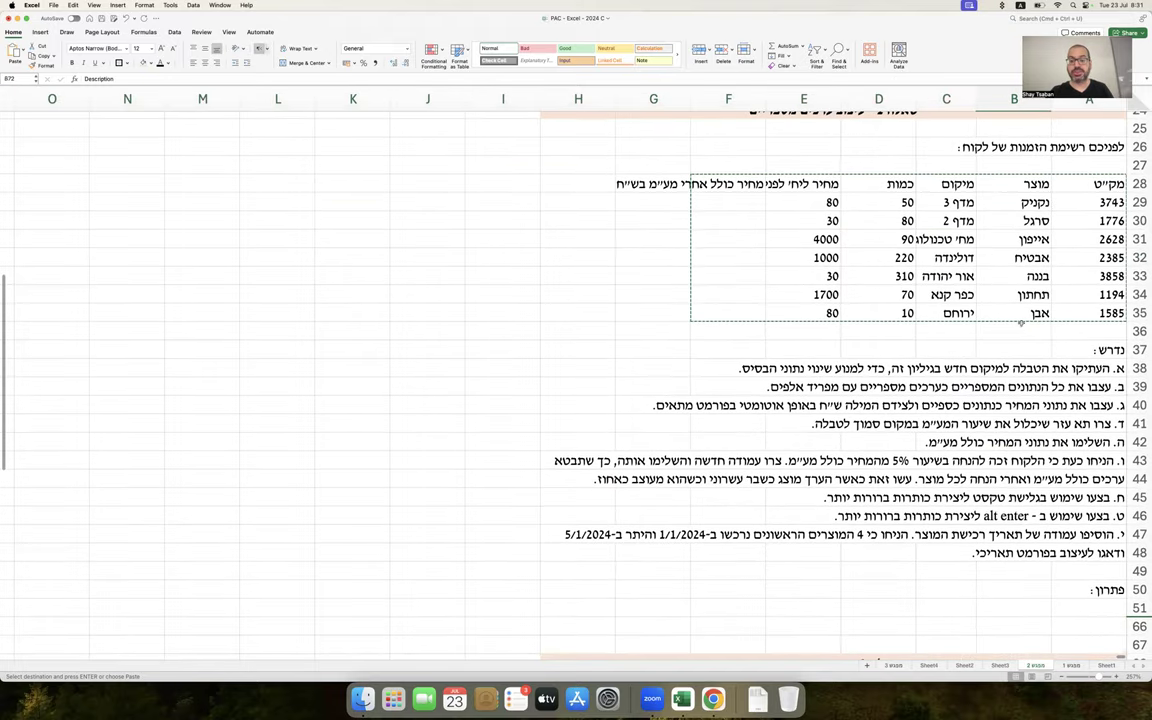
pyautogui.scroll(-4, 1030, 343)
pyautogui.moveTo(1090, 384); pyautogui.dragTo(578, 568)
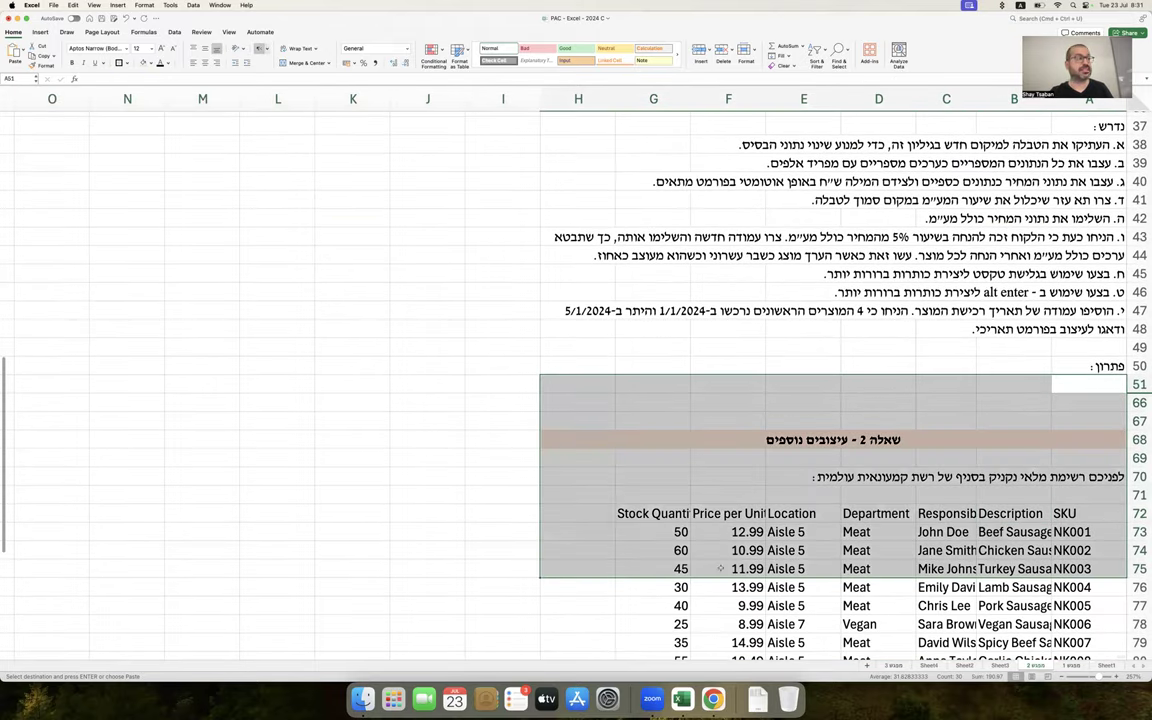
pyautogui.scroll(6, 769, 521)
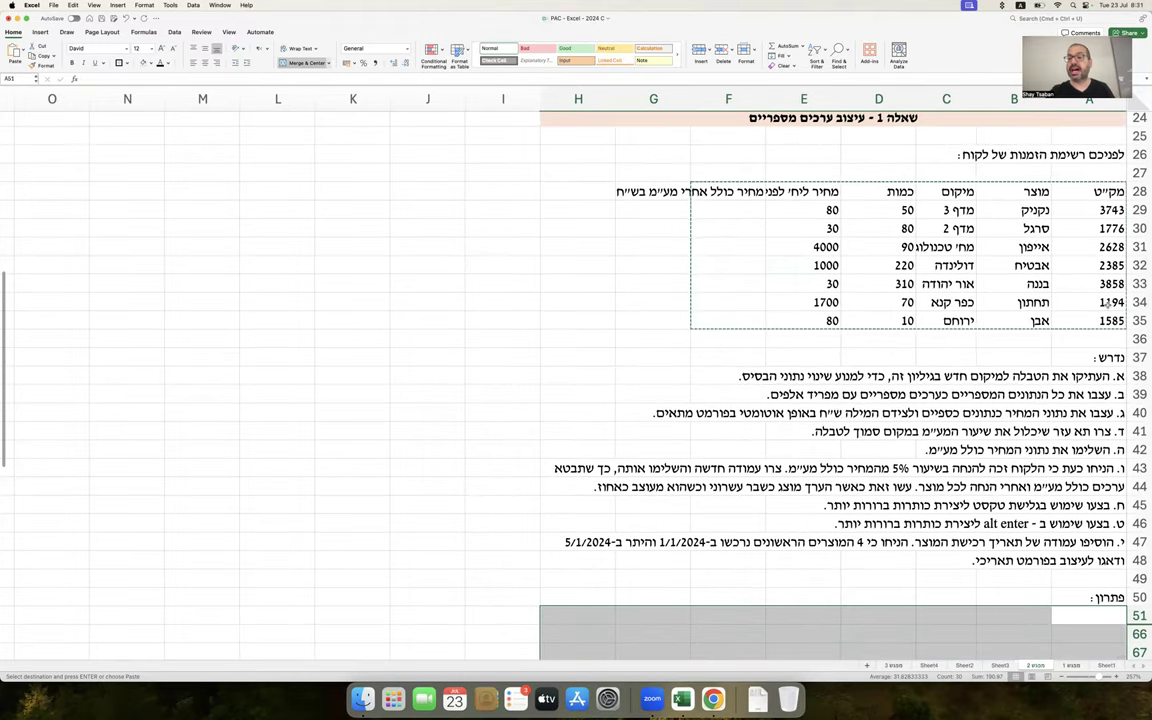
pyautogui.moveTo(1138, 191); pyautogui.dragTo(1136, 320)
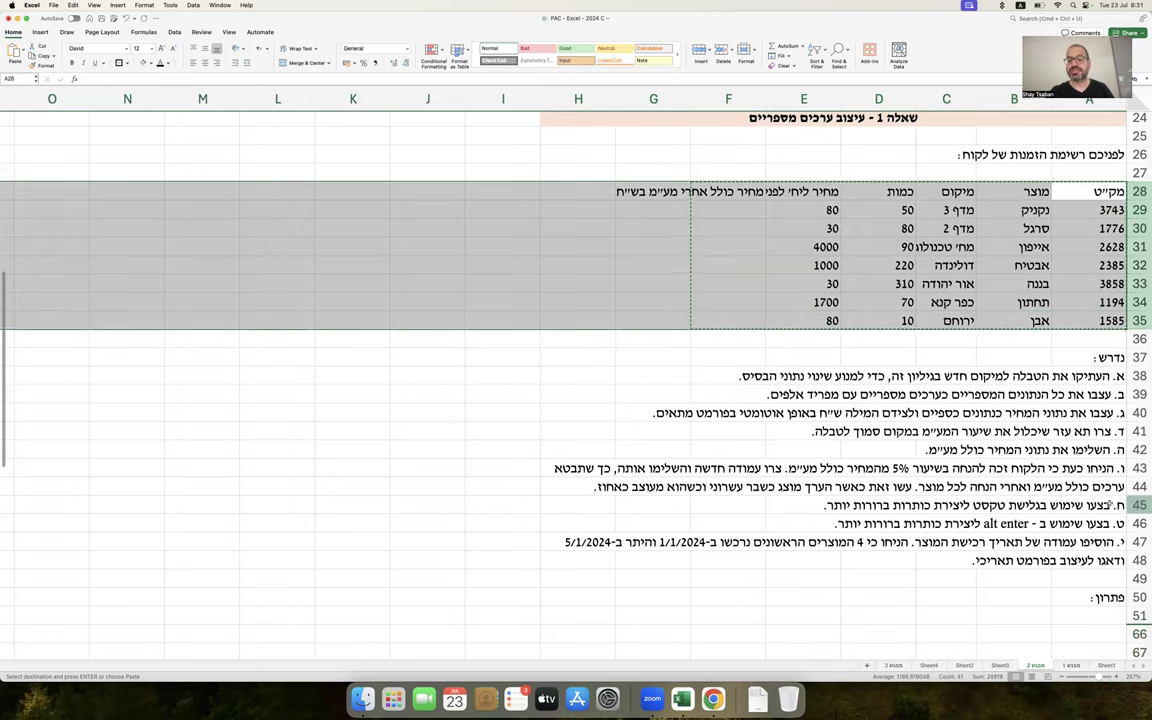
pyautogui.scroll(-5, 1140, 505)
pyautogui.moveTo(1138, 415); pyautogui.dragTo(1138, 508)
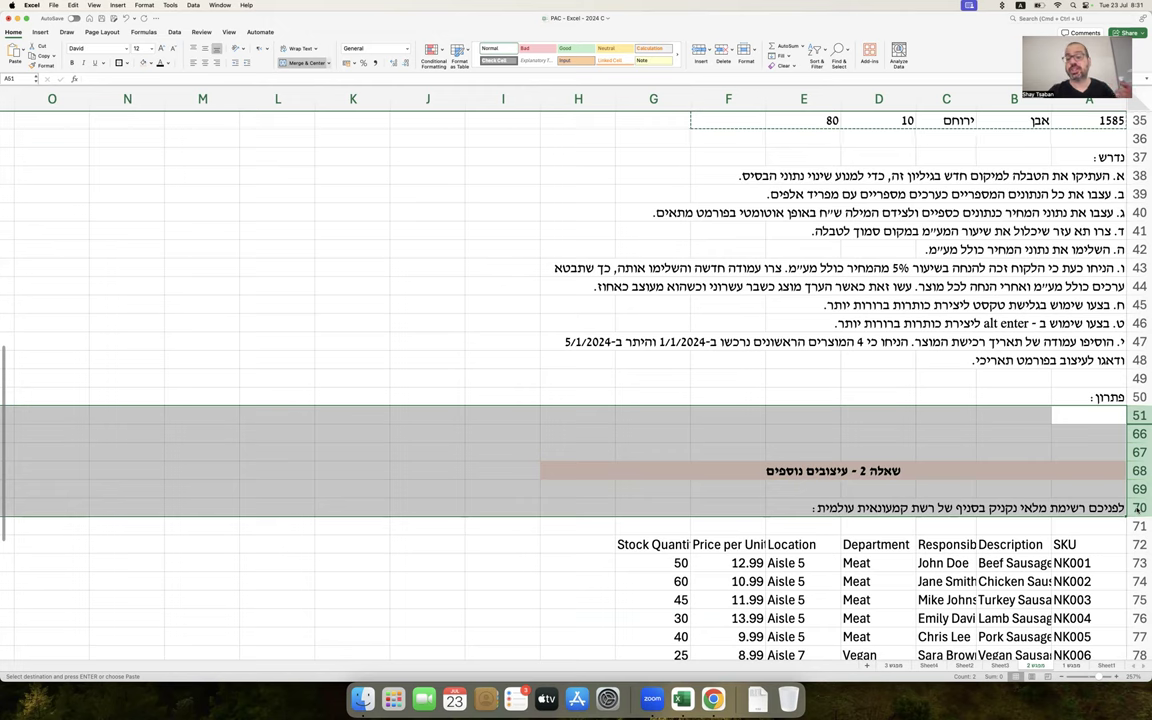
pyautogui.rightClick(1030, 456)
pyautogui.press('Escape')
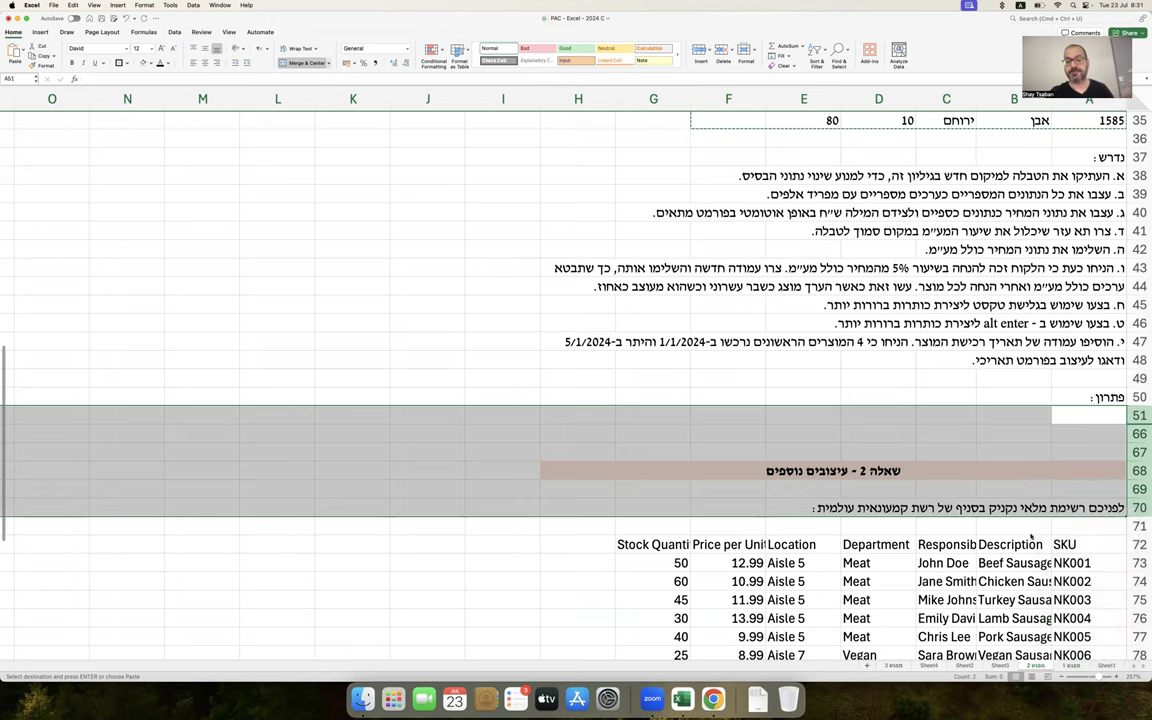
# Select the solution notes and table in A52:H65 and copy them
pyautogui.scroll(-5, 1030, 537)
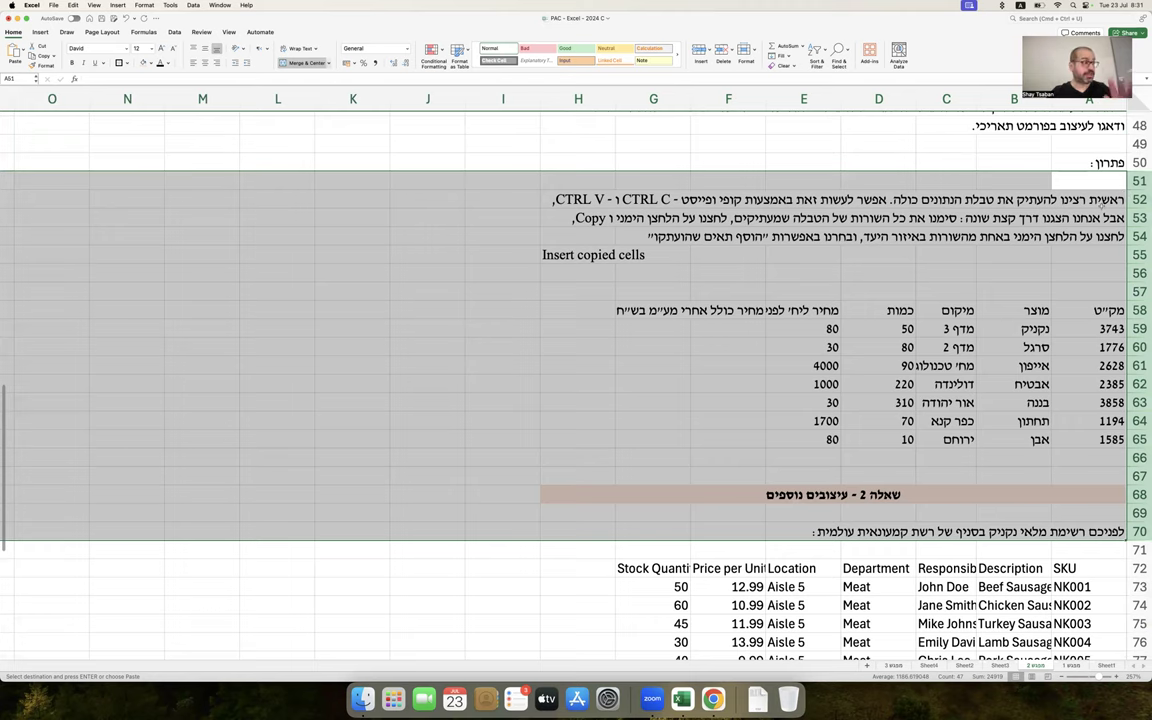
pyautogui.moveTo(1000, 199); pyautogui.dragTo(558, 431)
pyautogui.press('super+c')
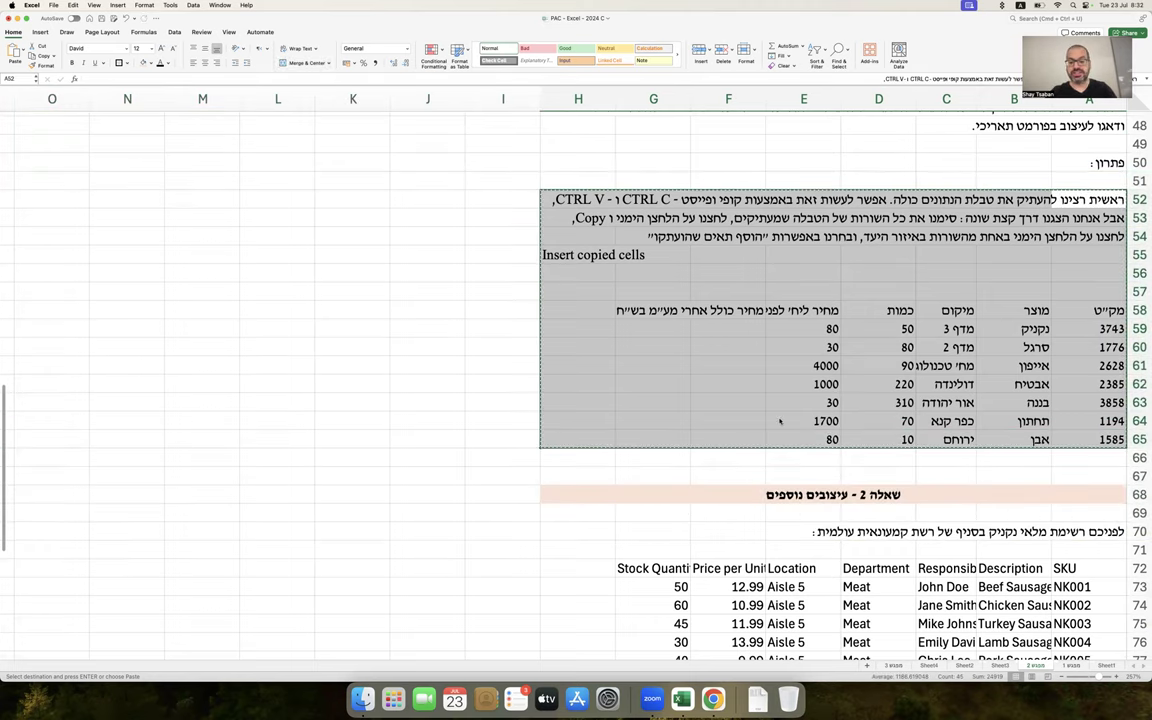
# Paste the copied block at row 67 as a trial, then undo it
pyautogui.scroll(-3, 1000, 400)
pyautogui.click(1065, 422)
pyautogui.press('super+v')
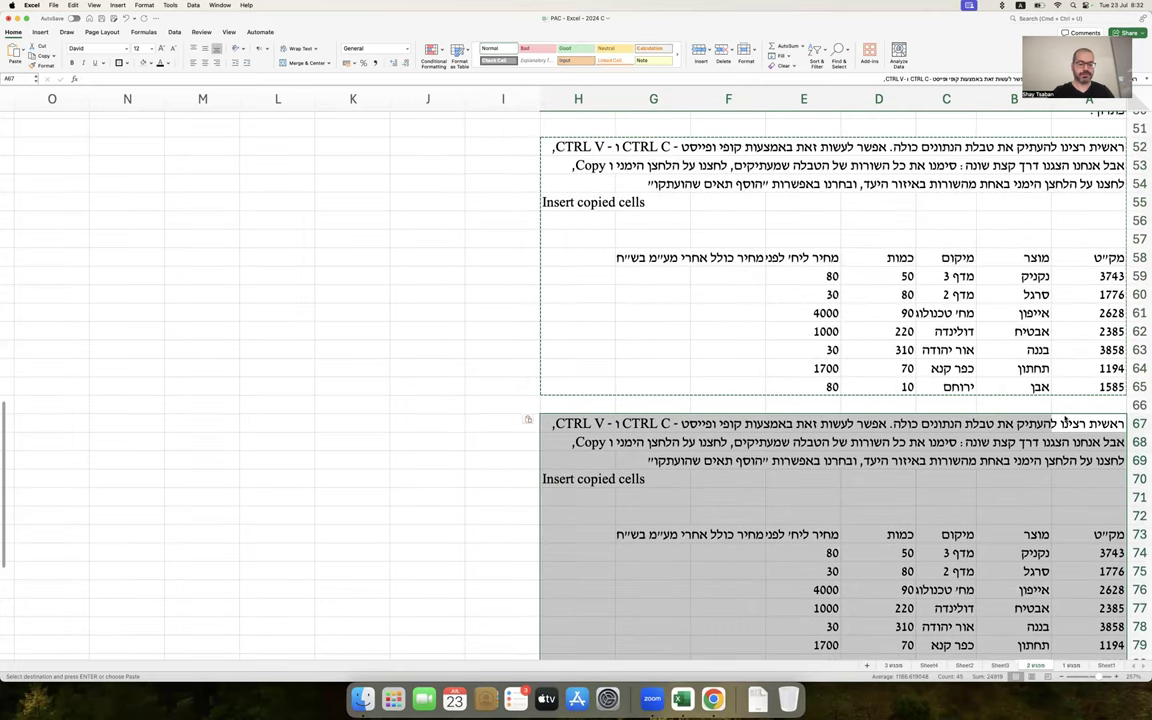
pyautogui.press('super+z')
# Copy rows 52–65, insert them as copied cells above row 67, then undo the insertion
pyautogui.moveTo(1139, 147); pyautogui.dragTo(1137, 386)
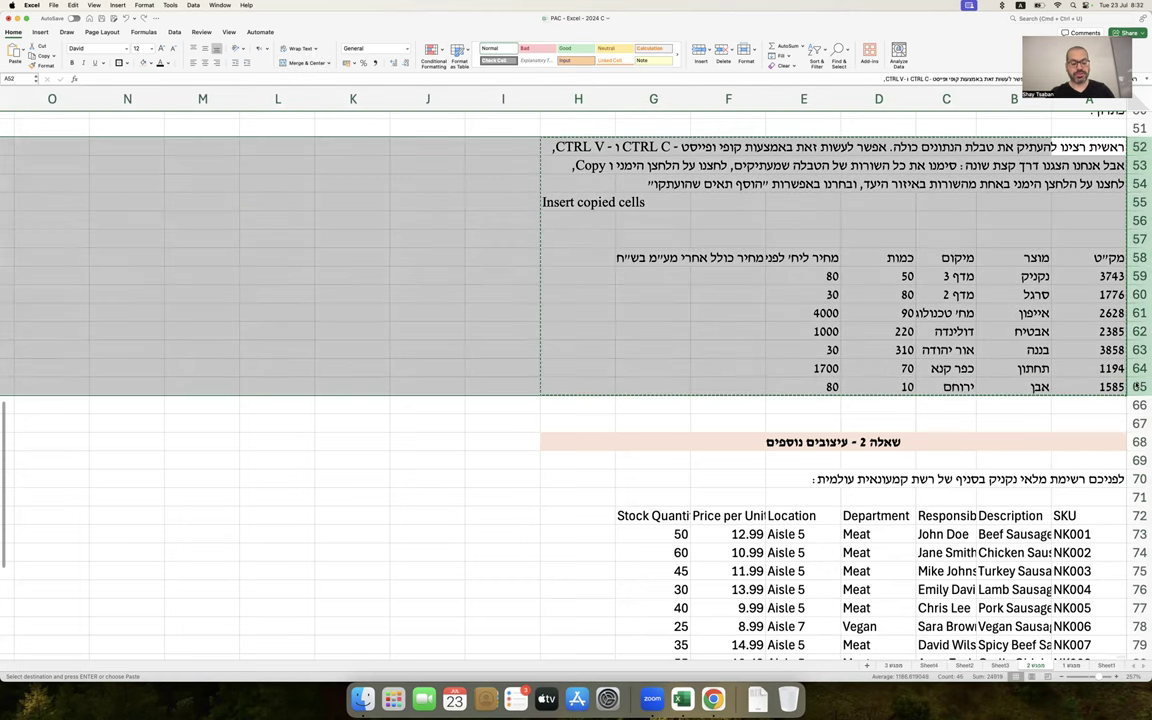
pyautogui.press('super+c')
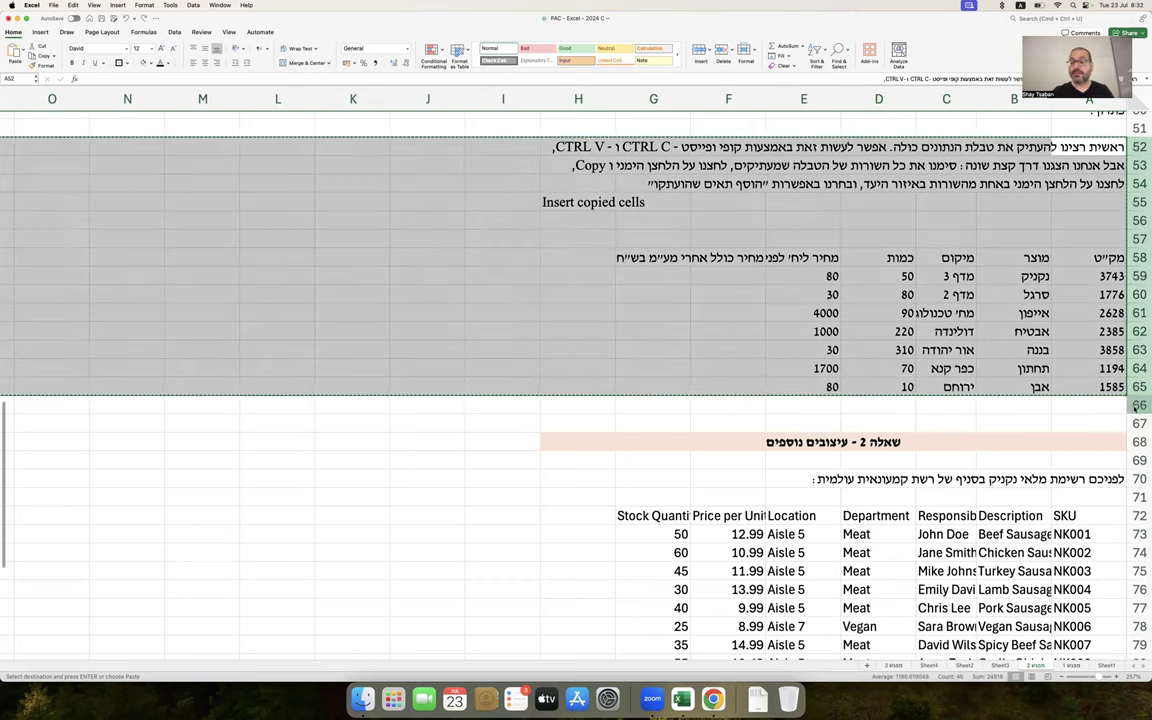
pyautogui.rightClick(1137, 423)
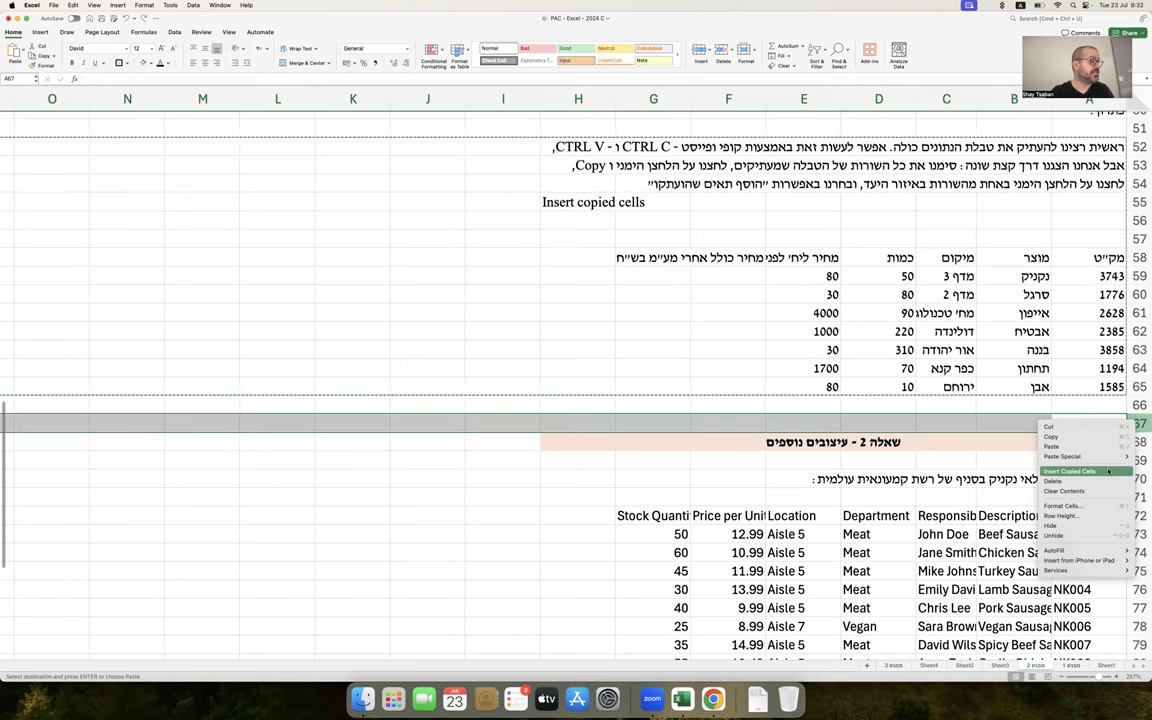
pyautogui.click(1108, 471)
pyautogui.scroll(-5, 1108, 471)
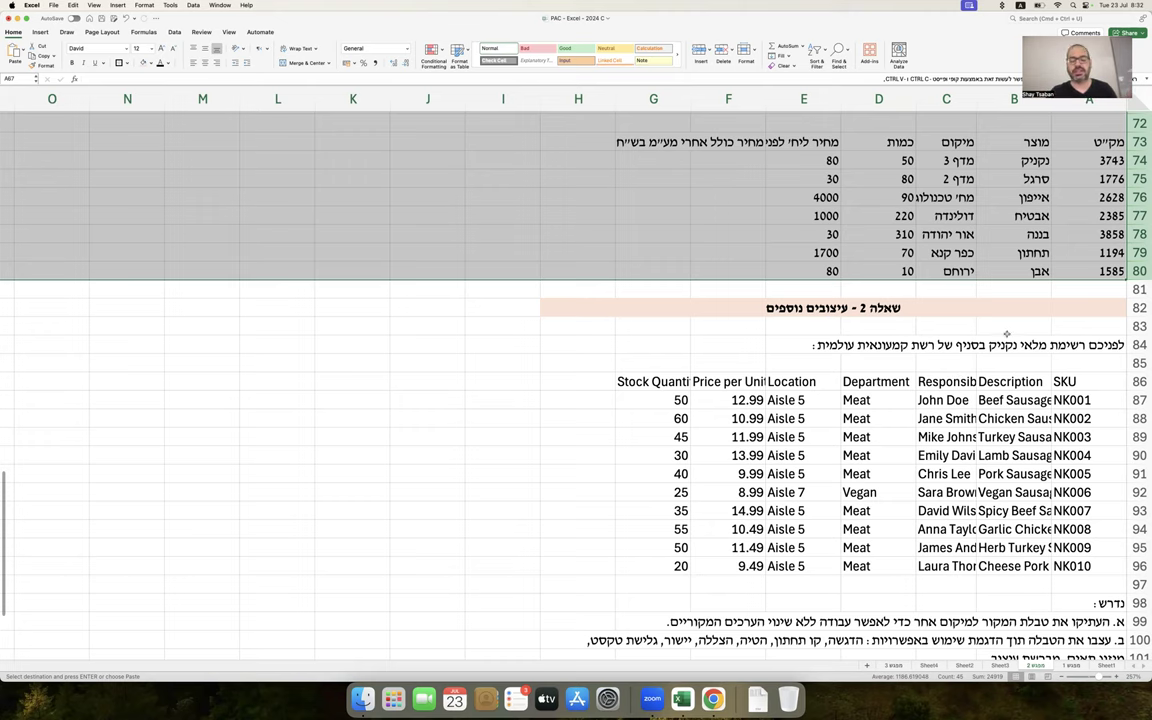
pyautogui.scroll(5, 985, 330)
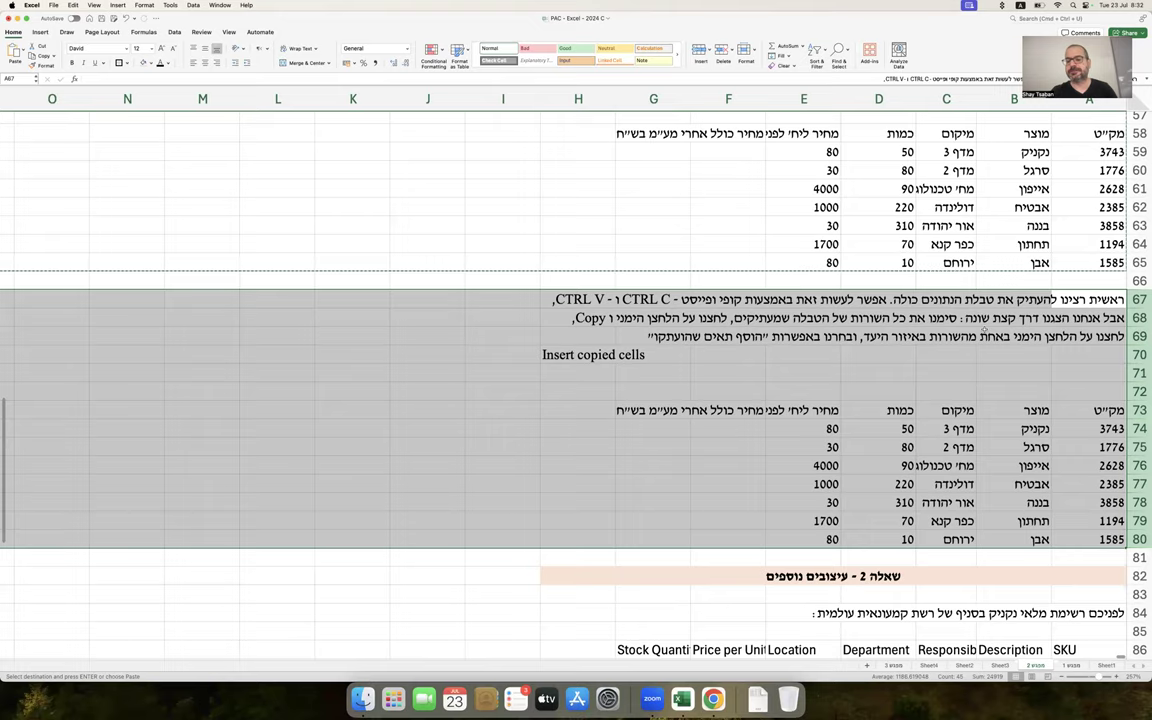
pyautogui.press('super+z')
# Cancel the pending copy, save the workbook, and select cell B55
pyautogui.scroll(3, 985, 333)
pyautogui.scroll(2, 985, 333)
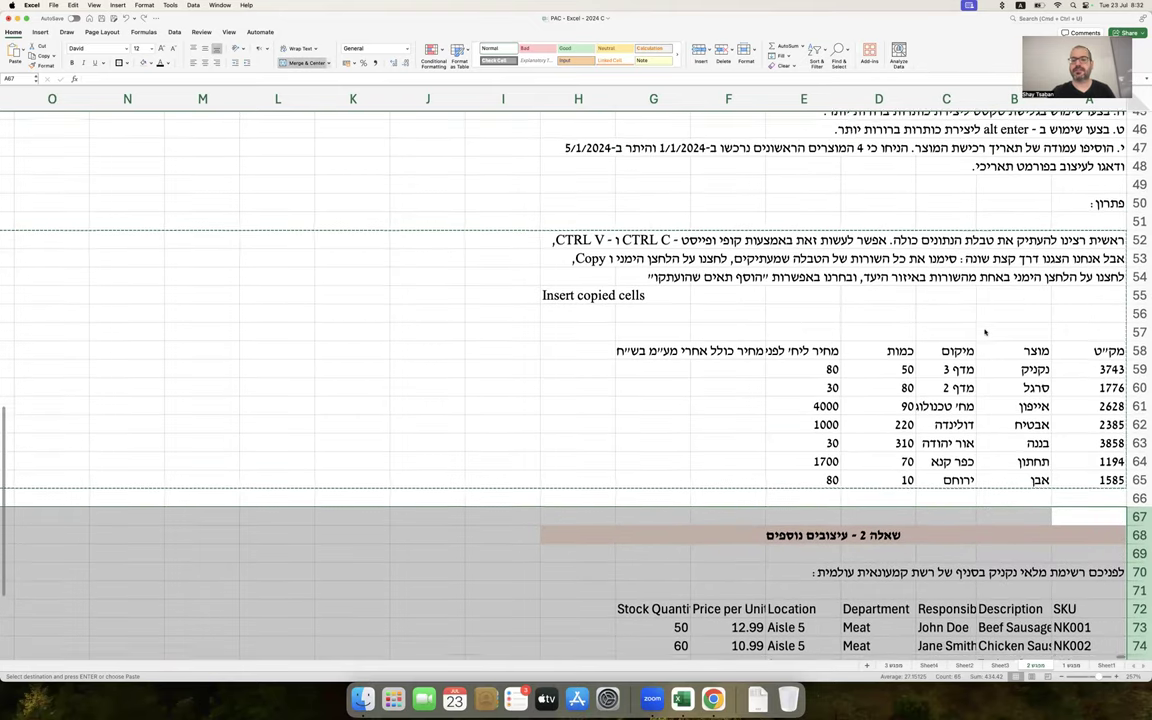
pyautogui.press('Down')
pyautogui.press('Down')
pyautogui.press('Left')
pyautogui.click(984, 330)
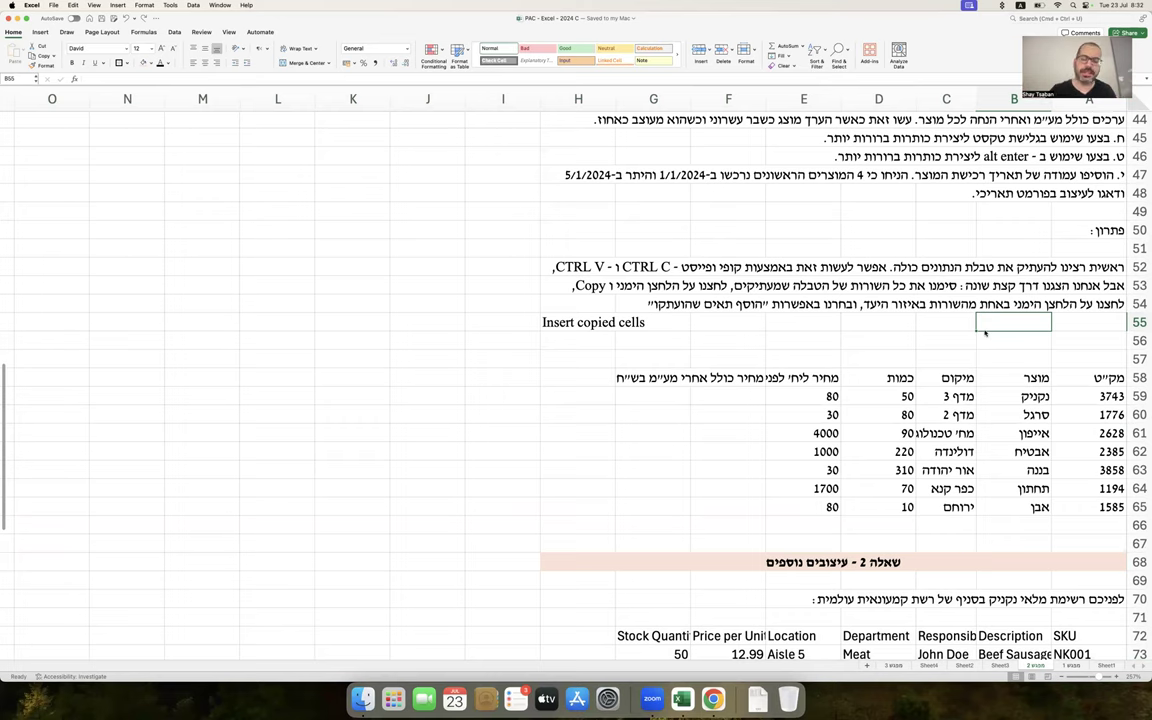
pyautogui.scroll(5, 984, 333)
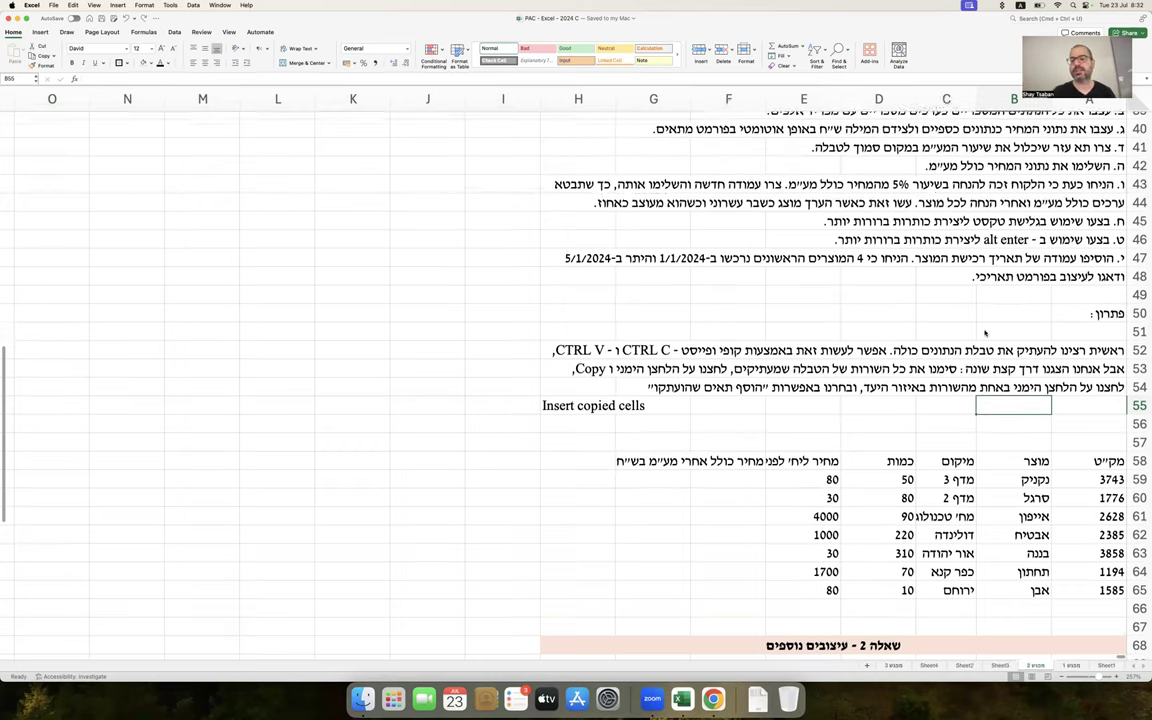
pyautogui.scroll(-2, 984, 333)
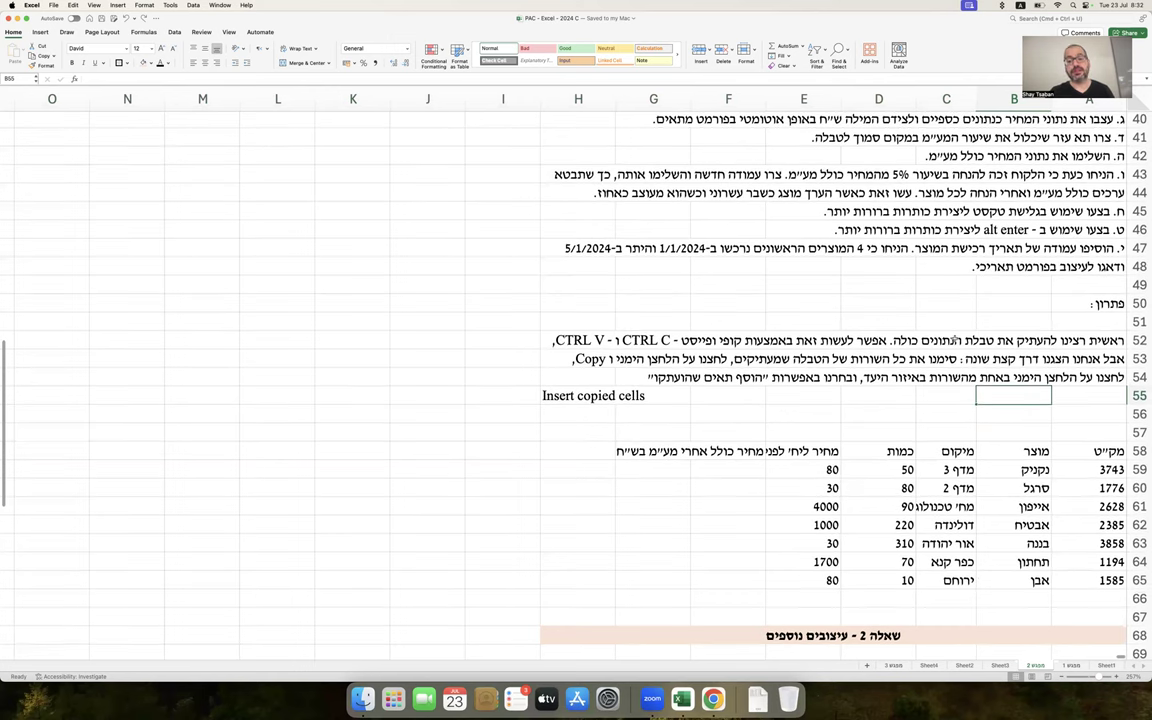
pyautogui.scroll(2, 953, 340)
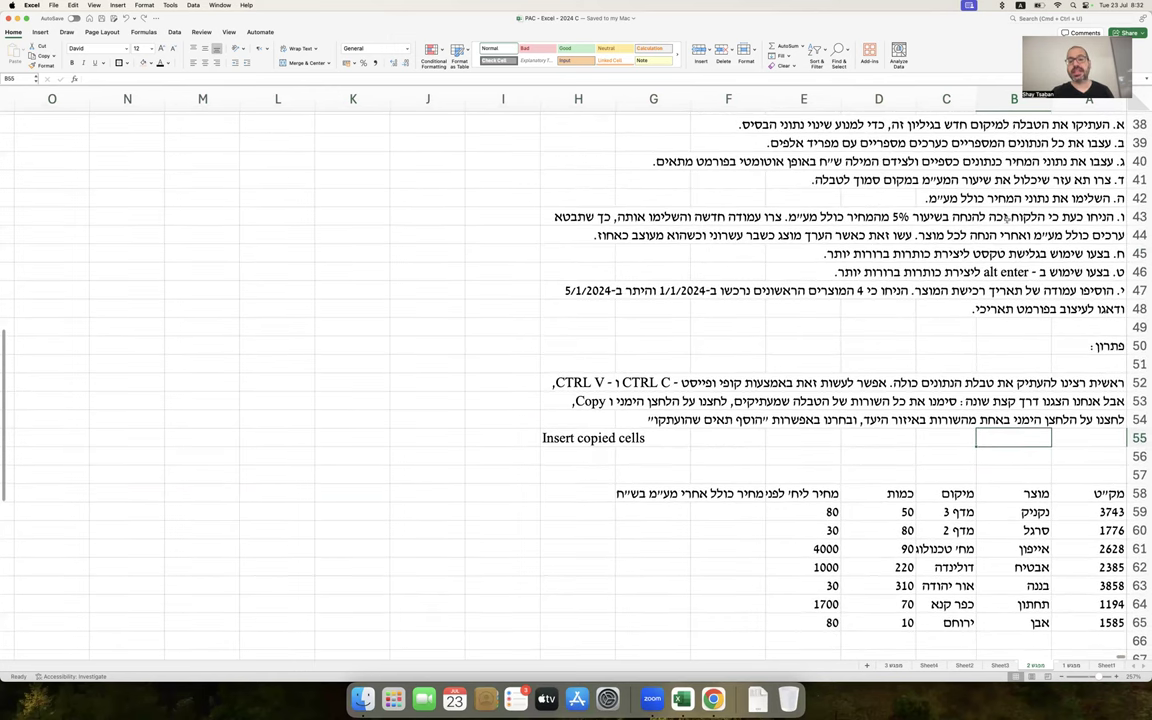
pyautogui.moveTo(1100, 128); pyautogui.dragTo(501, 323)
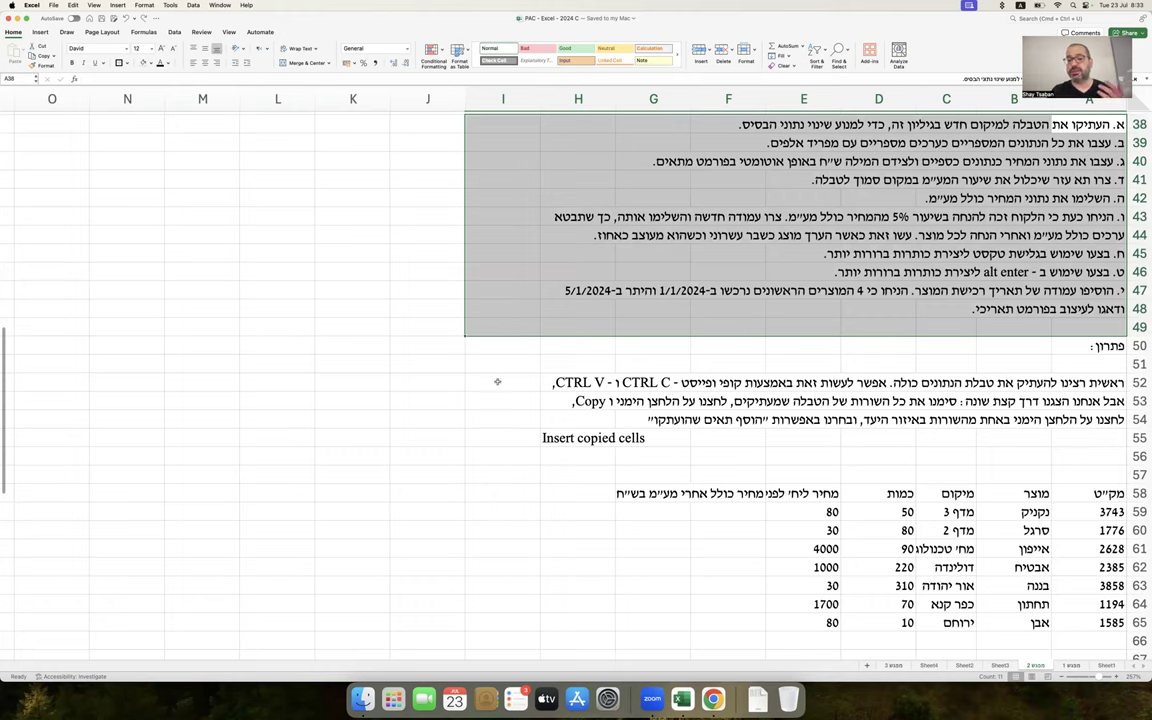
pyautogui.click(619, 419)
pyautogui.scroll(-2, 619, 425)
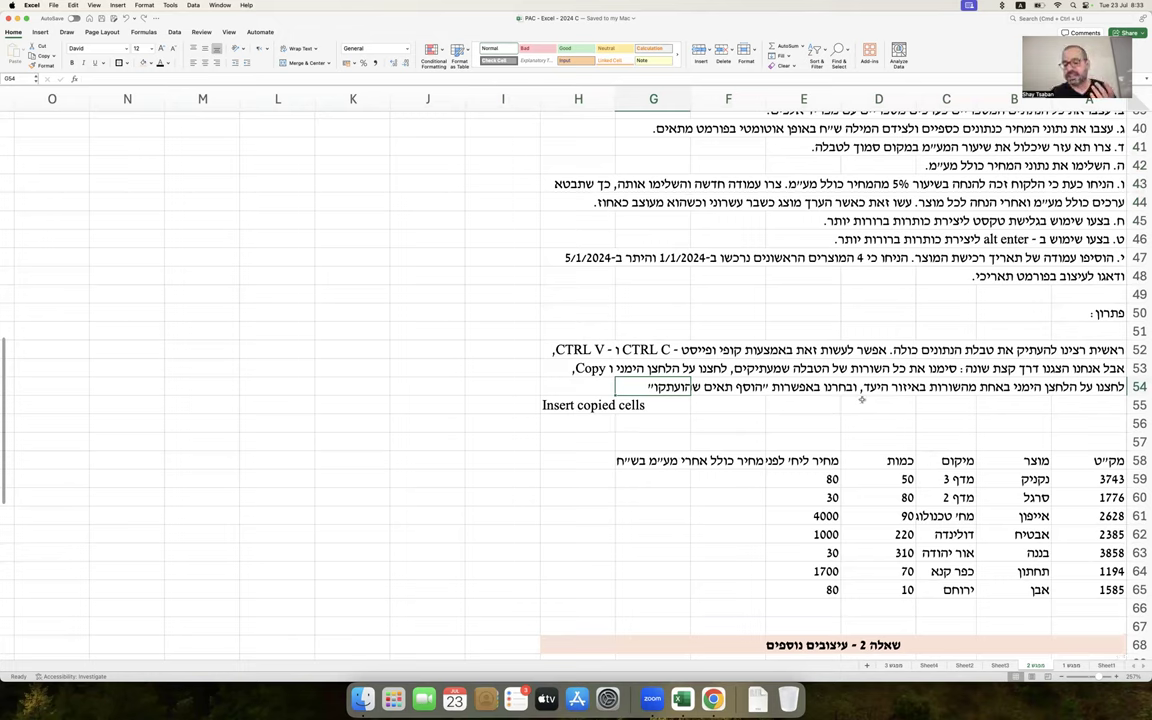
pyautogui.moveTo(1058, 453); pyautogui.dragTo(604, 592)
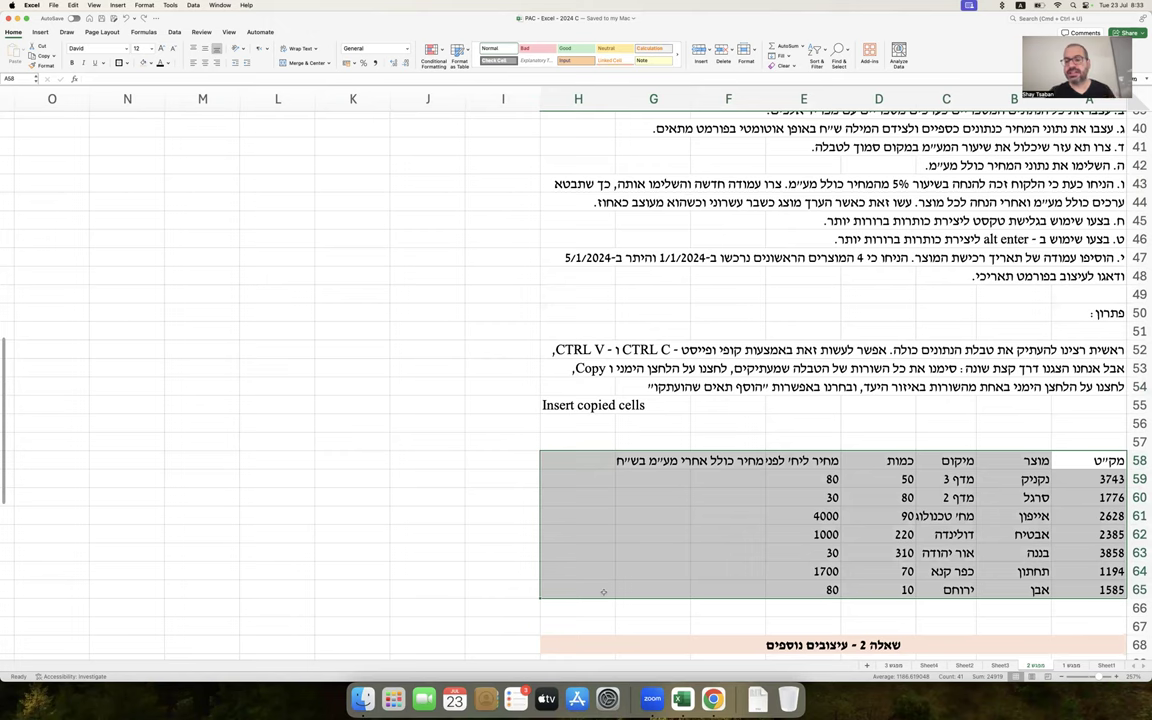
pyautogui.scroll(1, 604, 592)
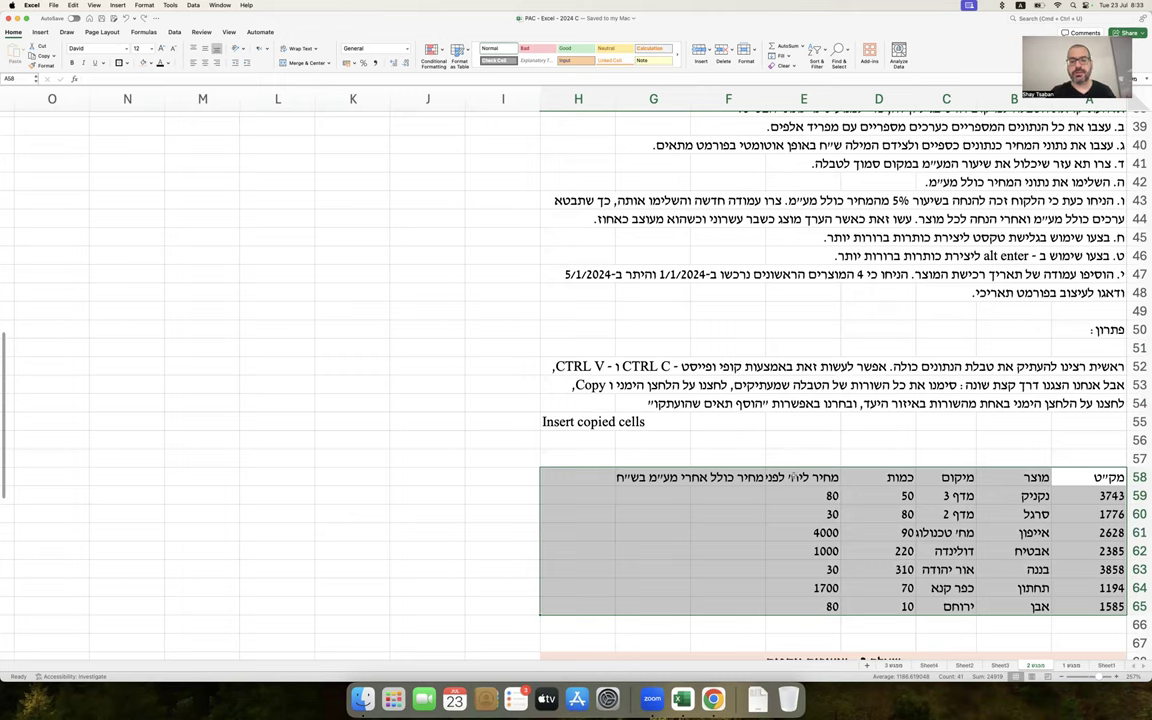
pyautogui.click(803, 477)
pyautogui.click(717, 479)
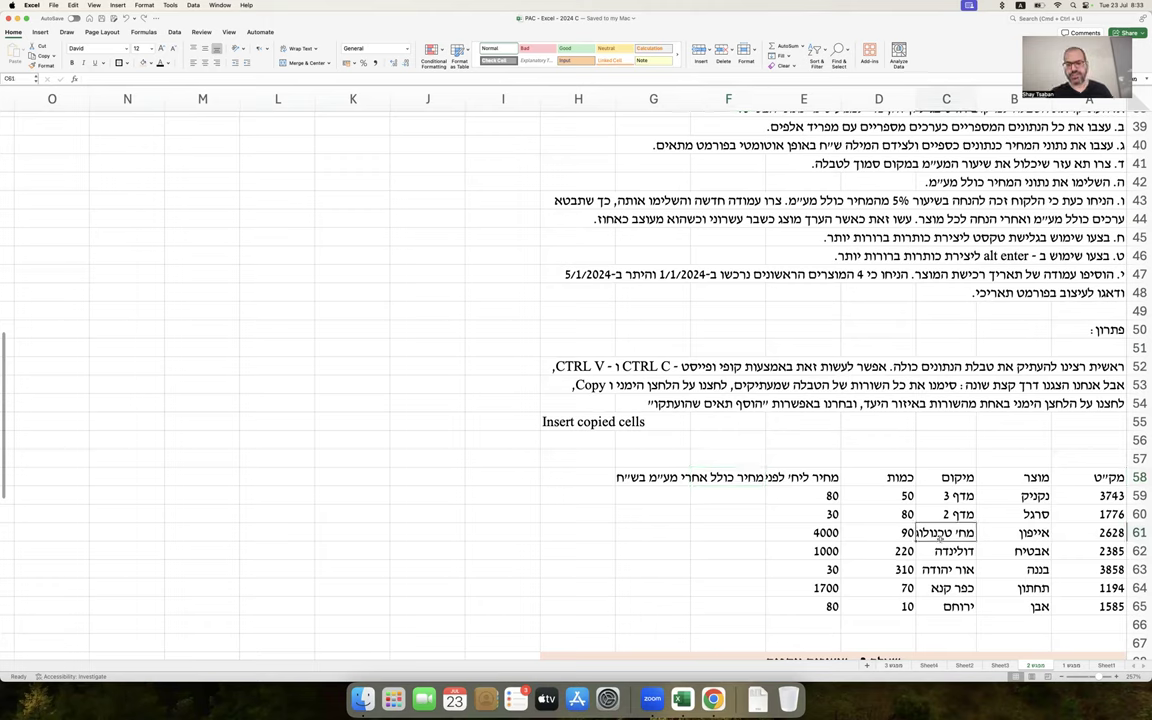
pyautogui.click(921, 534)
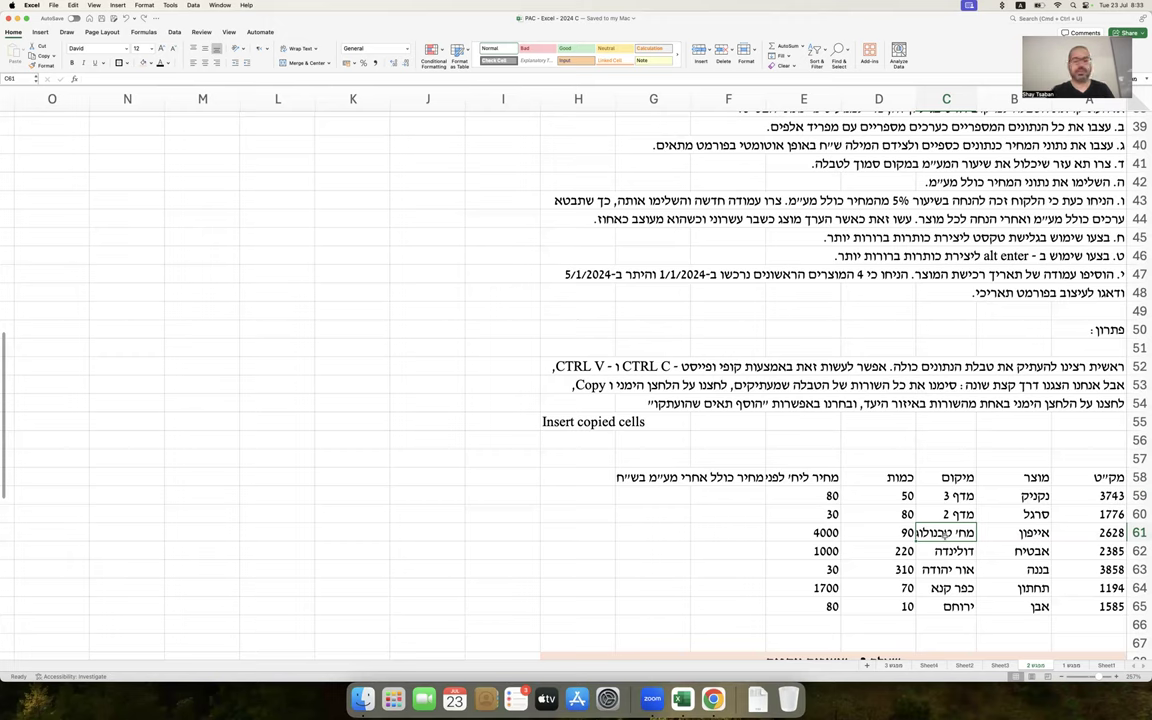
pyautogui.click(802, 477)
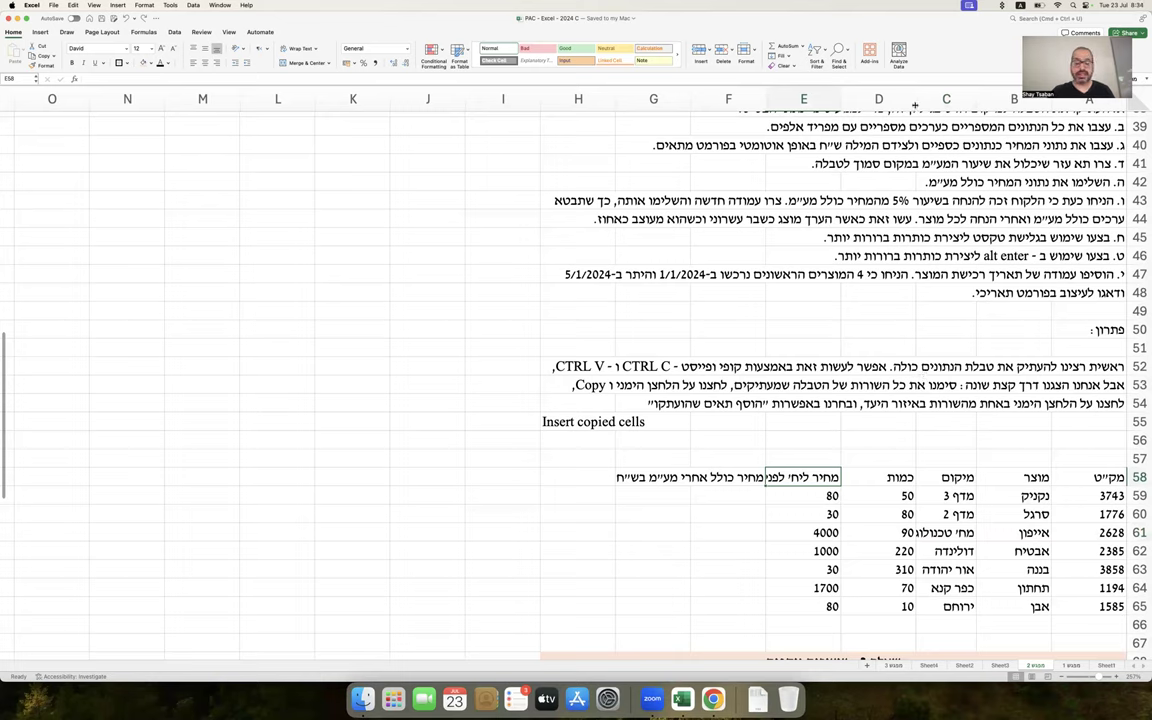
# Widen column C to fit all locations and autofit column E, checking prices E59:E65
pyautogui.moveTo(913, 103); pyautogui.dragTo(898, 108)
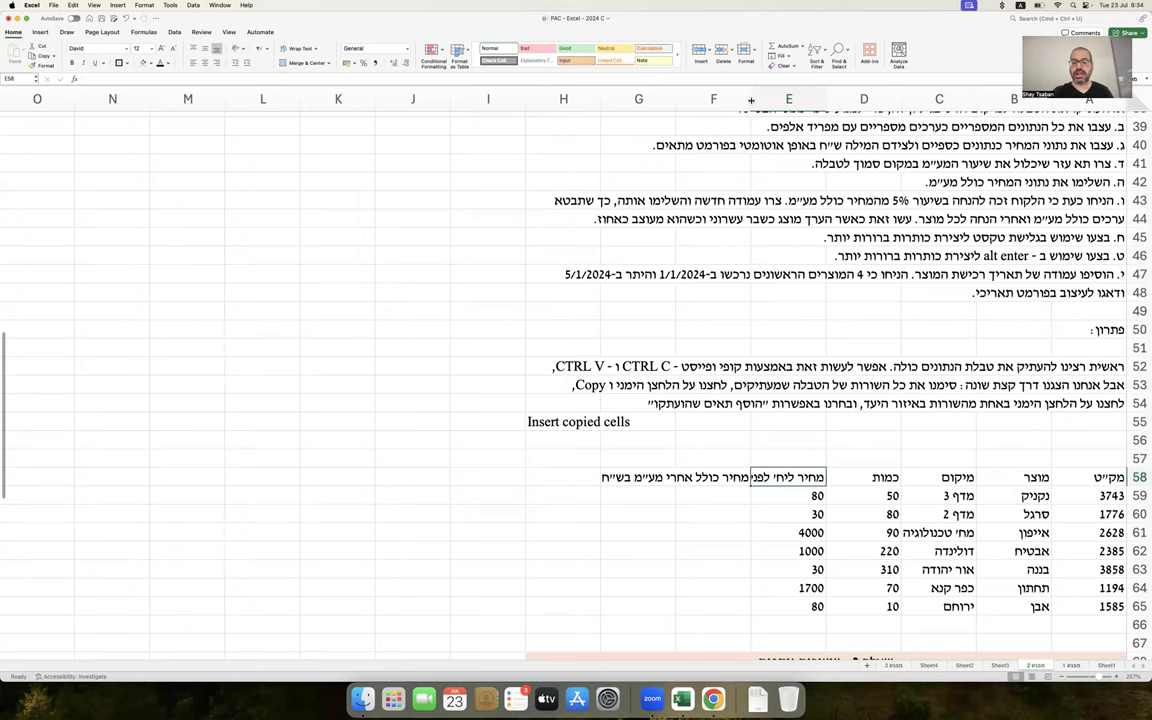
pyautogui.doubleClick(751, 100)
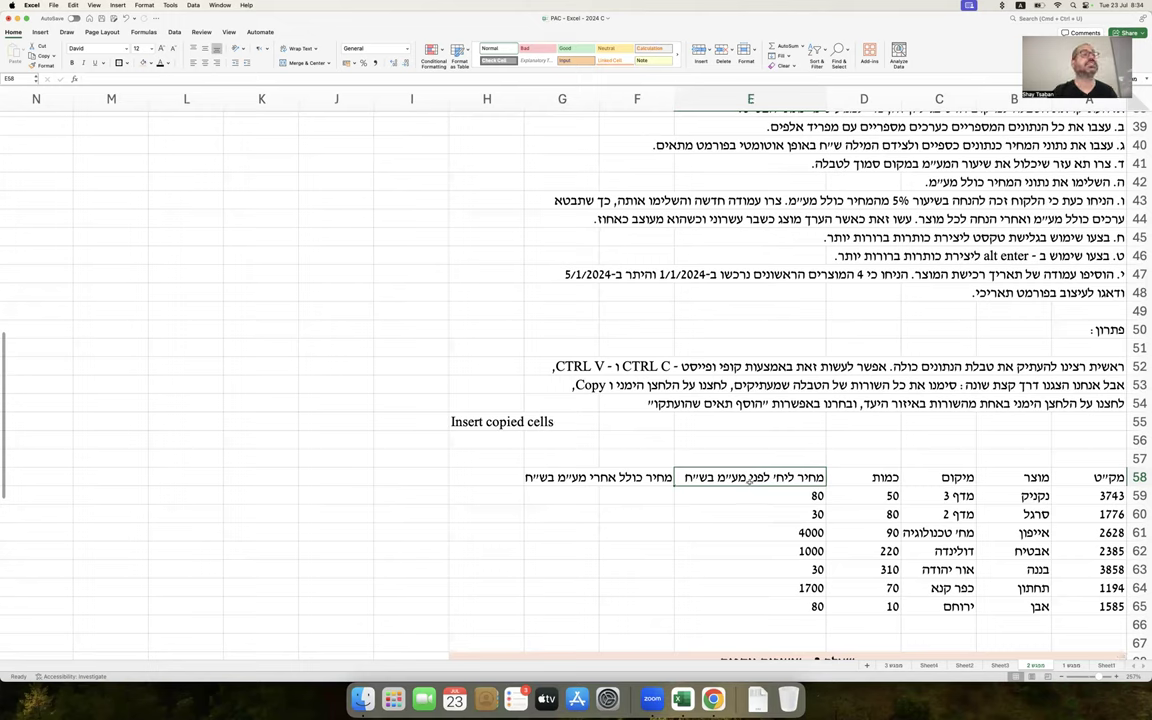
pyautogui.click(775, 495)
pyautogui.moveTo(775, 495); pyautogui.dragTo(772, 601)
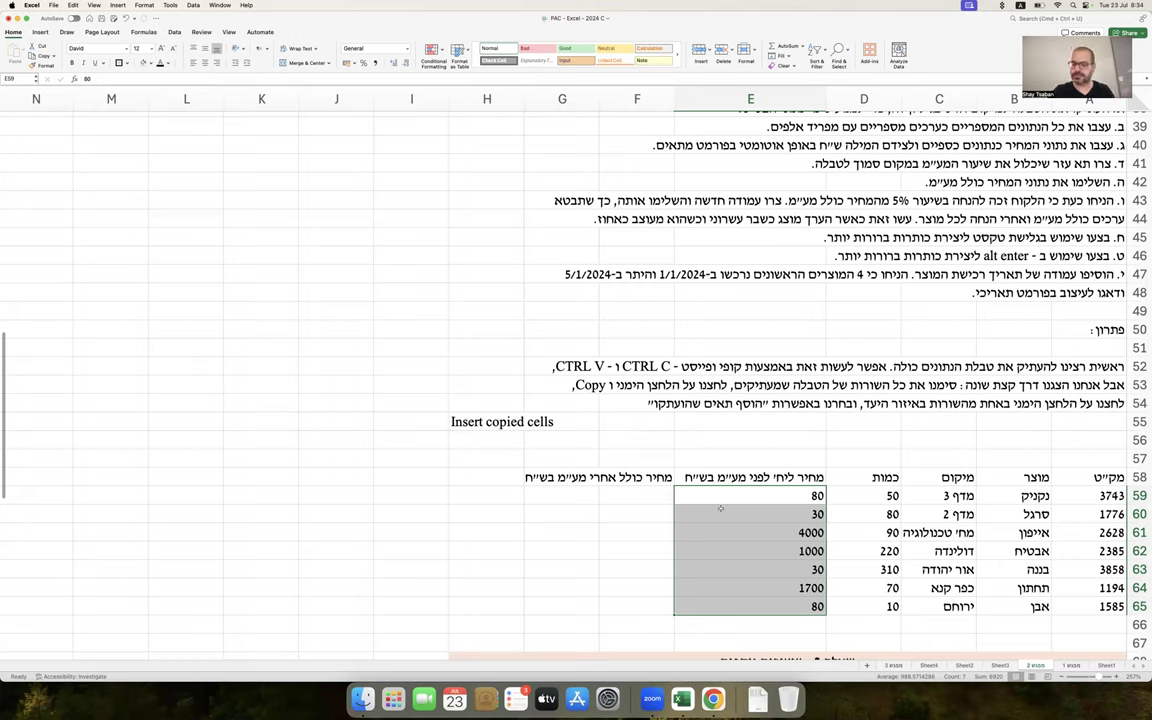
# Narrow column E to about 64 pixels and inspect the truncated E58 price header
pyautogui.click(675, 97)
pyautogui.moveTo(675, 97); pyautogui.dragTo(771, 97)
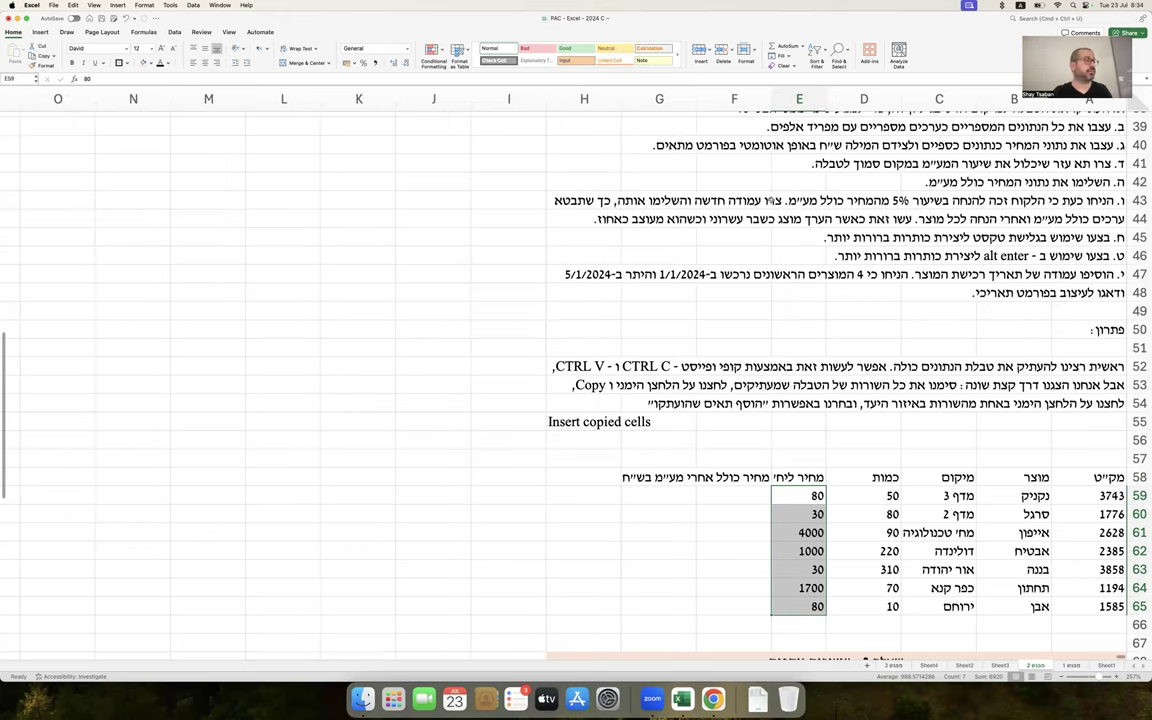
pyautogui.moveTo(771, 97); pyautogui.dragTo(750, 103)
pyautogui.click(789, 477)
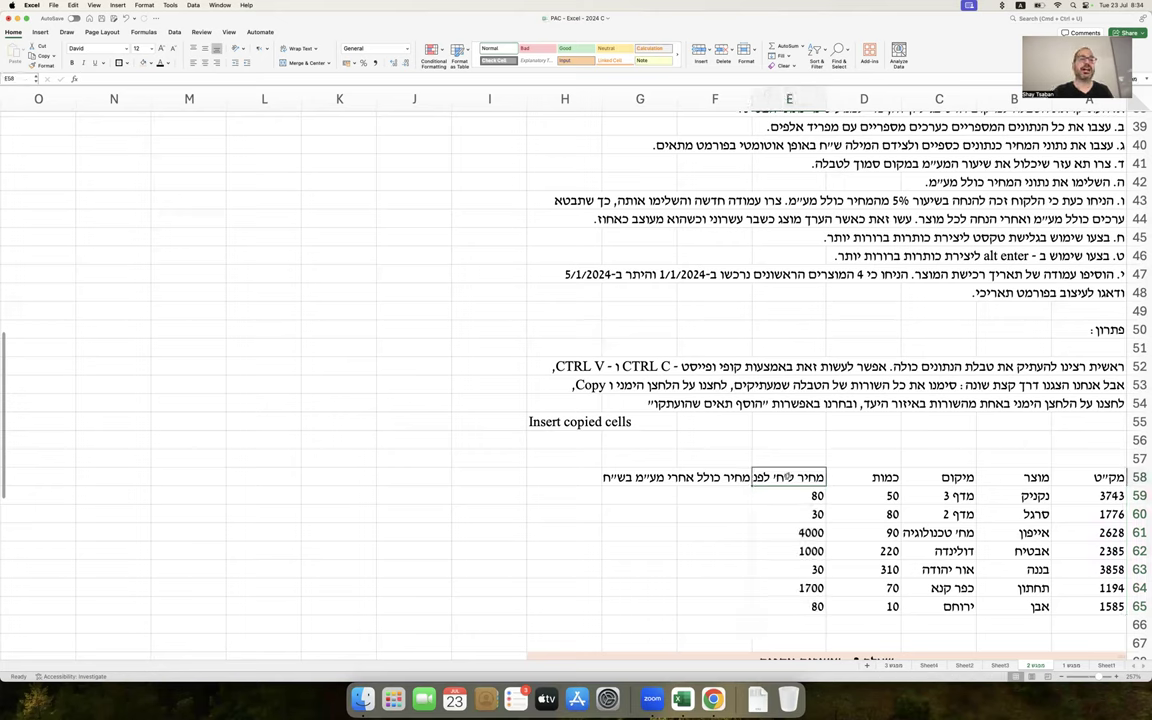
pyautogui.doubleClick(789, 477)
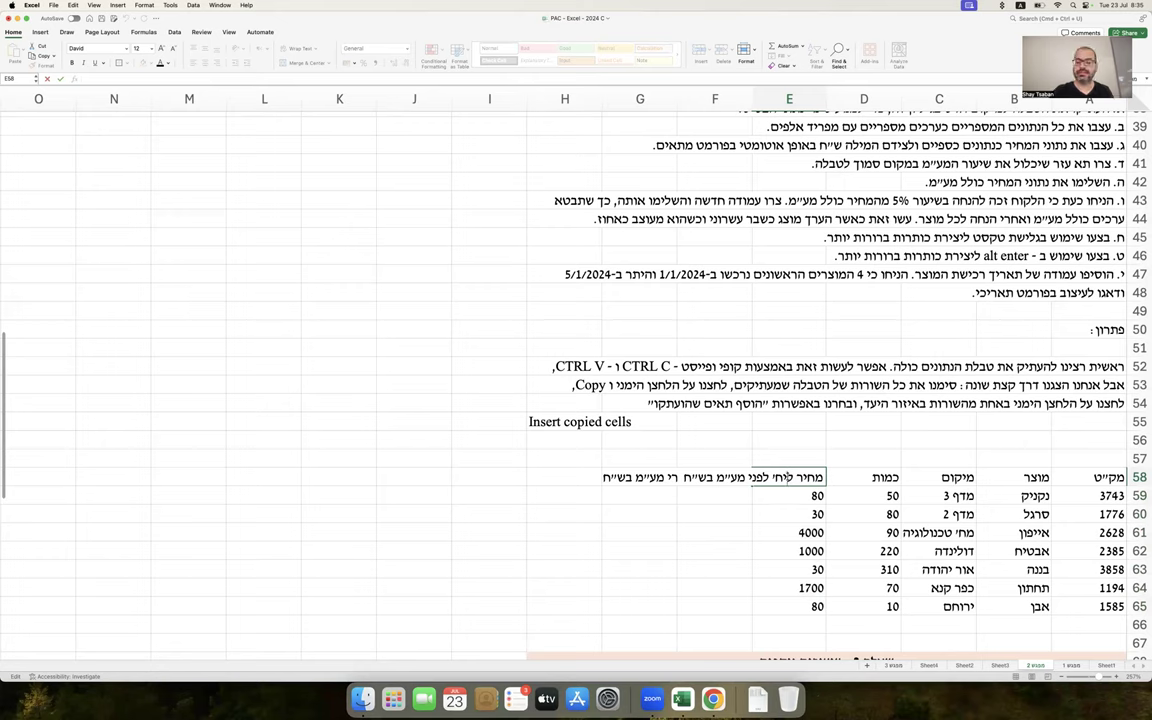
pyautogui.press('Escape')
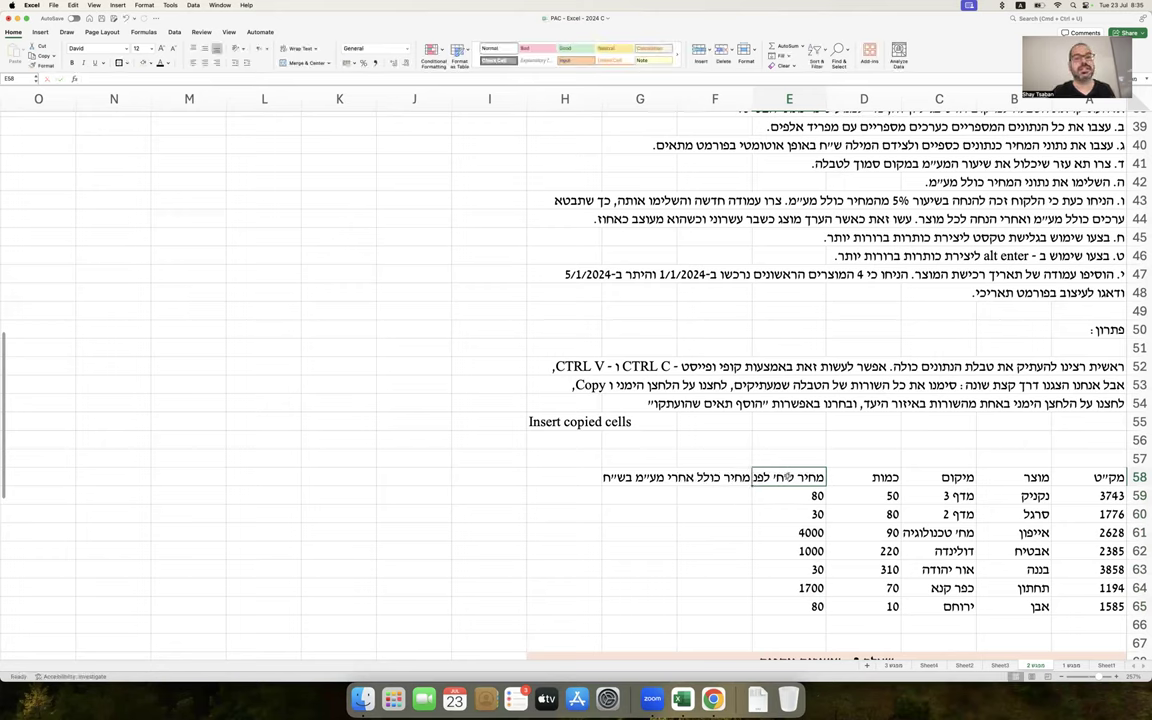
pyautogui.rightClick(789, 477)
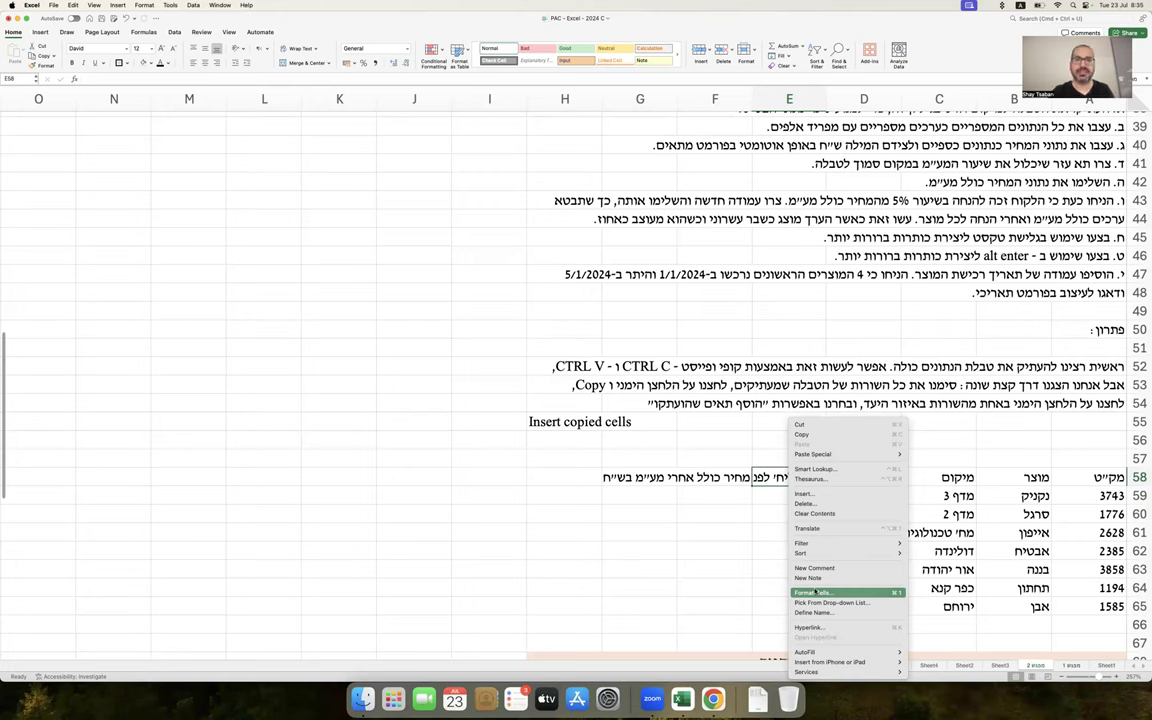
pyautogui.click(817, 592)
pyautogui.moveTo(891, 416); pyautogui.dragTo(368, 310)
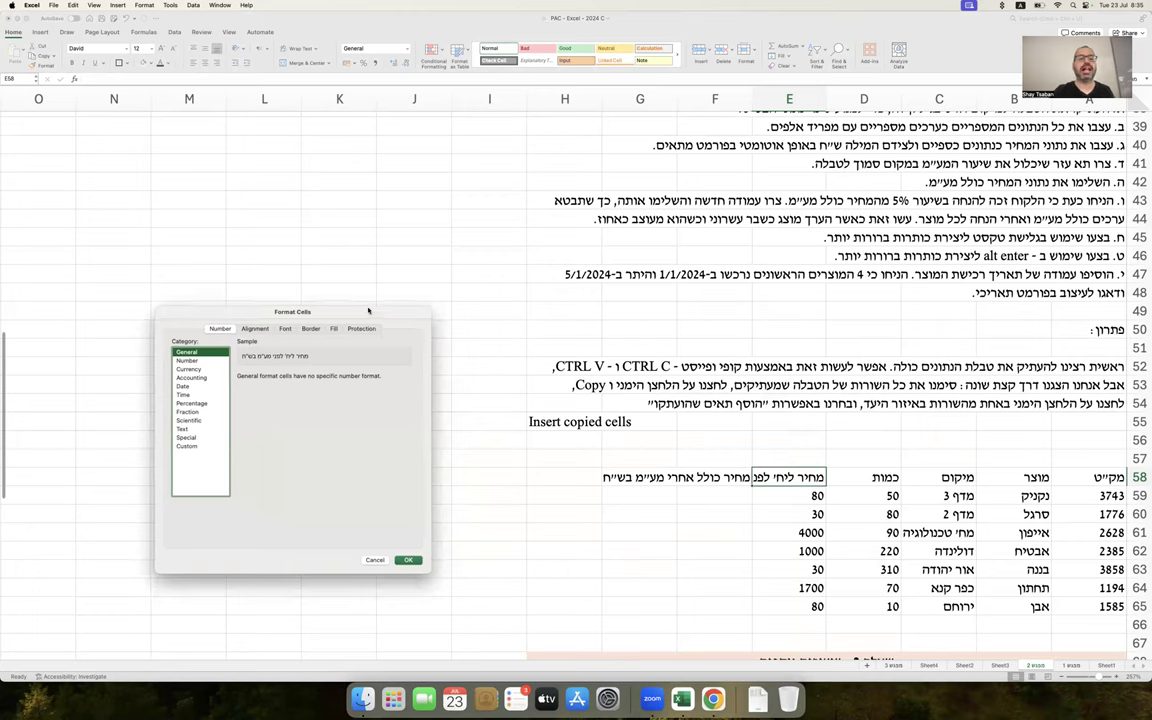
pyautogui.click(256, 329)
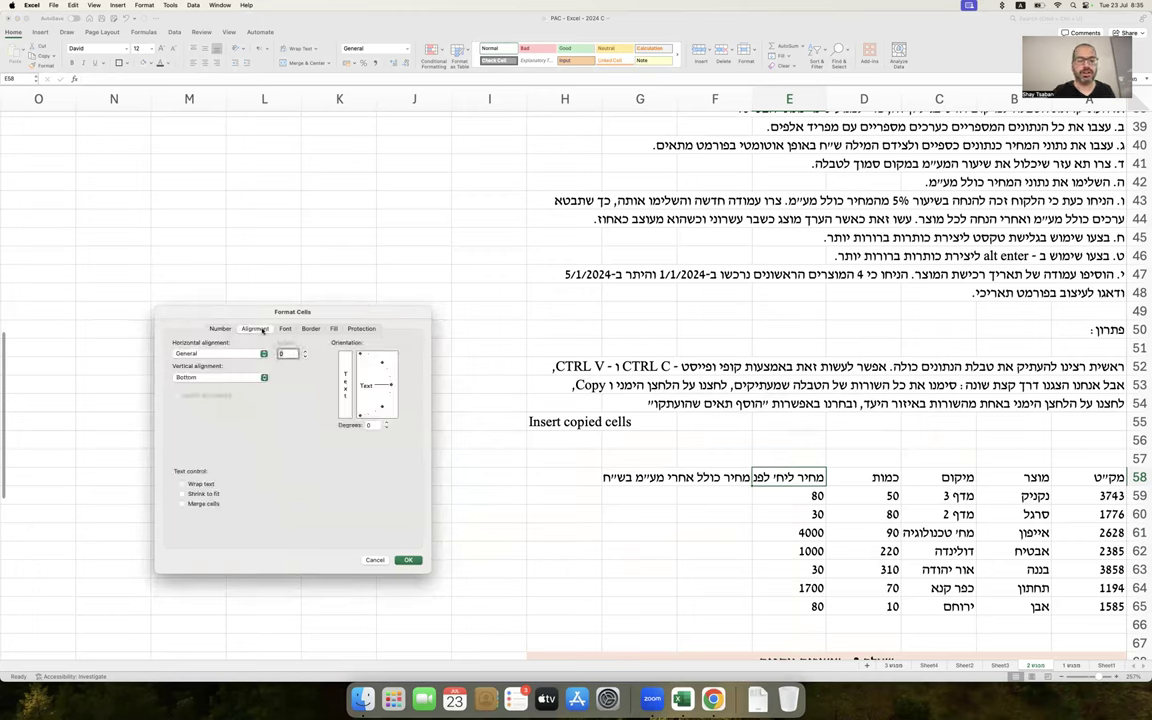
pyautogui.click(201, 484)
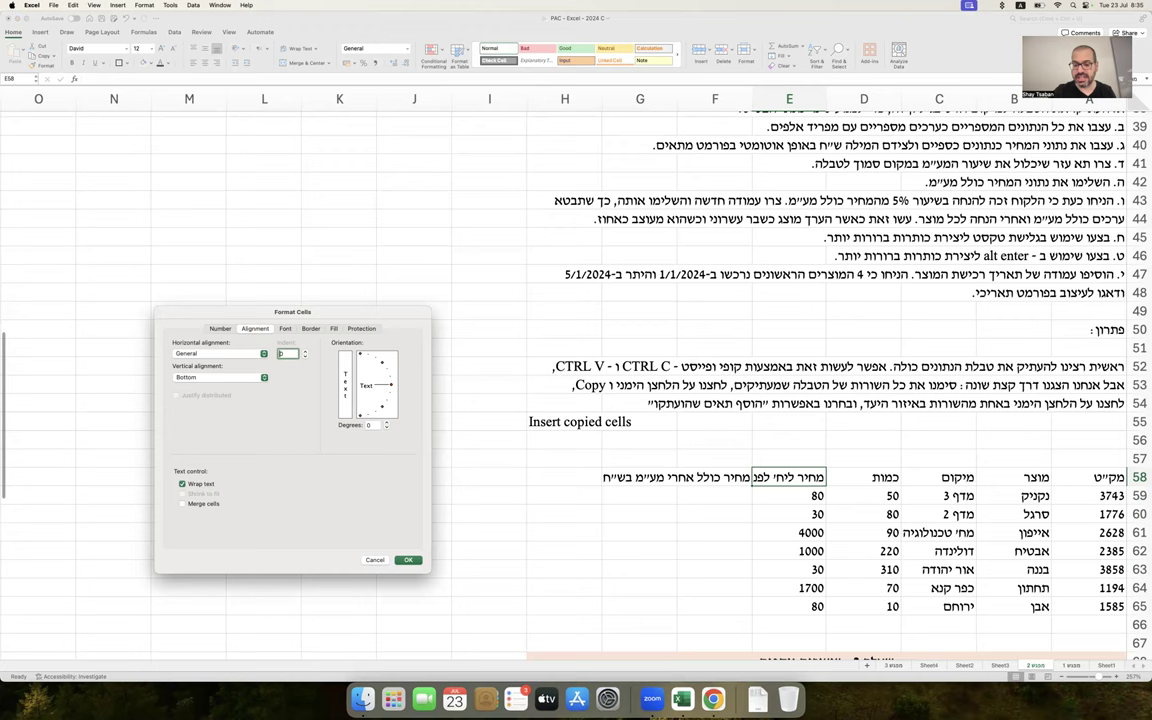
pyautogui.press('Return')
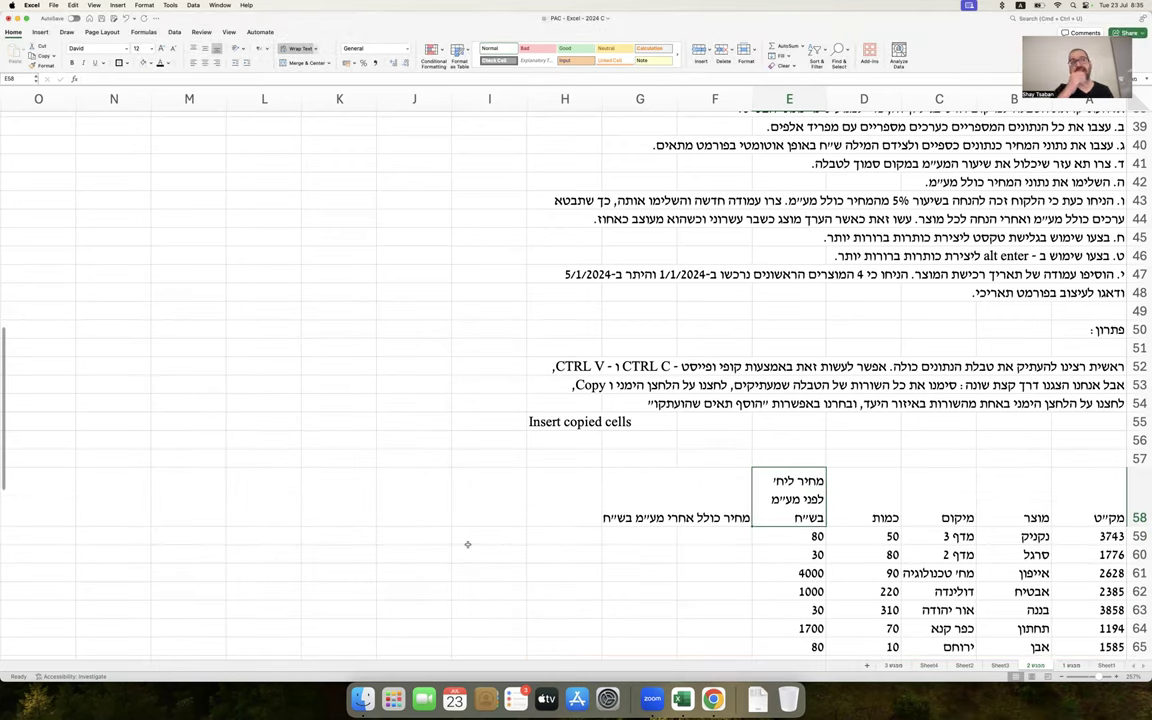
pyautogui.scroll(-4, 467, 544)
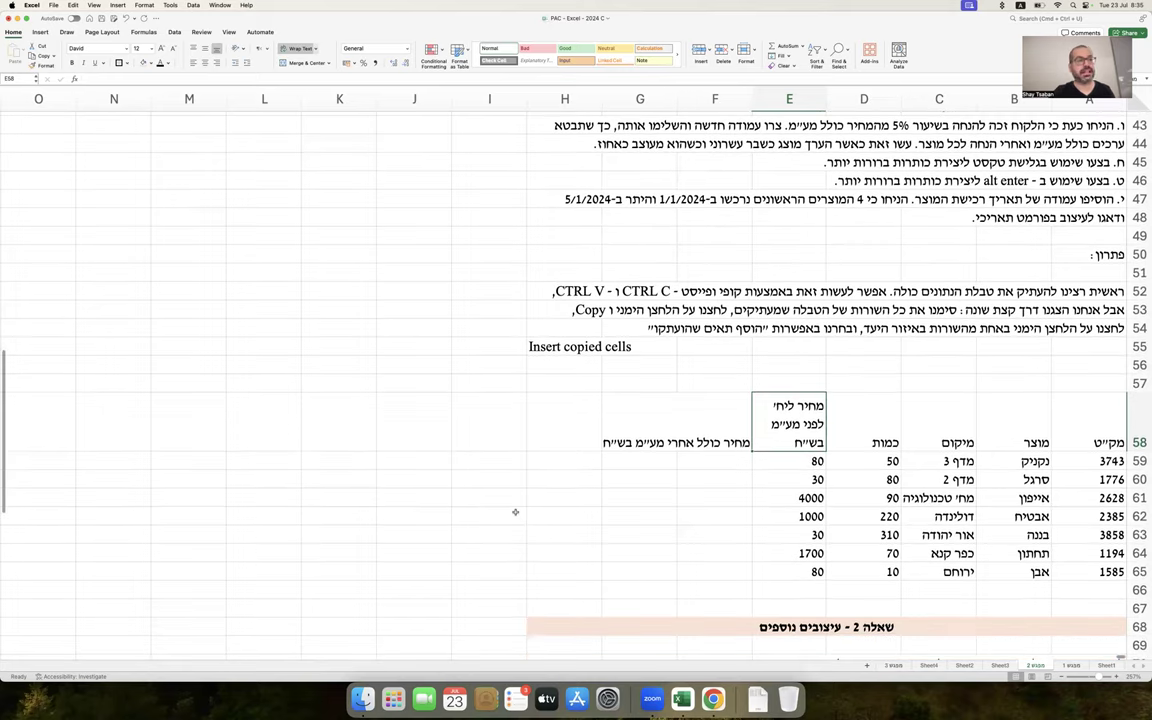
# Try shifting the row 58 header cells and resizing column E, then restore both
pyautogui.scroll(-1, 464, 461)
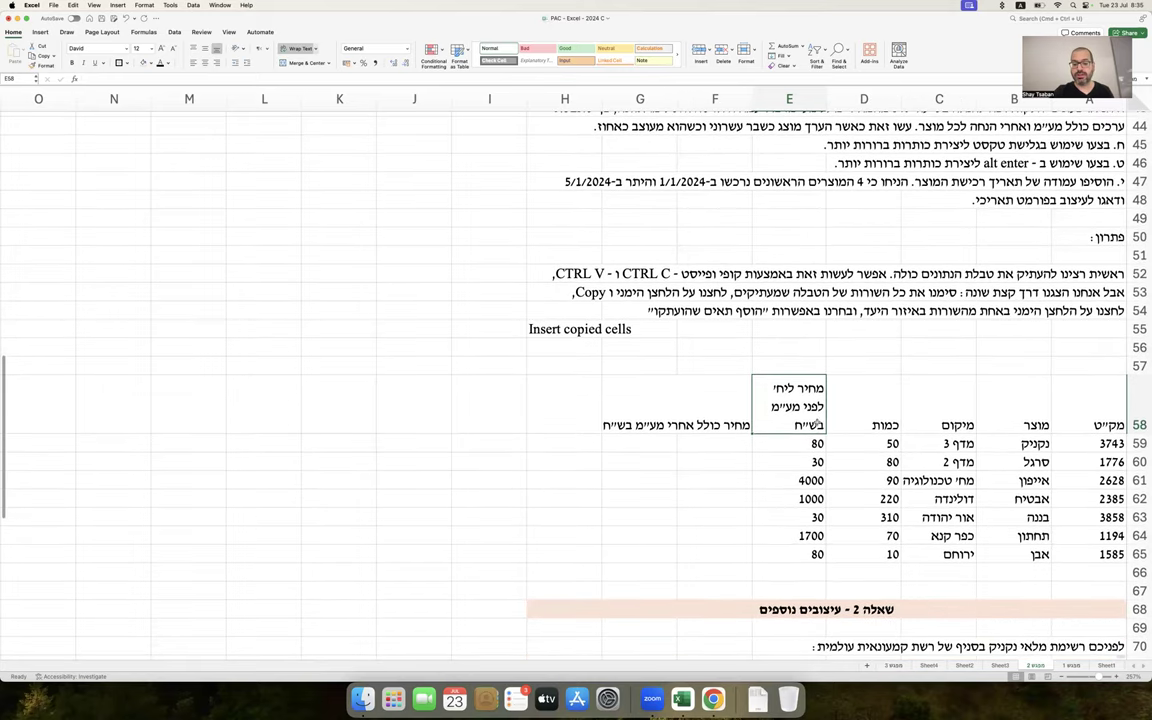
pyautogui.moveTo(1093, 400); pyautogui.dragTo(703, 398)
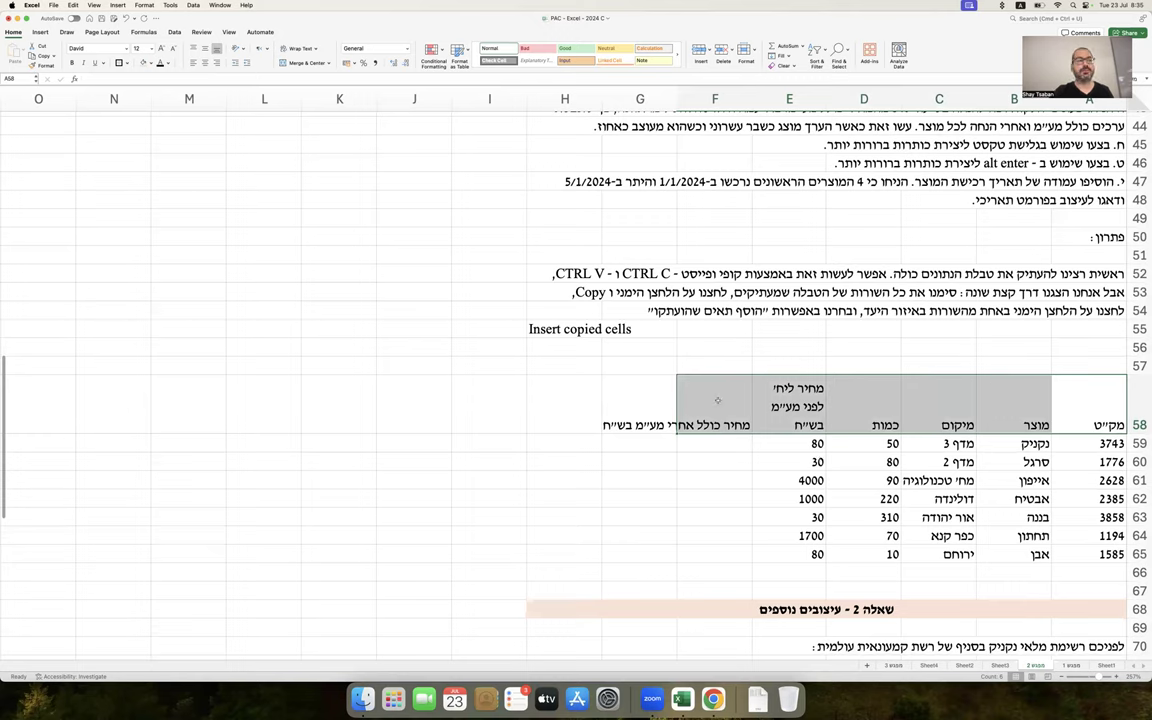
pyautogui.moveTo(715, 430); pyautogui.dragTo(410, 428)
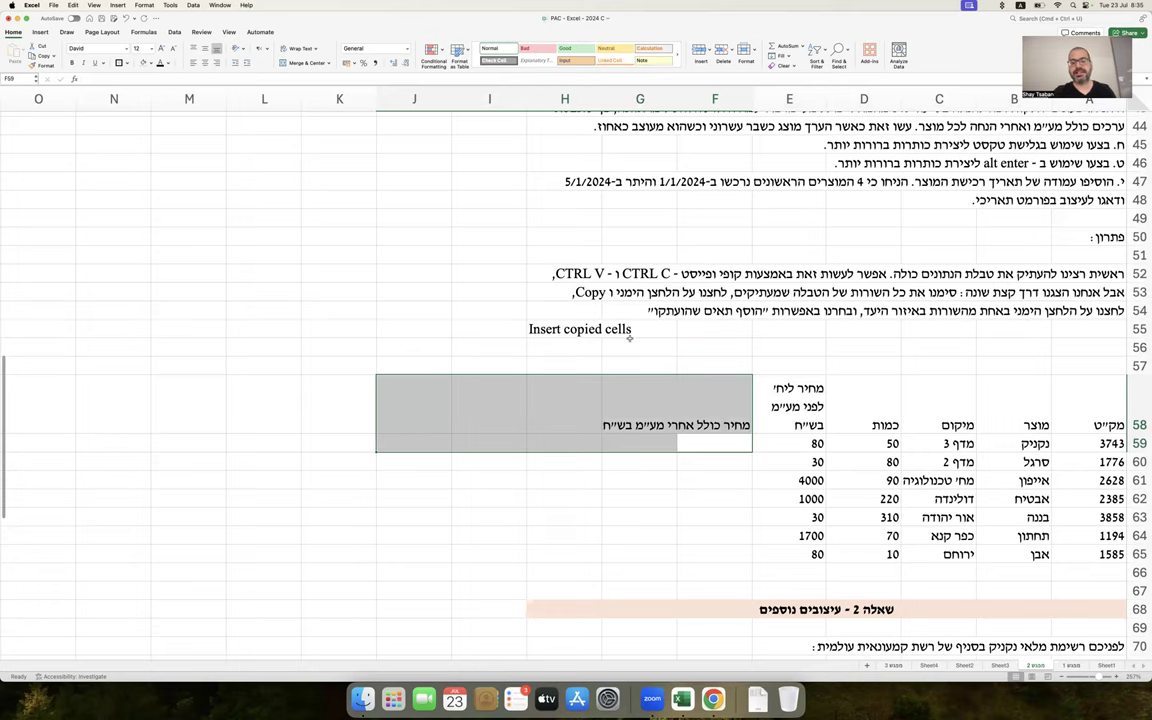
pyautogui.press('super+c')
pyautogui.press('super+z')
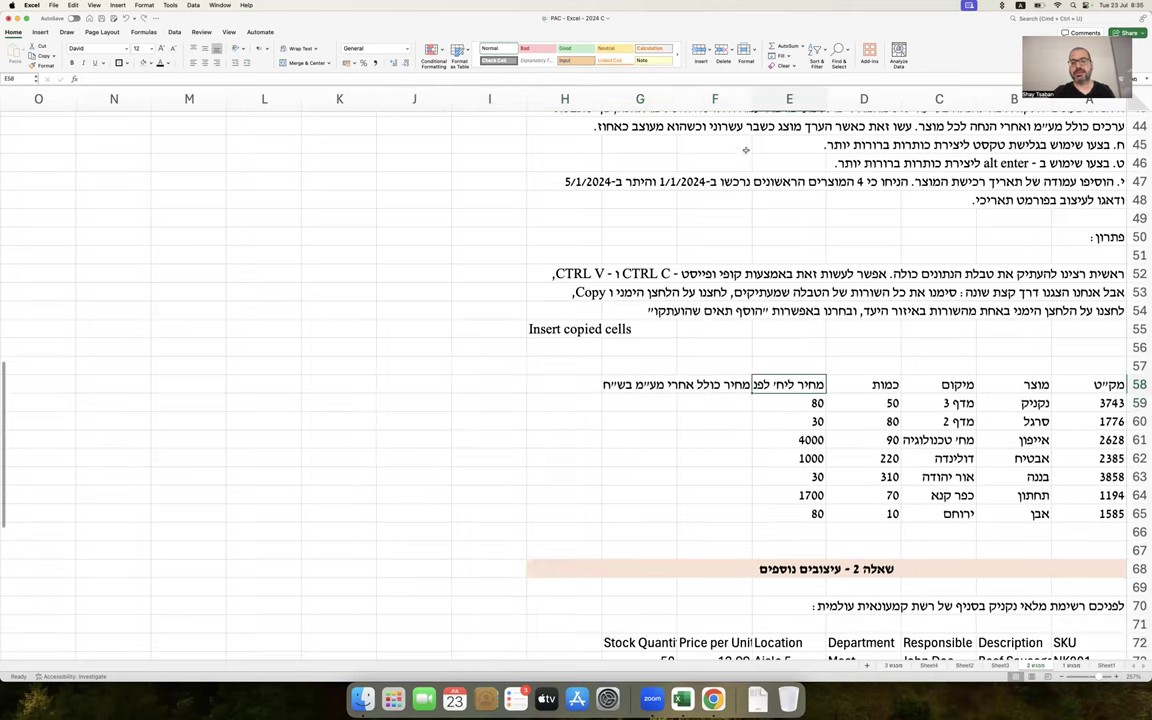
pyautogui.moveTo(752, 98); pyautogui.dragTo(671, 98)
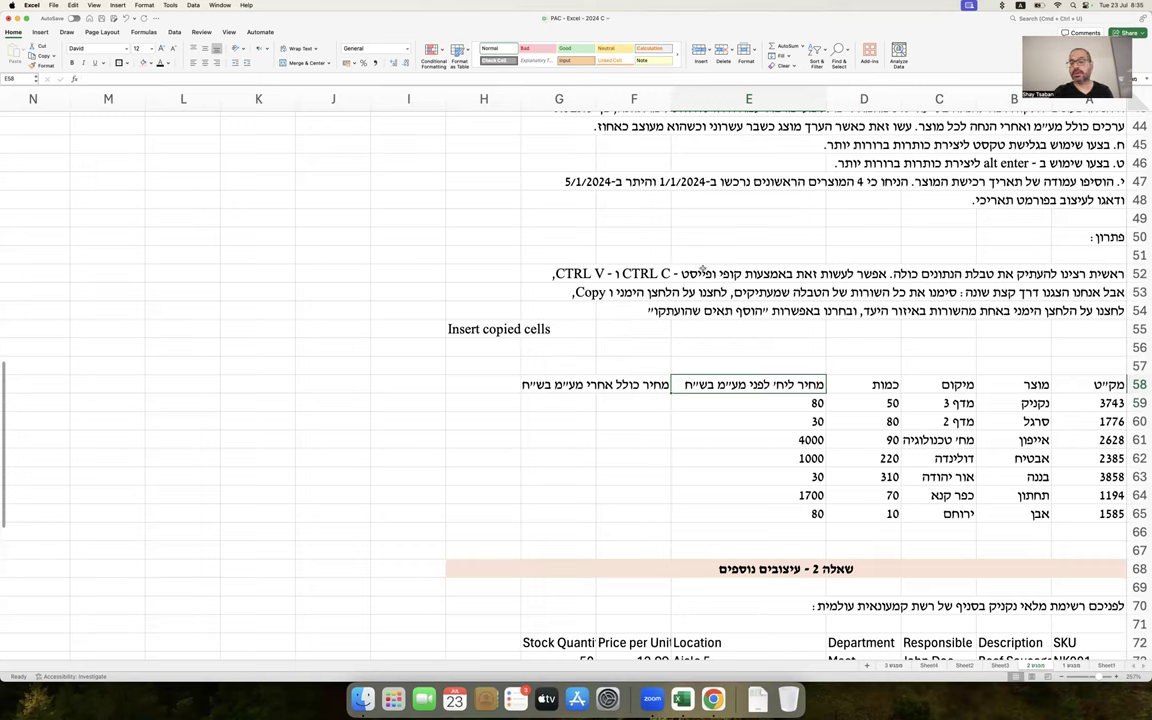
pyautogui.moveTo(676, 98); pyautogui.dragTo(747, 98)
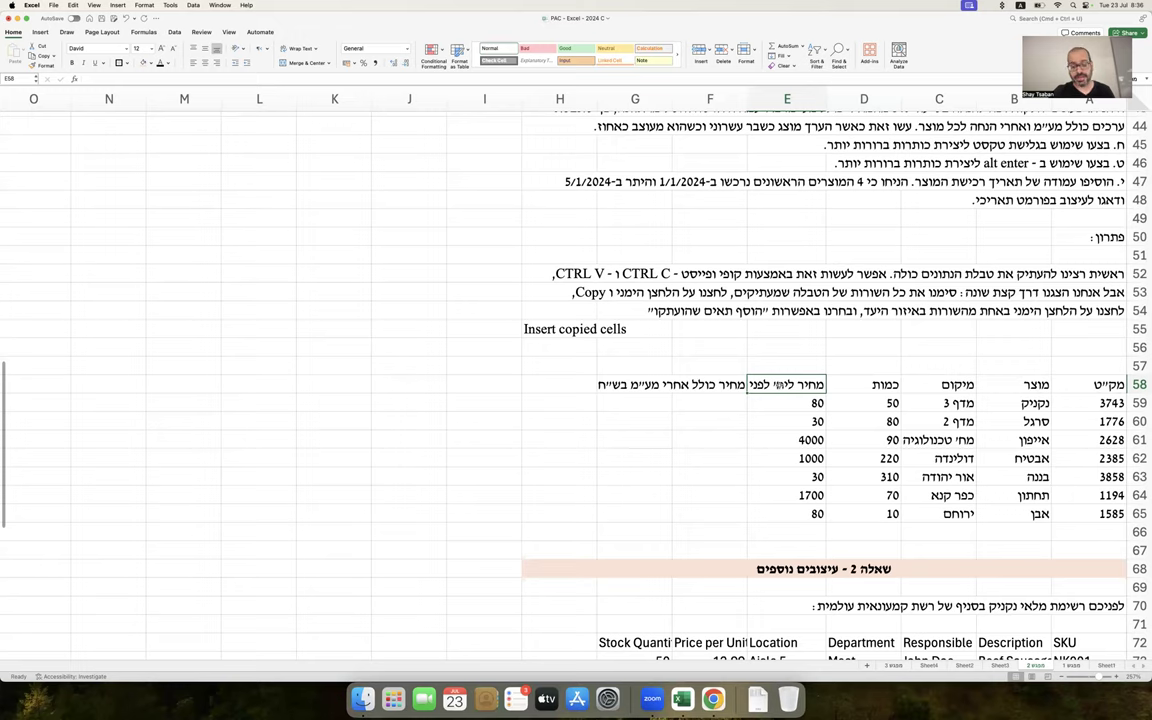
# Turn on Wrap text for the E58 price heading through Format Cells
pyautogui.rightClick(785, 388)
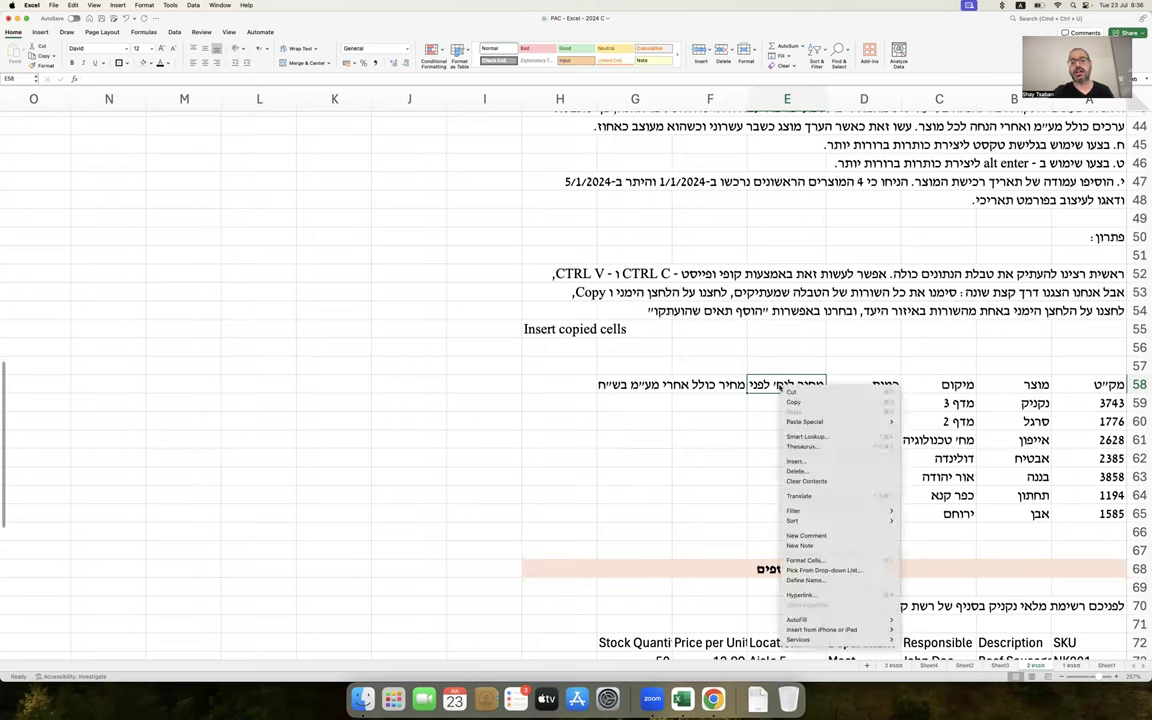
pyautogui.click(815, 561)
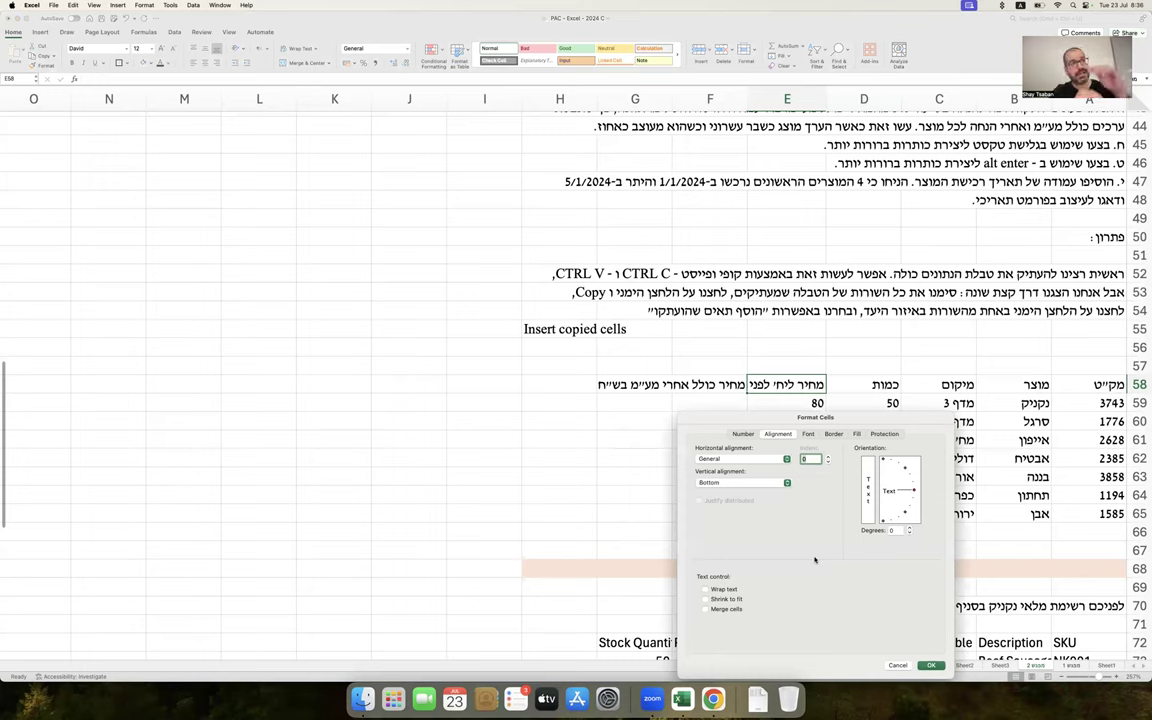
pyautogui.click(724, 590)
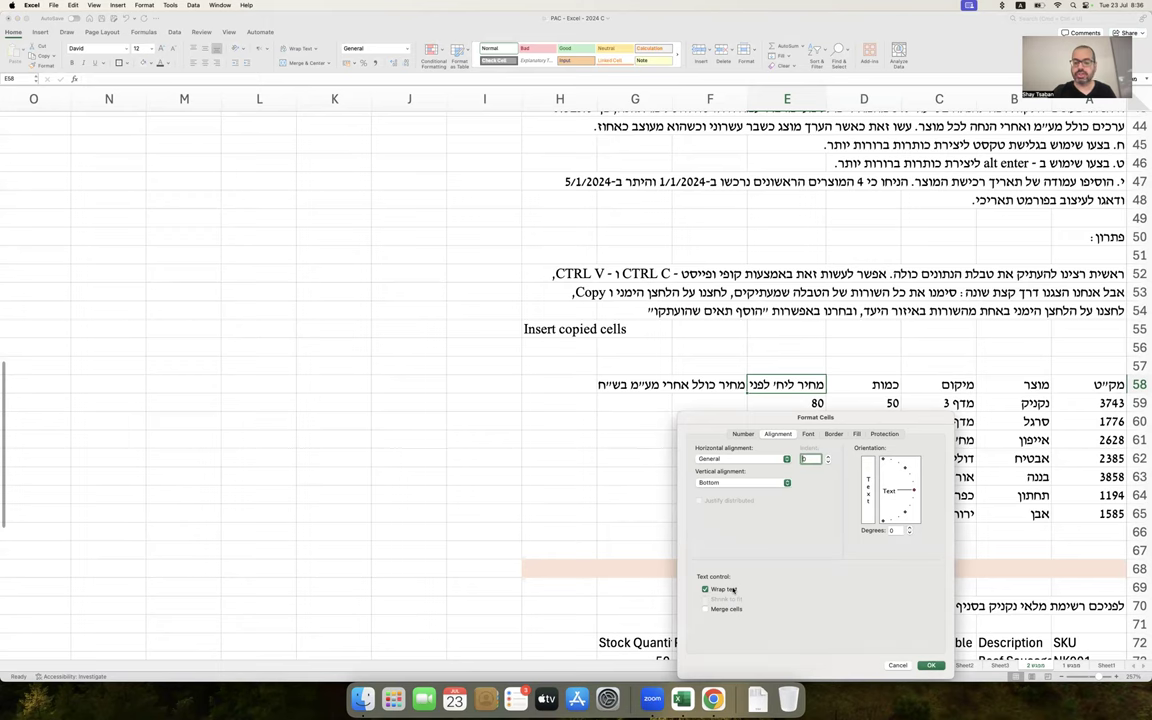
pyautogui.press('Return')
pyautogui.click(475, 441)
pyautogui.scroll(-3, 475, 441)
pyautogui.moveTo(1137, 519); pyautogui.dragTo(1138, 594)
# Insert five blank rows above Question 2 and add the heading 'הכלים שהפעלנו :' in A67
pyautogui.rightClick(1137, 522)
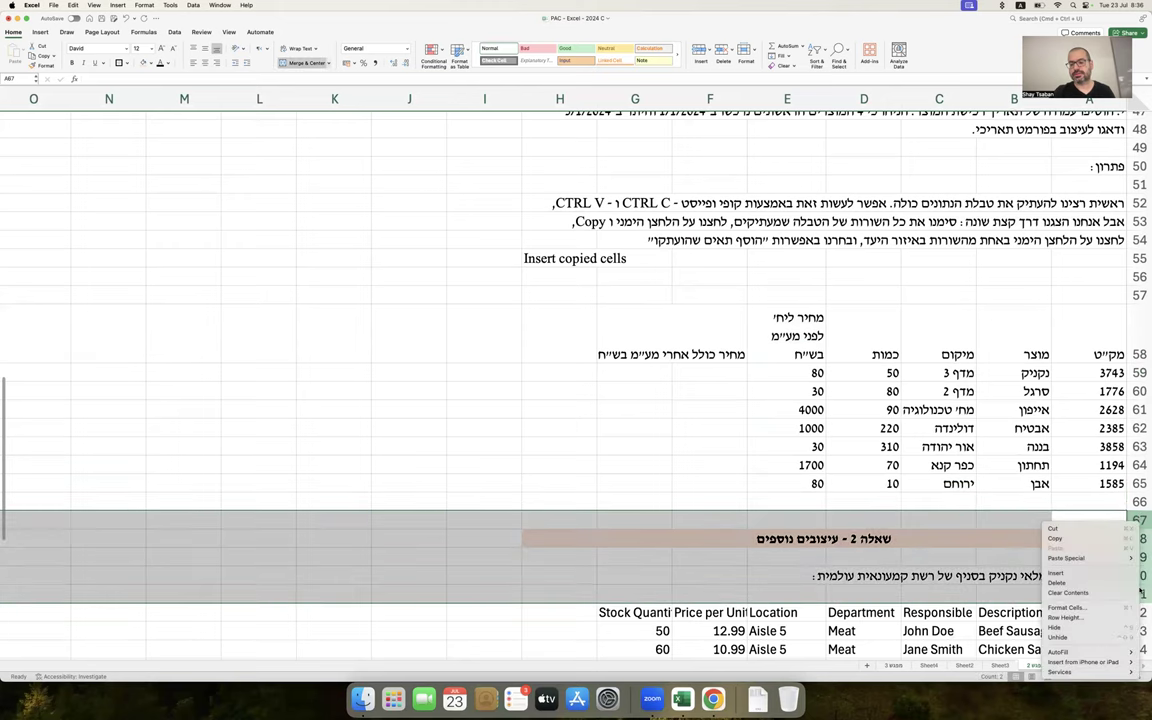
pyautogui.click(1112, 579)
pyautogui.click(1090, 524)
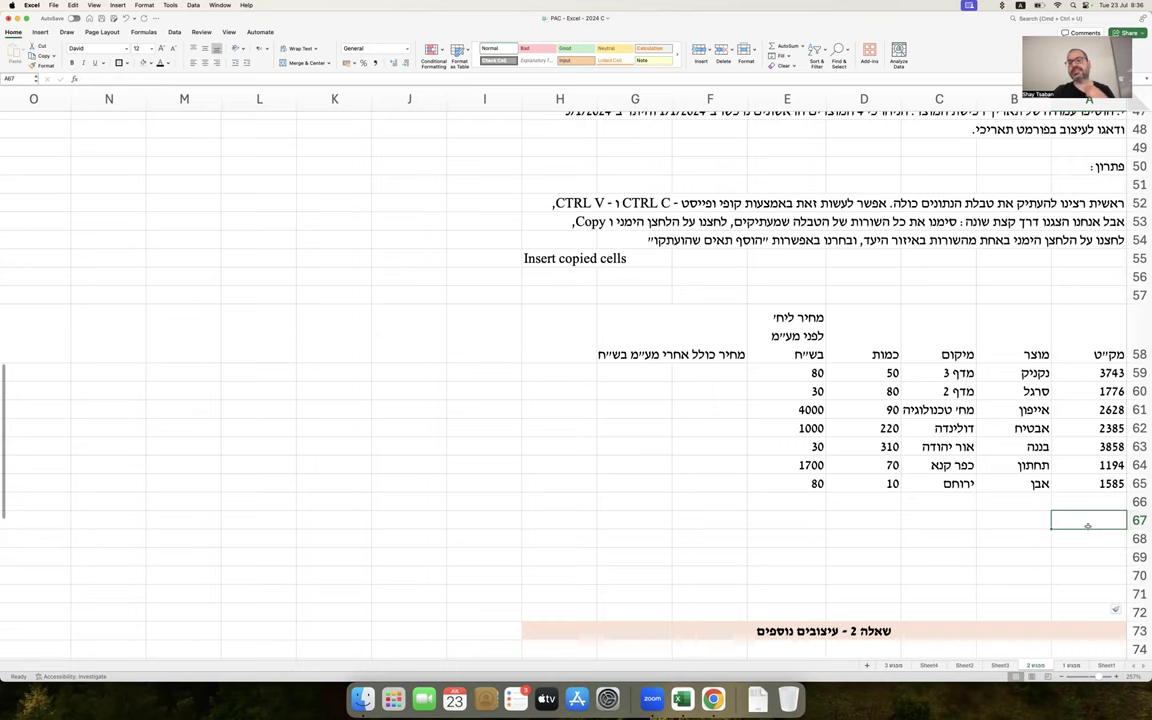
pyautogui.write('vfkh')
pyautogui.press('BackSpace')
pyautogui.press('BackSpace')
pyautogui.press('BackSpace')
pyautogui.press('BackSpace')
pyautogui.hotkey('ctrl', 'space')
pyautogui.write('הכלים שהפעלנו :')
pyautogui.press('Return')
# Note that column E's pre-VAT price heading overflows and widening wastes space, then widen column E
pyautogui.write('זיהינו שבכותרת עמודה E של')
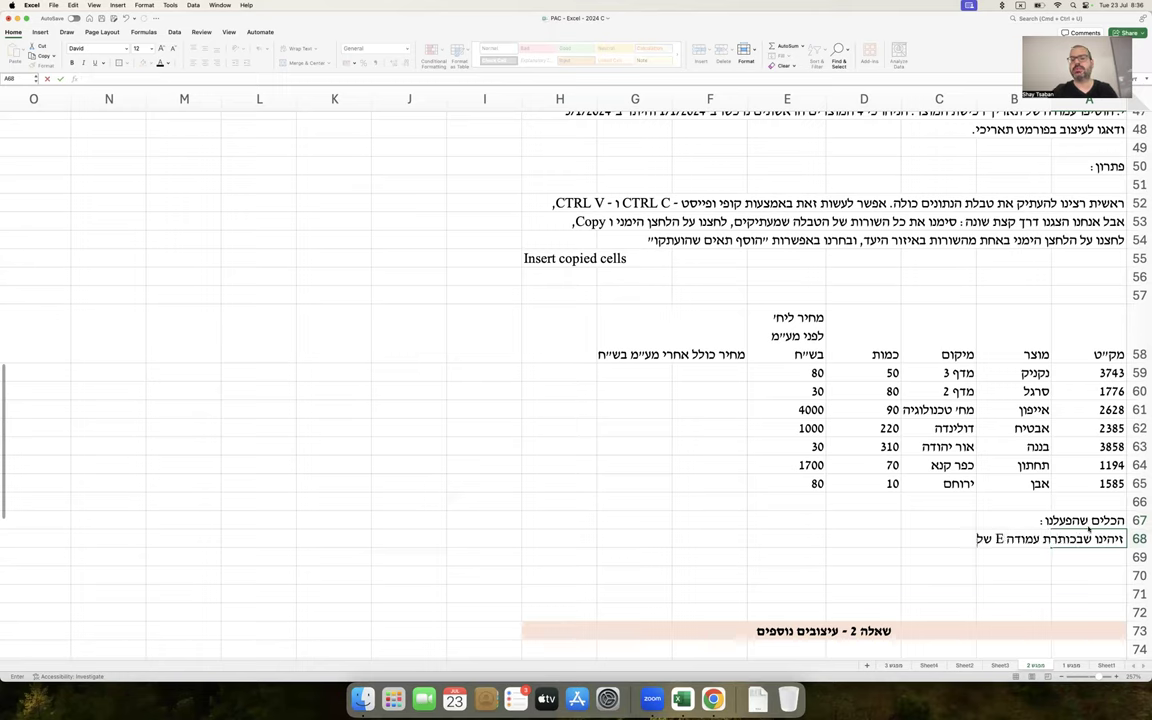
pyautogui.write(' מחיר לפני מע"מ')
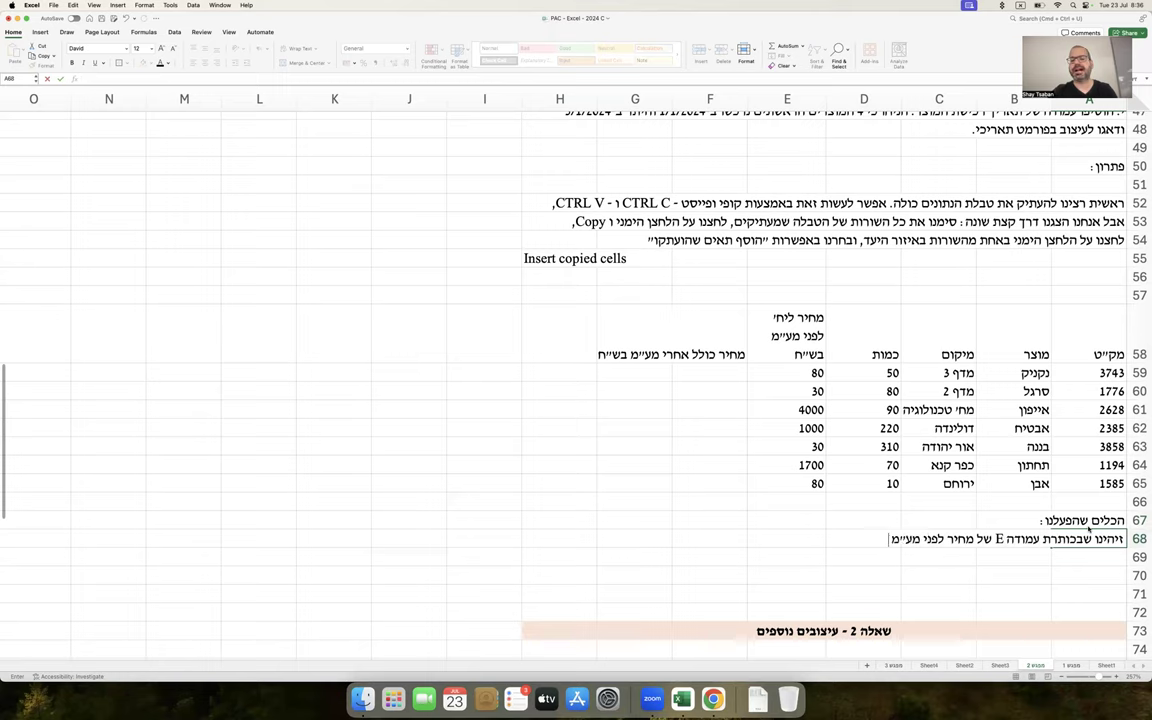
pyautogui.write(' גולשת')
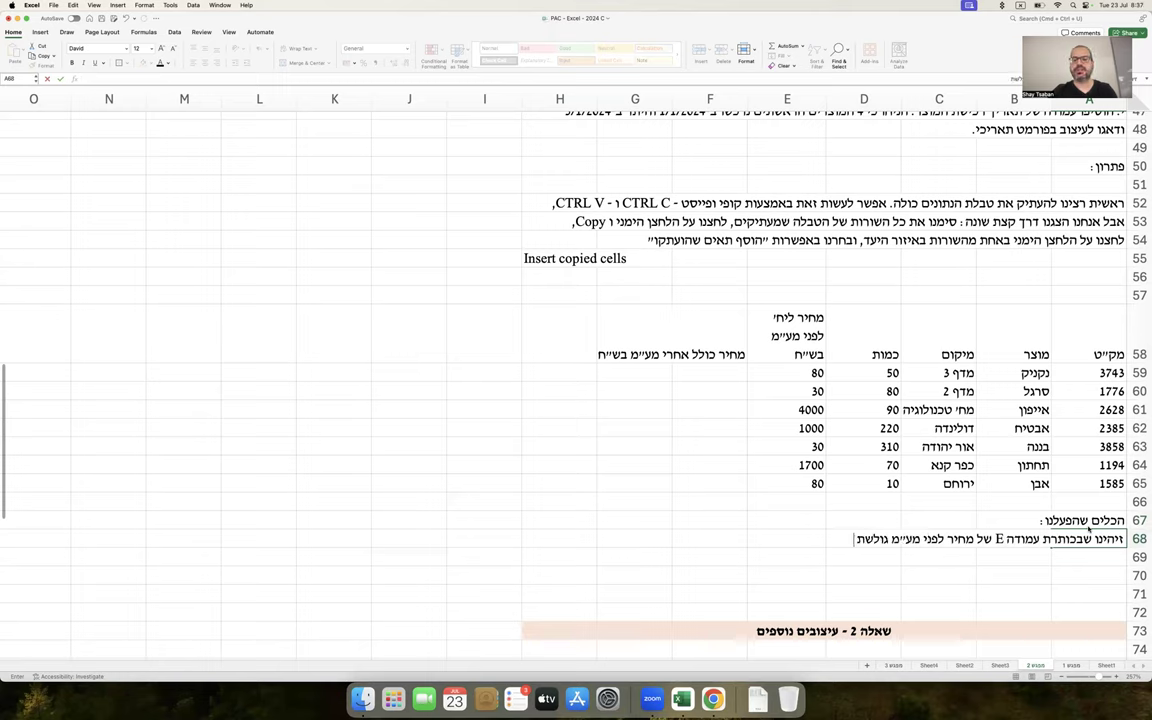
pyautogui.write(' ולא רואים את כולה.')
pyautogui.press('Return')
pyautogui.write('אחד מהכלים לה')
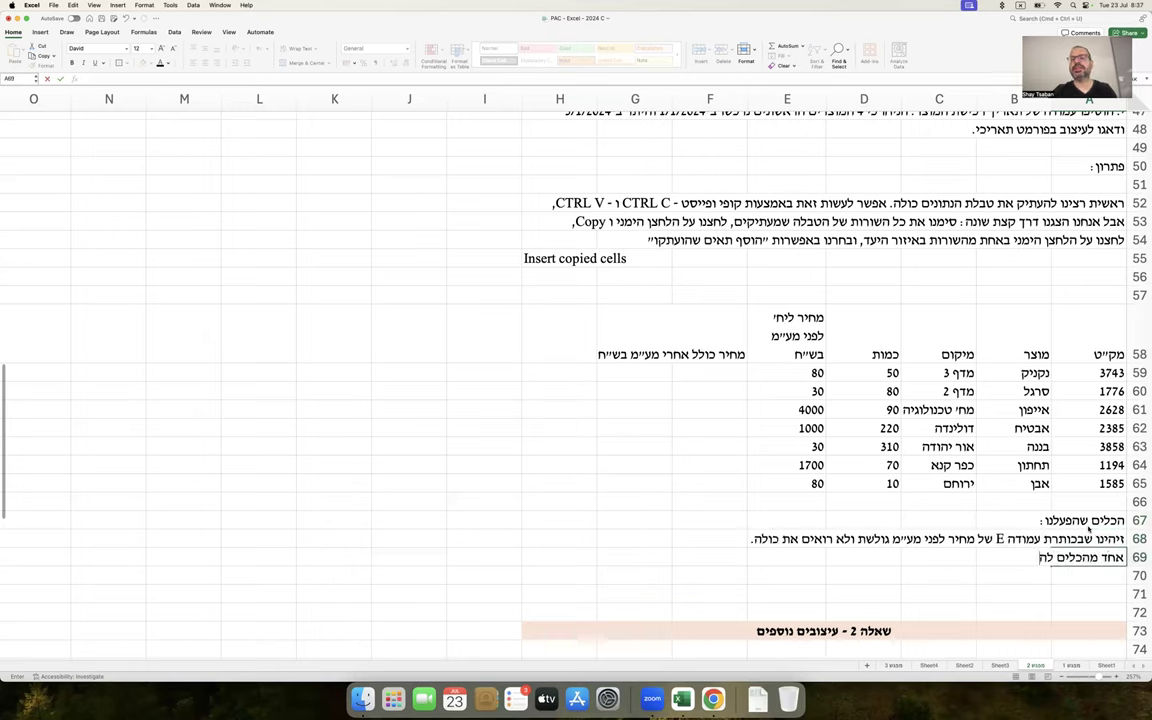
pyautogui.write('תמודדות עם הבעיה ה')
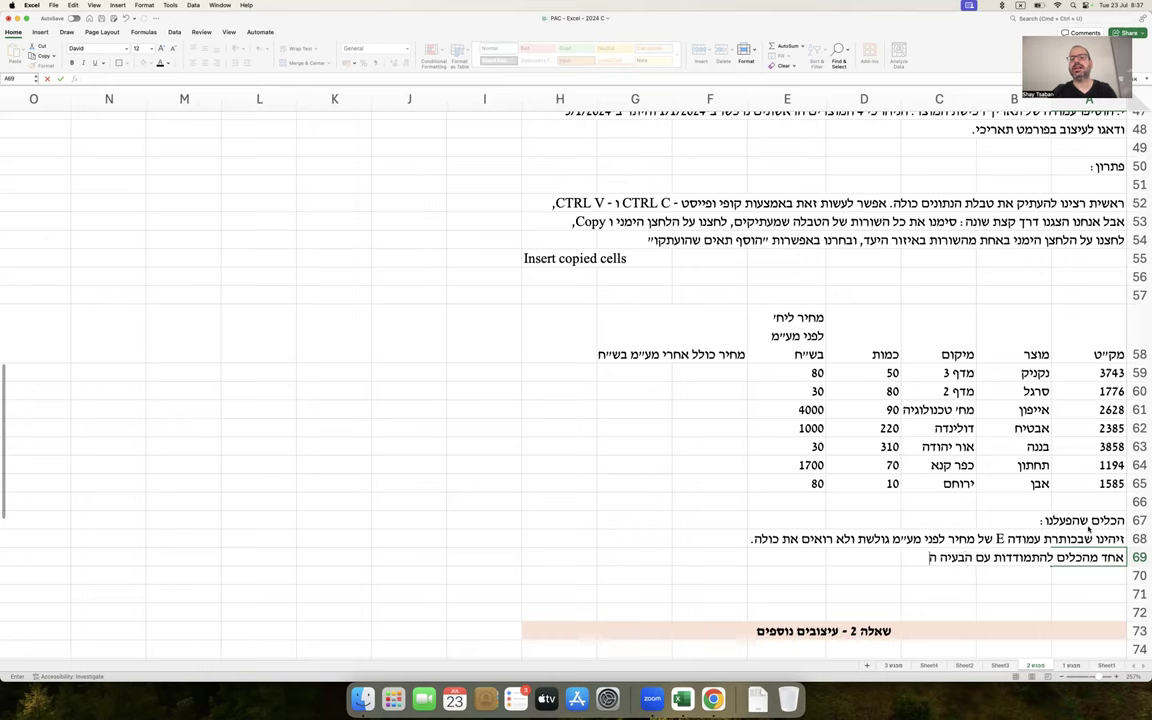
pyautogui.write('וא הרחבת העמודה,')
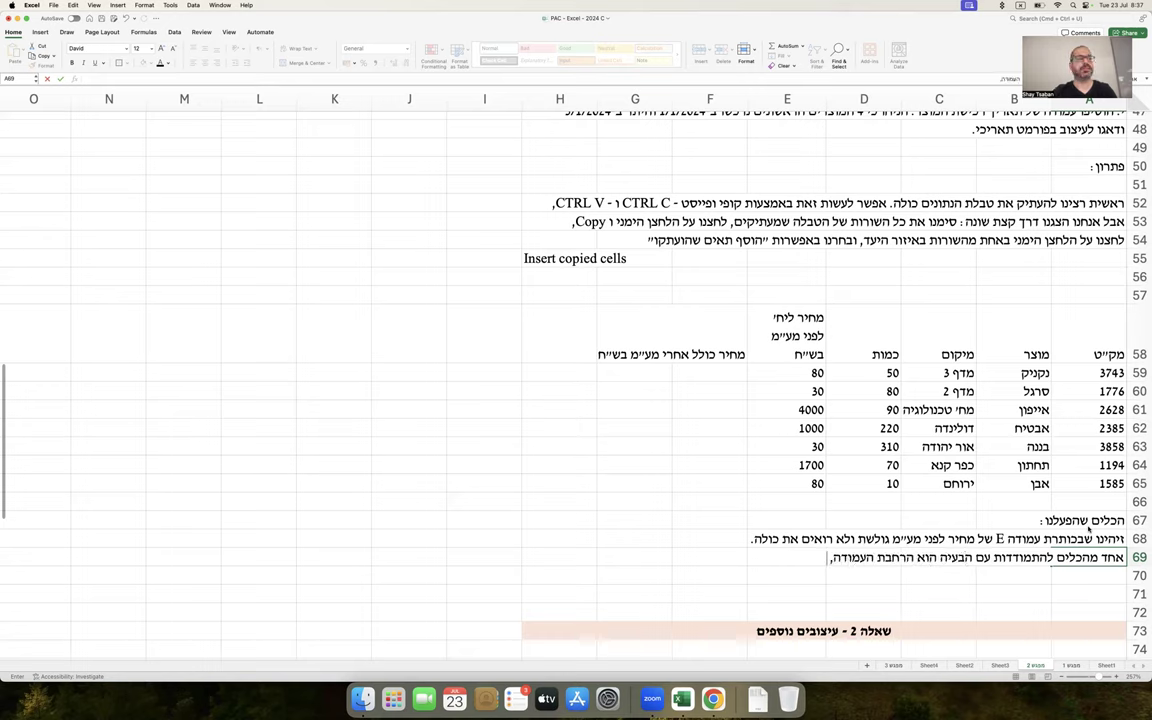
pyautogui.write(' אבל הכלי הזה יוצר')
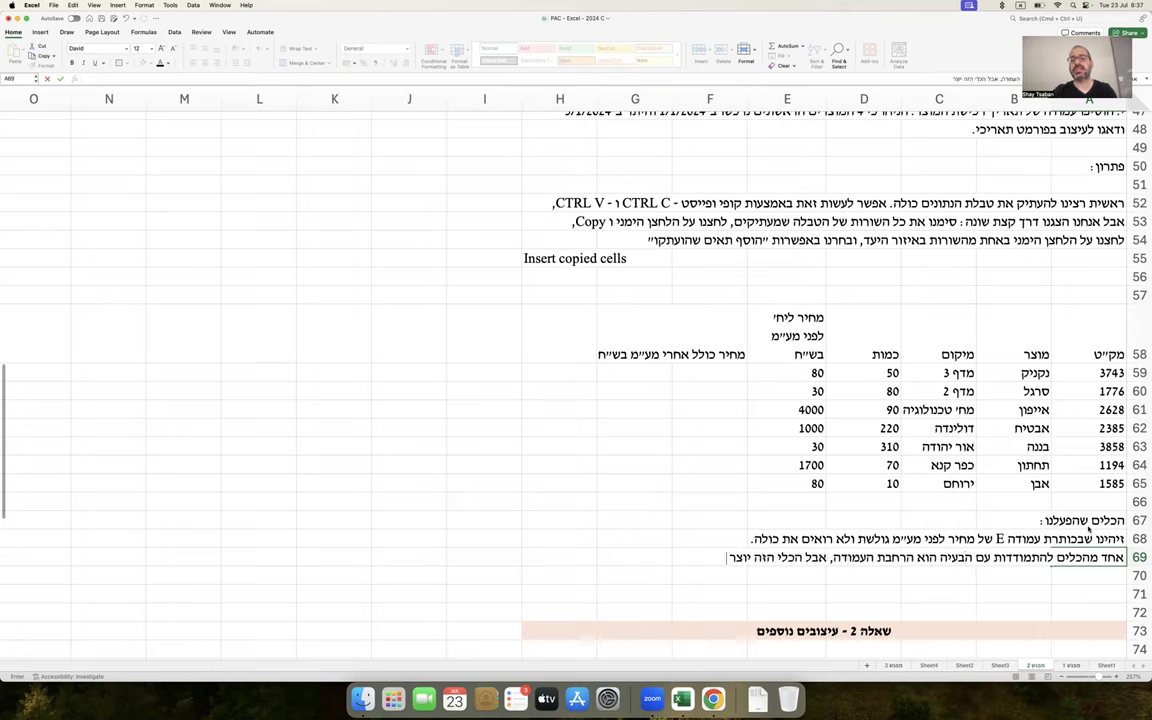
pyautogui.write(' עמודה עם מקום')
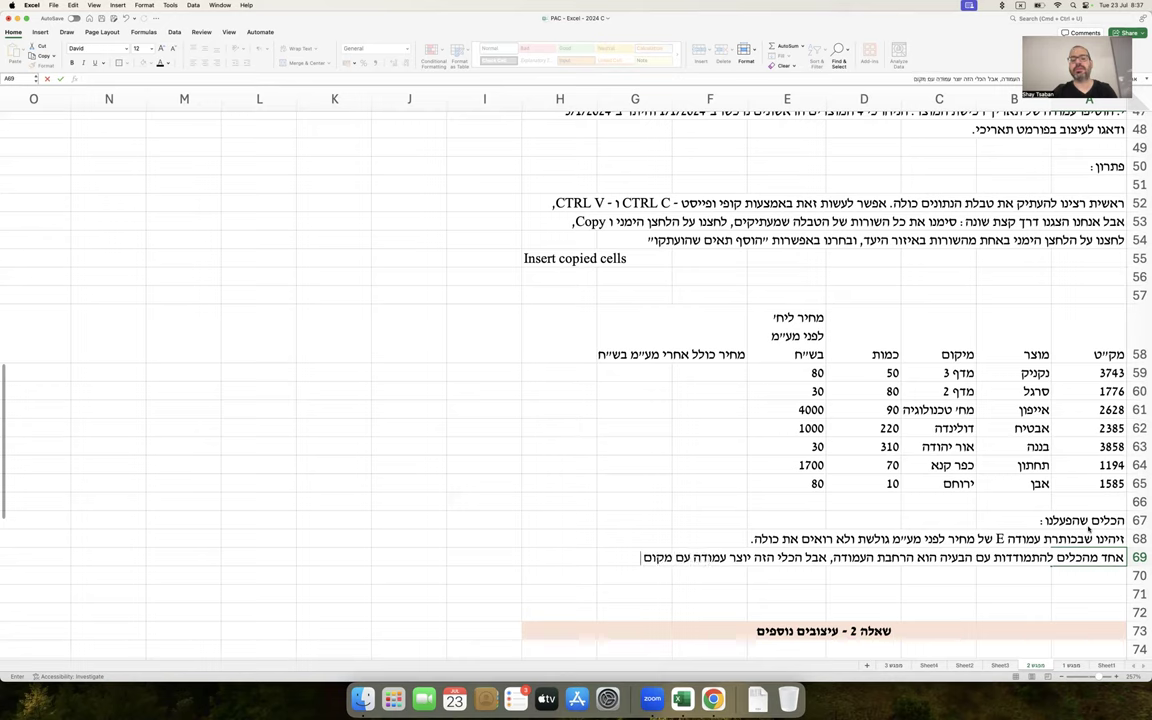
pyautogui.write(' ריק / לא יעיל.')
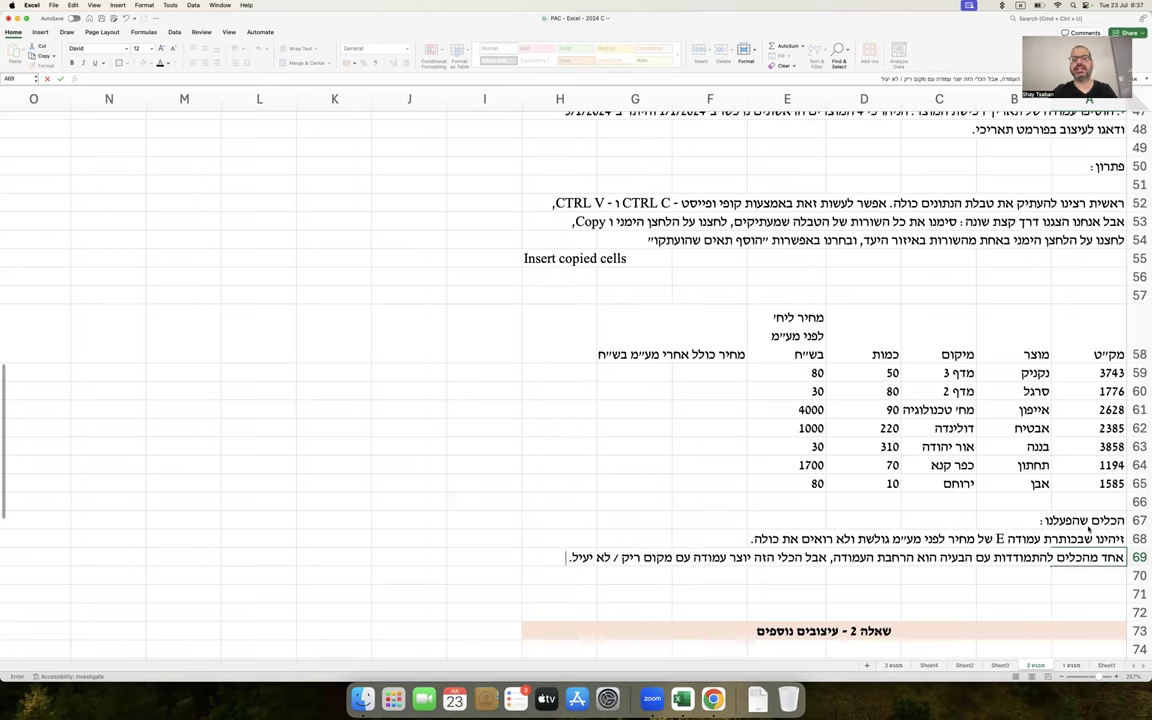
pyautogui.press('Return')
pyautogui.moveTo(748, 98); pyautogui.dragTo(631, 93)
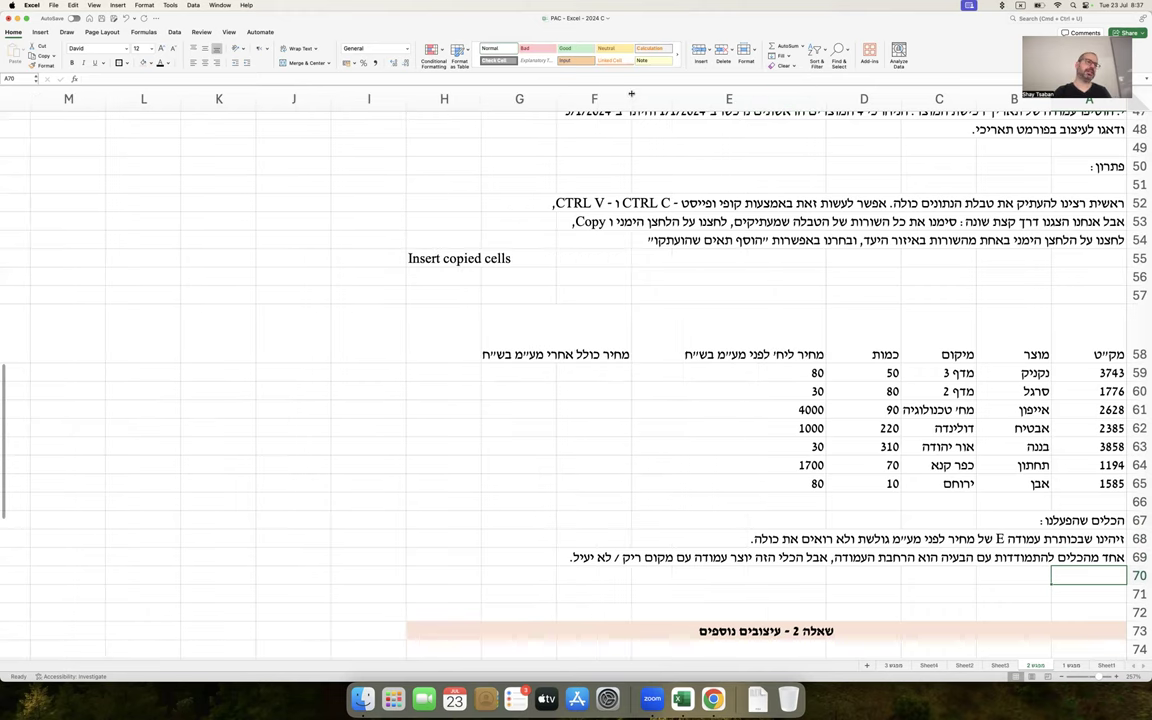
# Undo the column E widening and add the note that text wrapping on the header cell was used instead
pyautogui.press('super+z')
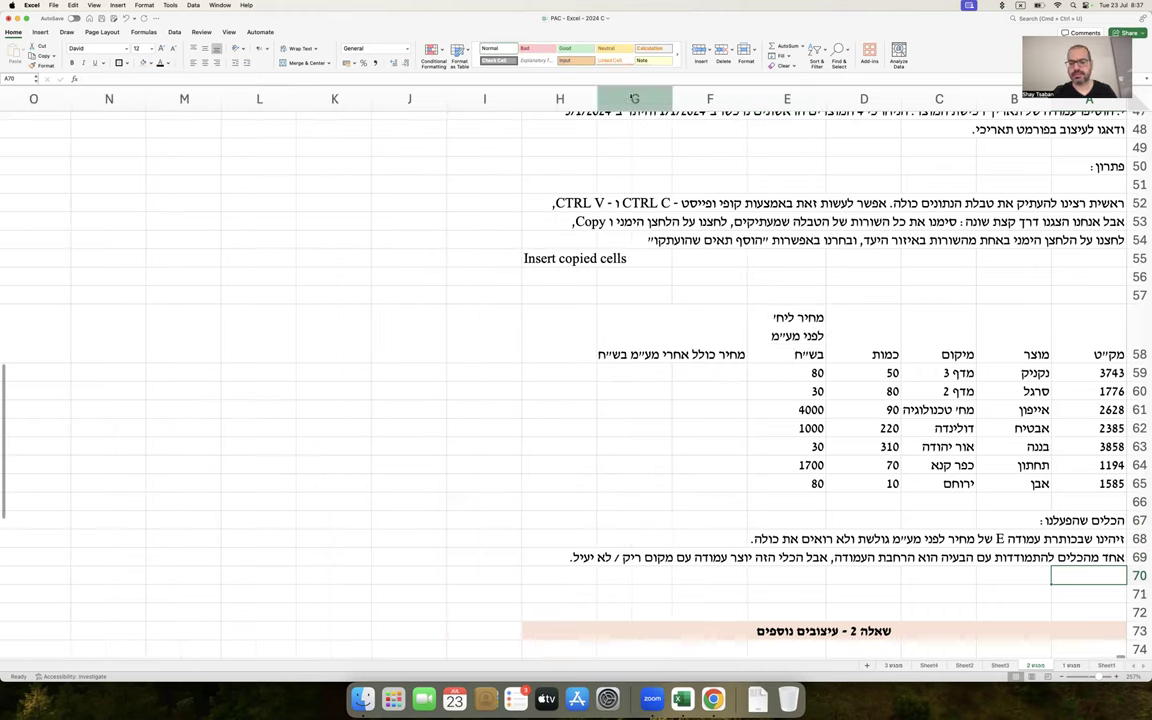
pyautogui.write('לכן השתמשתי בכלי אחר - גלישת טקסט על תא הכותרת עצמו.')
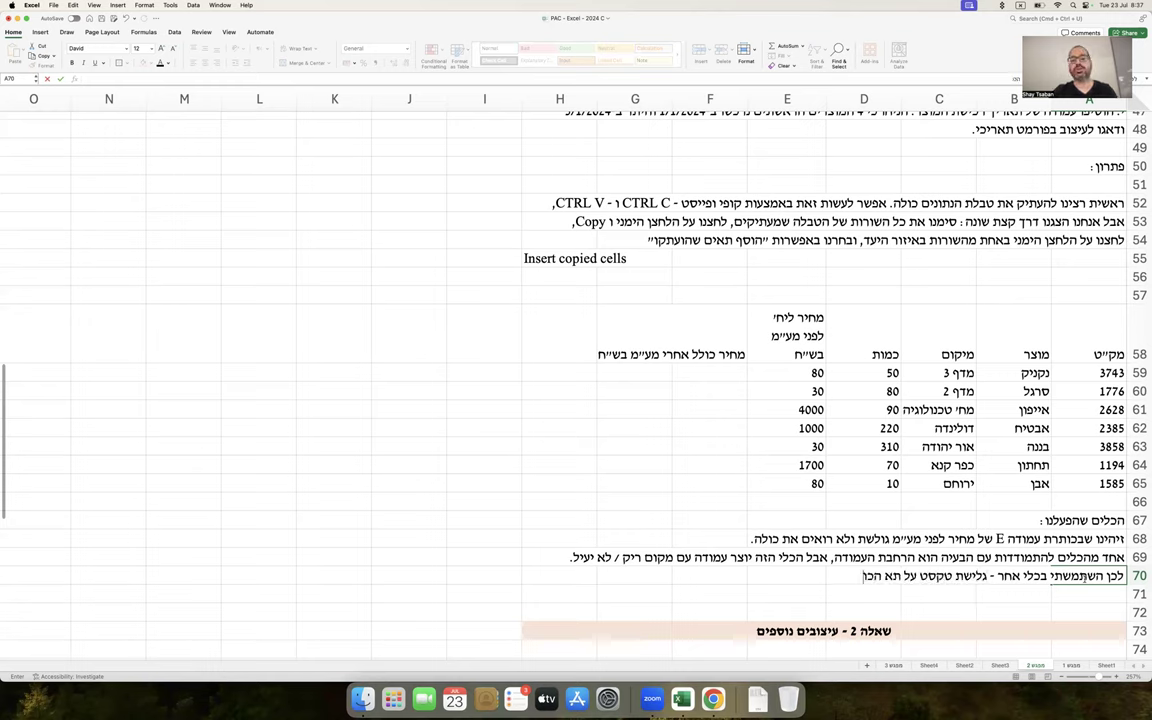
pyautogui.press('Return')
# Clear rows 71–74 and write the note on right-clicking E58, choosing Format Cells, then Alignment
pyautogui.moveTo(1139, 594); pyautogui.dragTo(1137, 648)
pyautogui.rightClick(1137, 648)
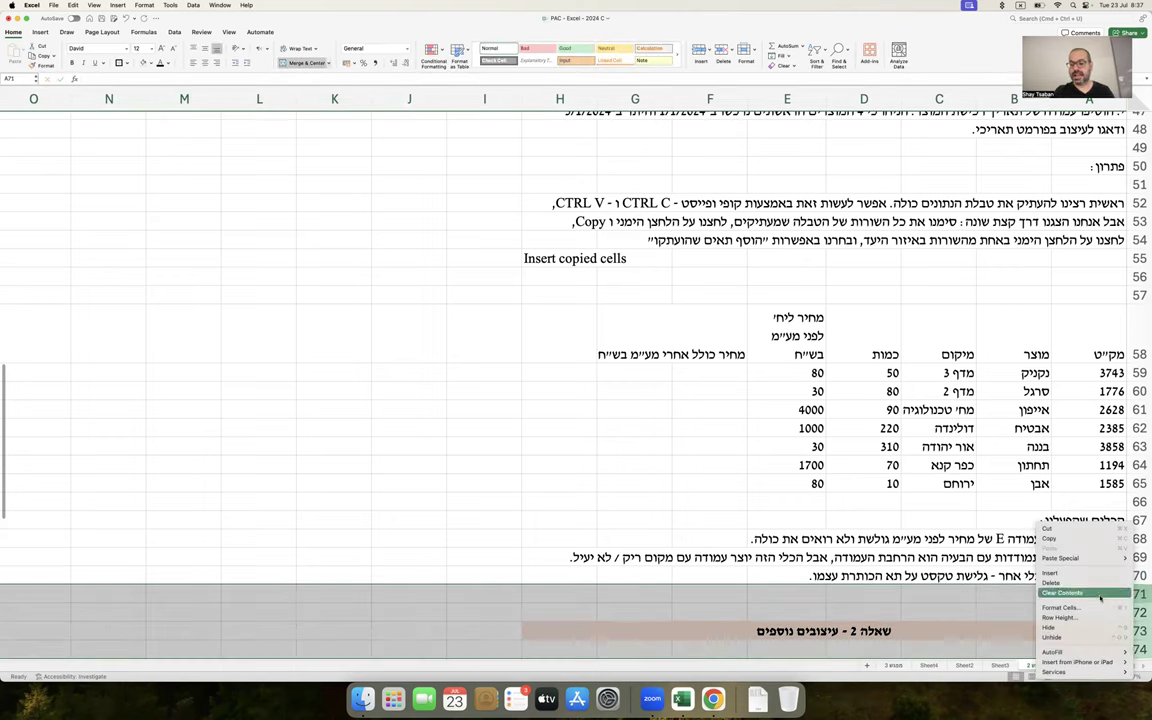
pyautogui.click(1080, 594)
pyautogui.write('לחצ')
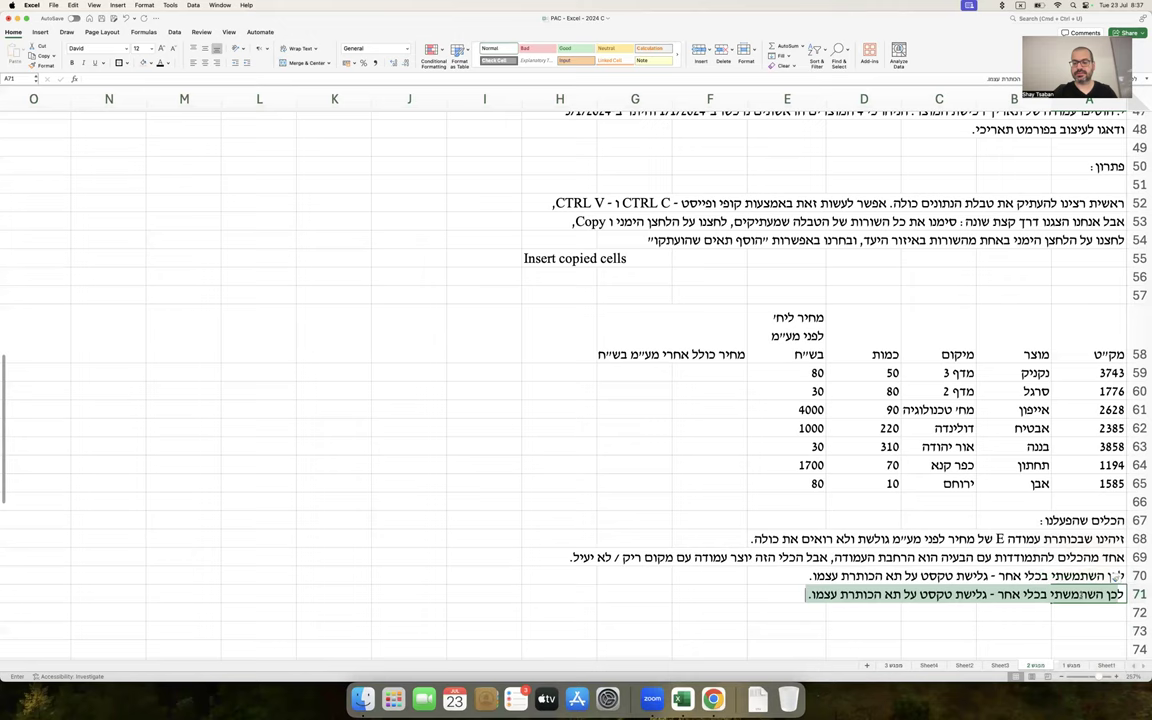
pyautogui.write('תי קליק אחד')
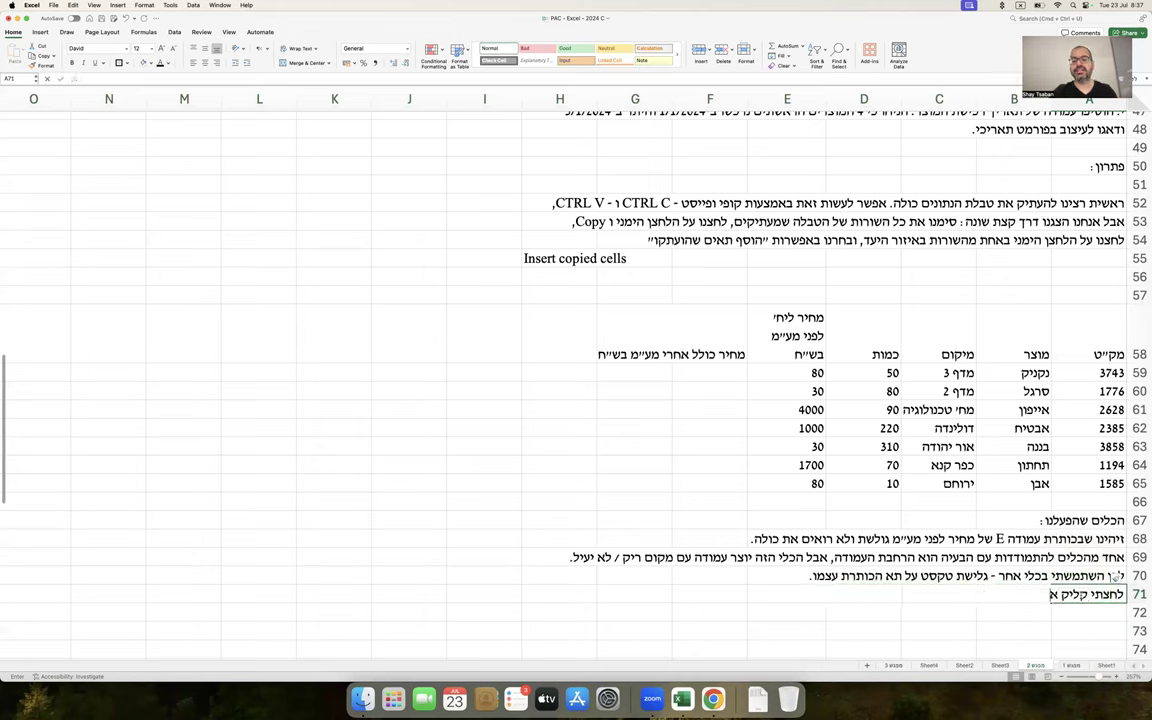
pyautogui.press('BackSpace')
pyautogui.press('BackSpace')
pyautogui.press('BackSpace')
pyautogui.write('ימני על התא E')
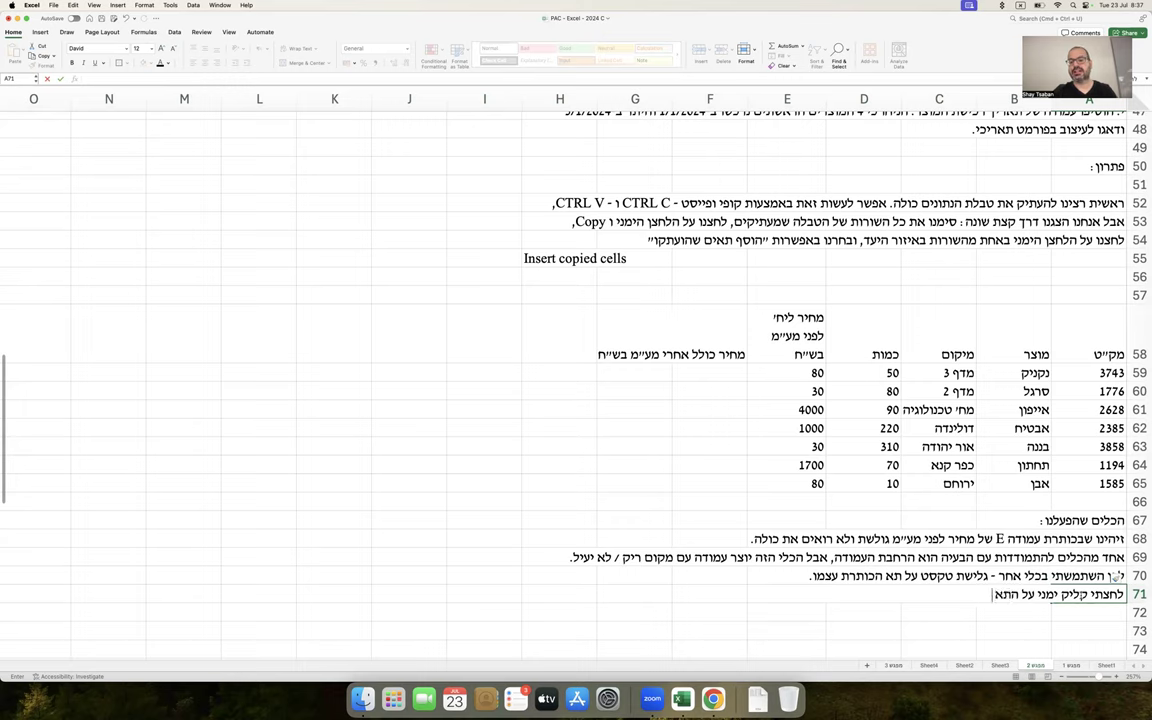
pyautogui.write('4')
pyautogui.press('BackSpace')
pyautogui.write('58')
pyautogui.write(', בחרתי ב')
pyautogui.write('"עיצוב תאים')
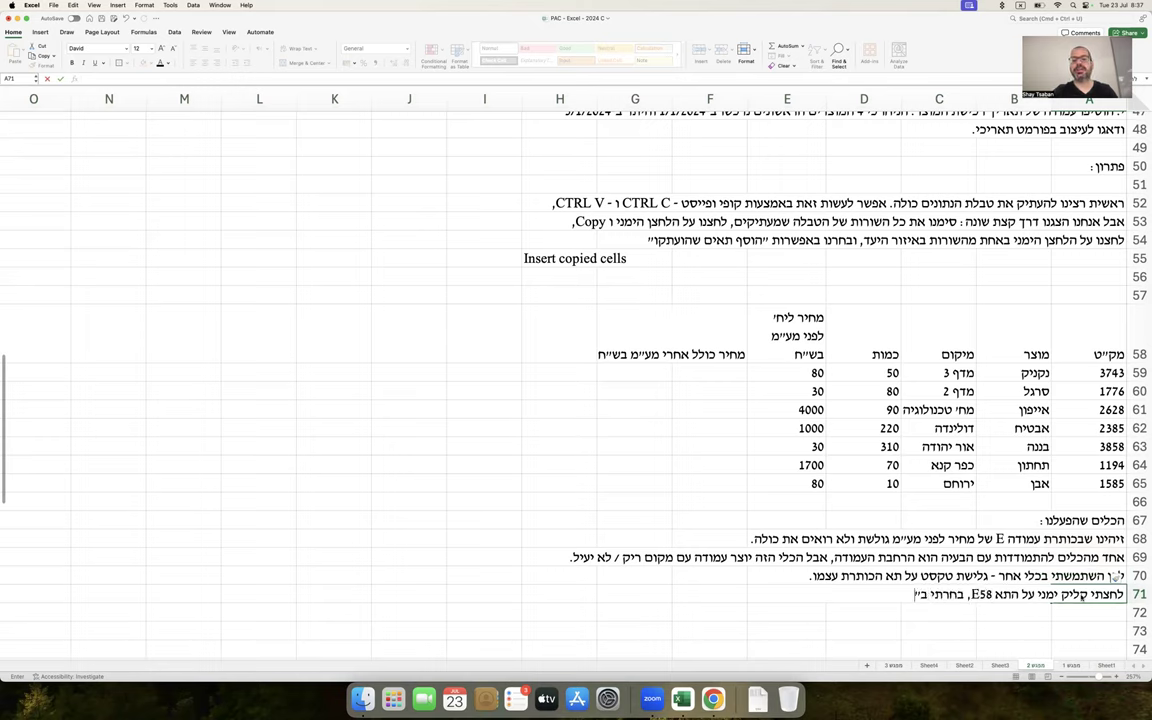
pyautogui.write('"')
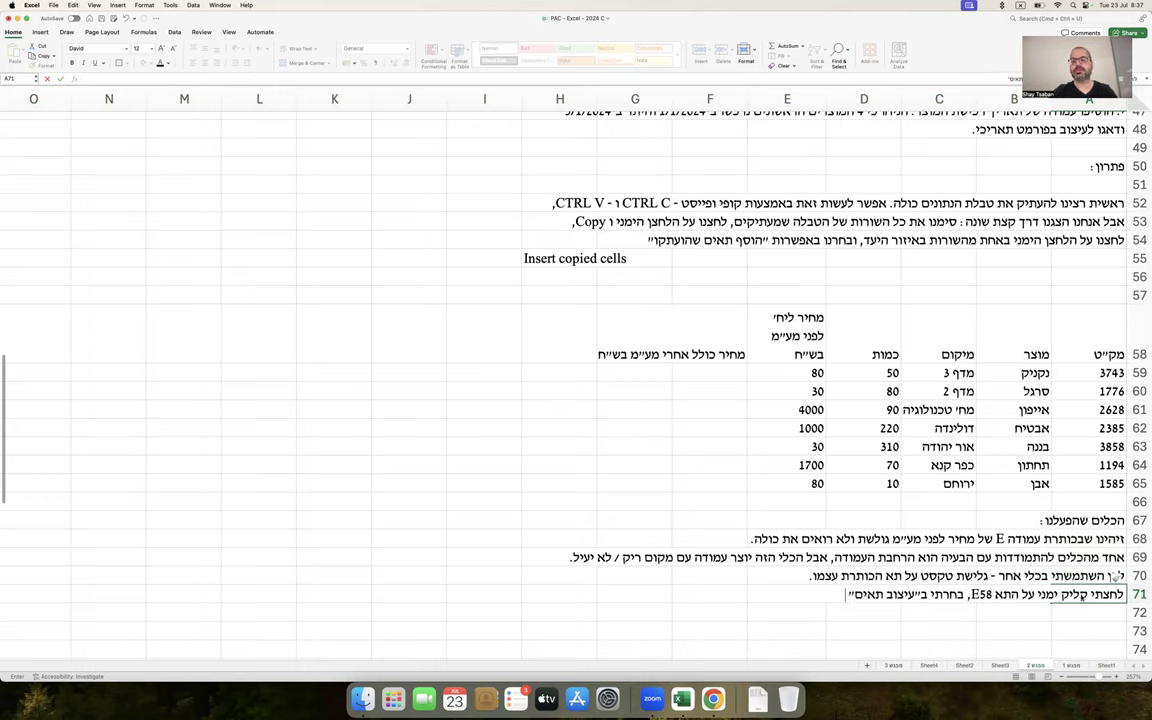
pyautogui.write(' (Format Cel')
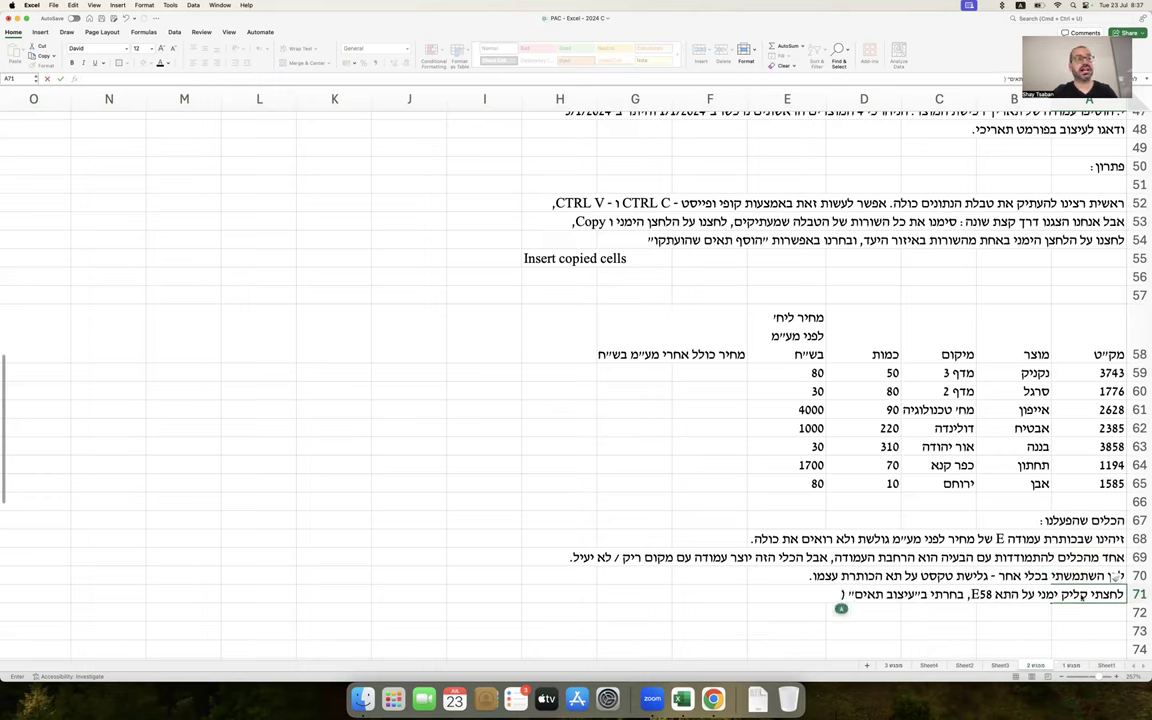
pyautogui.write('ls),')
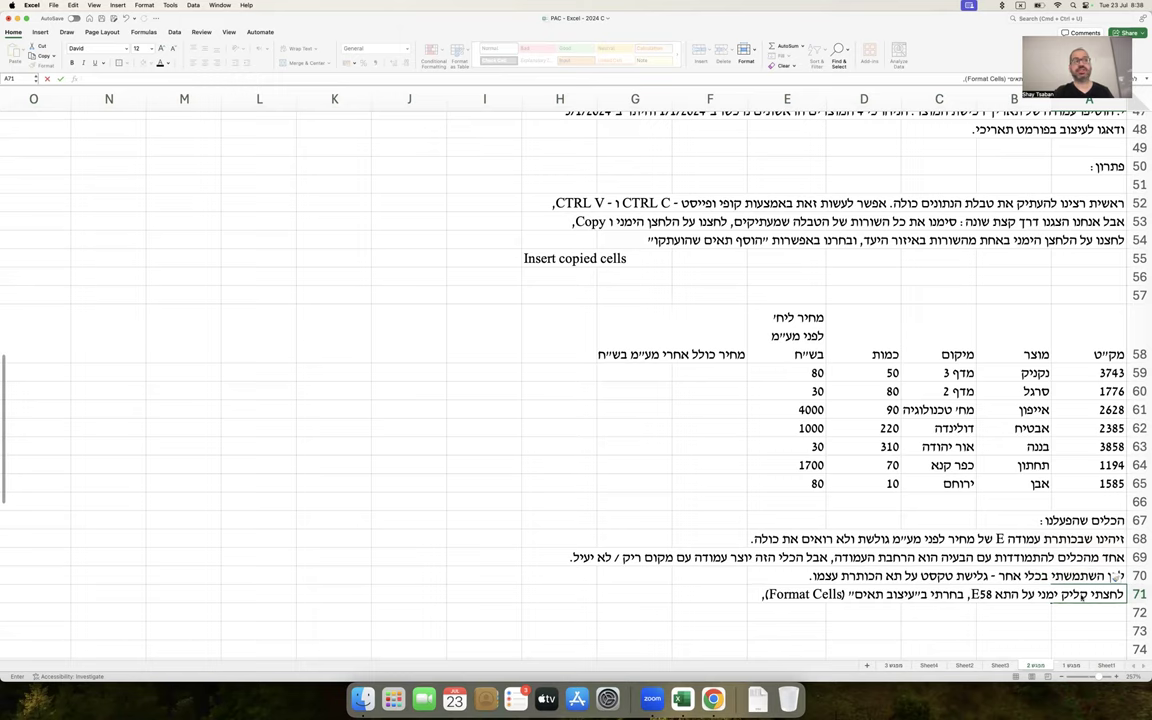
pyautogui.write('בפנים ב"יישור" (A')
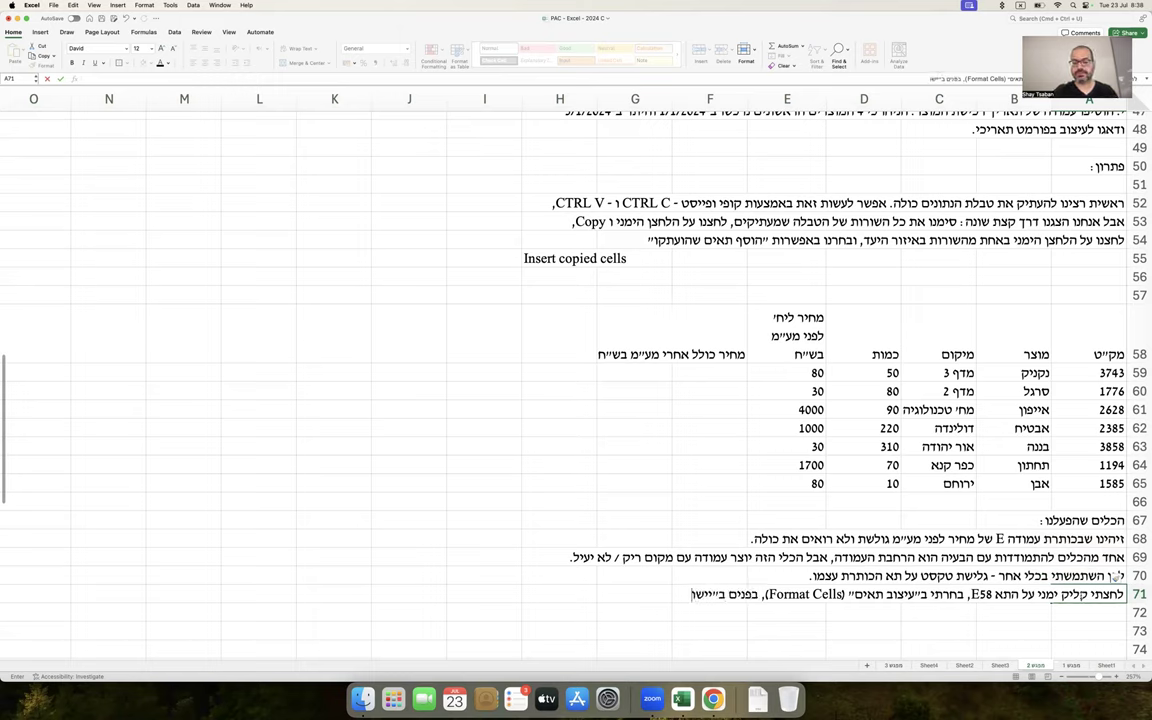
pyautogui.write('li')
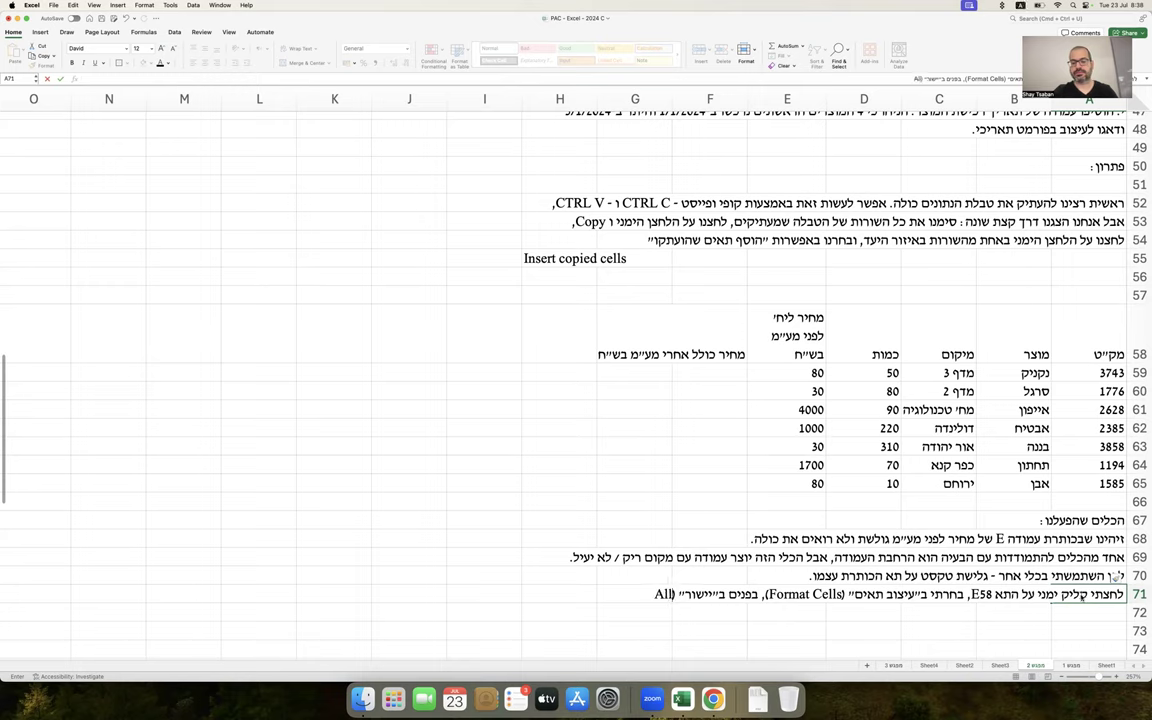
pyautogui.write('gnment)')
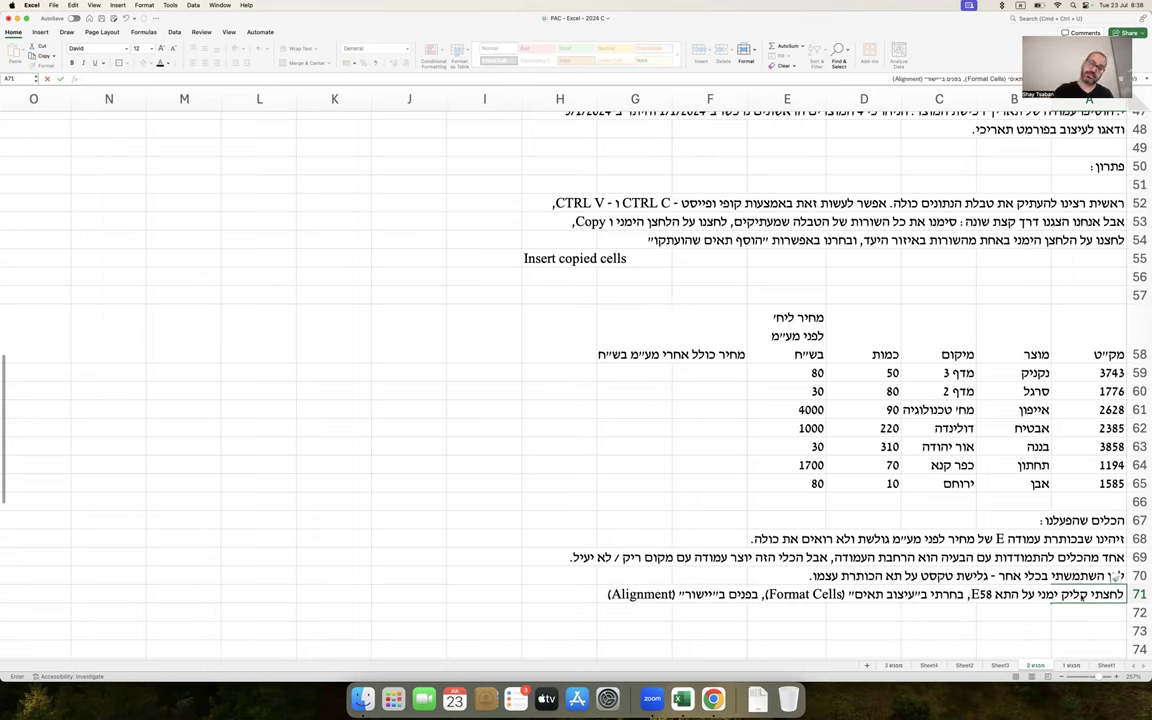
pyautogui.press('Return')
# Add the Wrap Text note in row 72 and the note on Excel auto-widening rows in row 73
pyautogui.write('ו')
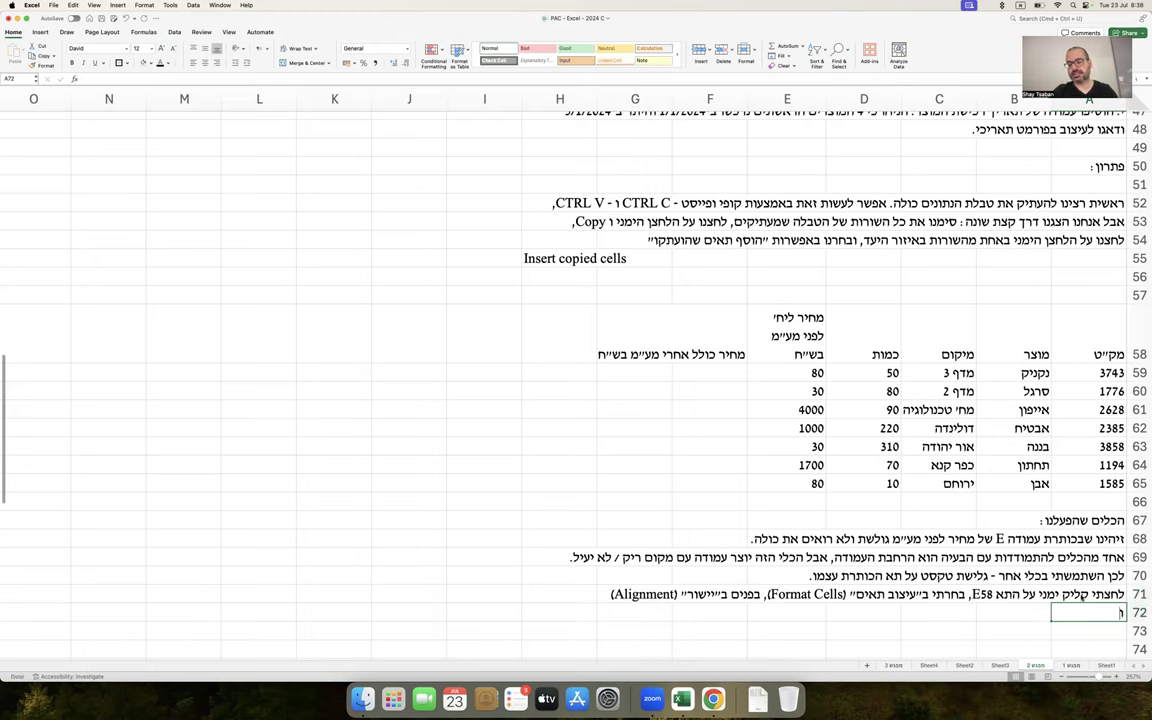
pyautogui.write('לבסוף -')
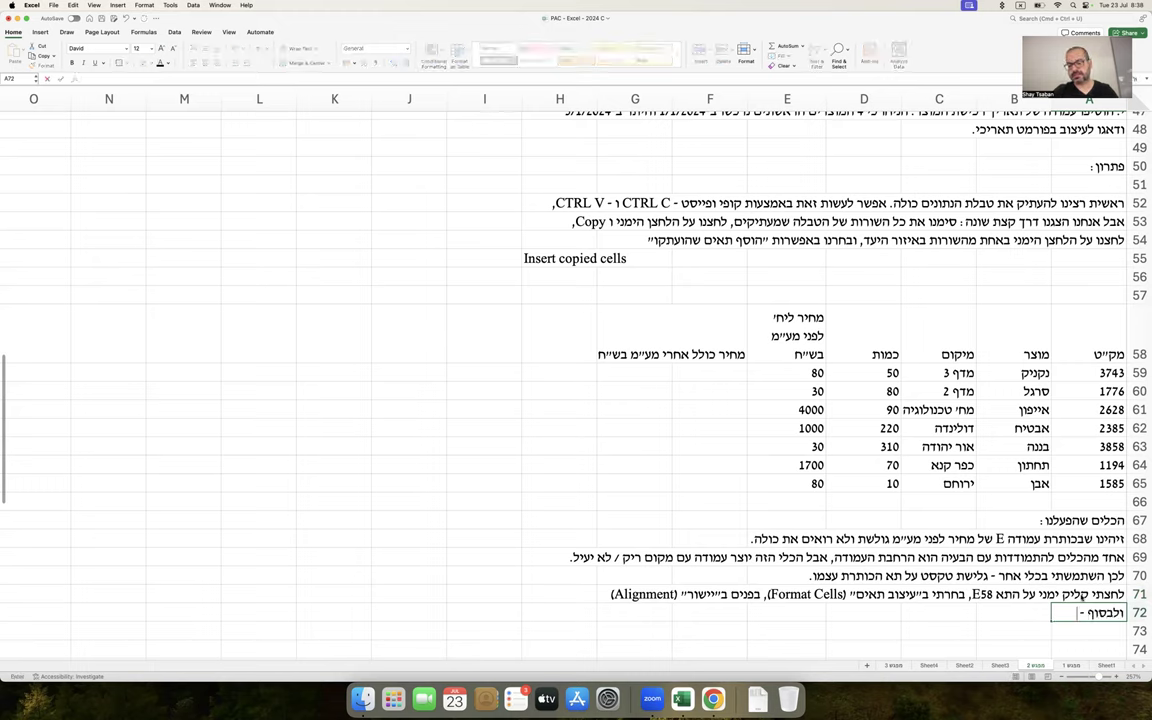
pyautogui.write(' סימנתי V ב״גלישת ט')
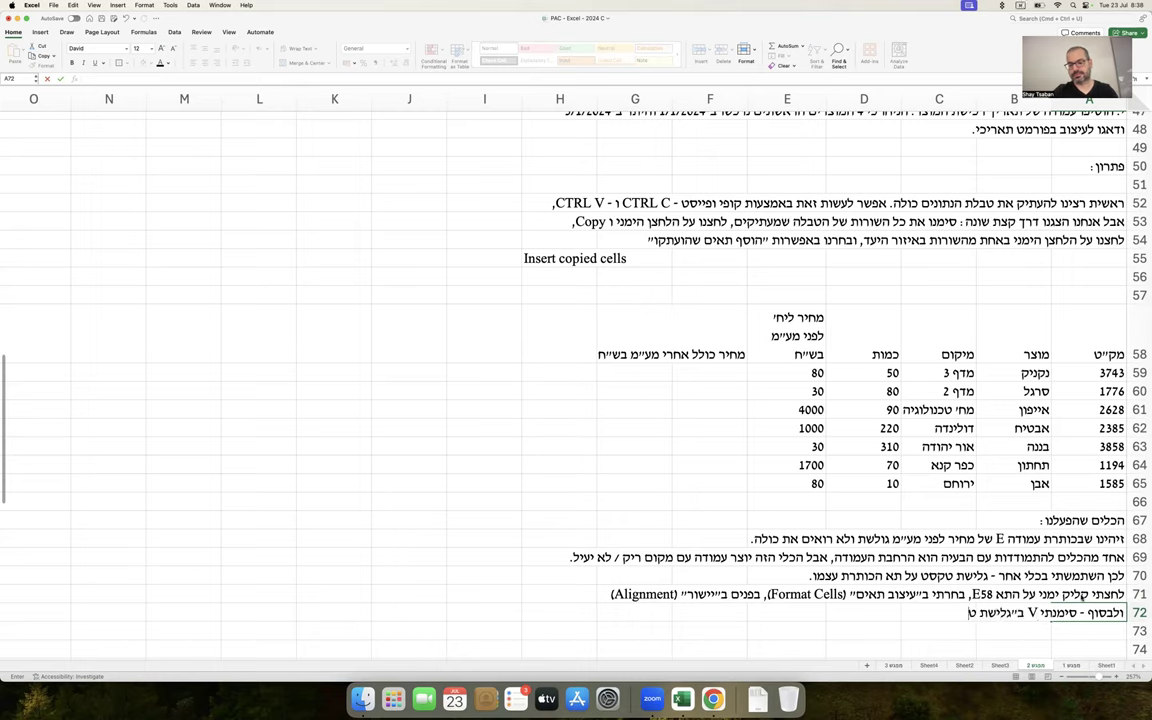
pyautogui.write('קסט (W')
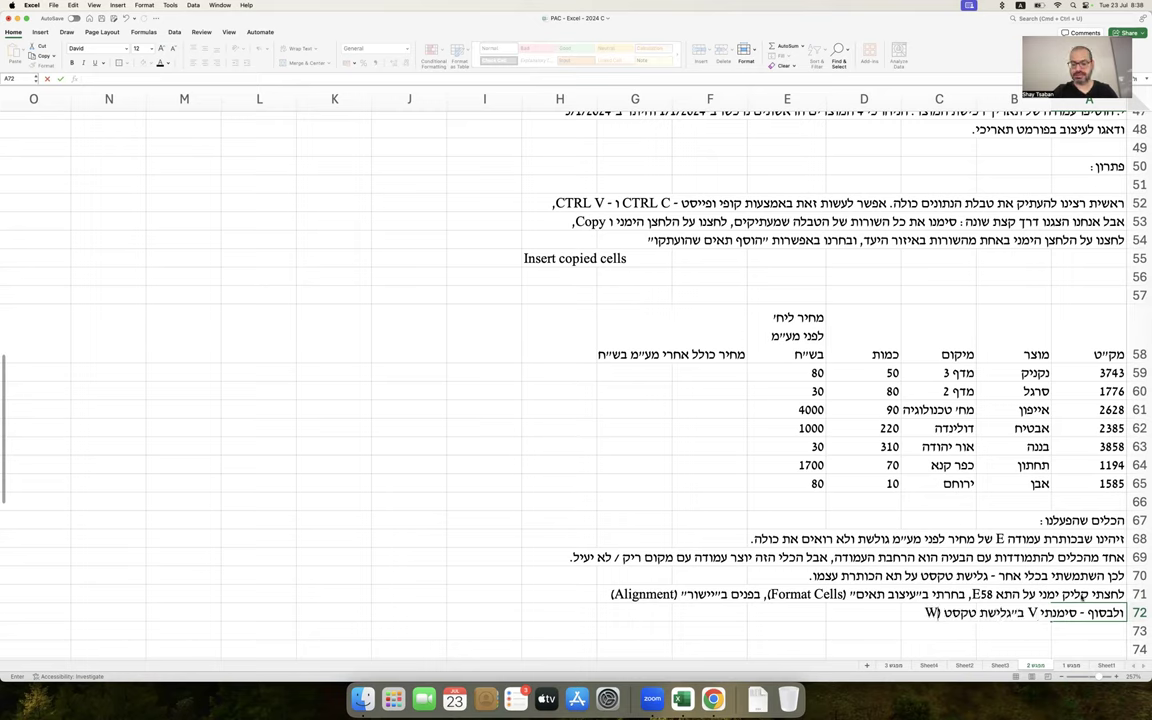
pyautogui.write('rap Text).')
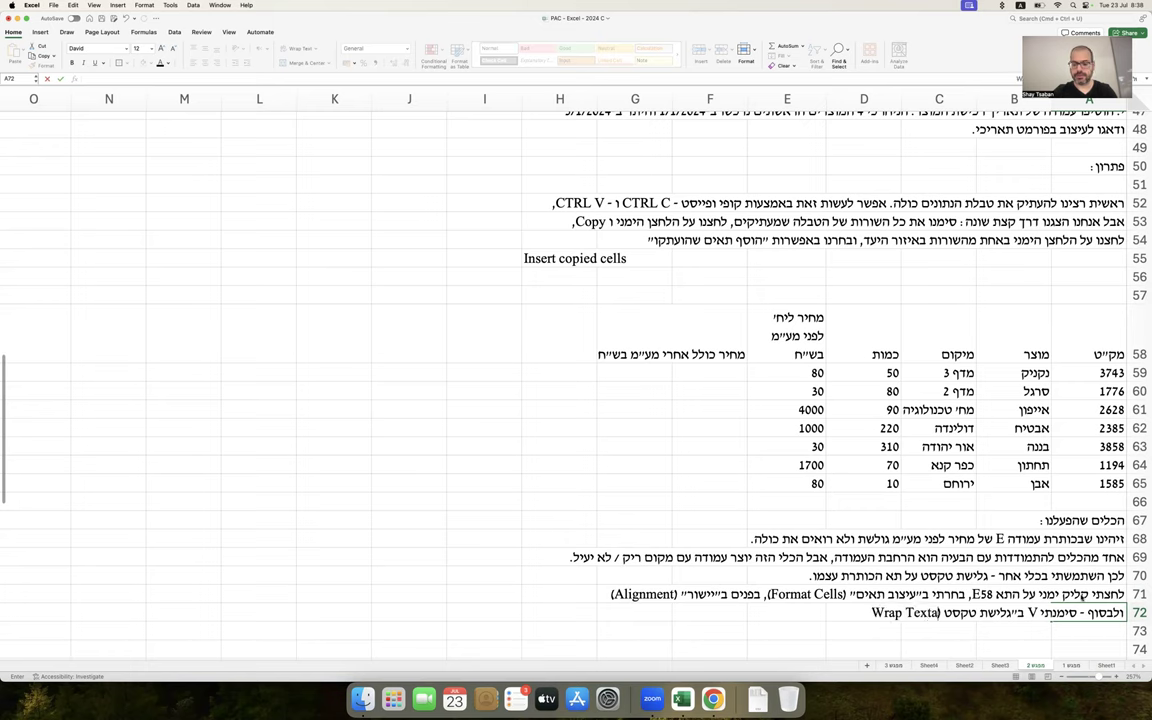
pyautogui.press('Return')
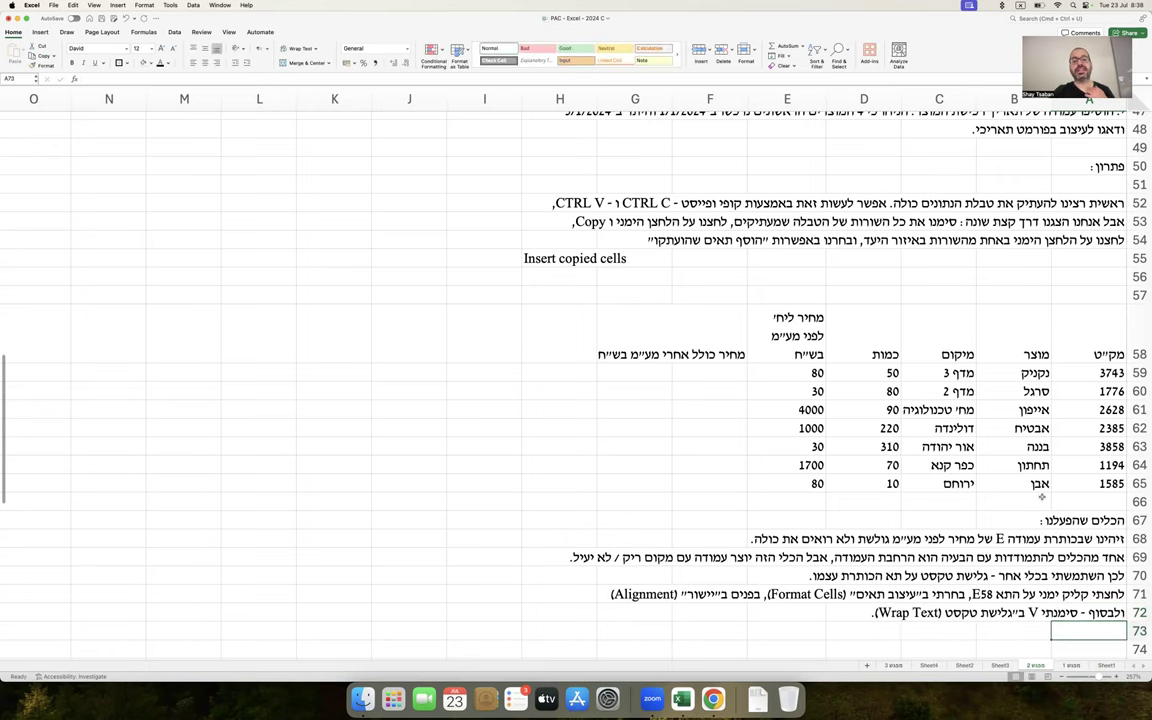
pyautogui.scroll(-2, 939, 447)
pyautogui.click(800, 285)
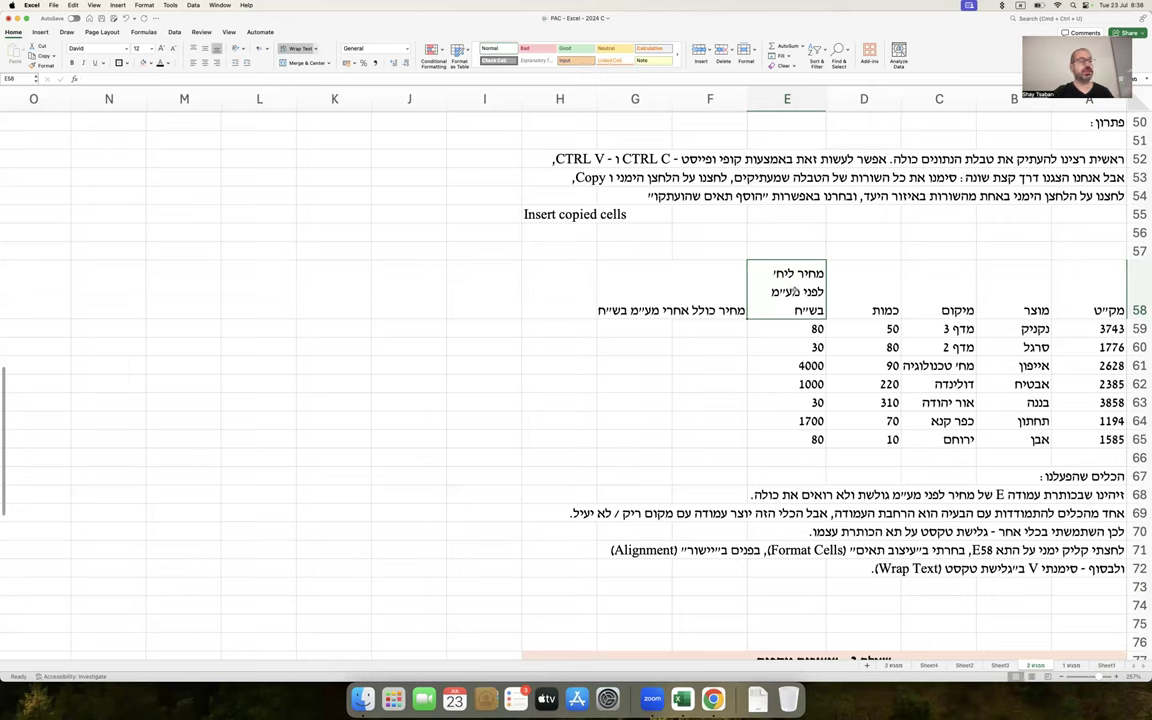
pyautogui.click(1102, 585)
pyautogui.write('בדרך כלל, כש')
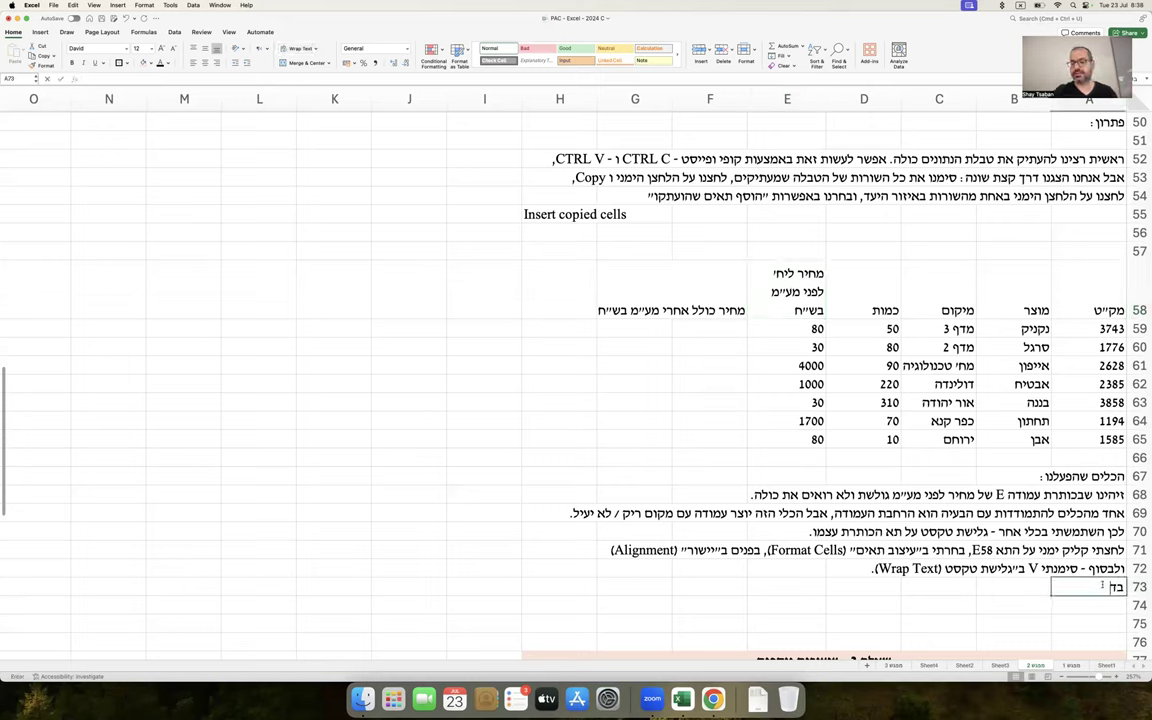
pyautogui.write('יש מל')
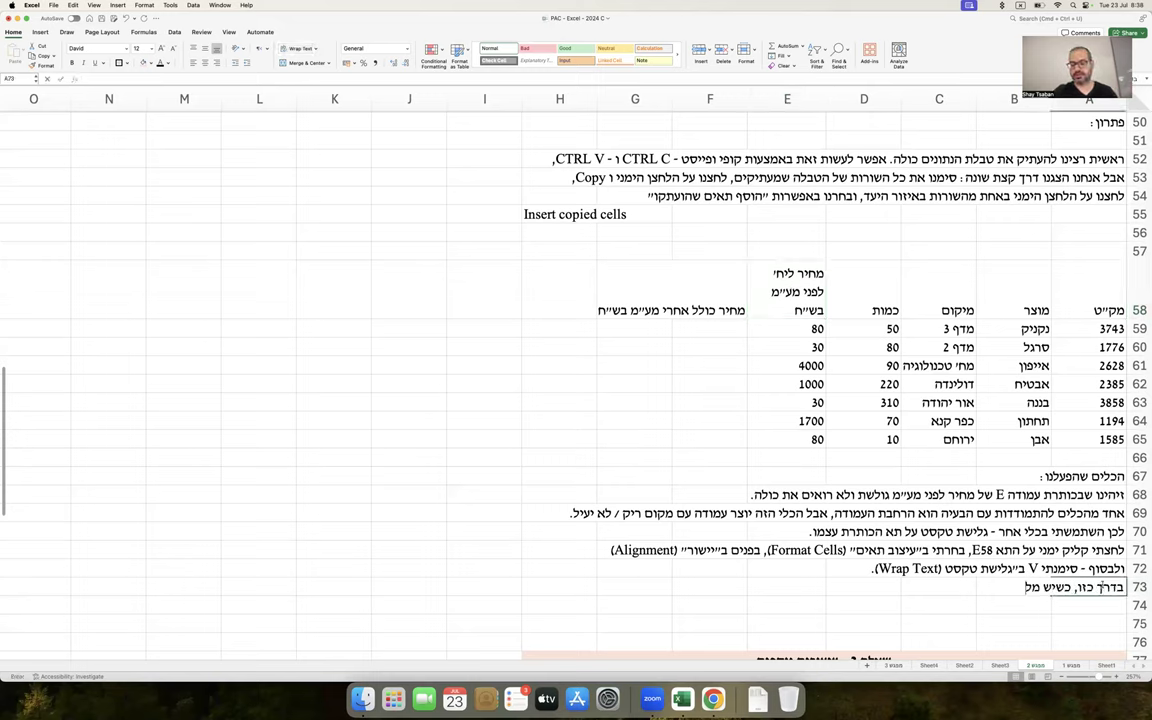
pyautogui.write('ל עודף בתא, אקסל')
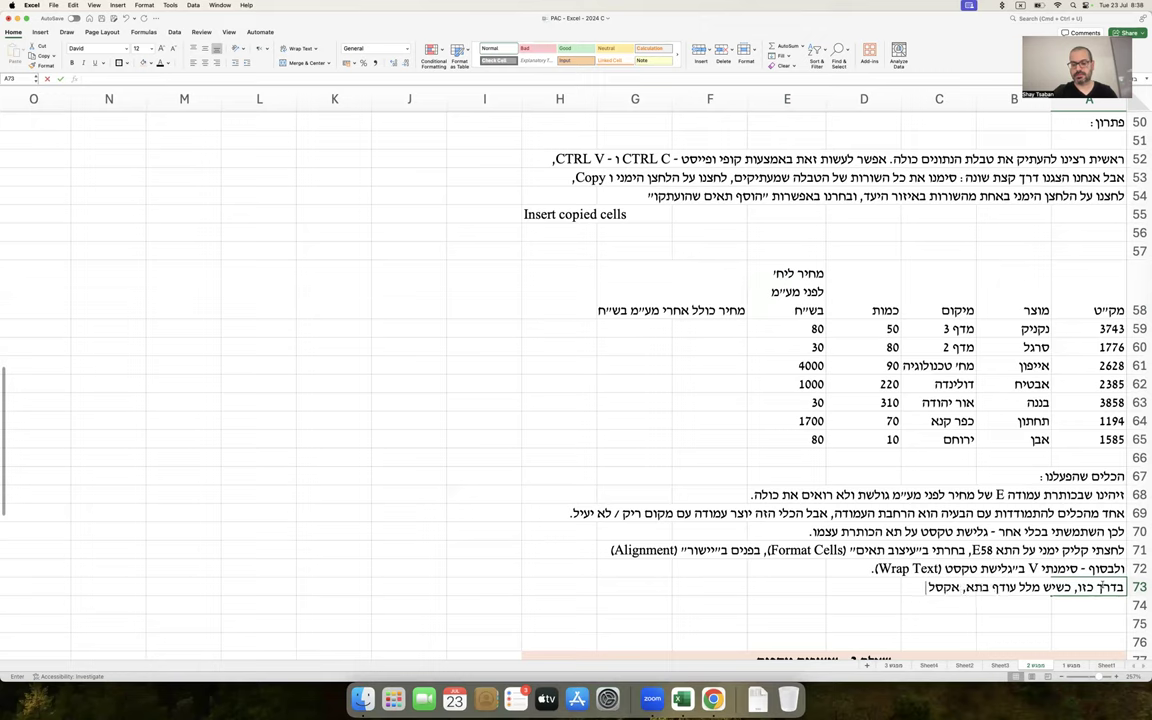
pyautogui.write(' יגרום לו לגלוש')
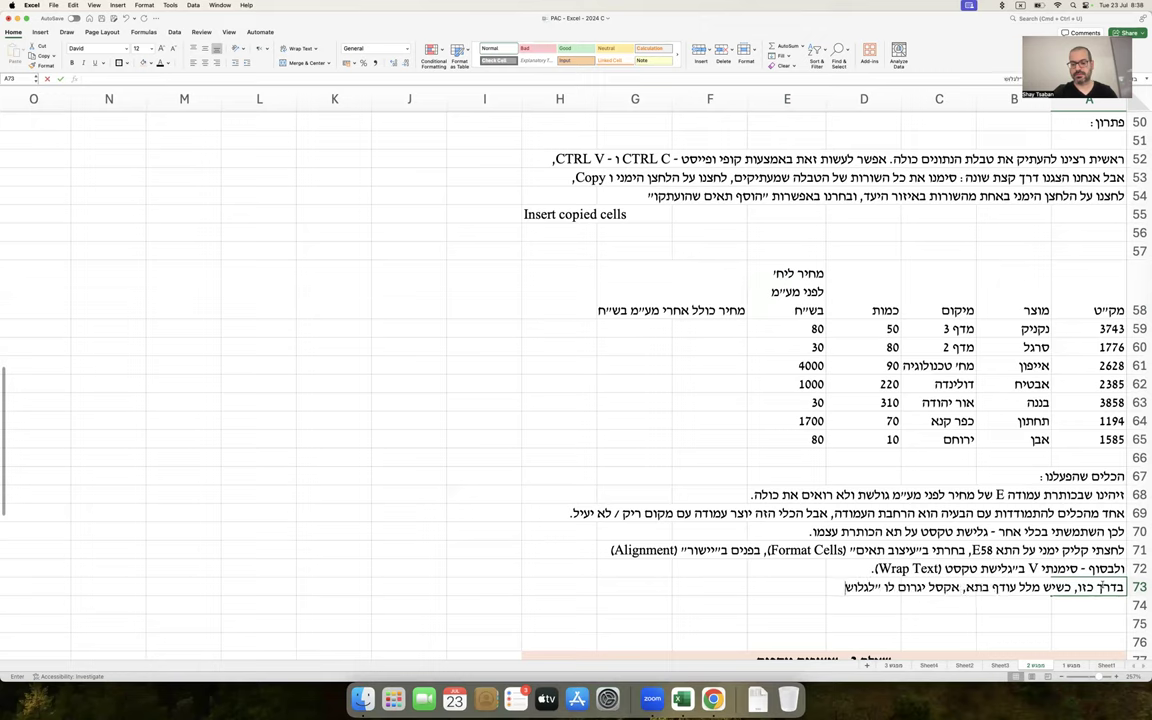
pyautogui.write('״ וירחיב את השור')
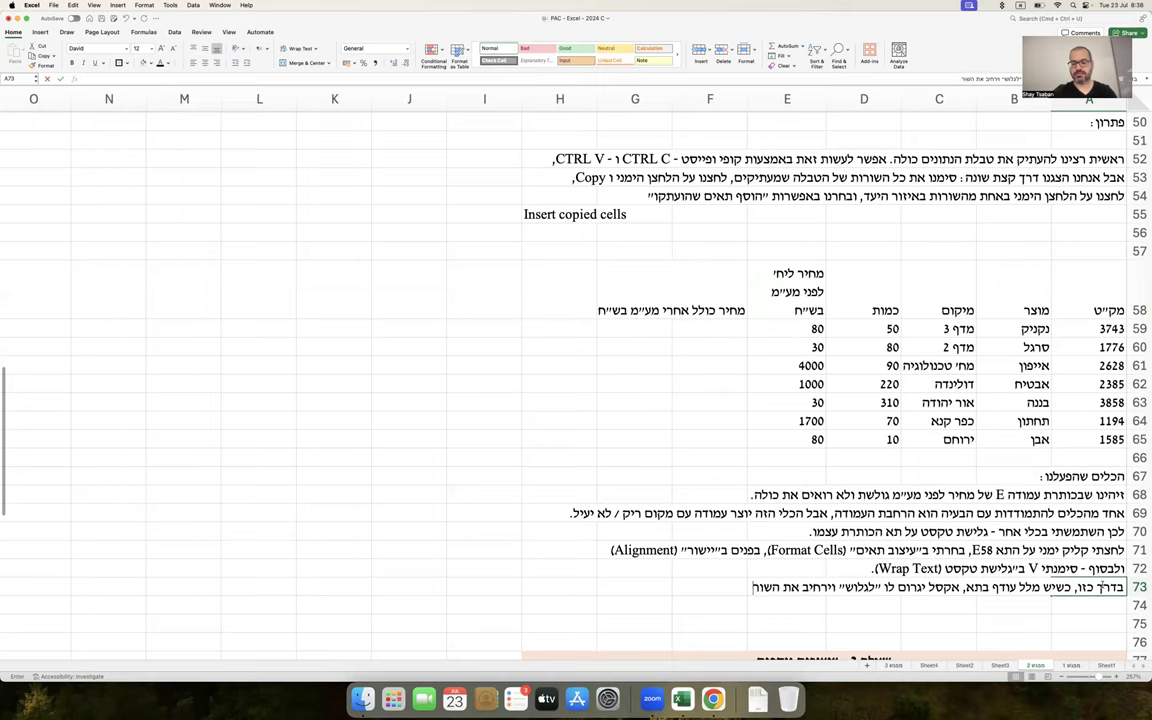
pyautogui.write('ה אוטומטית - במקום')
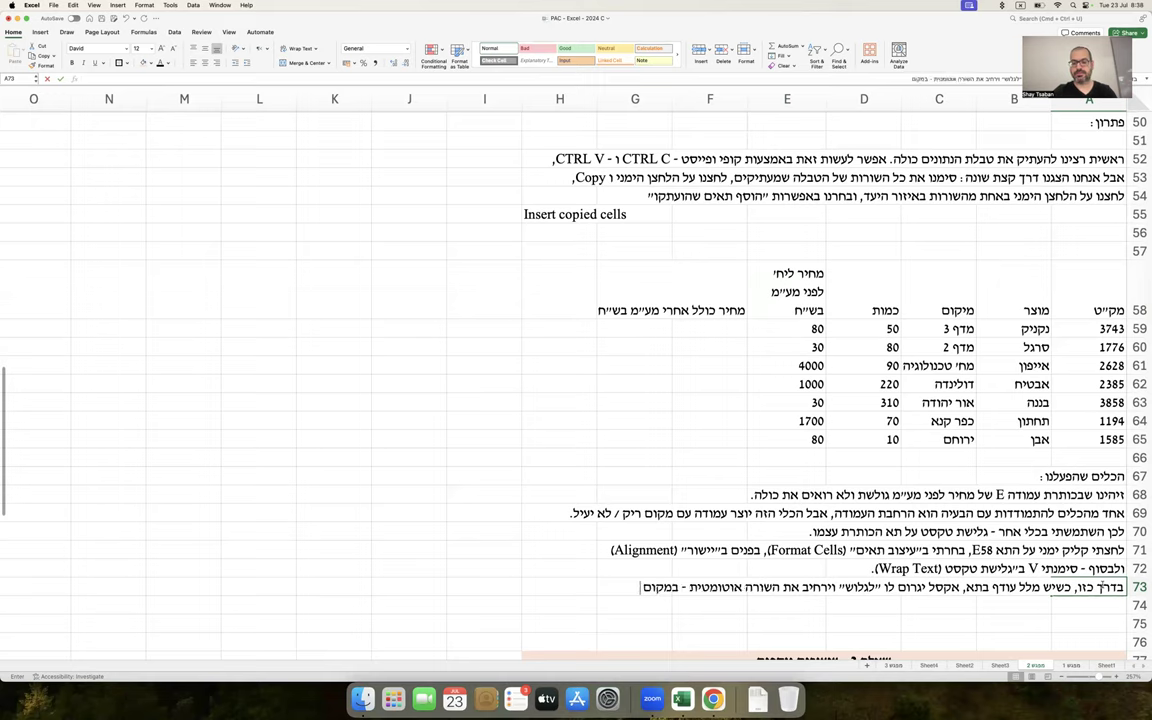
pyautogui.write(' להרחיב את העמודה.')
pyautogui.press('Return')
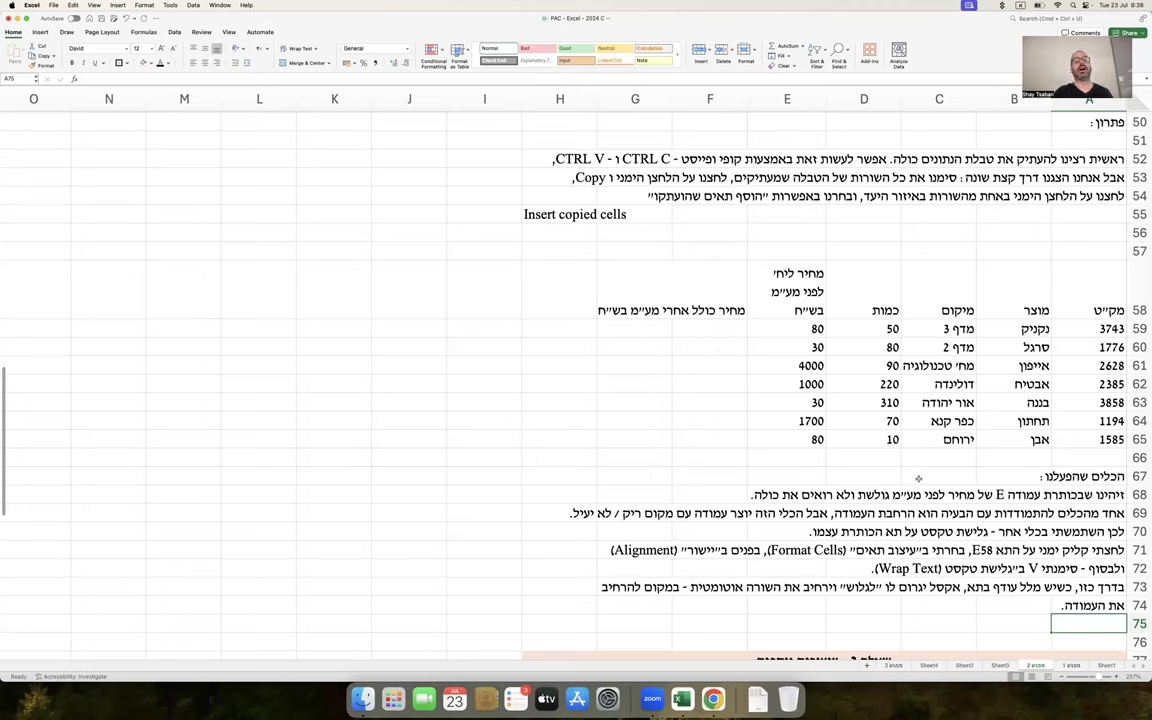
pyautogui.click(763, 298)
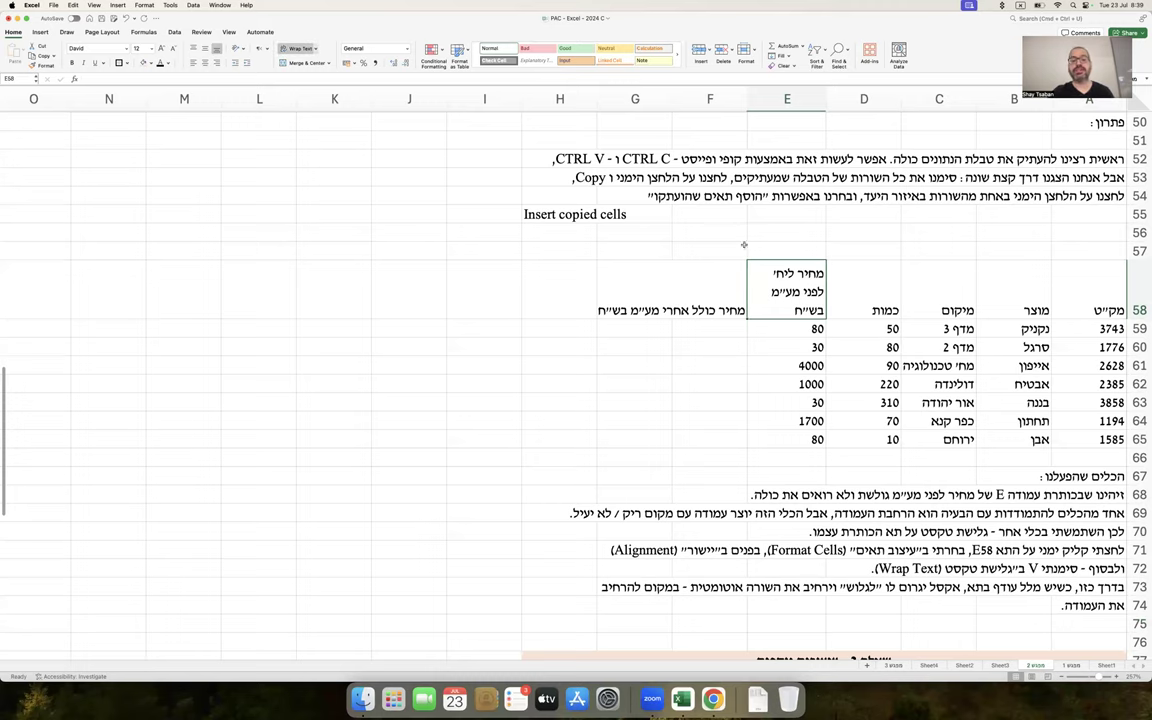
pyautogui.moveTo(747, 99); pyautogui.dragTo(692, 99)
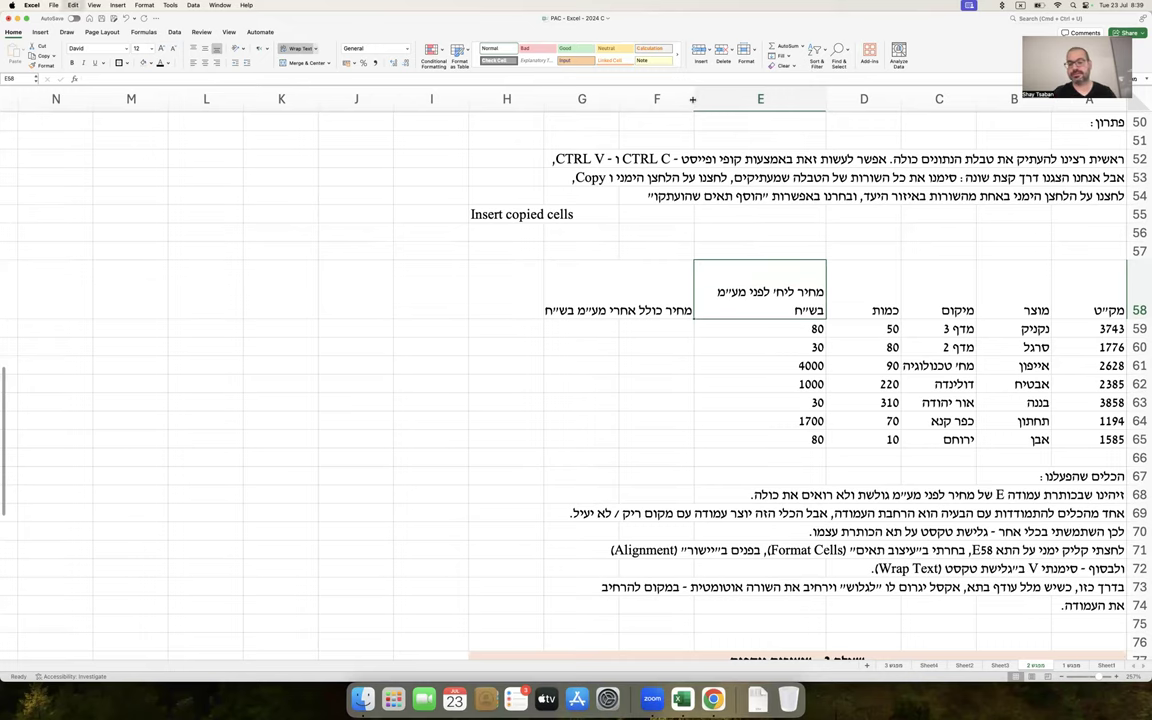
pyautogui.press('super+z')
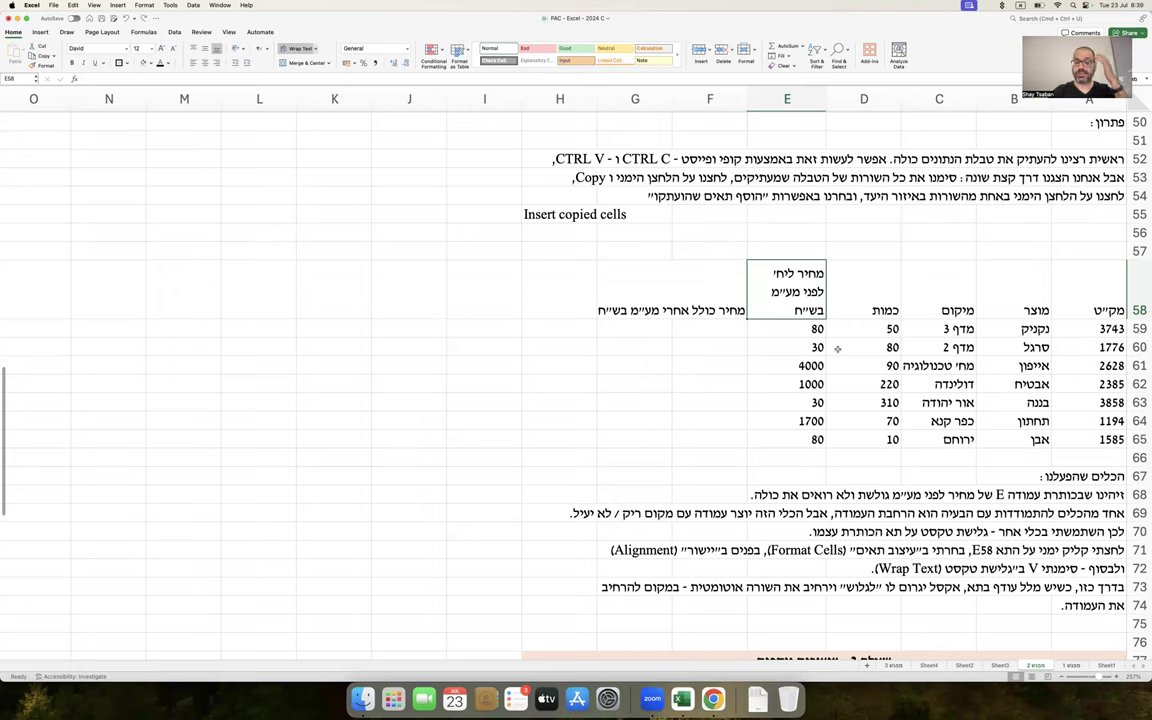
pyautogui.scroll(-2, 838, 351)
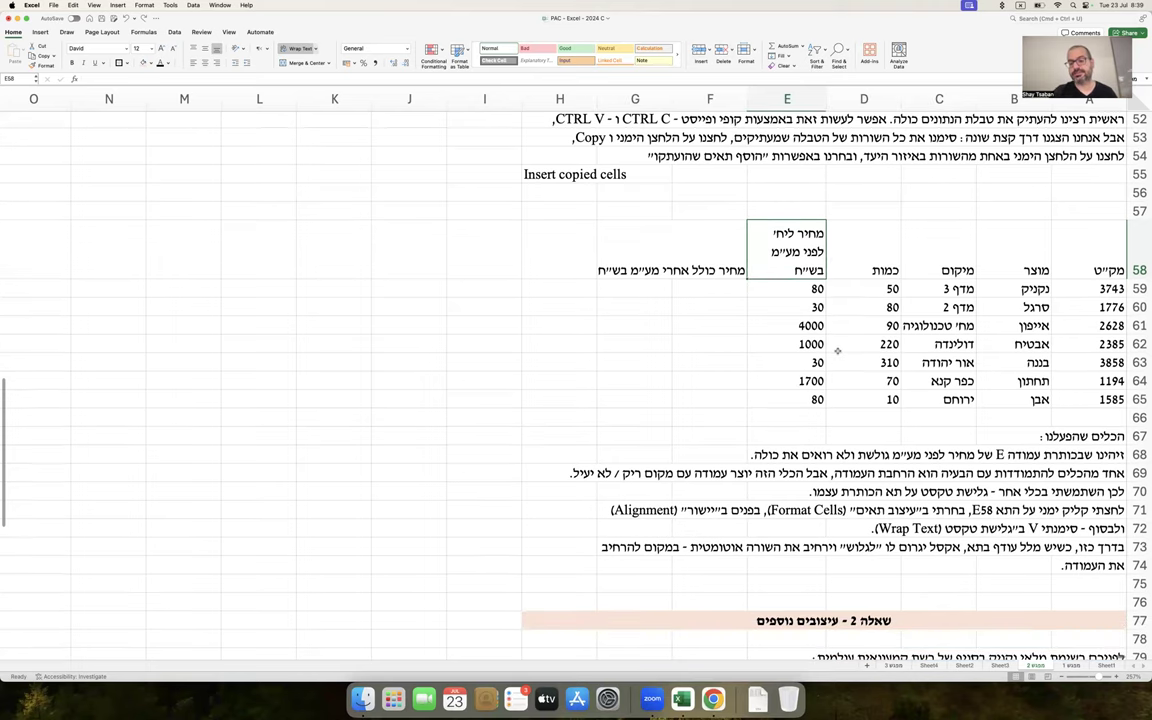
pyautogui.click(716, 255)
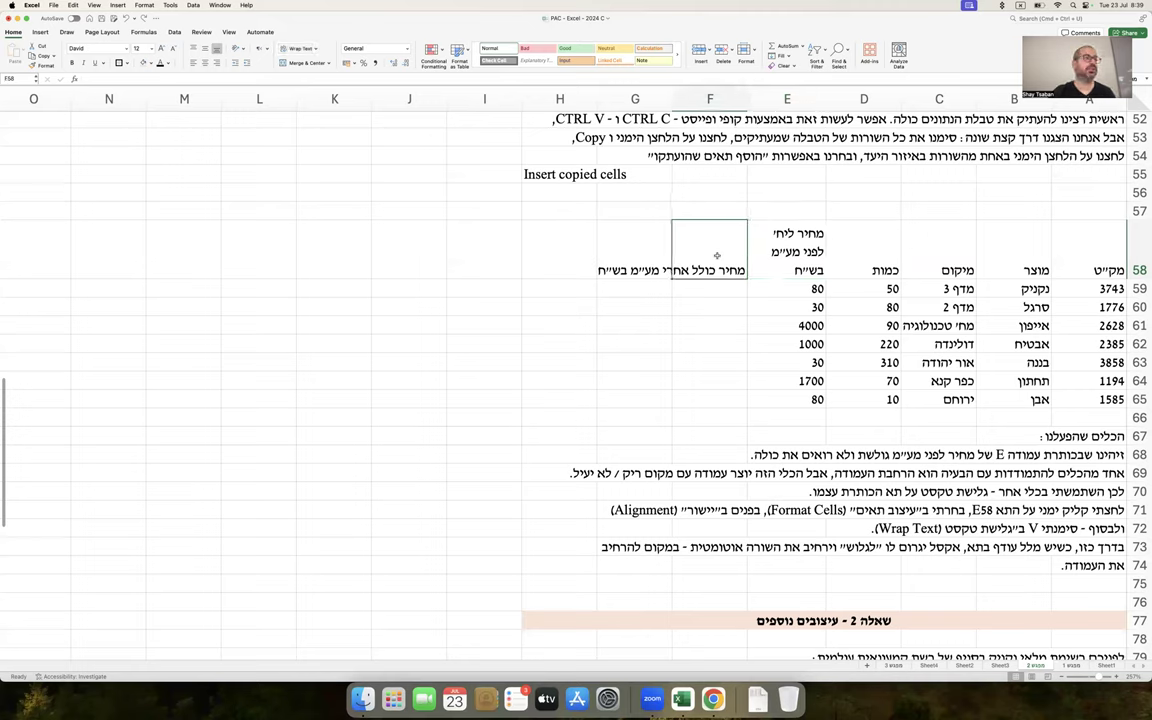
# Select the F58 and G58 header cells and enter a person's name into G58
pyautogui.click(659, 257)
pyautogui.moveTo(707, 255); pyautogui.dragTo(625, 255)
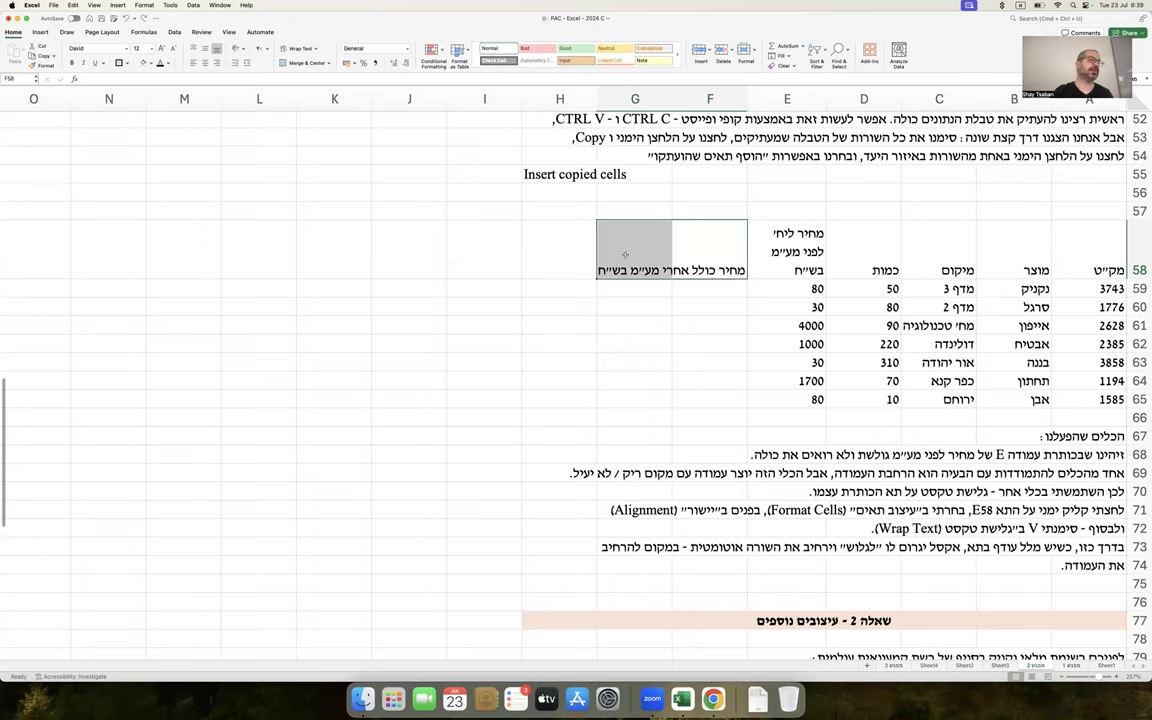
pyautogui.click(690, 247)
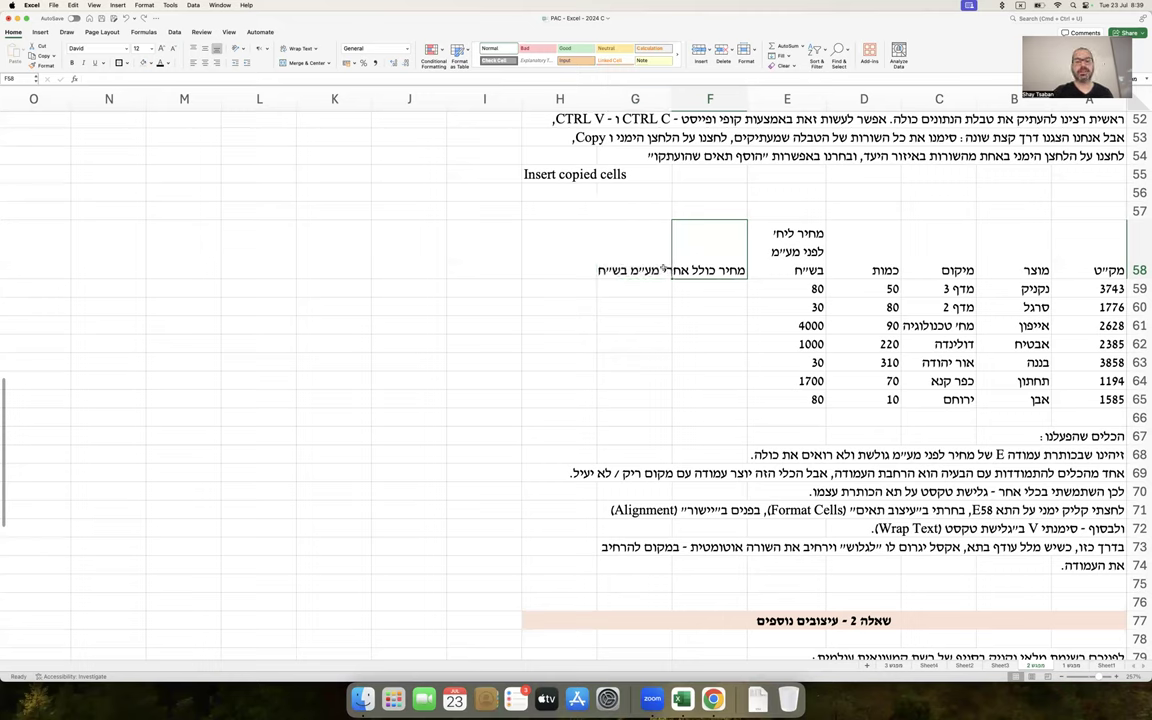
pyautogui.keyDown('shift'); pyautogui.click(662, 267); pyautogui.keyUp('shift')
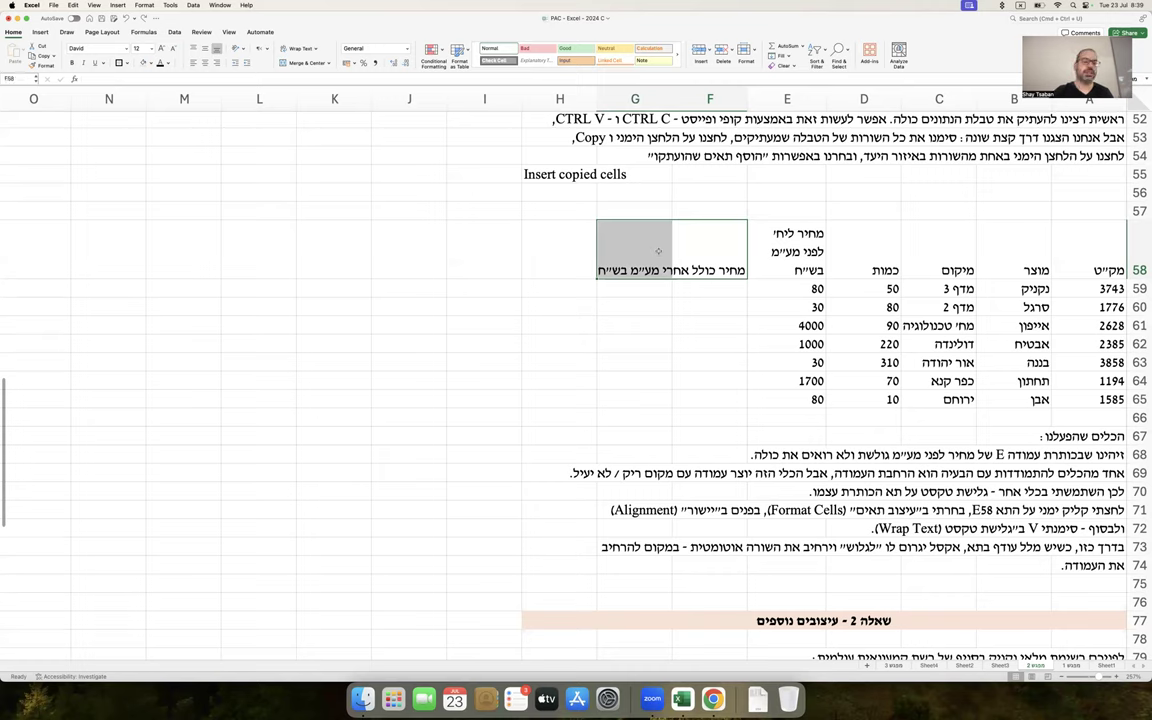
pyautogui.doubleClick(724, 262)
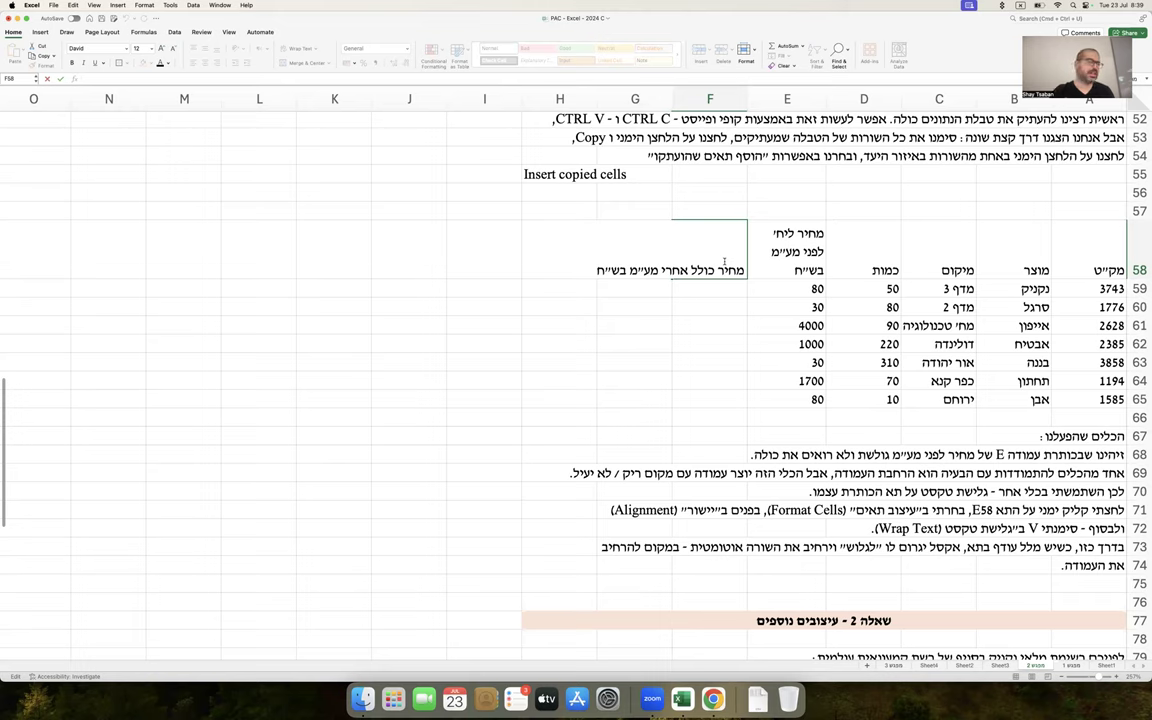
pyautogui.press('Tab')
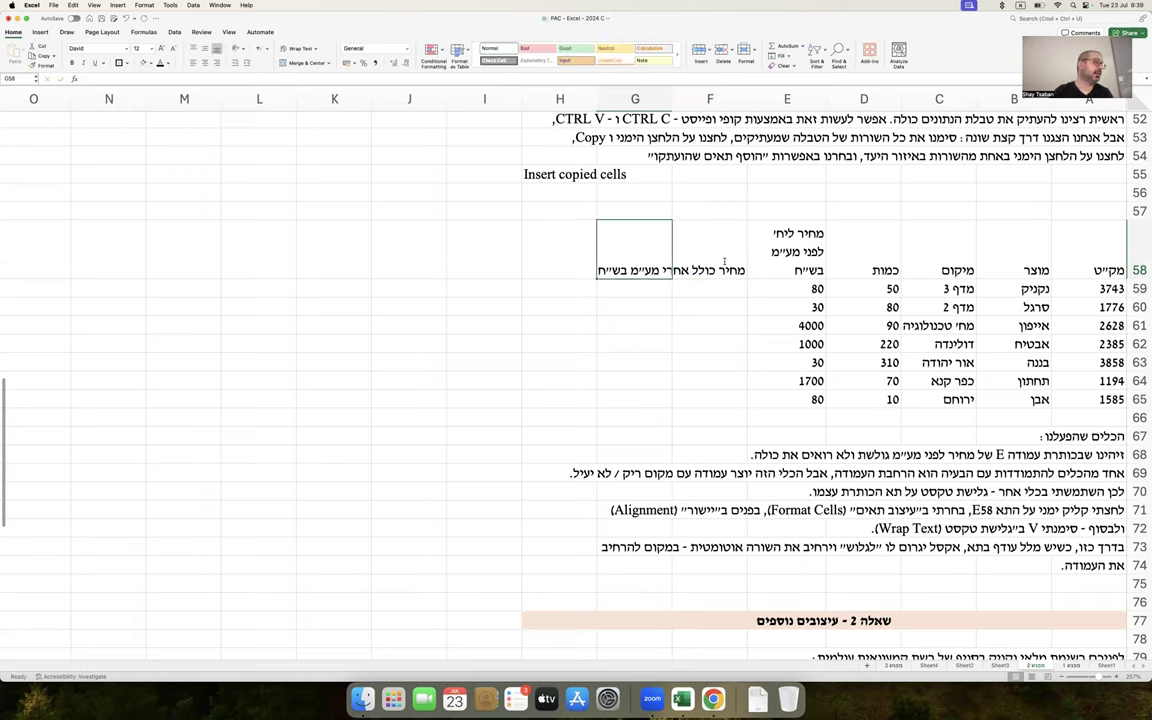
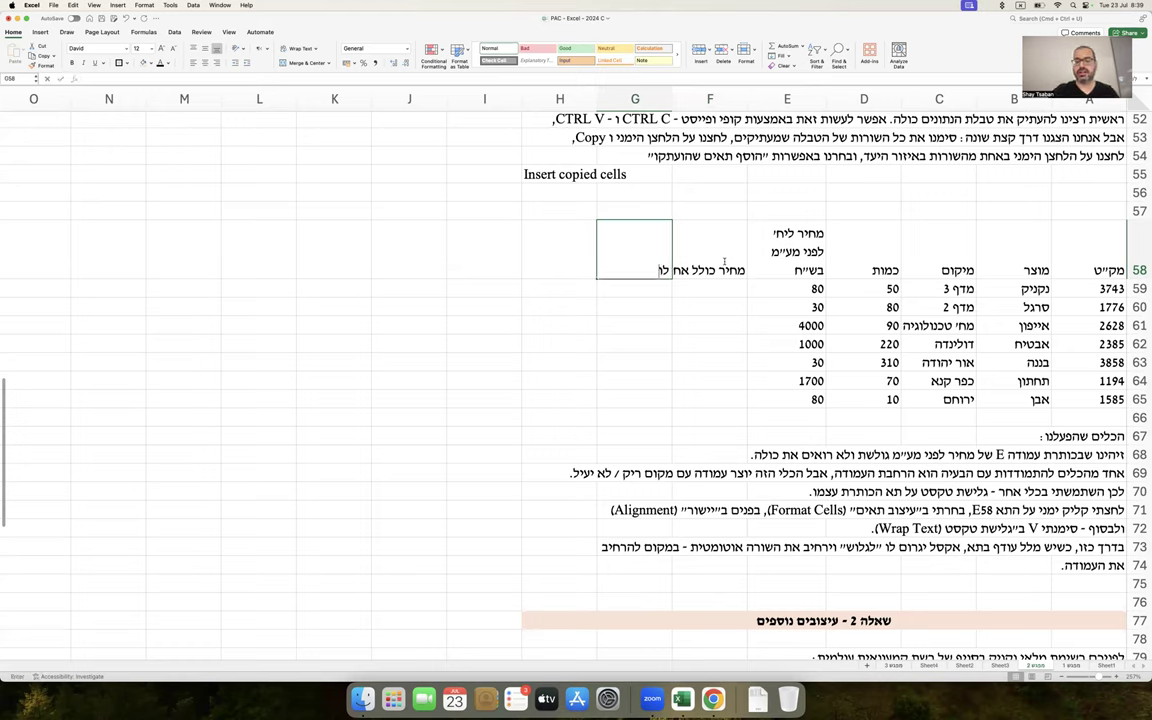
pyautogui.press('Return')
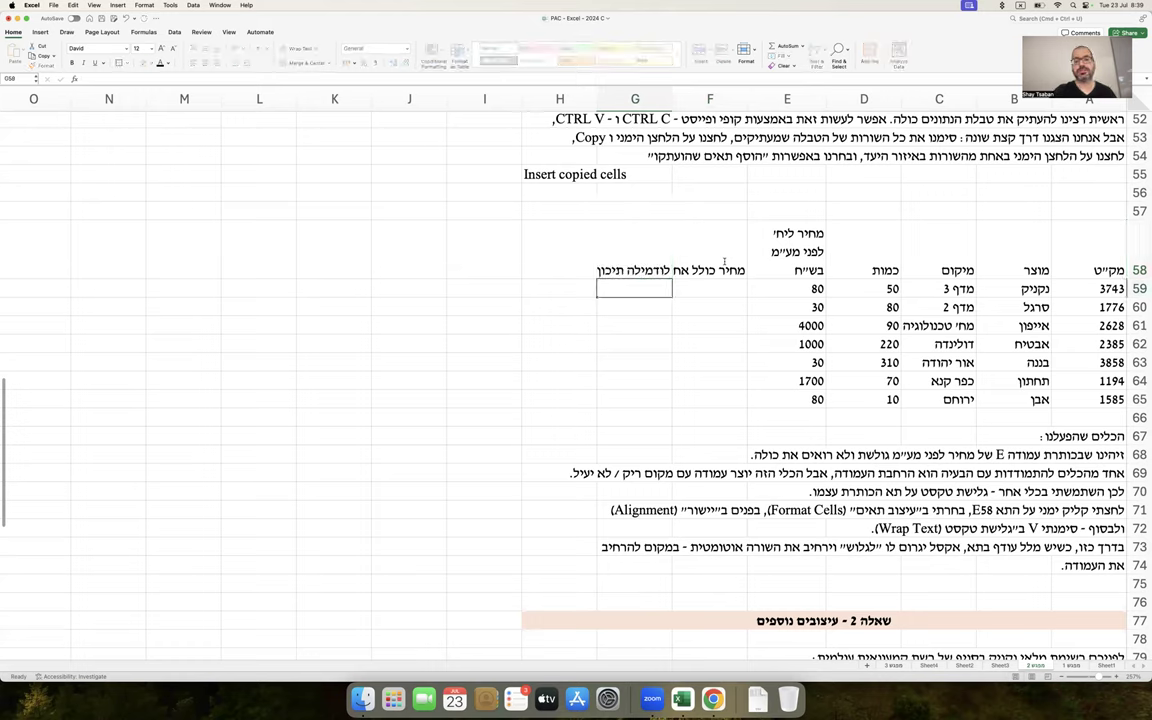
# Delete the stray name from G58 so the F58 after-VAT header shows in full
pyautogui.click(722, 259)
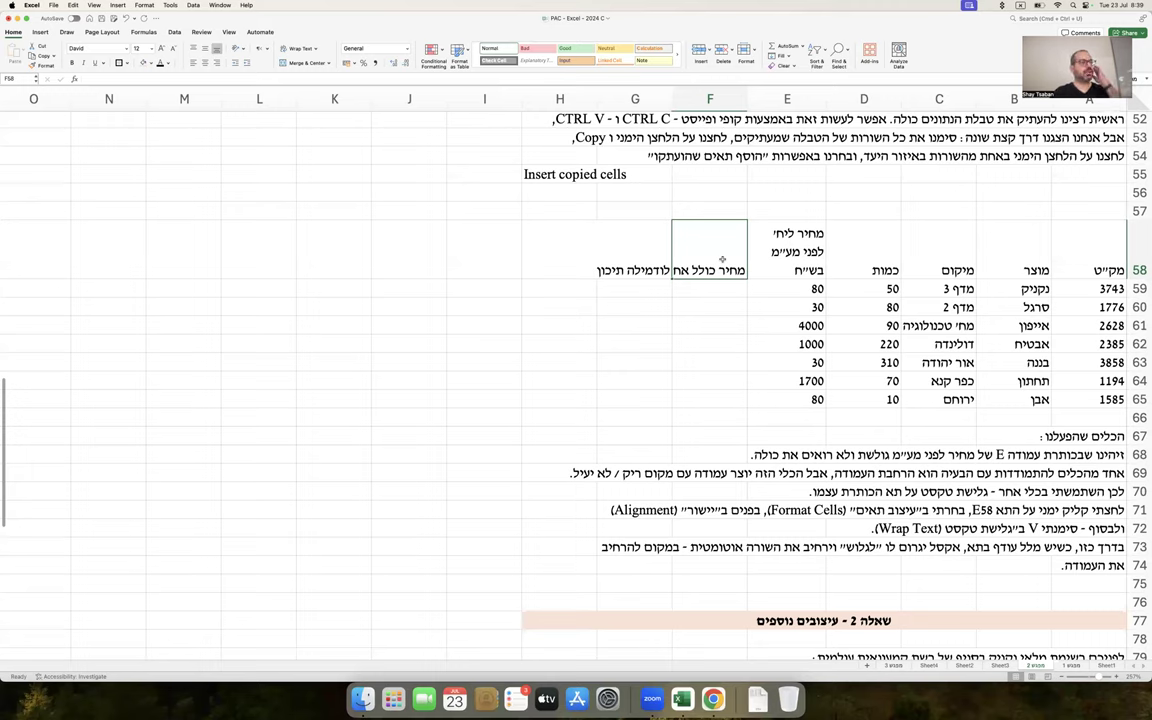
pyautogui.press('Left')
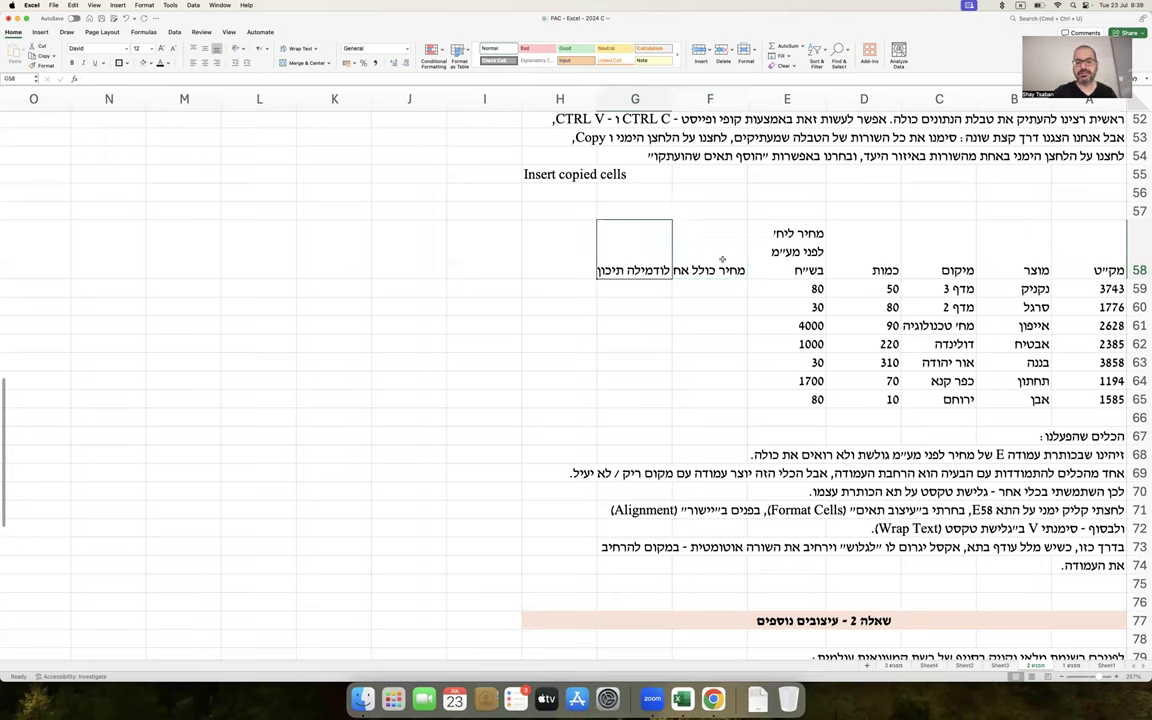
pyautogui.press('Delete')
pyautogui.click(722, 260)
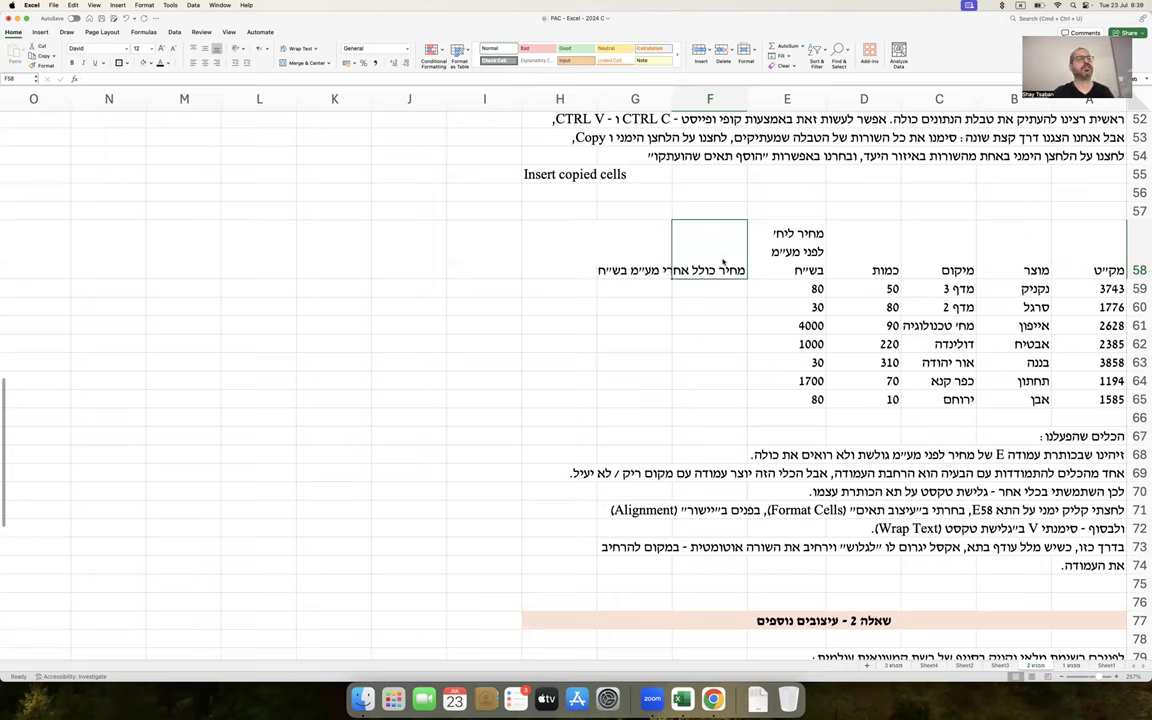
# Turn on Wrap text for the F58 after-VAT price header via Format Cells, Alignment
pyautogui.rightClick(709, 249)
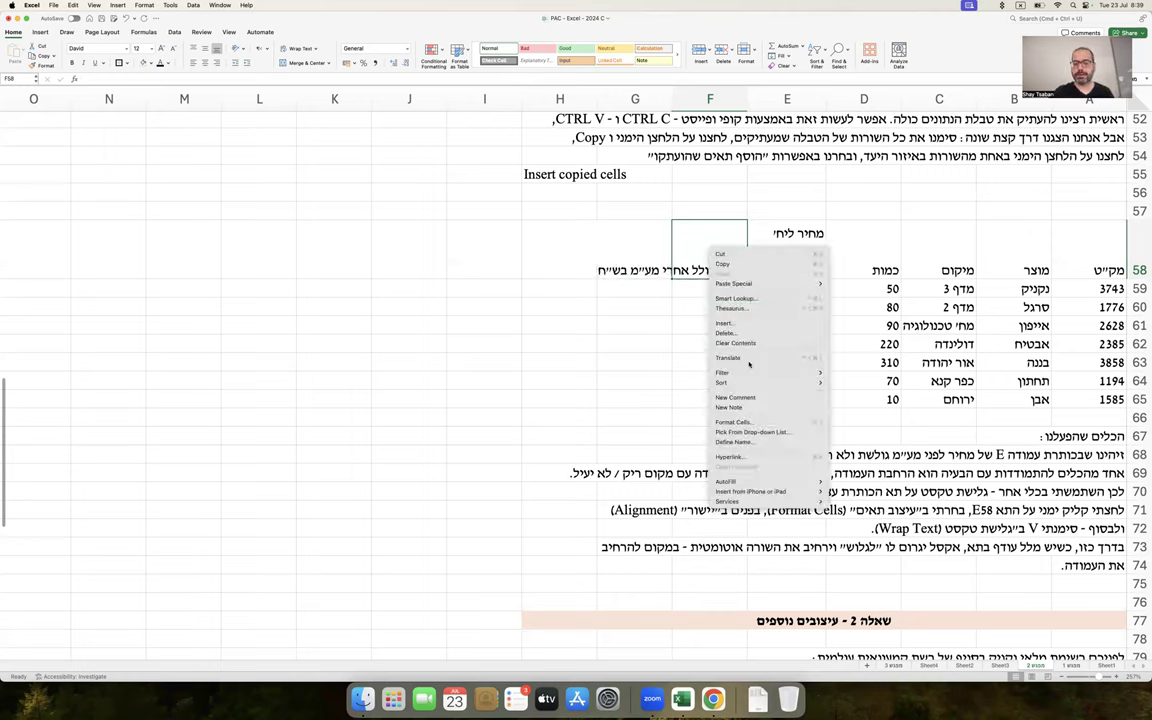
pyautogui.click(733, 422)
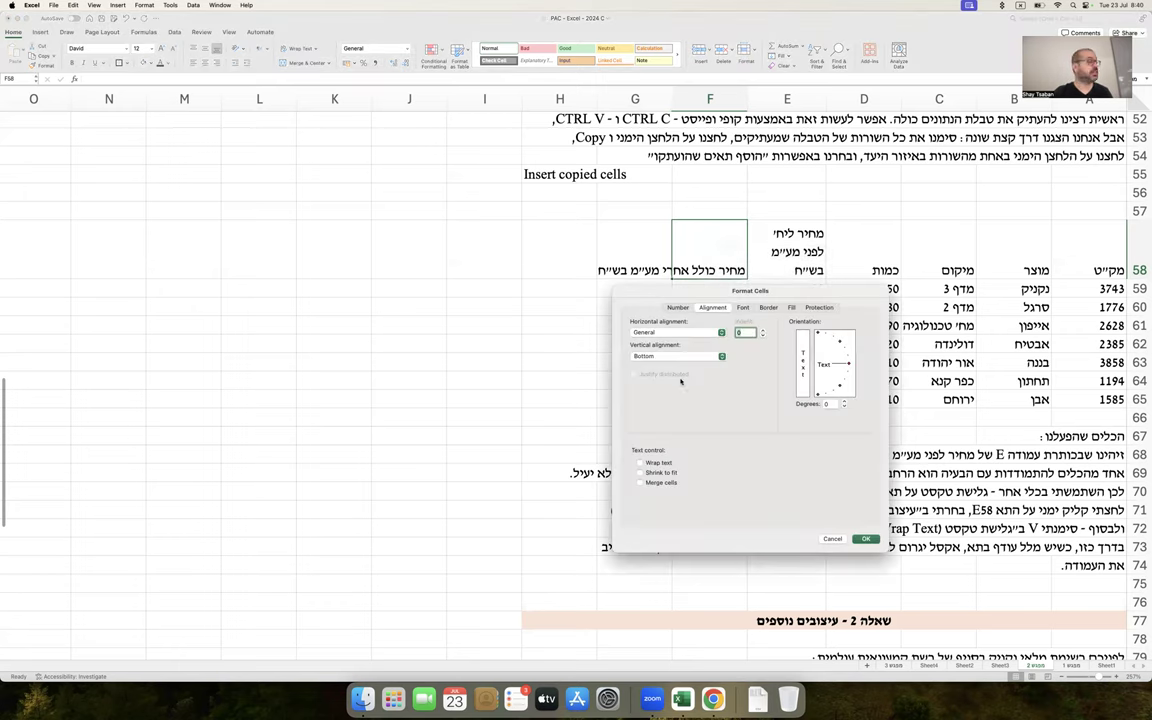
pyautogui.click(659, 463)
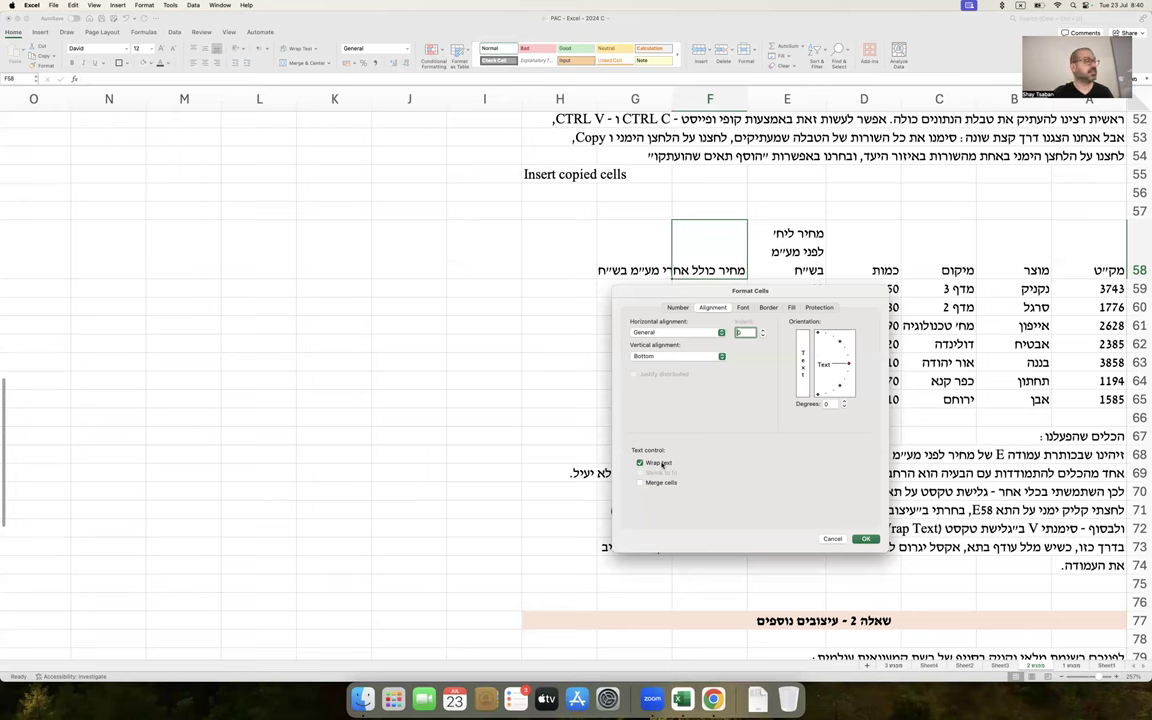
pyautogui.press('Return')
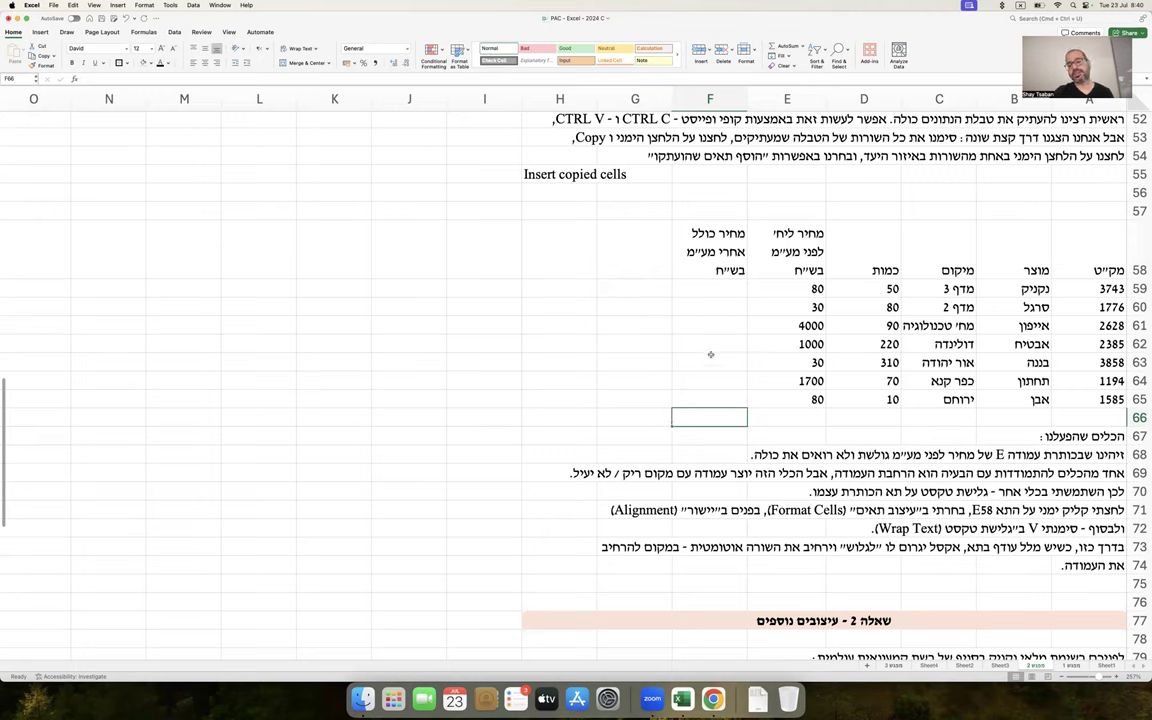
# Select the header cells A58 through F58 of the orders table copy
pyautogui.click(1090, 250)
pyautogui.moveTo(910, 243); pyautogui.dragTo(790, 266)
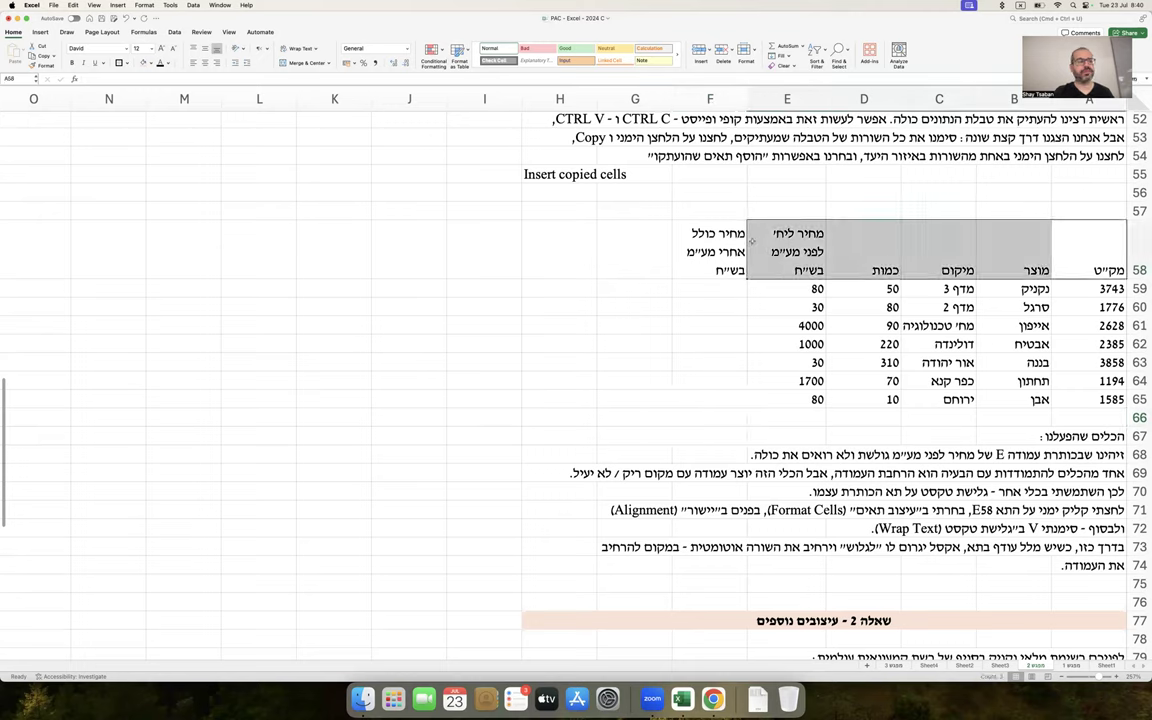
pyautogui.click(736, 291)
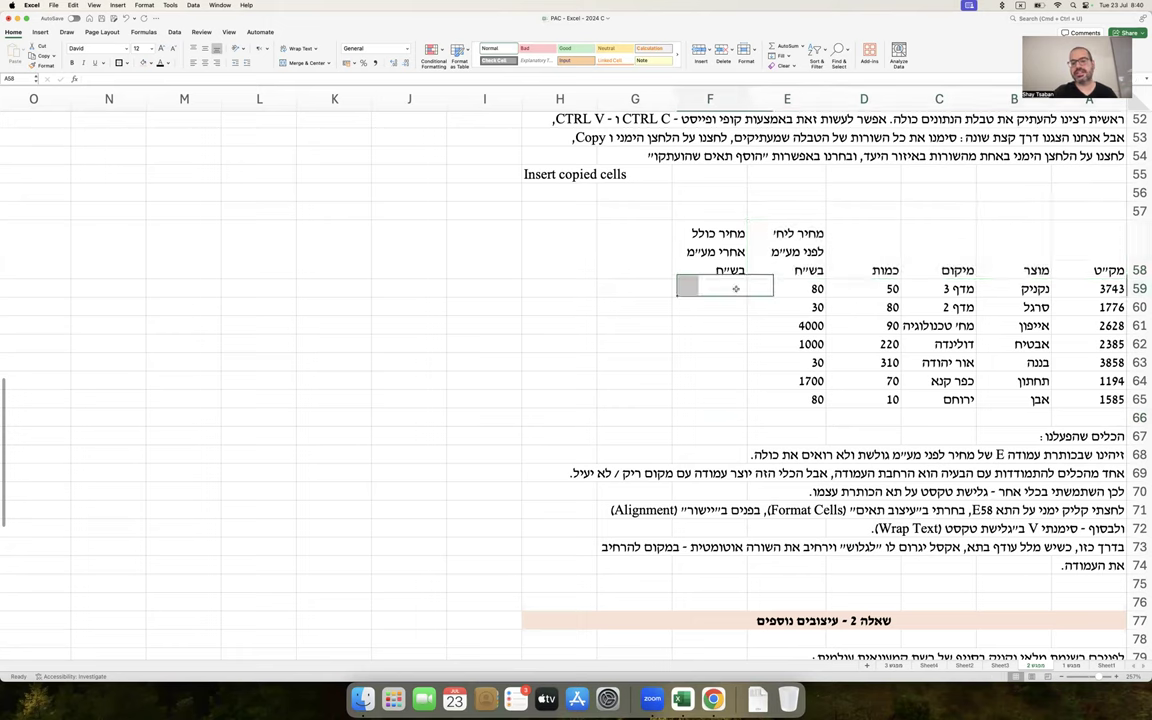
pyautogui.scroll(6, 736, 289)
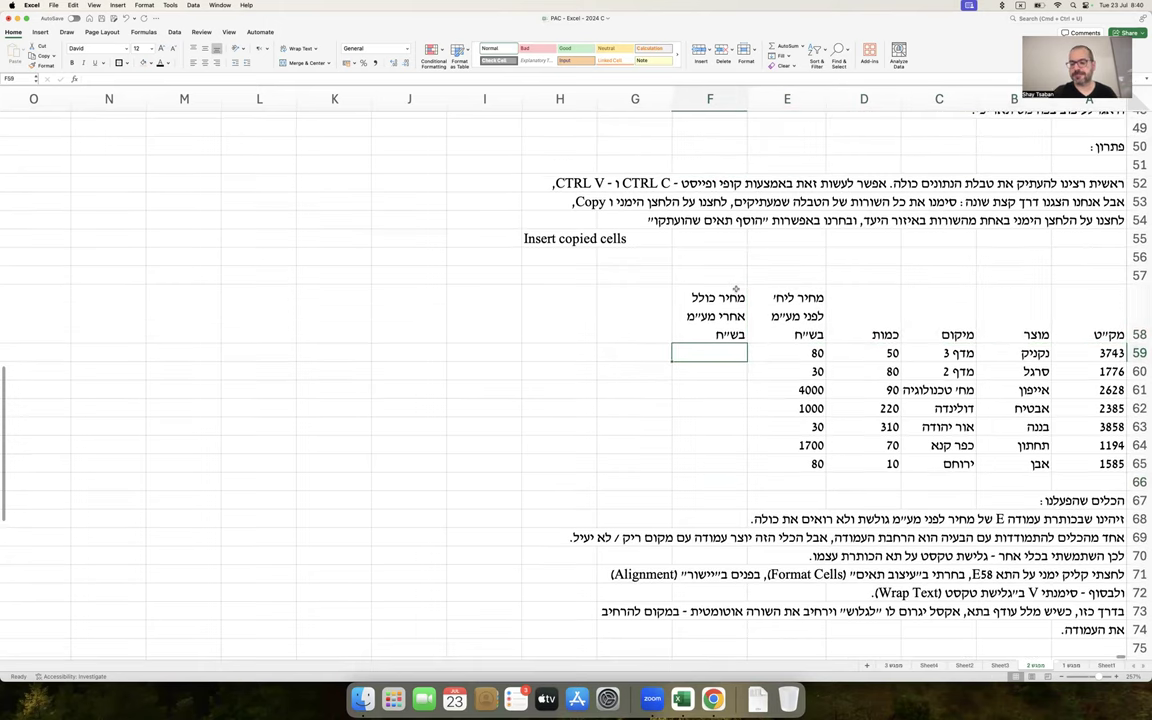
pyautogui.scroll(1, 736, 289)
pyautogui.scroll(-5, 736, 289)
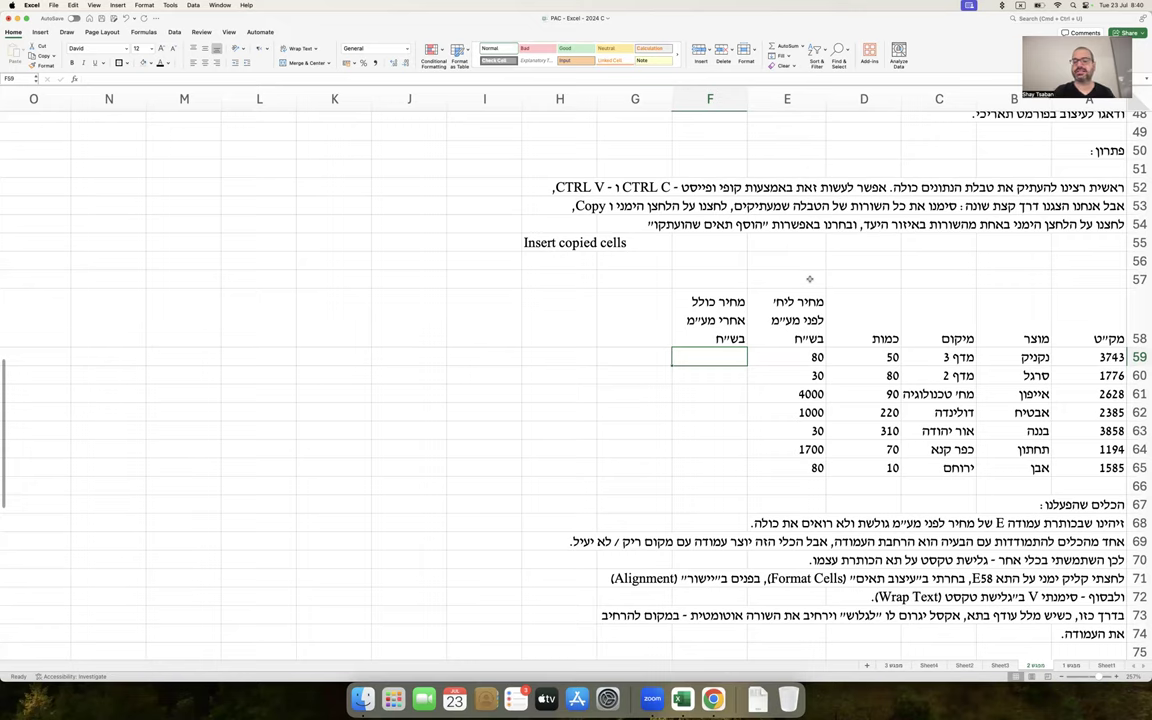
pyautogui.moveTo(1090, 330); pyautogui.dragTo(730, 320)
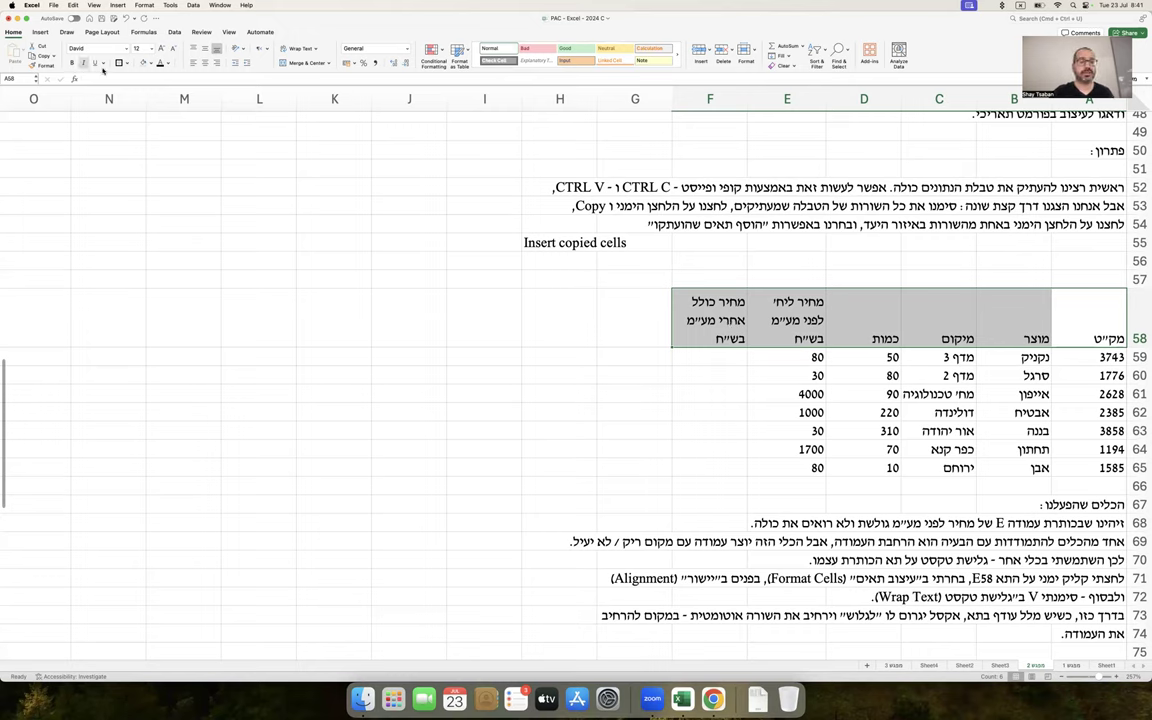
# Apply Bold to header row A58:F58, test Underline, and leave the titles plain bold
pyautogui.click(71, 62)
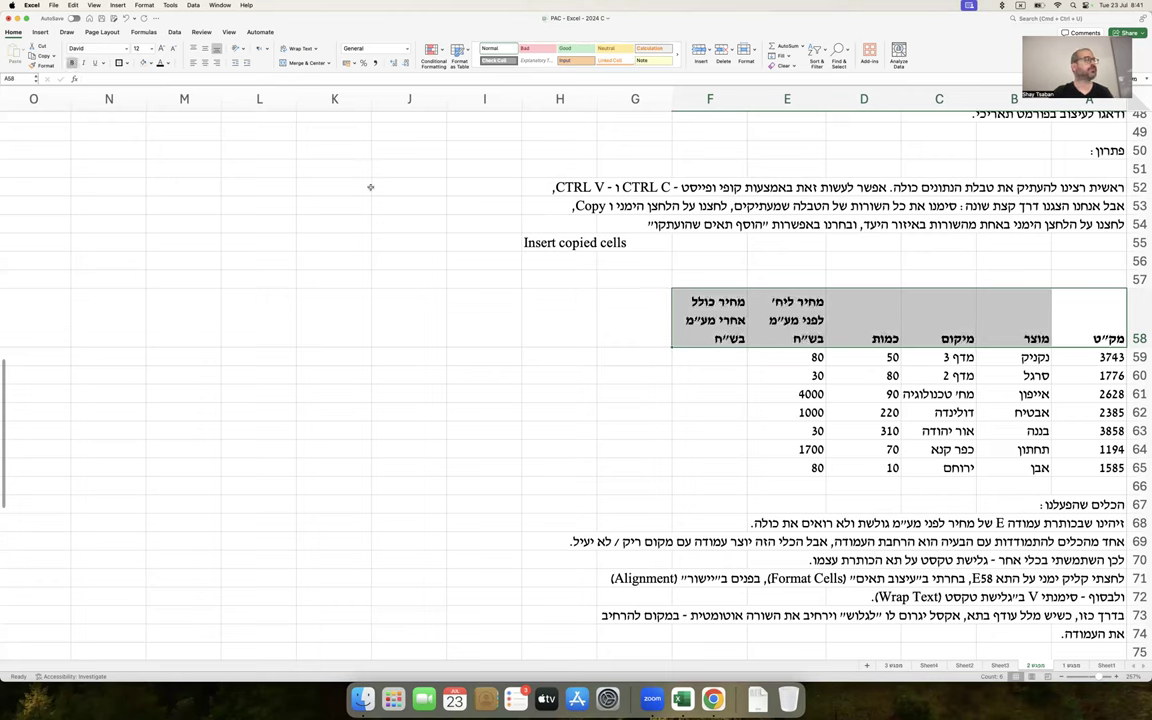
pyautogui.click(475, 340)
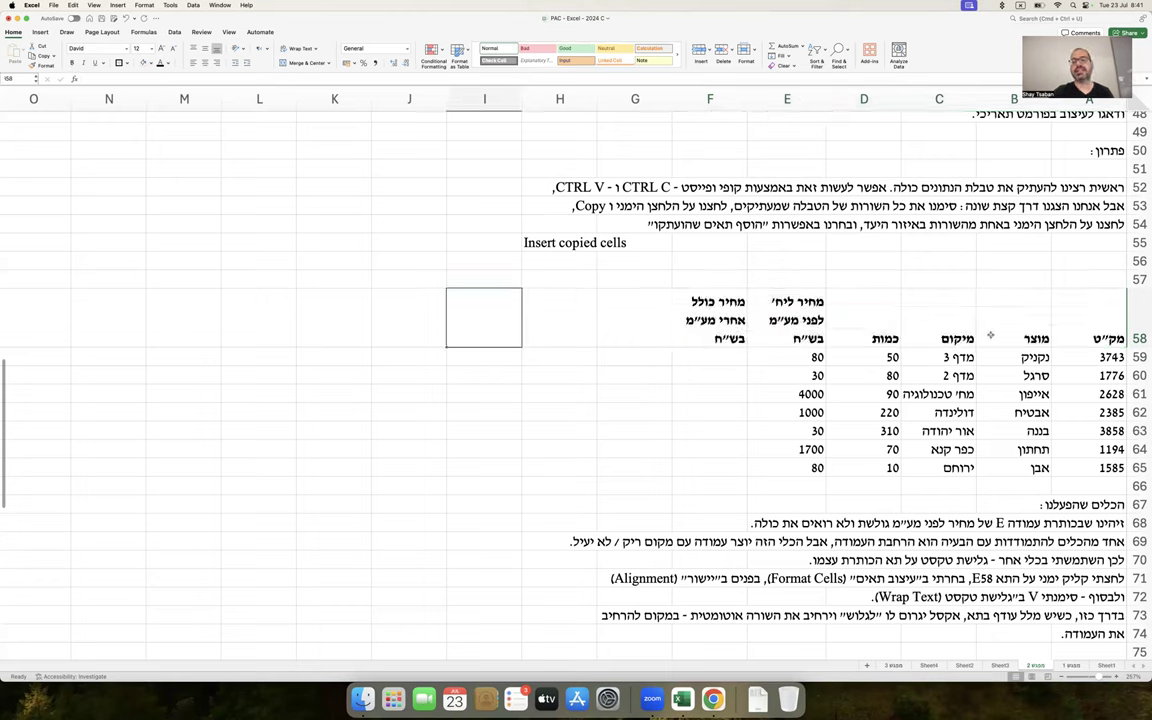
pyautogui.moveTo(1090, 330); pyautogui.dragTo(701, 327)
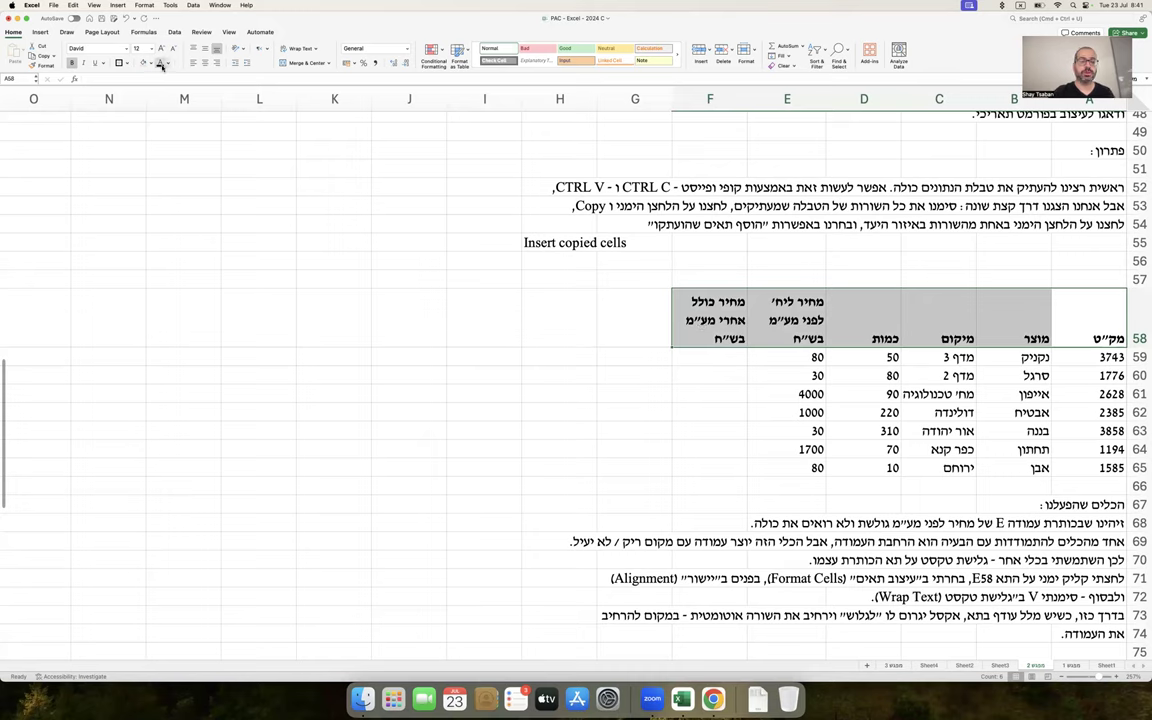
pyautogui.click(96, 62)
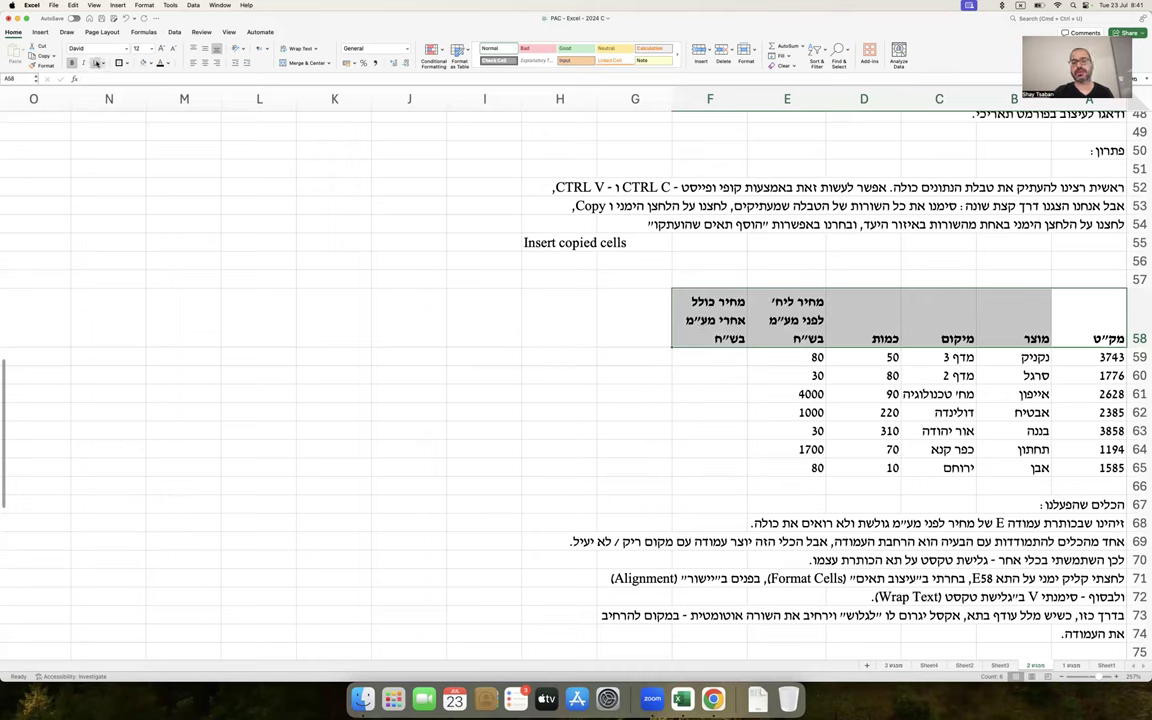
pyautogui.click(260, 280)
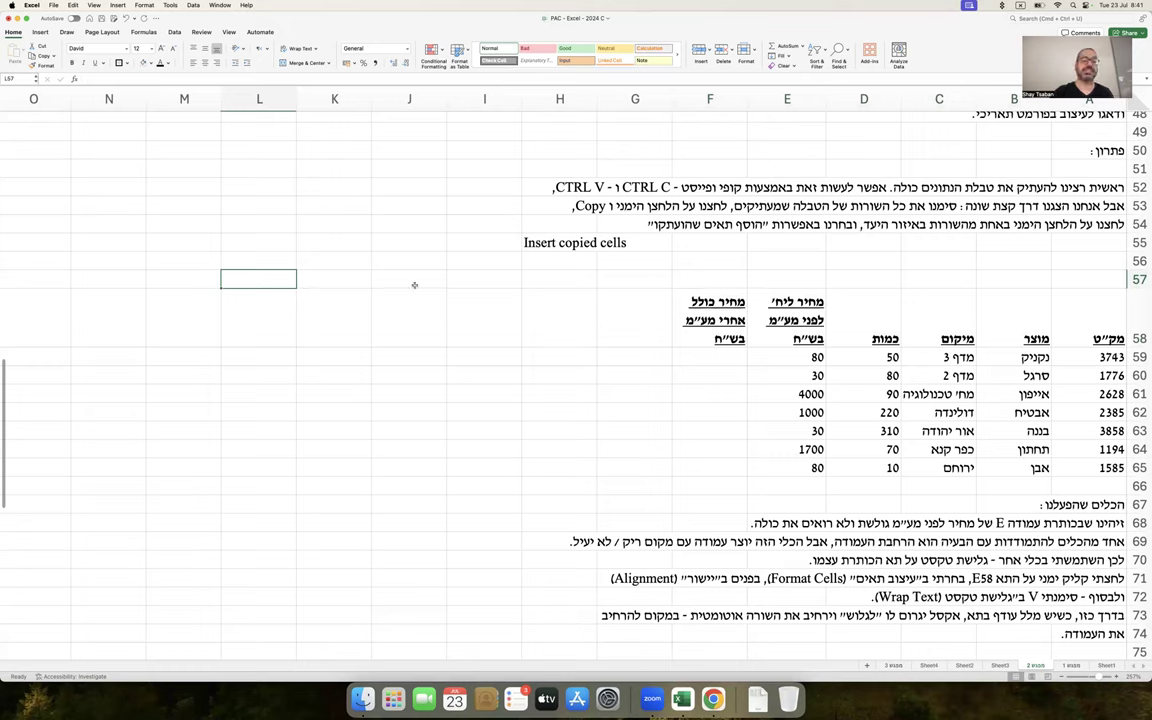
pyautogui.moveTo(1095, 305); pyautogui.dragTo(735, 320)
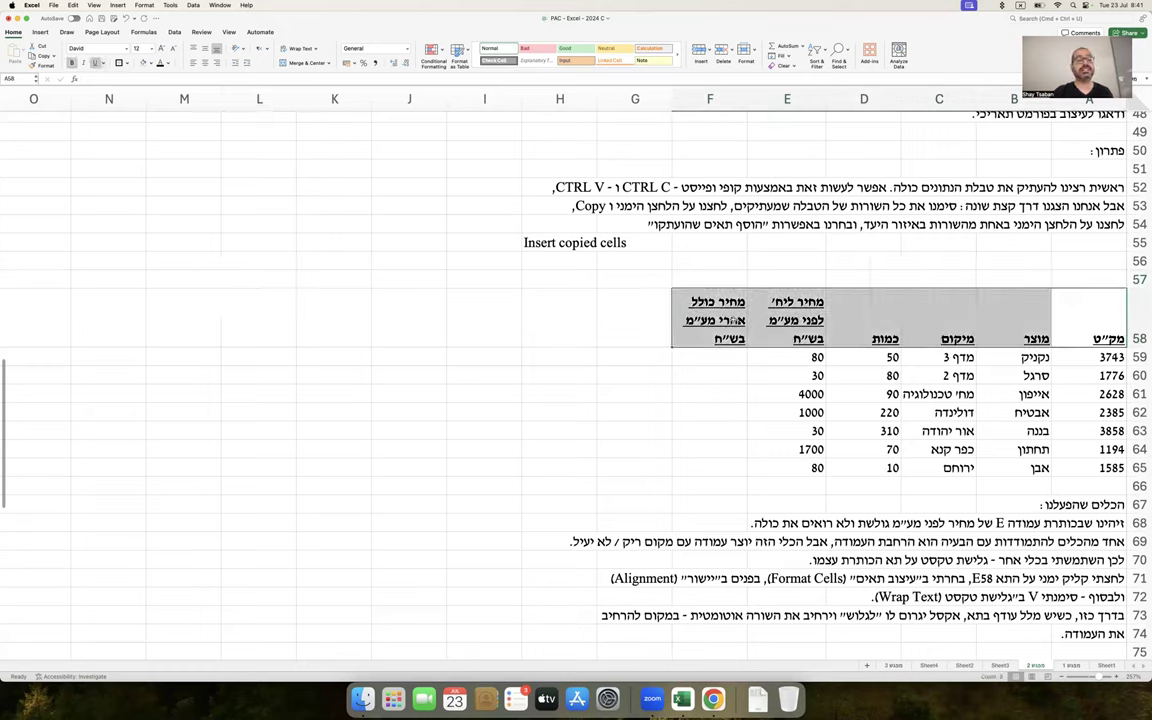
pyautogui.click(490, 360)
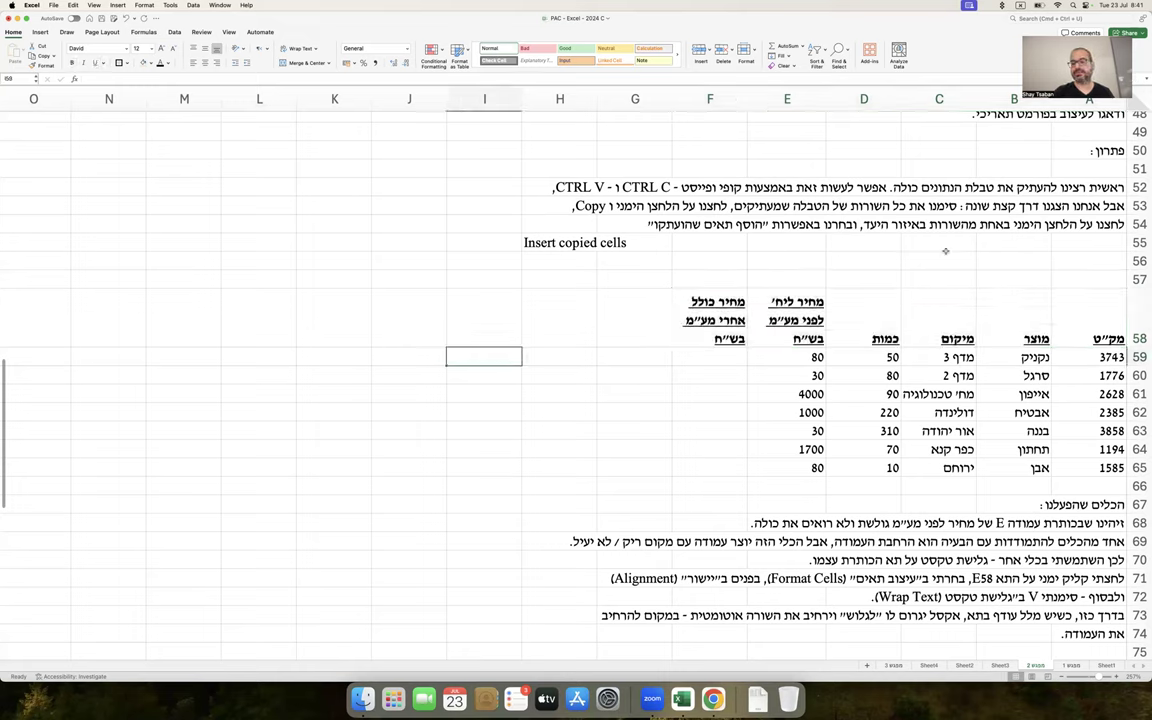
pyautogui.moveTo(1061, 310); pyautogui.dragTo(610, 315)
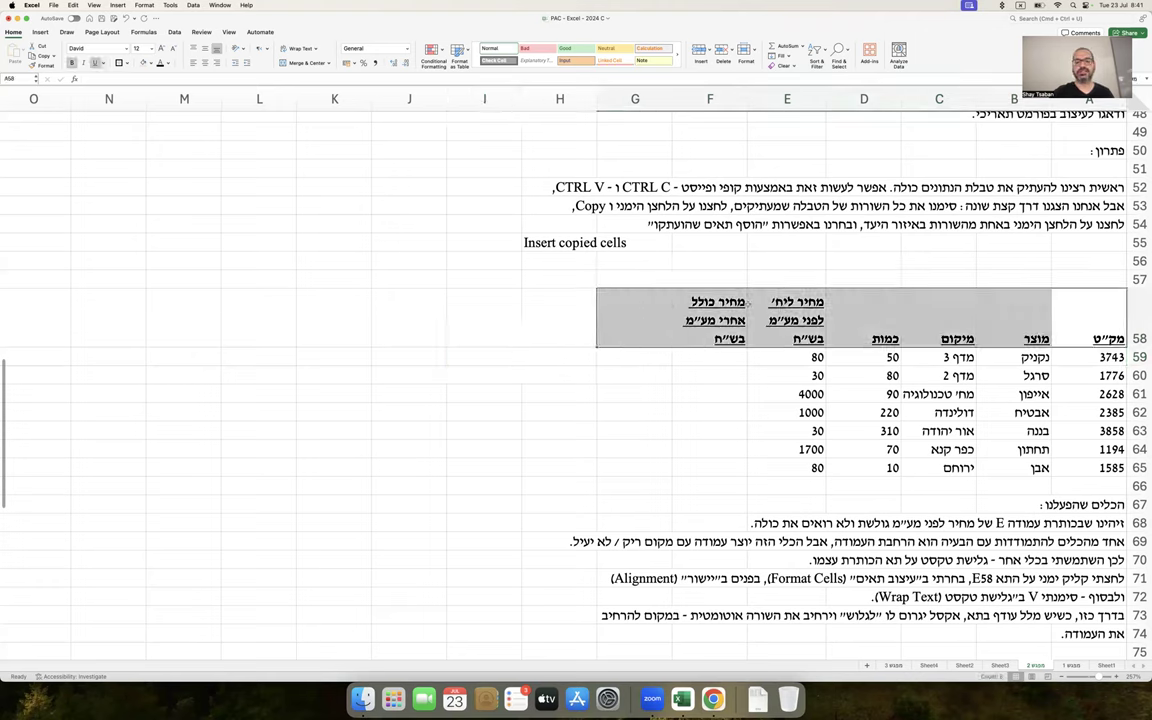
pyautogui.moveTo(1054, 318); pyautogui.dragTo(733, 296)
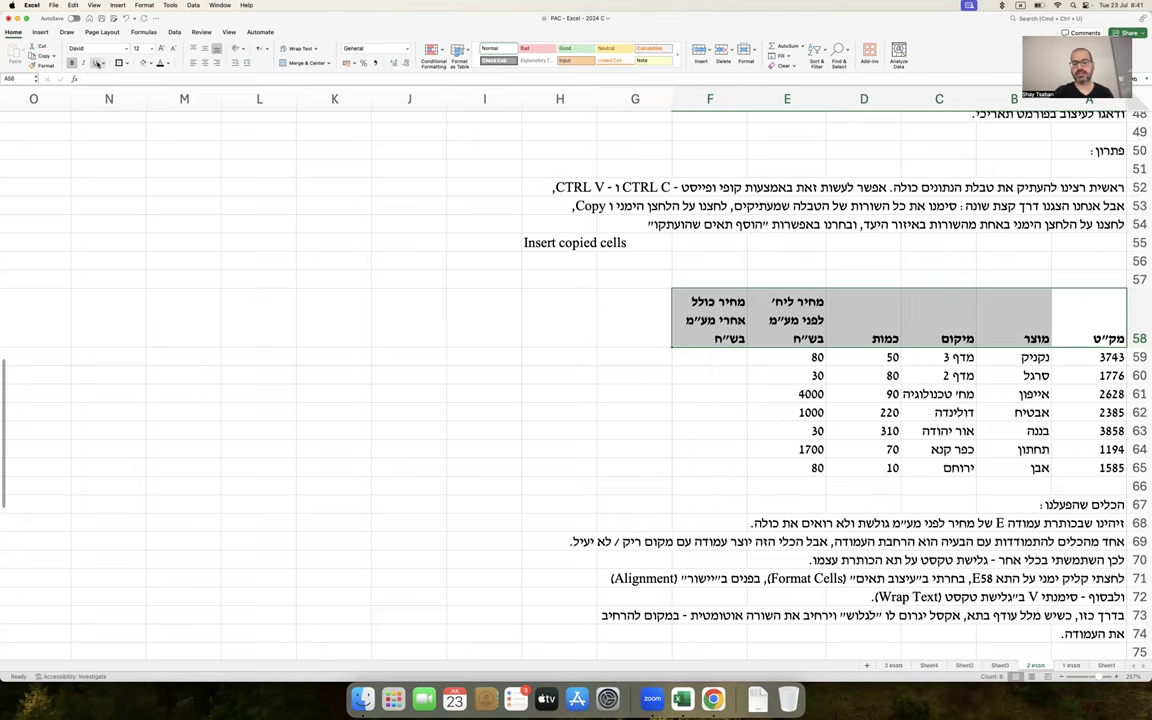
pyautogui.scroll(-1, 370, 119)
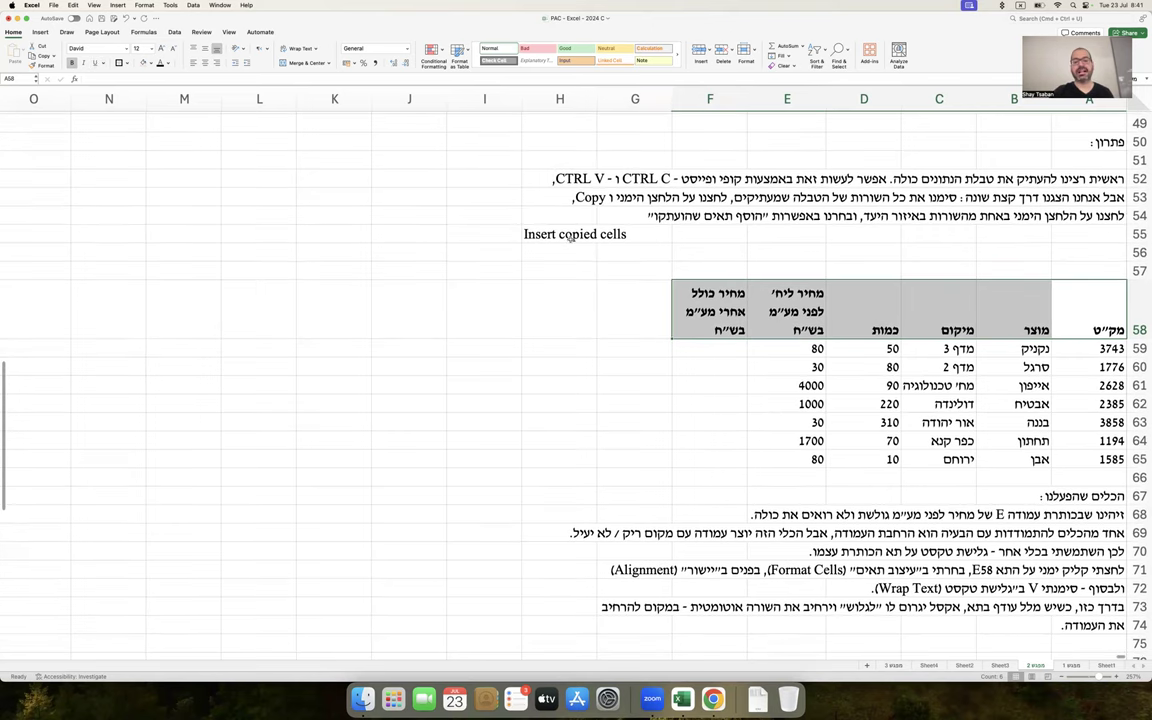
# Add a Thick Bottom Border under the header row A58:F58
pyautogui.scroll(5, 570, 238)
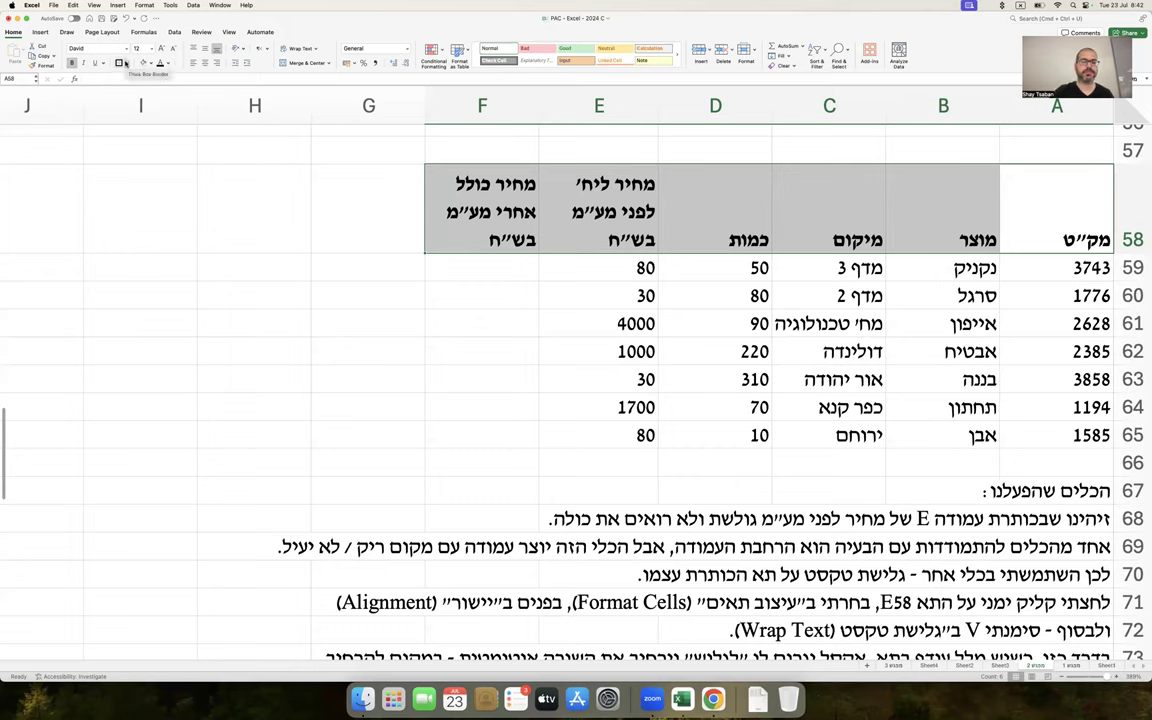
pyautogui.click(125, 63)
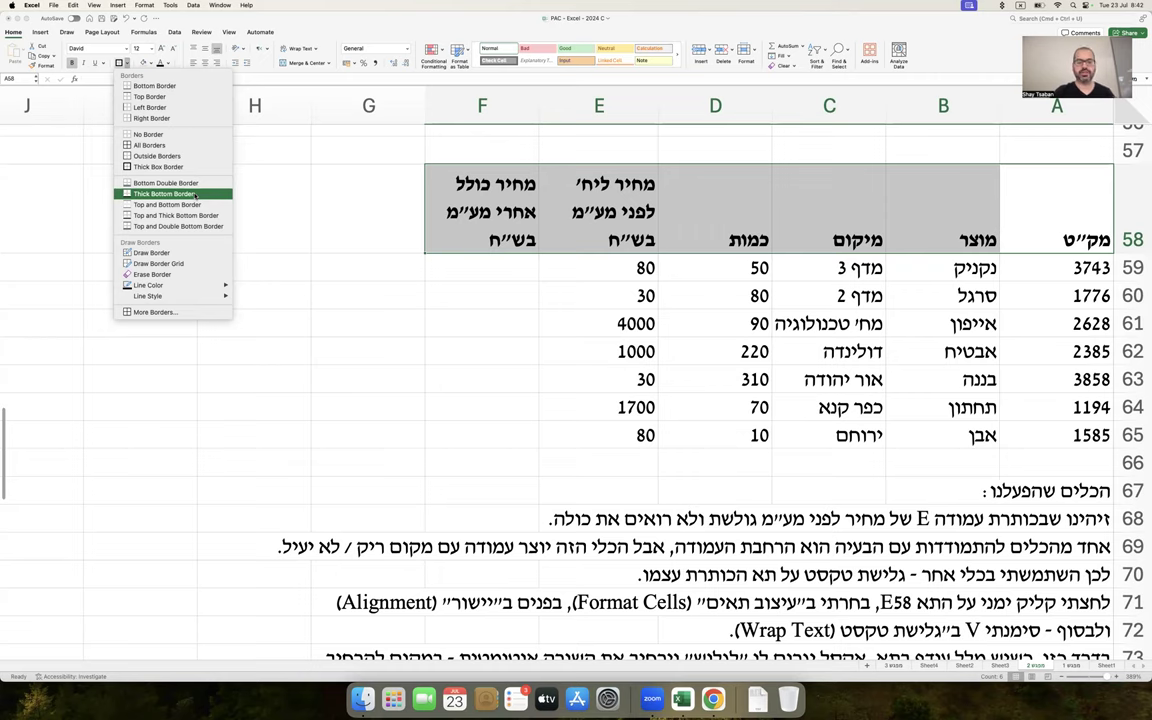
pyautogui.click(197, 194)
pyautogui.click(329, 300)
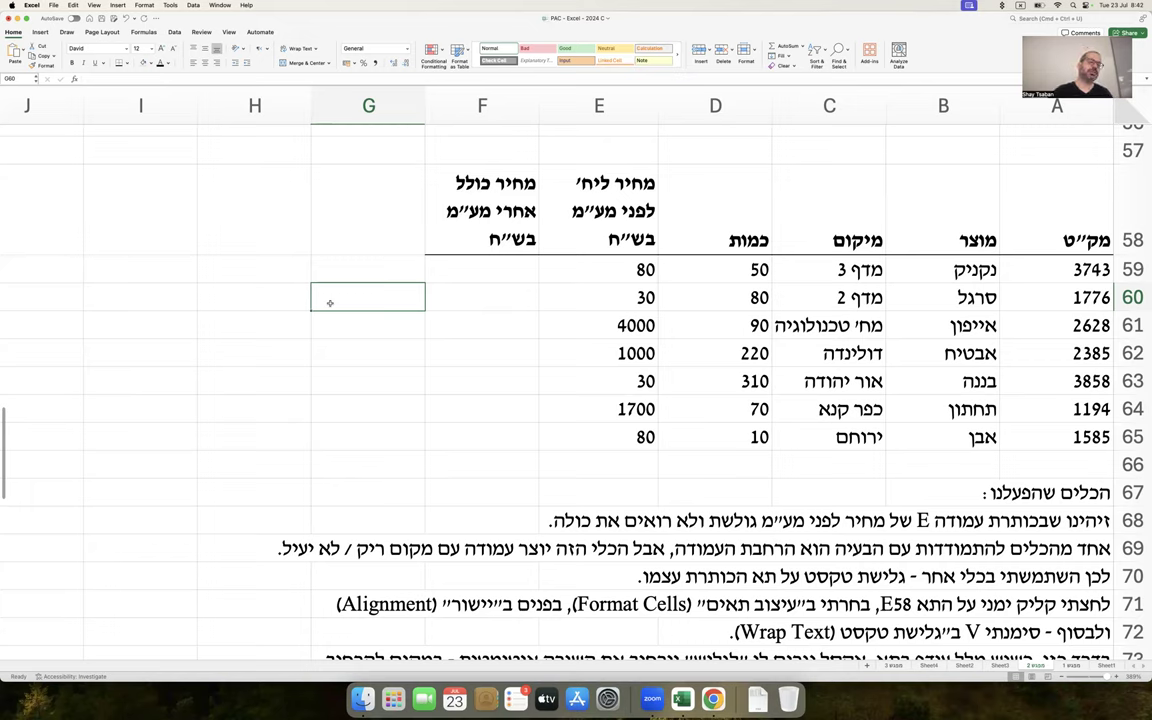
pyautogui.moveTo(1041, 223); pyautogui.dragTo(487, 206)
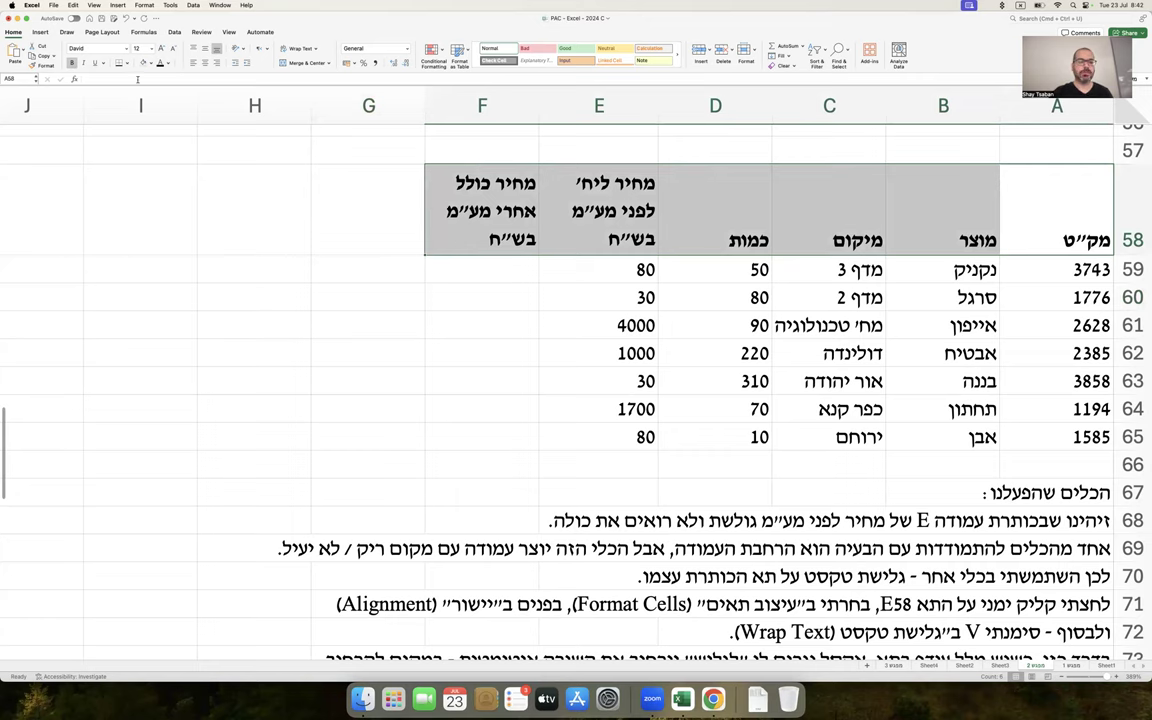
# Paste the Borders menu screenshot and insert blank rows 75–78 above the Question 2 heading
pyautogui.scroll(-4, 341, 337)
pyautogui.click(290, 298)
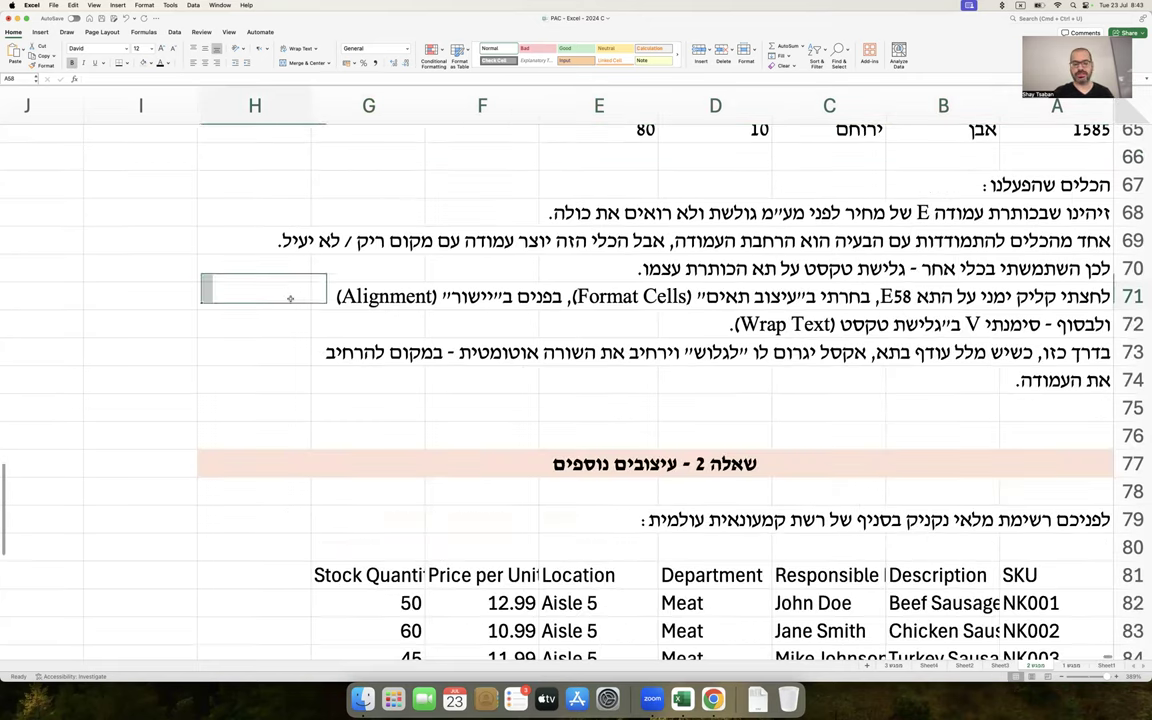
pyautogui.press('super+v')
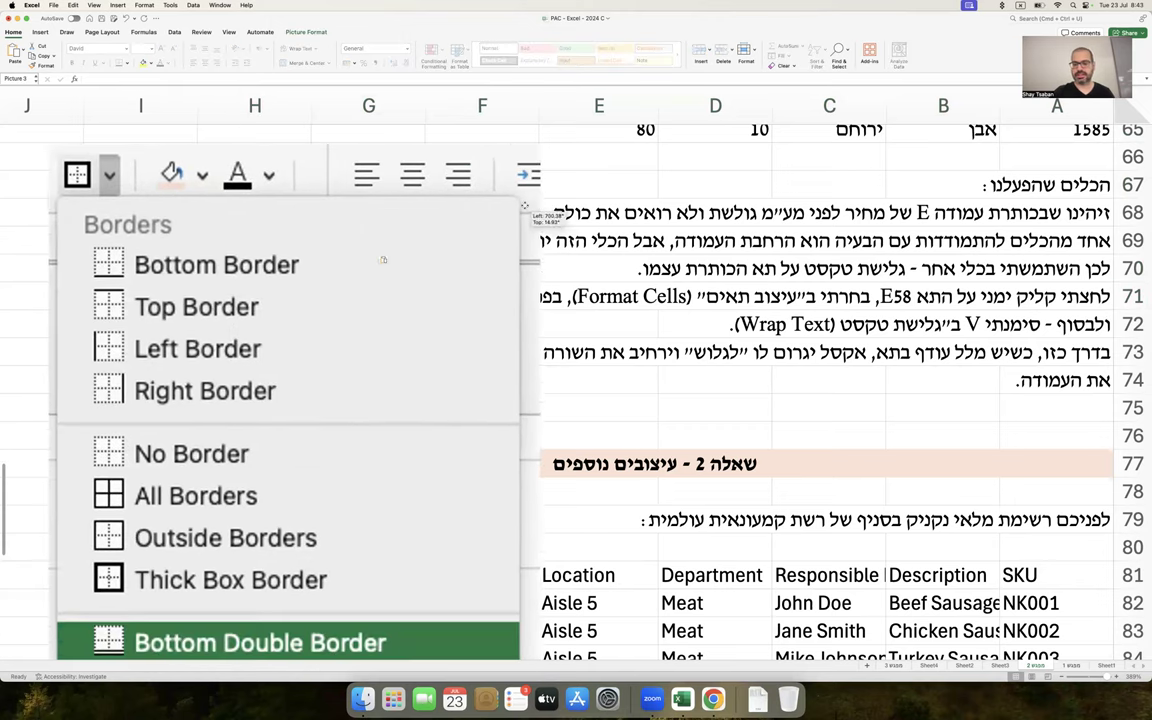
pyautogui.moveTo(1132, 408); pyautogui.dragTo(1132, 491)
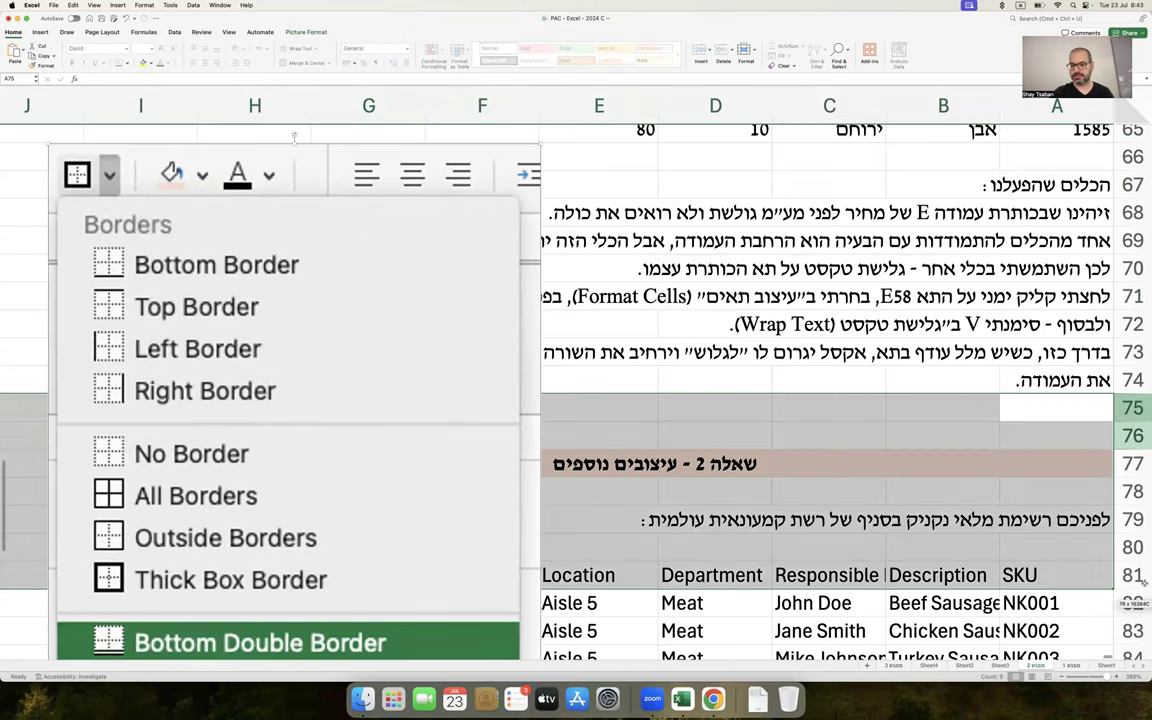
pyautogui.rightClick(1132, 491)
pyautogui.click(1068, 573)
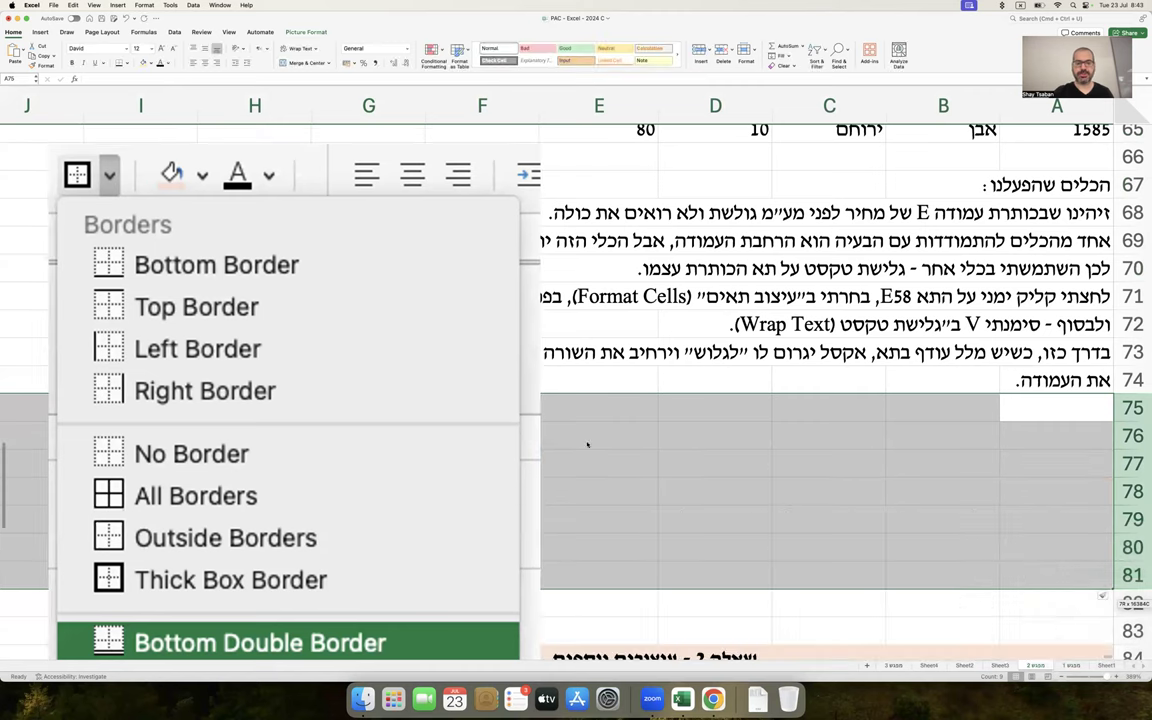
# Shrink the border options picture and position it just below row 74
pyautogui.click(415, 299)
pyautogui.moveTo(540, 138); pyautogui.dragTo(577, 374)
pyautogui.moveTo(530, 430); pyautogui.dragTo(530, 288)
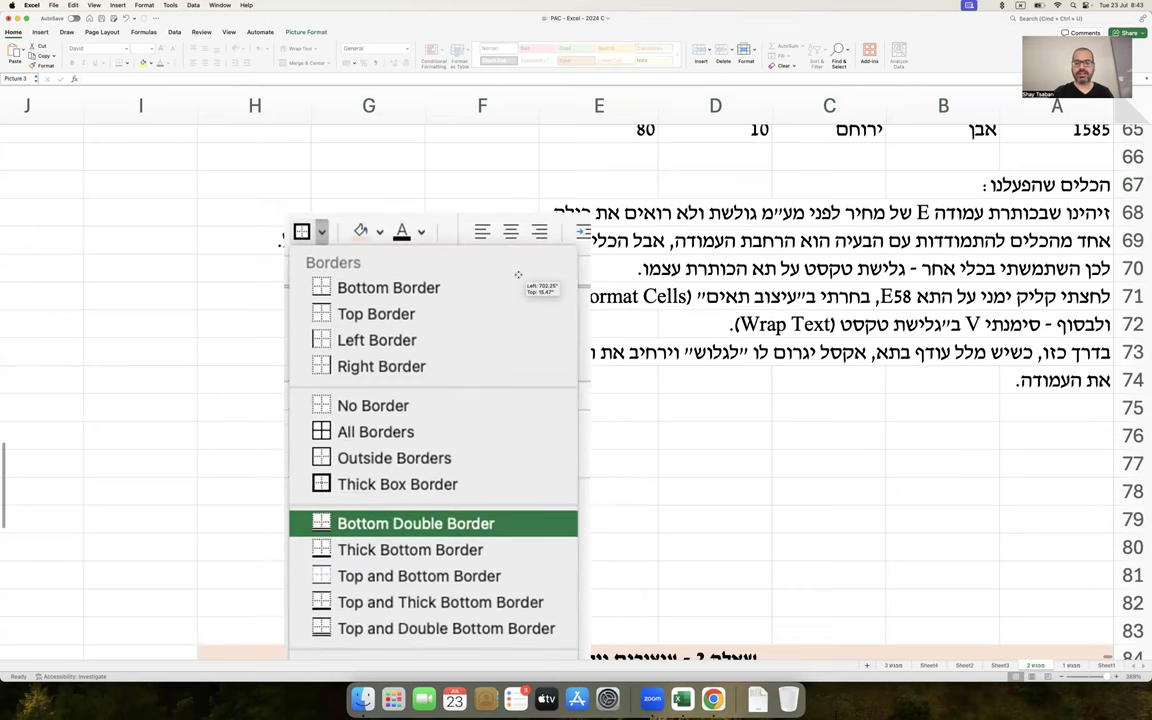
pyautogui.moveTo(591, 213); pyautogui.dragTo(514, 386)
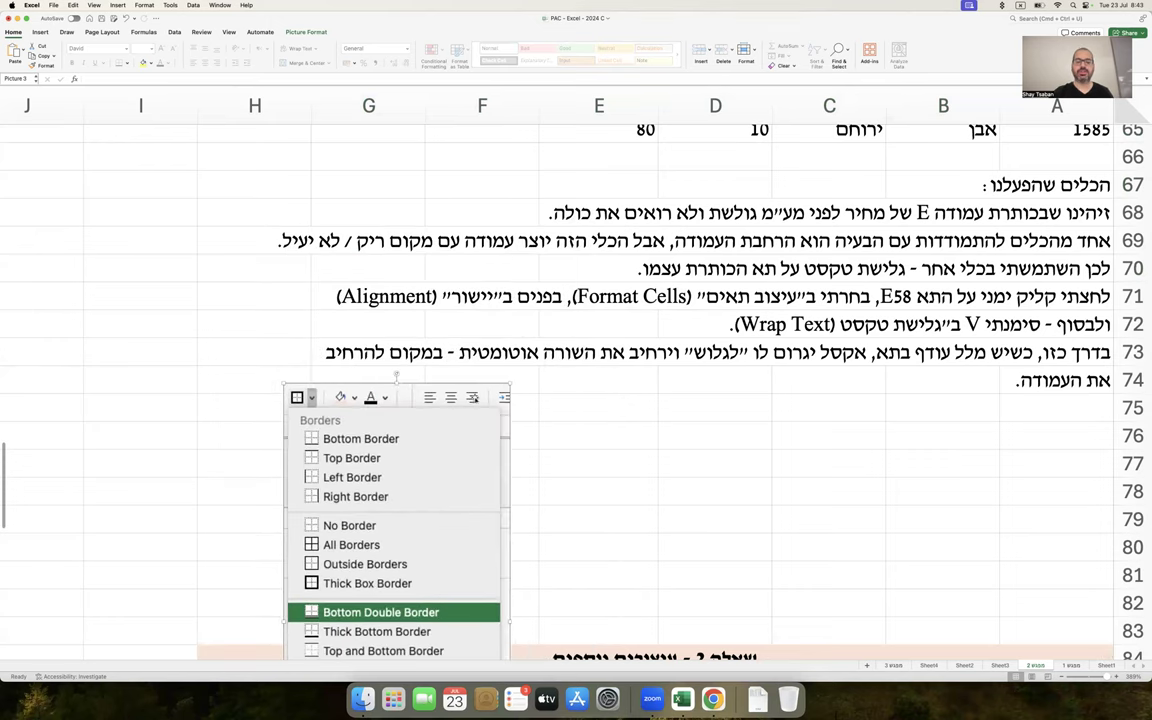
pyautogui.moveTo(468, 440); pyautogui.dragTo(473, 203)
pyautogui.moveTo(469, 133); pyautogui.dragTo(389, 391)
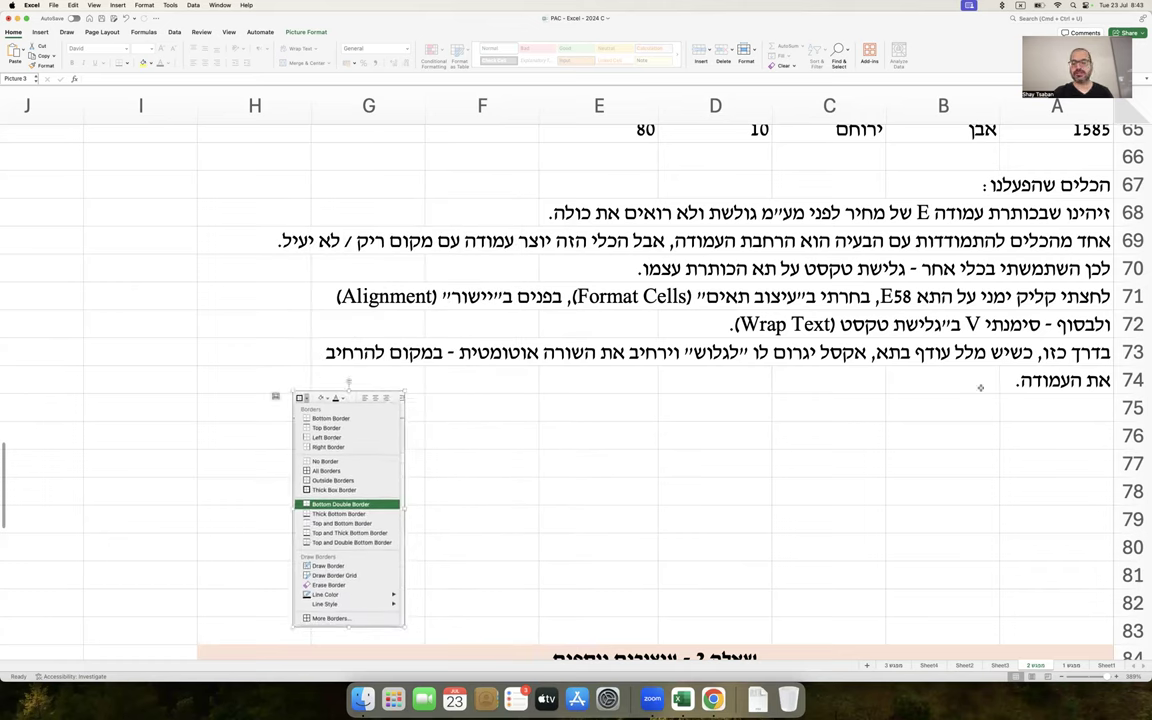
pyautogui.click(1037, 424)
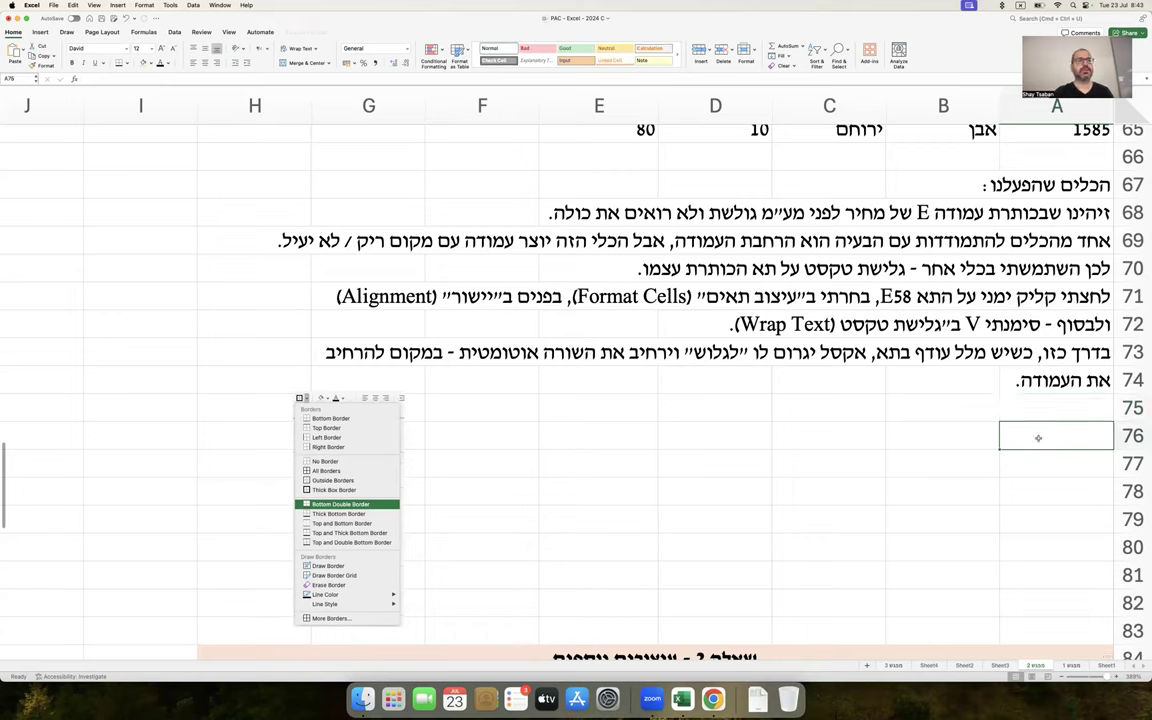
# Write the row 76–77 notes on bolding the header with CTRL + B or the ribbon's B button
pyautogui.write('לאחר מ')
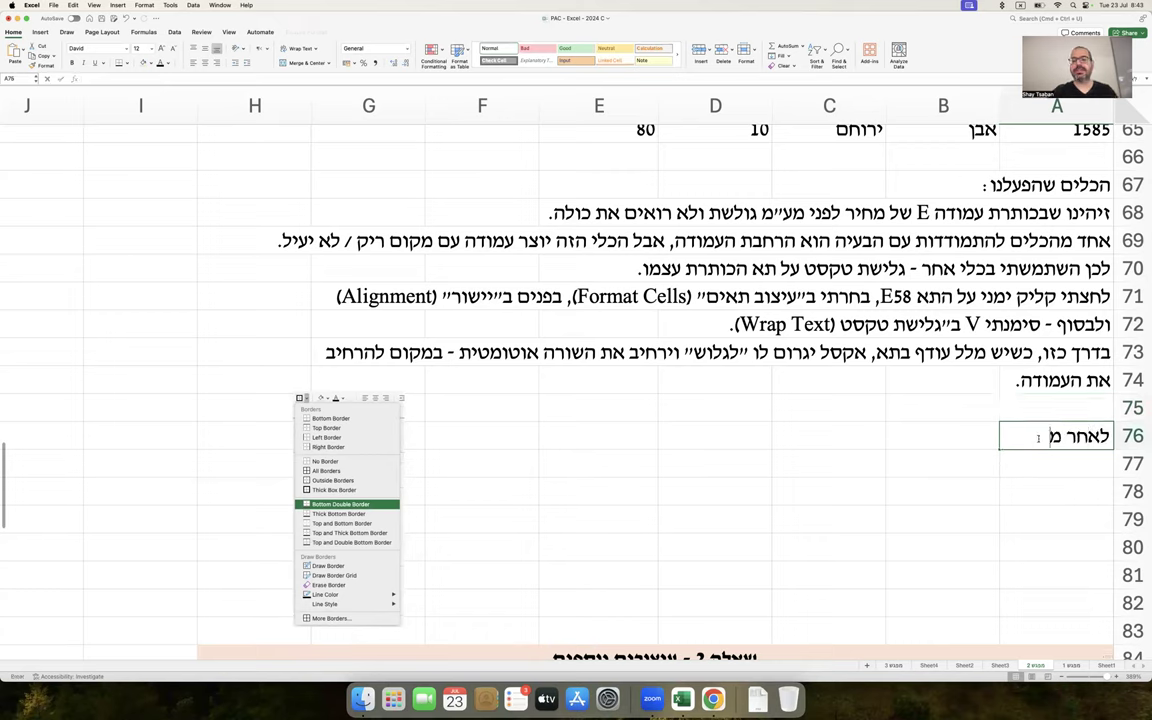
pyautogui.write('כן, הדגשנו את הכו')
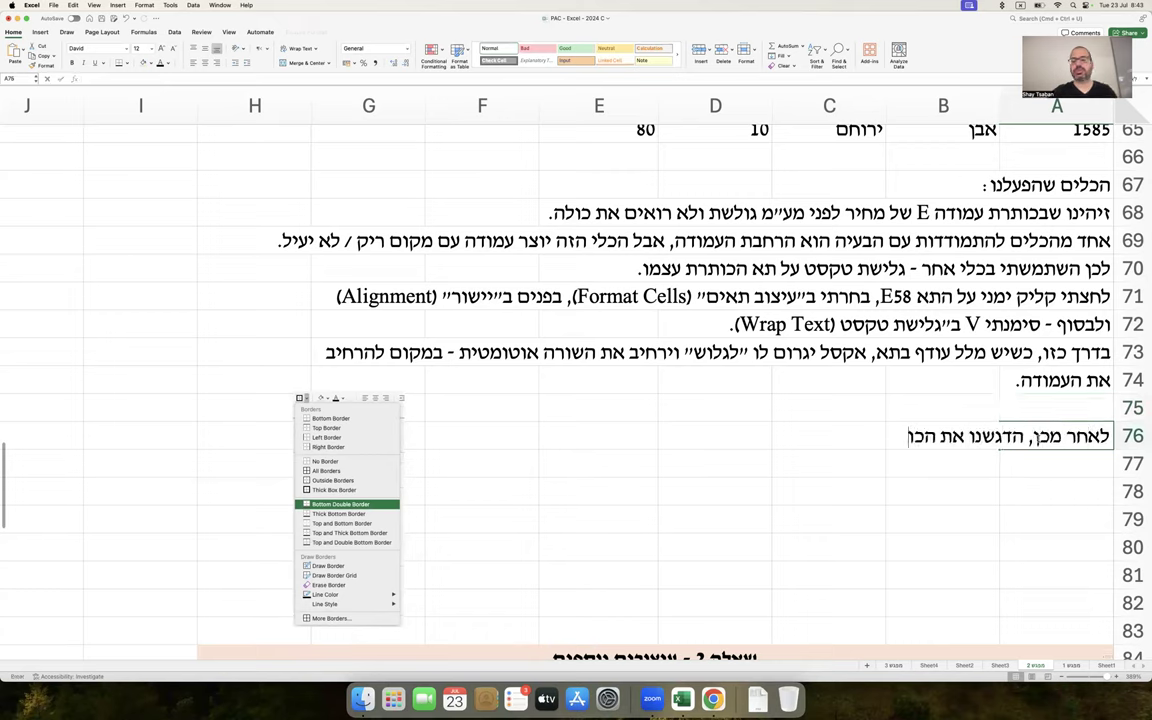
pyautogui.write('תרת כדי להפרידה מיתר')
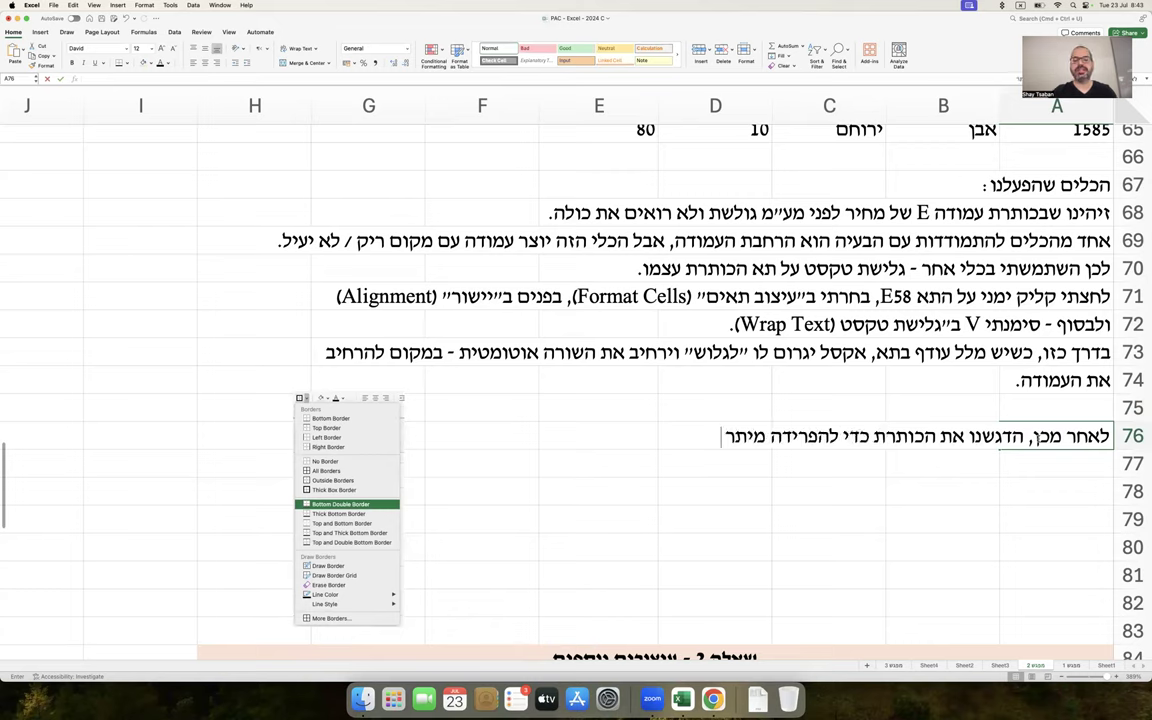
pyautogui.write(' הנתונים. עשינו זאת ע')
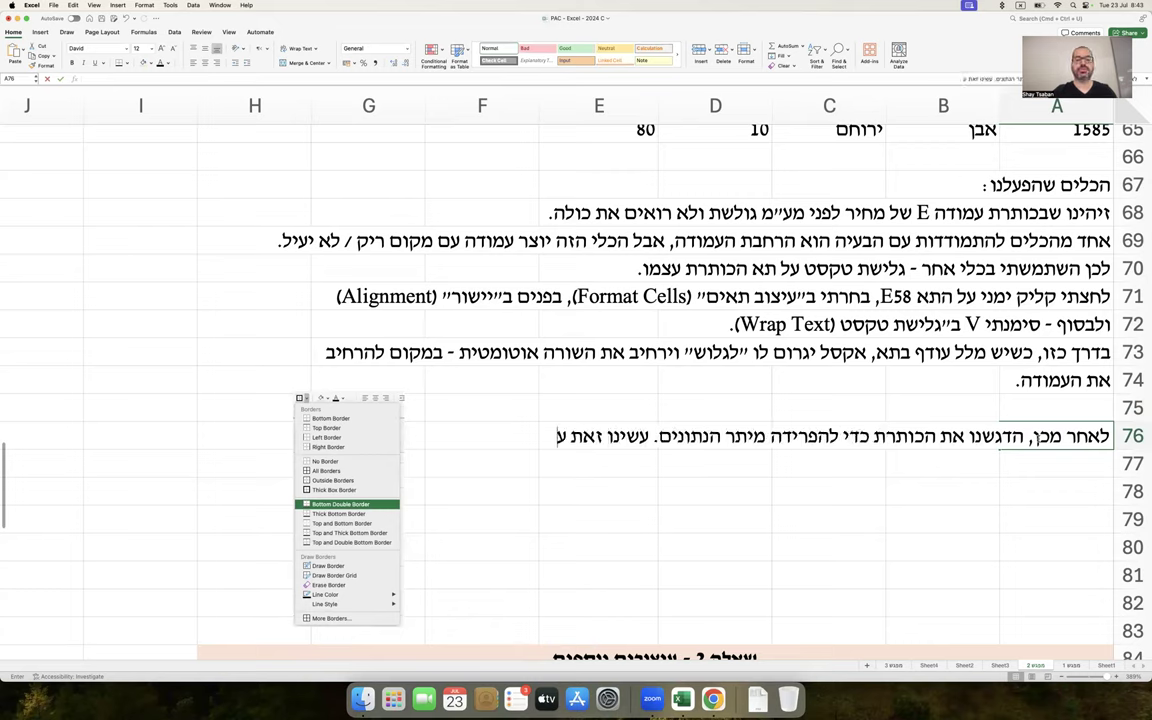
pyautogui.write('ל ידי סימון תאי הכותרת')
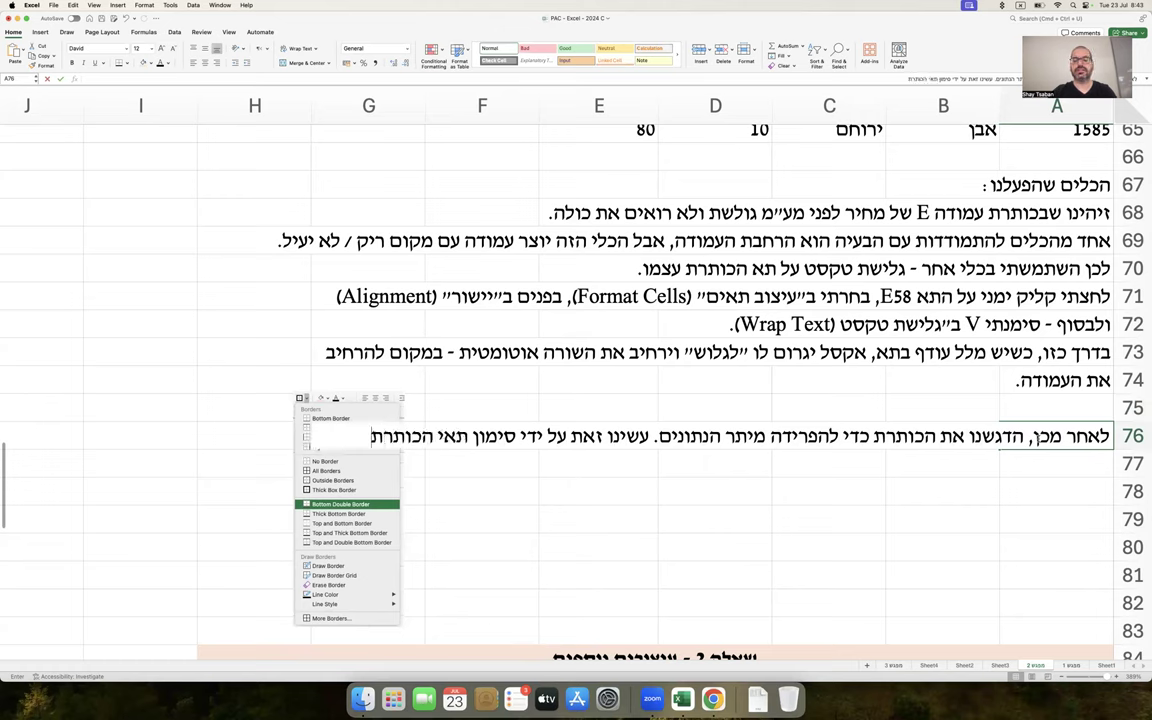
pyautogui.press('Return')
pyautogui.write('ולחיצה')
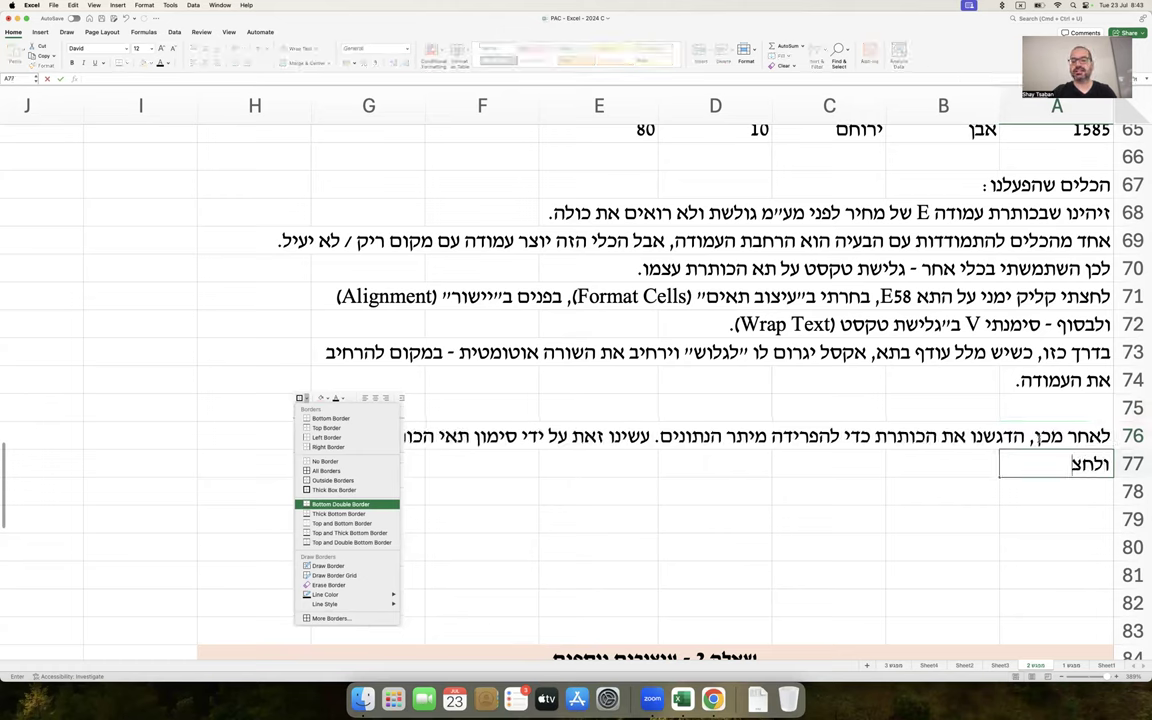
pyautogui.write(' על CTRL')
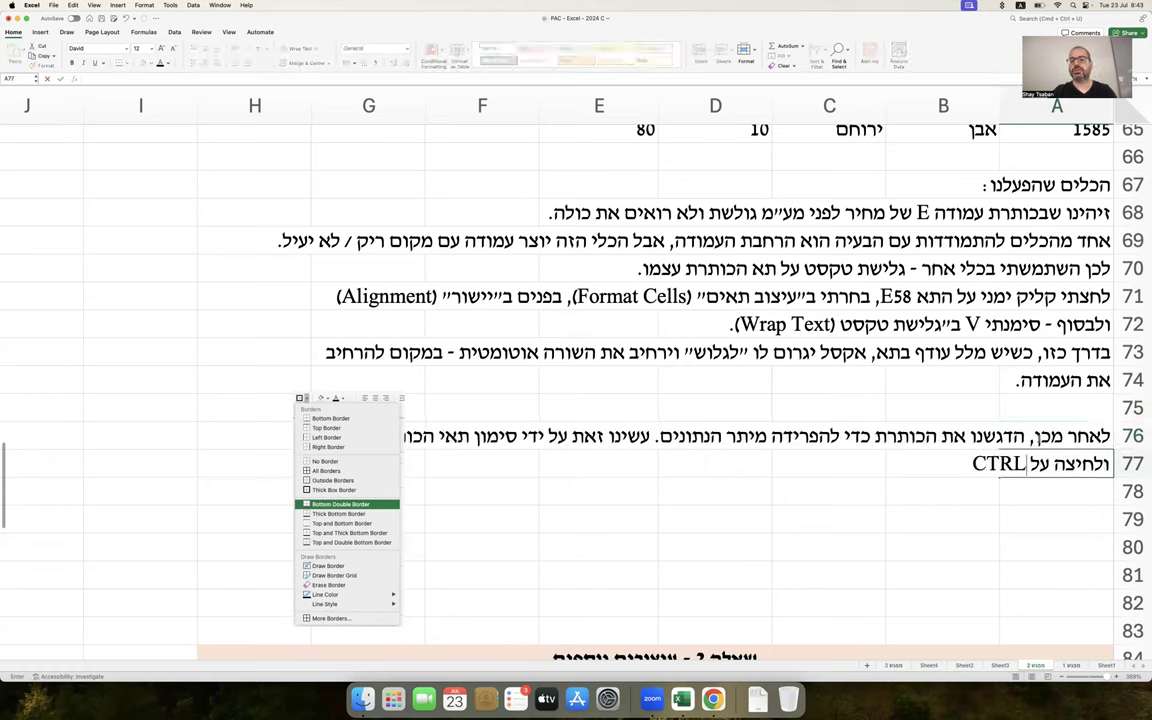
pyautogui.write(' + B או קליק על B בסרגל העליון הריבון.')
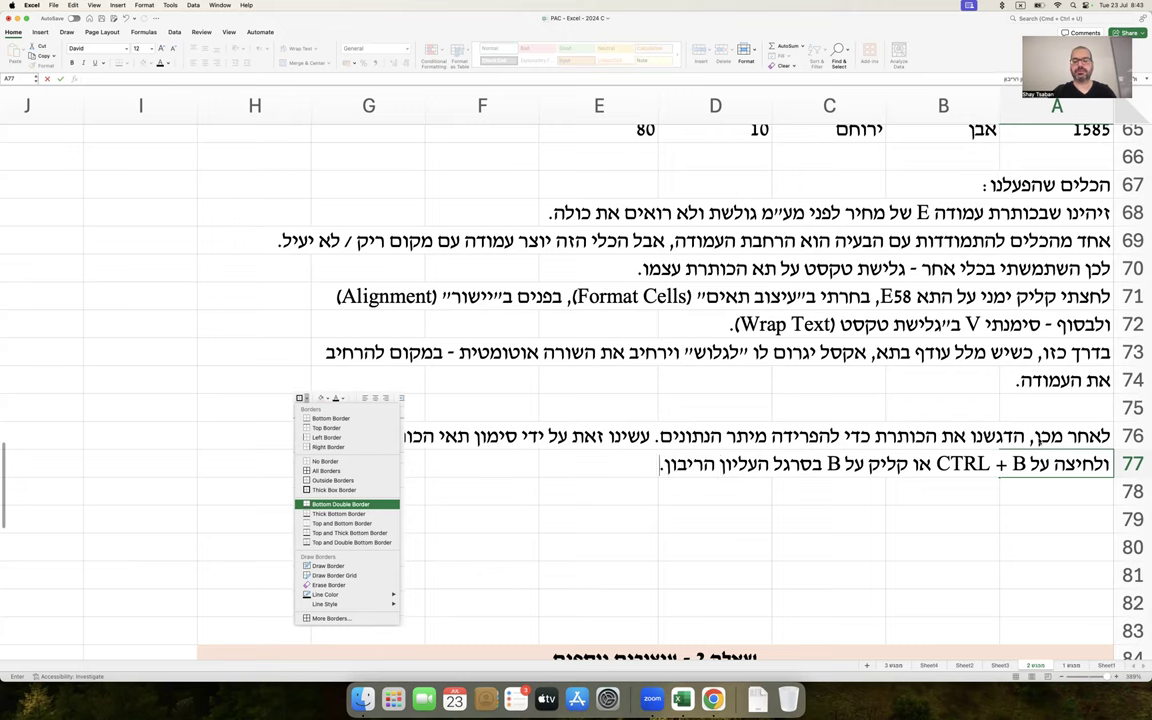
pyautogui.press('Return')
# Capture the Bold/Italic/Underline ribbon buttons and paste that image next to E77
pyautogui.click(105, 301)
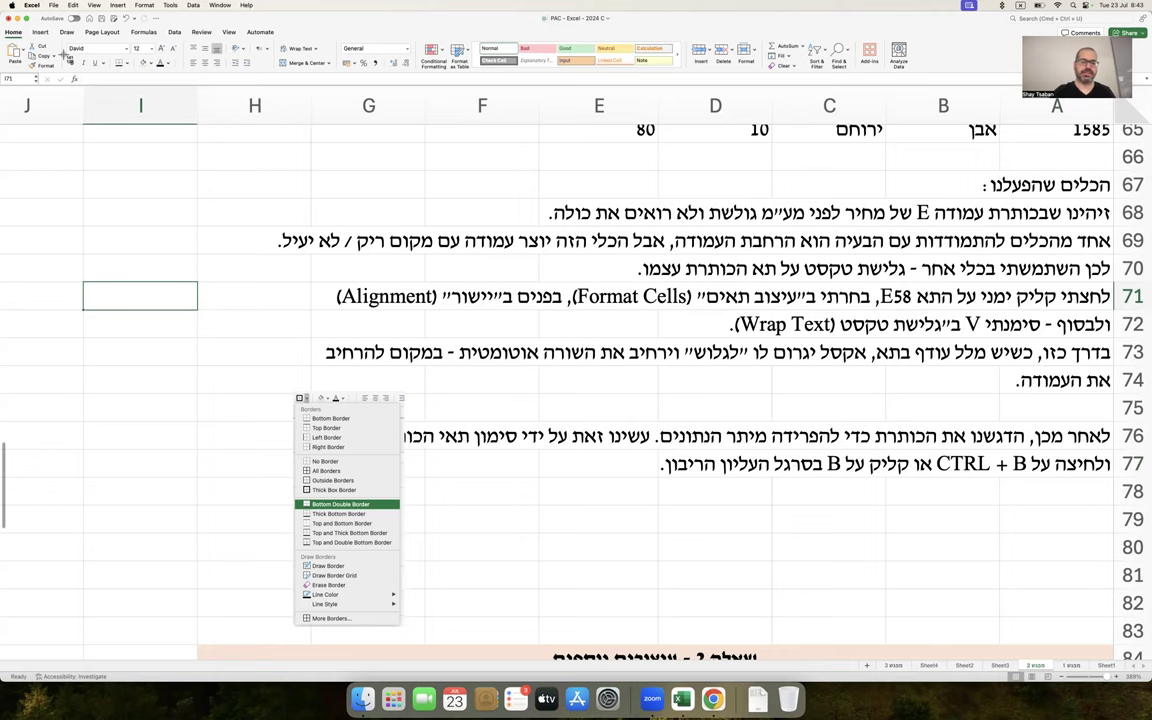
pyautogui.moveTo(117, 76); pyautogui.dragTo(117, 76)
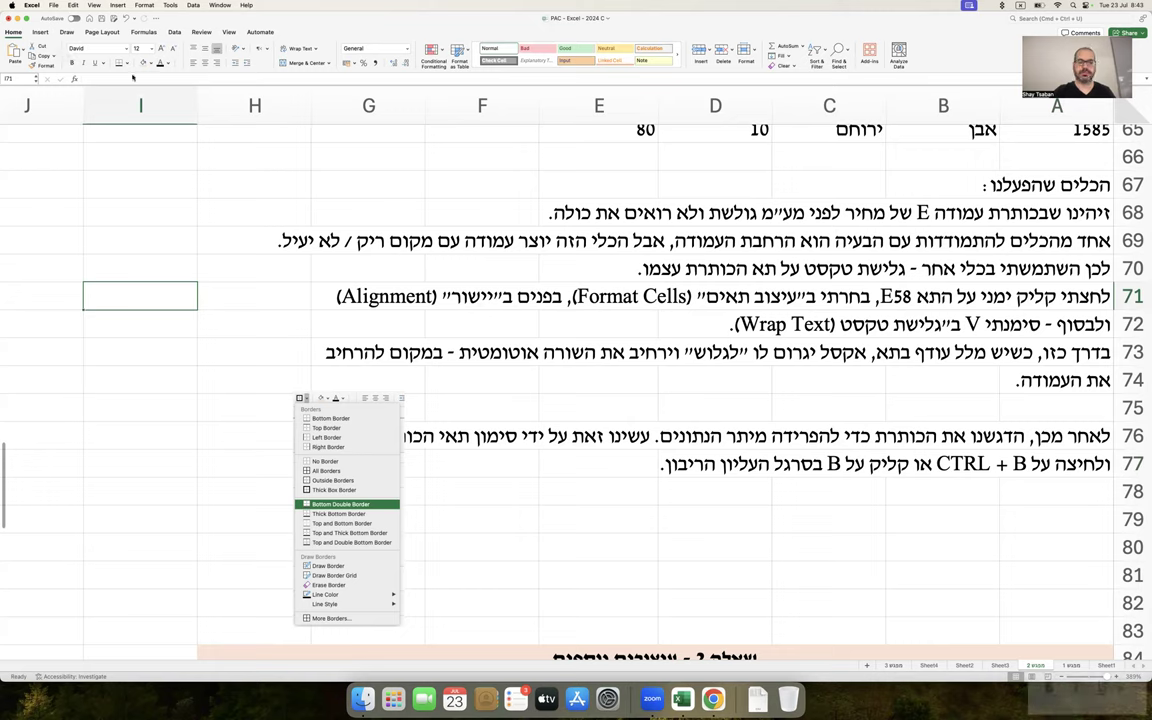
pyautogui.rightClick(1064, 690)
pyautogui.click(1096, 577)
pyautogui.click(622, 470)
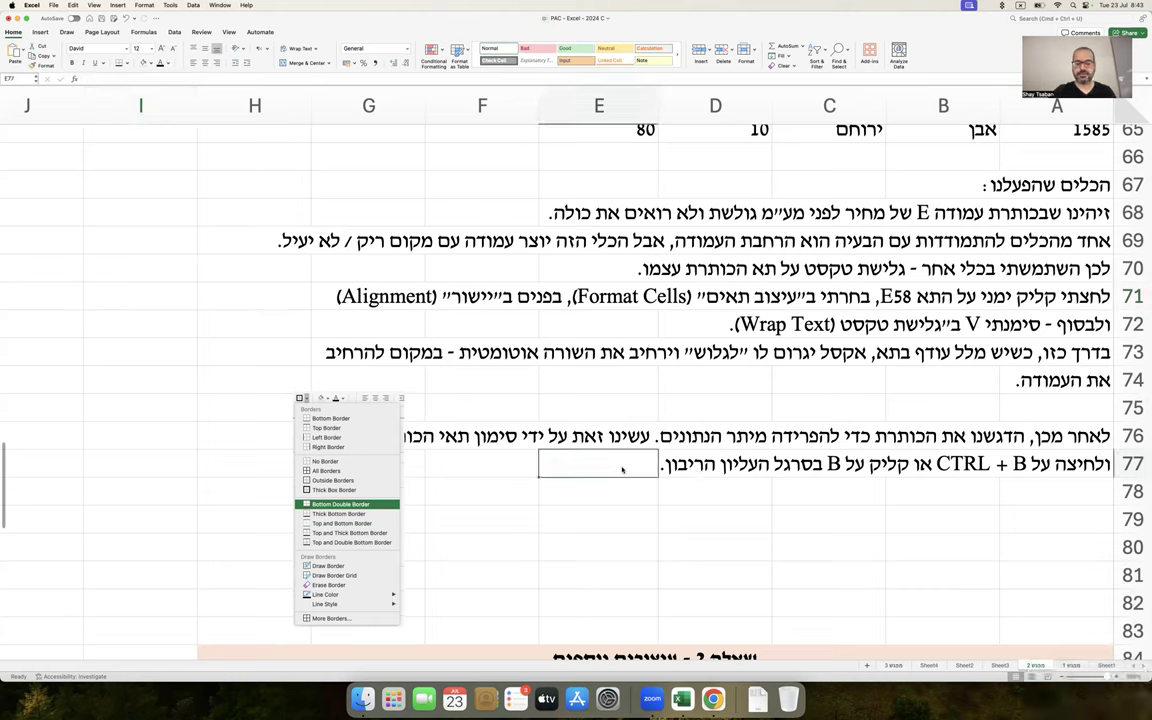
pyautogui.press('super+v')
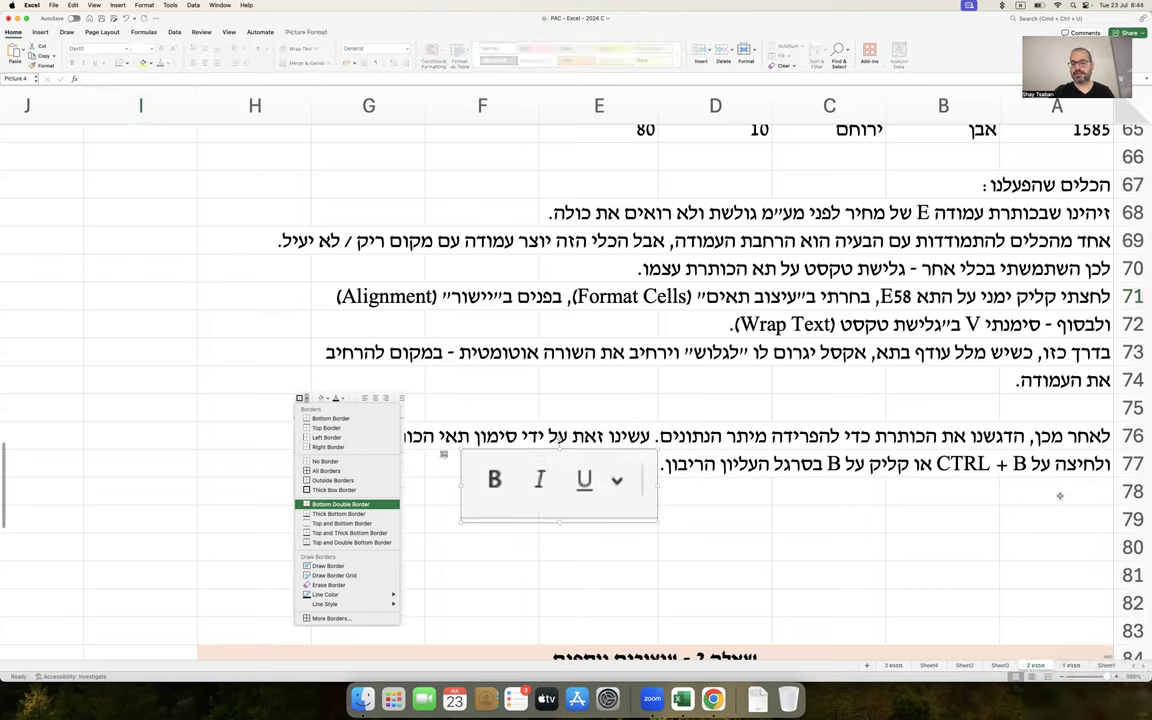
# Write the A79 note about adding a separator line beneath the header row
pyautogui.click(1060, 496)
pyautogui.click(1057, 521)
pyautogui.write('בנוסף,הגדרתי קו מפריד בין שורת הכותרת לבין הנתונים עצמם, על ידי סימון שורת ה')
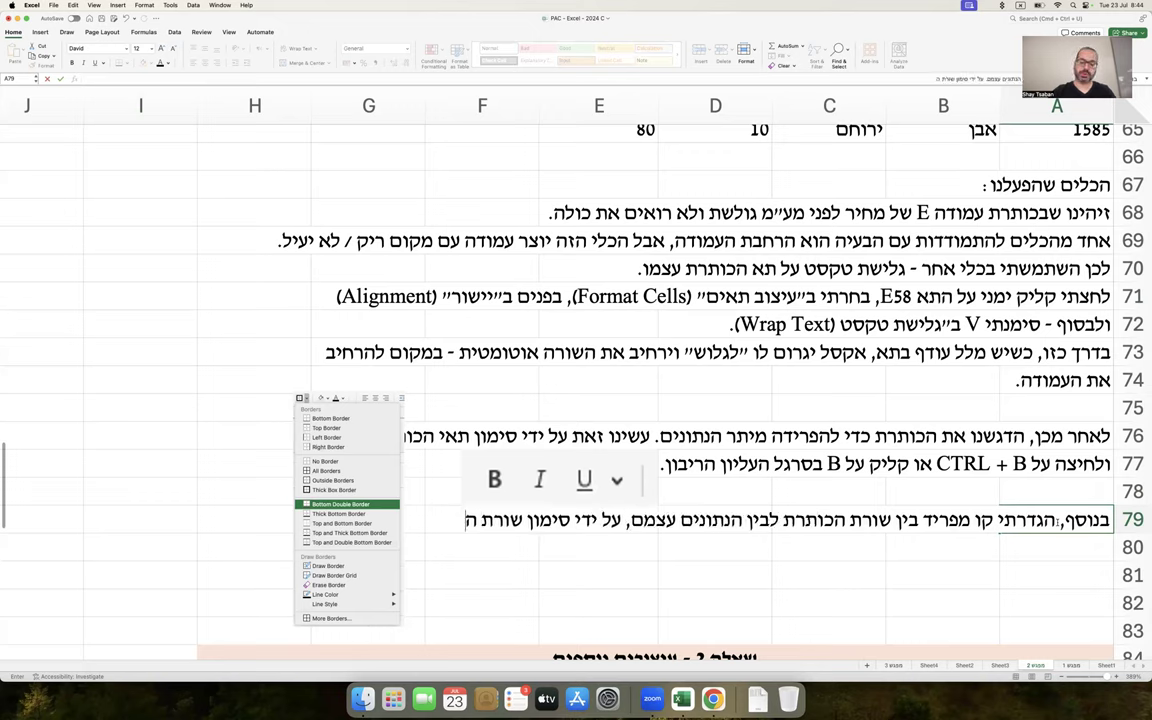
pyautogui.write('כותרת, ולחיצה על')
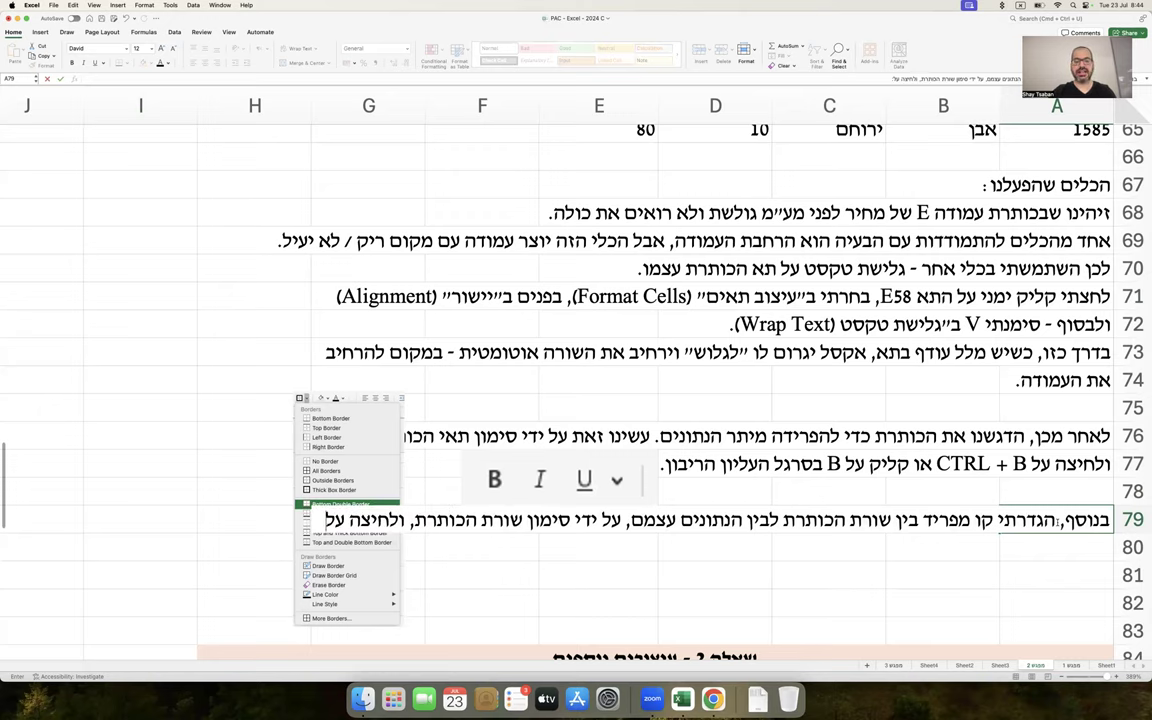
pyautogui.press('Return')
# Shrink the Bold/Italic/Underline image slightly and insert blank rows 80–85
pyautogui.scroll(-3, 600, 400)
pyautogui.click(637, 412)
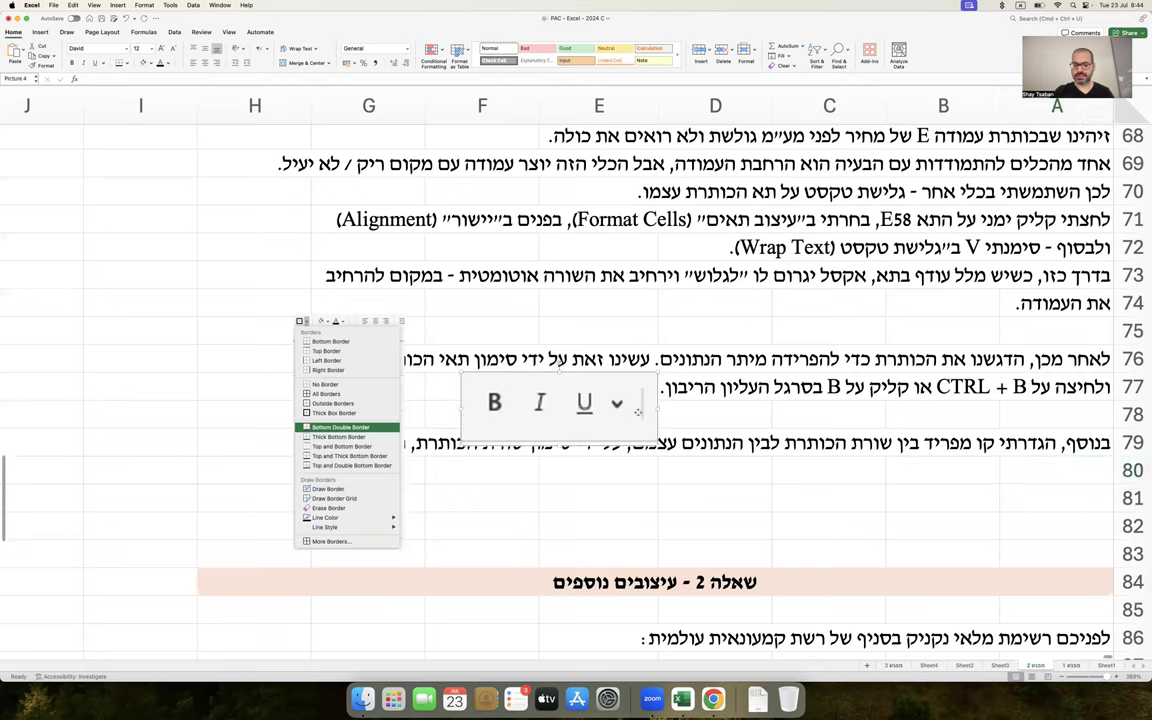
pyautogui.moveTo(657, 439); pyautogui.dragTo(606, 425)
pyautogui.moveTo(1131, 470); pyautogui.dragTo(1131, 610)
pyautogui.rightClick(1131, 610)
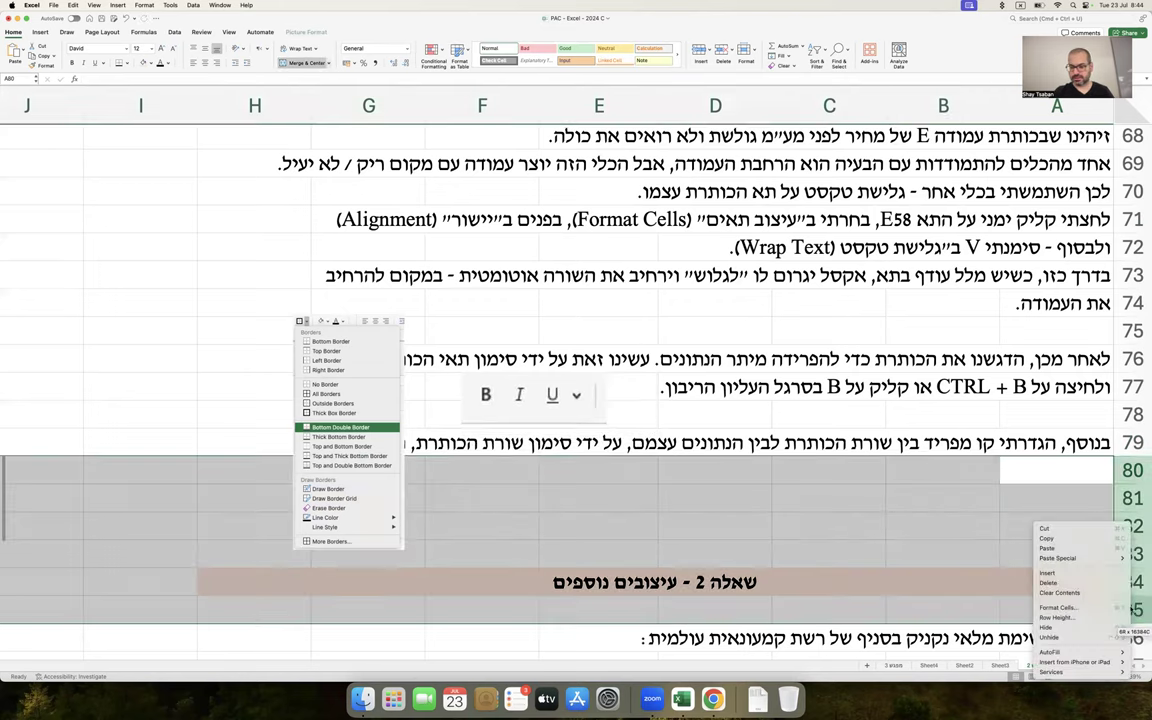
pyautogui.click(1097, 575)
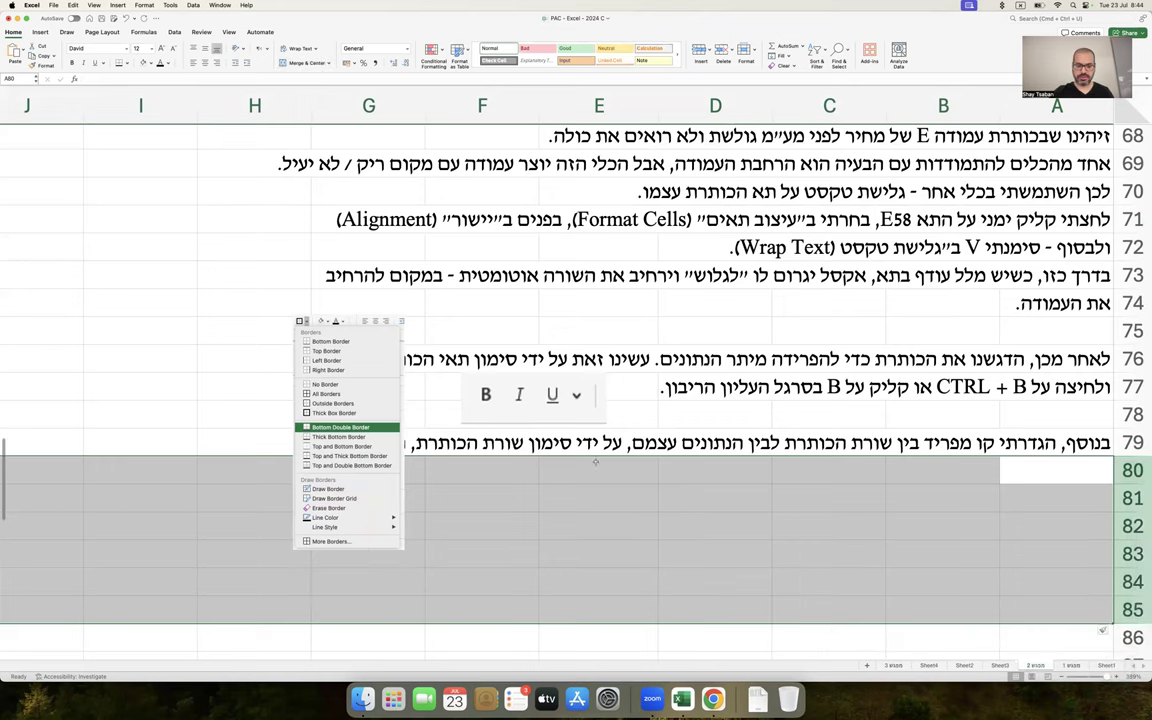
# Move the border-options image below the row 79 note and shrink it
pyautogui.click(360, 398)
pyautogui.moveTo(360, 398); pyautogui.dragTo(400, 521)
pyautogui.scroll(-3, 400, 521)
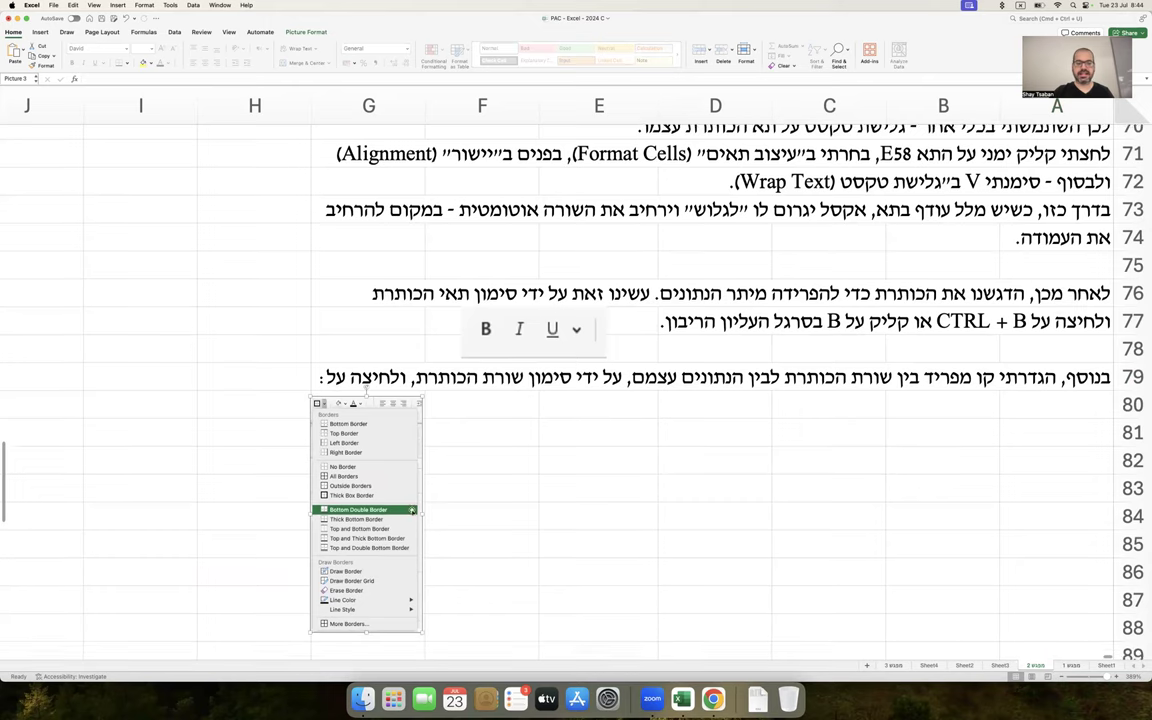
pyautogui.moveTo(307, 375); pyautogui.dragTo(323, 405)
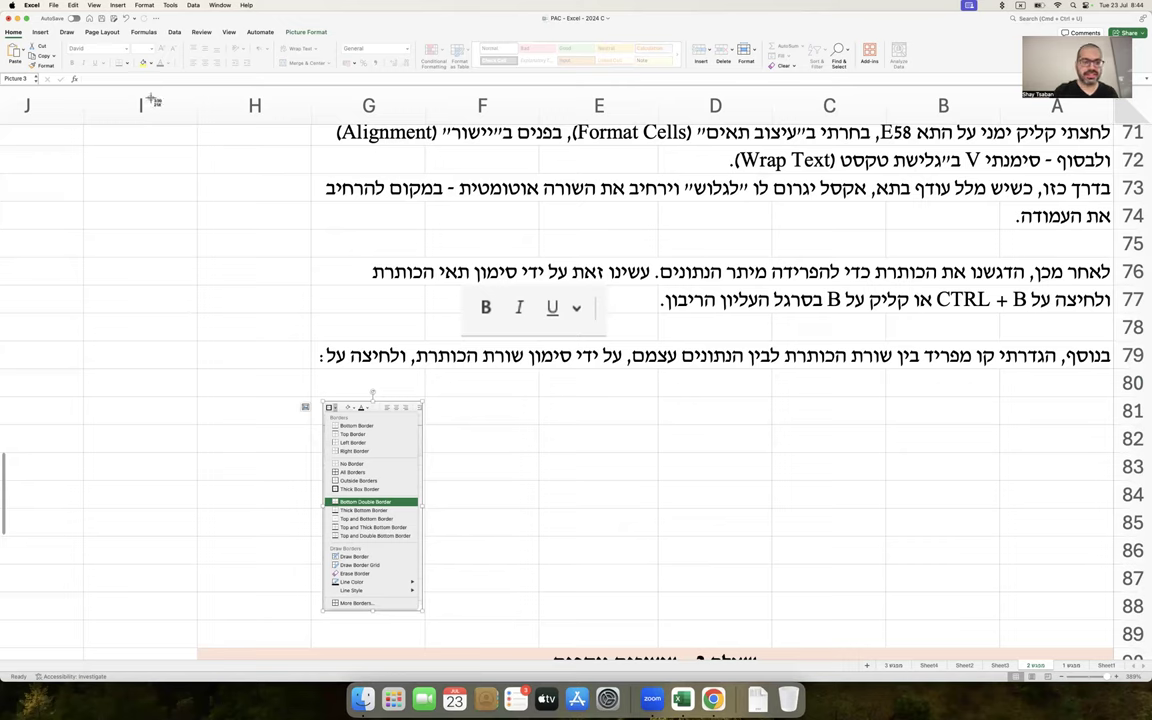
pyautogui.click(182, 283)
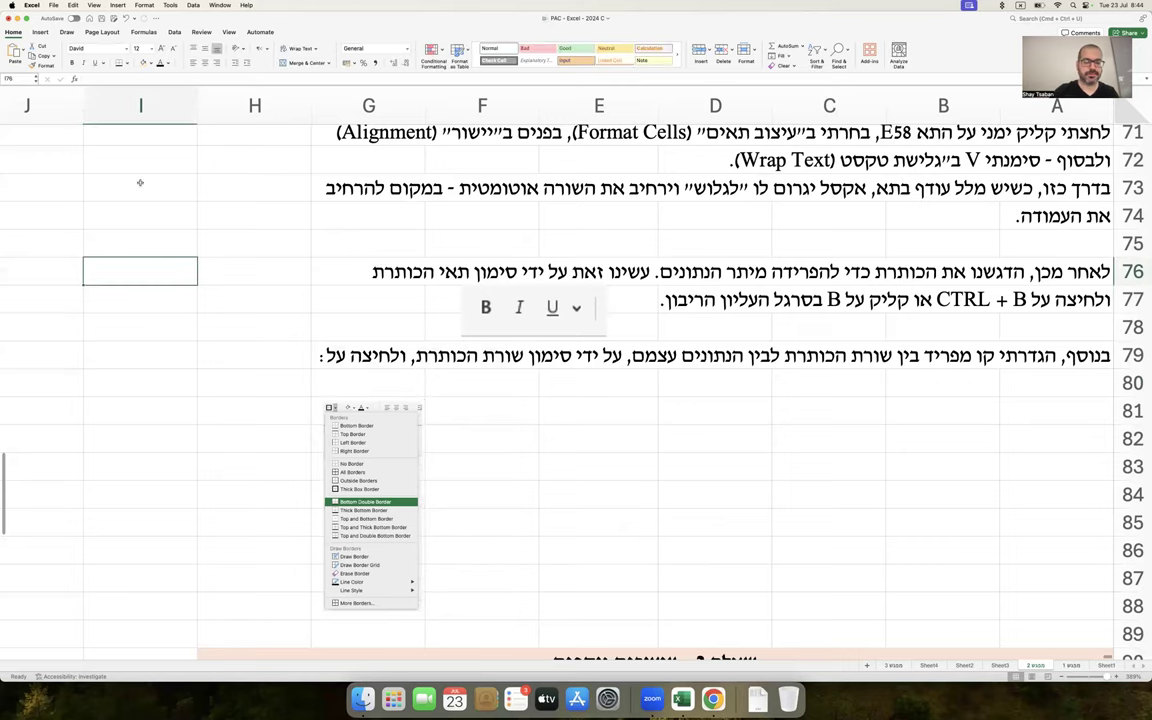
# Paste a captured border-button image at H79 and delete the old border-options picture
pyautogui.click(110, 55)
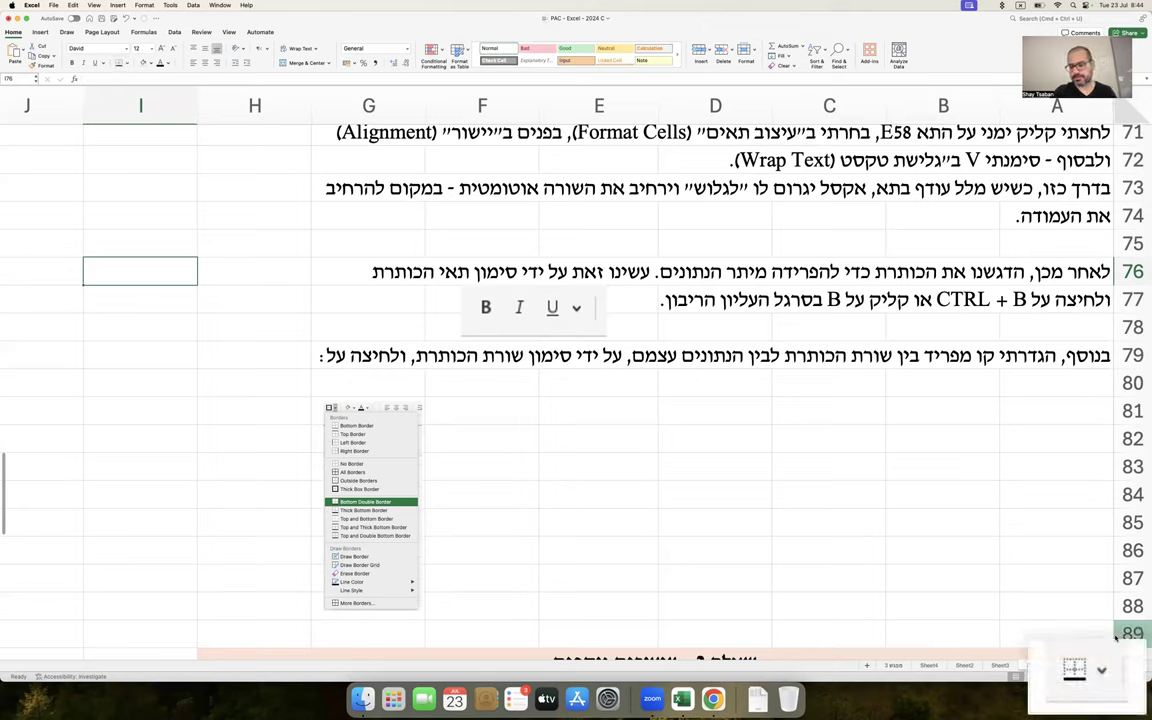
pyautogui.rightClick(1072, 670)
pyautogui.click(1106, 588)
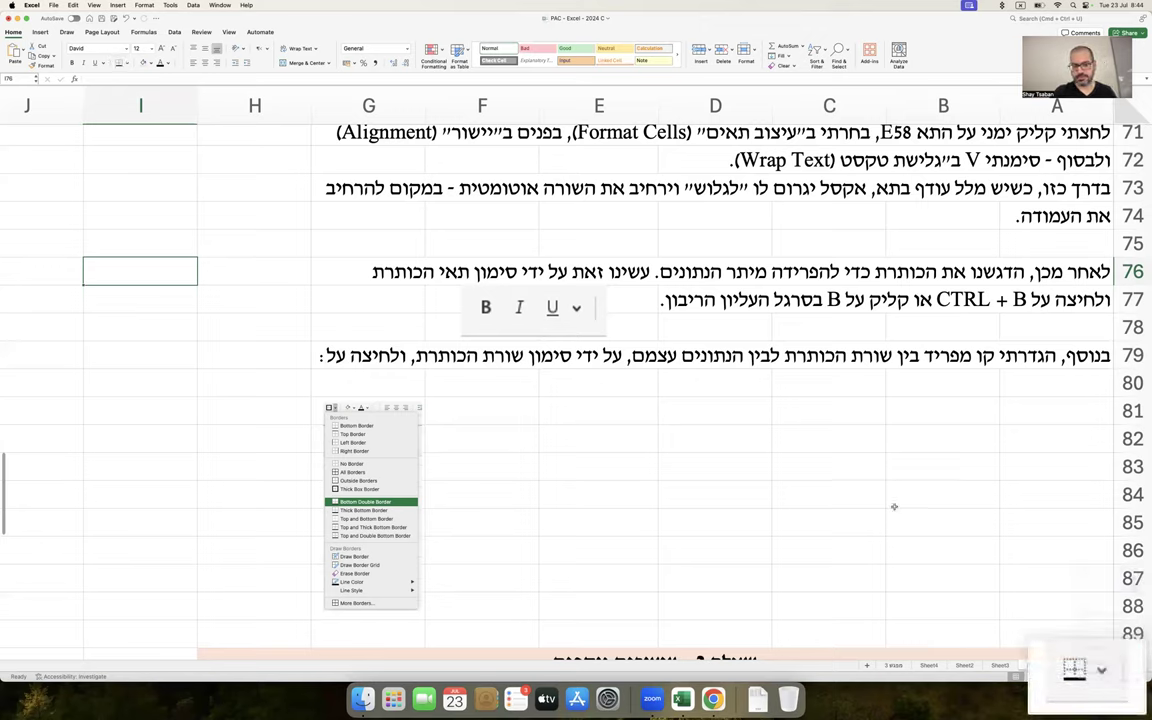
pyautogui.click(291, 361)
pyautogui.press('super+v')
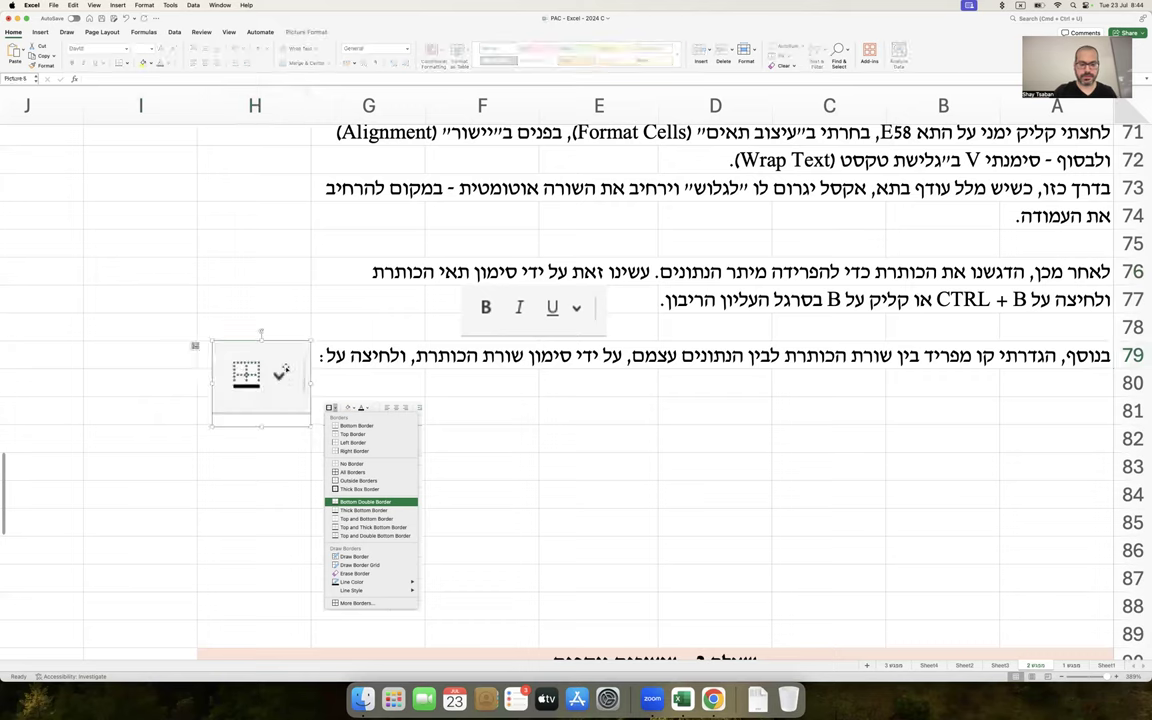
pyautogui.click(362, 428)
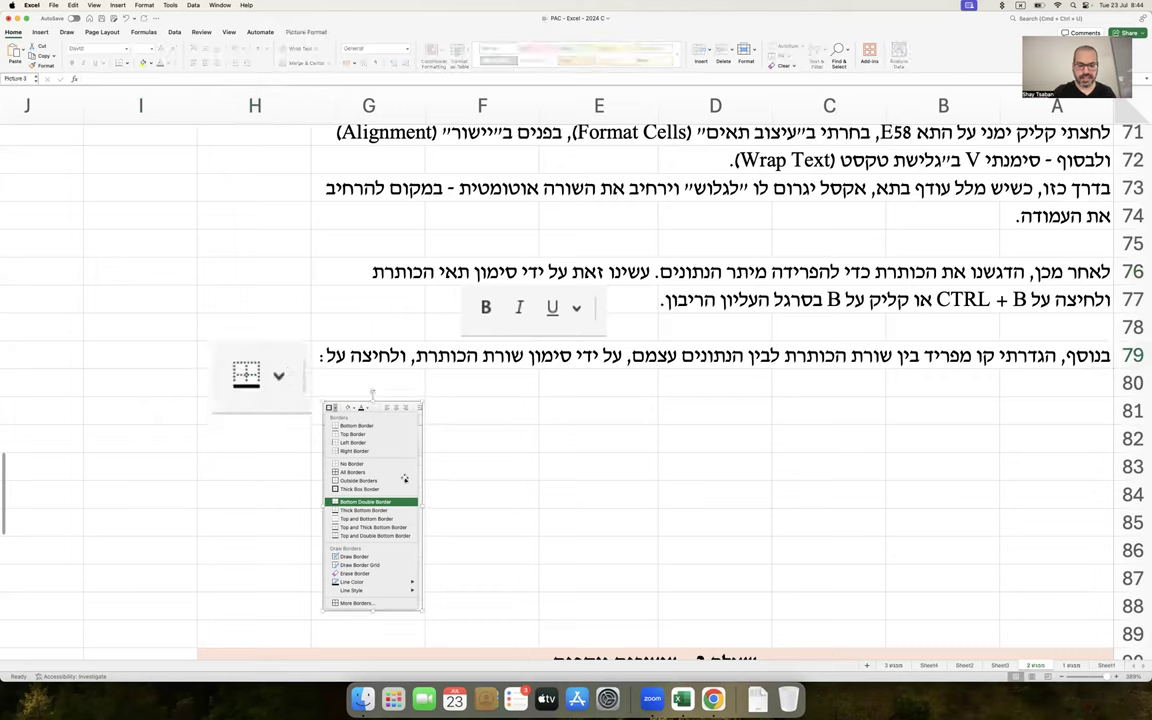
pyautogui.moveTo(426, 608); pyautogui.dragTo(437, 640)
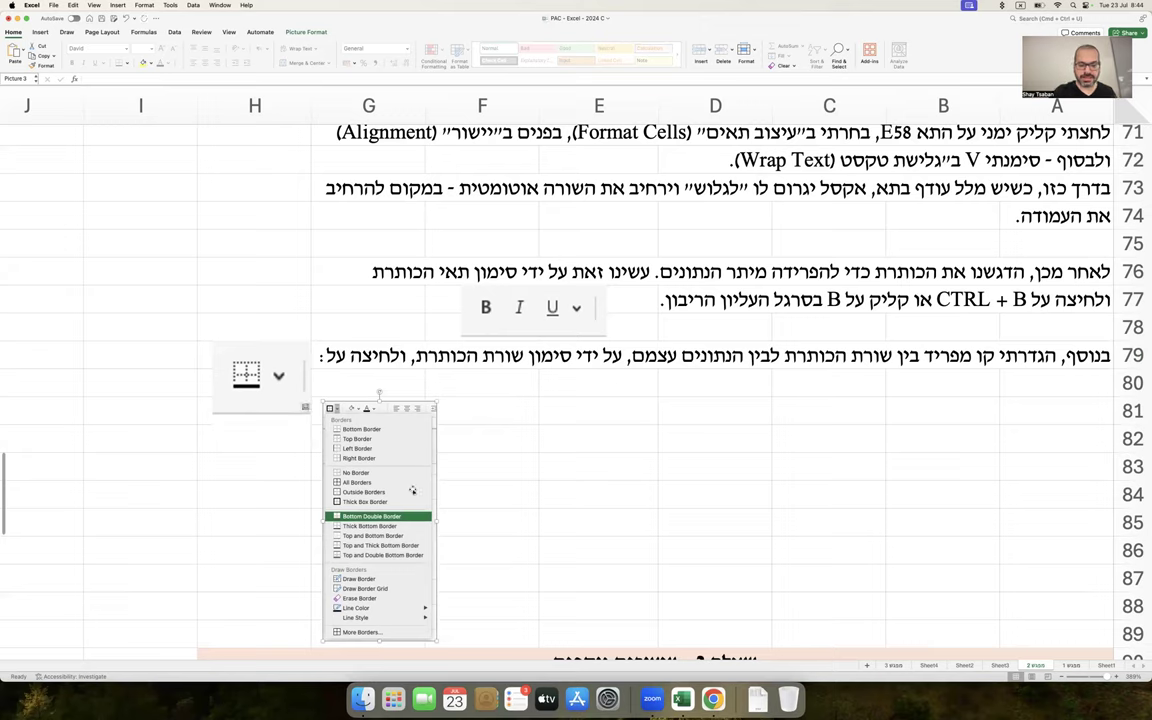
pyautogui.press('Delete')
pyautogui.scroll(5, 476, 432)
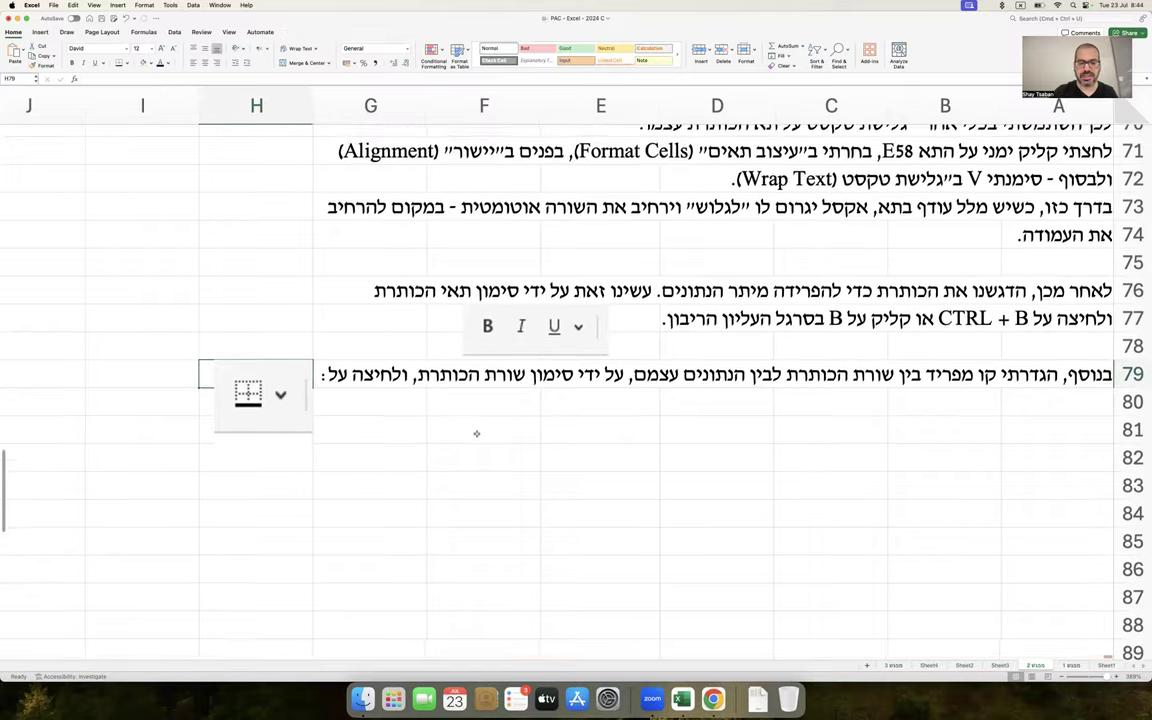
pyautogui.scroll(3, 476, 432)
# Give the header row A58:F58 a Thick Bottom Border
pyautogui.moveTo(1050, 300); pyautogui.dragTo(461, 266)
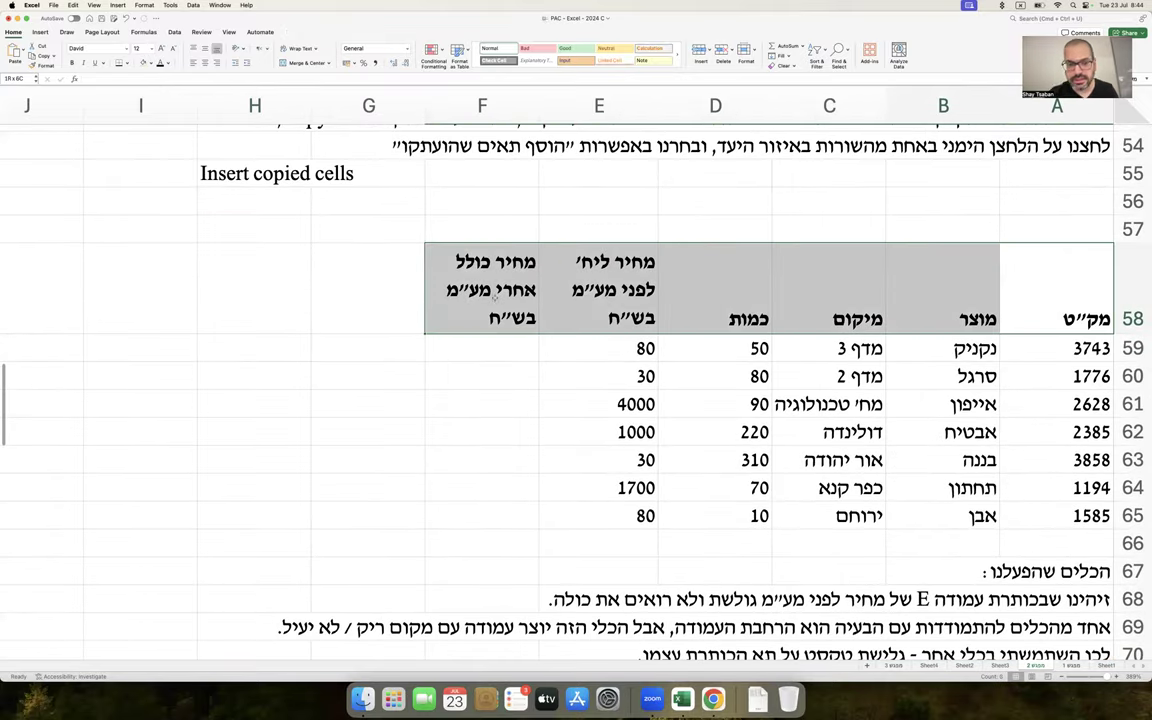
pyautogui.click(128, 63)
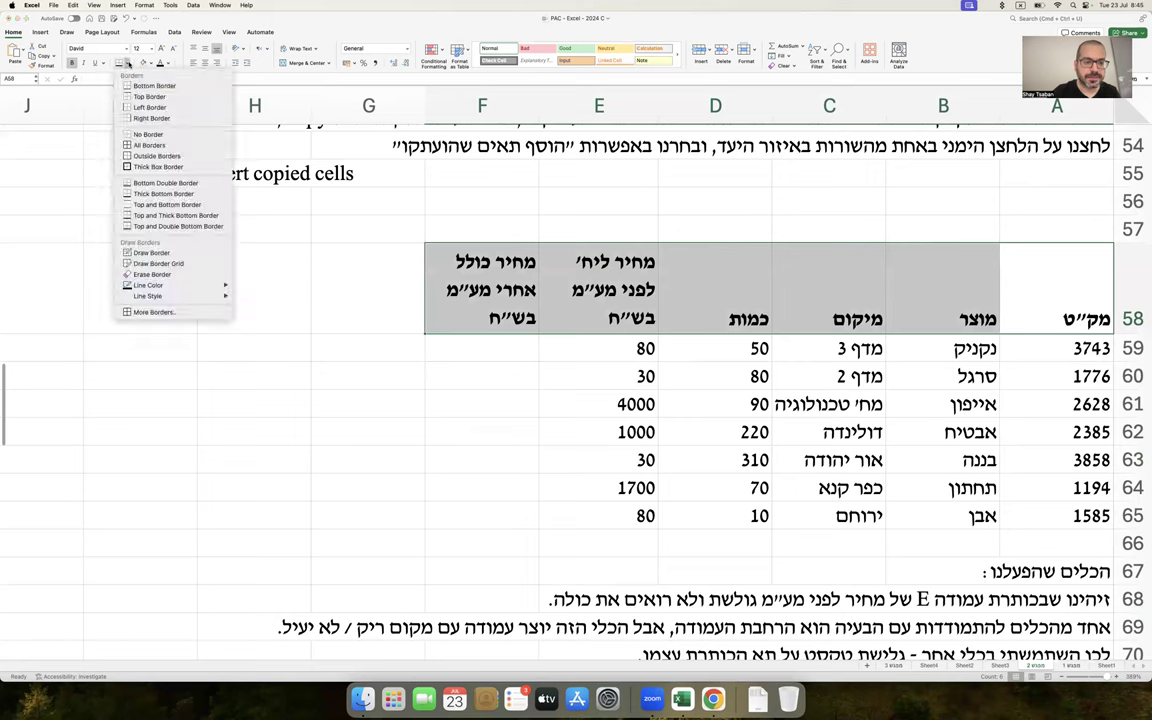
pyautogui.click(155, 178)
# Capture a fresh picture of the open Borders menu and copy it
pyautogui.click(125, 63)
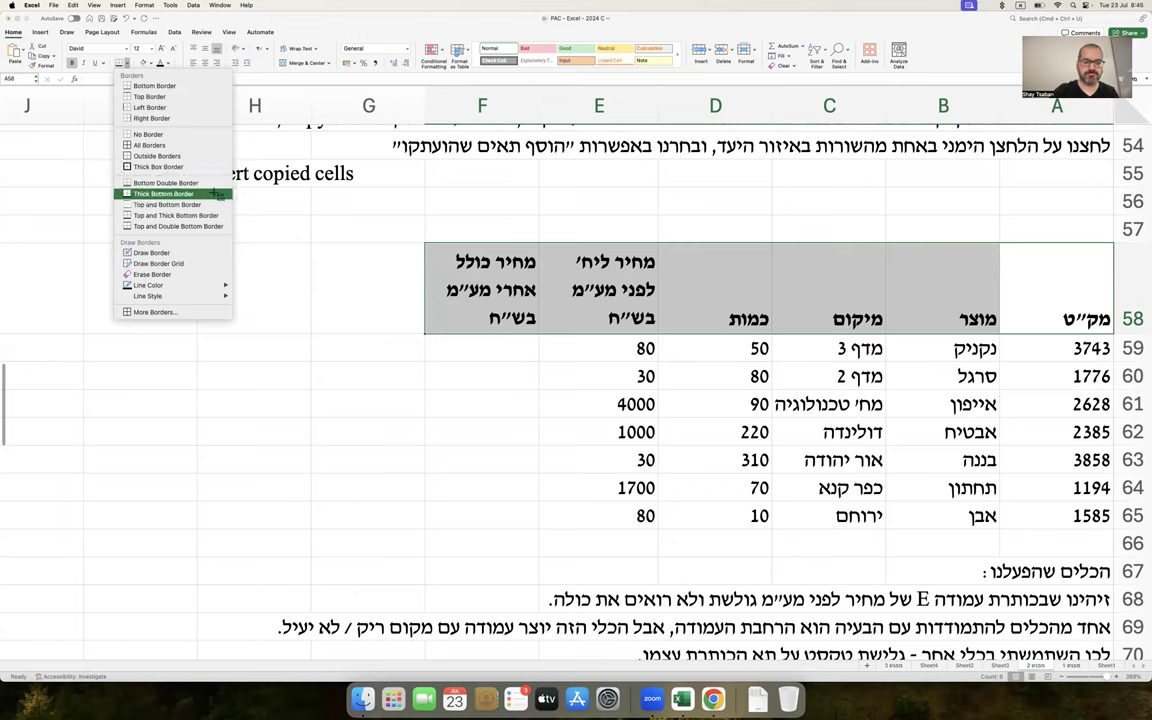
pyautogui.click(125, 63)
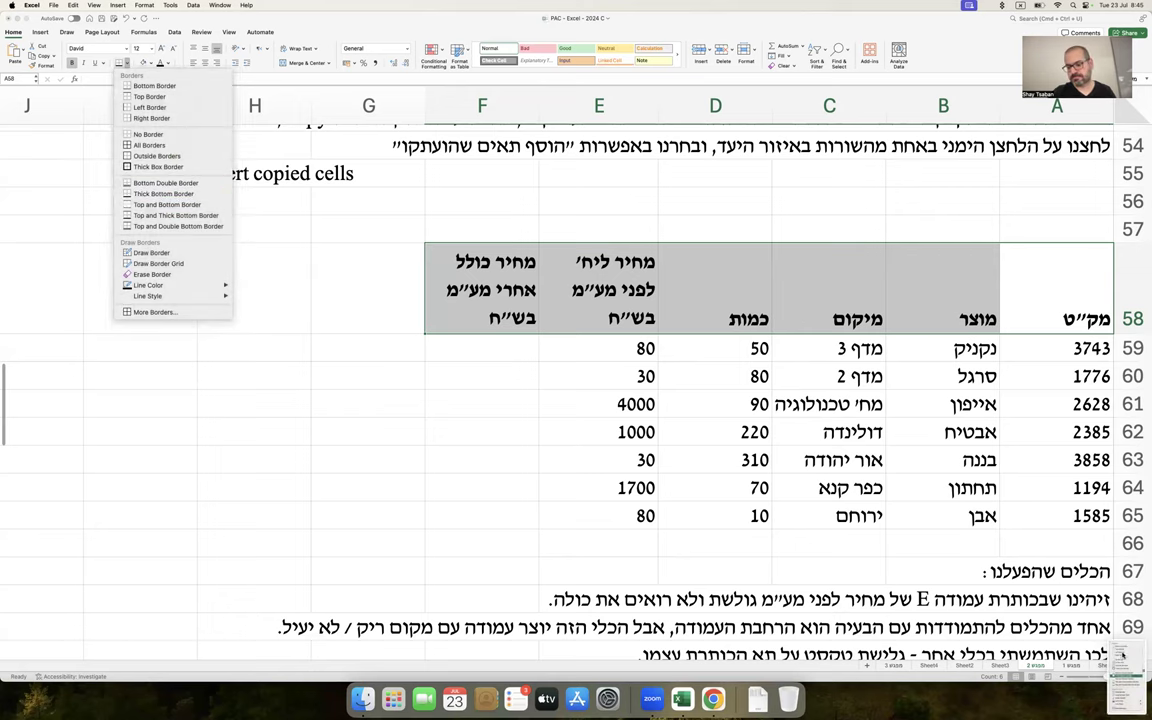
pyautogui.rightClick(1112, 640)
pyautogui.click(1100, 586)
pyautogui.scroll(-10, 1003, 508)
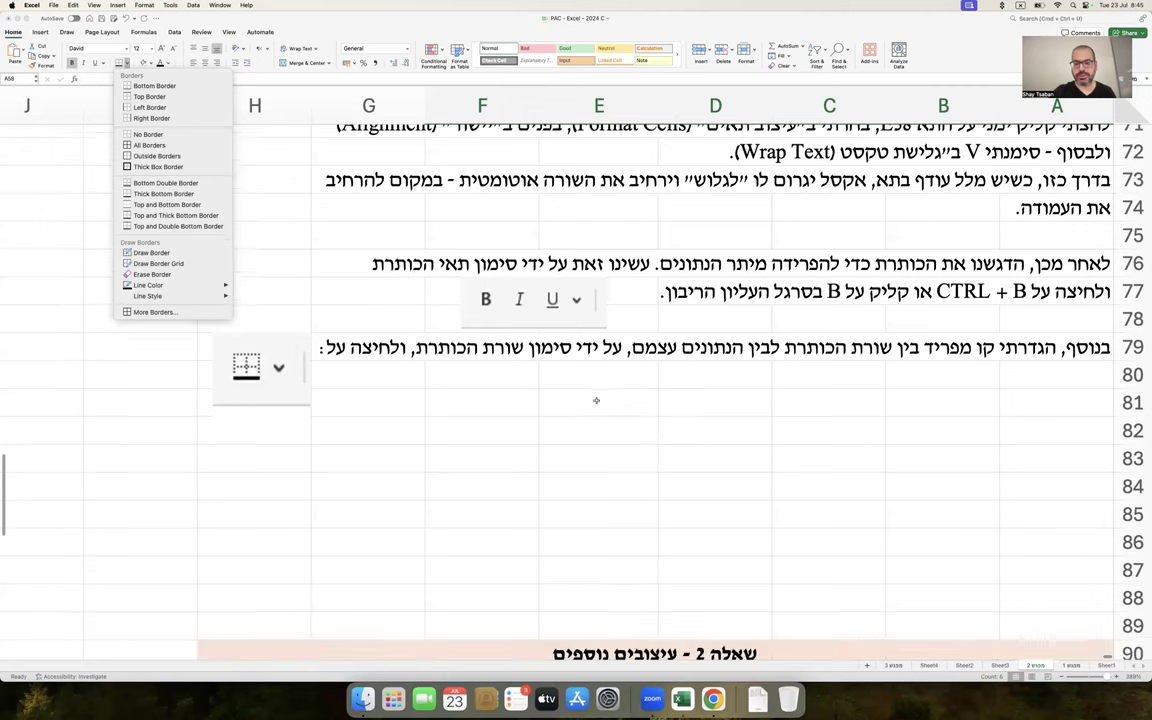
# Paste the Borders-menu screenshot and shrink it to fill rows 80–89 beneath the row 79 note
pyautogui.click(597, 402)
pyautogui.press('cmd+v')
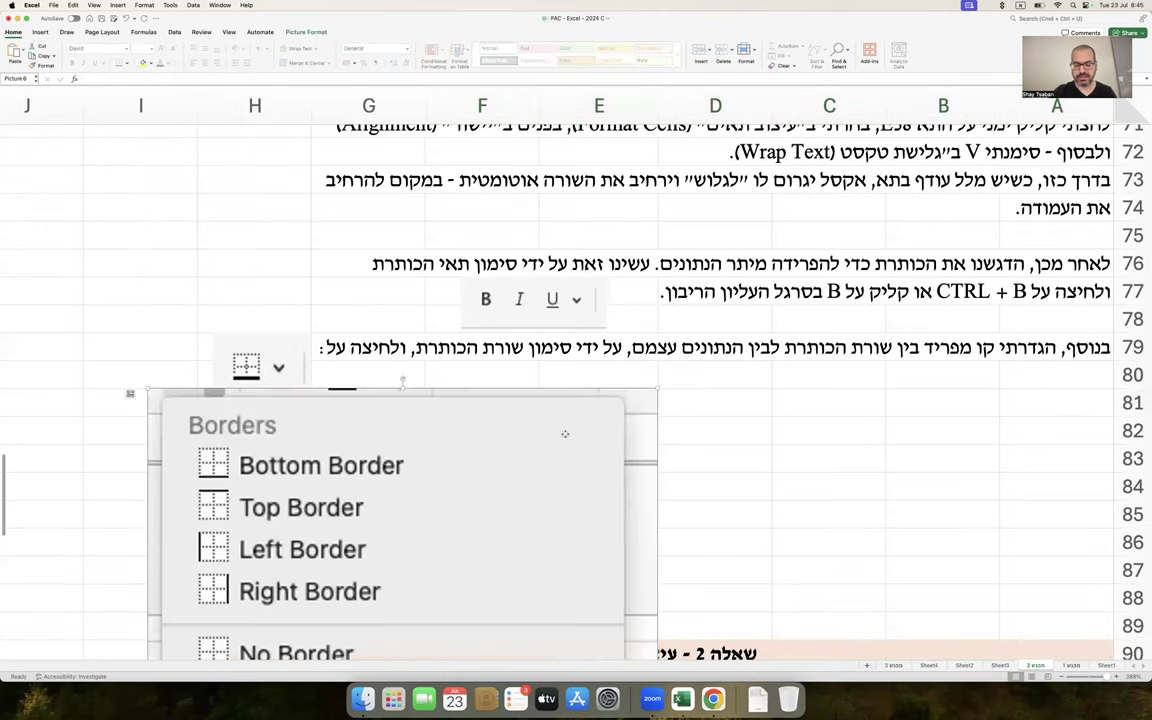
pyautogui.moveTo(597, 402); pyautogui.dragTo(816, 253)
pyautogui.moveTo(886, 233); pyautogui.dragTo(681, 437)
pyautogui.moveTo(570, 495); pyautogui.dragTo(640, 318)
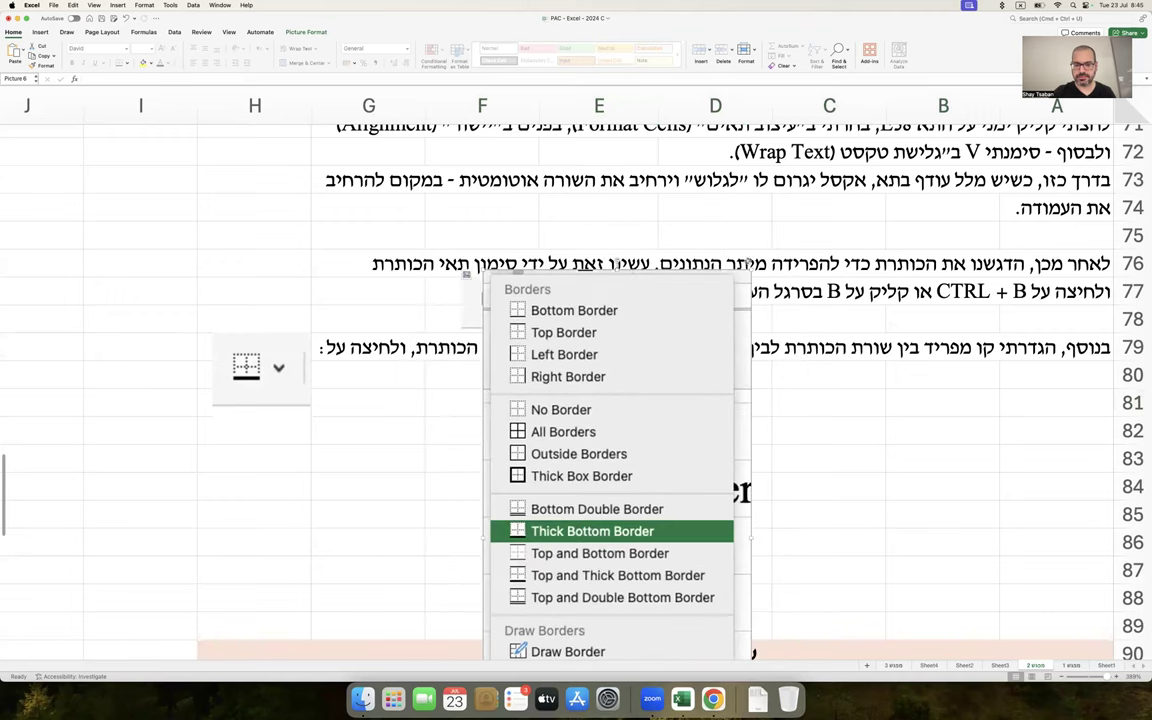
pyautogui.moveTo(612, 272); pyautogui.dragTo(548, 398)
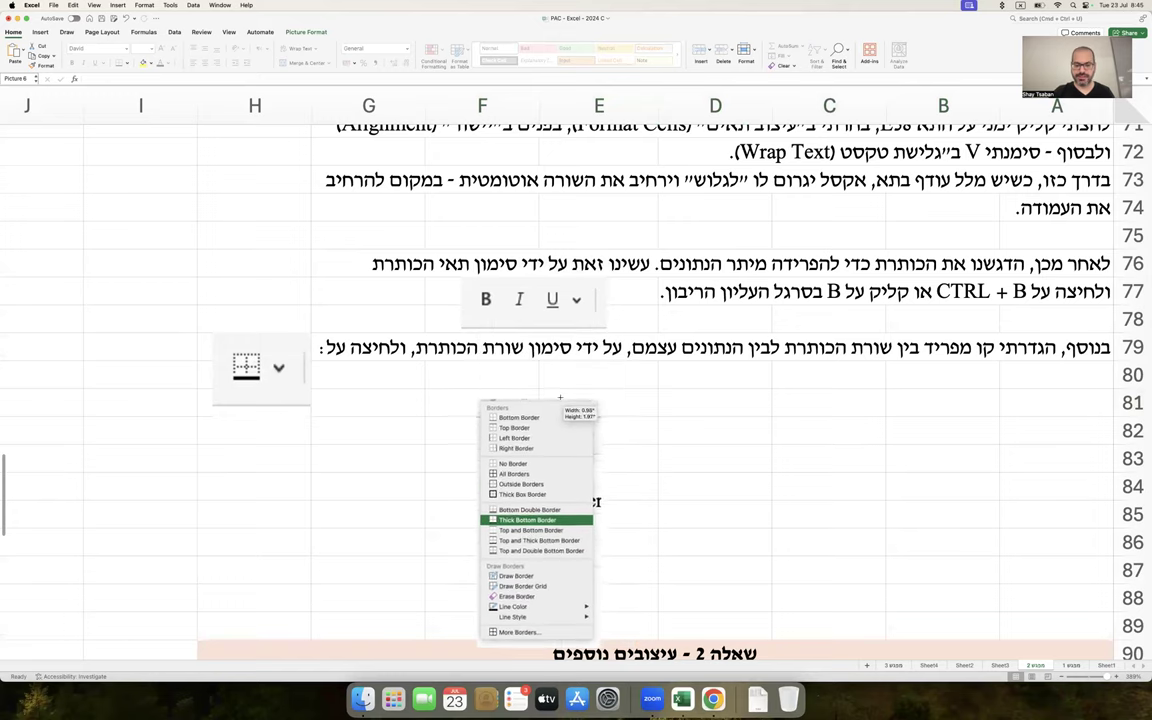
pyautogui.moveTo(542, 445); pyautogui.dragTo(486, 419)
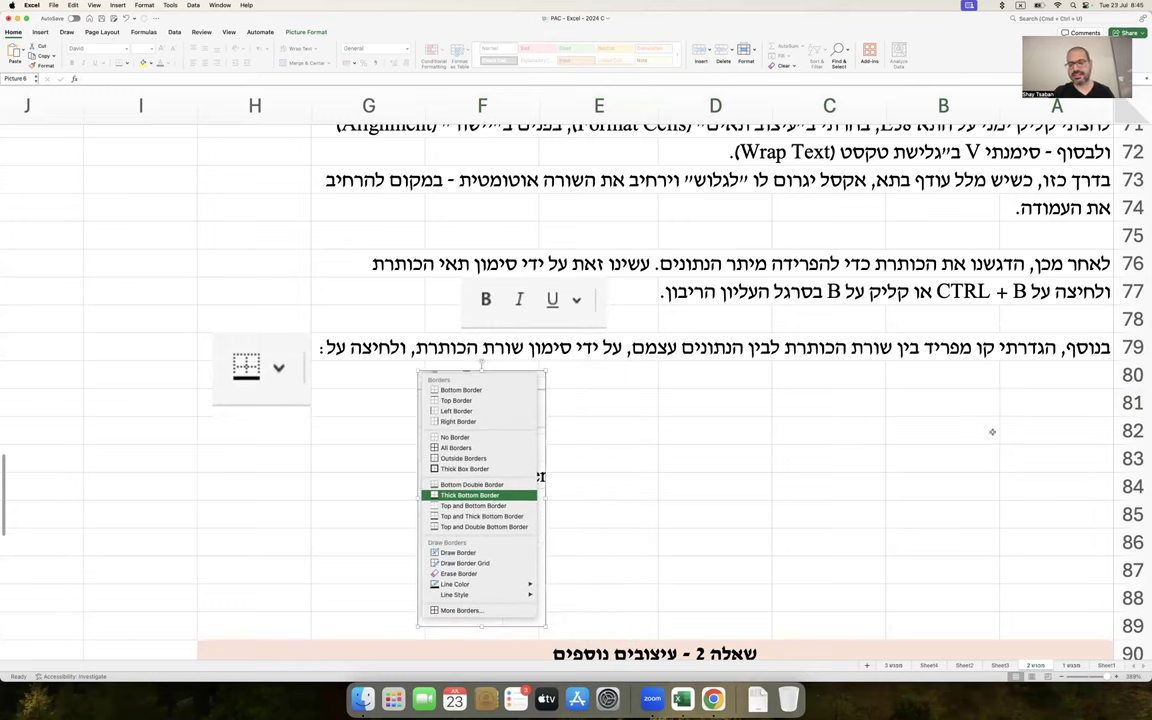
pyautogui.click(1025, 410)
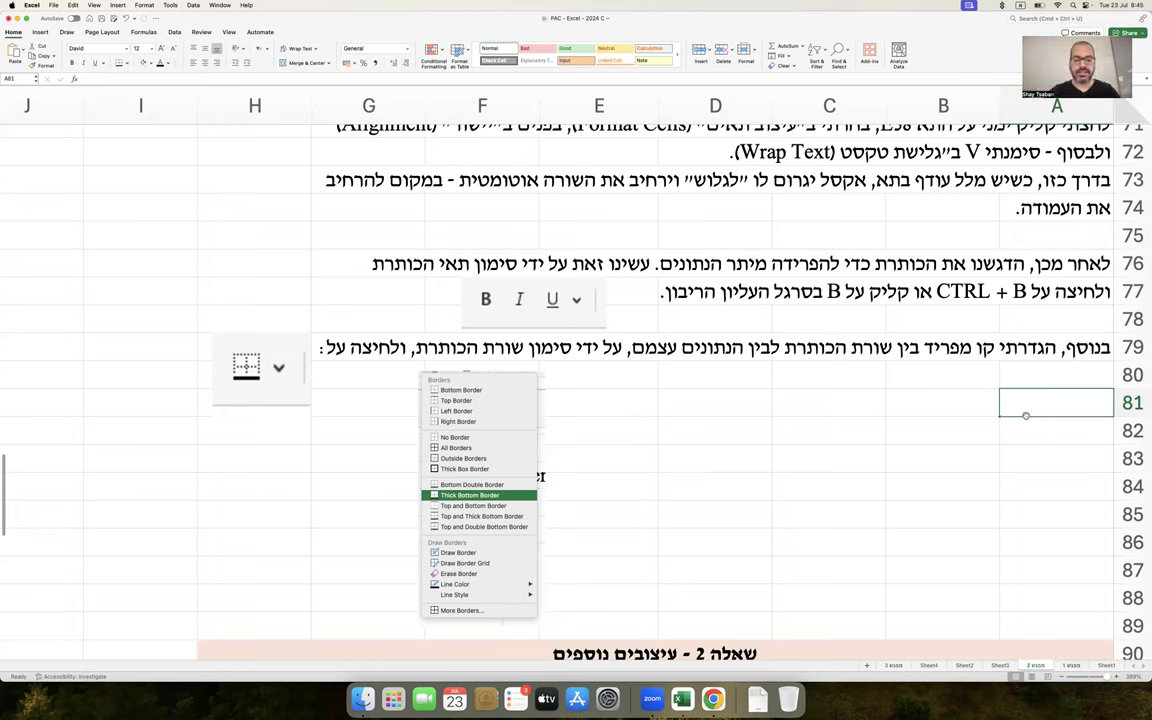
# Enter in A81: 'ואז לחיצה על Thick Bottom Border או "גבול תחתון עבה".'
pyautogui.write('ואז לחיצה')
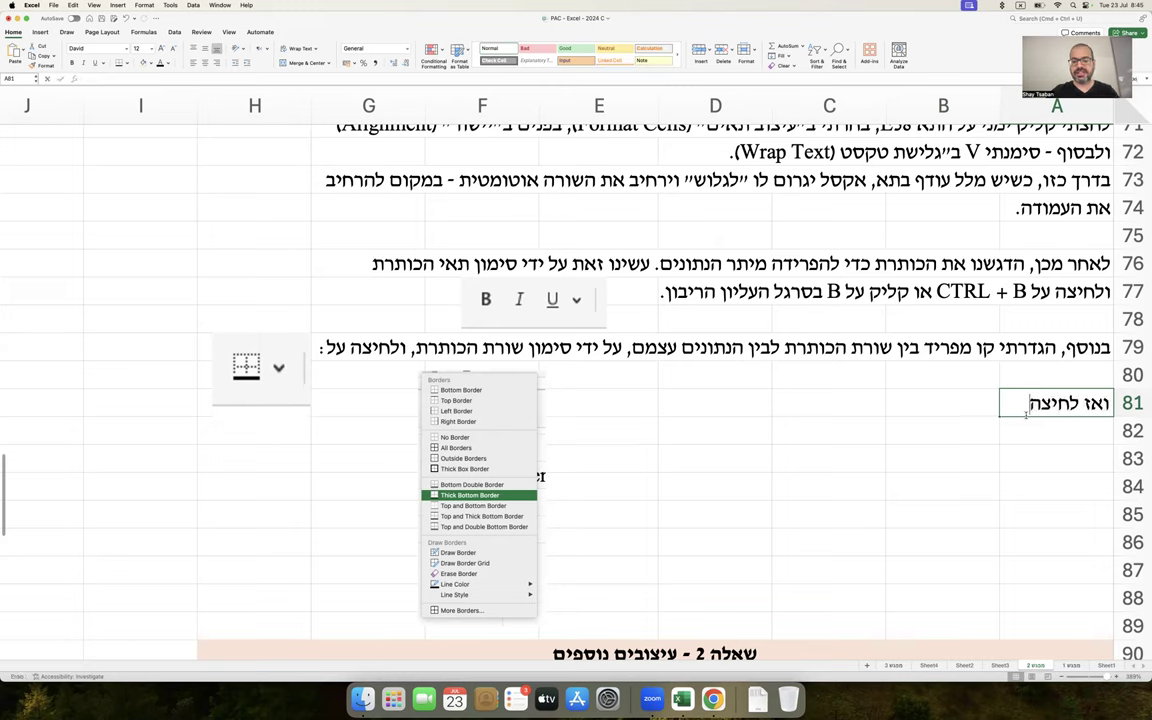
pyautogui.write(' על Thick Bo')
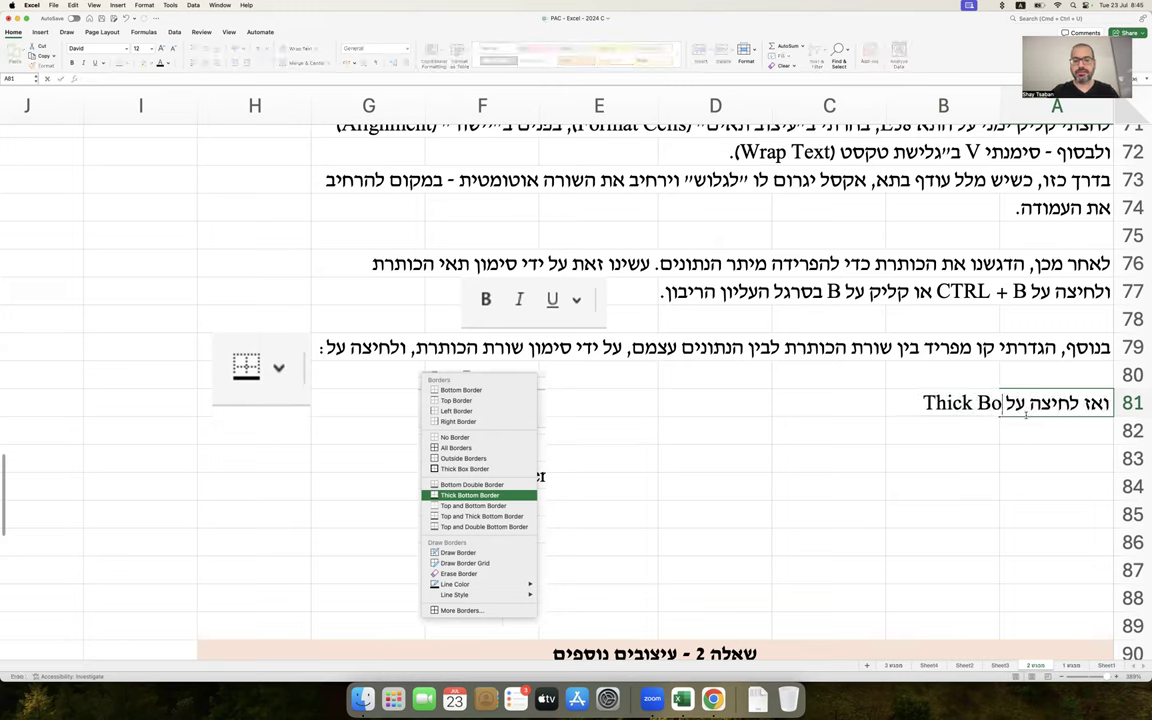
pyautogui.write('ttom Bord')
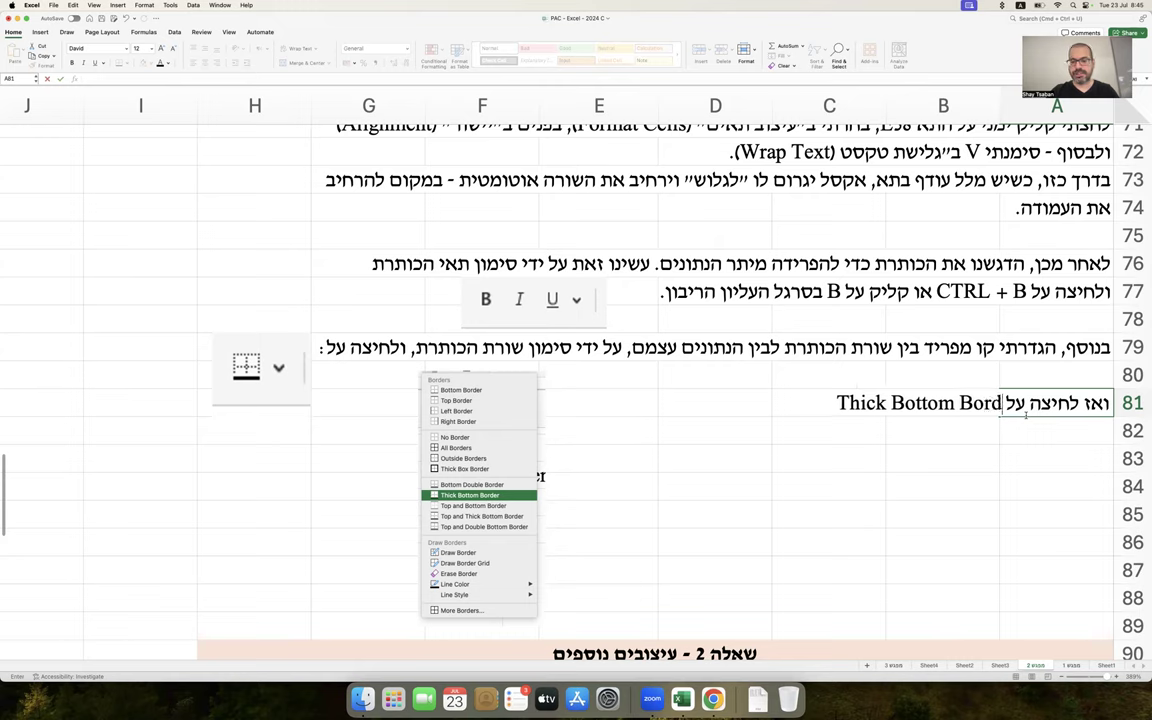
pyautogui.write('er או')
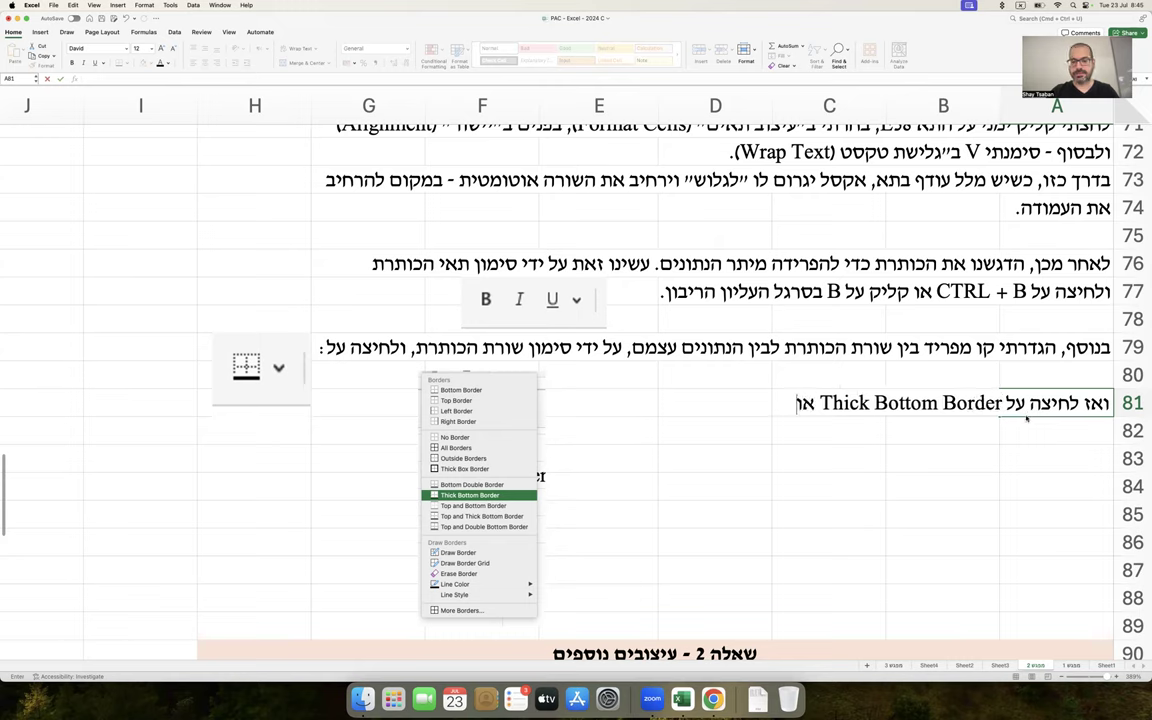
pyautogui.write(' "גבול תחתון ע')
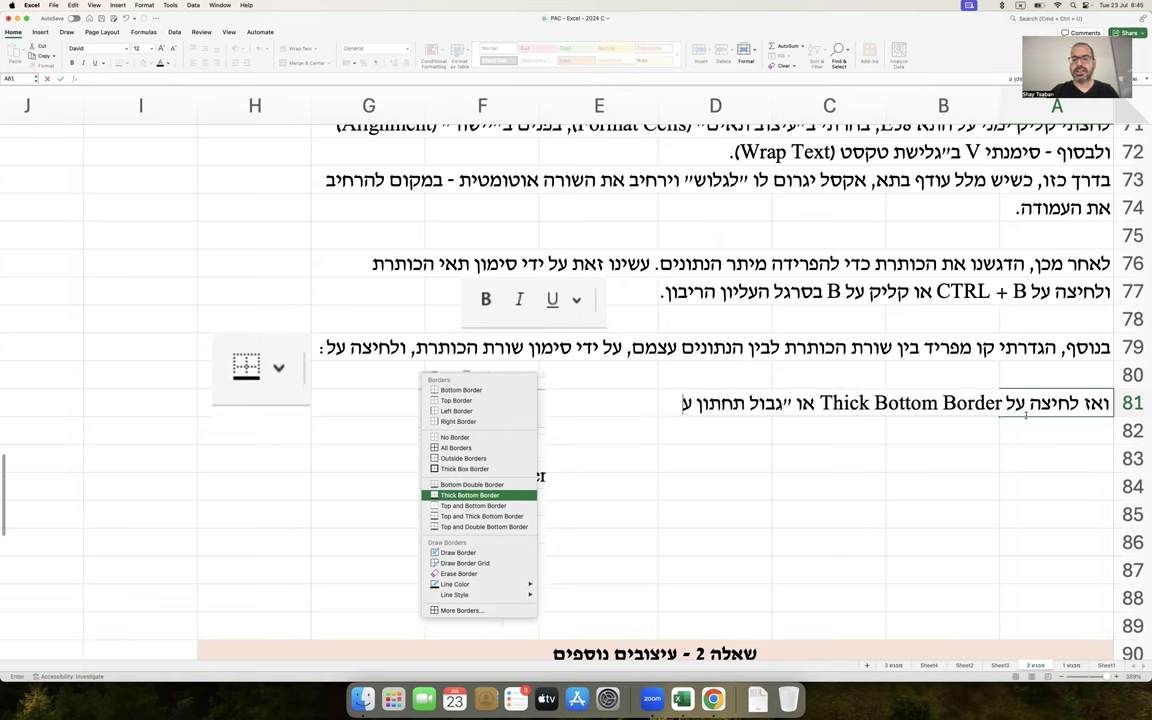
pyautogui.write('בה".')
pyautogui.press('Return')
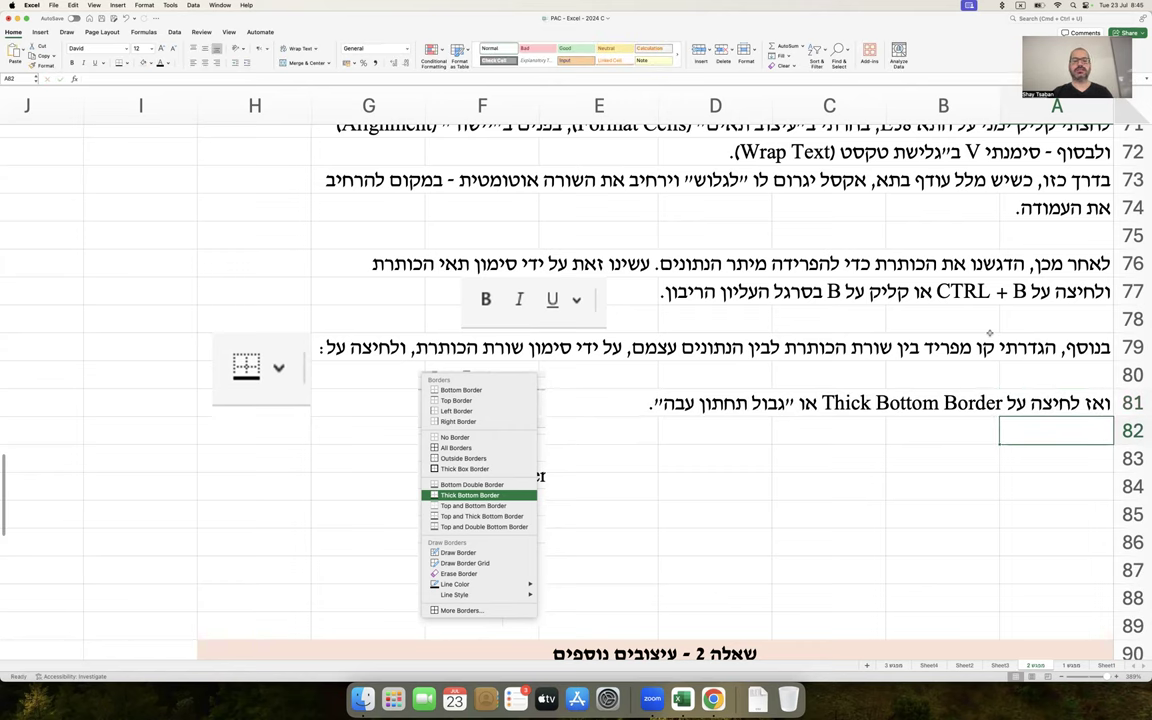
pyautogui.scroll(1, 989, 333)
pyautogui.scroll(10, 989, 333)
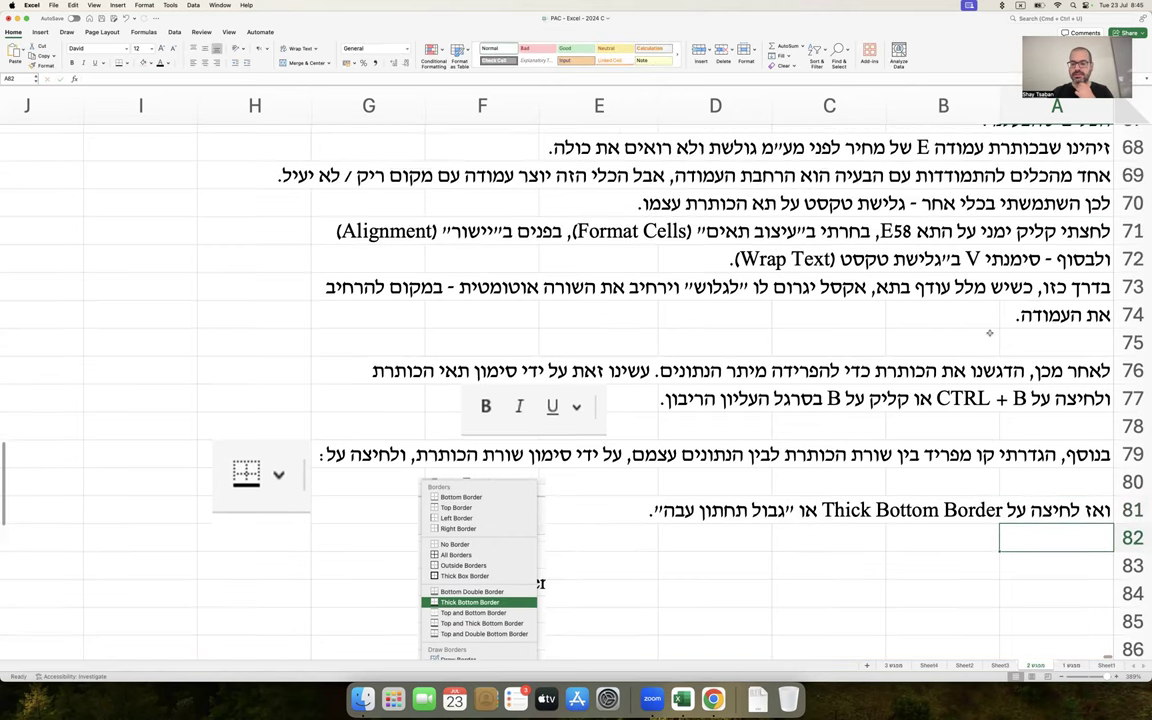
# Draw a small oval marker in E58 numbered 1, with the number centred
pyautogui.scroll(2, 989, 322)
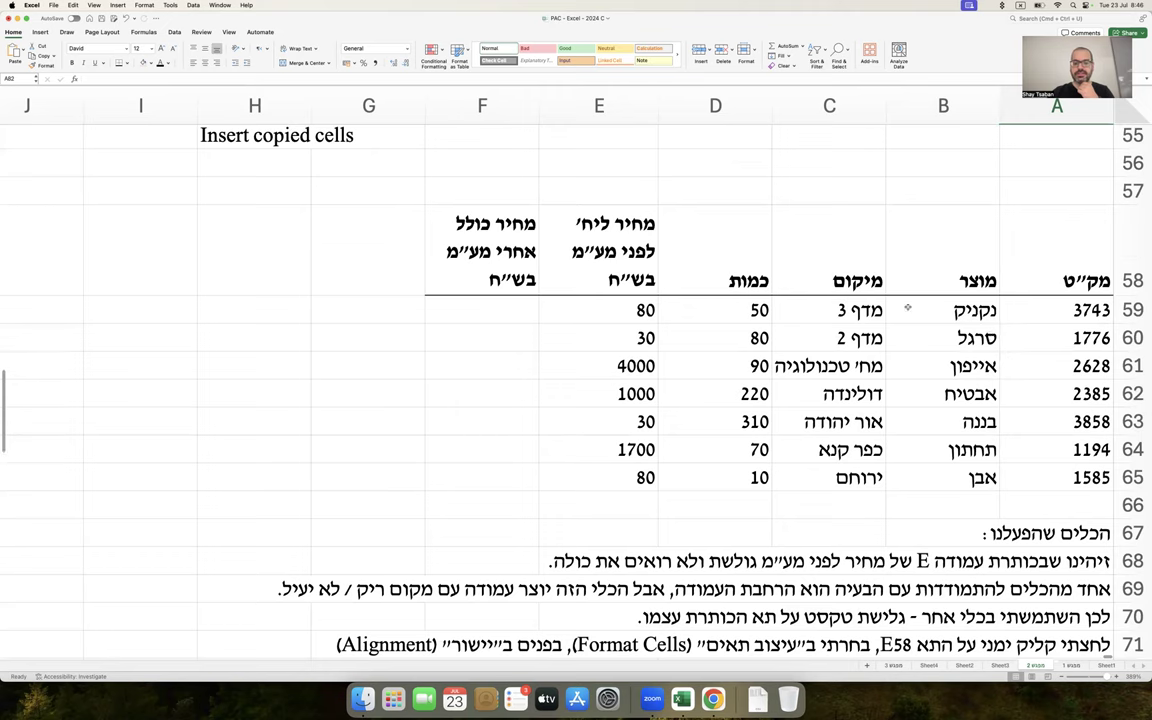
pyautogui.click(40, 32)
pyautogui.click(156, 51)
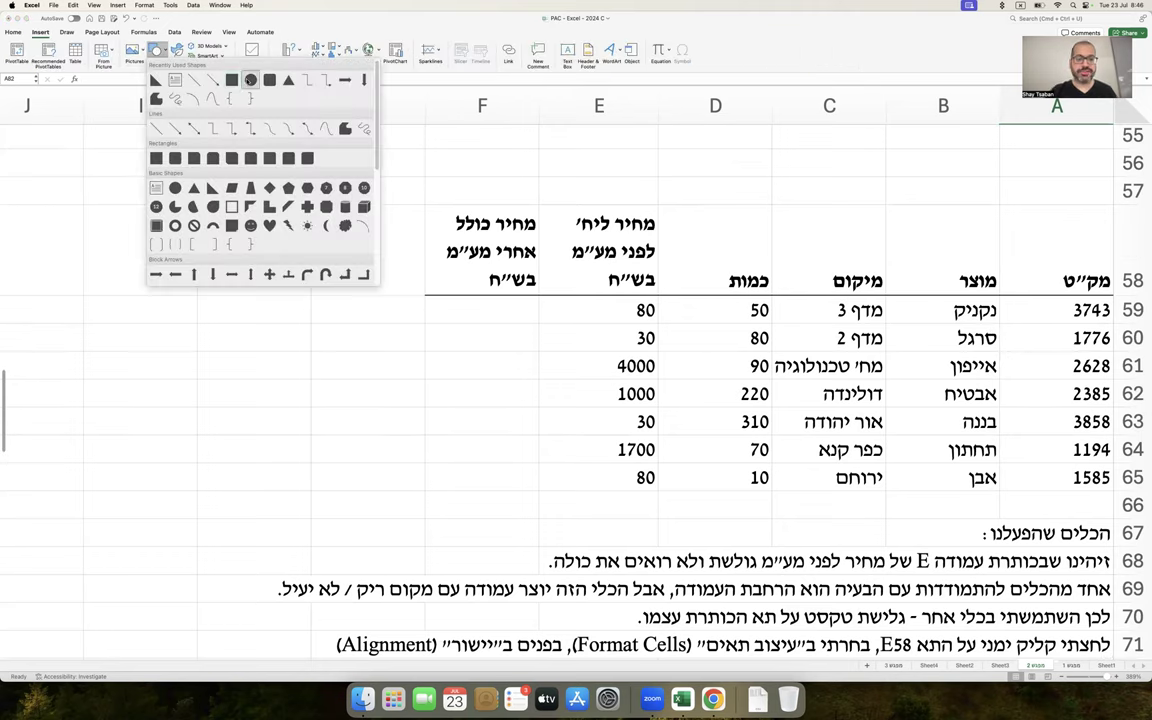
pyautogui.click(222, 71)
pyautogui.moveTo(562, 267); pyautogui.dragTo(587, 292)
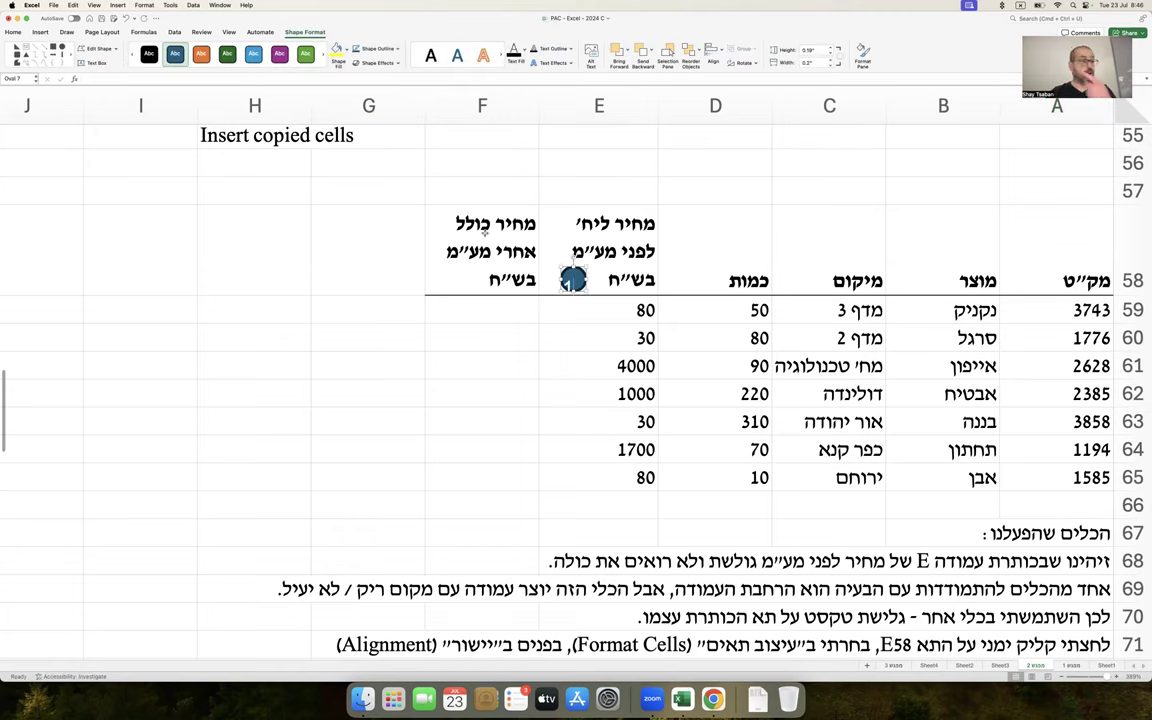
pyautogui.click(13, 32)
pyautogui.click(204, 62)
pyautogui.click(204, 48)
pyautogui.click(293, 355)
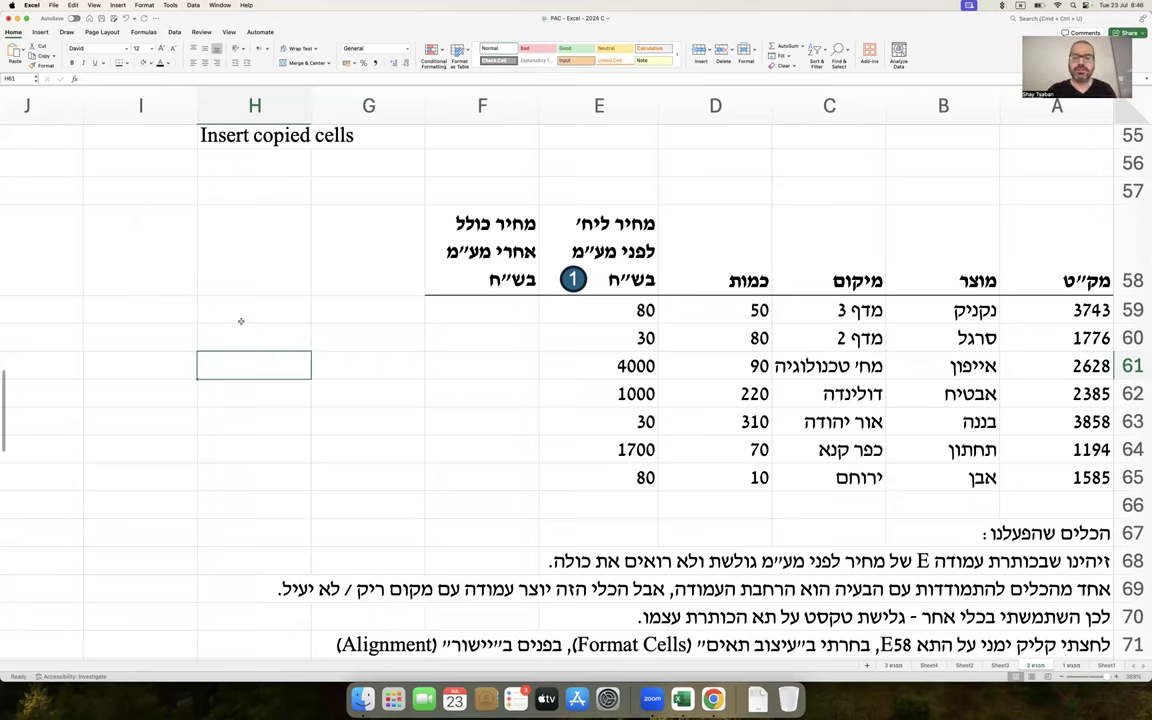
# Place a copy of circle marker 1 beside the row 68 note
pyautogui.click(573, 279)
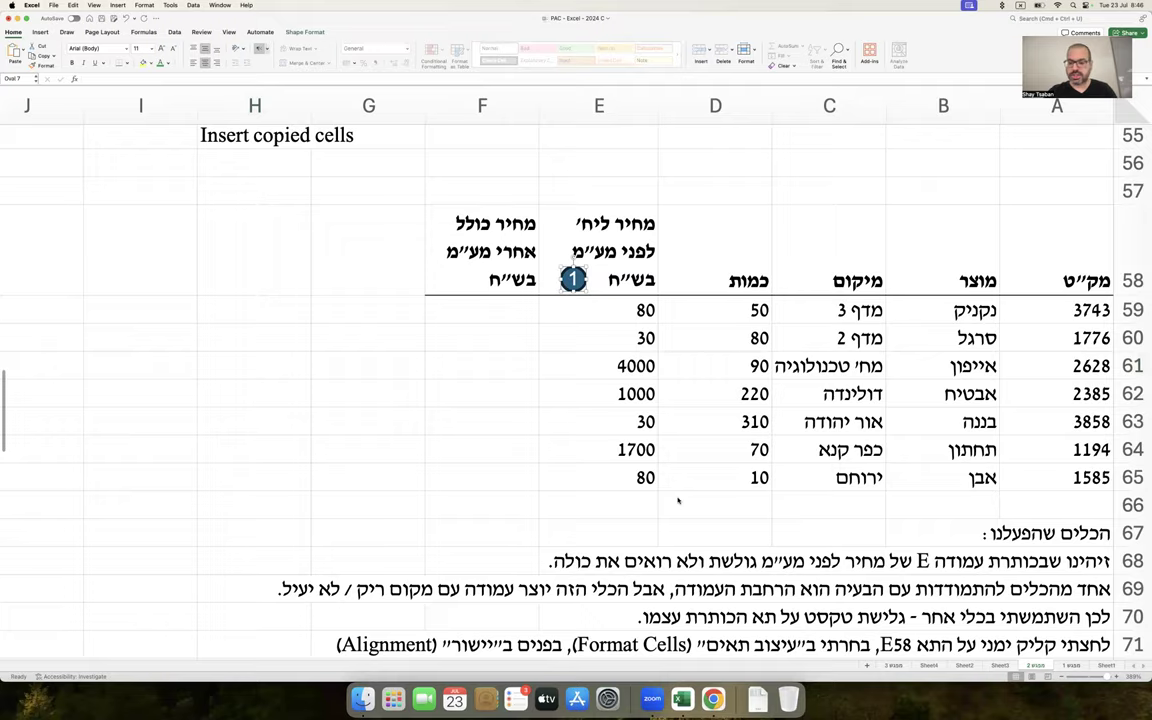
pyautogui.scroll(-5, 612, 450)
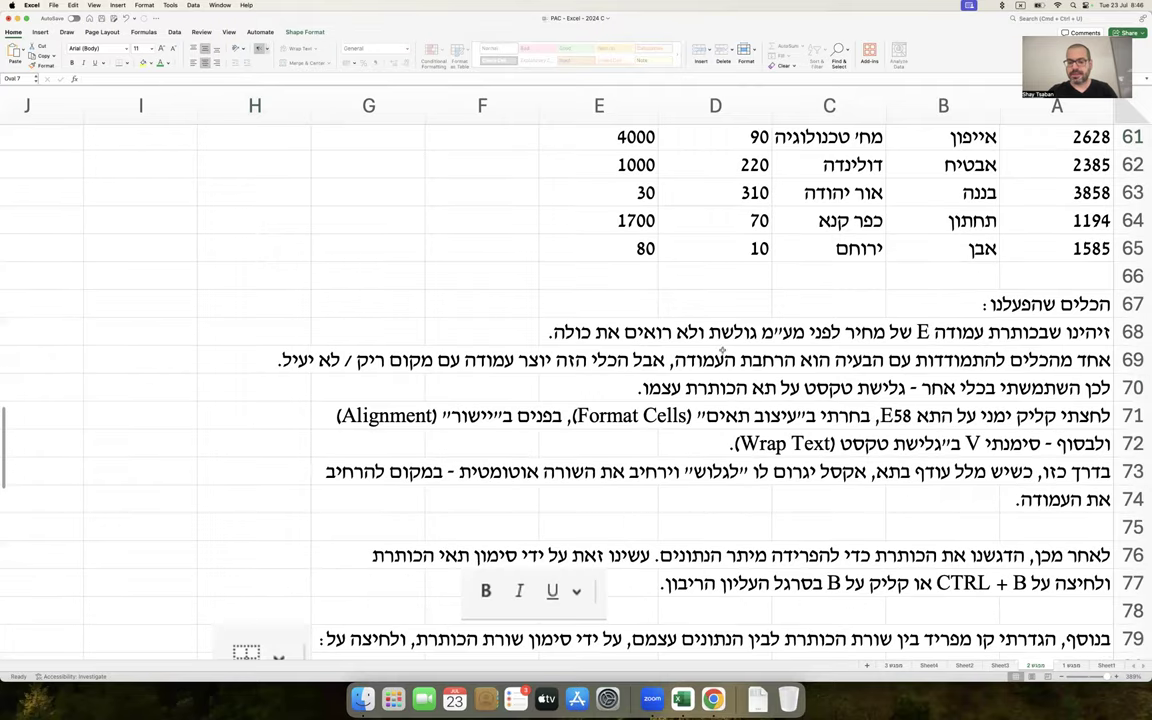
pyautogui.click(486, 322)
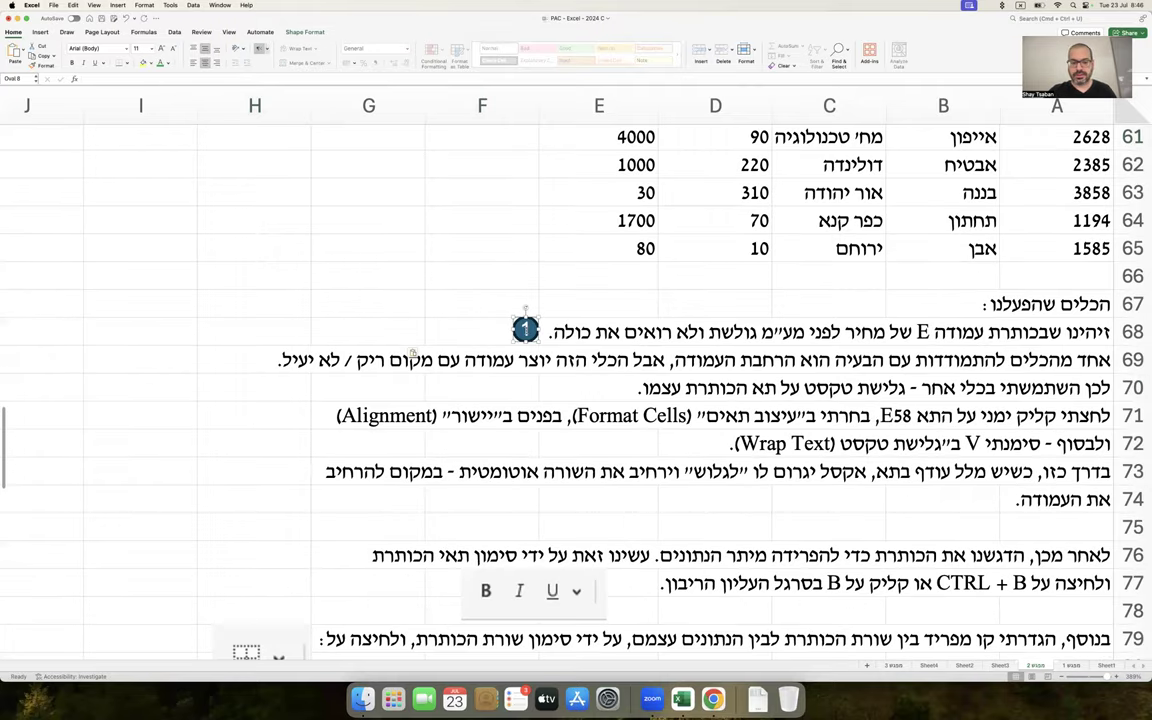
pyautogui.click(585, 285)
pyautogui.scroll(5, 585, 288)
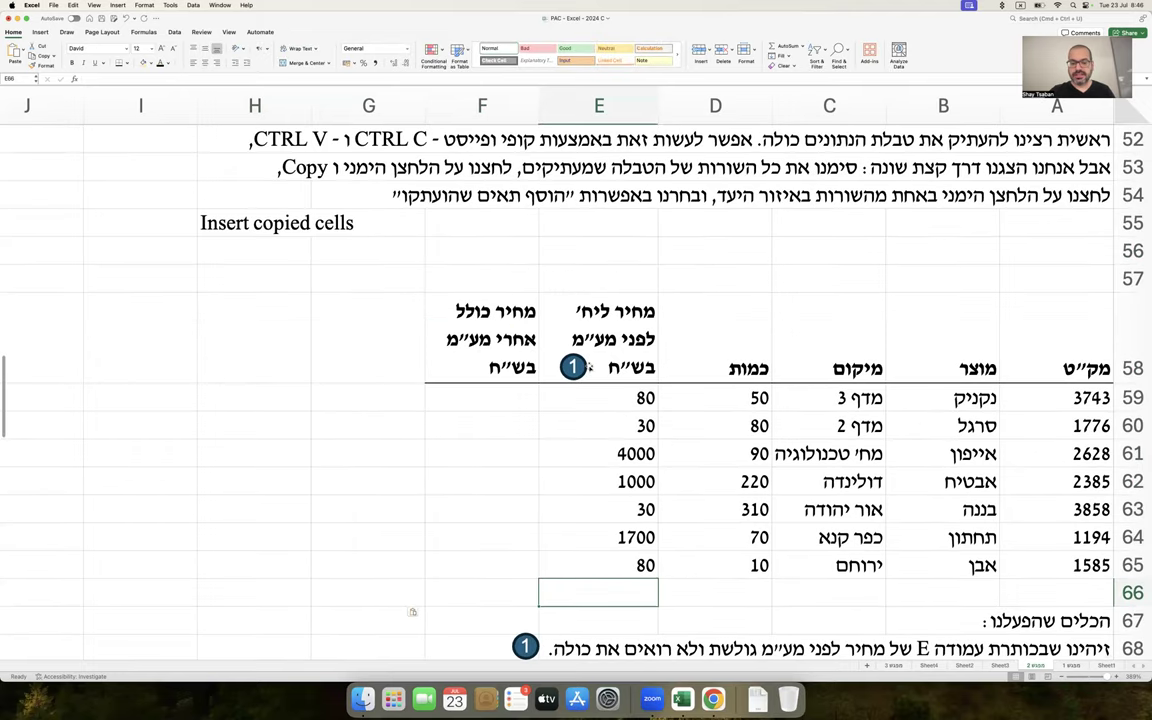
# Duplicate the circle beside the D58 quantity header and renumber it 2
pyautogui.moveTo(575, 367); pyautogui.dragTo(701, 382)
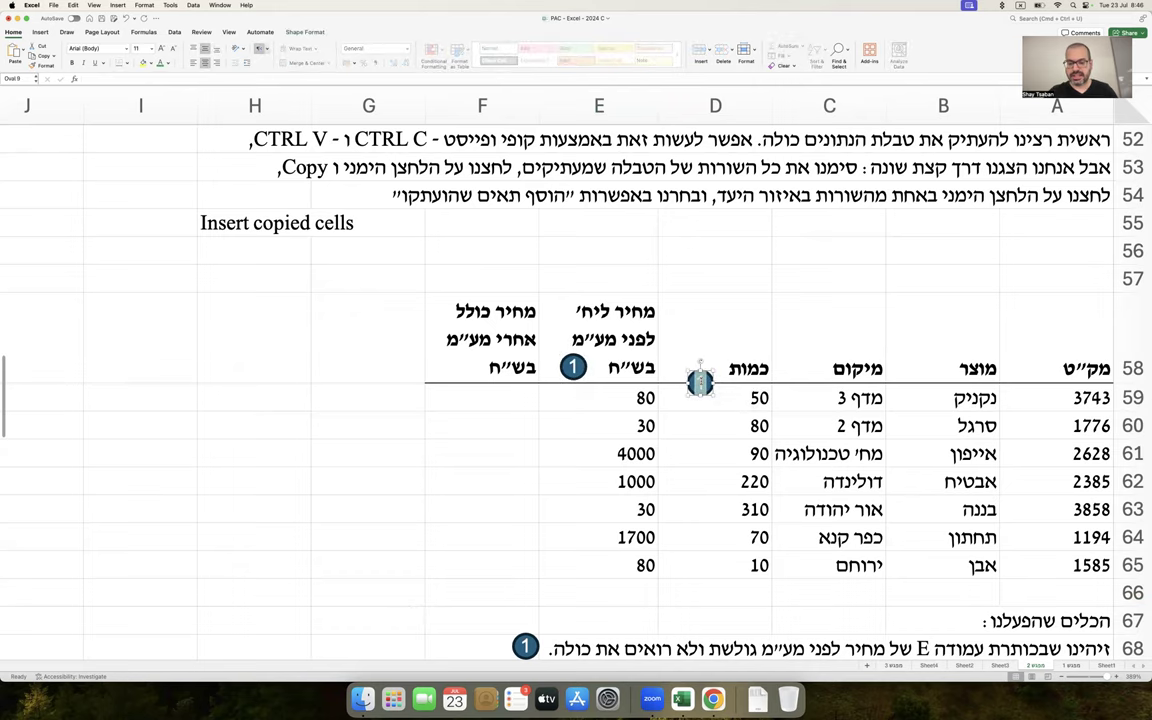
pyautogui.write('2')
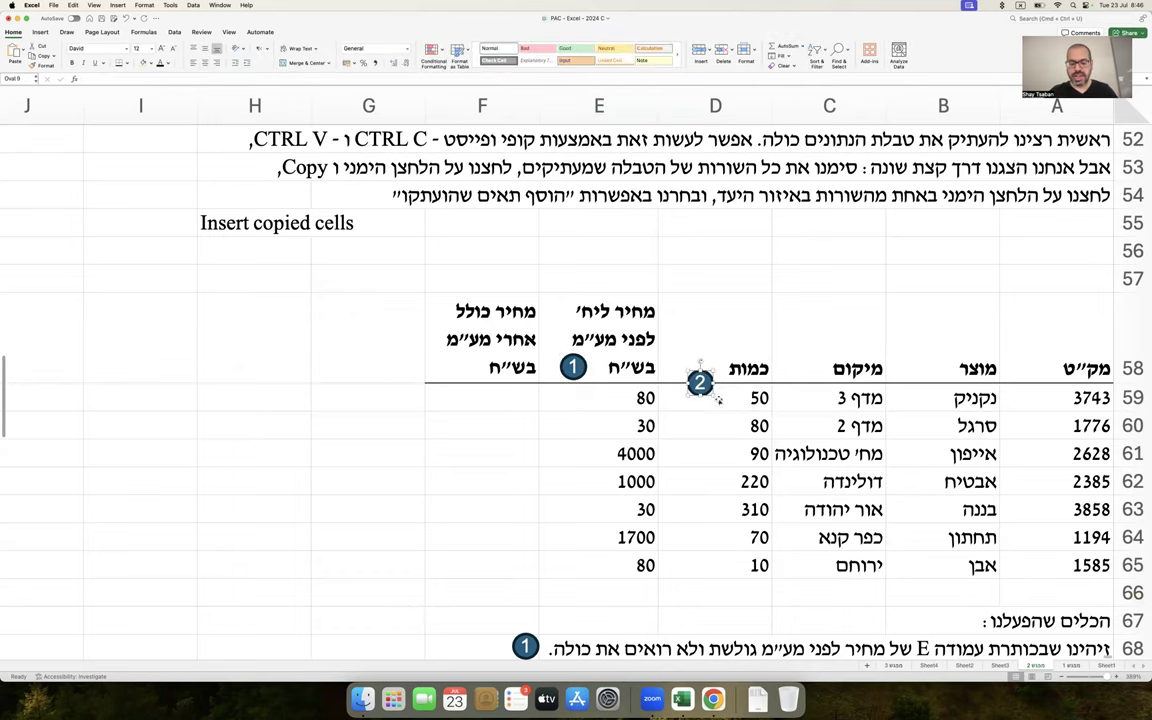
pyautogui.press('Escape')
# Paste a copy of circle 2 beside the row 76 note, then select prices E61–E65
pyautogui.scroll(-10, 722, 453)
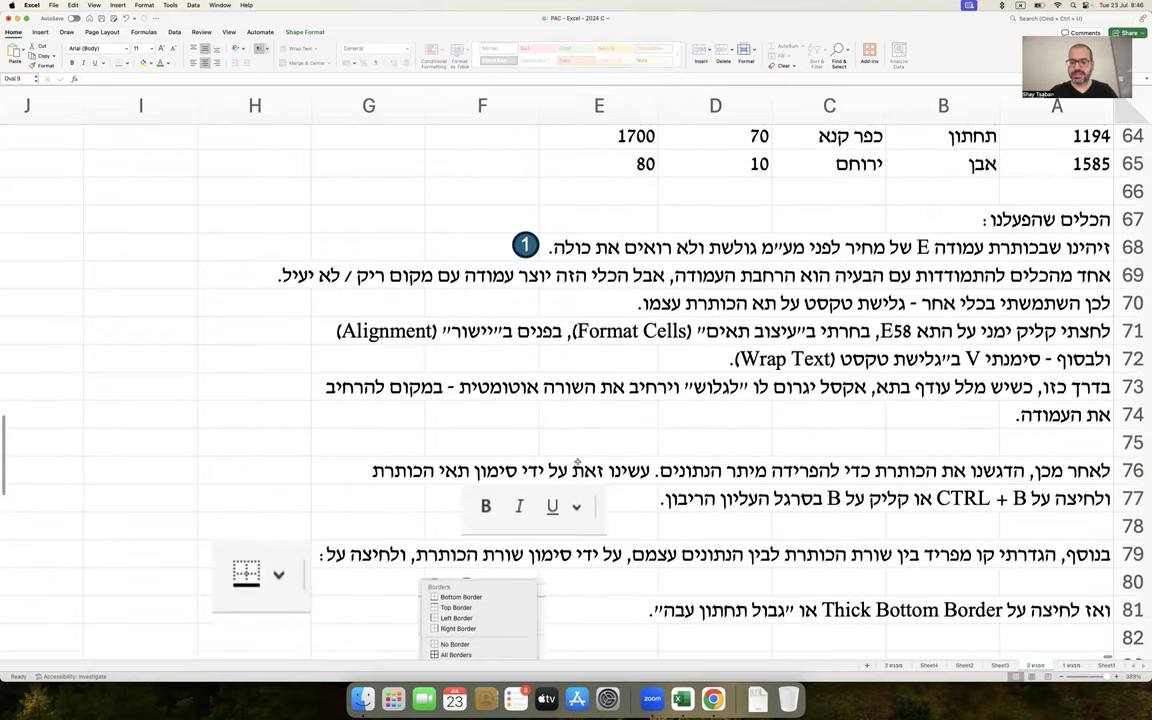
pyautogui.click(272, 434)
pyautogui.press('super+v')
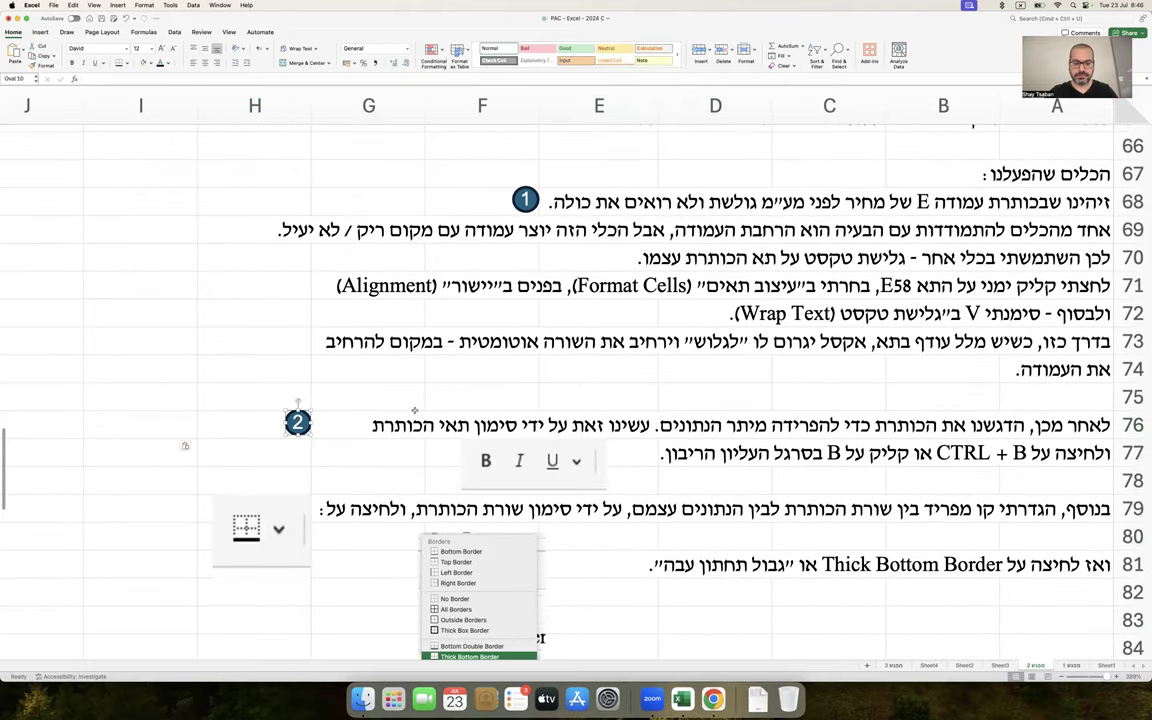
pyautogui.click(583, 402)
pyautogui.scroll(8, 583, 402)
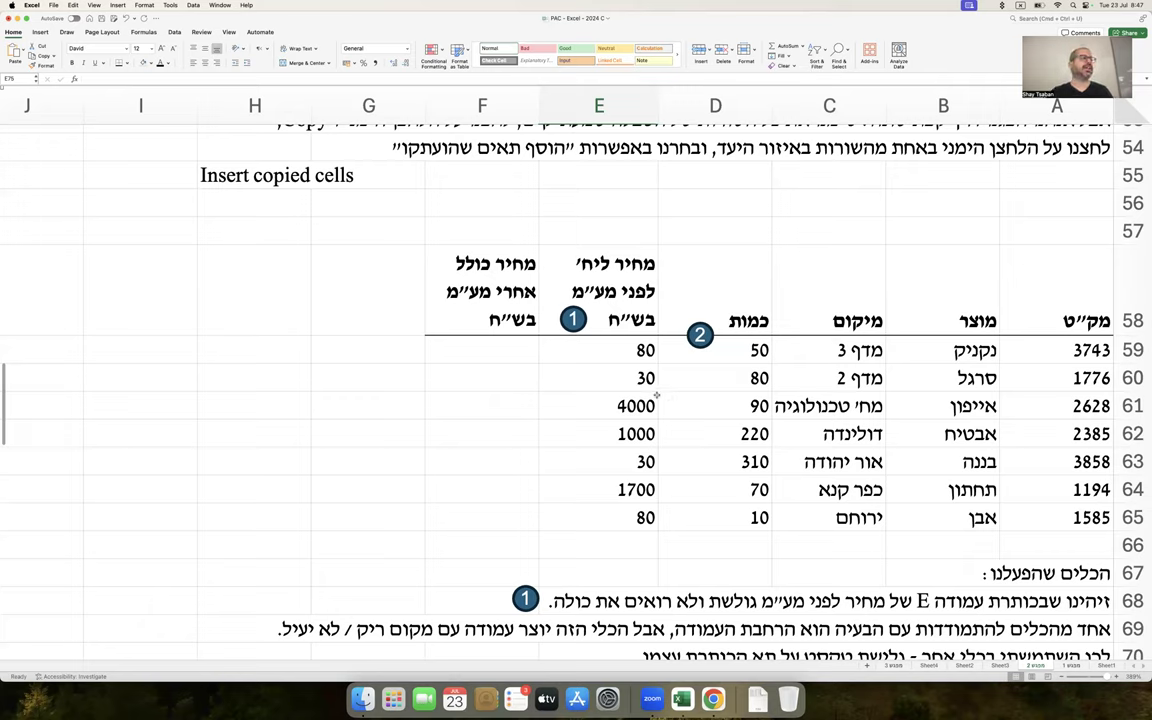
pyautogui.moveTo(590, 405); pyautogui.dragTo(605, 520)
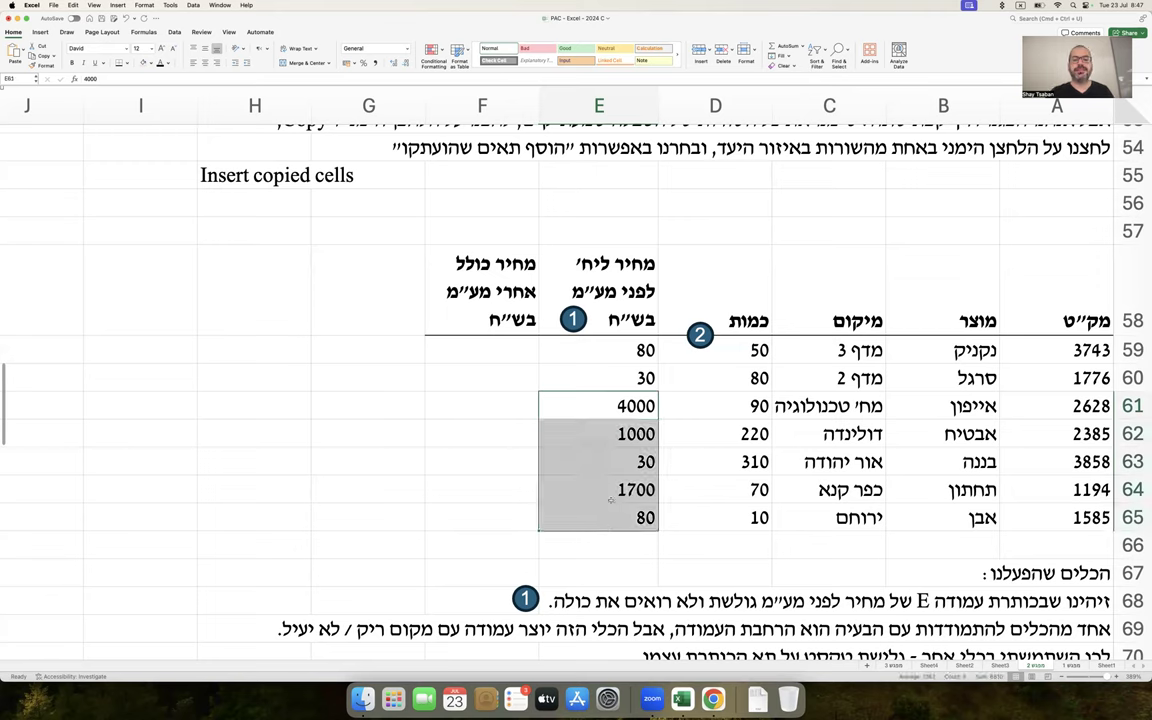
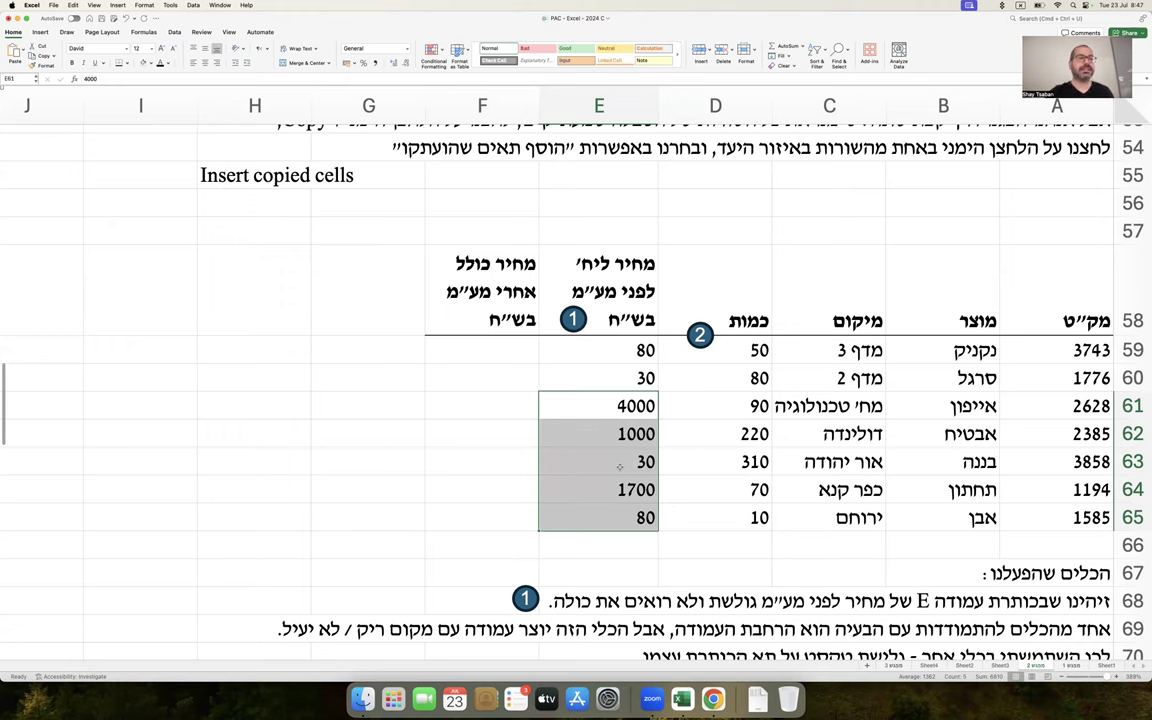
# Give D59:F65 the Number format with 0 decimal places and the 1000 separator
pyautogui.scroll(2, 670, 370)
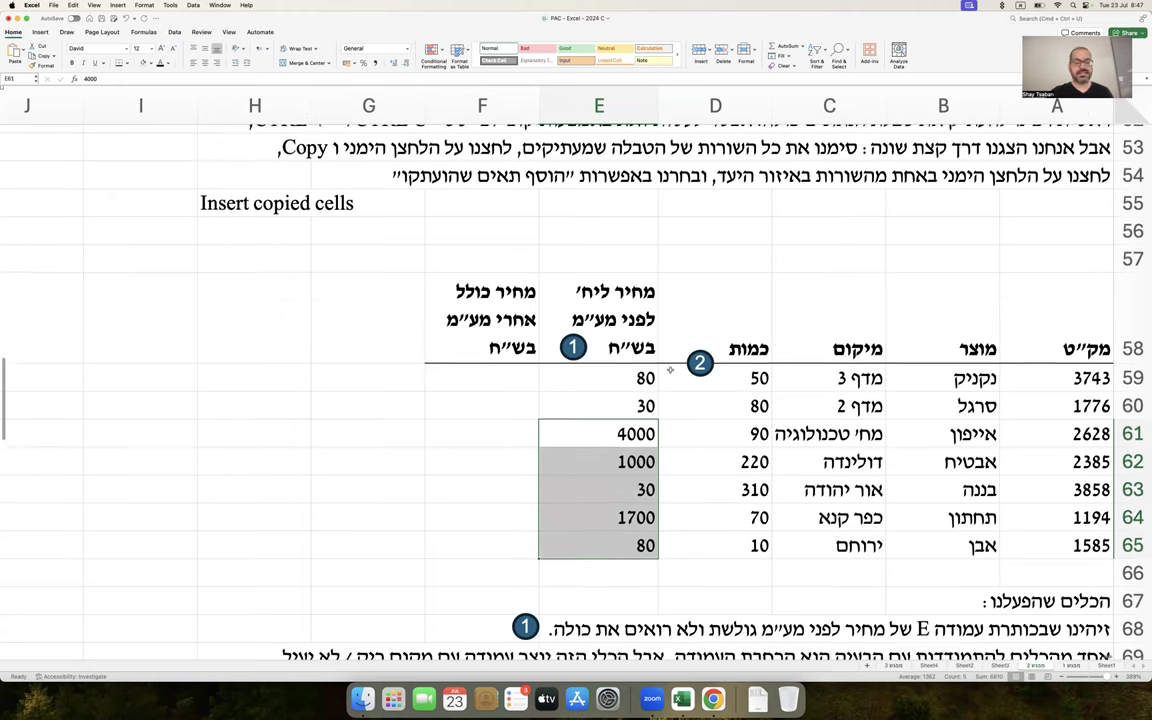
pyautogui.scroll(-2, 670, 370)
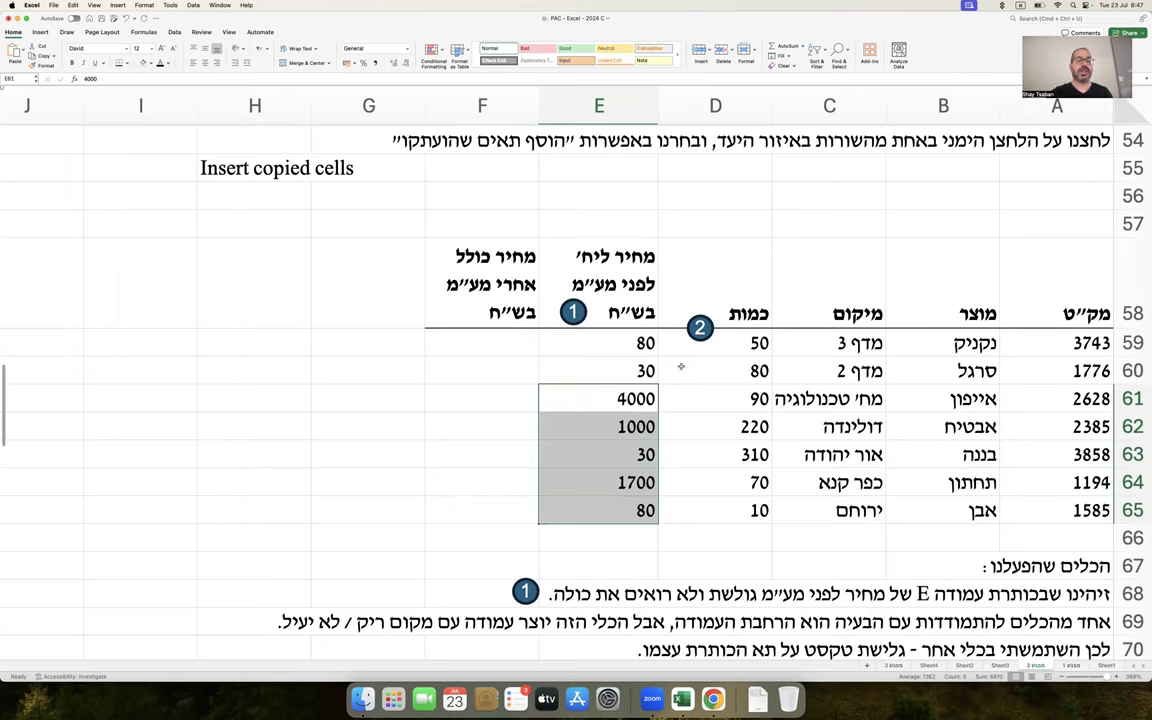
pyautogui.moveTo(725, 338); pyautogui.dragTo(488, 518)
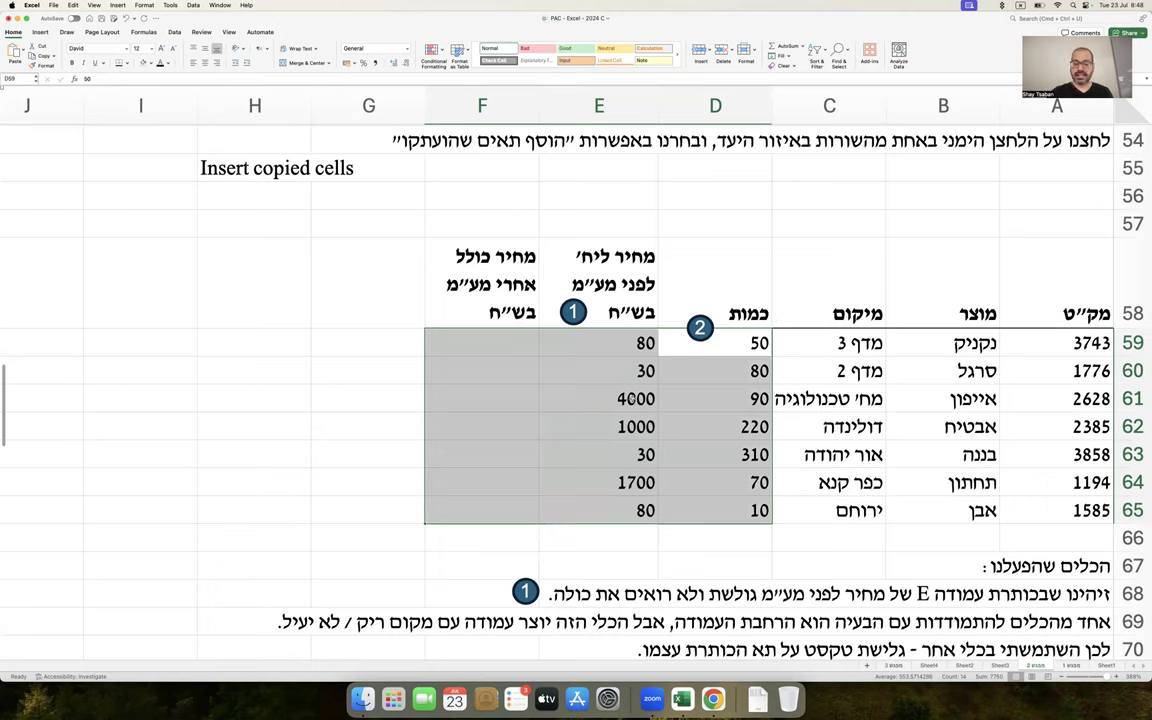
pyautogui.rightClick(633, 399)
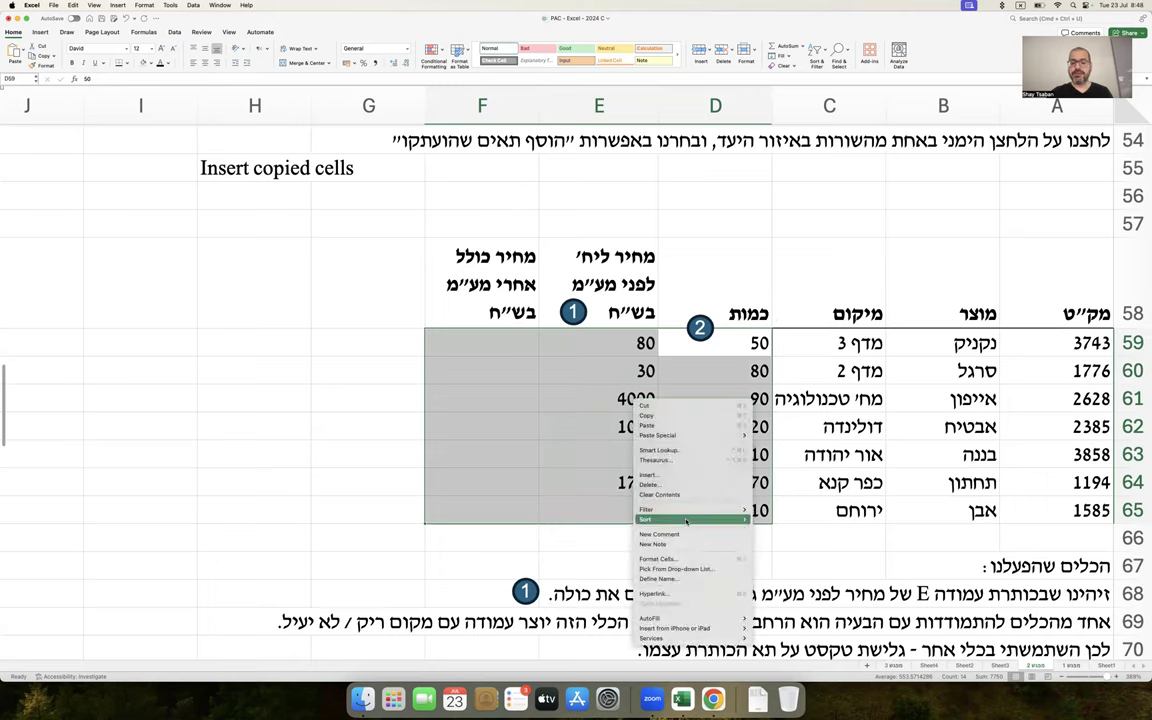
pyautogui.click(697, 559)
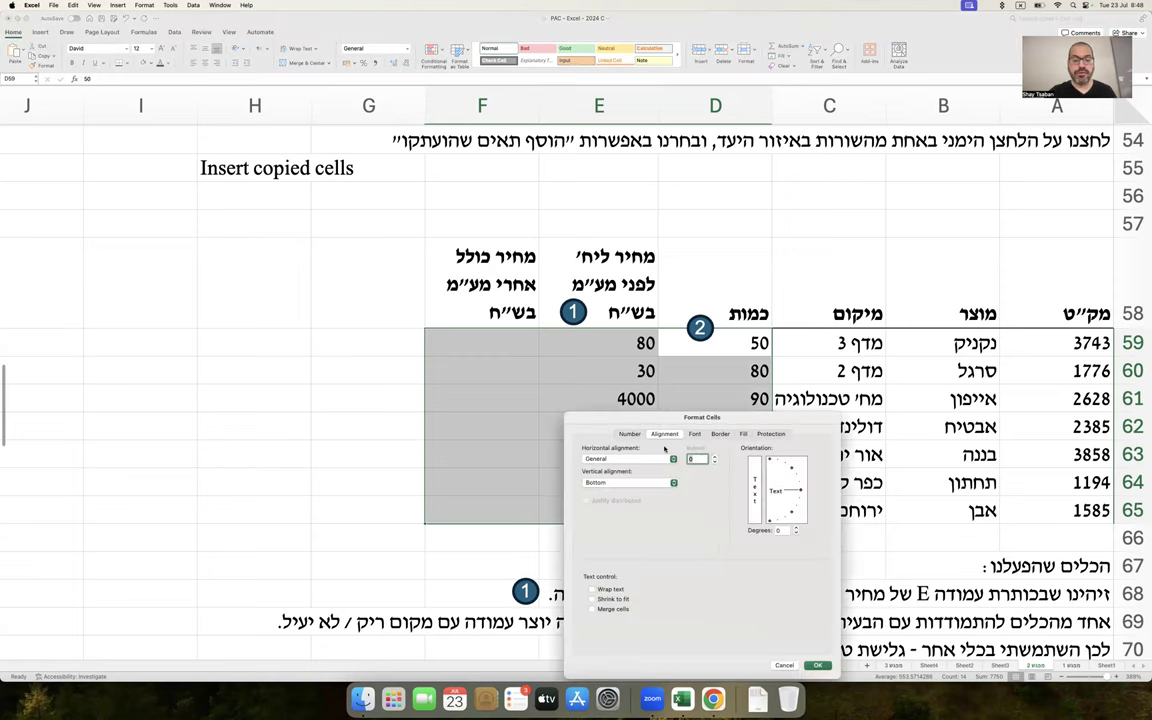
pyautogui.moveTo(727, 412); pyautogui.dragTo(268, 247)
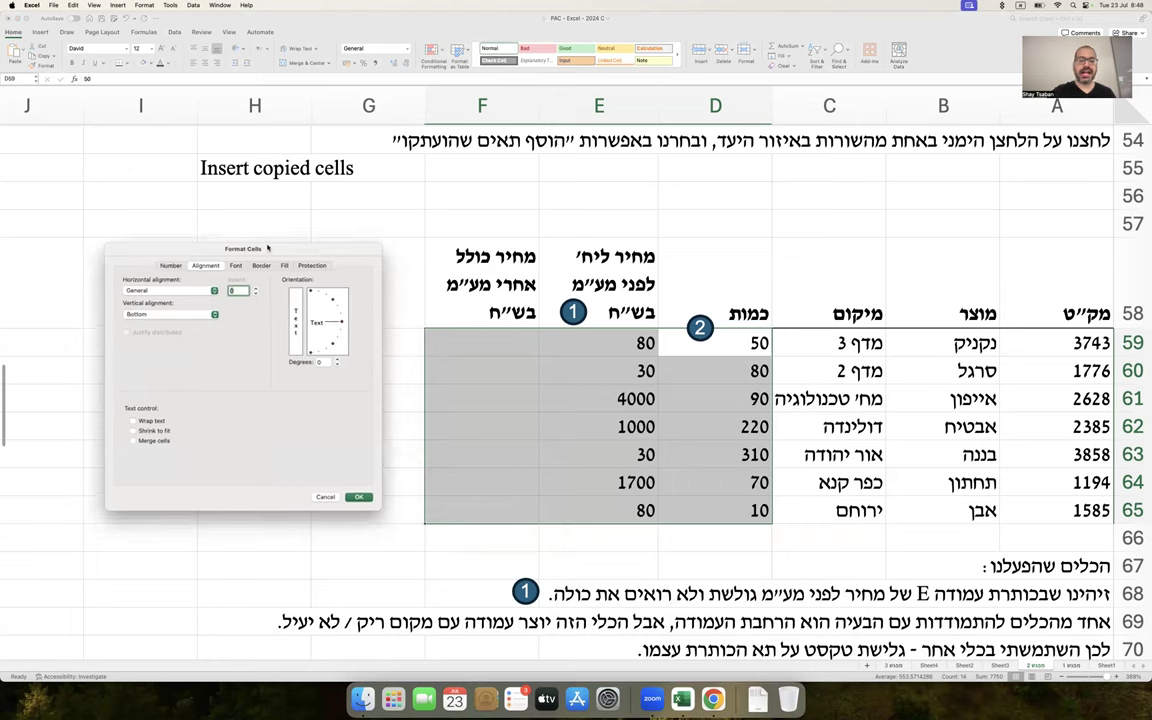
pyautogui.click(171, 266)
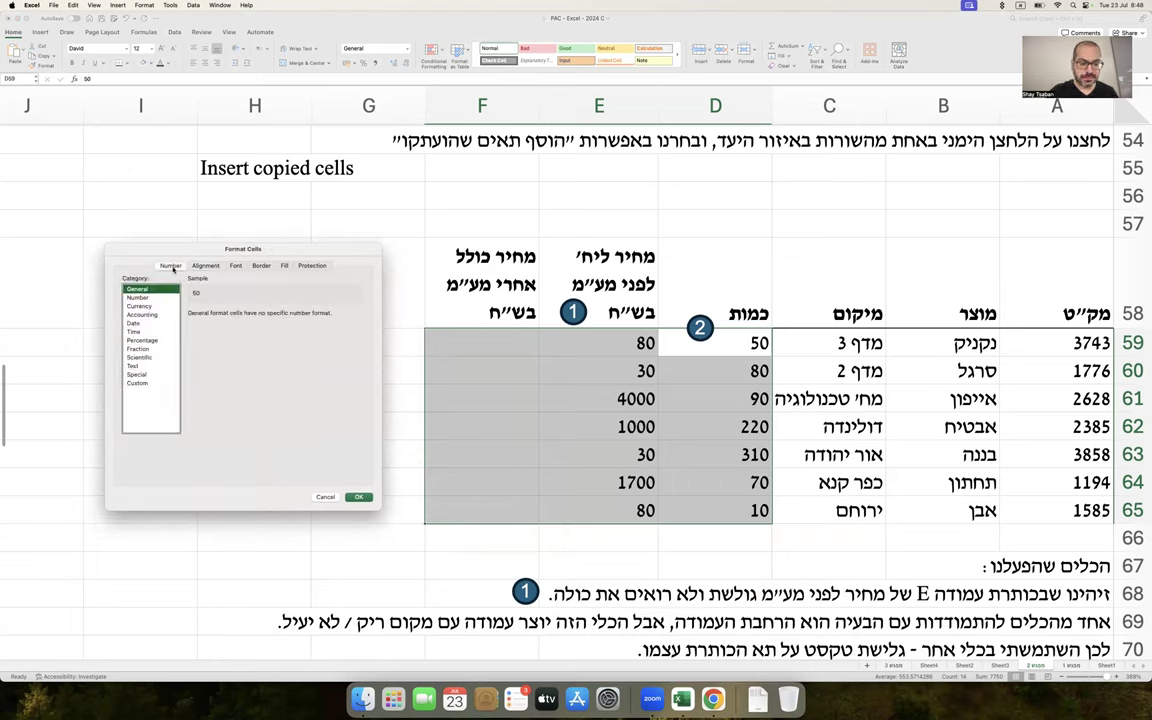
pyautogui.click(140, 298)
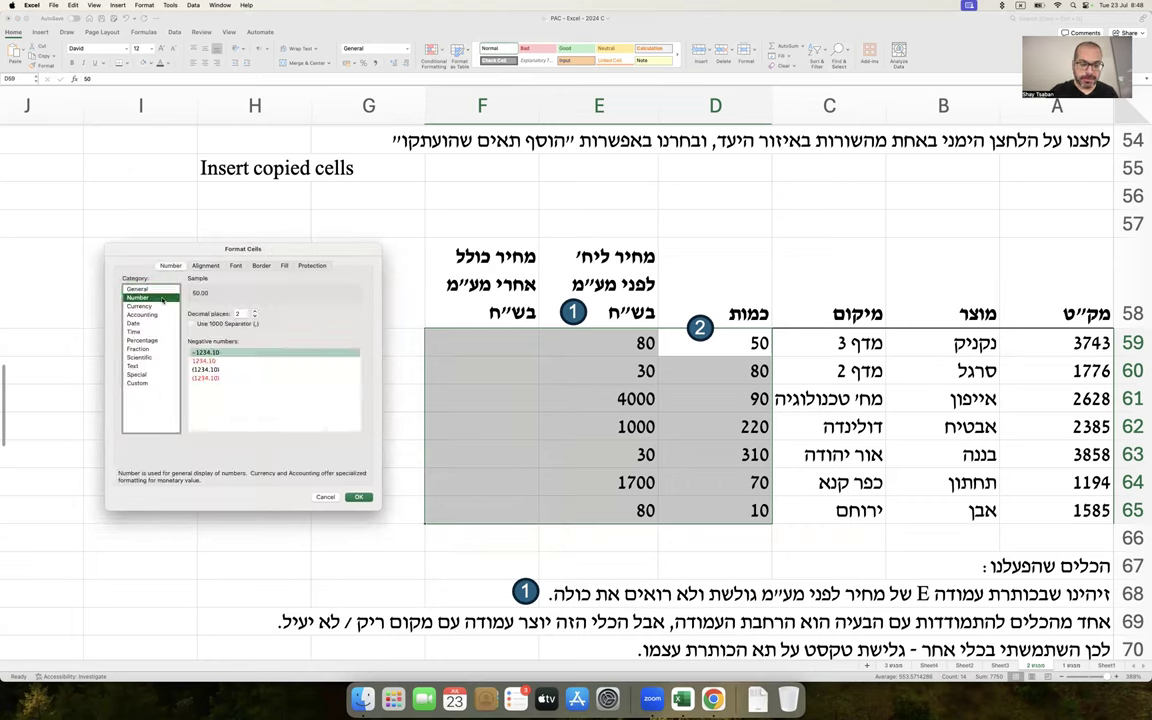
pyautogui.click(255, 318)
pyautogui.click(255, 318)
pyautogui.click(211, 325)
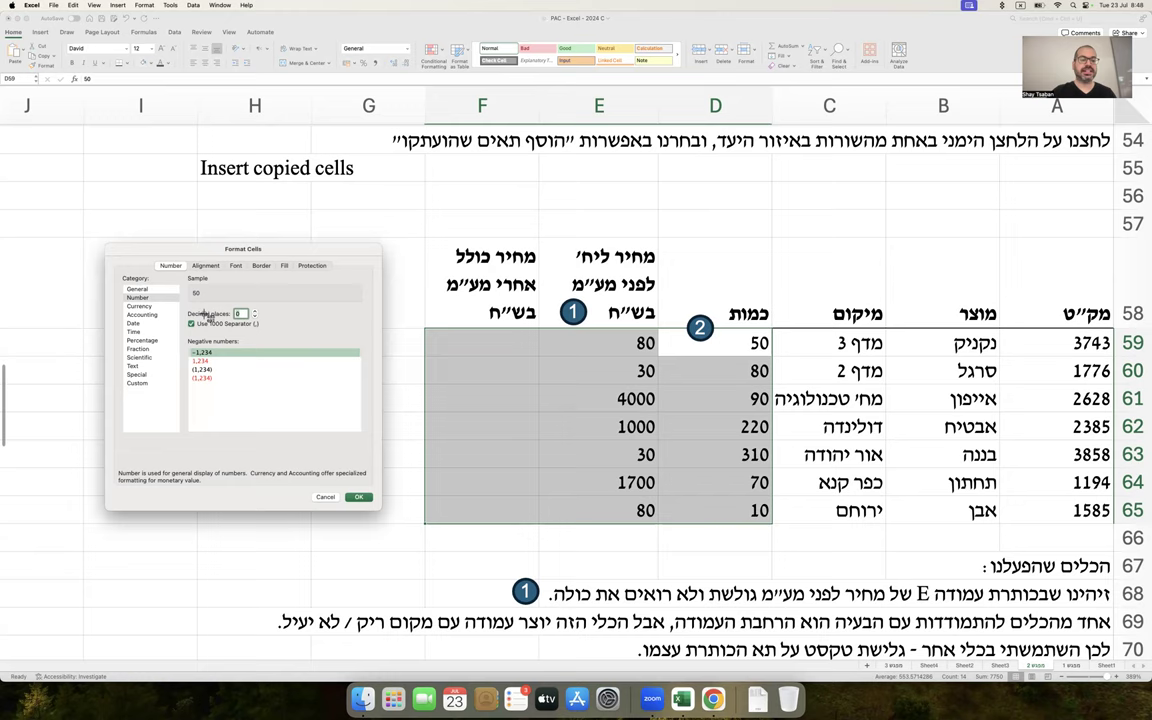
# Copy a screenshot of the Number settings, then apply the whole-number format with separators
pyautogui.click(362, 497)
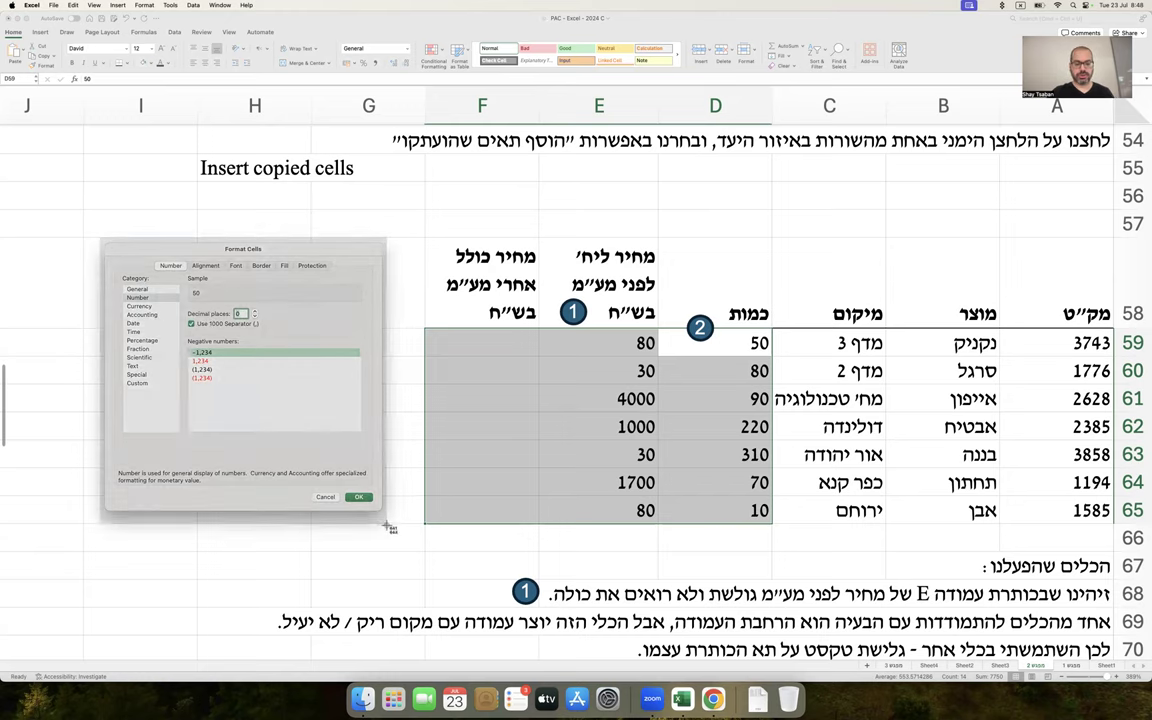
pyautogui.click(375, 502)
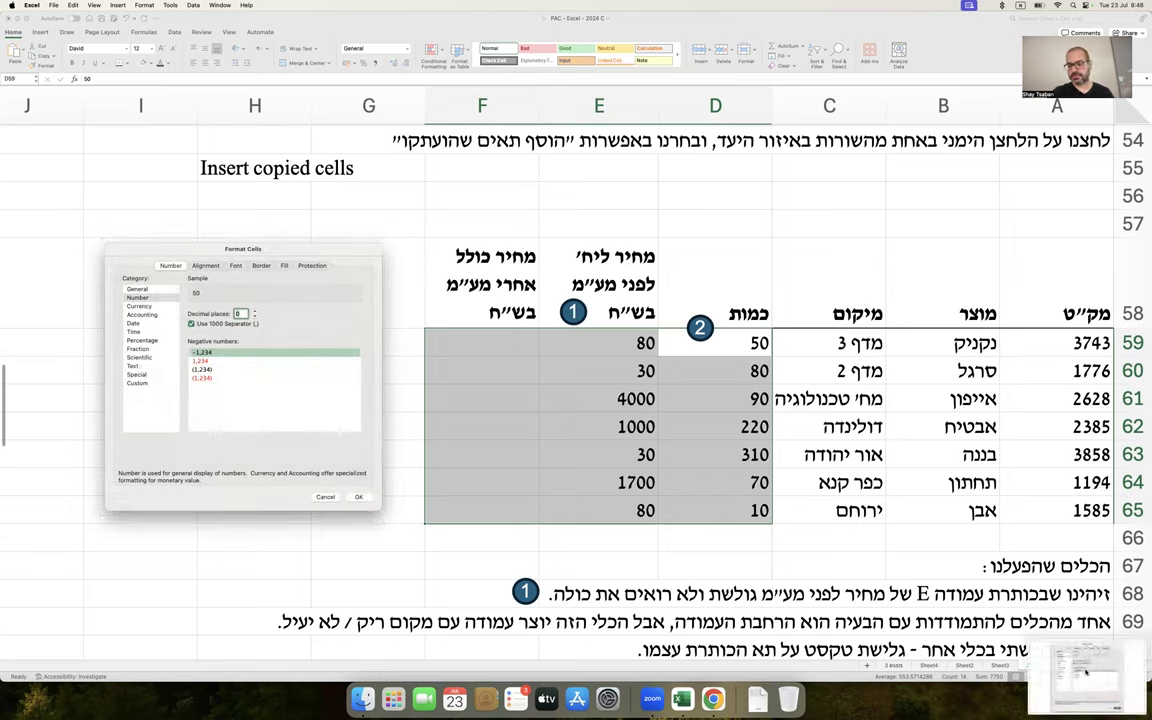
pyautogui.rightClick(978, 605)
pyautogui.click(871, 545)
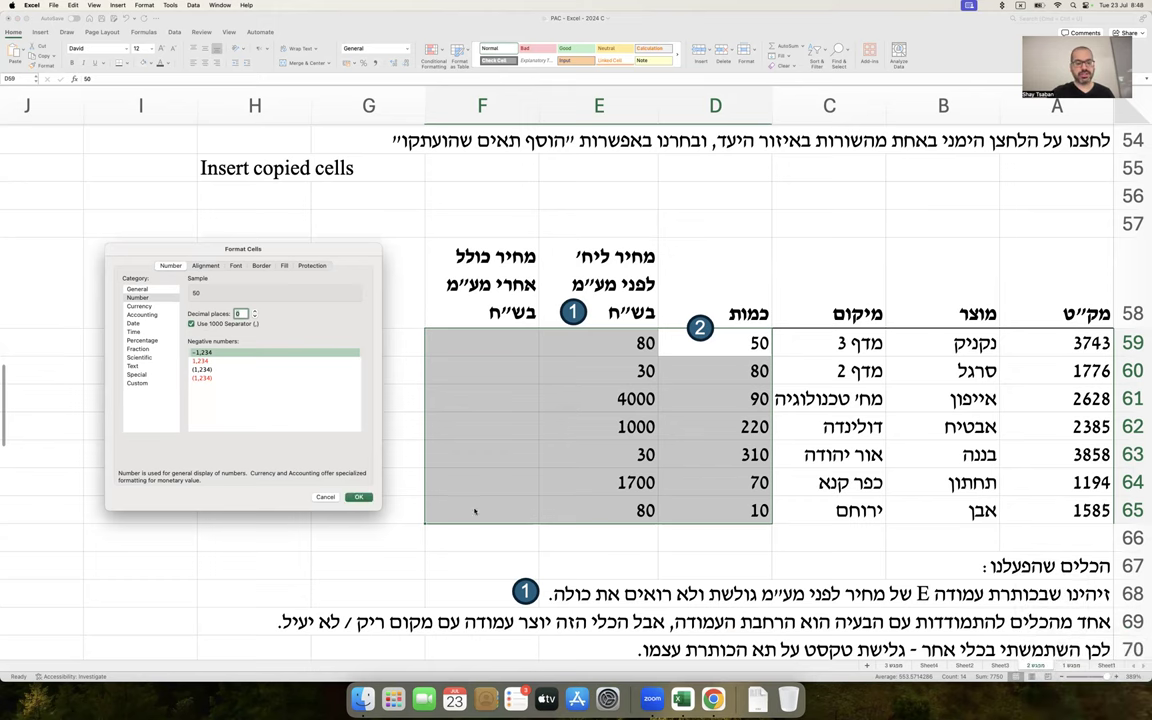
pyautogui.click(358, 496)
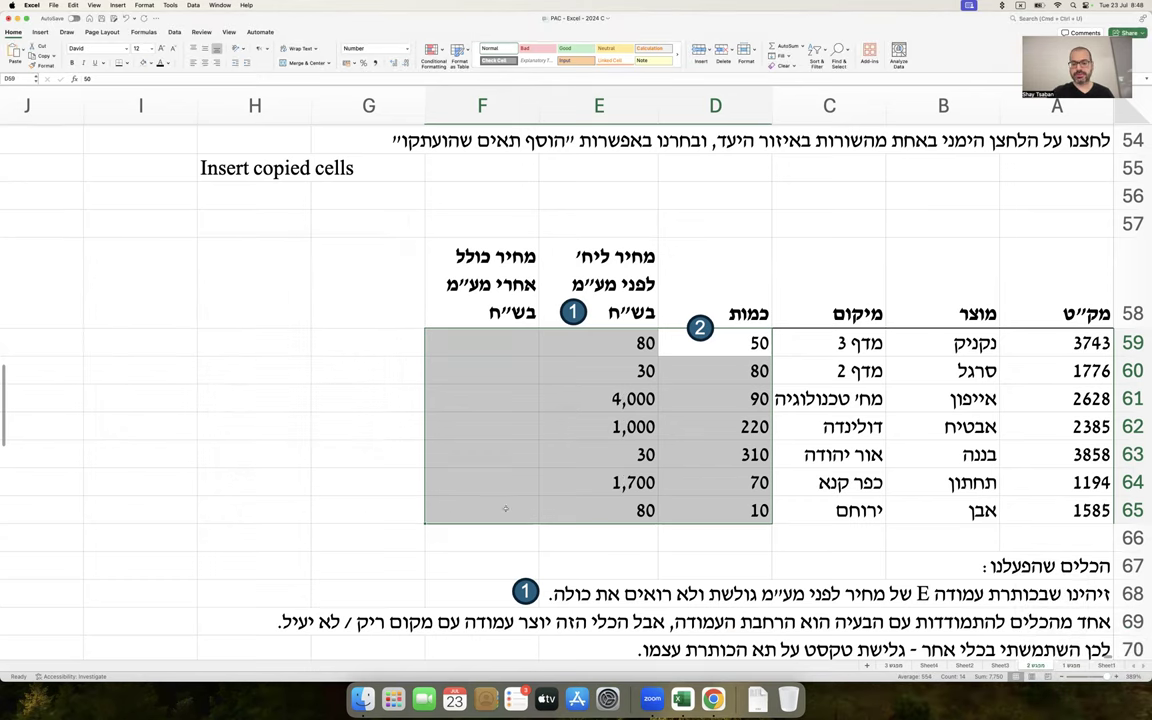
pyautogui.click(555, 505)
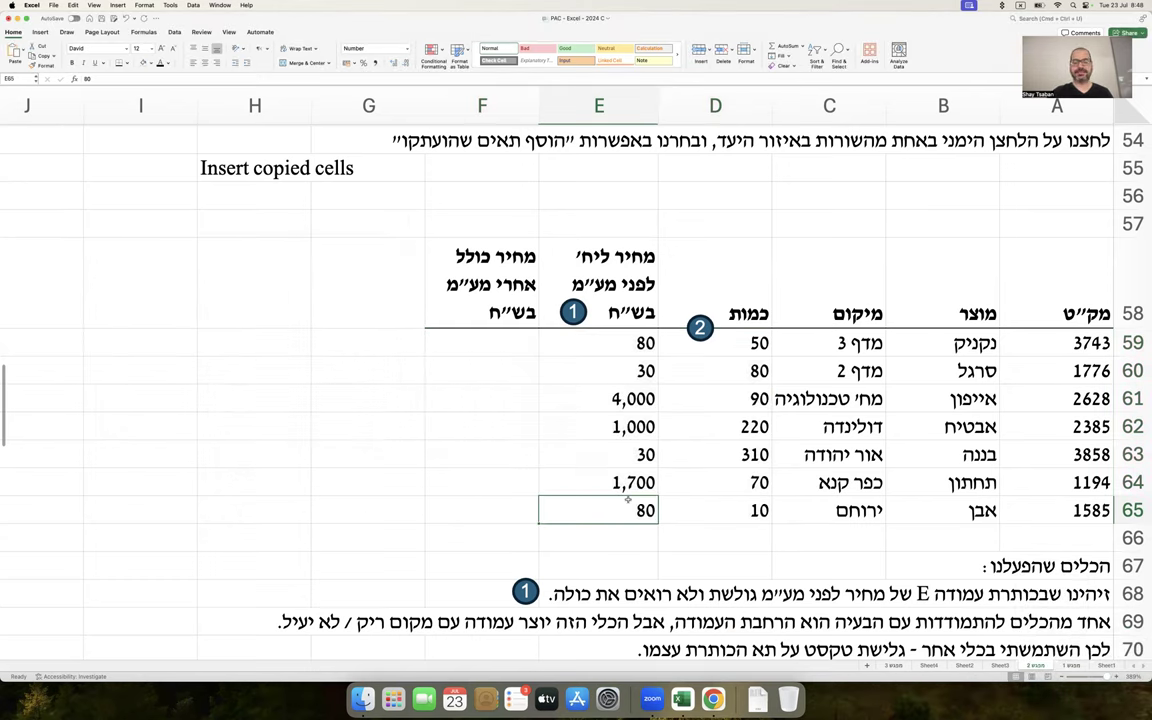
# Paste the Format Cells screenshot into the notes beside cell A81
pyautogui.scroll(-15, 628, 500)
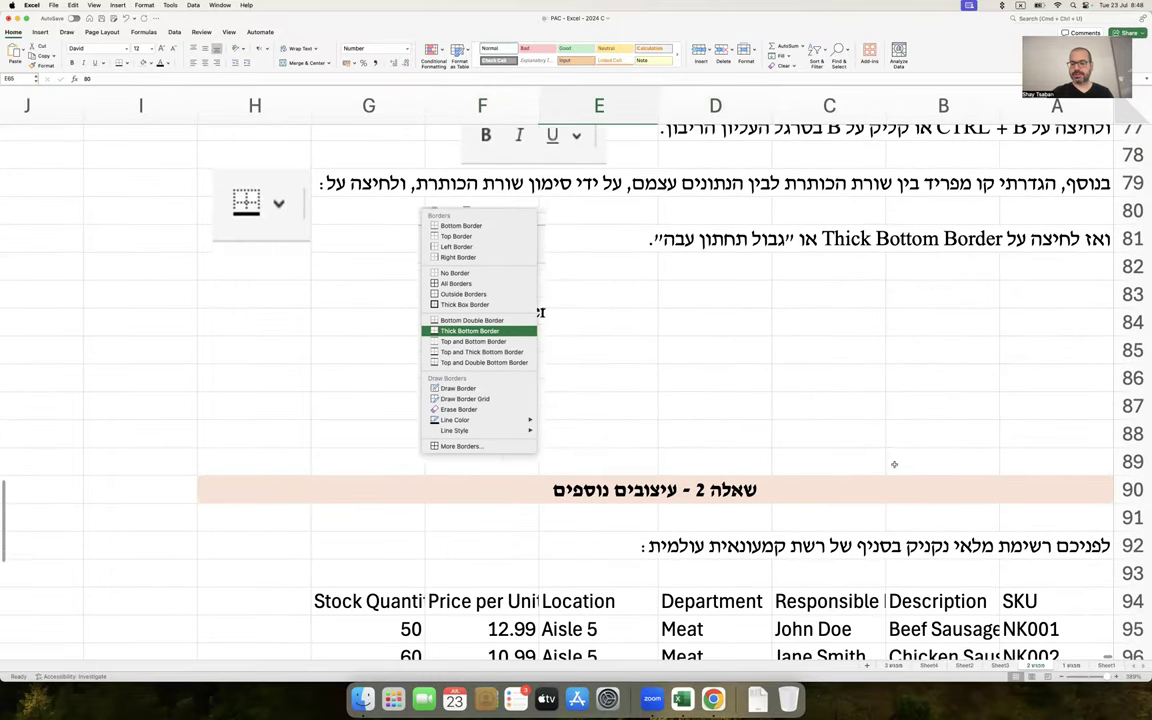
pyautogui.click(962, 290)
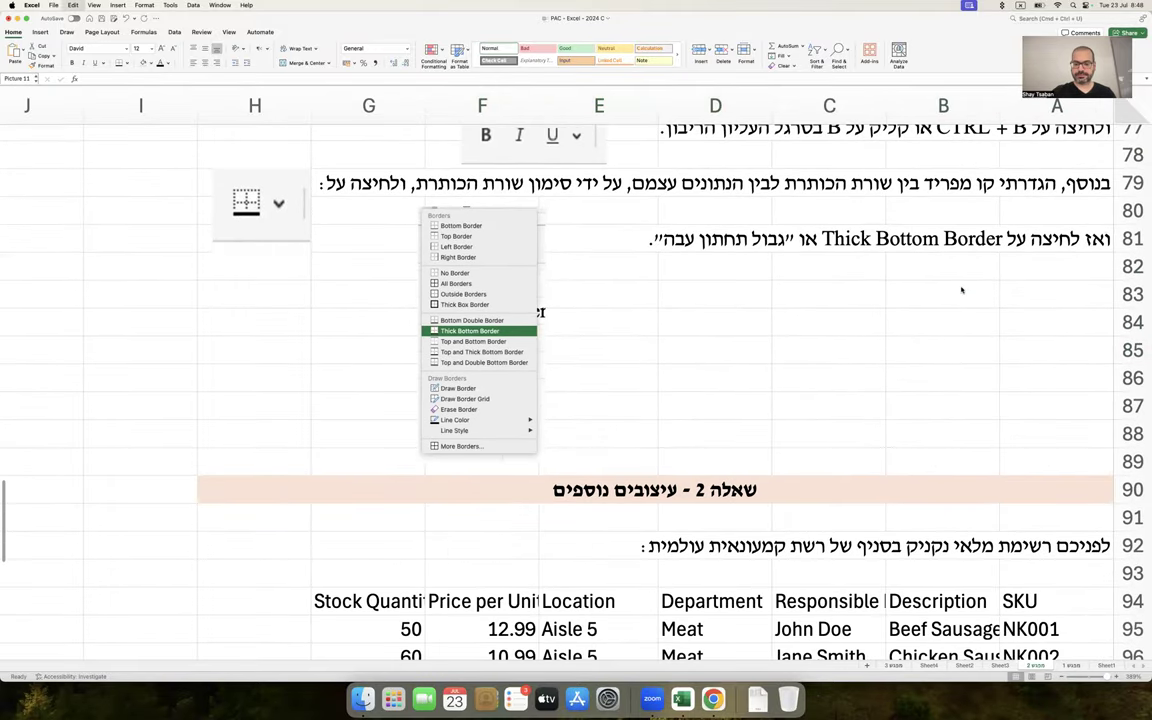
pyautogui.press('super+1')
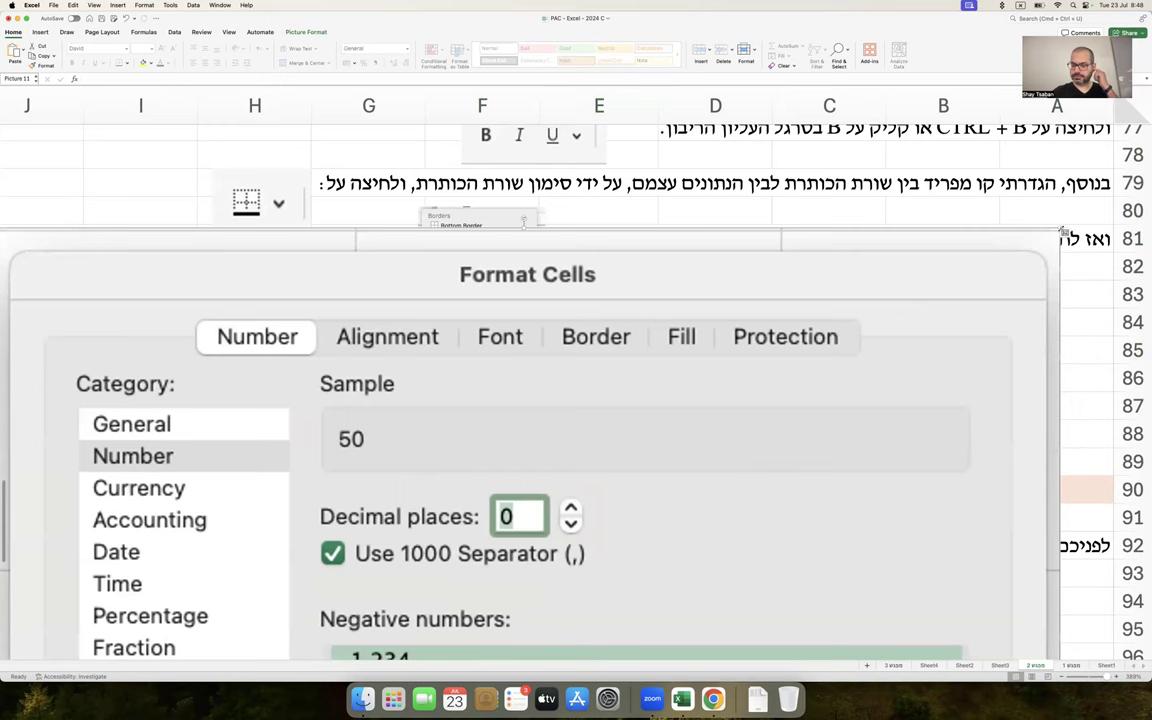
pyautogui.click(1063, 232)
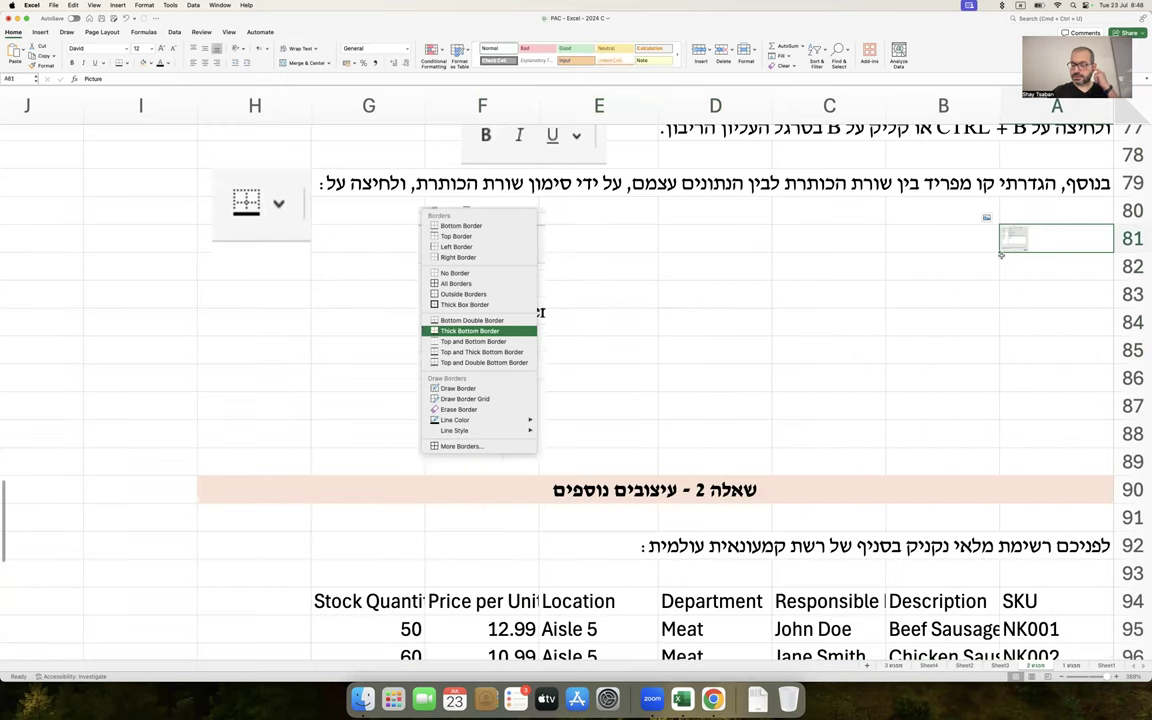
pyautogui.press('super+1')
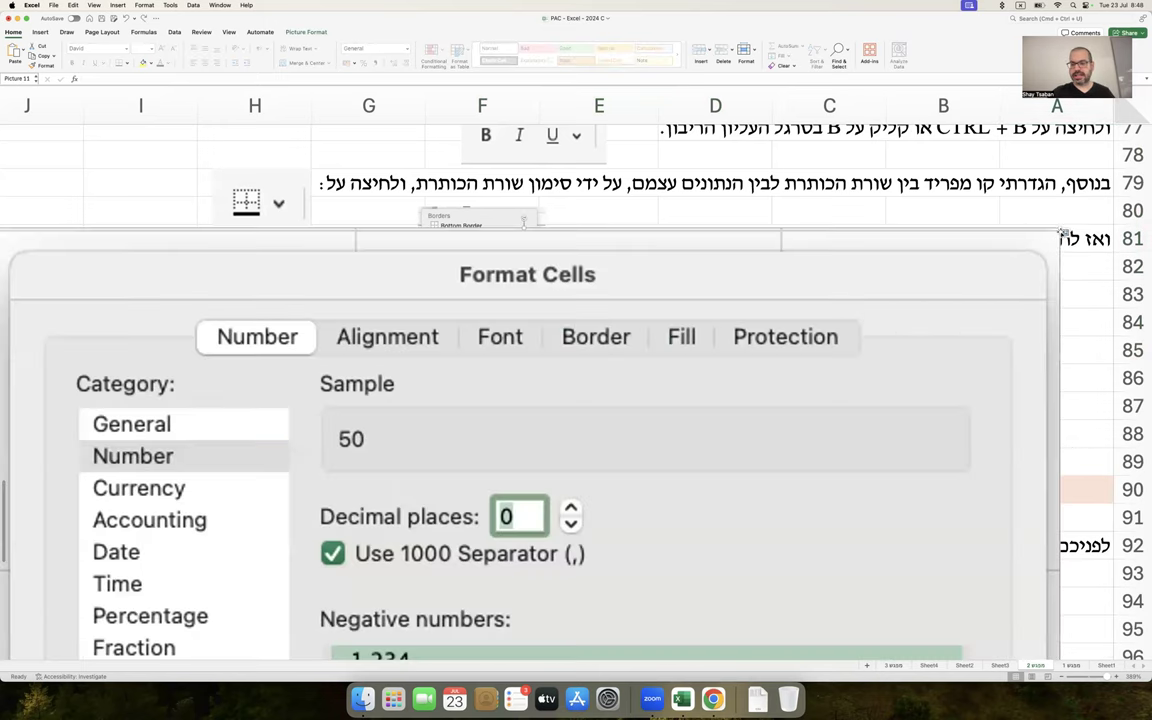
pyautogui.click(1063, 232)
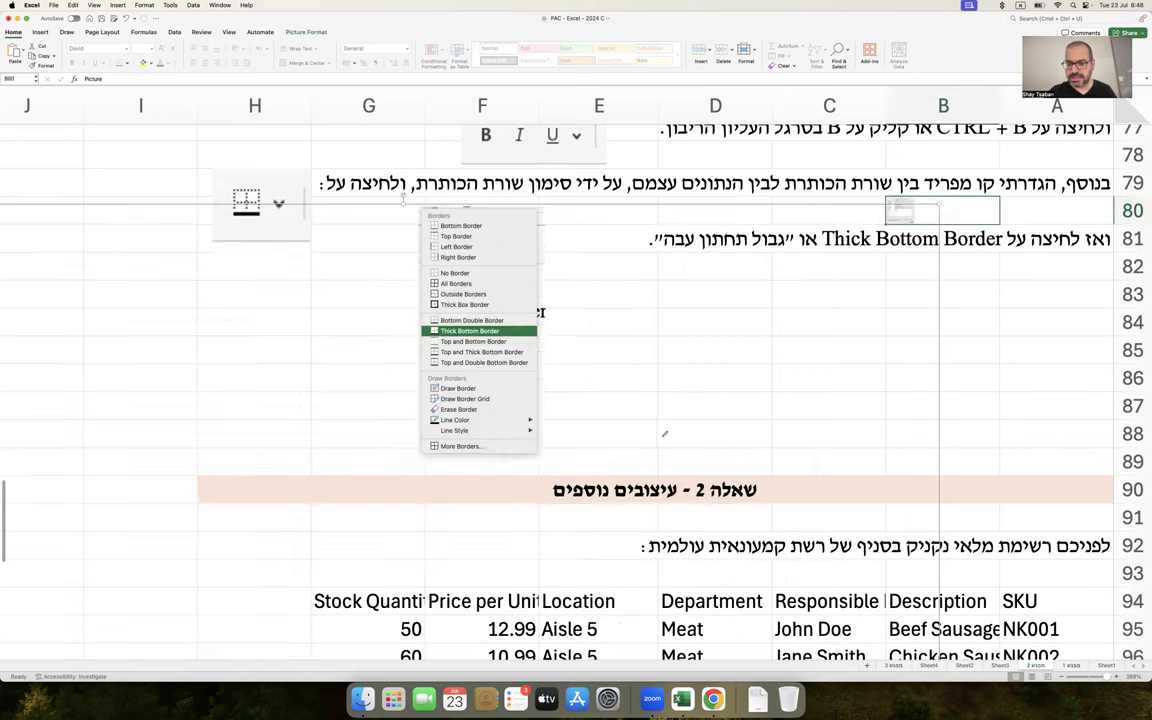
pyautogui.click(900, 210)
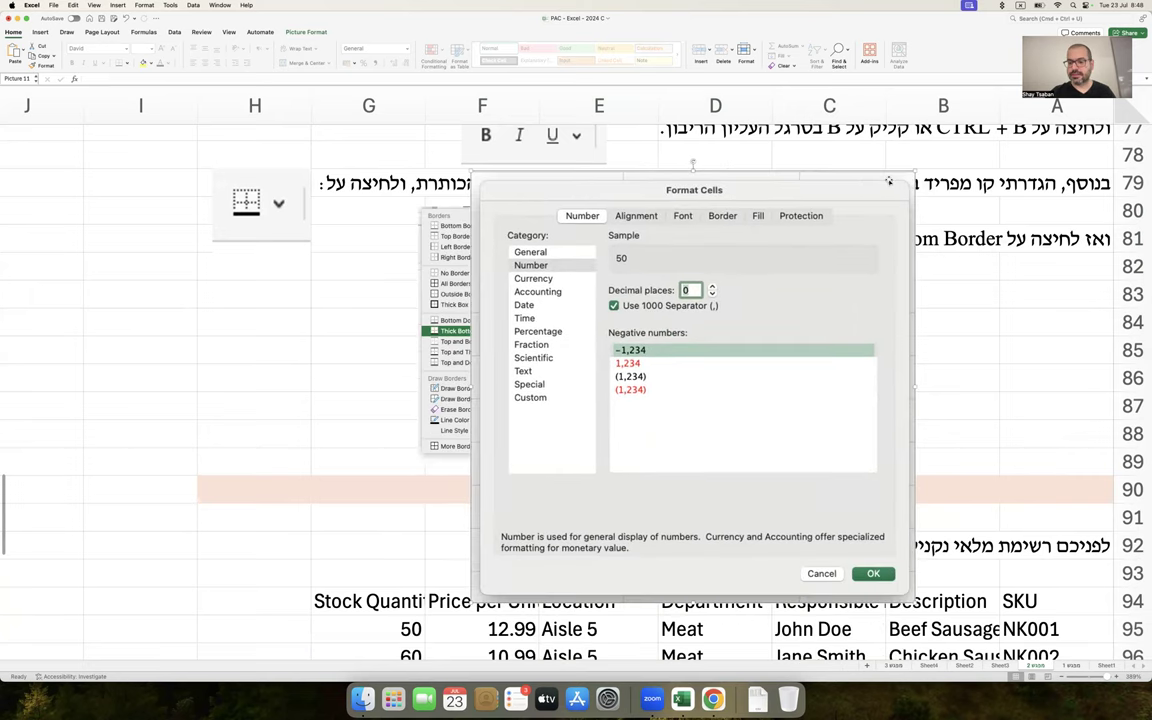
# Insert blank rows at rows 85–93 and more near row 90 in the notes
pyautogui.moveTo(1134, 350); pyautogui.dragTo(1137, 578)
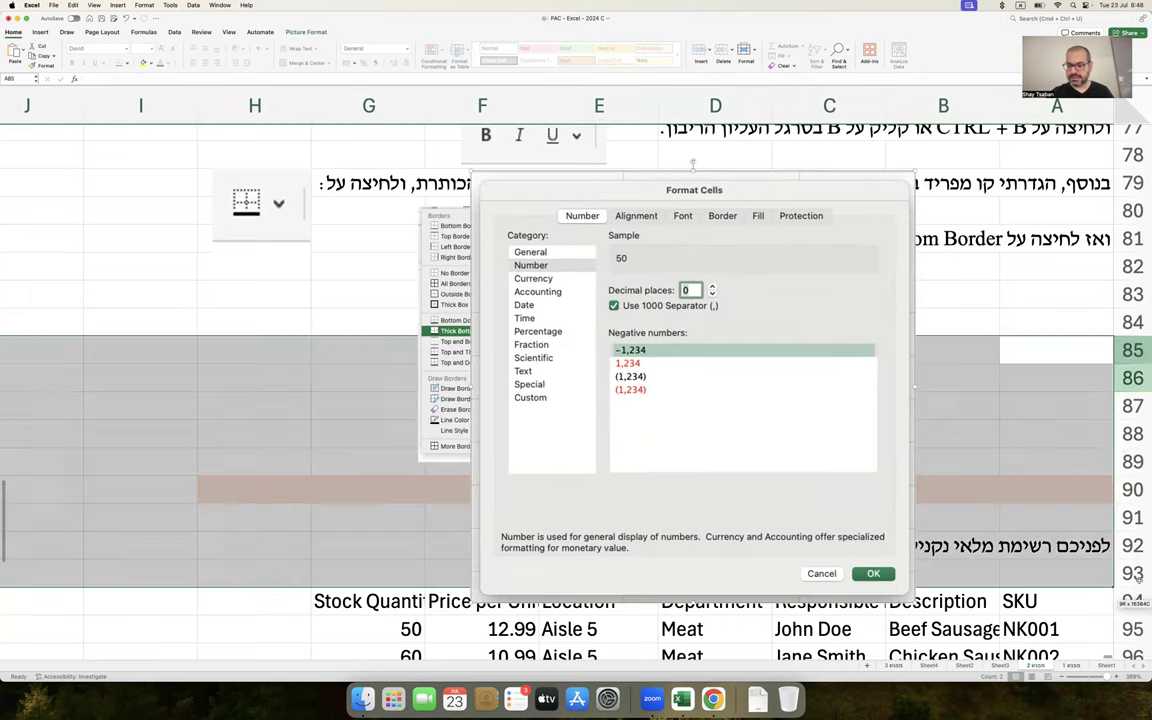
pyautogui.rightClick(1137, 578)
pyautogui.click(1087, 530)
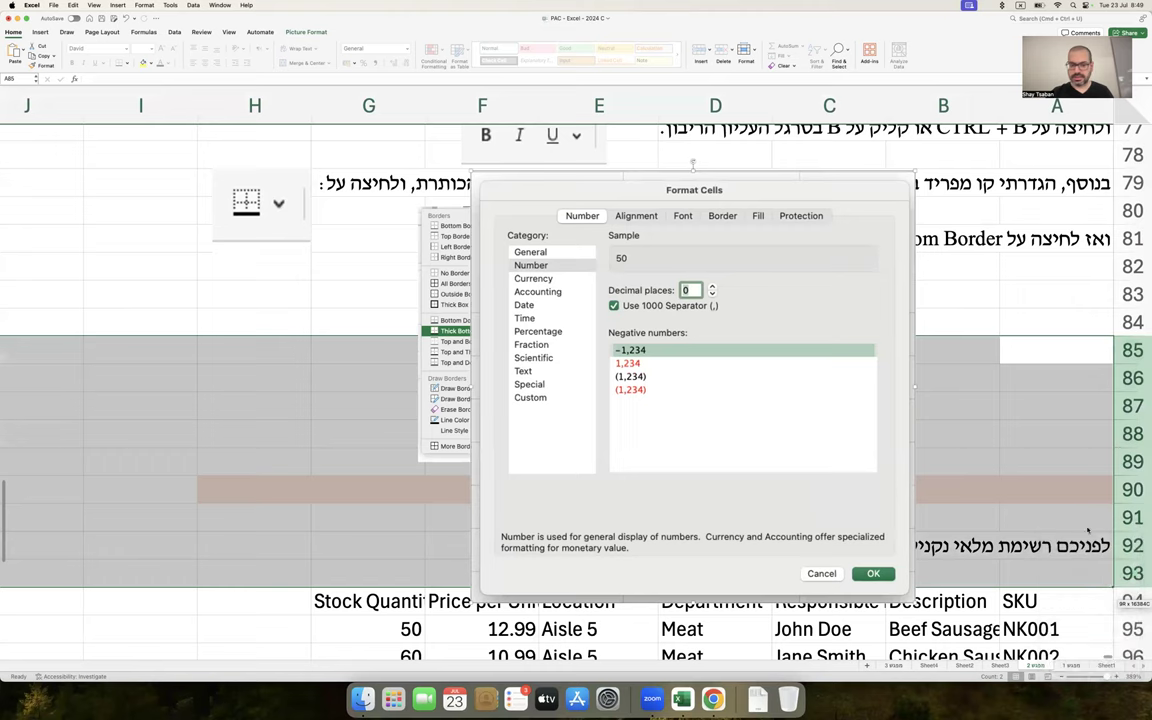
pyautogui.scroll(-3, 1100, 460)
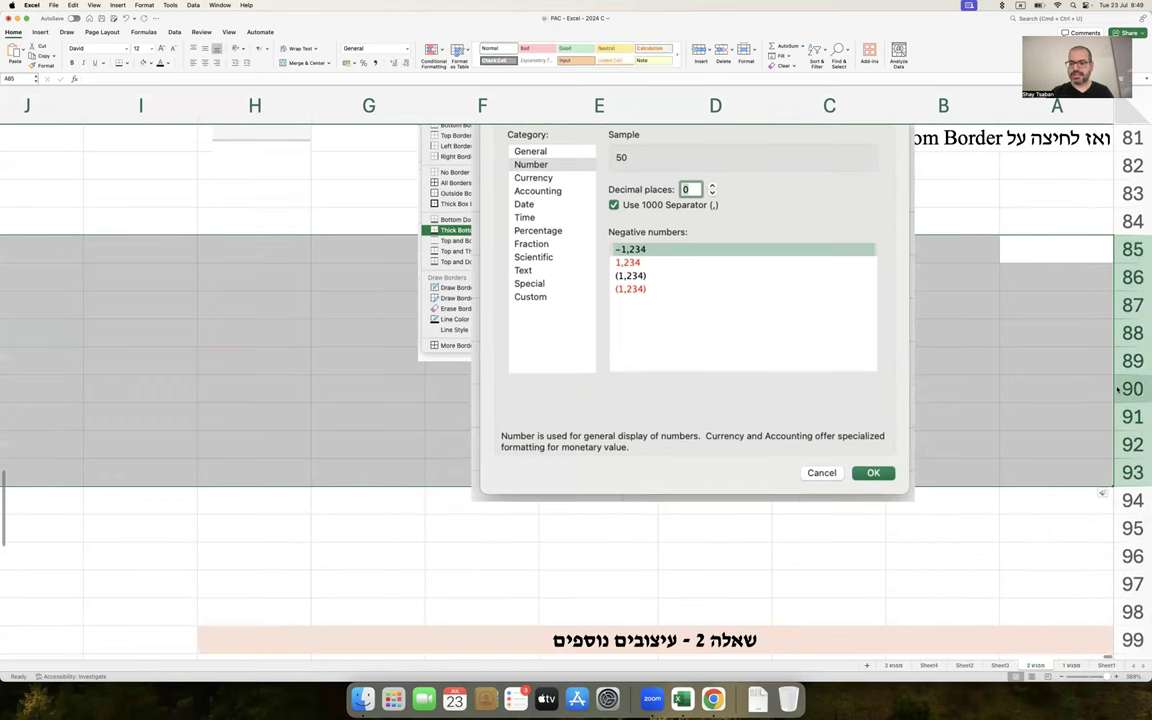
pyautogui.rightClick(1118, 390)
pyautogui.click(1045, 430)
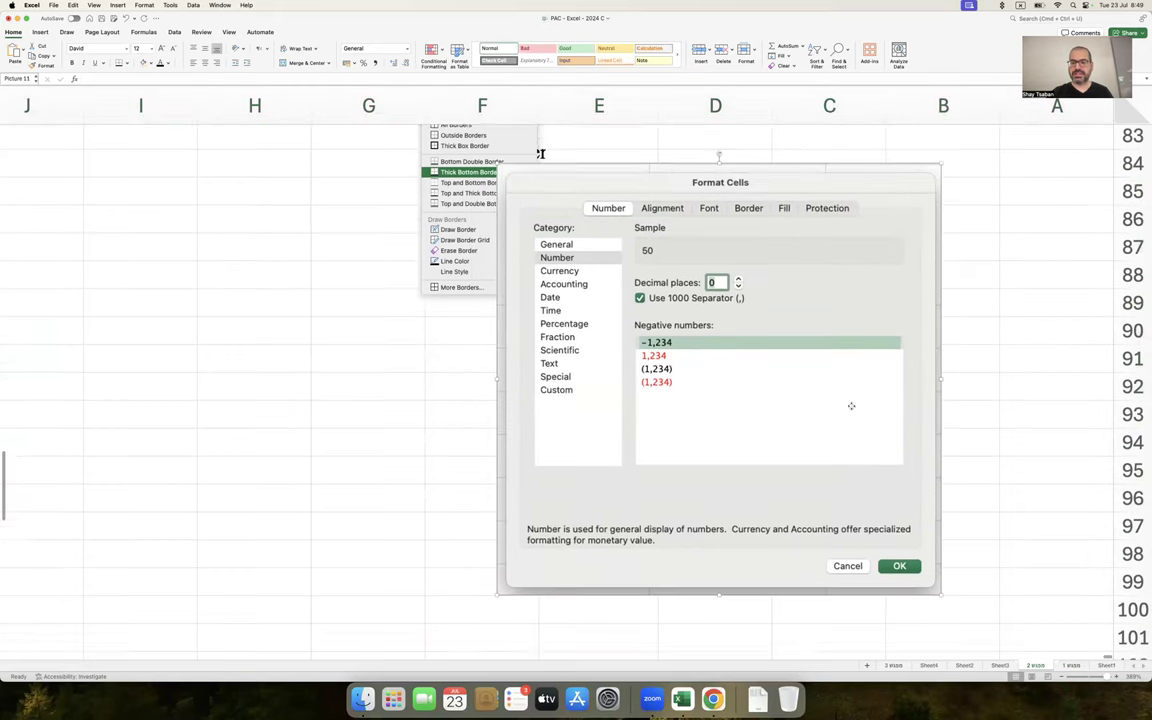
# Insert three more rows at 89–91 and move the screenshot down to around row 91
pyautogui.moveTo(1140, 262); pyautogui.dragTo(1128, 318)
pyautogui.rightClick(1128, 320)
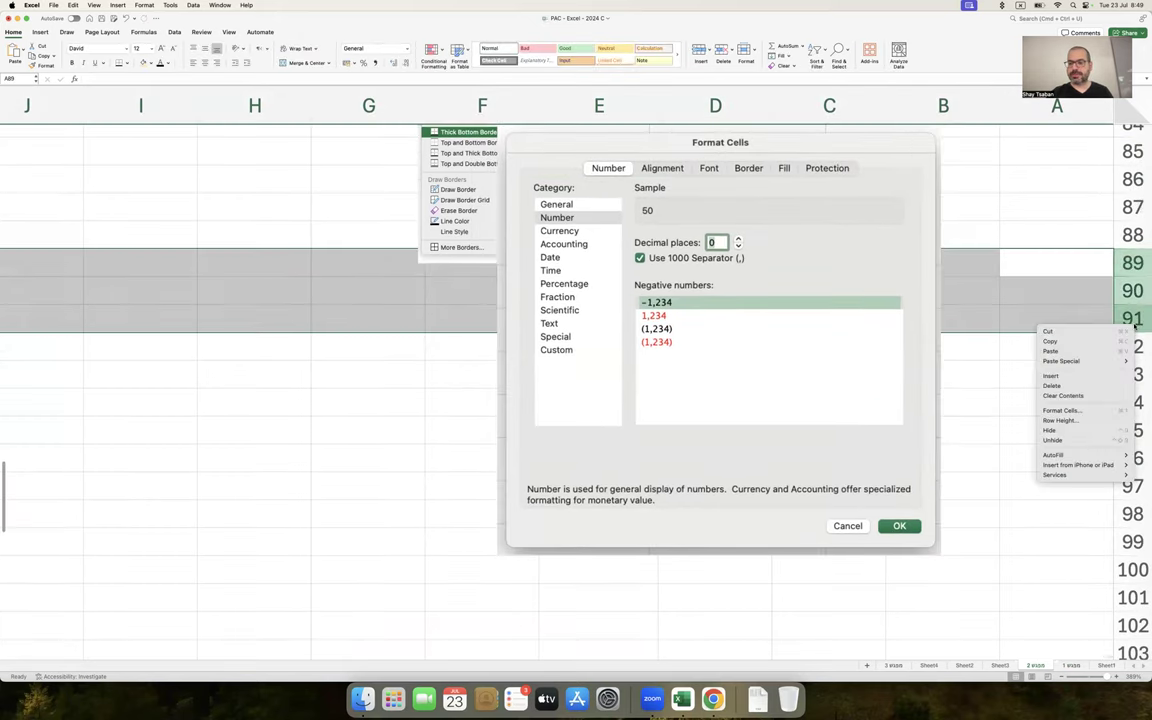
pyautogui.click(1050, 375)
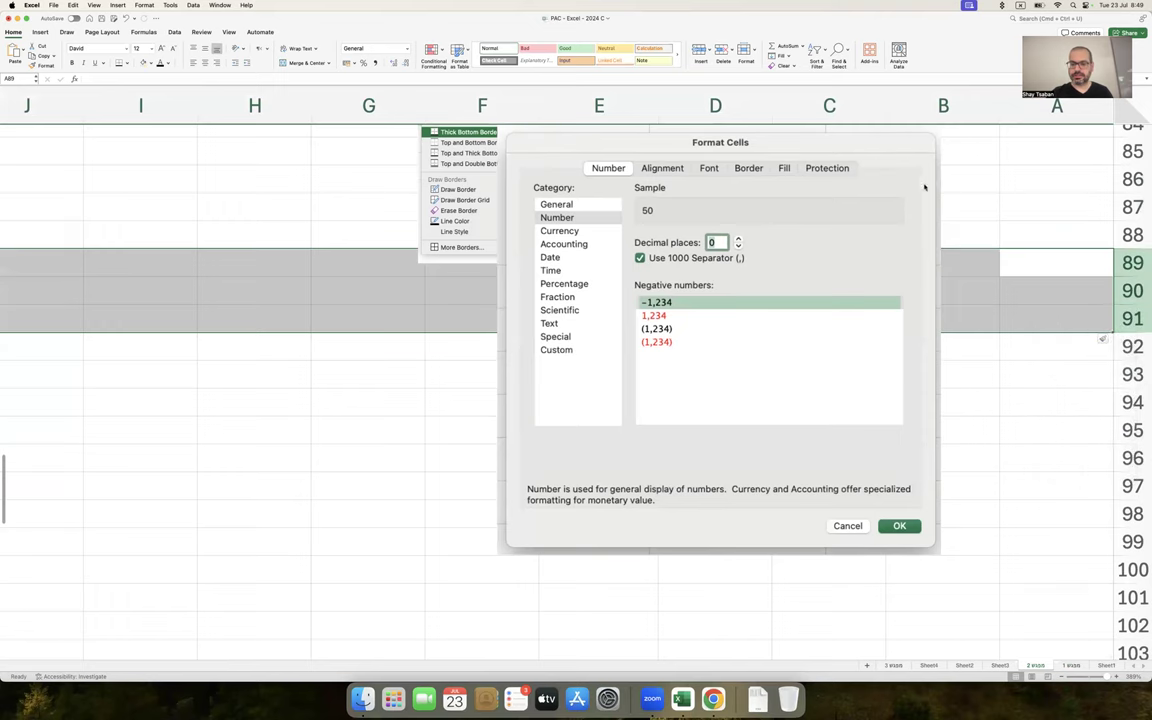
pyautogui.moveTo(904, 148); pyautogui.dragTo(916, 351)
# Write two Hebrew lines in A91–A92 explaining the Number category with thousands separators
pyautogui.click(1034, 312)
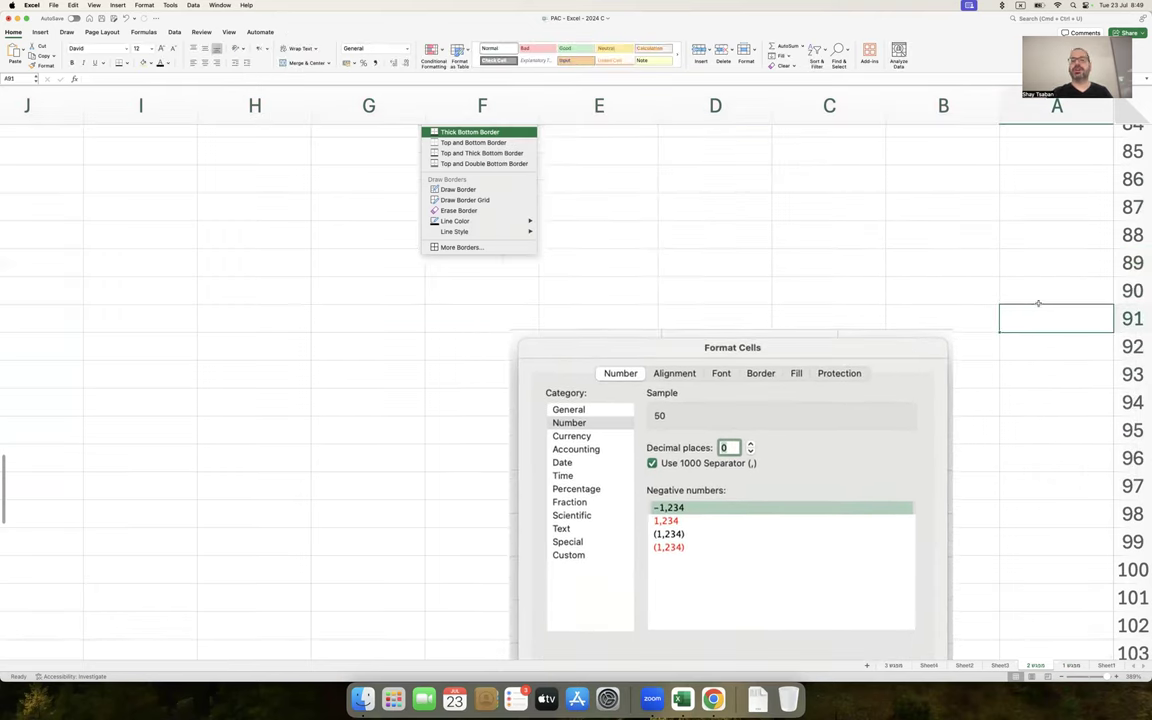
pyautogui.write('בשלב הבא')
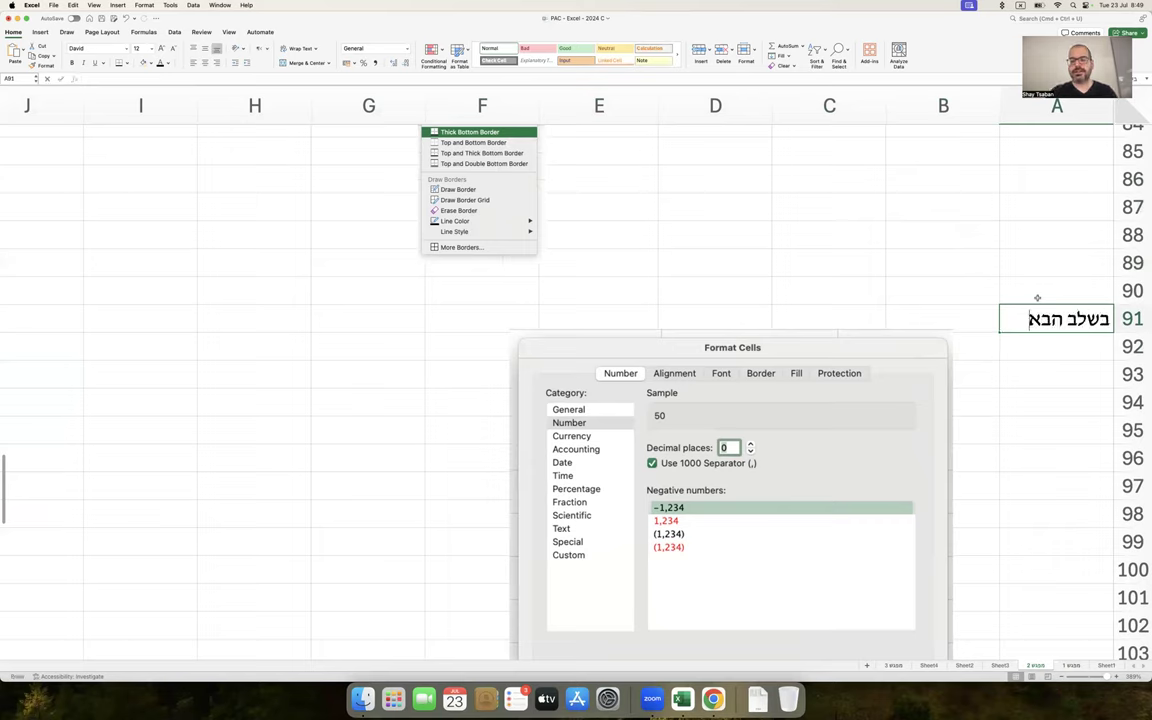
pyautogui.write(', רציתי פסיקים')
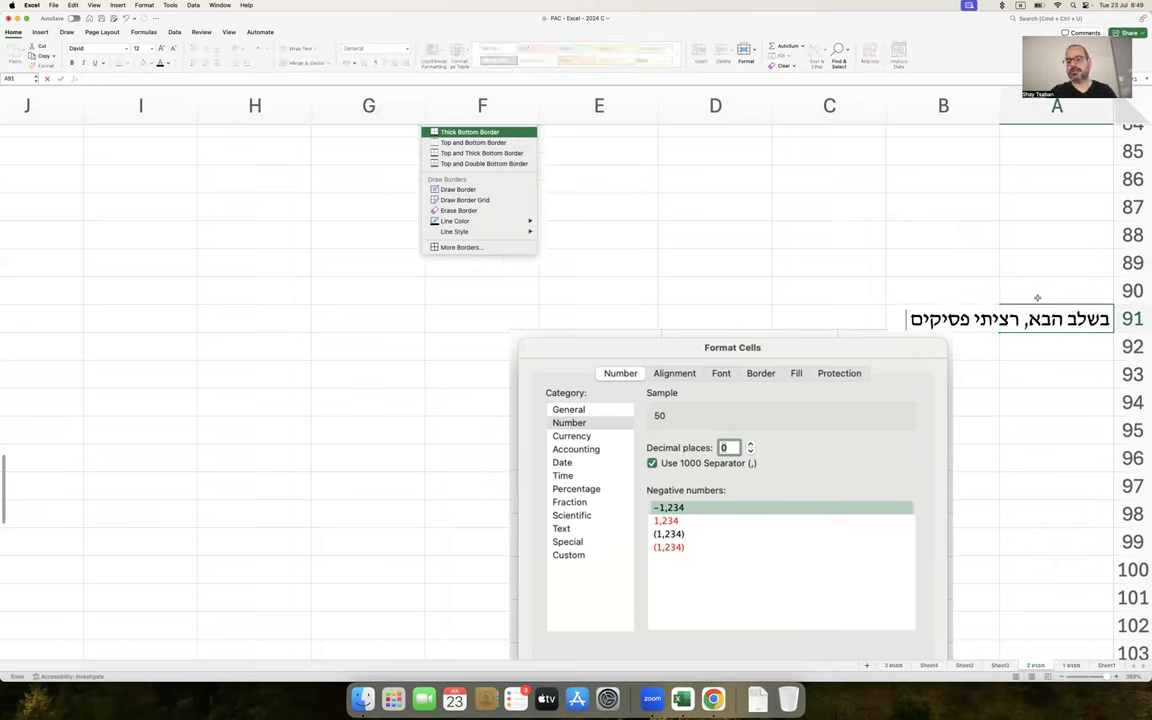
pyautogui.write(' (מפרידי אלפים) בערכים המס')
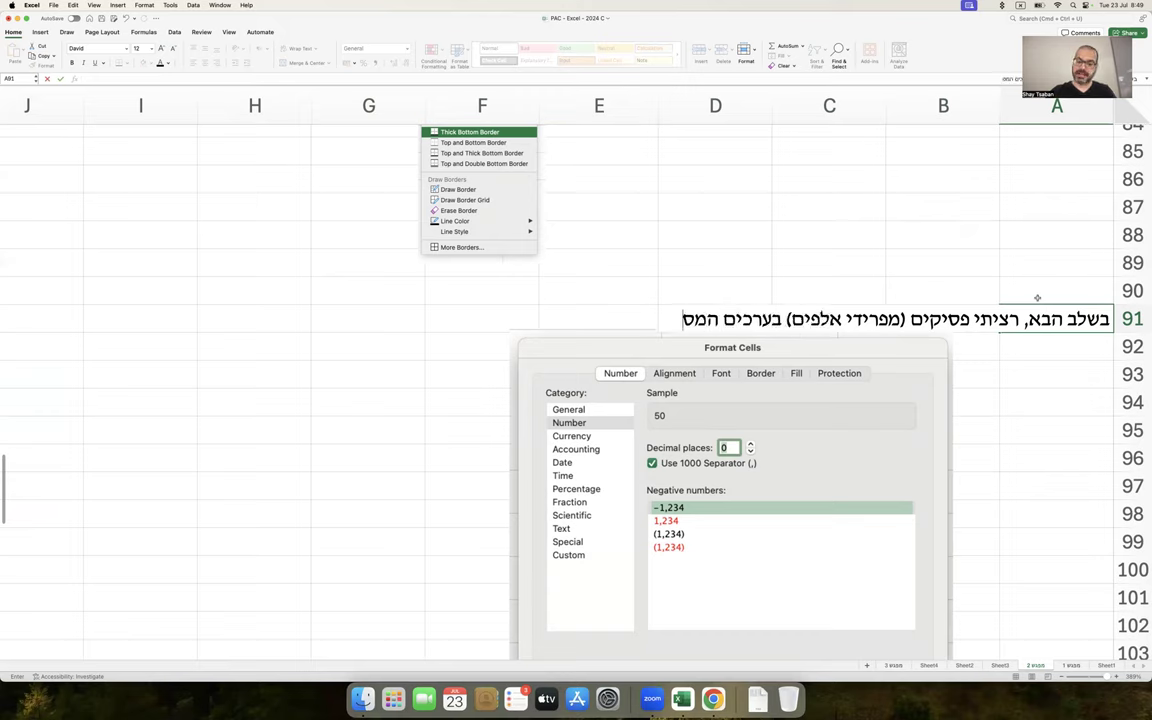
pyautogui.write('פריים. לכן סימנתי את ה')
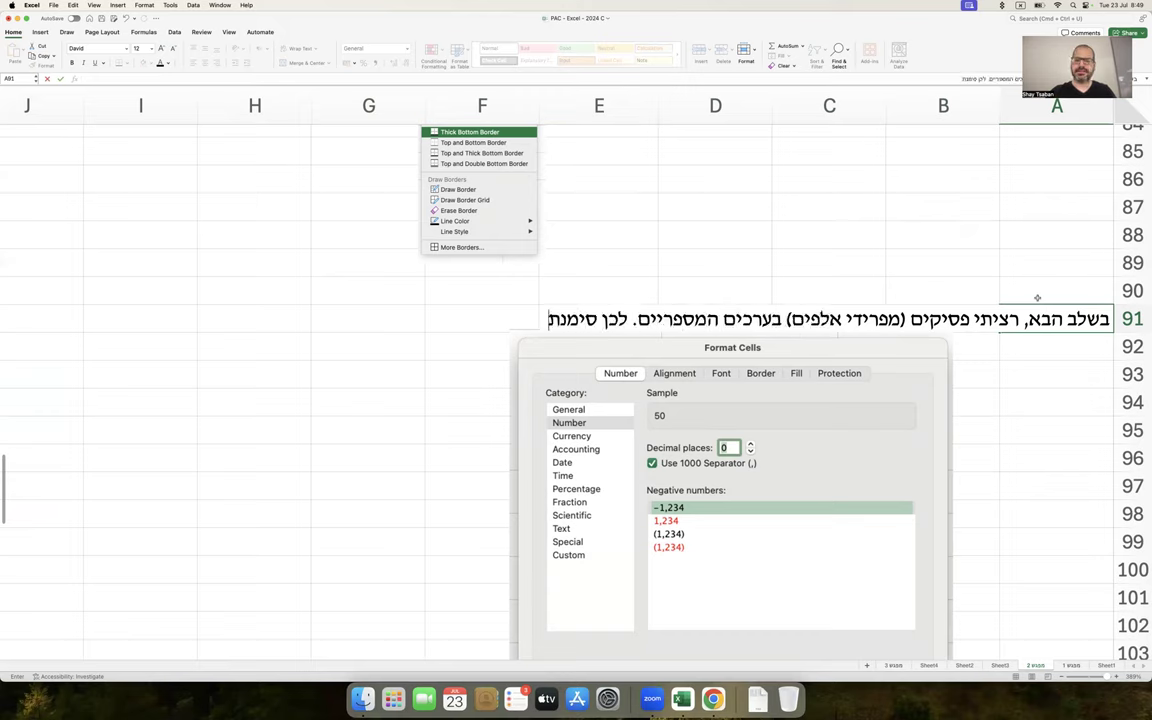
pyautogui.write('תאים, לחצתי על הלחצן הימני, עיצוב תאים')
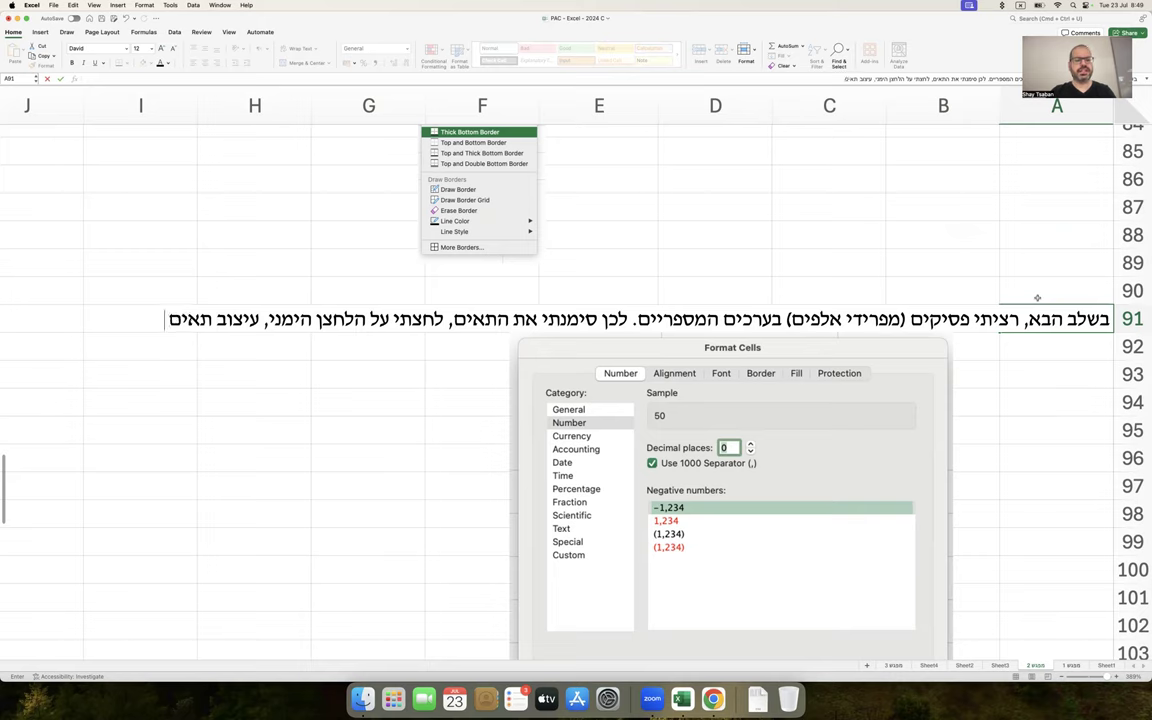
pyautogui.write(' Format Cel')
pyautogui.write('ls')
pyautogui.write(',')
pyautogui.press('Return')
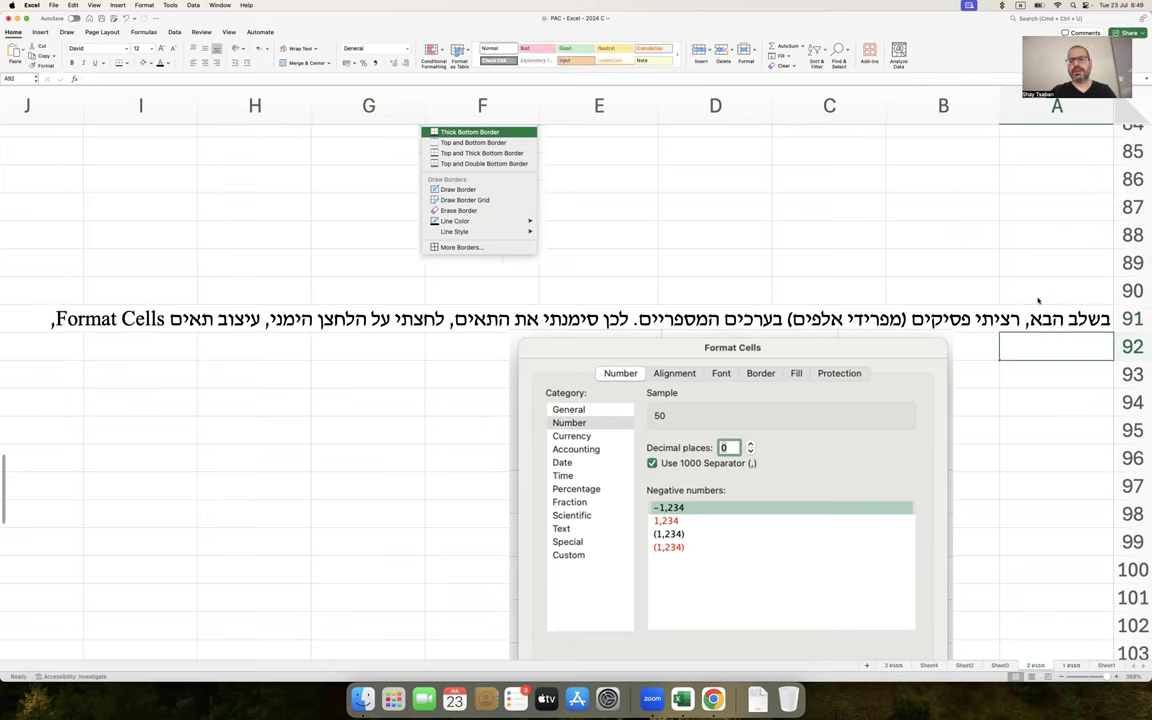
pyautogui.write('בתפרט שנפתח - ל')
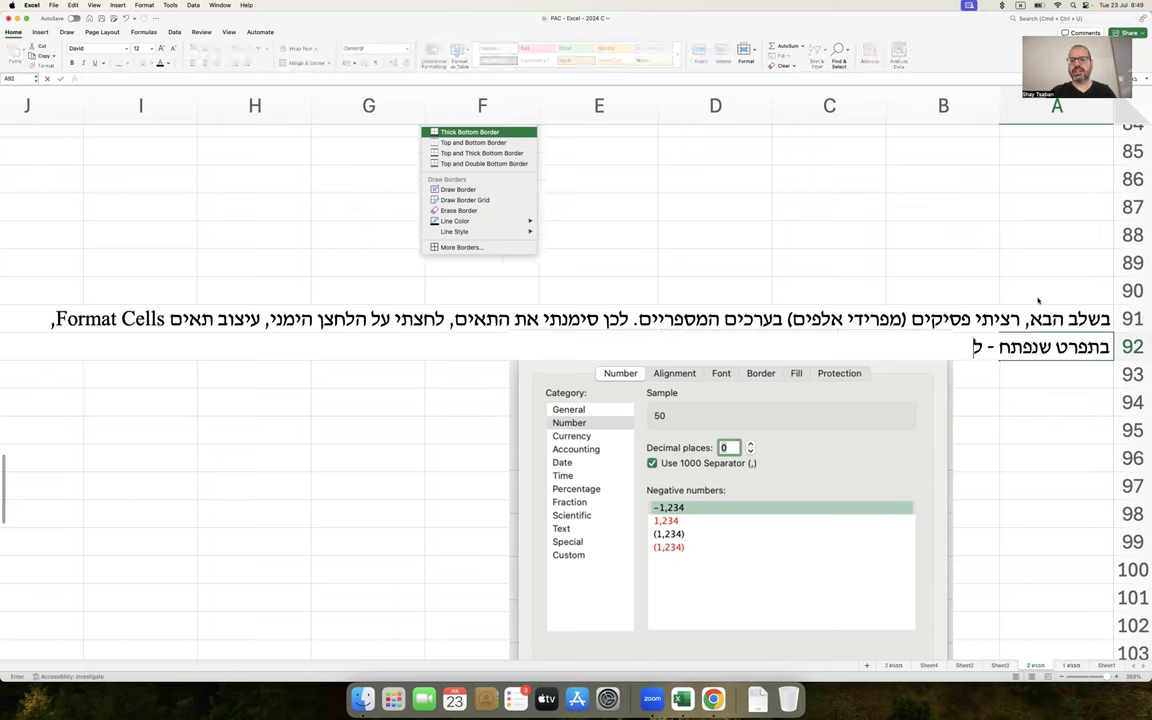
pyautogui.write('חצתי על Nu')
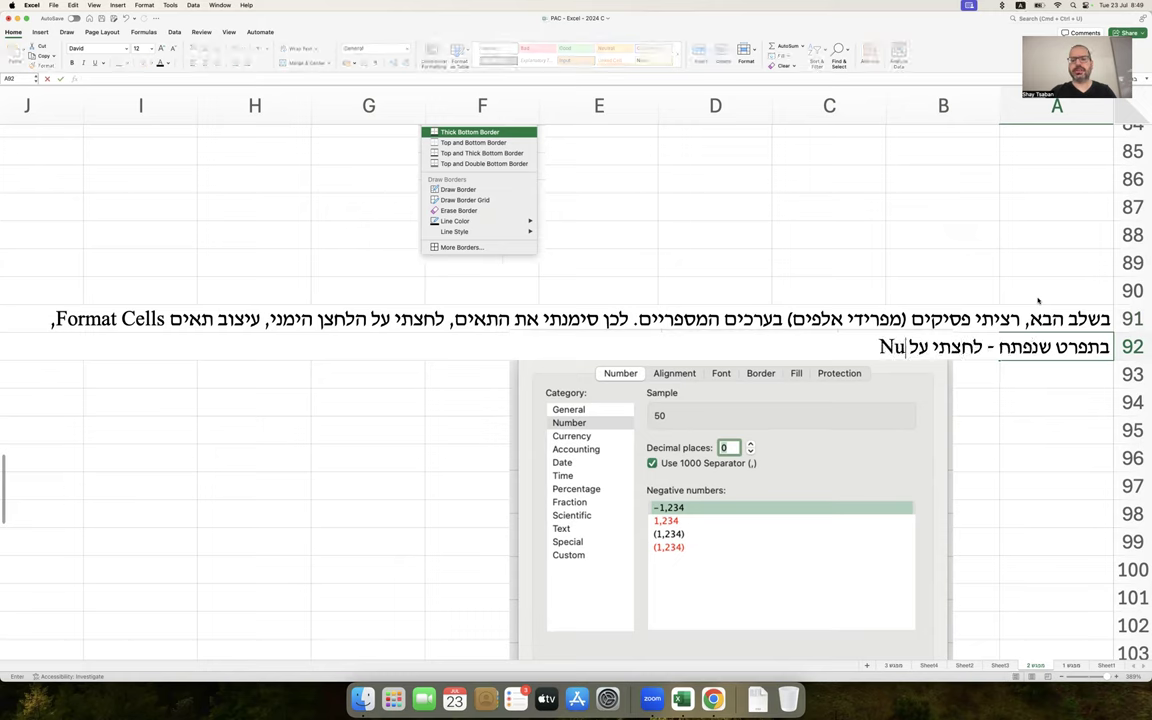
pyautogui.write('mber (מספר')
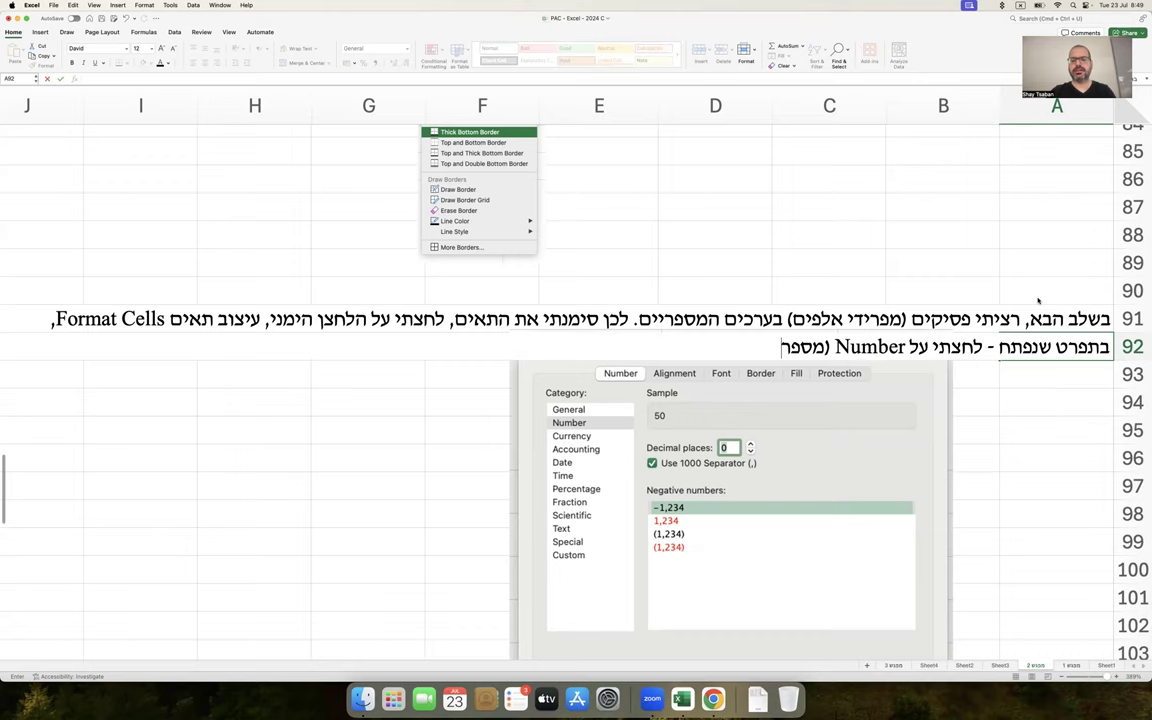
pyautogui.write(') ובתוכו')
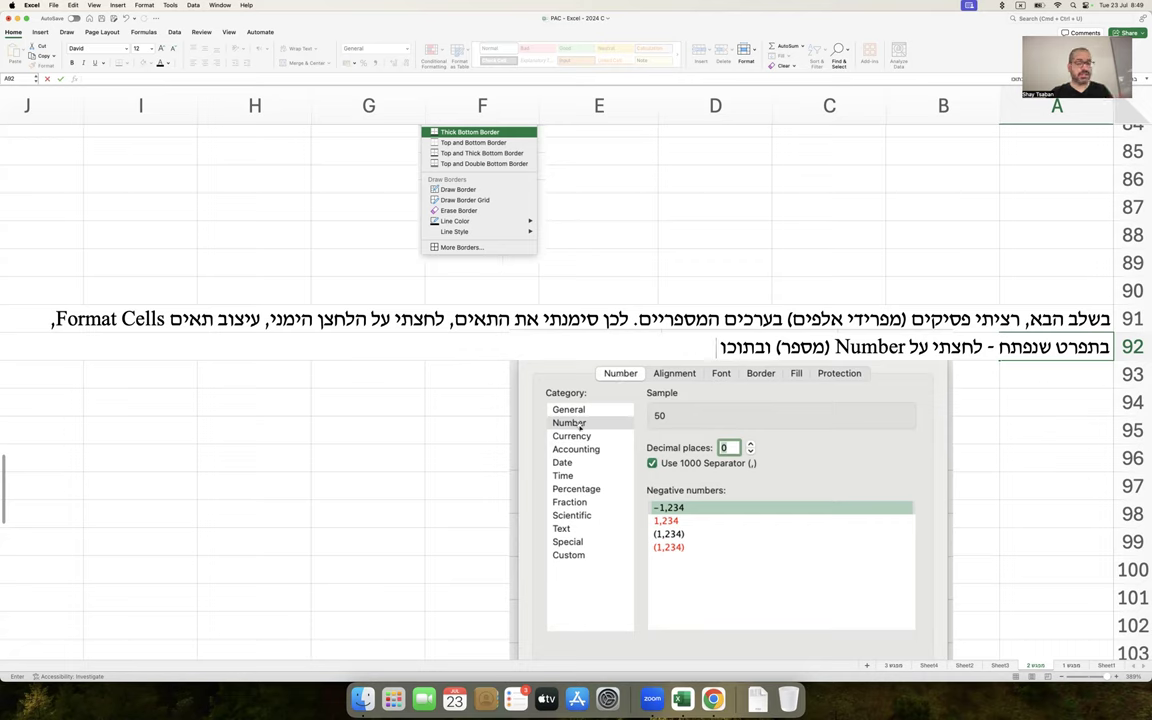
pyautogui.write('בקטגוריה Nu')
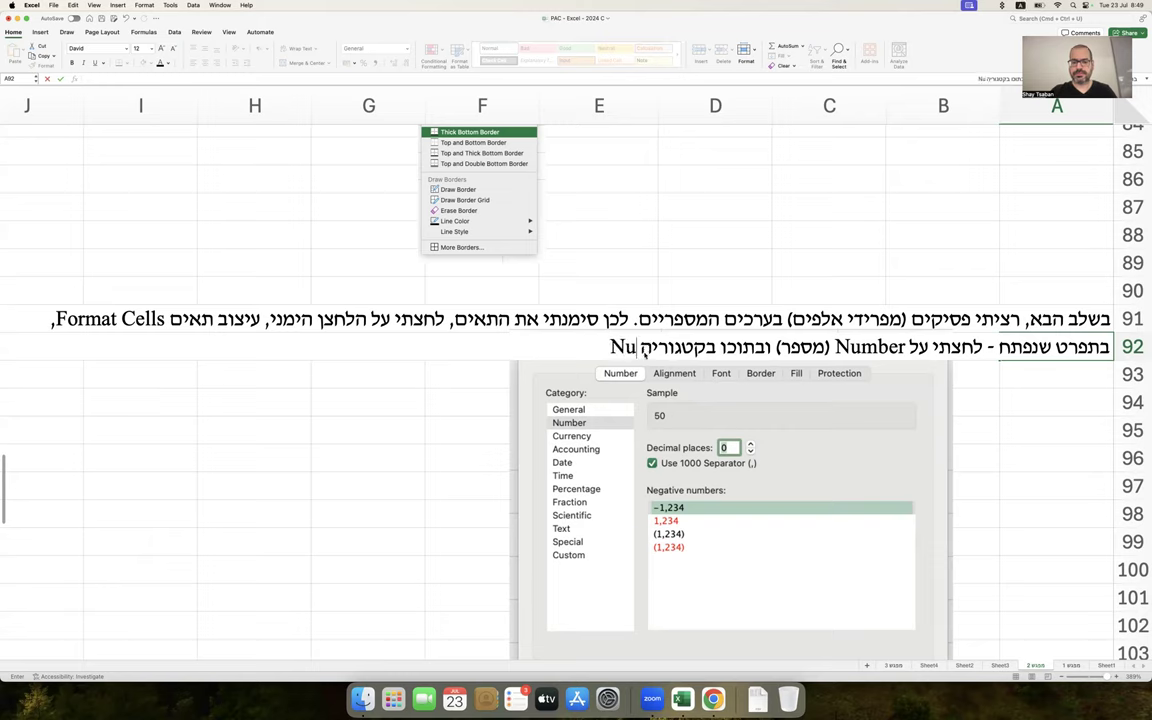
pyautogui.write('mber (מספר')
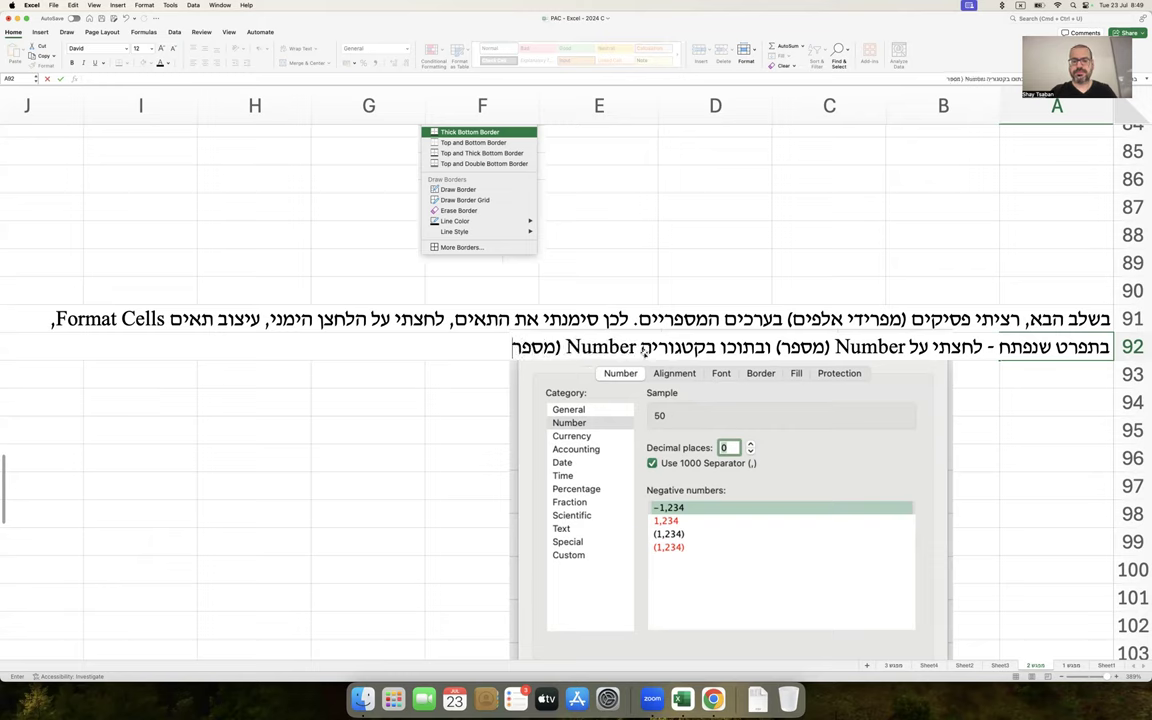
pyautogui.click(398, 404)
# Move the Format Cells picture under the notes and draw arrows at Number and Decimal places
pyautogui.moveTo(560, 370); pyautogui.dragTo(117, 357)
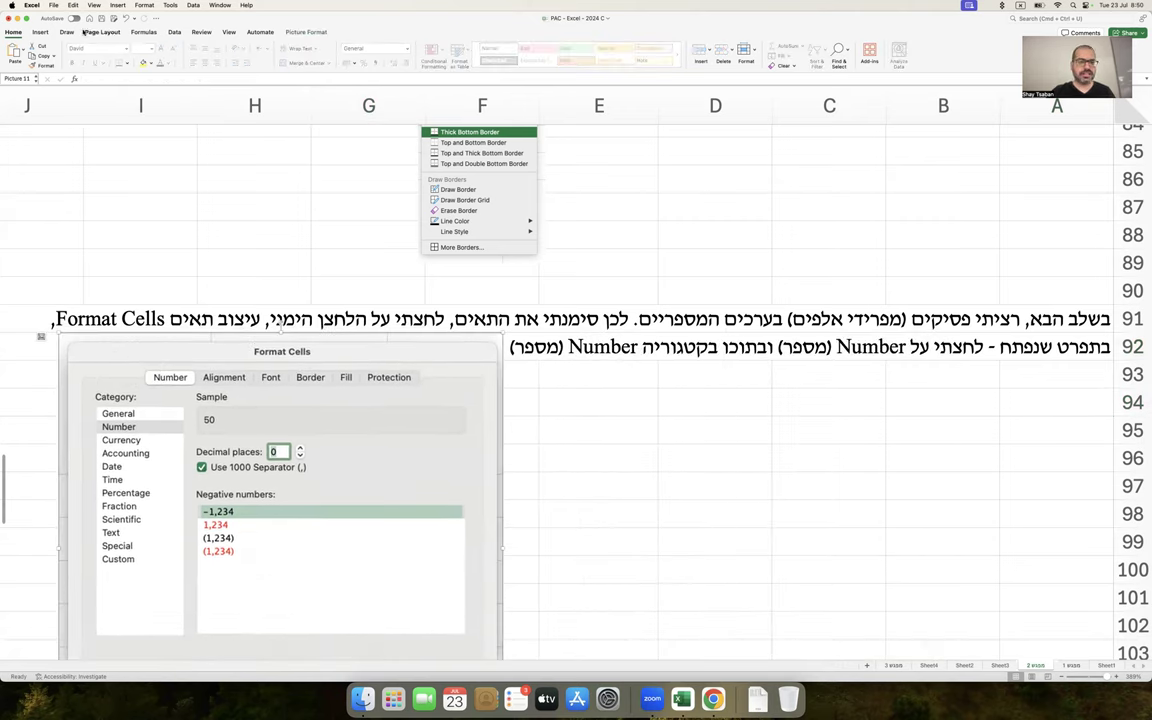
pyautogui.click(40, 32)
pyautogui.click(156, 50)
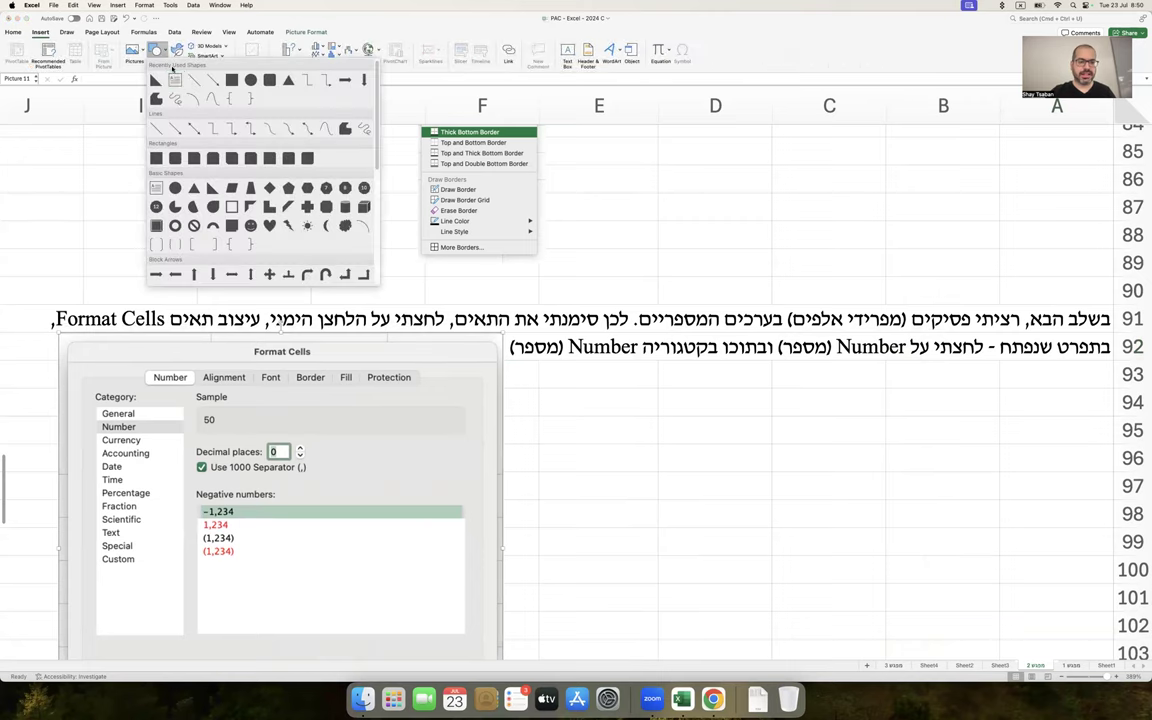
pyautogui.click(175, 78)
pyautogui.moveTo(183, 337)
pyautogui.mouseDown()
pyautogui.moveTo(157, 401)
pyautogui.moveTo(185, 431)
pyautogui.mouseUp()
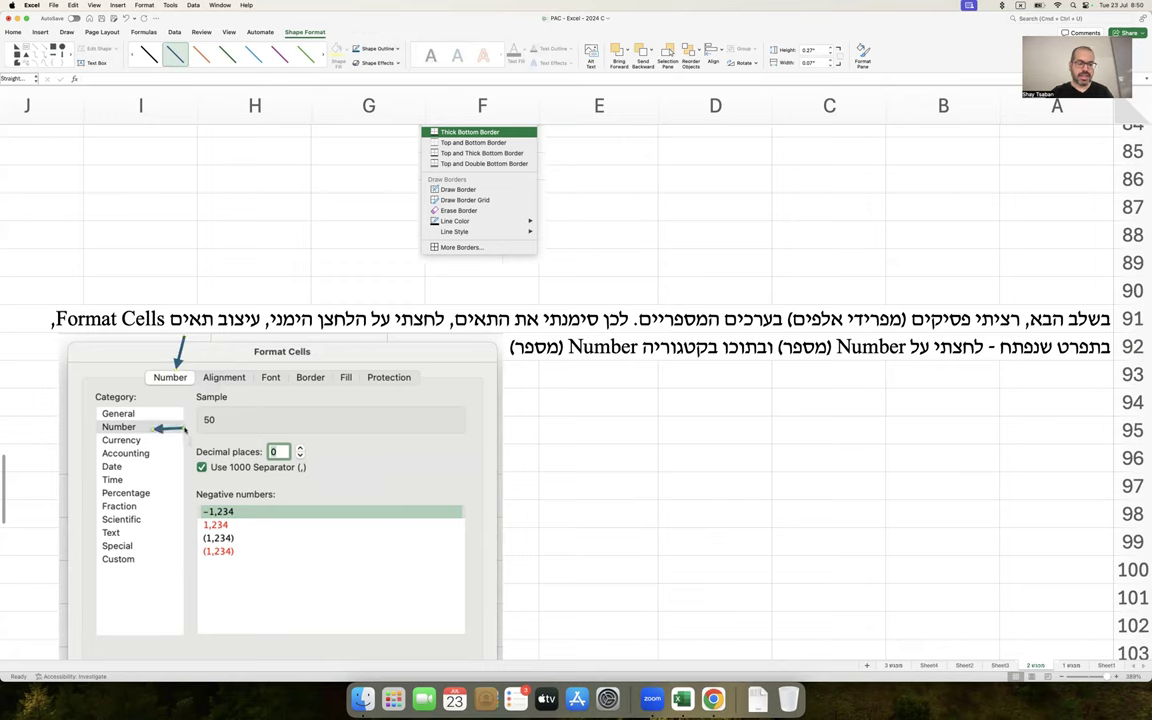
pyautogui.scroll(-3, 280, 498)
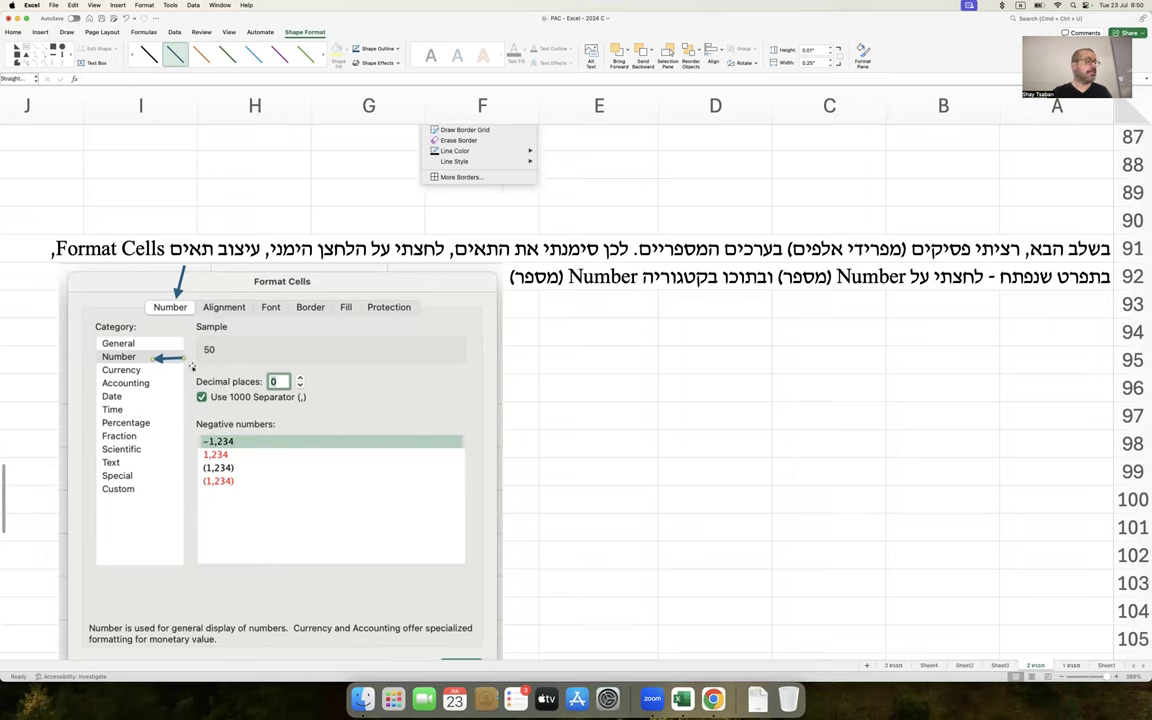
pyautogui.moveTo(170, 357); pyautogui.dragTo(325, 381)
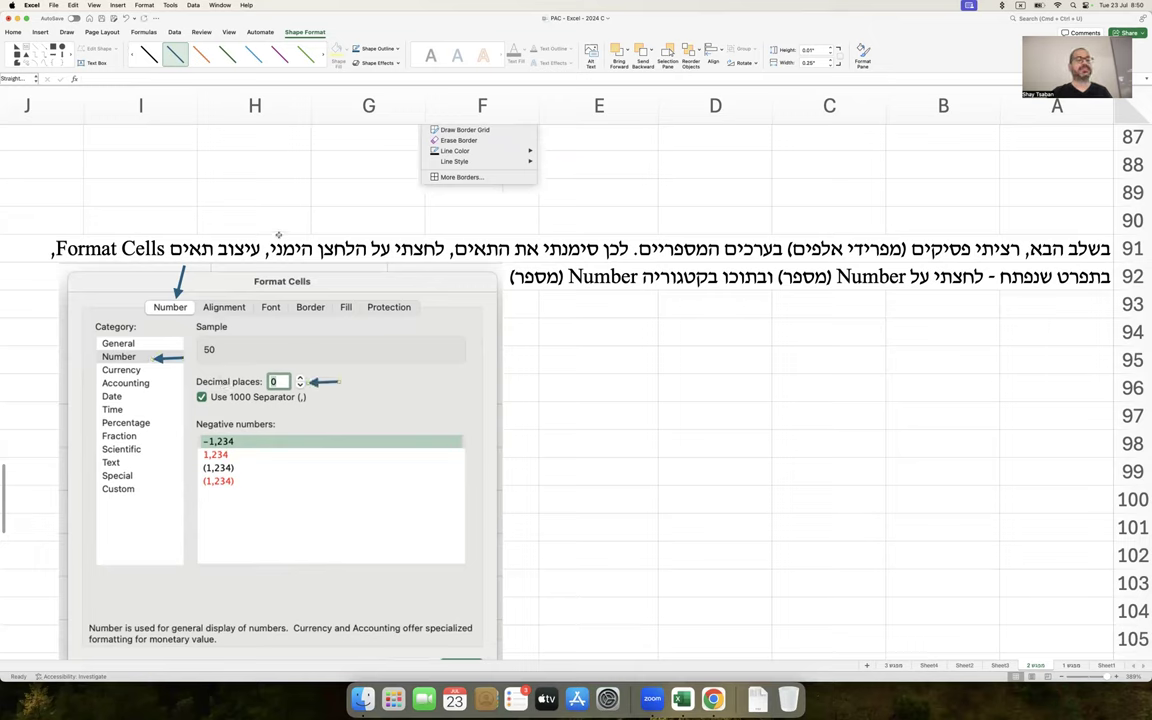
# Draw an empty text box beside the Decimal places arrow
pyautogui.click(41, 32)
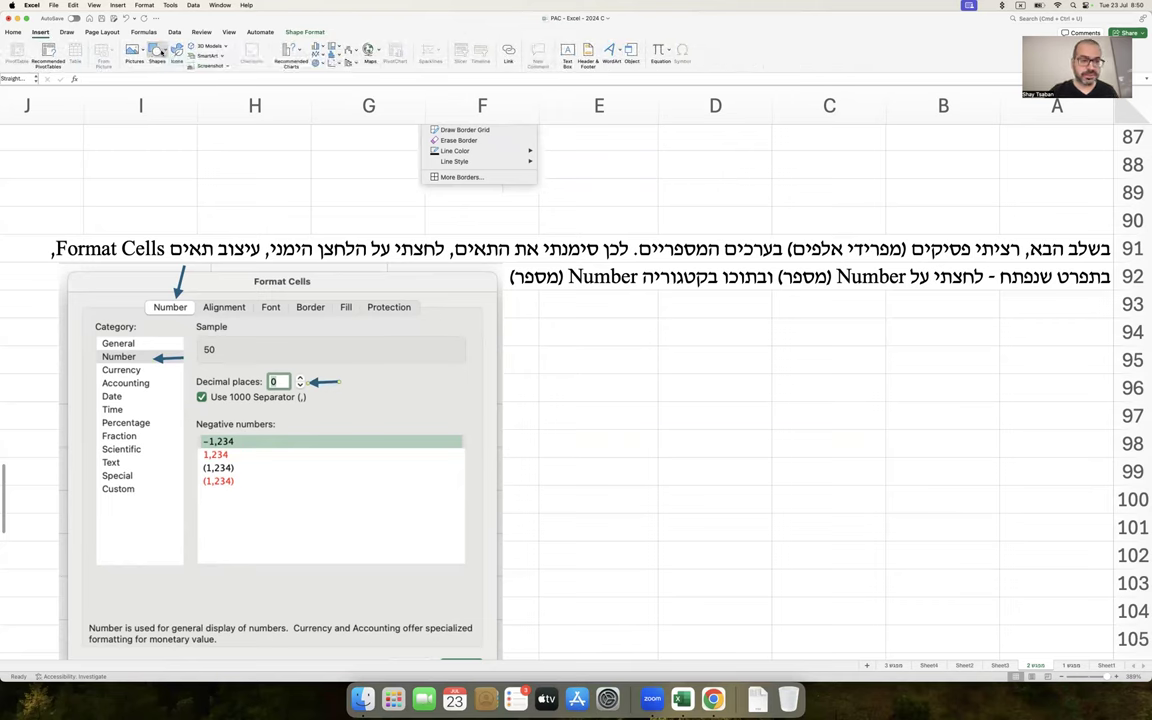
pyautogui.click(157, 55)
pyautogui.click(176, 78)
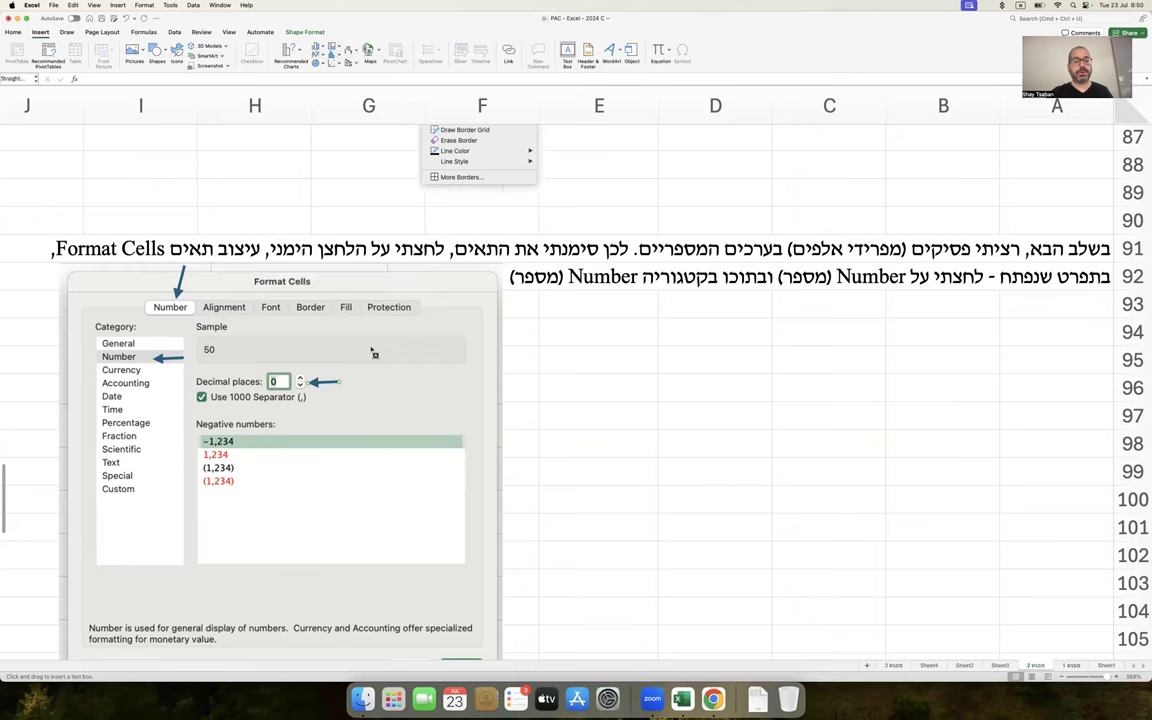
pyautogui.moveTo(349, 362); pyautogui.dragTo(482, 407)
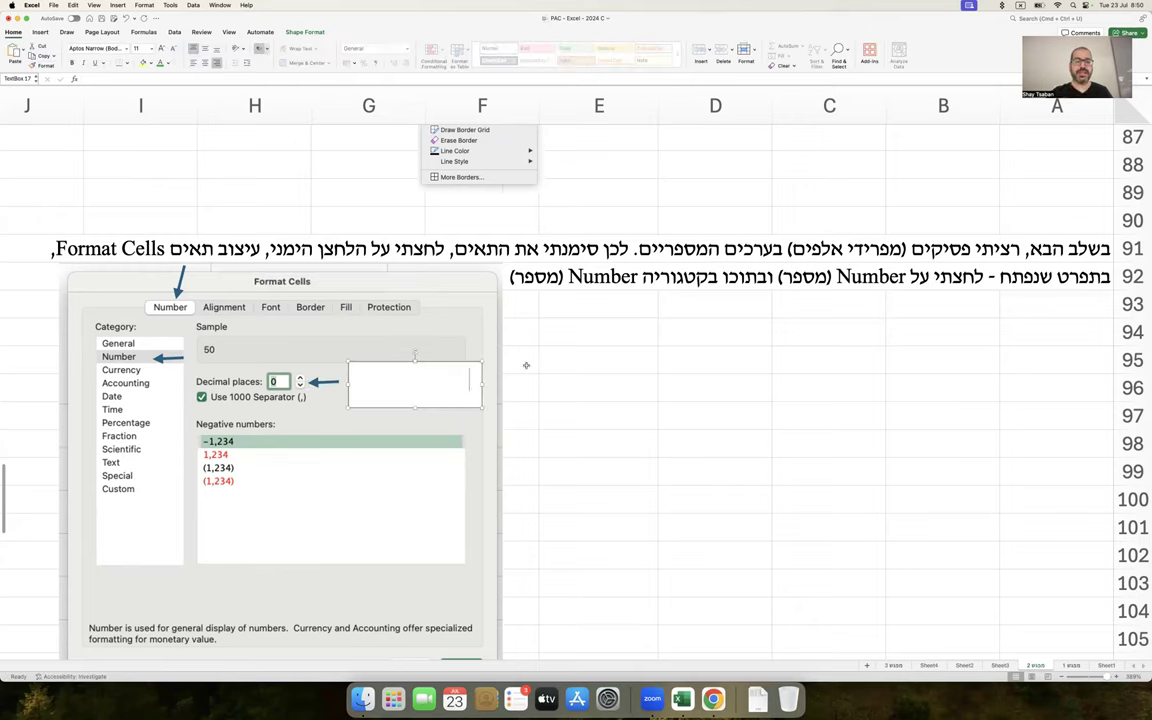
# Format the quantity and price cells D59:E65 with 4 decimal places
pyautogui.click(599, 362)
pyautogui.scroll(10, 599, 362)
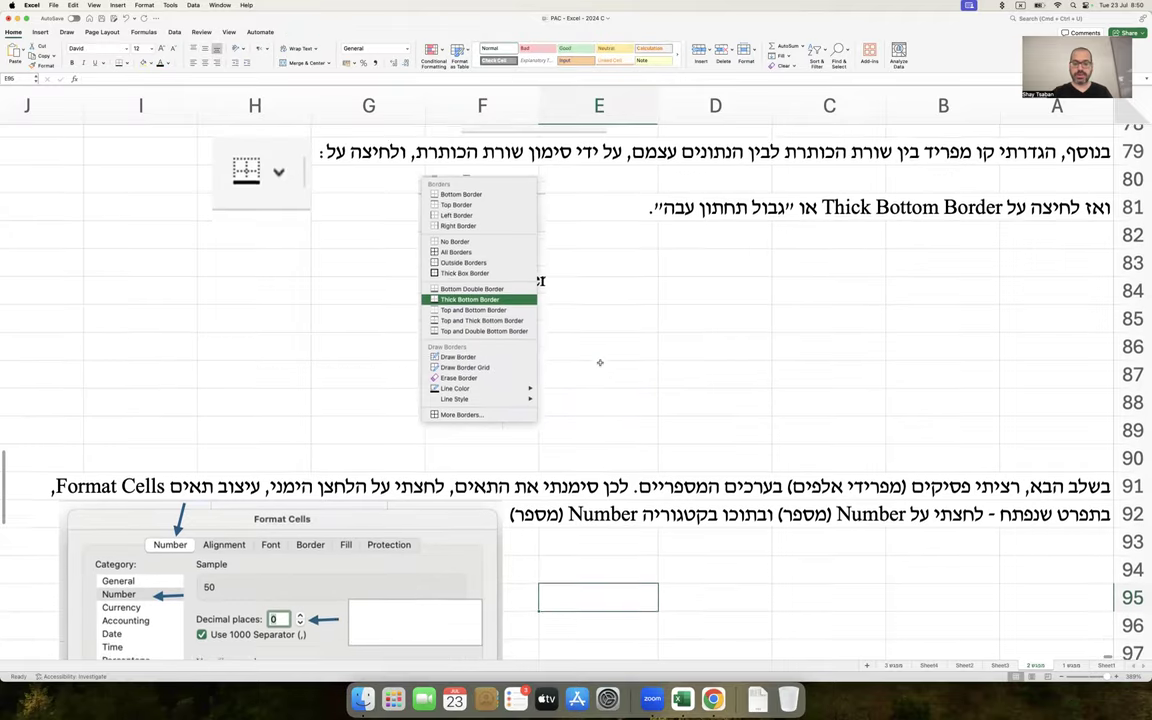
pyautogui.scroll(4, 600, 362)
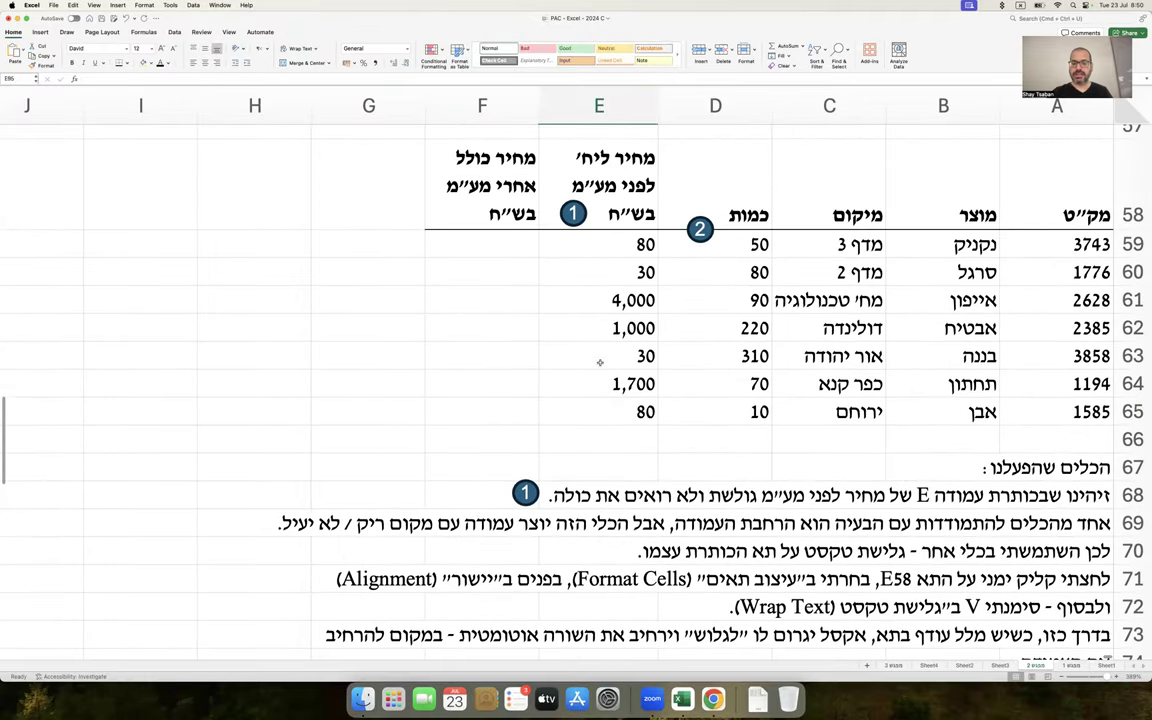
pyautogui.moveTo(715, 244); pyautogui.dragTo(642, 399)
pyautogui.rightClick(642, 399)
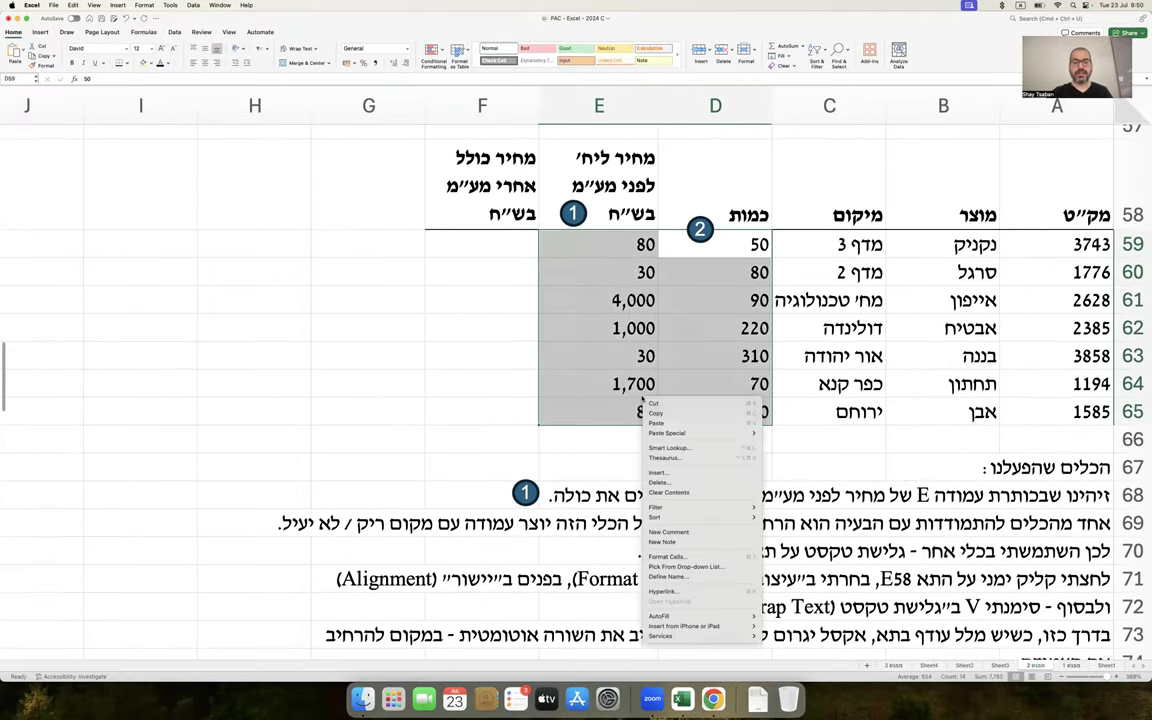
pyautogui.click(667, 556)
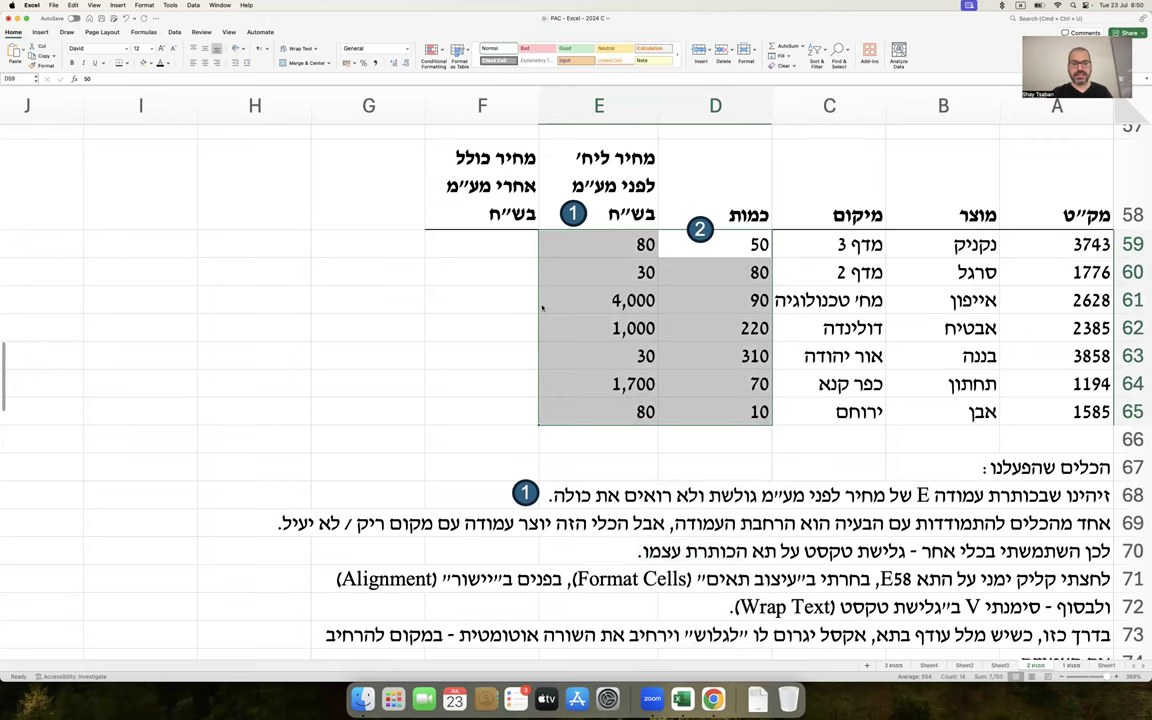
pyautogui.click(565, 269)
pyautogui.click(565, 269)
pyautogui.click(565, 269)
pyautogui.click(565, 269)
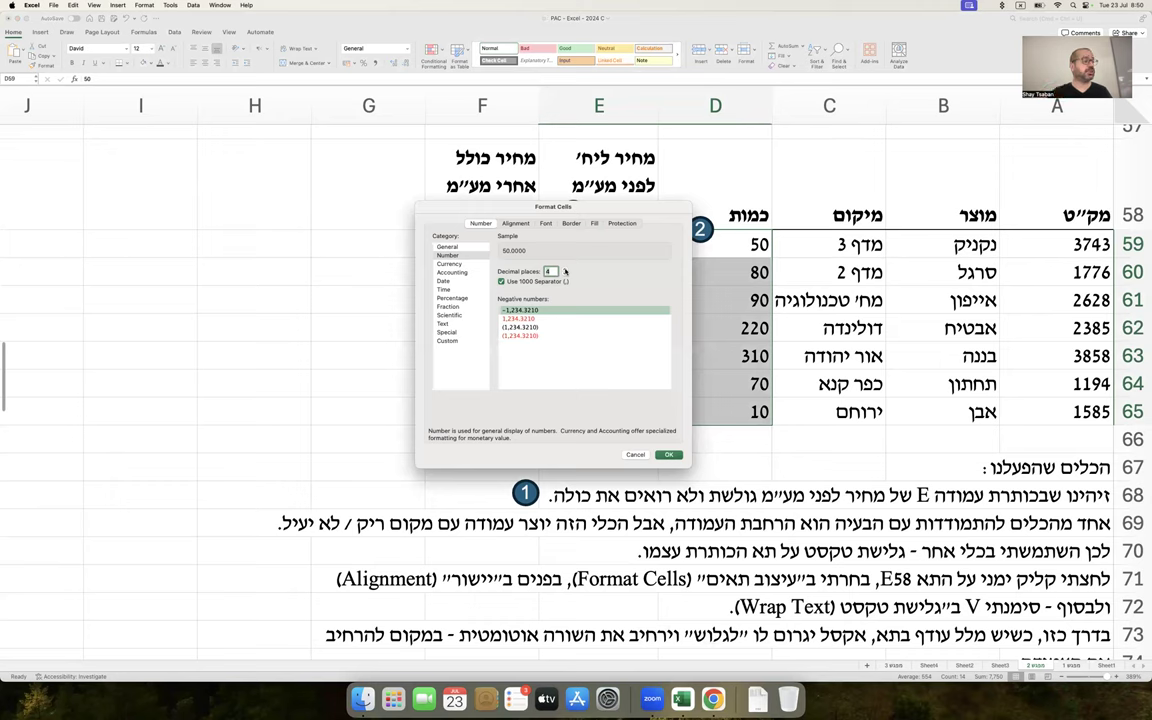
pyautogui.press('Return')
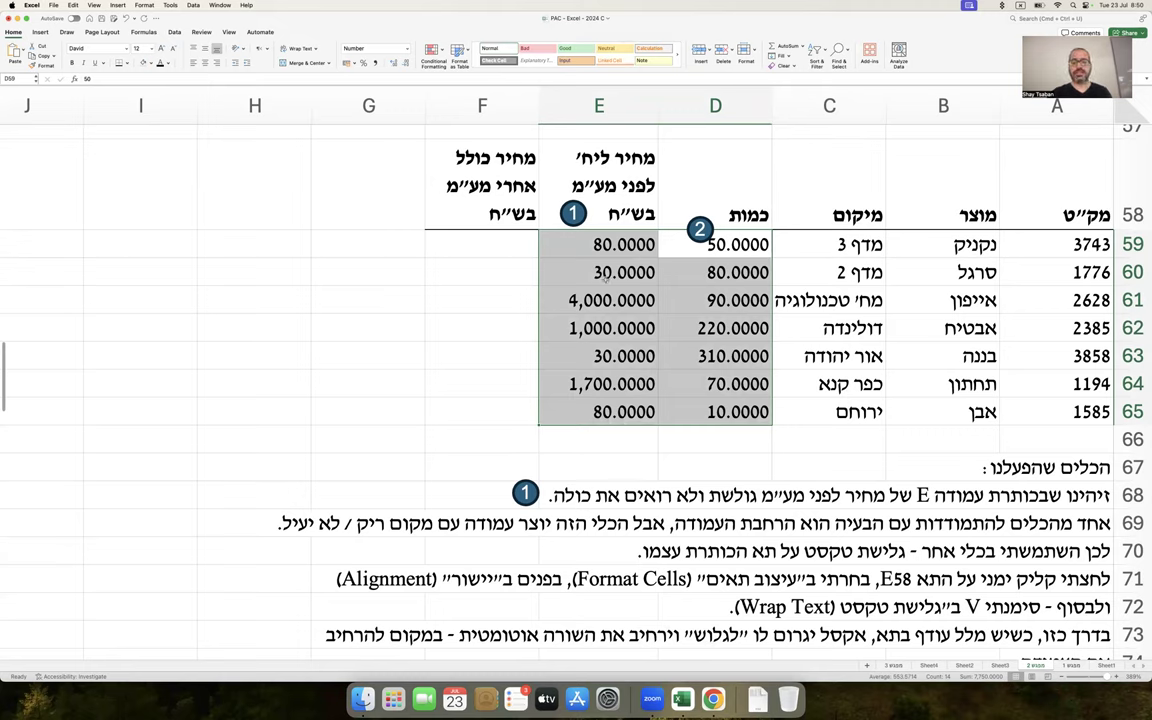
# Set the decimal places of D59:E65 back to 0
pyautogui.rightClick(605, 277)
pyautogui.click(633, 440)
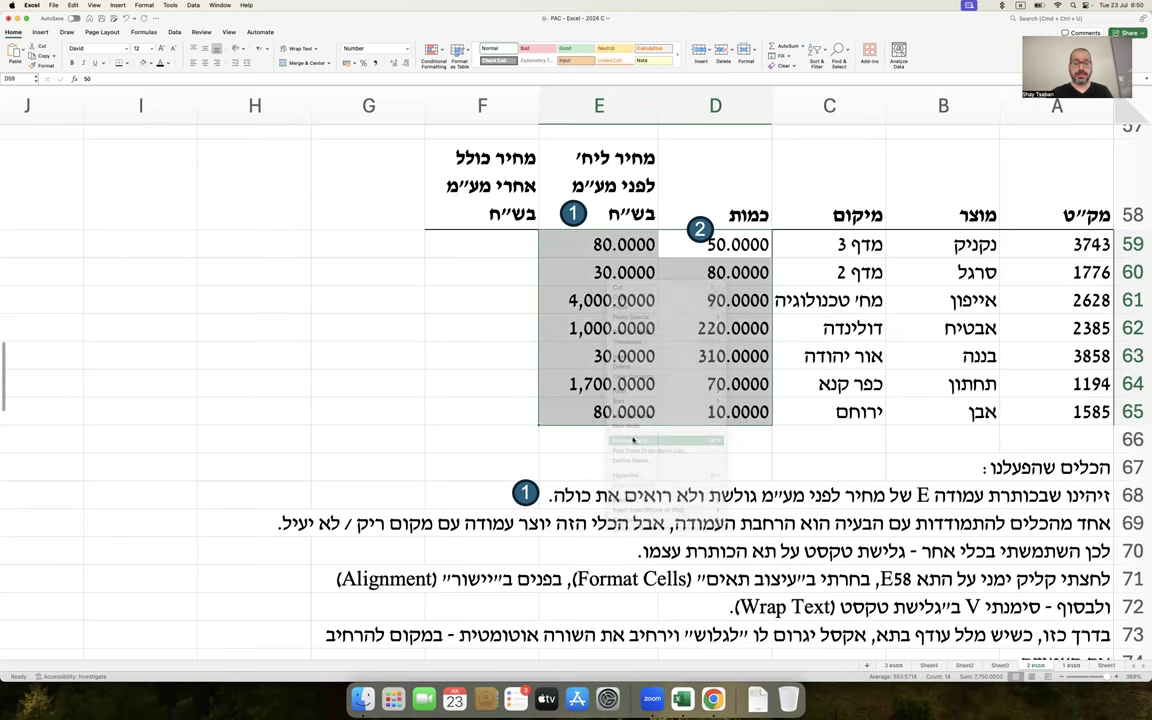
pyautogui.click(604, 321)
pyautogui.click(604, 321)
pyautogui.click(604, 321)
pyautogui.click(604, 321)
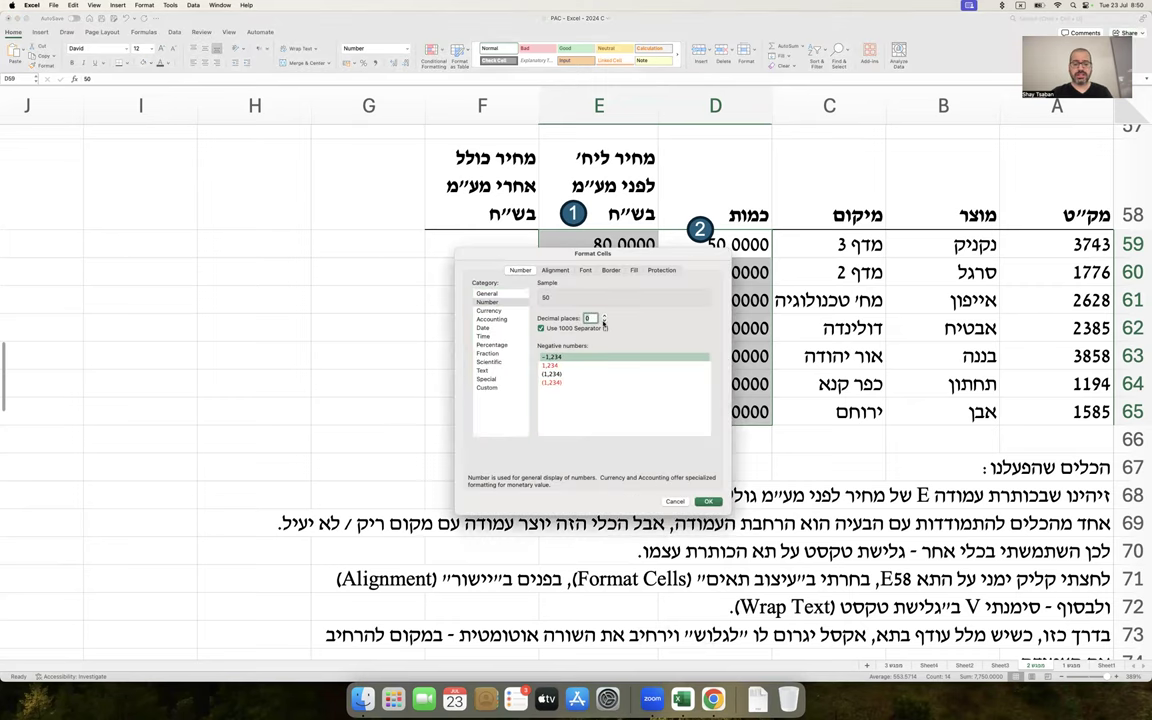
pyautogui.press('Return')
pyautogui.scroll(-10, 607, 402)
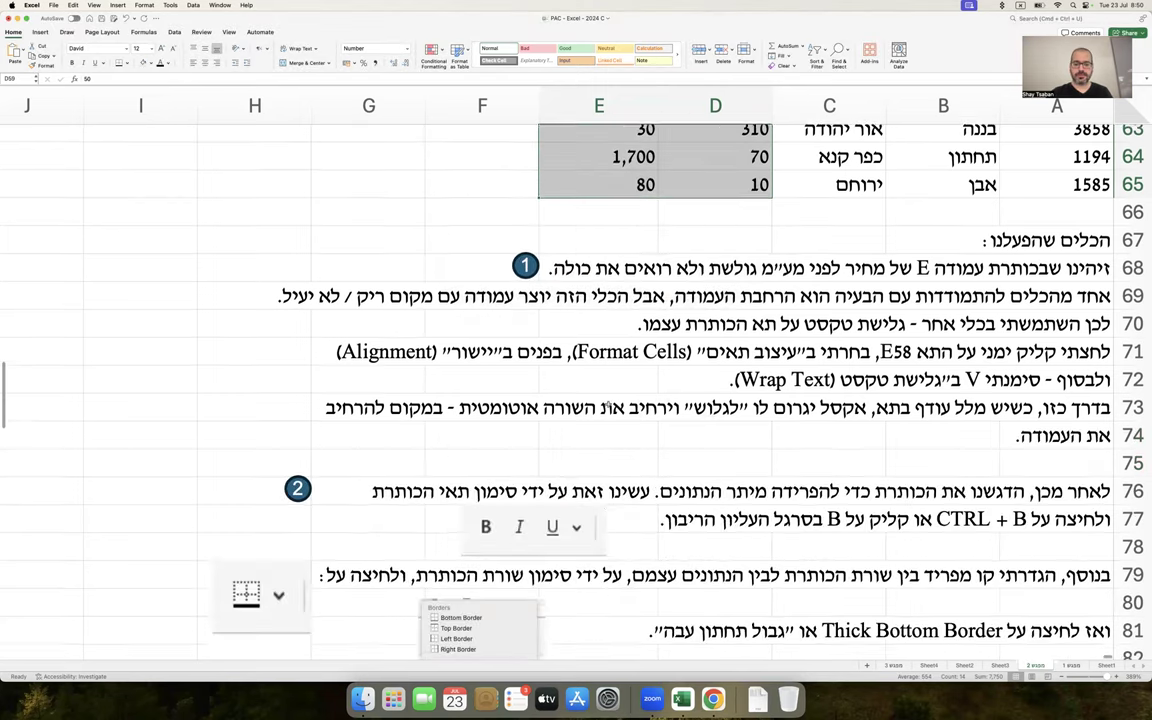
# Nudge the border-menu screenshot left and down, and check the empty callout box
pyautogui.scroll(-2, 607, 402)
pyautogui.moveTo(519, 427); pyautogui.dragTo(509, 440)
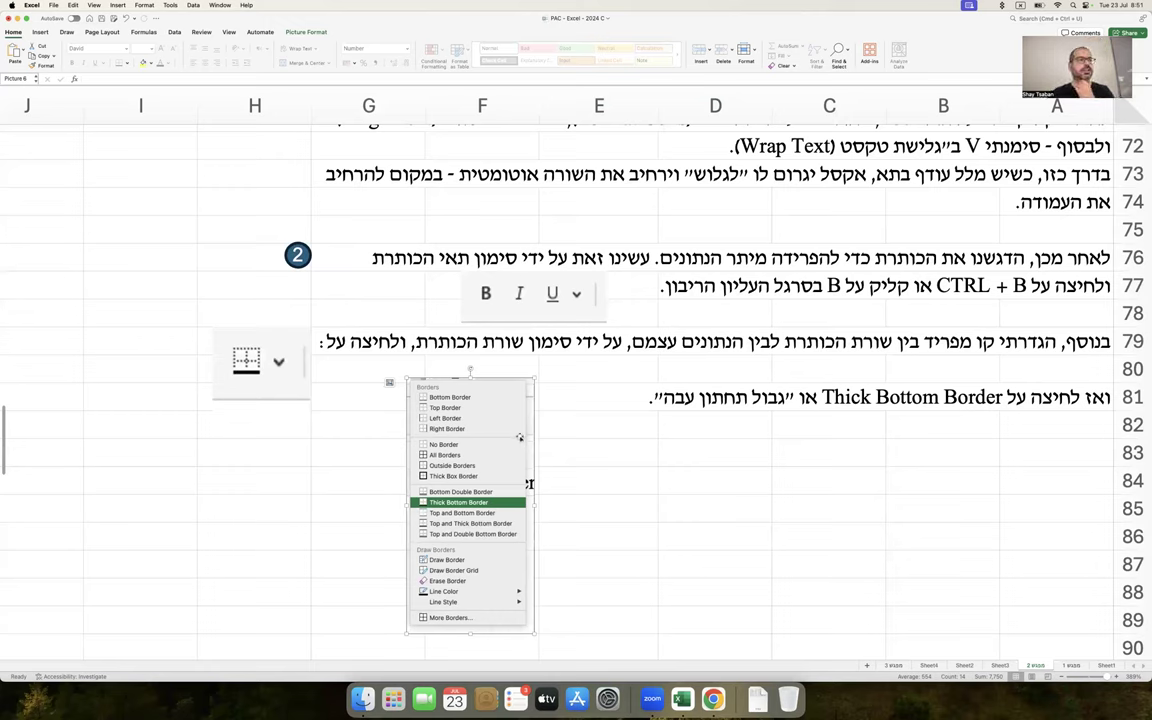
pyautogui.scroll(-10, 519, 437)
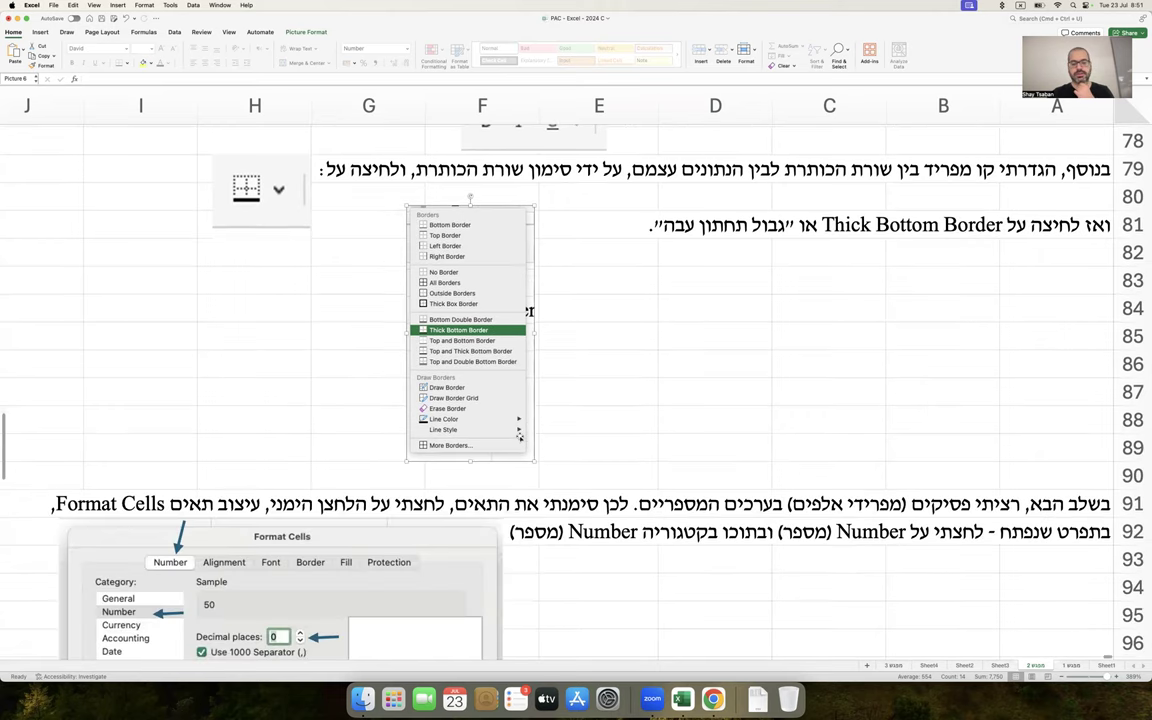
pyautogui.scroll(-4, 518, 437)
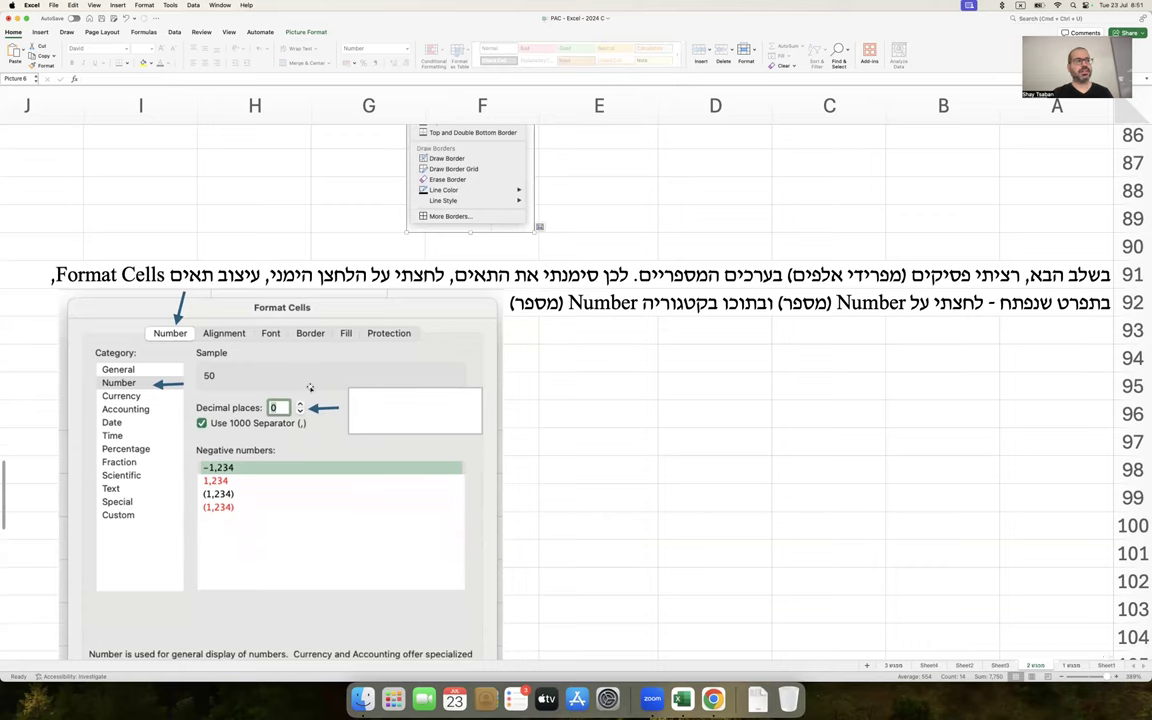
pyautogui.click(376, 410)
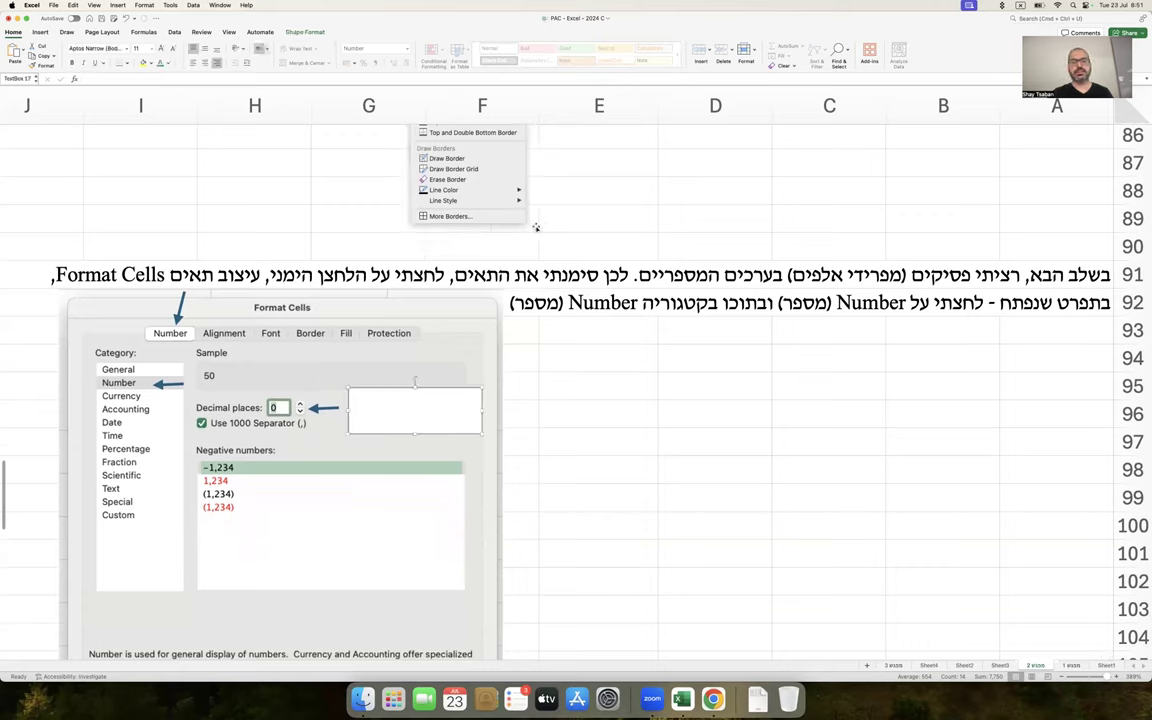
pyautogui.click(540, 222)
pyautogui.scroll(5, 538, 224)
pyautogui.scroll(5, 538, 224)
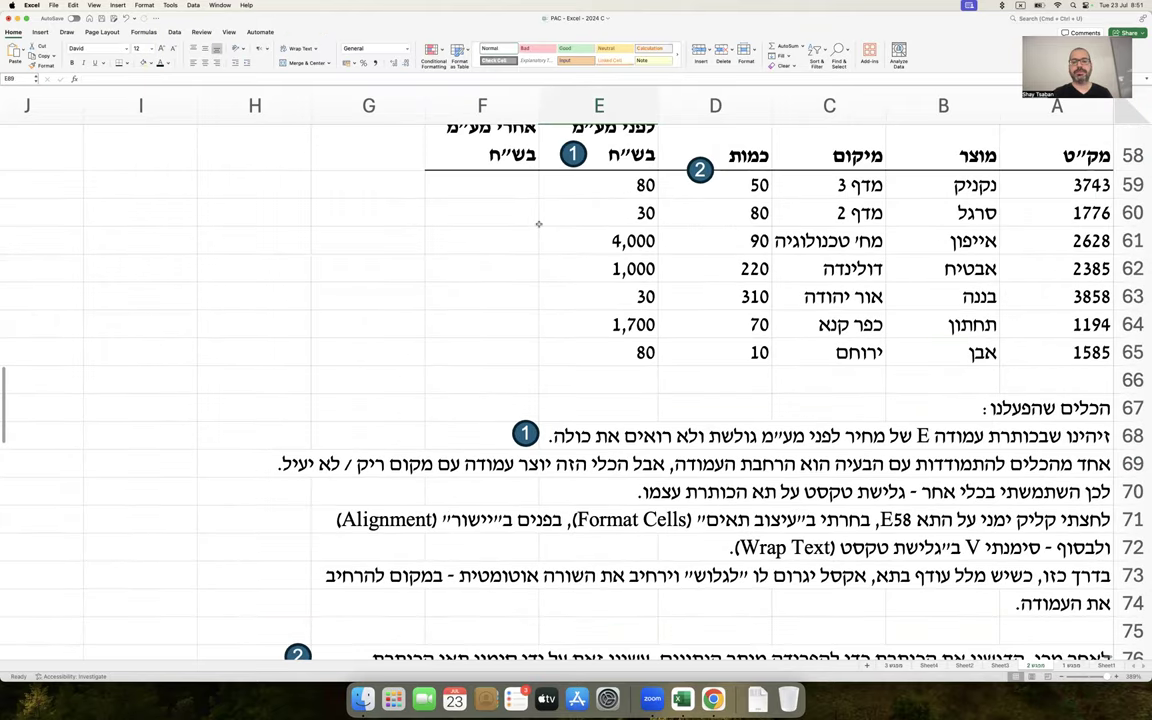
# Select the prices and view the number format list, closing it unchanged
pyautogui.moveTo(640, 185); pyautogui.dragTo(600, 325)
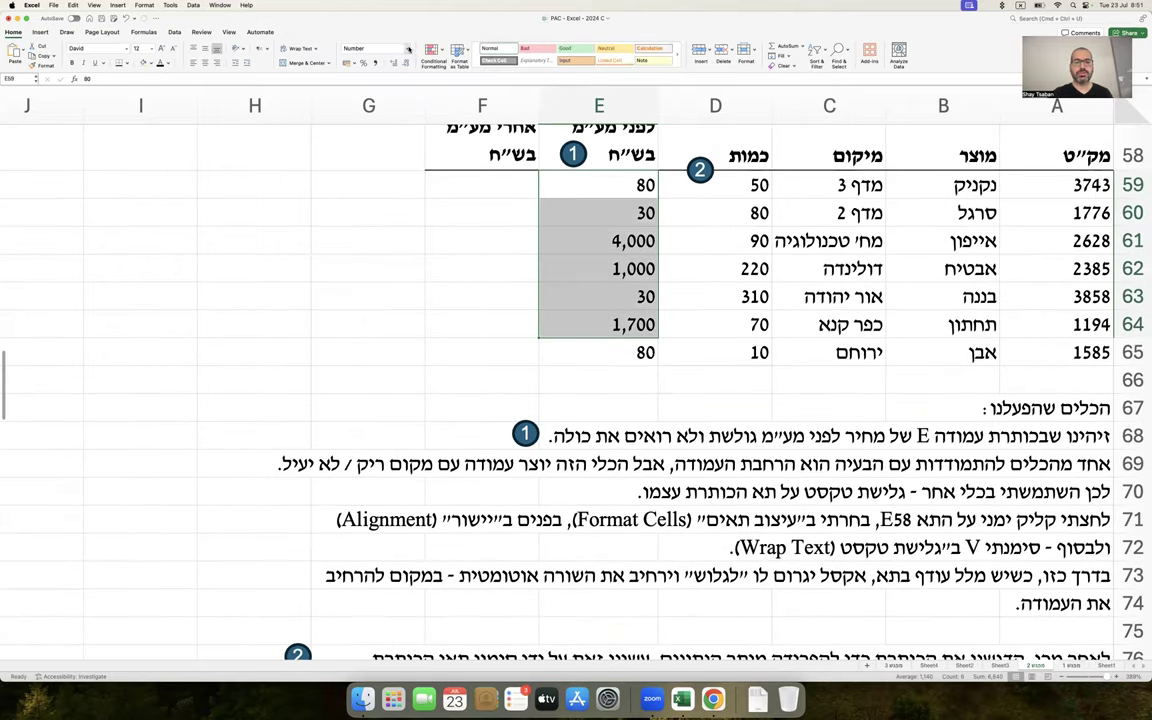
pyautogui.click(408, 48)
pyautogui.click(464, 313)
pyautogui.scroll(-10, 355, 432)
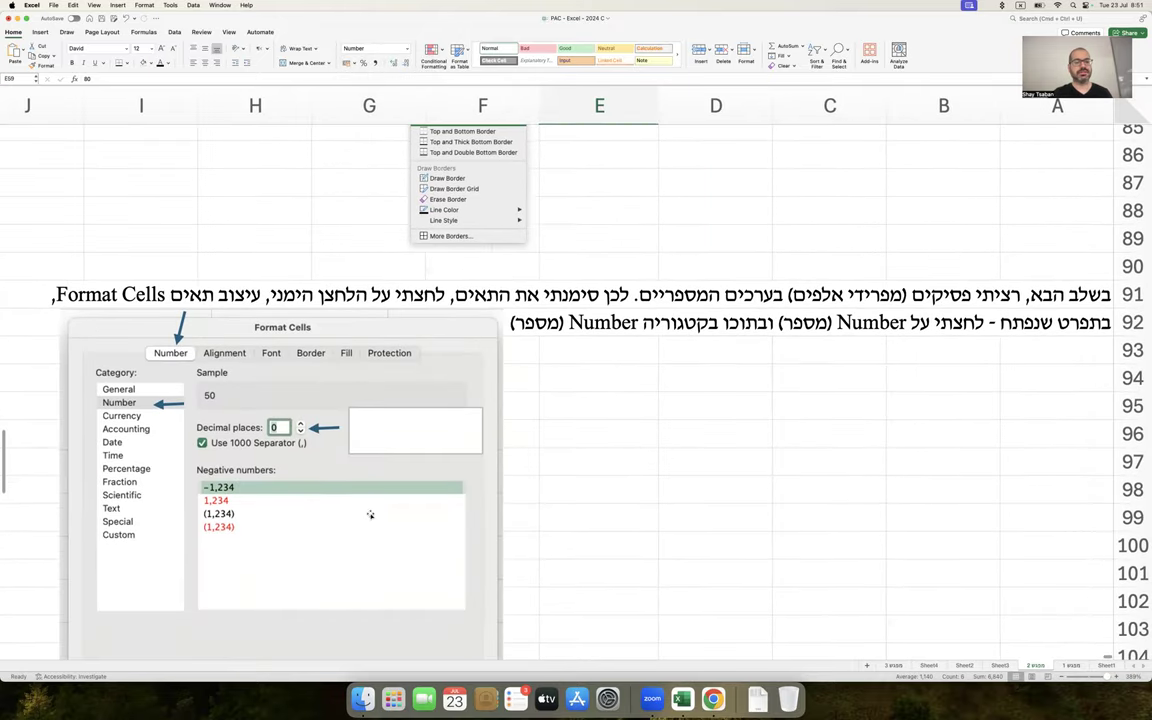
pyautogui.scroll(10, 370, 514)
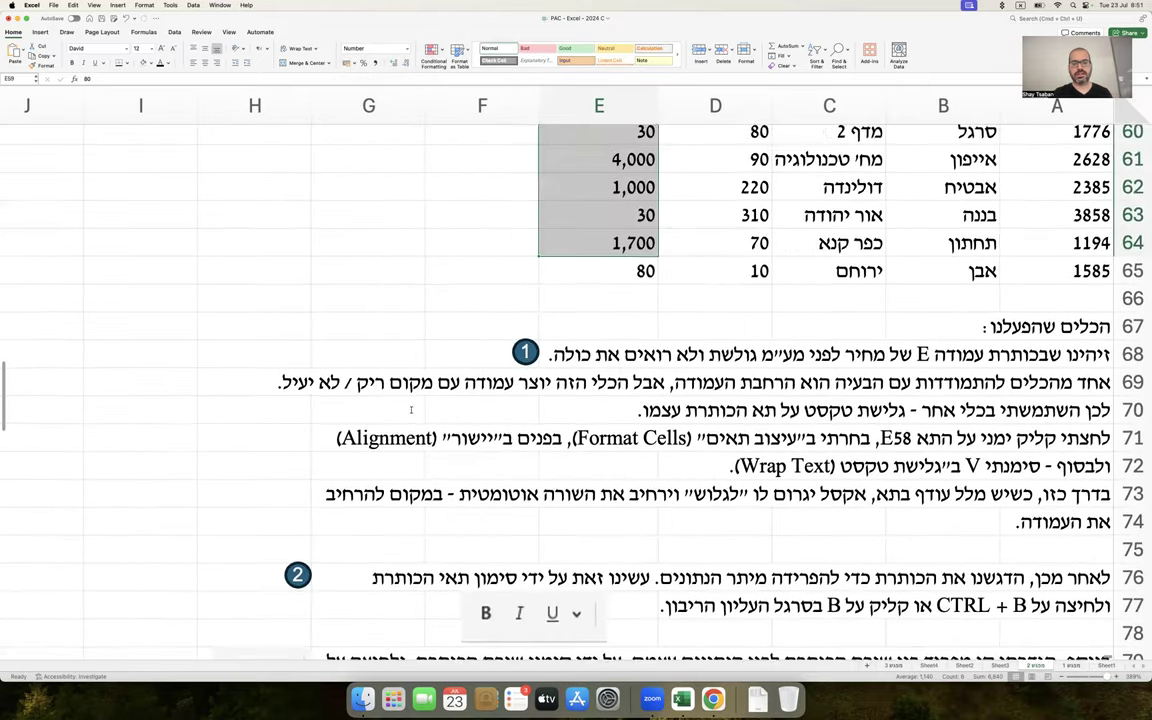
pyautogui.scroll(2, 410, 409)
pyautogui.scroll(-10, 410, 409)
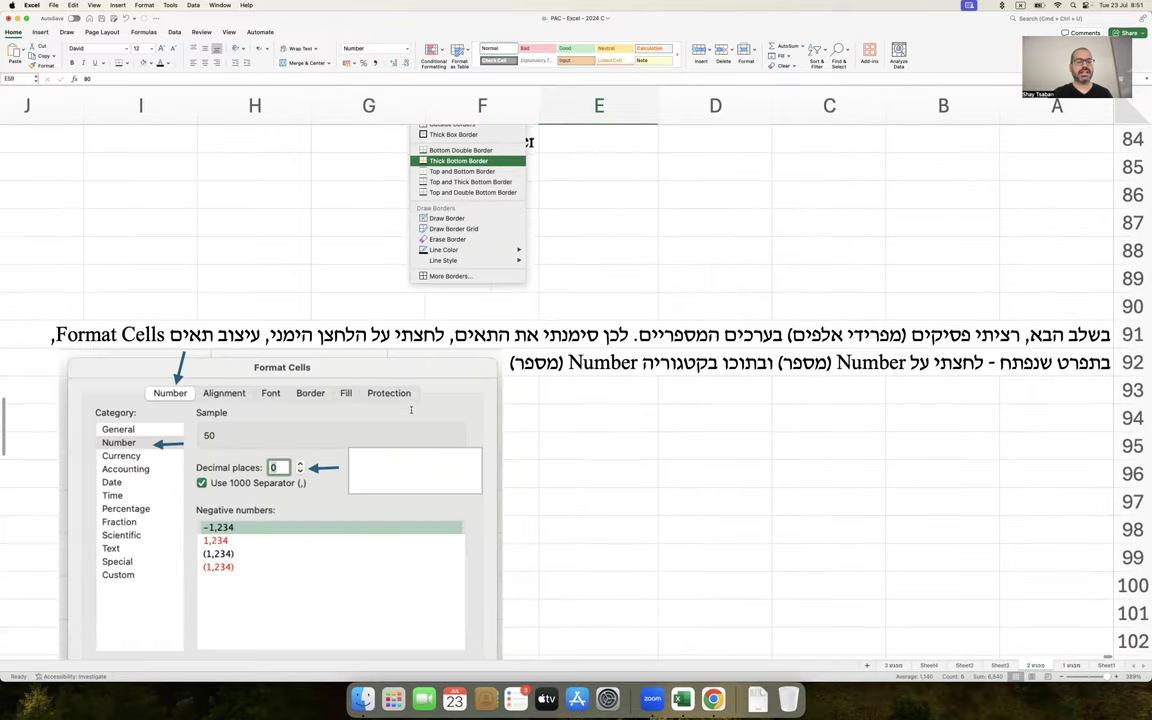
pyautogui.scroll(-2, 410, 409)
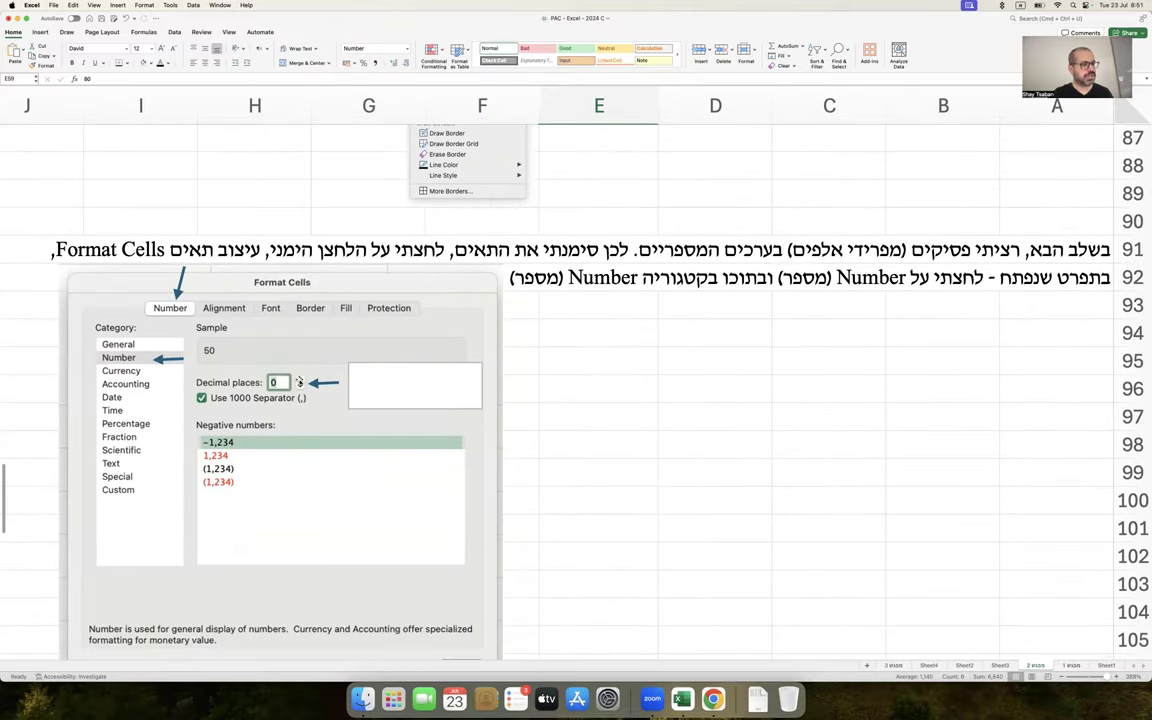
# Widen the empty callout box beside the Decimal places arrow
pyautogui.click(402, 381)
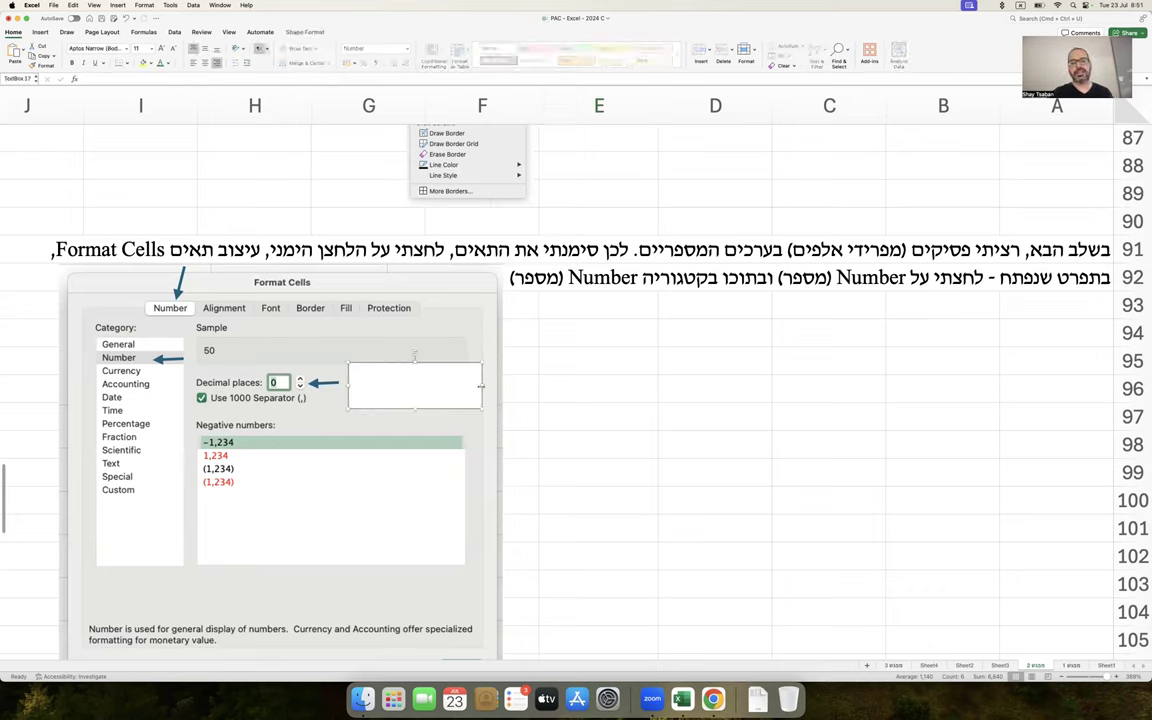
pyautogui.moveTo(481, 386); pyautogui.dragTo(507, 383)
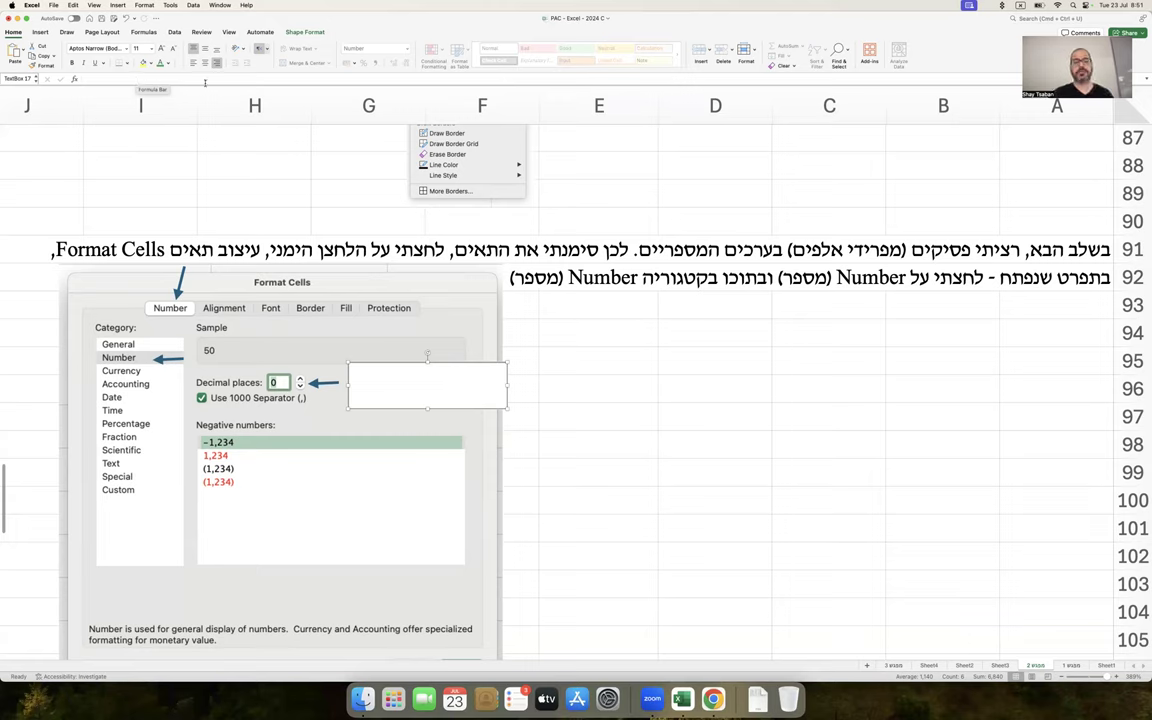
pyautogui.click(525, 219)
pyautogui.click(406, 48)
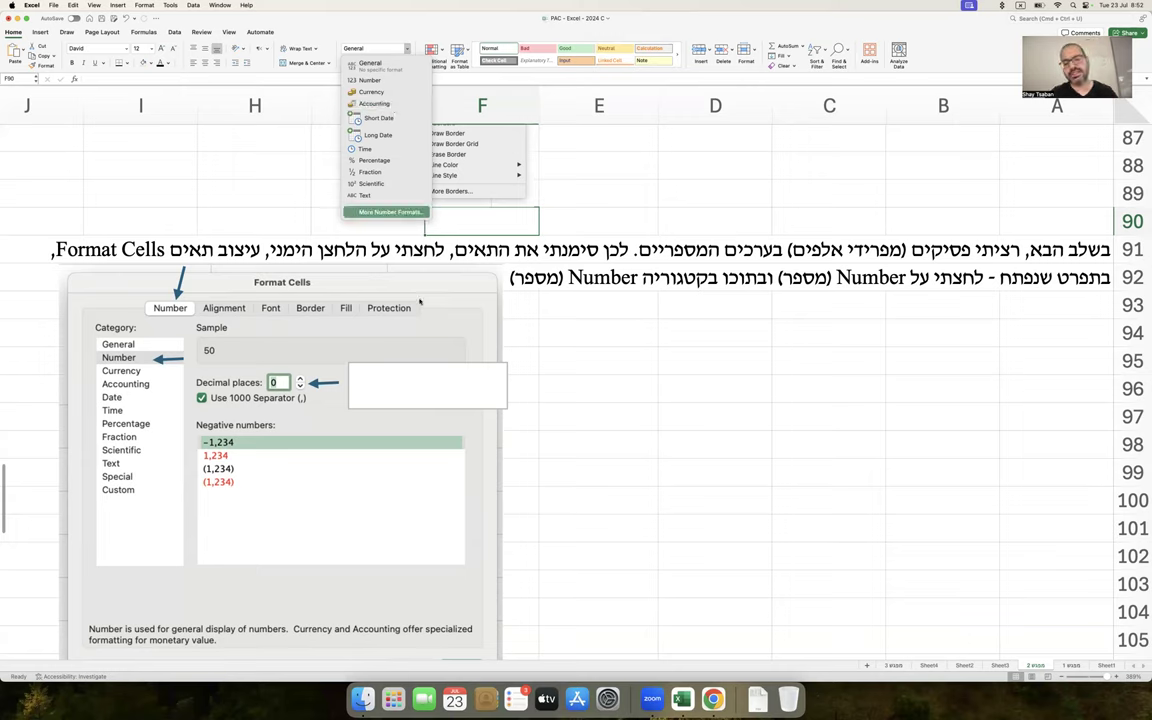
# Type 'מספר ספרות אחרי הנק' העשרונית' in the callout and widen it to fit
pyautogui.click(415, 377)
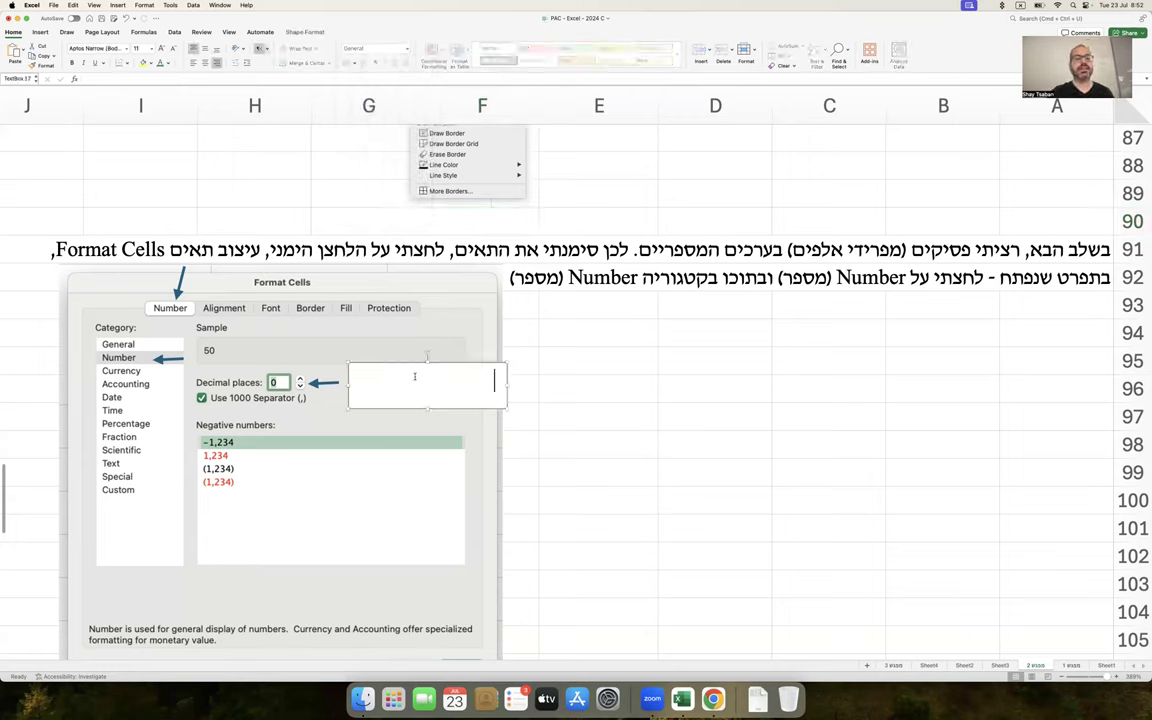
pyautogui.write('מספר')
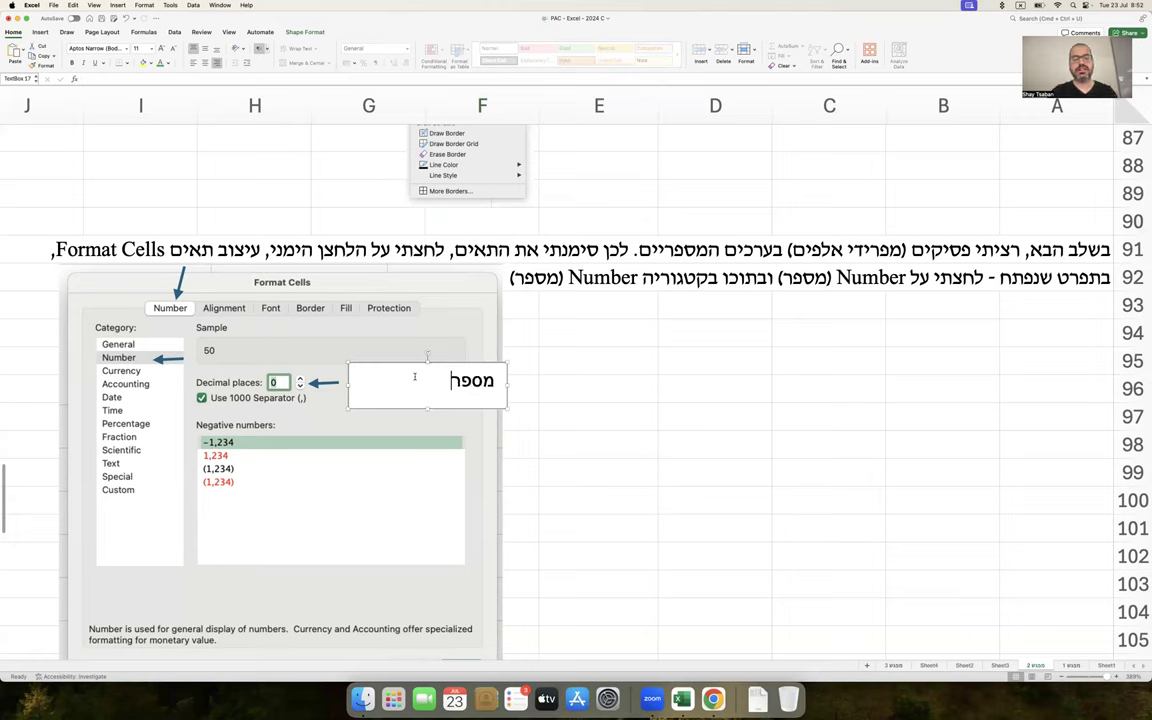
pyautogui.write(" ספרות אחרי הנק' ה")
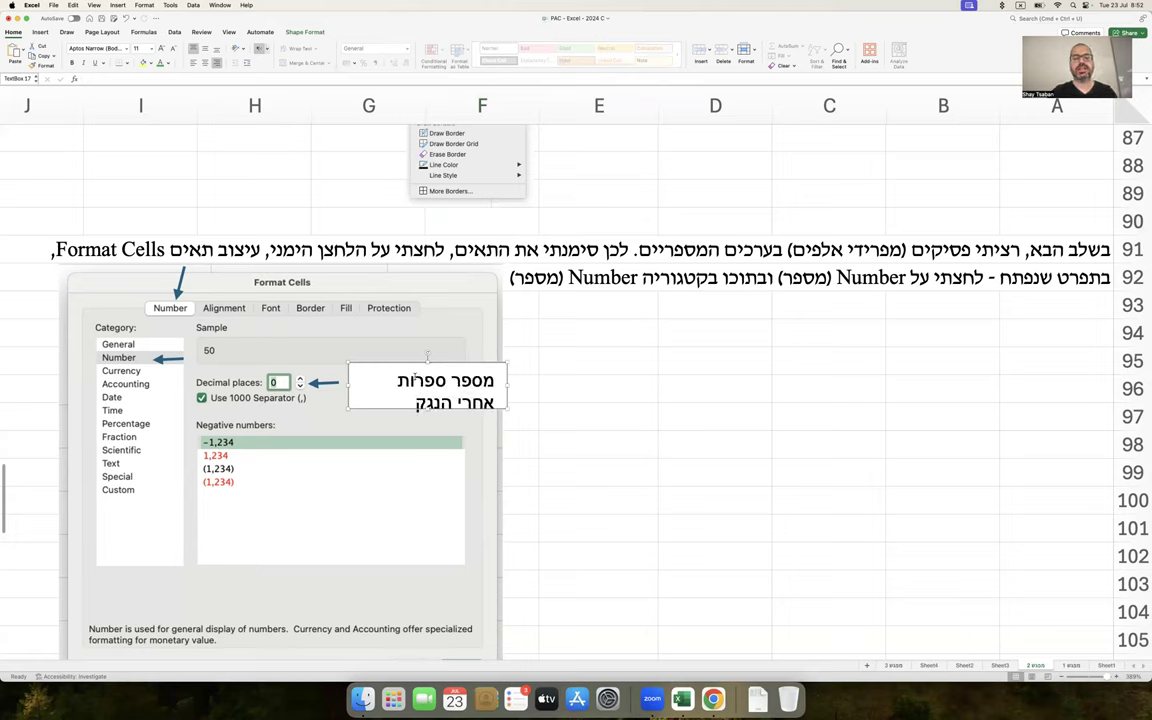
pyautogui.write('עשרונית')
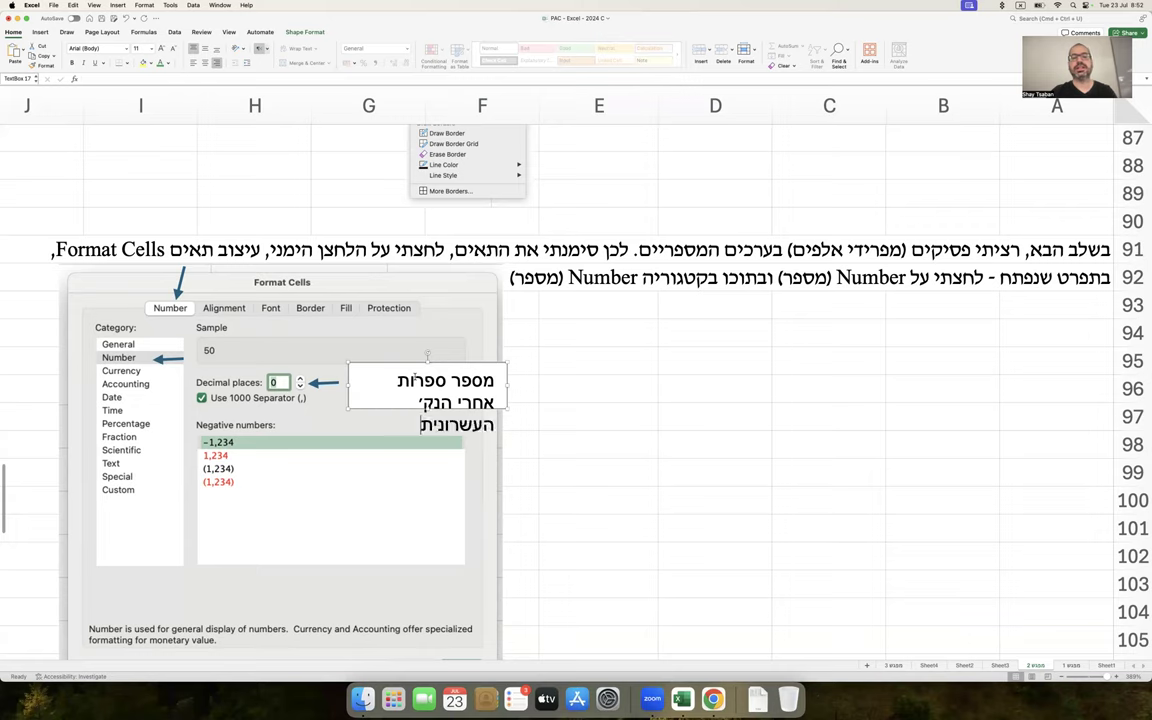
pyautogui.moveTo(508, 362); pyautogui.dragTo(572, 344)
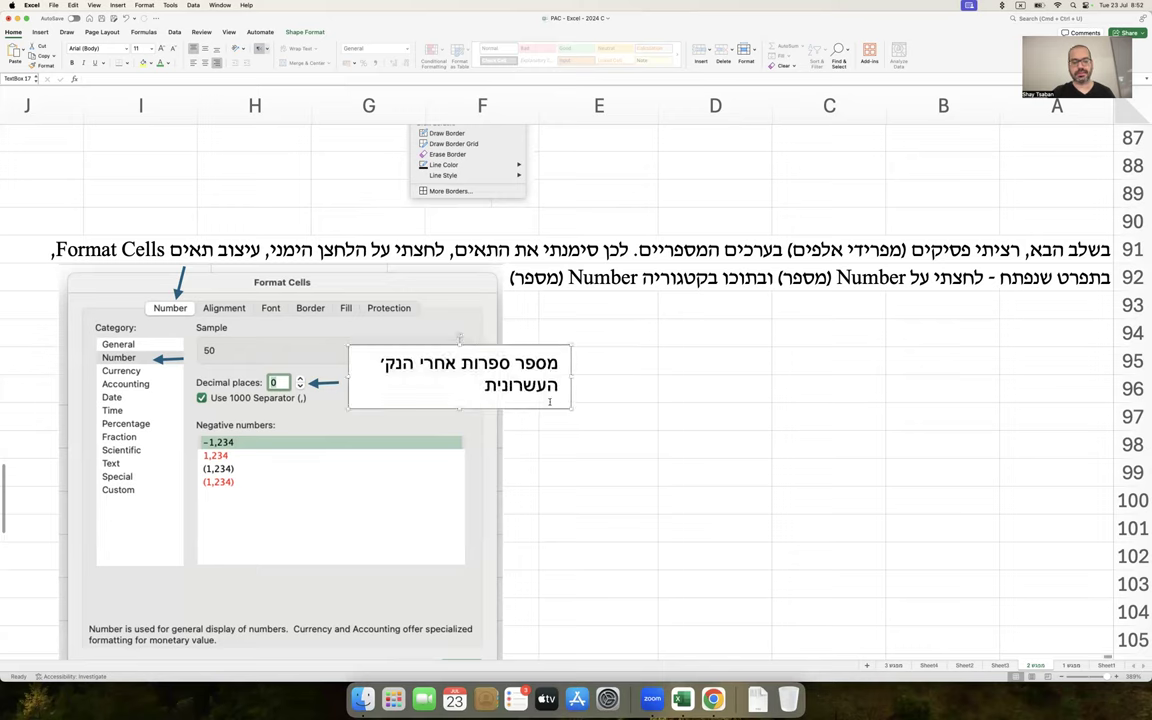
# Add an arrow to Use 1000 Separator and a copied callout reading 'סימנתי פסיק כדי שיכלול מפריד אלפים'
pyautogui.moveTo(335, 382); pyautogui.dragTo(336, 435)
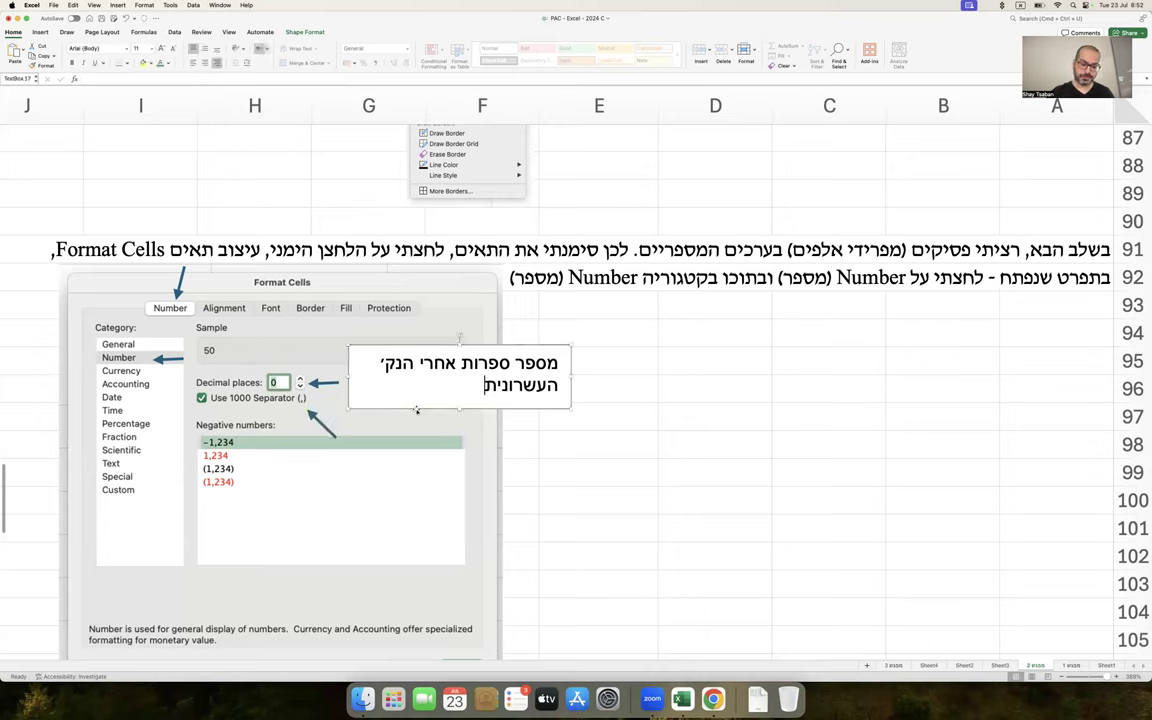
pyautogui.moveTo(415, 408); pyautogui.dragTo(407, 472)
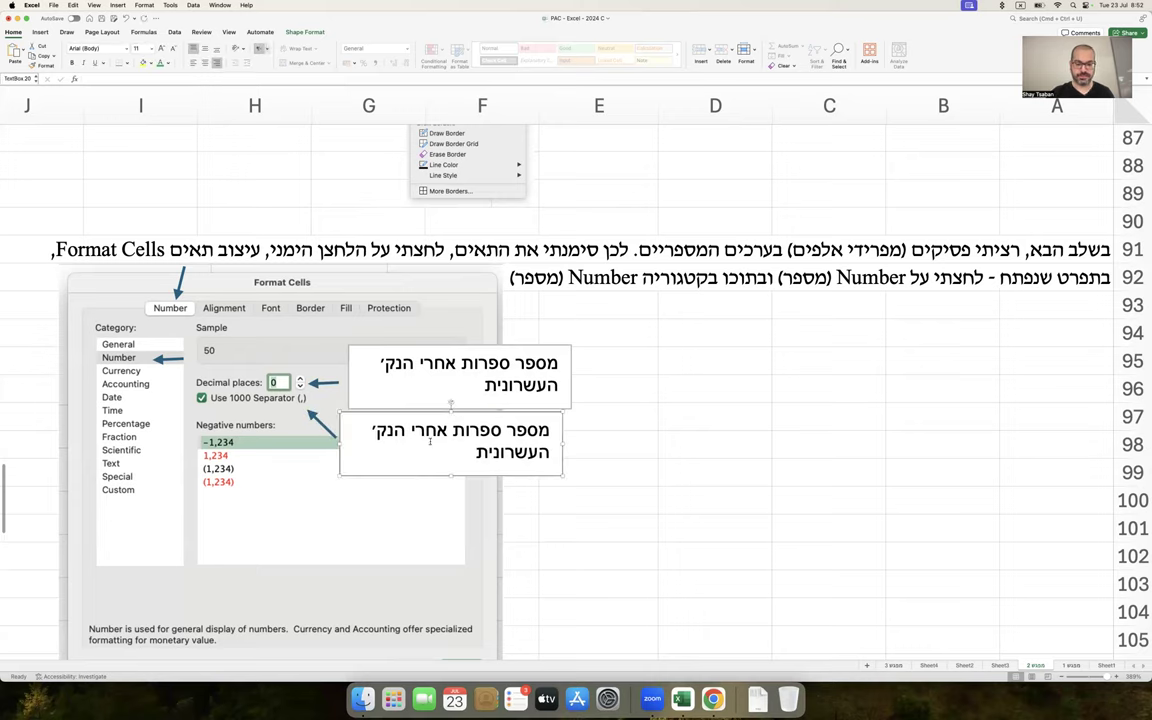
pyautogui.tripleClick(431, 442)
pyautogui.write('סימנתי פ')
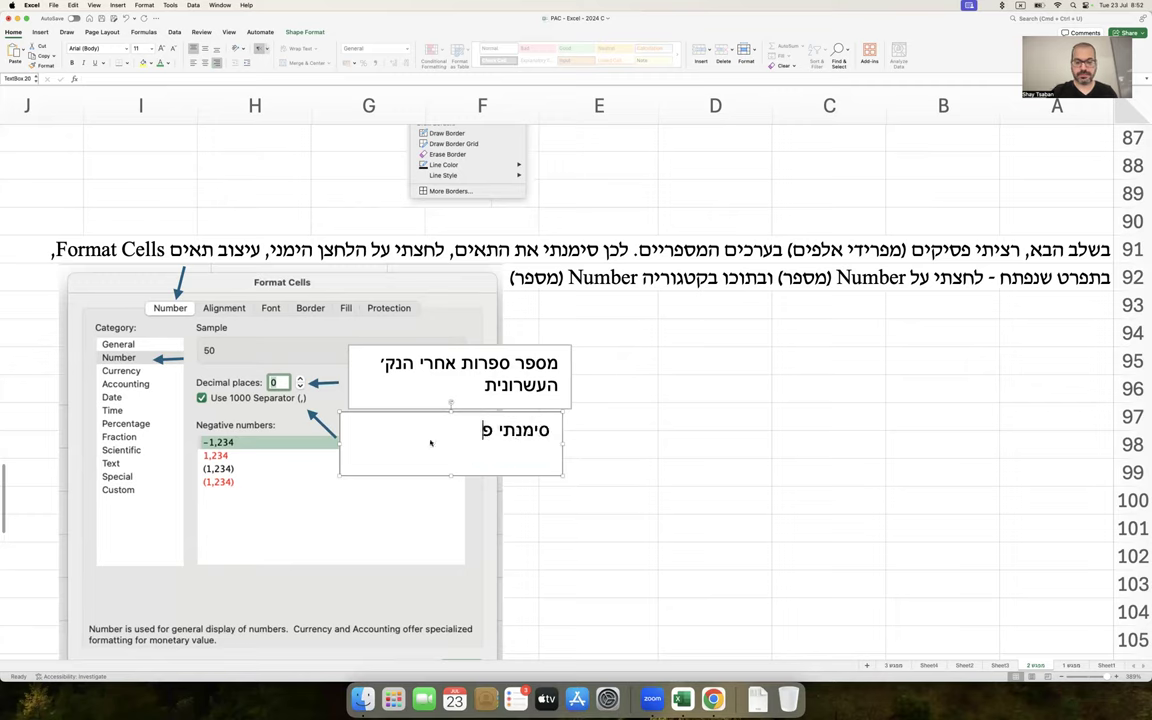
pyautogui.write('סיק כדי שיכלול מפריד אלפים')
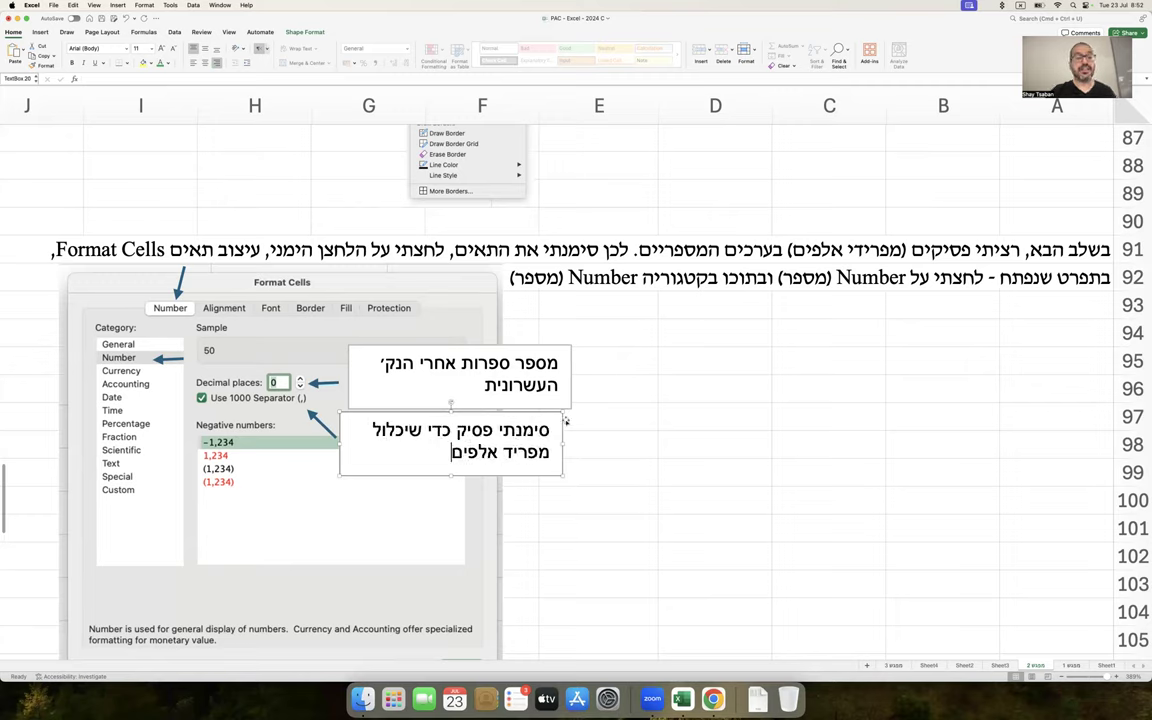
pyautogui.click(630, 442)
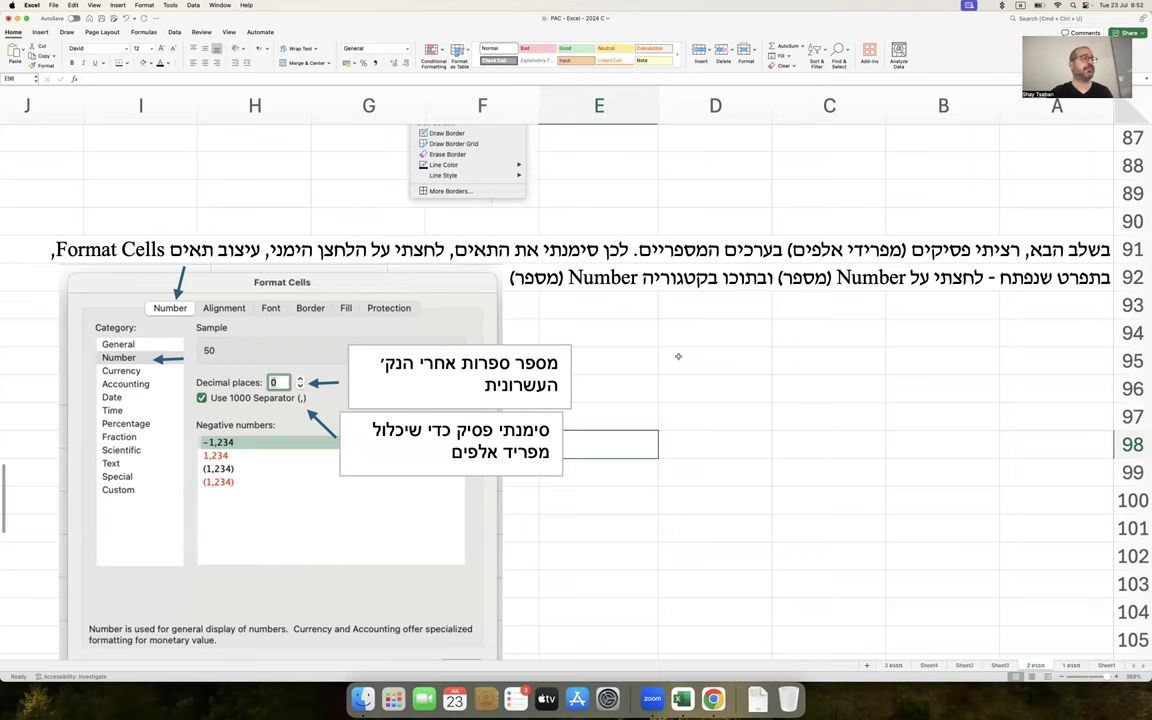
pyautogui.scroll(10, 739, 325)
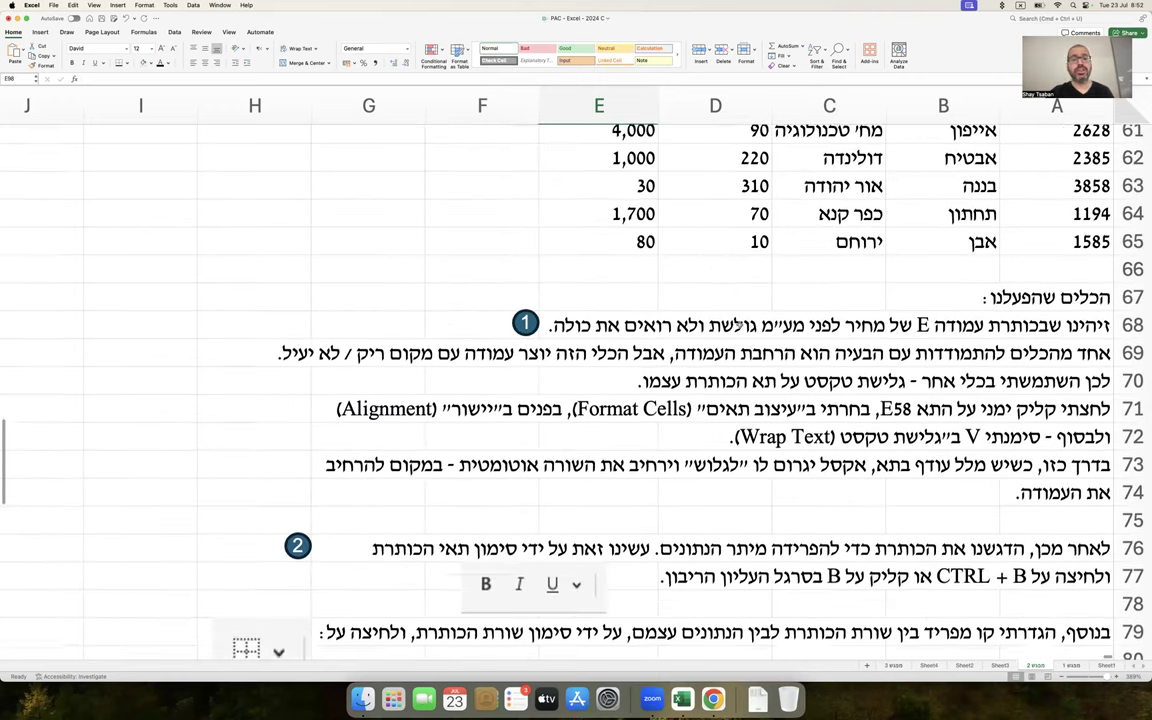
# Enter -4000 in E61 and show negative prices in E59:E65 in parentheses
pyautogui.click(632, 356)
pyautogui.write('-4000')
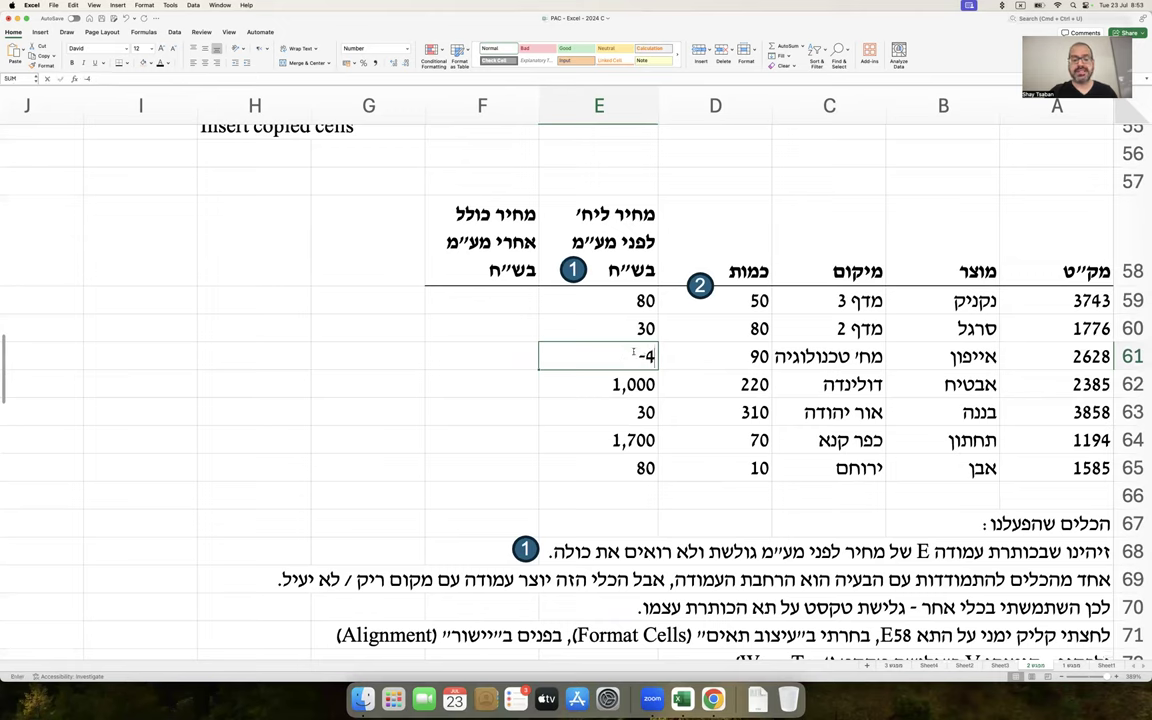
pyautogui.press('Return')
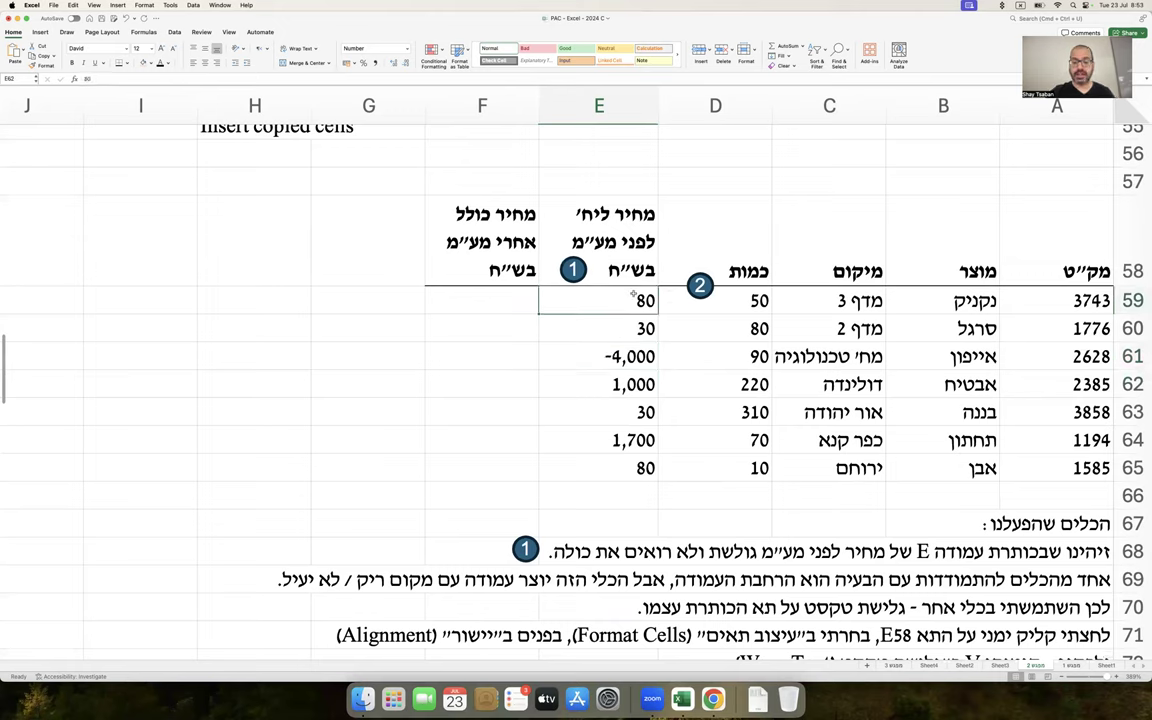
pyautogui.moveTo(637, 300); pyautogui.dragTo(630, 468)
pyautogui.rightClick(630, 434)
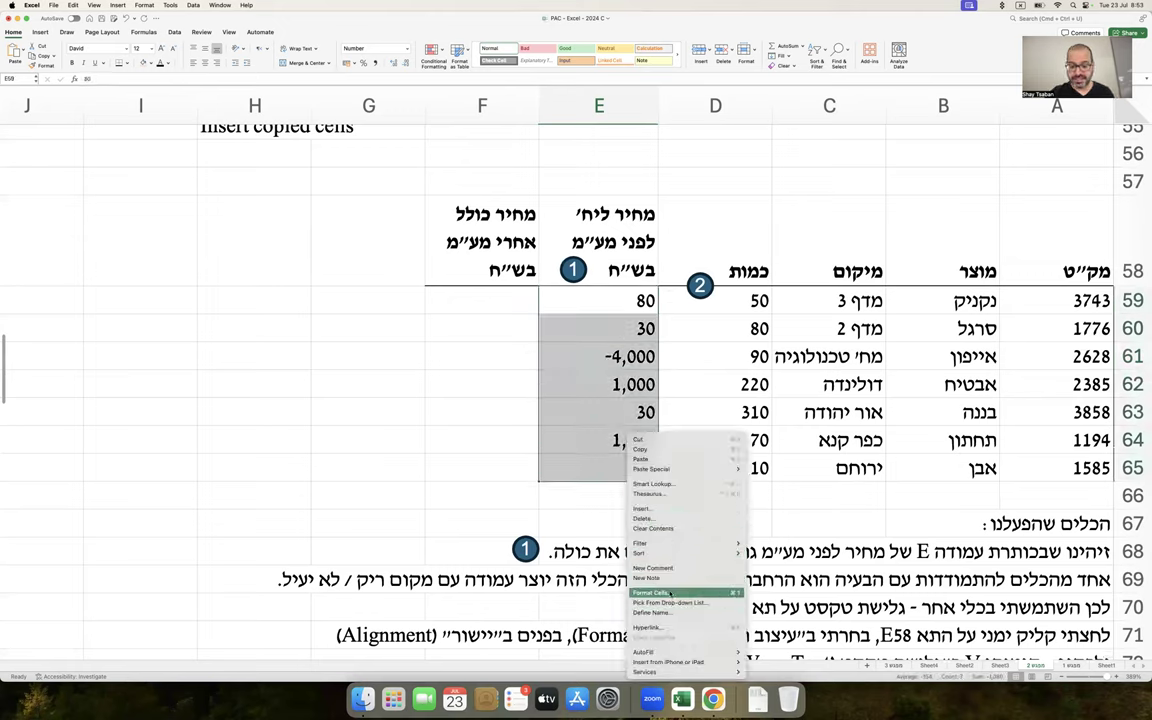
pyautogui.click(656, 593)
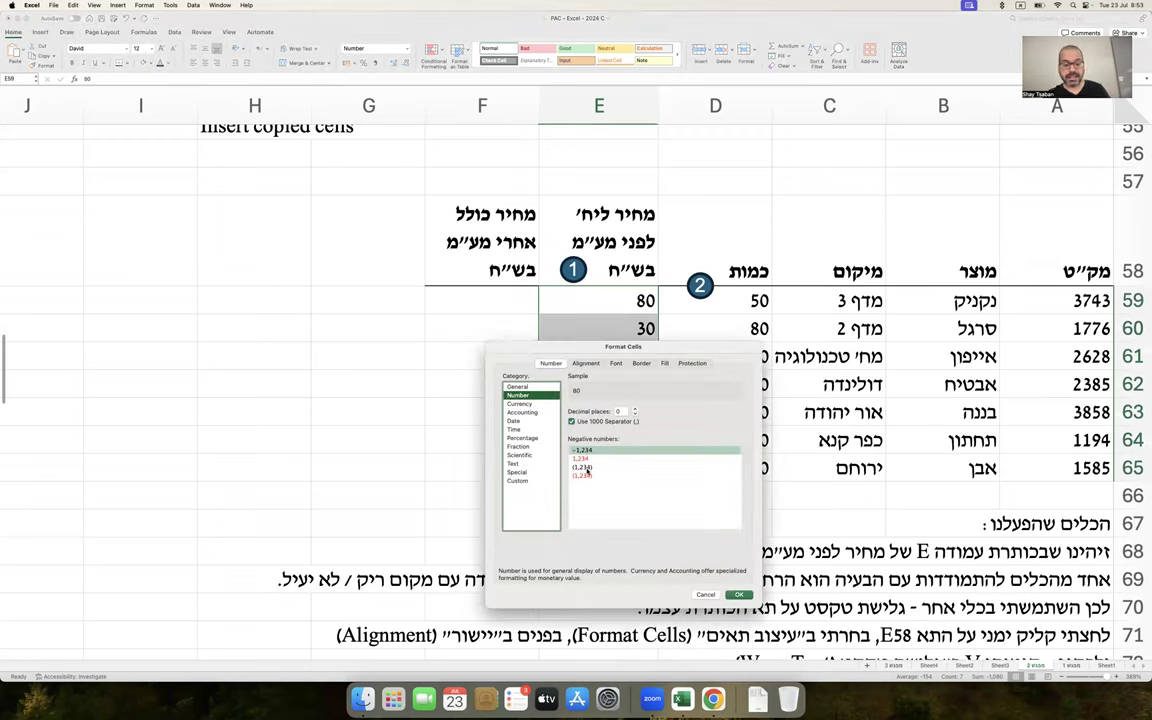
pyautogui.click(588, 468)
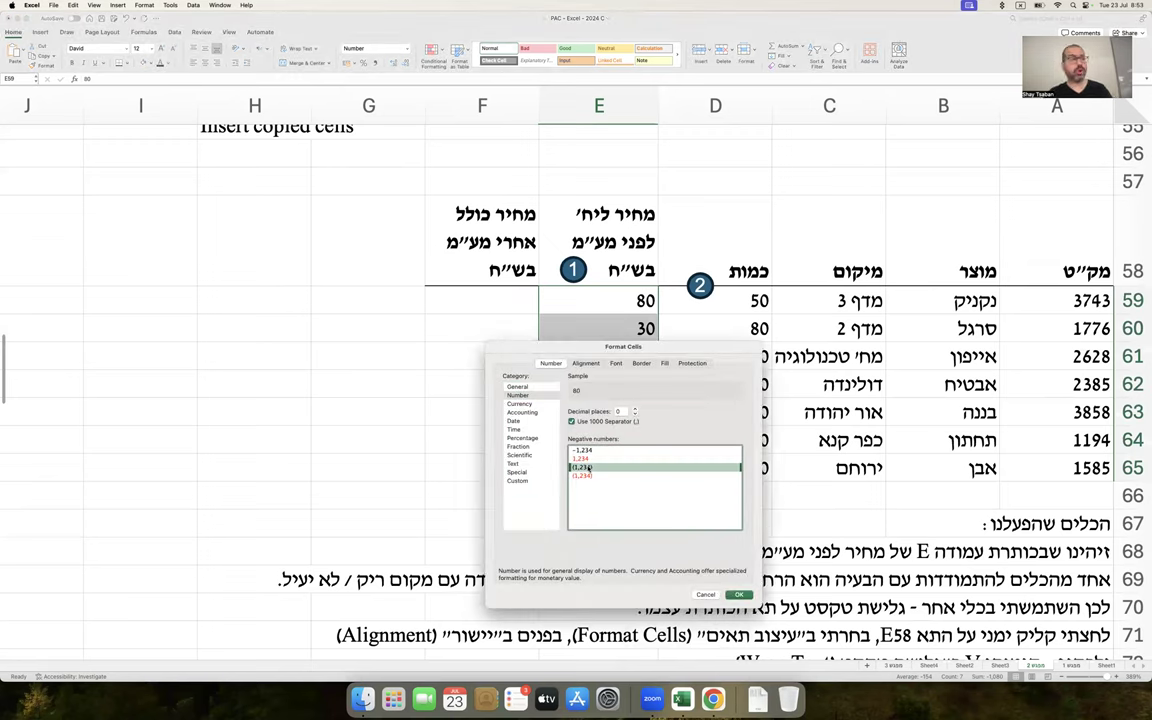
pyautogui.press('Return')
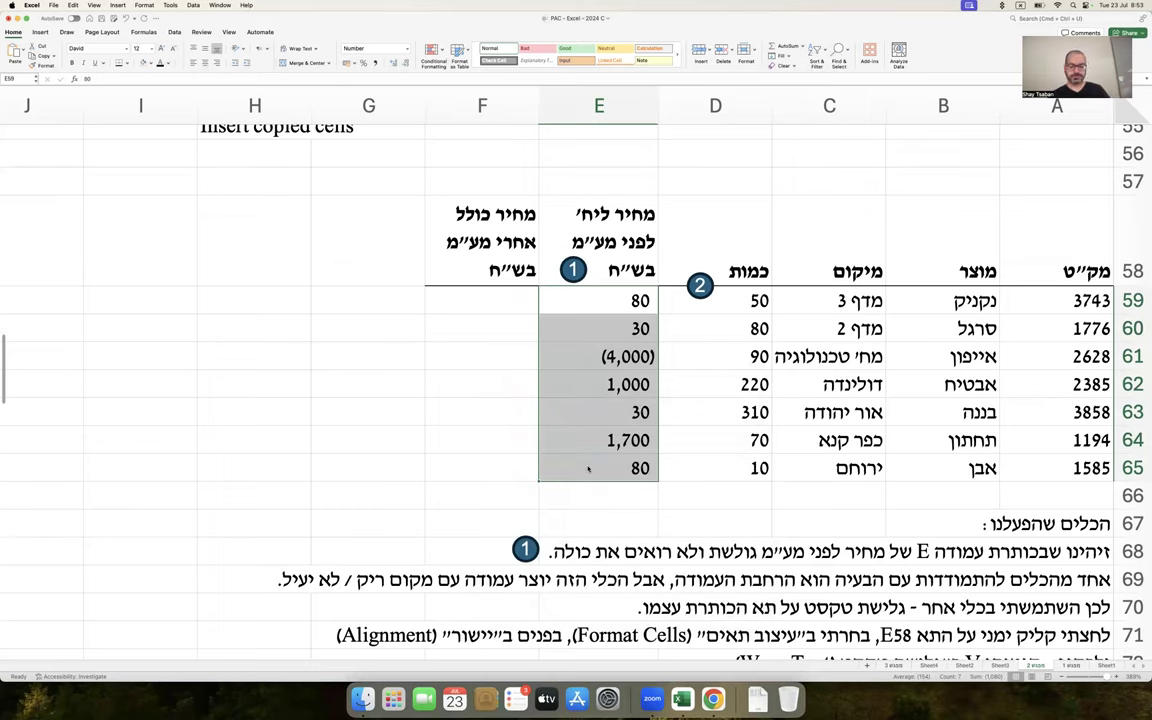
# Undo the change so E61 shows a positive 4,000 again
pyautogui.press('cmd+z')
pyautogui.press('cmd+z')
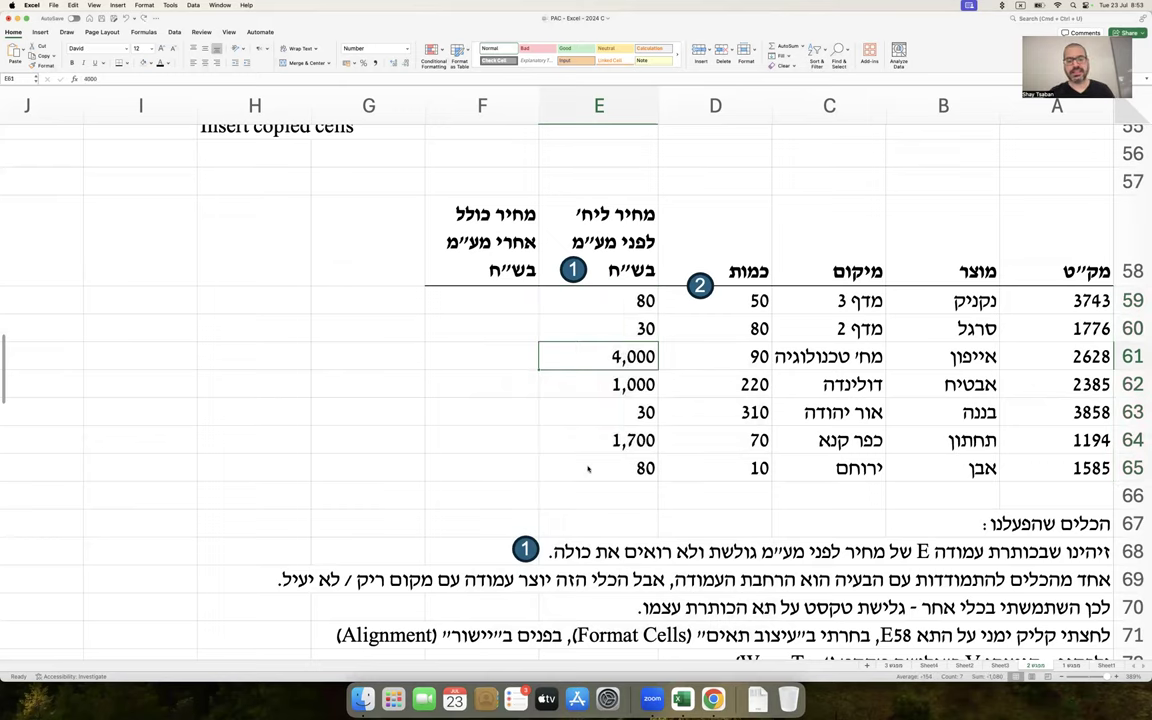
pyautogui.scroll(-2, 588, 468)
pyautogui.scroll(-10, 588, 468)
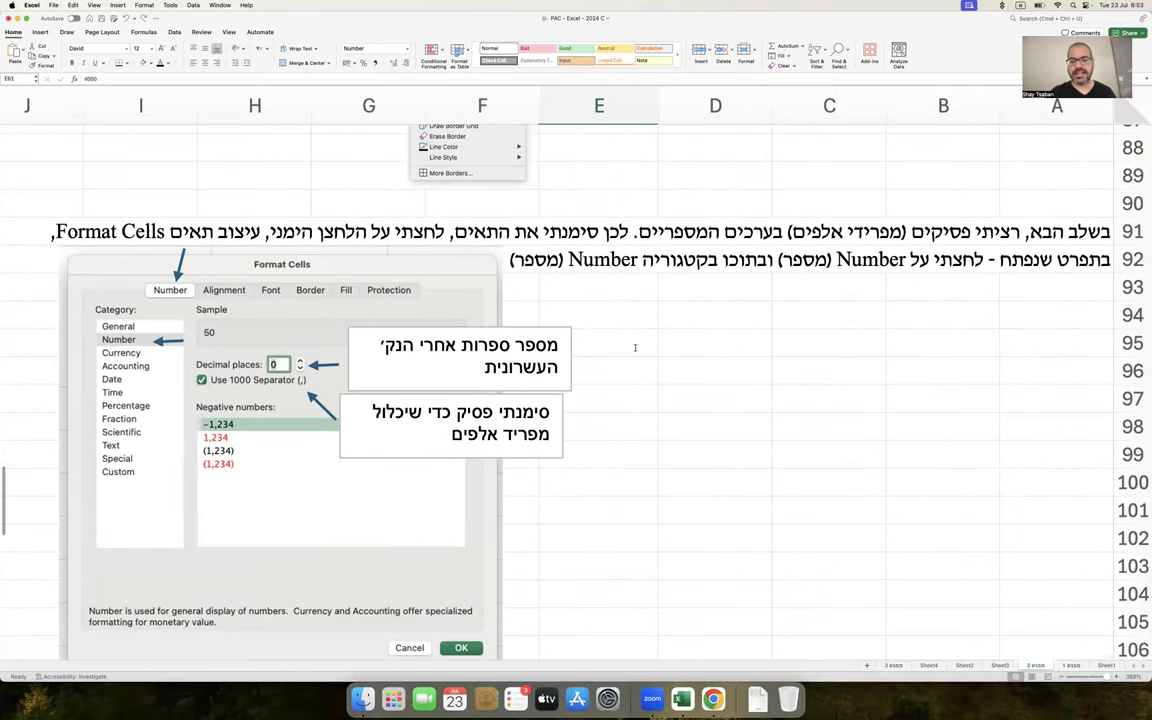
pyautogui.scroll(6, 772, 343)
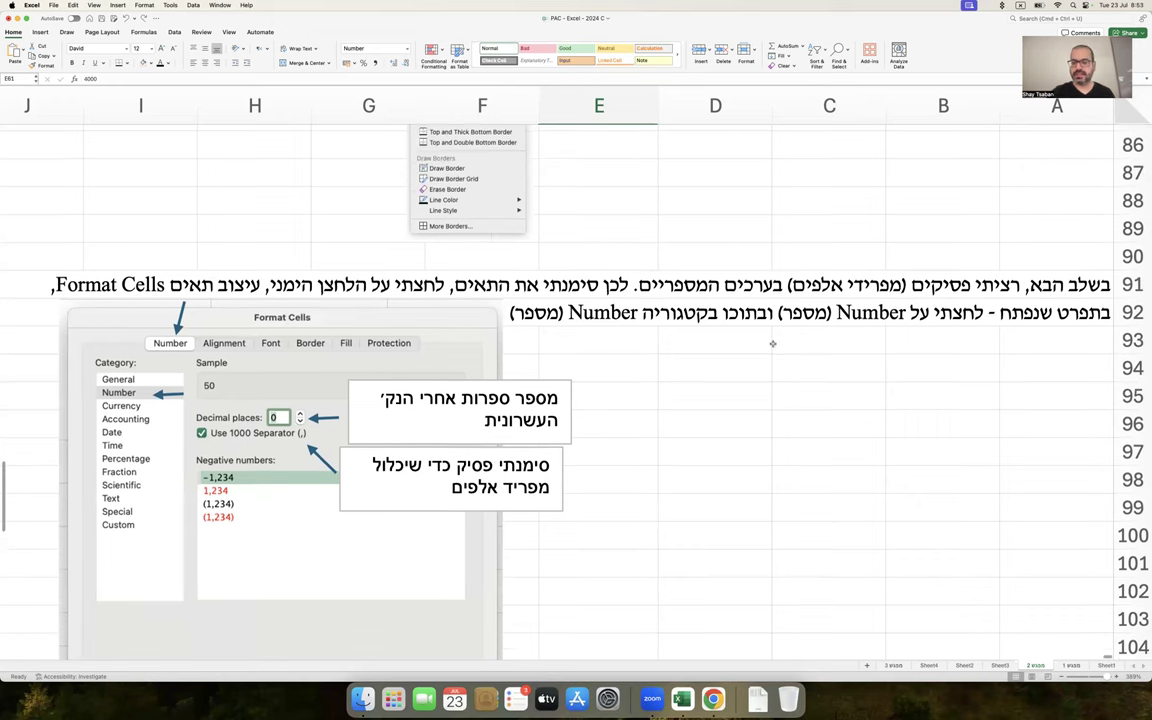
pyautogui.scroll(5, 772, 343)
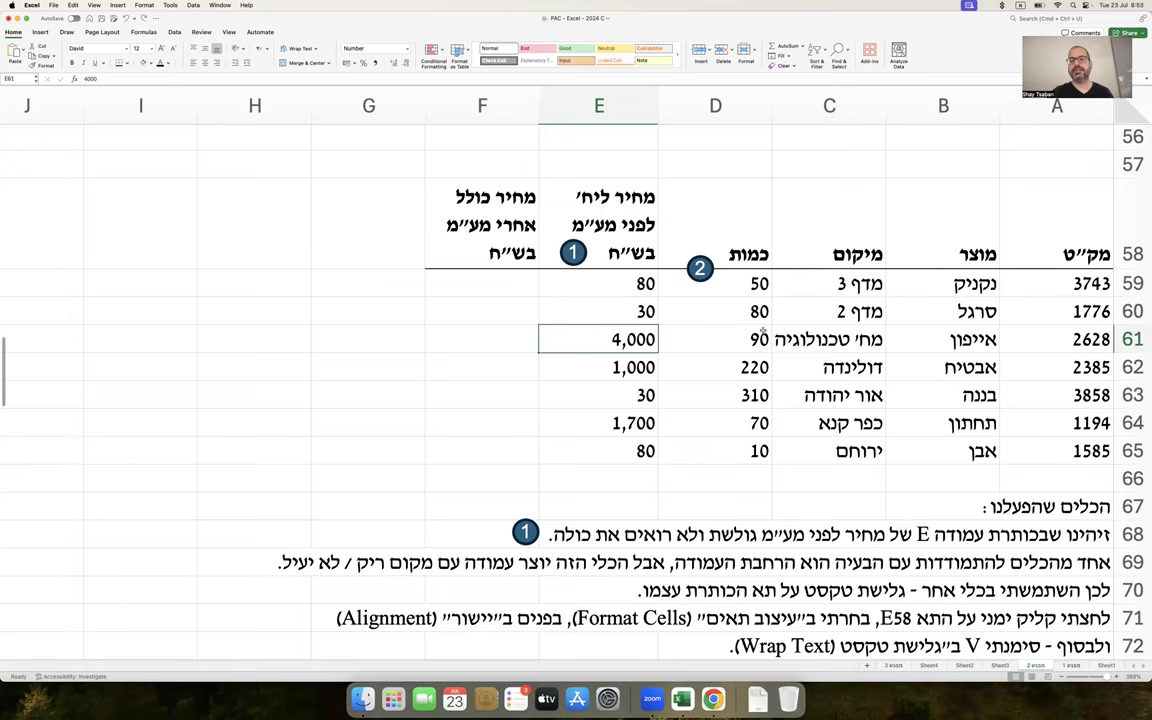
pyautogui.scroll(-2, 763, 330)
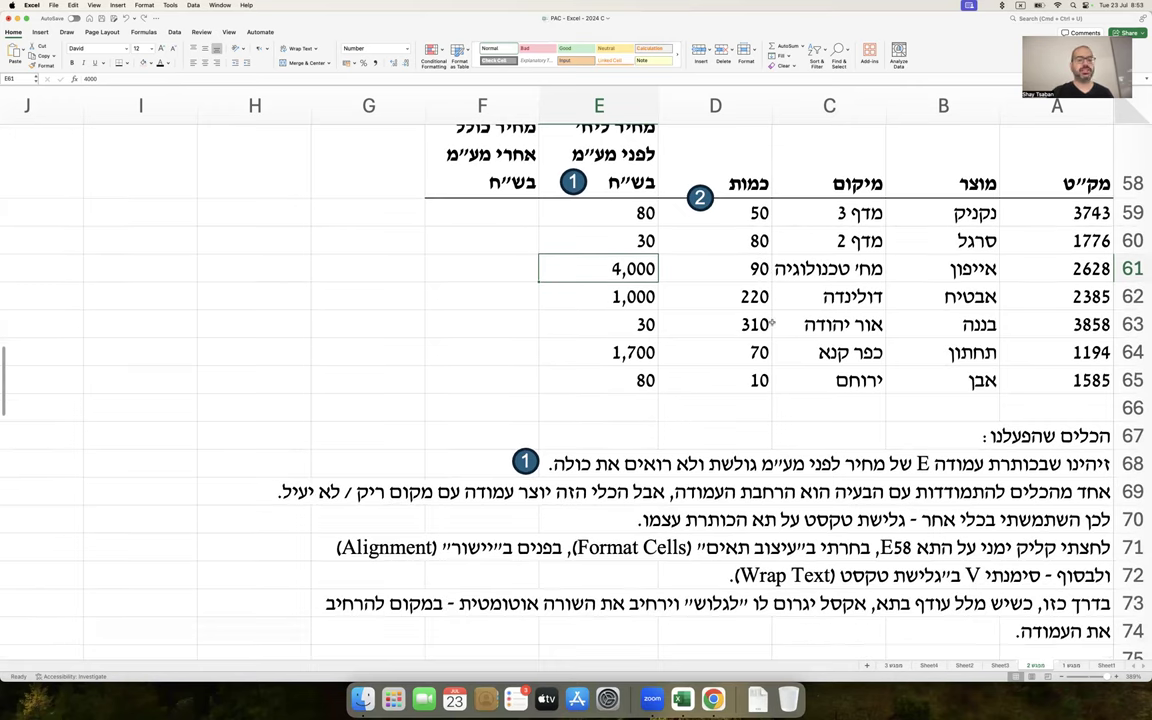
# Copy the numbered marker beside the 4,000 price in row 61 and number it 3
pyautogui.moveTo(587, 181)
pyautogui.mouseDown()
pyautogui.moveTo(603, 286)
pyautogui.moveTo(588, 268)
pyautogui.mouseUp()
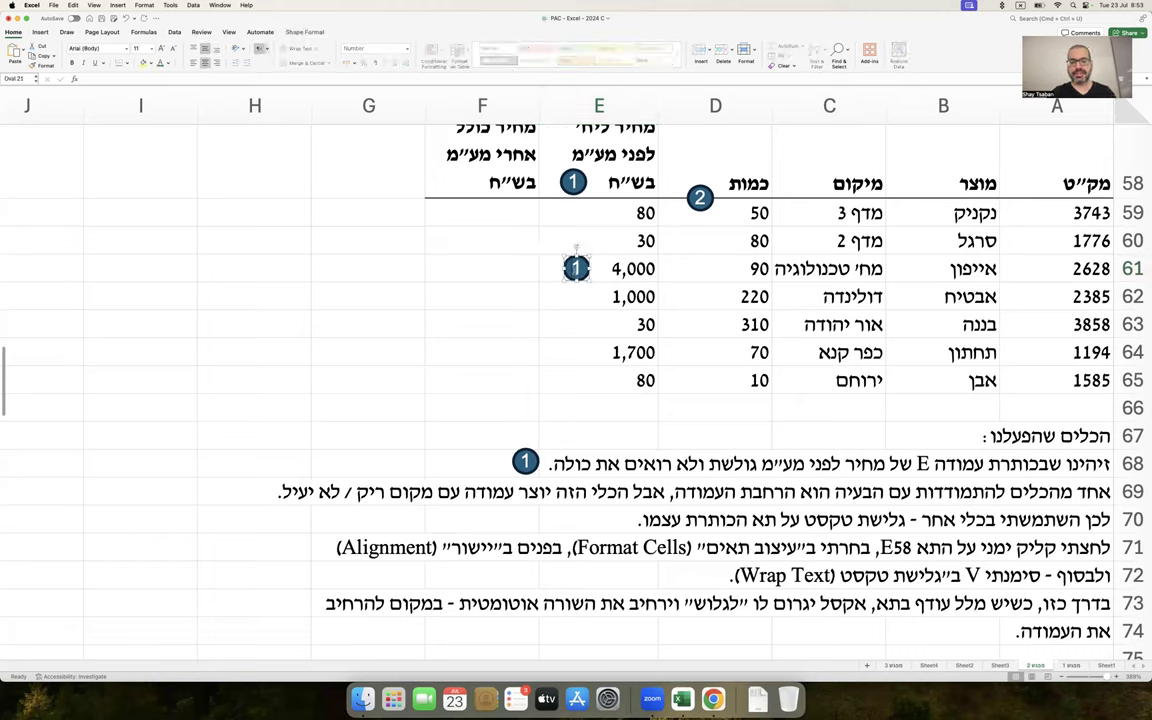
pyautogui.write('3')
pyautogui.press('Escape')
pyautogui.scroll(-15, 625, 391)
pyautogui.scroll(1, 625, 392)
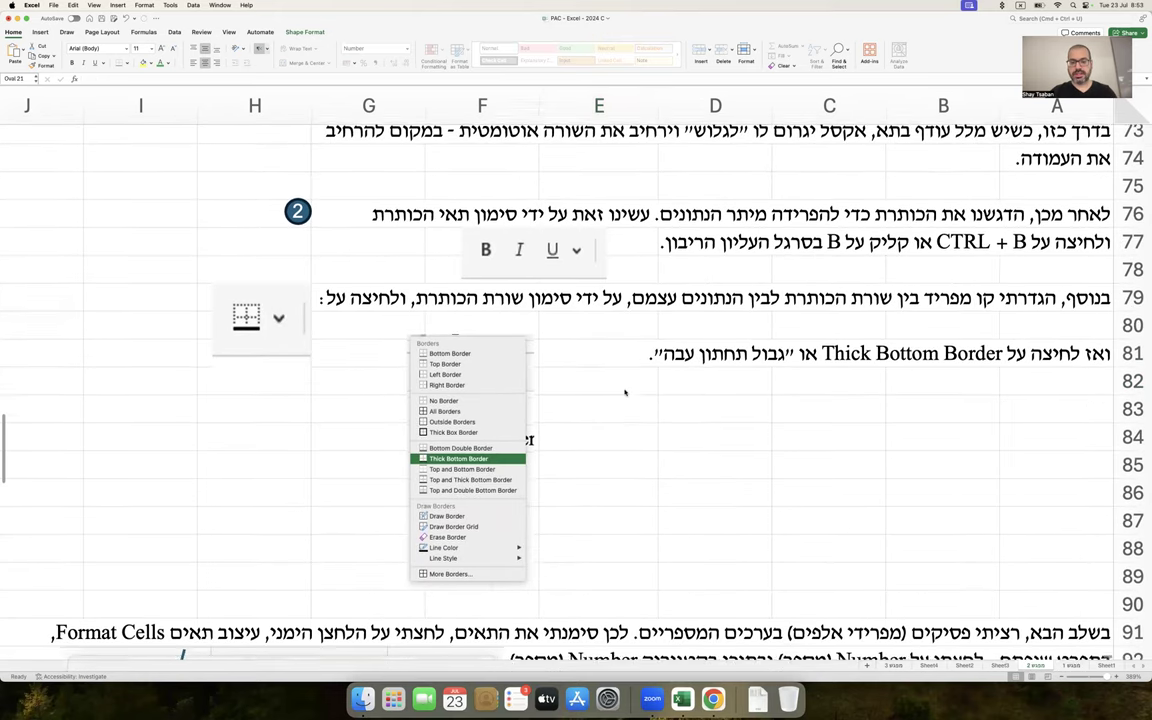
pyautogui.scroll(1, 625, 391)
# Paste a second 3 marker and move it down to the thousands-separator note
pyautogui.press('super+v')
pyautogui.moveTo(645, 395); pyautogui.dragTo(586, 369)
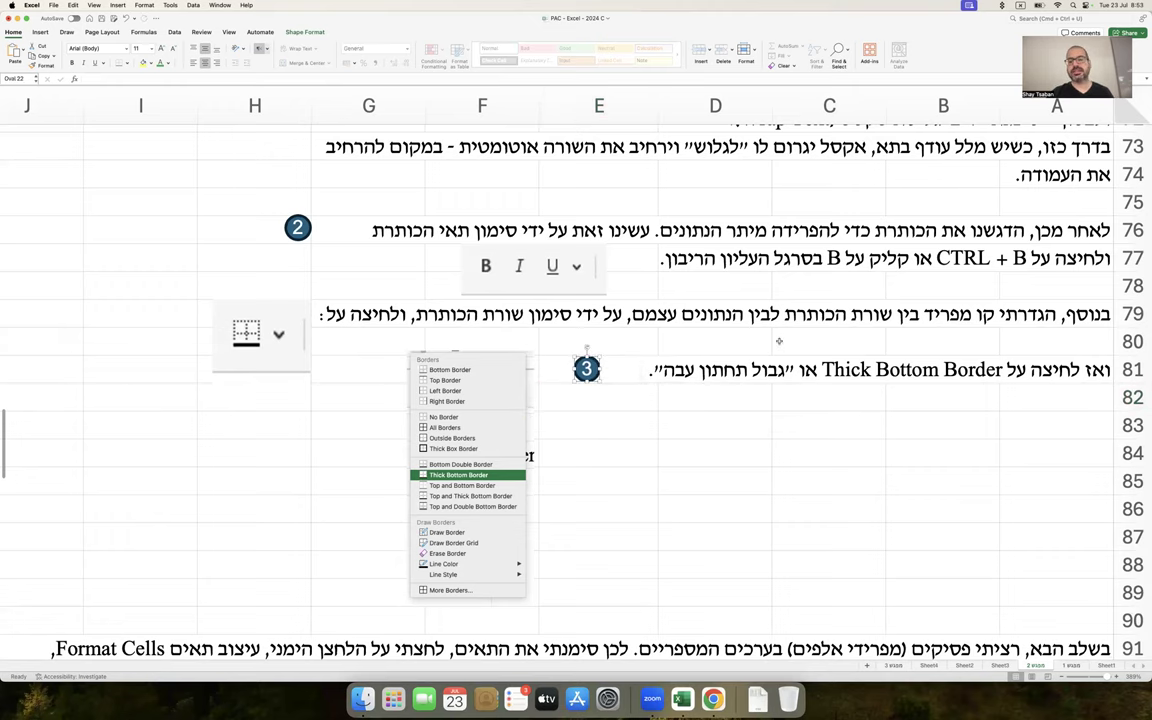
pyautogui.scroll(5, 779, 341)
pyautogui.scroll(-6, 770, 341)
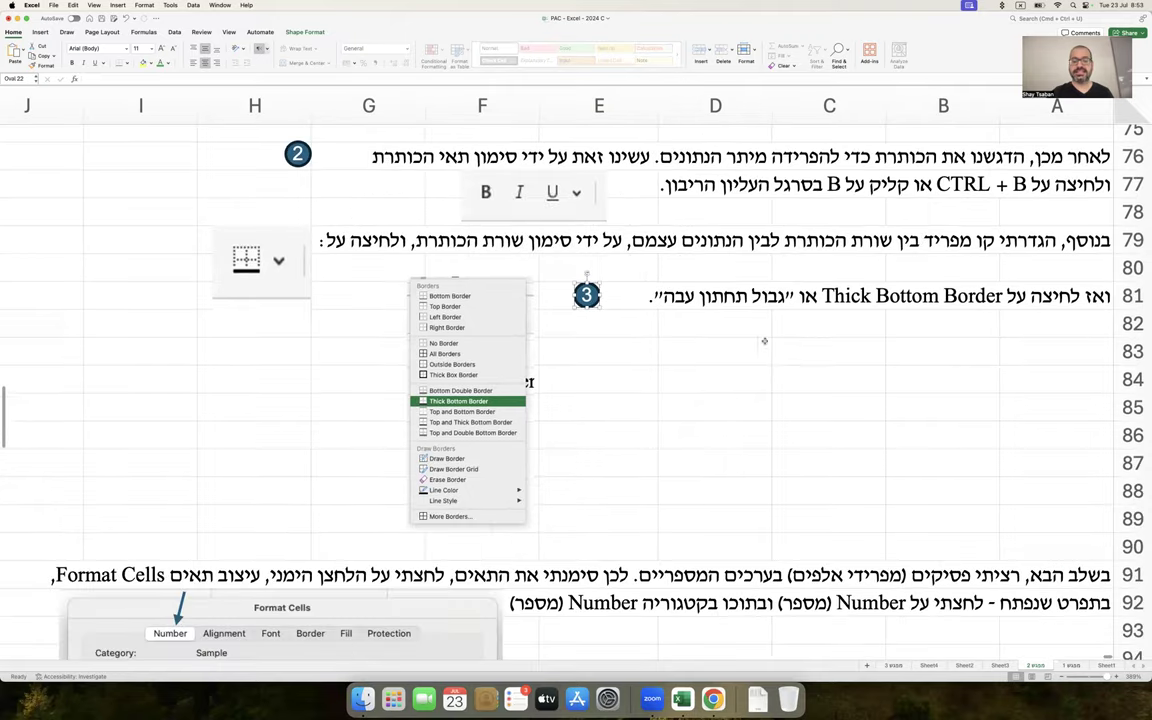
pyautogui.moveTo(586, 295)
pyautogui.mouseDown()
pyautogui.moveTo(578, 640)
pyautogui.moveTo(558, 630)
pyautogui.mouseUp()
pyautogui.scroll(10, 646, 508)
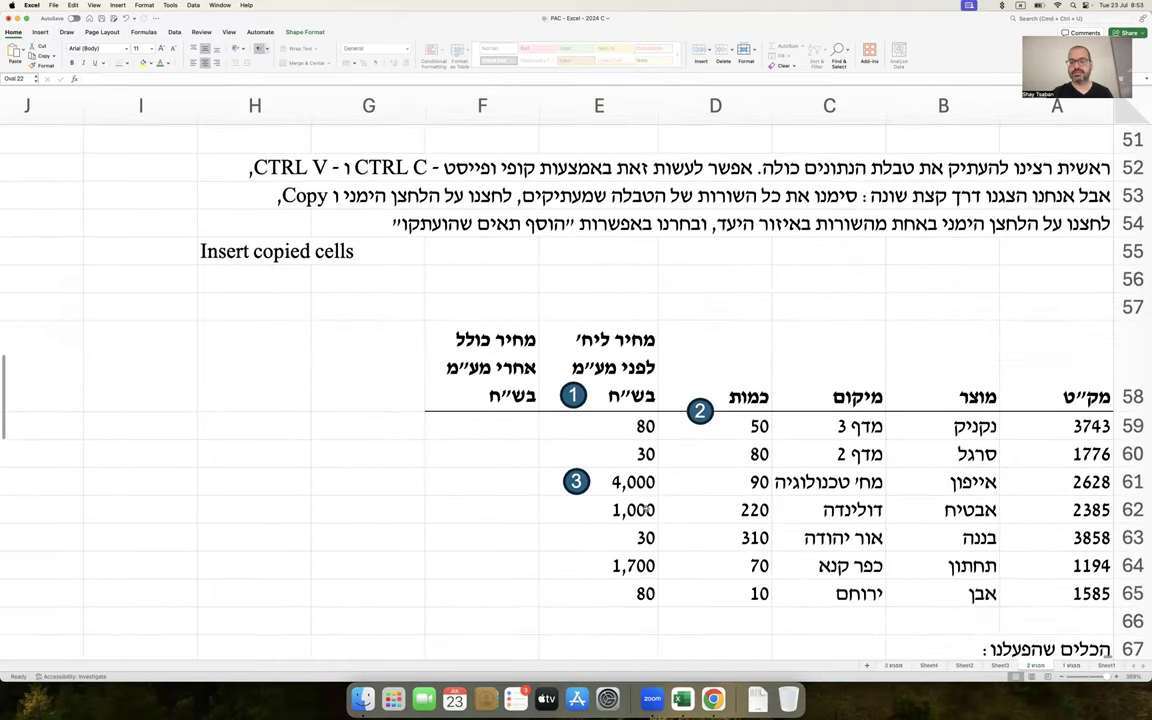
# Fill the table's header row yellow
pyautogui.moveTo(1056, 365); pyautogui.dragTo(480, 362)
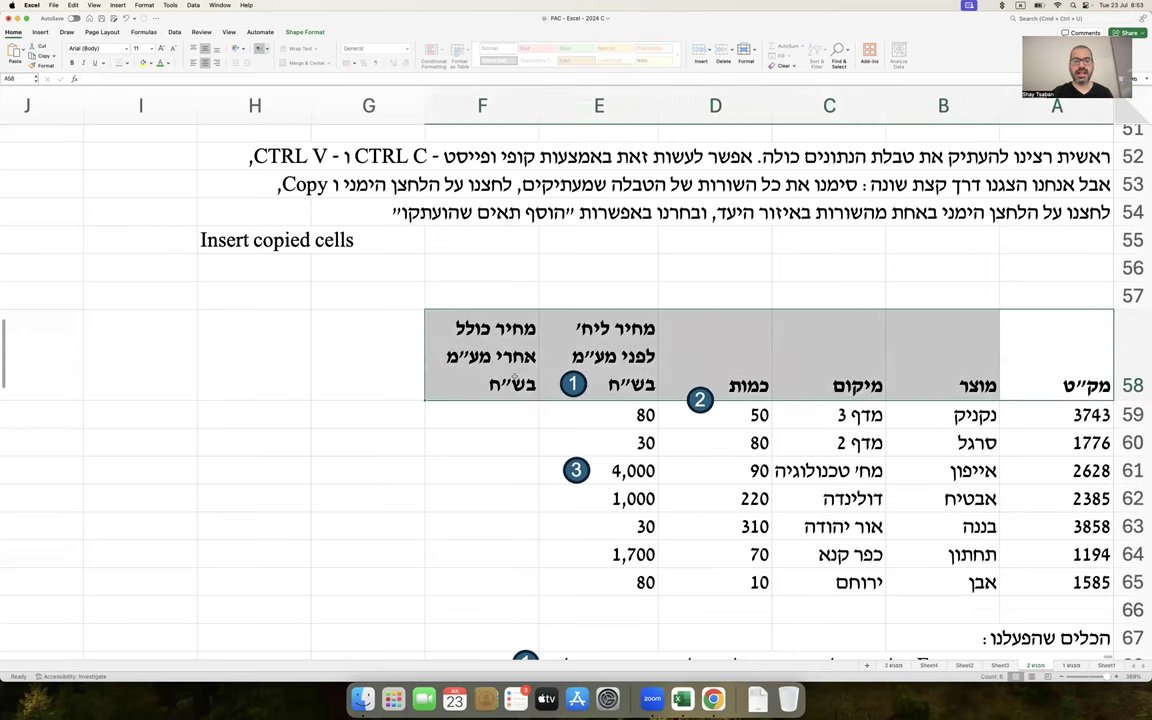
pyautogui.click(152, 63)
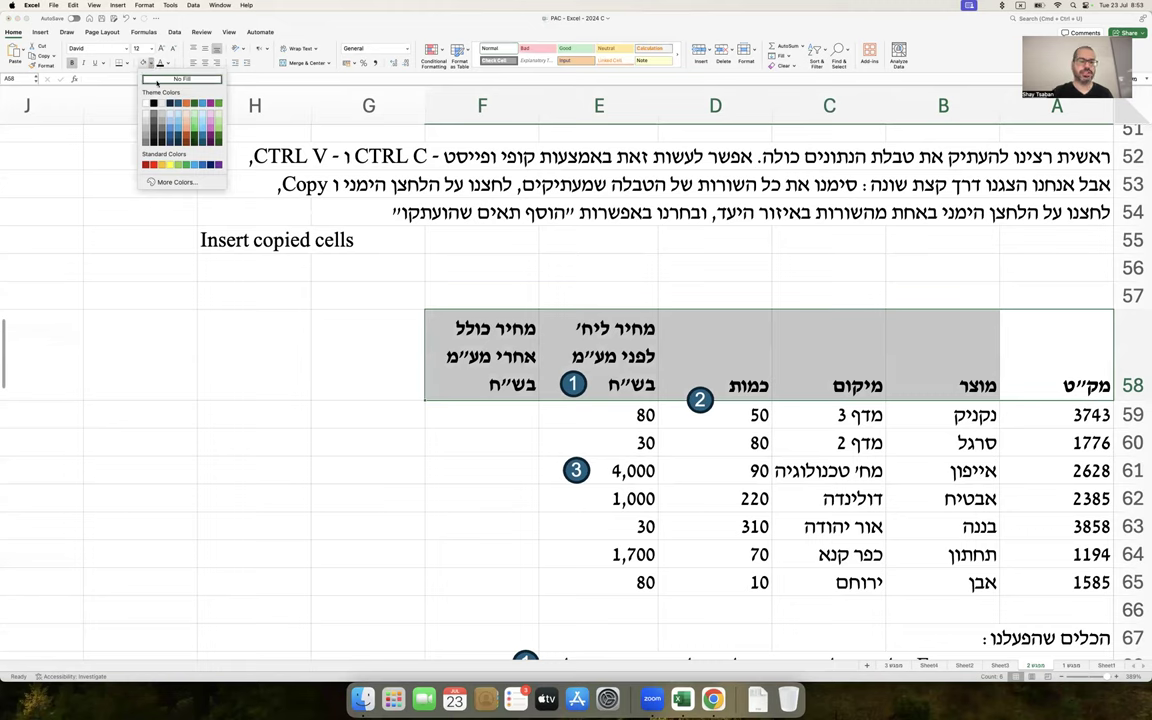
pyautogui.click(170, 165)
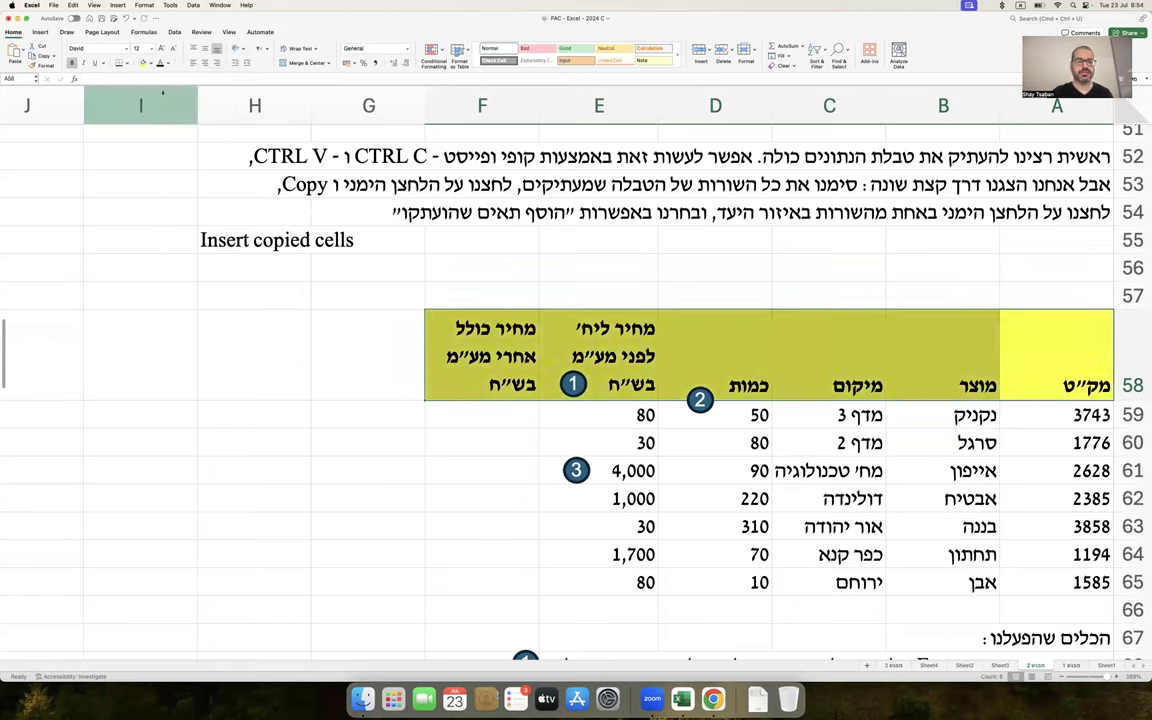
# Paste a screenshot of the fill-colour palette, shrink it, and place it left of the table
pyautogui.click(150, 62)
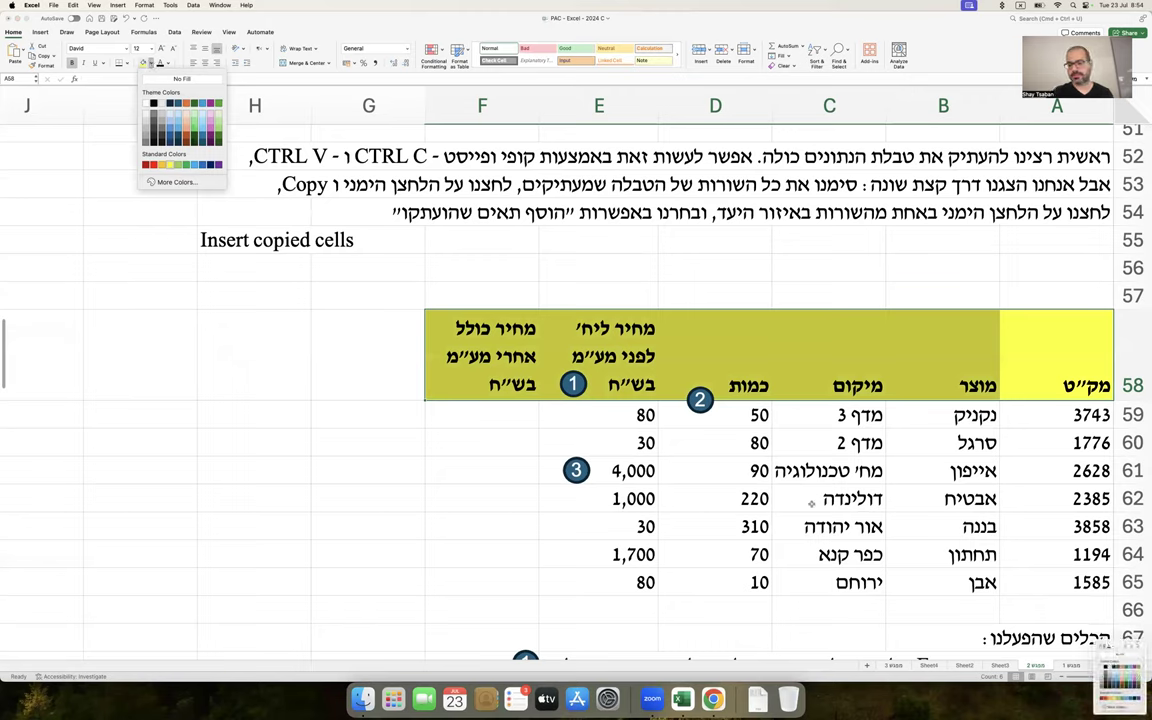
pyautogui.rightClick(1122, 674)
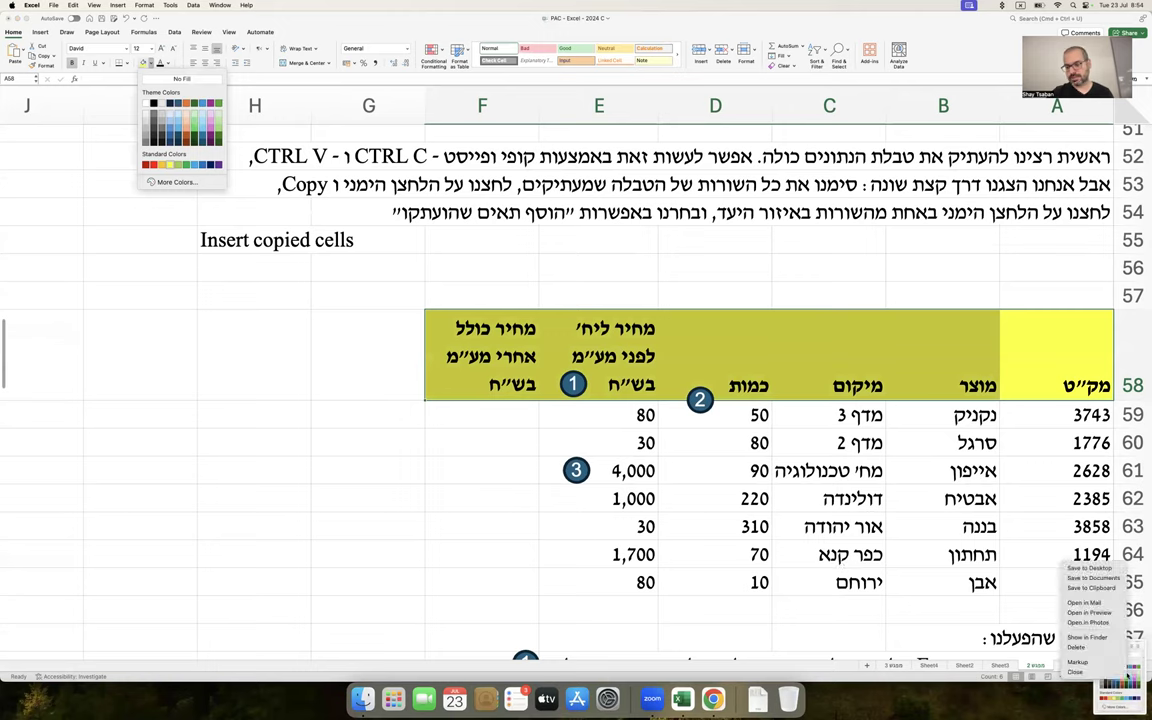
pyautogui.click(1108, 589)
pyautogui.click(289, 370)
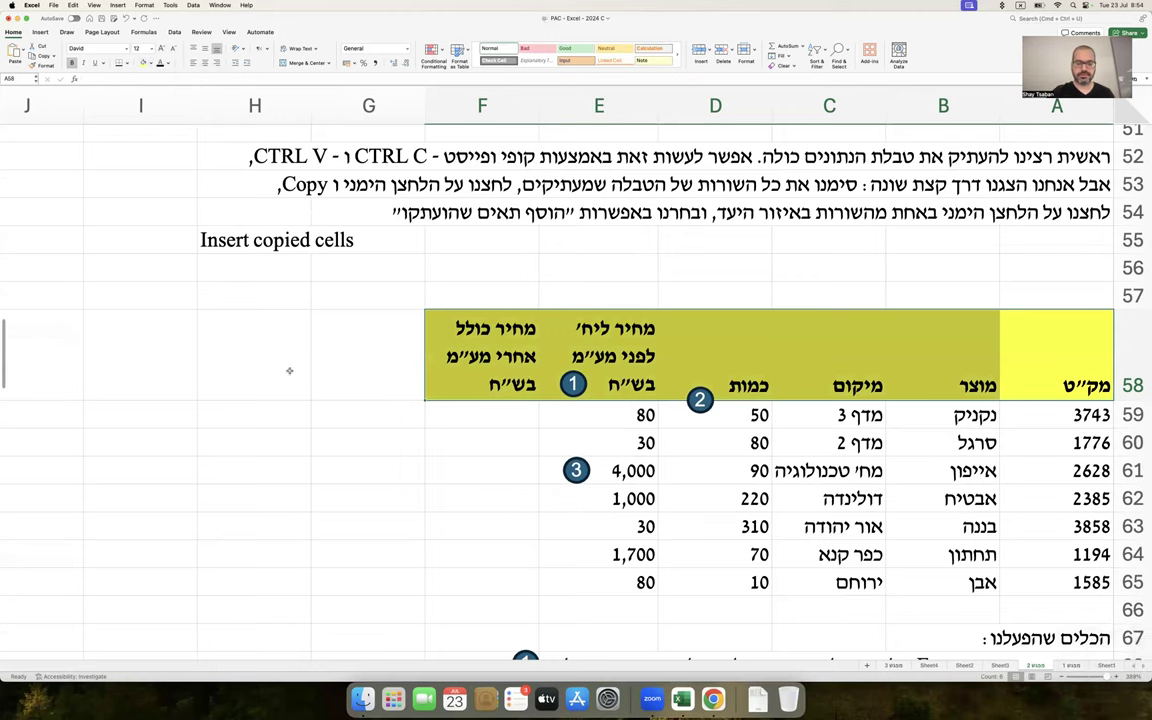
pyautogui.click(289, 370)
pyautogui.press('super+v')
pyautogui.moveTo(289, 370); pyautogui.dragTo(485, 300)
pyautogui.moveTo(536, 237); pyautogui.dragTo(373, 272)
pyautogui.moveTo(308, 330); pyautogui.dragTo(250, 298)
pyautogui.scroll(-3, 277, 326)
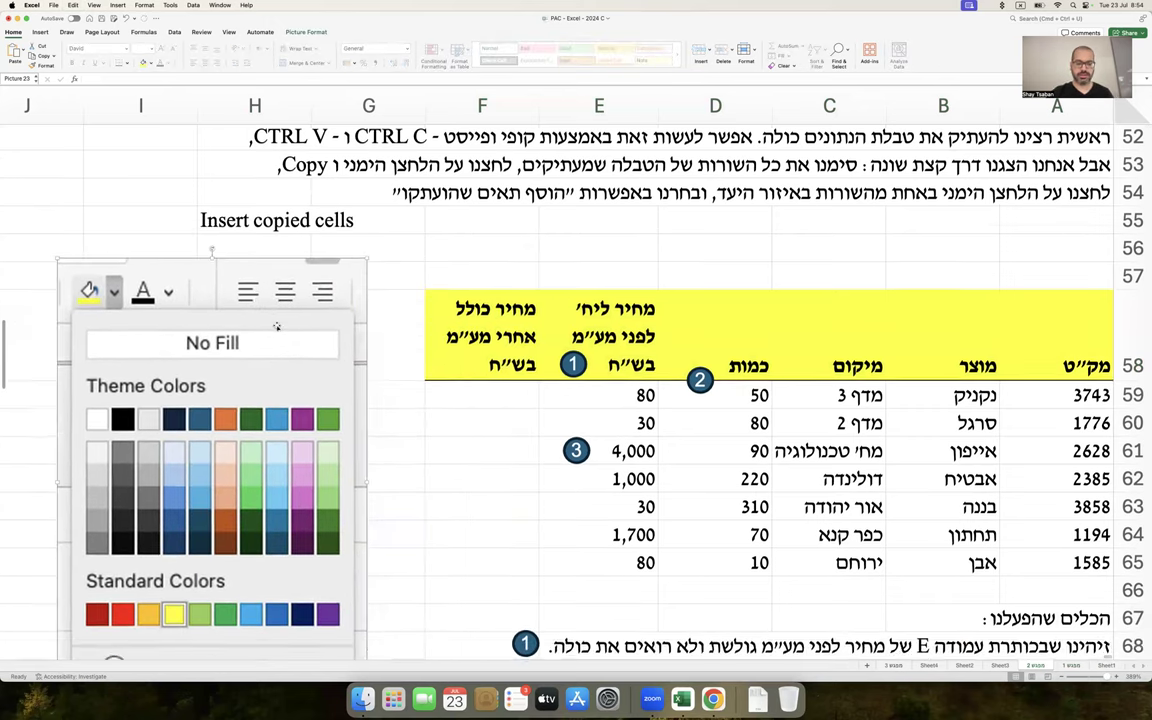
pyautogui.moveTo(366, 205); pyautogui.dragTo(293, 305)
pyautogui.moveTo(268, 355); pyautogui.dragTo(348, 239)
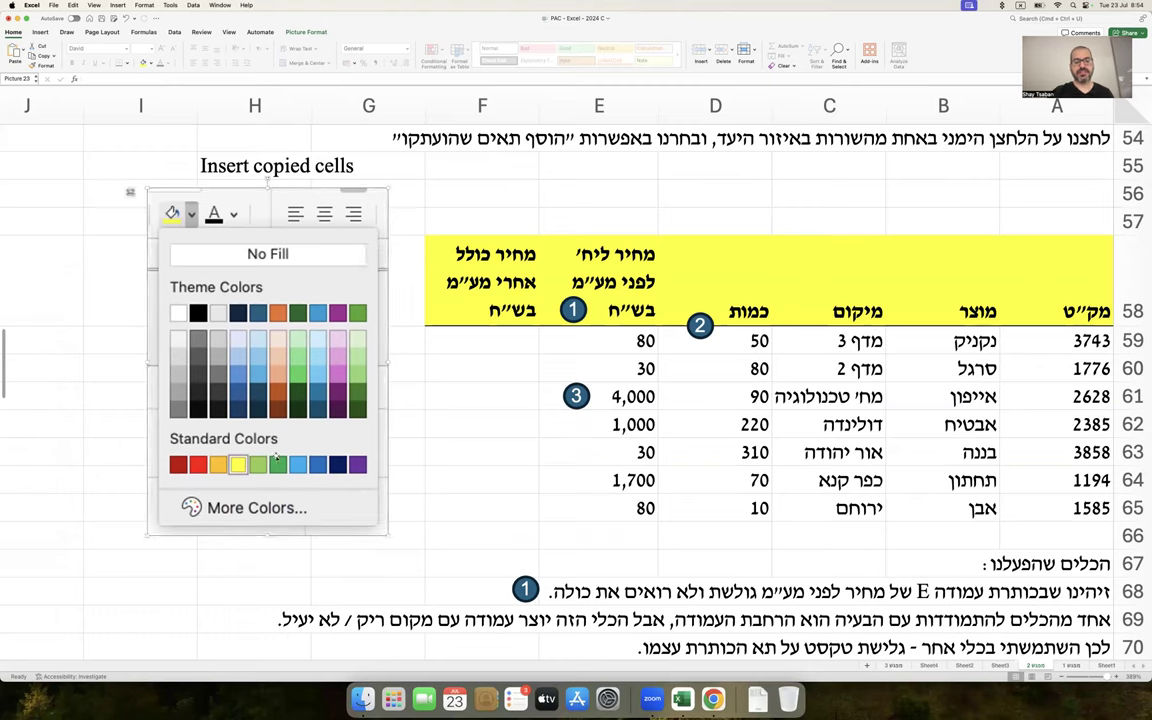
# Label the picture in H67 with 'סימון בצבע של רקע תאים (לכותרת)' and nudge it further left
pyautogui.click(285, 570)
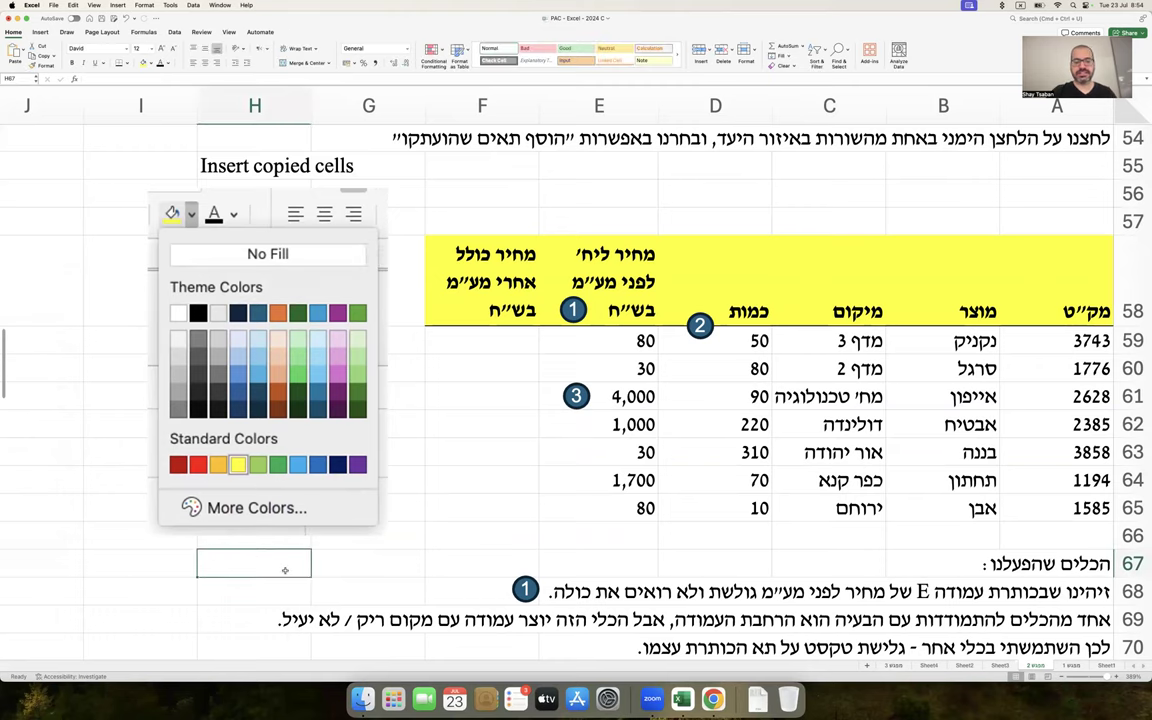
pyautogui.write('סימון בצ')
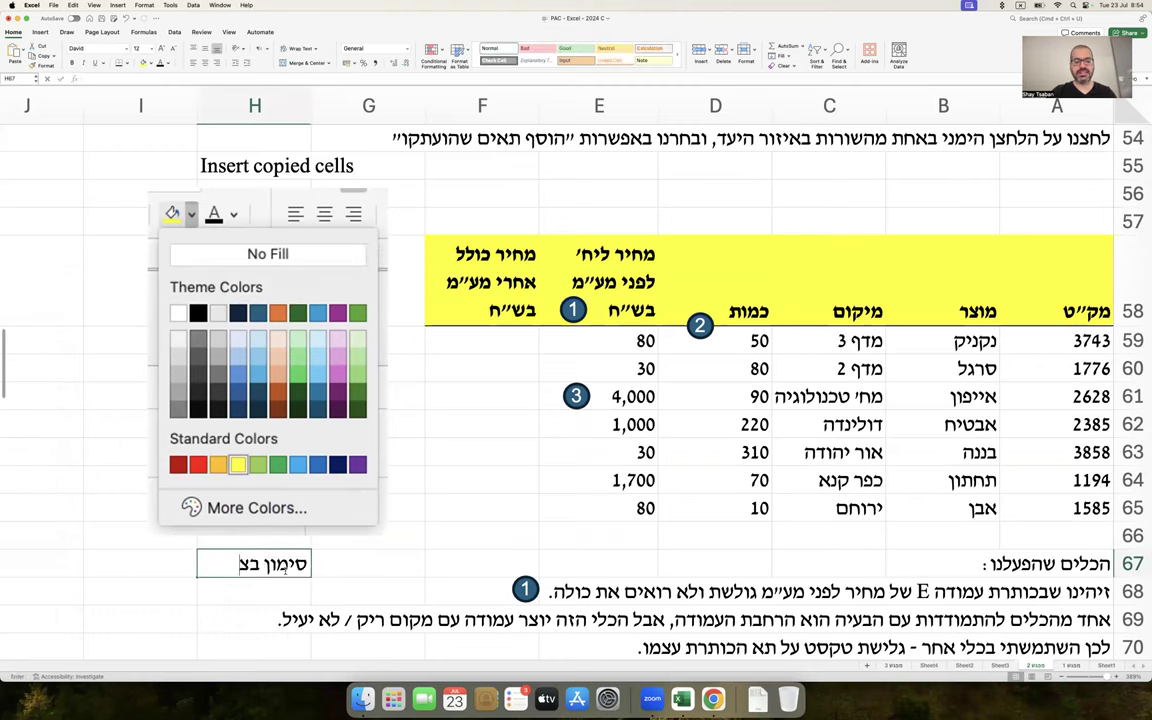
pyautogui.write('בע של רקע תאים (ל')
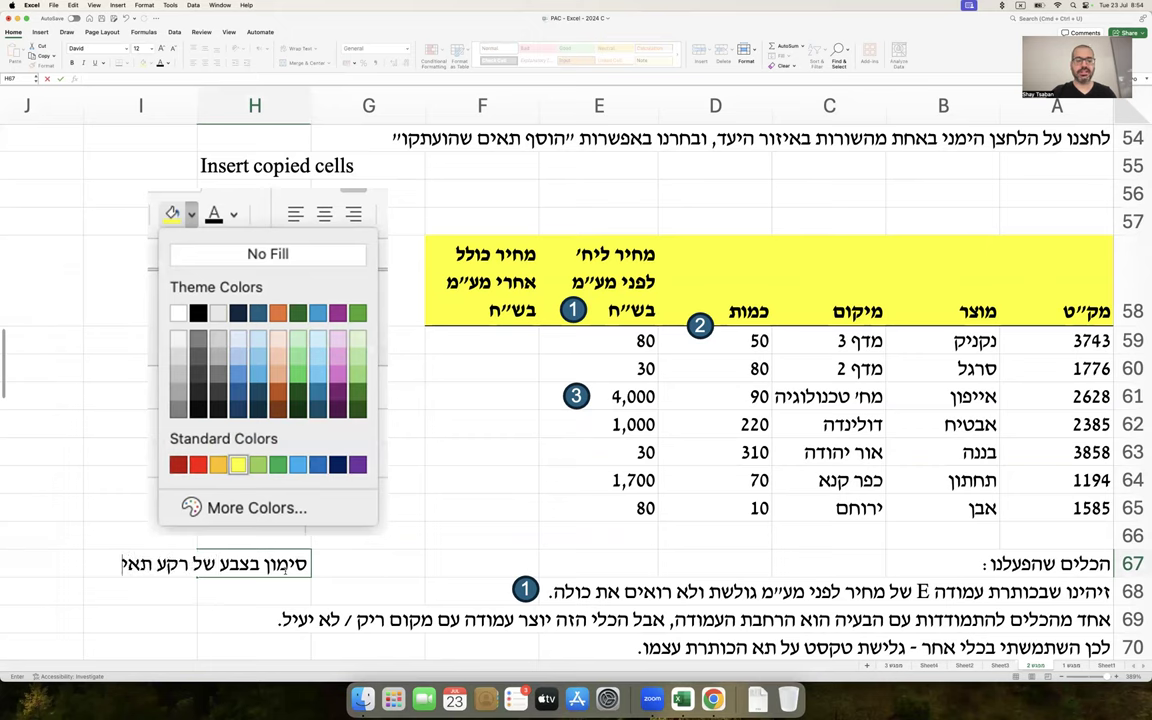
pyautogui.write(')')
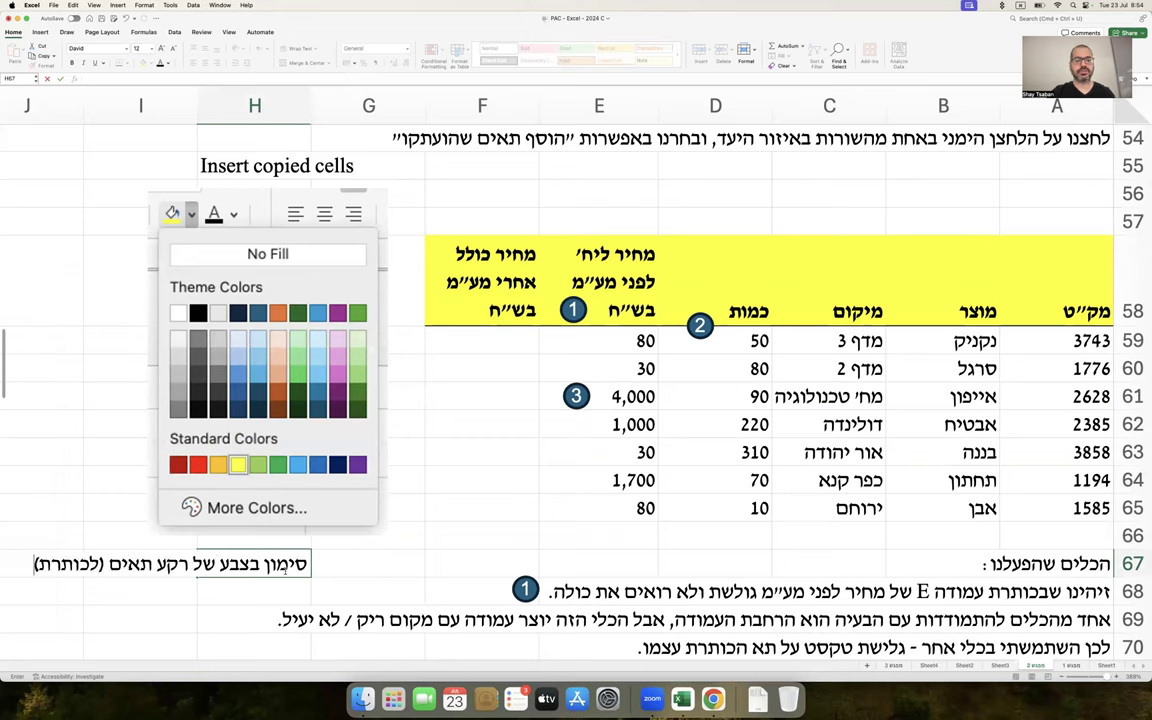
pyautogui.press('Return')
pyautogui.click(526, 450)
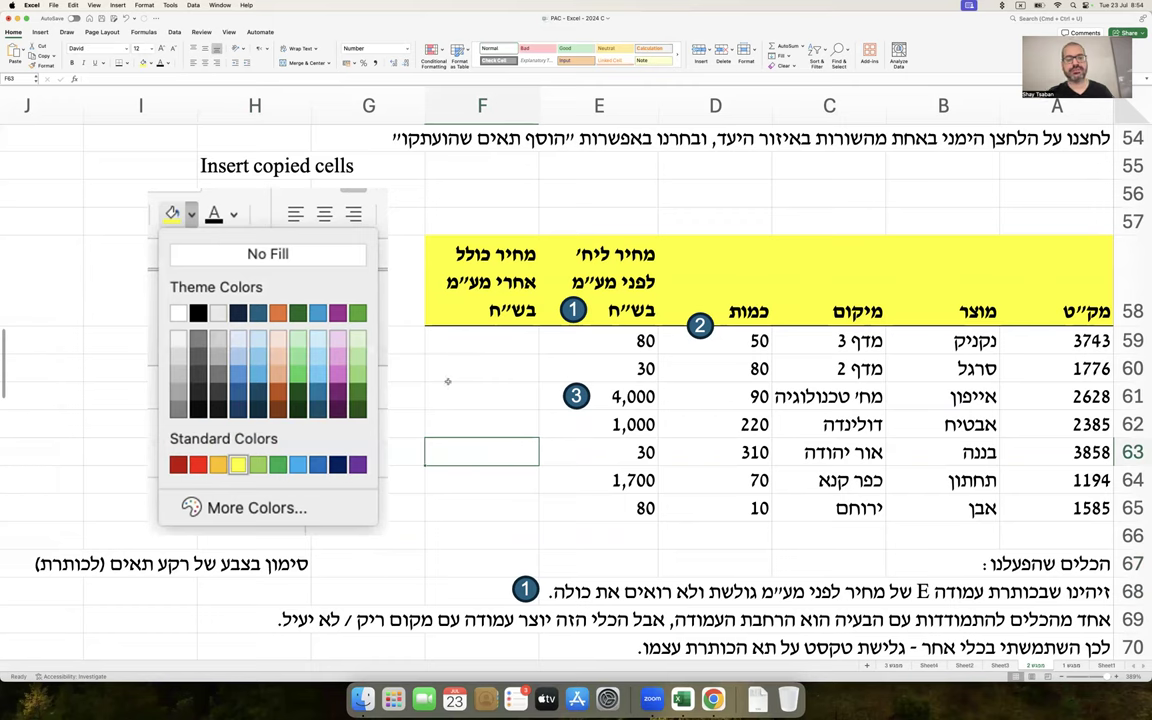
pyautogui.moveTo(359, 360); pyautogui.dragTo(251, 362)
pyautogui.click(378, 370)
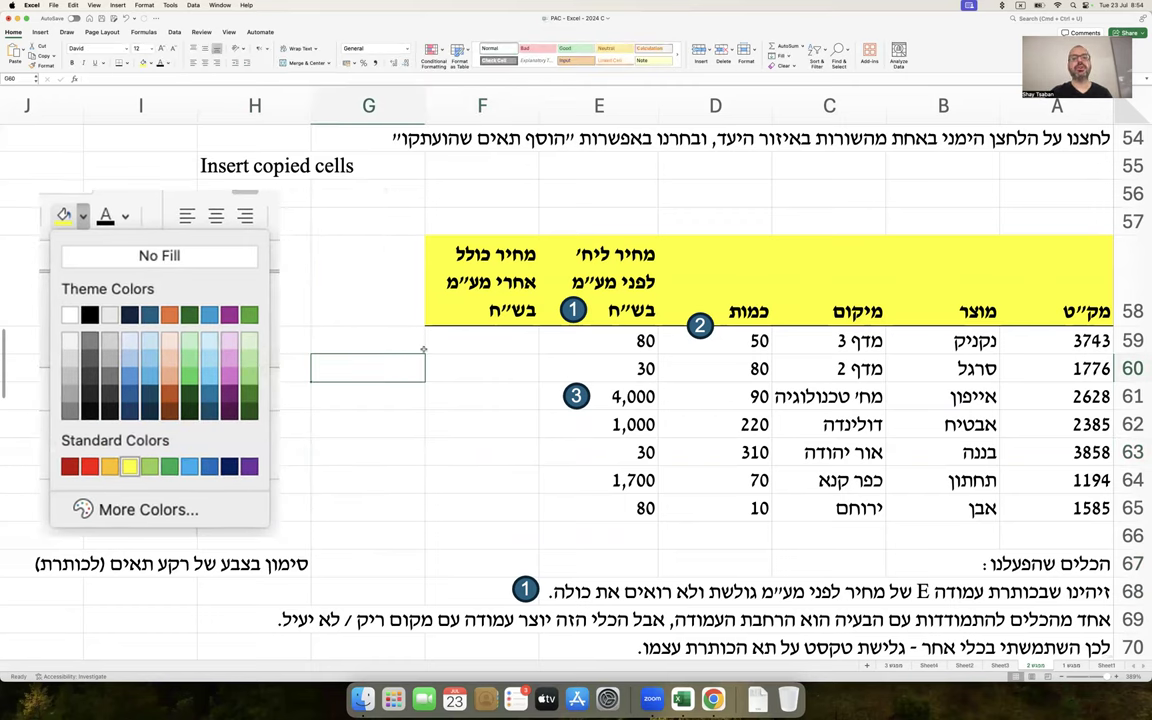
# Mark the number-formatting tasks in rows 39–40, then select the price cells E59:E65
pyautogui.scroll(5, 424, 350)
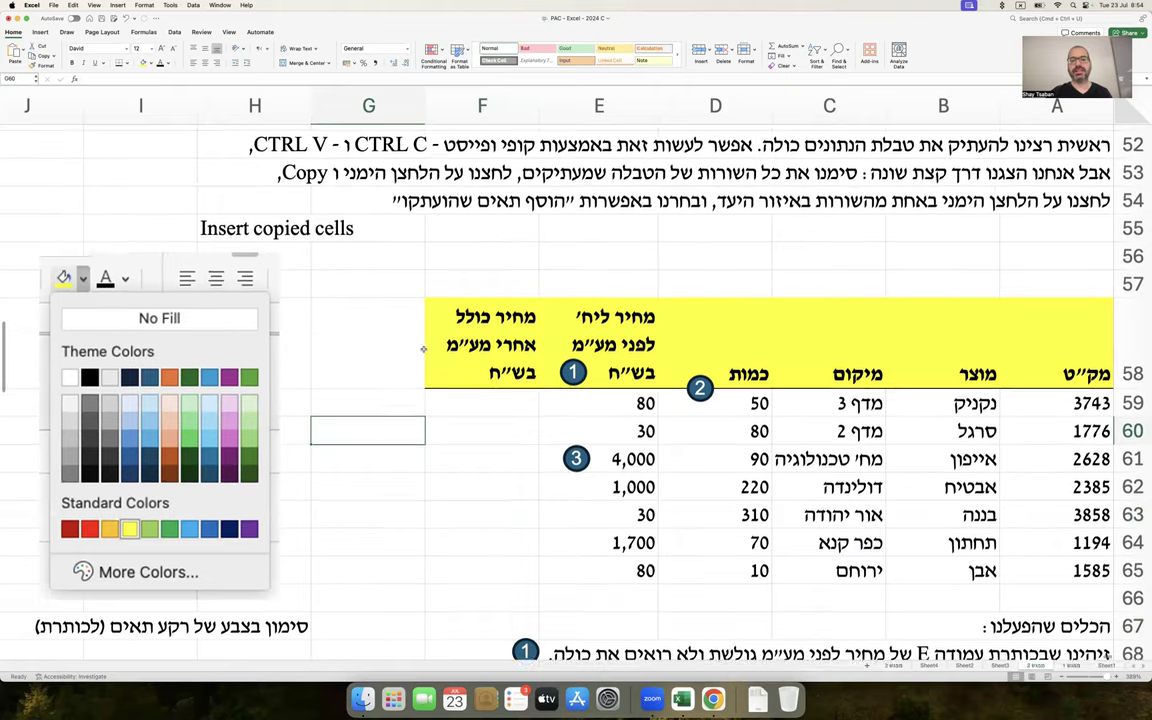
pyautogui.scroll(-1, 424, 345)
pyautogui.scroll(5, 424, 344)
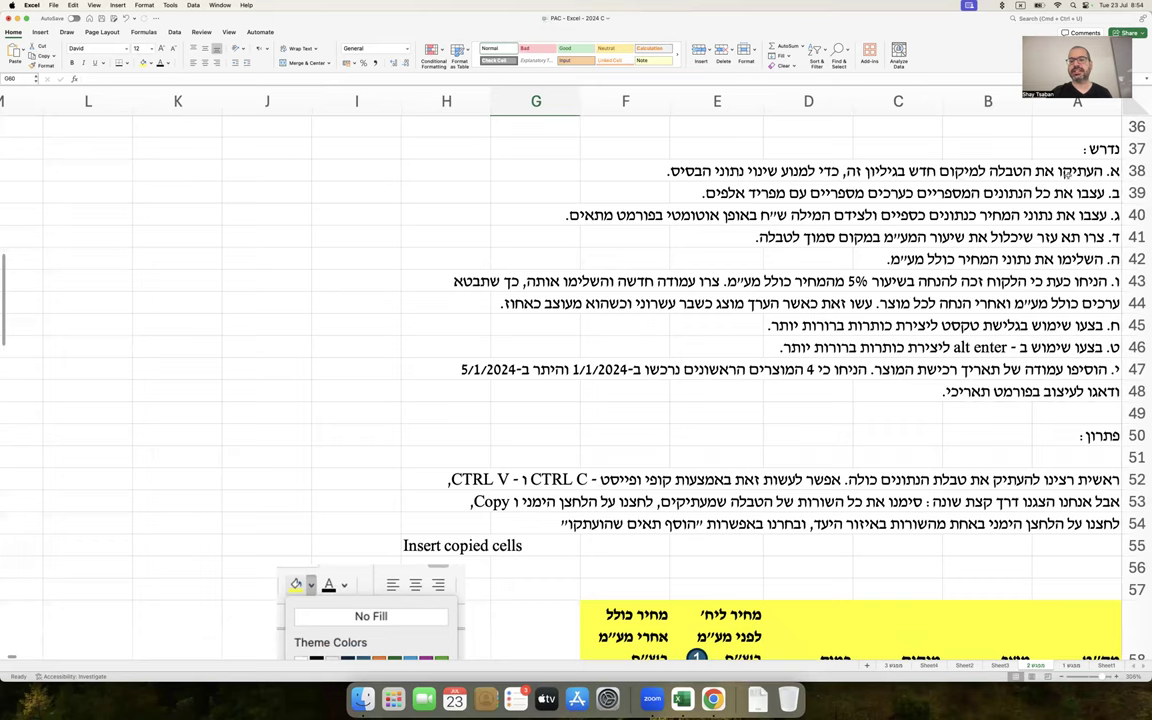
pyautogui.click(1070, 193)
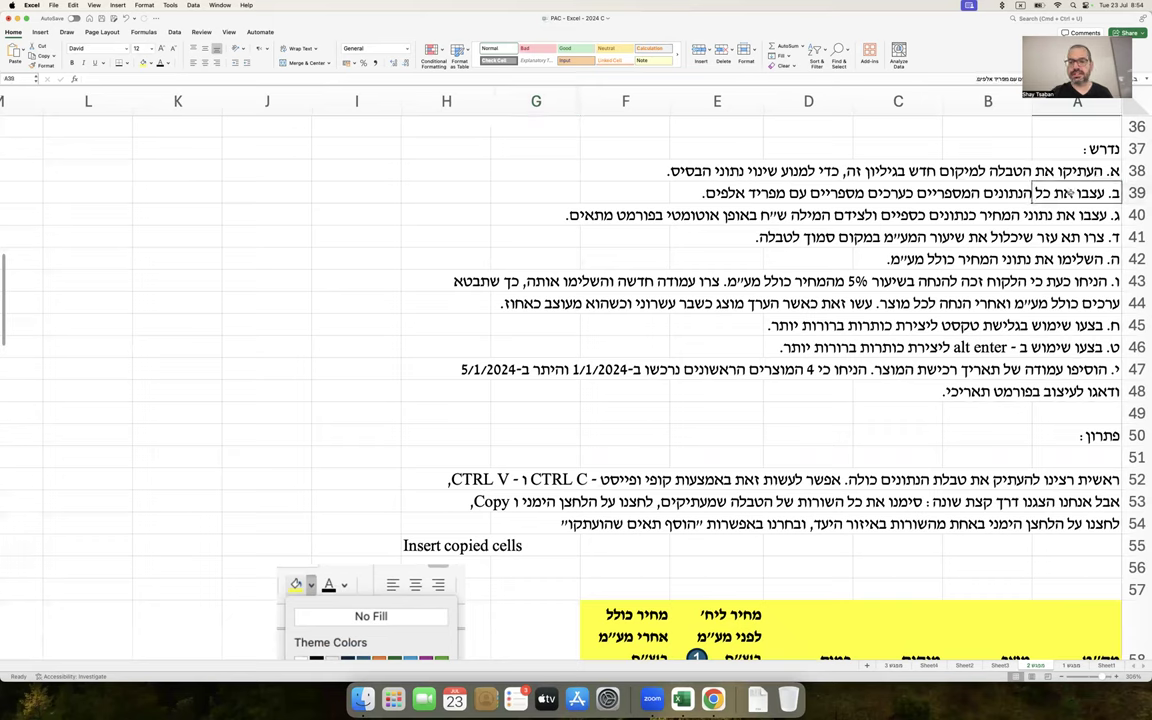
pyautogui.moveTo(1069, 215); pyautogui.dragTo(500, 215)
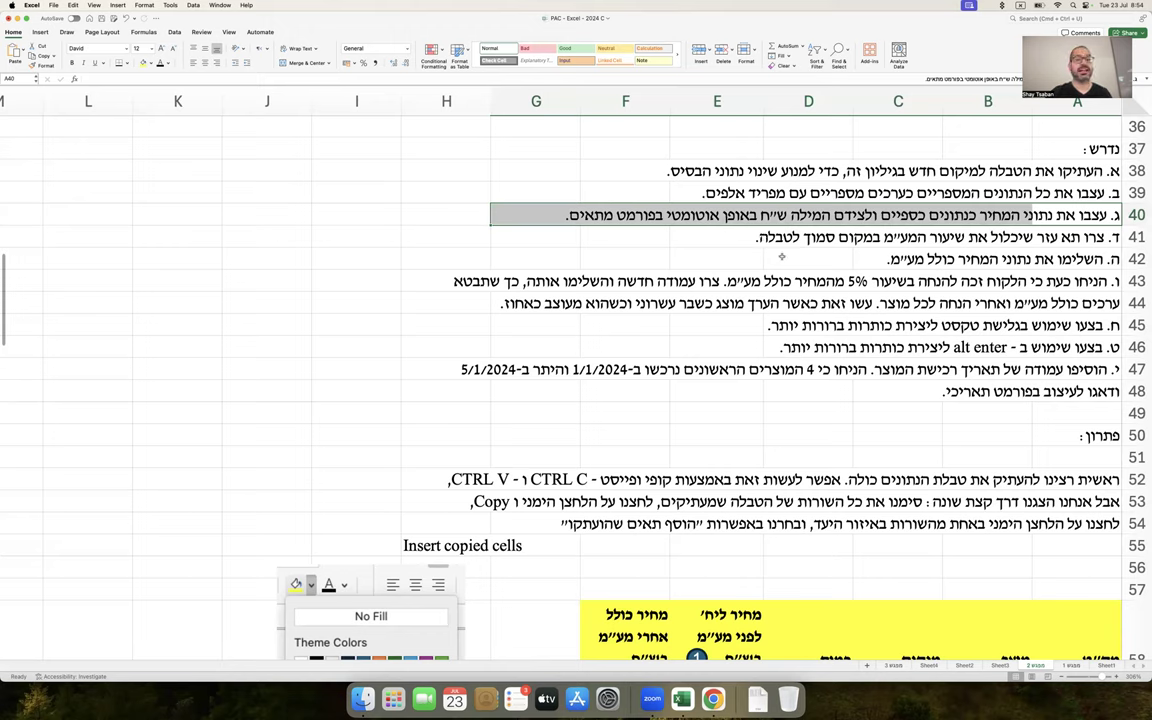
pyautogui.scroll(-10, 782, 258)
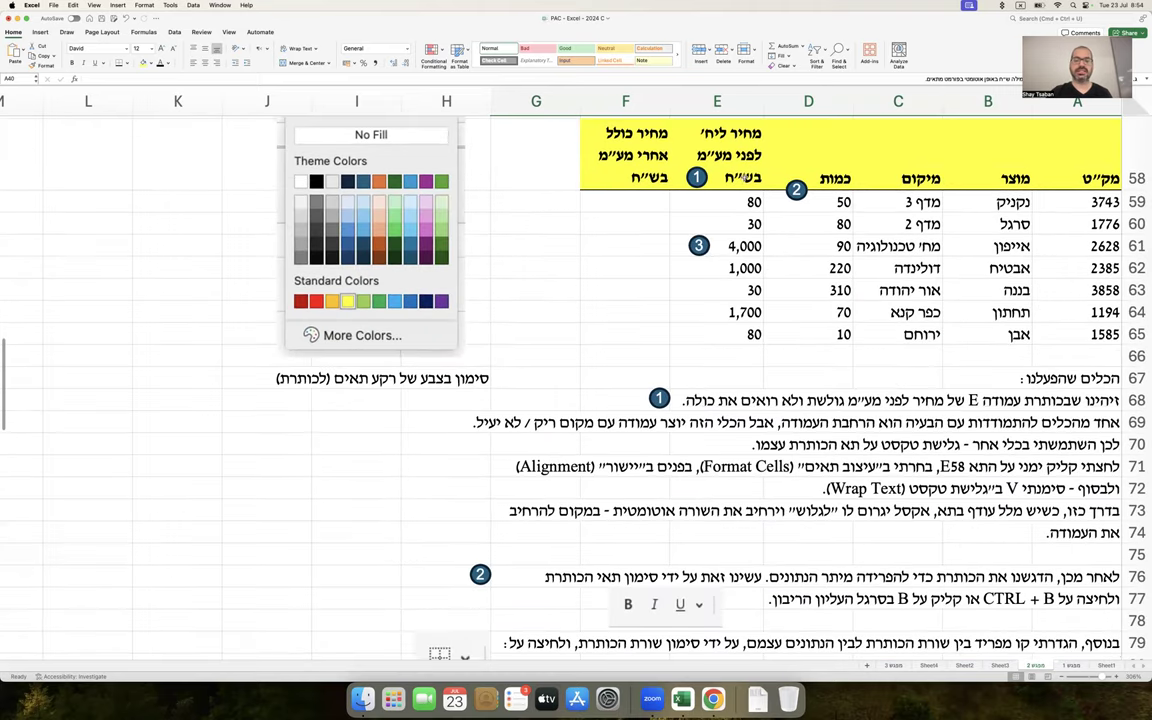
pyautogui.moveTo(735, 202); pyautogui.dragTo(736, 335)
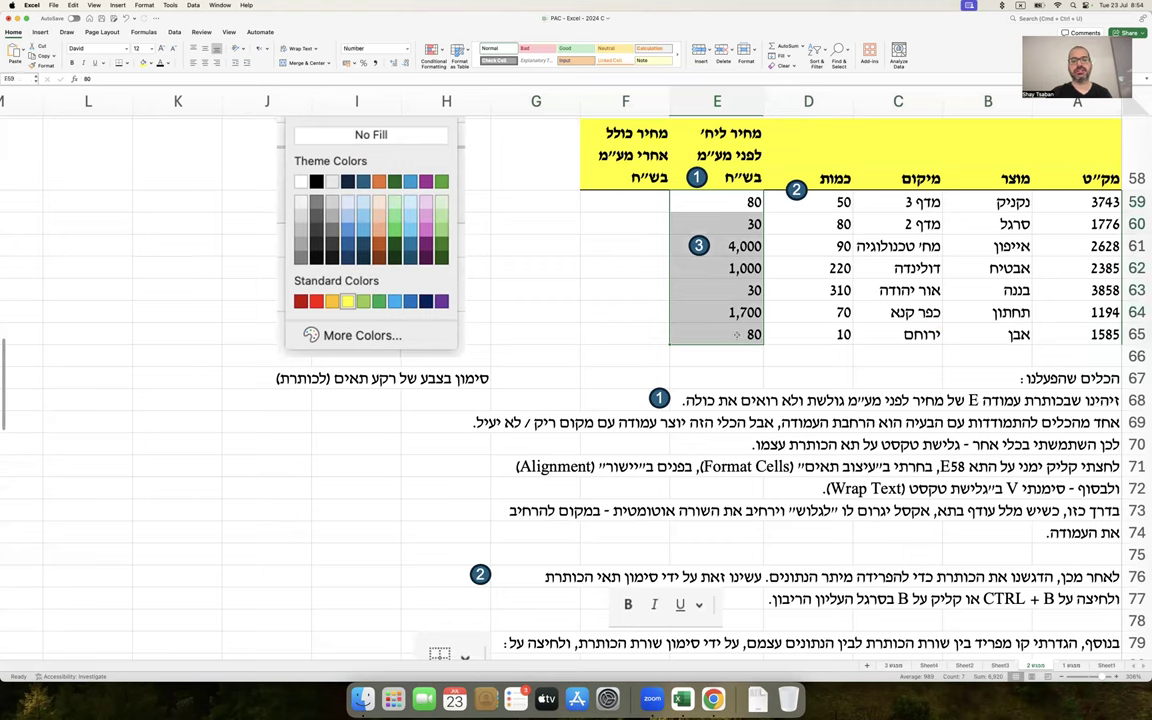
# Look through the number format list and Format Cells dialog without changing anything
pyautogui.click(406, 48)
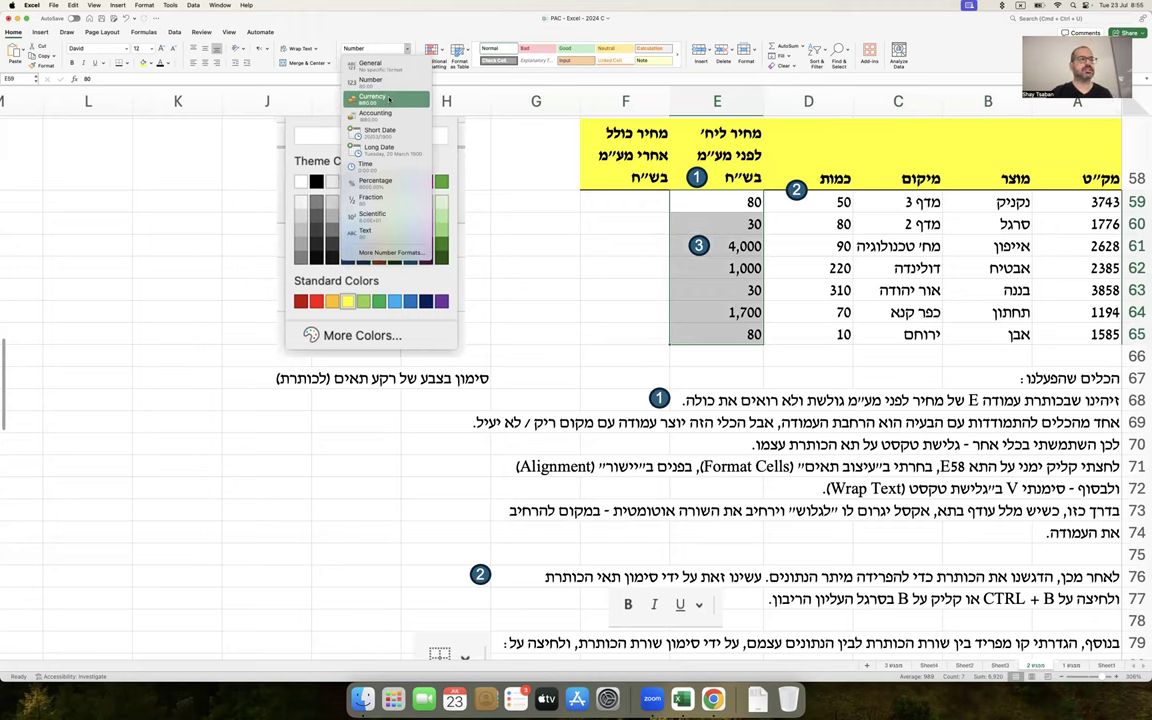
pyautogui.click(644, 197)
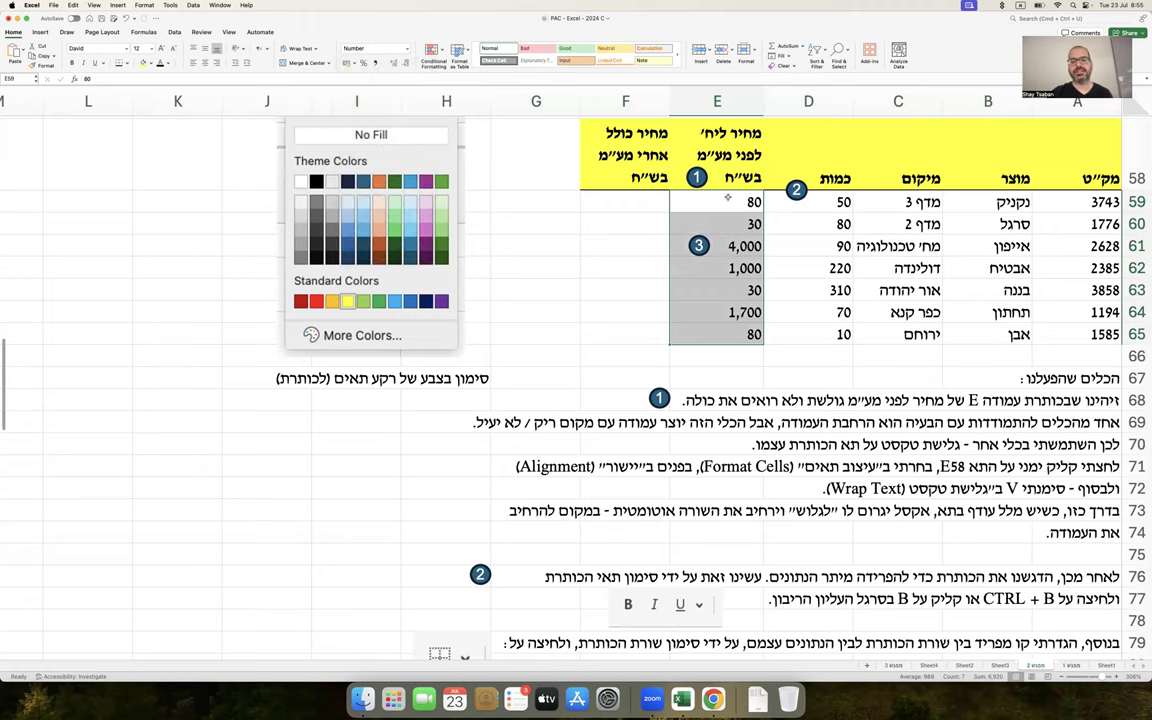
pyautogui.scroll(2, 727, 198)
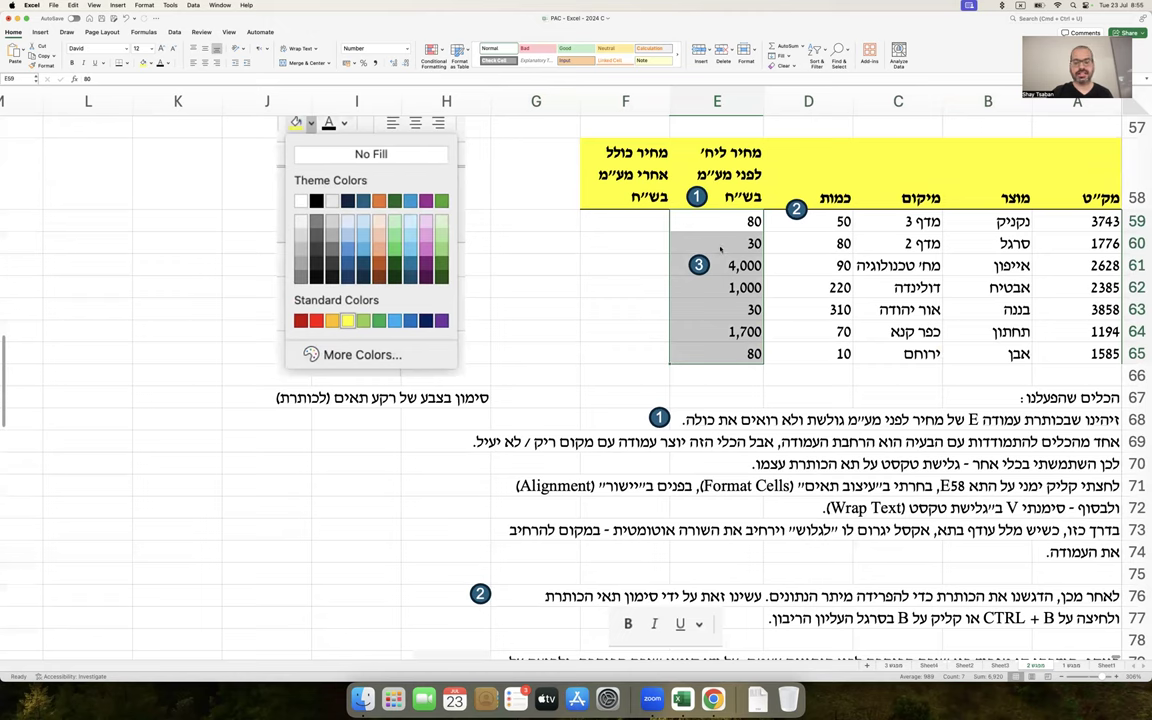
pyautogui.rightClick(720, 247)
pyautogui.click(761, 378)
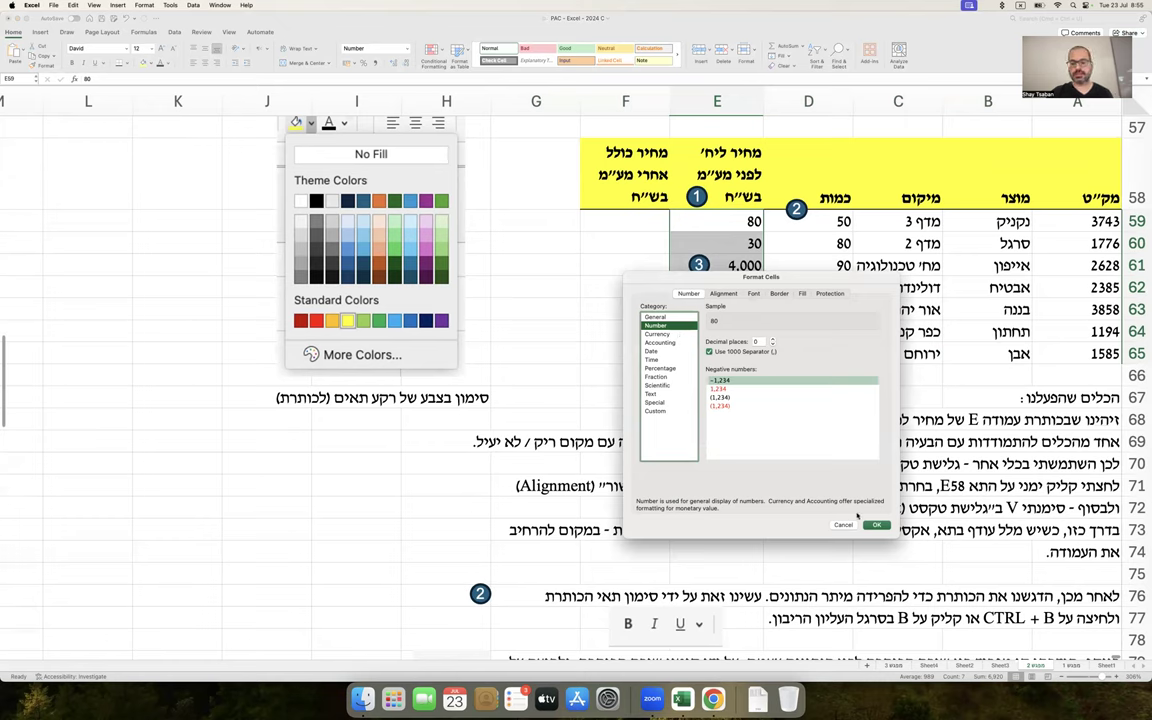
pyautogui.click(845, 525)
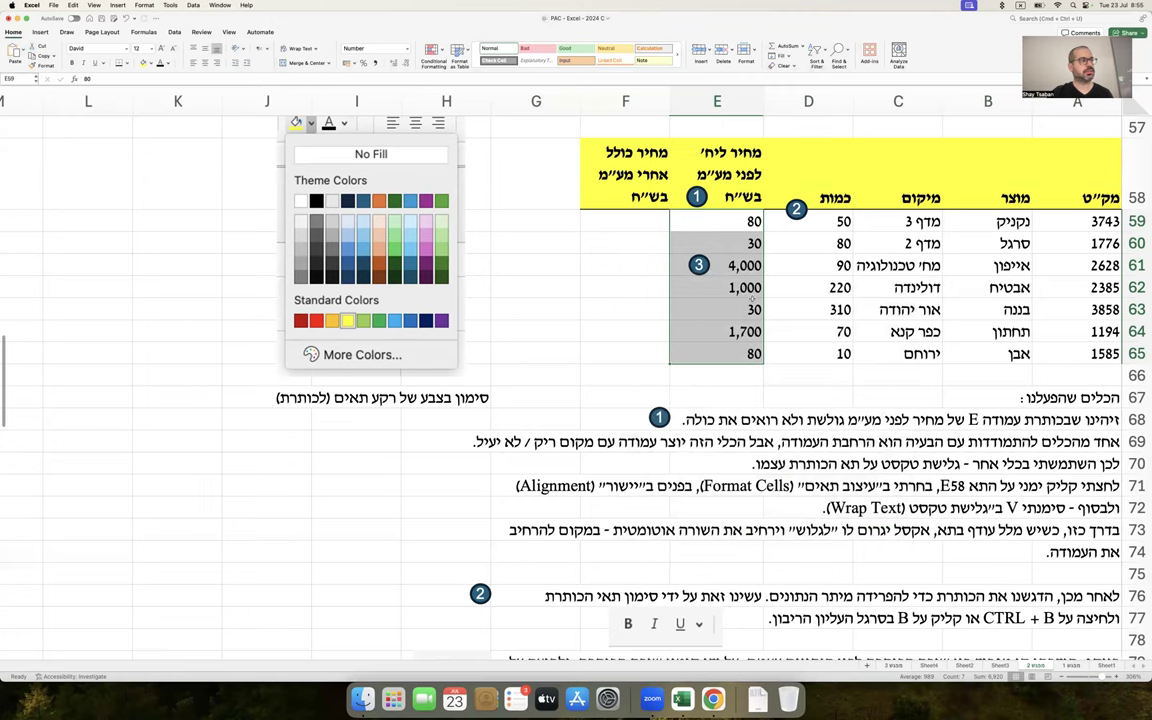
# Format E59:E65 as Currency with the ₪ symbol and 0 decimal places
pyautogui.rightClick(711, 218)
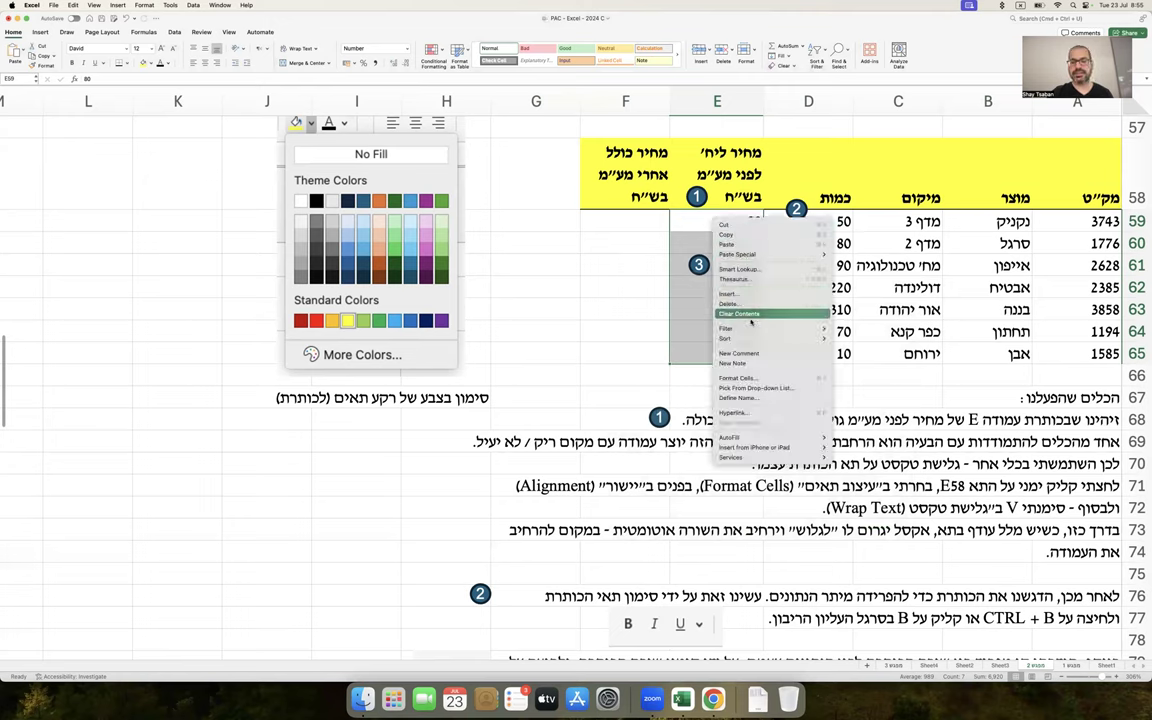
pyautogui.click(752, 378)
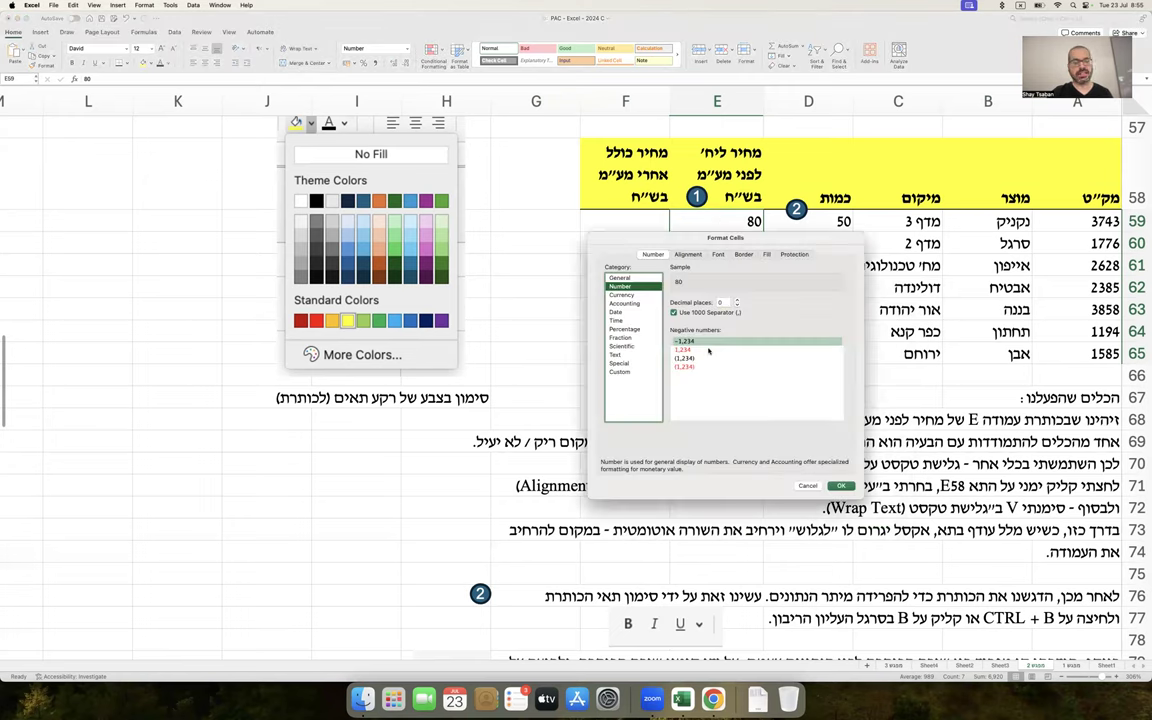
pyautogui.click(621, 295)
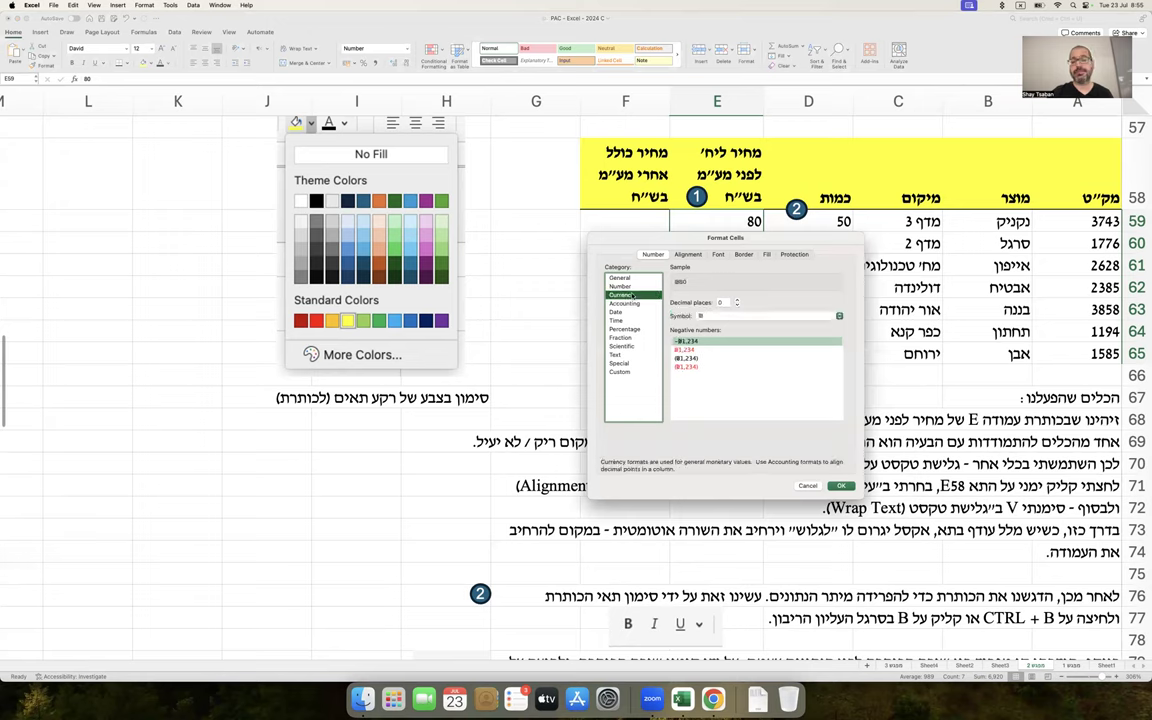
pyautogui.moveTo(713, 239); pyautogui.dragTo(552, 241)
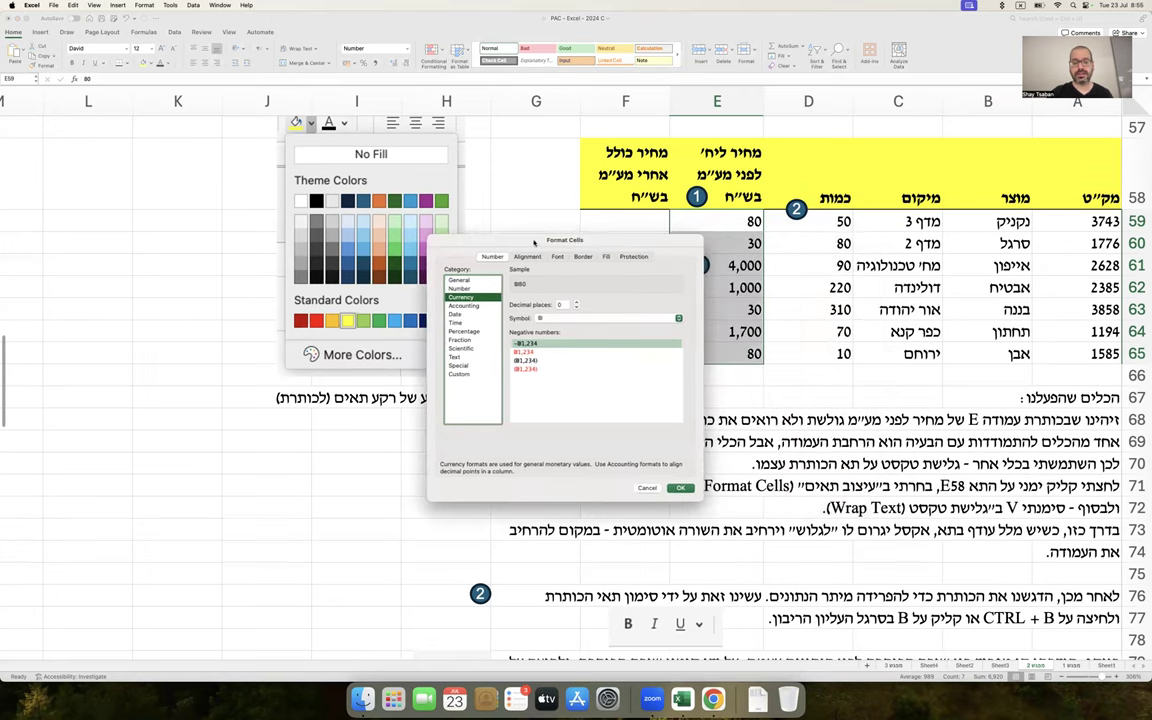
pyautogui.click(545, 317)
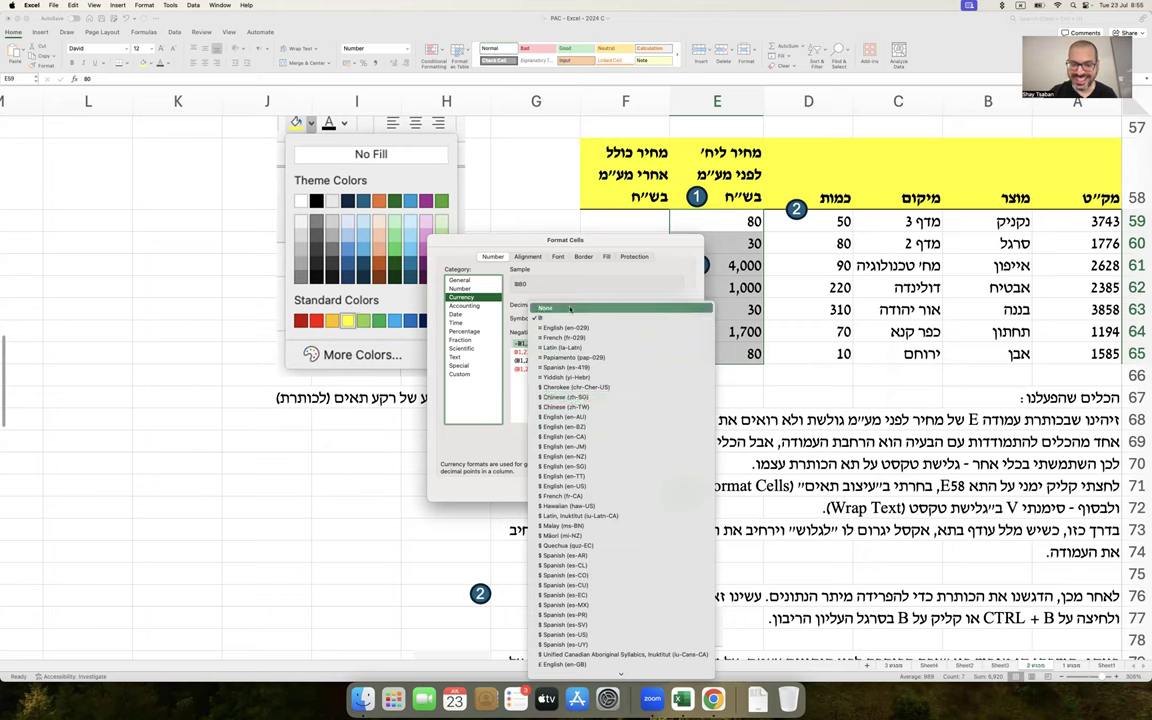
pyautogui.click(564, 318)
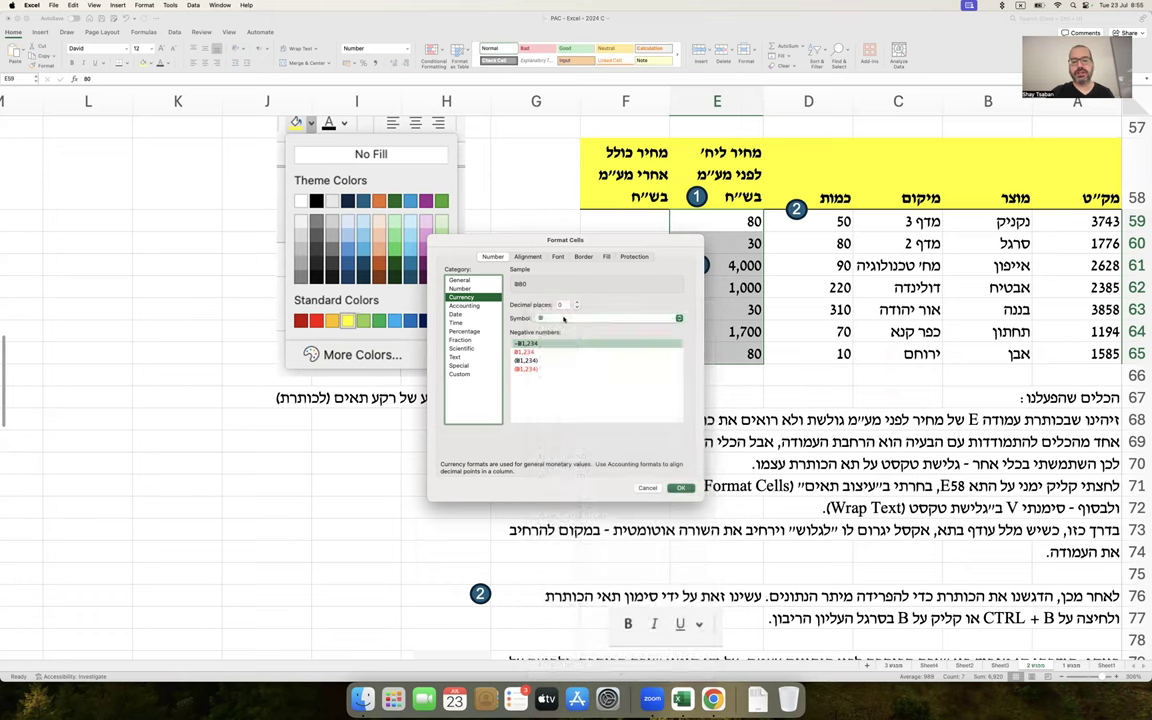
pyautogui.click(530, 370)
pyautogui.click(530, 343)
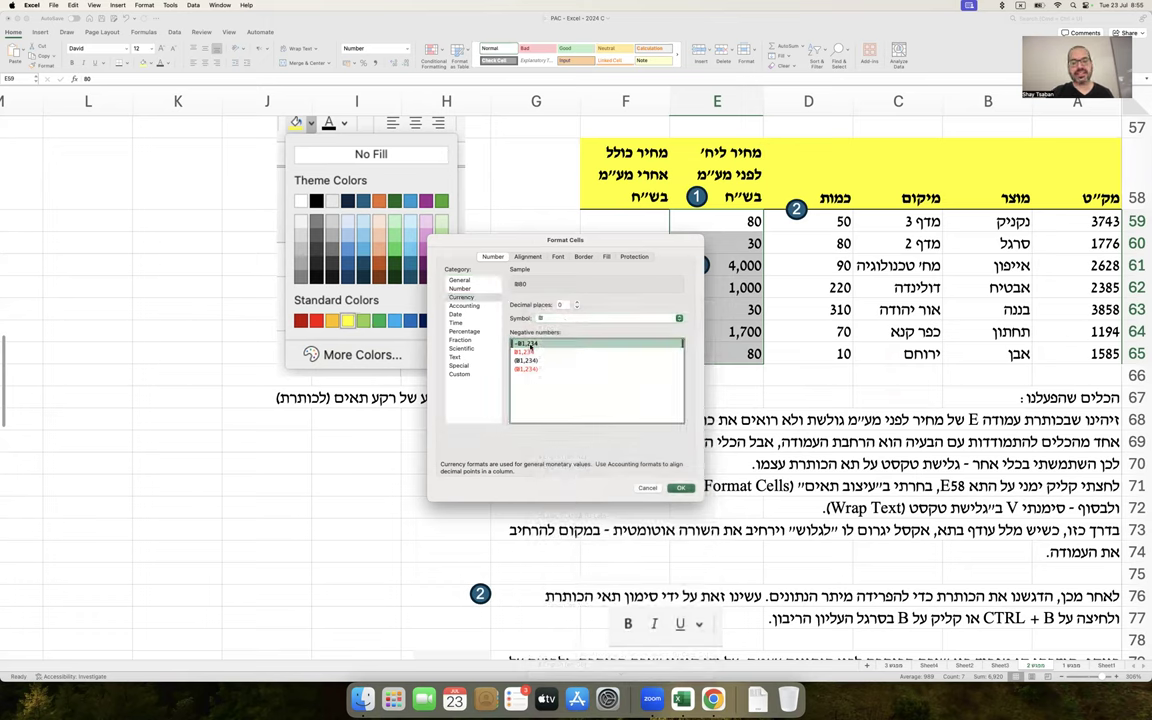
pyautogui.click(572, 306)
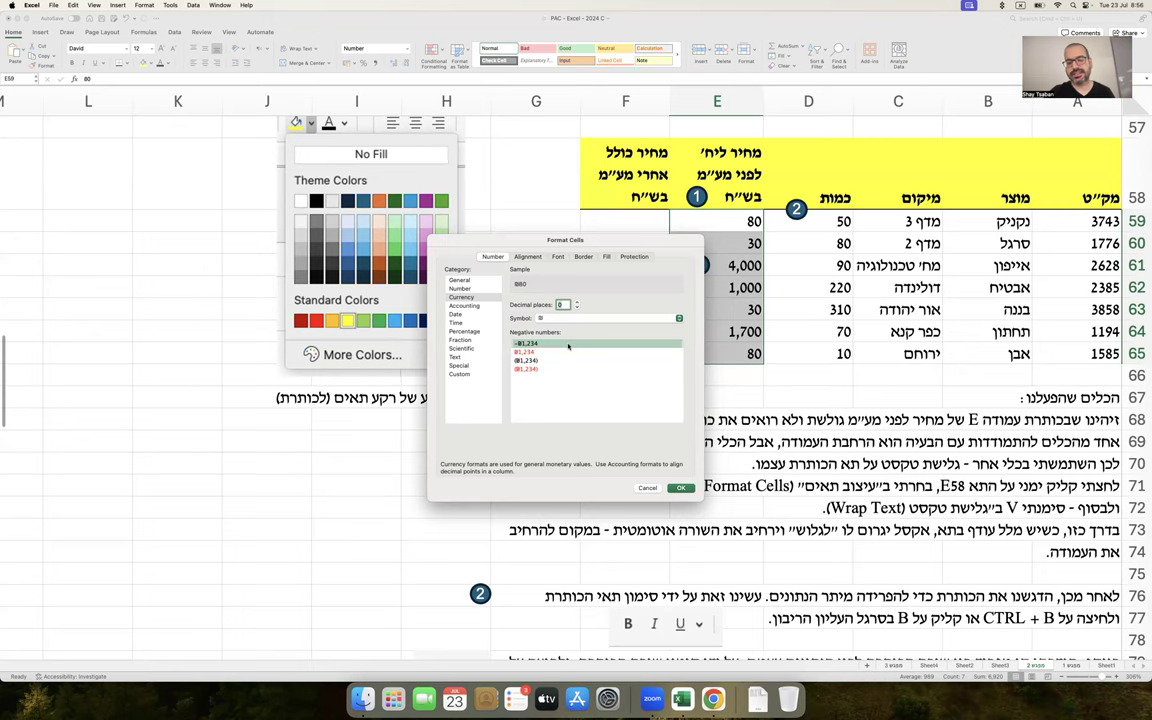
pyautogui.press('Return')
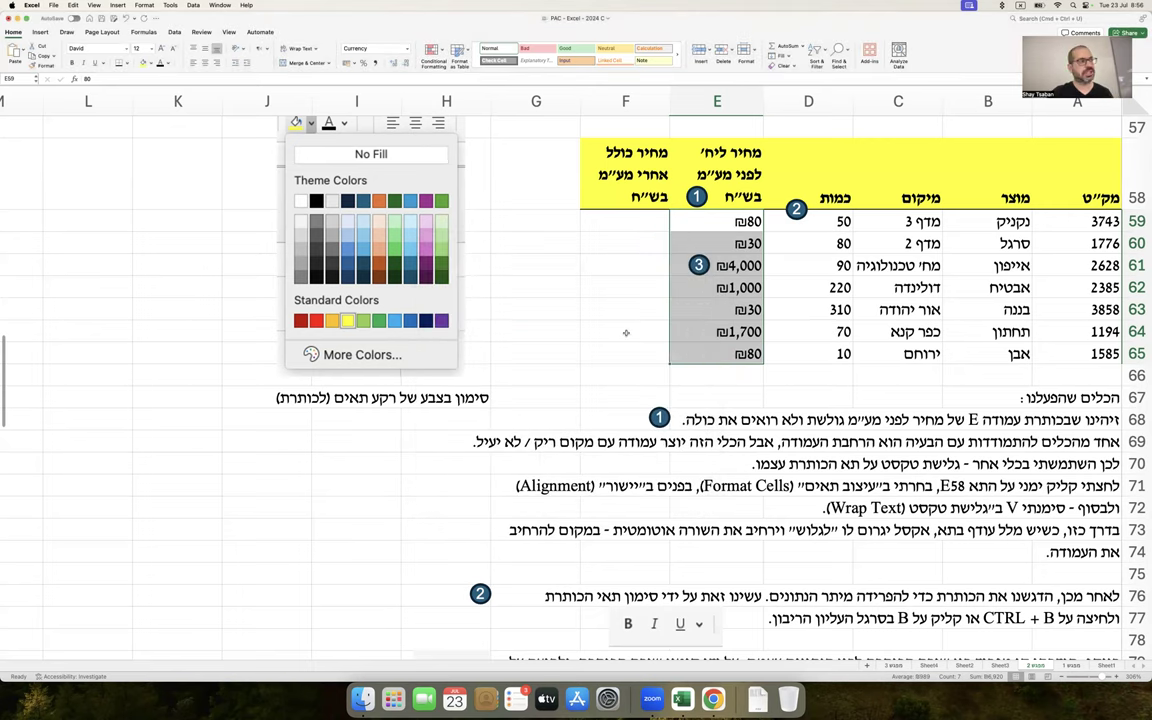
# Write a three-line note in A94:A96 saying the Currency option shows ש"ח or another currency beside amounts
pyautogui.scroll(-10, 626, 332)
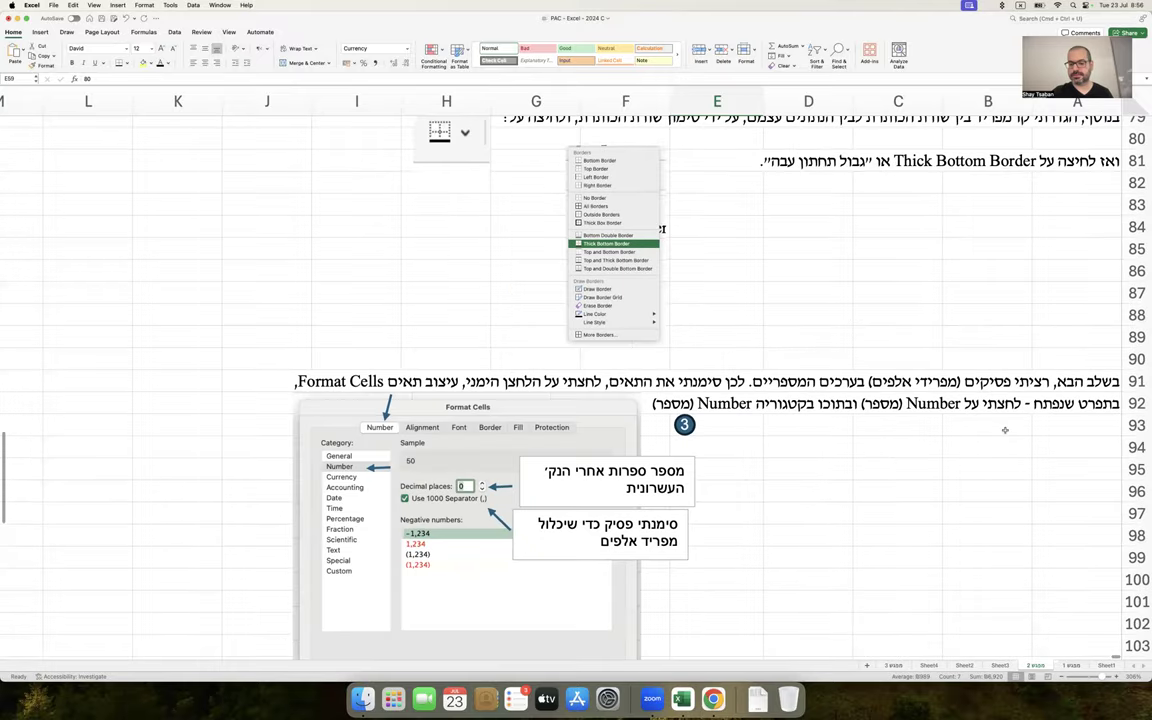
pyautogui.scroll(-2, 1005, 430)
pyautogui.click(1079, 402)
pyautogui.write('בנוסף הראינו, שה')
pyautogui.write('רך תפריט זה, ניתן גם לבחור באפשרות Currency')
pyautogui.press('Return')
pyautogui.write('או מטבע, וכך דואגים להציג את הכיתוב "ש"ח" או ערך מטבעי')
pyautogui.press('Return')
pyautogui.write('אחר - לצד הסכום המספרי')
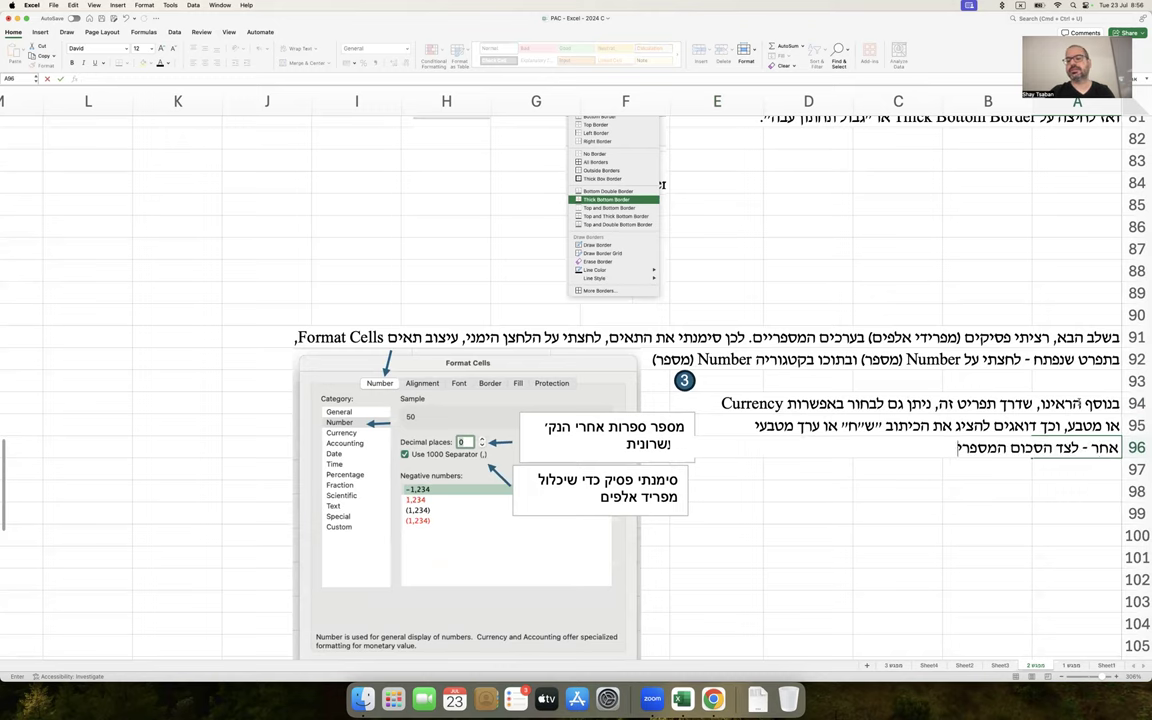
pyautogui.write('.')
pyautogui.press('Return')
pyautogui.scroll(3, 960, 301)
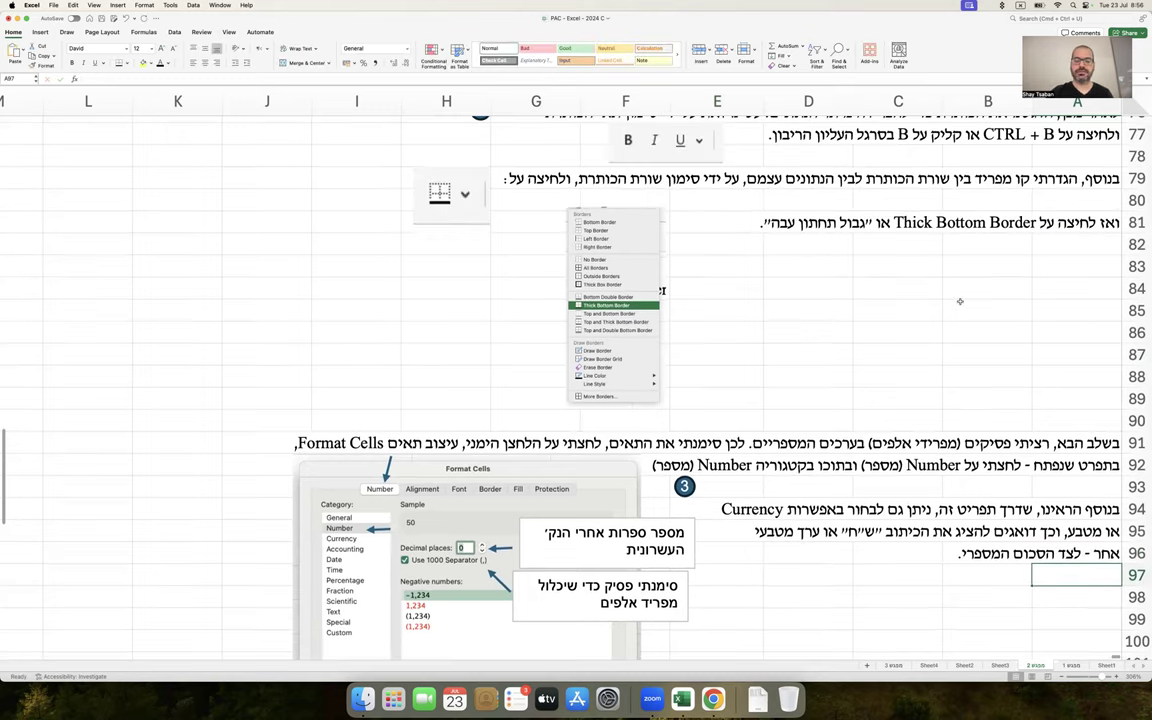
pyautogui.scroll(15, 860, 320)
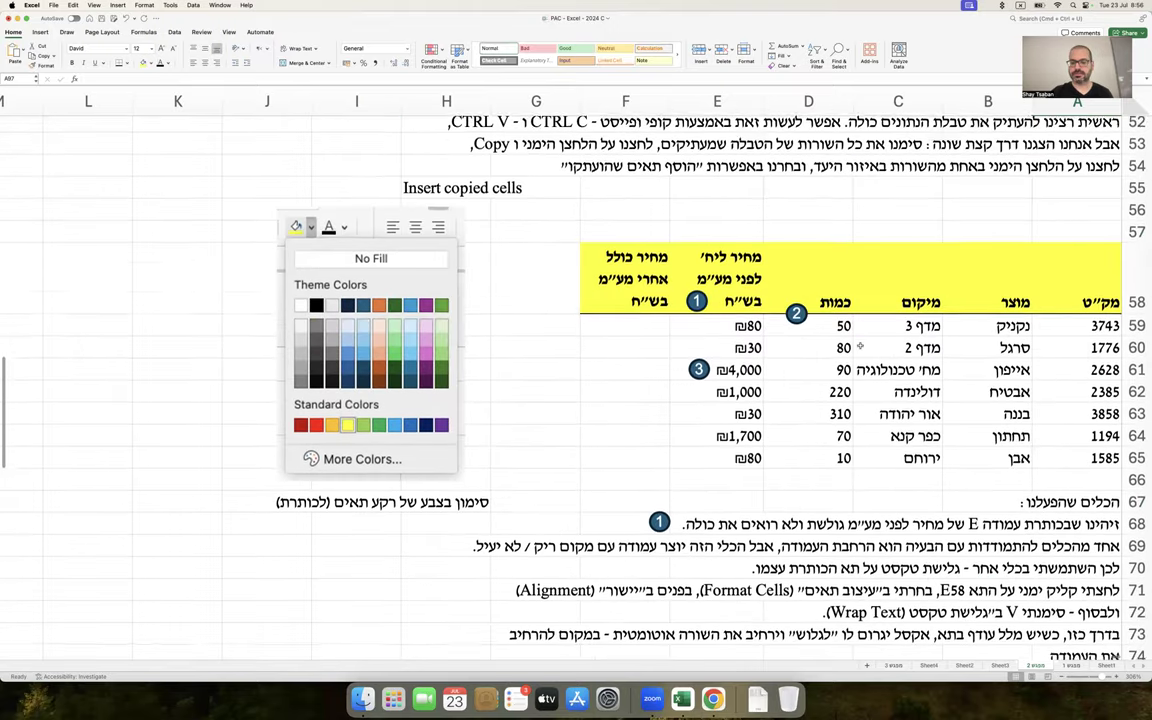
pyautogui.scroll(5, 859, 346)
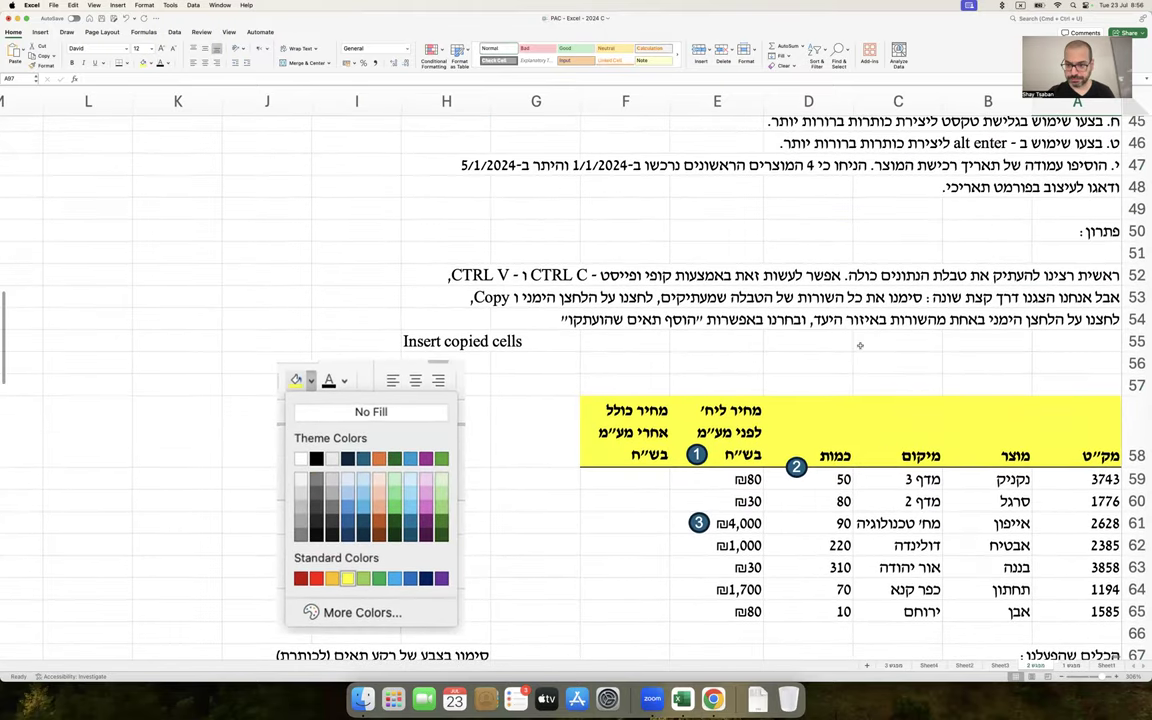
pyautogui.scroll(5, 859, 346)
pyautogui.scroll(-2, 880, 320)
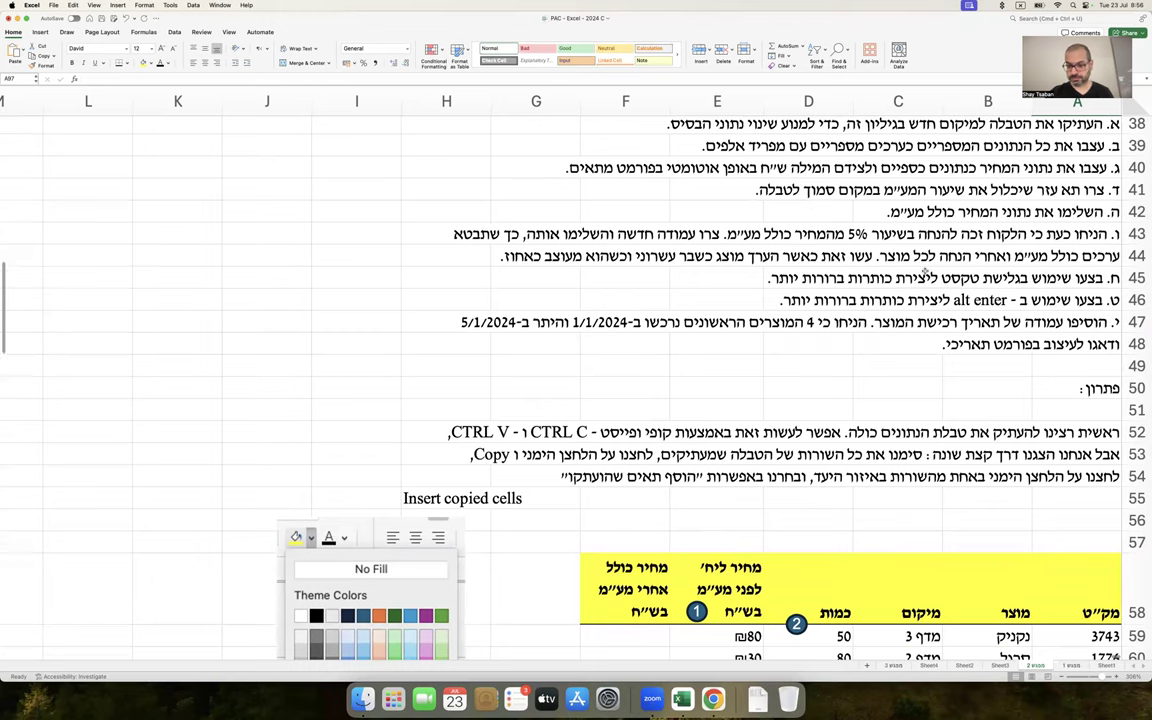
# Move the colour-fill caption from H67 to K67
pyautogui.moveTo(958, 170); pyautogui.dragTo(775, 190)
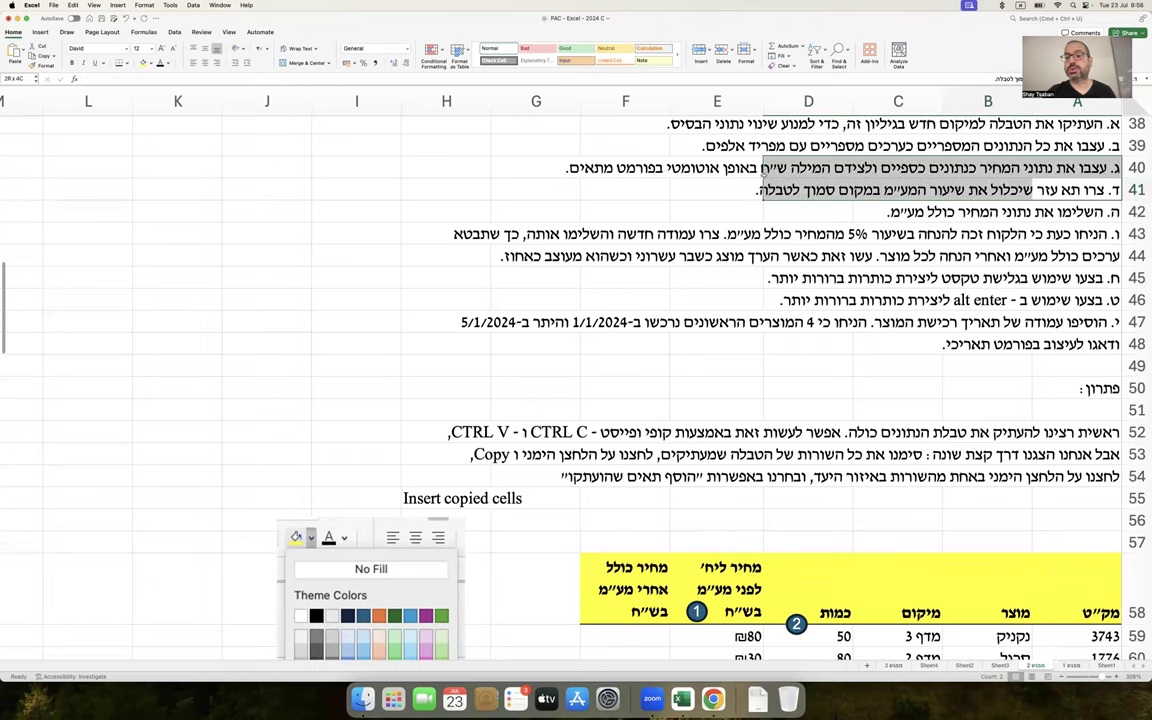
pyautogui.click(740, 190)
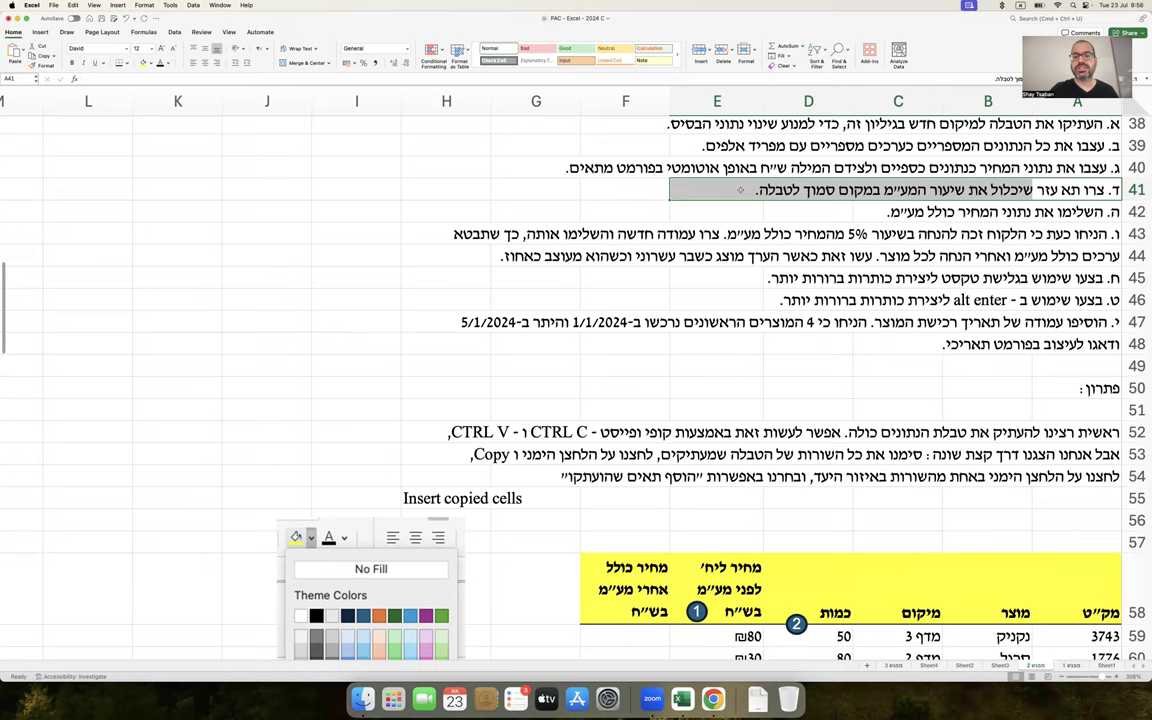
pyautogui.scroll(-5, 740, 190)
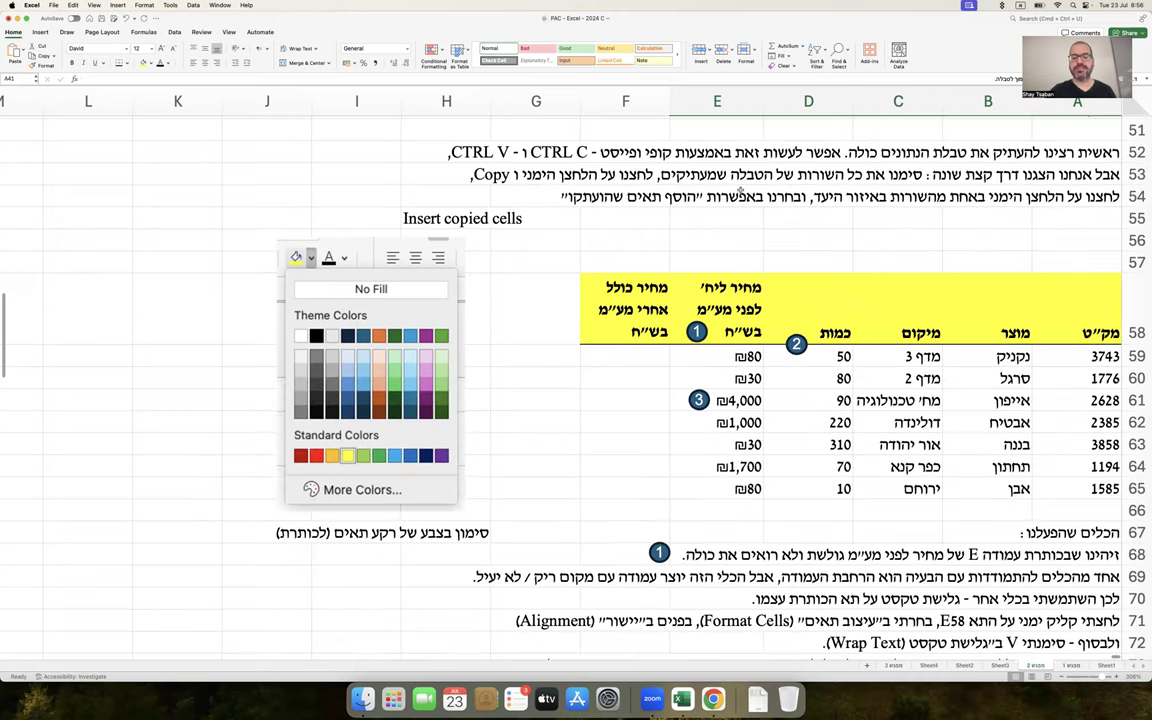
pyautogui.moveTo(362, 288); pyautogui.dragTo(154, 326)
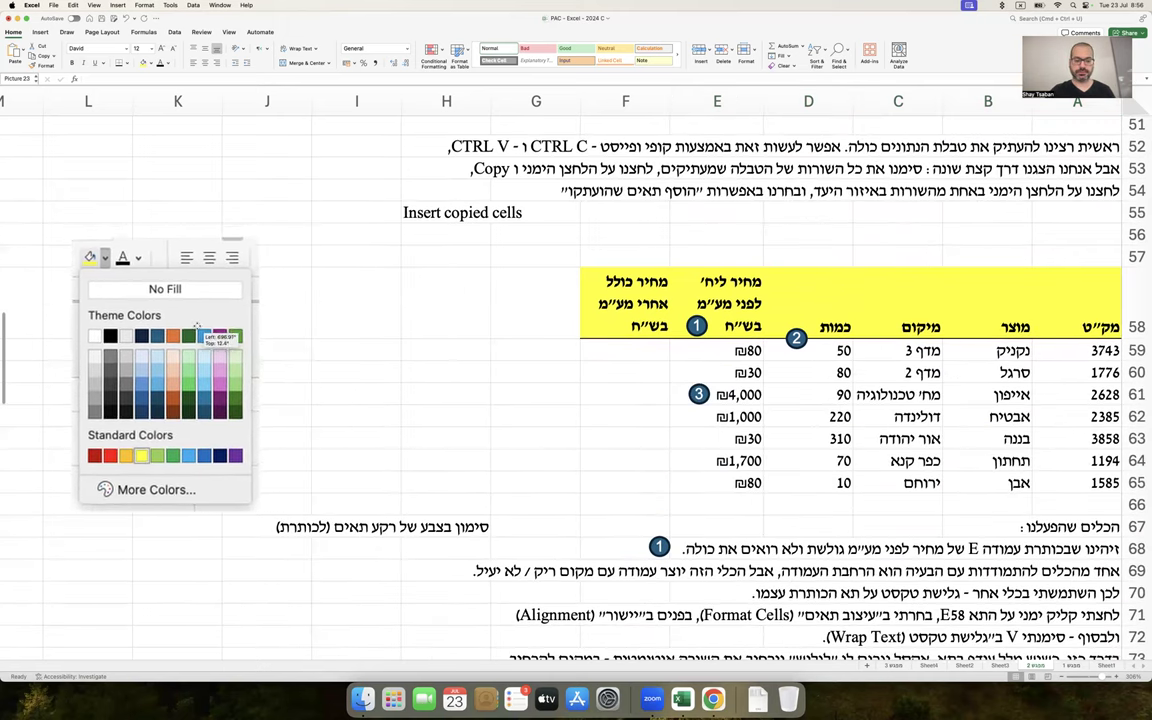
pyautogui.click(444, 527)
pyautogui.moveTo(442, 536); pyautogui.dragTo(185, 532)
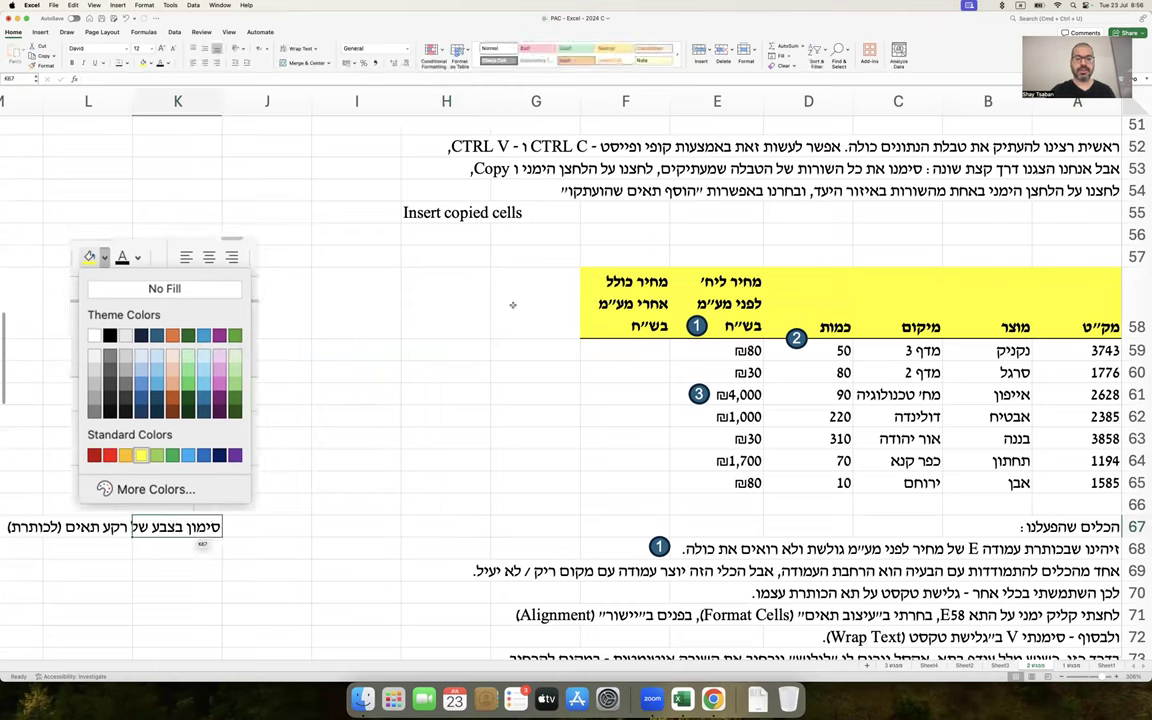
# Enter the label 'שיעור המע״מ' in K53 and 17% in K54, then select both cells
pyautogui.click(447, 320)
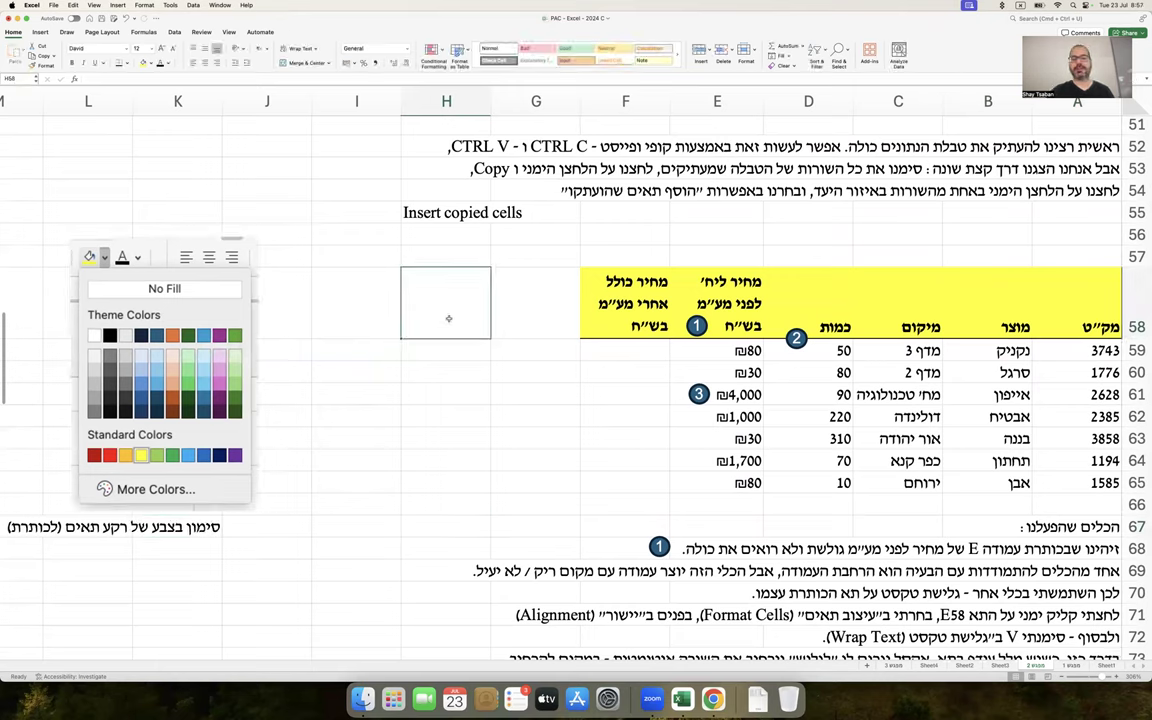
pyautogui.click(177, 185)
pyautogui.click(190, 163)
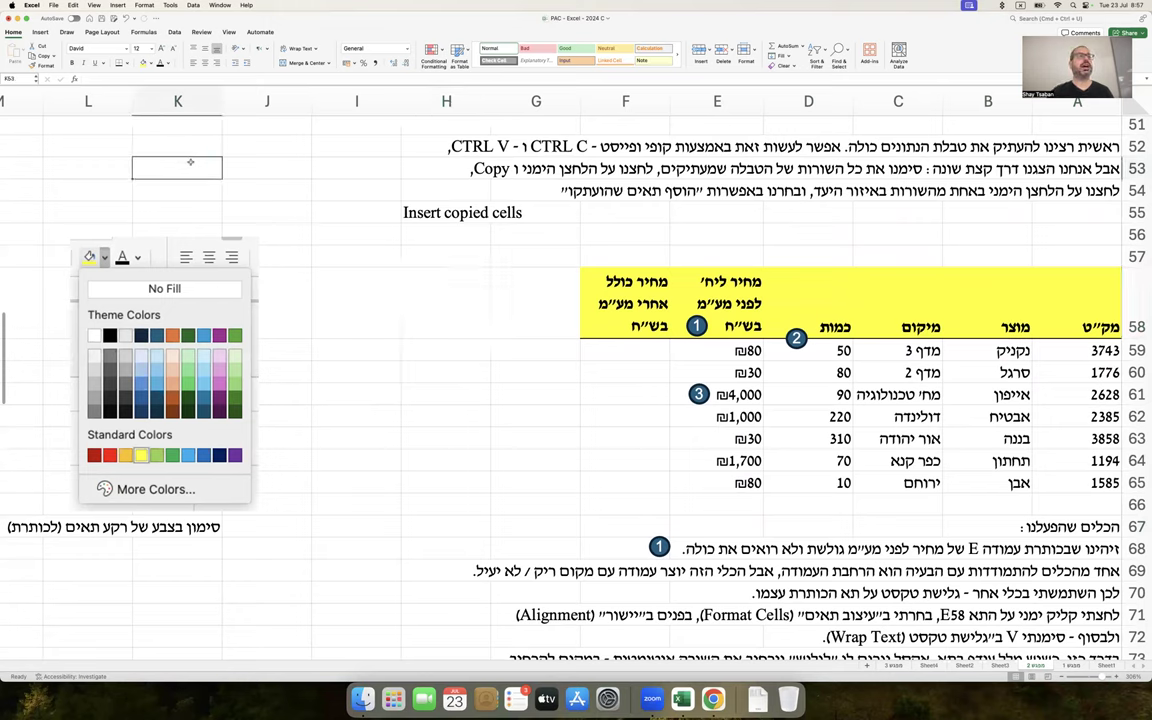
pyautogui.write('שיעור המע״מ')
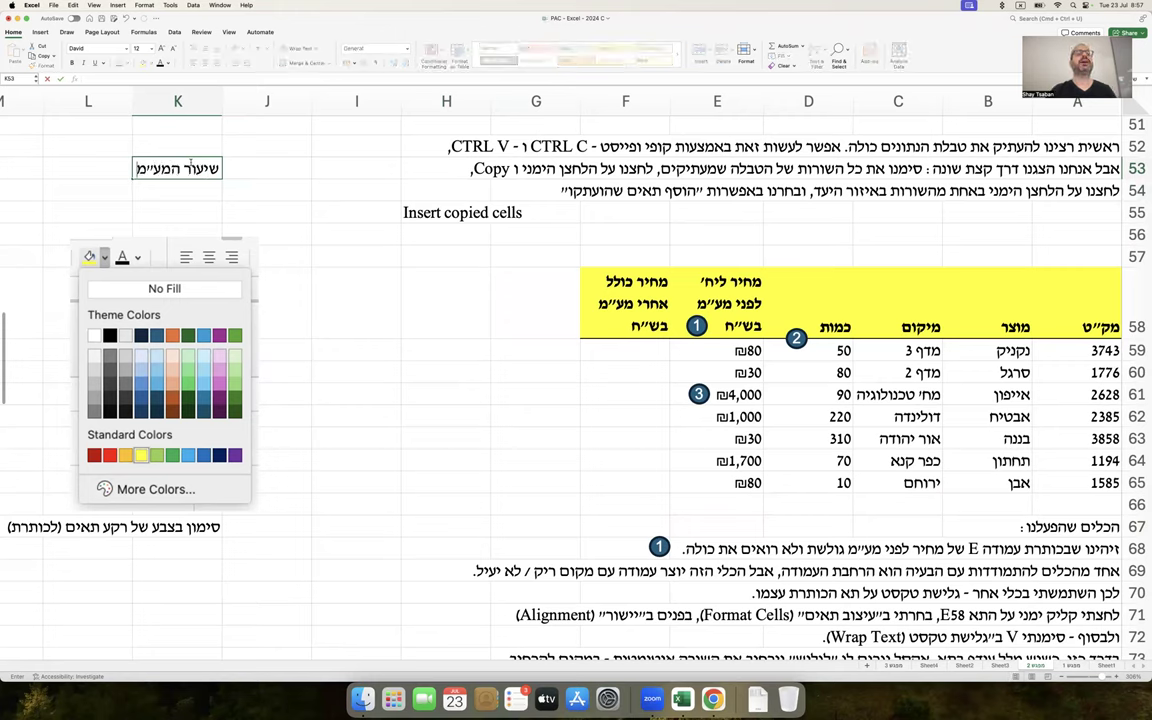
pyautogui.press('Return')
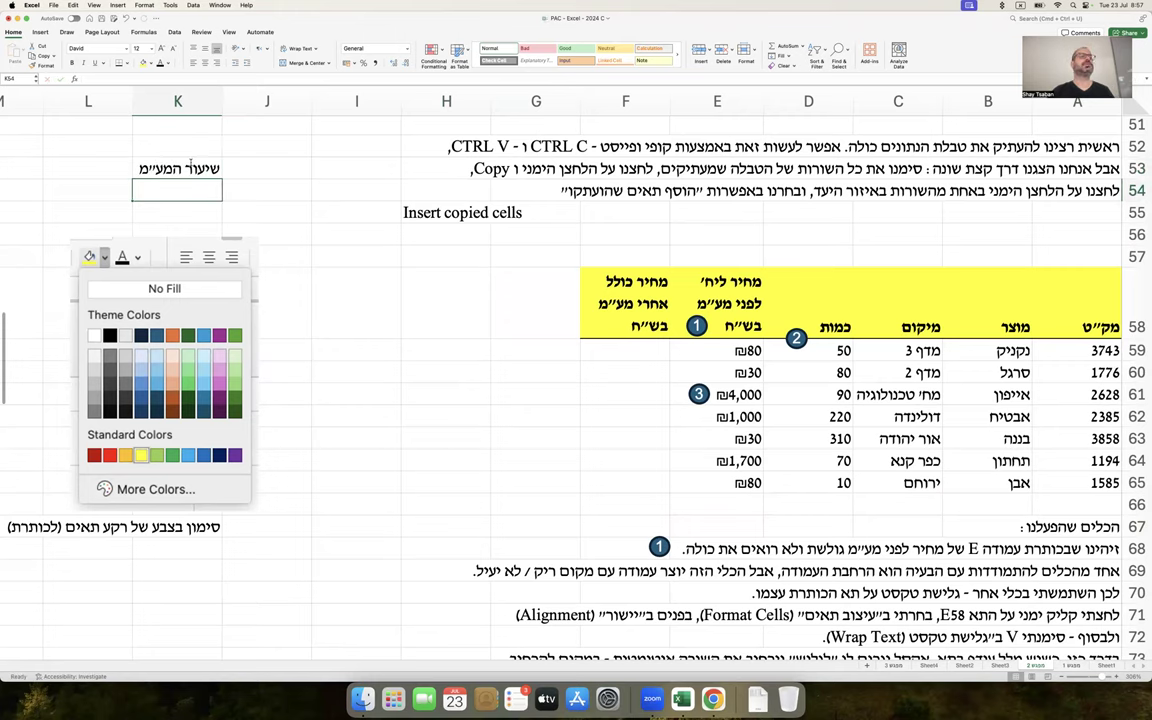
pyautogui.write('17%')
pyautogui.press('Return')
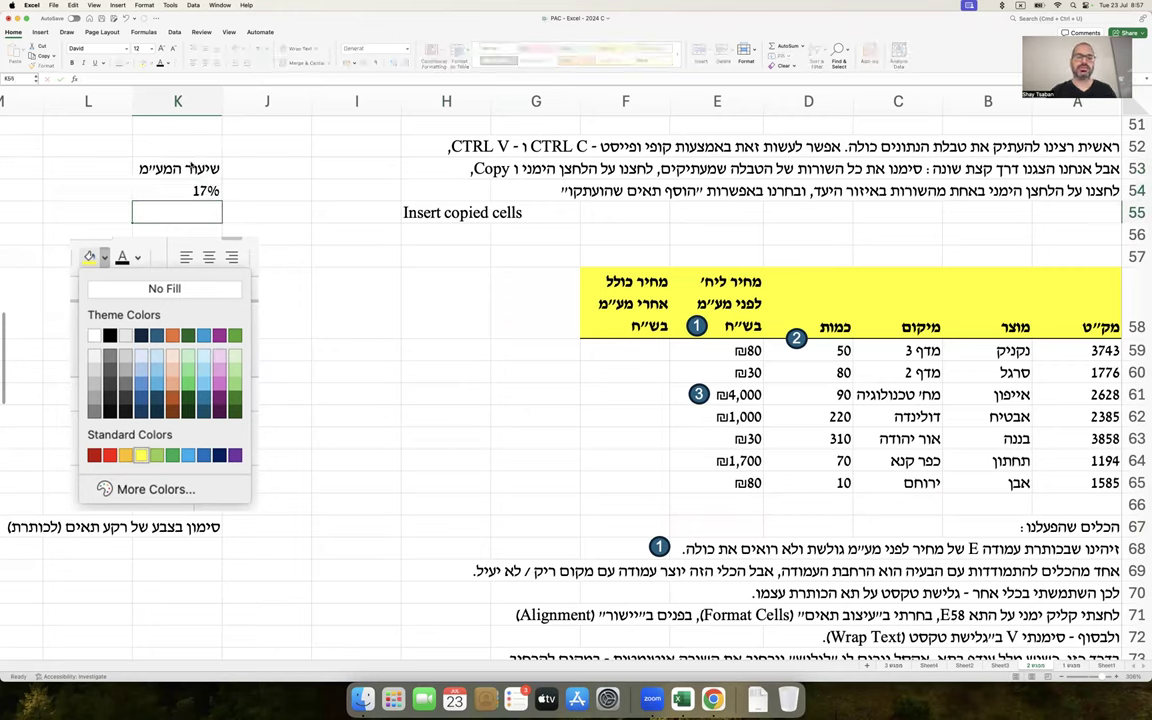
pyautogui.press('Up')
pyautogui.moveTo(178, 168); pyautogui.dragTo(178, 190)
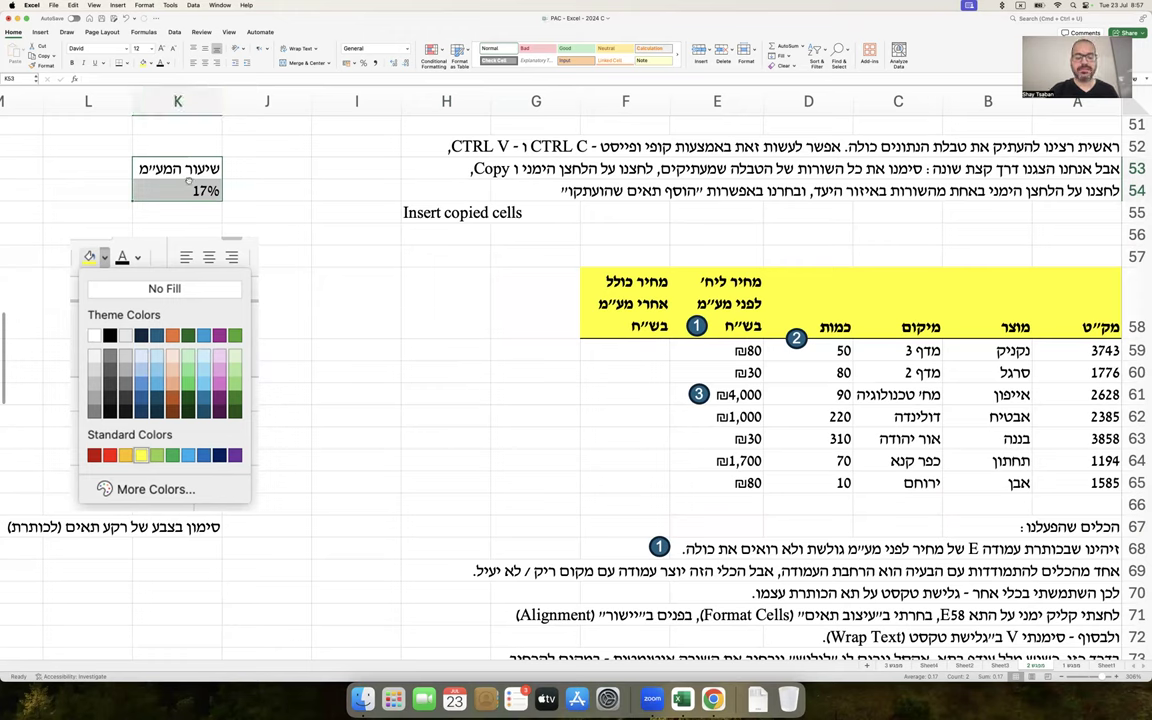
pyautogui.click(127, 62)
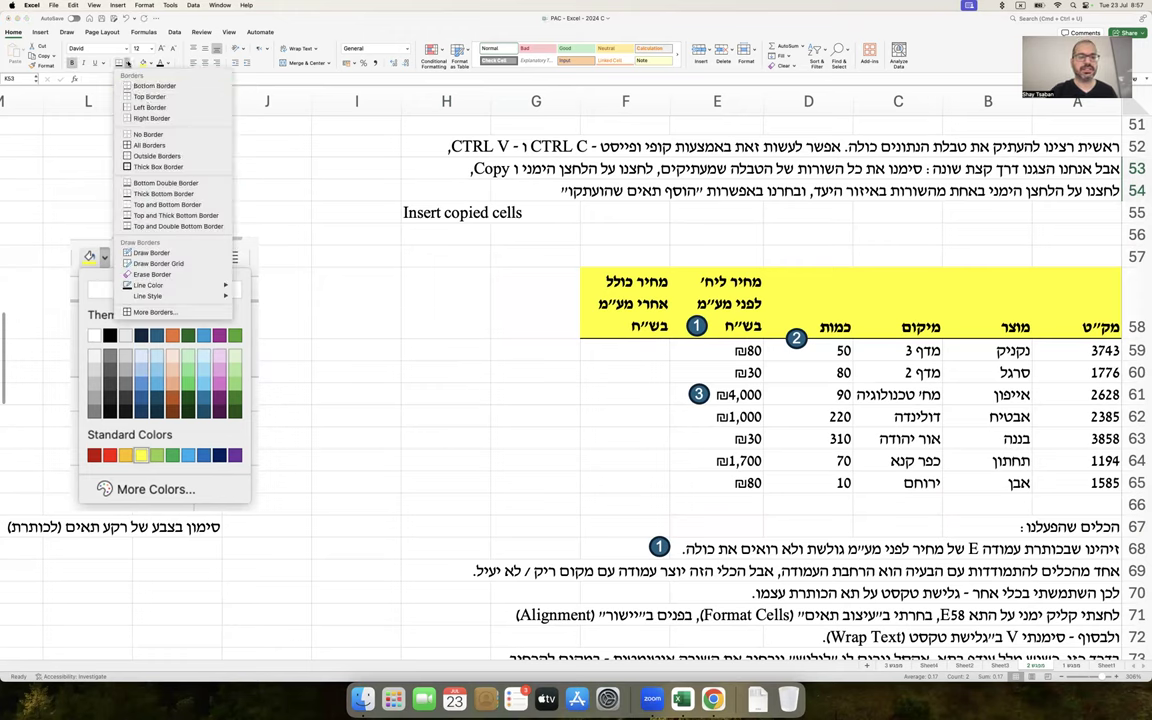
pyautogui.click(65, 170)
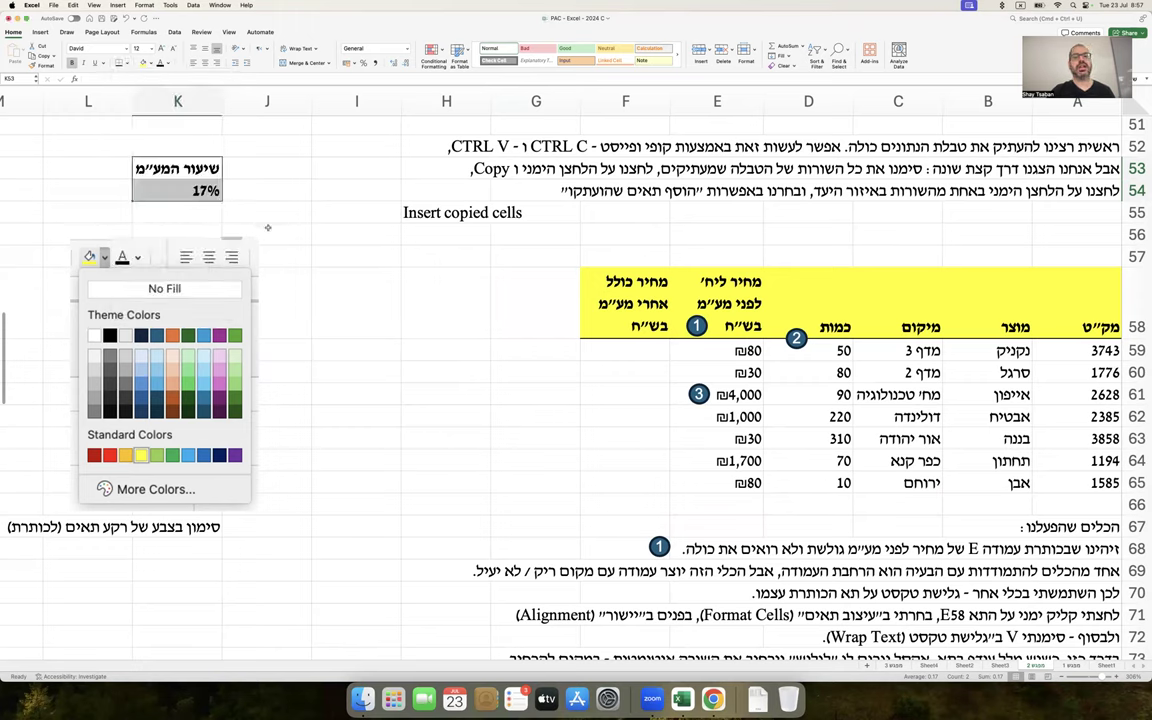
pyautogui.click(622, 348)
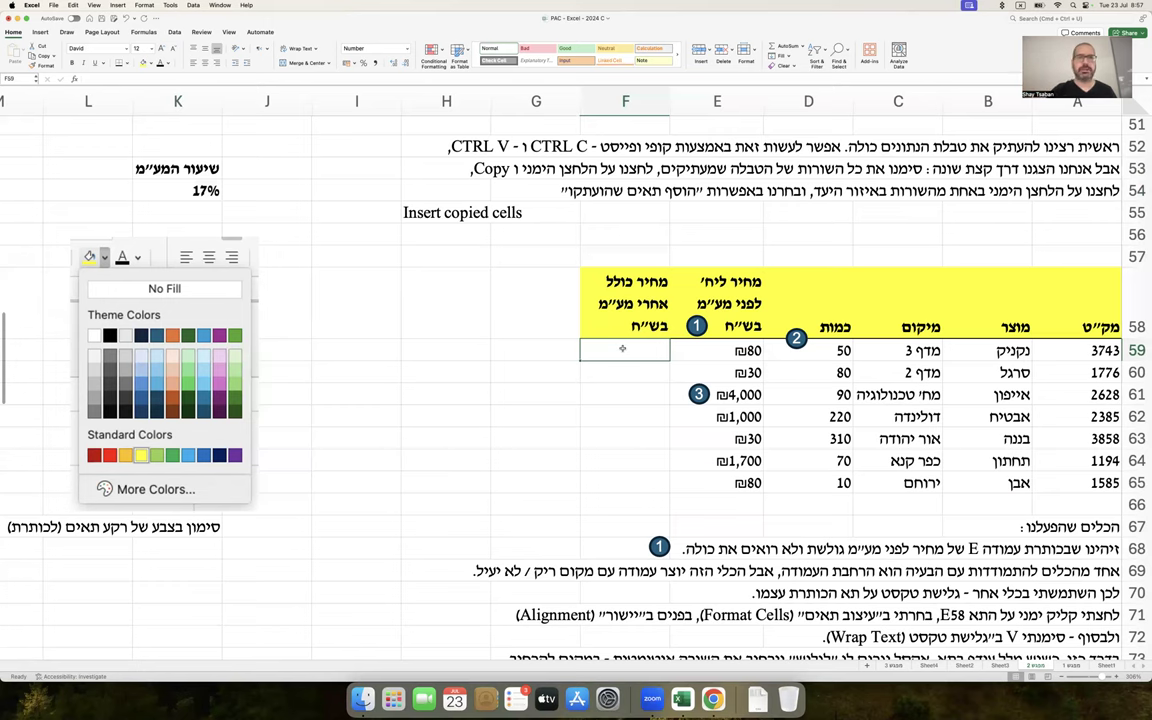
pyautogui.scroll(5, 622, 348)
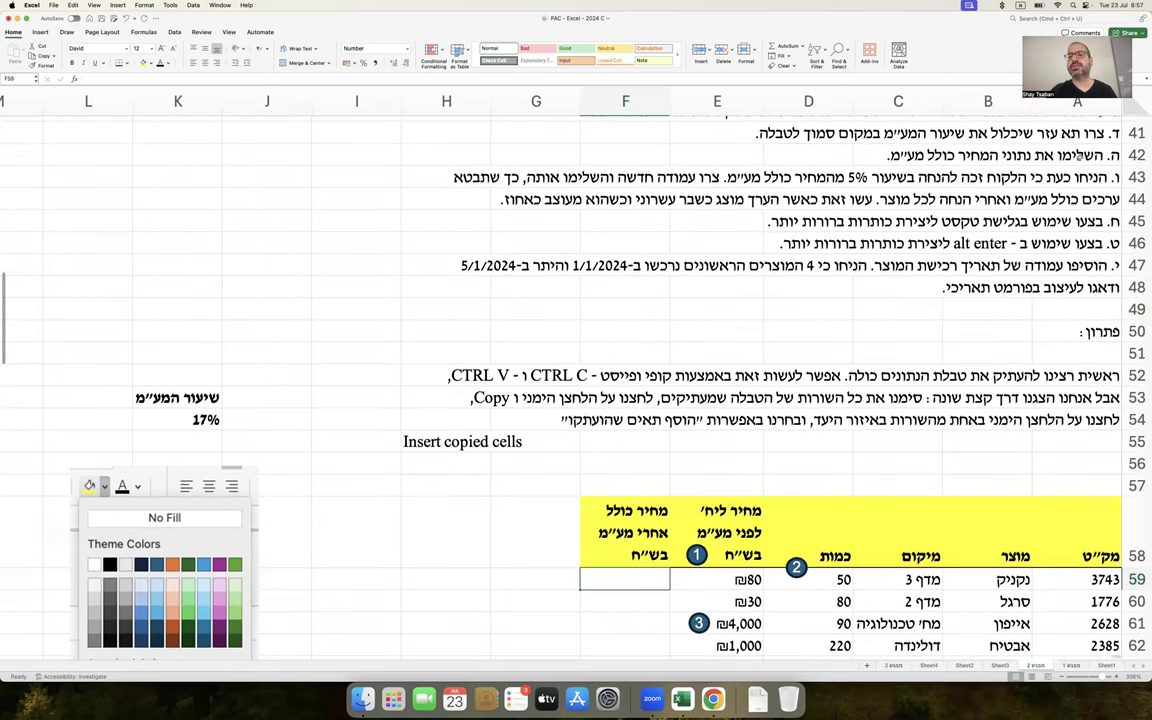
pyautogui.moveTo(1045, 152); pyautogui.dragTo(790, 155)
pyautogui.scroll(-4, 782, 437)
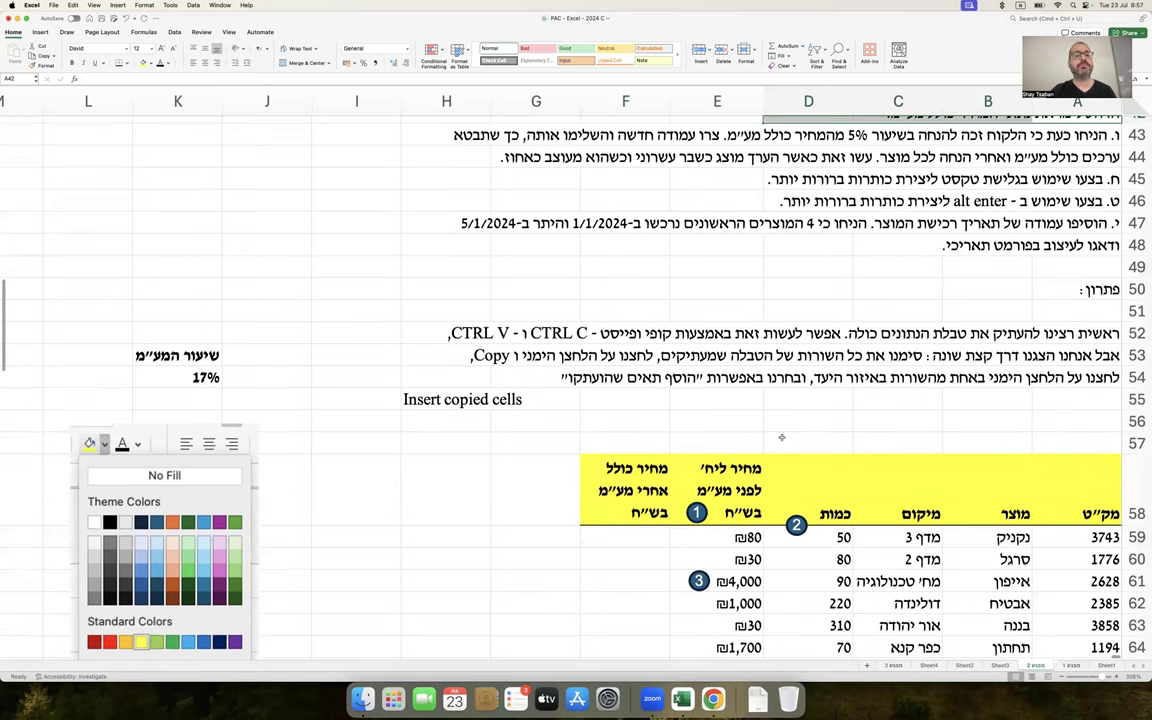
pyautogui.click(648, 494)
pyautogui.scroll(-1, 648, 494)
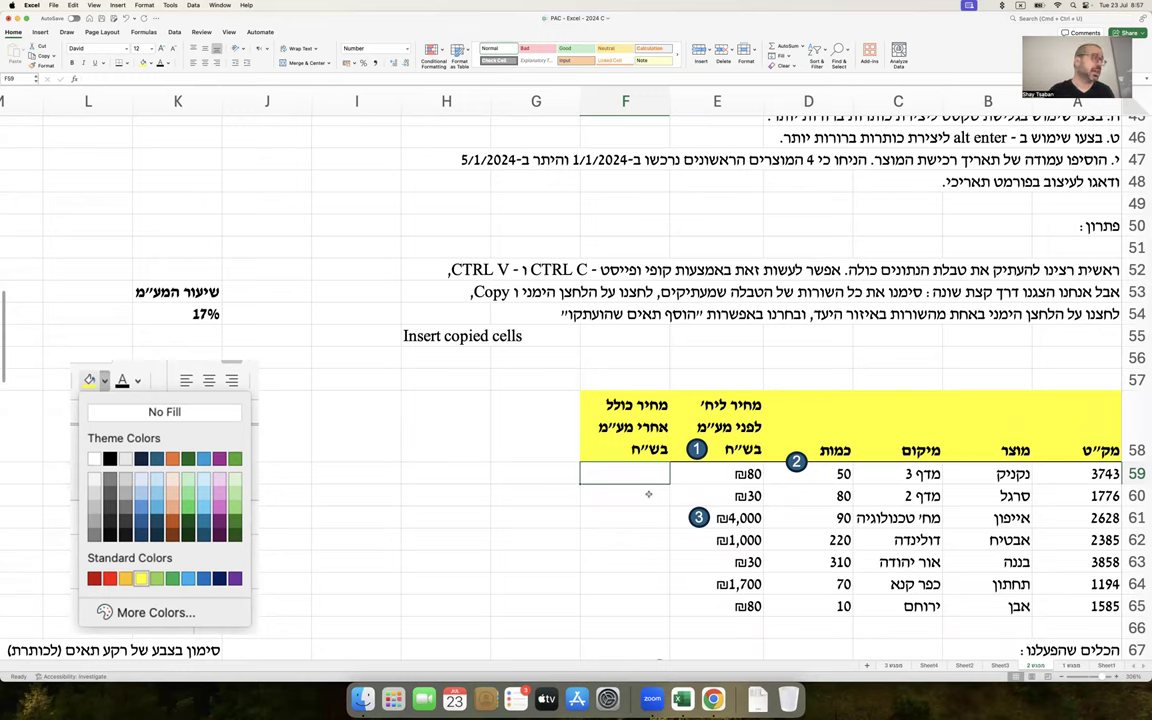
# Enter =E59*(1+K54) in F59, using the K54 rate cell instead of a hard-coded 17%
pyautogui.write('=')
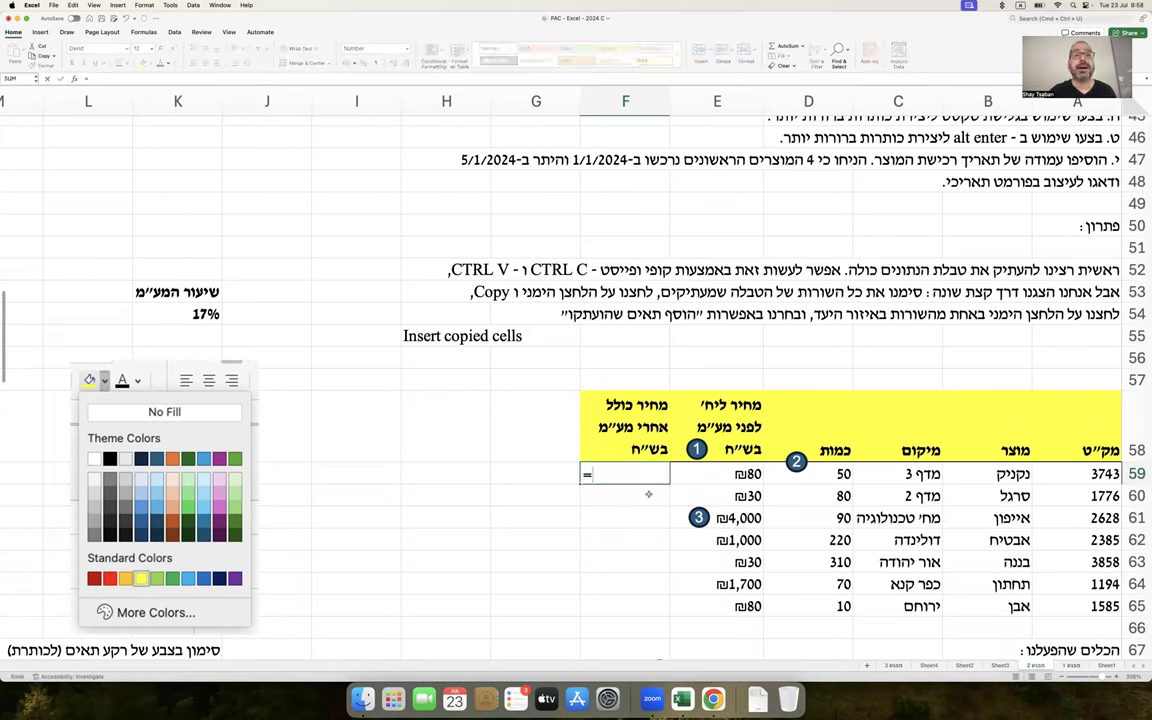
pyautogui.click(734, 468)
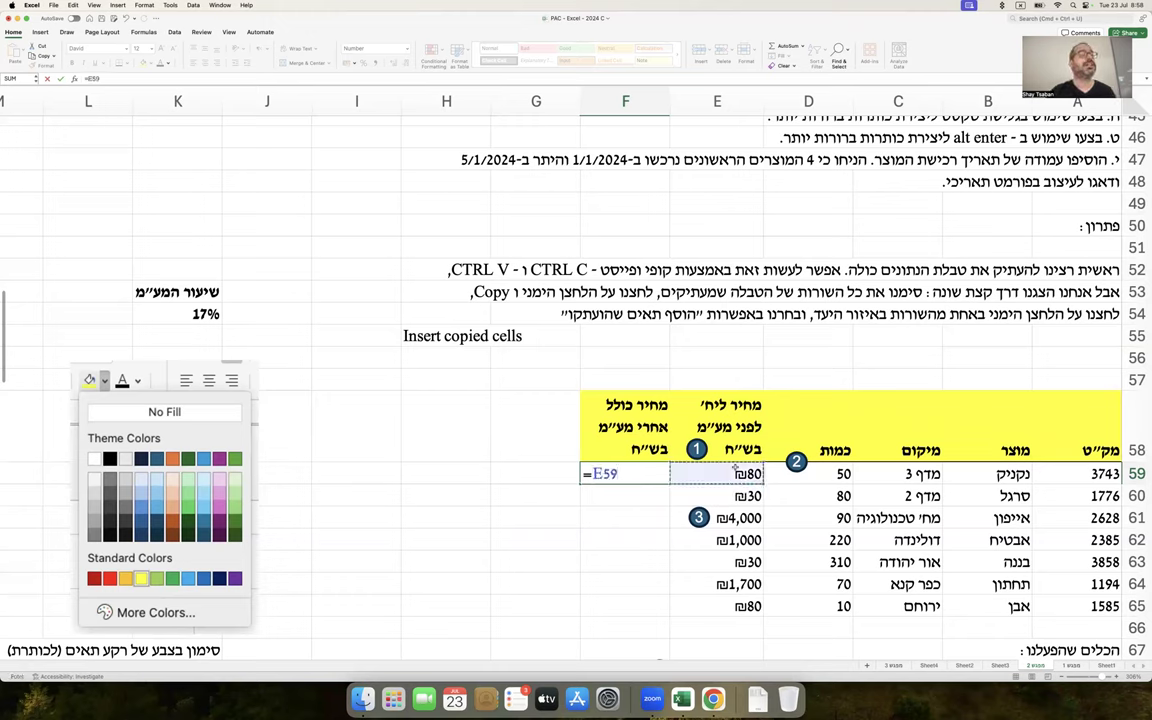
pyautogui.write('*')
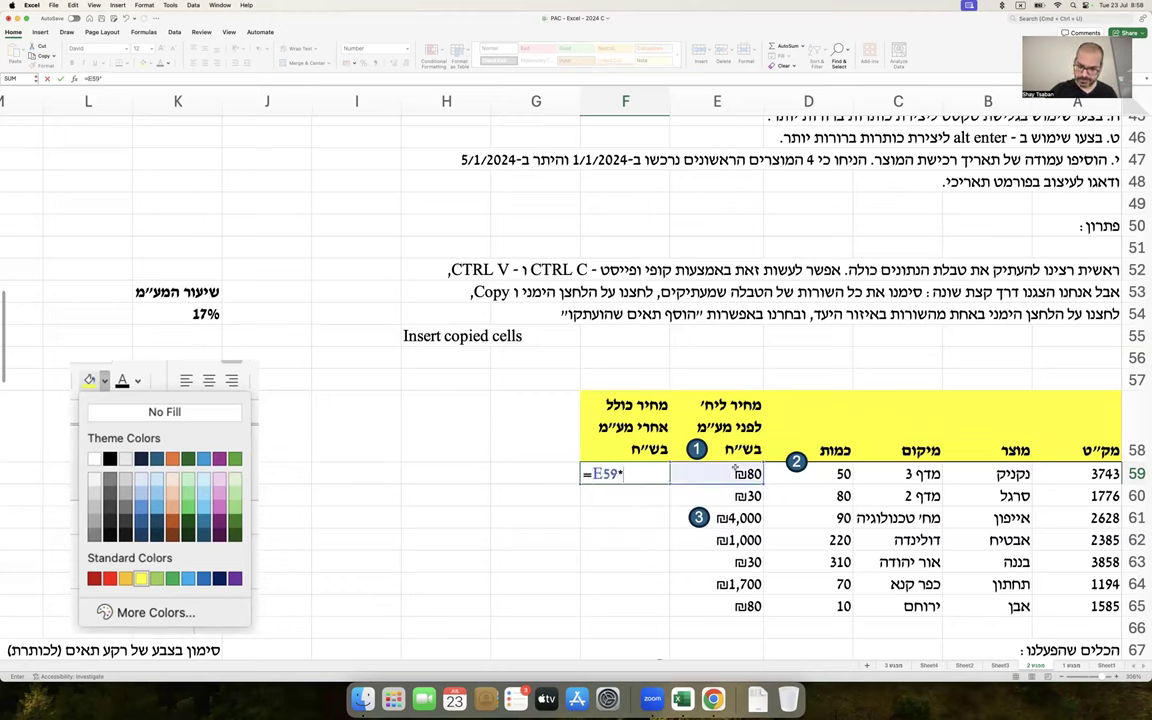
pyautogui.write('(1')
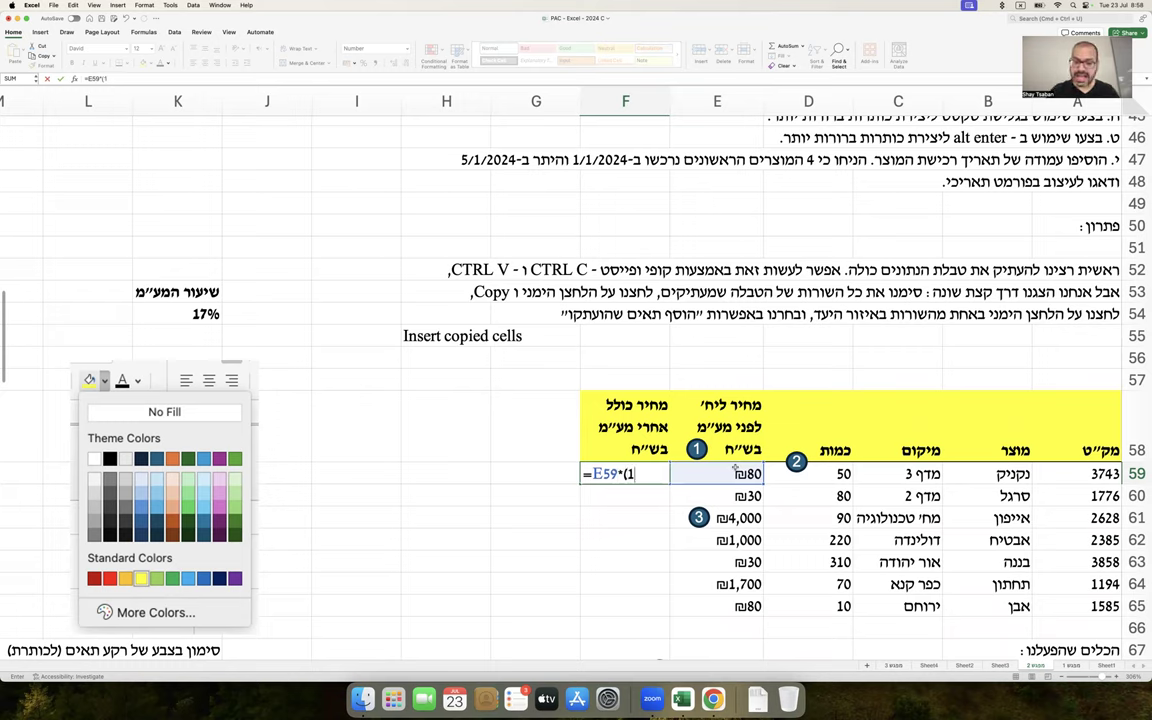
pyautogui.write('+')
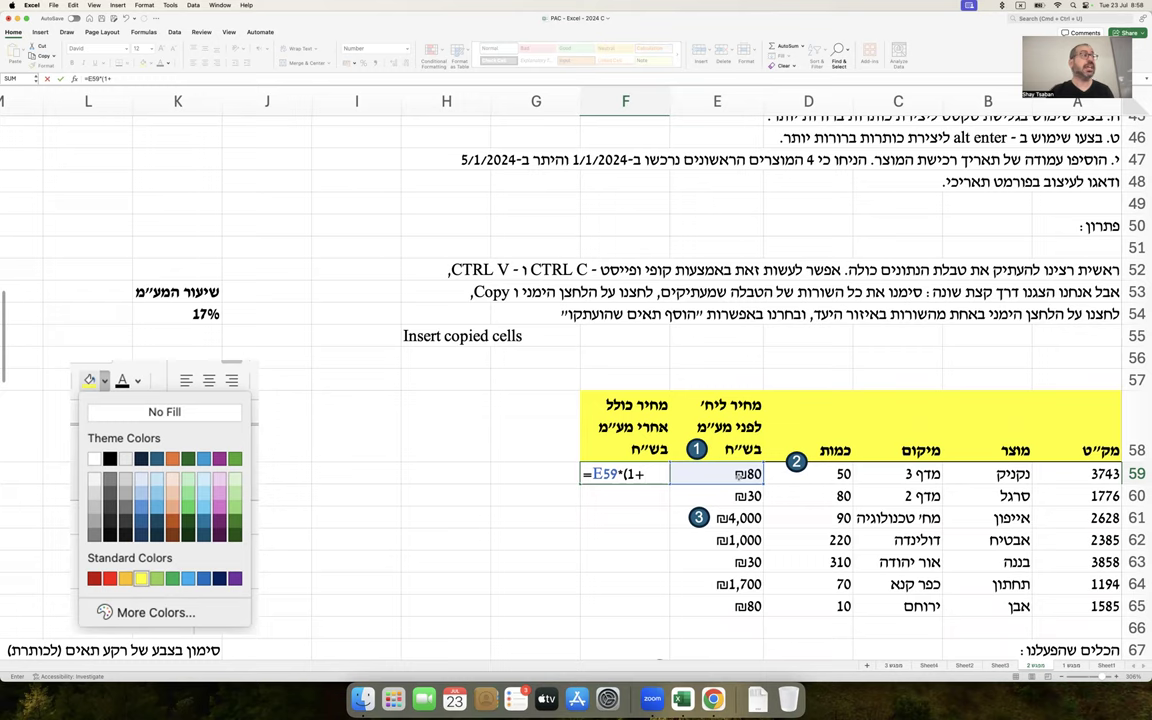
pyautogui.write('17%')
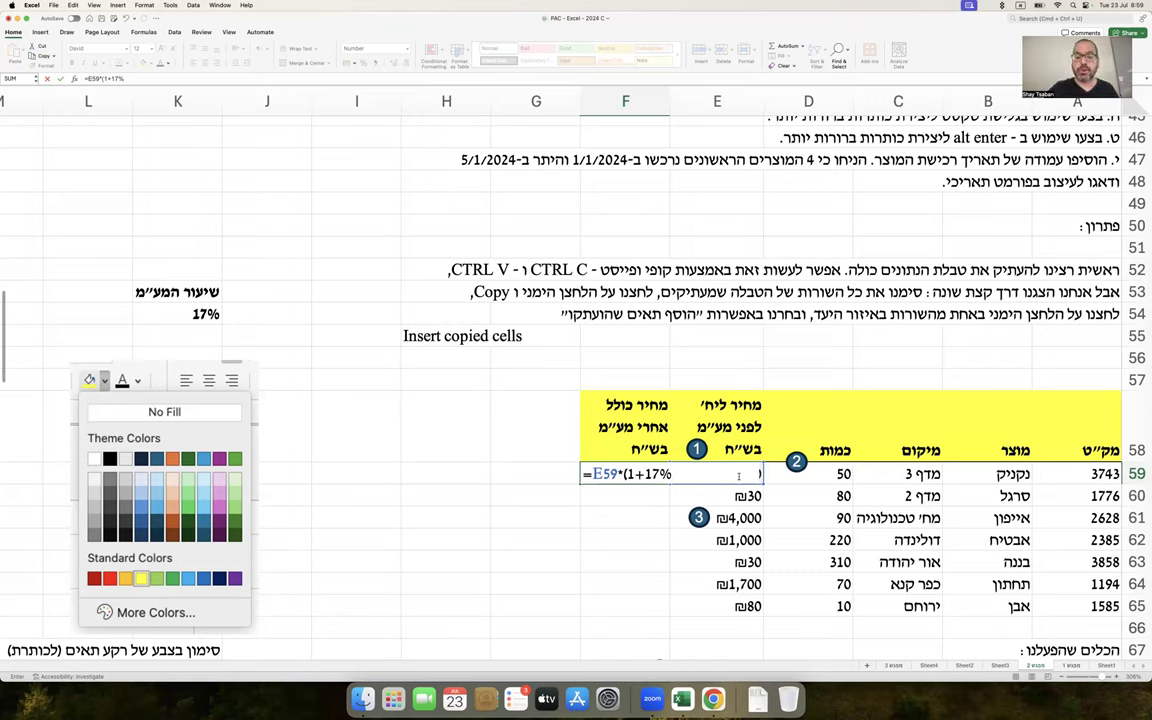
pyautogui.press('BackSpace')
pyautogui.press('BackSpace')
pyautogui.press('BackSpace')
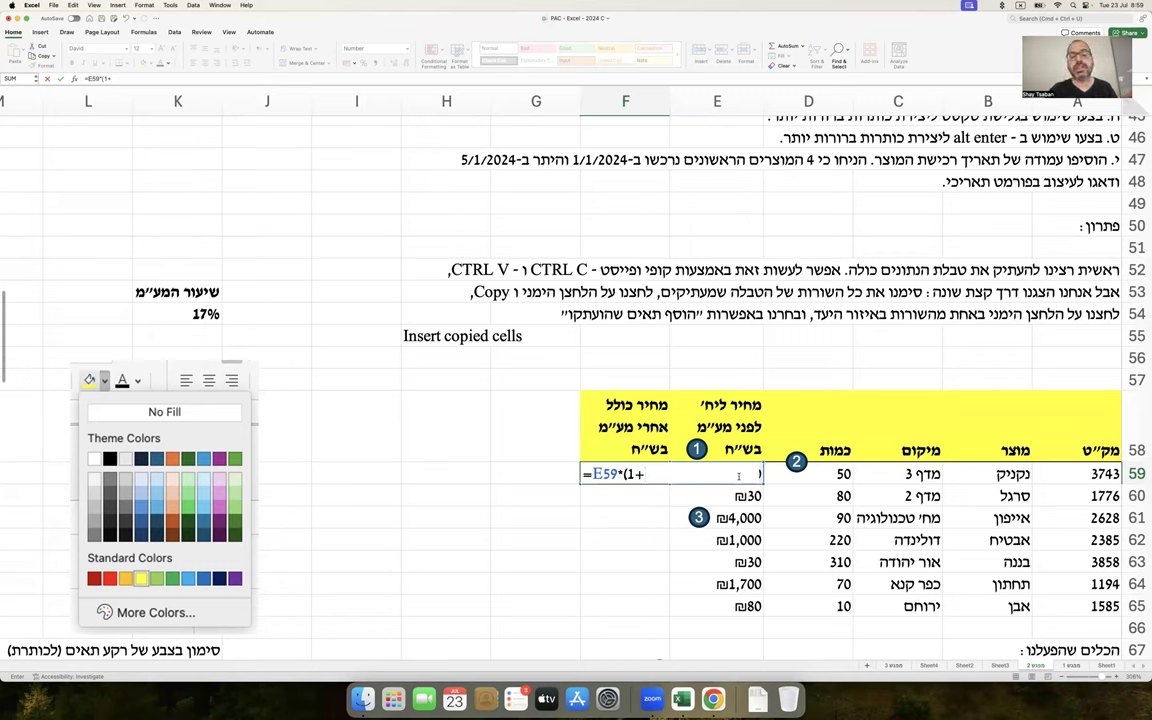
pyautogui.click(207, 313)
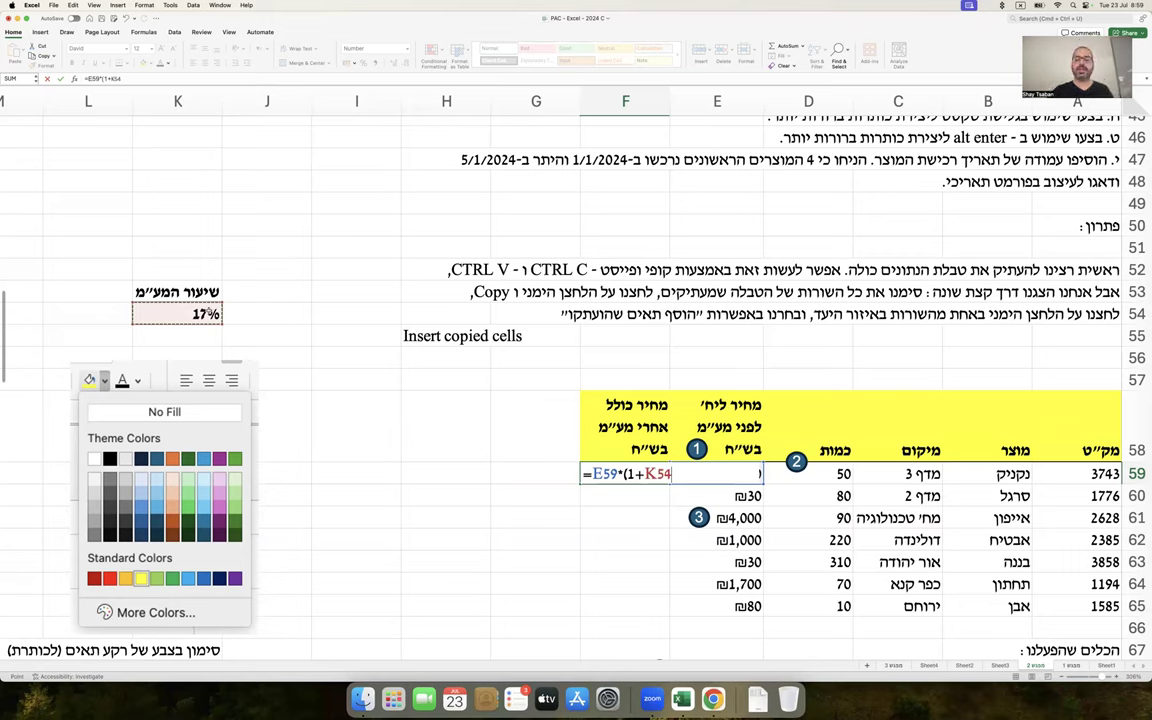
pyautogui.write(')')
pyautogui.press('Return')
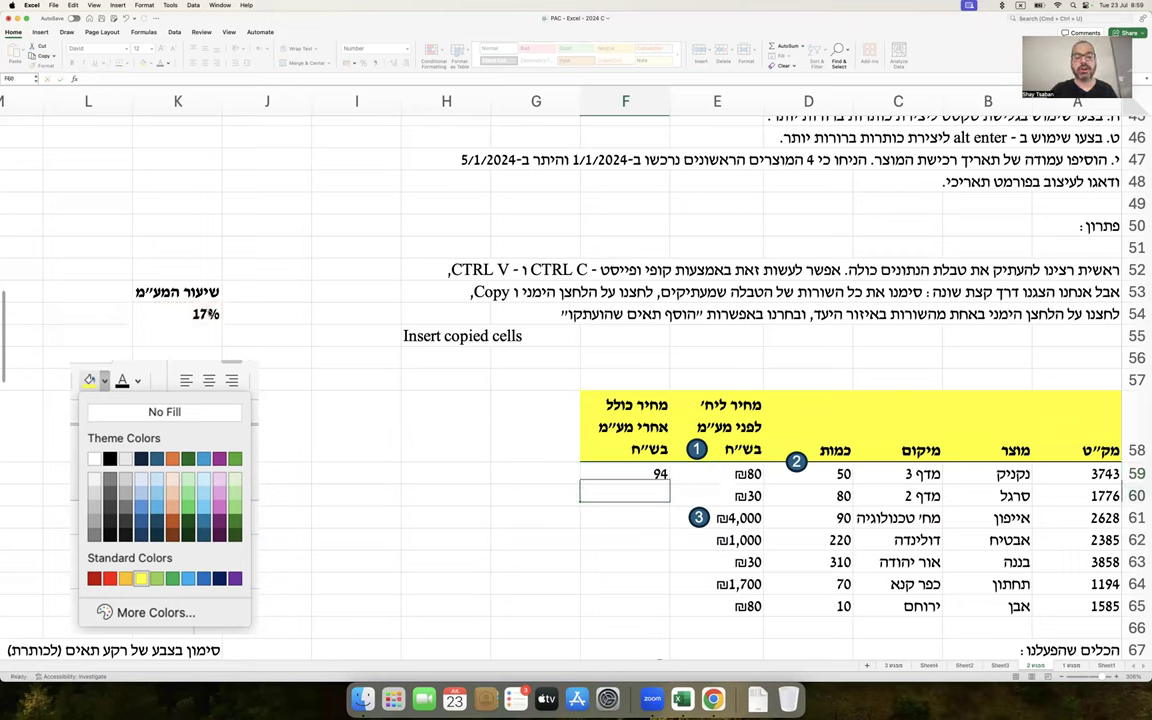
# Try VAT rates of 18, 20, 50, 90 and 120 in K54 to watch F59 recalculate
pyautogui.click(177, 311)
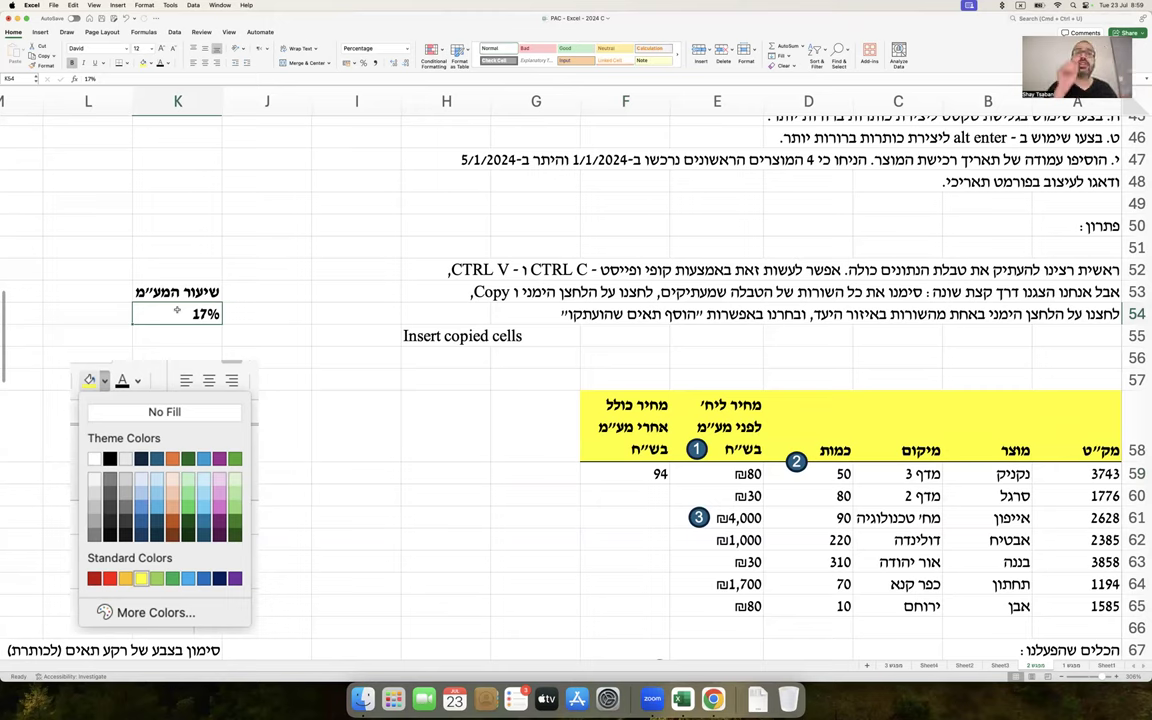
pyautogui.write('18')
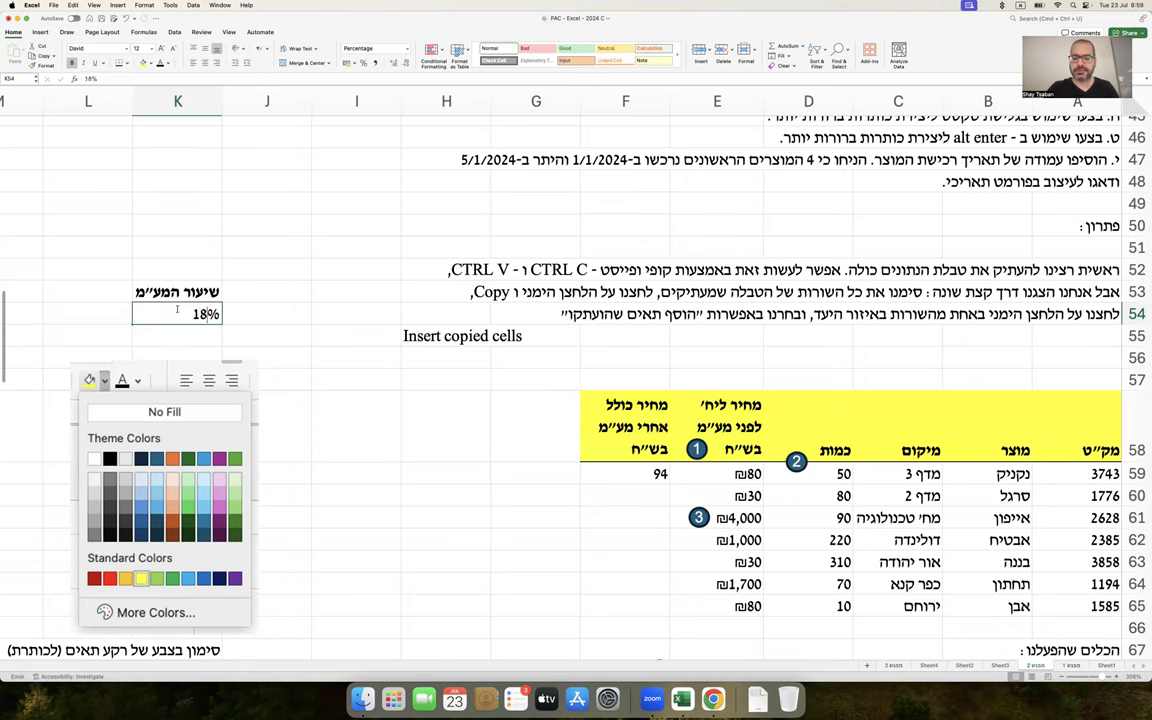
pyautogui.press('Return')
pyautogui.click(178, 313)
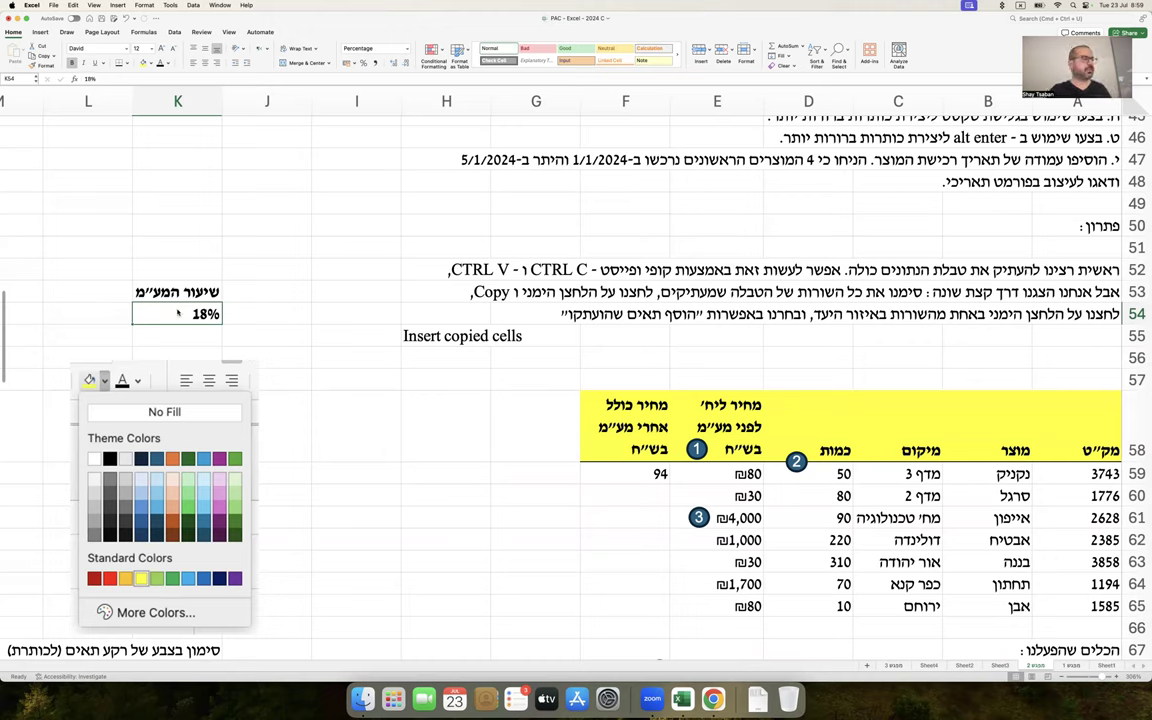
pyautogui.write('20')
pyautogui.hotkey('ctrl', 'Return')
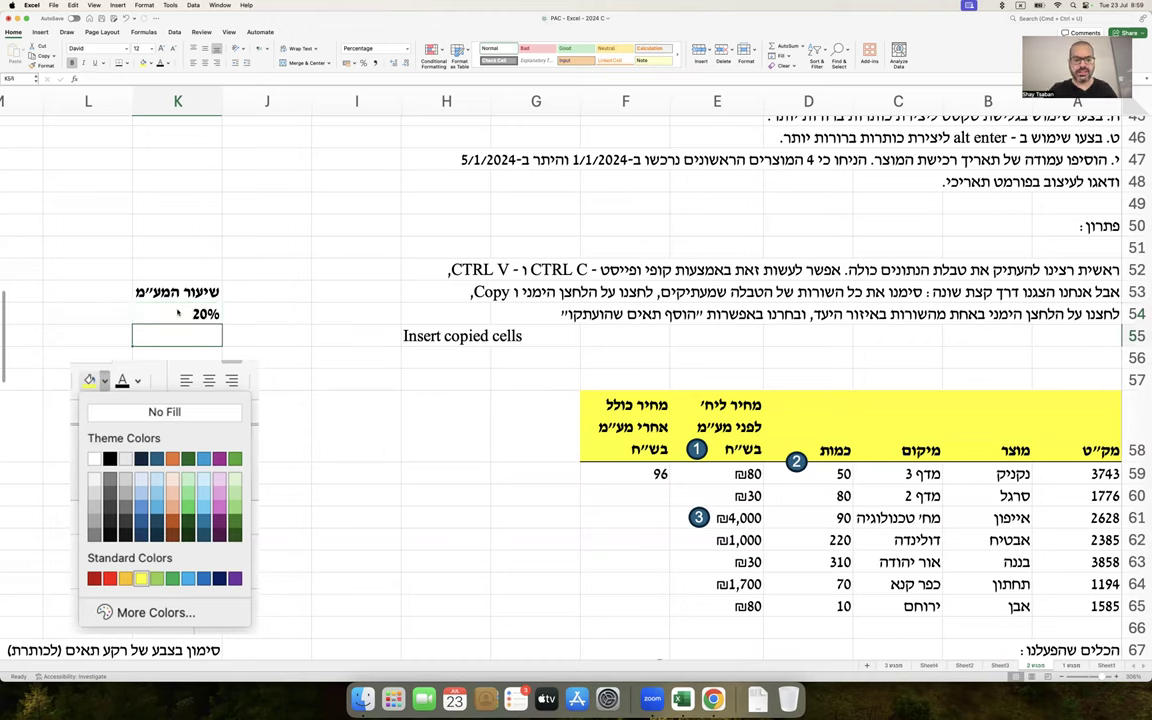
pyautogui.write('50')
pyautogui.hotkey('ctrl', 'Return')
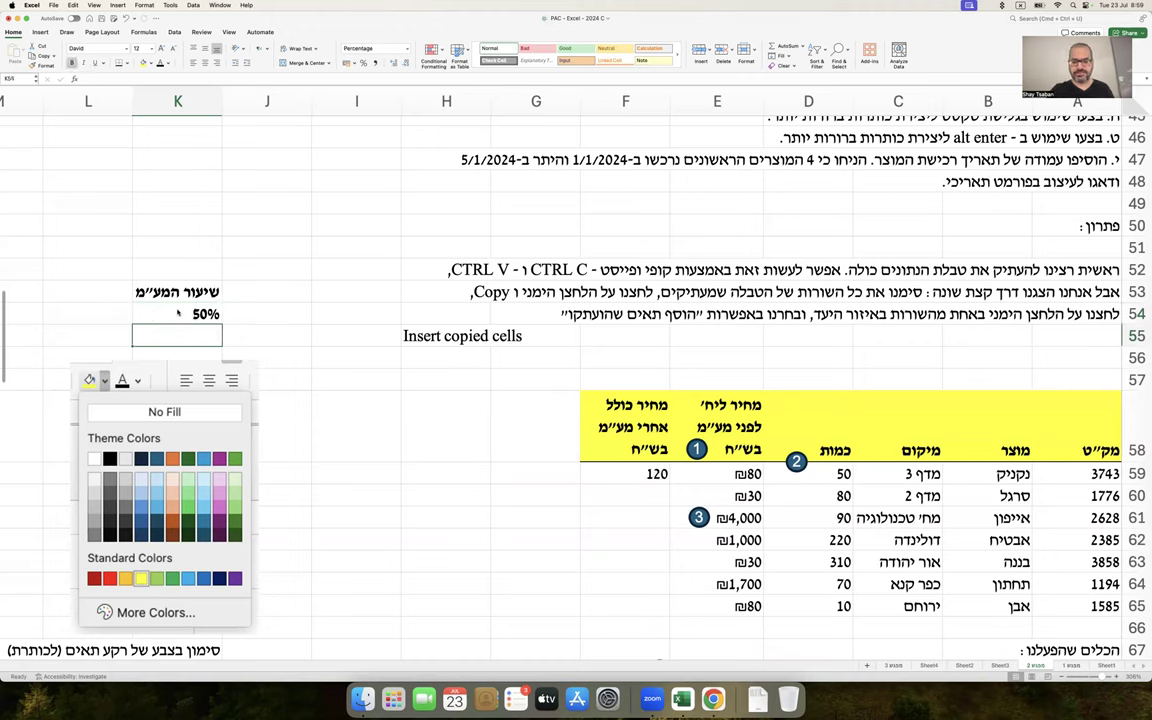
pyautogui.write('90')
pyautogui.hotkey('ctrl', 'Return')
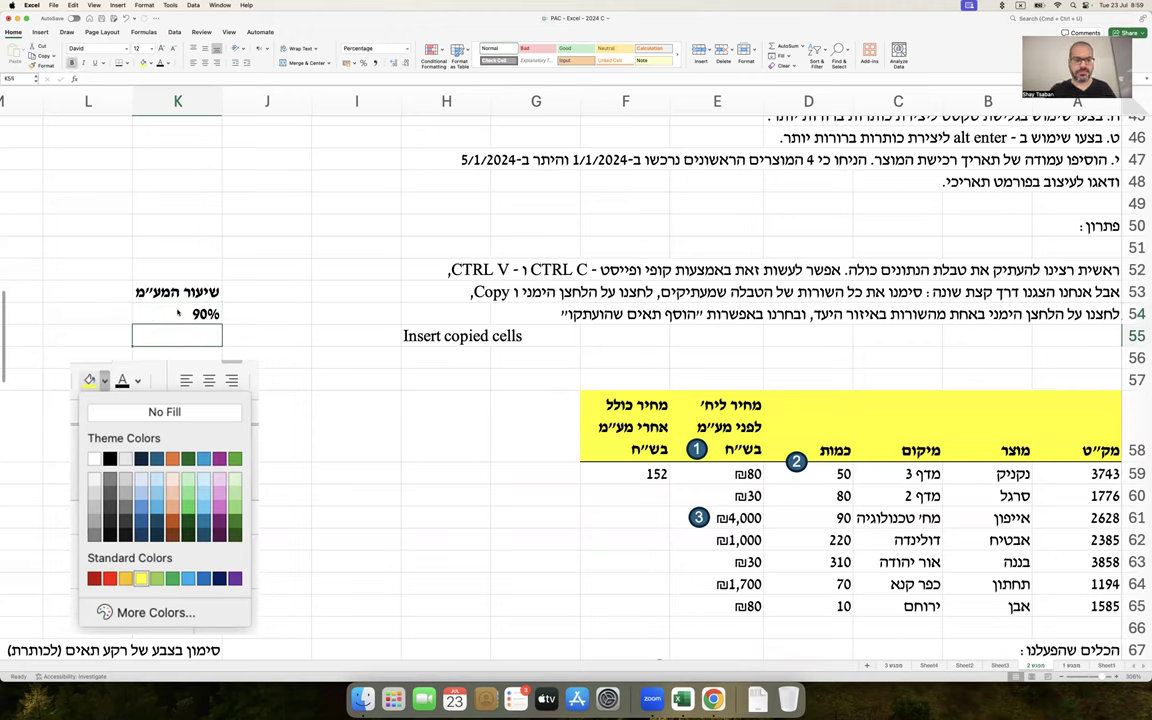
pyautogui.write('120')
pyautogui.press('Return')
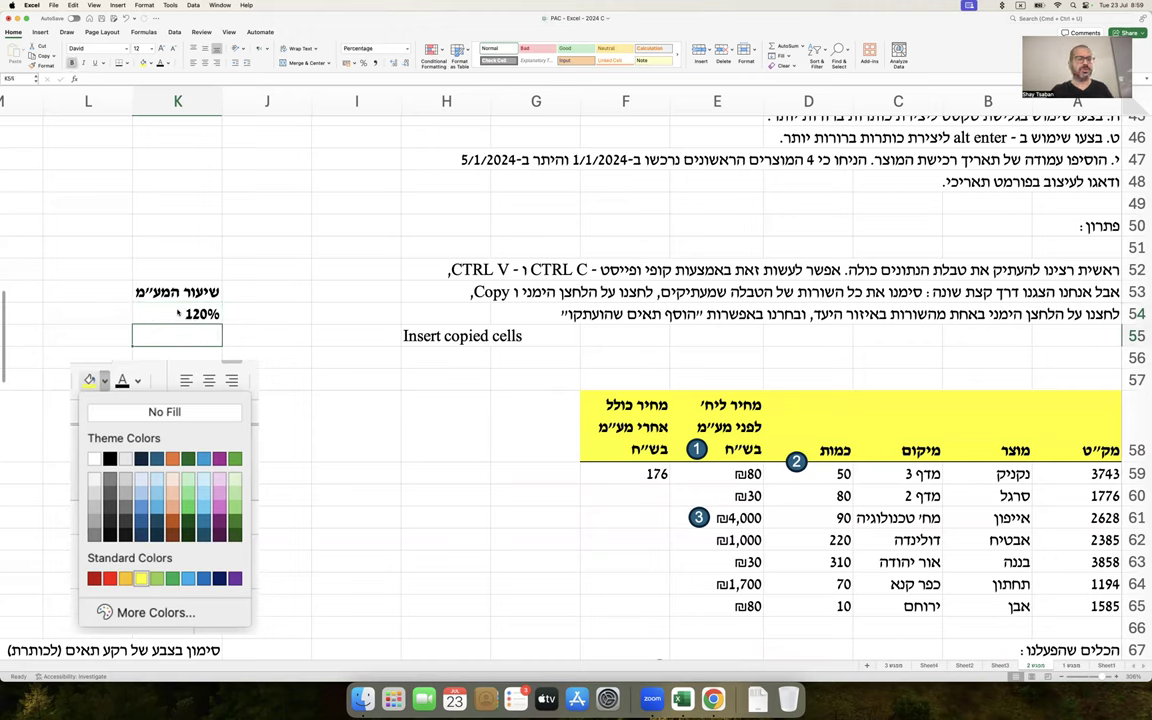
# Reset K54 to 17, then 18, and inspect F59's formula
pyautogui.click(178, 313)
pyautogui.write('17')
pyautogui.press('Return')
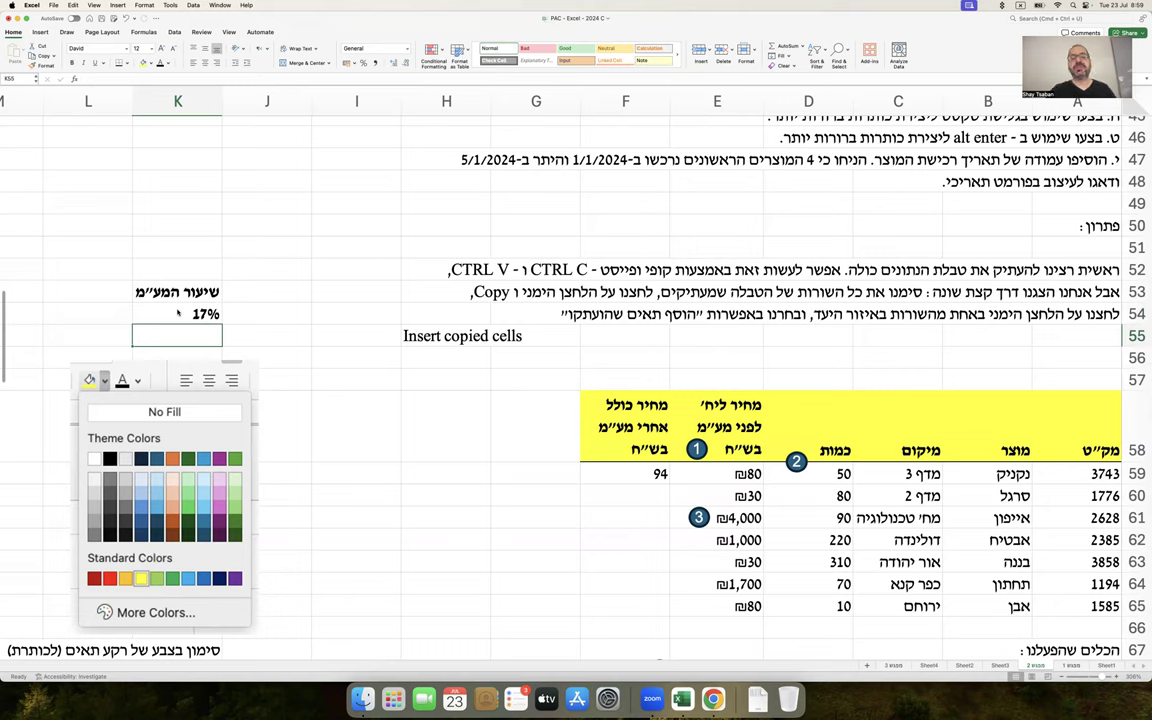
pyautogui.click(178, 313)
pyautogui.write('18')
pyautogui.press('Return')
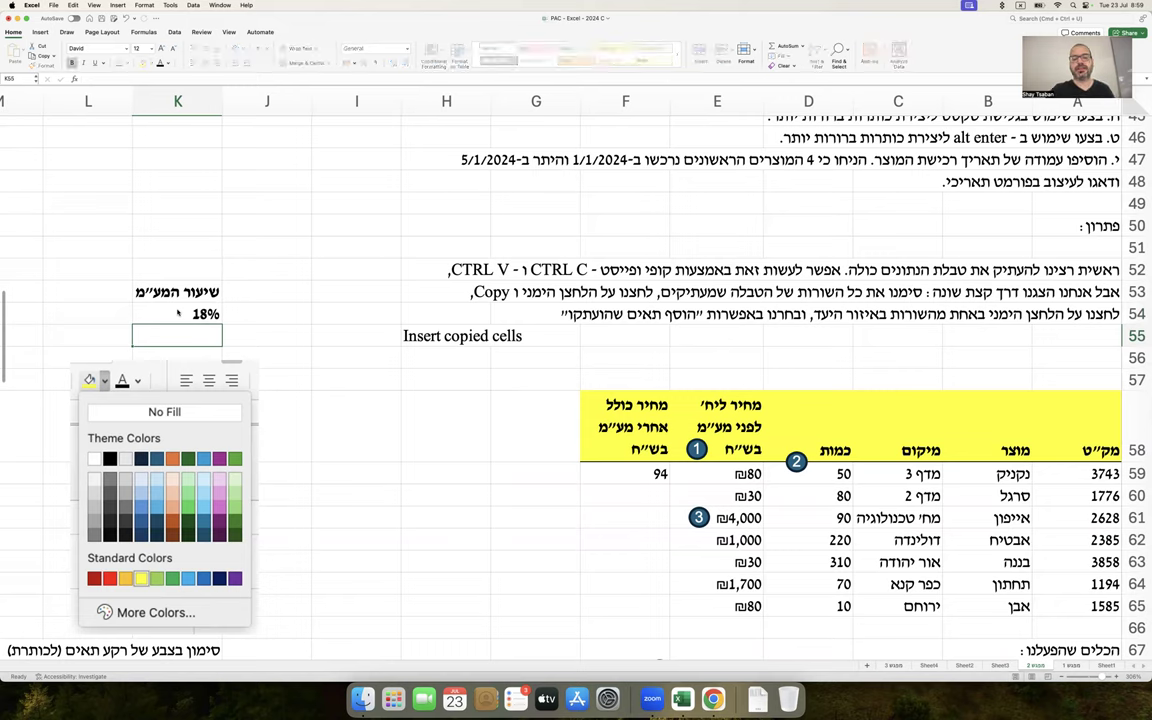
pyautogui.click(603, 475)
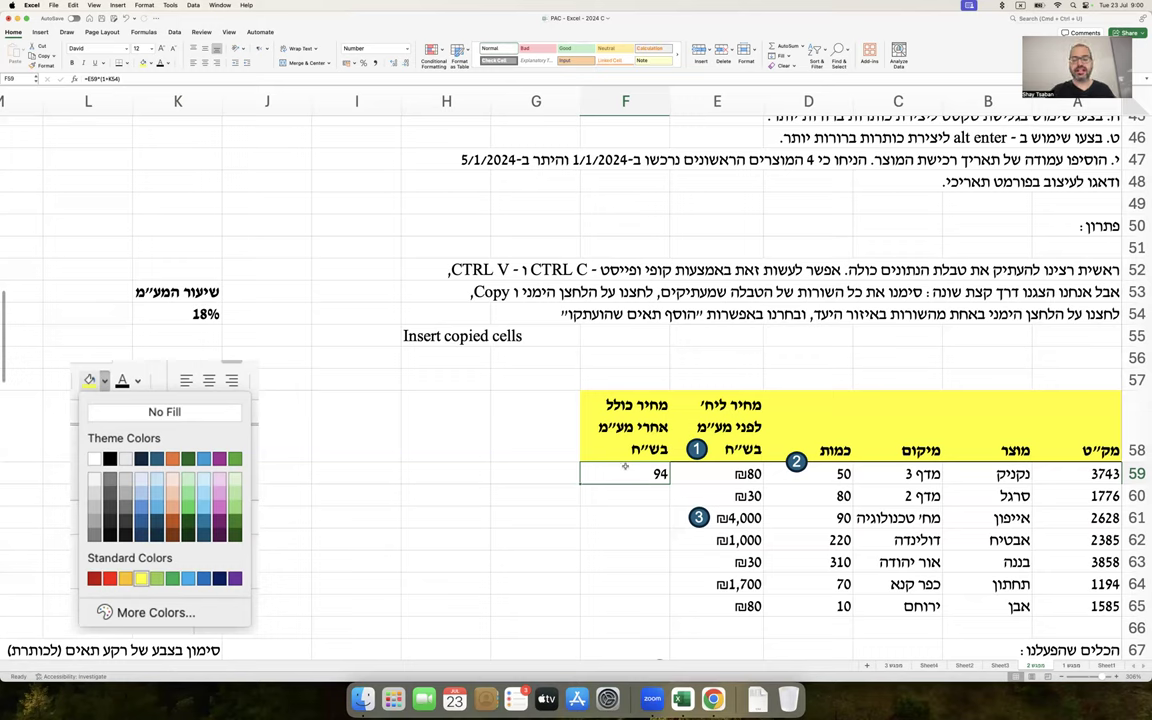
# Format F59 as ₪ Currency with 2 decimal places, showing ₪94.40
pyautogui.rightClick(623, 470)
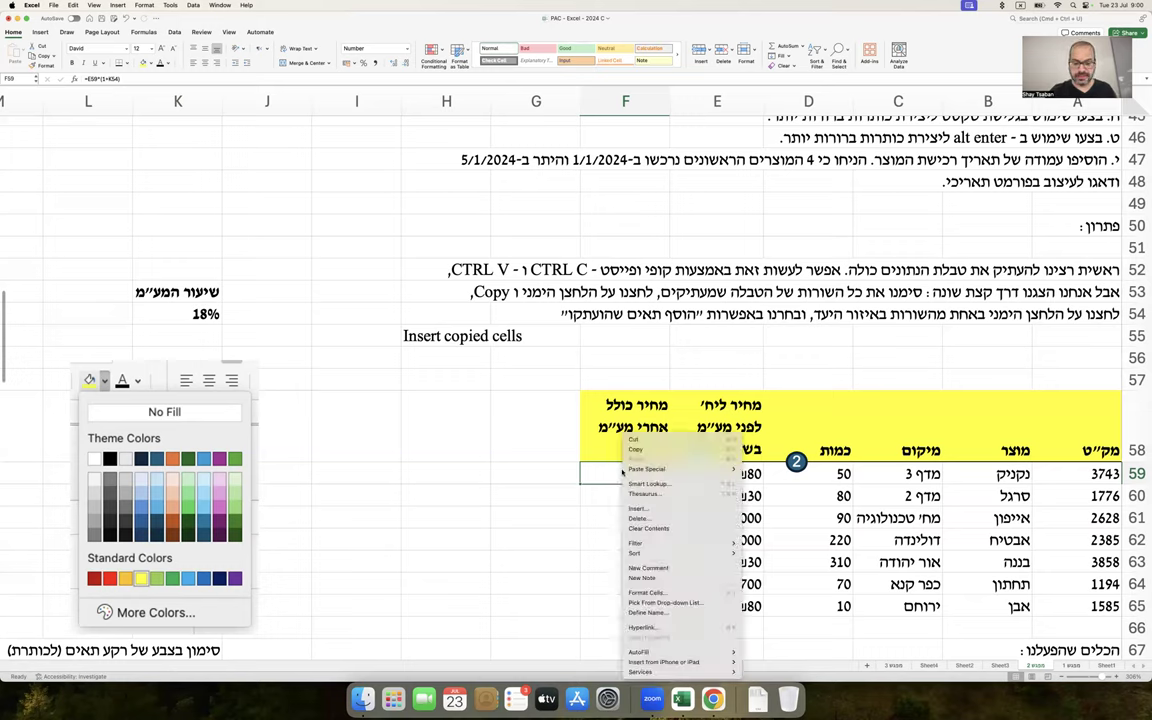
pyautogui.click(647, 593)
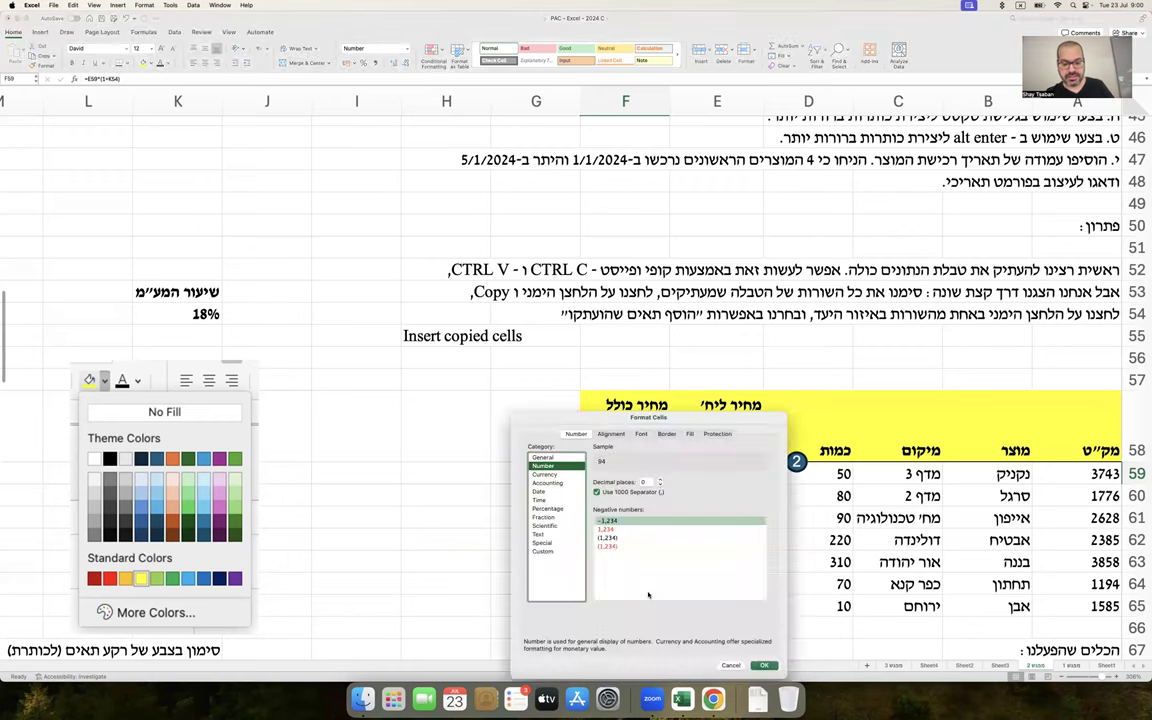
pyautogui.click(562, 475)
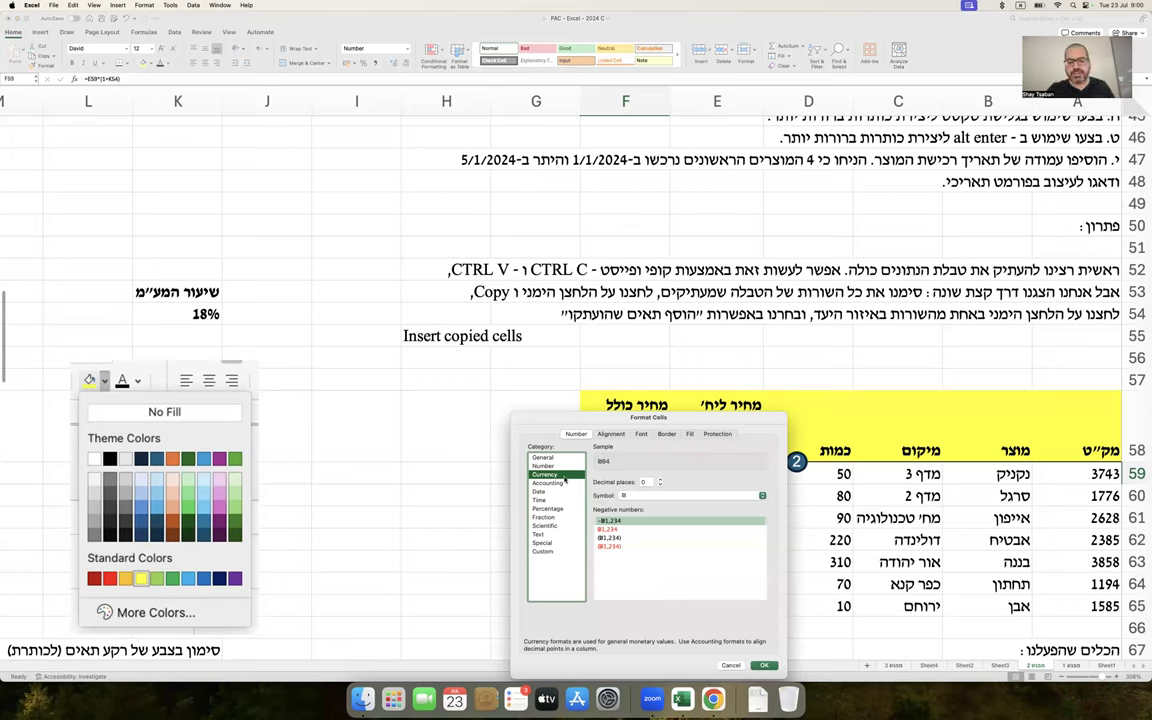
pyautogui.click(659, 480)
pyautogui.click(659, 480)
pyautogui.press('Return')
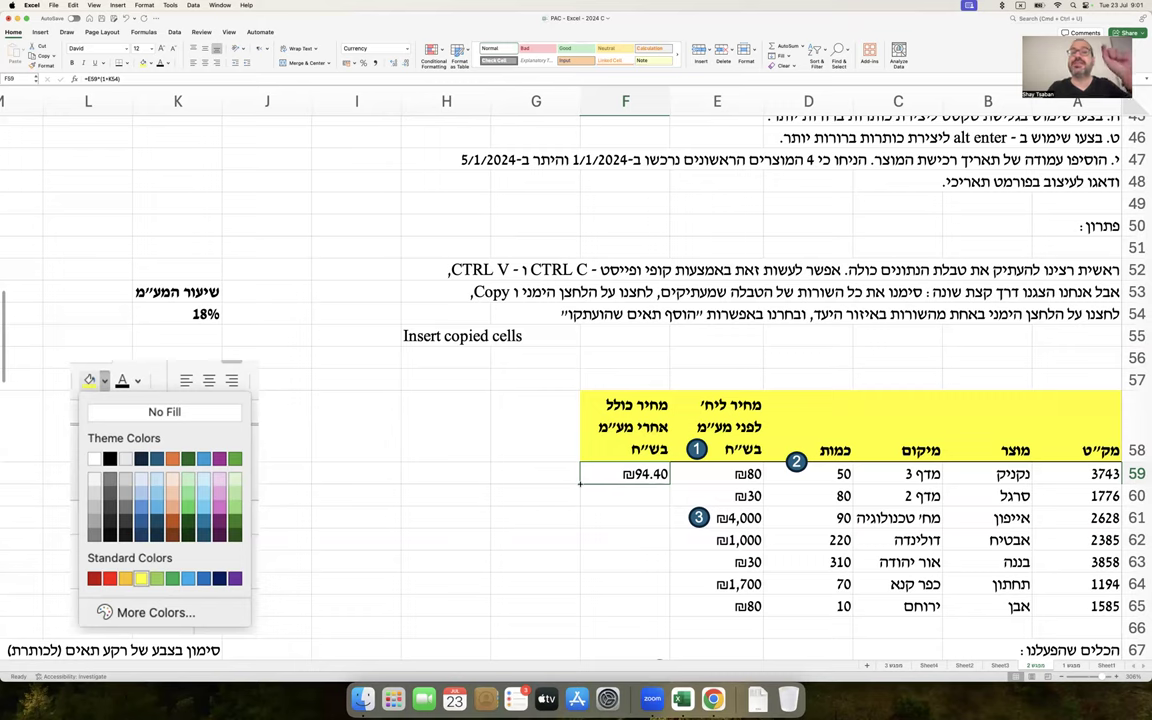
# Fill F59's formula down to F65 and show F60's =E60*(1+K55) points at empty K55
pyautogui.moveTo(580, 484); pyautogui.dragTo(602, 608)
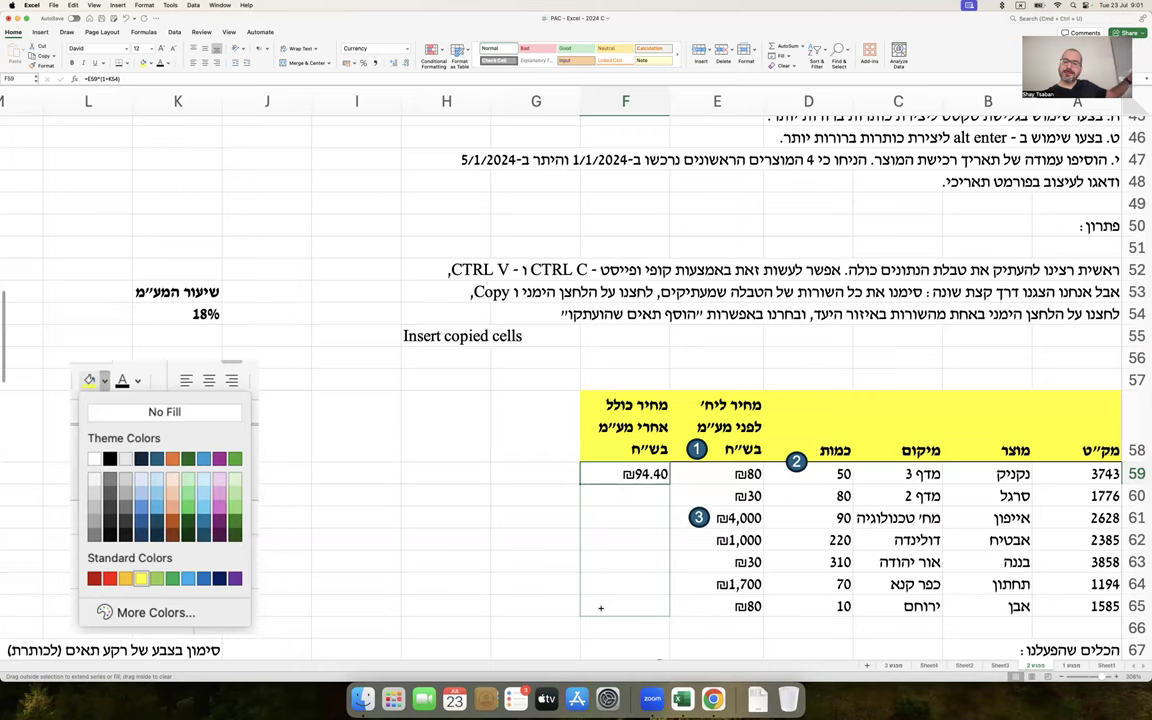
pyautogui.moveTo(601, 607); pyautogui.dragTo(601, 607)
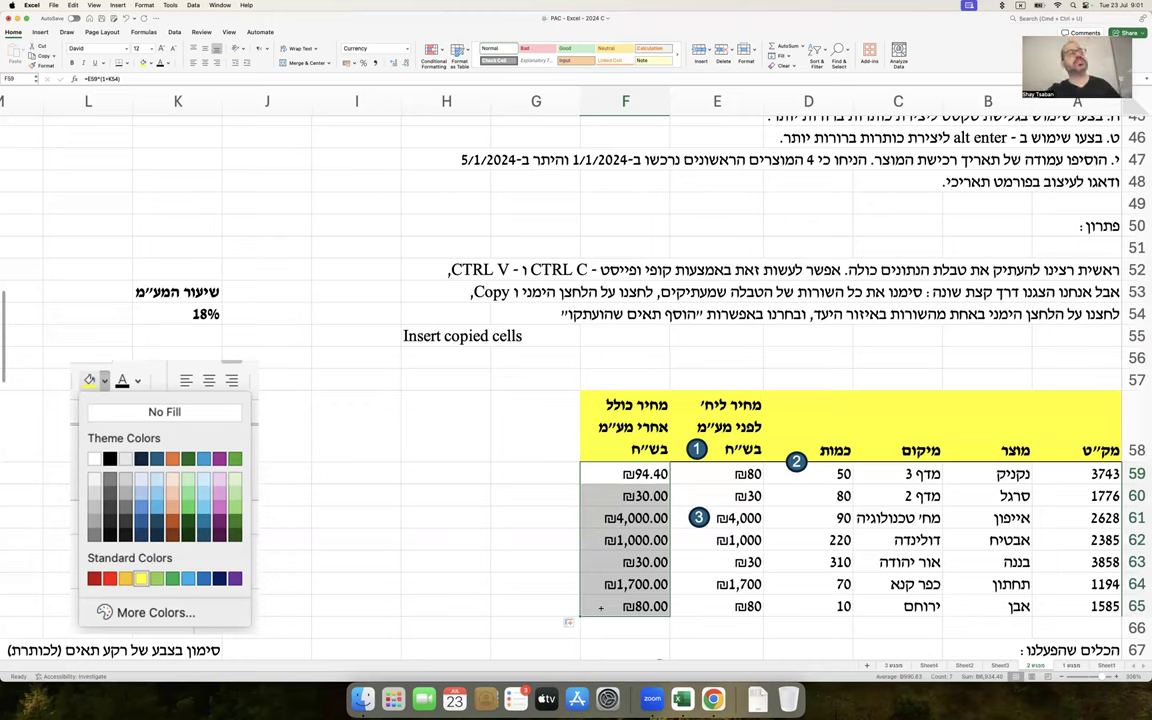
pyautogui.press('super+z')
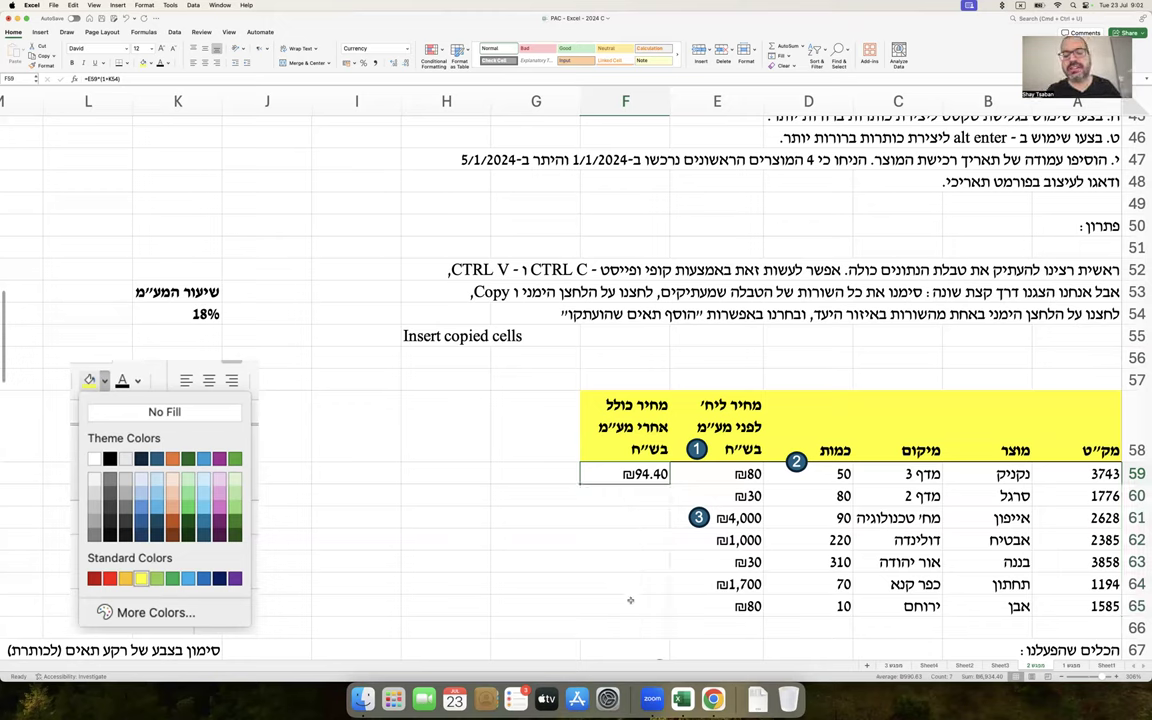
pyautogui.moveTo(579, 483); pyautogui.dragTo(579, 614)
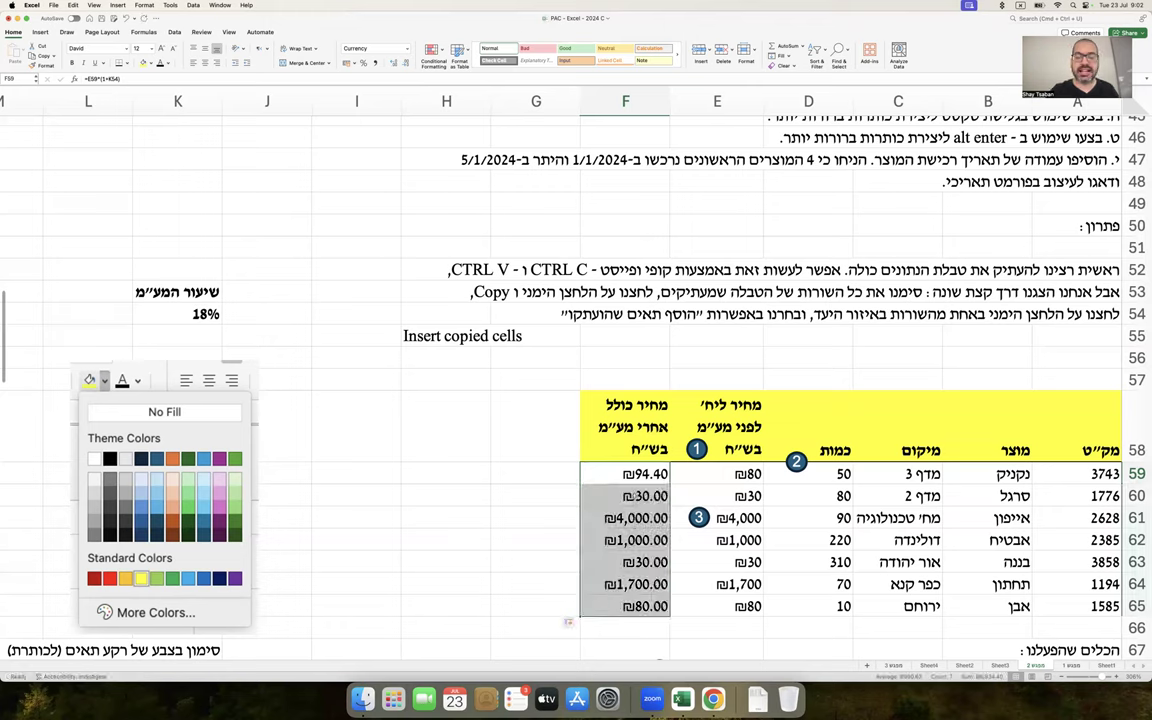
pyautogui.doubleClick(636, 496)
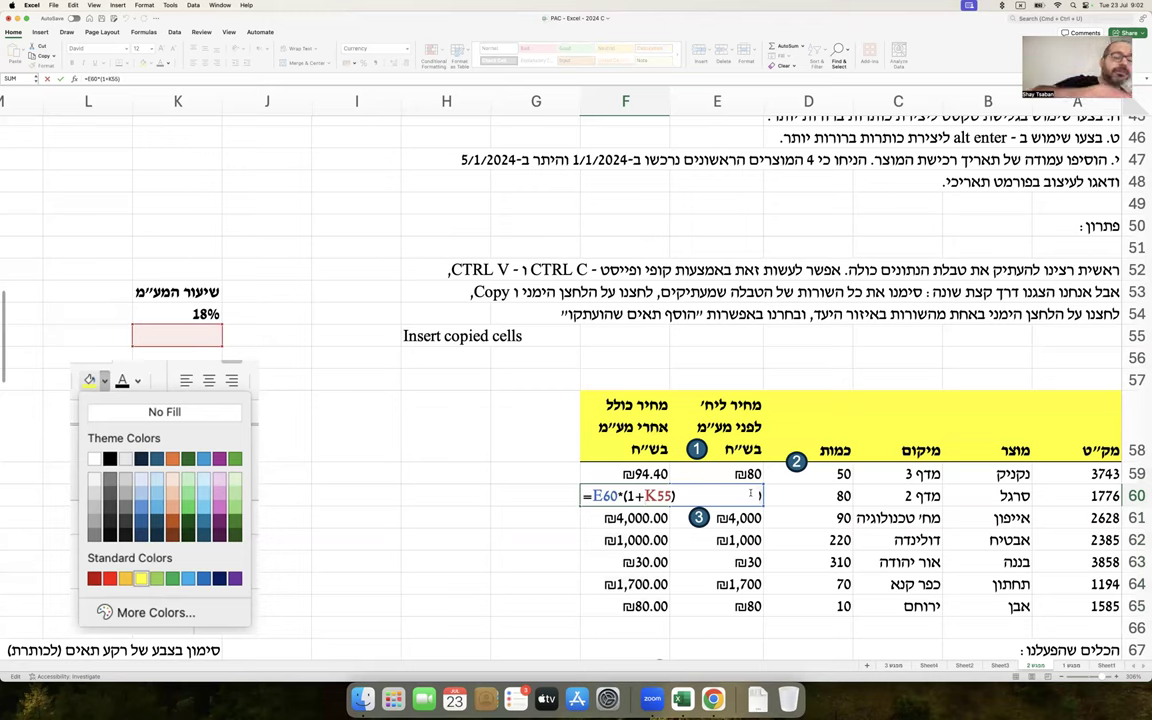
pyautogui.press('Return')
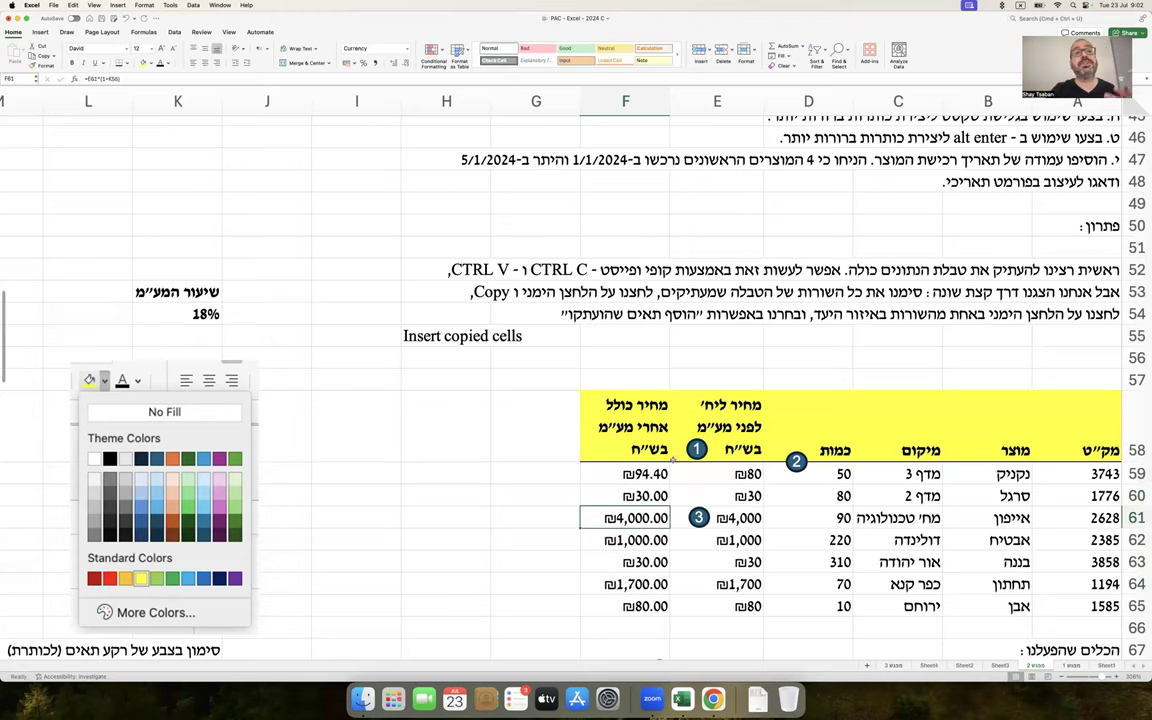
pyautogui.click(210, 336)
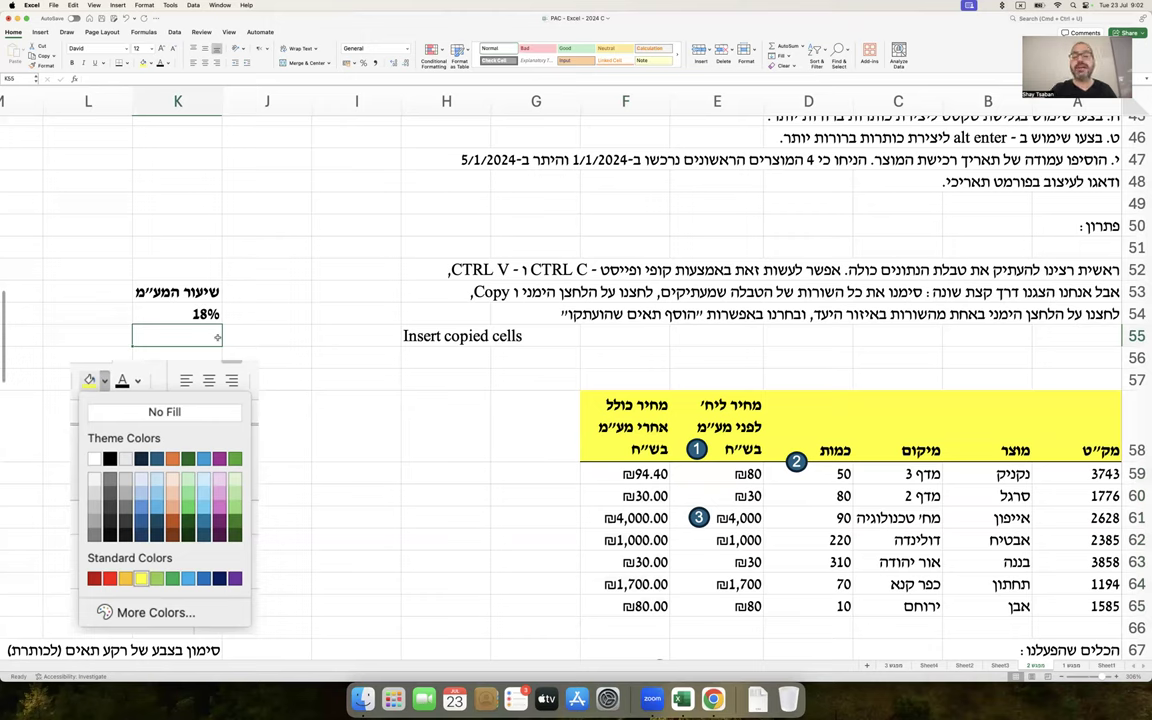
pyautogui.doubleClick(638, 495)
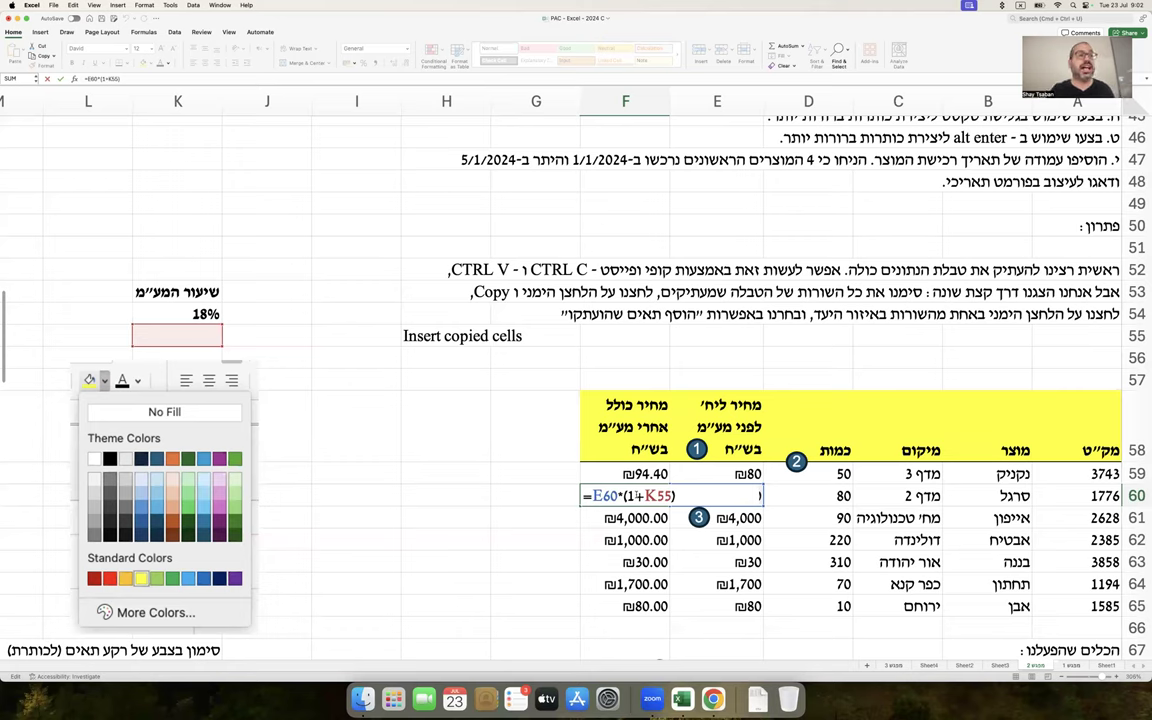
pyautogui.press('Return')
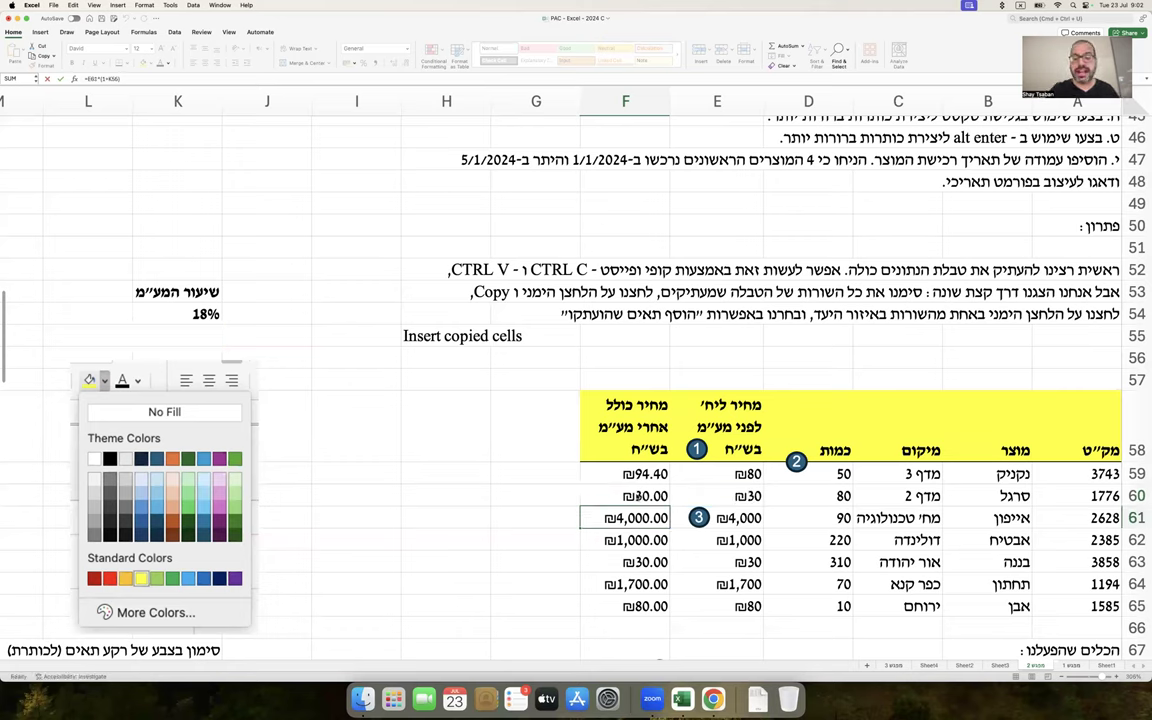
pyautogui.doubleClick(638, 517)
pyautogui.press('Return')
pyautogui.doubleClick(630, 541)
pyautogui.press('Return')
pyautogui.doubleClick(632, 556)
pyautogui.press('Return')
pyautogui.doubleClick(630, 474)
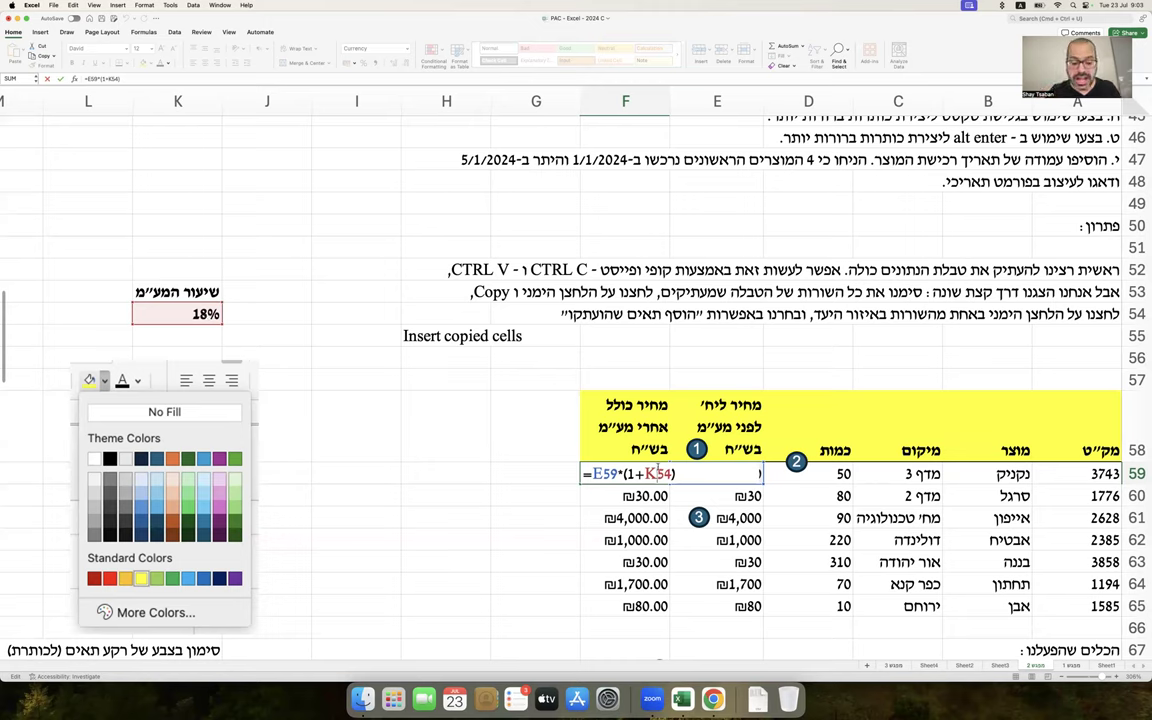
# Change F59's formula to =E59*(1+K$54) and fill it down to F65
pyautogui.write('$')
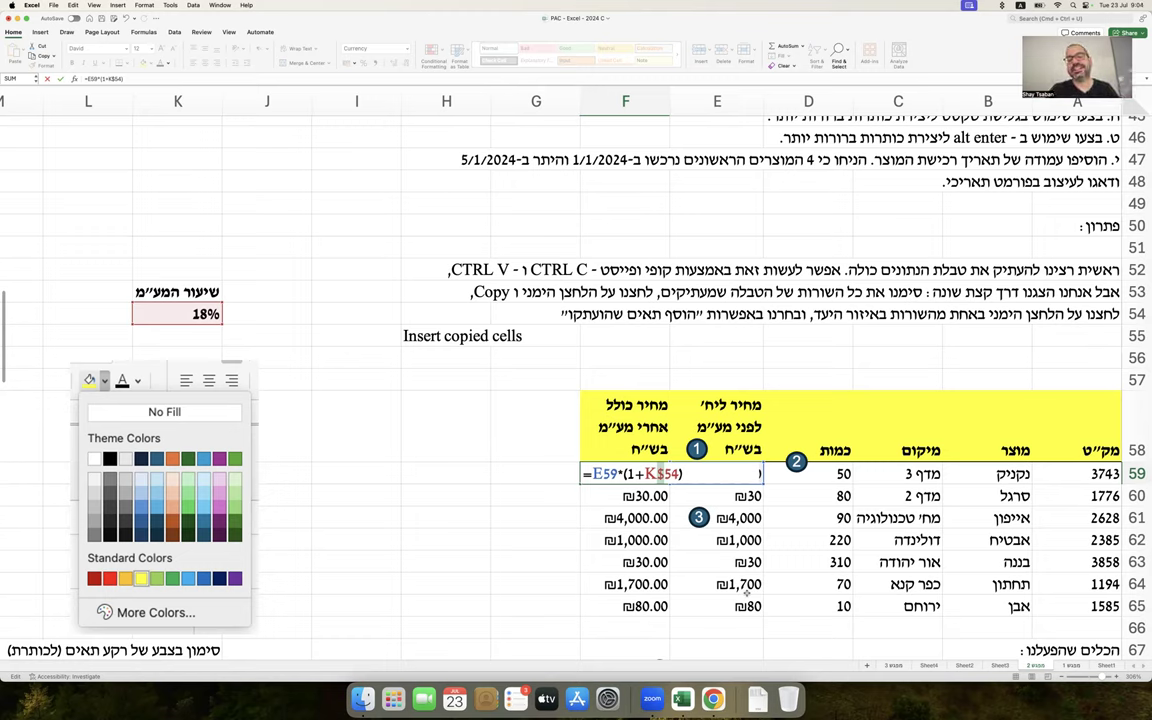
pyautogui.press('Return')
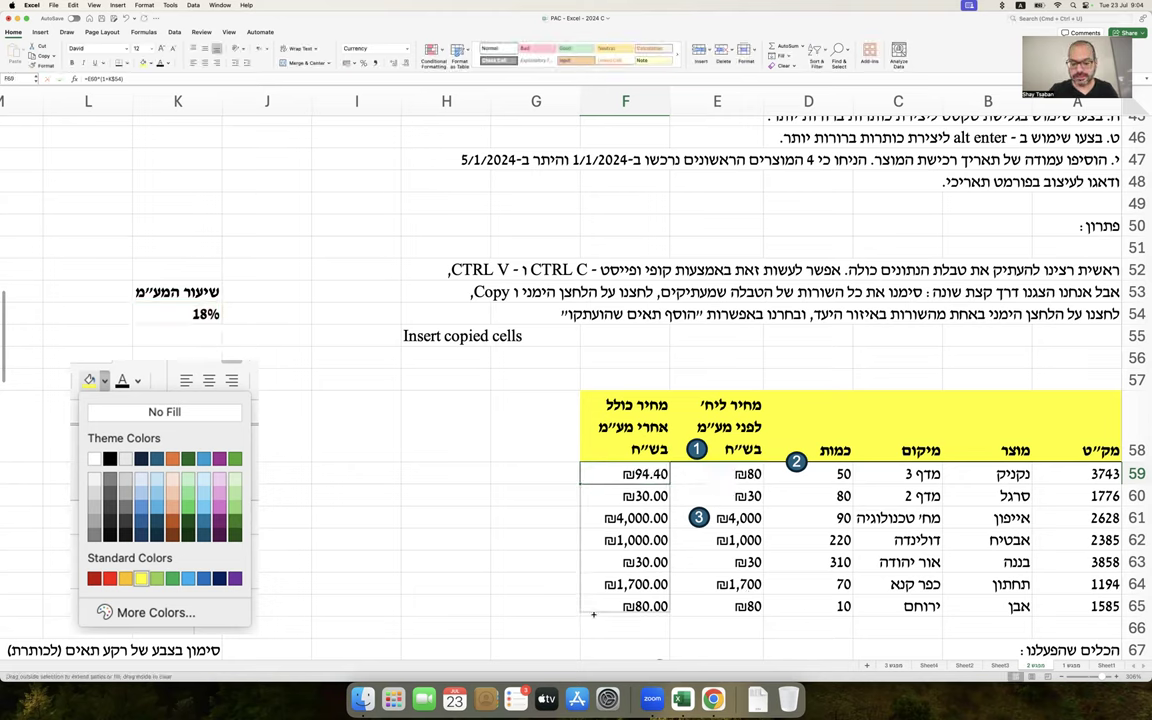
pyautogui.doubleClick(579, 484)
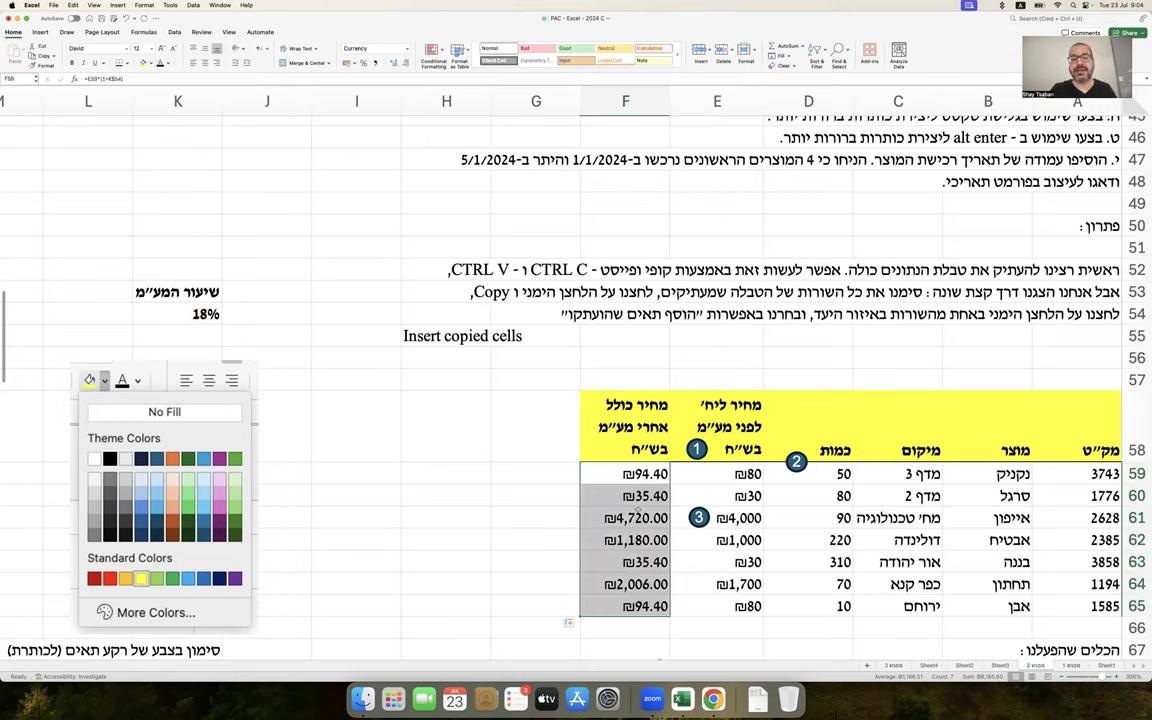
# Review the formulas in F60 and F59 to confirm the anchored K$54 reference
pyautogui.doubleClick(636, 495)
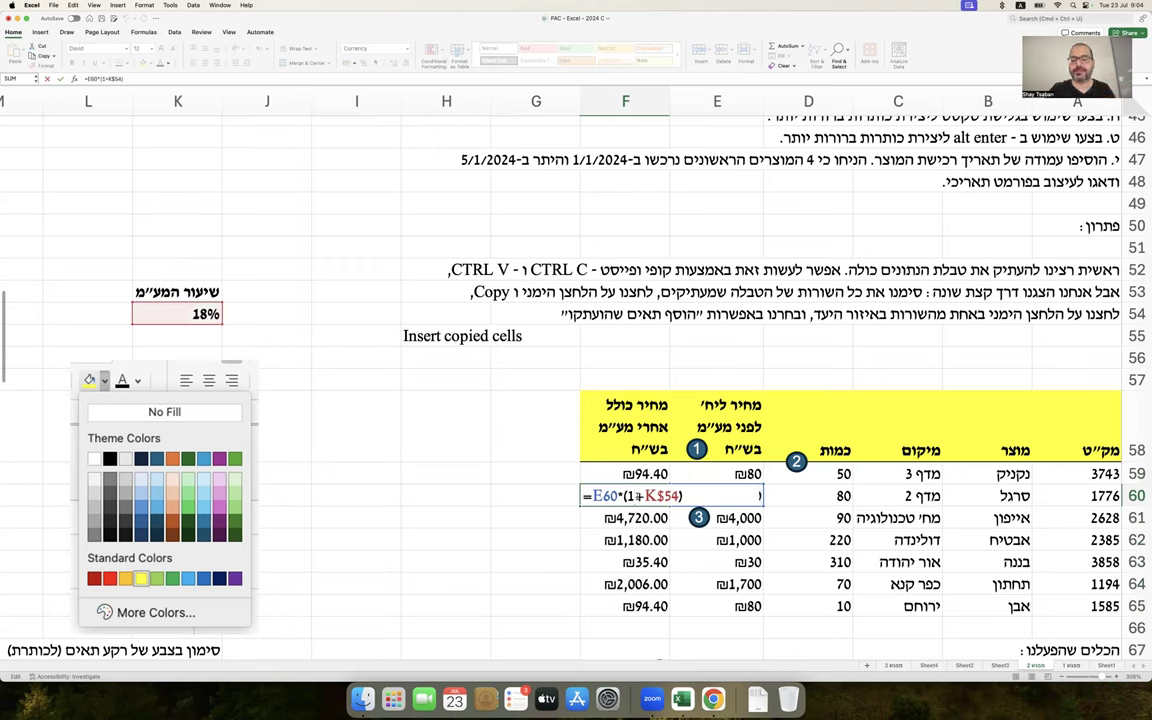
pyautogui.click(670, 495)
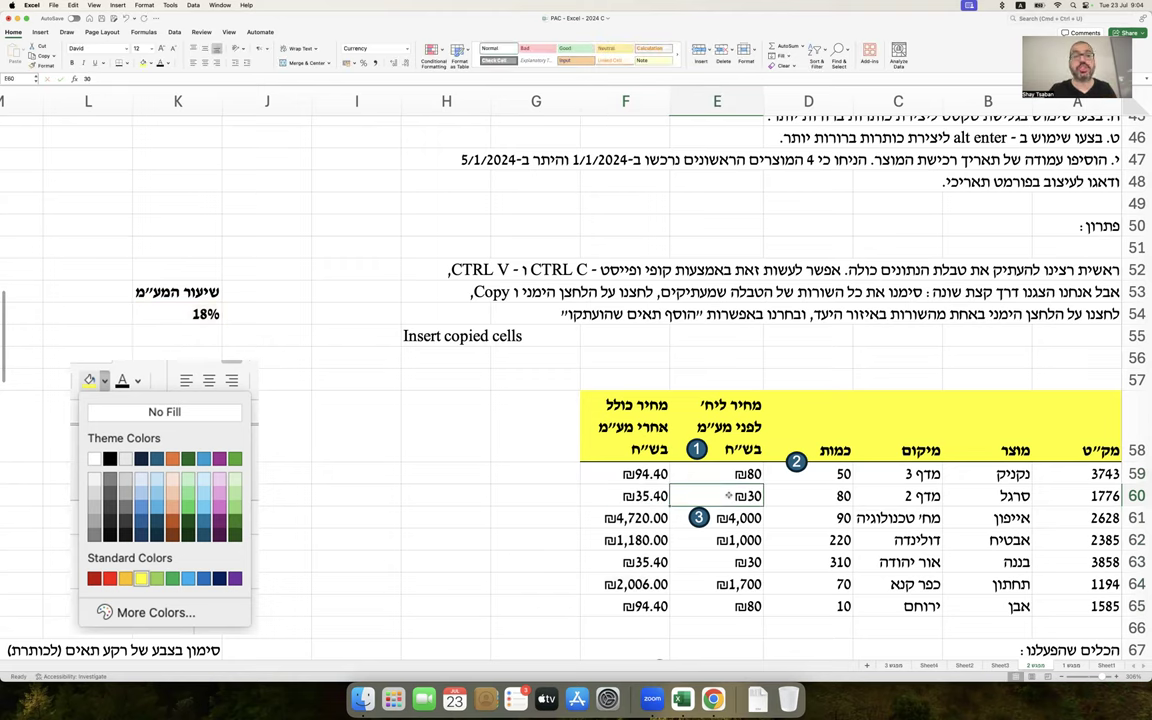
pyautogui.doubleClick(652, 495)
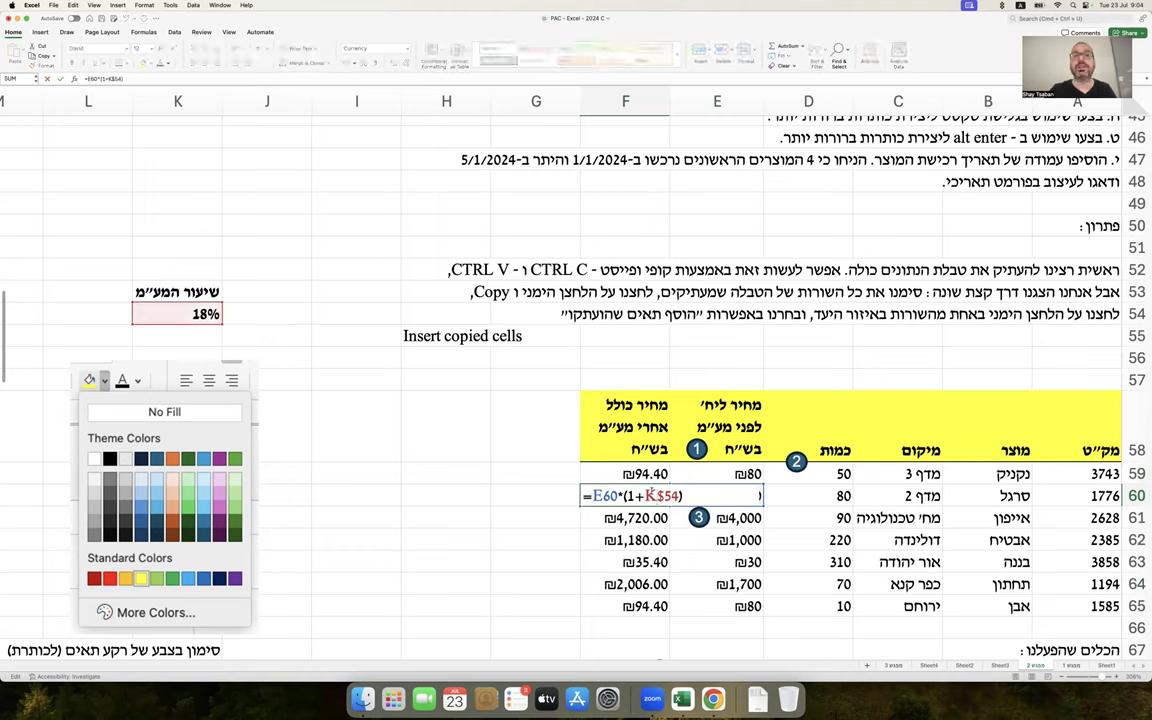
pyautogui.press('Return')
pyautogui.click(652, 474)
pyautogui.doubleClick(652, 474)
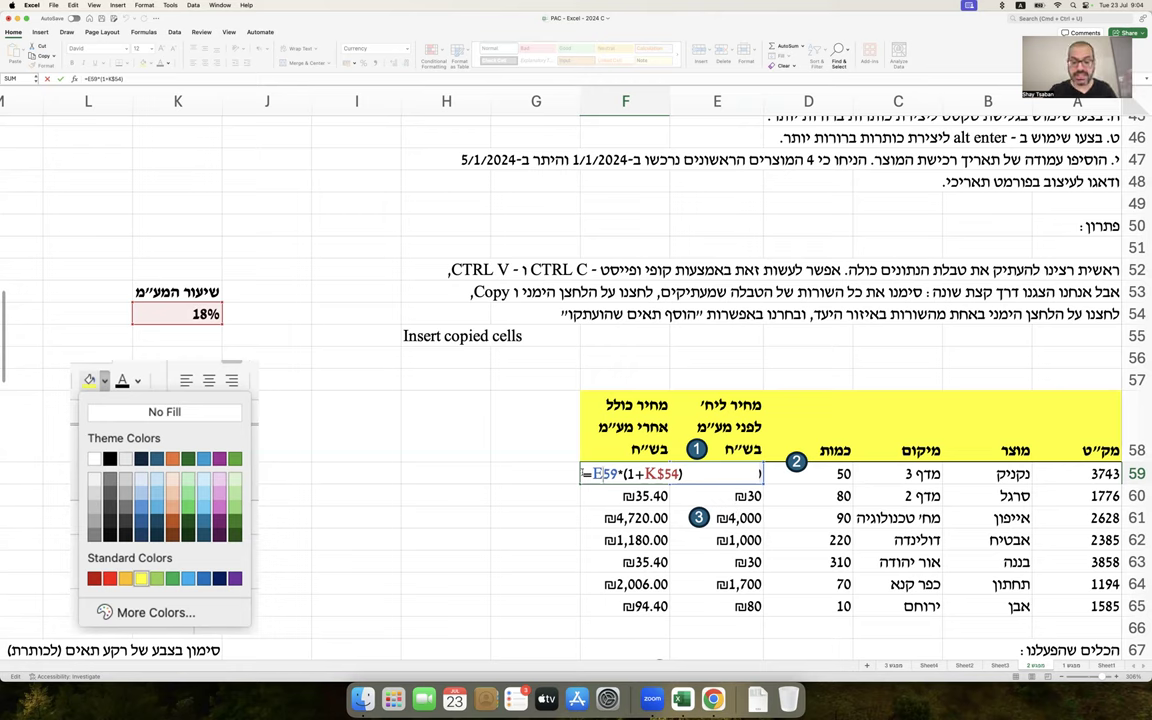
pyautogui.moveTo(583, 474); pyautogui.dragTo(785, 471)
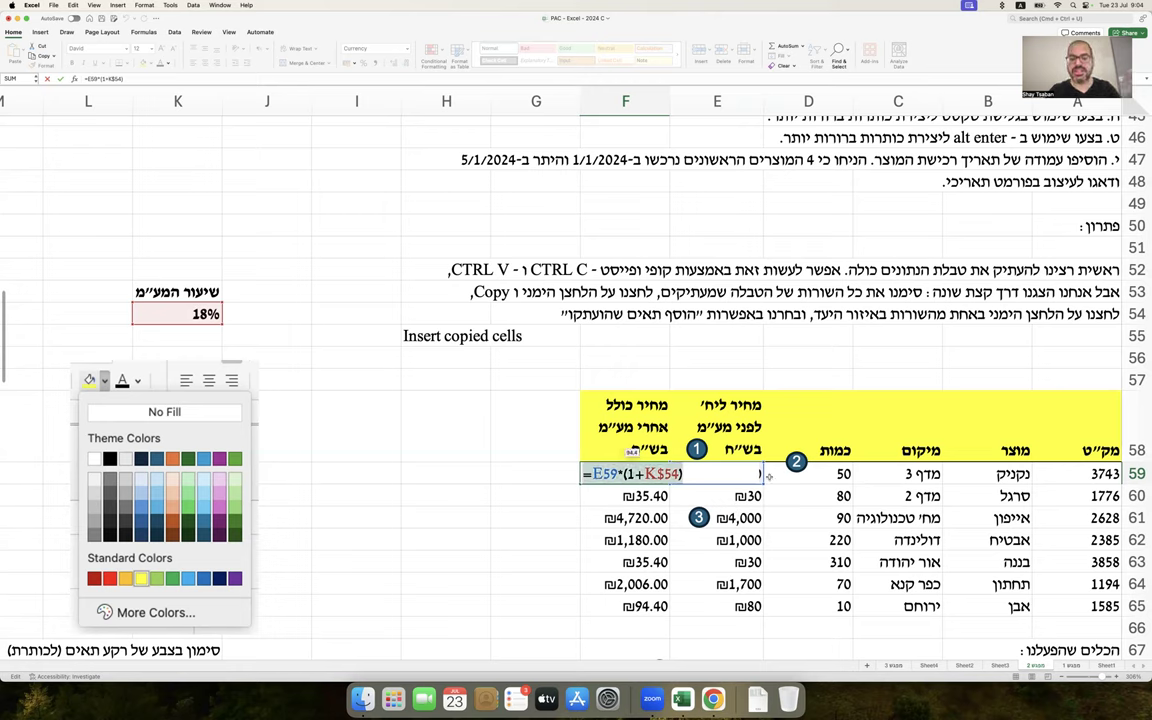
pyautogui.hotkey('ctrl', 'Return')
# Paste the copied price formula into a cell near row 108
pyautogui.scroll(-5, 618, 549)
pyautogui.scroll(-15, 618, 549)
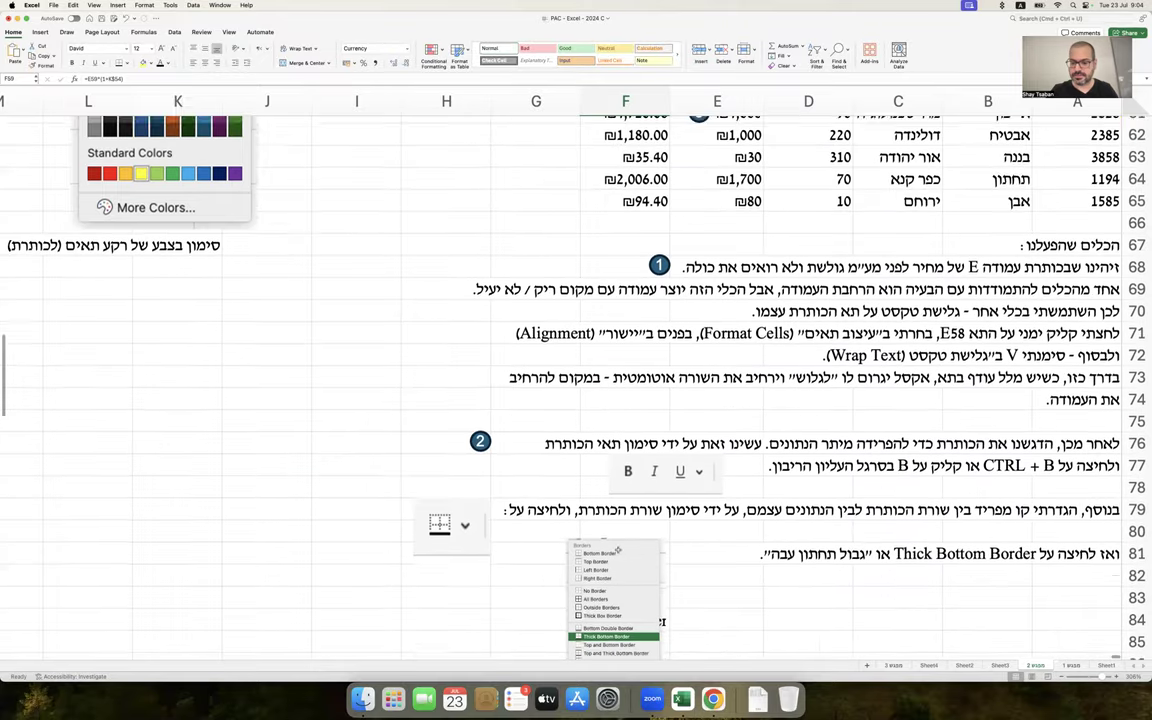
pyautogui.scroll(-5, 618, 549)
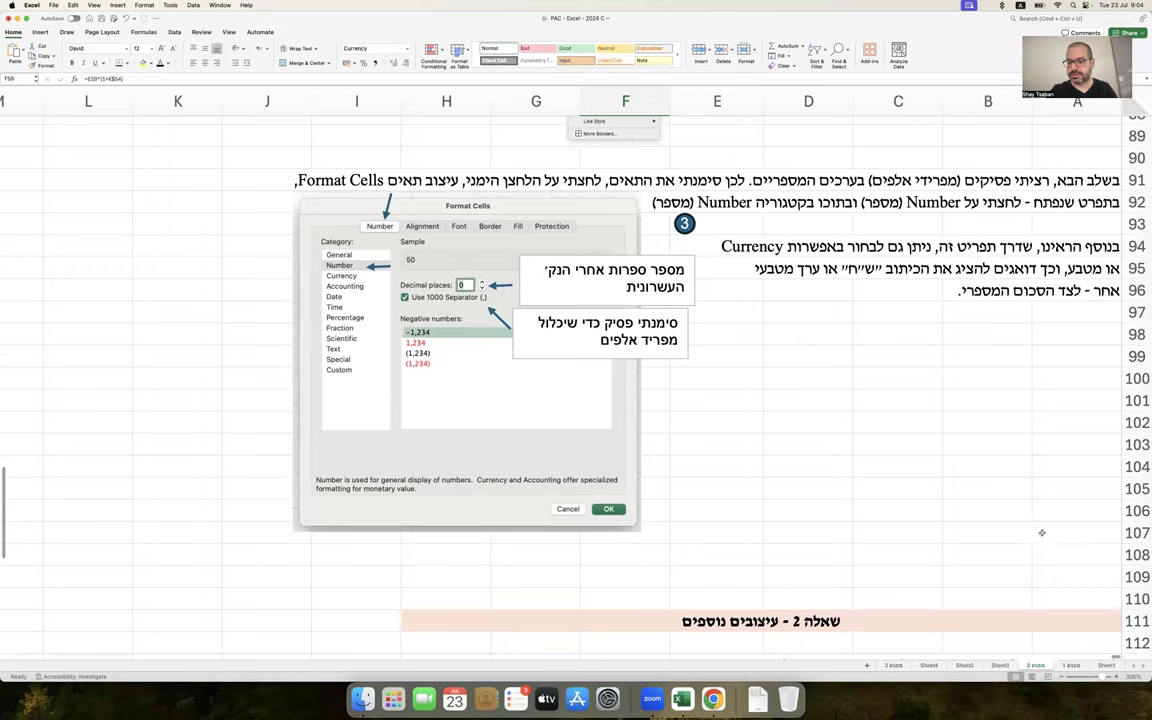
pyautogui.doubleClick(1060, 553)
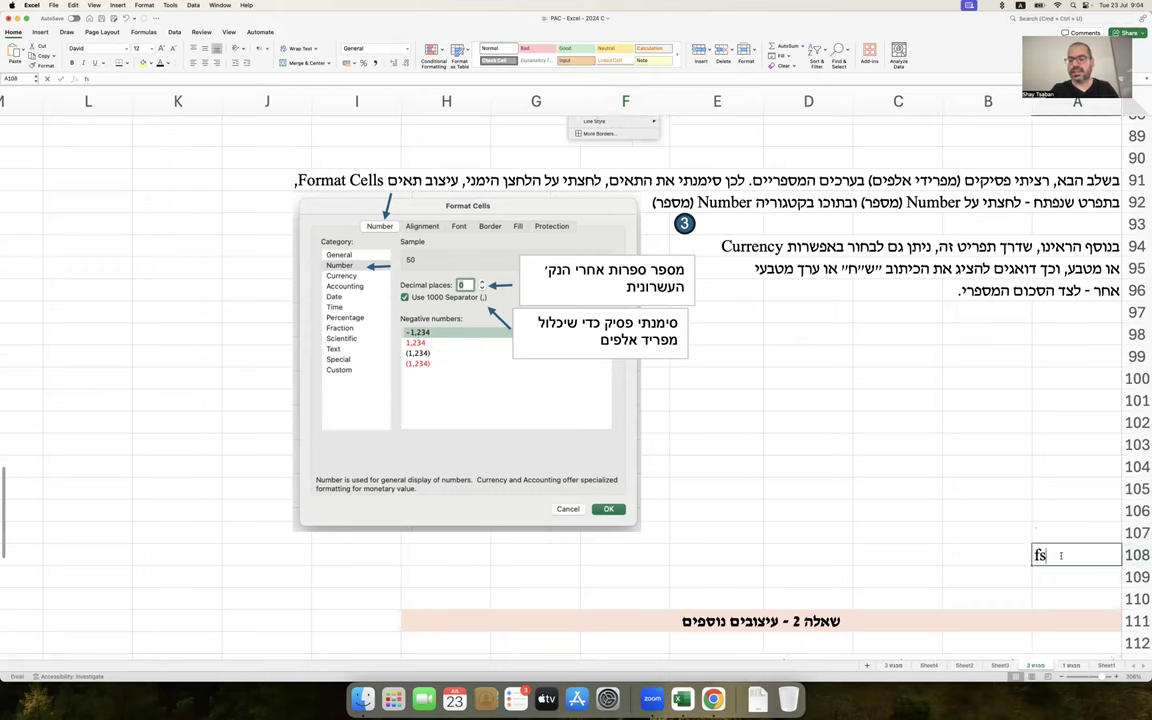
pyautogui.press('Tab')
pyautogui.press('Tab')
pyautogui.write('94.4')
# Write the two-step VAT calculation note in A107 and the VAT-percentage line in A108
pyautogui.click(1088, 531)
pyautogui.write('fs')
pyautogui.press('BackSpace')
pyautogui.press('BackSpace')
pyautogui.hotkey('ctrl', 'space')
pyautogui.write('כדי לחשב א')
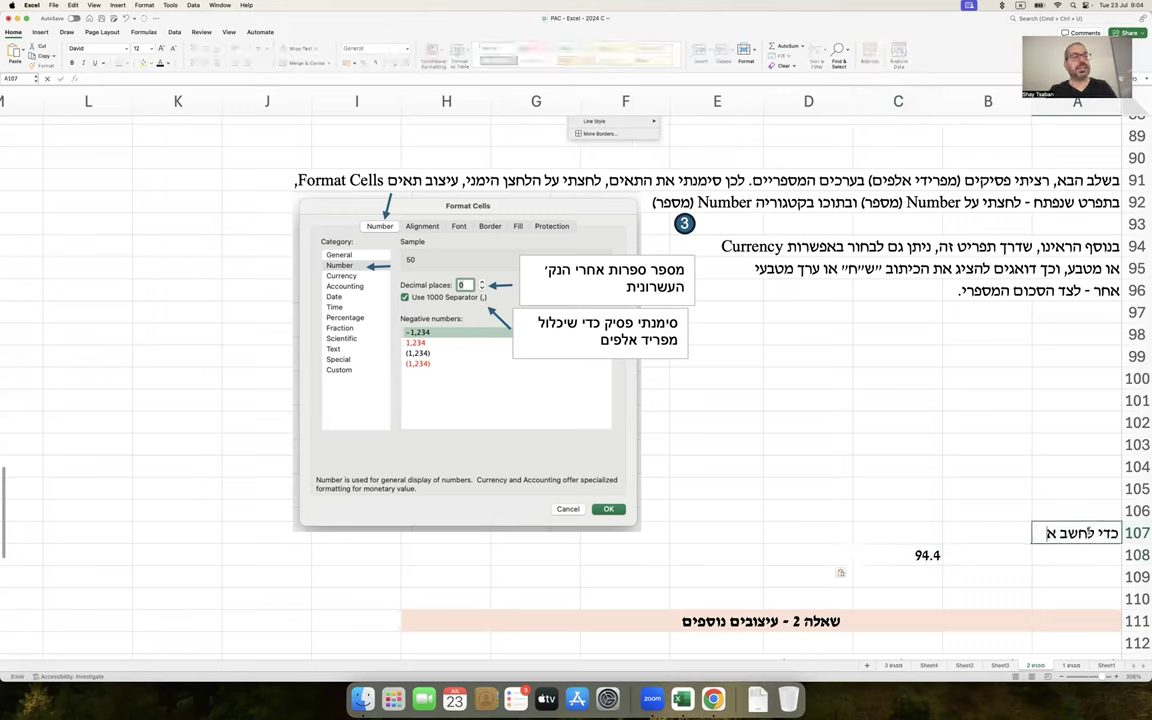
pyautogui.write('ת המחיר כולל')
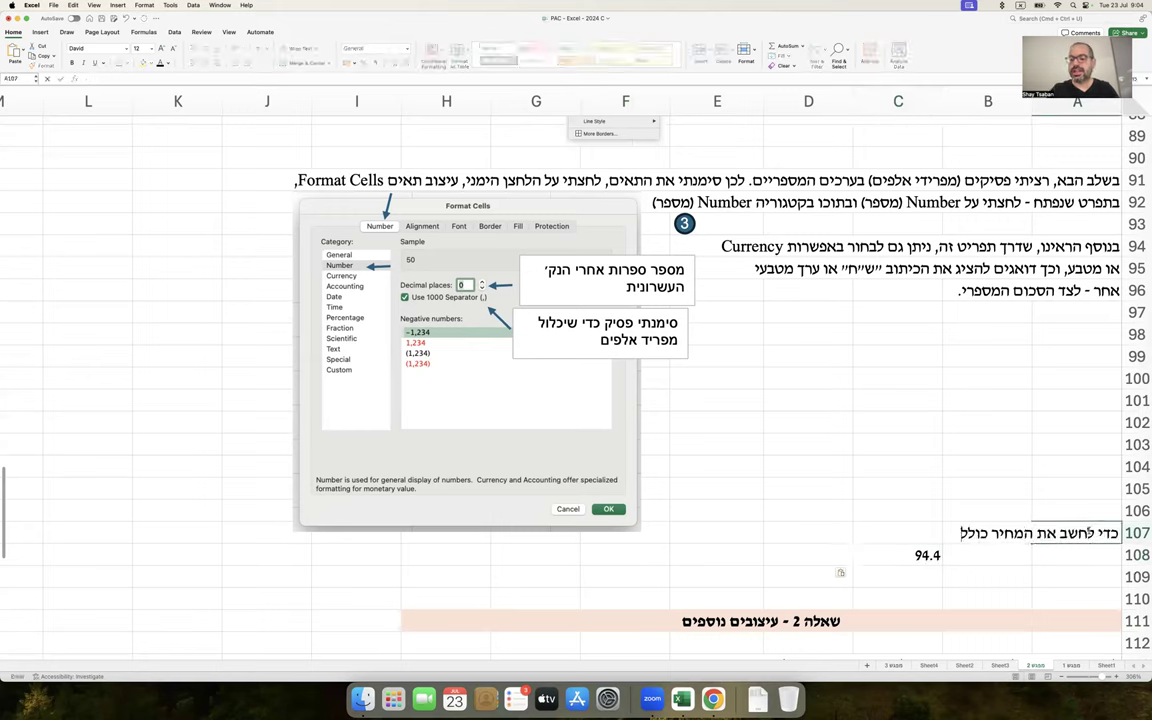
pyautogui.write(' מע"מ פעלנו בשל')
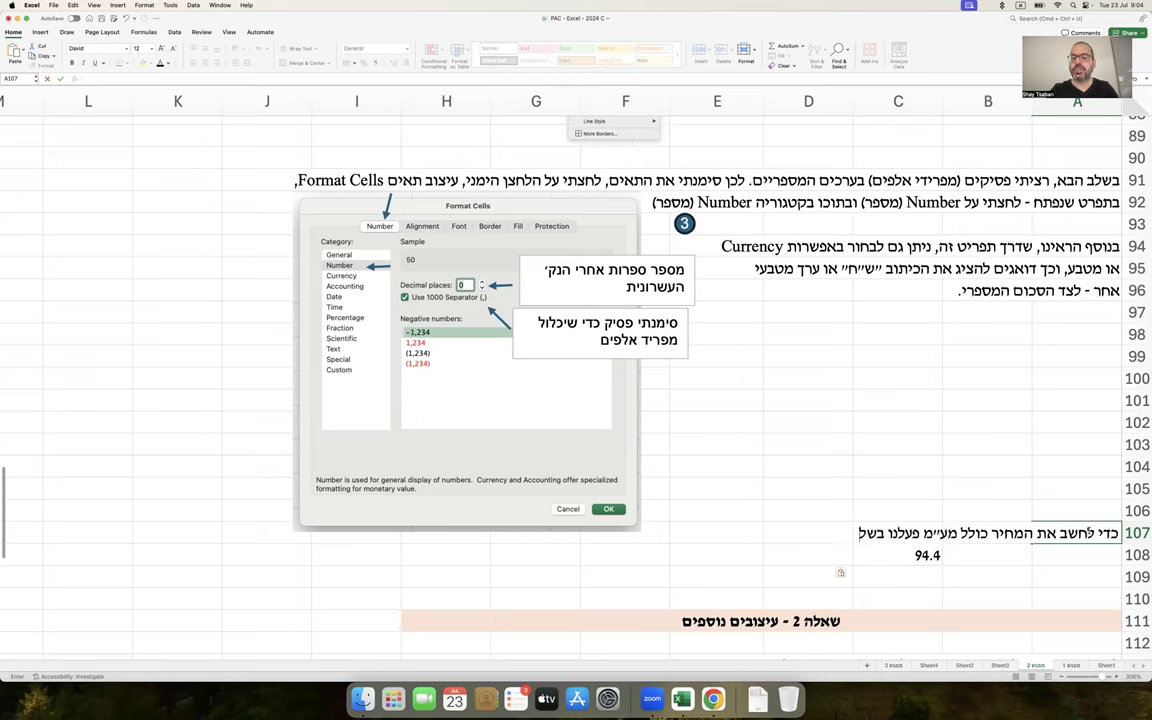
pyautogui.press('BackSpace')
pyautogui.write('ני שלבים :')
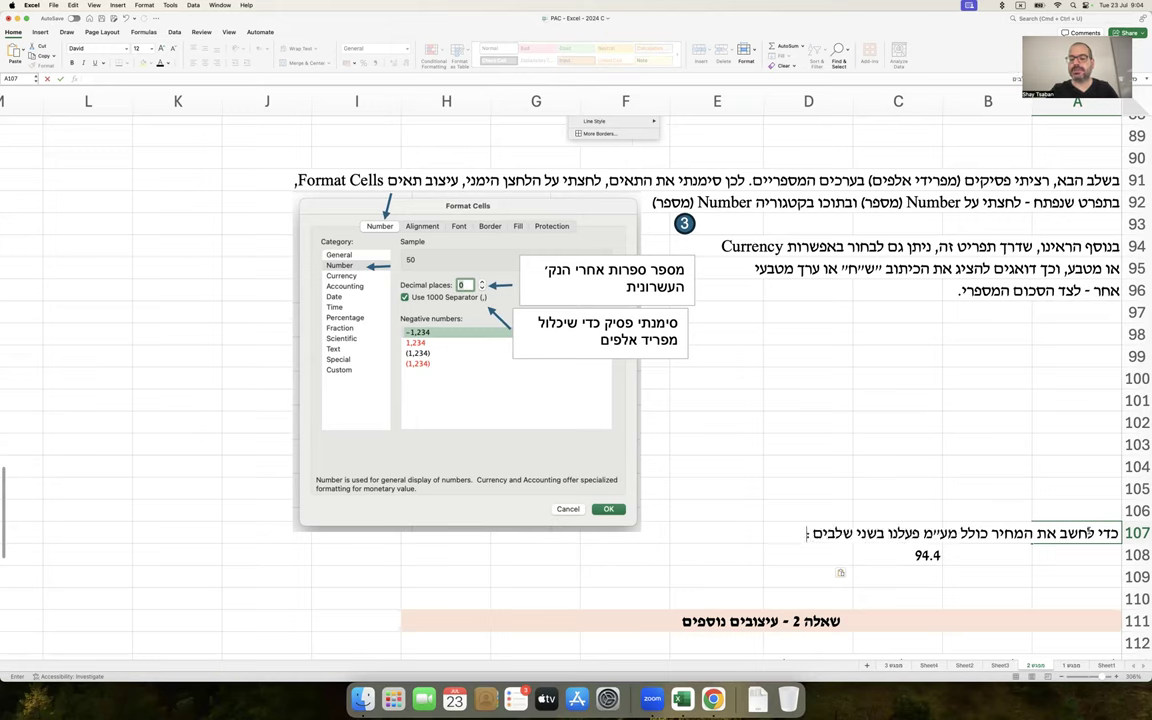
pyautogui.press('Return')
pyautogui.write('ראשית, כללנו')
pyautogui.write(' את שיעור הע')
pyautogui.write('ע״מ באחוזים')
pyautogui.press('Return')
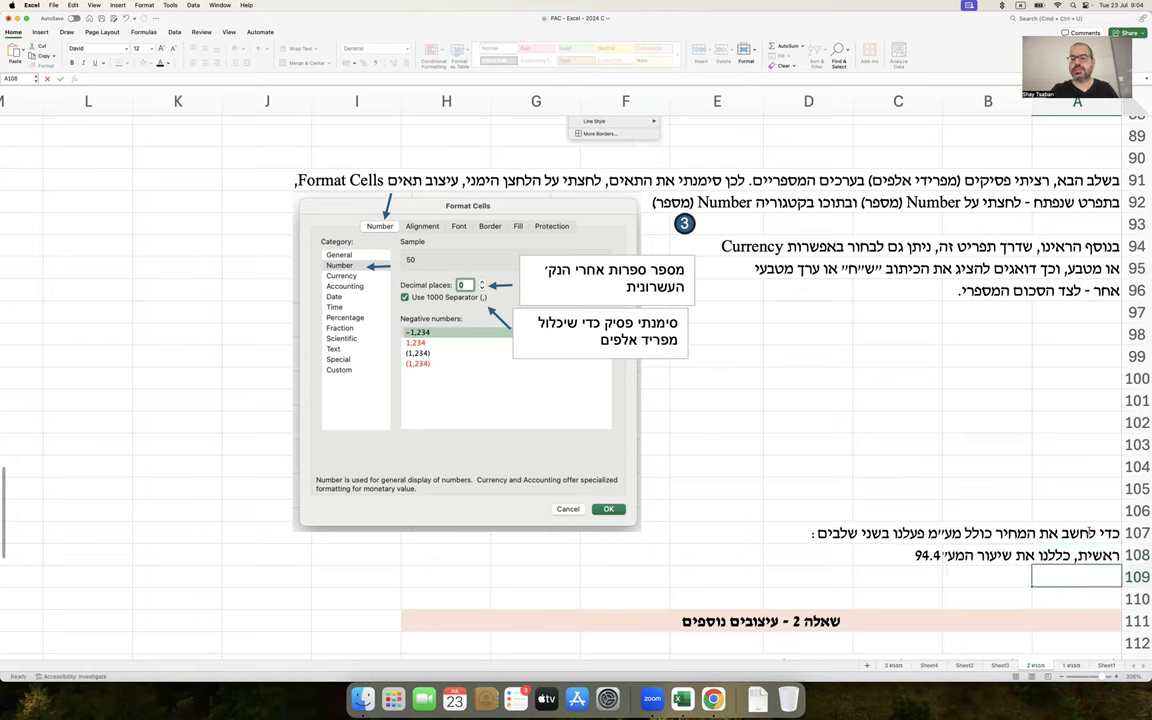
# Change the VAT rate in K54 to 17
pyautogui.scroll(15, 422, 398)
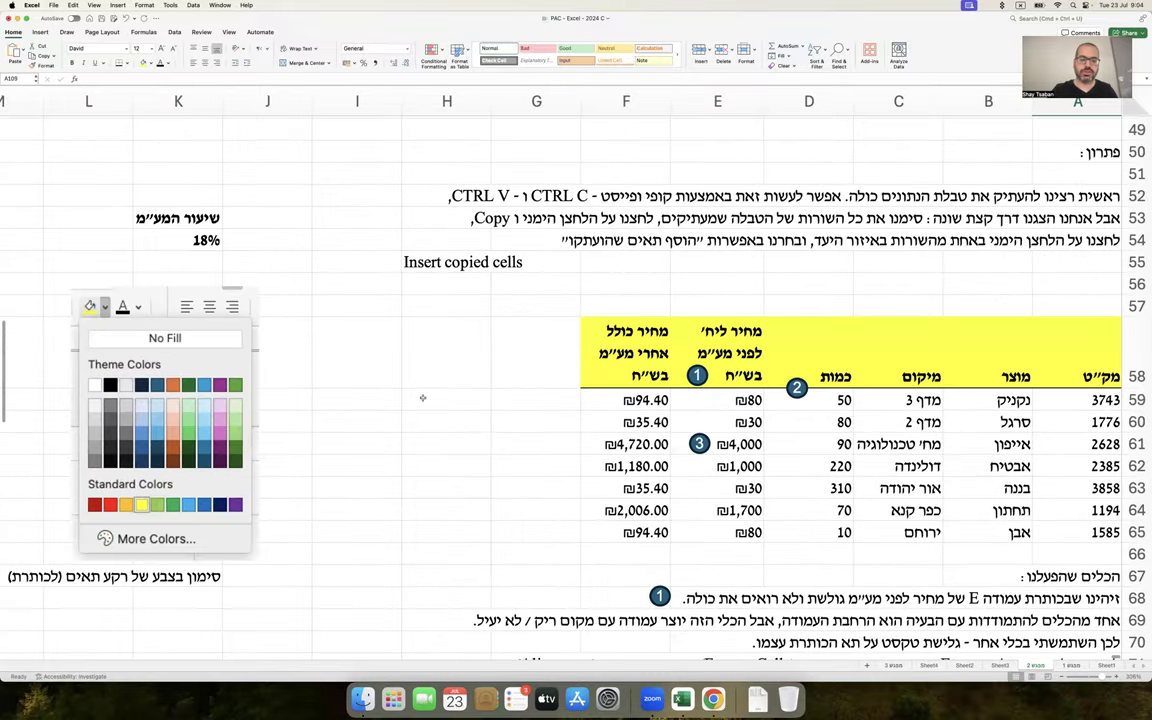
pyautogui.scroll(1, 422, 398)
pyautogui.click(190, 284)
pyautogui.write('17')
pyautogui.press('Return')
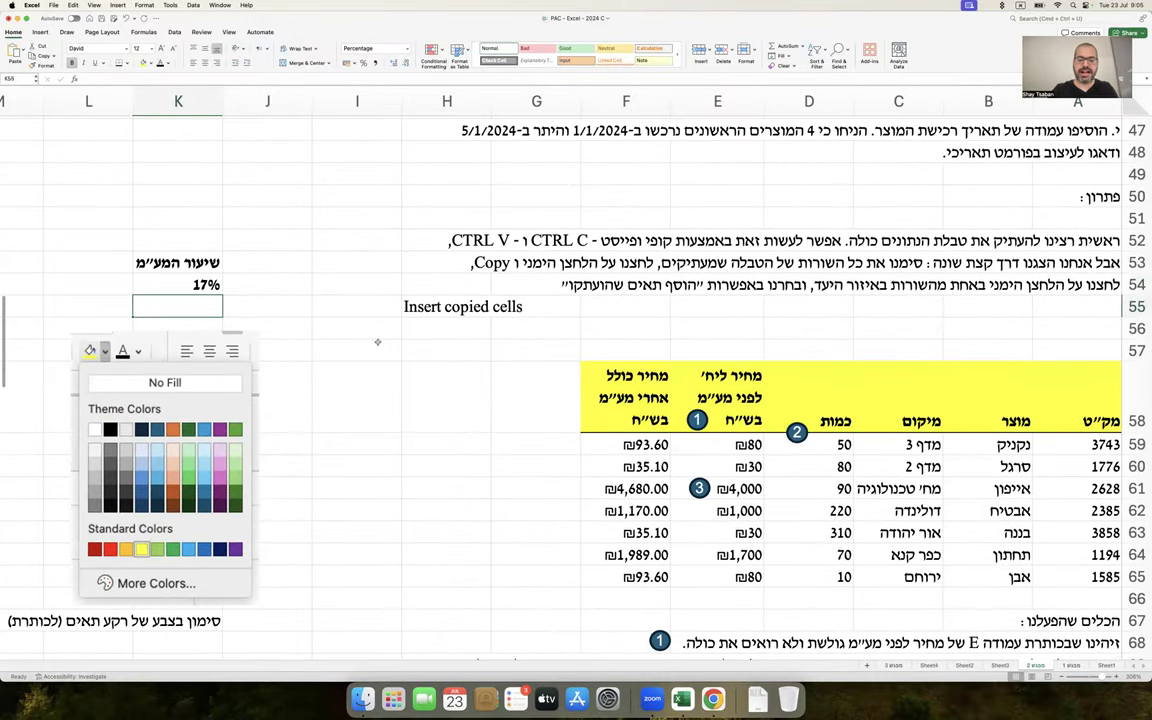
# Move the sample 93.6 result to D108, check its formula, then delete it
pyautogui.scroll(-13, 377, 342)
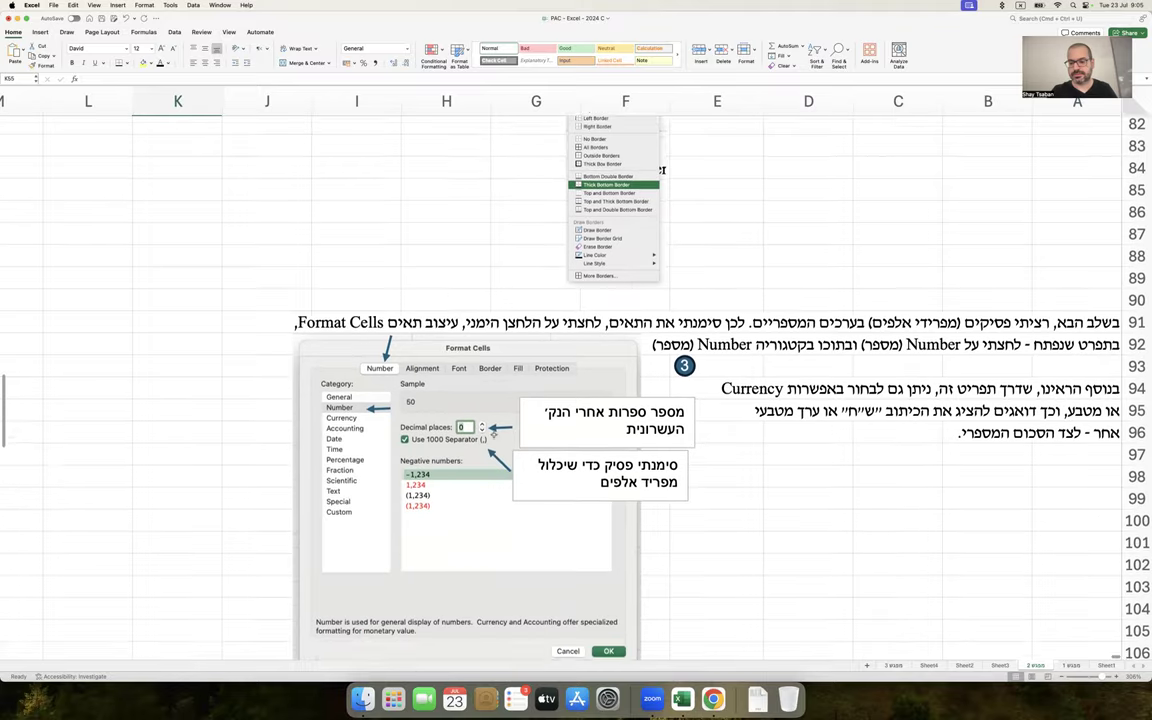
pyautogui.scroll(-4, 493, 434)
pyautogui.click(878, 502)
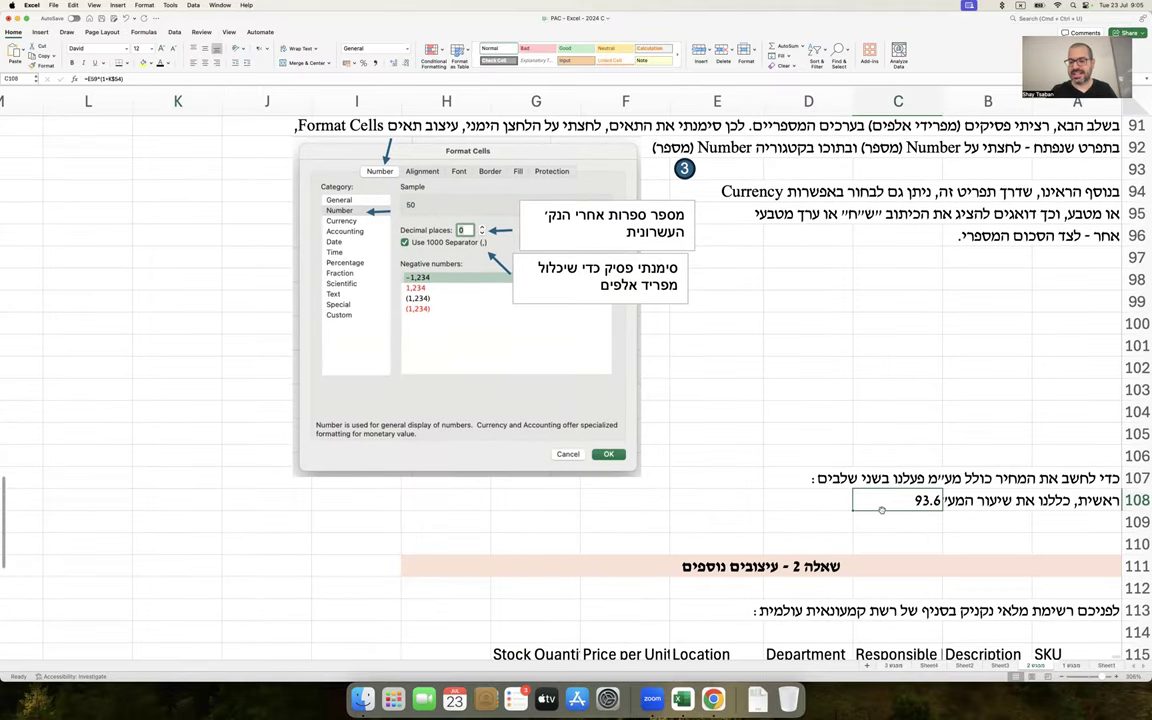
pyautogui.moveTo(880, 512); pyautogui.dragTo(787, 510)
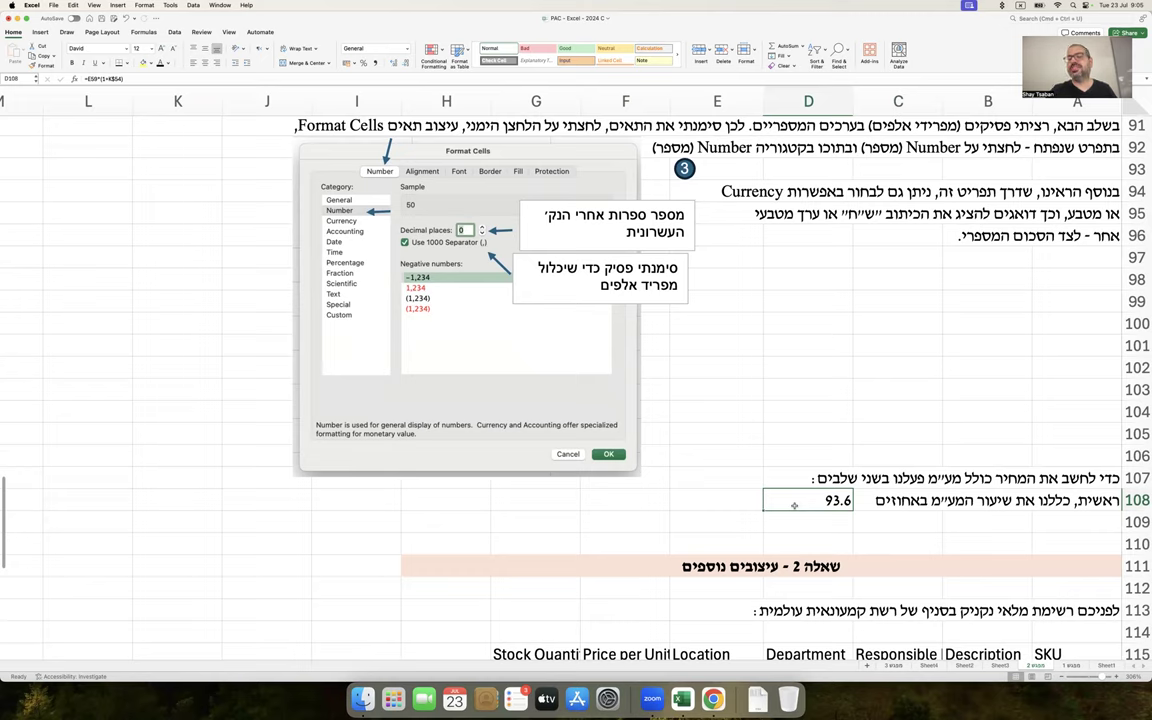
pyautogui.doubleClick(794, 505)
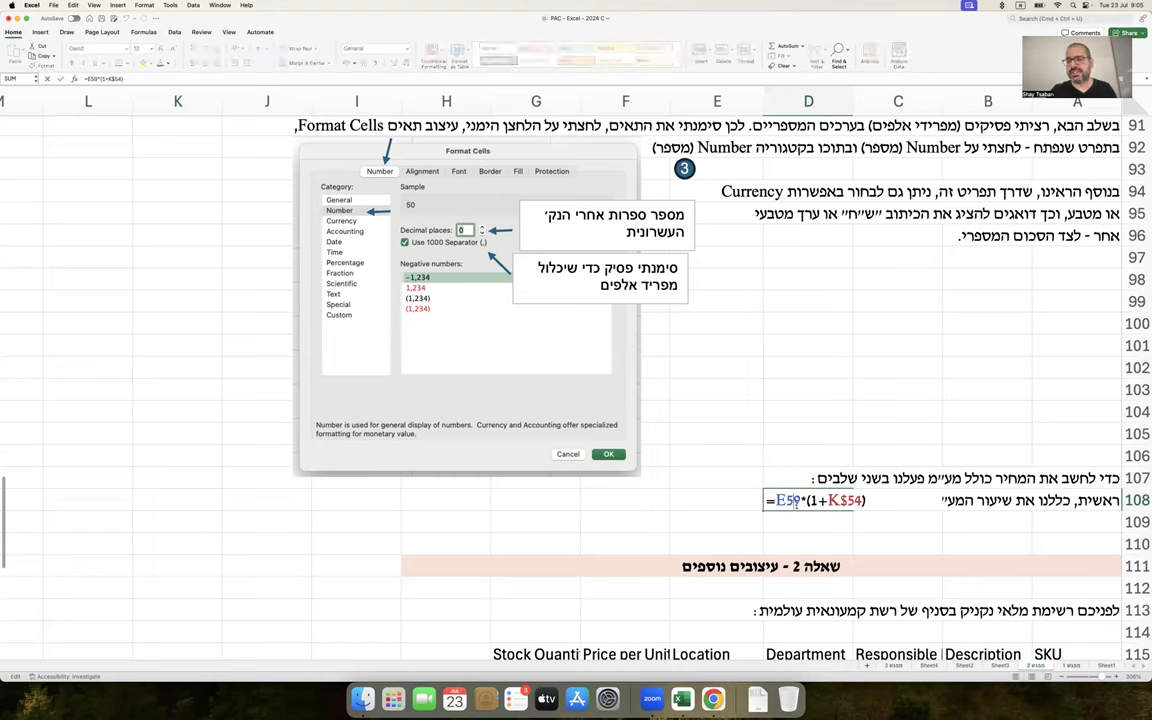
pyautogui.press('Escape')
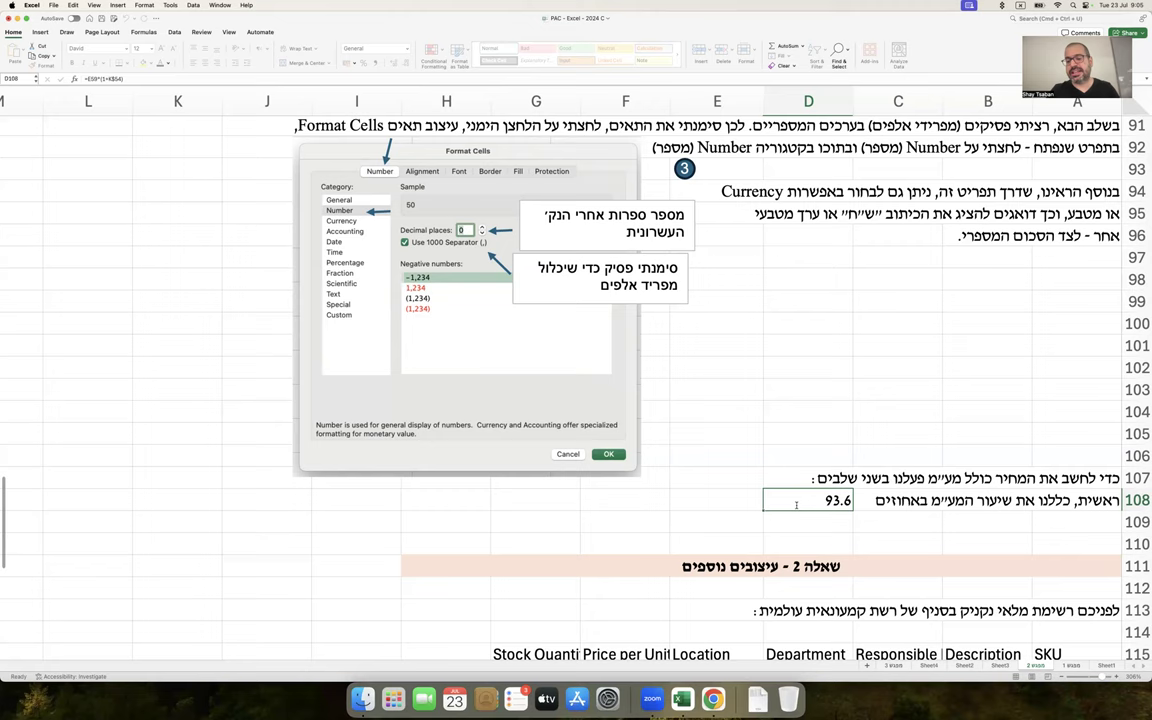
pyautogui.press('Delete')
# Append 'בתא העזר' to the note in A108
pyautogui.press('Right')
pyautogui.press('Right')
pyautogui.press('Right')
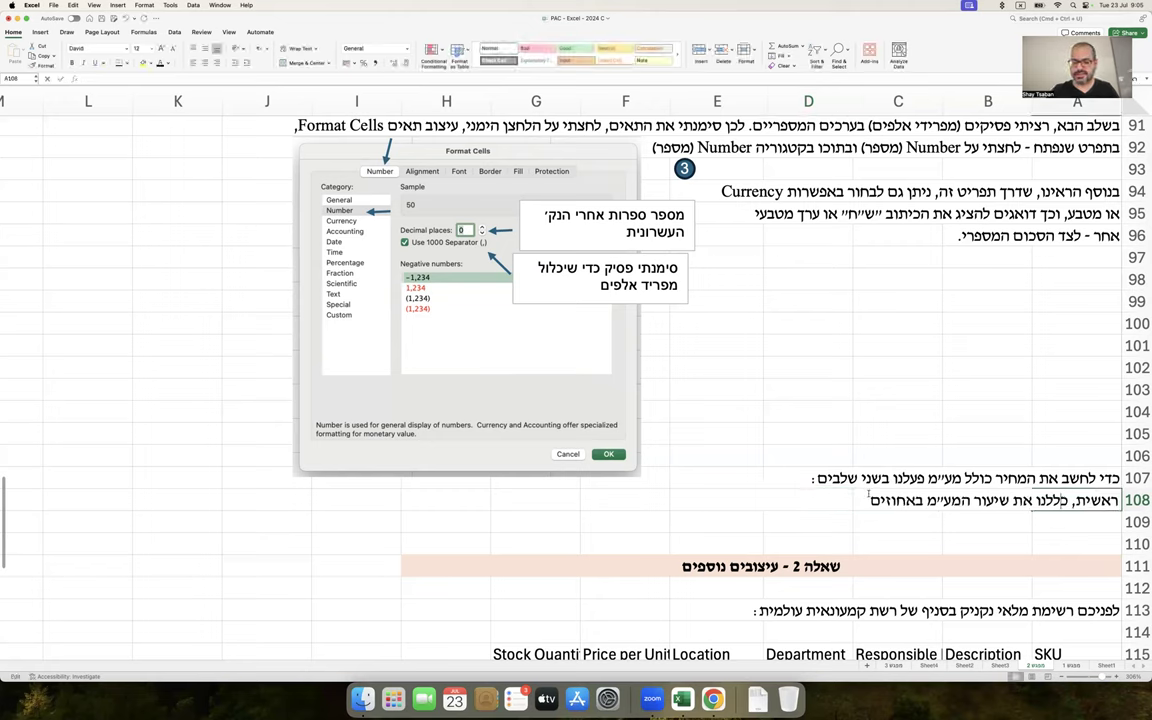
pyautogui.press('F2')
pyautogui.write('בתא העזר')
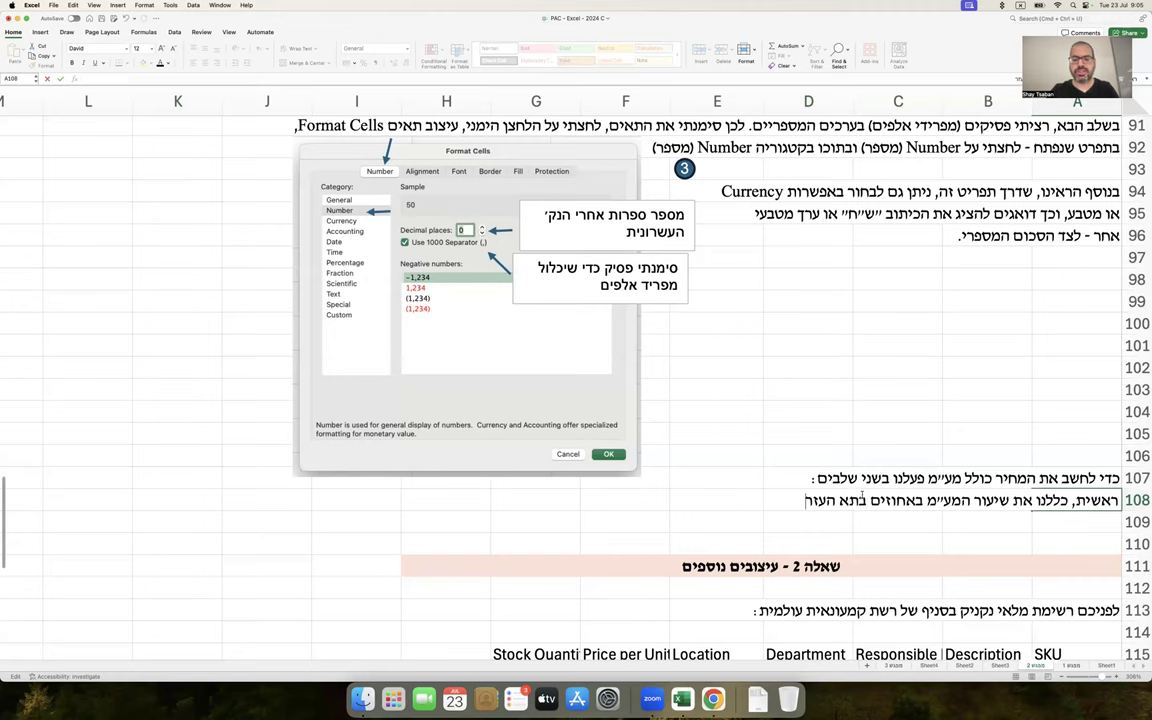
pyautogui.click(725, 499)
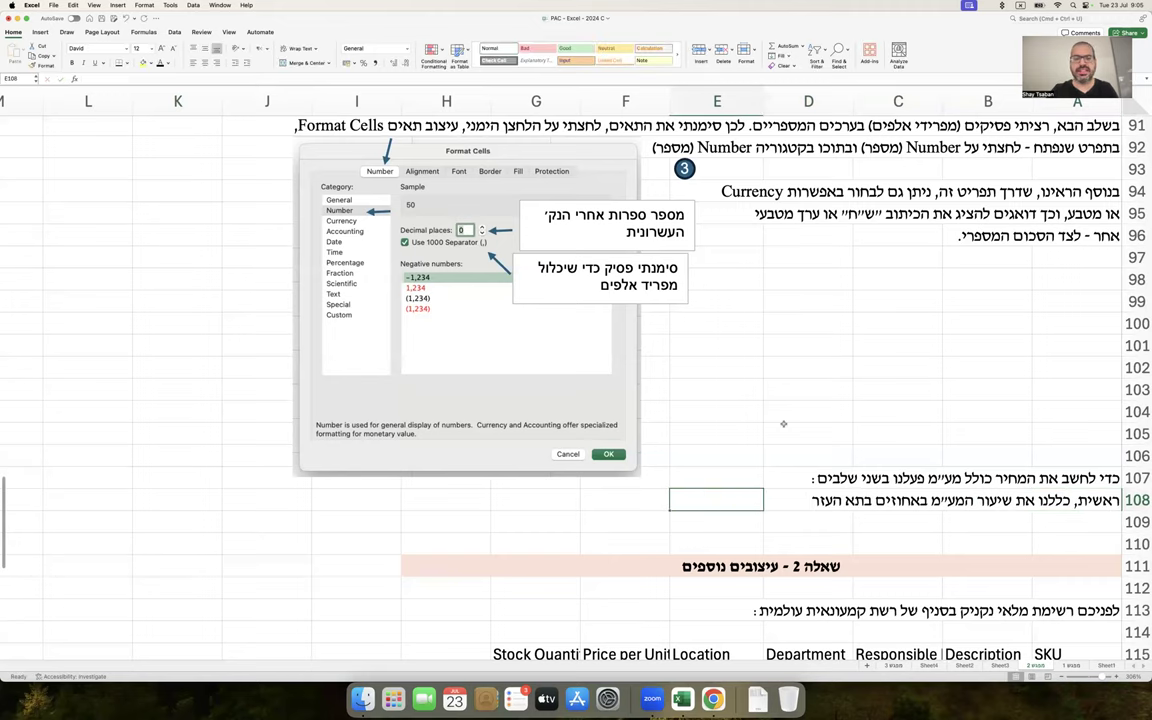
pyautogui.scroll(15, 783, 424)
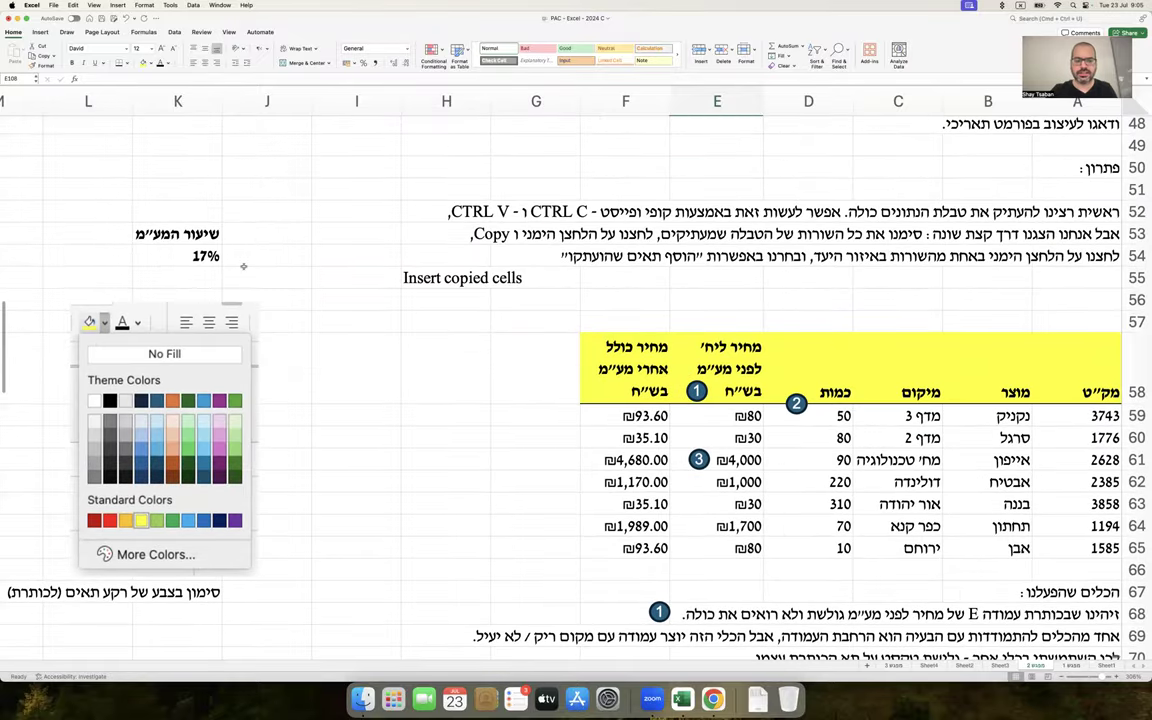
# Enter 'K54' in E108 beside the VAT-rate note and center it
pyautogui.click(210, 256)
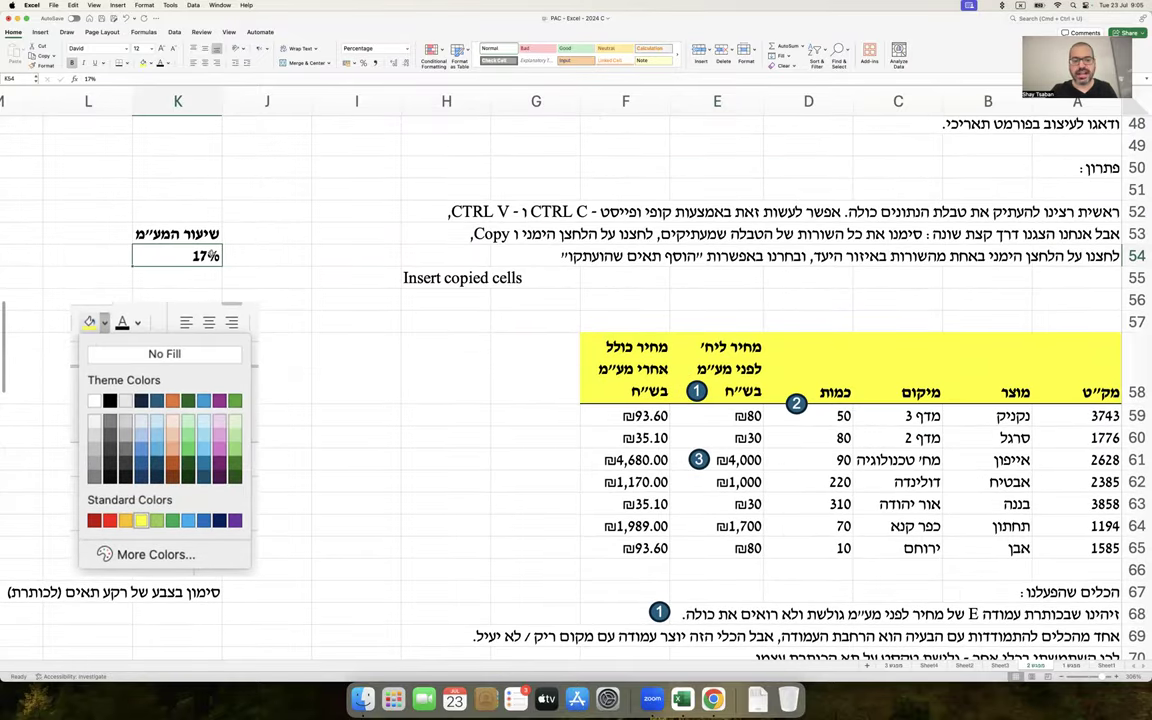
pyautogui.scroll(-14, 448, 337)
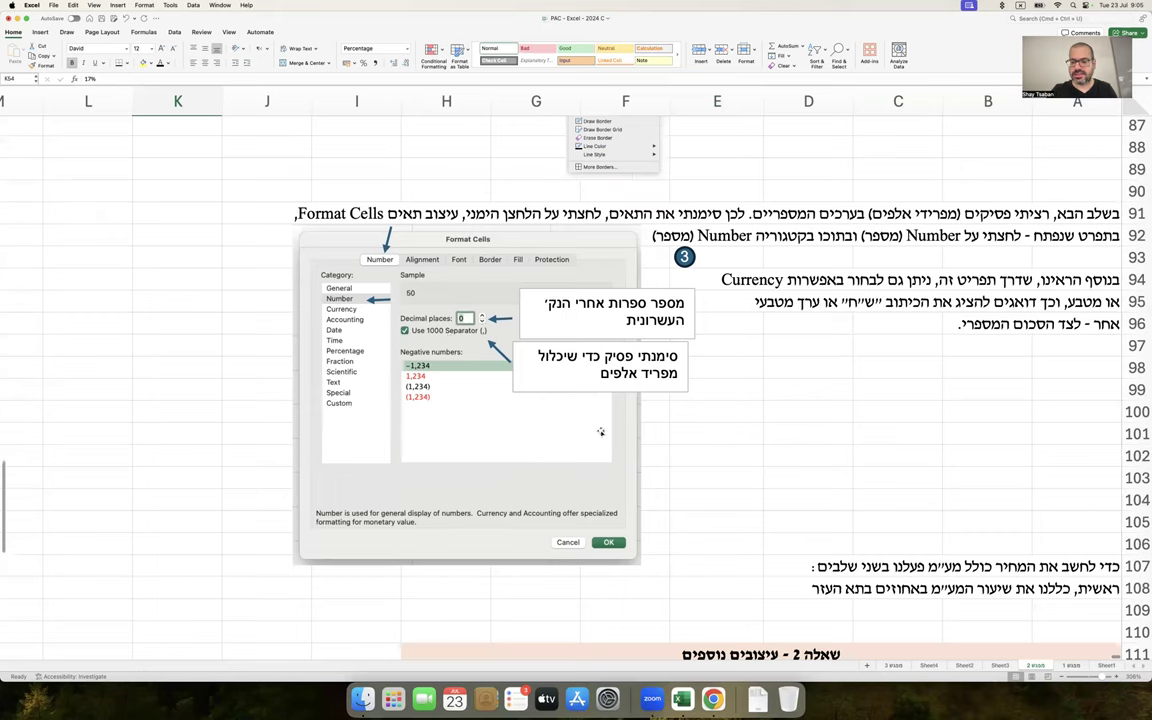
pyautogui.doubleClick(1080, 588)
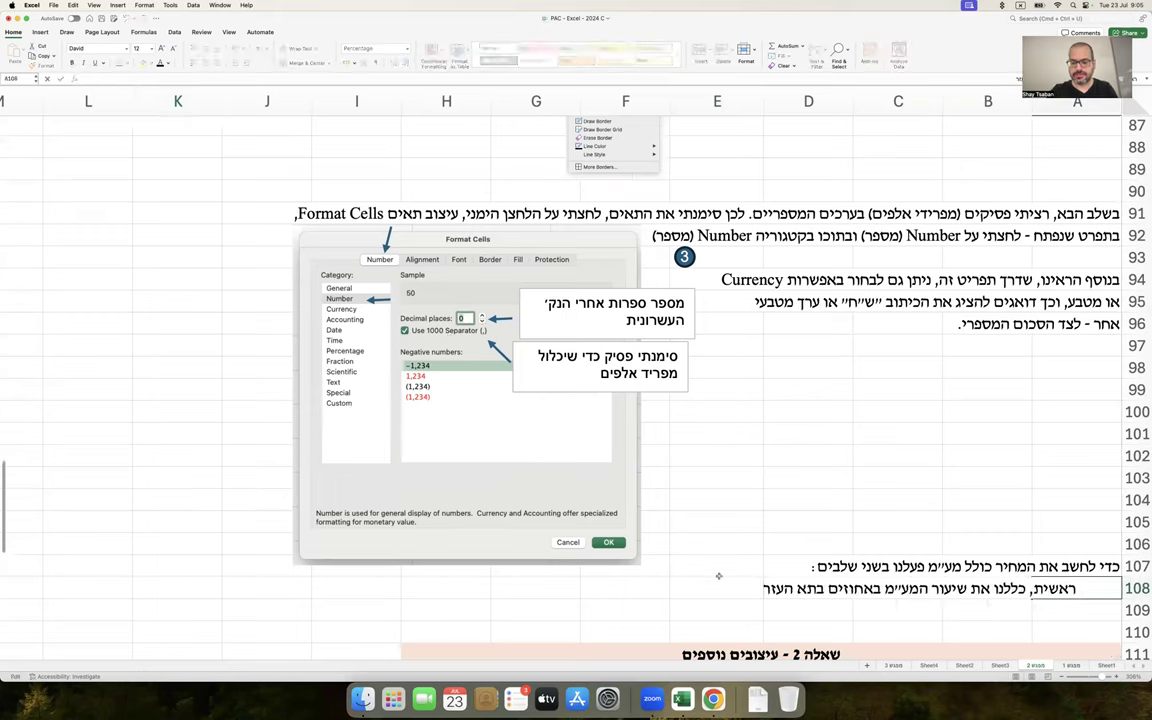
pyautogui.click(719, 585)
pyautogui.write('K')
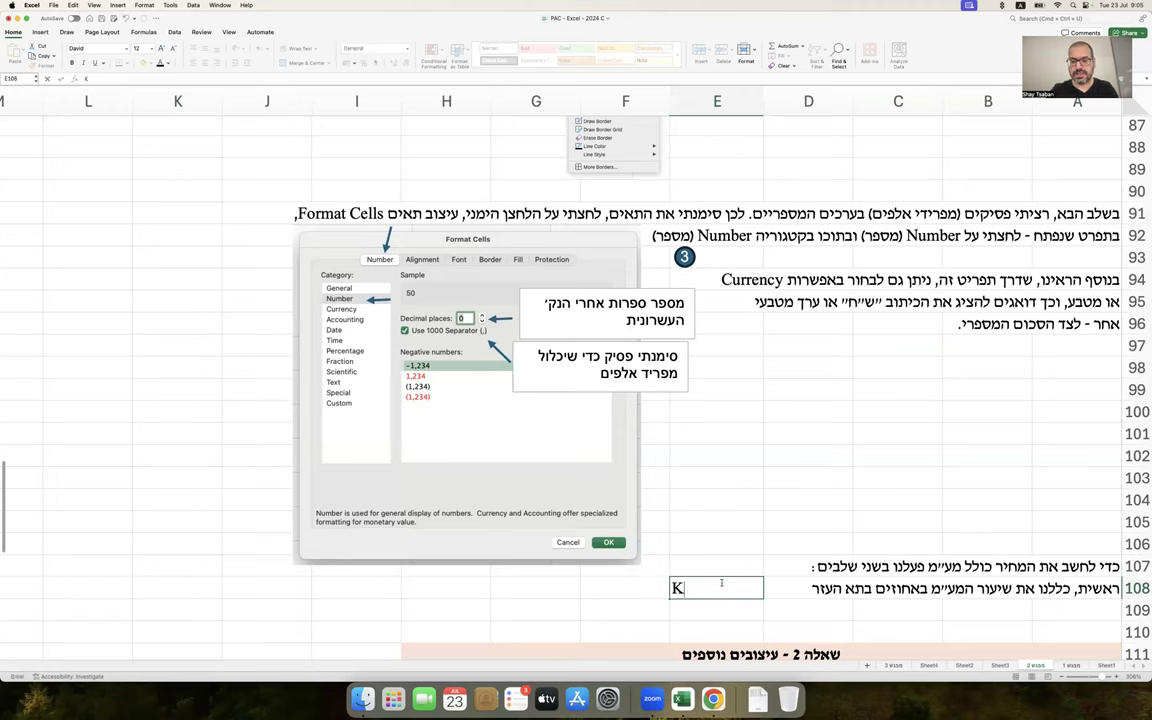
pyautogui.write('54')
pyautogui.press('Return')
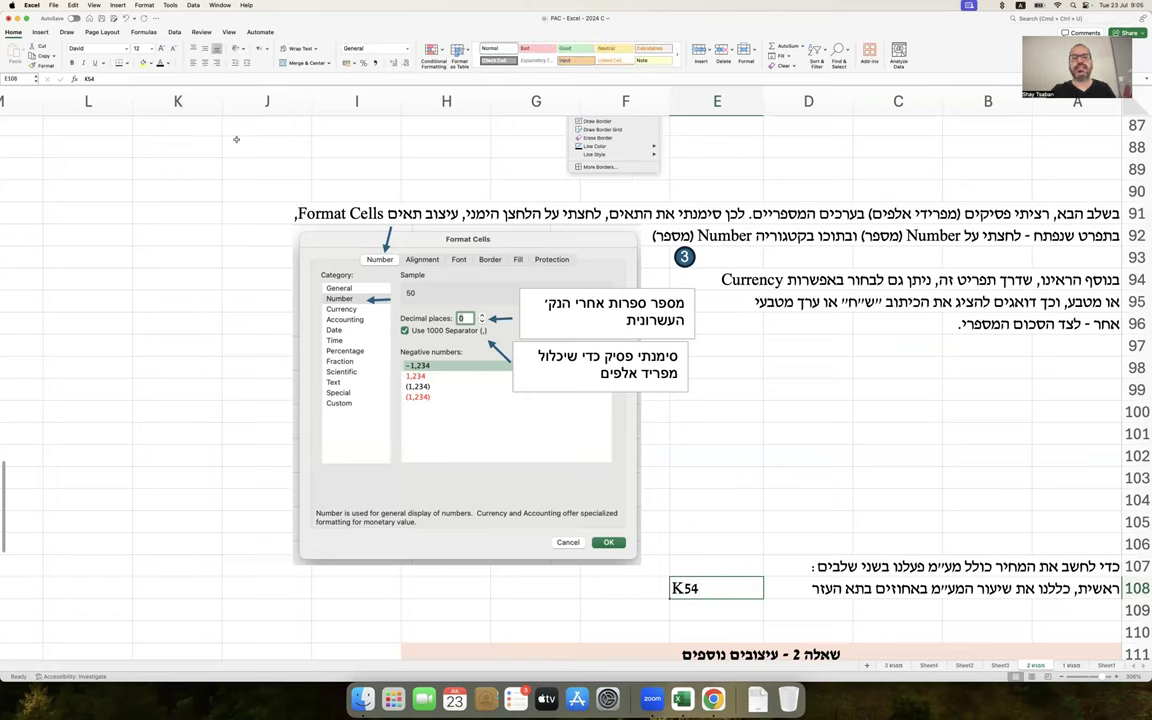
pyautogui.click(204, 62)
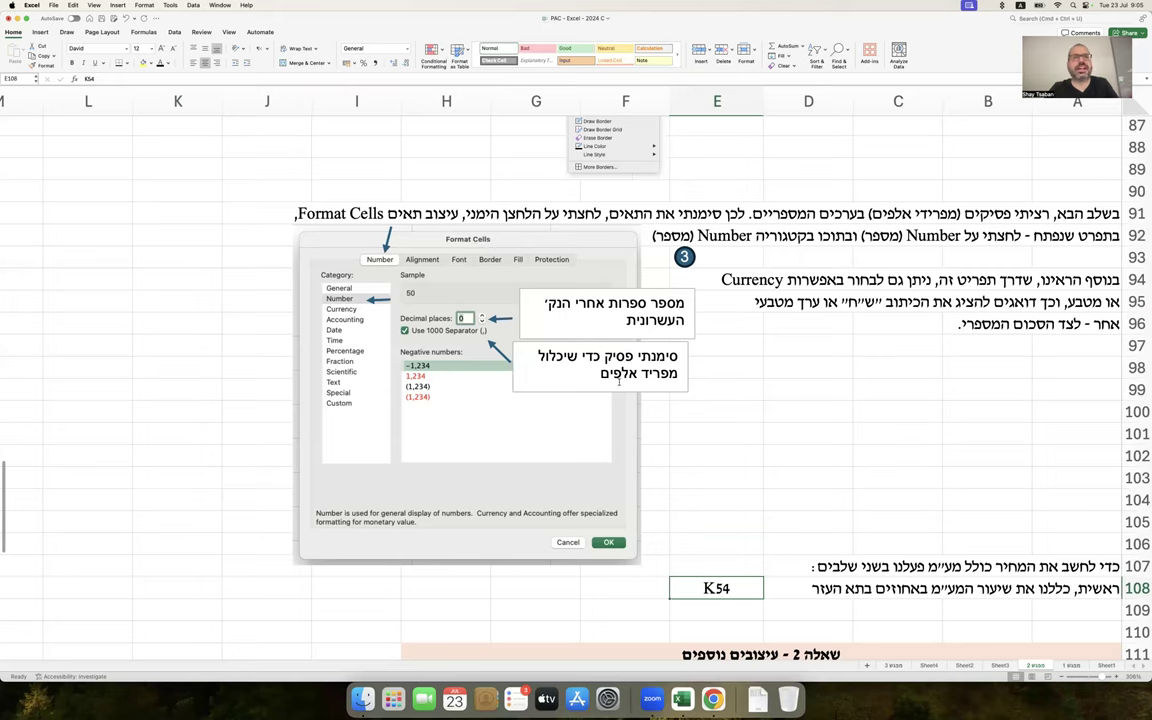
# Write in A109–A110 why a VAT change needs only K54 updated
pyautogui.scroll(-2, 823, 565)
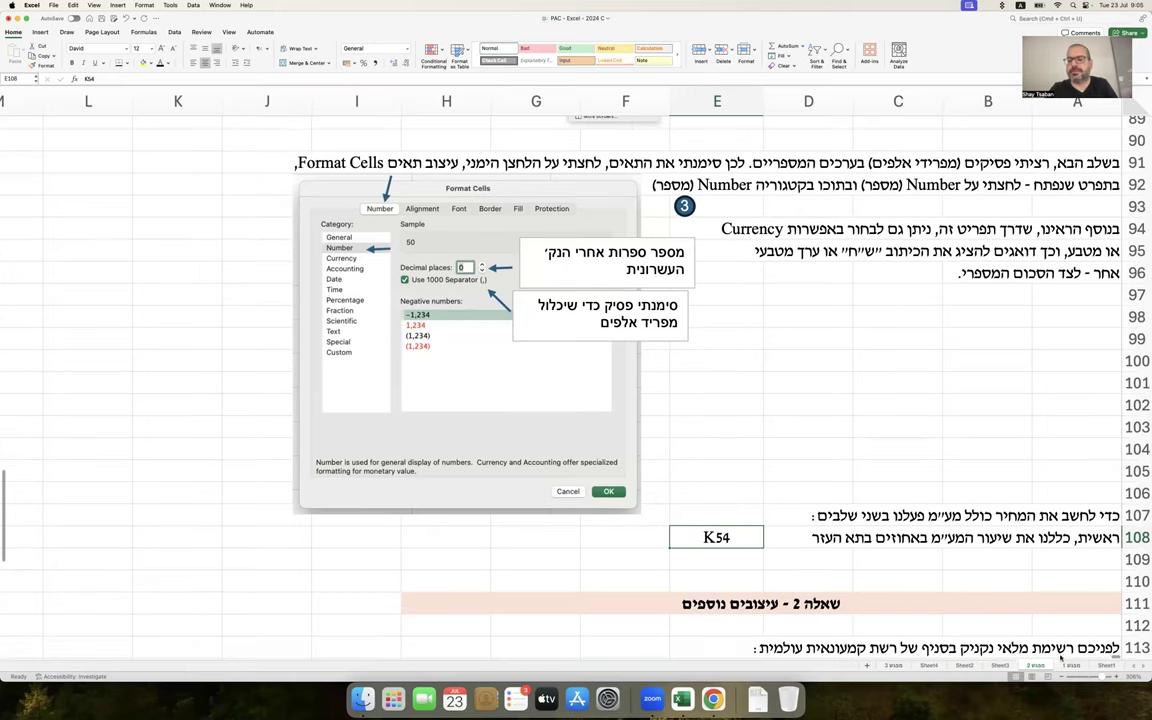
pyautogui.click(1077, 556)
pyautogui.write('מדוע?')
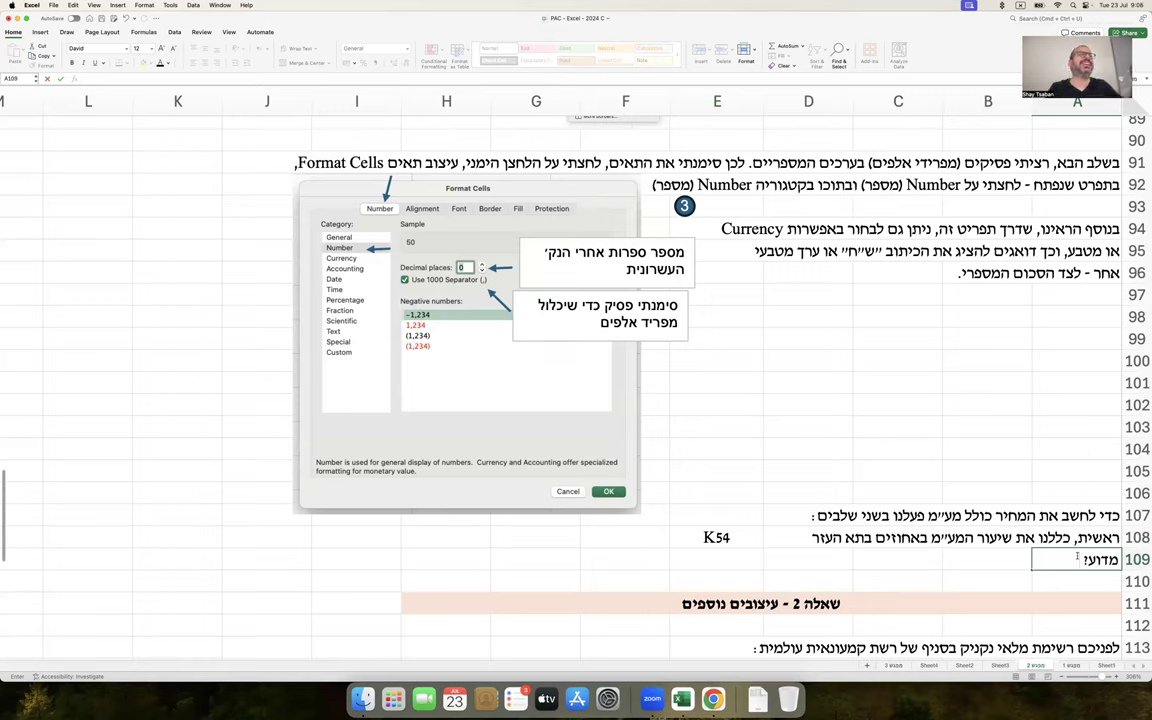
pyautogui.write('שום שזו דרך עבודה ס')
pyautogui.write('כונה בהרבה. במצב כזה, אם יחול שינוי בשיעור המע״מ נצטרך לשנות רק את K54 ויתח')
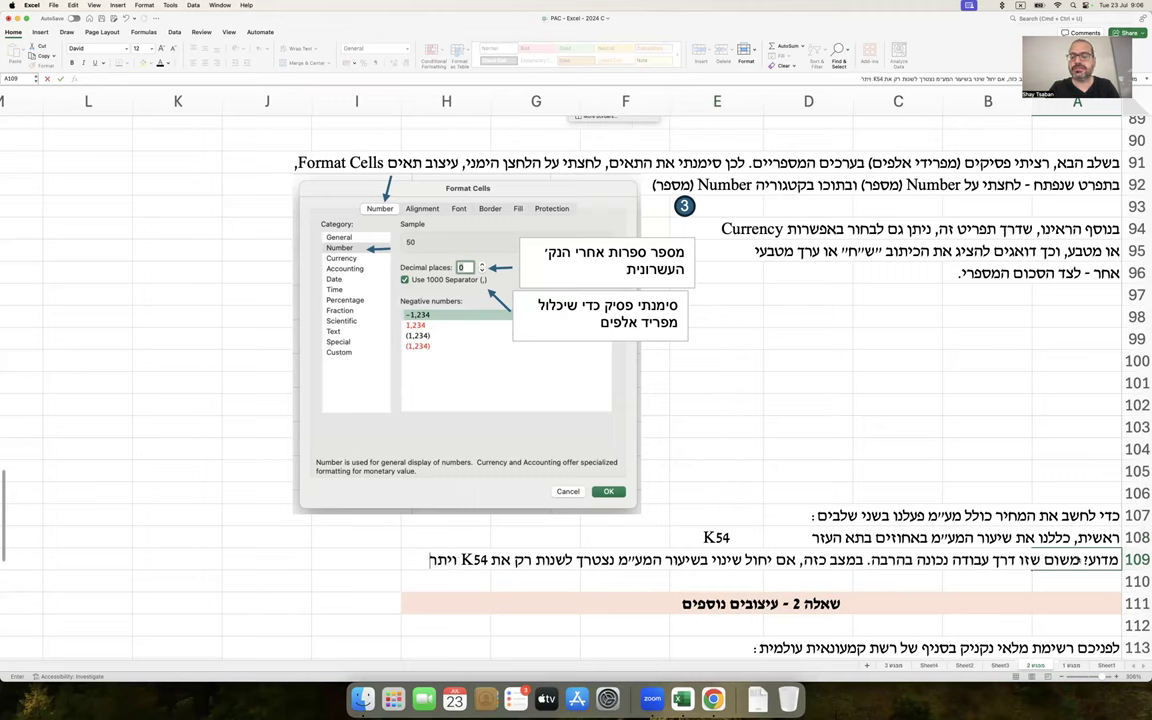
pyautogui.press('Return')
pyautogui.write('החישובים שניזונים ממנו ישתנו אוטומטית')
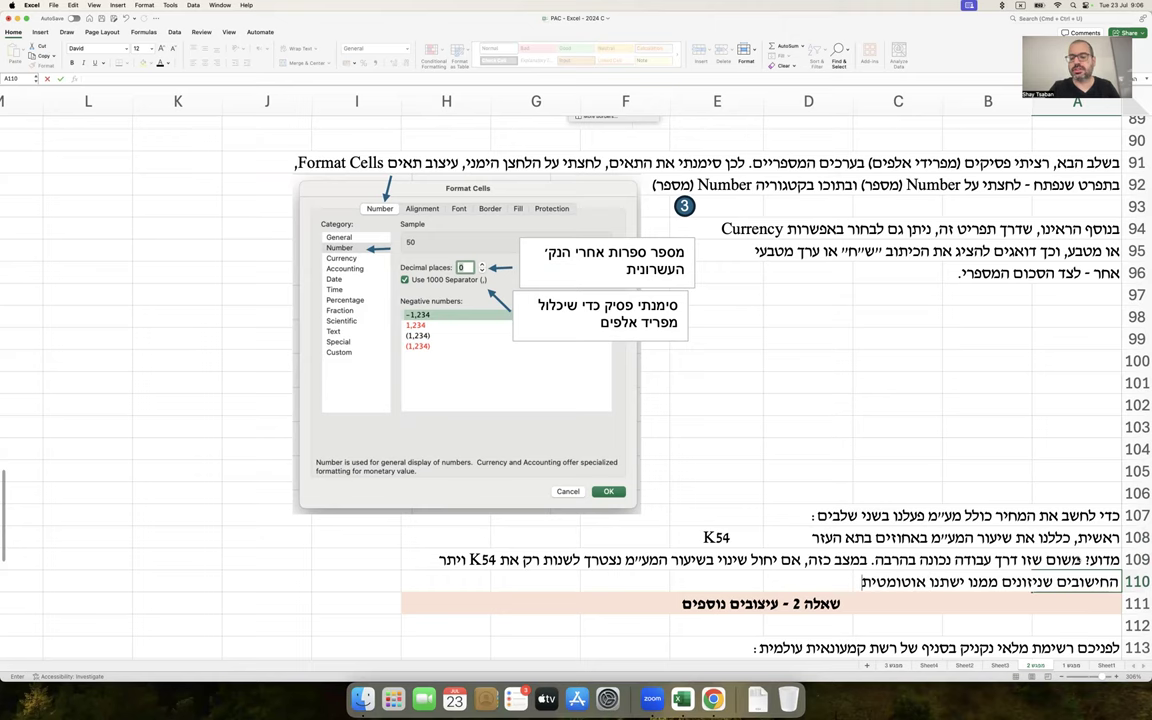
pyautogui.write('.')
pyautogui.press('Return')
# Insert blank rows 111–117 above the Question 2 header
pyautogui.scroll(-4, 1128, 494)
pyautogui.moveTo(1128, 428); pyautogui.dragTo(1133, 561)
pyautogui.rightClick(1133, 561)
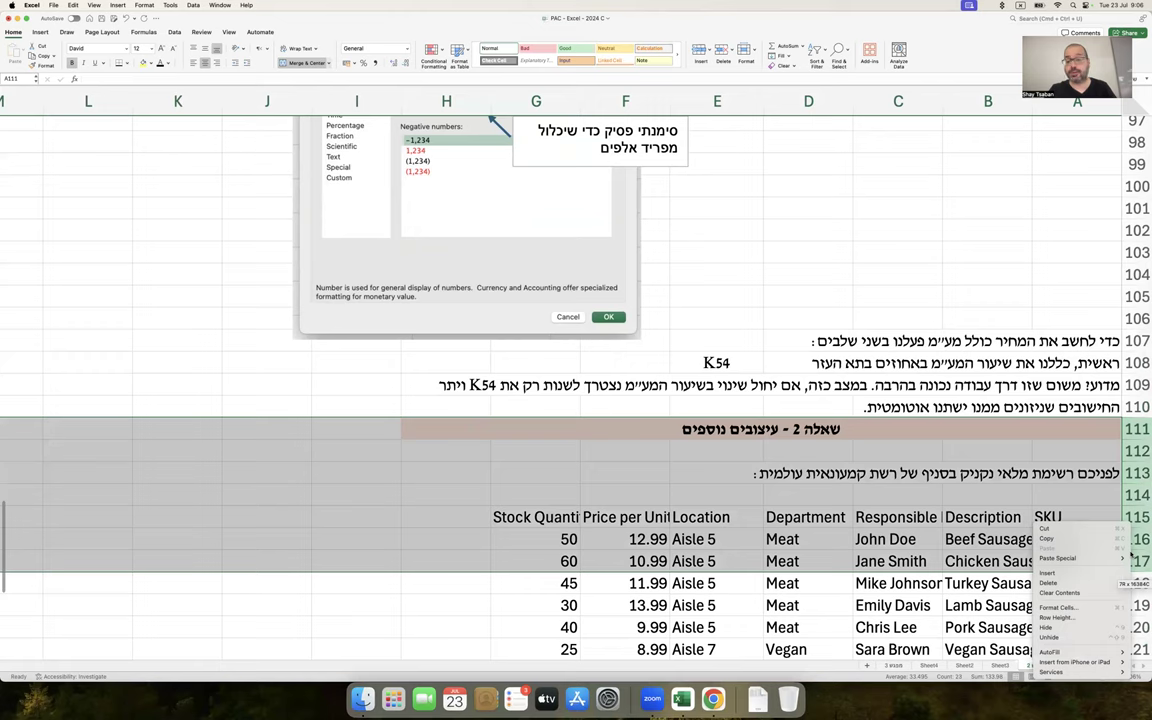
pyautogui.click(1078, 572)
pyautogui.click(1067, 447)
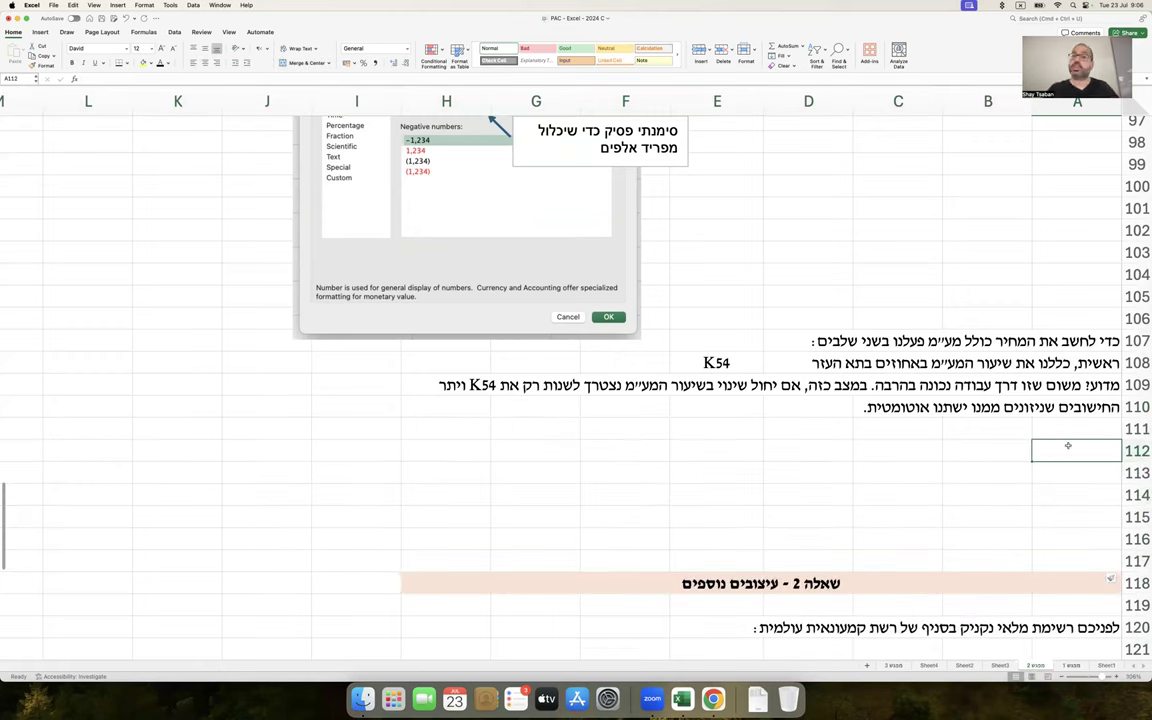
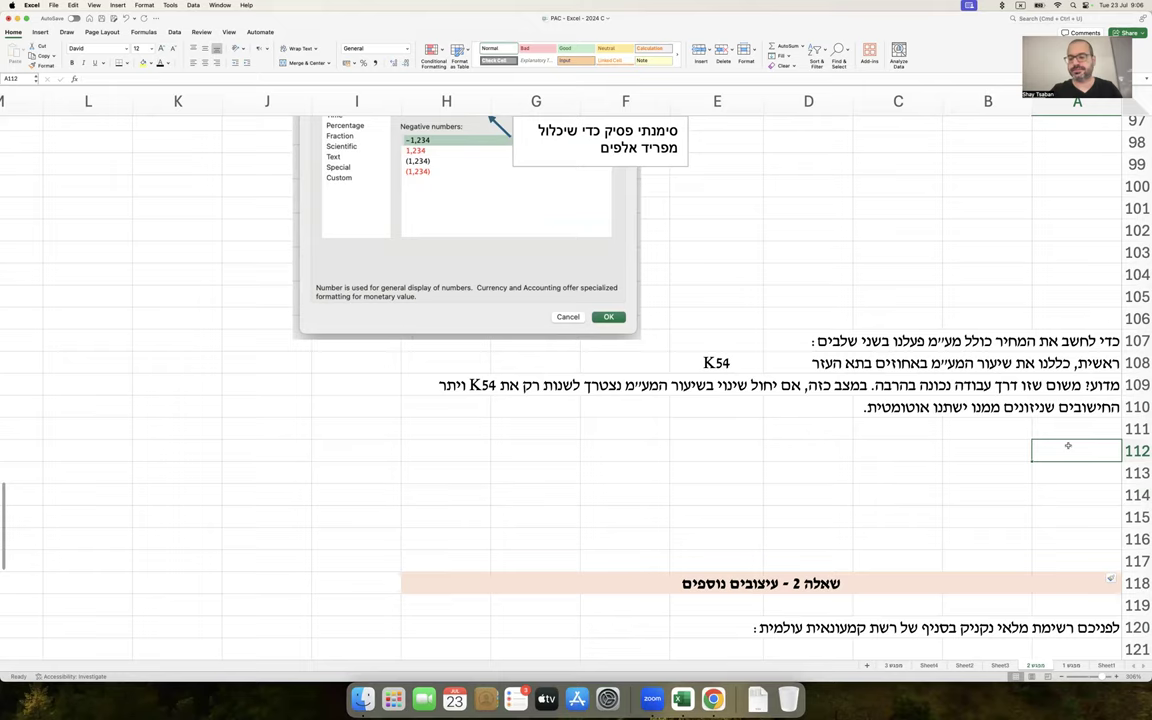
# Complete A112's note: 'לאחר מכן, בנינו בתא F59 את הנוסחה הבאה, שגררנו כלפי מטה :'
pyautogui.write('לאחר מכן, בנינו')
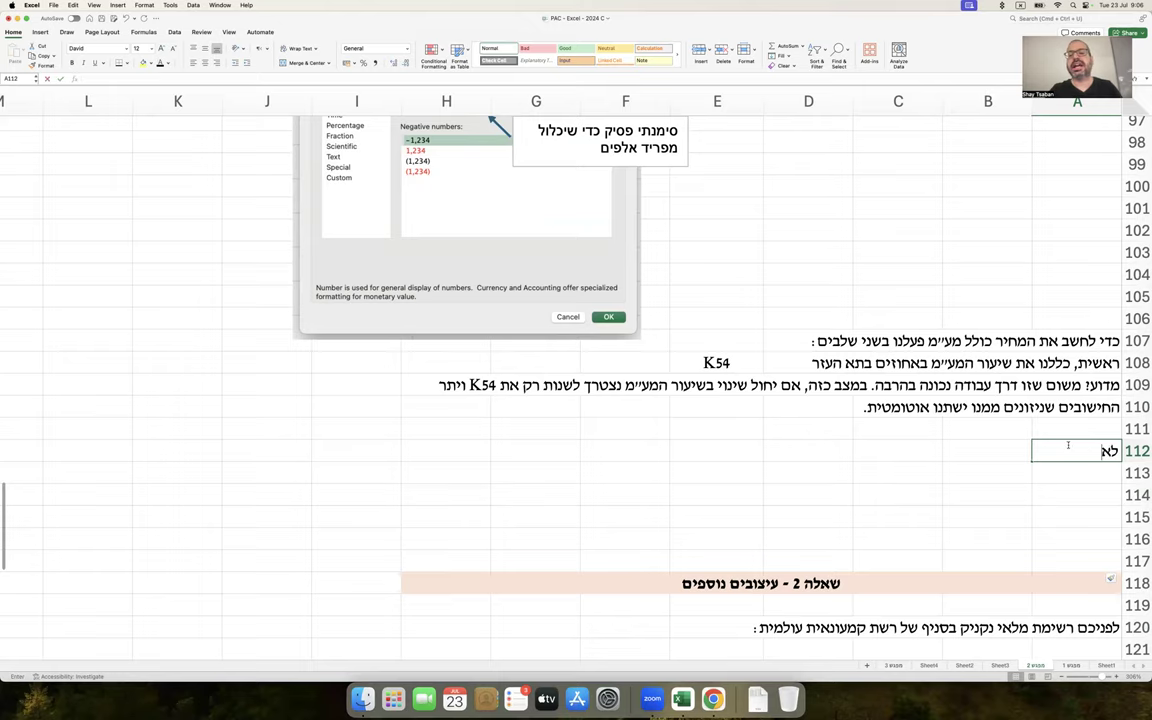
pyautogui.write(' בתא')
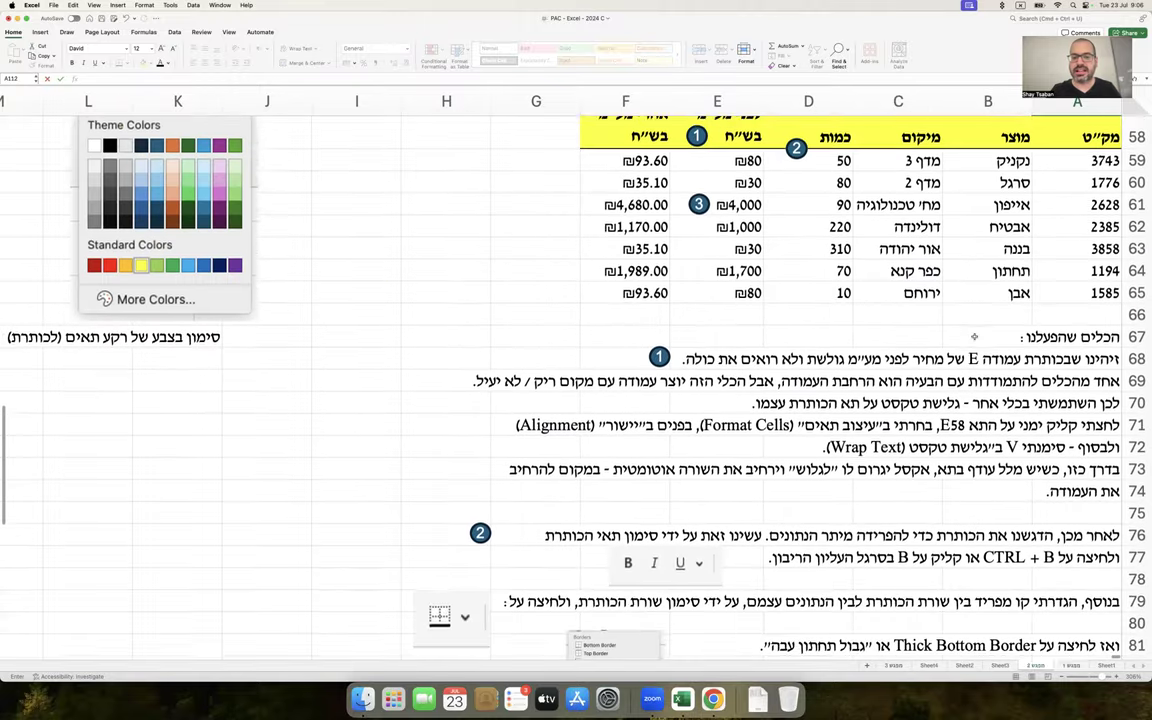
pyautogui.click(603, 238)
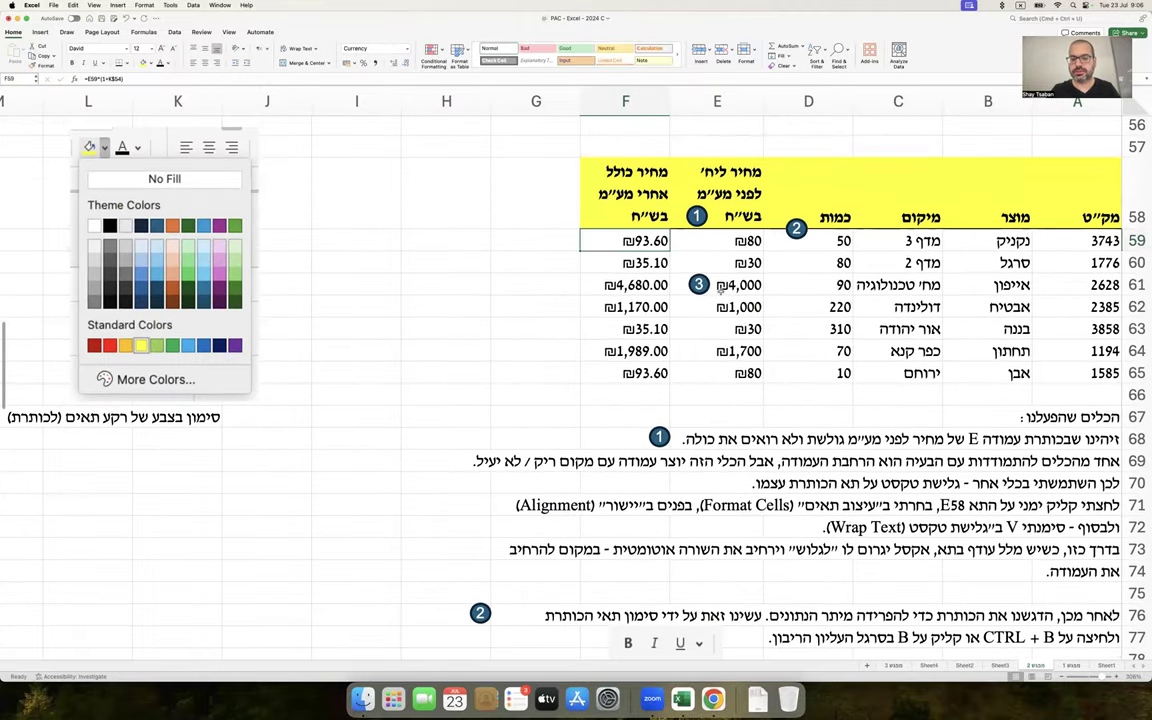
pyautogui.scroll(-15, 720, 291)
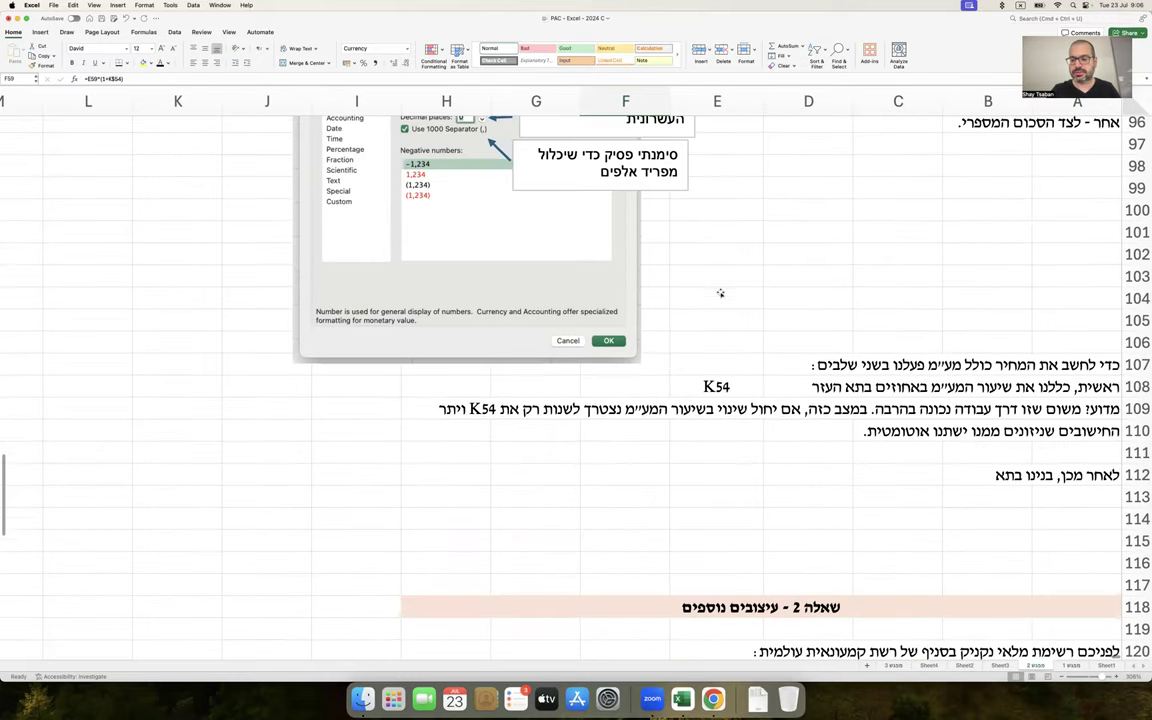
pyautogui.doubleClick(1045, 475)
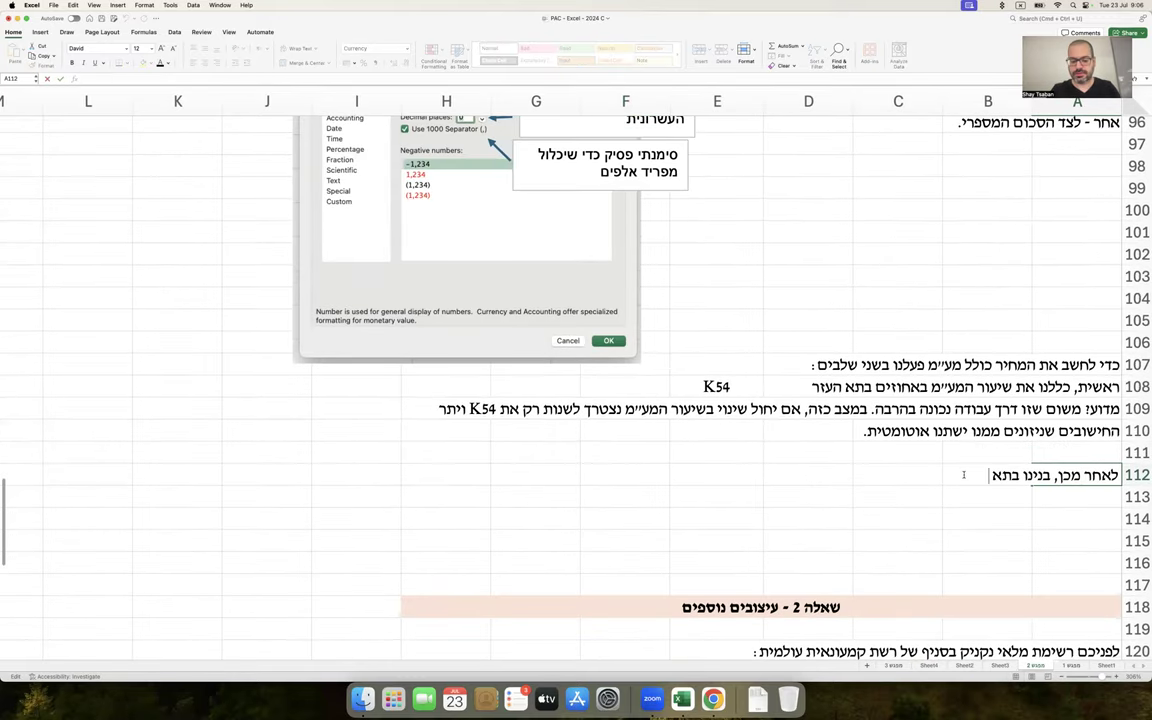
pyautogui.write('F5')
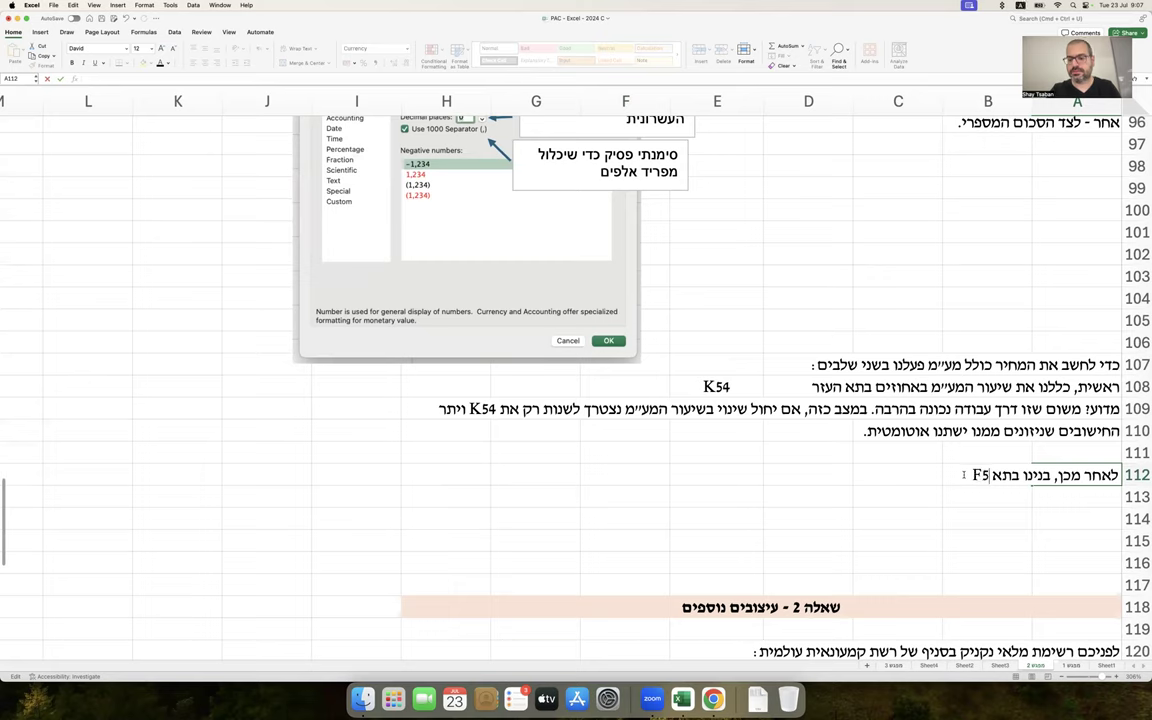
pyautogui.write('9 את הנוסחה הב')
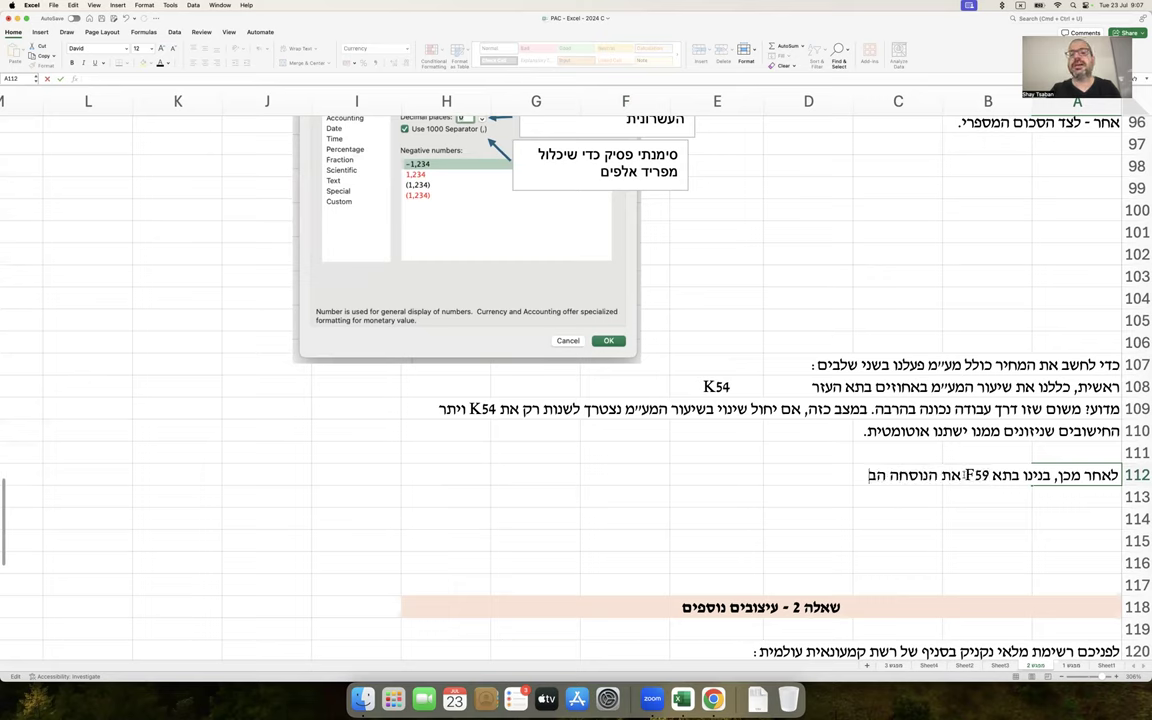
pyautogui.write('אה, שגררנו כלפי מטה :')
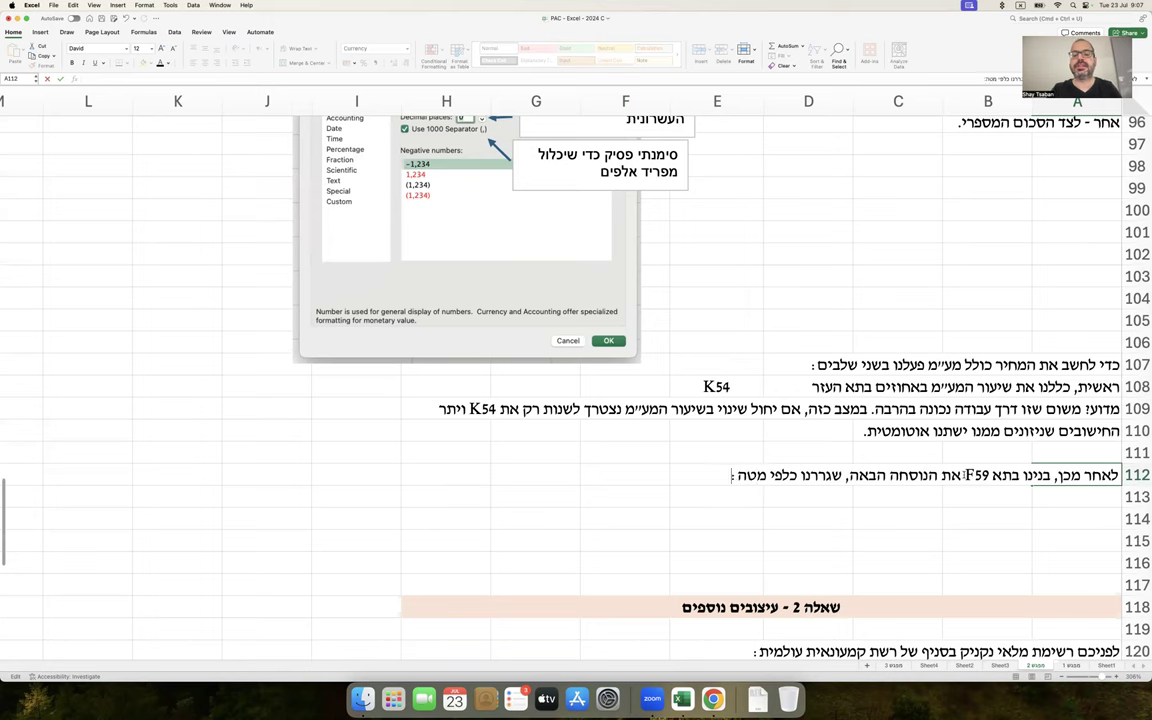
pyautogui.press('Return')
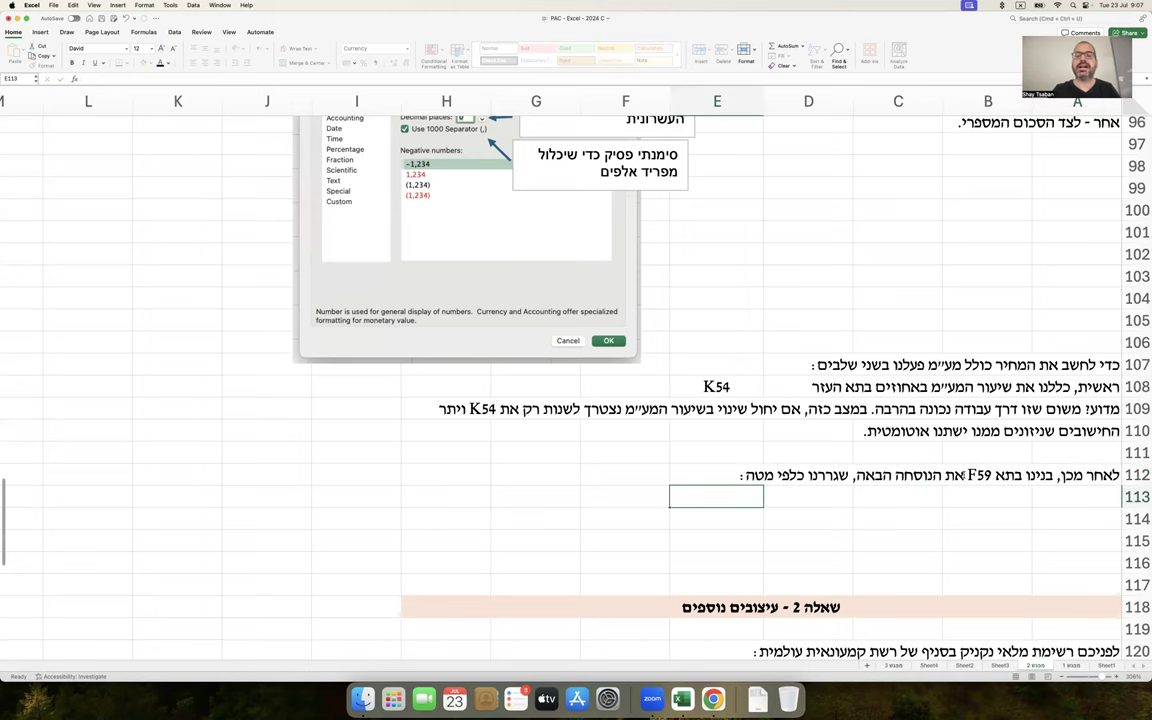
# Copy the formula text E59*(1+K$54) from F59, leaving the cell unchanged
pyautogui.scroll(10, 849, 414)
pyautogui.scroll(6, 849, 414)
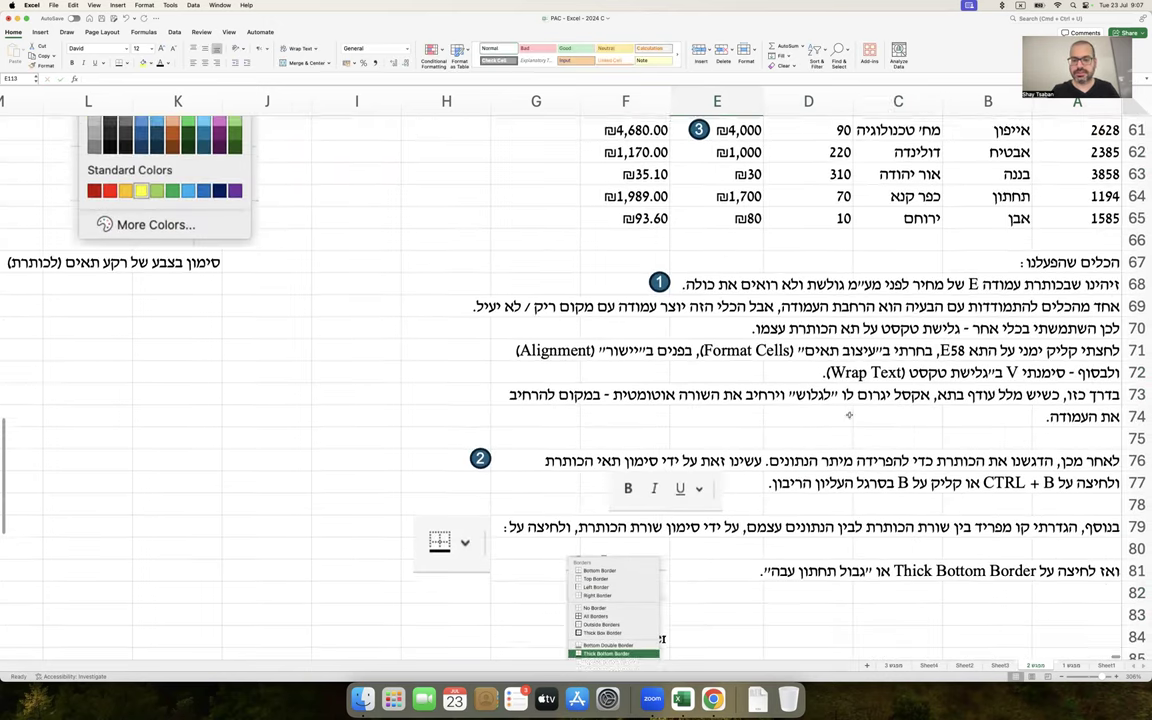
pyautogui.doubleClick(637, 178)
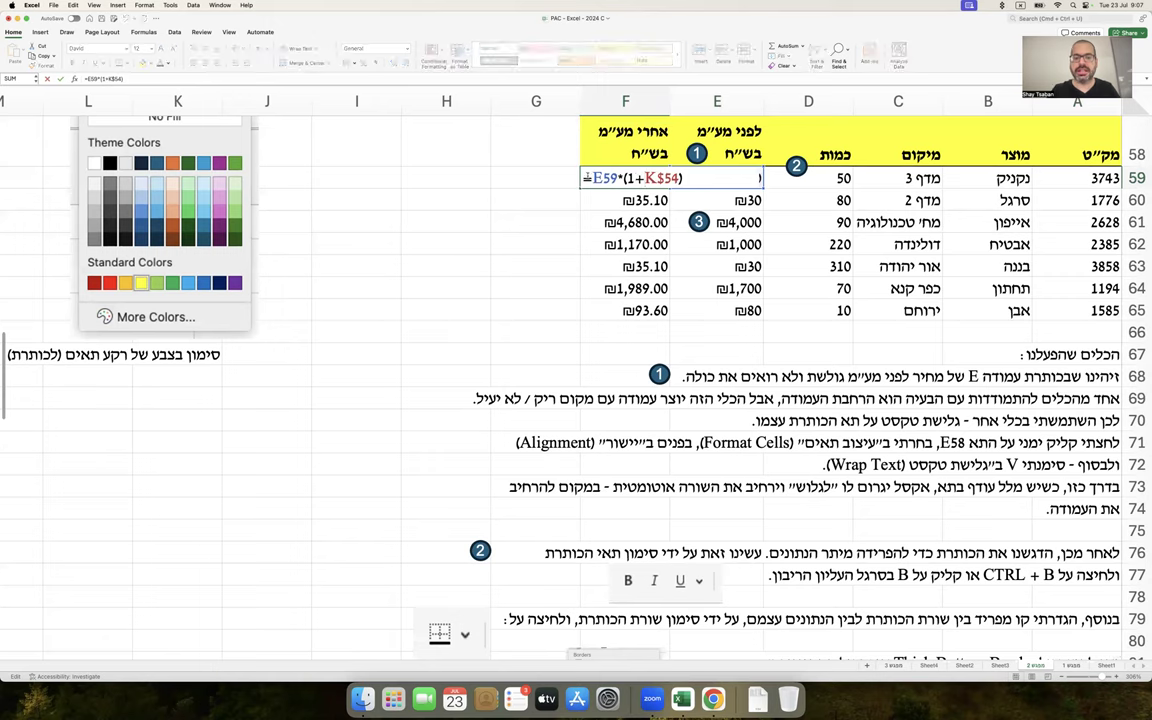
pyautogui.moveTo(591, 178); pyautogui.dragTo(690, 178)
pyautogui.press('super+c')
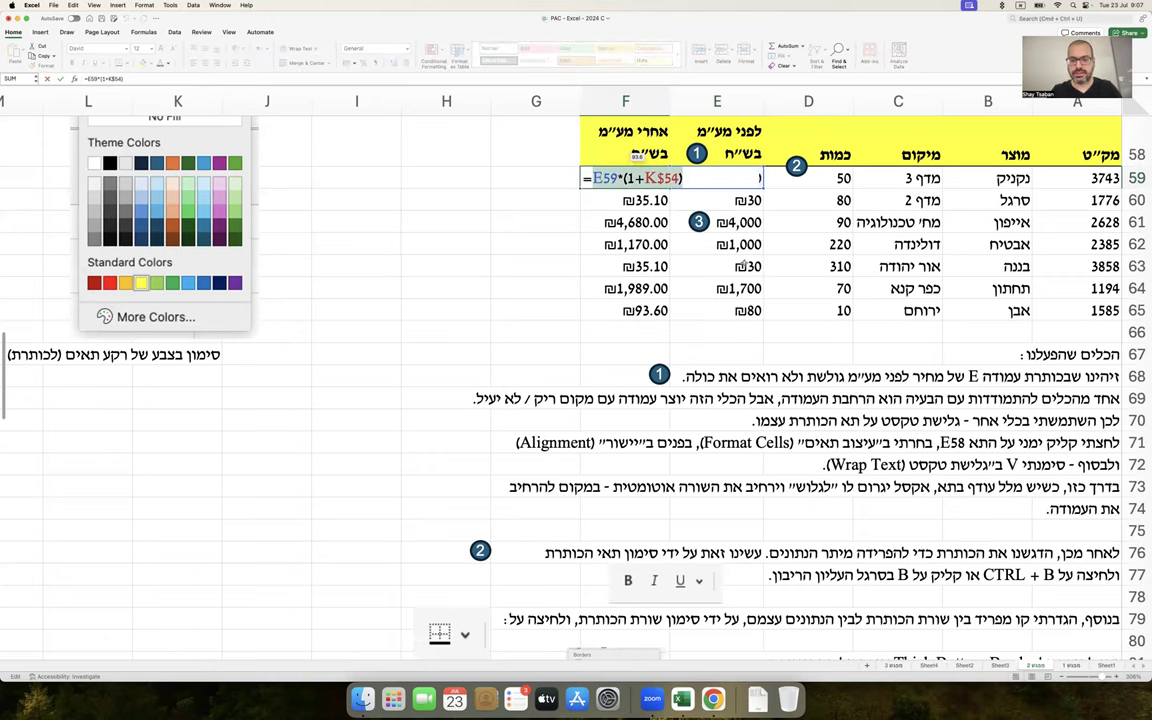
pyautogui.press('Escape')
# Paste the copied formula into E113 as literal text, fixing its leading character
pyautogui.scroll(-10, 738, 301)
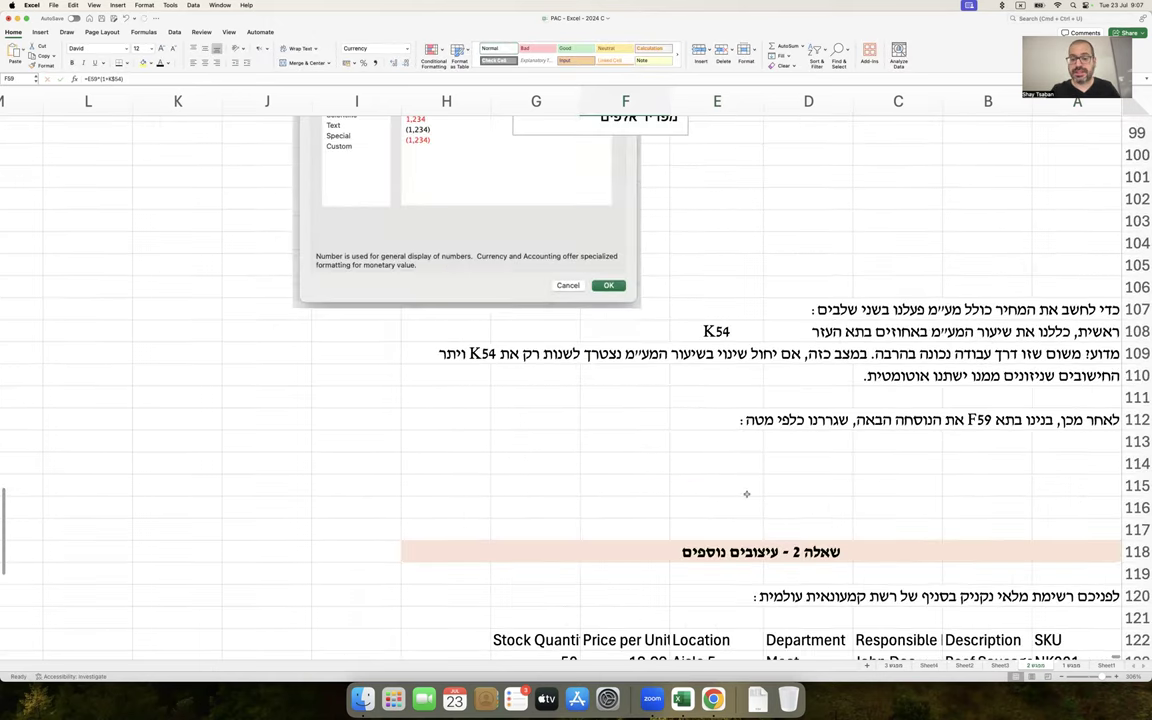
pyautogui.click(728, 441)
pyautogui.write('=')
pyautogui.press('super+v')
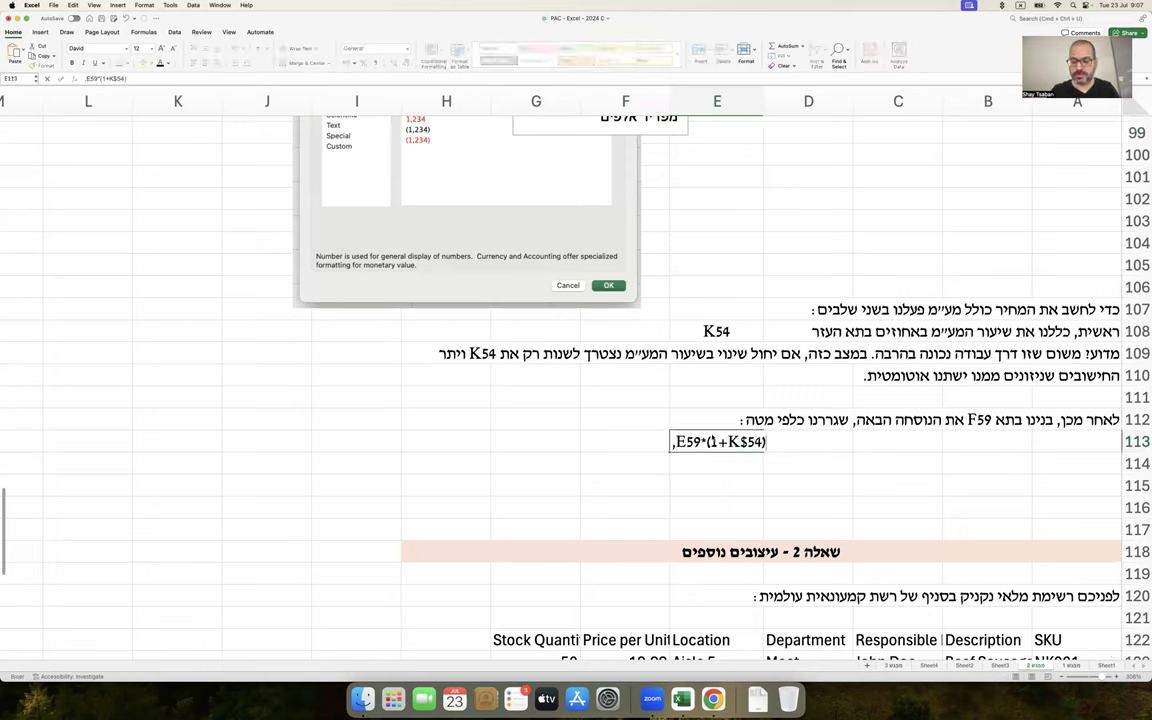
pyautogui.press('BackSpace')
pyautogui.write('=')
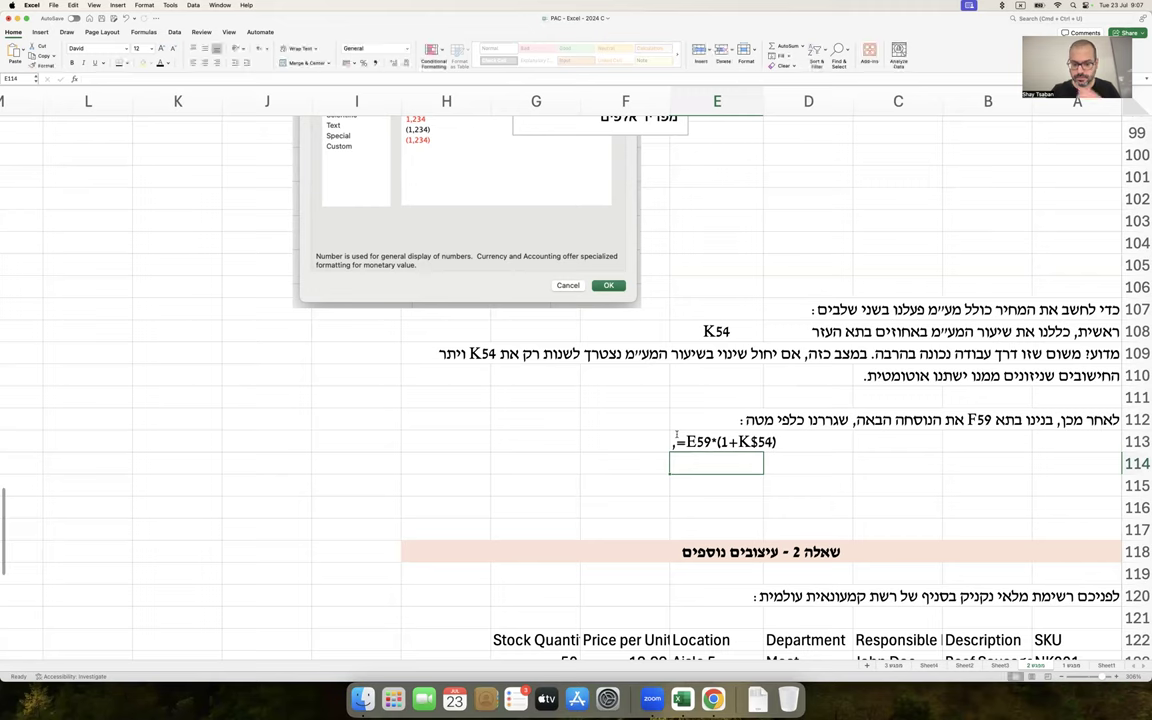
pyautogui.click(168, 63)
pyautogui.click(168, 103)
pyautogui.click(448, 353)
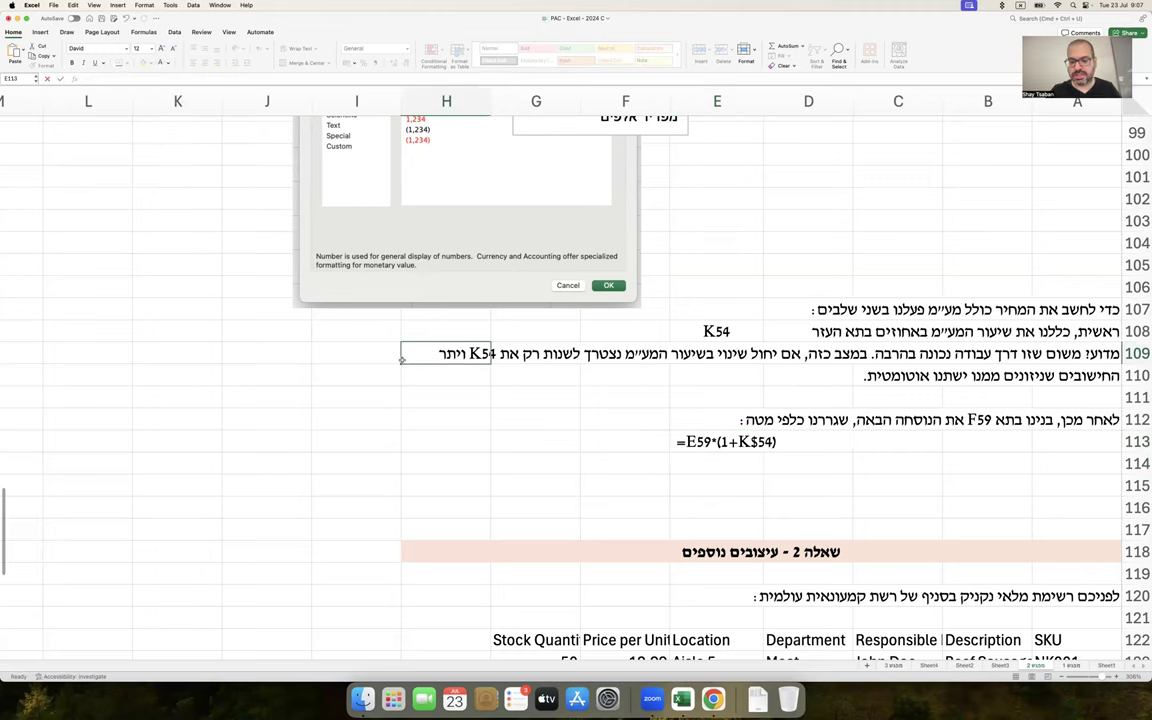
pyautogui.scroll(-1, 506, 387)
# Insert blank rows 115–121 above the Question 2 section
pyautogui.moveTo(1137, 457); pyautogui.dragTo(1136, 588)
pyautogui.rightClick(1136, 586)
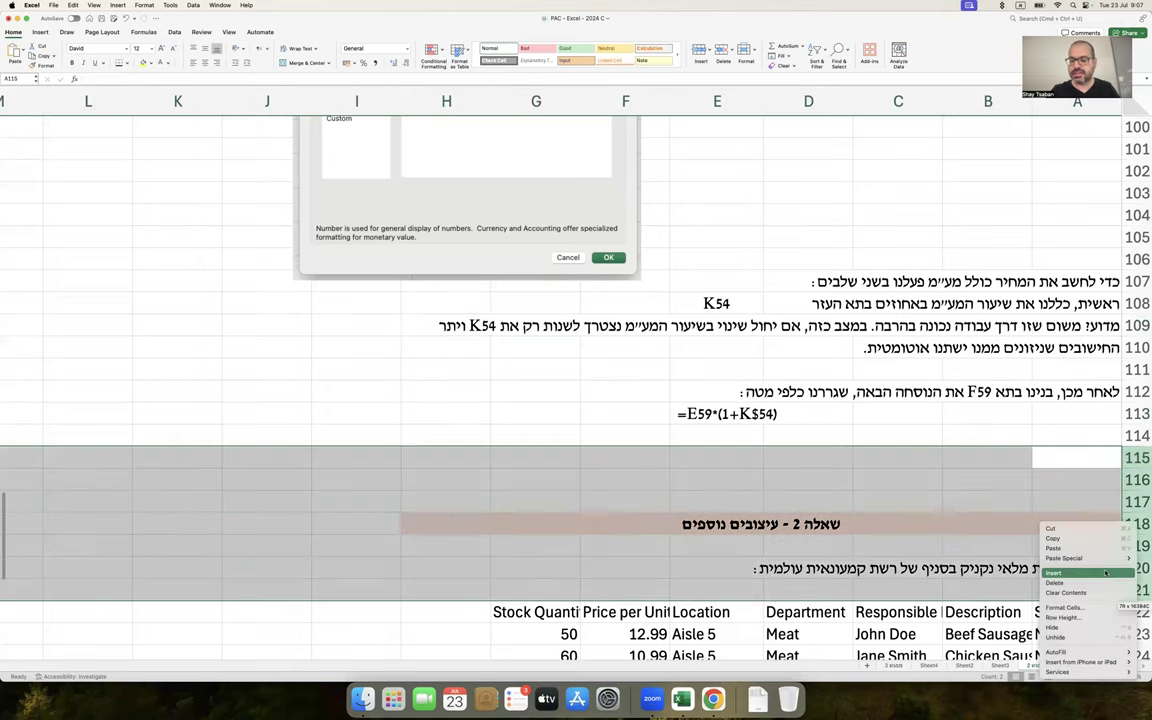
pyautogui.click(1055, 583)
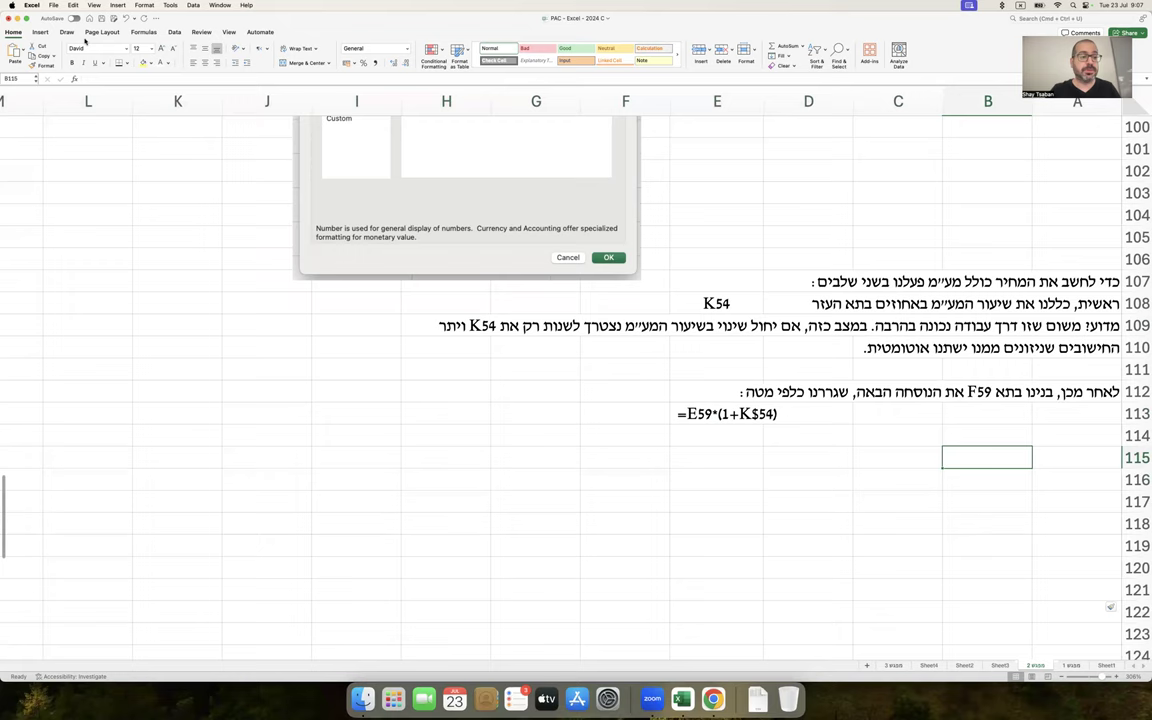
# Draw an arrow from the equals sign to a two-line F116:F117 note explaining the VAT calculation
pyautogui.click(38, 31)
pyautogui.click(156, 50)
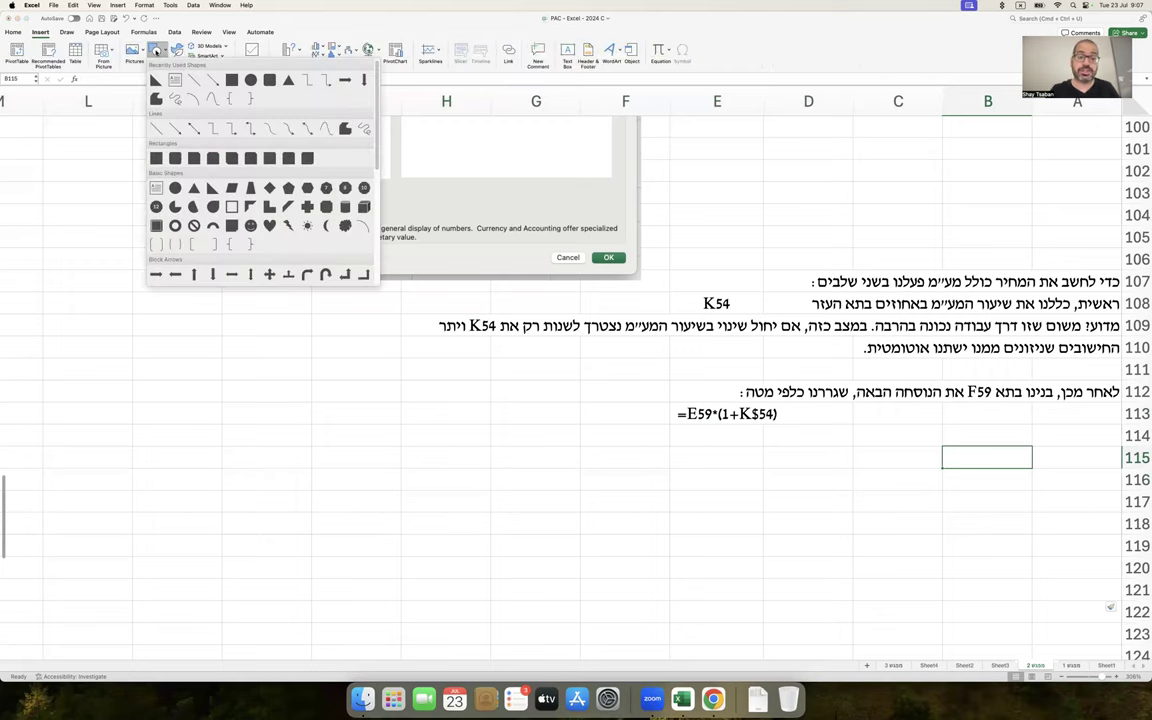
pyautogui.click(211, 79)
pyautogui.moveTo(679, 419); pyautogui.dragTo(652, 455)
pyautogui.click(634, 474)
pyautogui.write('מחחילים ב-"')
pyautogui.write('=" כי מדובר בפעולה חישובית')
pyautogui.press('Return')
pyautogui.write('של הוספת מע"מ למחיר עם')
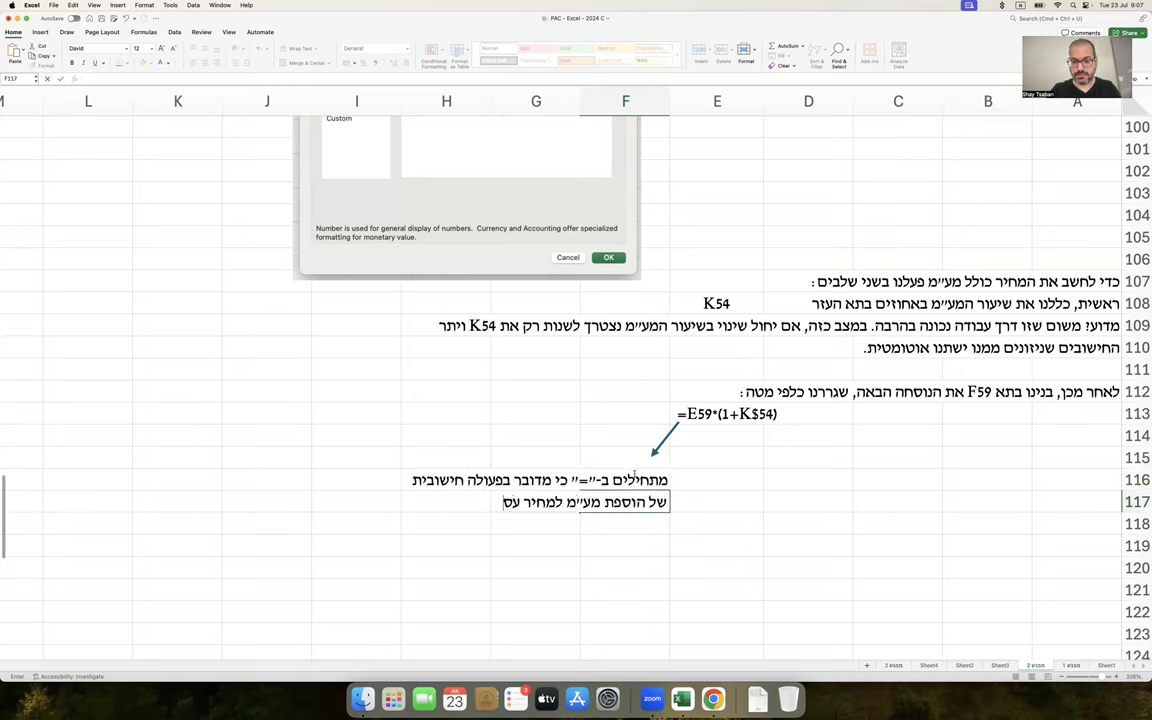
pyautogui.write('קה')
pyautogui.press('Return')
# Draw a second arrow from E59 to the E119 note 'המחיר לפני מע״מ בשורה הראשונה'
pyautogui.moveTo(703, 420)
pyautogui.mouseDown()
pyautogui.moveTo(645, 515)
pyautogui.moveTo(710, 519)
pyautogui.mouseUp()
pyautogui.click(739, 542)
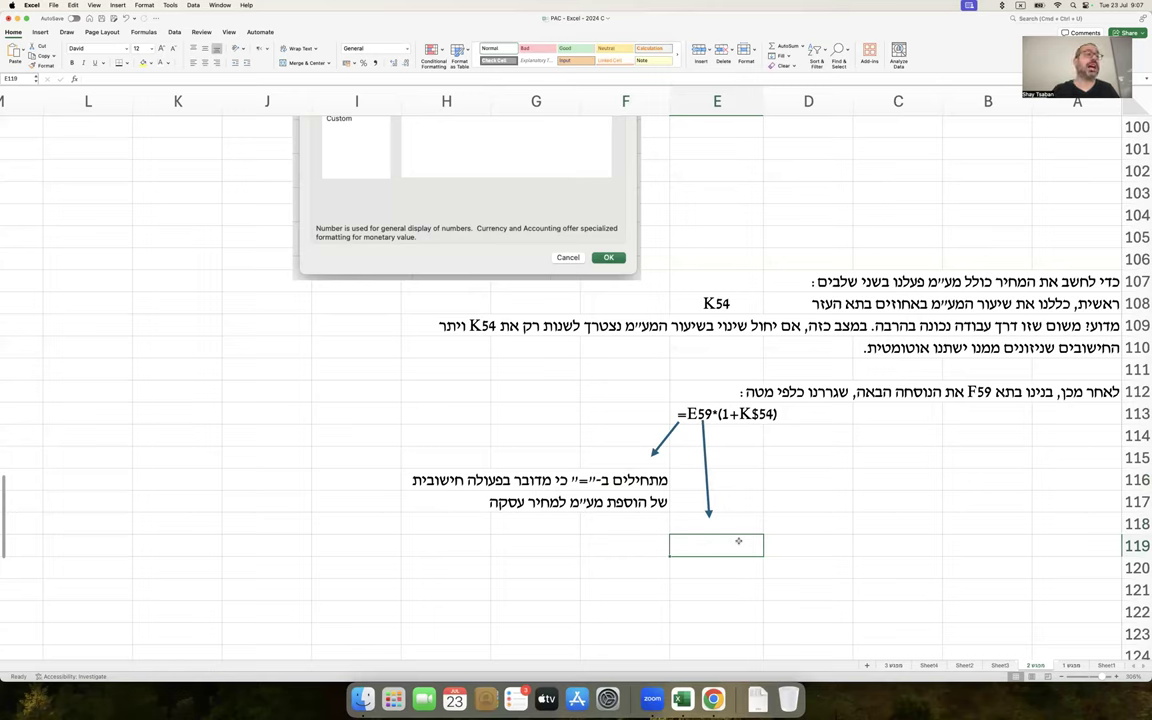
pyautogui.write('המחיר לפני')
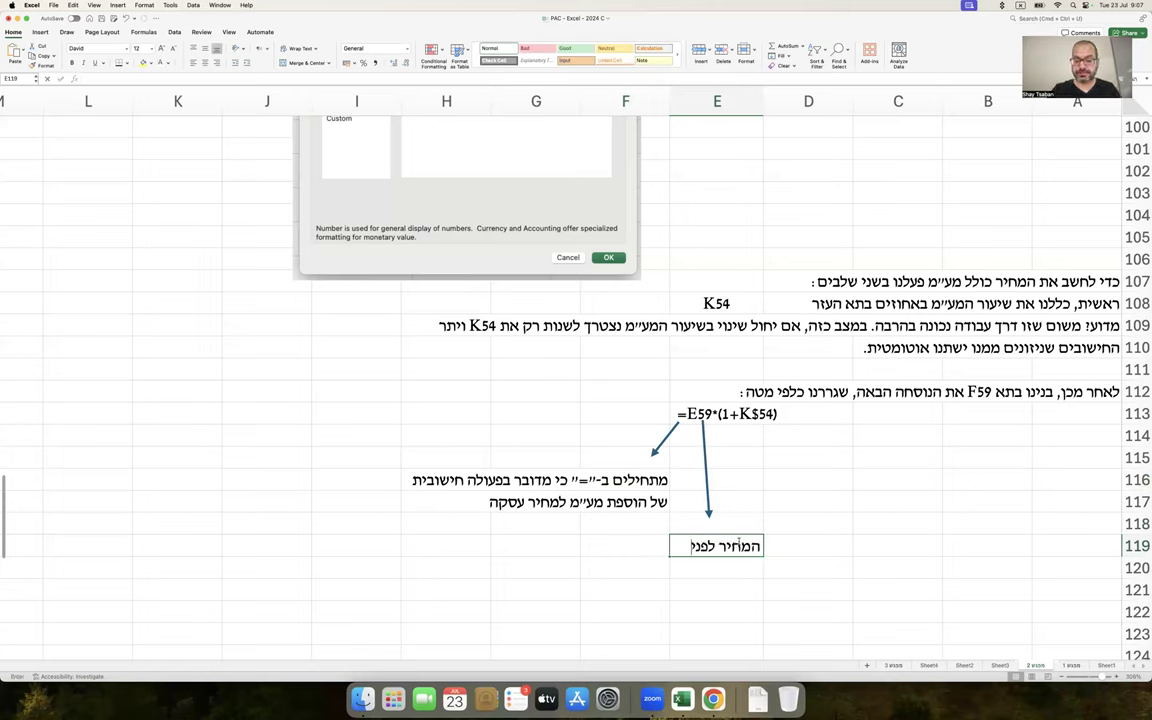
pyautogui.write(' מע״מ בשורה ה')
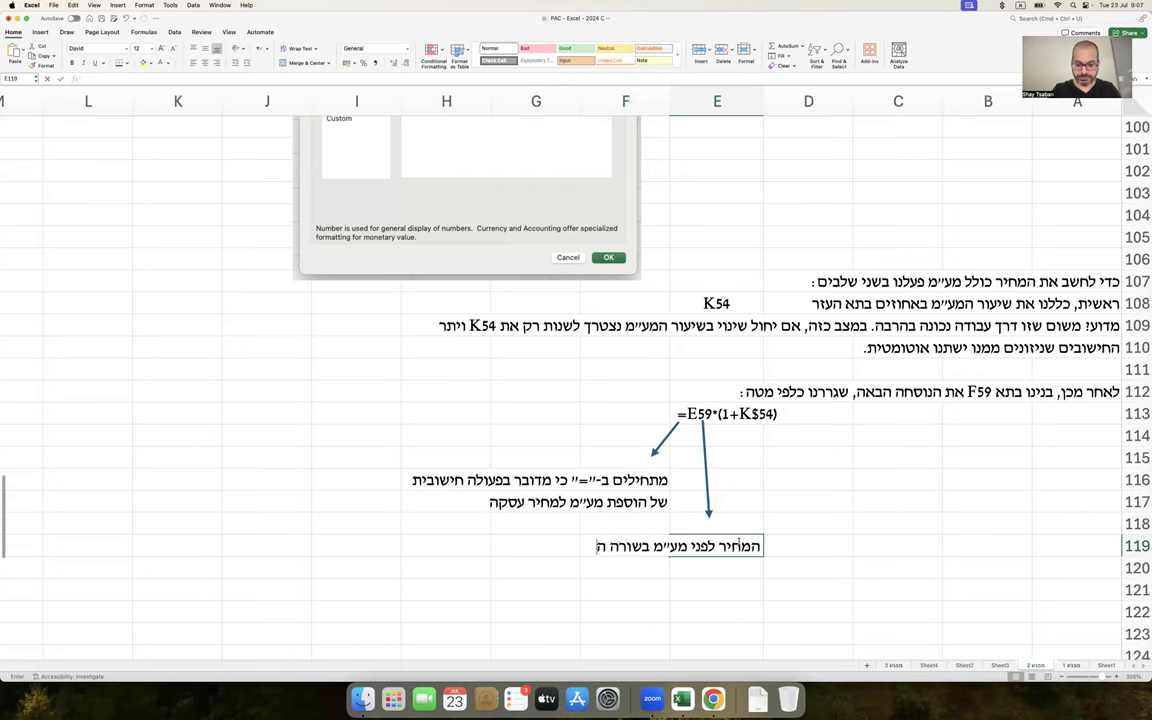
pyautogui.write('ראשונה')
pyautogui.press('Return')
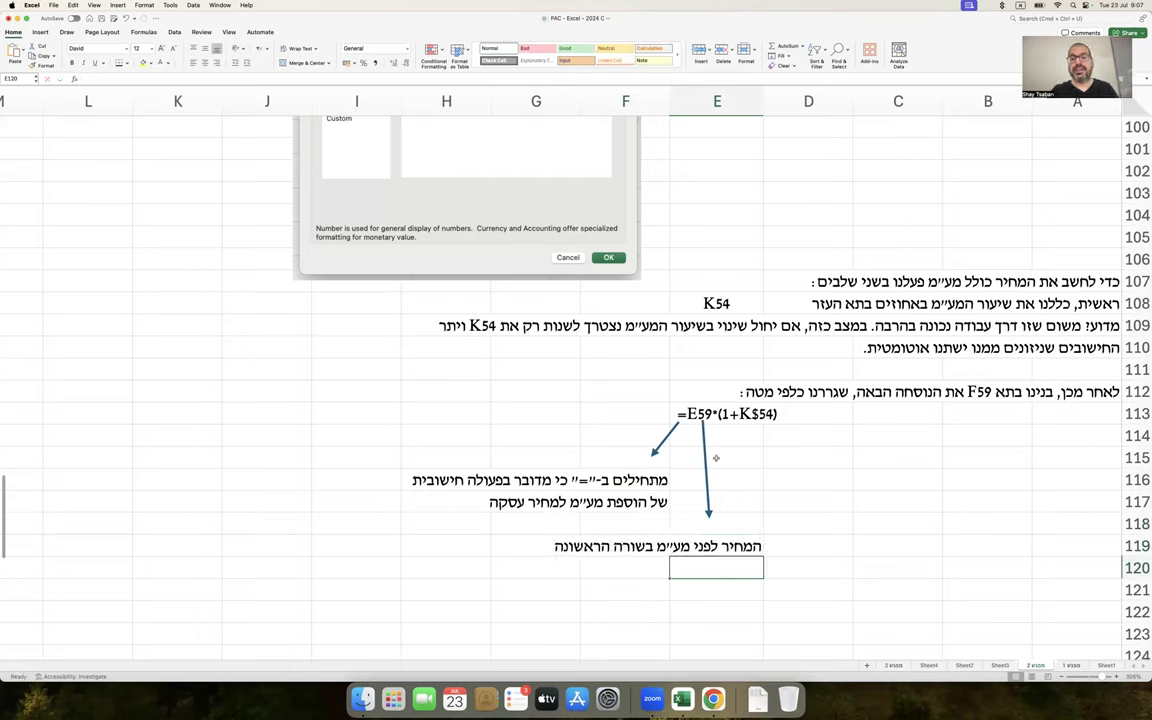
# Copy an arrow from K$54 to C117 and write the three-line note about K54's VAT rate
pyautogui.moveTo(706, 458); pyautogui.dragTo(757, 458)
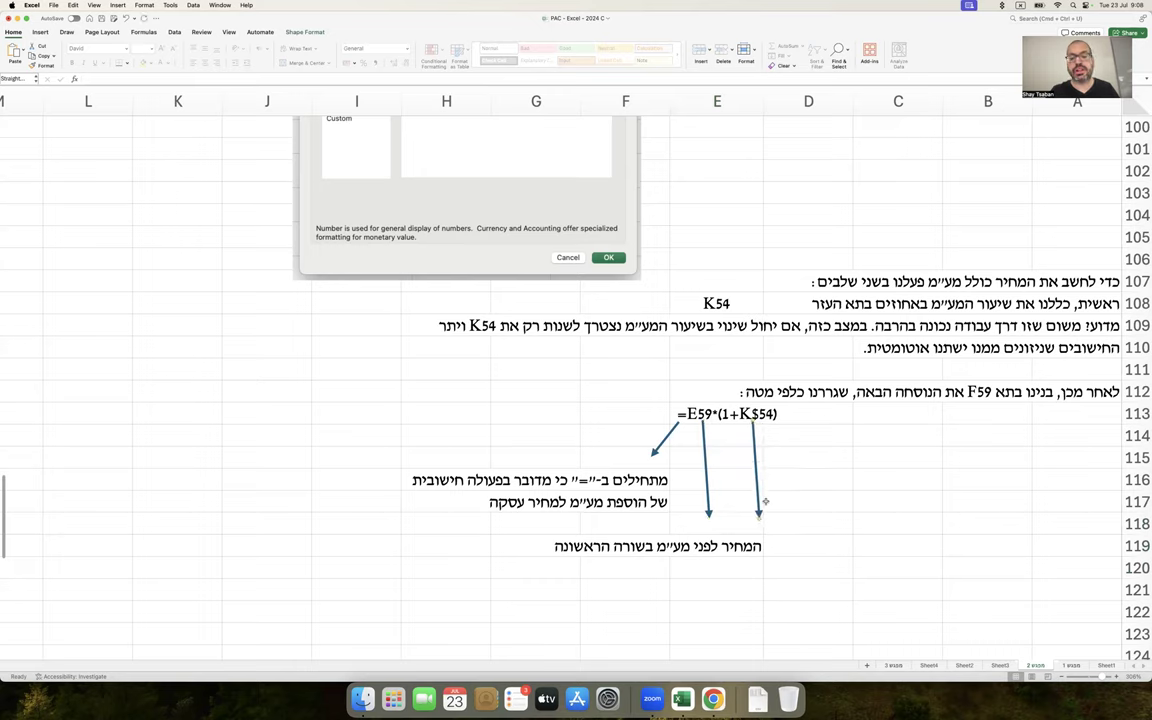
pyautogui.moveTo(759, 516); pyautogui.dragTo(840, 488)
pyautogui.click(890, 500)
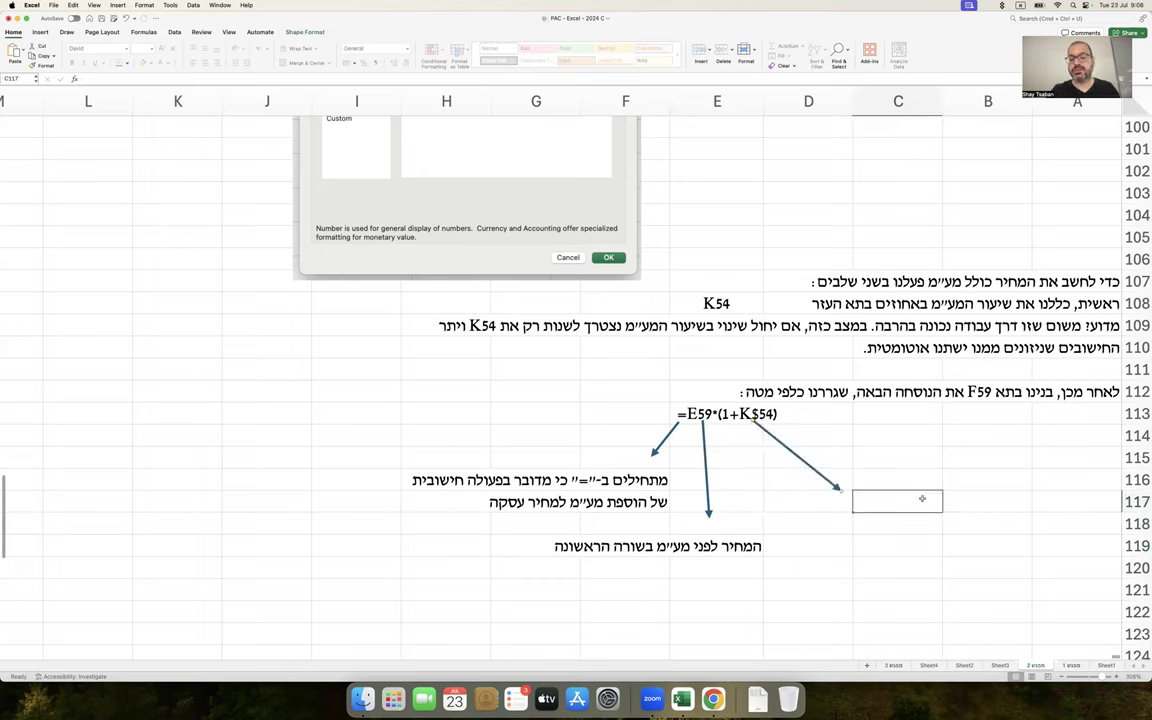
pyautogui.write('כפלנו באחת ועוד שיעור')
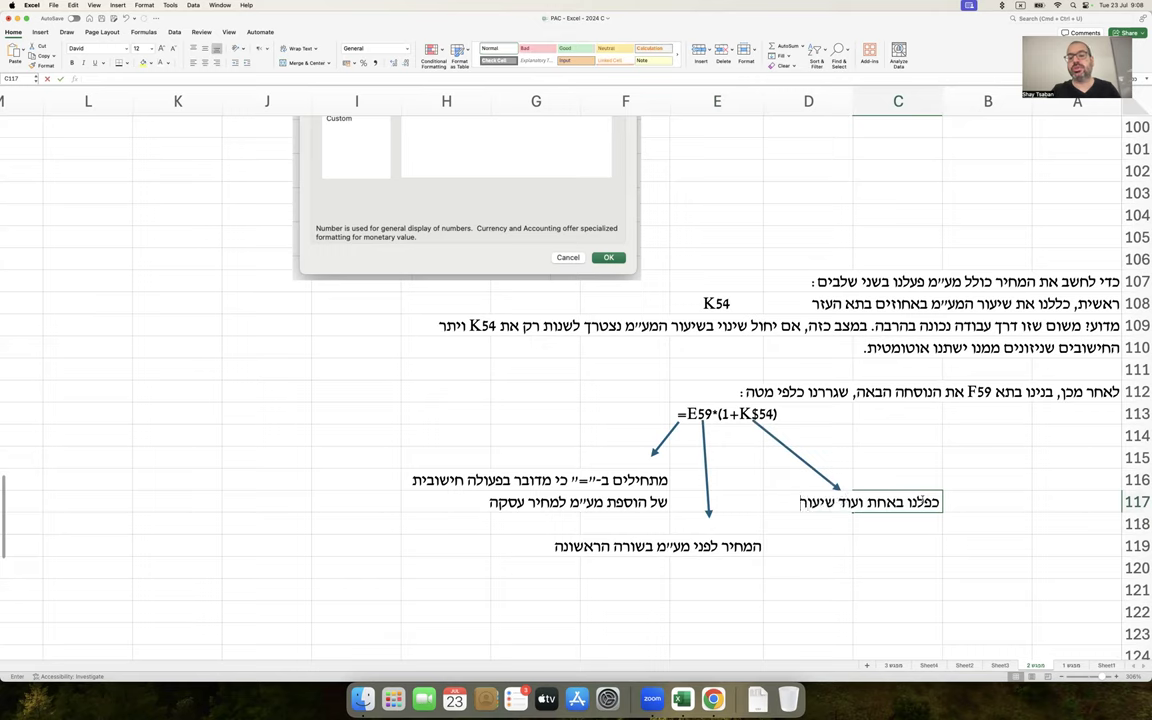
pyautogui.press('Return')
pyautogui.write('המע״מ (')
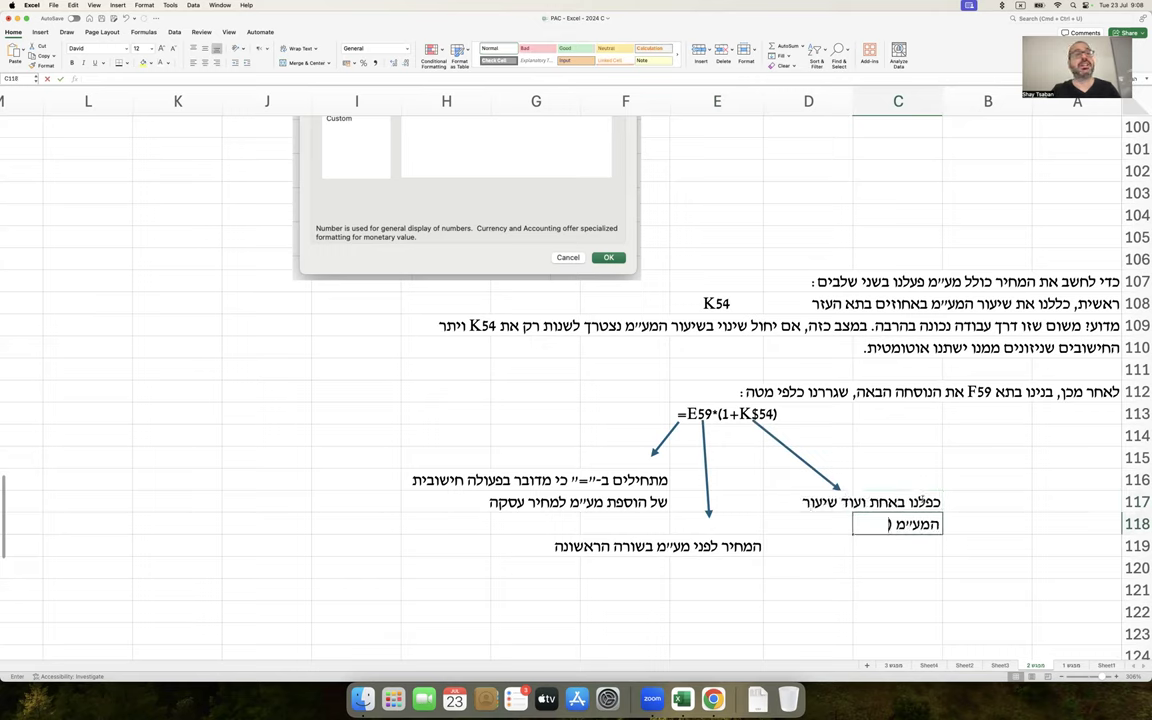
pyautogui.write('שיעור ה')
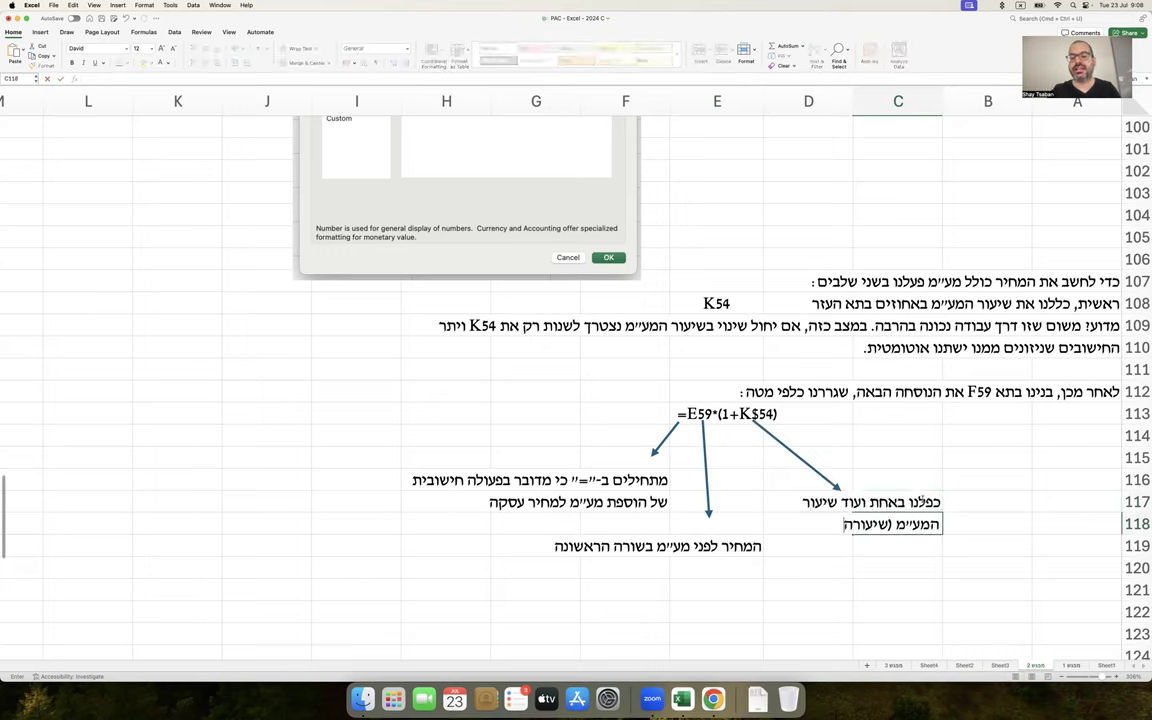
pyautogui.write('מע״מ')
pyautogui.press('Return')
pyautogui.write('נמצא ב')
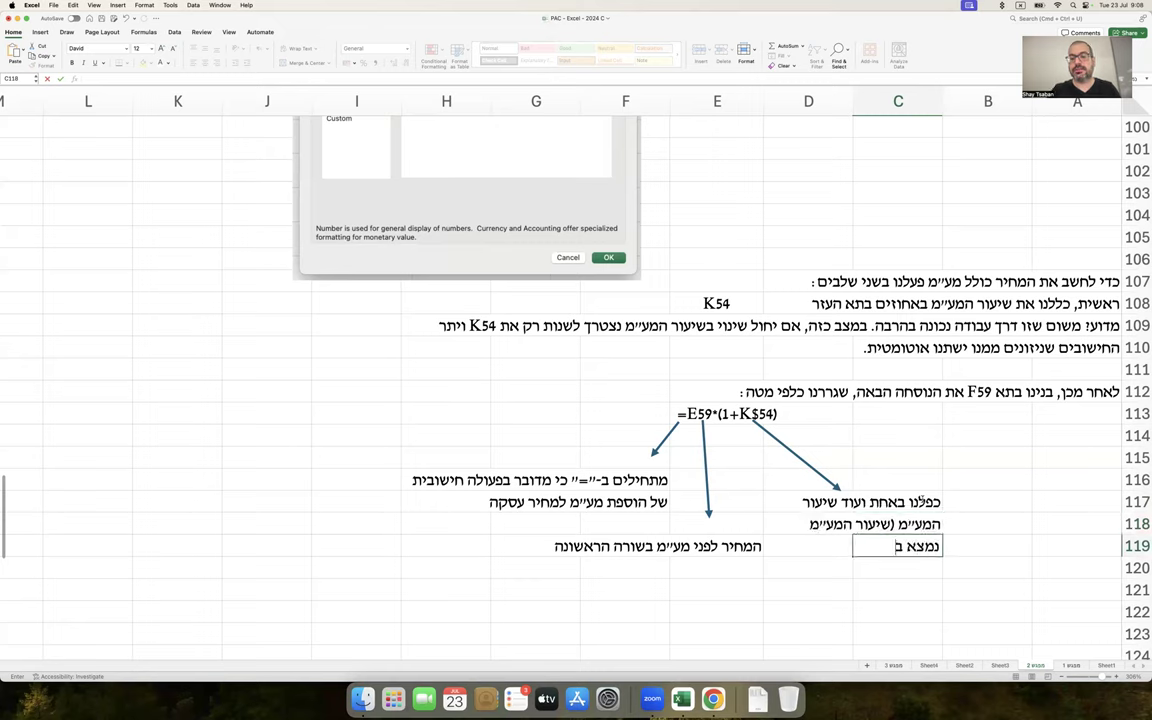
pyautogui.write('תא K54)')
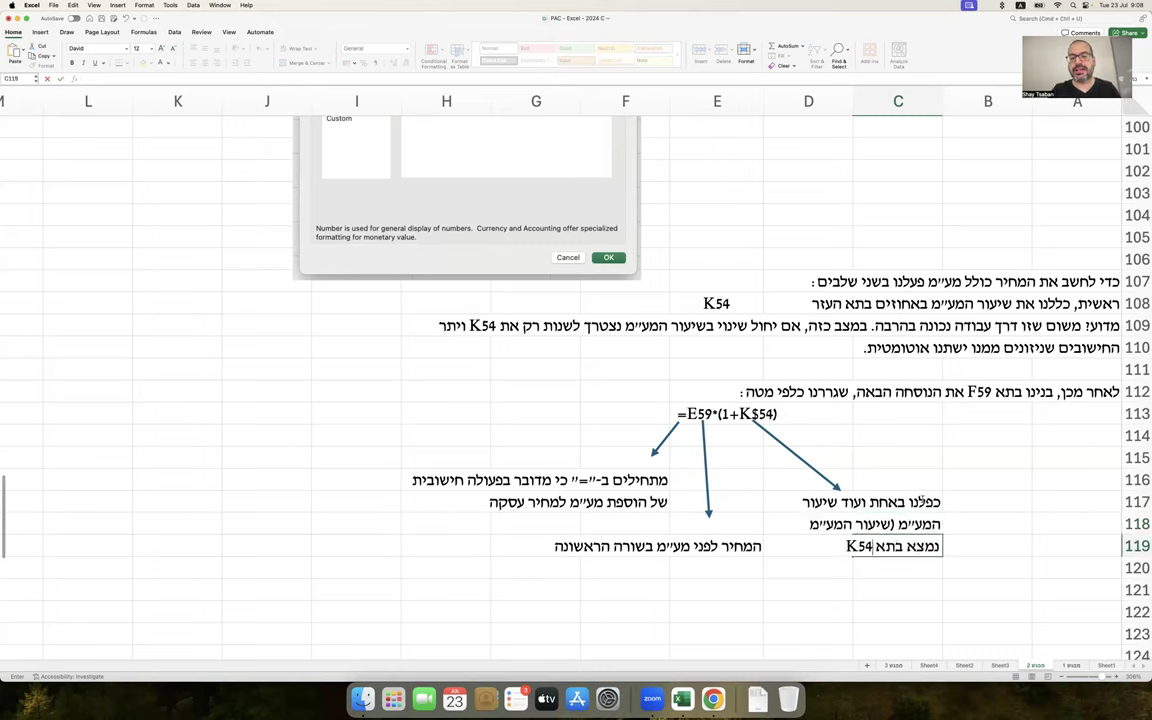
pyautogui.press('Return')
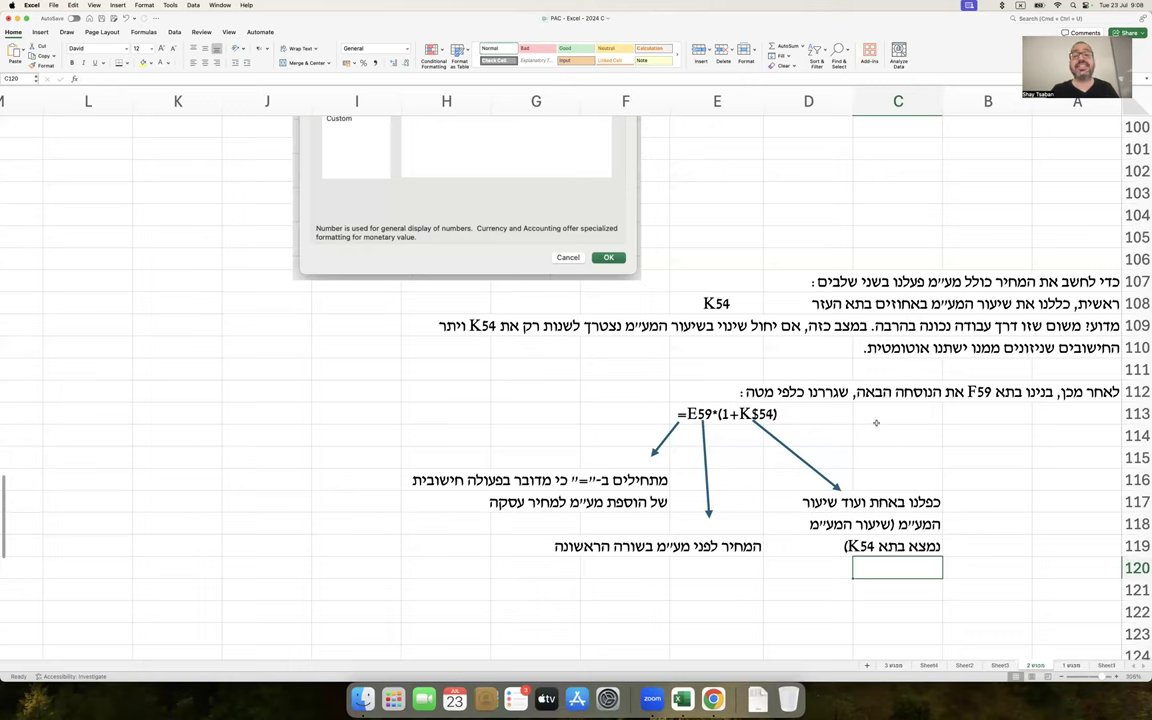
# Write the 'מה זה הדולר?' explanation in C121–C124: the $ locks the VAT row when dragging
pyautogui.scroll(-3, 876, 423)
pyautogui.click(909, 593)
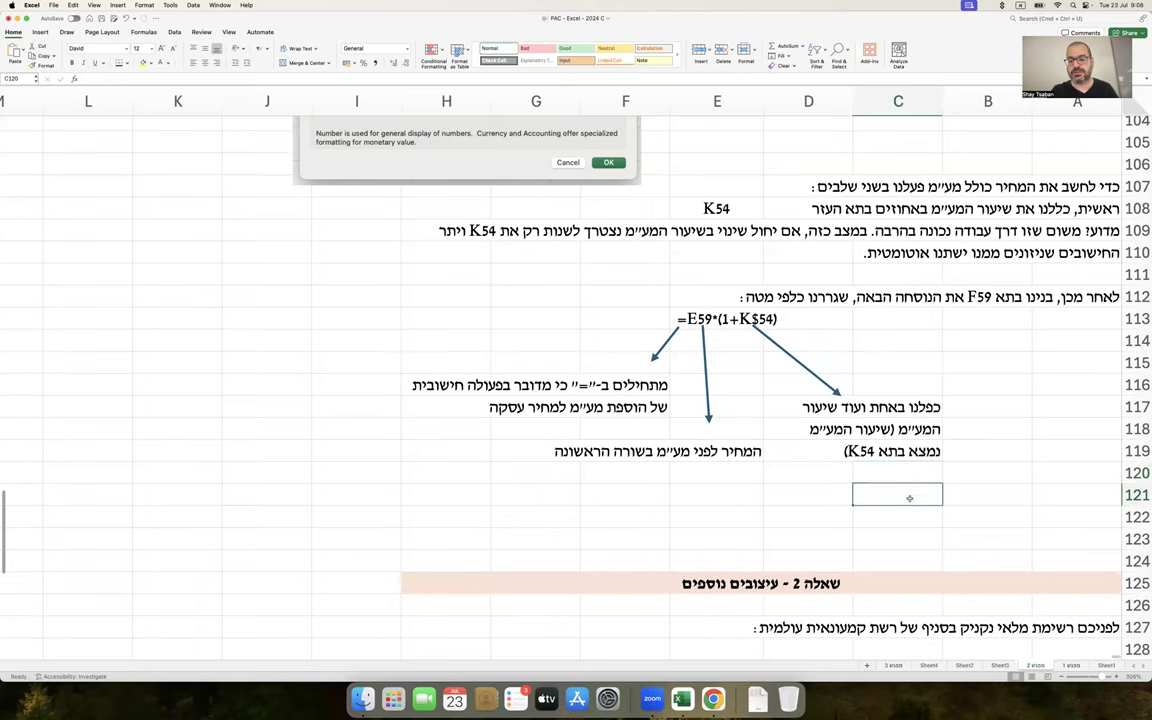
pyautogui.write('מה זה הדולר?')
pyautogui.press('Return')
pyautogui.write('כ')
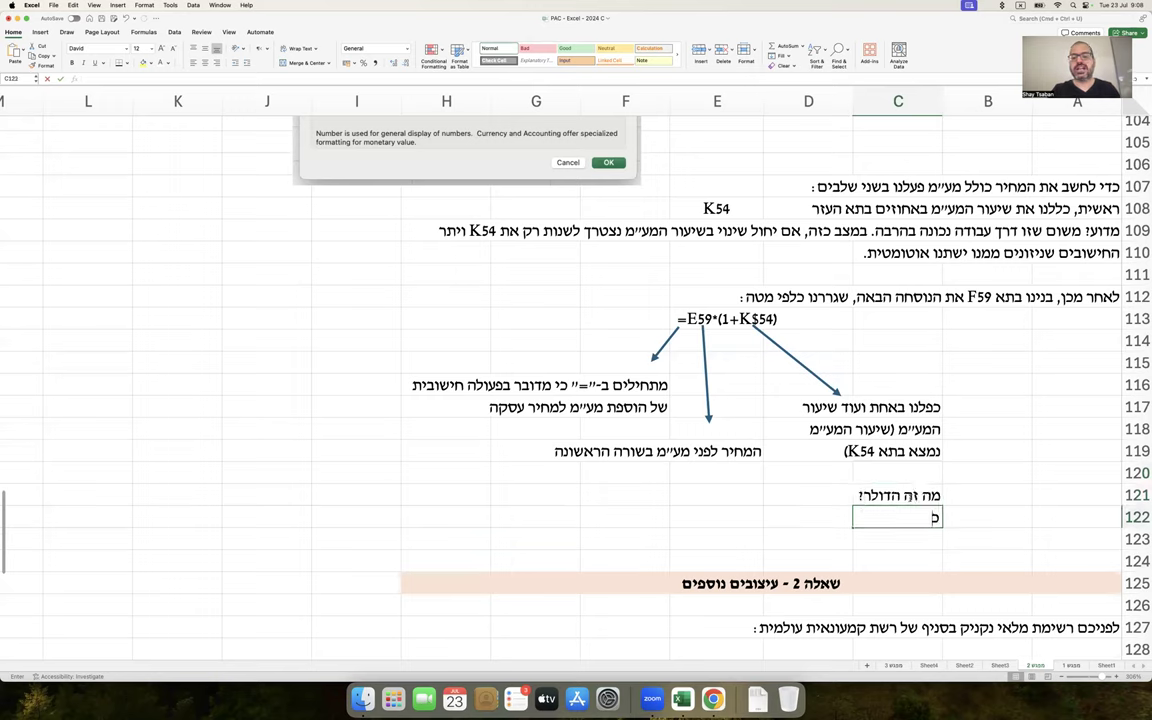
pyautogui.write('אשר מציינים')
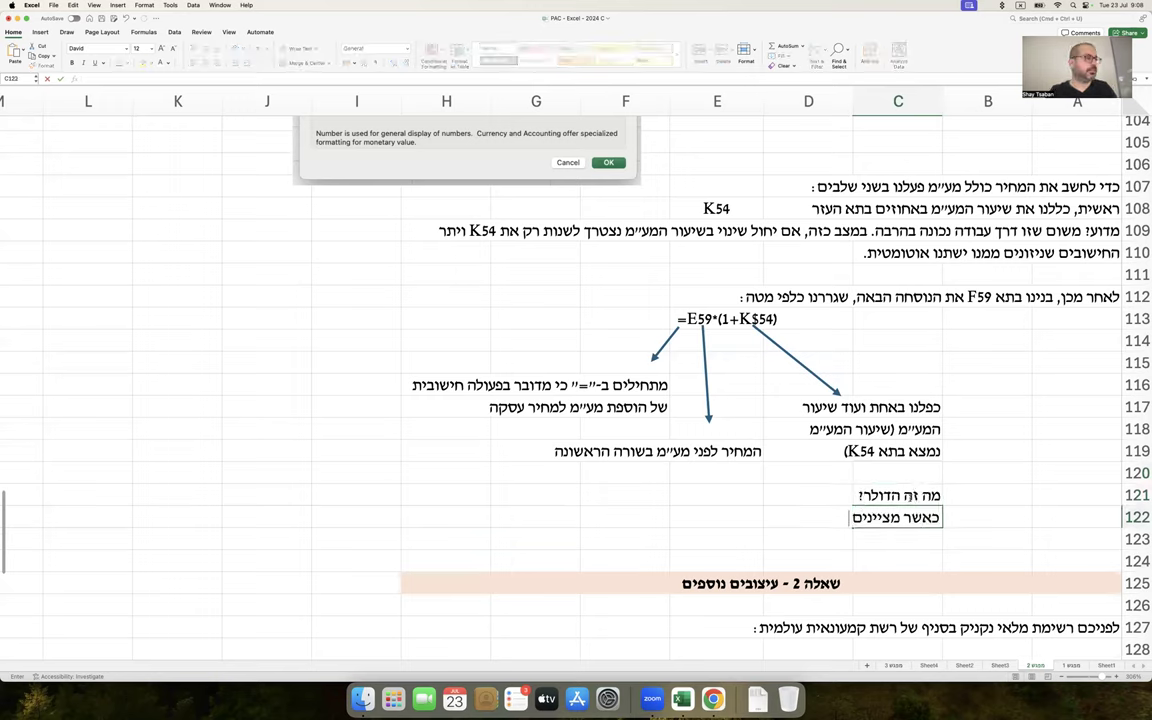
pyautogui.write(' דולר לפני')
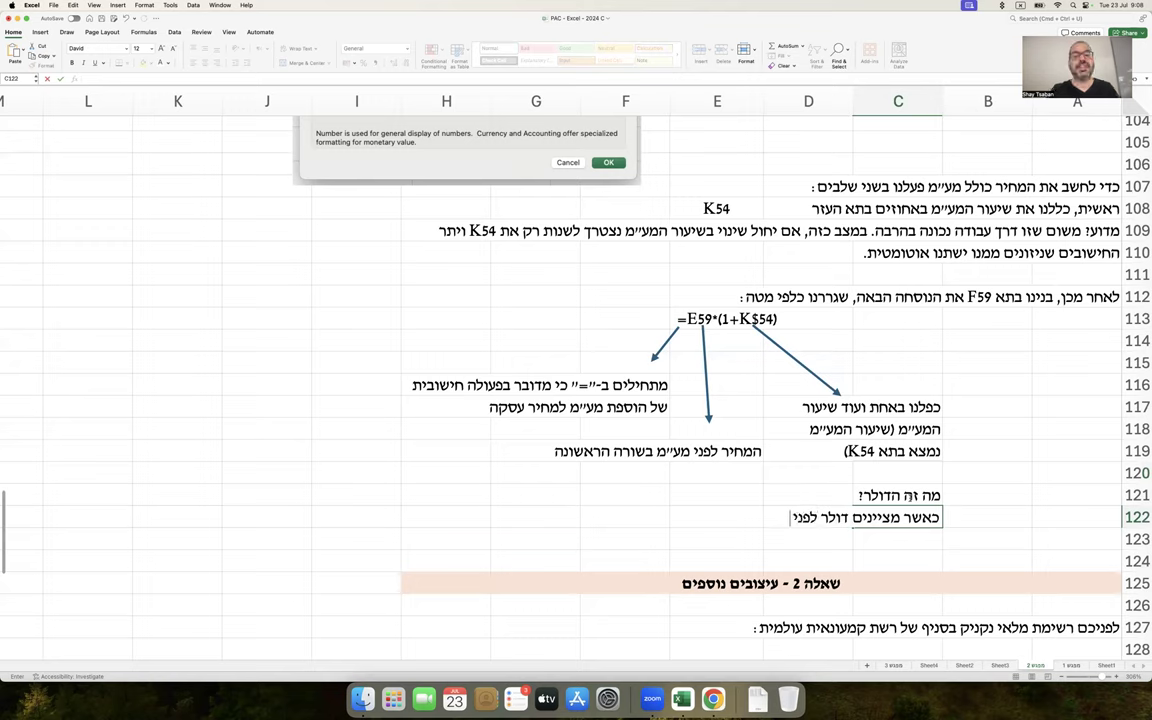
pyautogui.write(' מספר השורה')
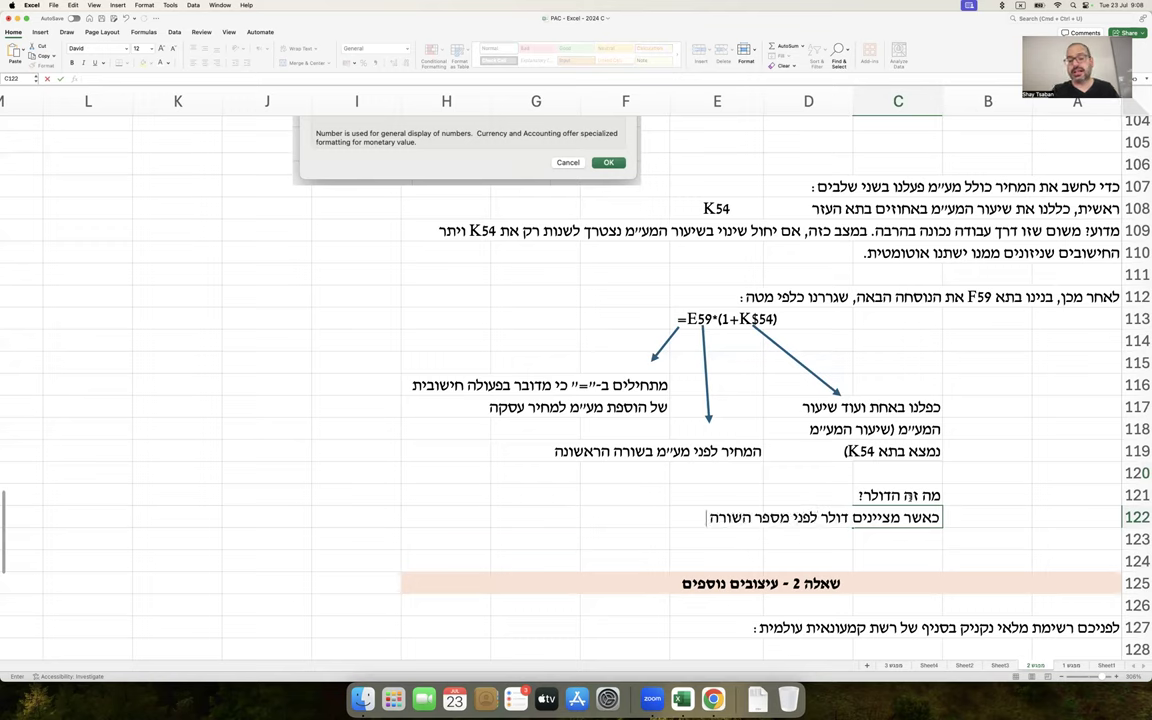
pyautogui.write(' בתא מסוים,')
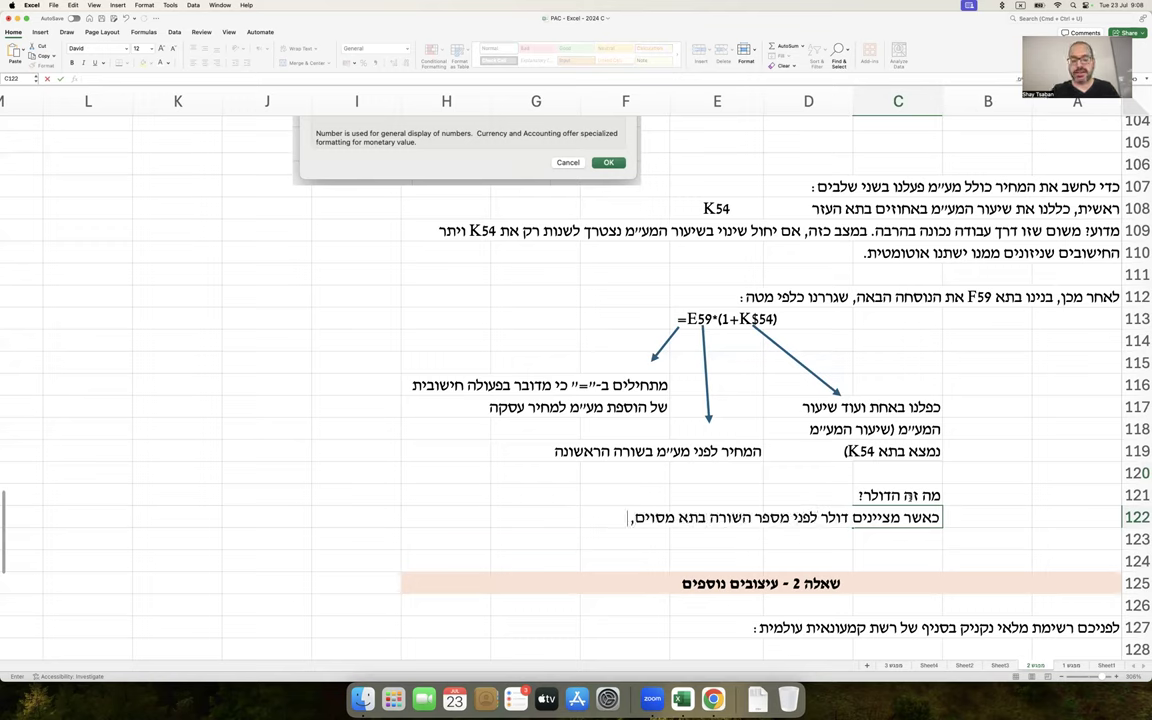
pyautogui.write(' גורמים לאק')
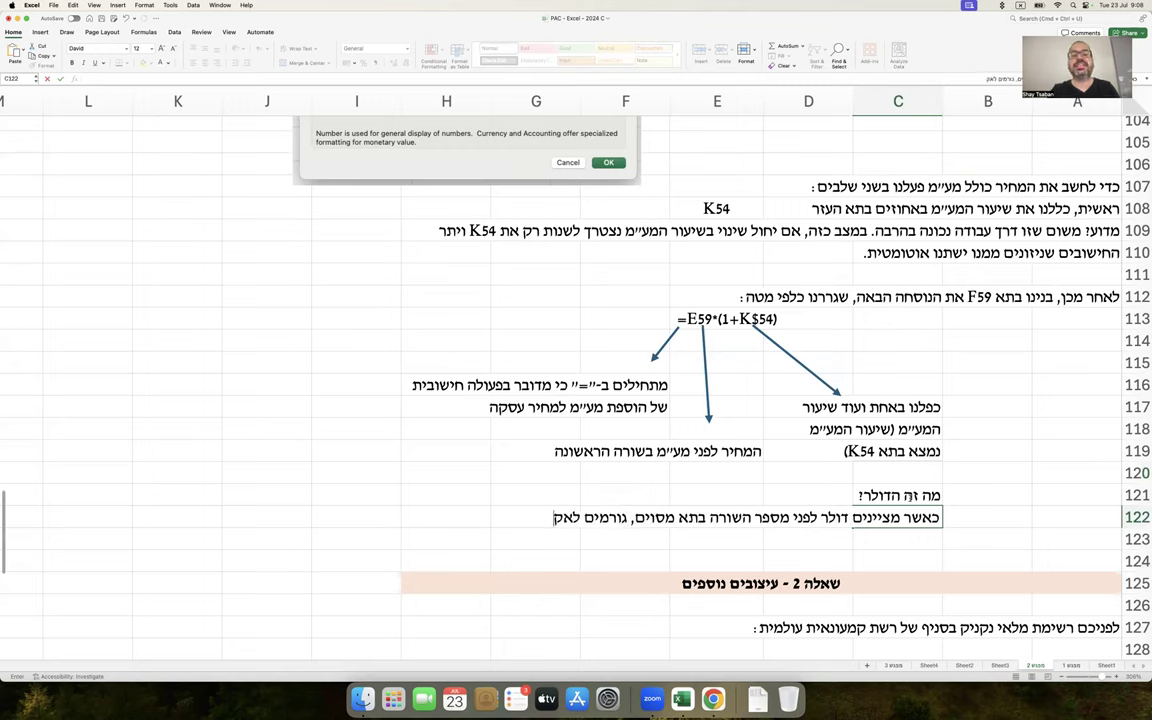
pyautogui.write('סל "להו')
pyautogui.write('על" על השורה')
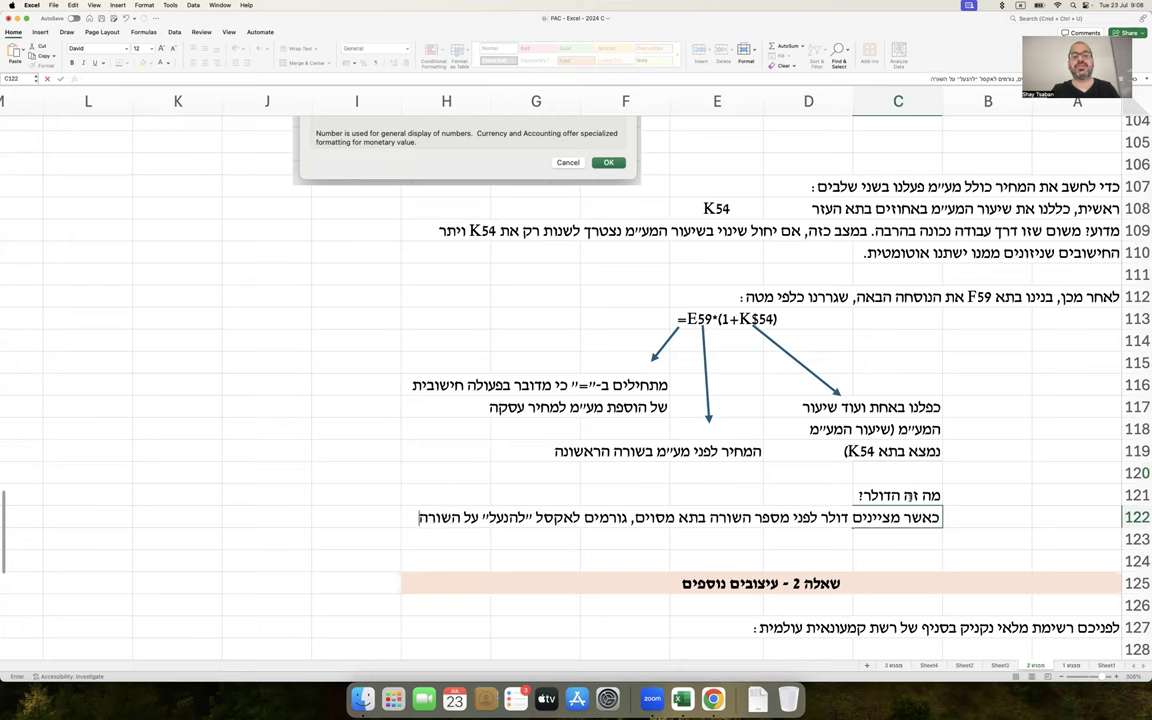
pyautogui.press('Return')
pyautogui.write("הזו. בדרך כזו, אם נגרור '")
pyautogui.write(' נשכפל את הנוסחה כלפי מטה,')
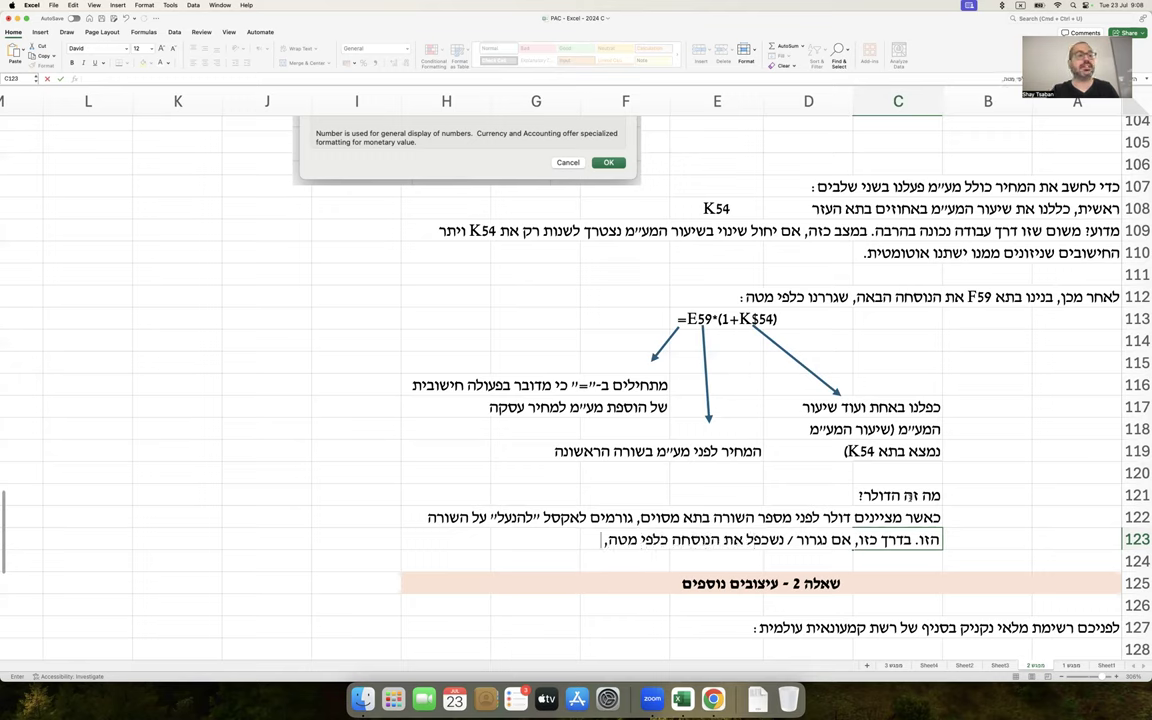
pyautogui.write(' עדיין')
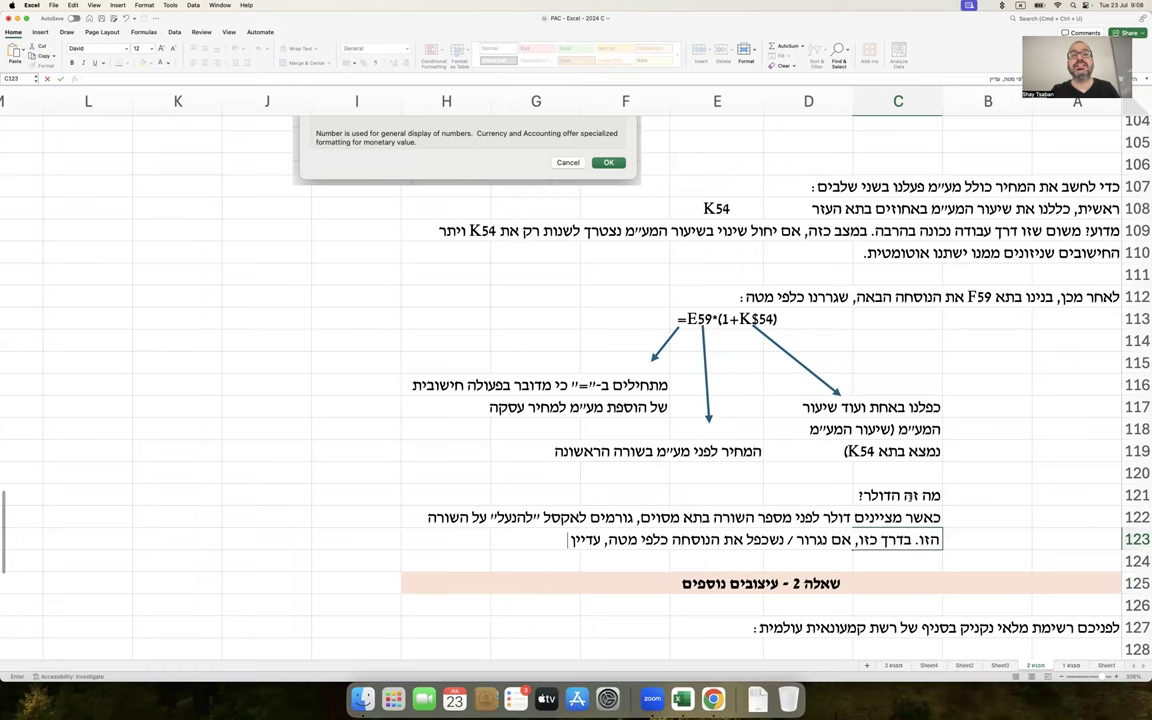
pyautogui.write(' תבוצע הפניה')
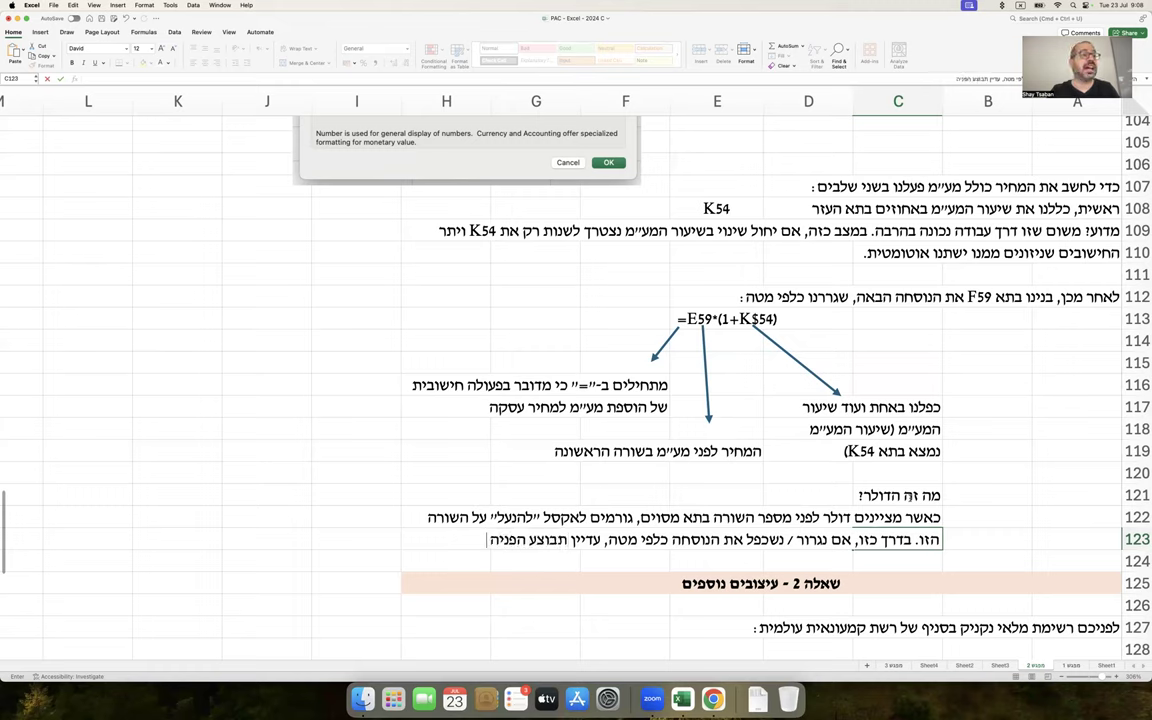
pyautogui.write(' וחישוב')
pyautogui.press('Return')
pyautogui.write('לפי אותו תא')
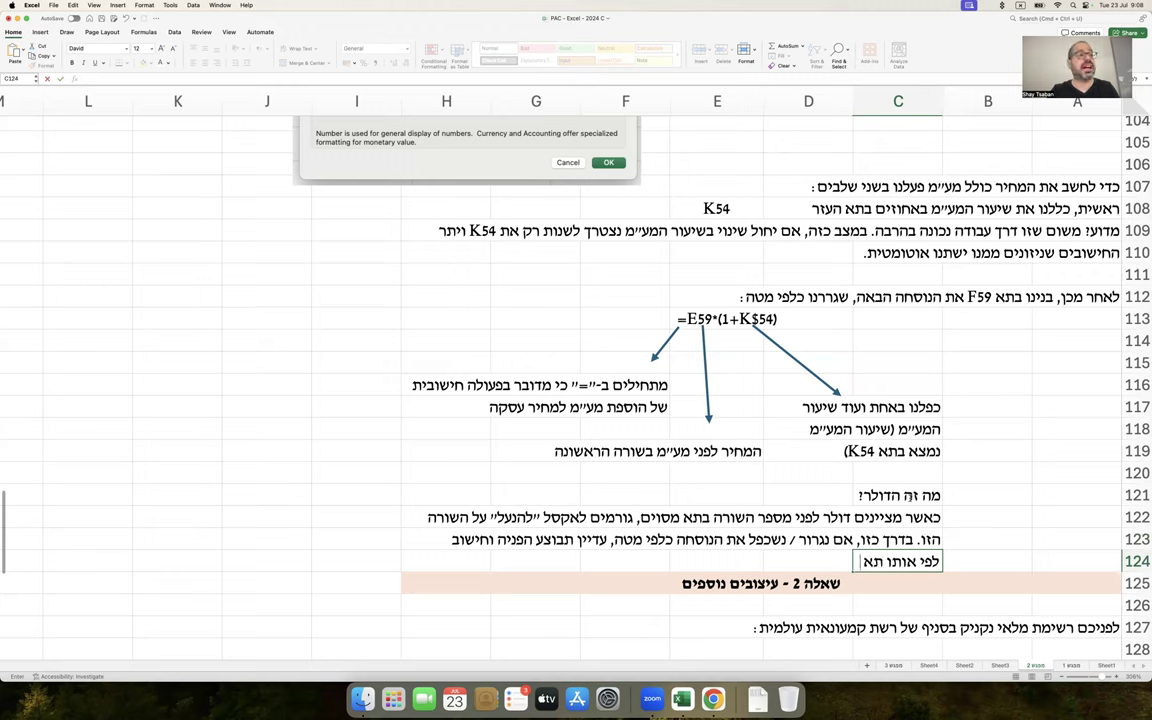
pyautogui.write(' של מע״מ - שזה')
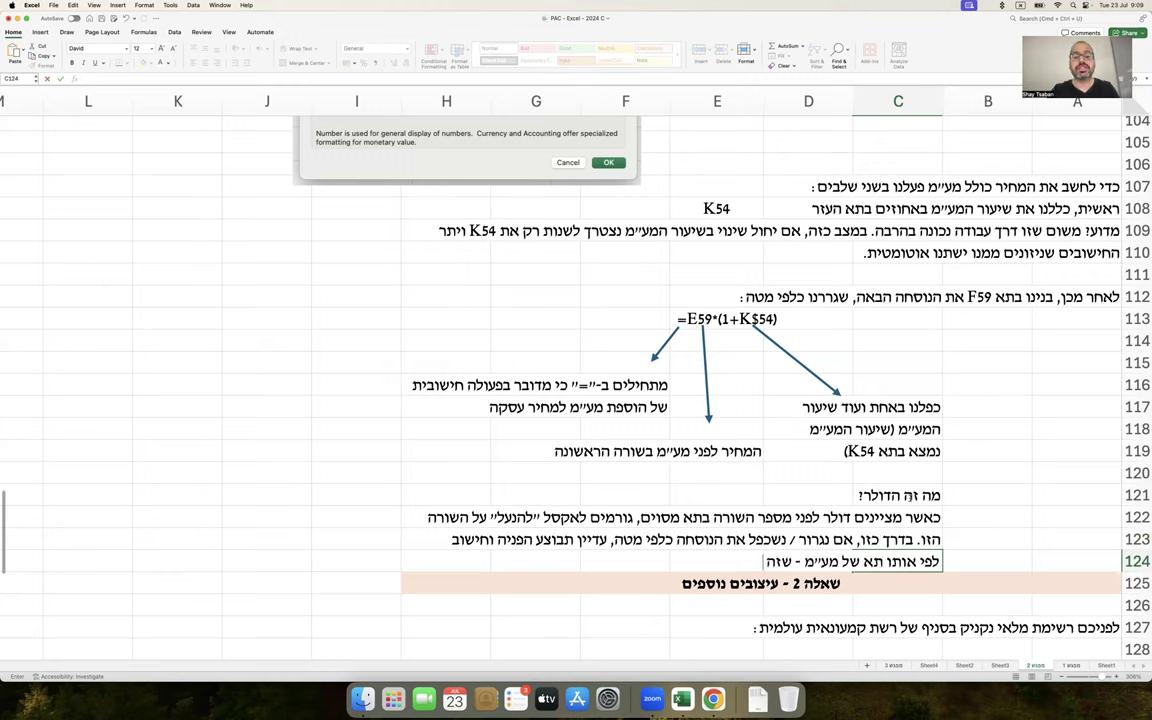
pyautogui.write(' מה שאני רוצה.')
pyautogui.press('Return')
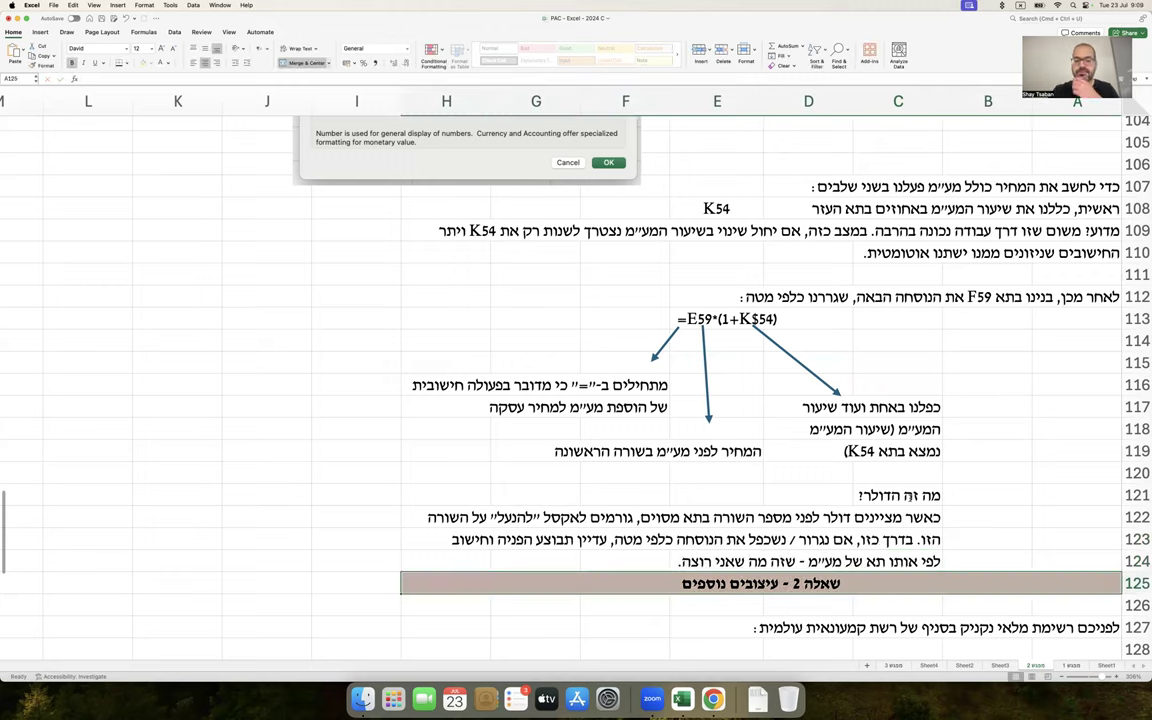
# Insert three blank rows above the question 2 heading
pyautogui.scroll(-2, 926, 500)
pyautogui.moveTo(1136, 546); pyautogui.dragTo(1130, 594)
pyautogui.rightClick(1020, 600)
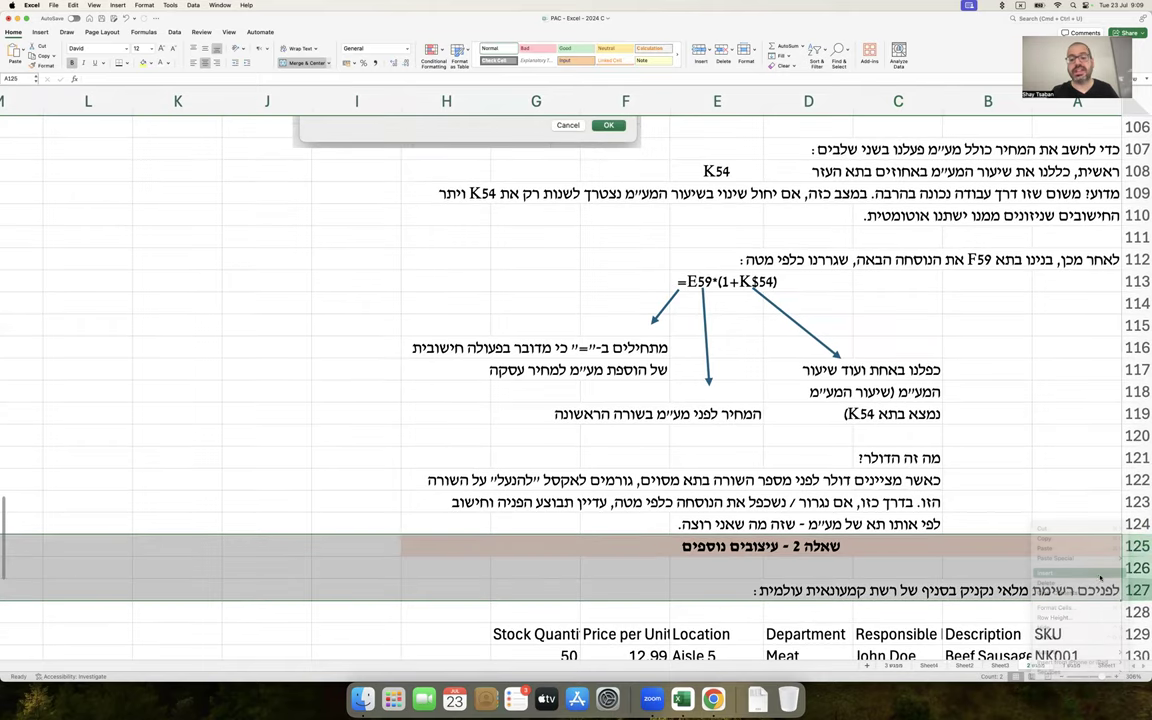
pyautogui.click(930, 538)
# Add lines explaining that without $, Excel would wrongly use K55, K56 for VAT
pyautogui.click(913, 548)
pyautogui.write('אם ל')
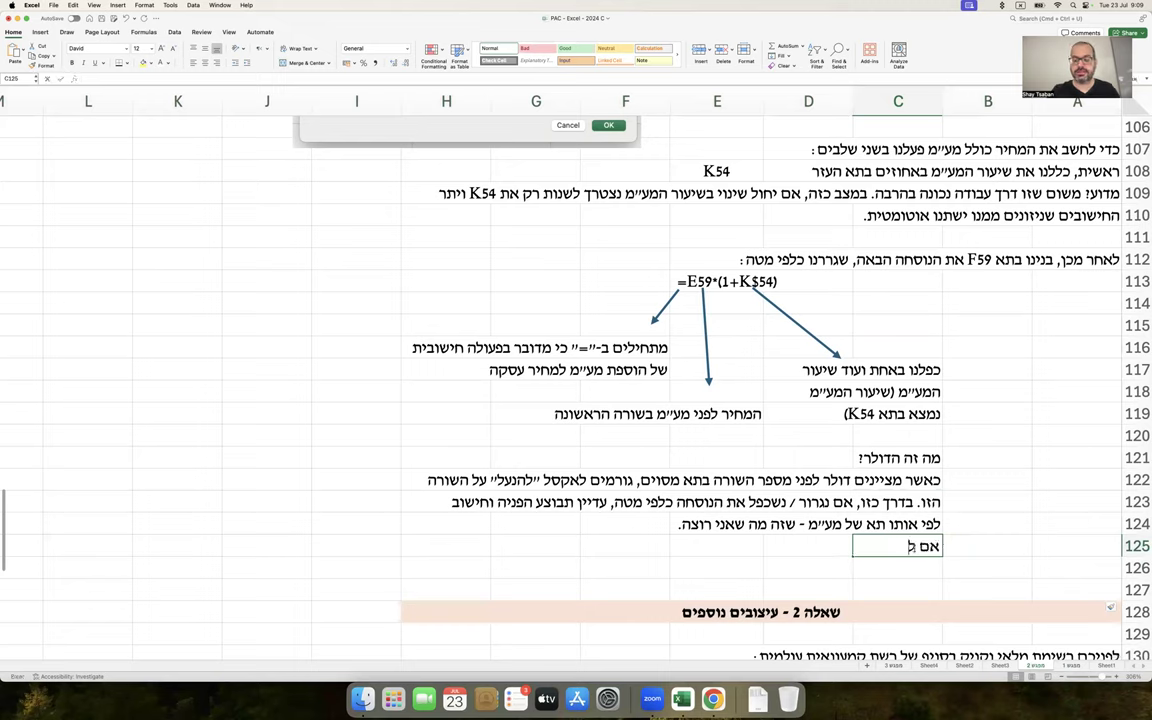
pyautogui.write('א הייתי מסמן')
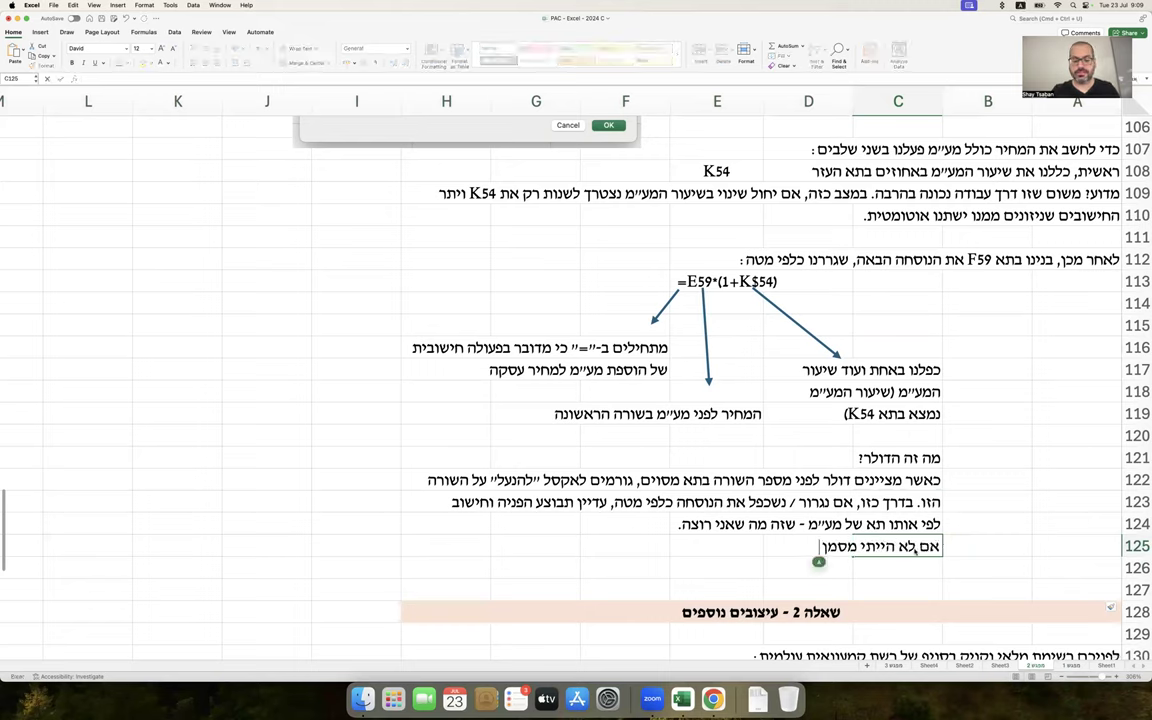
pyautogui.write(' $ והייתי')
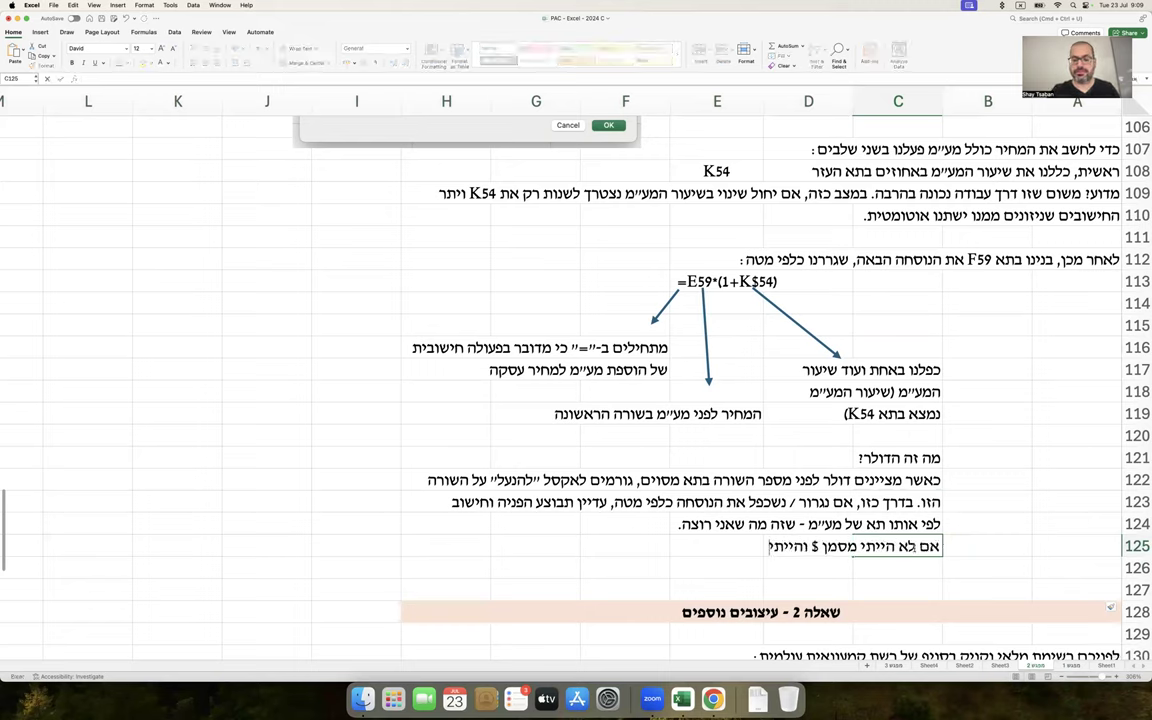
pyautogui.write(' גורר את הנוסחה,')
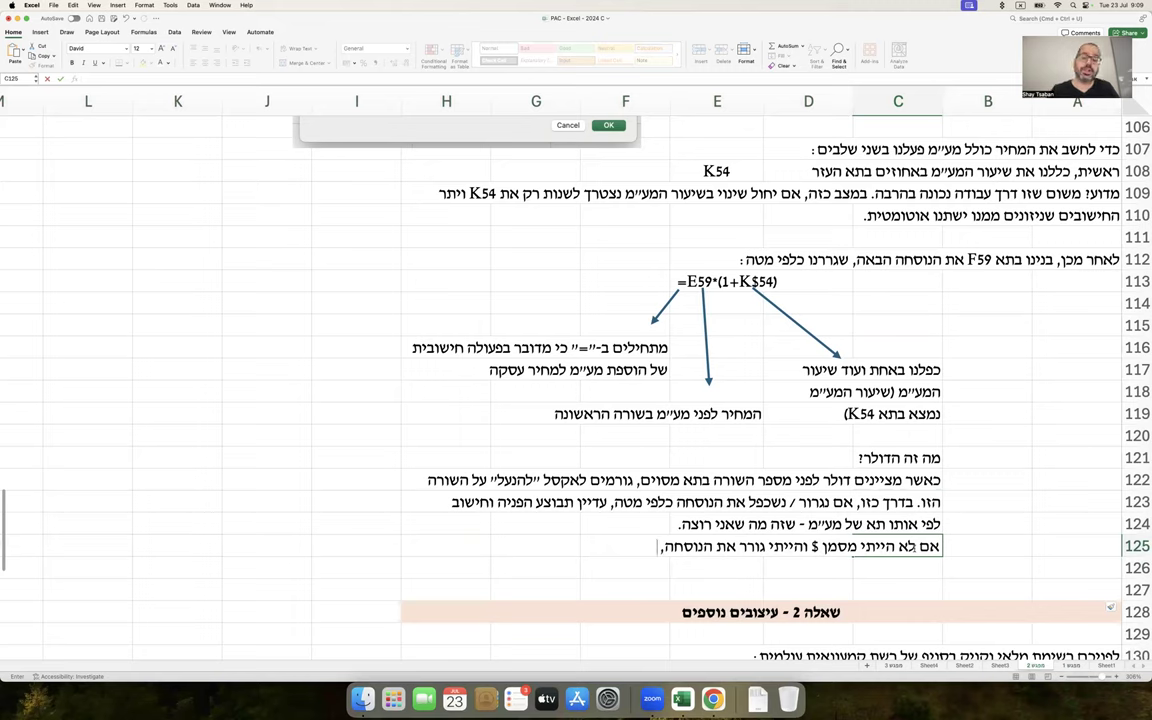
pyautogui.write('אקסל היה ח')
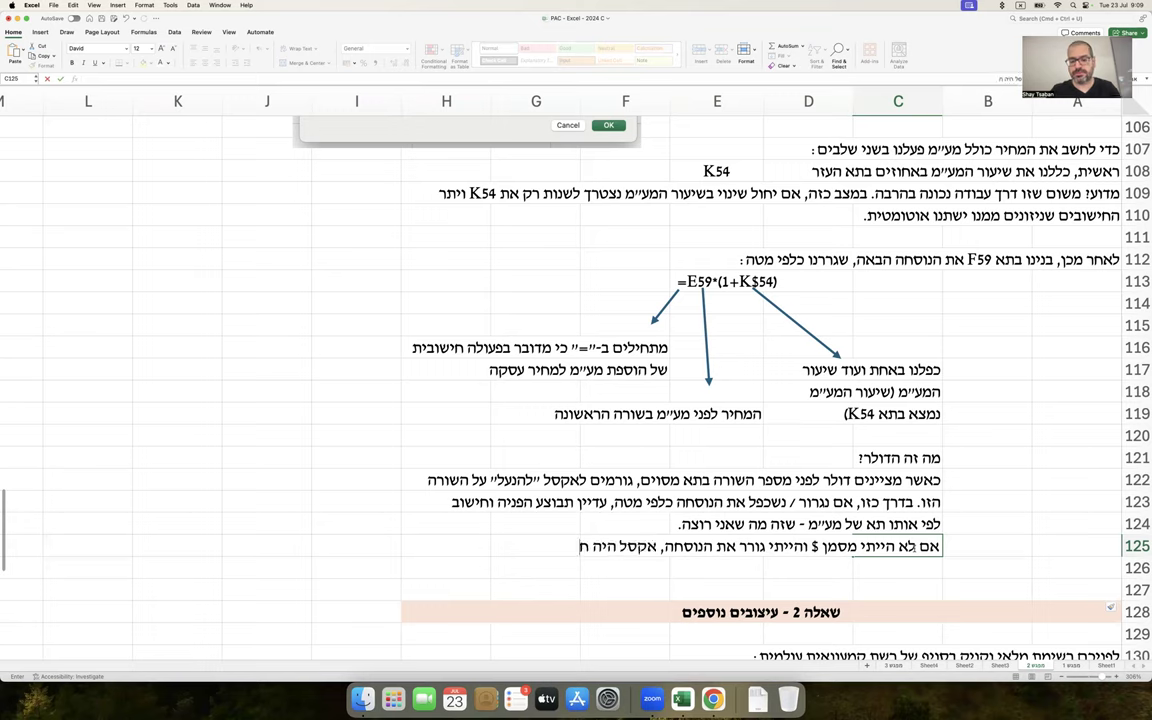
pyautogui.write('ושב שהמע״מ בשורות')
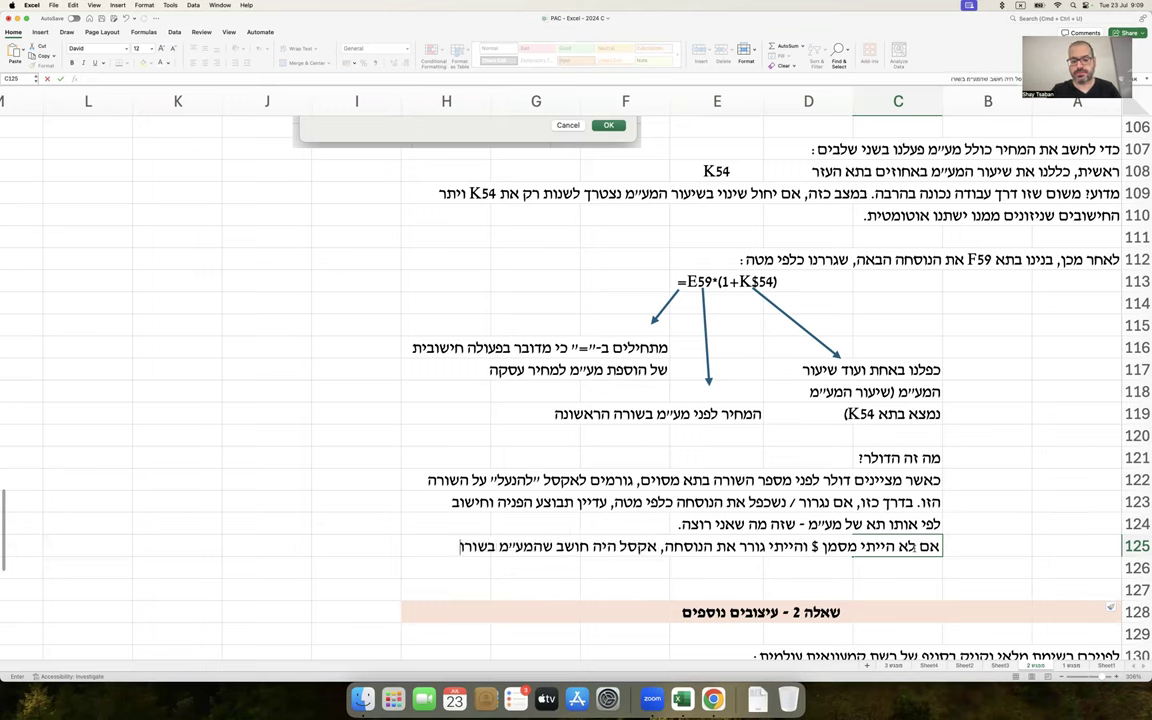
pyautogui.press('Return')
pyautogui.write('הבאות כלומר ב-')
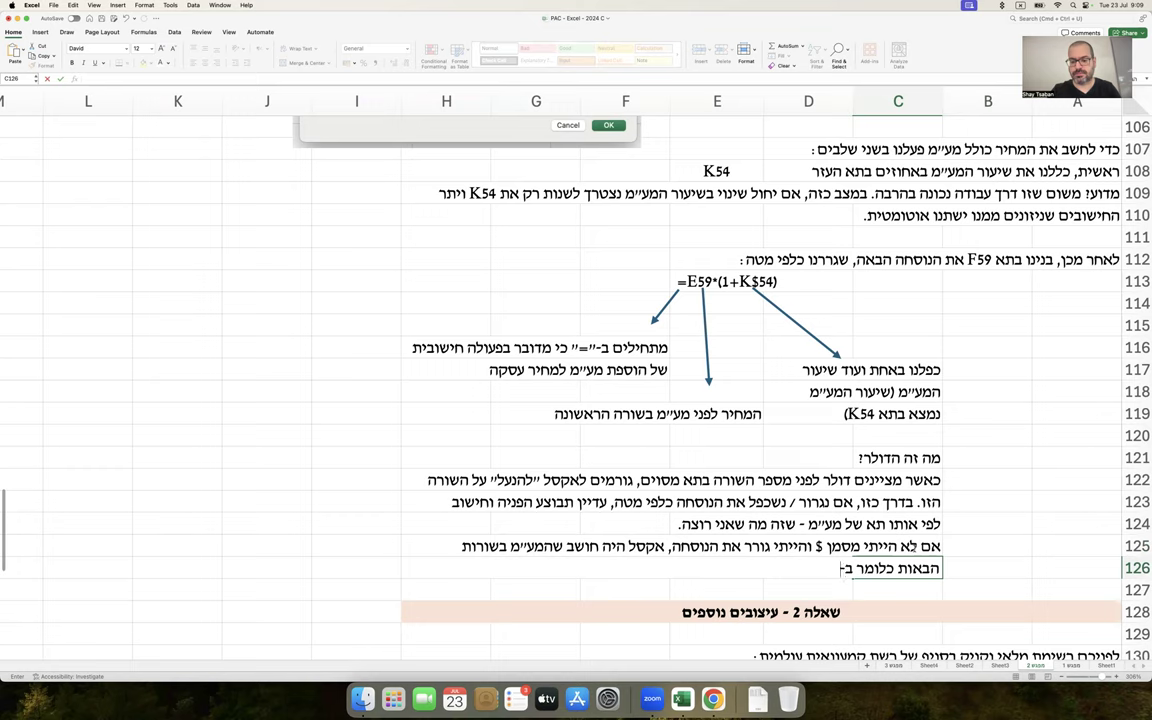
pyautogui.write('K55, K56')
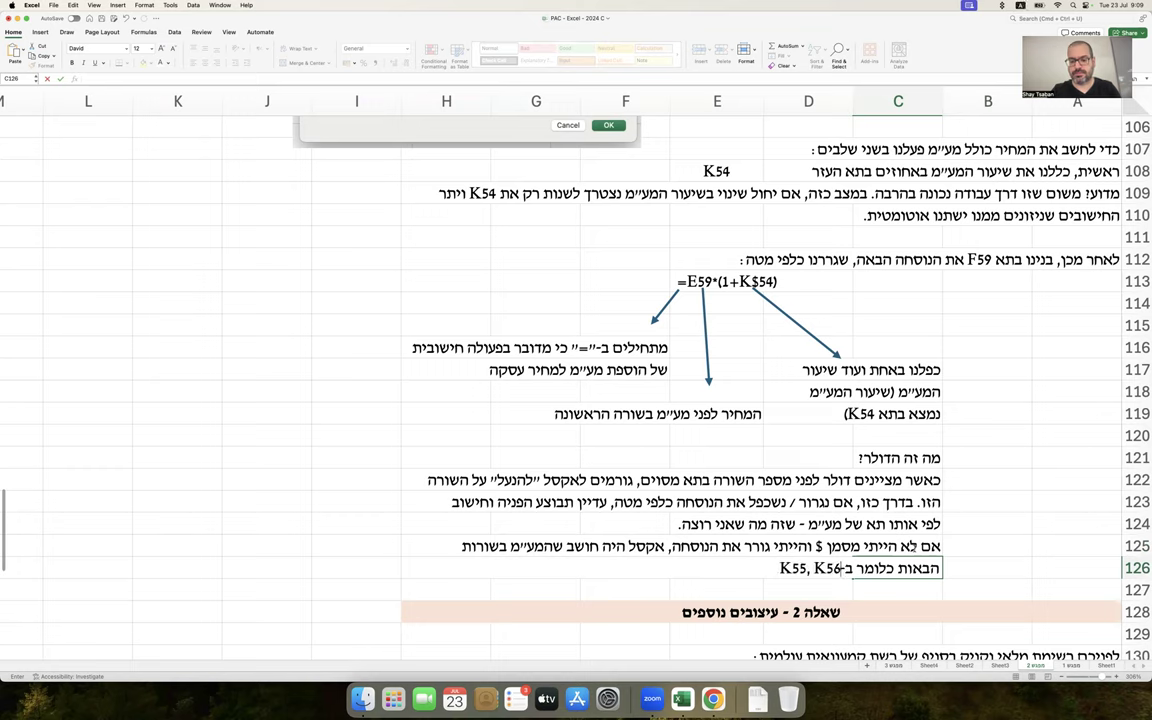
pyautogui.write(' וזה כמובן לא נכון.')
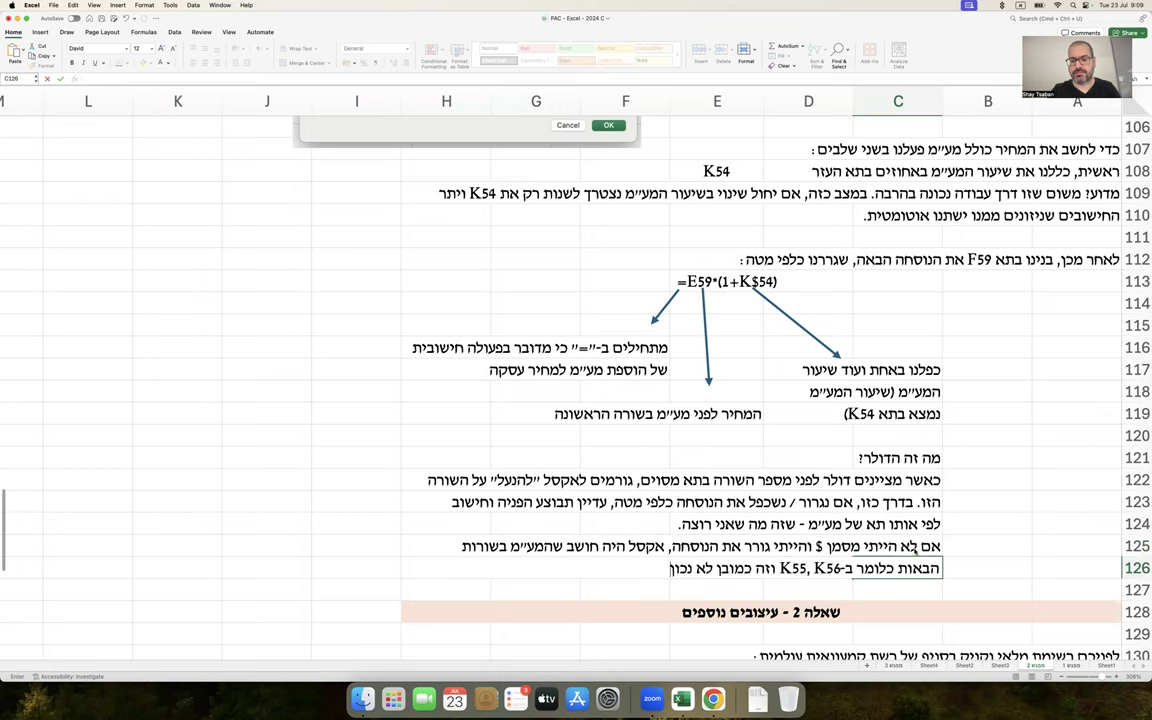
pyautogui.press('Return')
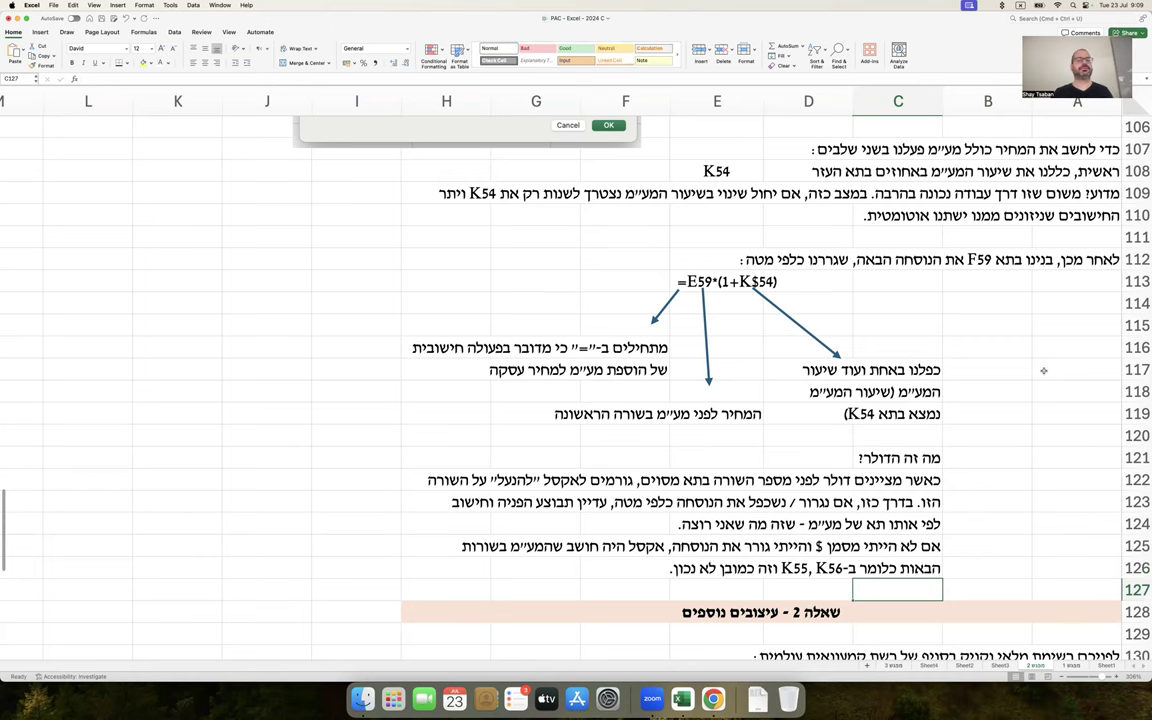
pyautogui.scroll(6, 1043, 370)
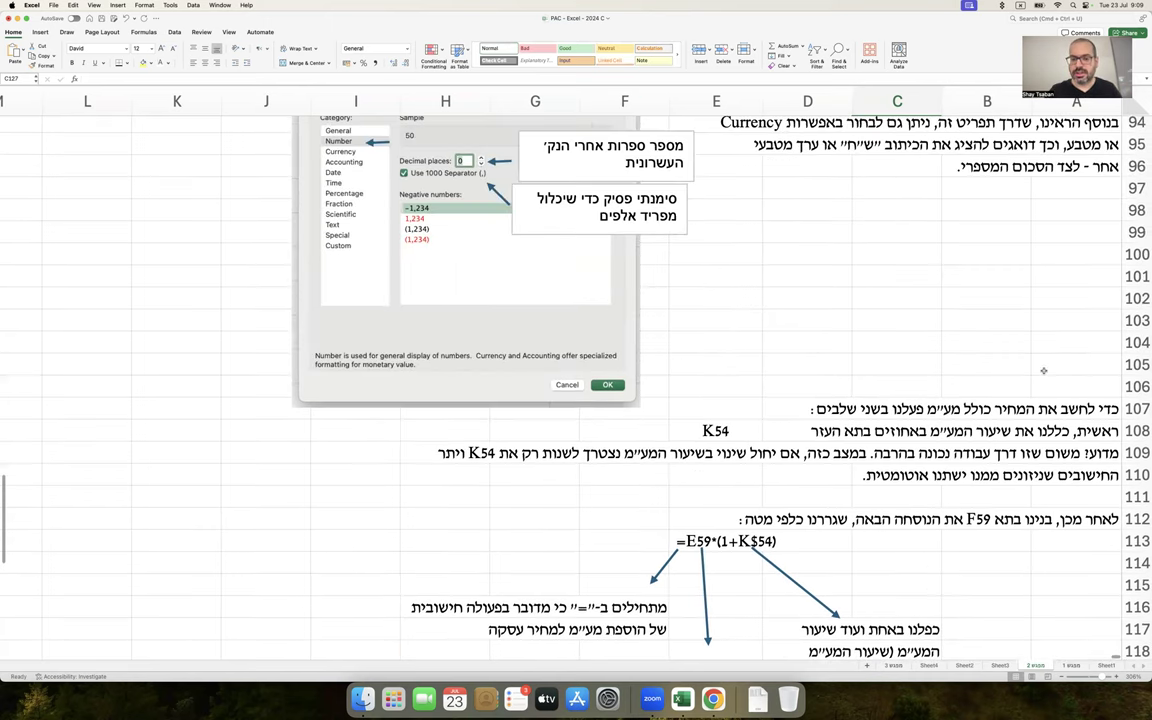
pyautogui.scroll(20, 1043, 370)
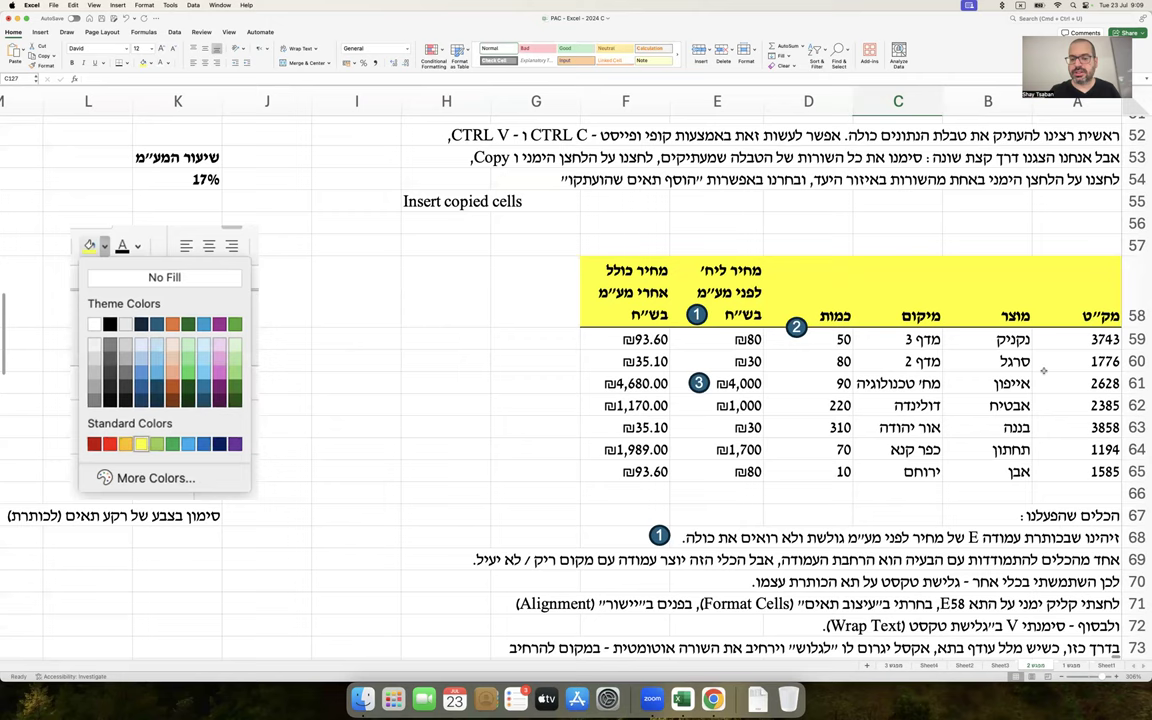
pyautogui.moveTo(707, 389)
pyautogui.mouseDown()
pyautogui.moveTo(600, 330)
pyautogui.moveTo(600, 340)
pyautogui.mouseUp()
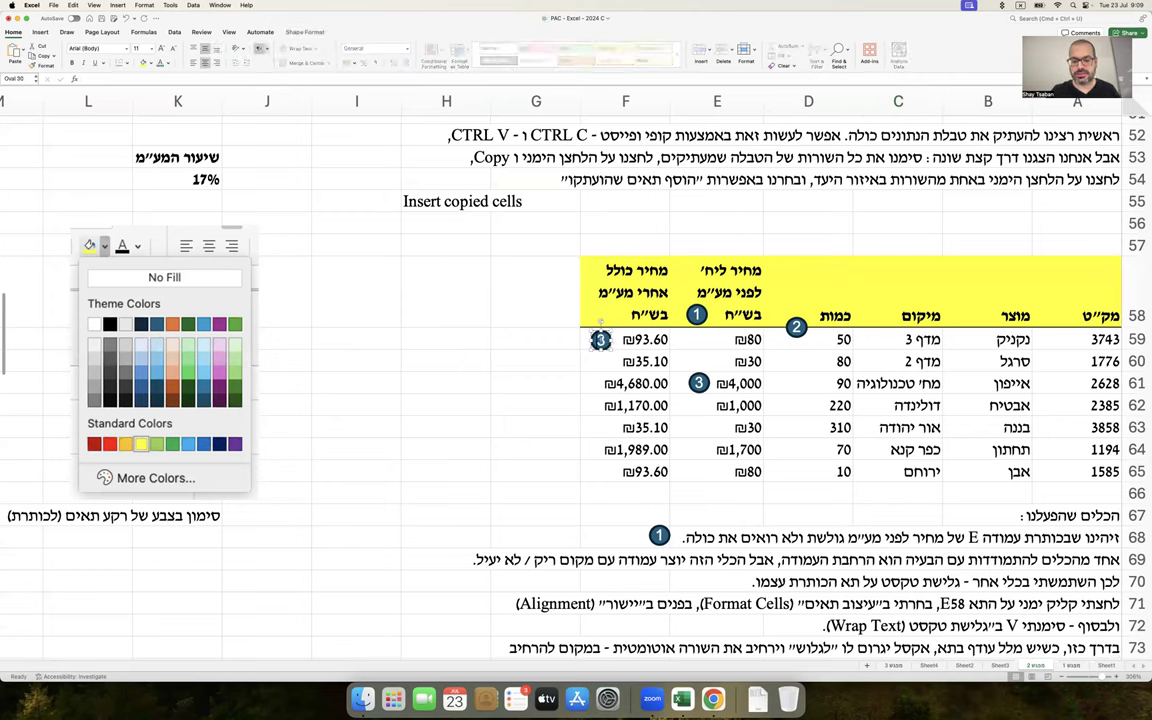
pyautogui.write('4')
pyautogui.scroll(-15, 600, 340)
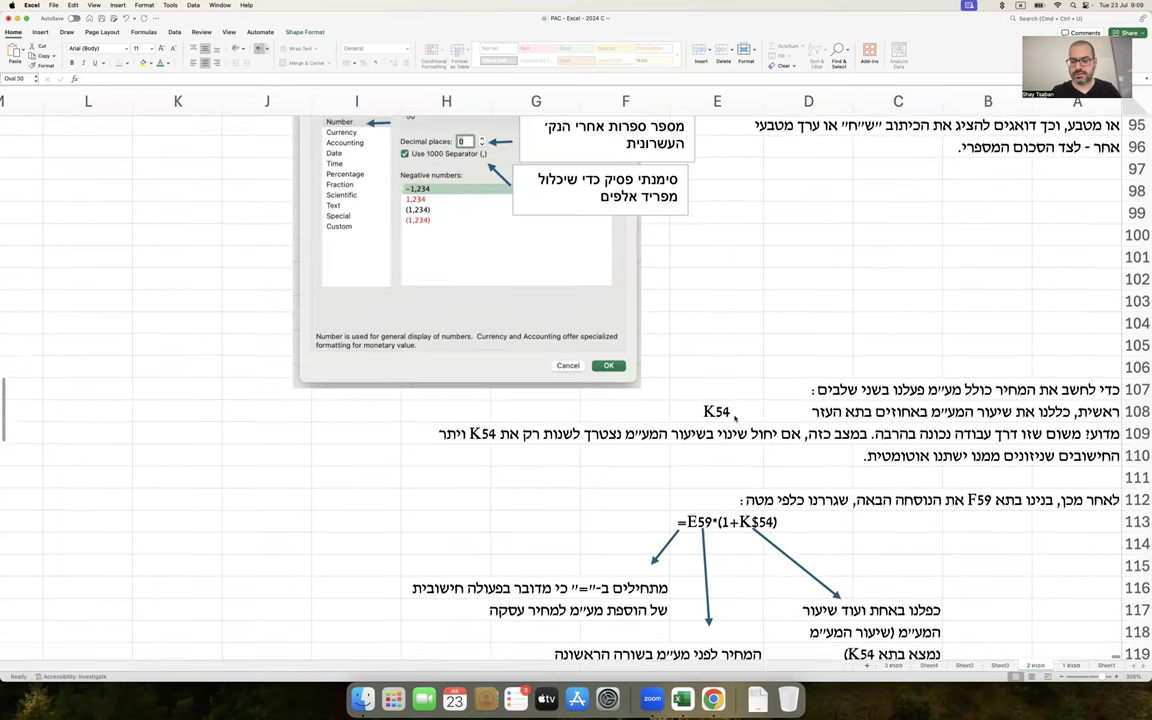
pyautogui.click(740, 358)
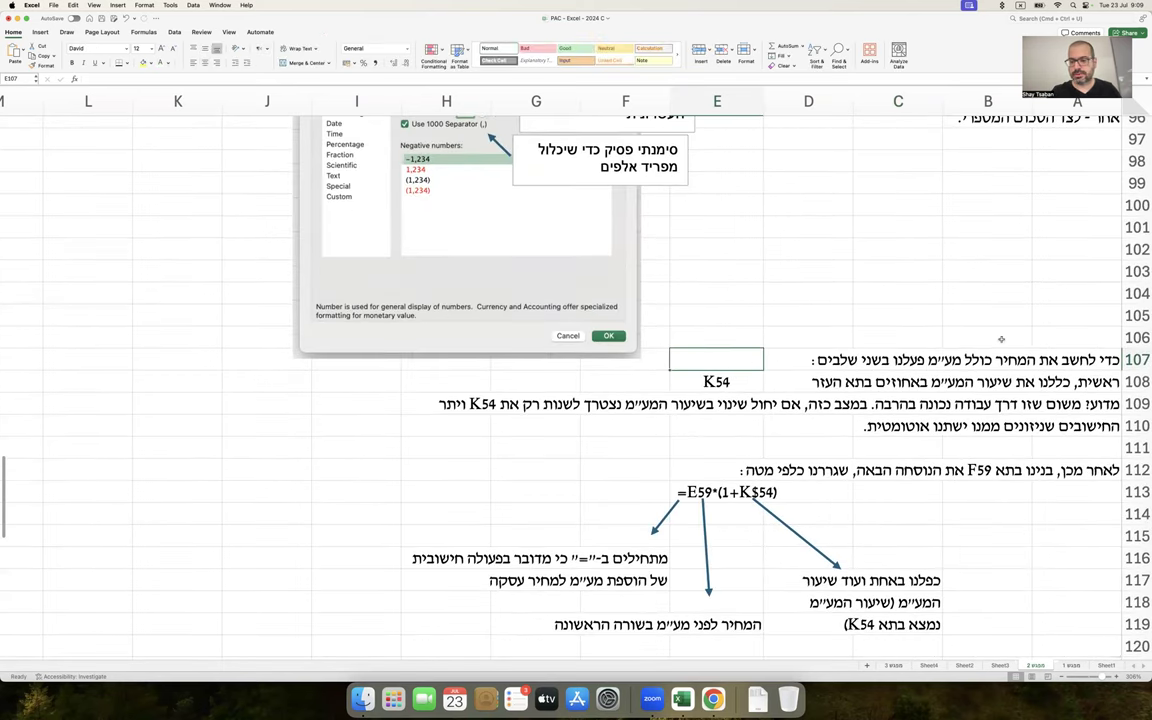
pyautogui.press('super+z')
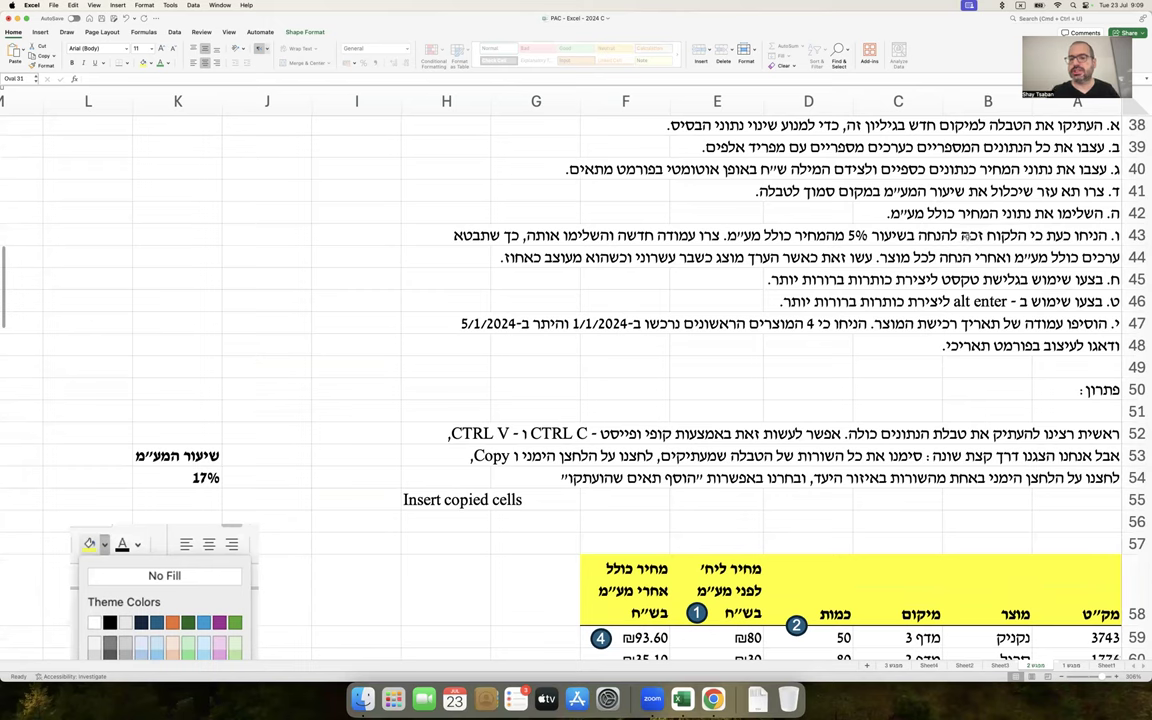
pyautogui.moveTo(1048, 239); pyautogui.dragTo(478, 280)
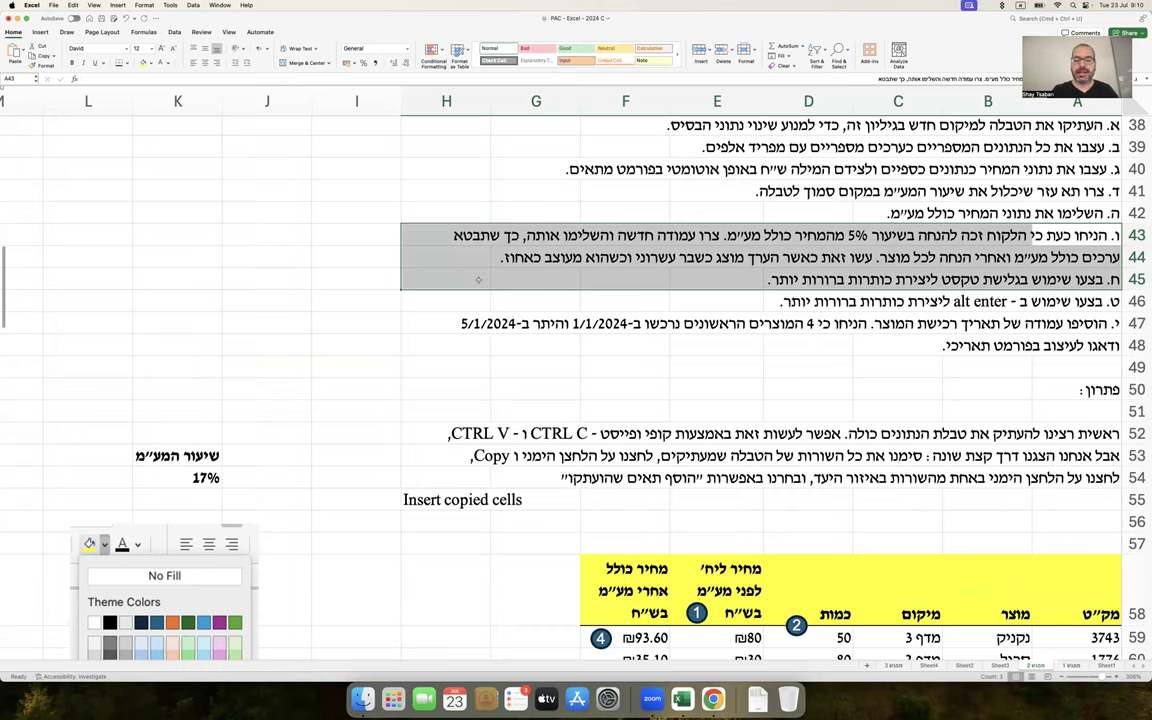
pyautogui.click(606, 560)
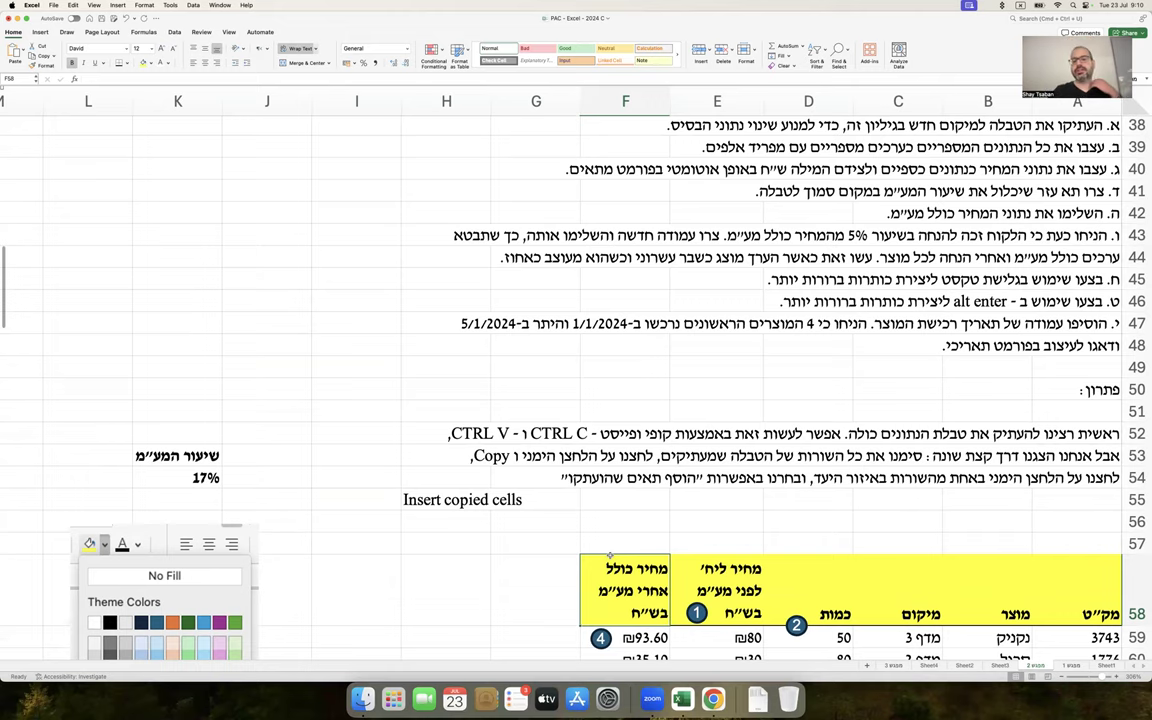
pyautogui.scroll(-5, 604, 554)
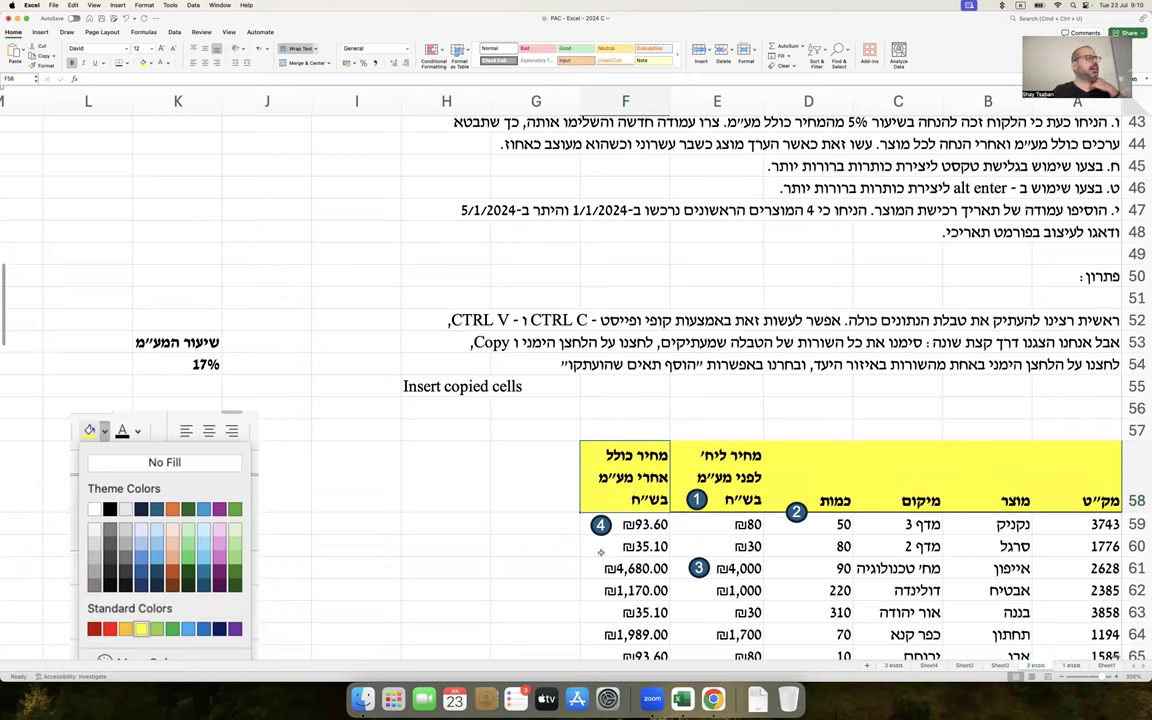
# Enter 'שיעור הנחה' in J53 and 5% in J54, both bold
pyautogui.click(298, 341)
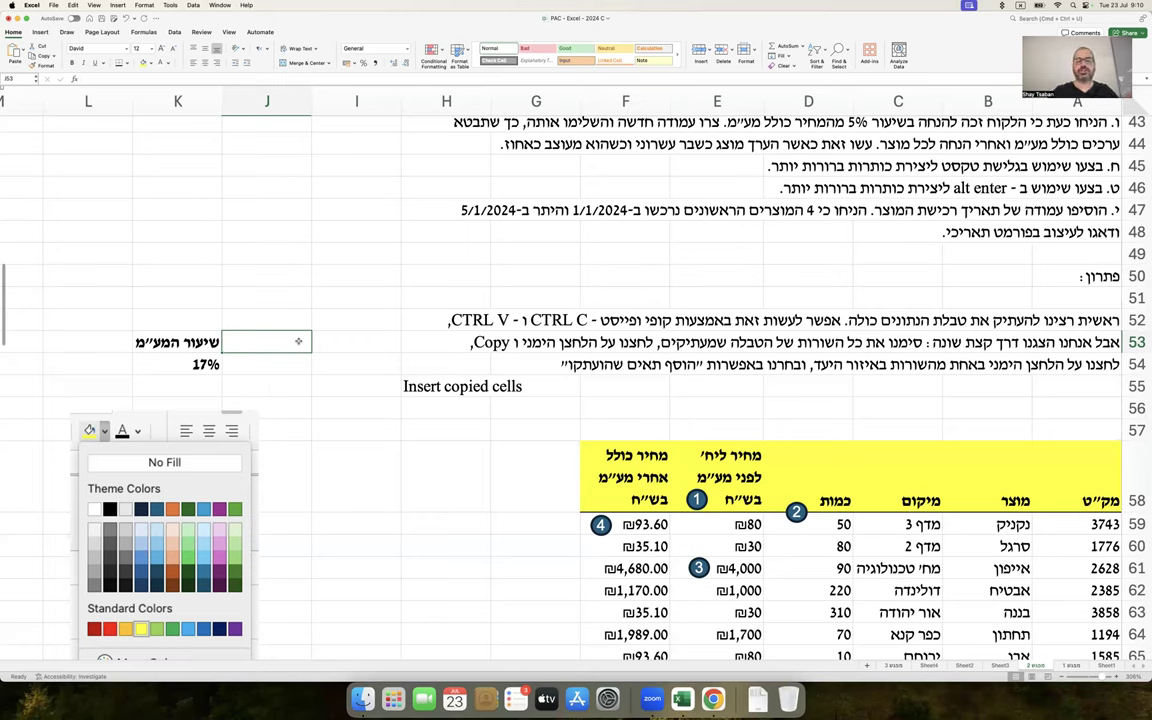
pyautogui.write('שיעור הנחה')
pyautogui.press('Return')
pyautogui.write('5%')
pyautogui.moveTo(267, 342); pyautogui.dragTo(267, 364)
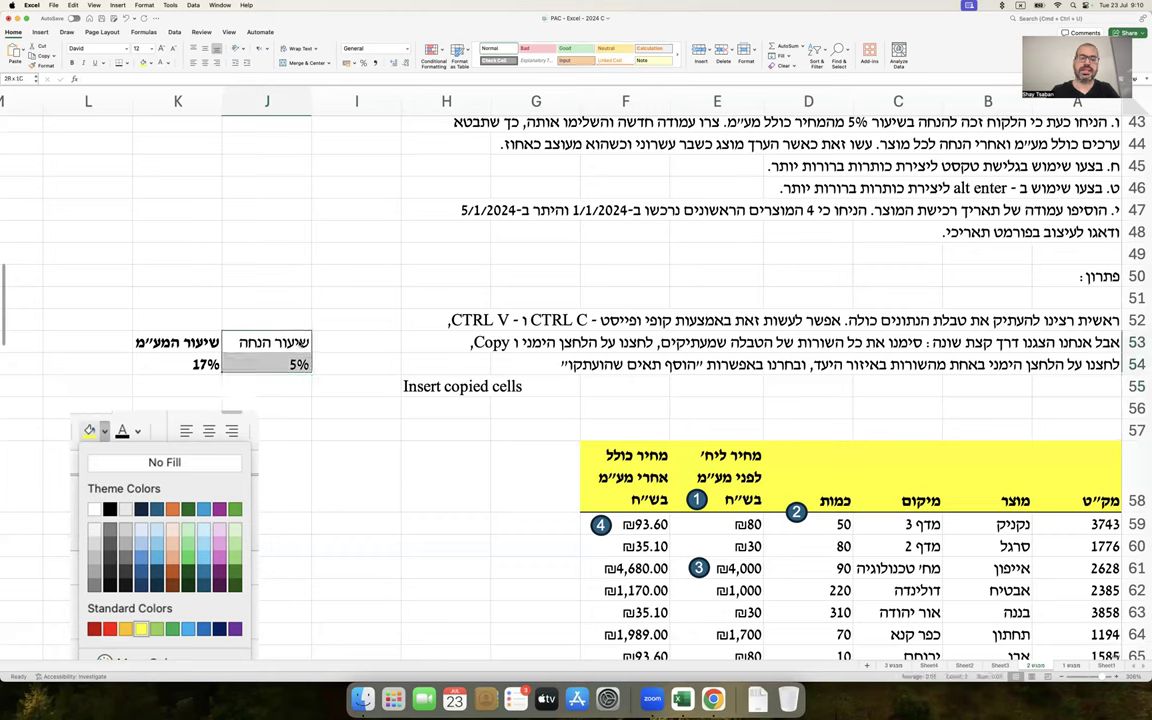
pyautogui.press('super+b')
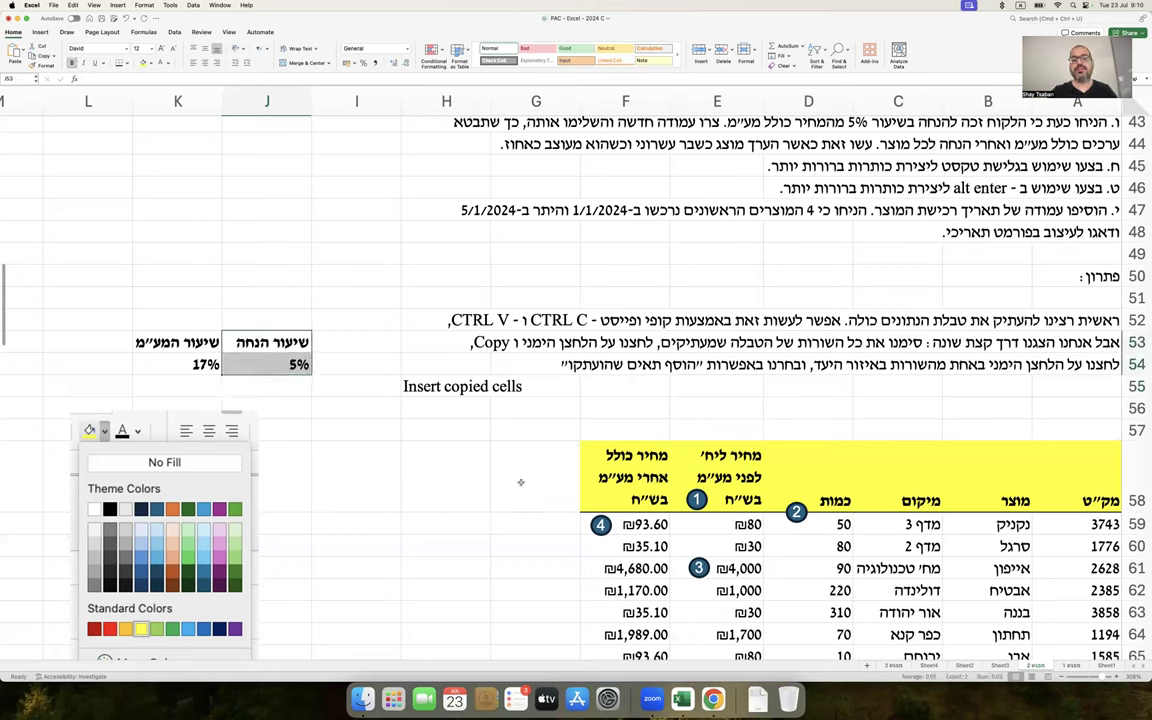
pyautogui.click(520, 482)
pyautogui.click(606, 474)
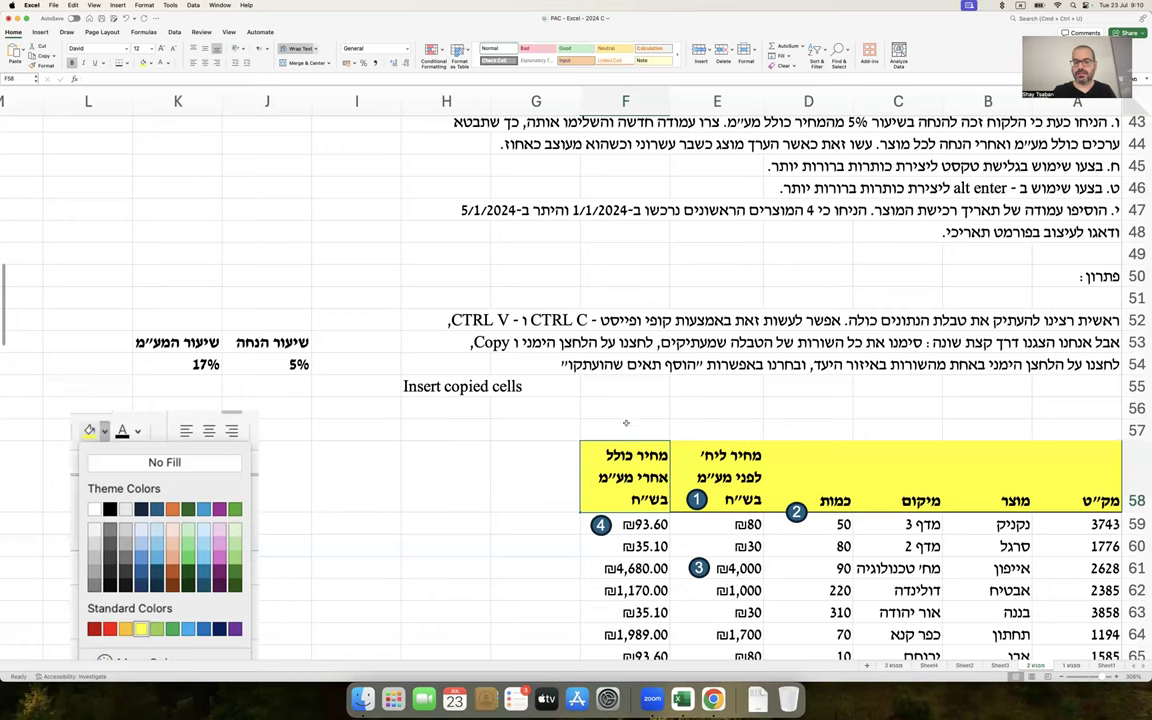
# Add the column header 'מחיר כולל מע"מ אחרי הנחה' in G58
pyautogui.click(536, 470)
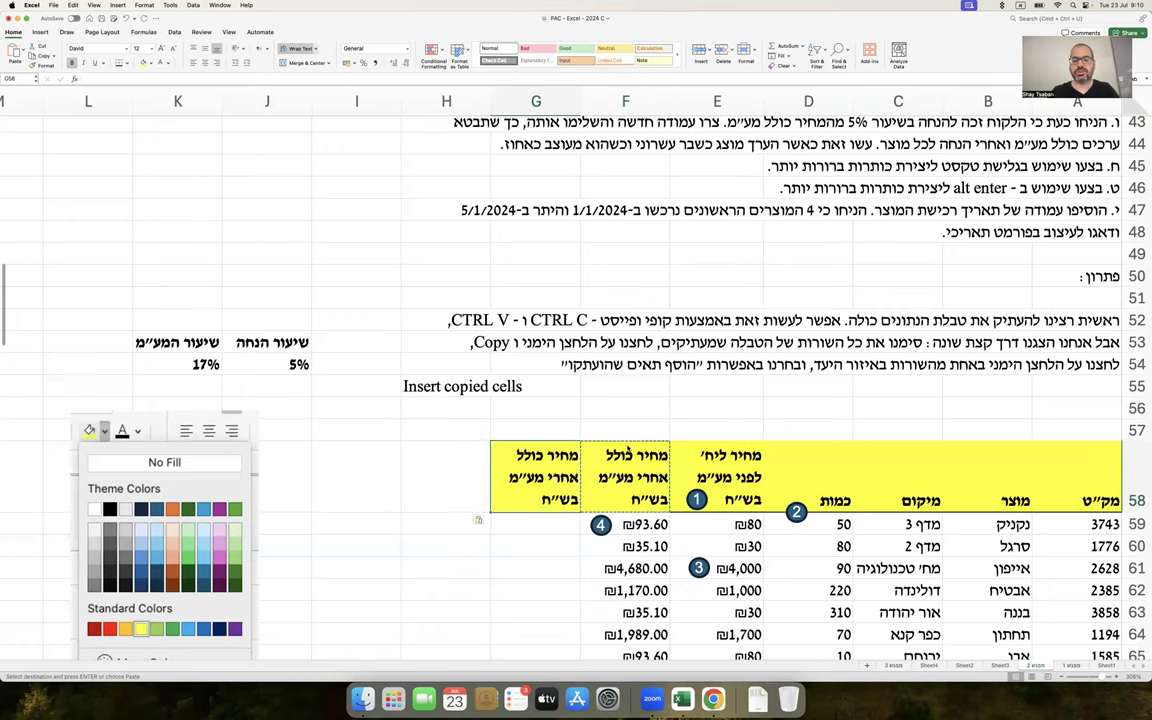
pyautogui.write('מחיר כולל')
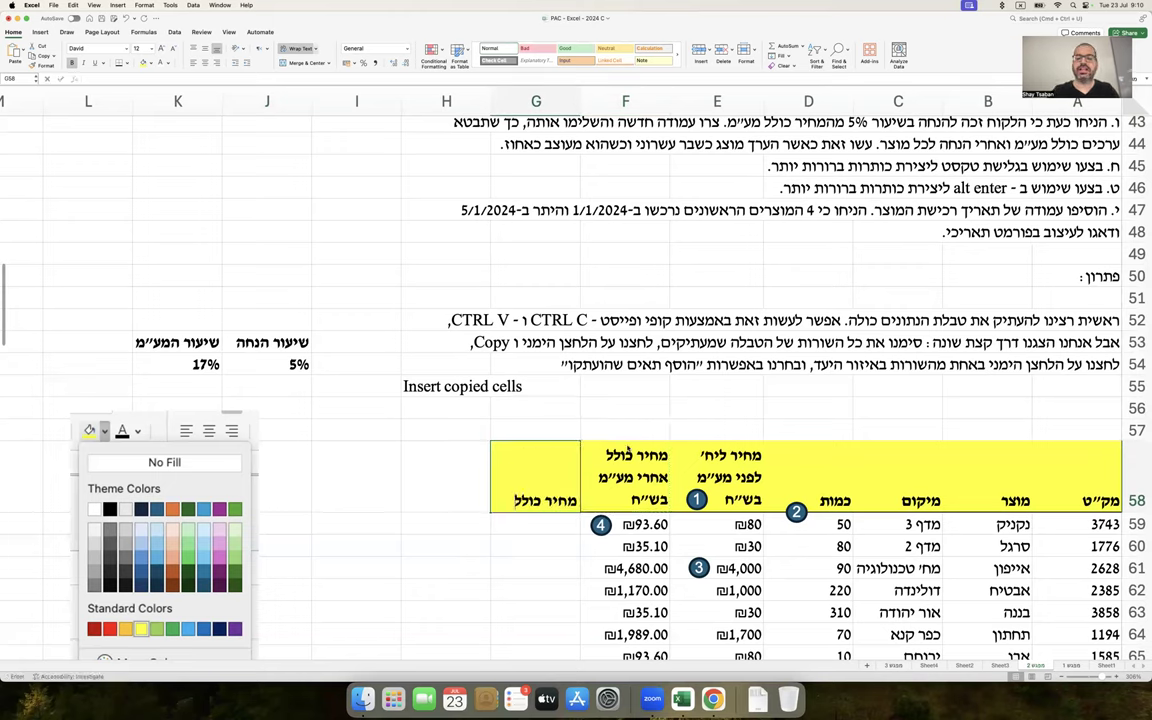
pyautogui.write(' מע"מ אחרי הנחה')
pyautogui.press('Return')
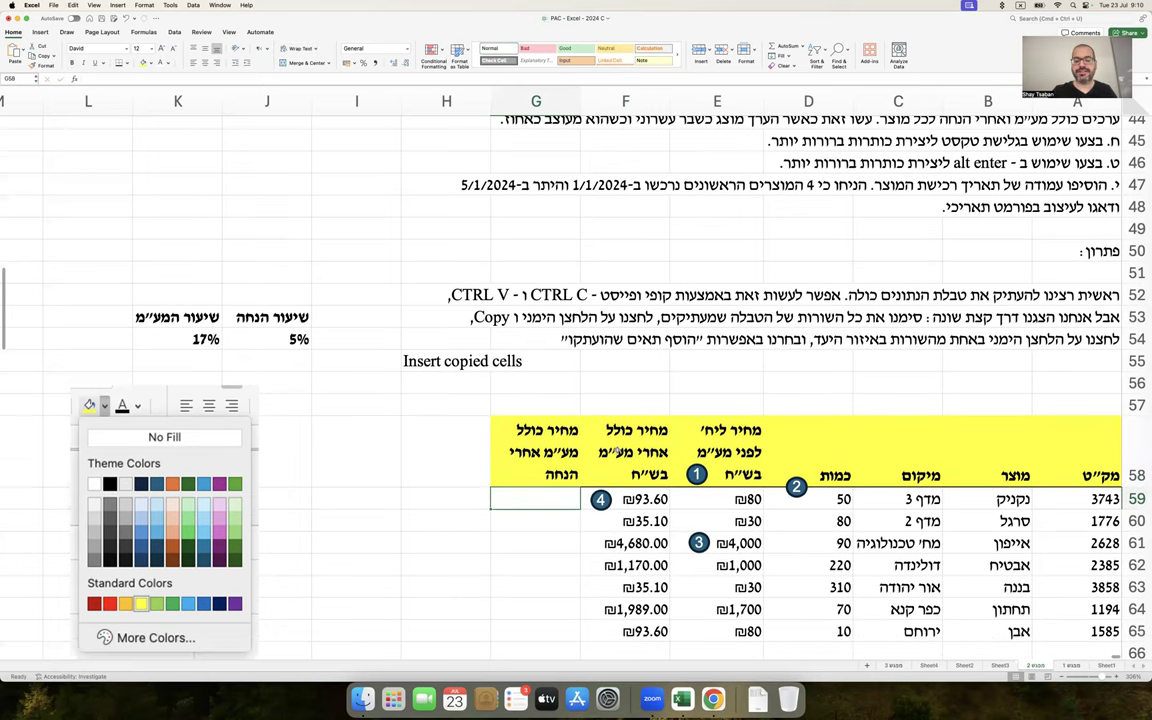
# Begin G59's formula =F59*(1-J54, referencing the VAT-inclusive price and discount rate
pyautogui.write('=')
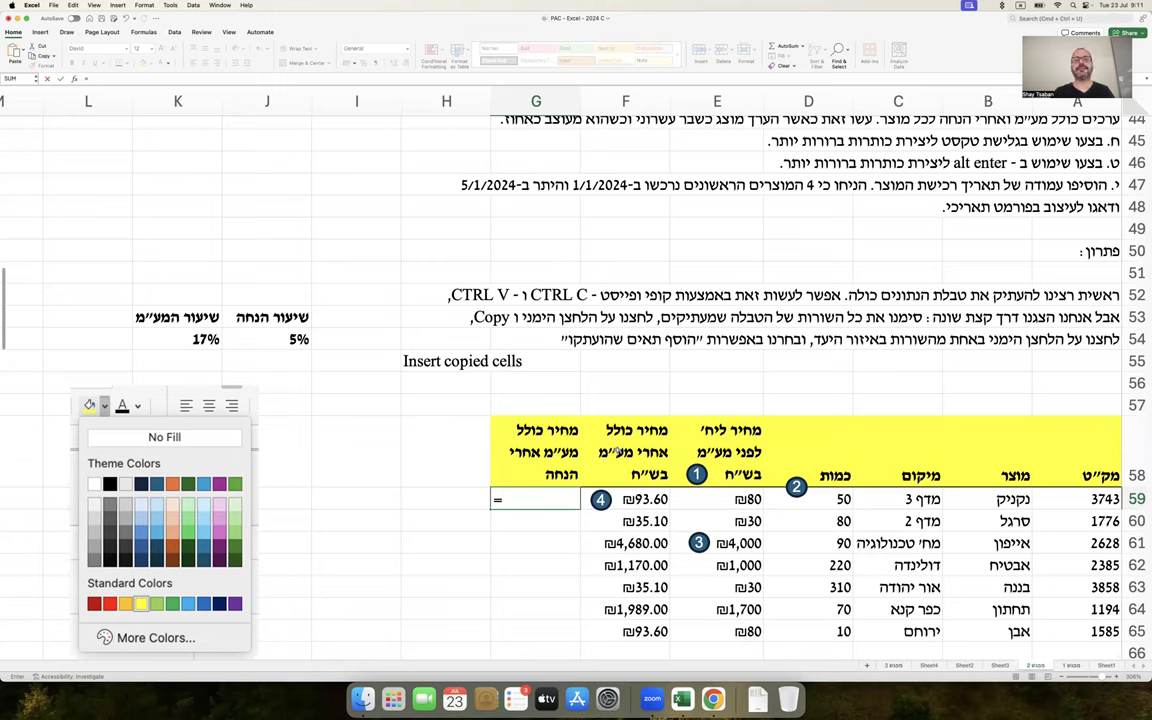
pyautogui.click(636, 499)
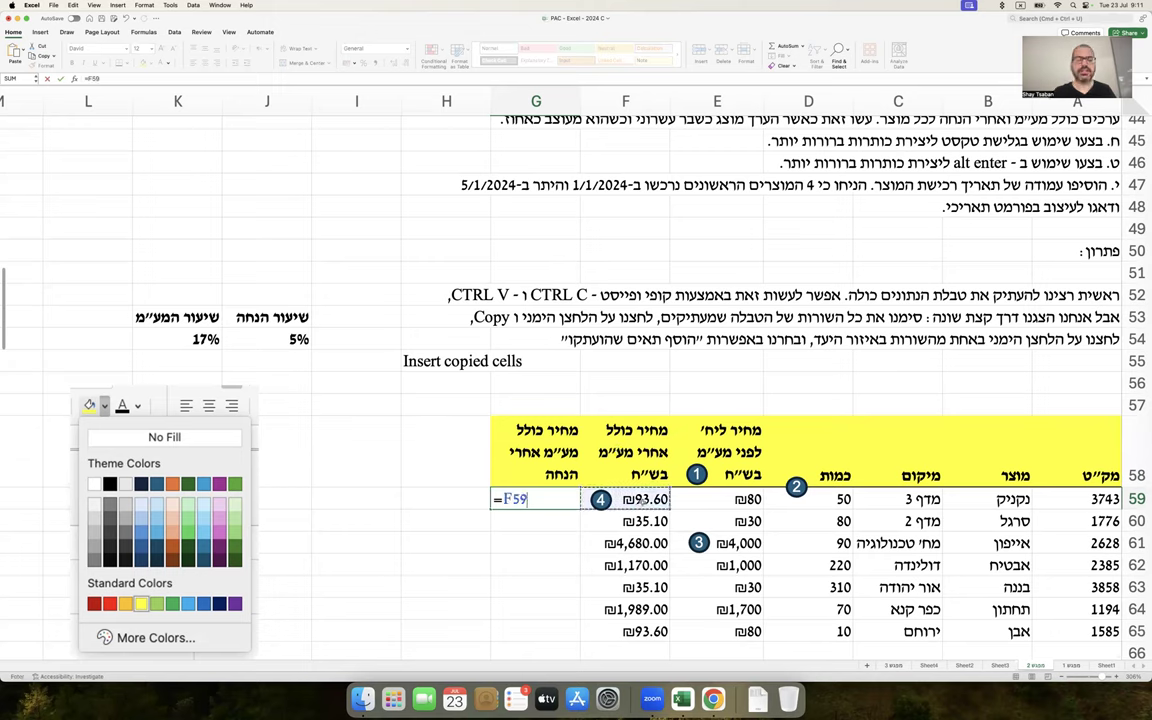
pyautogui.write('*')
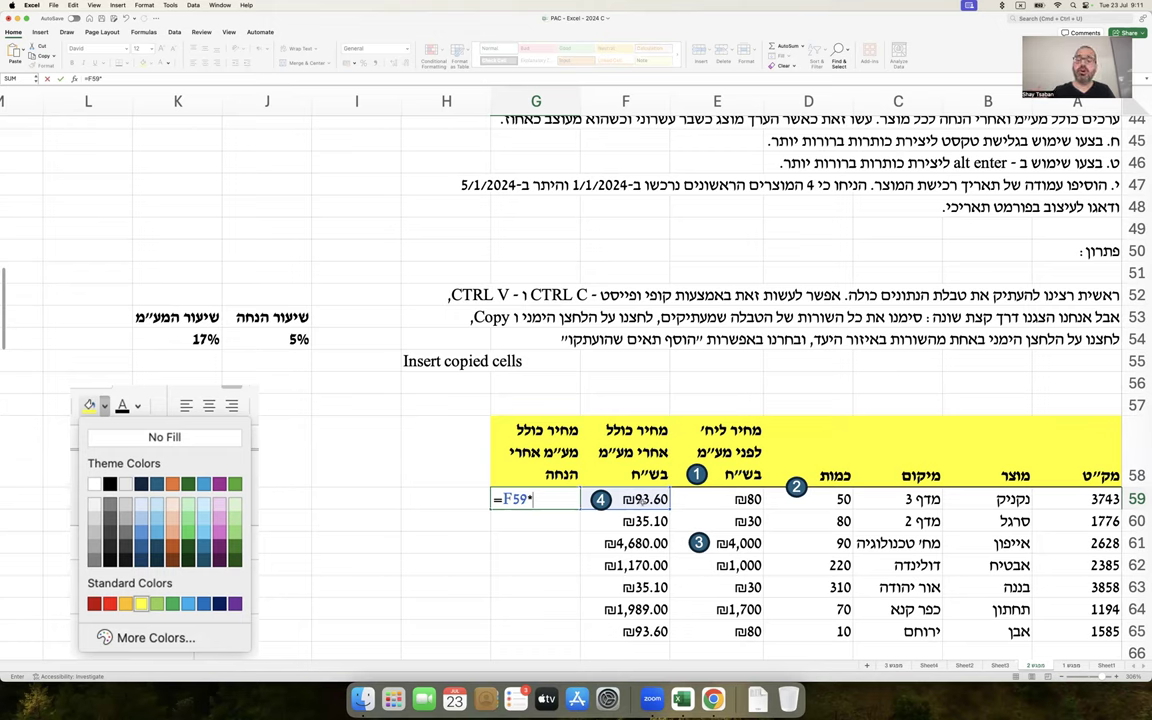
pyautogui.write('(1-')
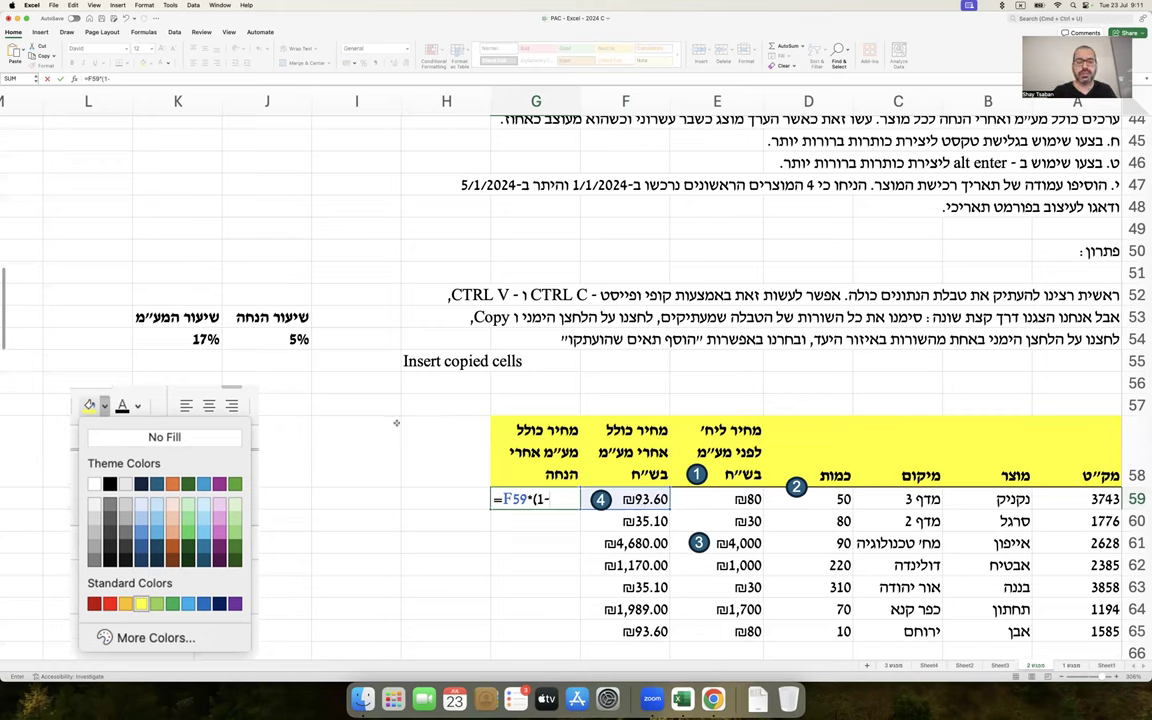
pyautogui.click(292, 340)
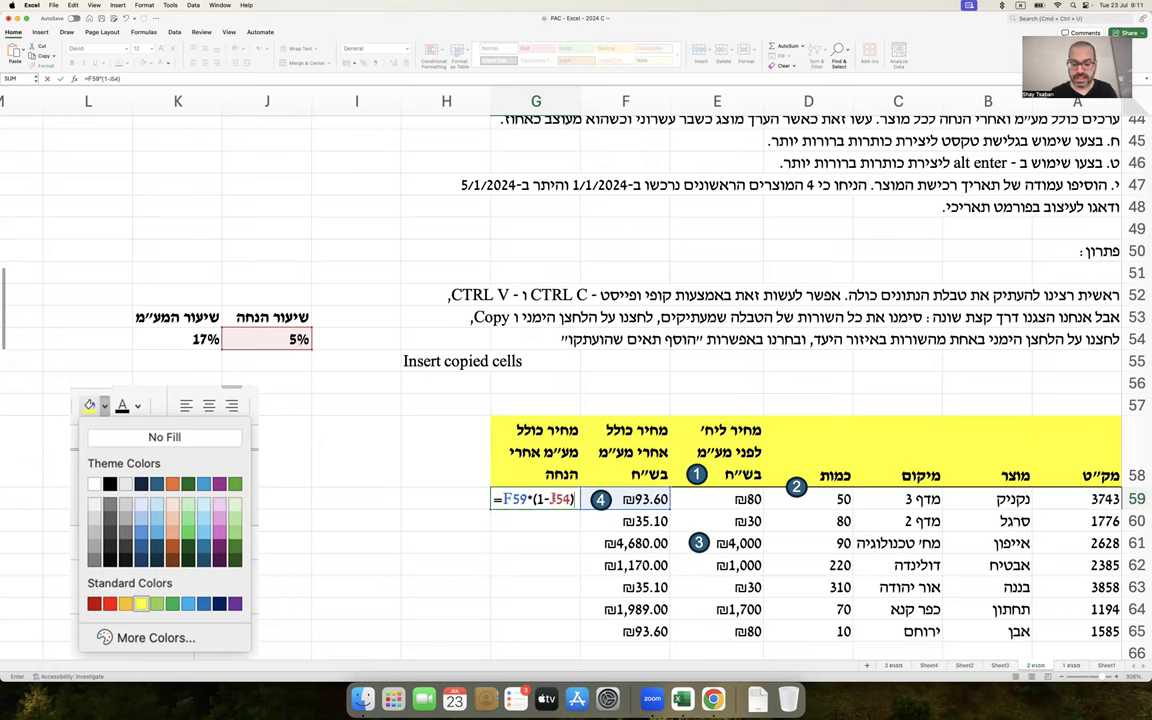
# Lock the discount reference as J$54 and commit =F59*(1-J$54), giving ₪88.92
pyautogui.click(560, 510)
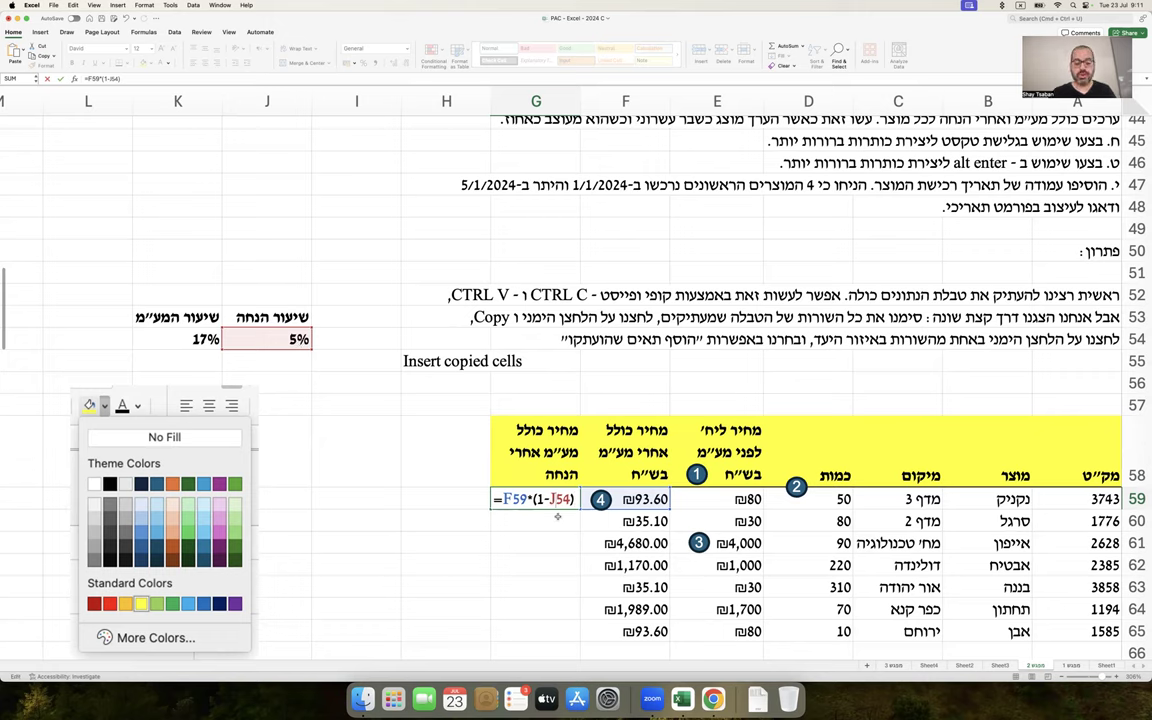
pyautogui.write('$')
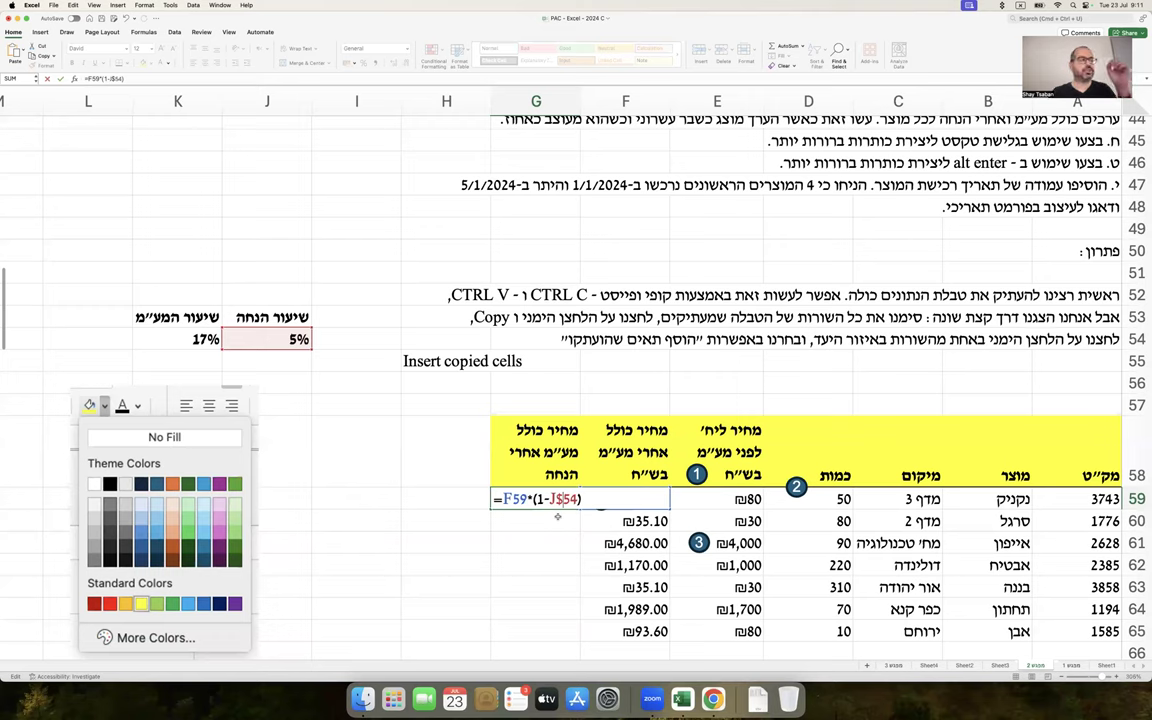
pyautogui.press('F4')
pyautogui.press('F4')
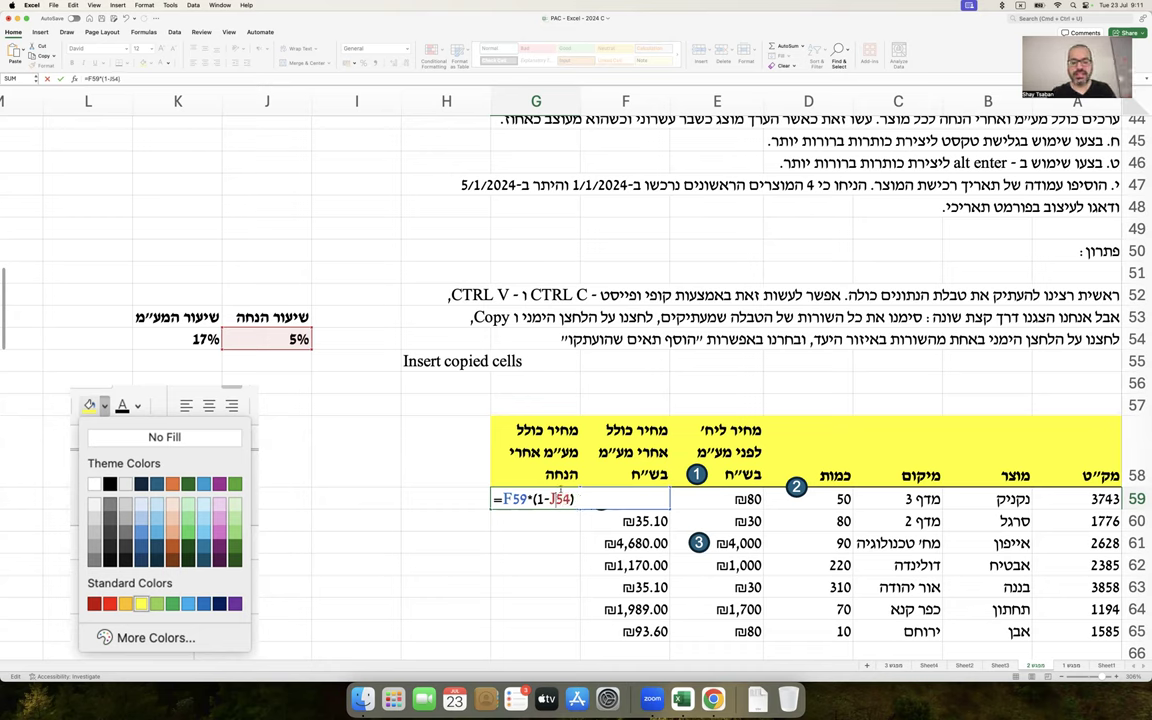
pyautogui.press('F4')
pyautogui.press('F4')
pyautogui.press('F4')
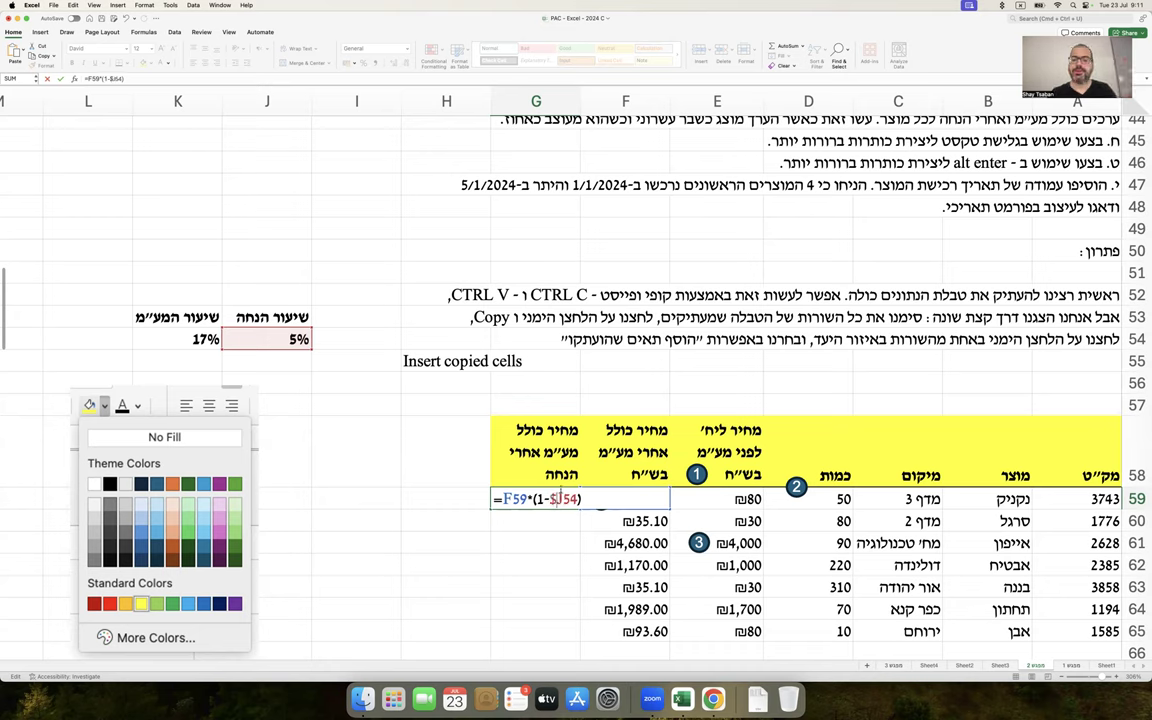
pyautogui.press('F4')
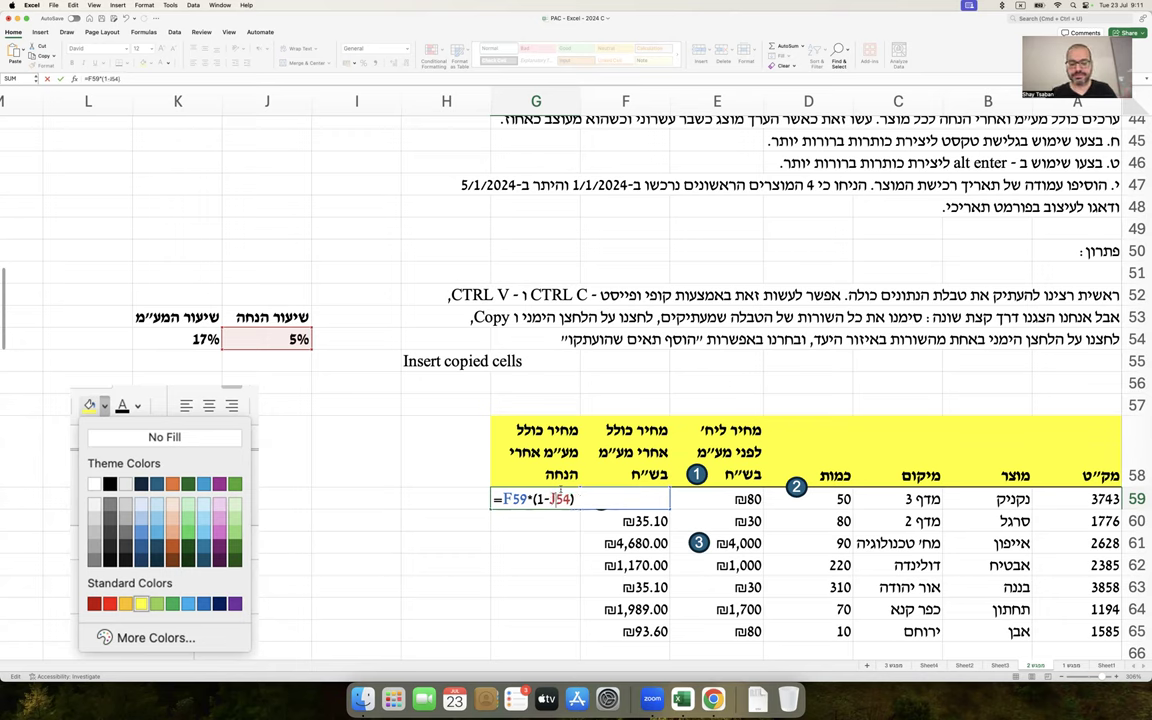
pyautogui.press('F4')
pyautogui.press('F4')
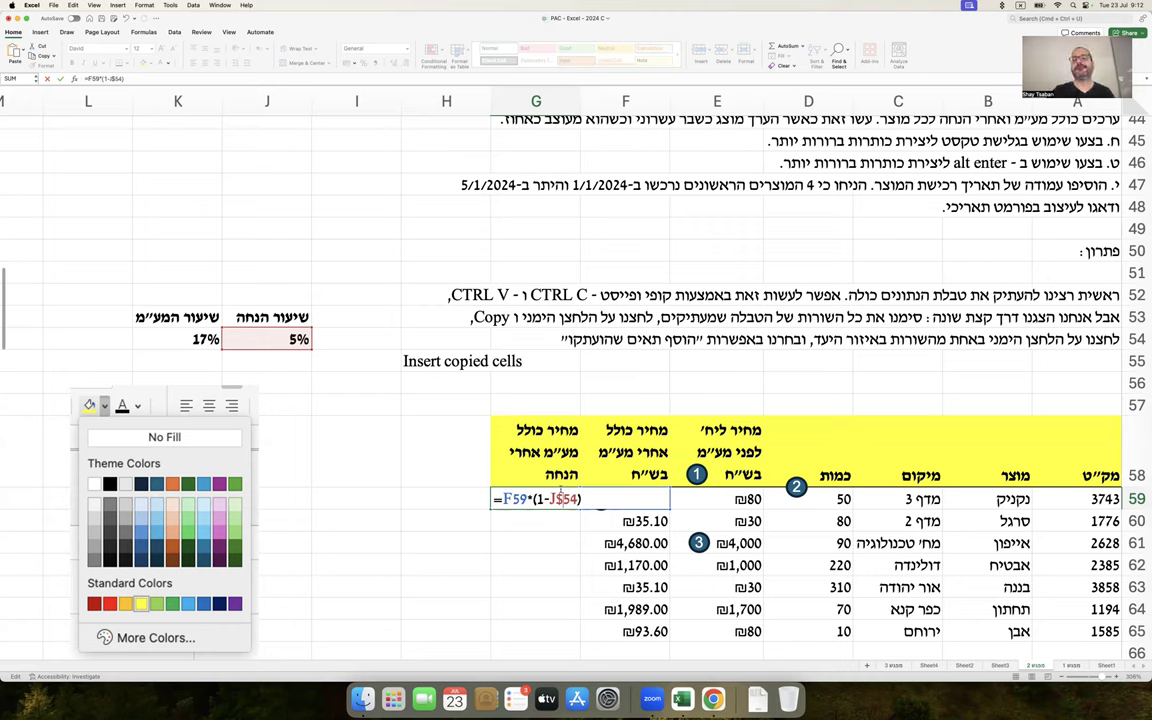
pyautogui.press('Return')
# Fill G59's discount formula down through G65
pyautogui.click(563, 496)
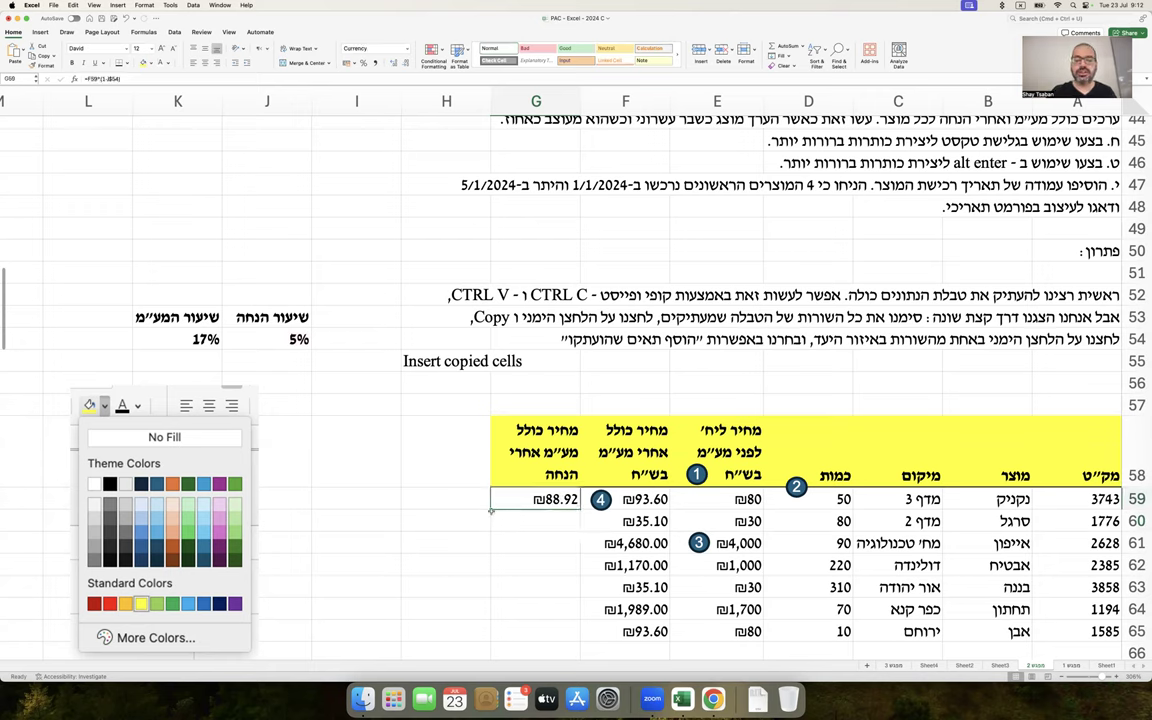
pyautogui.moveTo(490, 508); pyautogui.dragTo(490, 640)
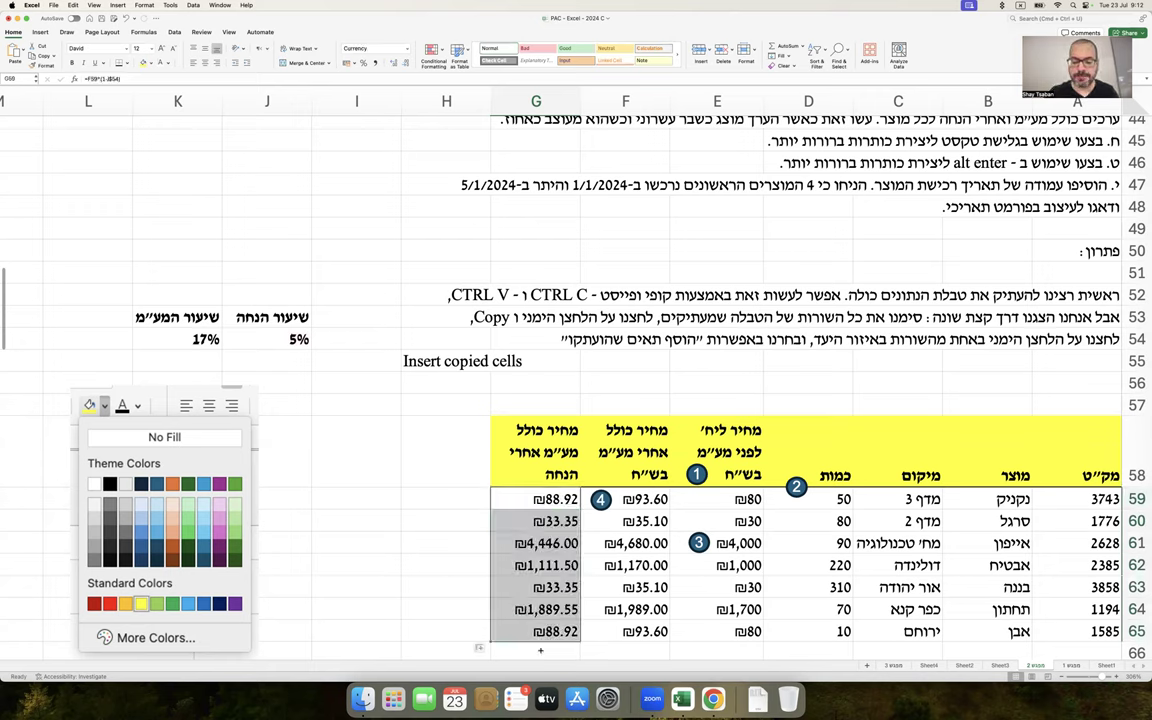
pyautogui.click(468, 544)
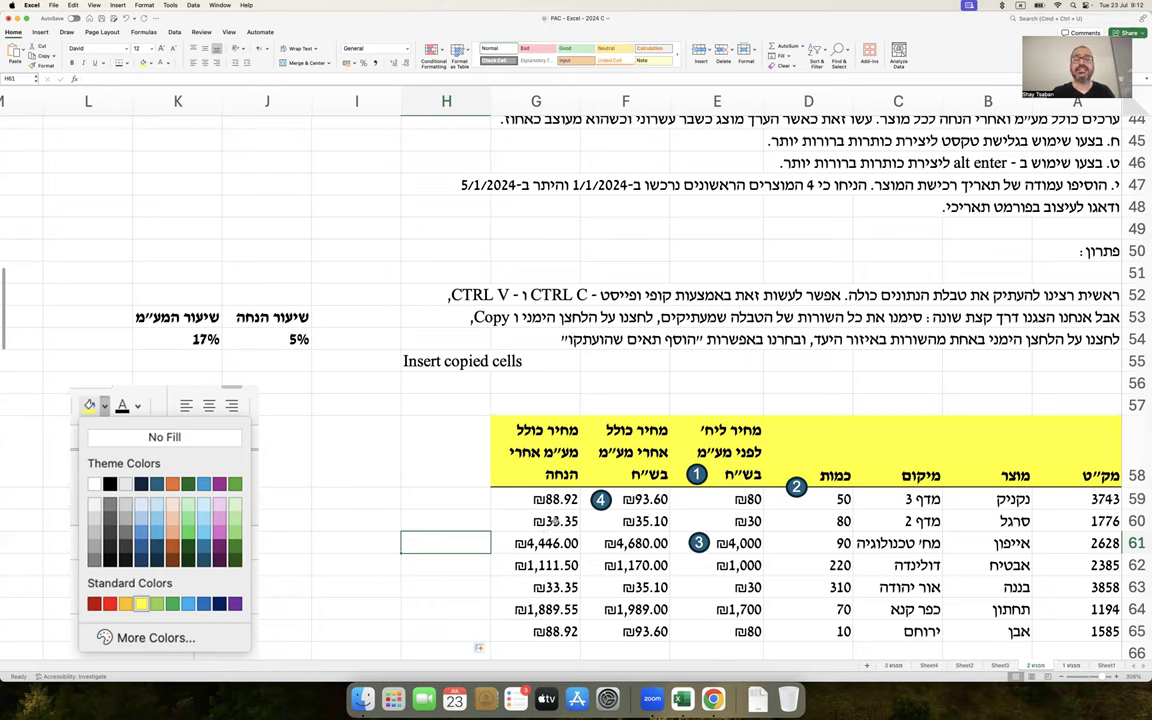
# Verify the copied discount formulas in G60 and G62
pyautogui.click(553, 521)
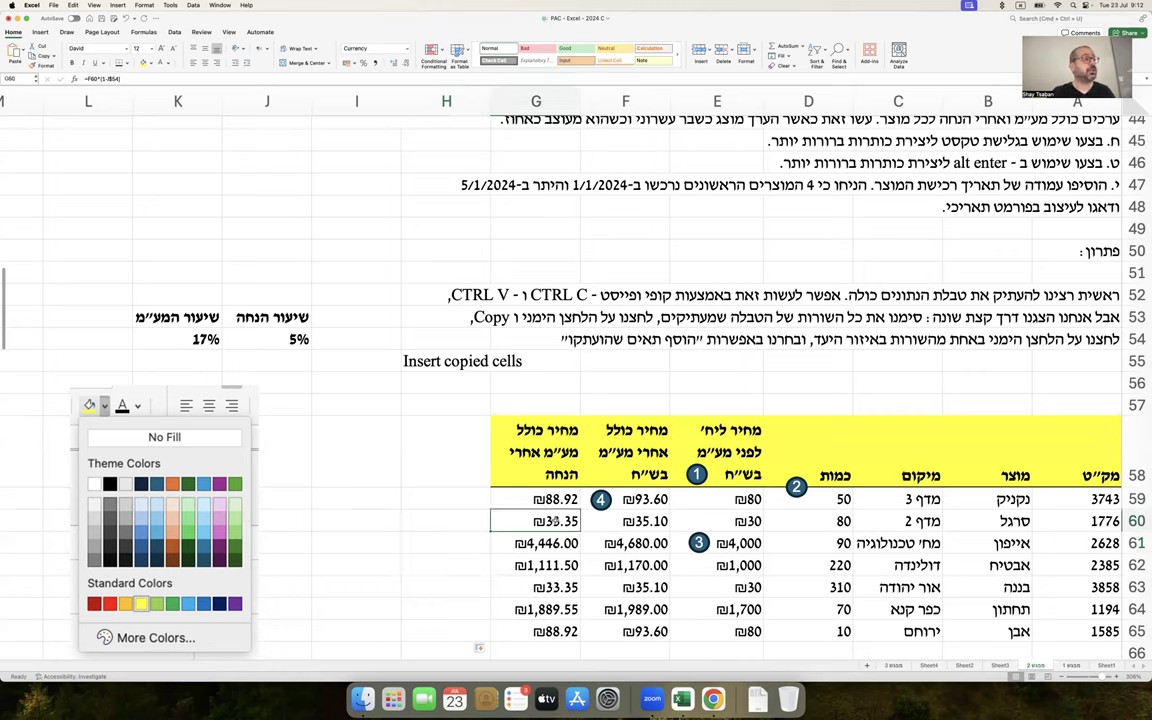
pyautogui.doubleClick(553, 521)
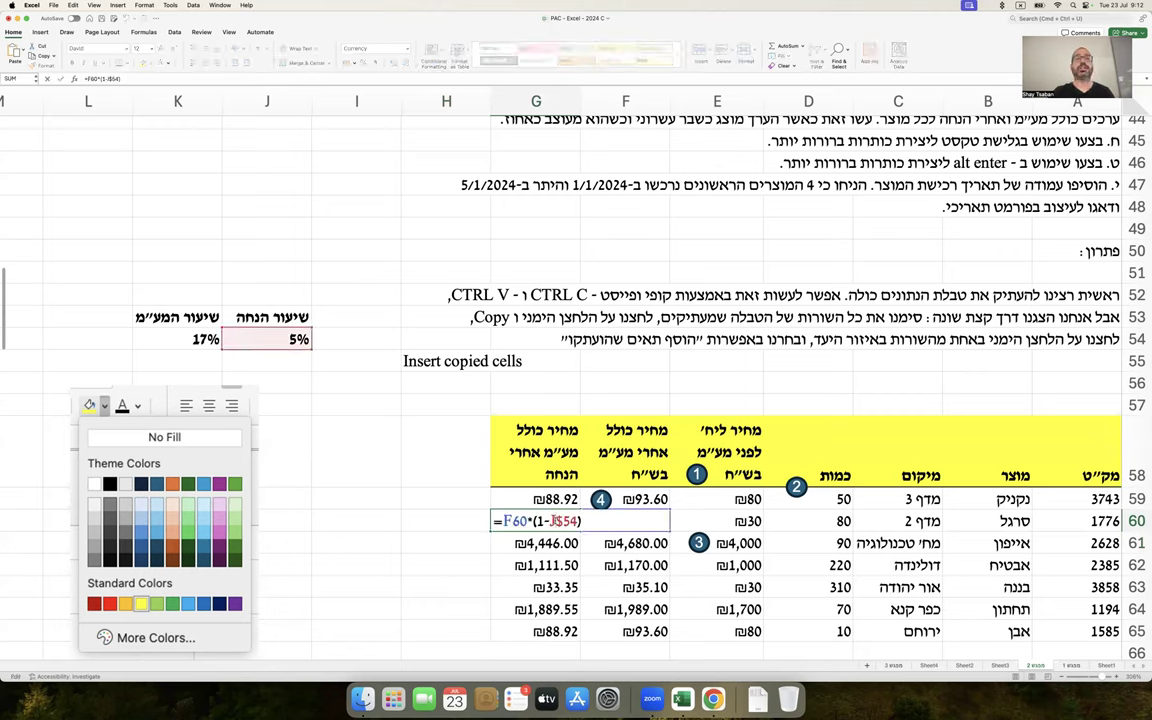
pyautogui.press('Return')
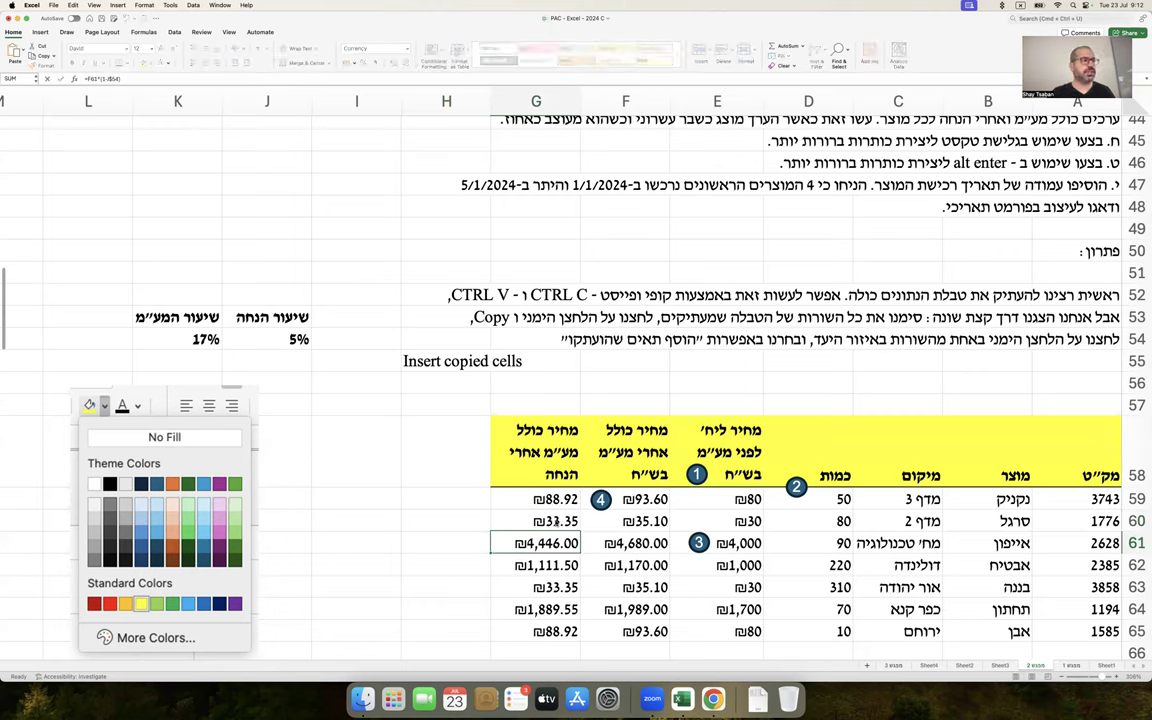
pyautogui.doubleClick(553, 565)
pyautogui.press('Return')
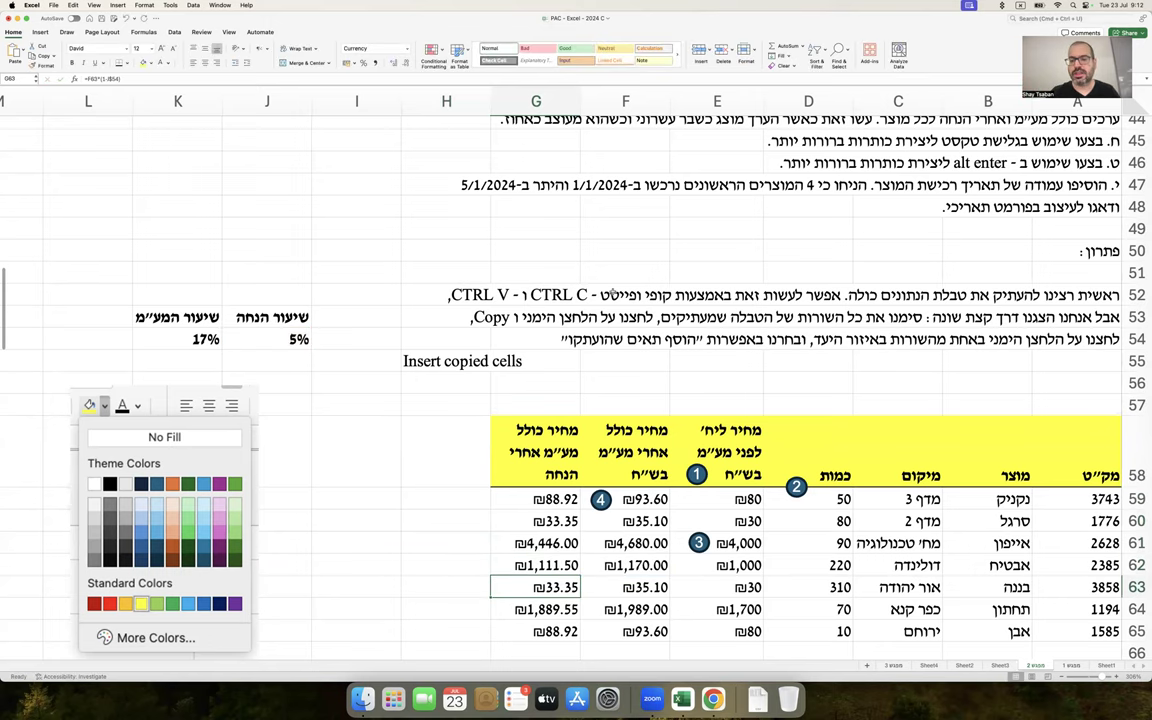
pyautogui.scroll(2, 612, 290)
pyautogui.scroll(1, 612, 290)
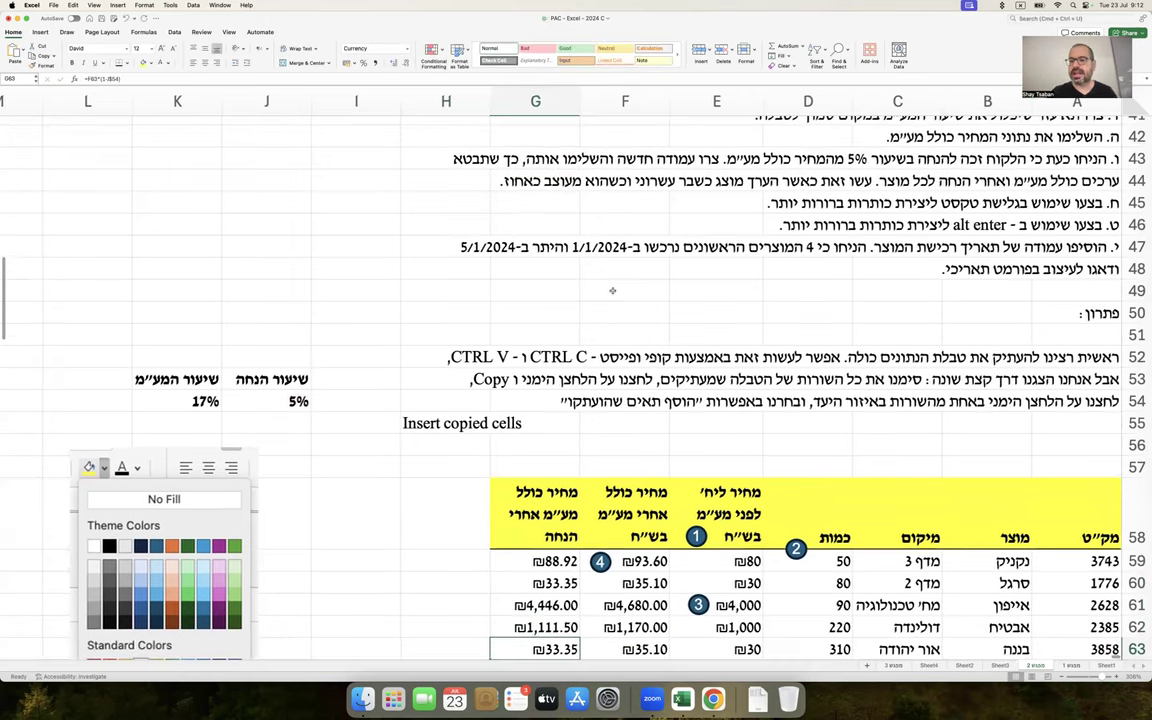
pyautogui.scroll(2, 612, 290)
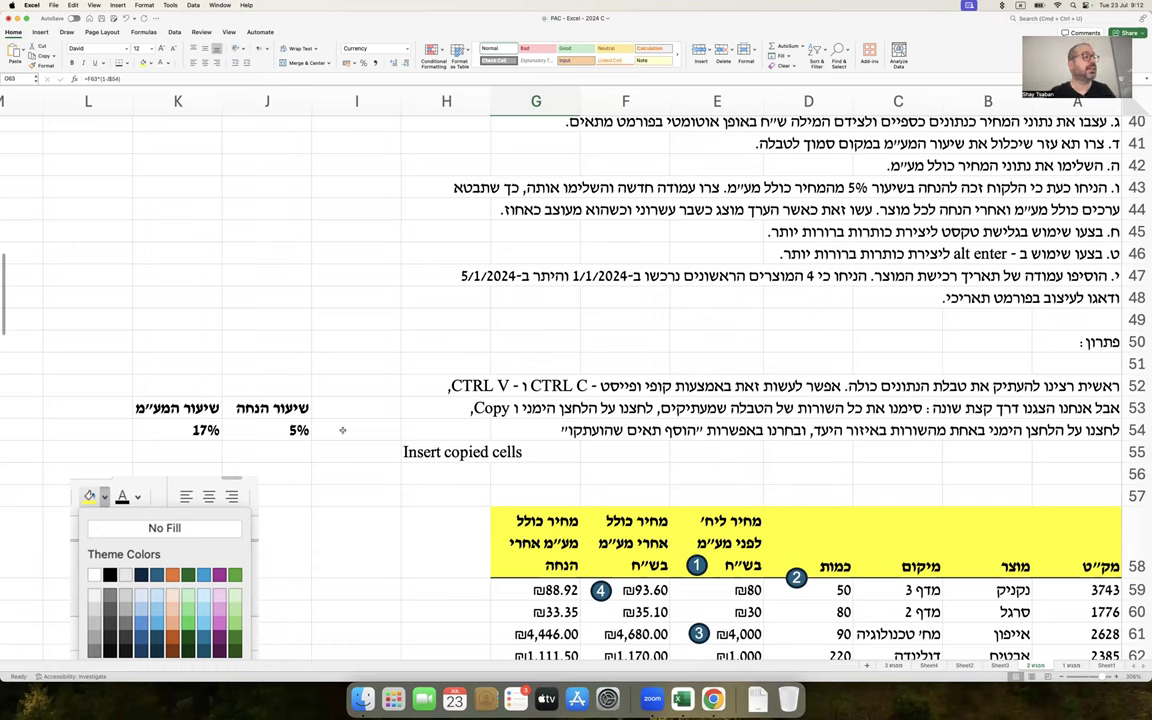
# Enter 0.075 in K46 and =K46*100 in K47, giving 7.5
pyautogui.click(196, 250)
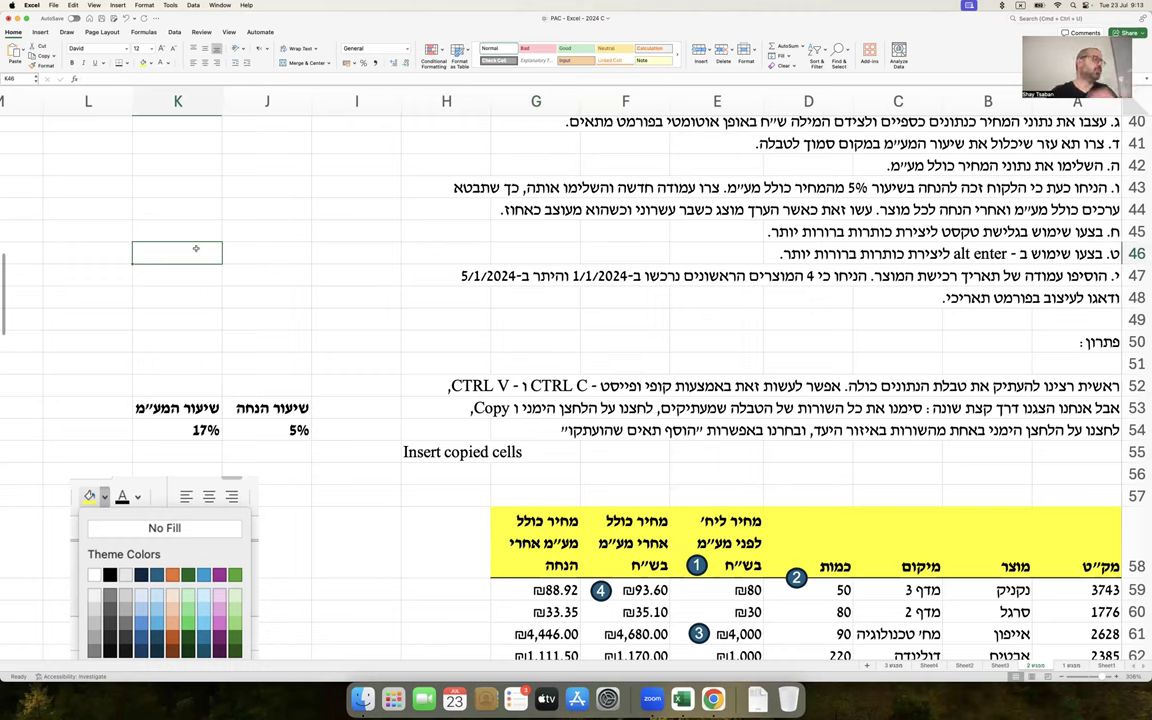
pyautogui.write('0.075')
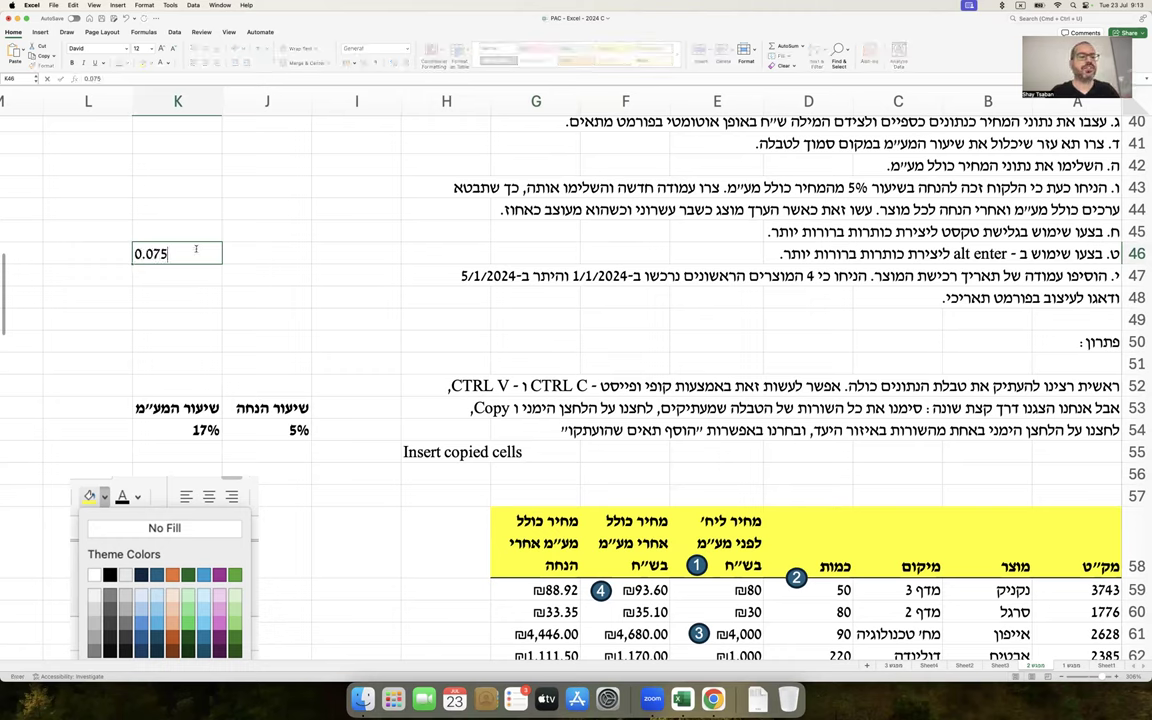
pyautogui.press('Return')
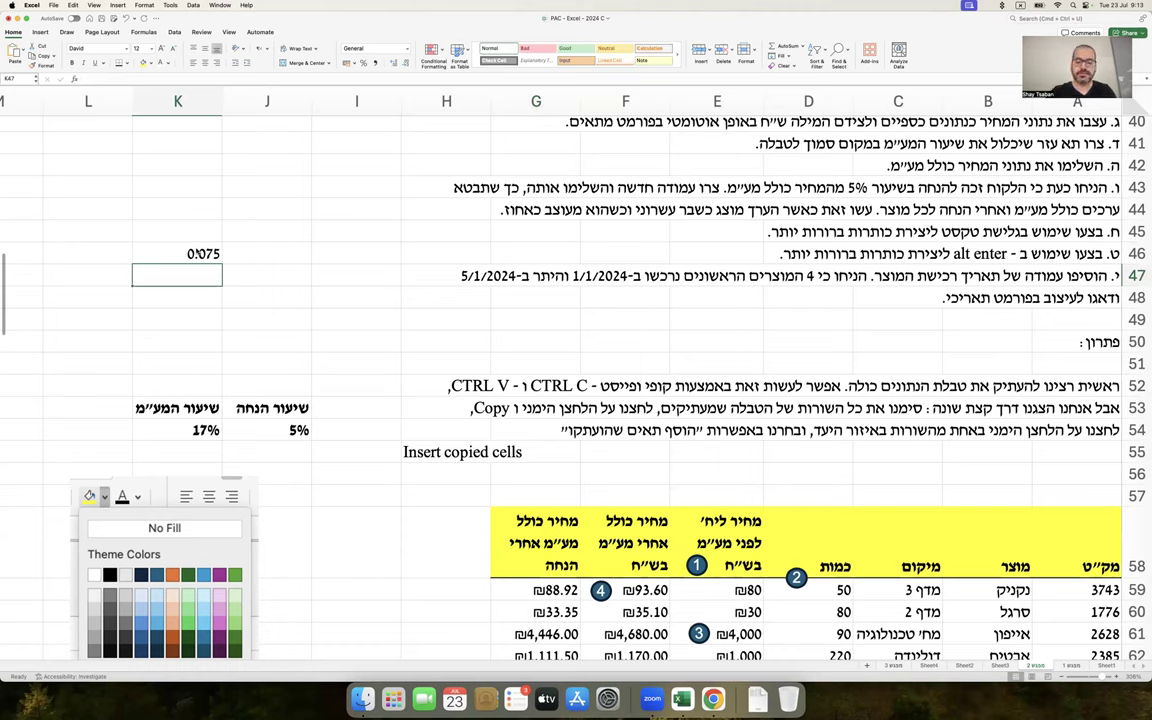
pyautogui.write('=K46*100')
pyautogui.press('Return')
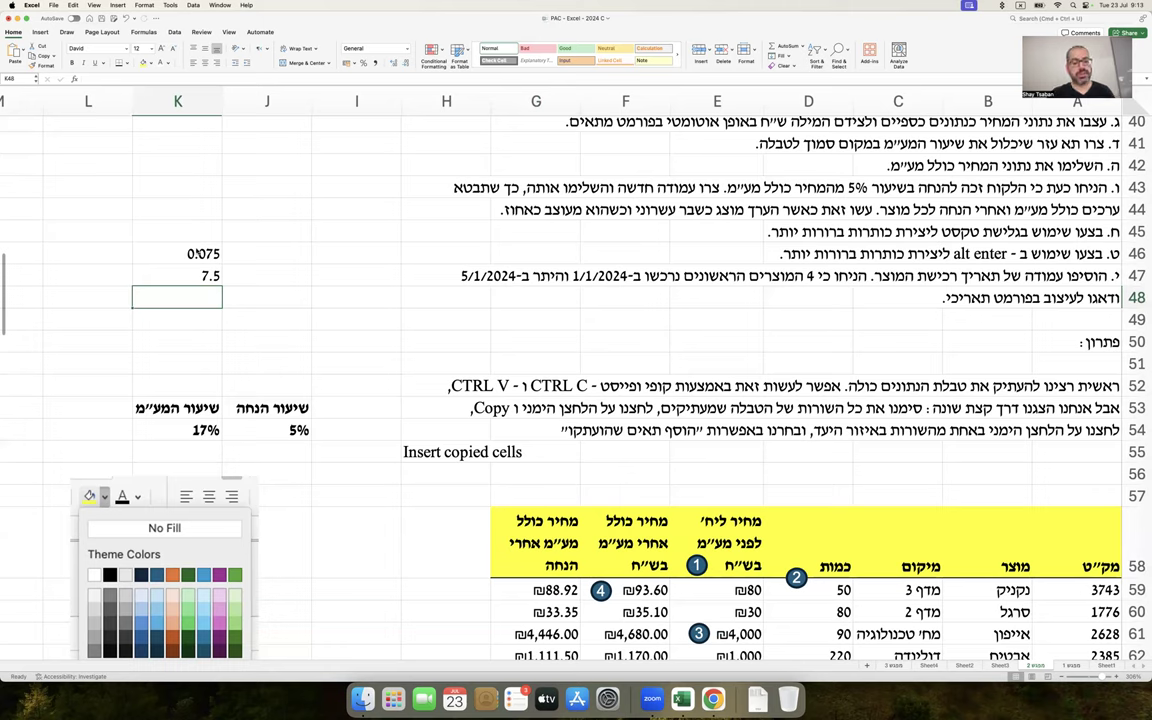
pyautogui.rightClick(253, 428)
pyautogui.press('Escape')
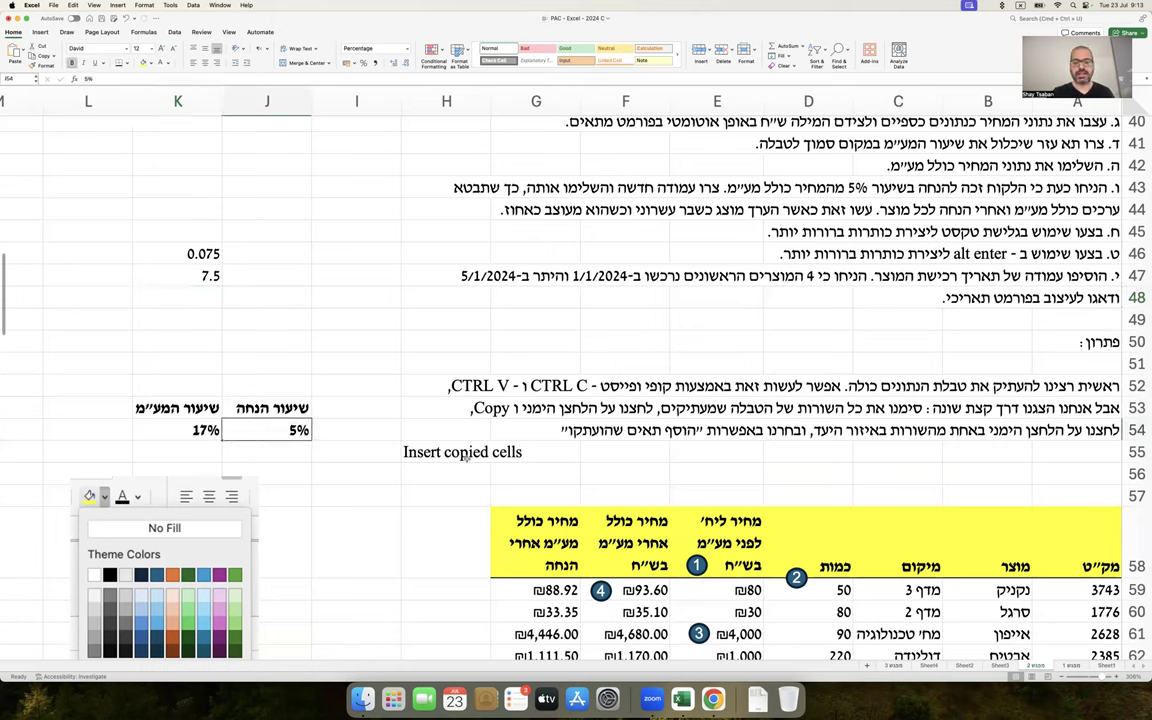
pyautogui.click(210, 275)
pyautogui.hotkey('ctrl', 'c')
pyautogui.click(286, 430)
pyautogui.hotkey('ctrl', 'v')
pyautogui.write('0.')
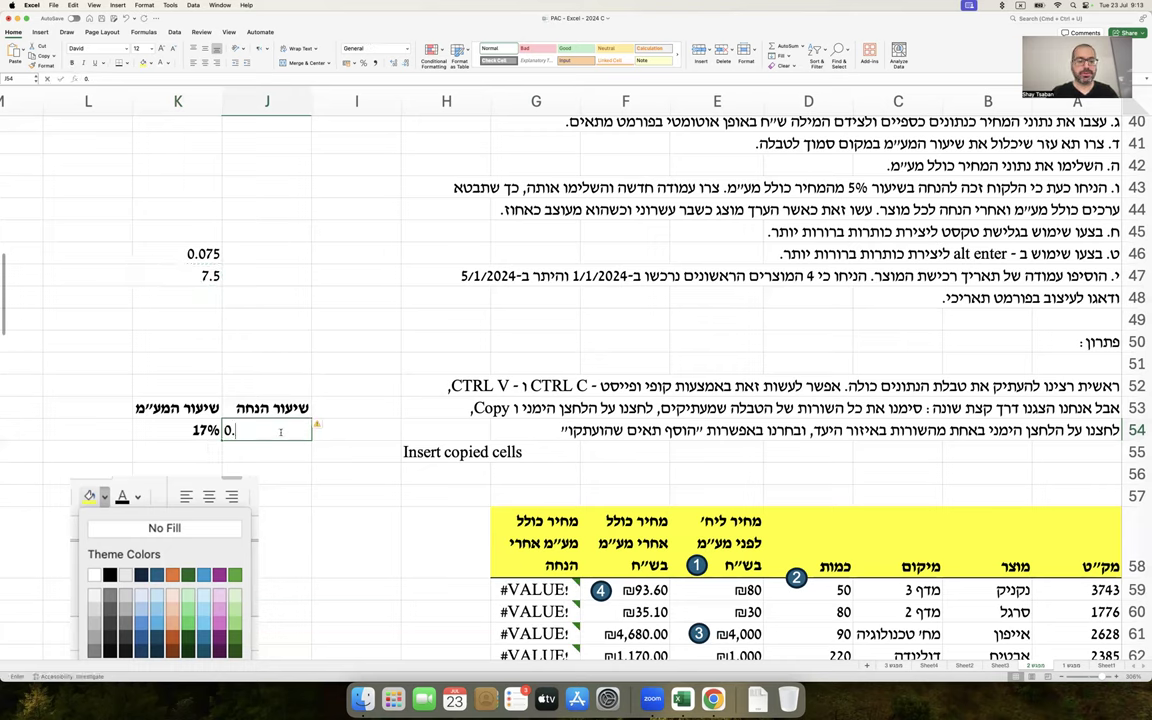
pyautogui.write('05')
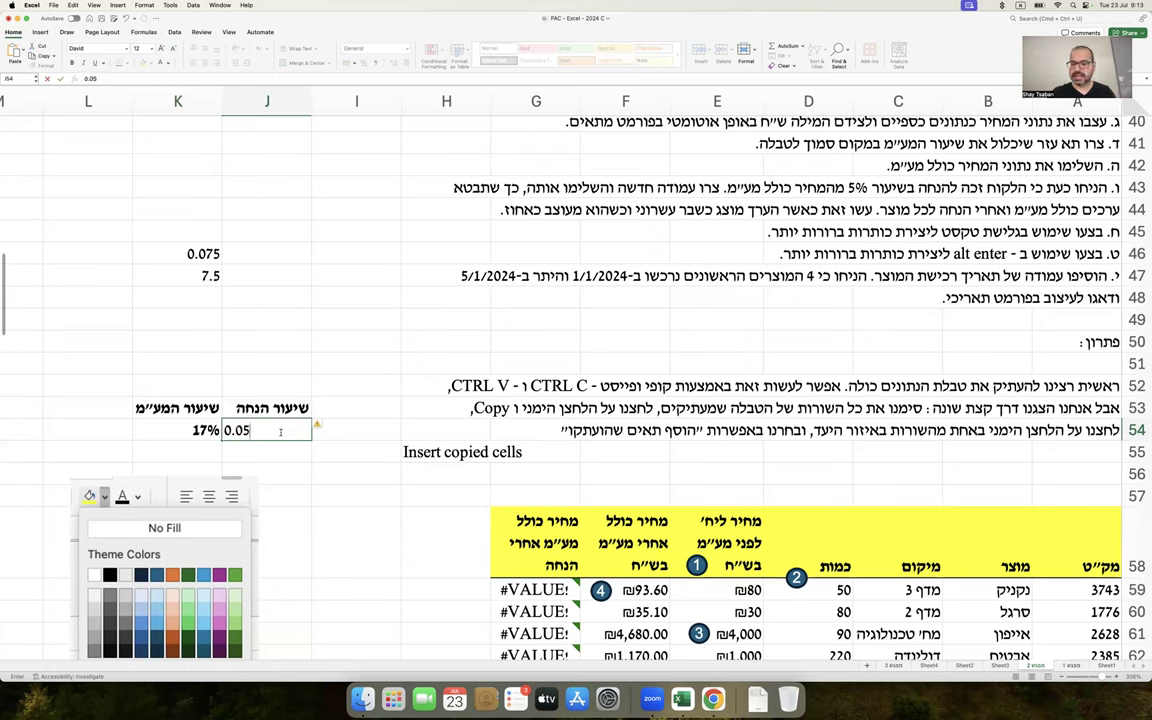
pyautogui.press('Return')
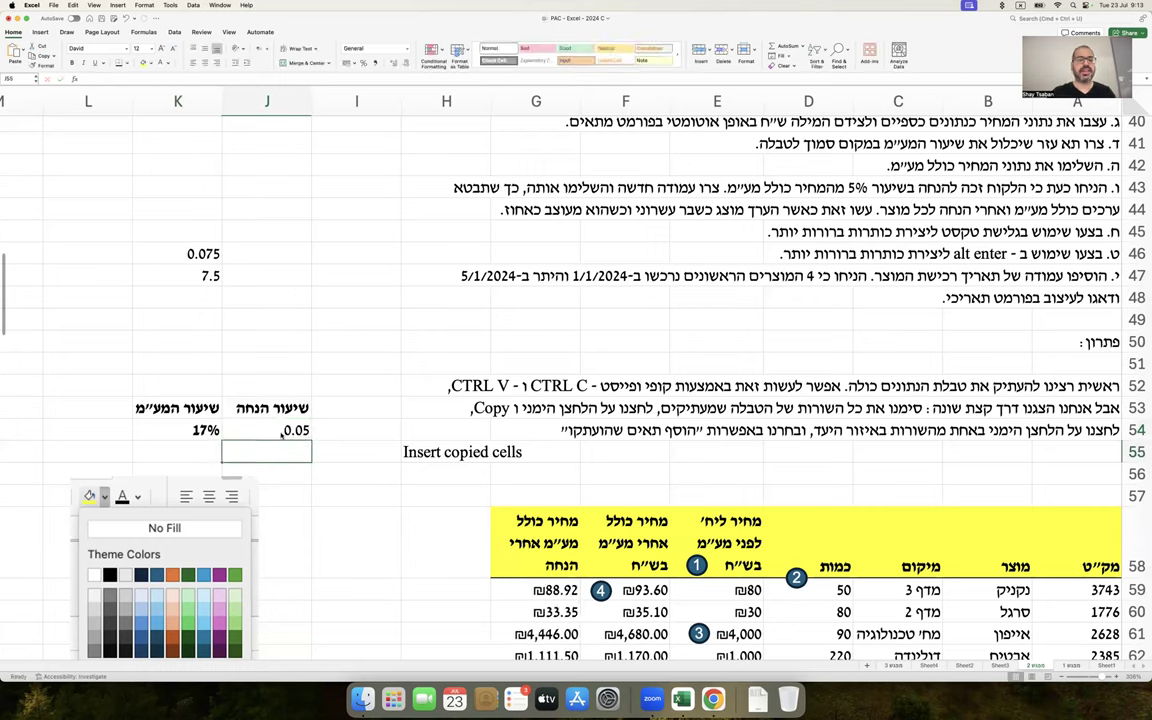
pyautogui.doubleClick(300, 430)
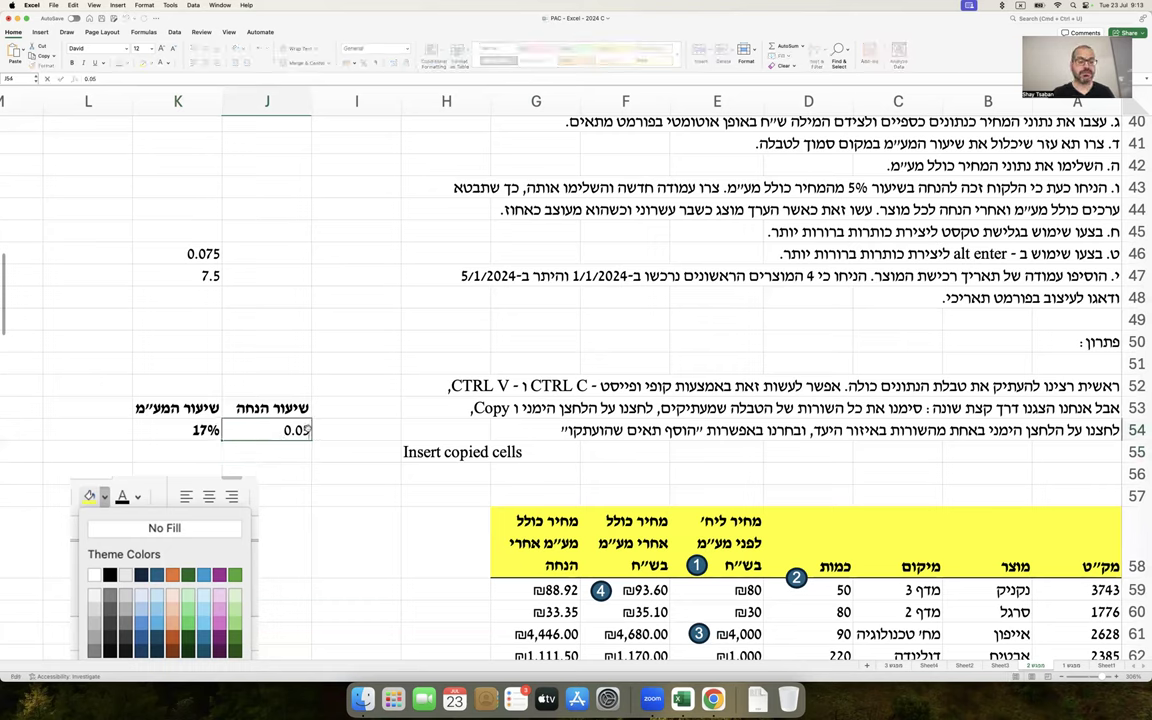
pyautogui.write('%')
pyautogui.write('*100')
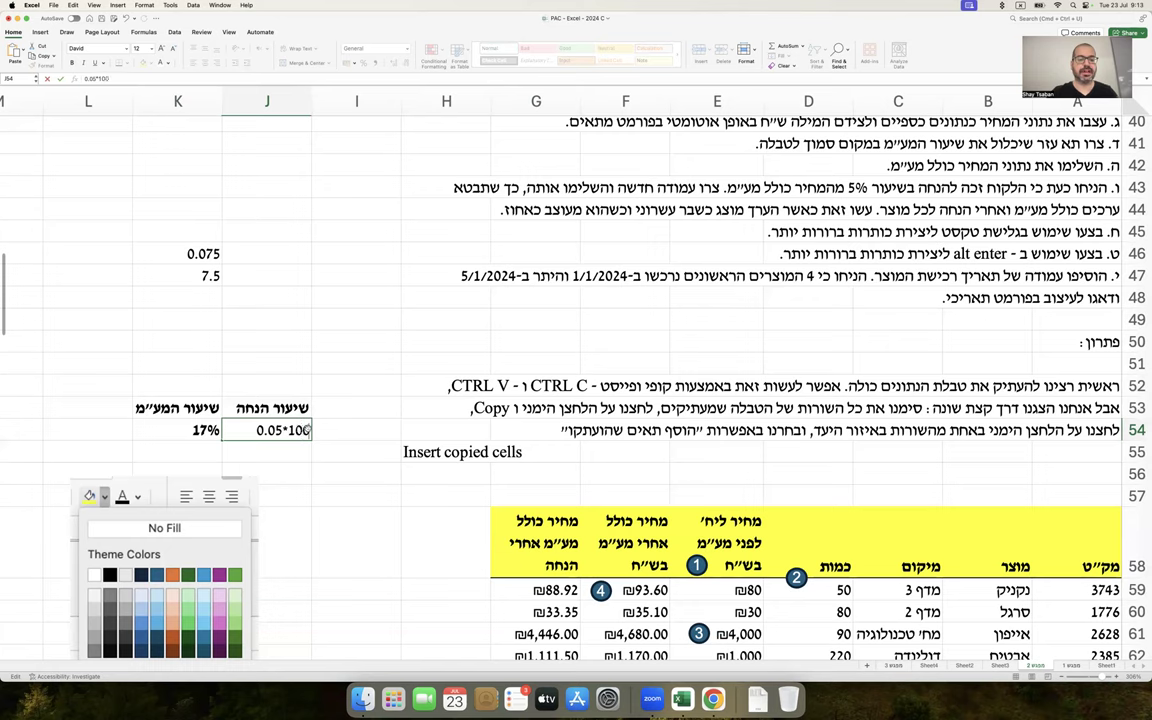
pyautogui.press('Return')
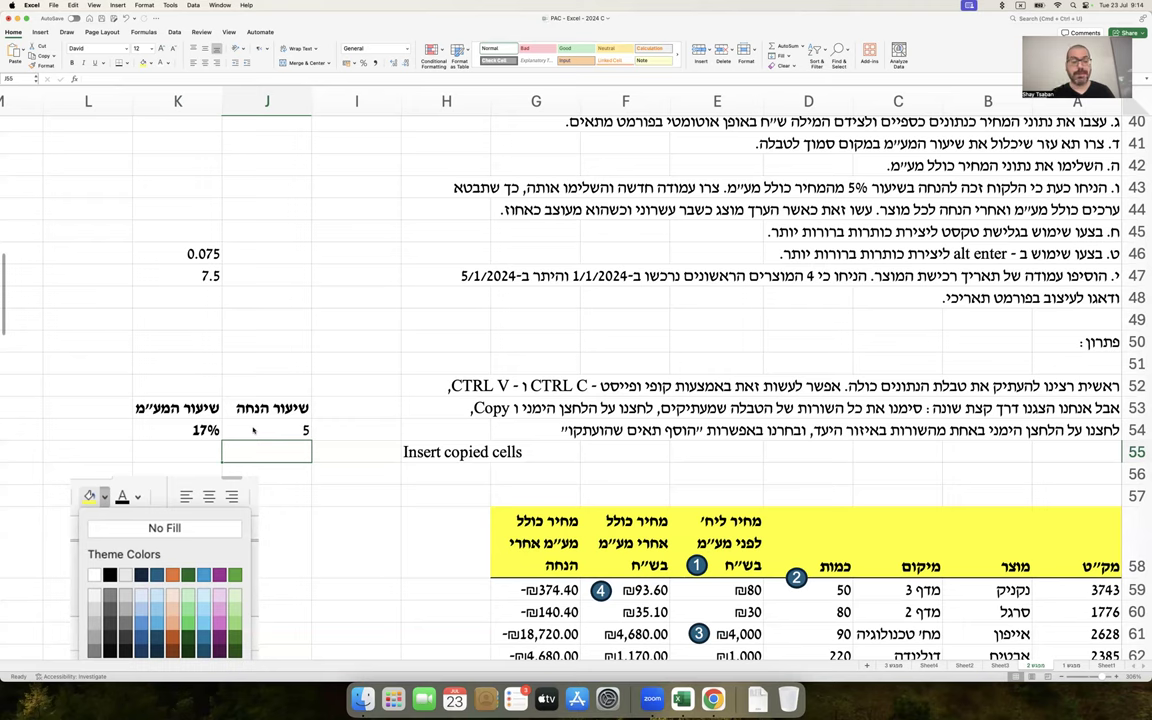
pyautogui.click(275, 424)
pyautogui.write('0.05')
pyautogui.press('Return')
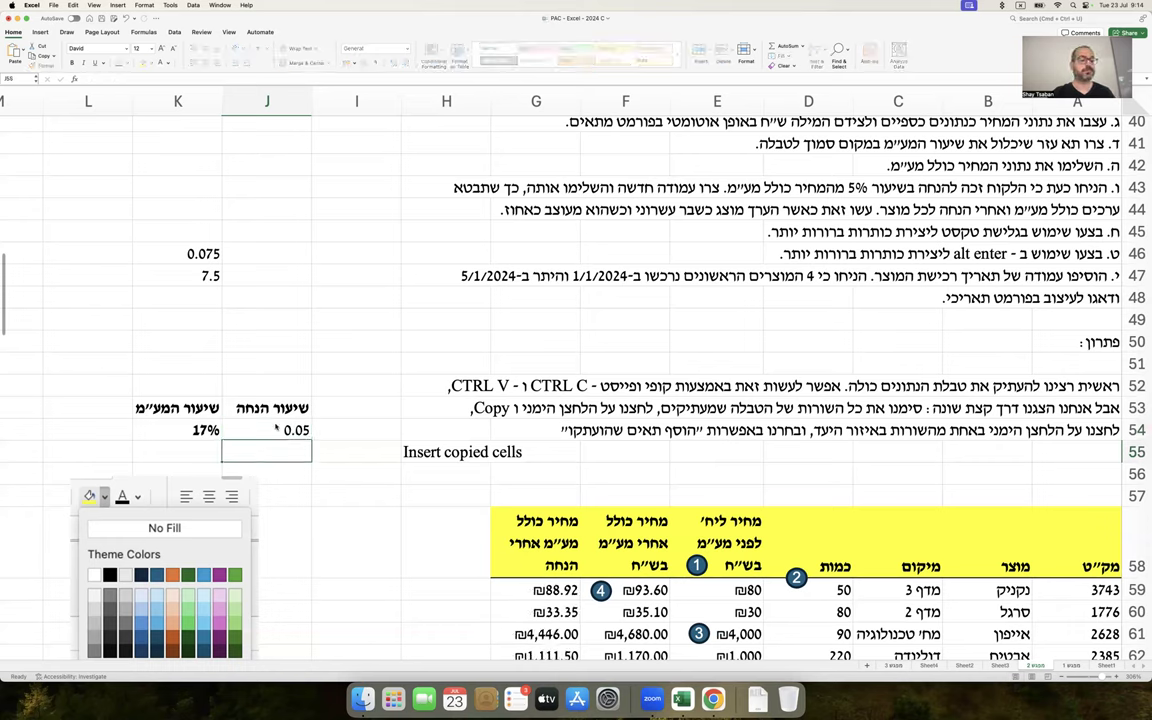
pyautogui.click(276, 428)
pyautogui.write('5%')
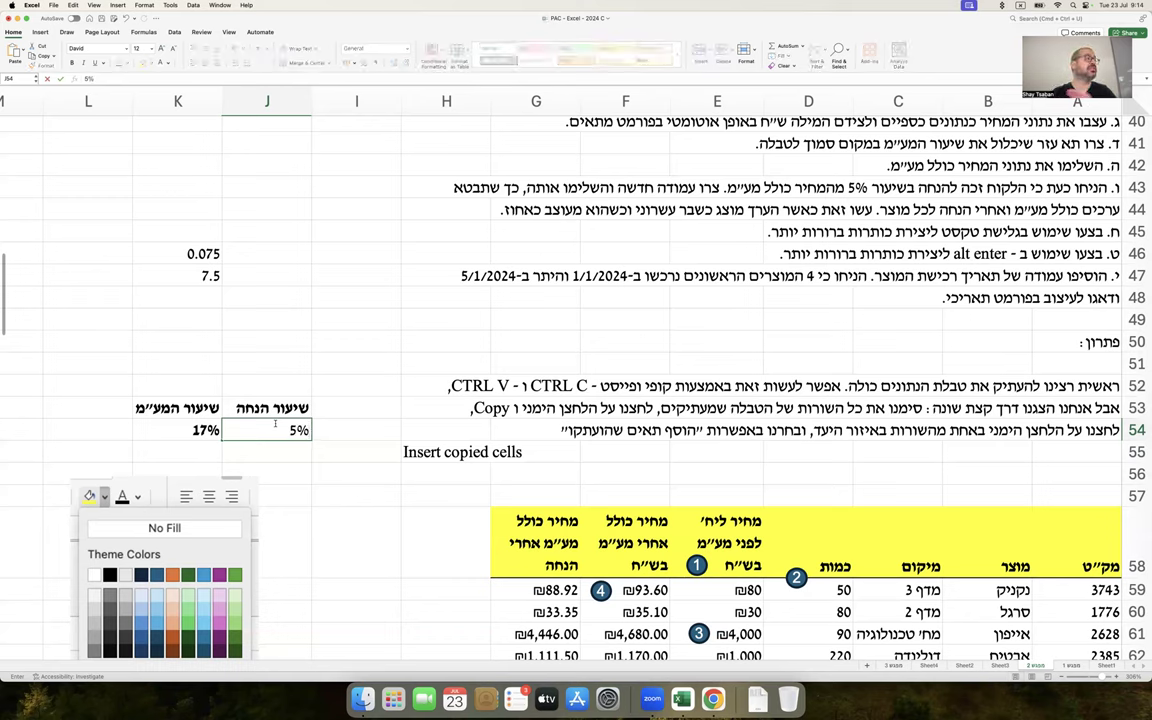
pyautogui.press('Return')
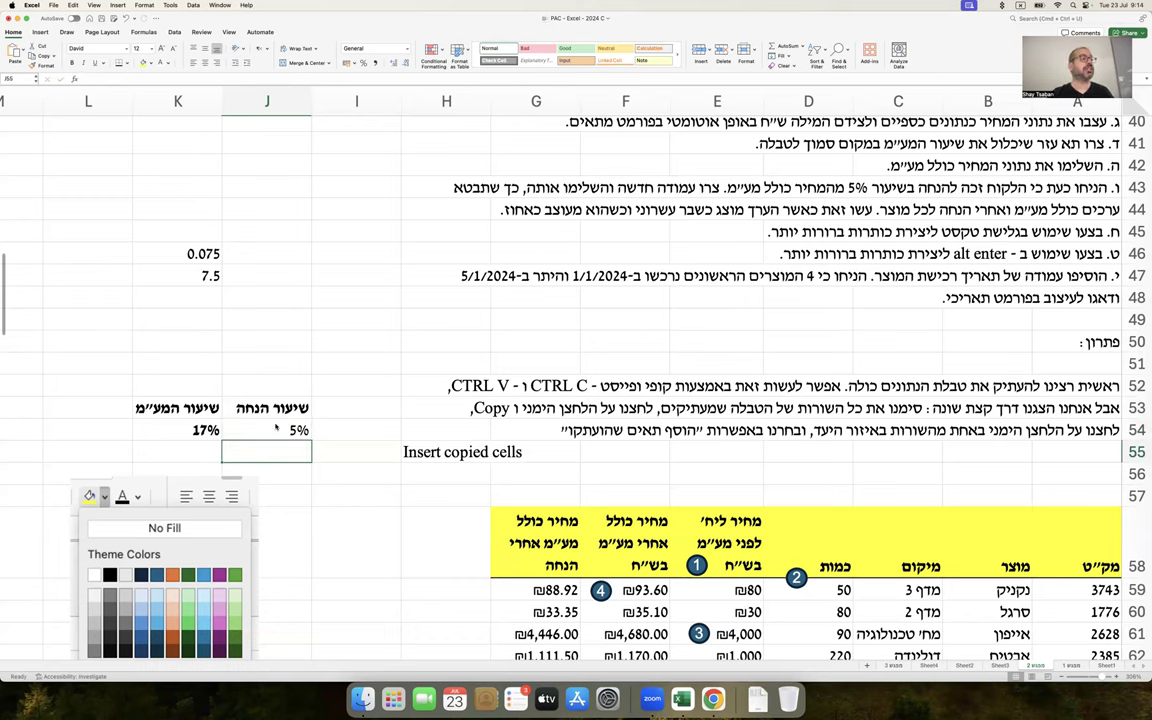
pyautogui.press('Up')
pyautogui.press('Up')
pyautogui.press('Up')
pyautogui.press('Up')
pyautogui.press('Up')
pyautogui.press('Up')
pyautogui.press('Up')
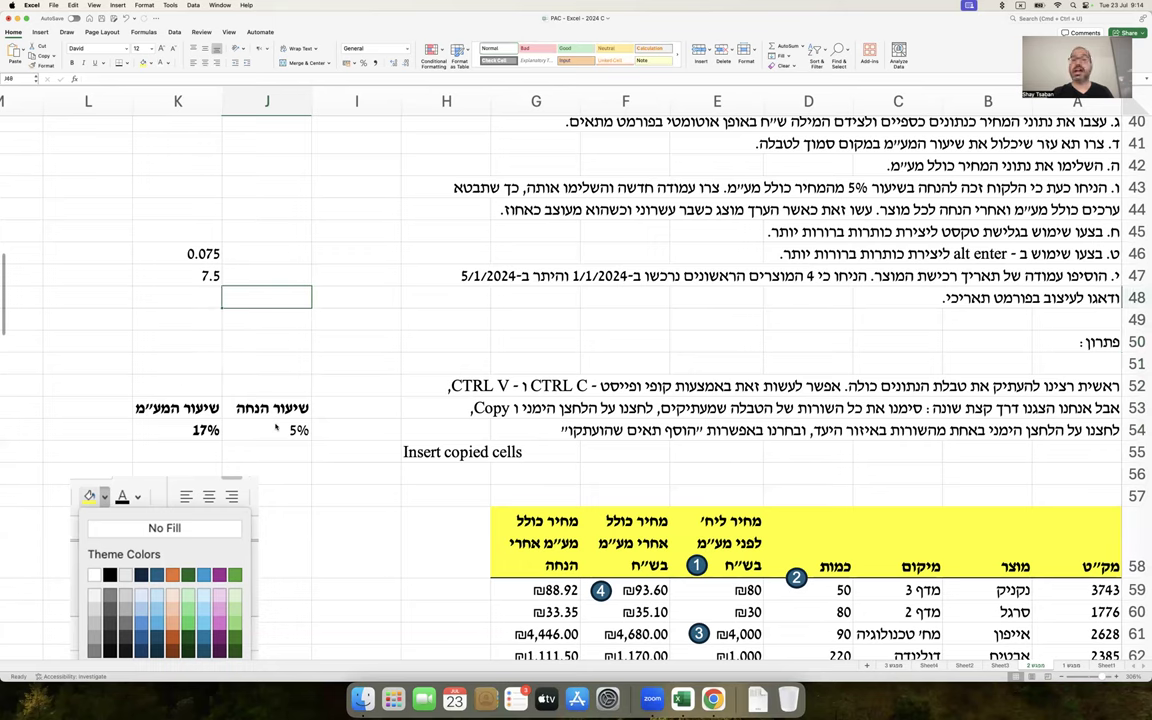
# Clear the 0.075 and 7.5 helper values from cells K46:K47
pyautogui.press('Up')
pyautogui.press('Left')
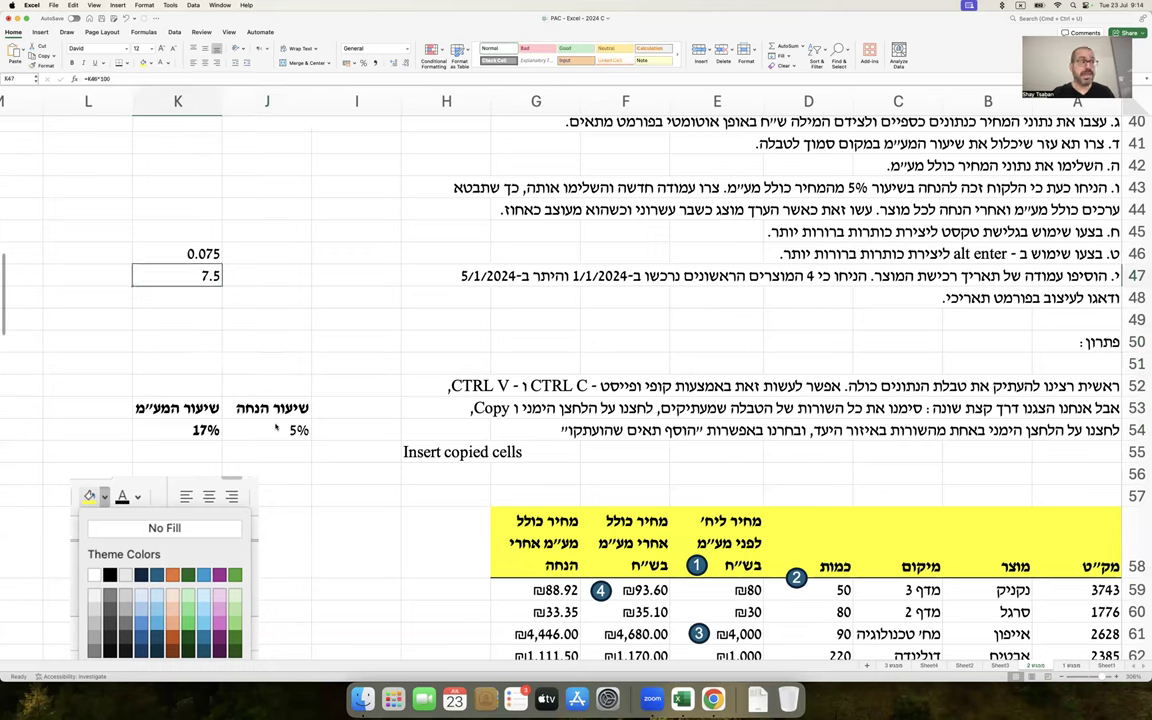
pyautogui.hotkey('shift', 'Up')
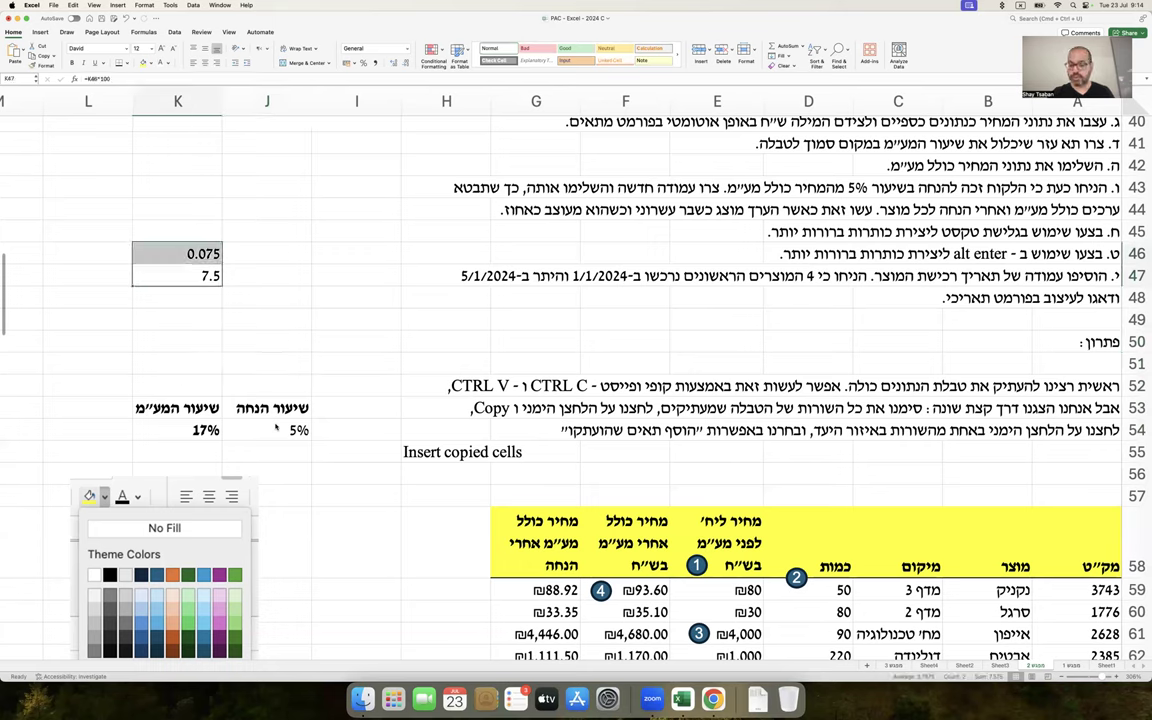
pyautogui.press('Delete')
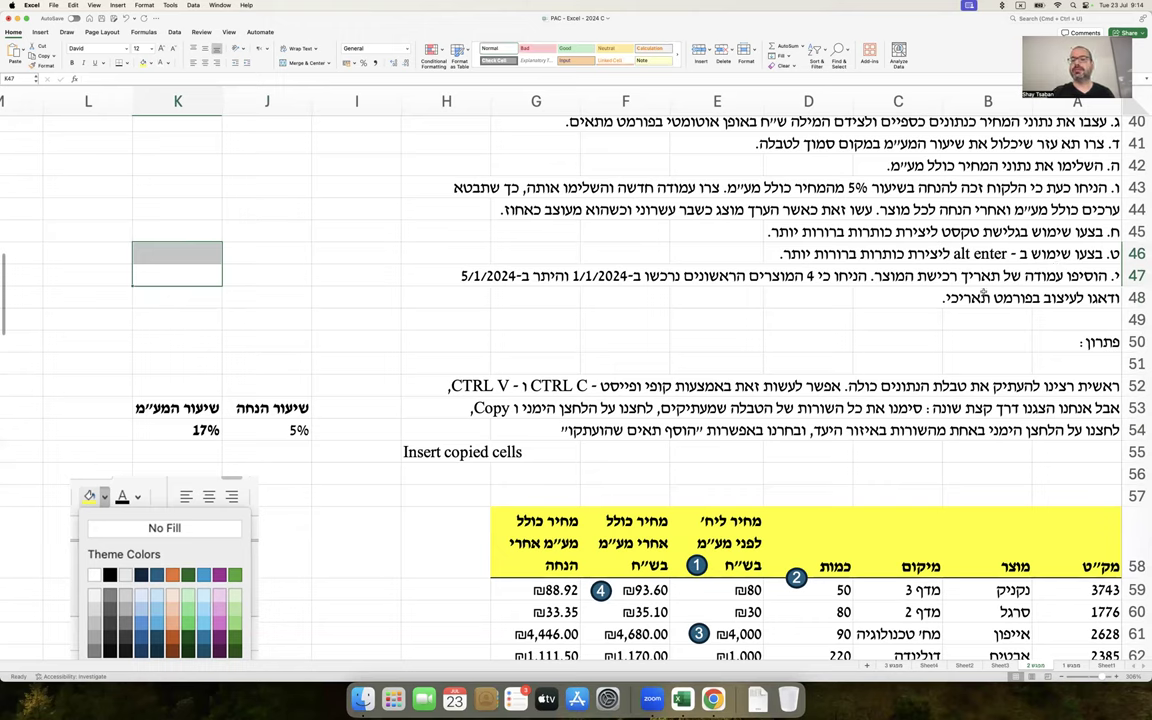
pyautogui.moveTo(1000, 253); pyautogui.dragTo(771, 256)
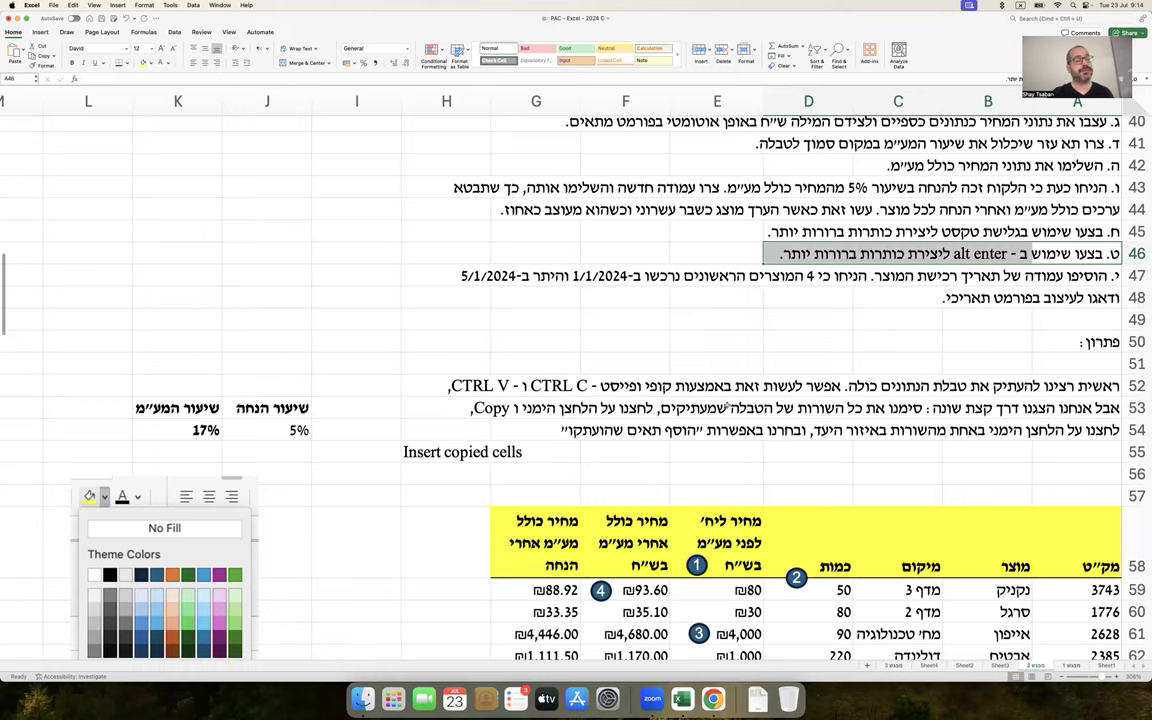
pyautogui.scroll(-5, 727, 407)
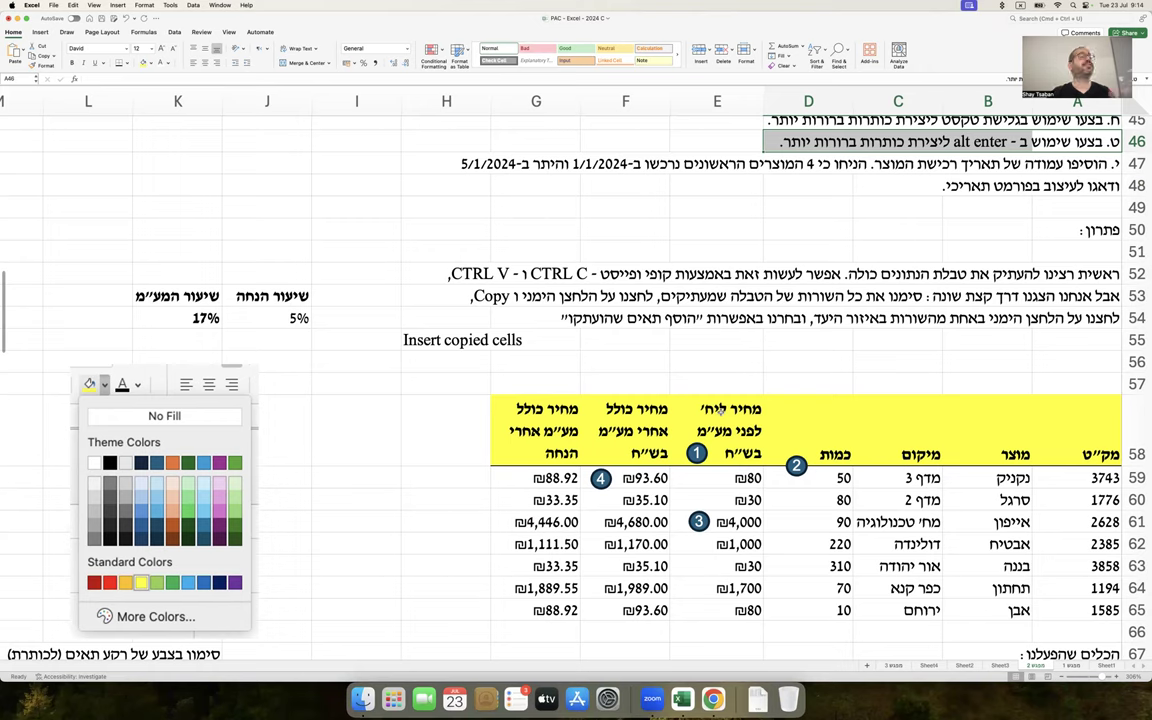
pyautogui.doubleClick(698, 408)
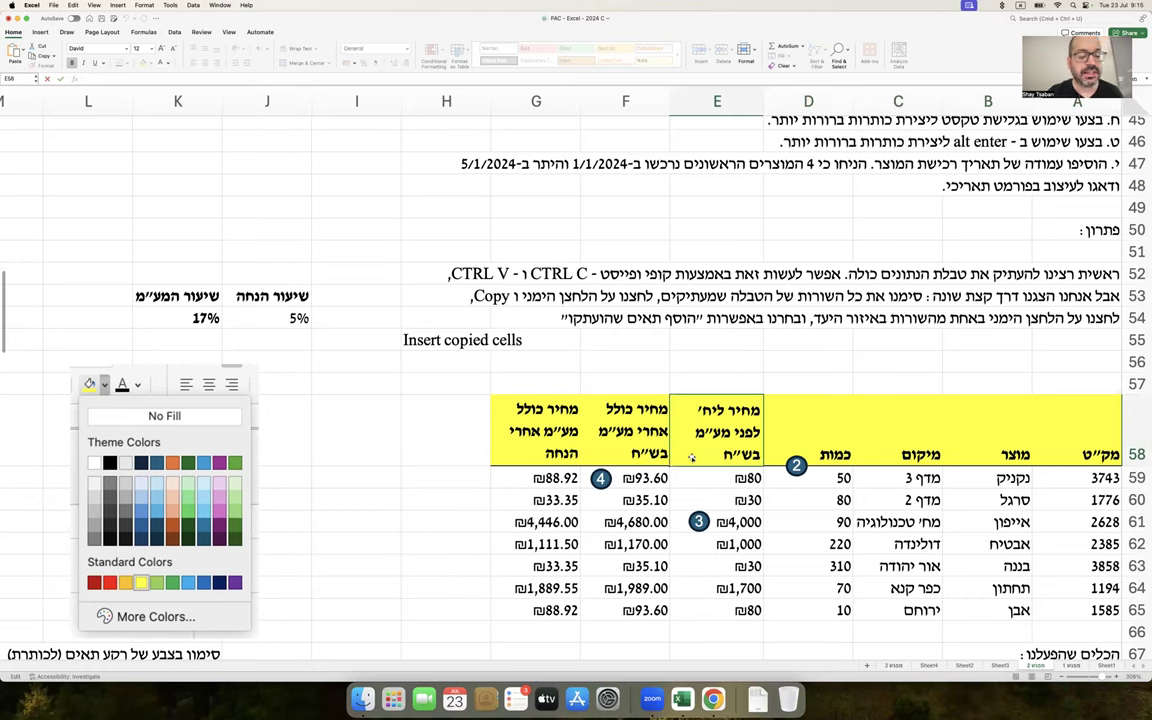
pyautogui.hotkey('alt', 'Return')
pyautogui.hotkey('alt', 'Return')
pyautogui.hotkey('alt', 'Return')
pyautogui.hotkey('alt', 'Return')
pyautogui.hotkey('alt', 'Return')
pyautogui.hotkey('alt', 'Return')
pyautogui.hotkey('alt', 'Return')
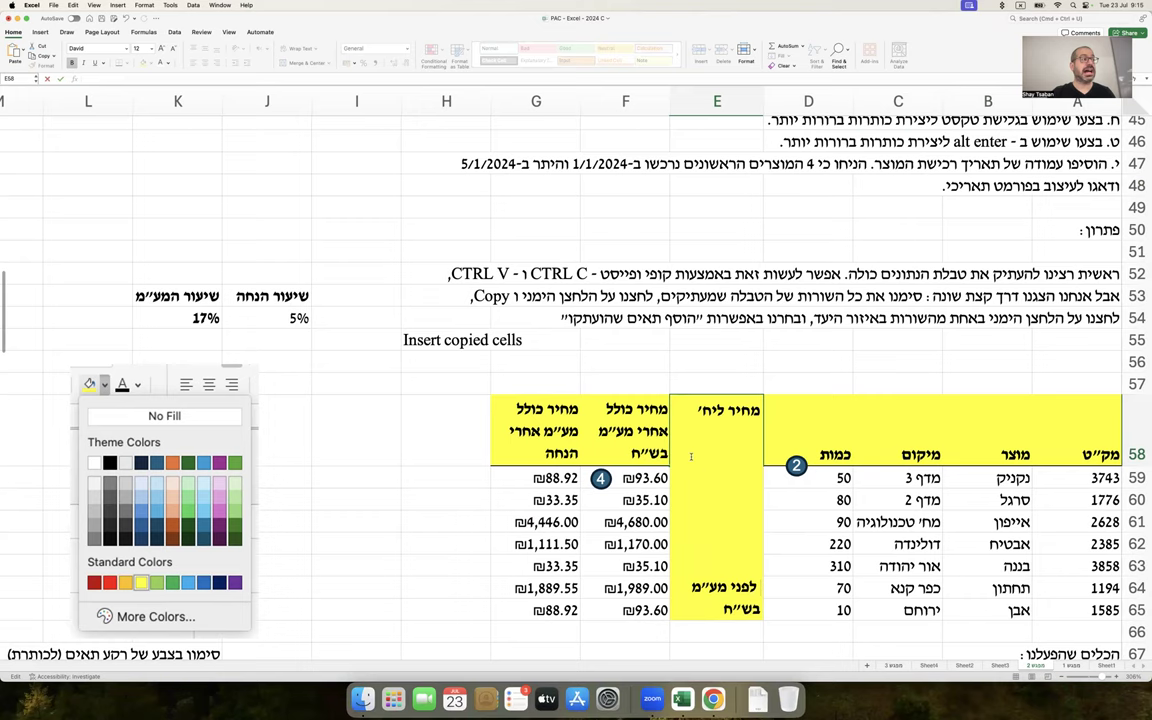
pyautogui.press('Return')
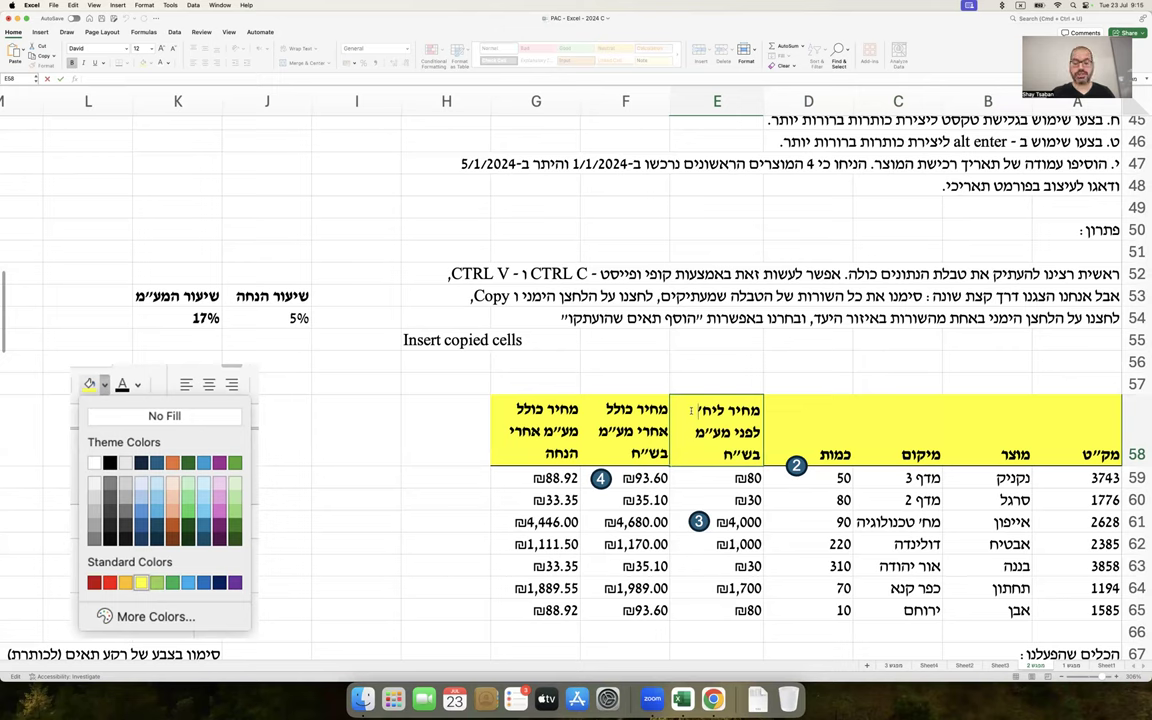
pyautogui.hotkey('alt', 'Return')
pyautogui.hotkey('alt', 'Return')
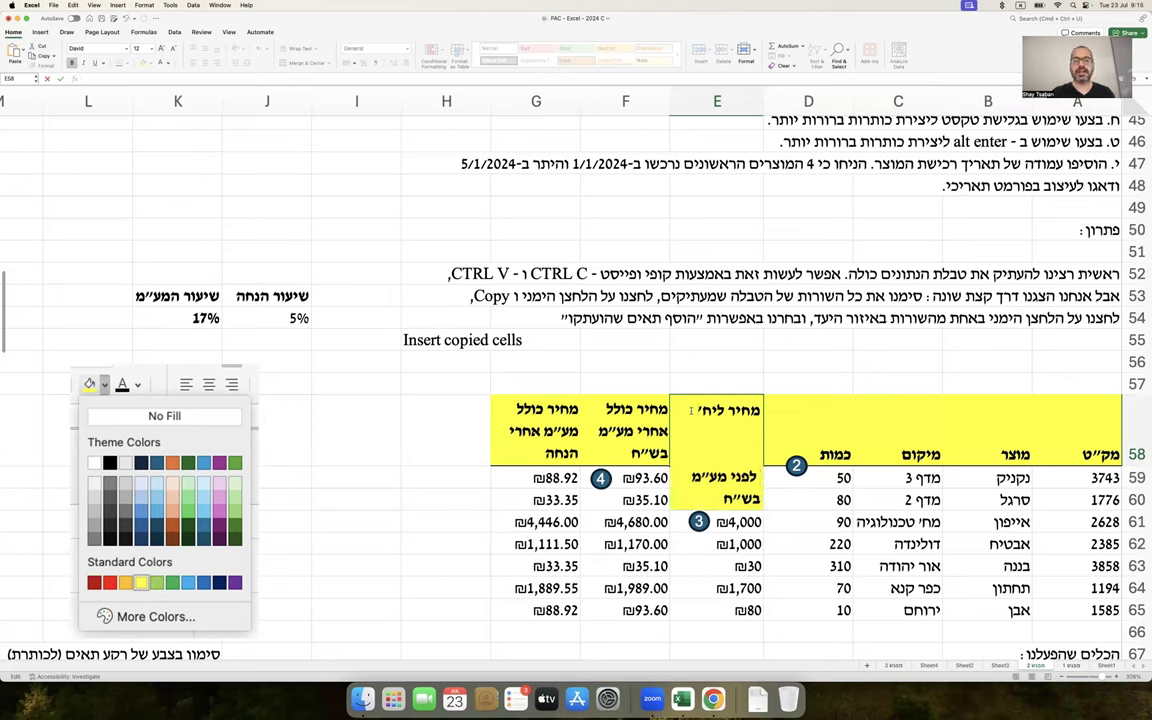
pyautogui.press('BackSpace')
pyautogui.press('Return')
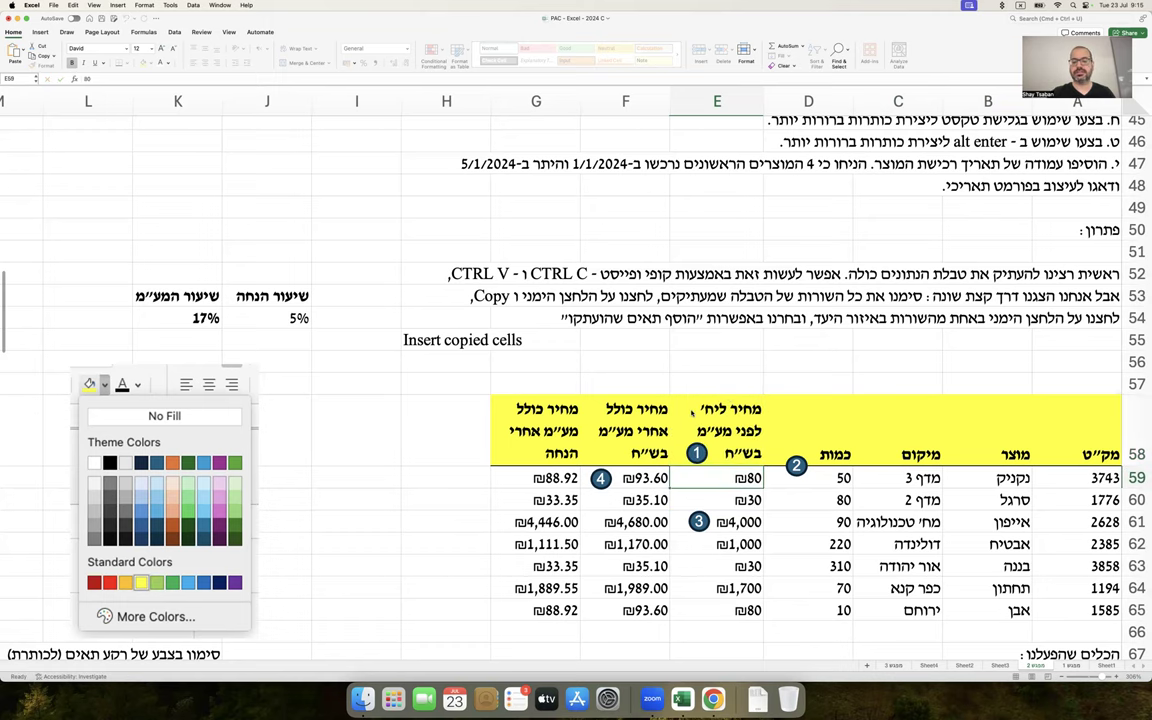
pyautogui.scroll(3, 744, 403)
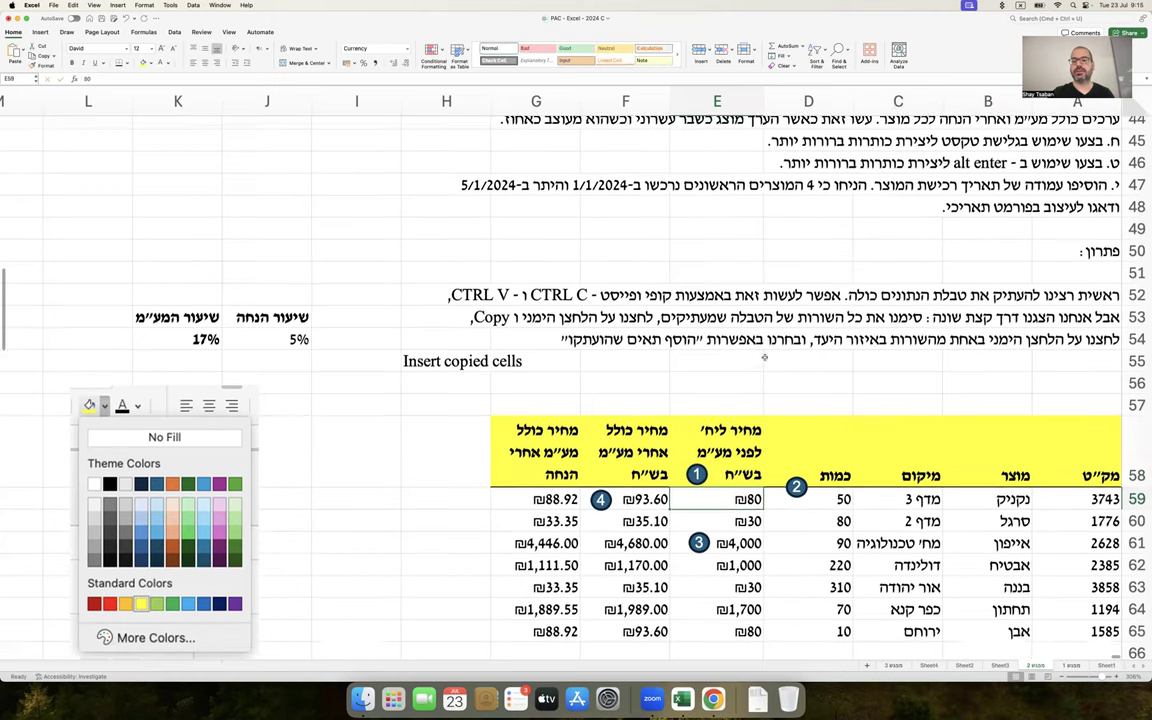
# Extend the A46 alt+Enter instruction to add the Mac alternative 'או Option ו-Return (במק).'
pyautogui.doubleClick(972, 214)
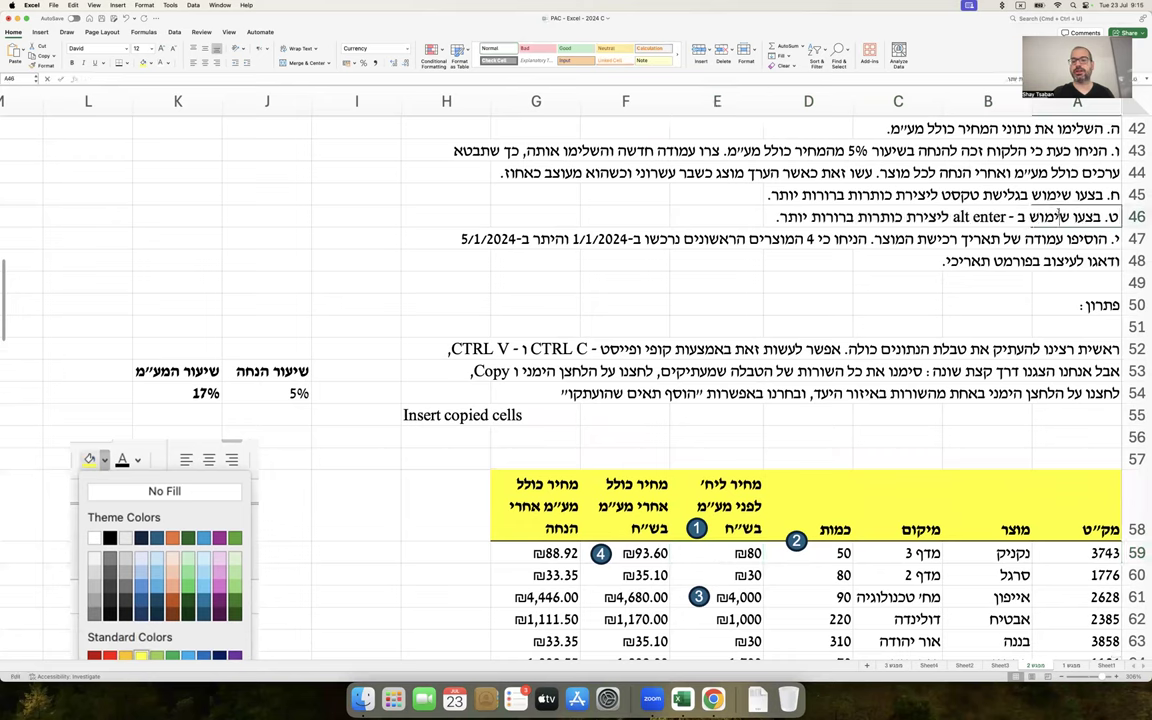
pyautogui.press('BackSpace')
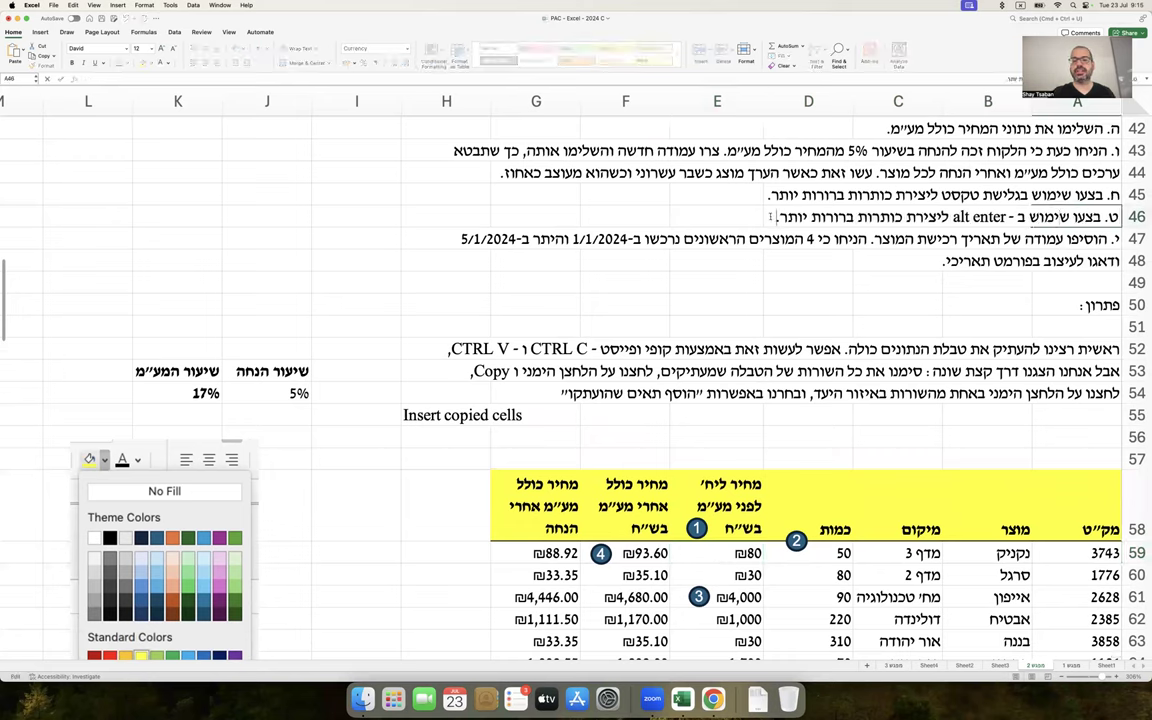
pyautogui.write('>>>')
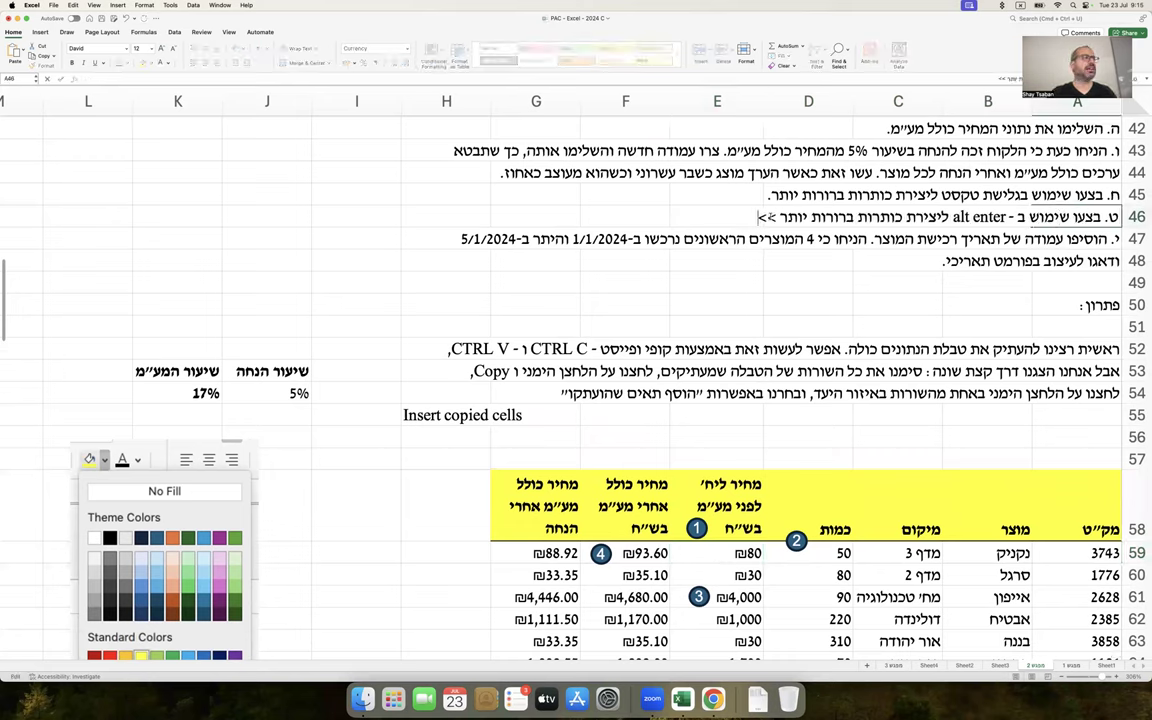
pyautogui.write(' ש')
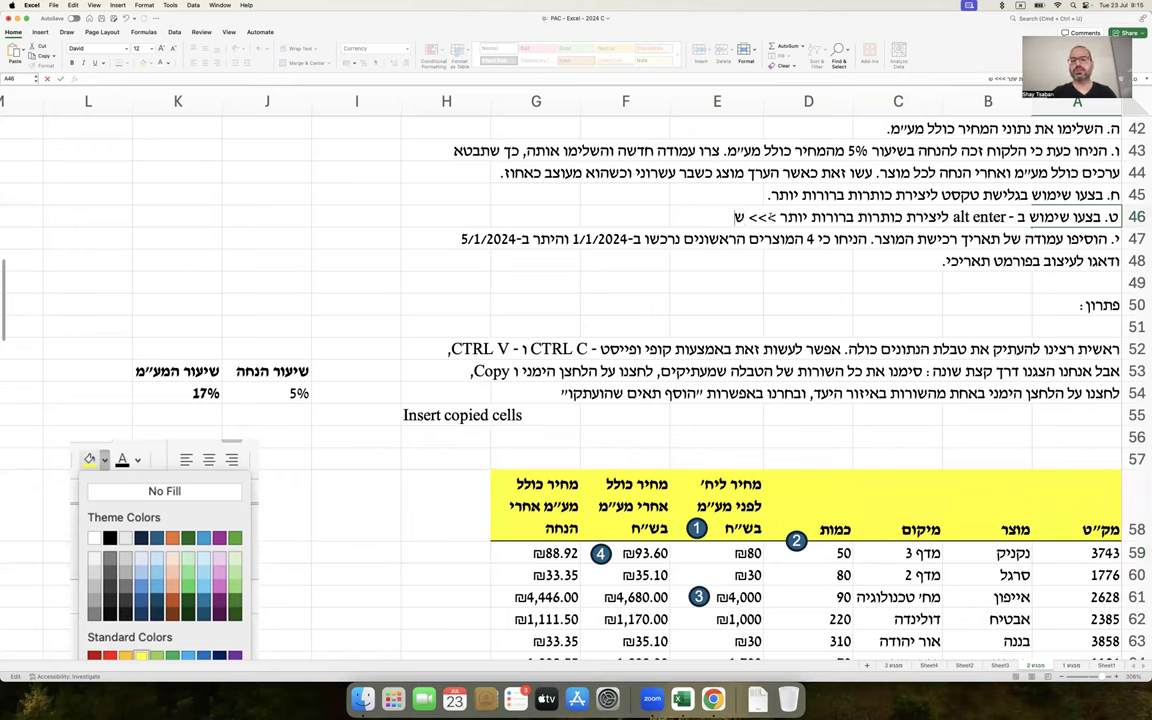
pyautogui.write('ובר שורות')
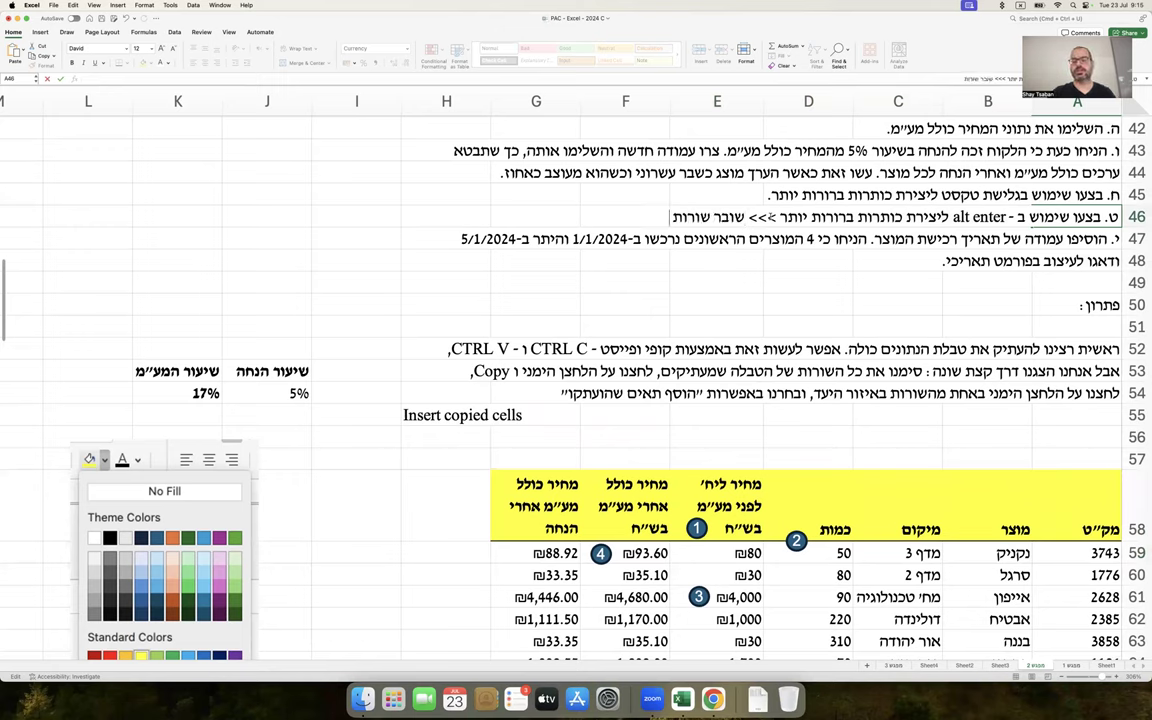
pyautogui.write(' >>>')
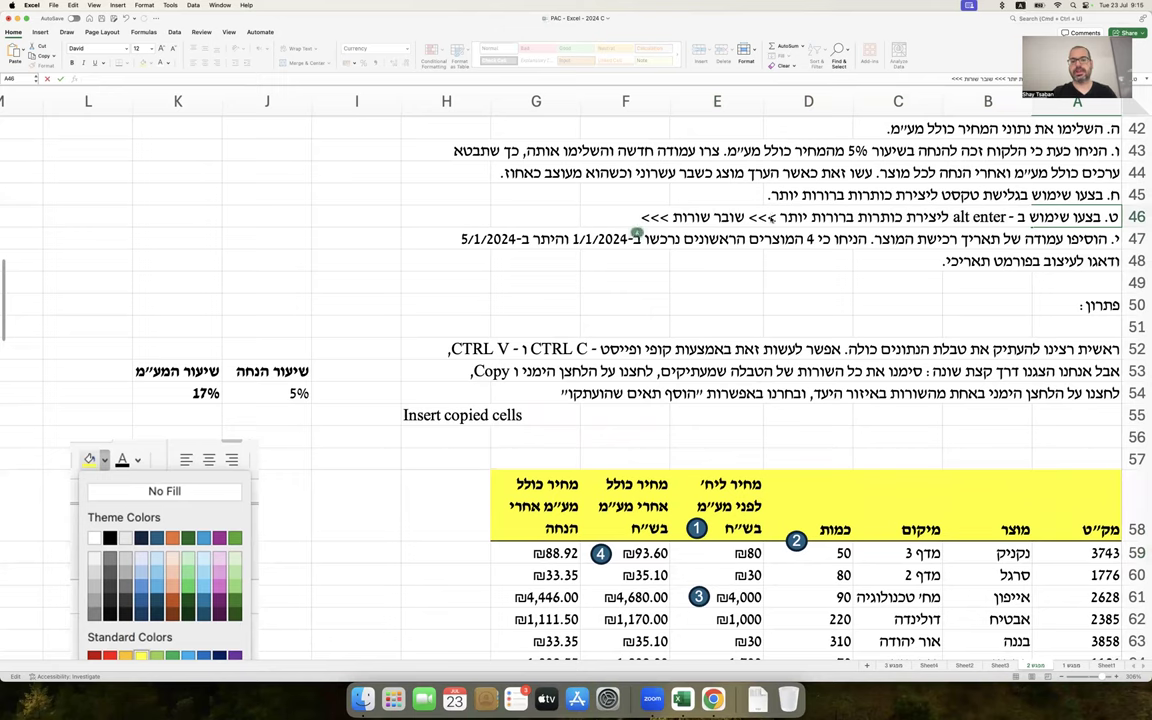
pyautogui.write(' alt שמאלי')
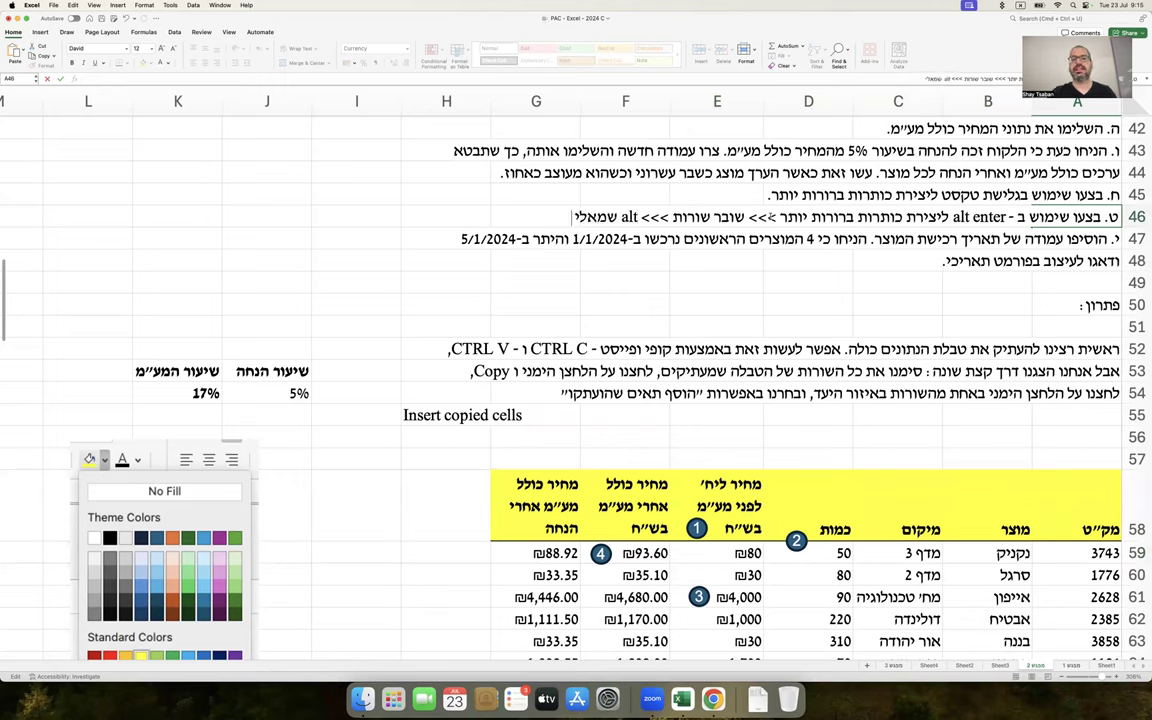
pyautogui.write(' וEnter ו או')
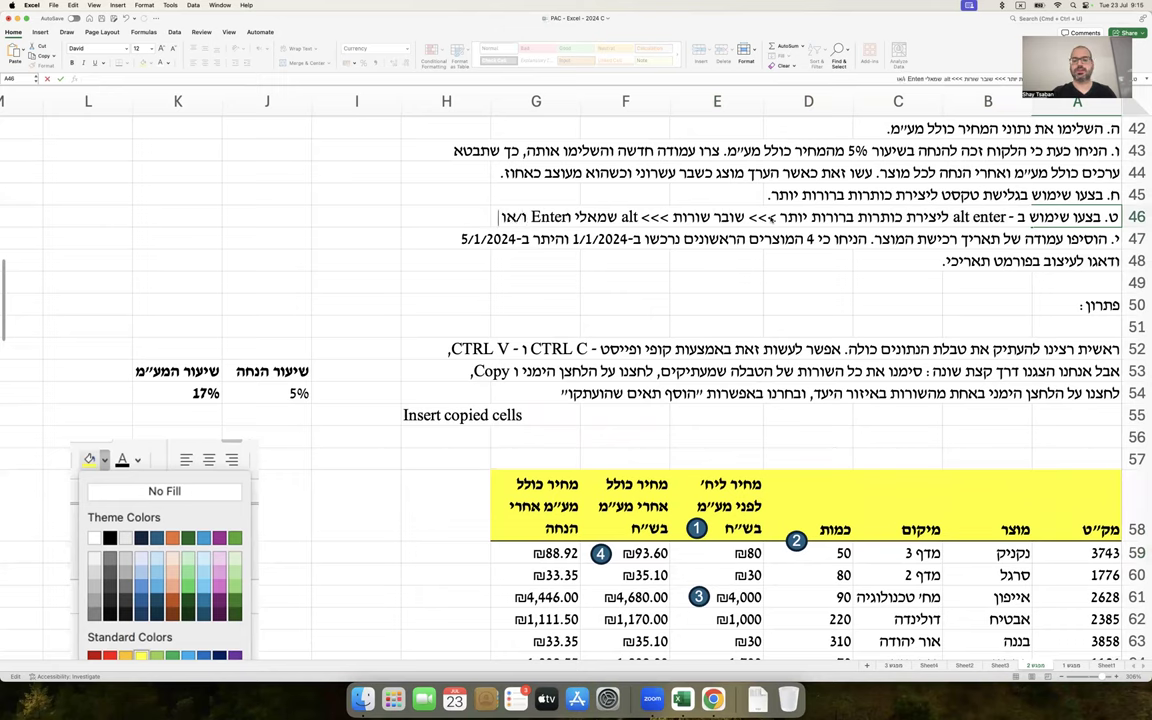
pyautogui.write(' Optio')
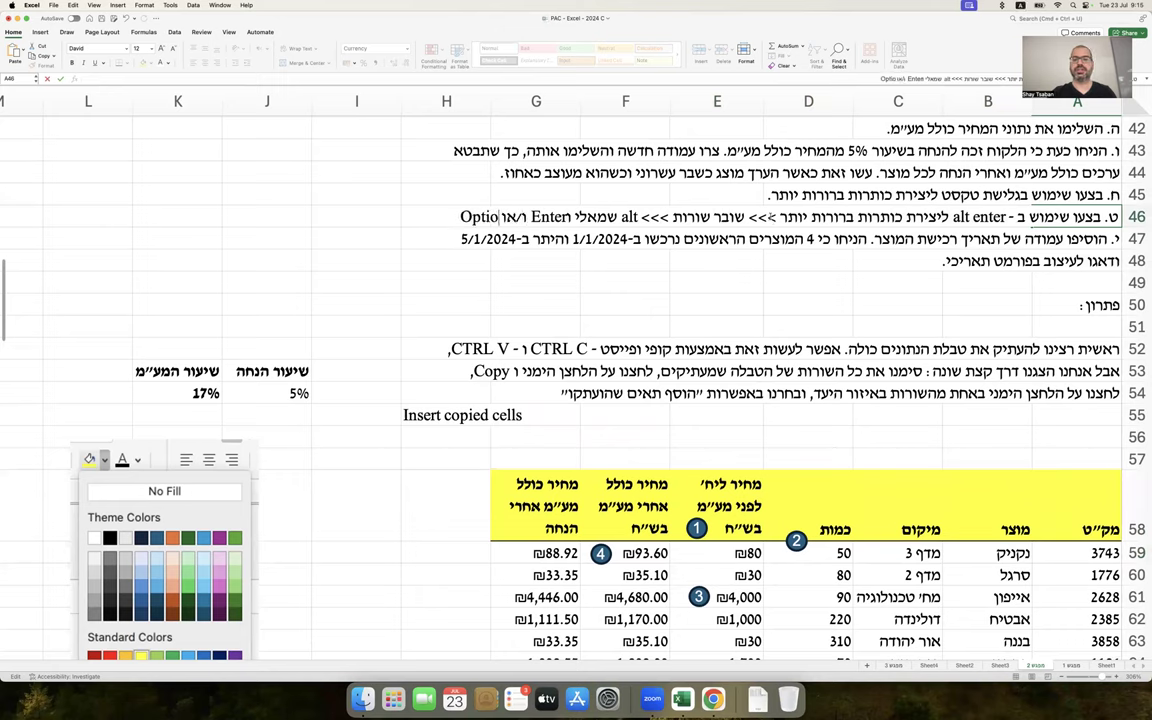
pyautogui.write('n ו-Ret')
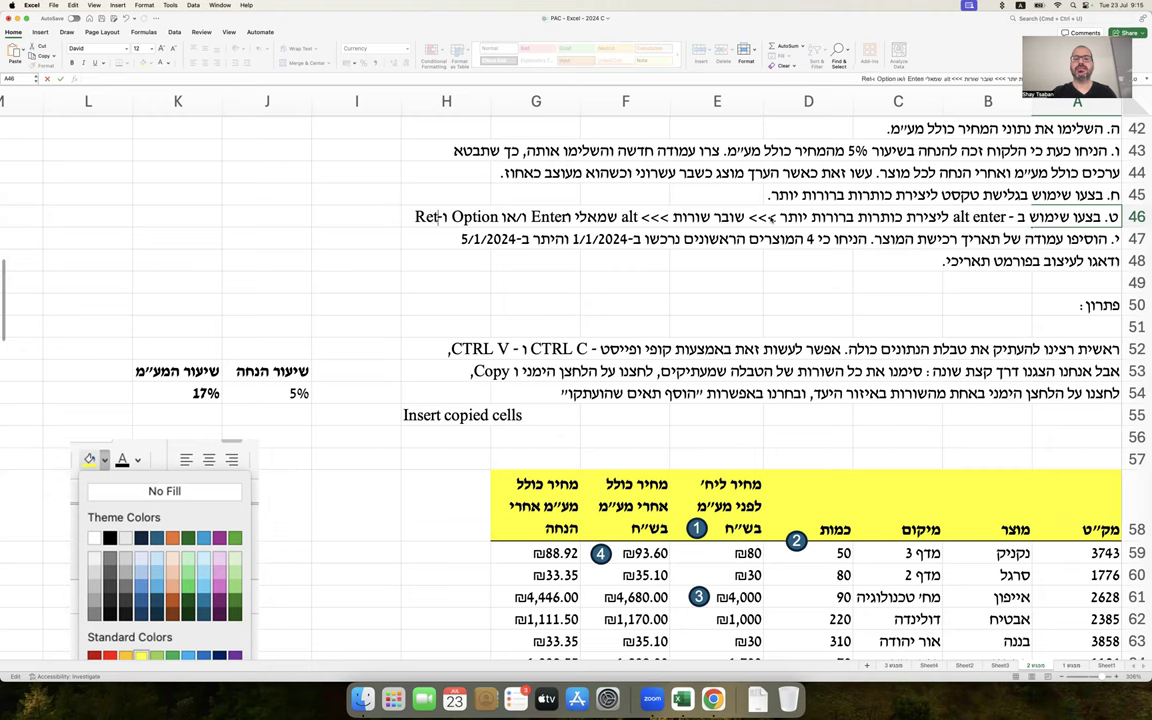
pyautogui.write('urn (במק).')
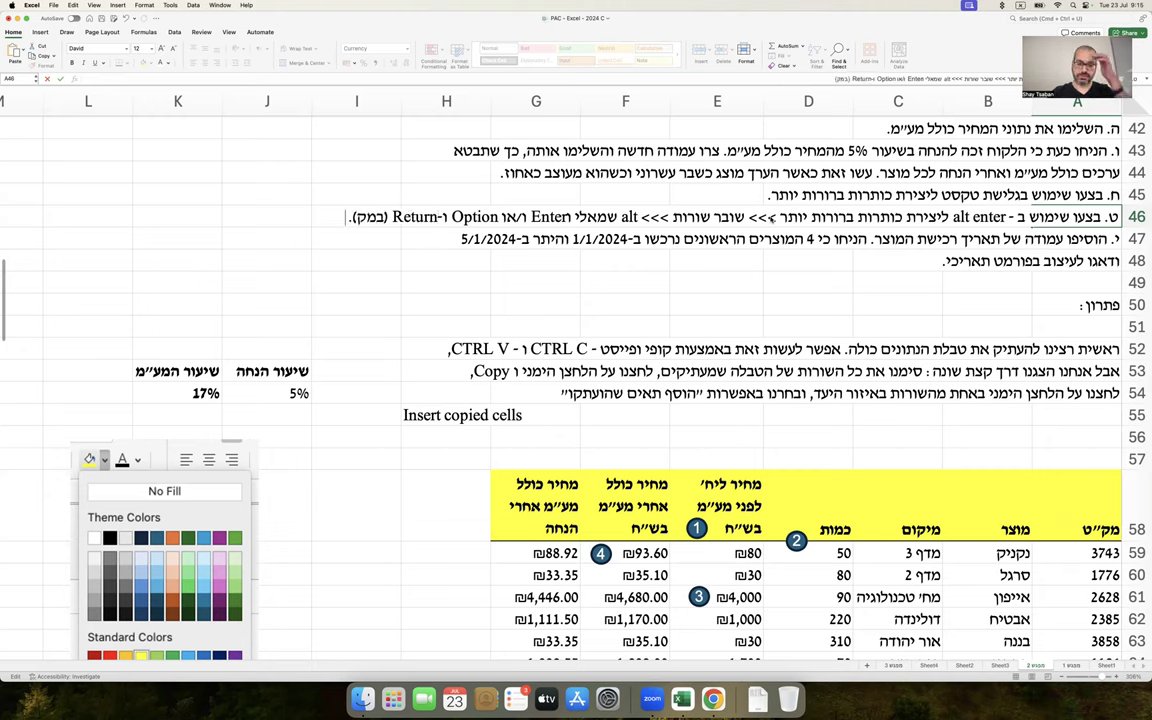
pyautogui.press('Return')
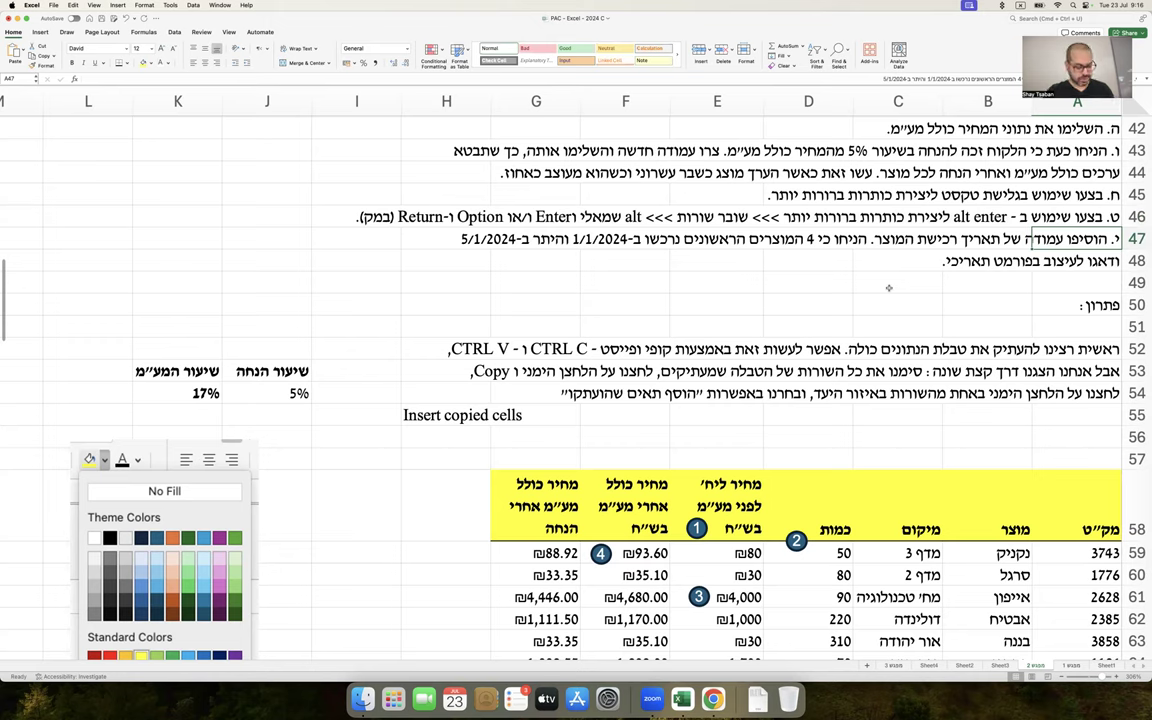
# Copy the yellow G58 header into H58 and retitle it 'תאריך רכישה'
pyautogui.scroll(-5, 888, 288)
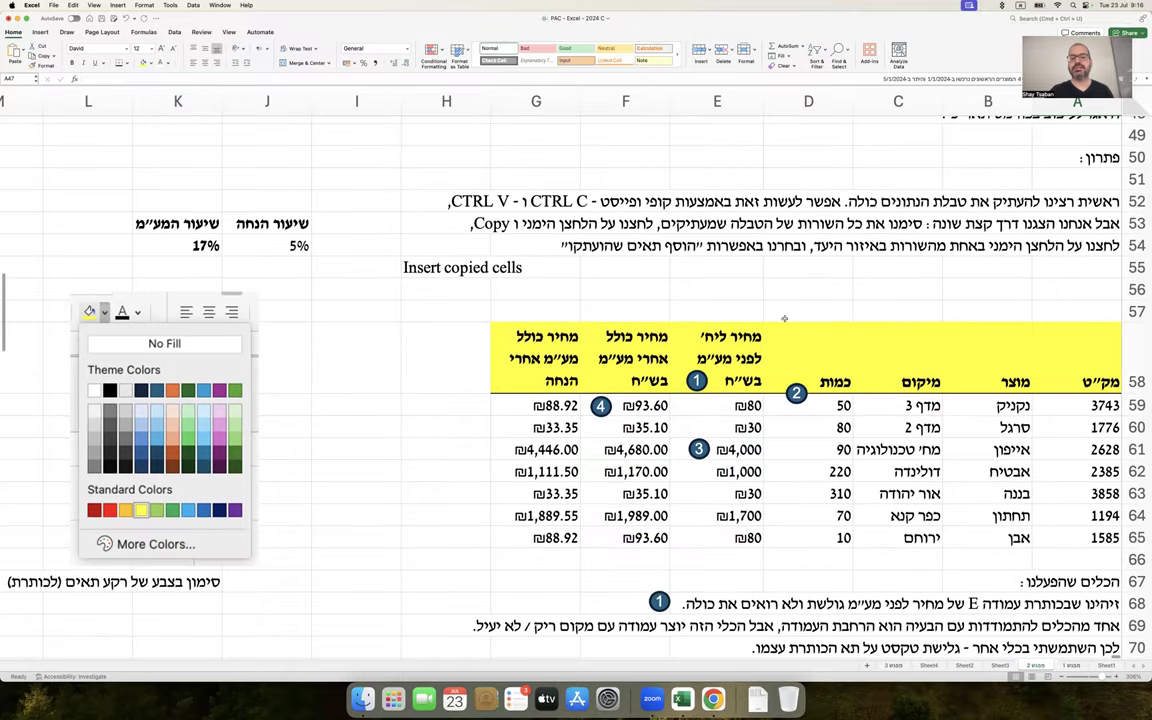
pyautogui.scroll(4, 527, 416)
pyautogui.click(528, 417)
pyautogui.press('cmd+c')
pyautogui.press('Left')
pyautogui.press('cmd+v')
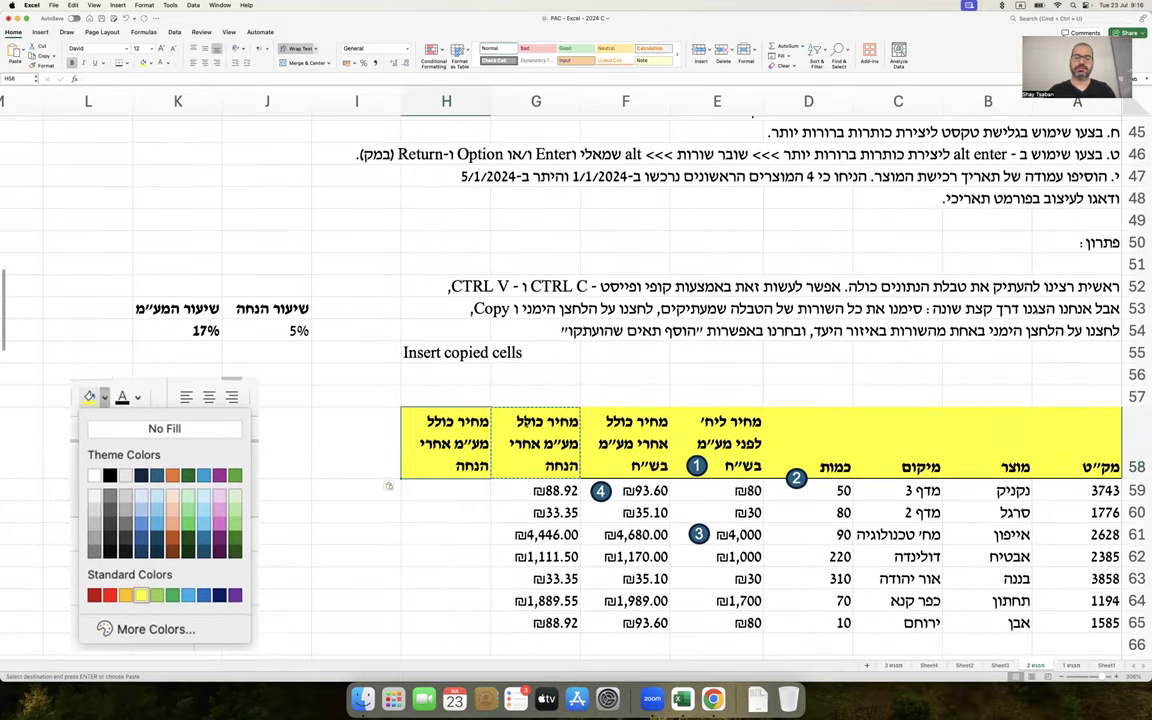
pyautogui.write('תאריך רכישה')
pyautogui.press('Return')
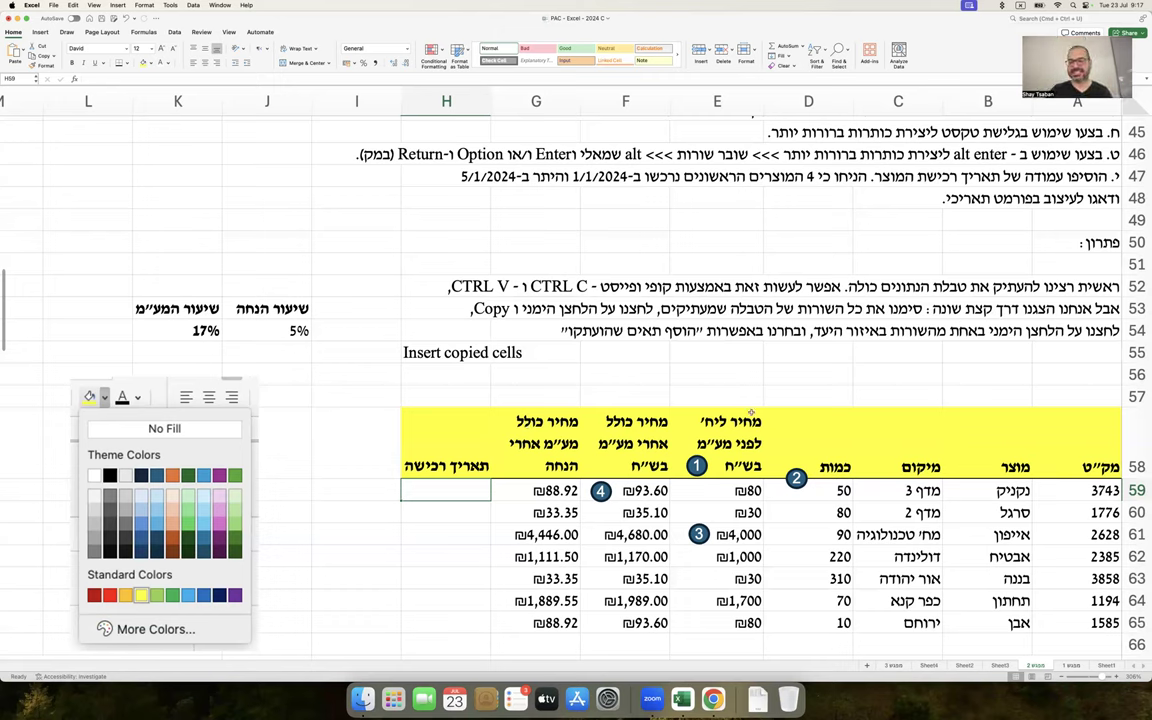
pyautogui.click(735, 262)
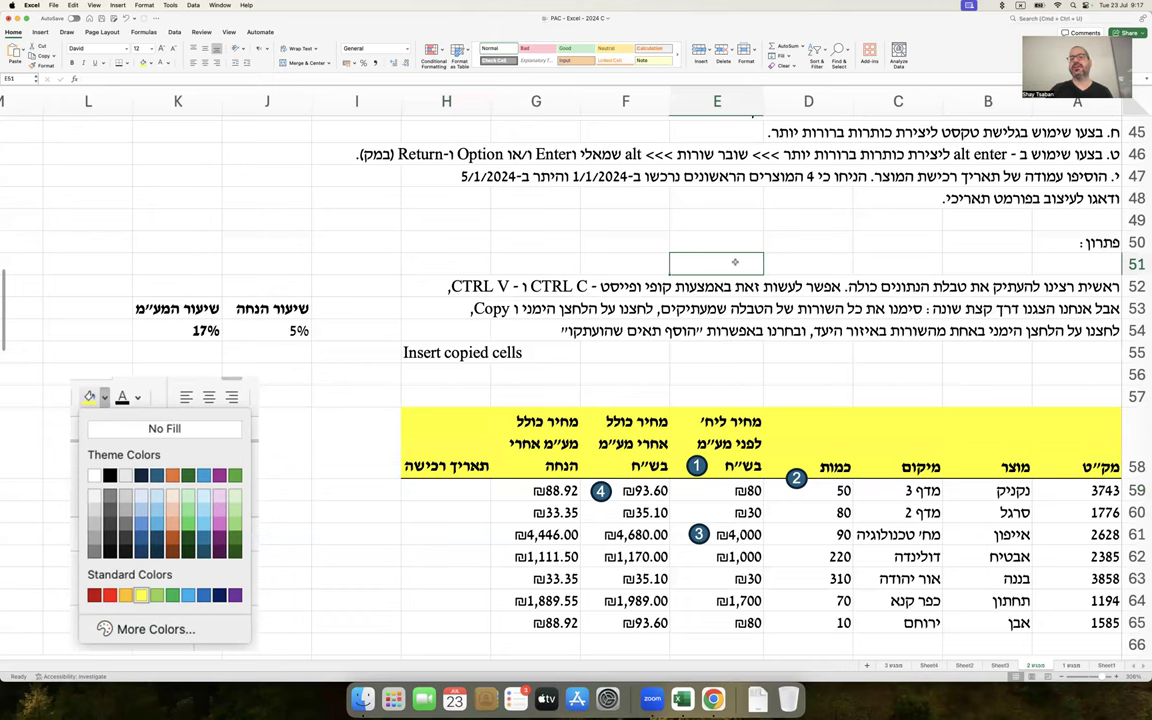
# Enter 1/1/2024 in H59 and copy it down through H62
pyautogui.click(460, 488)
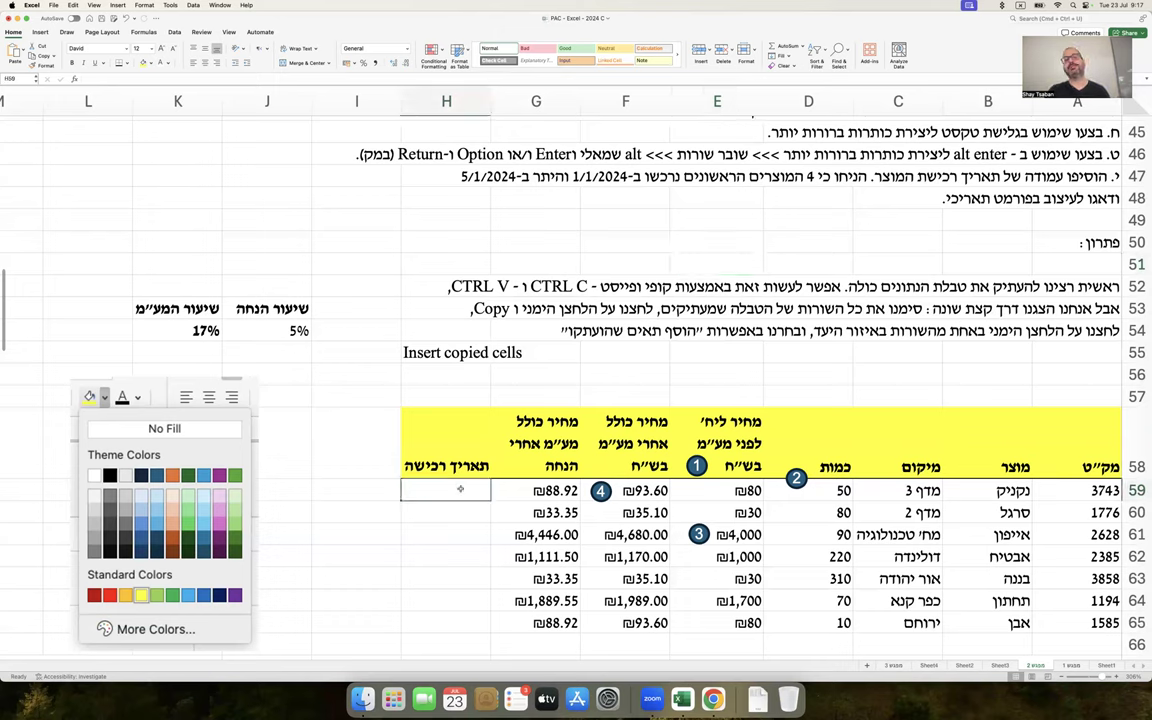
pyautogui.write('1/1/2024')
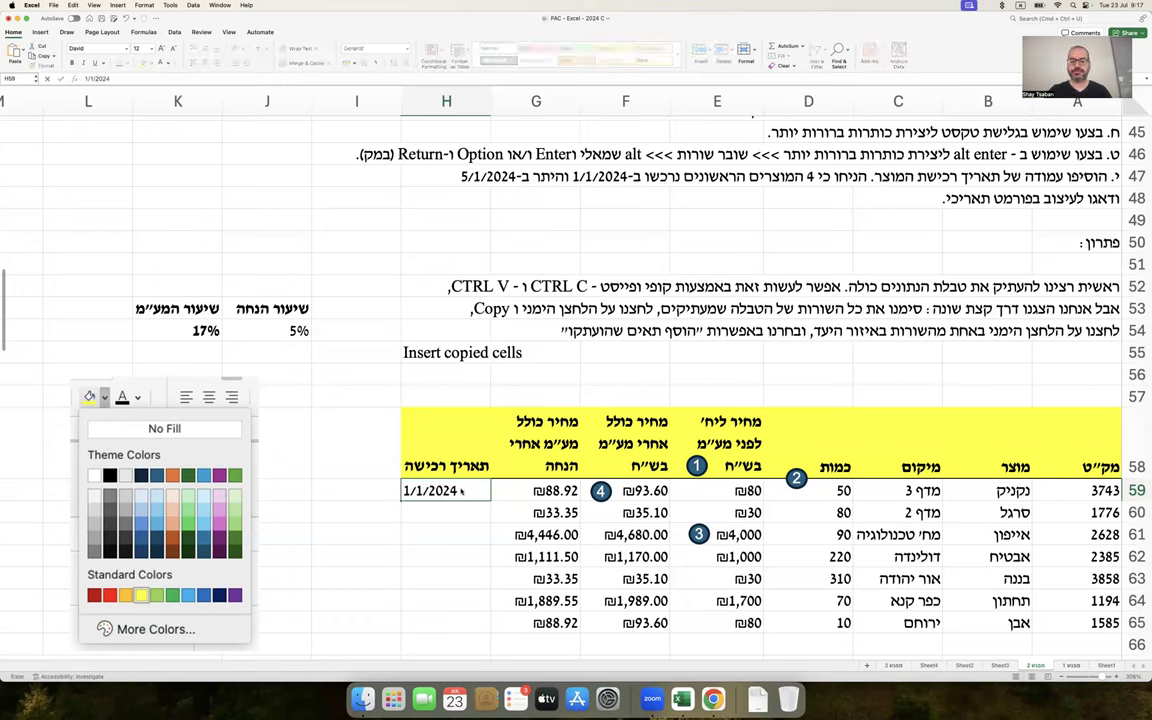
pyautogui.press('Return')
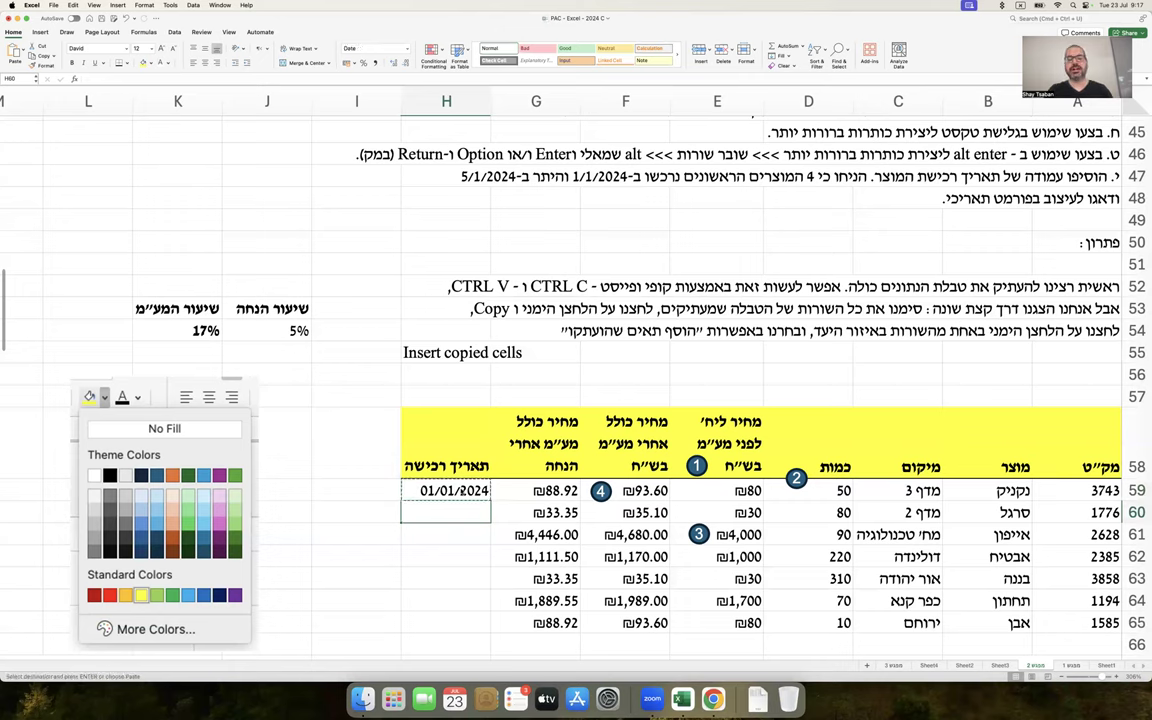
pyautogui.click(458, 490)
pyautogui.press('super+c')
pyautogui.press('Down')
pyautogui.press('super+v')
pyautogui.press('Down')
pyautogui.press('super+v')
pyautogui.press('Down')
pyautogui.press('super+v')
pyautogui.press('Down')
# Enter 5/01/2024 in H63 and copy it into H64:H65
pyautogui.write('5/01/2024')
pyautogui.press('Return')
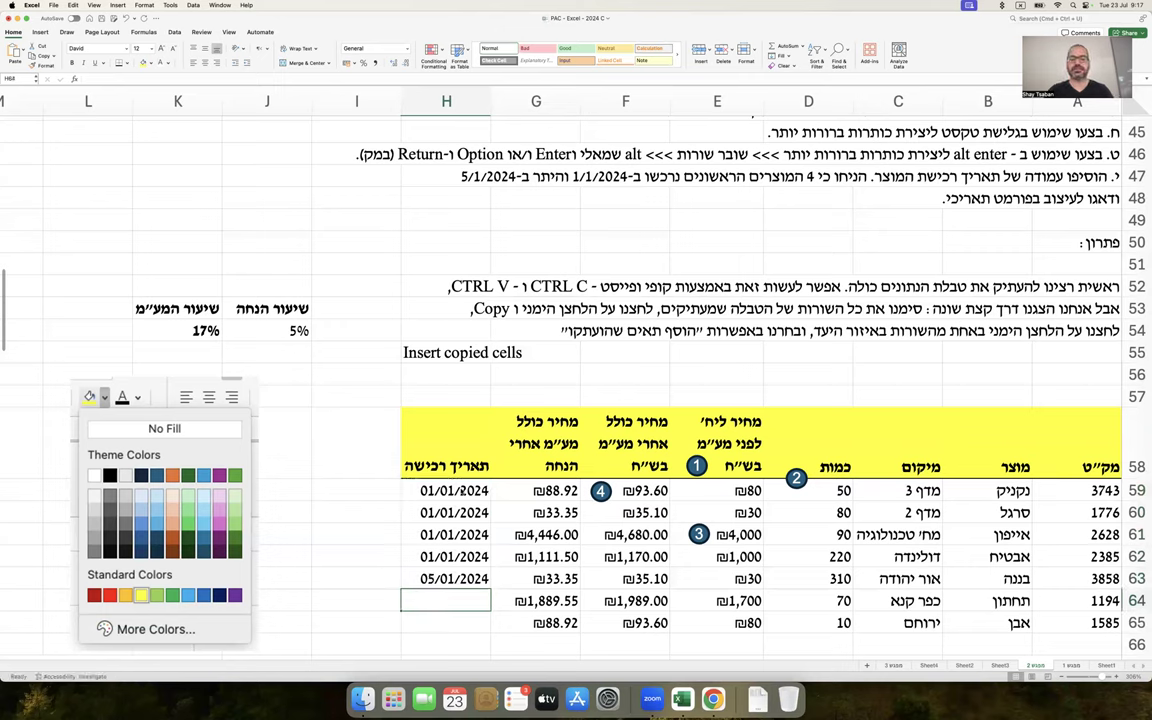
pyautogui.press('super+c')
pyautogui.press('Down')
pyautogui.press('super+v')
pyautogui.press('Down')
pyautogui.press('super+v')
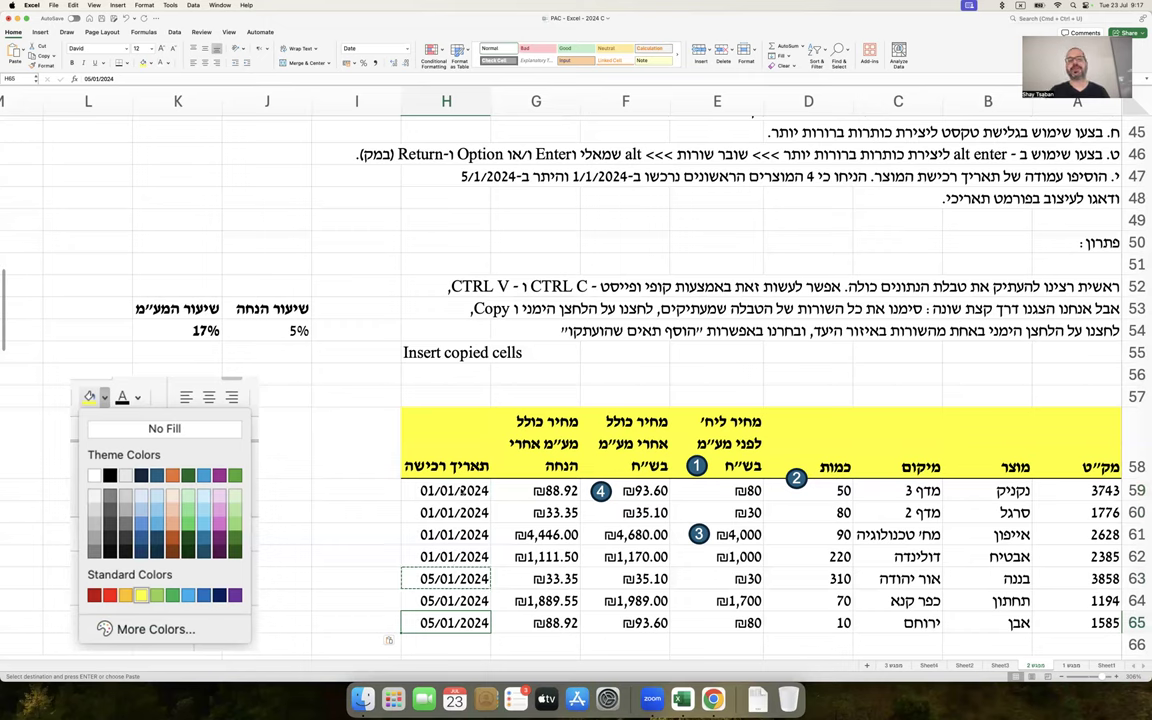
# Type the example date 1.1.2024 in I59 beside the table
pyautogui.click(384, 489)
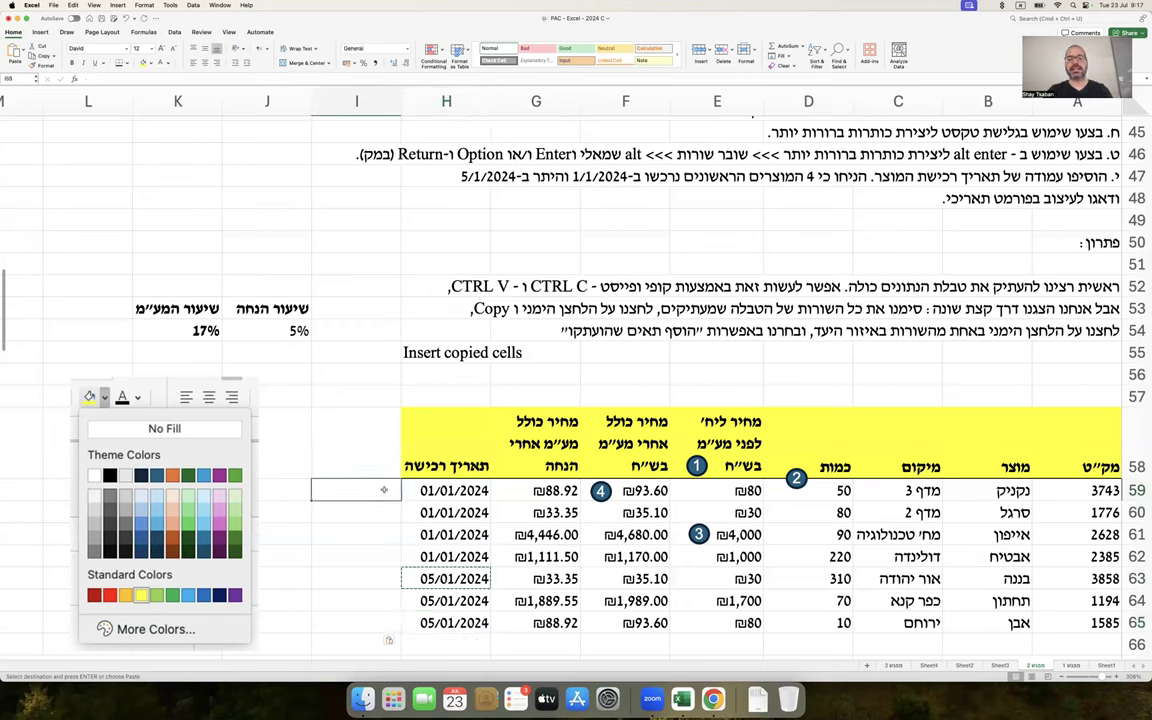
pyautogui.write('1.1.2024')
pyautogui.press('Return')
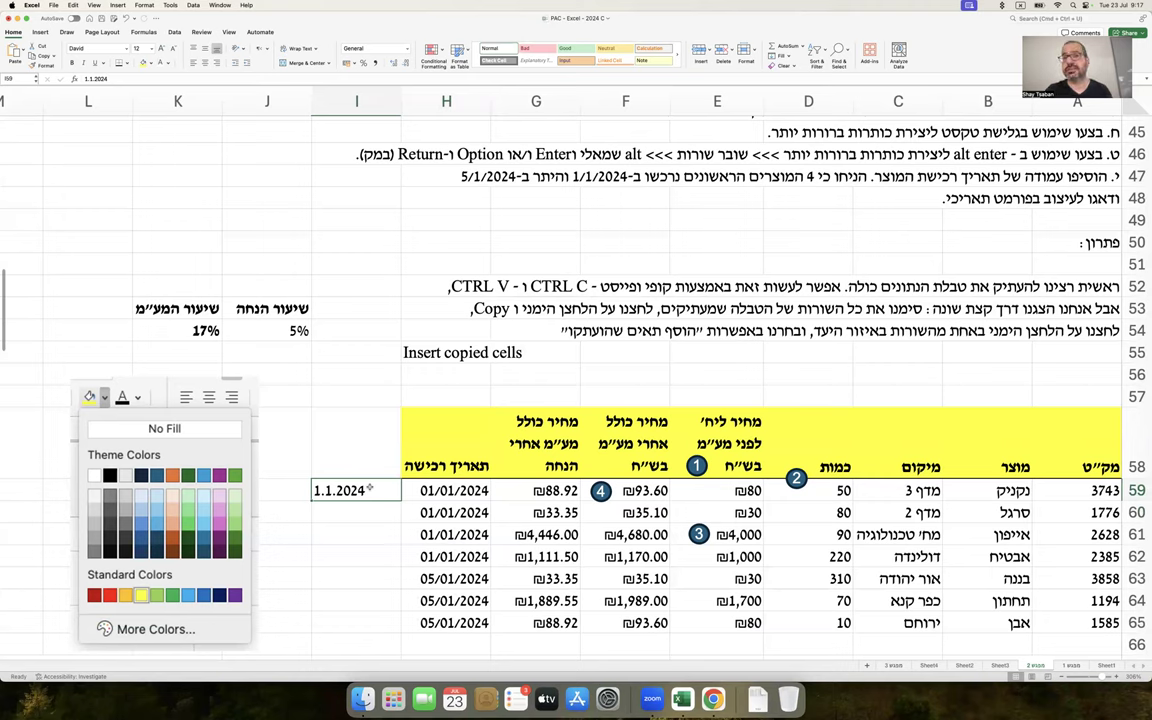
# Clear H59:H65, then enter 1/1/24 in H59 and copy it to H60:H62
pyautogui.moveTo(445, 490); pyautogui.dragTo(445, 620)
pyautogui.press('Delete')
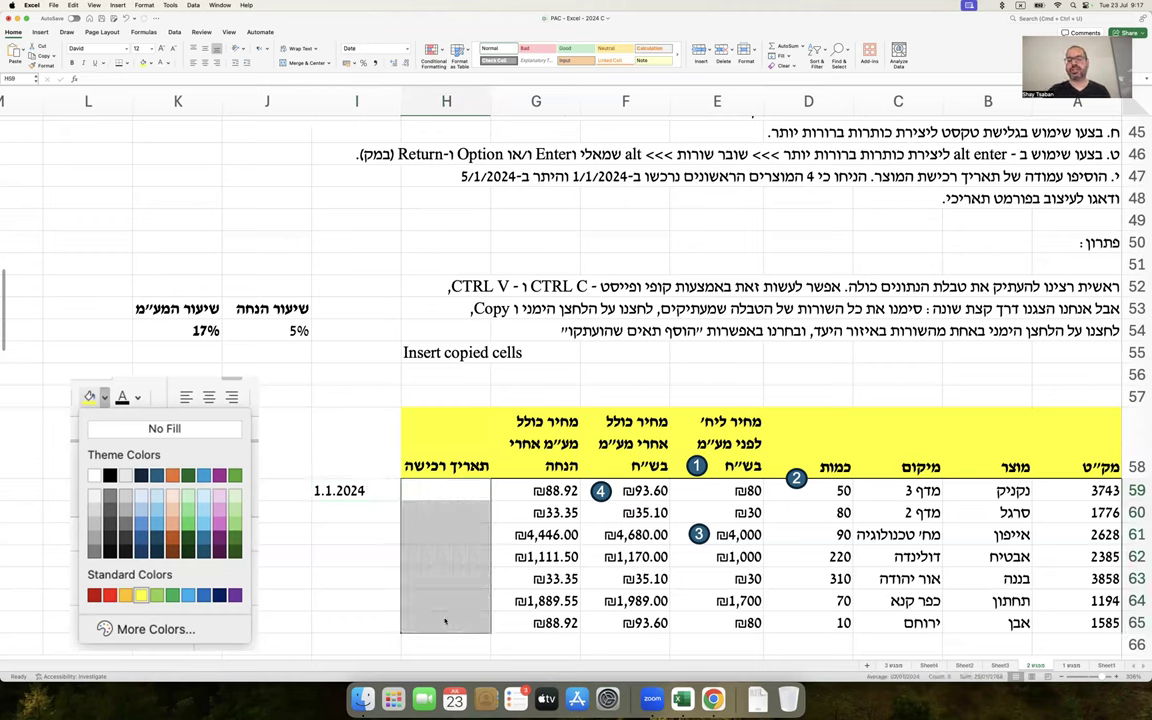
pyautogui.write('1/')
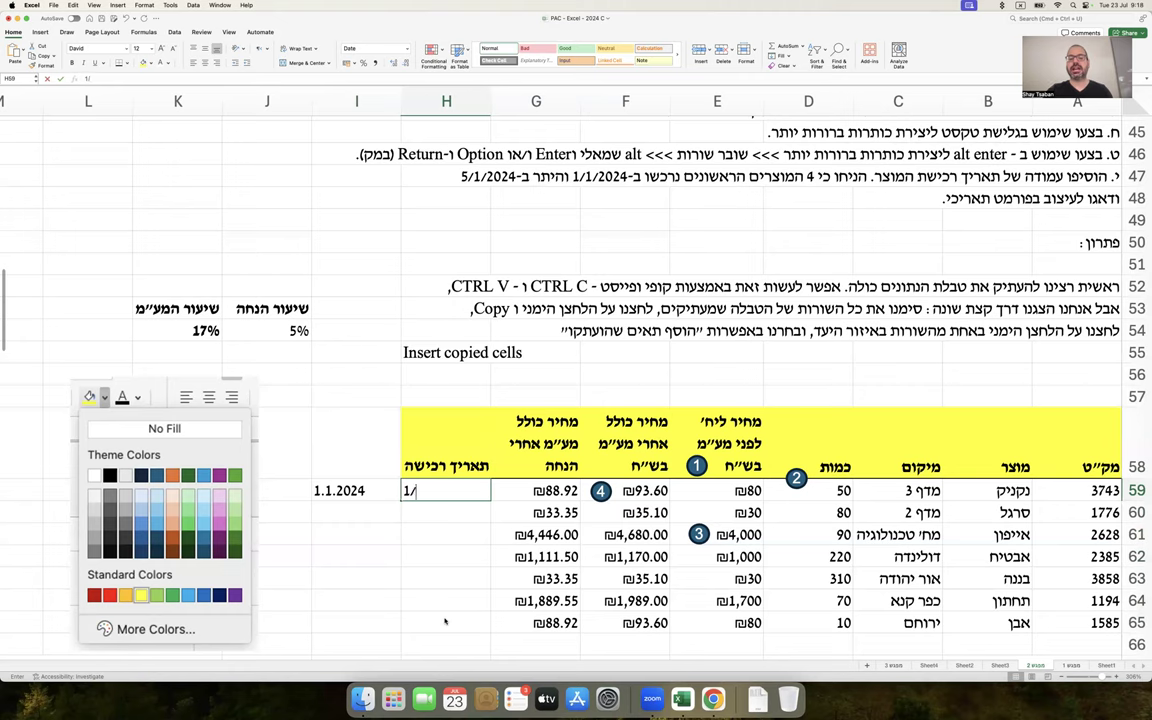
pyautogui.write('1/24')
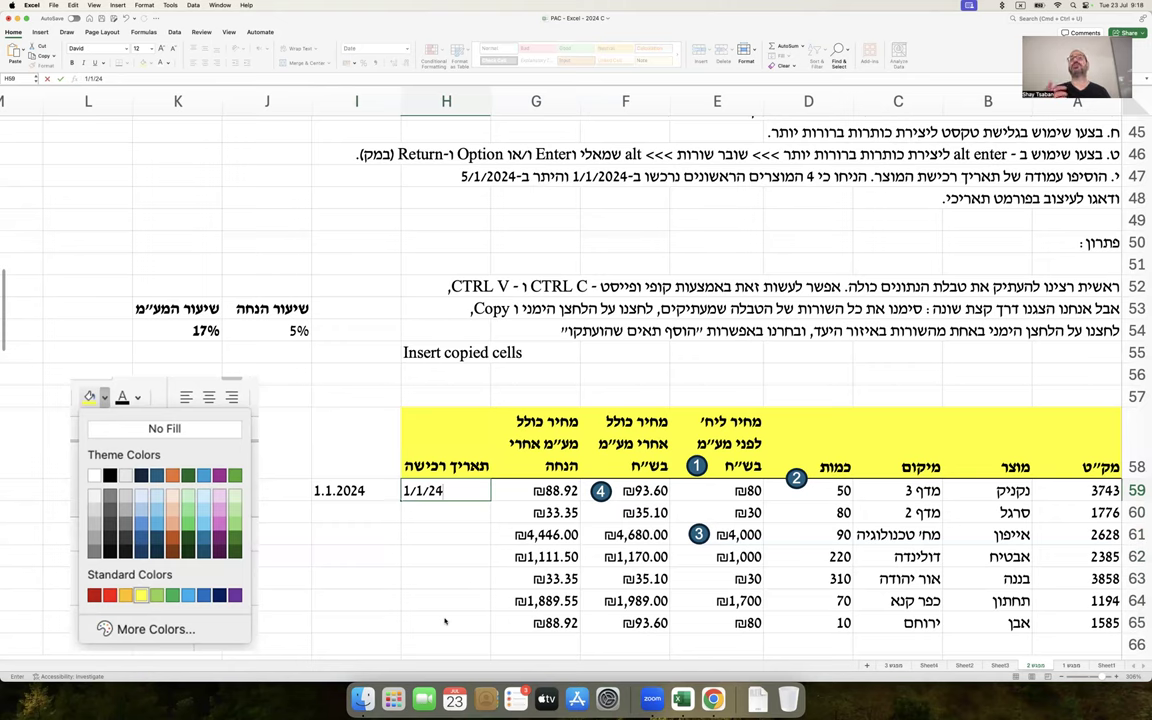
pyautogui.press('Return')
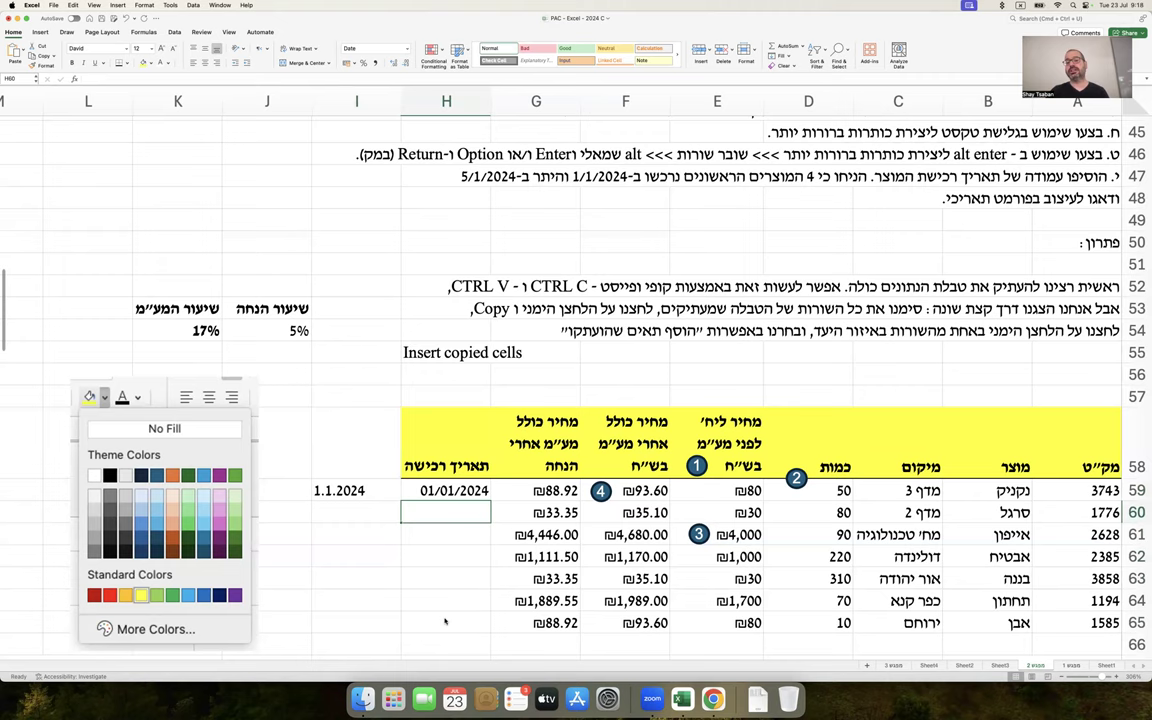
pyautogui.press('Up')
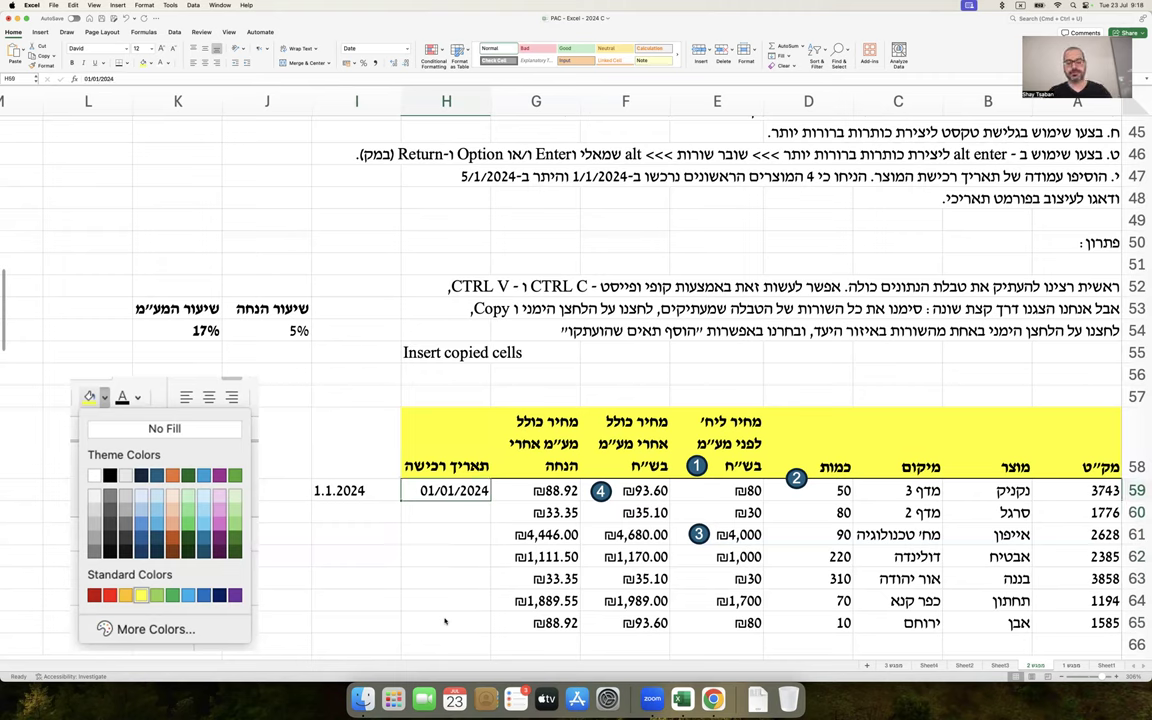
pyautogui.hotkey('ctrl', 'c')
pyautogui.press('Down')
pyautogui.hotkey('ctrl', 'v')
pyautogui.press('Down')
pyautogui.hotkey('ctrl', 'v')
pyautogui.press('Down')
pyautogui.hotkey('ctrl', 'v')
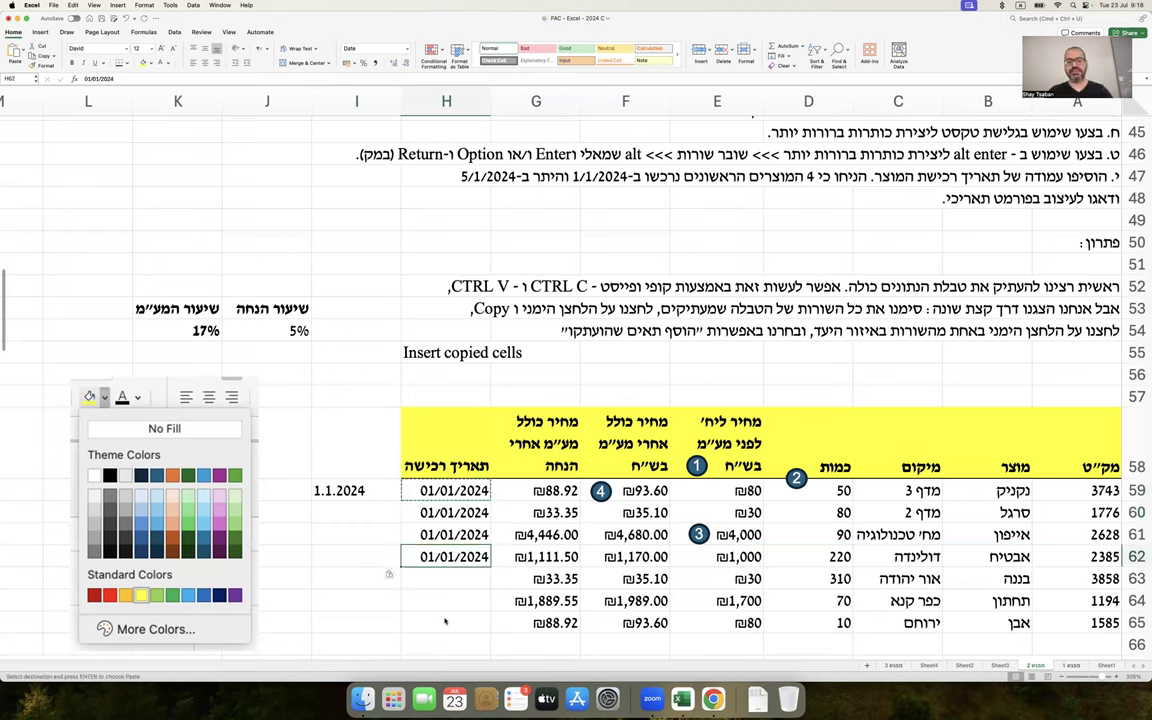
pyautogui.press('Down')
pyautogui.hotkey('ctrl', 'v')
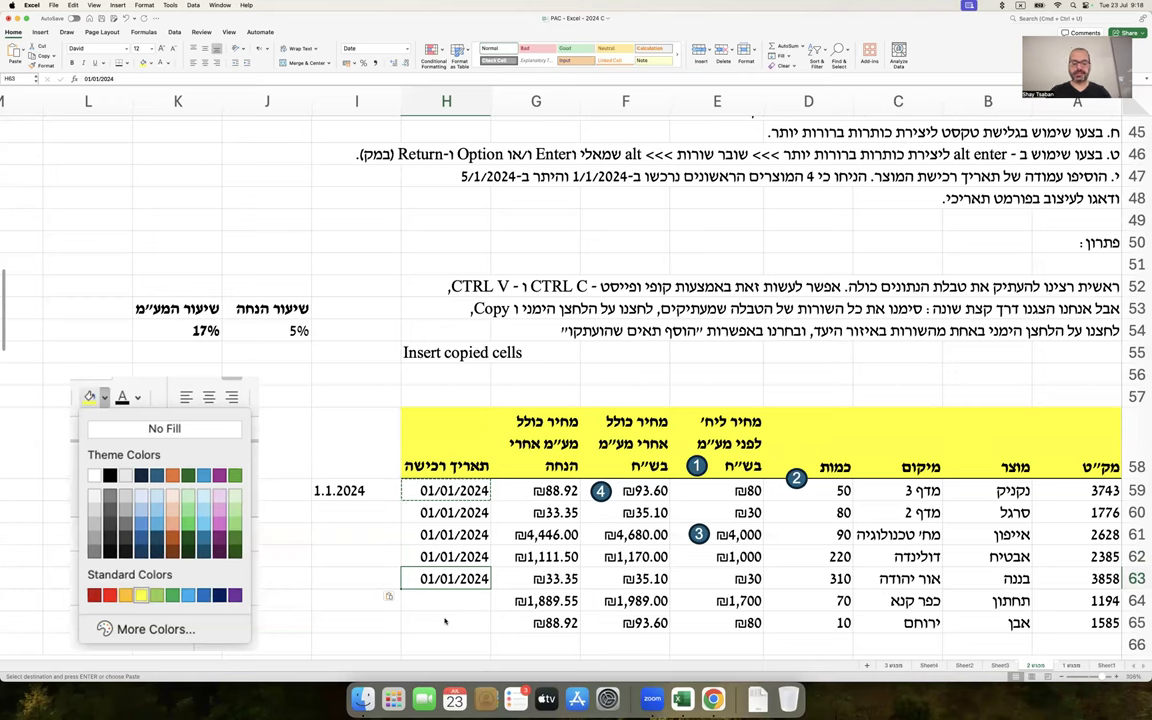
# Enter 5/1/24 in H63, copy it to H64:H65, and delete the I59 example
pyautogui.press('Delete')
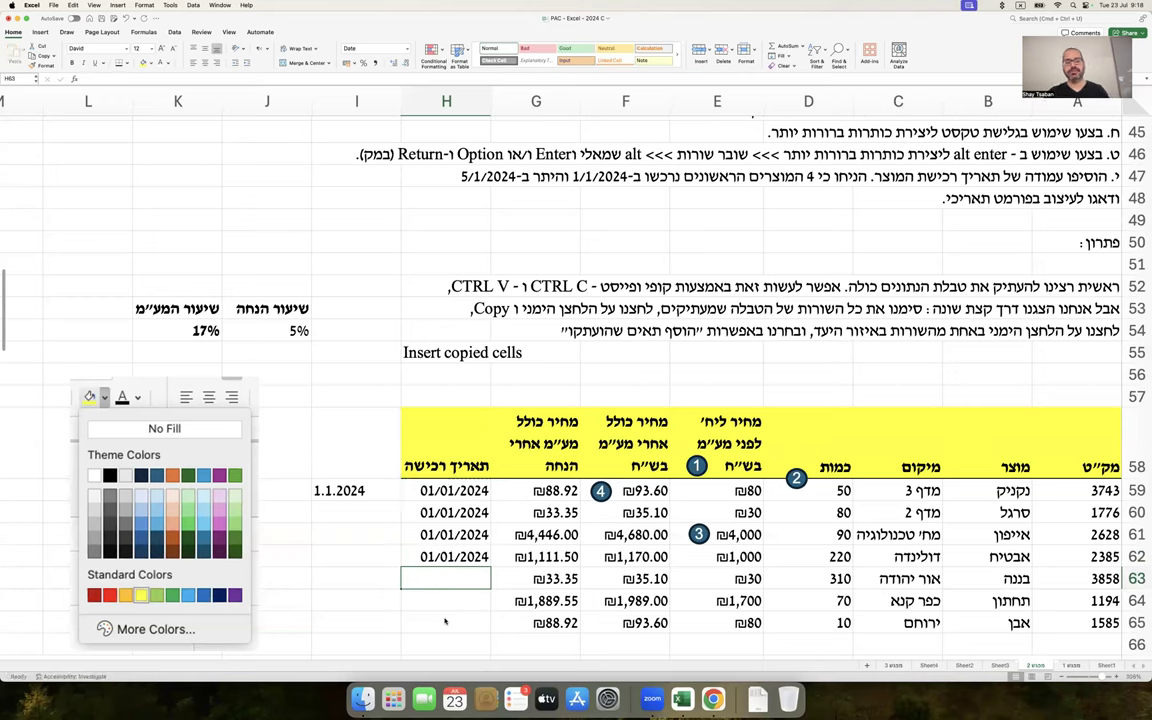
pyautogui.press('Left')
pyautogui.press('Up')
pyautogui.press('Up')
pyautogui.press('Up')
pyautogui.press('Up')
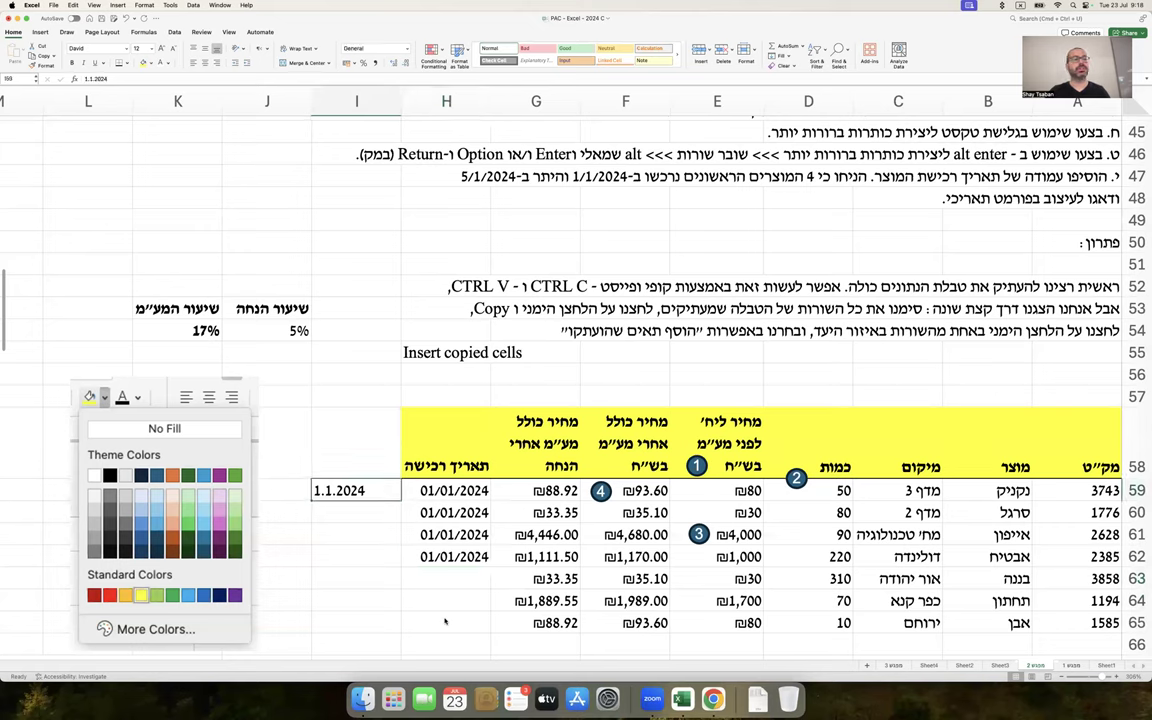
pyautogui.press('Down')
pyautogui.press('Down')
pyautogui.press('Down')
pyautogui.press('Down')
pyautogui.press('Right')
pyautogui.write('5/1/24')
pyautogui.press('Return')
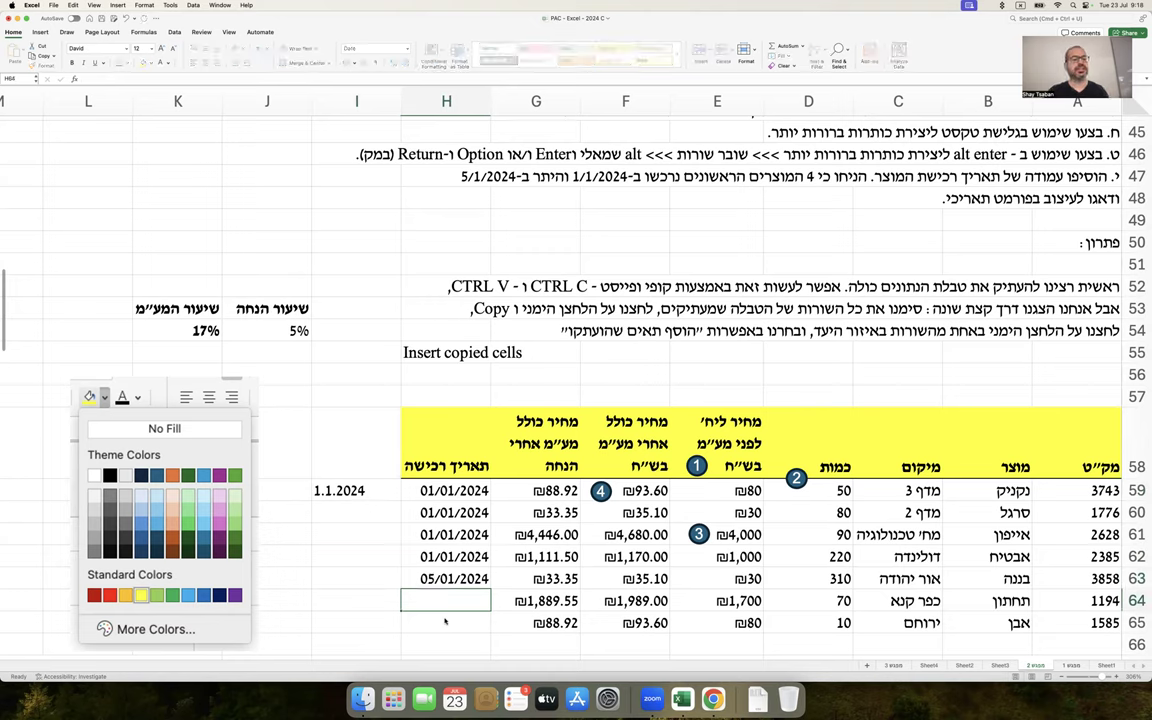
pyautogui.press('Up')
pyautogui.press('super+c')
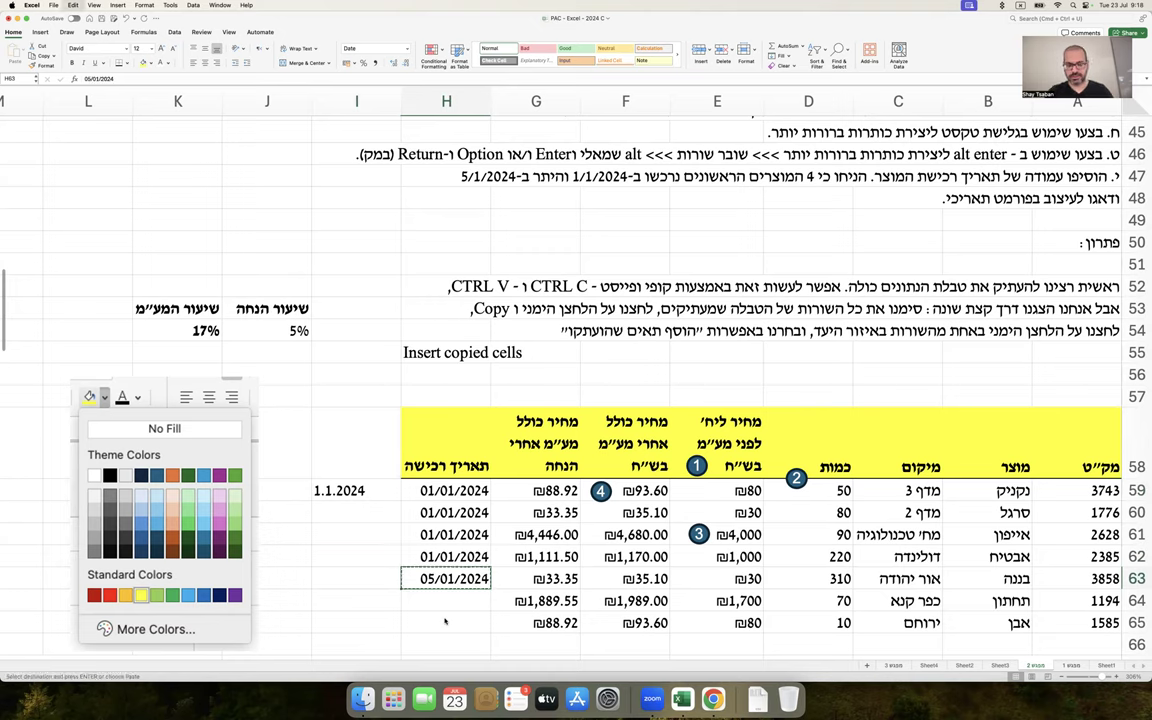
pyautogui.keyDown('shift'); pyautogui.click(445, 622); pyautogui.keyUp('shift')
pyautogui.press('super+v')
pyautogui.press('Left')
pyautogui.press('Up')
pyautogui.press('Up')
pyautogui.press('Up')
pyautogui.press('Up')
pyautogui.press('Delete')
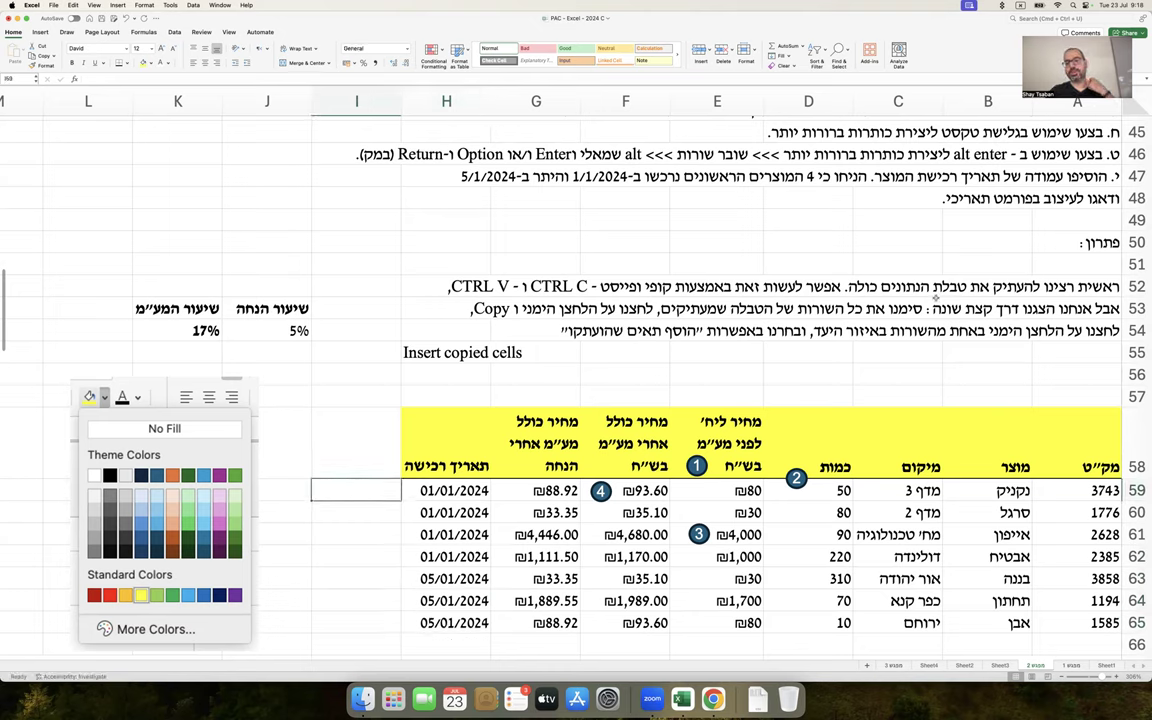
# Append to the A48 instruction that dates are day/month/year, with a short year like 24 allowed
pyautogui.doubleClick(932, 198)
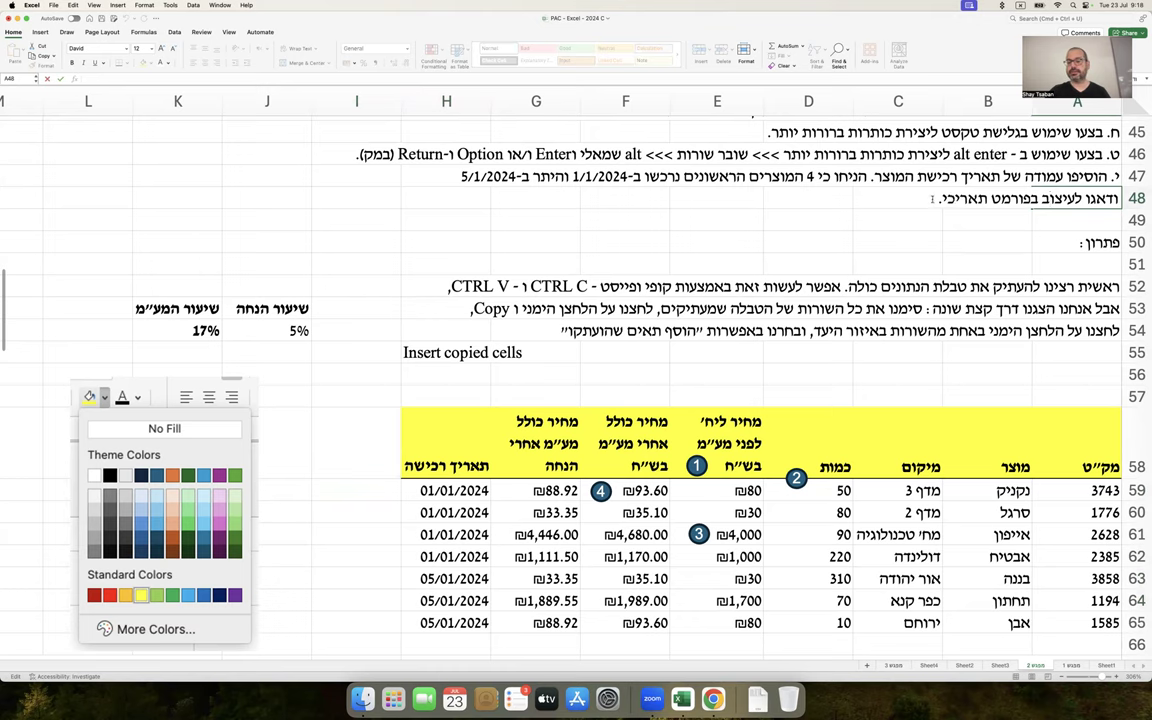
pyautogui.press('BackSpace')
pyautogui.write('>>> כלומר כתיבת היום,')
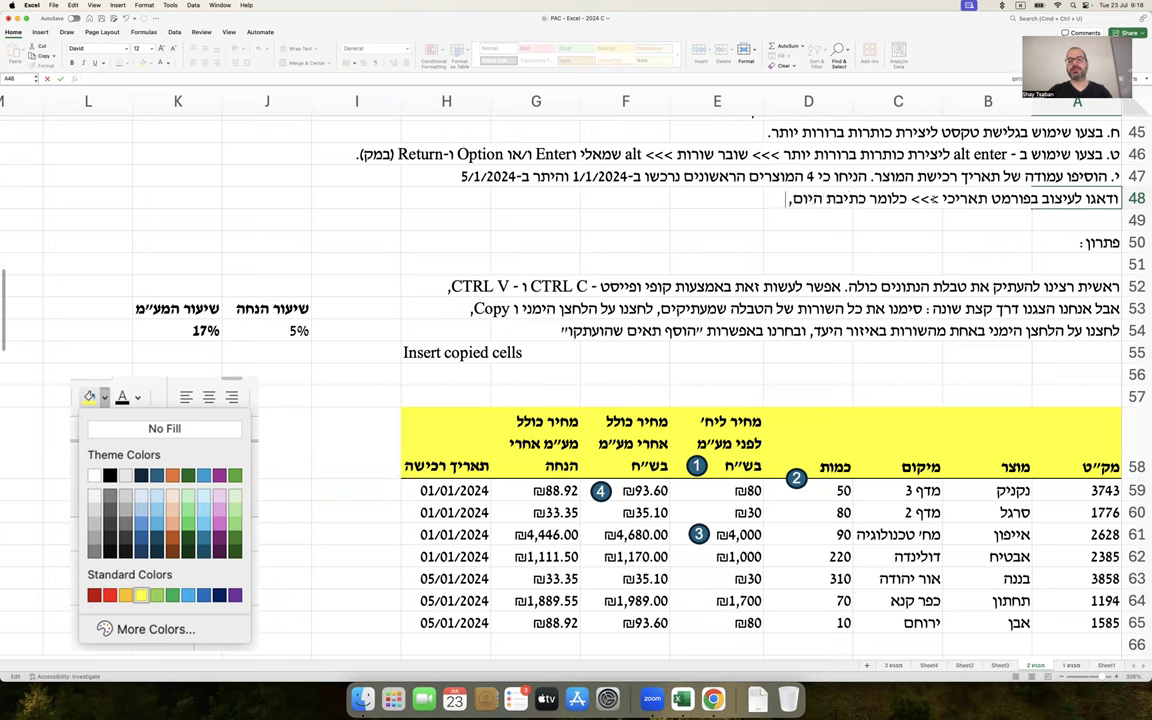
pyautogui.write(' סלש "/",')
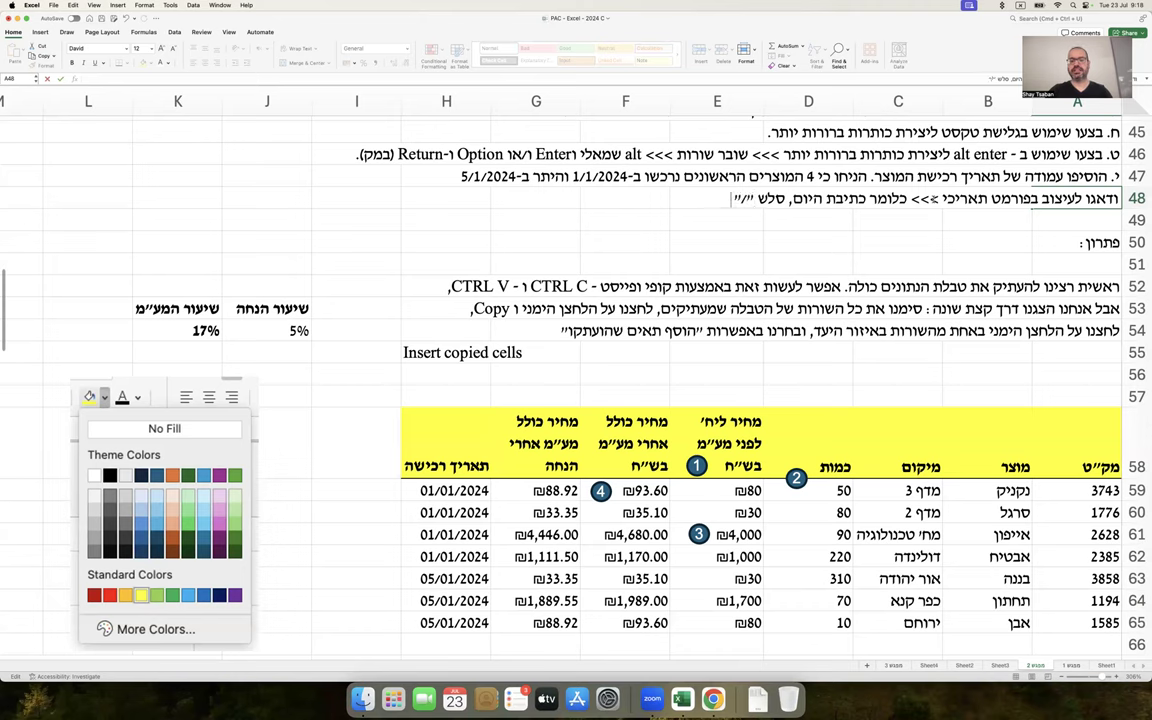
pyautogui.write(' כתיבת החודש,')
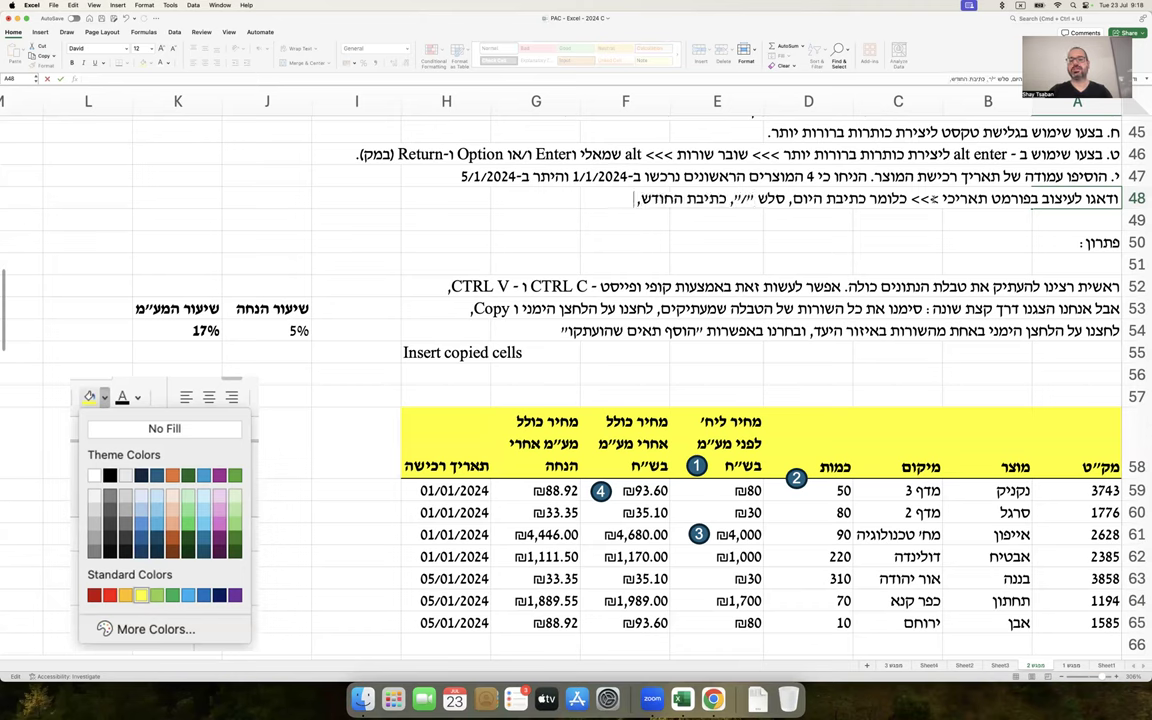
pyautogui.write(' סלש "/" וכתיבת השנה (אפשר בפורמט מקוצר - למשל 24).')
pyautogui.press('Return')
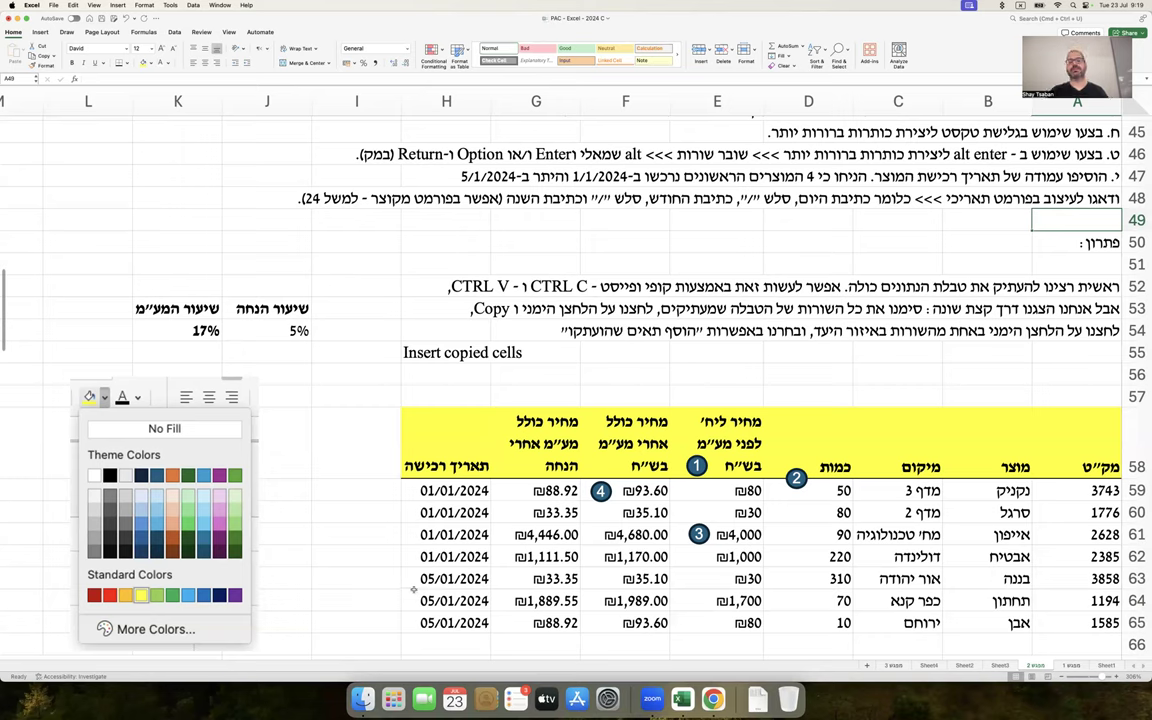
pyautogui.moveTo(442, 490); pyautogui.dragTo(440, 622)
pyautogui.rightClick(440, 622)
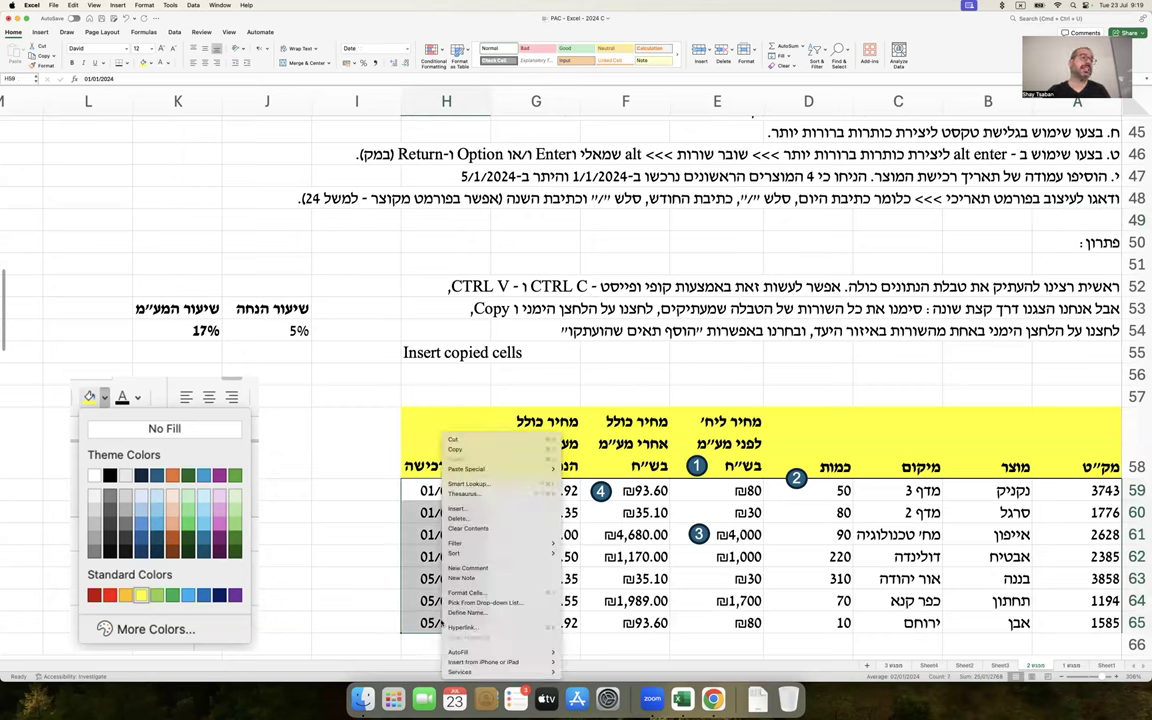
pyautogui.click(496, 596)
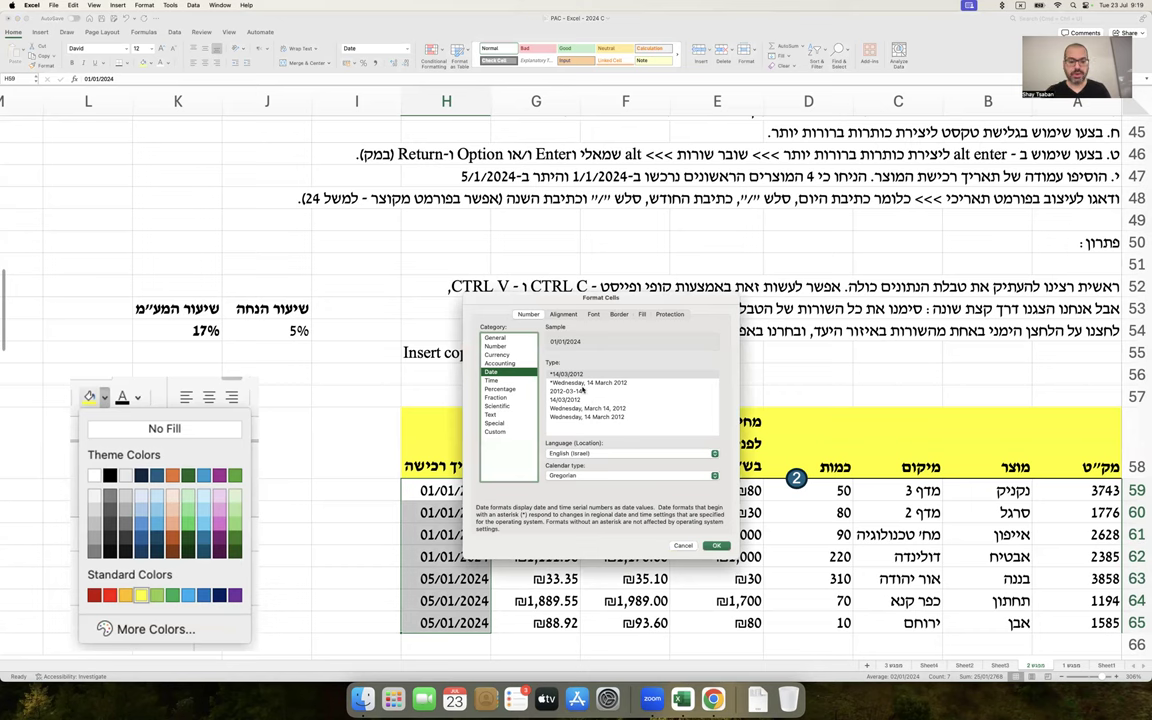
pyautogui.click(588, 382)
pyautogui.press('Return')
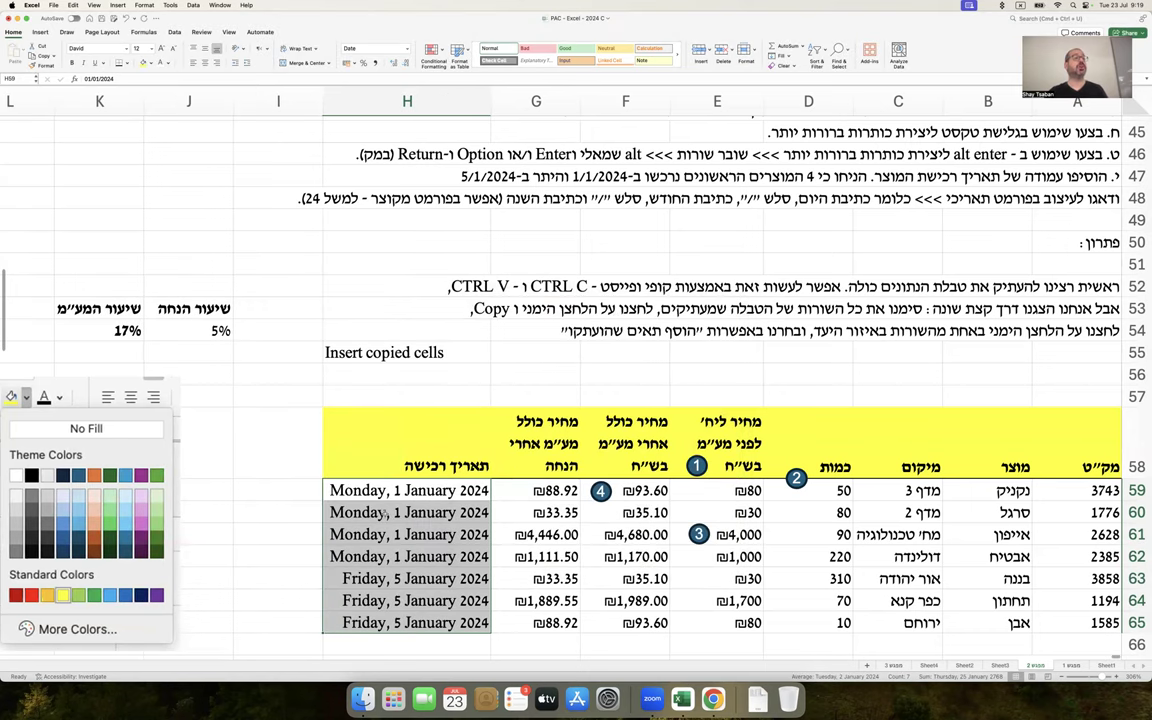
pyautogui.press('super+z')
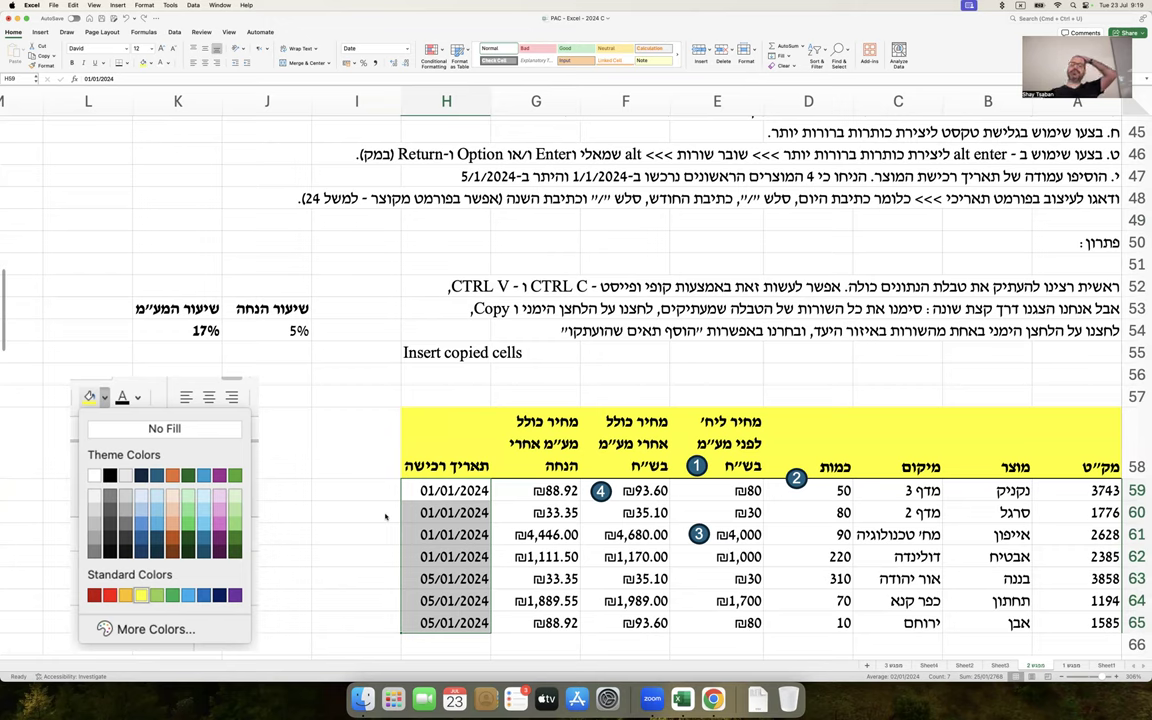
# Enter the test formula =H59*1 in I59, producing 02/01/2024
pyautogui.click(574, 346)
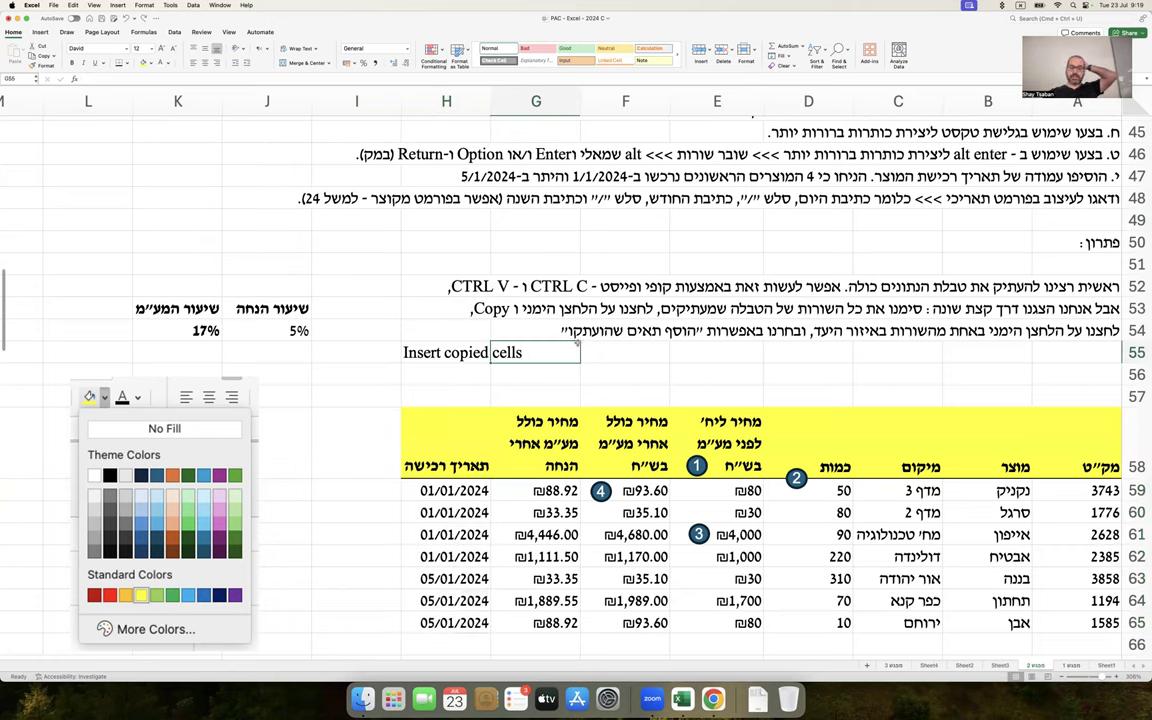
pyautogui.scroll(-3, 577, 344)
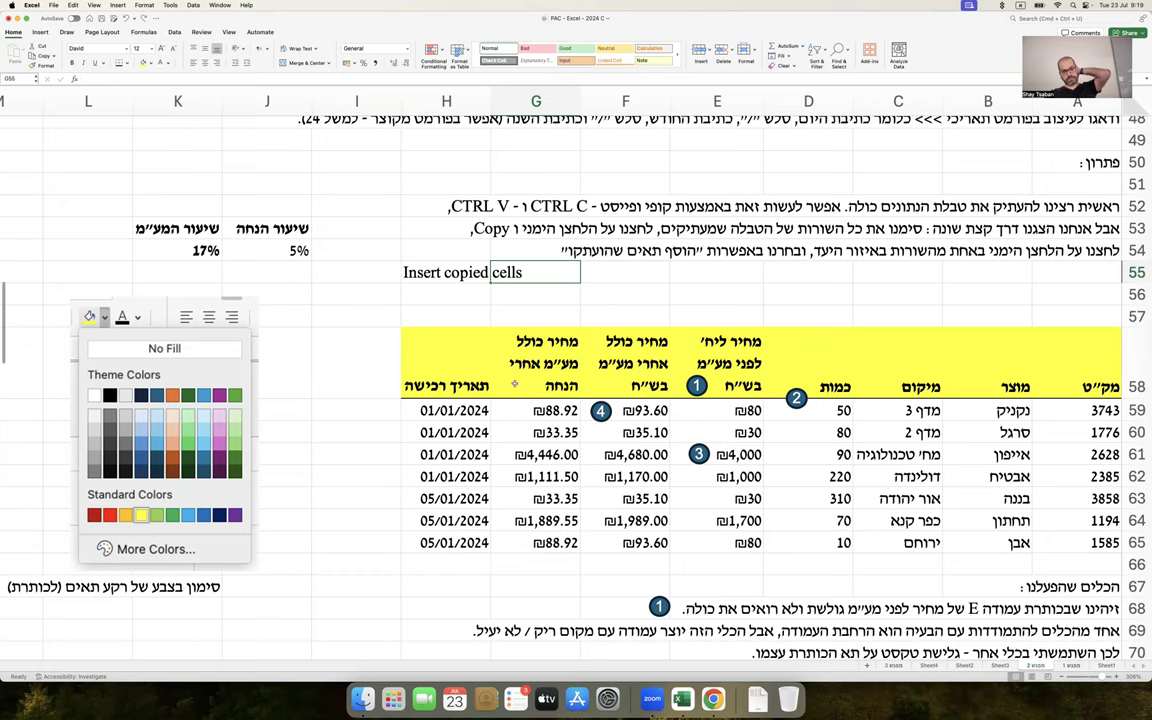
pyautogui.click(353, 410)
pyautogui.write('=H59*1')
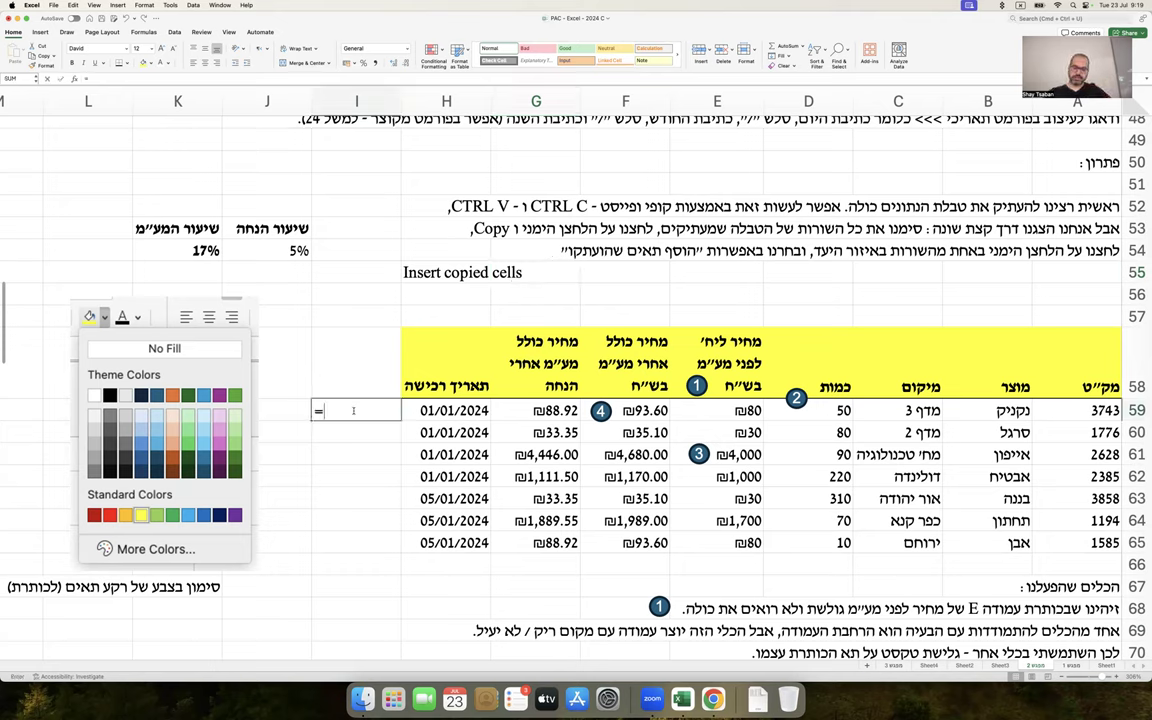
pyautogui.press('Return')
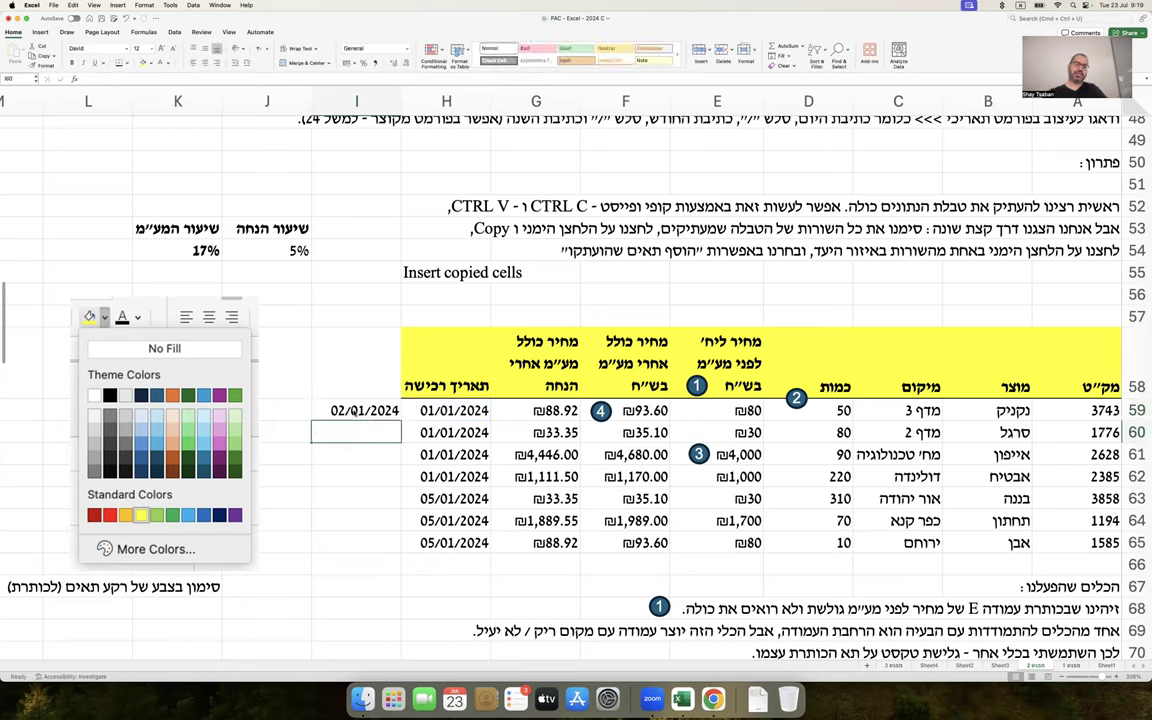
# Clear the 02/01/2024 test date from I59
pyautogui.click(357, 410)
pyautogui.press('Delete')
pyautogui.scroll(-4, 404, 399)
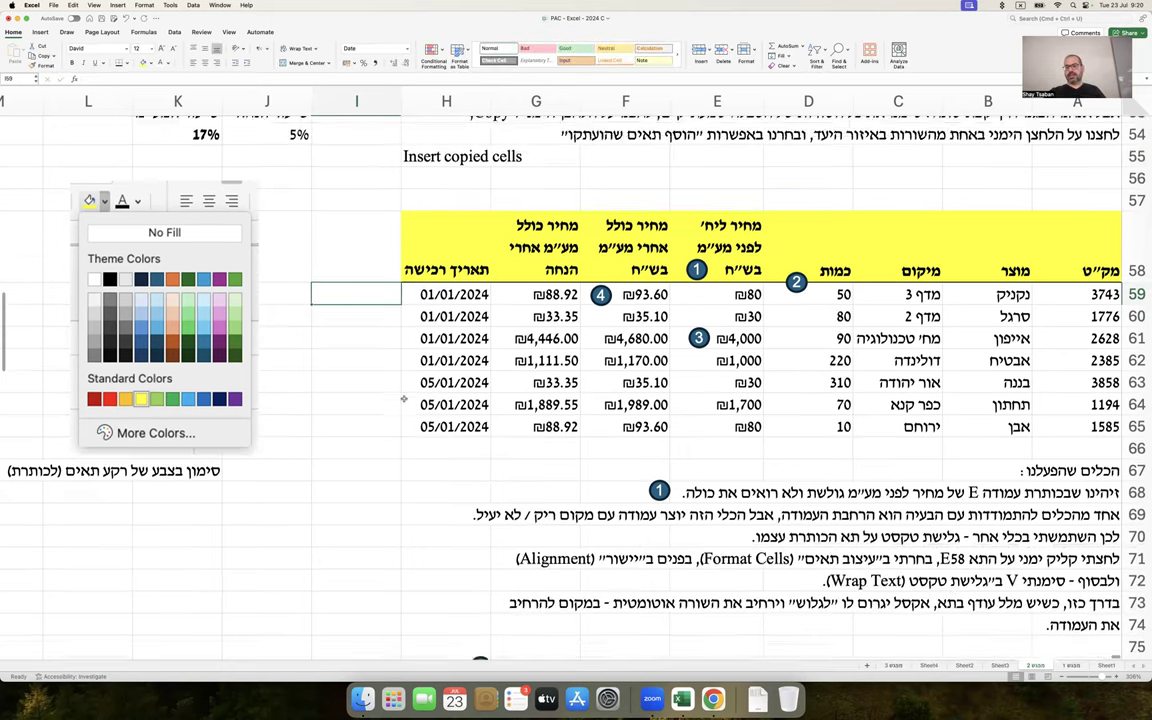
pyautogui.scroll(10, 404, 399)
pyautogui.scroll(2, 404, 399)
pyautogui.scroll(-10, 404, 399)
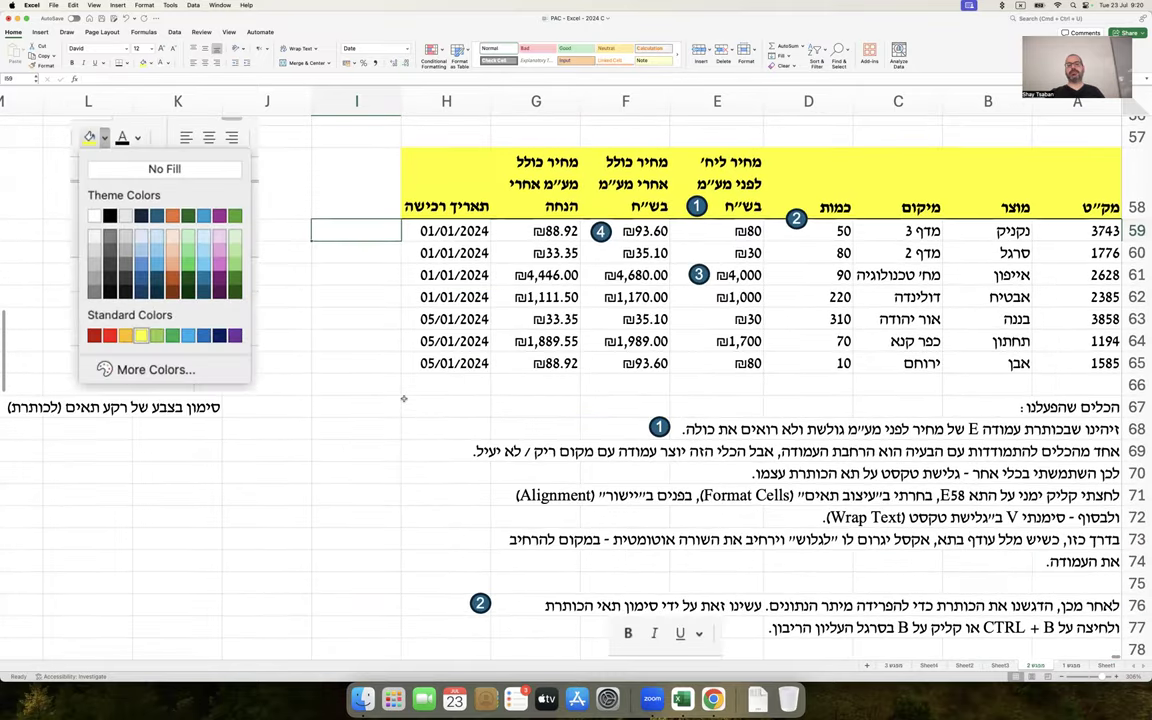
pyautogui.scroll(3, 404, 399)
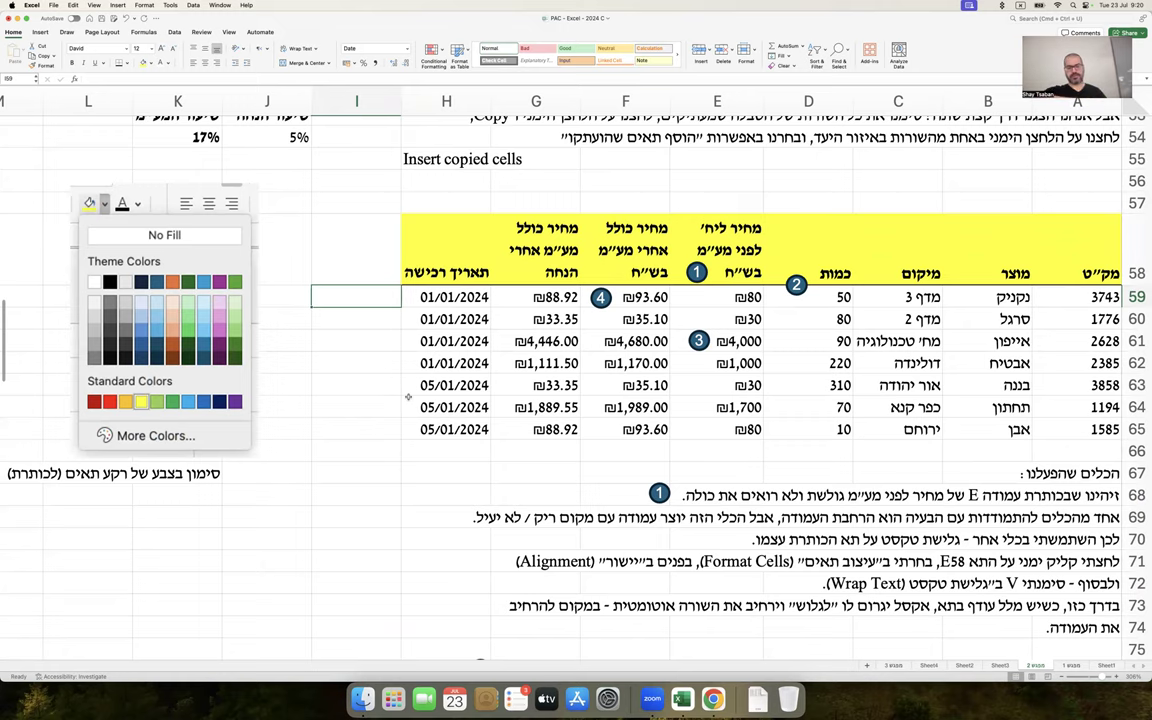
# Scroll down to the Question 2 inventory table at rows 128–142
pyautogui.scroll(-10, 408, 397)
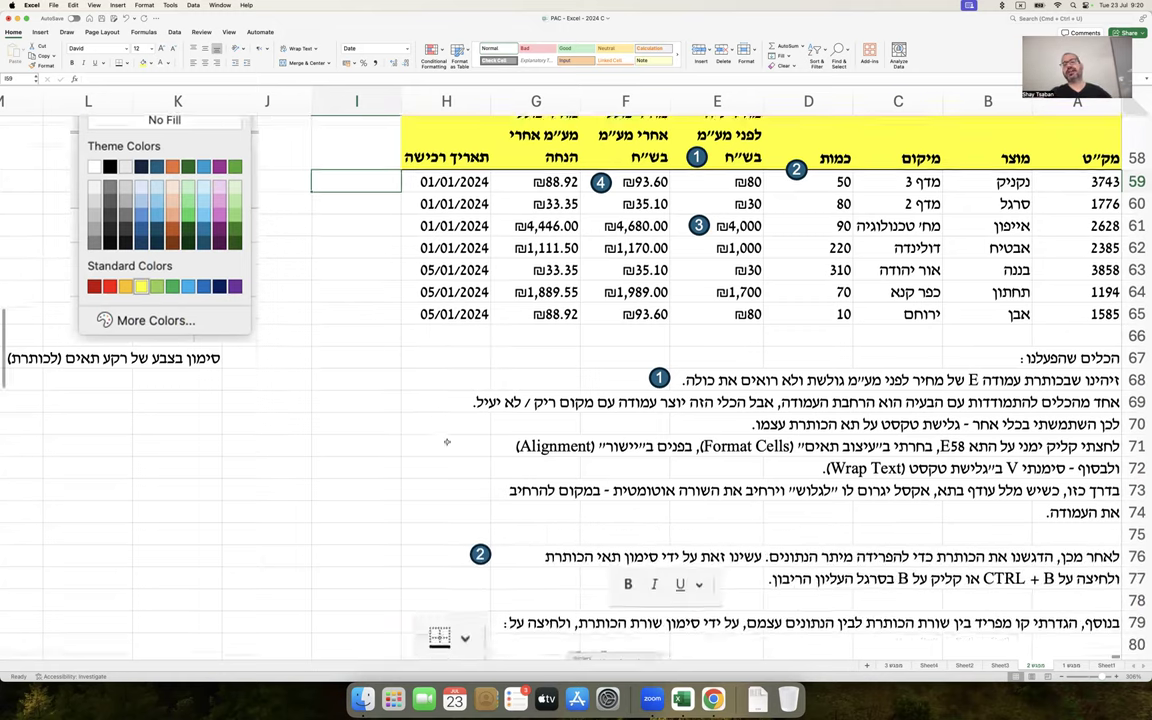
pyautogui.scroll(-8, 447, 441)
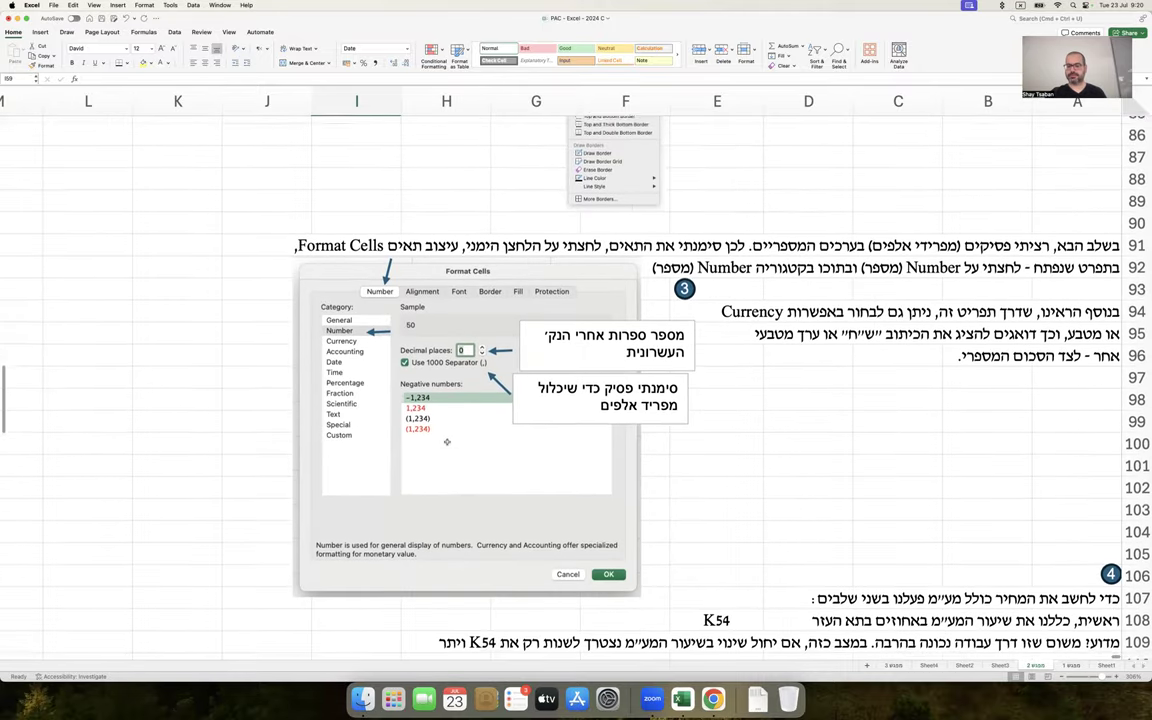
pyautogui.scroll(-15, 447, 441)
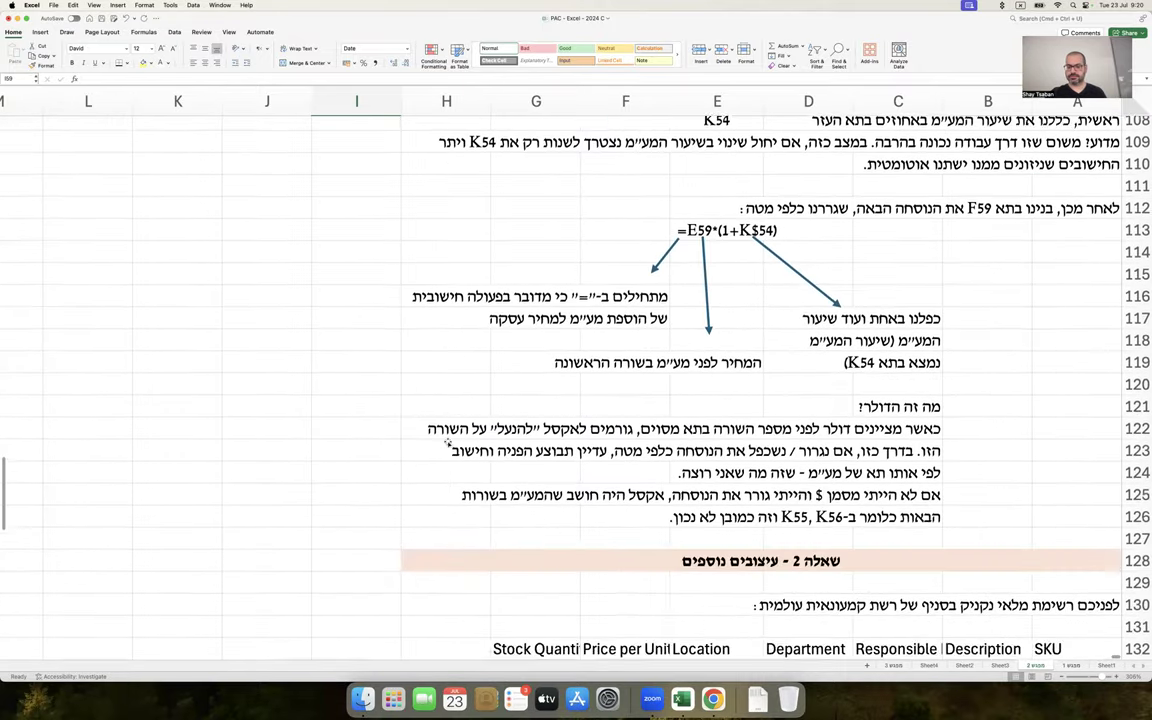
pyautogui.scroll(-3, 447, 441)
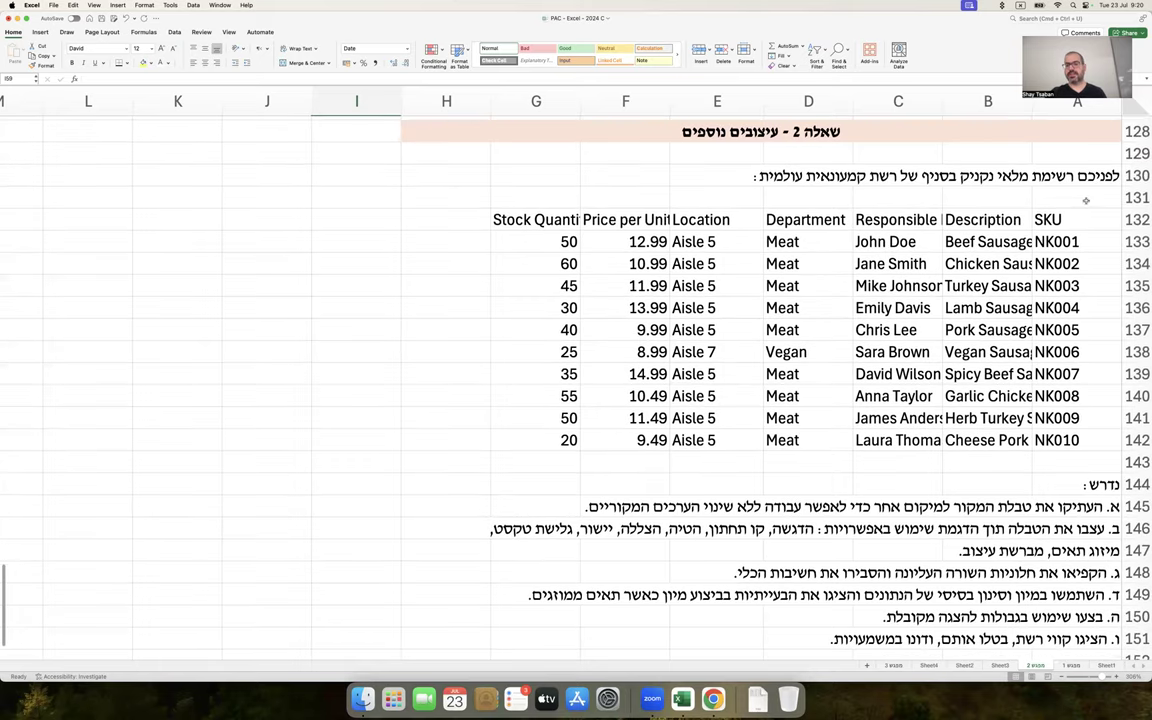
pyautogui.moveTo(1048, 220); pyautogui.dragTo(497, 443)
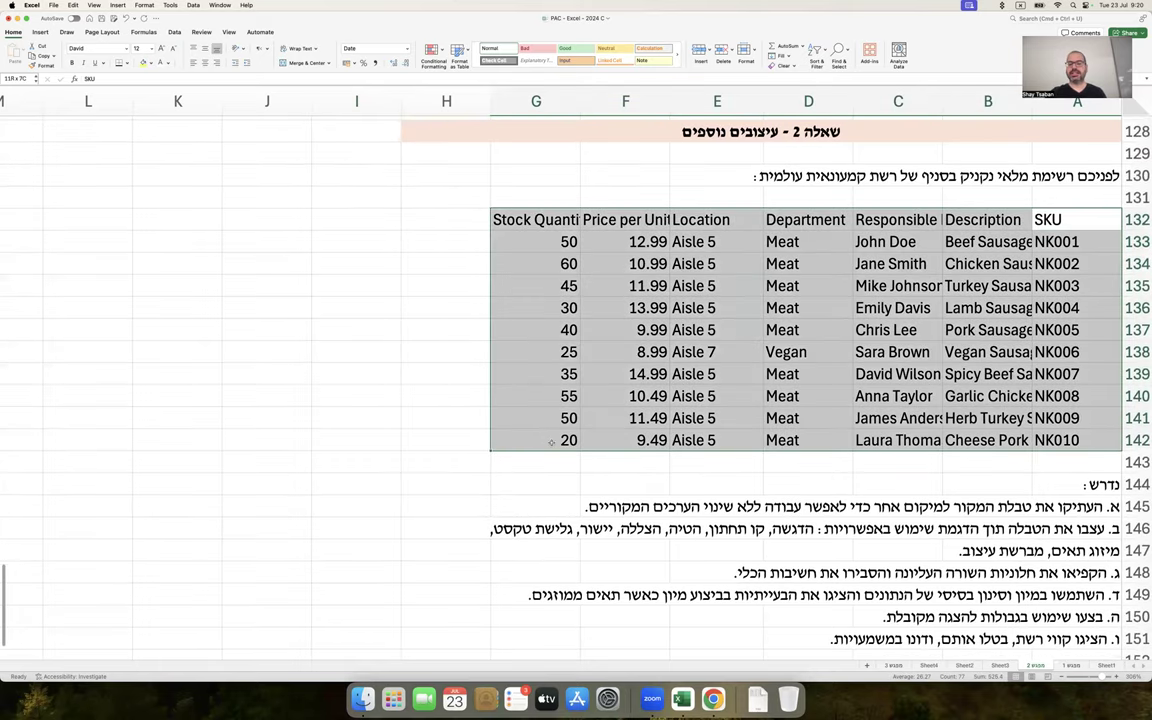
pyautogui.click(126, 49)
pyautogui.click(260, 125)
pyautogui.click(356, 329)
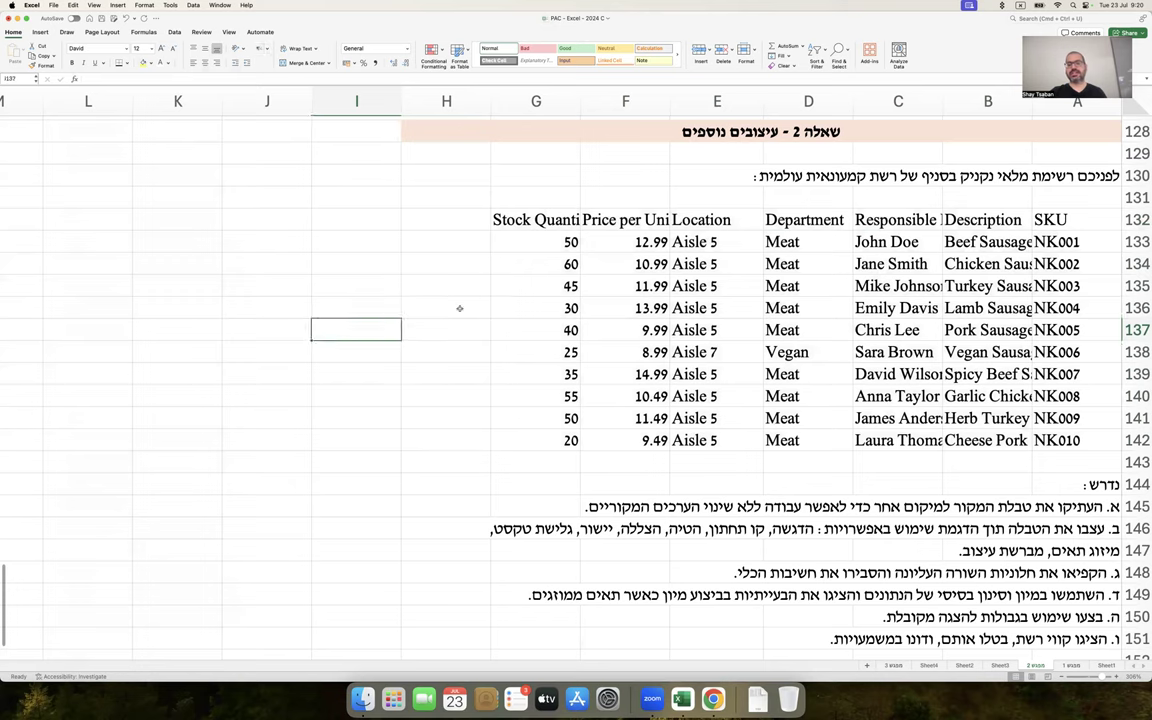
pyautogui.moveTo(1045, 219); pyautogui.dragTo(1049, 449)
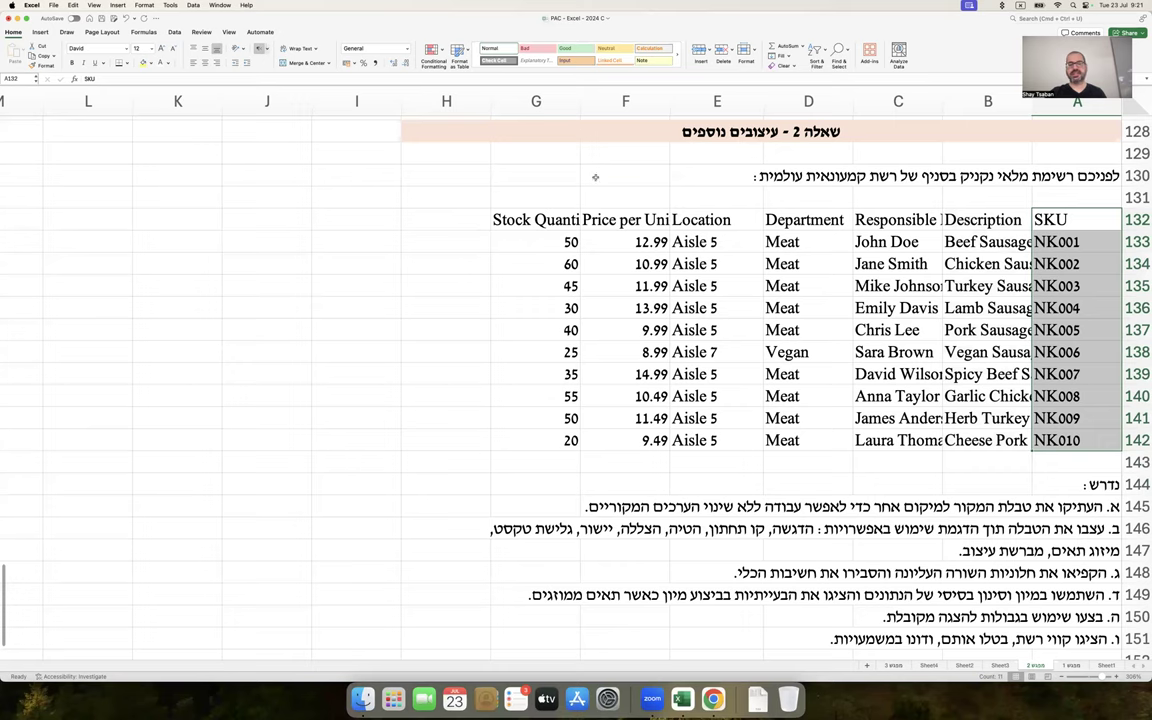
pyautogui.click(205, 62)
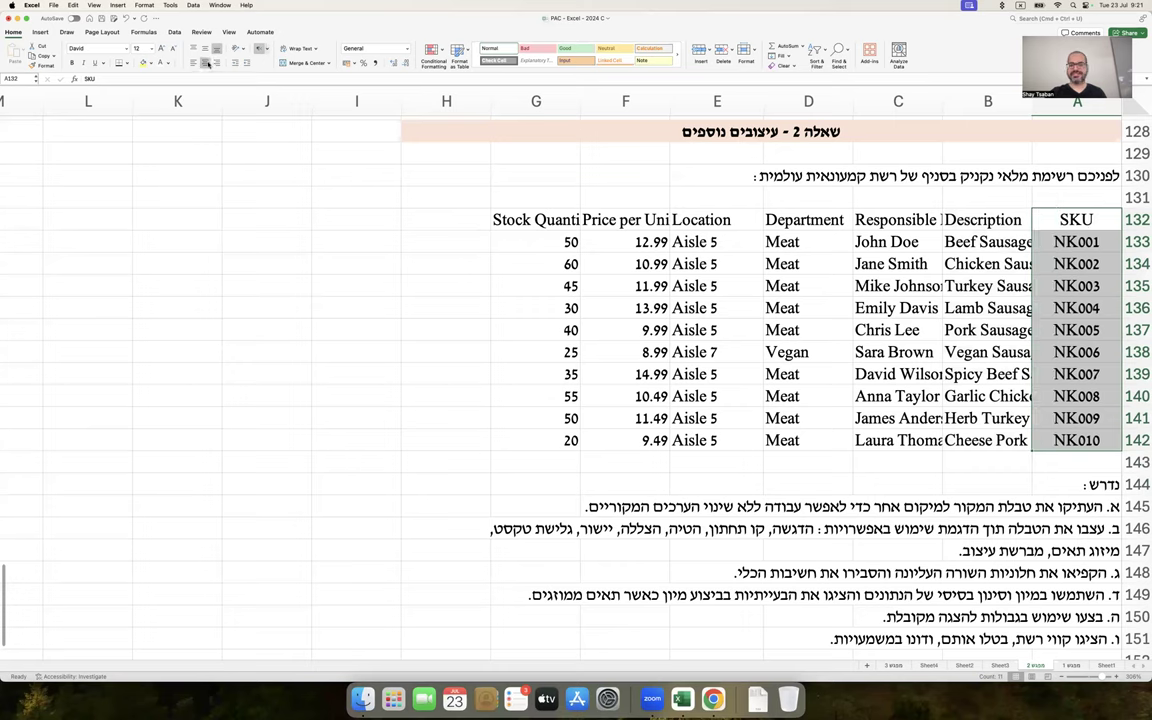
pyautogui.click(340, 310)
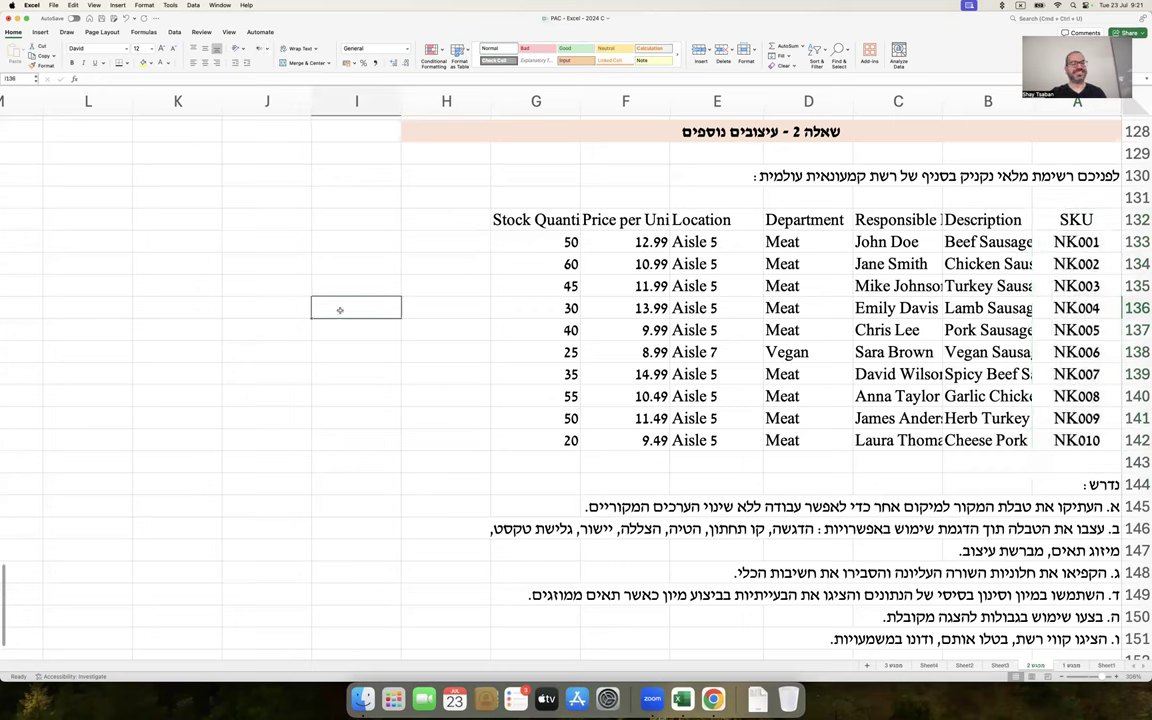
pyautogui.click(1086, 218)
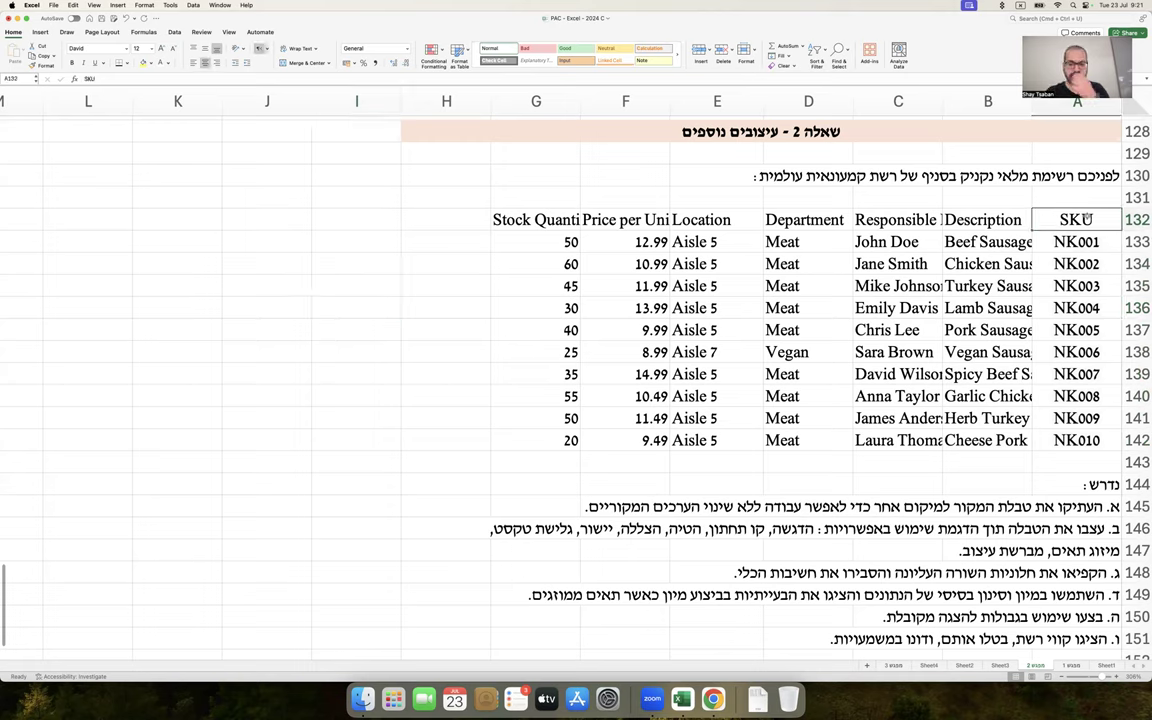
pyautogui.click(1082, 193)
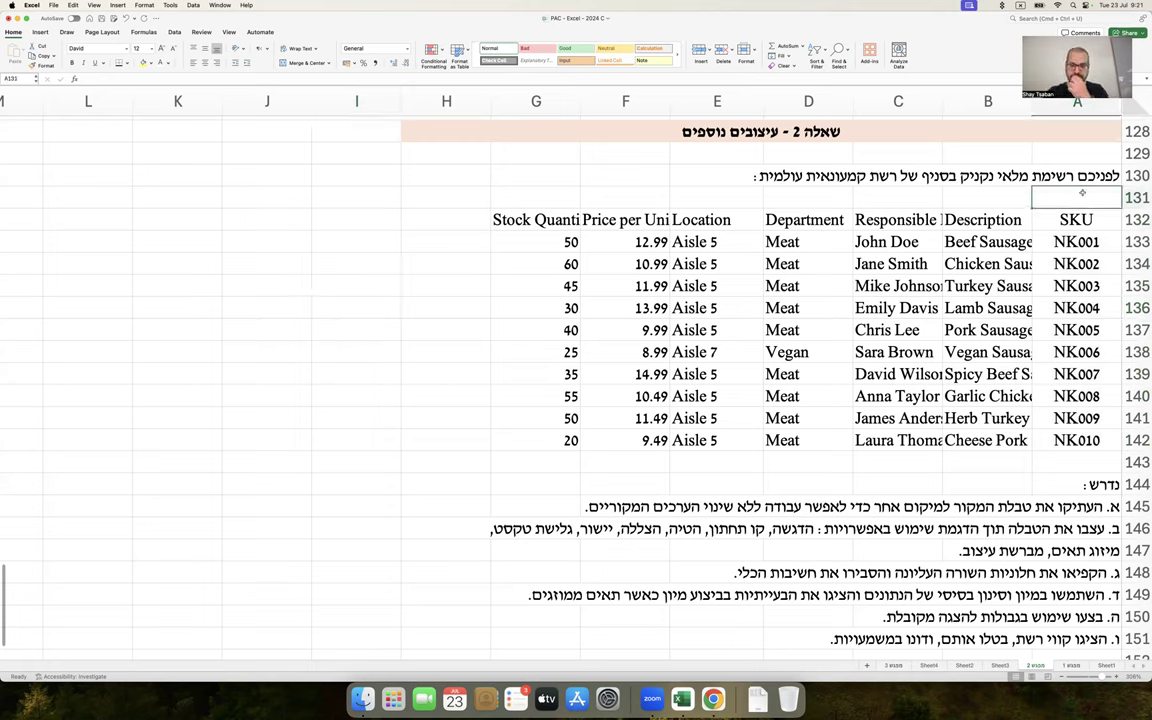
pyautogui.click(1005, 220)
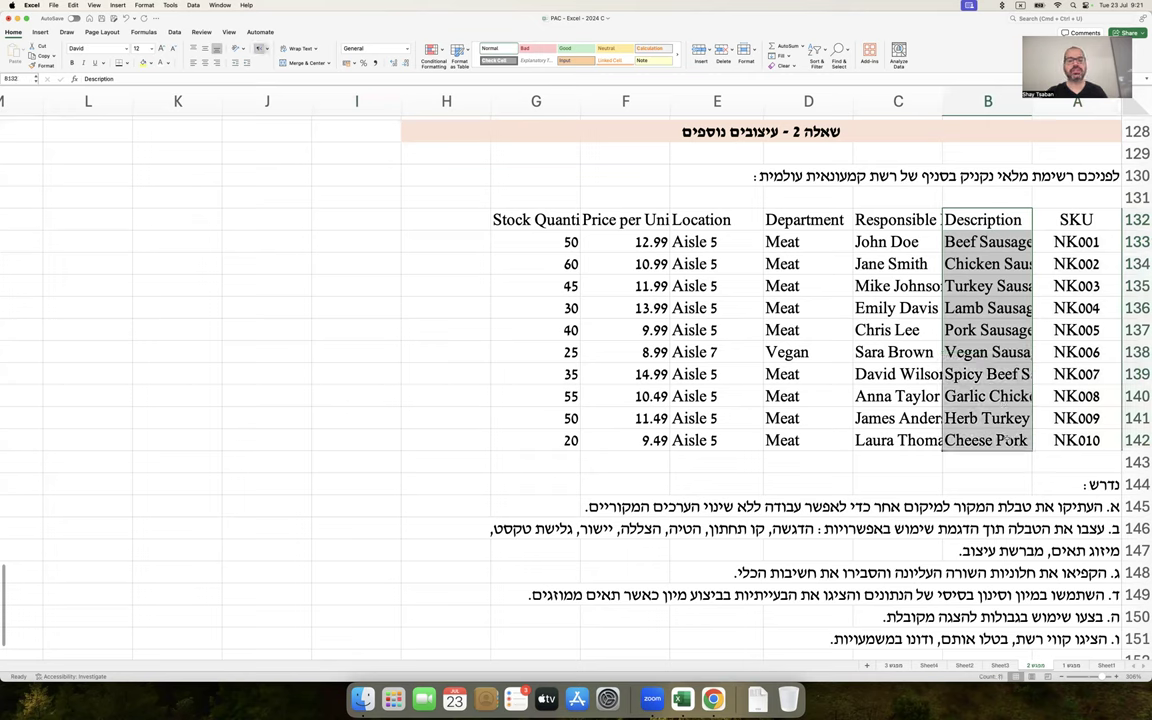
pyautogui.click(898, 219)
pyautogui.moveTo(898, 219); pyautogui.dragTo(857, 443)
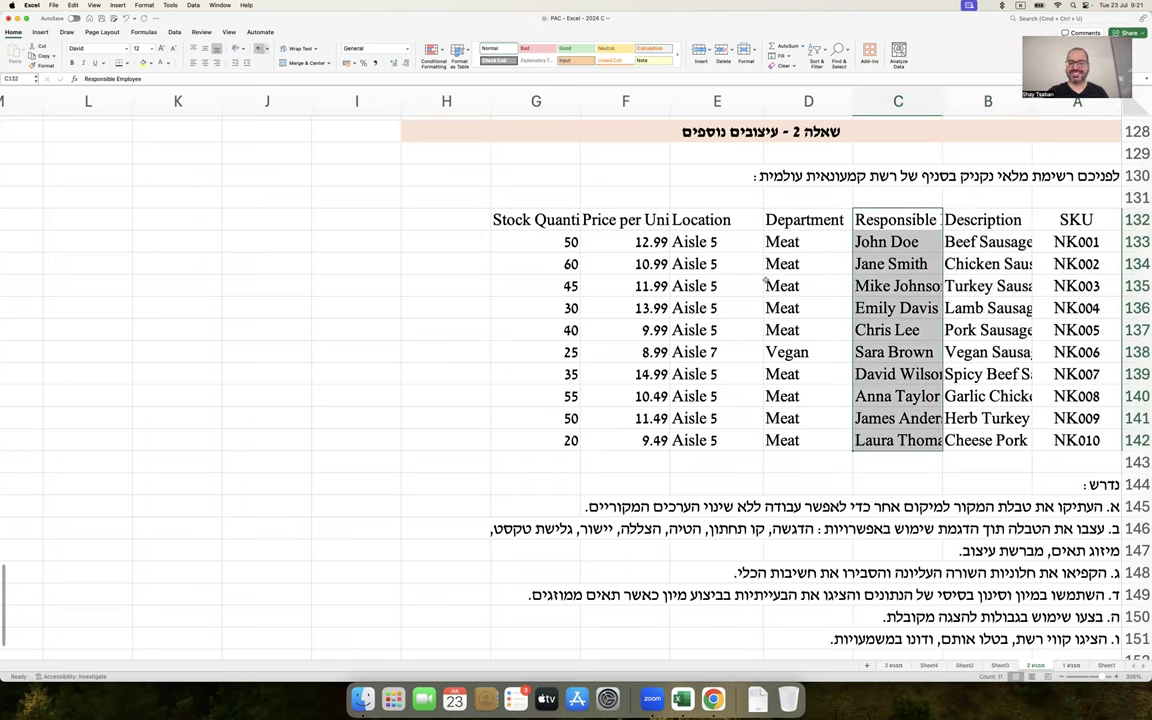
pyautogui.moveTo(790, 220); pyautogui.dragTo(781, 446)
pyautogui.moveTo(700, 220); pyautogui.dragTo(719, 436)
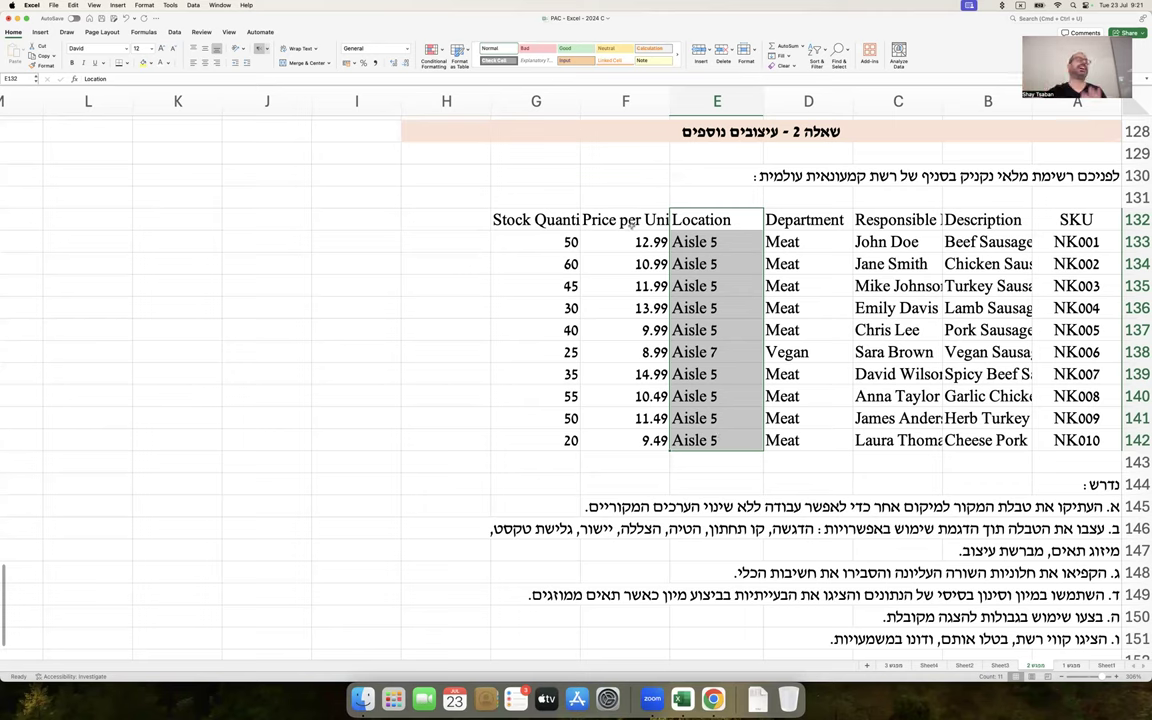
pyautogui.moveTo(631, 223); pyautogui.dragTo(635, 441)
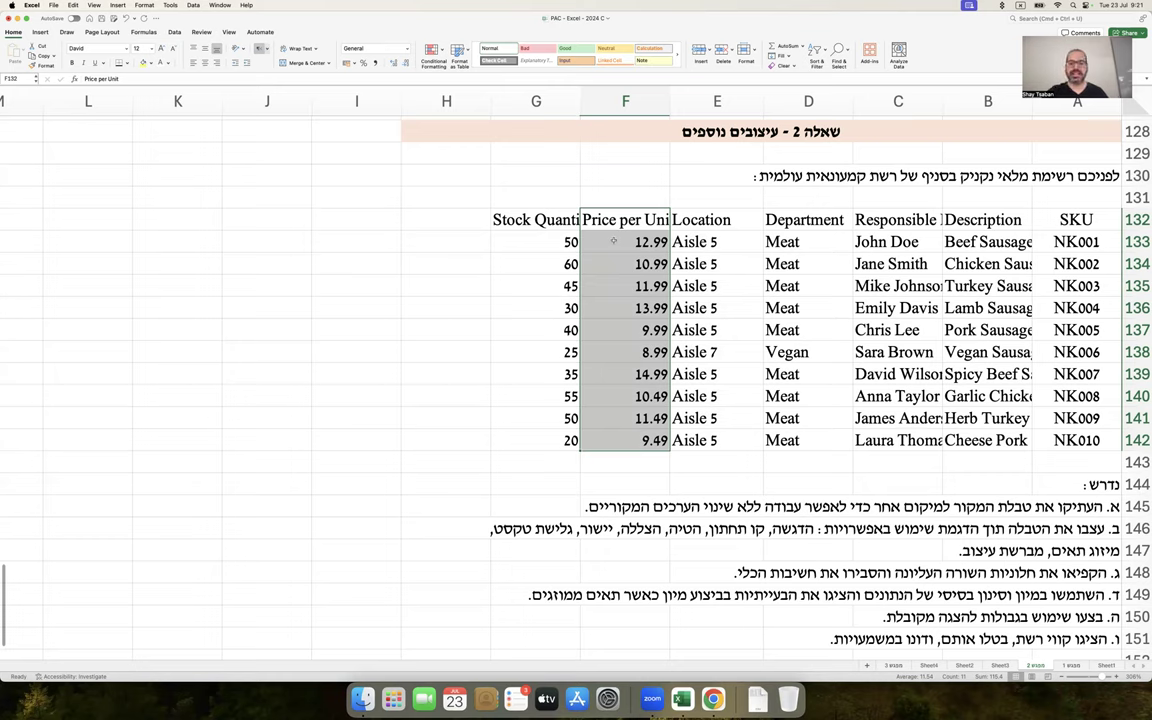
pyautogui.moveTo(535, 219); pyautogui.dragTo(565, 437)
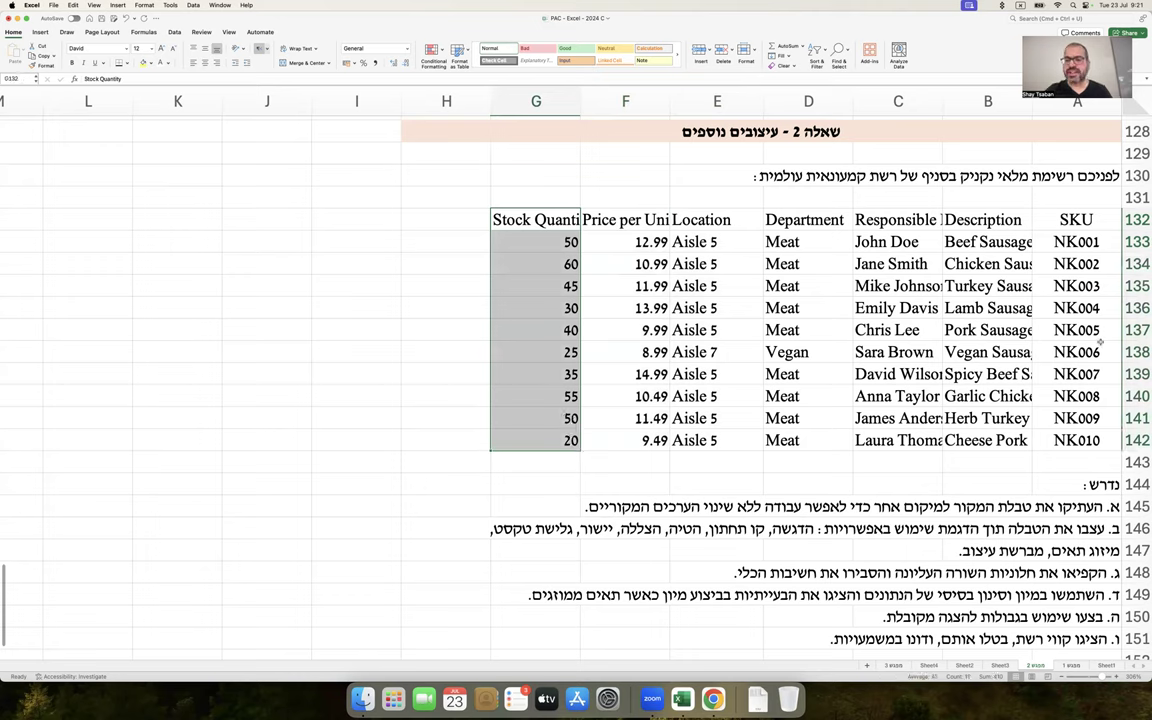
pyautogui.click(1000, 245)
pyautogui.press('Down')
pyautogui.press('Down')
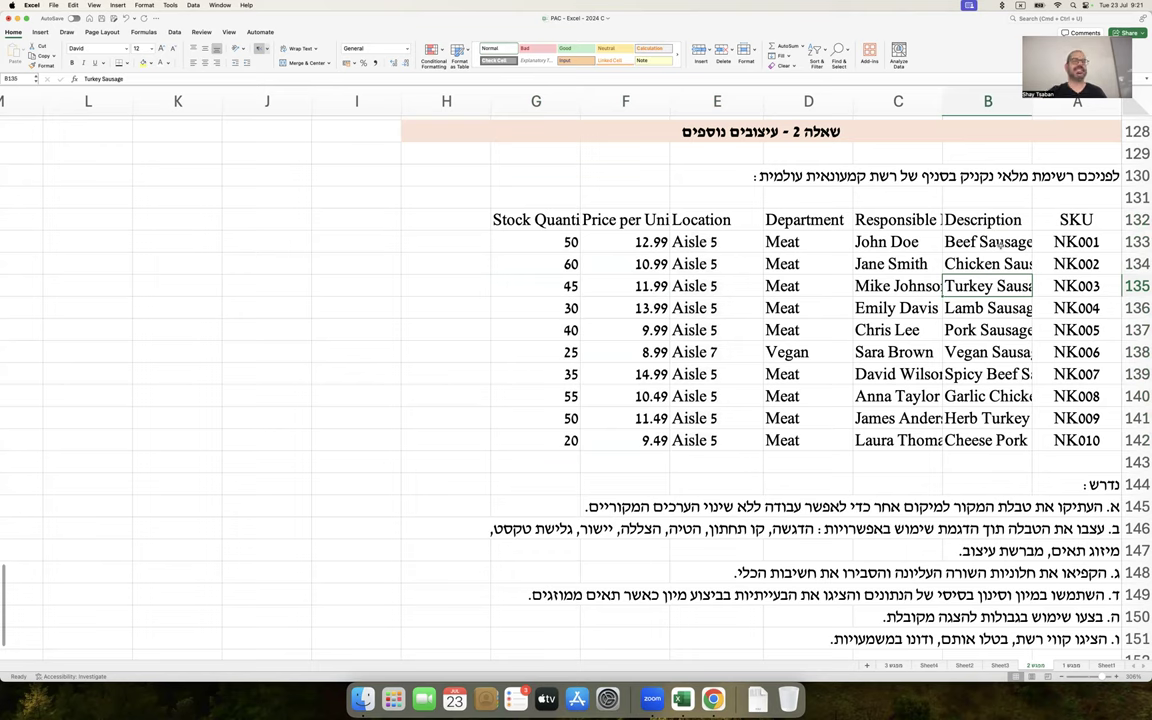
pyautogui.press('Down')
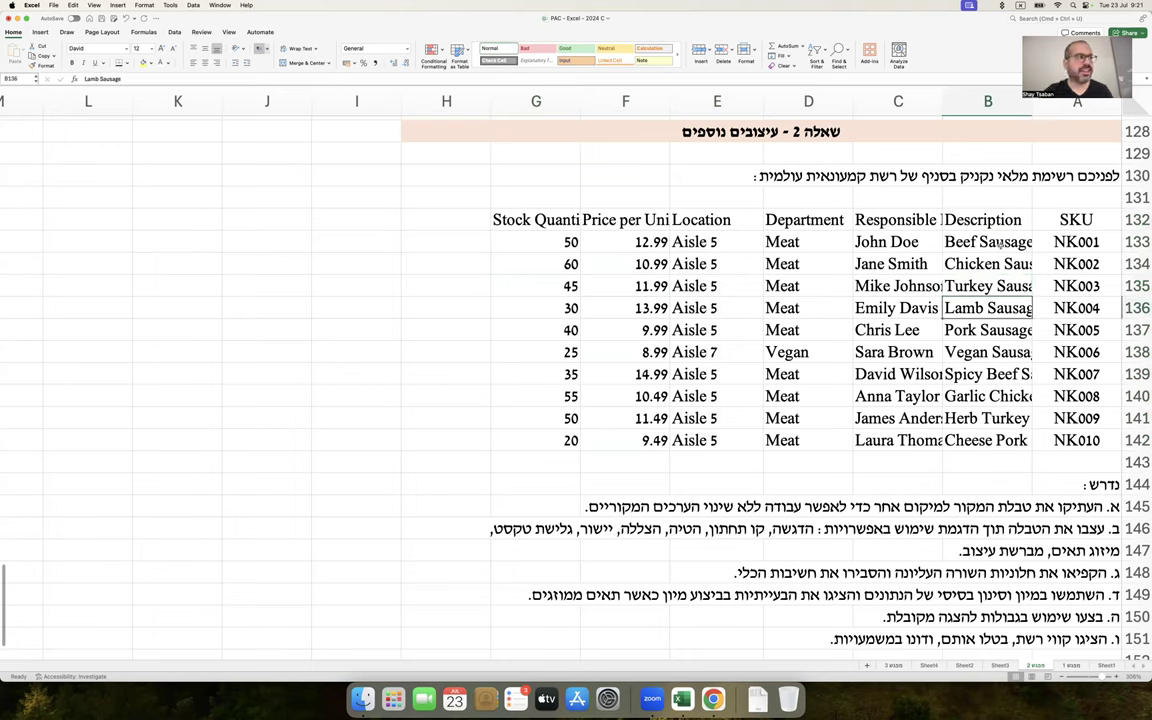
pyautogui.press('Down')
pyautogui.press('Down')
pyautogui.press('Down')
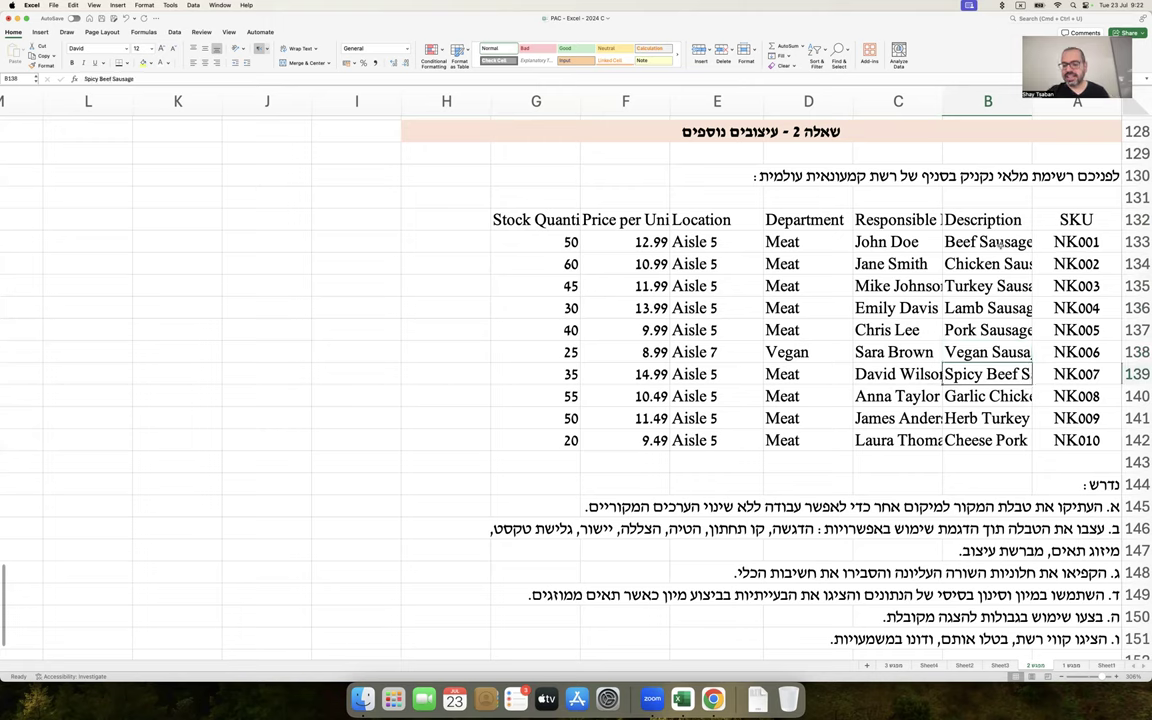
pyautogui.press('Down')
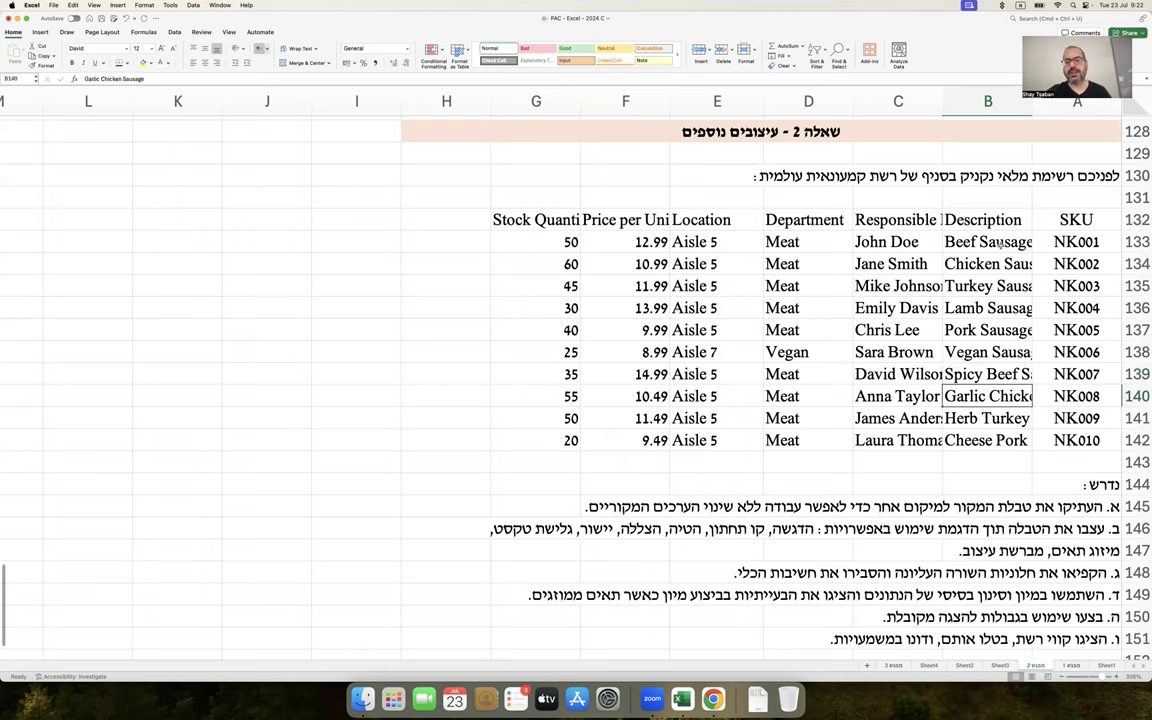
pyautogui.press('Down')
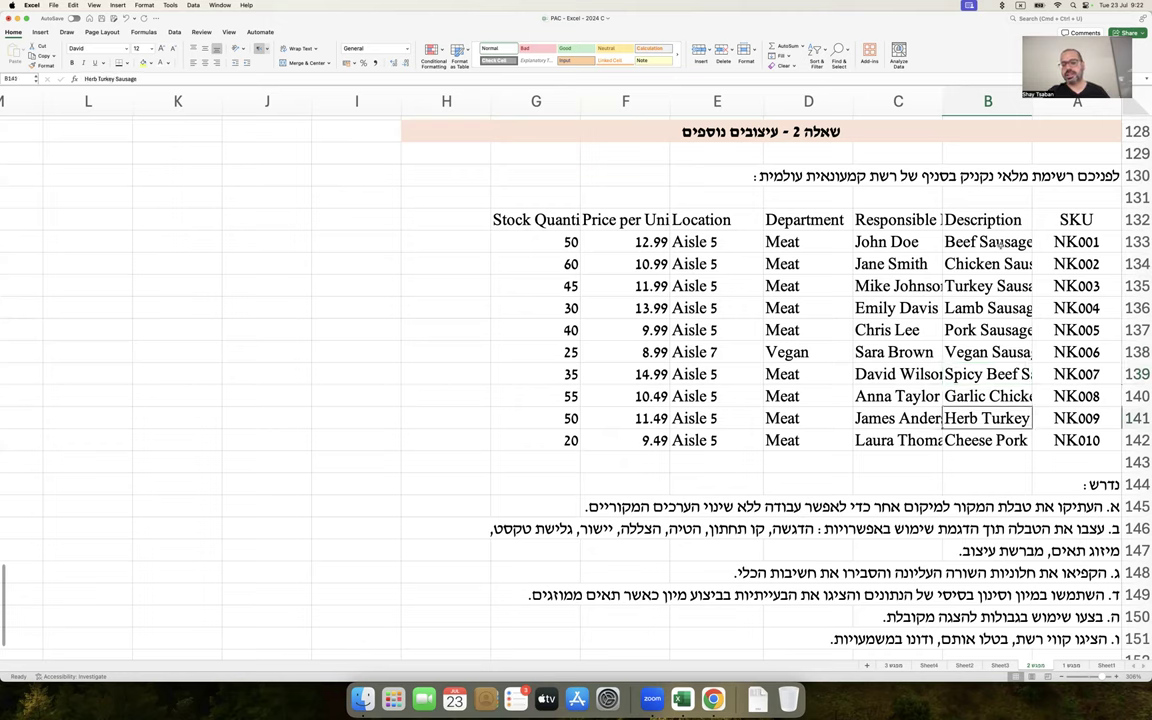
pyautogui.press('Down')
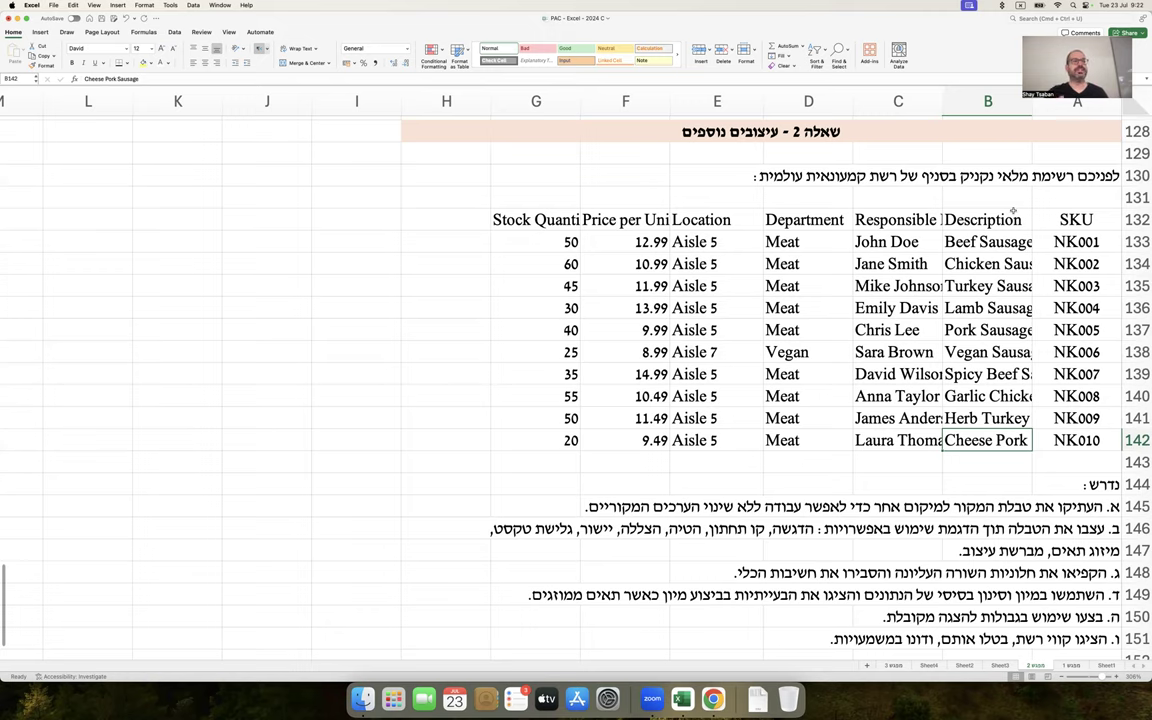
pyautogui.scroll(-5, 1013, 211)
pyautogui.scroll(5, 1060, 222)
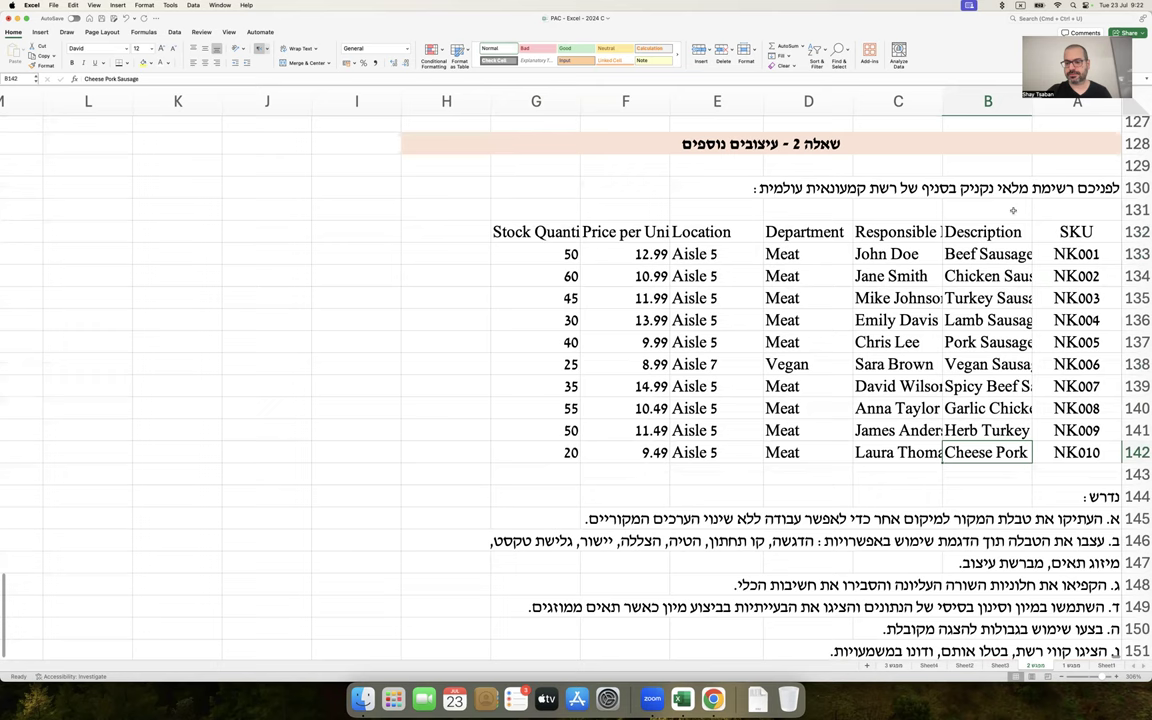
# Copy rows 132–142 and insert them as copied cells at row 153
pyautogui.moveTo(1118, 233); pyautogui.dragTo(1113, 452)
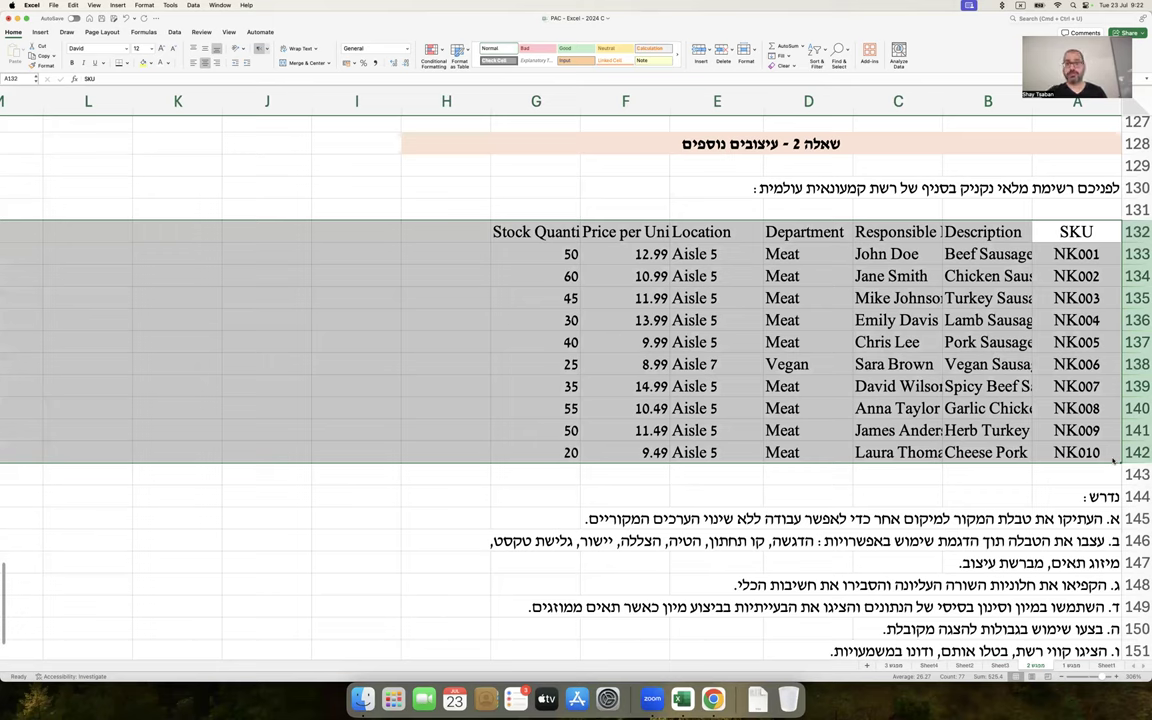
pyautogui.press('super+c')
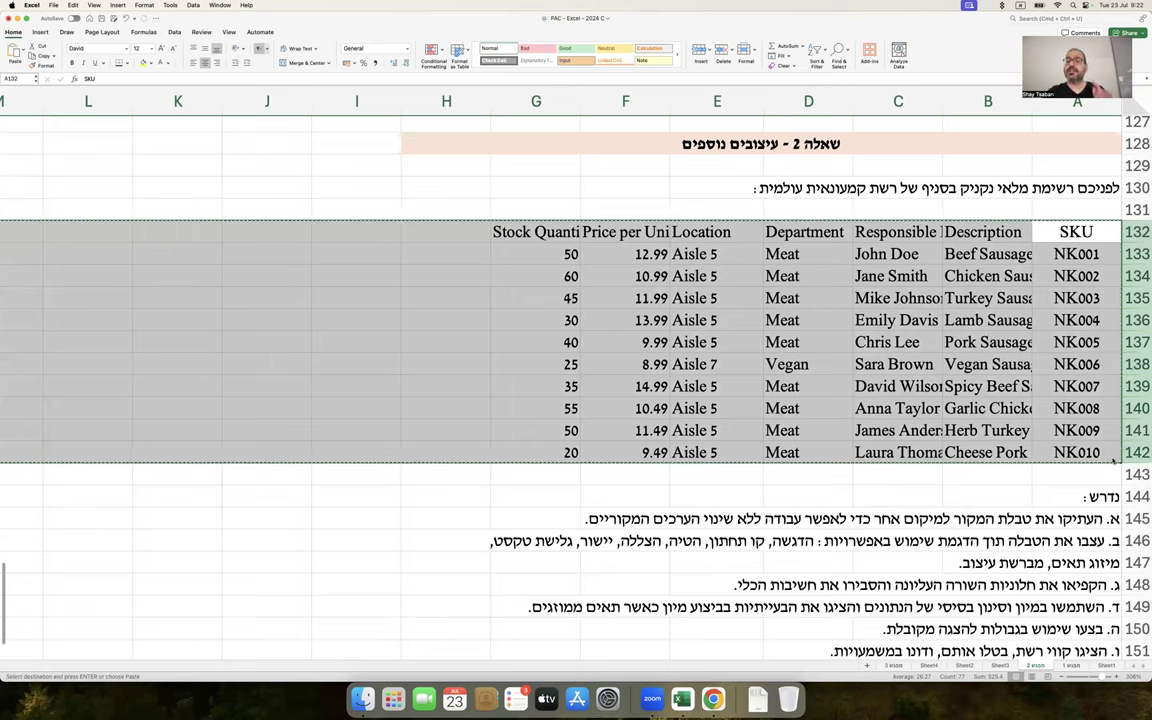
pyautogui.scroll(-5, 1072, 460)
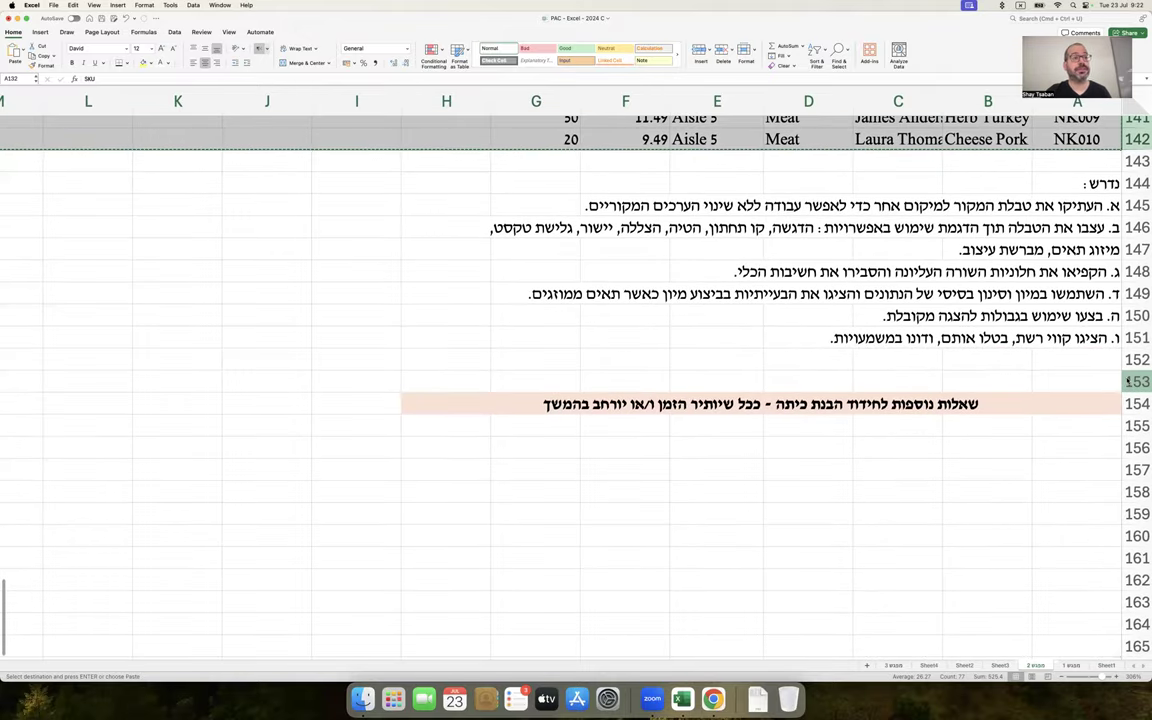
pyautogui.click(1128, 381)
pyautogui.rightClick(1128, 381)
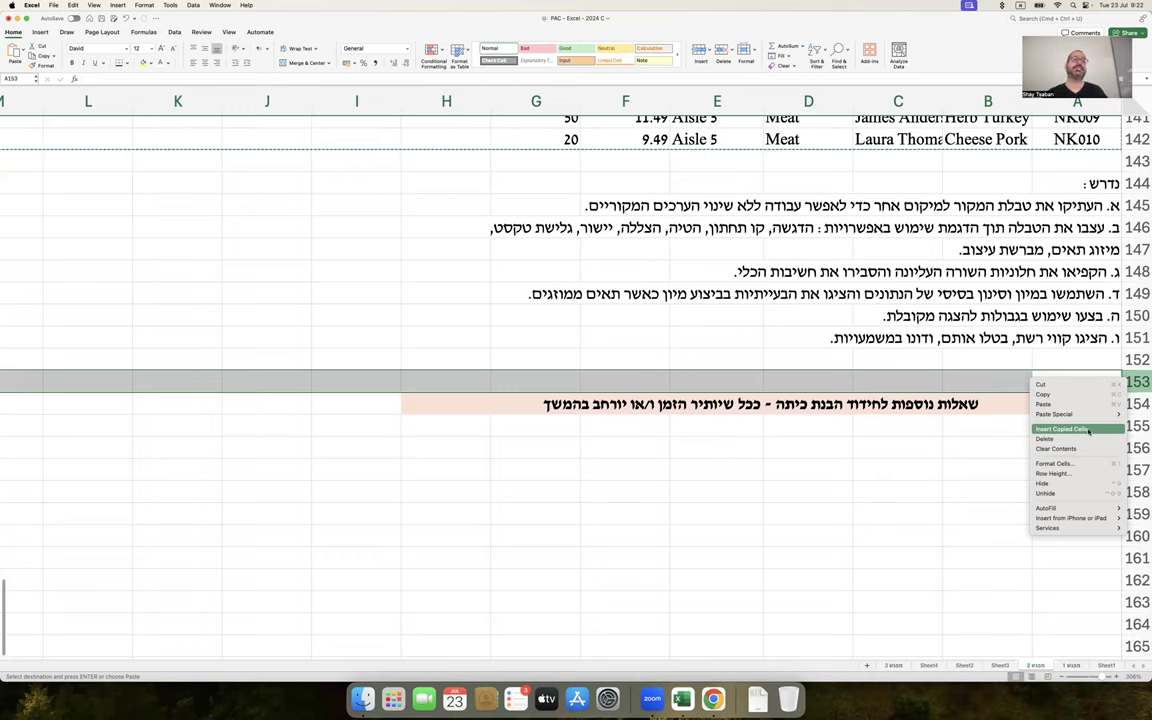
pyautogui.click(1089, 430)
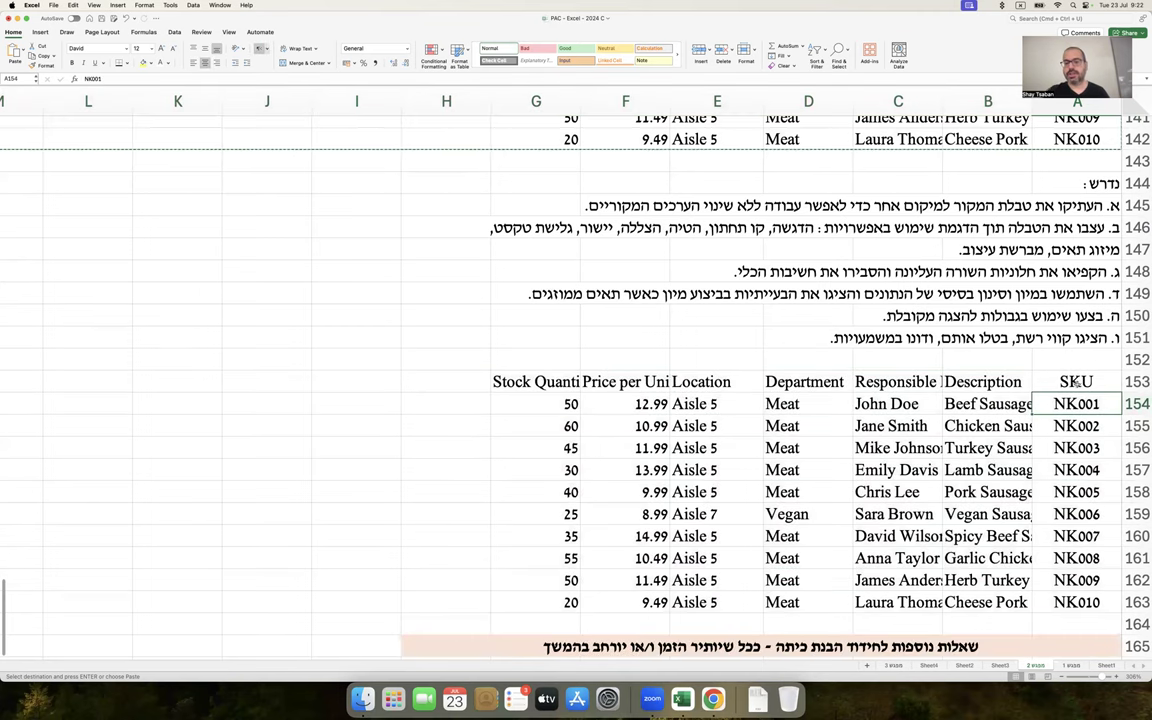
# Make the copied header row A153:G153 bold with a yellow fill
pyautogui.moveTo(1077, 382); pyautogui.dragTo(573, 604)
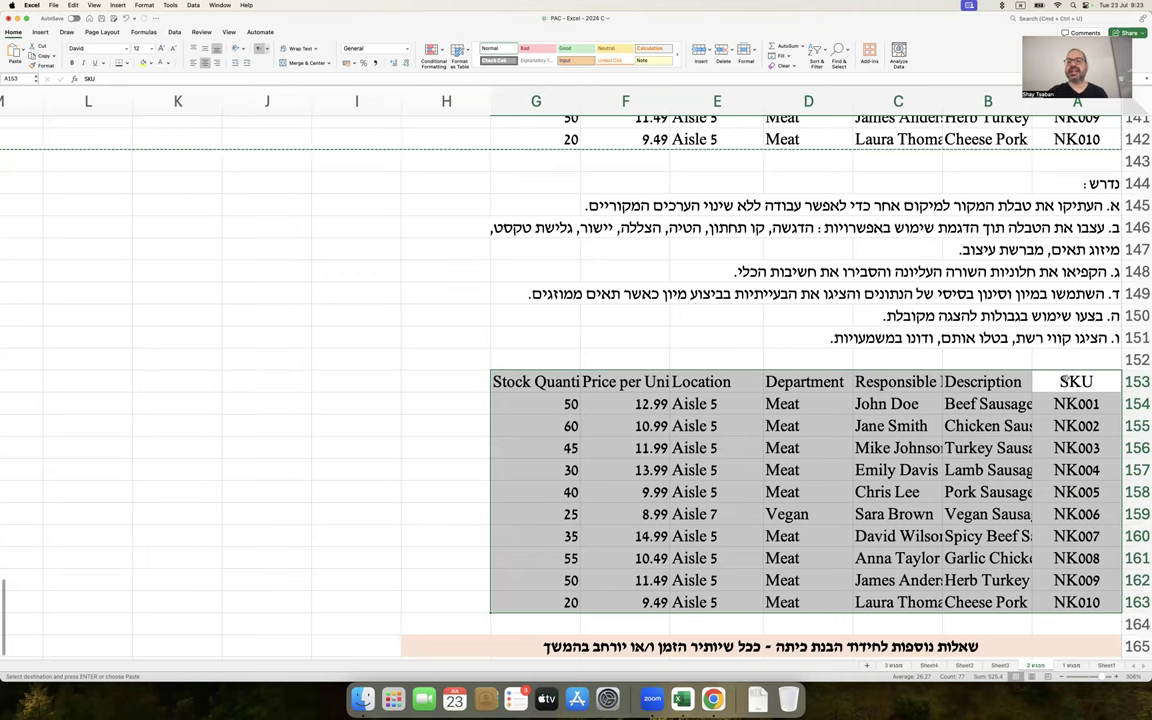
pyautogui.moveTo(1068, 381); pyautogui.dragTo(523, 382)
pyautogui.press('super+b')
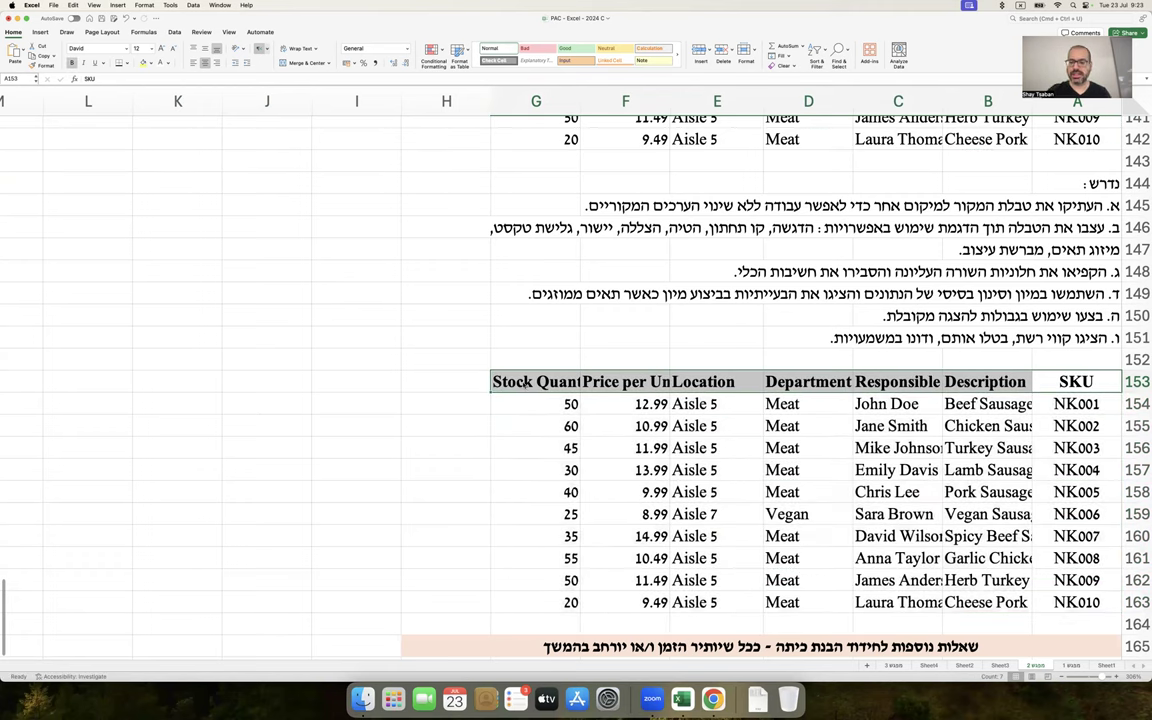
pyautogui.click(145, 62)
pyautogui.click(383, 381)
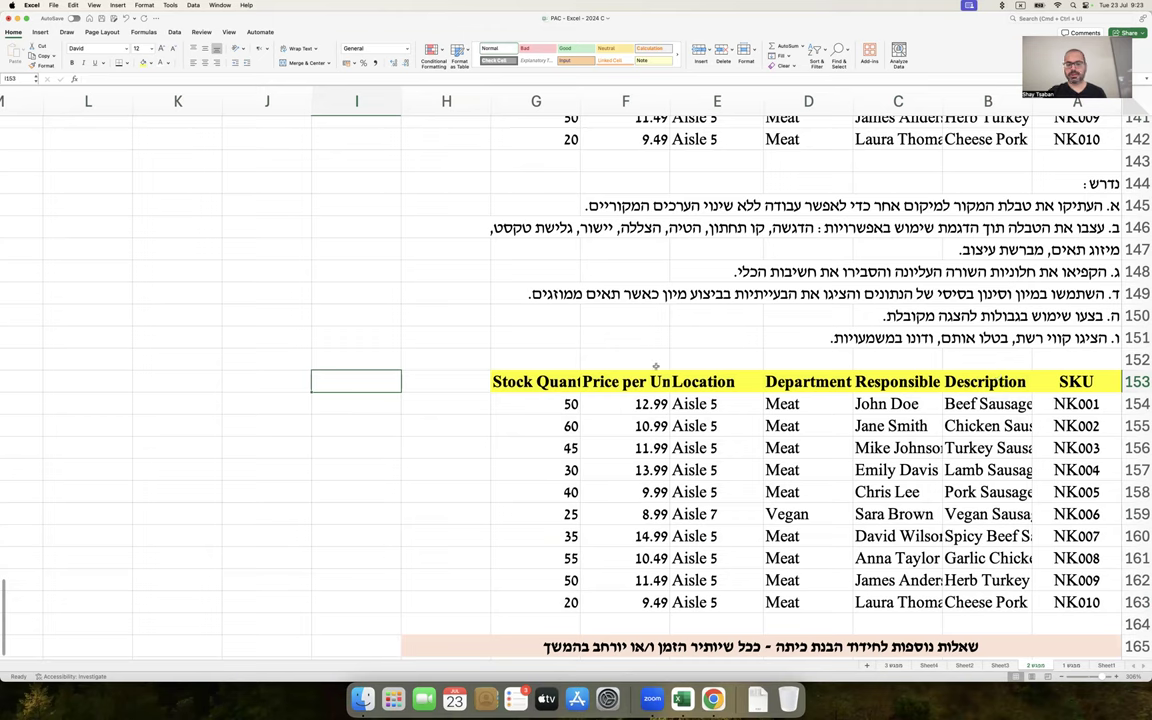
pyautogui.click(530, 382)
pyautogui.click(621, 389)
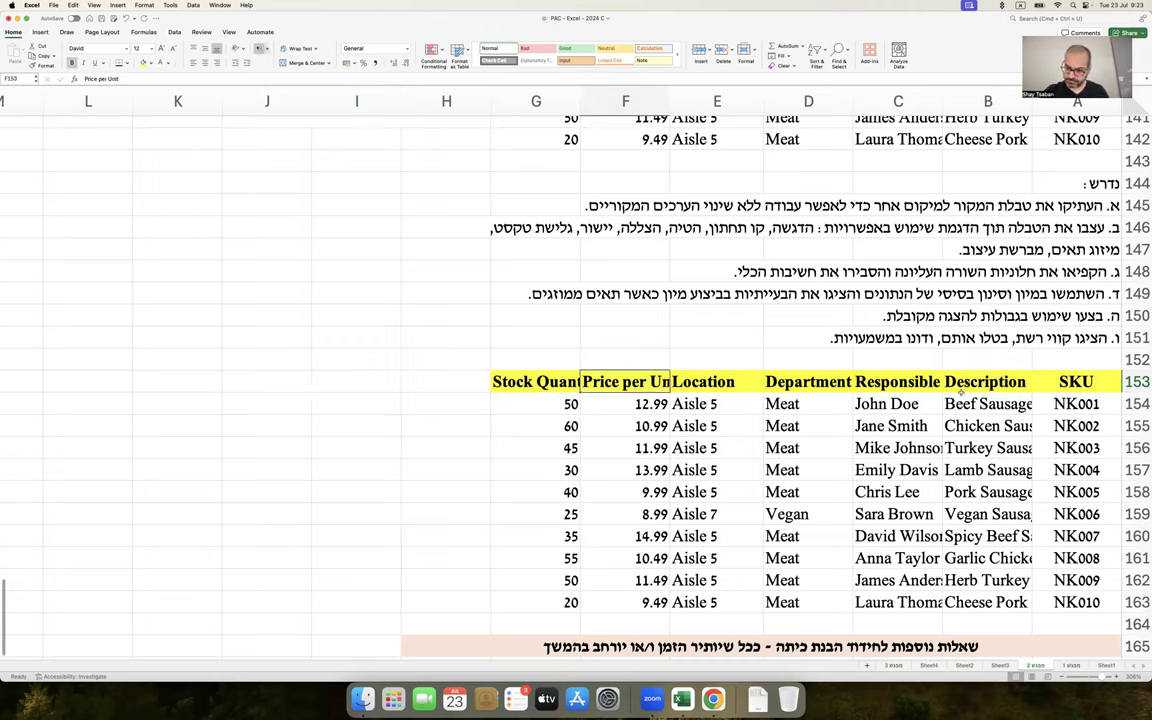
pyautogui.moveTo(960, 388); pyautogui.dragTo(537, 388)
# Turn on Wrap text for header row 153 so titles like 'Stock Quantity' fit on two lines
pyautogui.rightClick(537, 392)
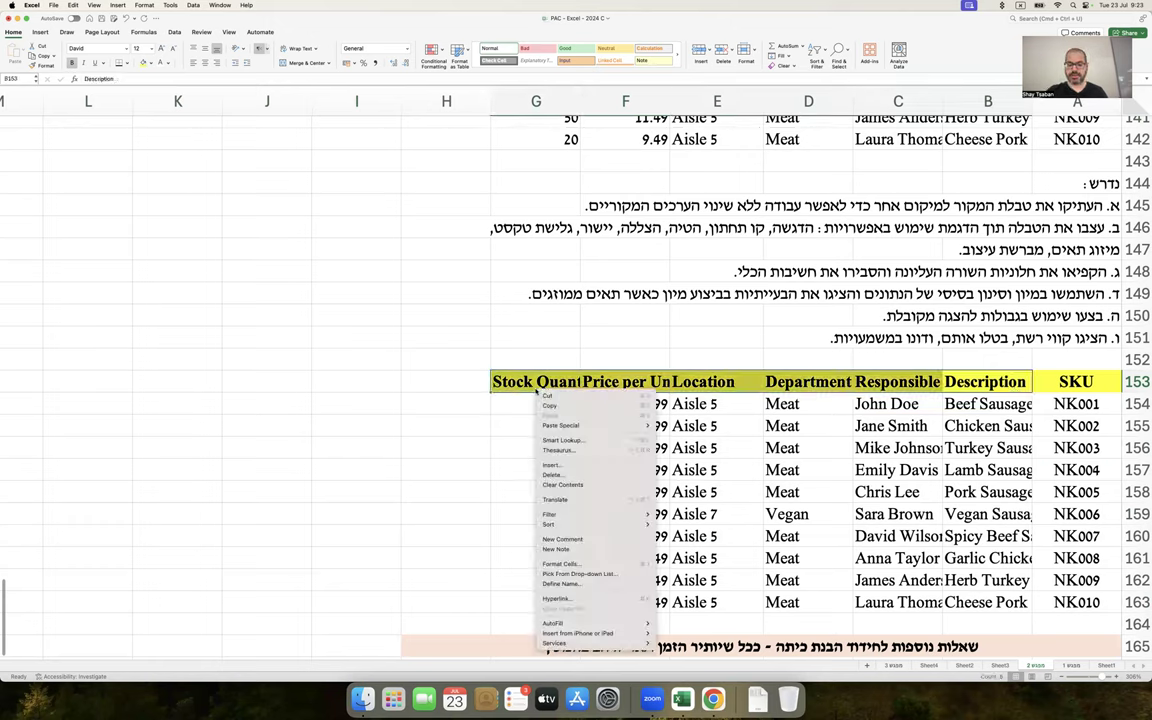
pyautogui.click(575, 564)
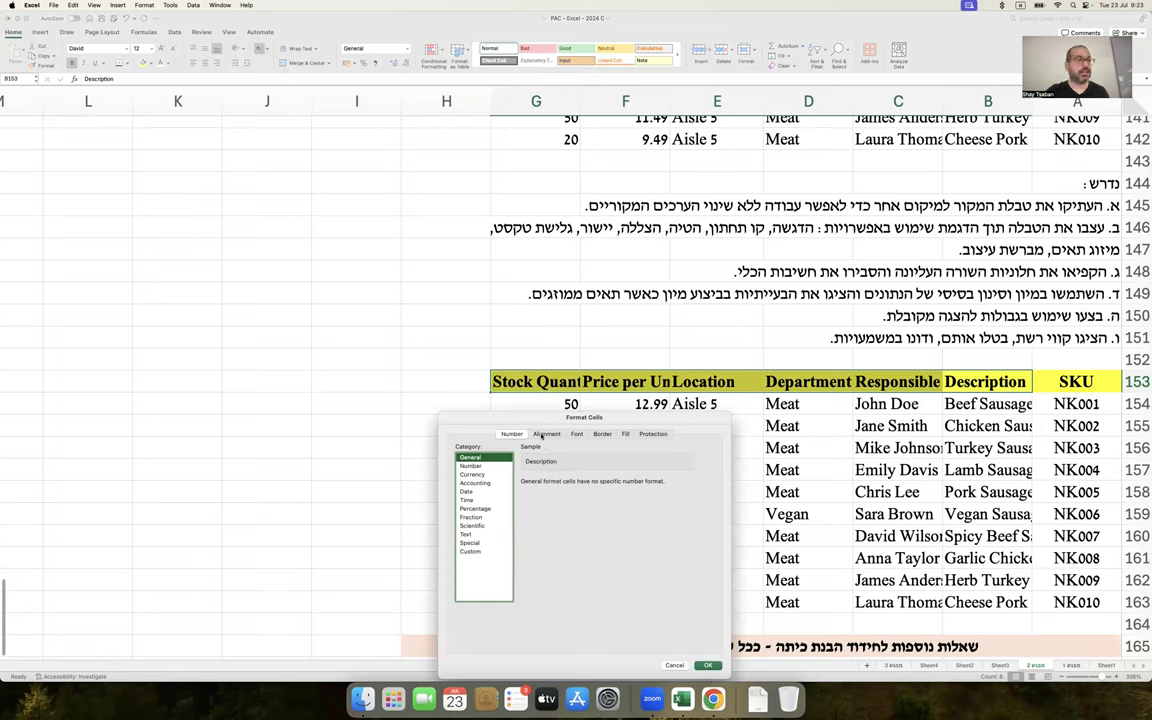
pyautogui.click(541, 434)
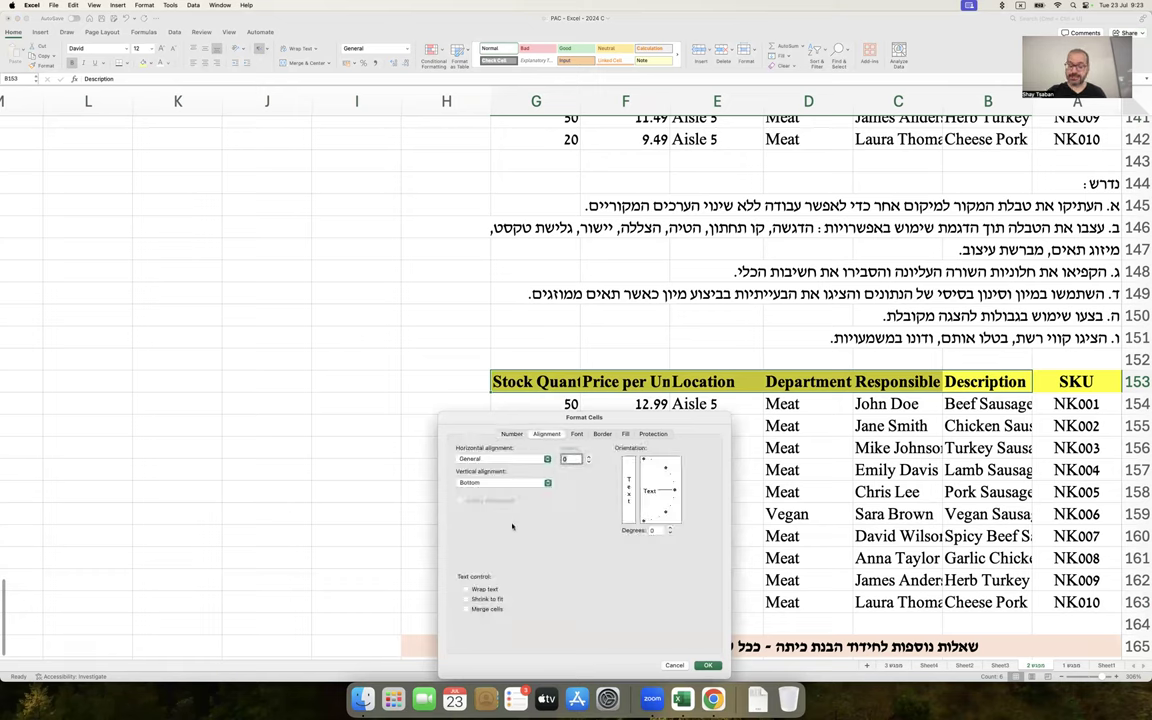
pyautogui.click(466, 589)
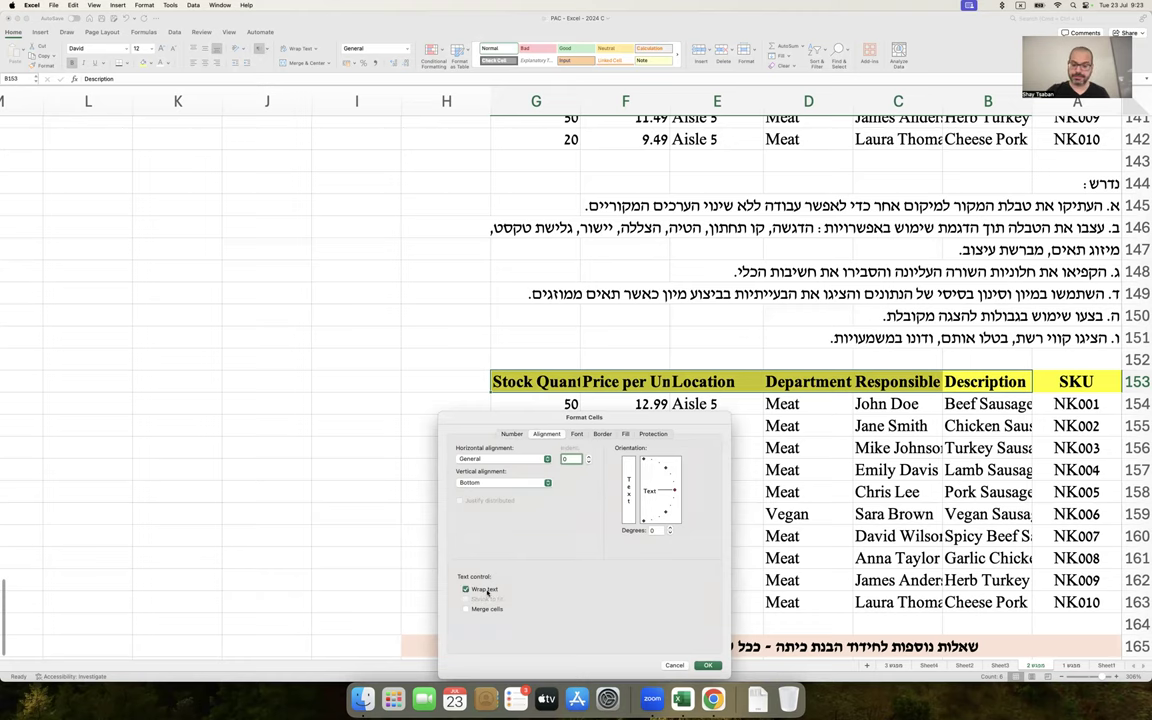
pyautogui.press('Return')
pyautogui.click(480, 491)
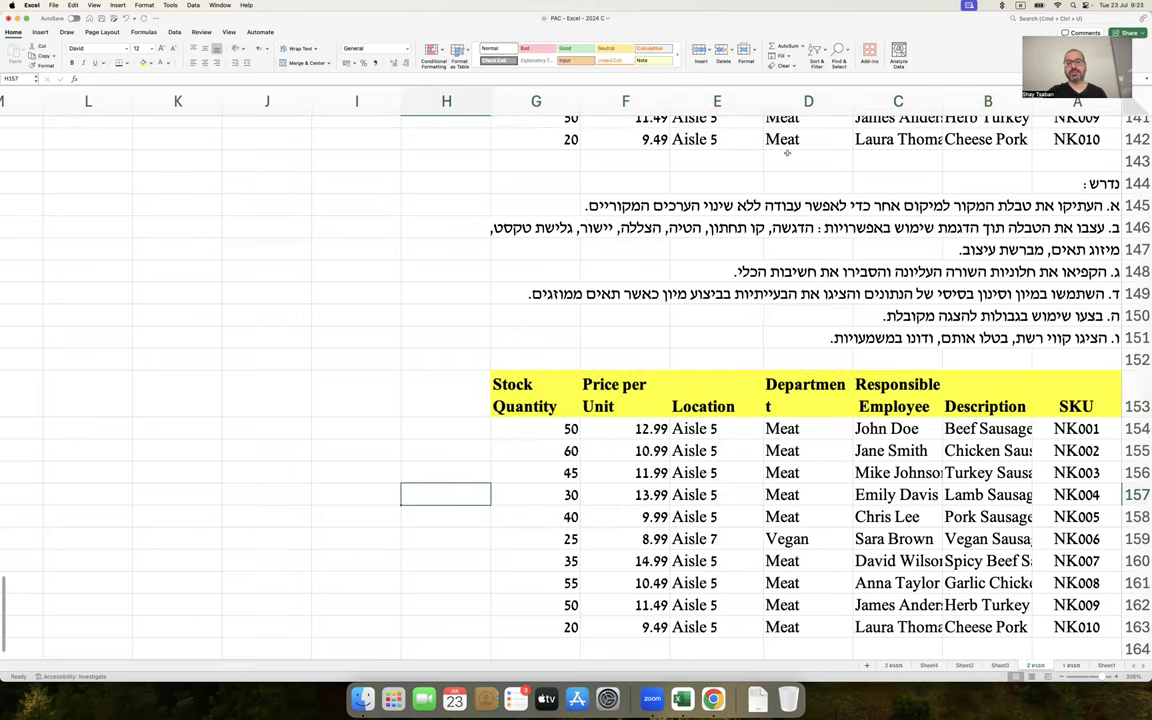
# Widen the Department column D and the Description column so their entries fit
pyautogui.click(808, 101)
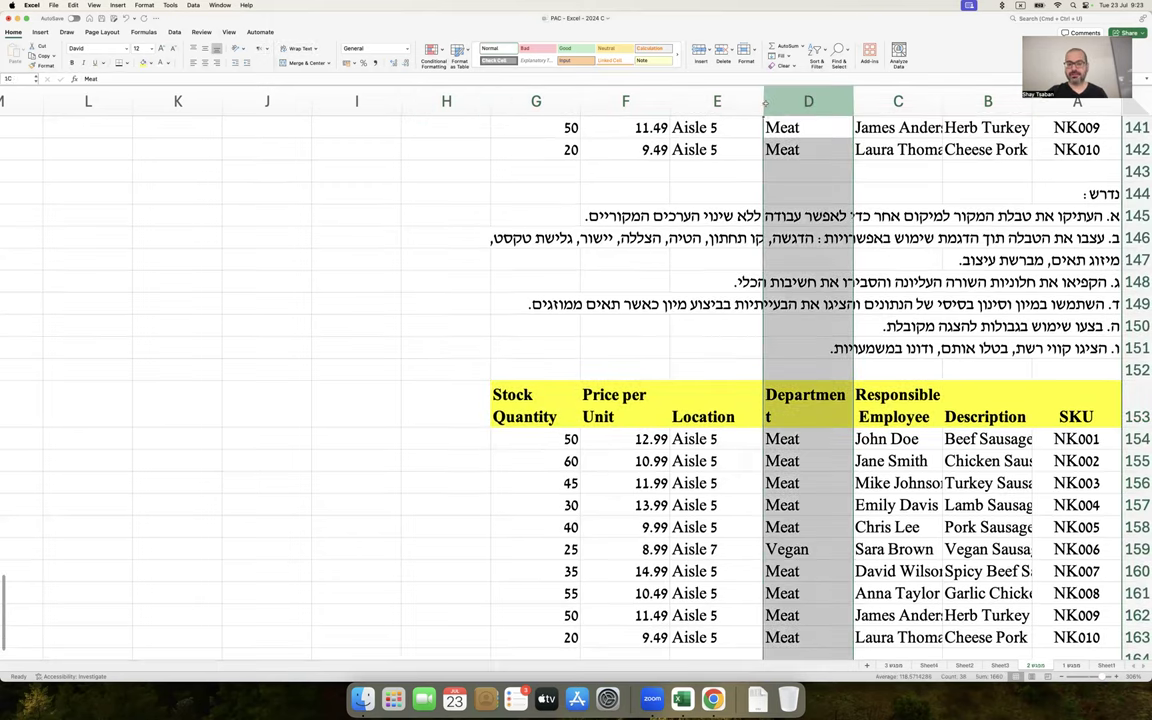
pyautogui.moveTo(763, 102); pyautogui.dragTo(752, 103)
pyautogui.click(815, 282)
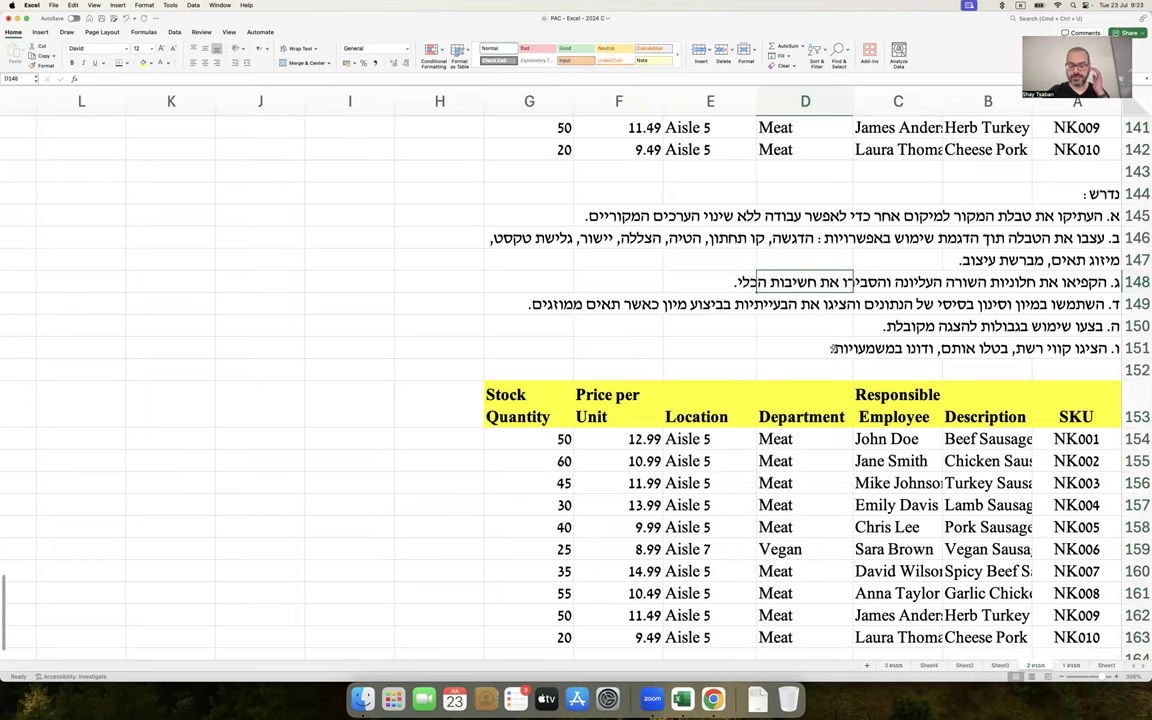
pyautogui.scroll(-1, 832, 348)
pyautogui.scroll(-1, 832, 348)
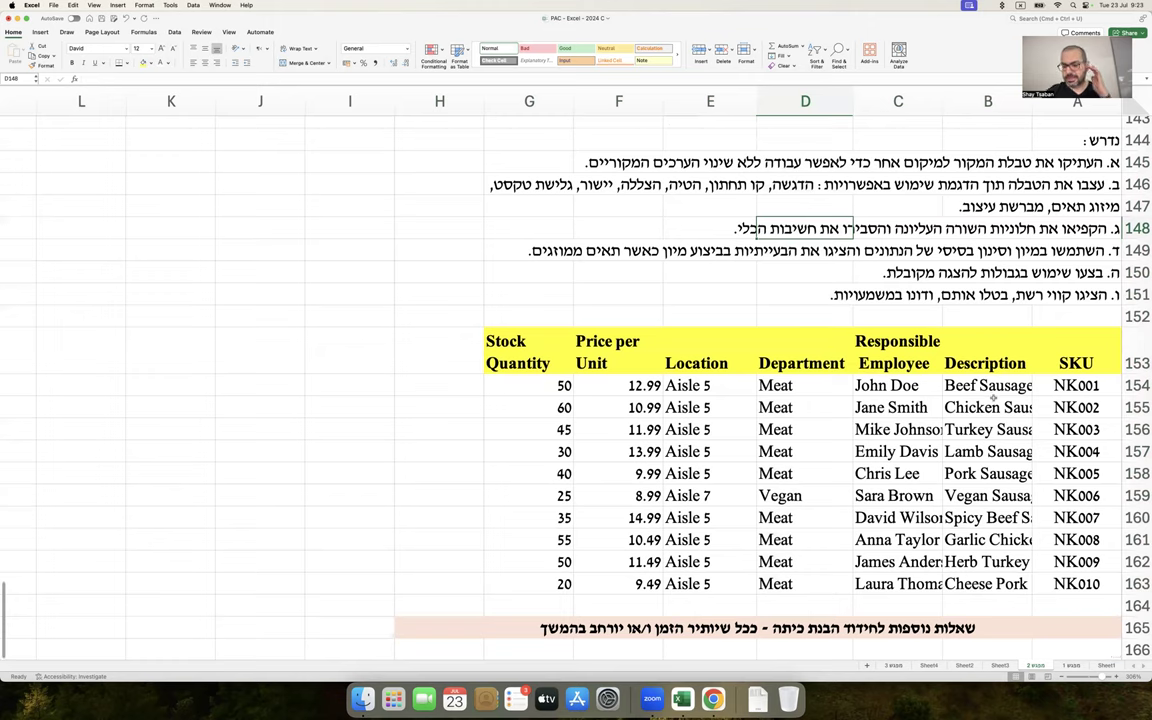
pyautogui.moveTo(988, 386); pyautogui.dragTo(985, 584)
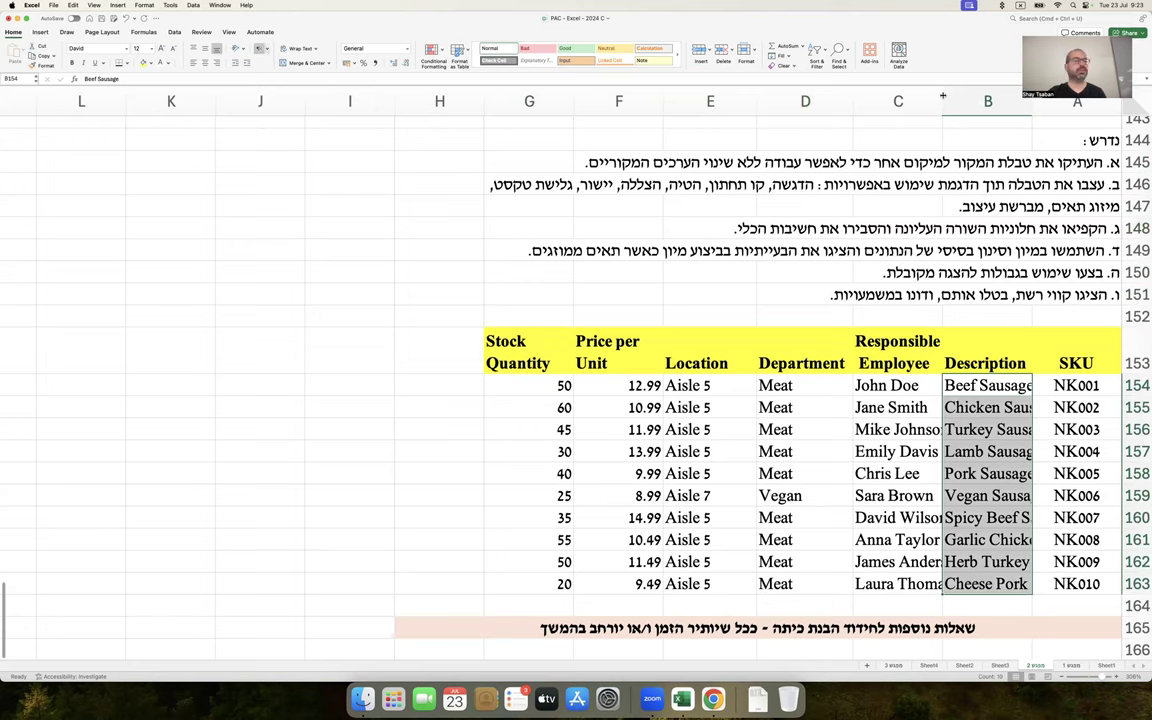
pyautogui.moveTo(943, 96); pyautogui.dragTo(921, 95)
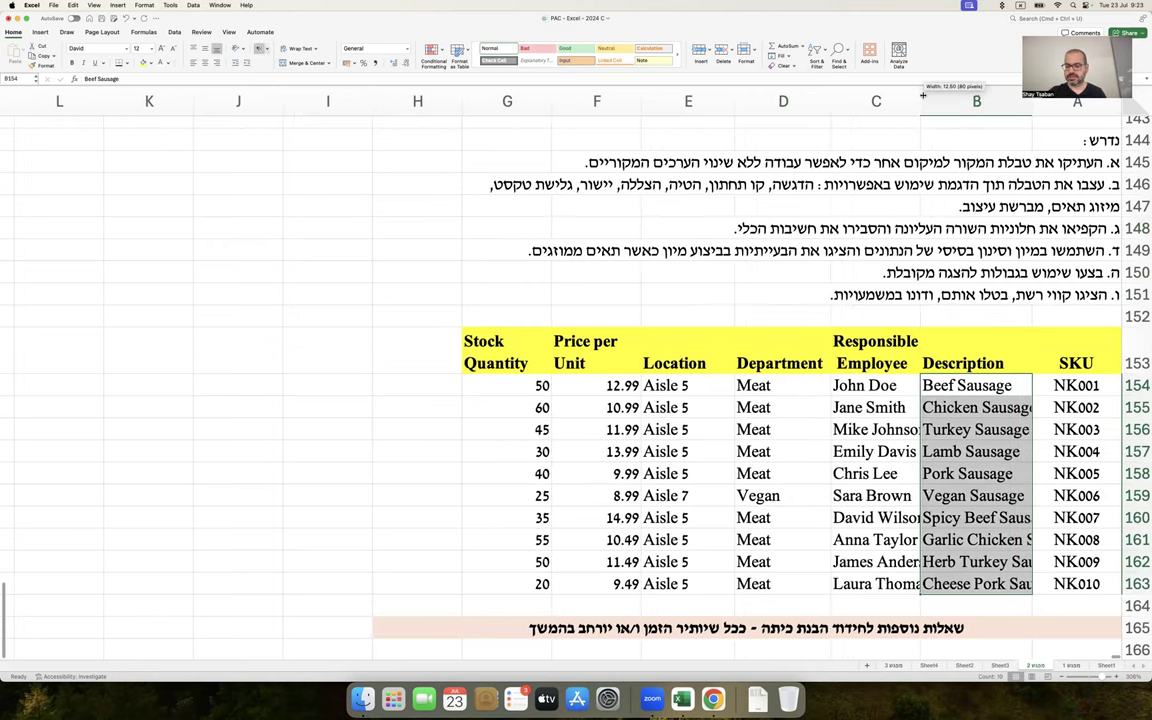
pyautogui.click(977, 101)
pyautogui.click(963, 215)
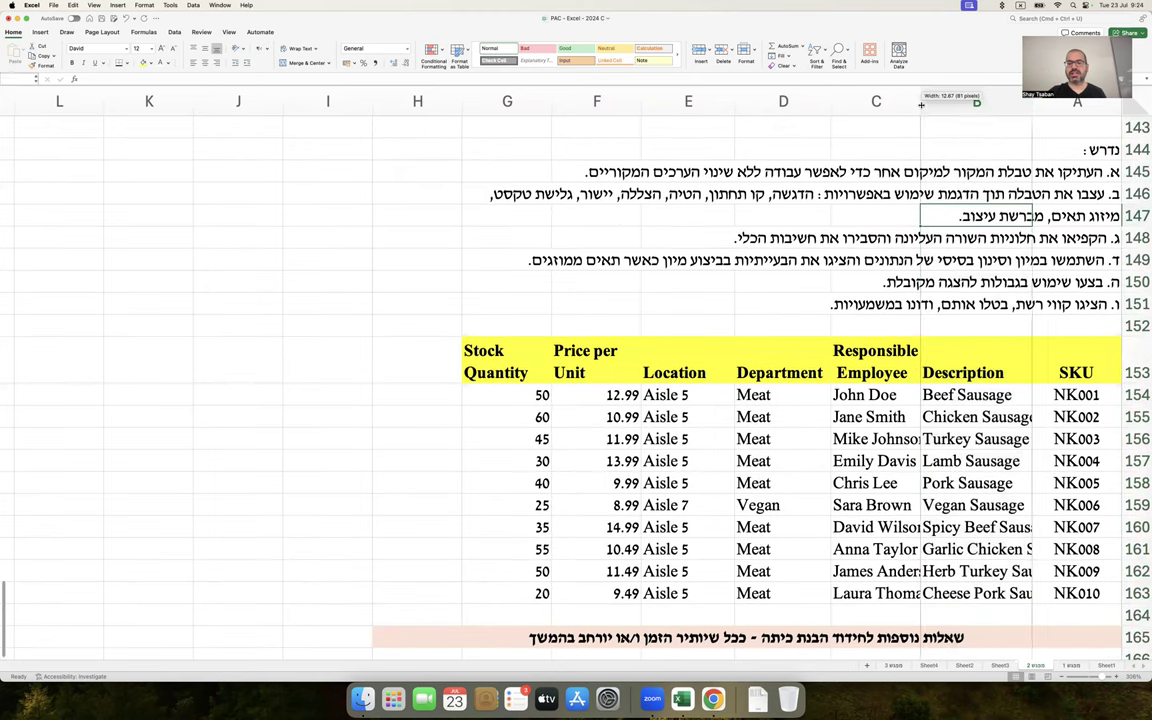
pyautogui.moveTo(921, 104); pyautogui.dragTo(866, 104)
# Resize the Responsible Employee column C manually, undoing the overly wide autofit, so names show fully
pyautogui.scroll(4, 939, 351)
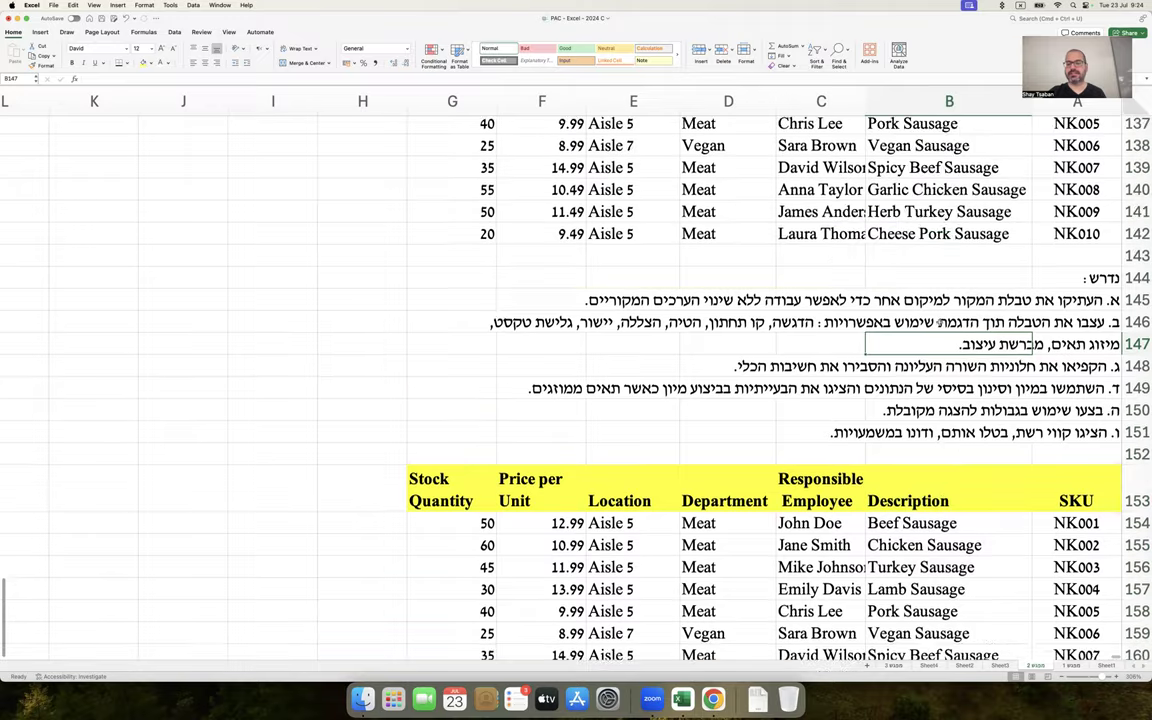
pyautogui.scroll(-4, 939, 340)
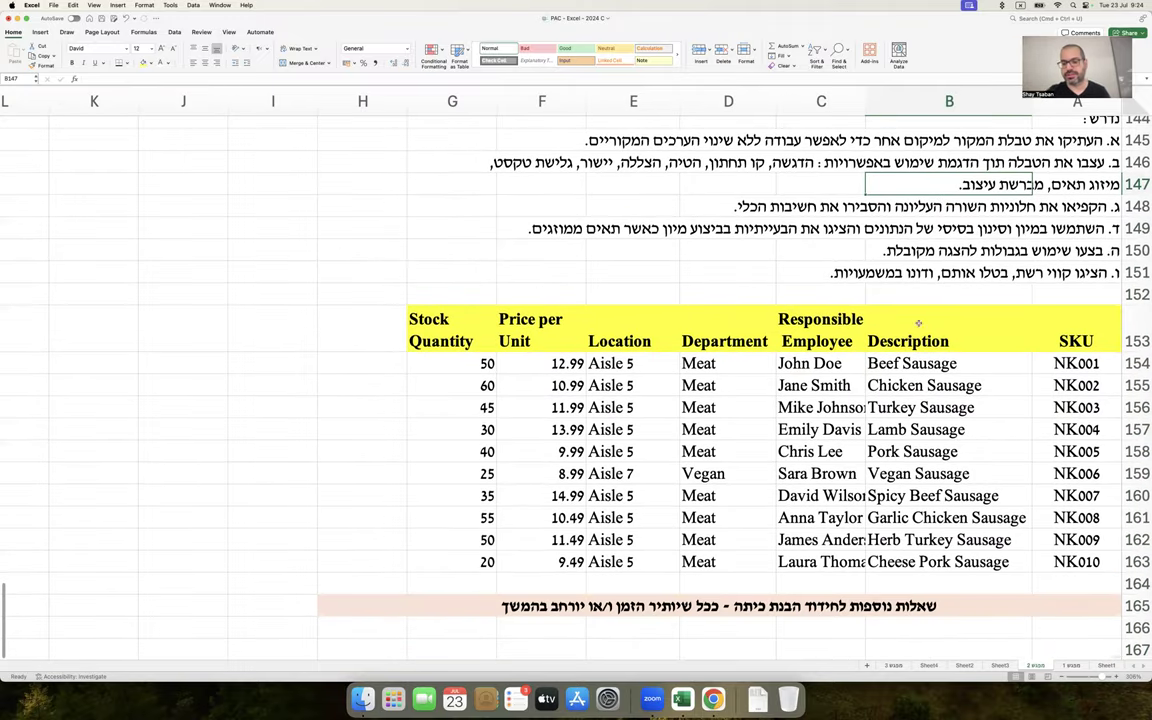
pyautogui.click(818, 330)
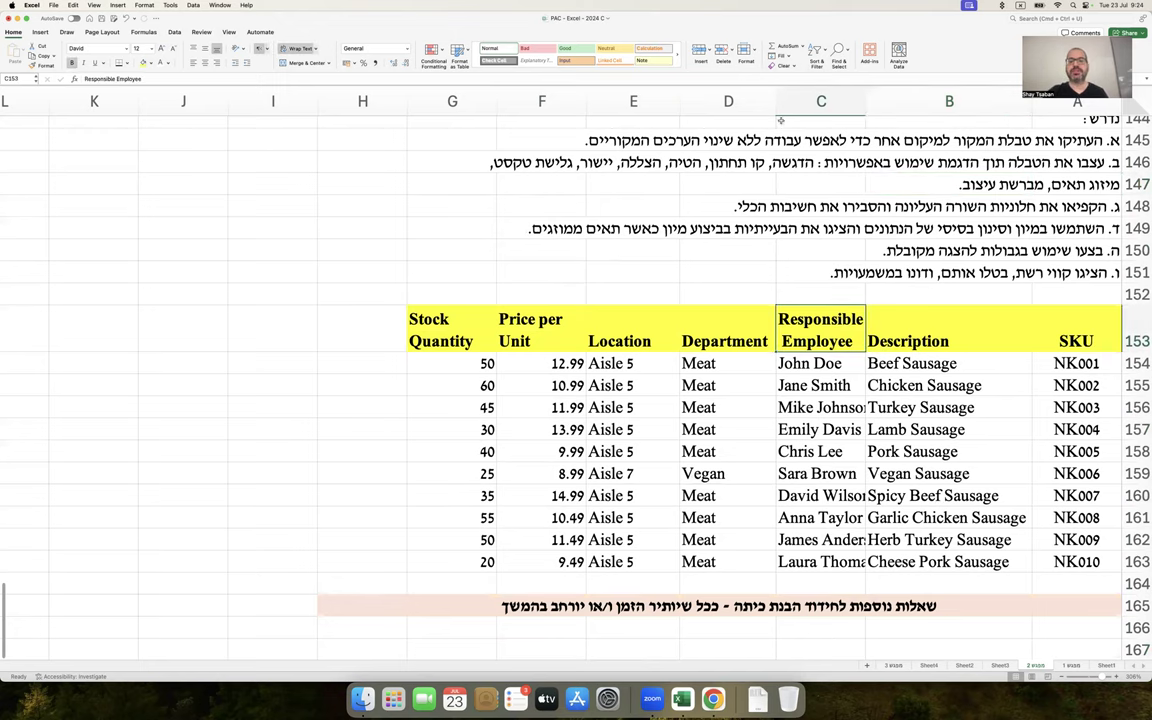
pyautogui.doubleClick(776, 101)
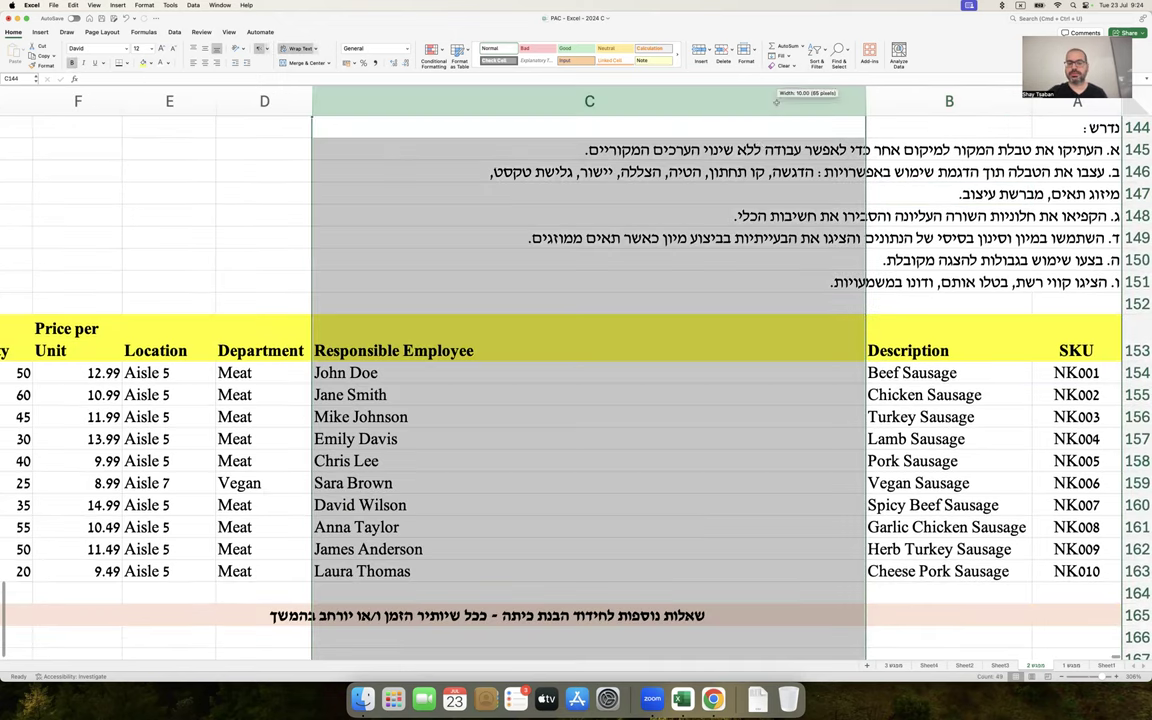
pyautogui.click(734, 264)
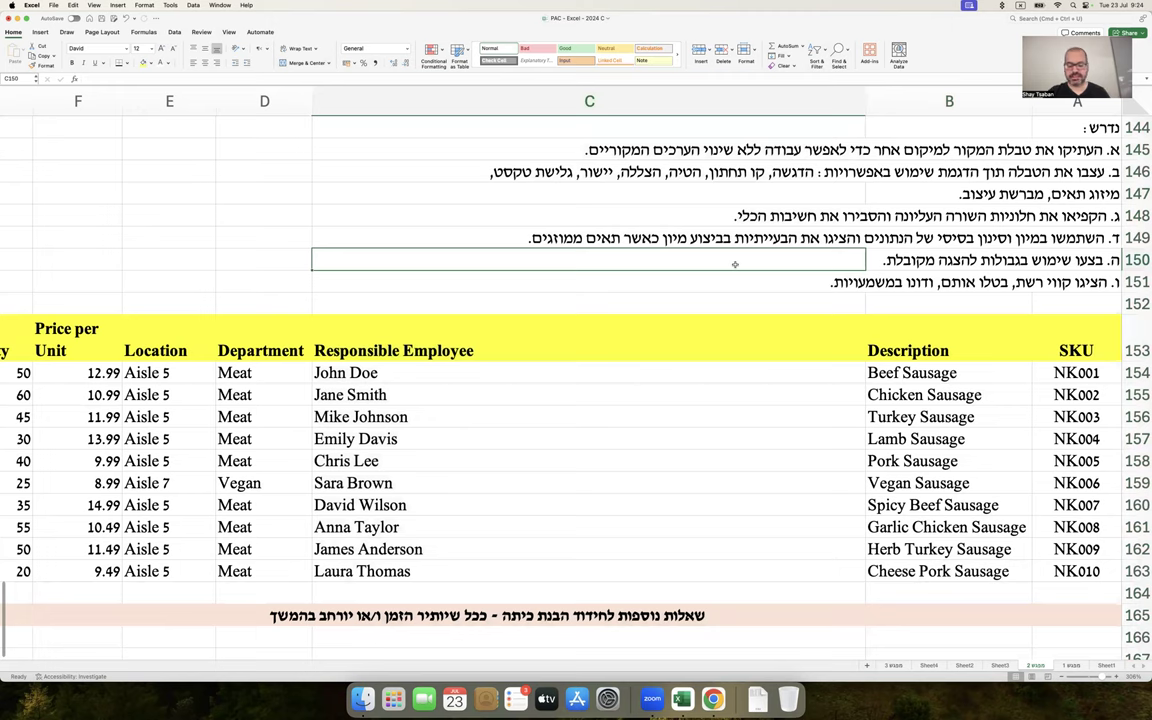
pyautogui.press('super+z')
pyautogui.moveTo(775, 101); pyautogui.dragTo(742, 101)
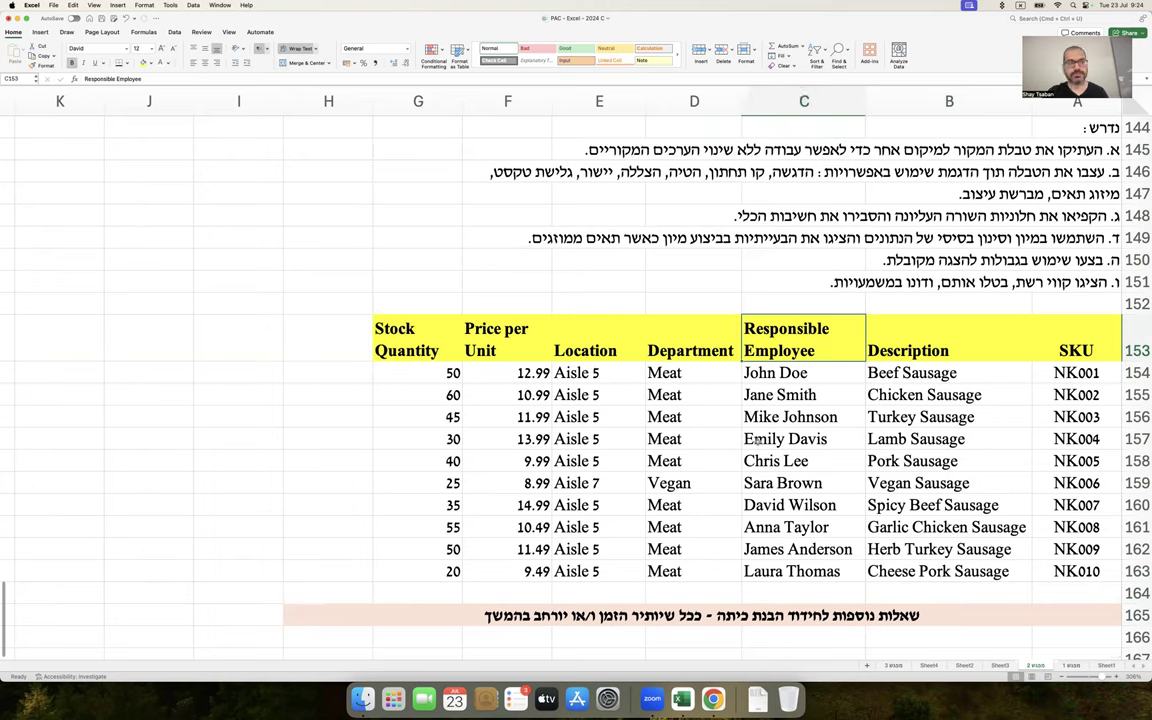
pyautogui.click(813, 368)
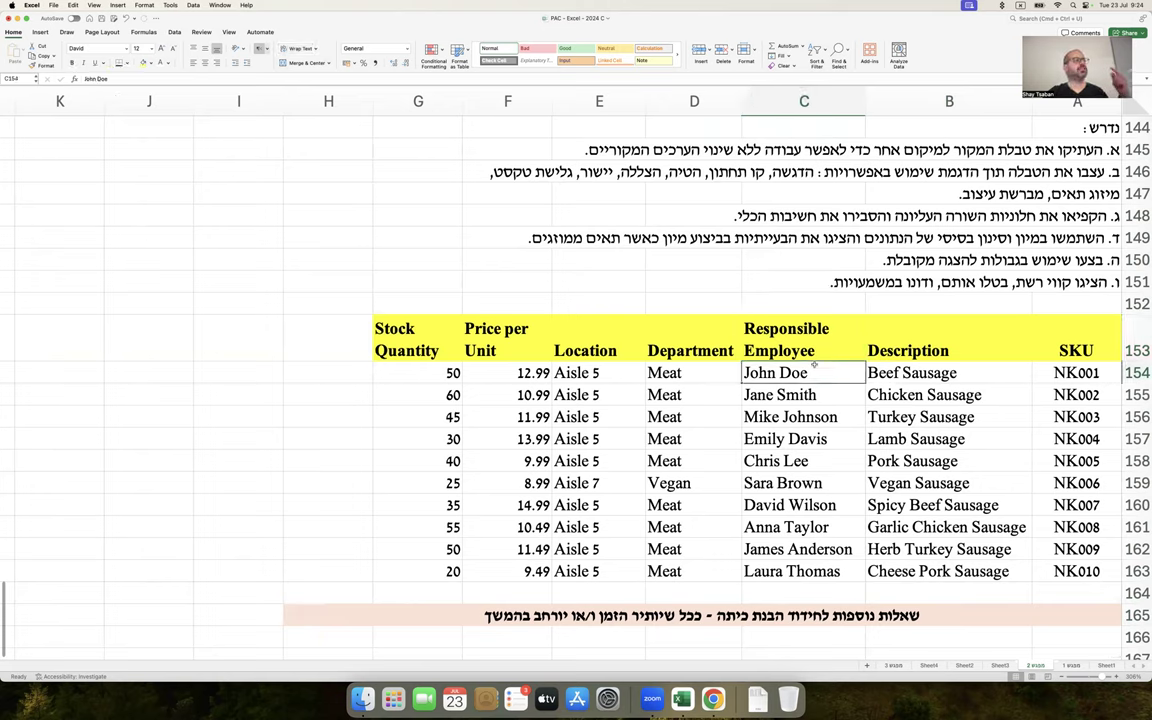
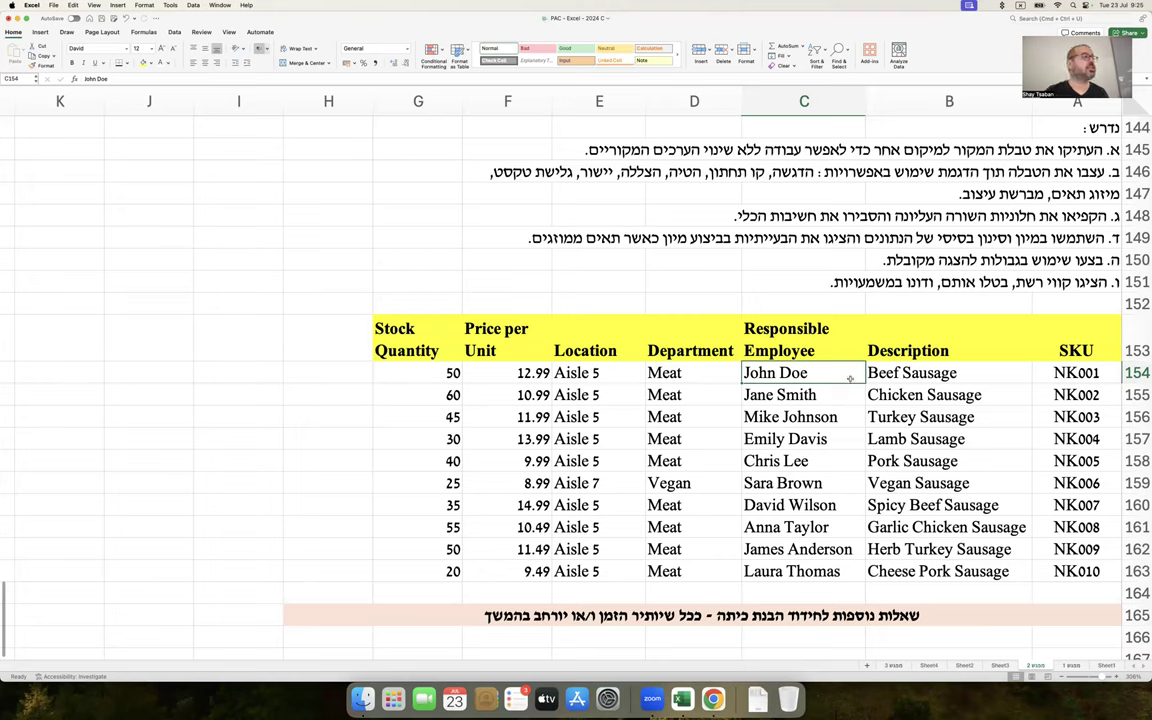
# Center-align D153:G163 (Stock Quantity to Department, headers included), then select header row A153:G153
pyautogui.click(721, 372)
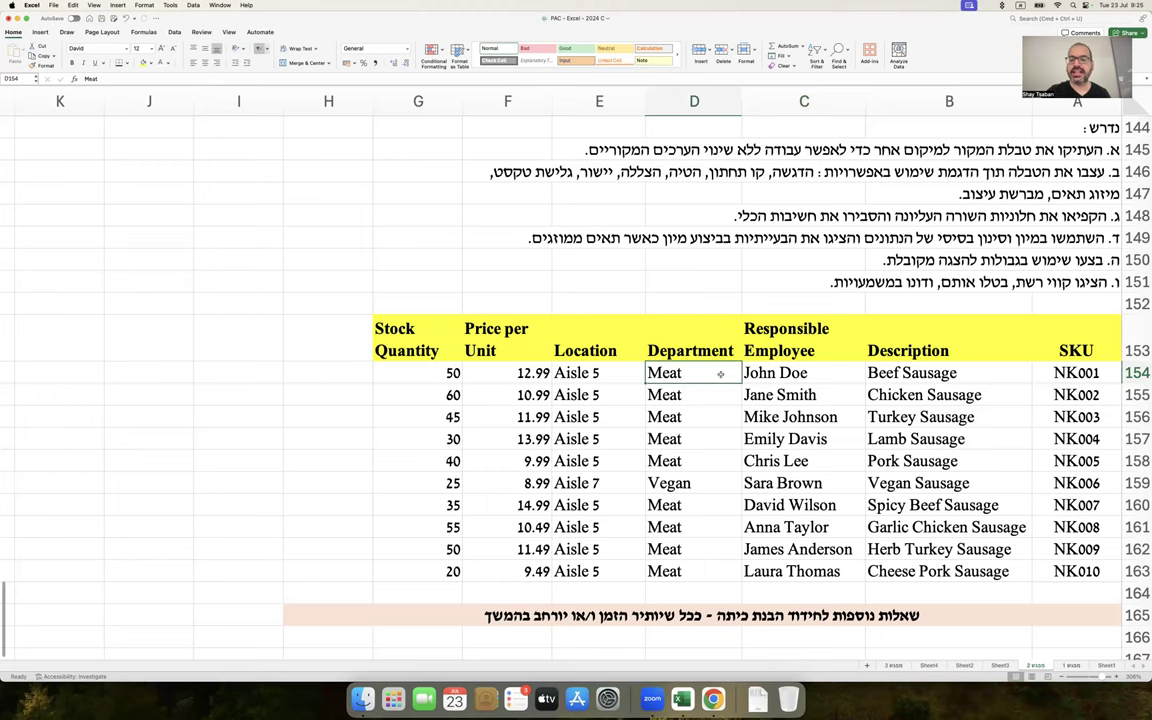
pyautogui.moveTo(717, 370); pyautogui.dragTo(405, 520)
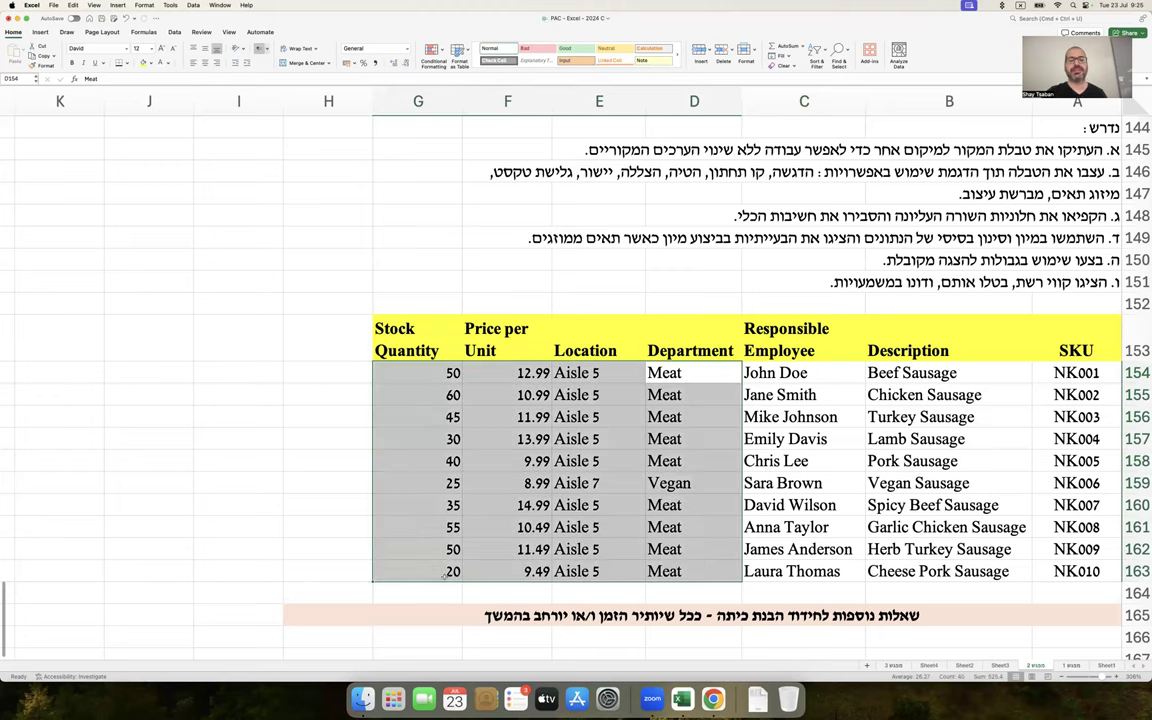
pyautogui.moveTo(717, 340); pyautogui.dragTo(415, 565)
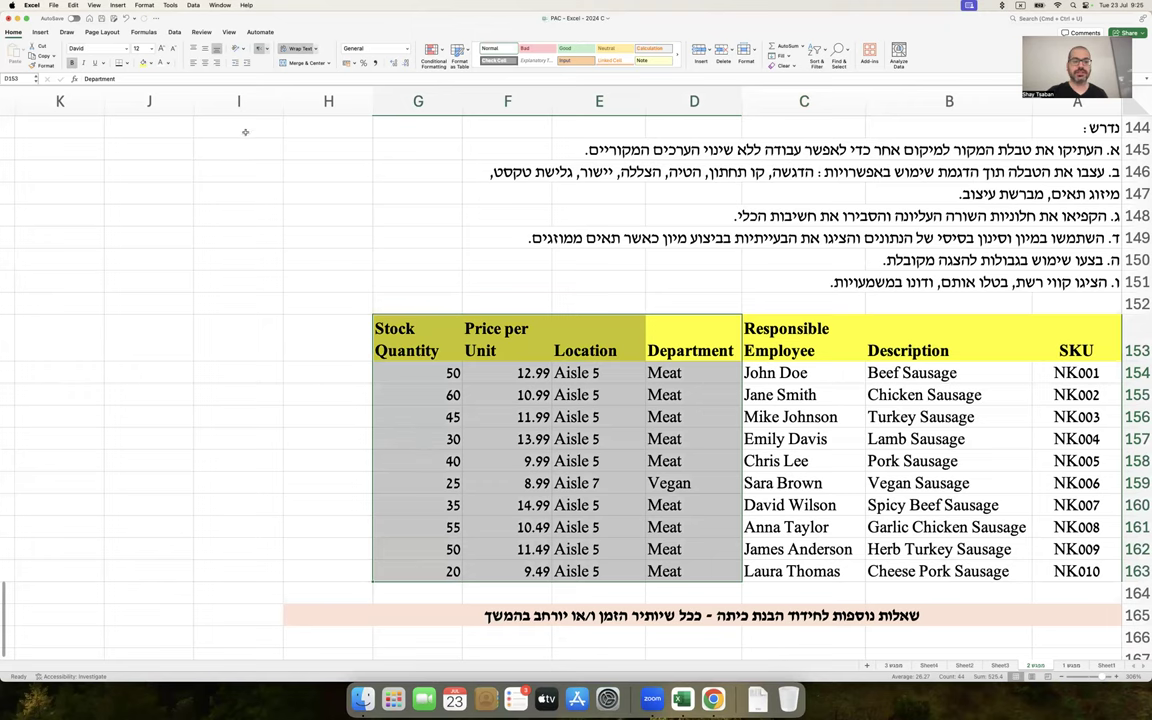
pyautogui.click(205, 62)
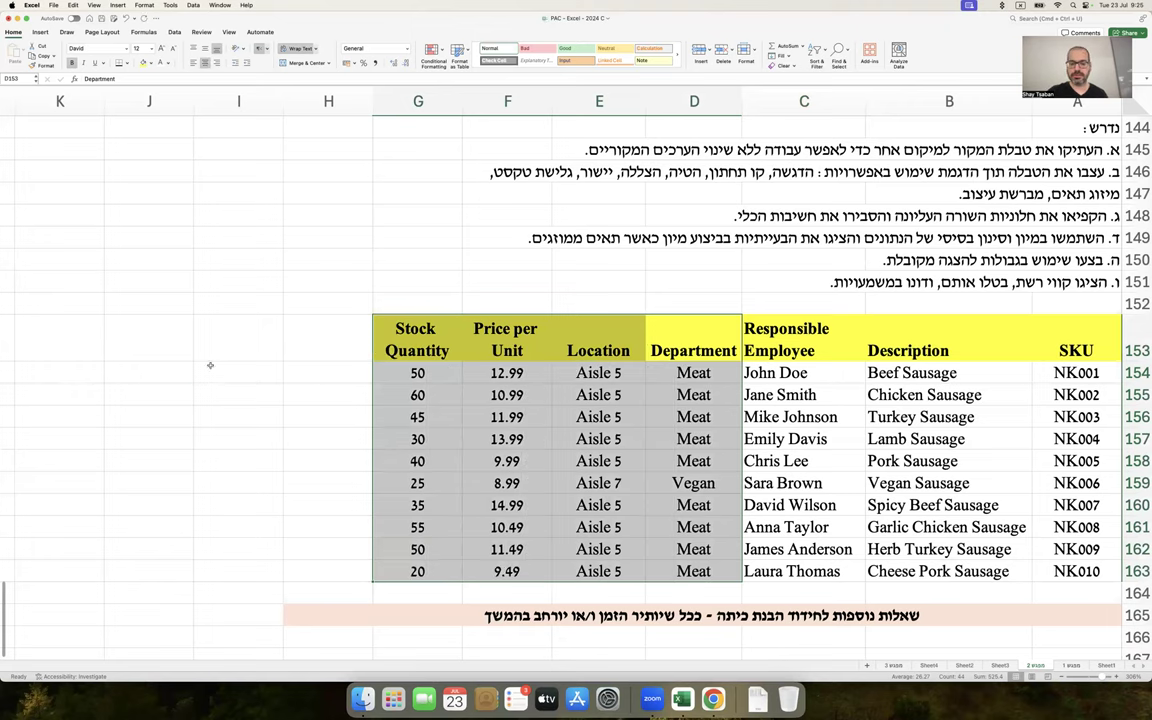
pyautogui.click(211, 368)
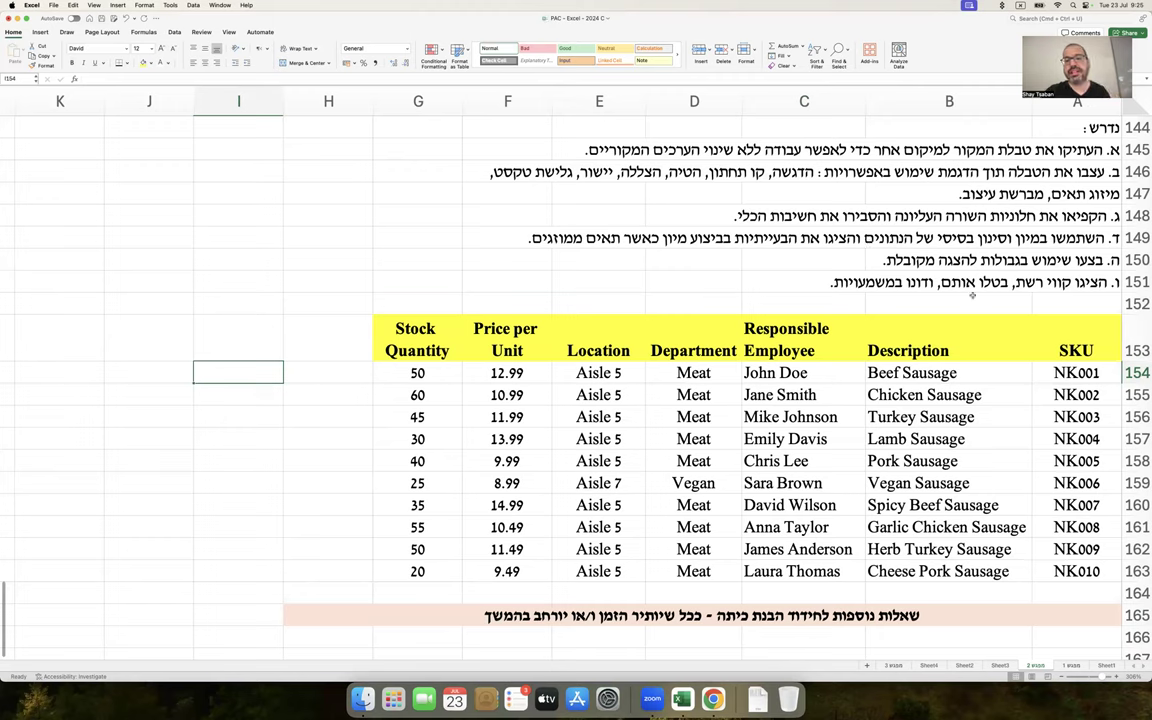
pyautogui.moveTo(1030, 340); pyautogui.dragTo(400, 350)
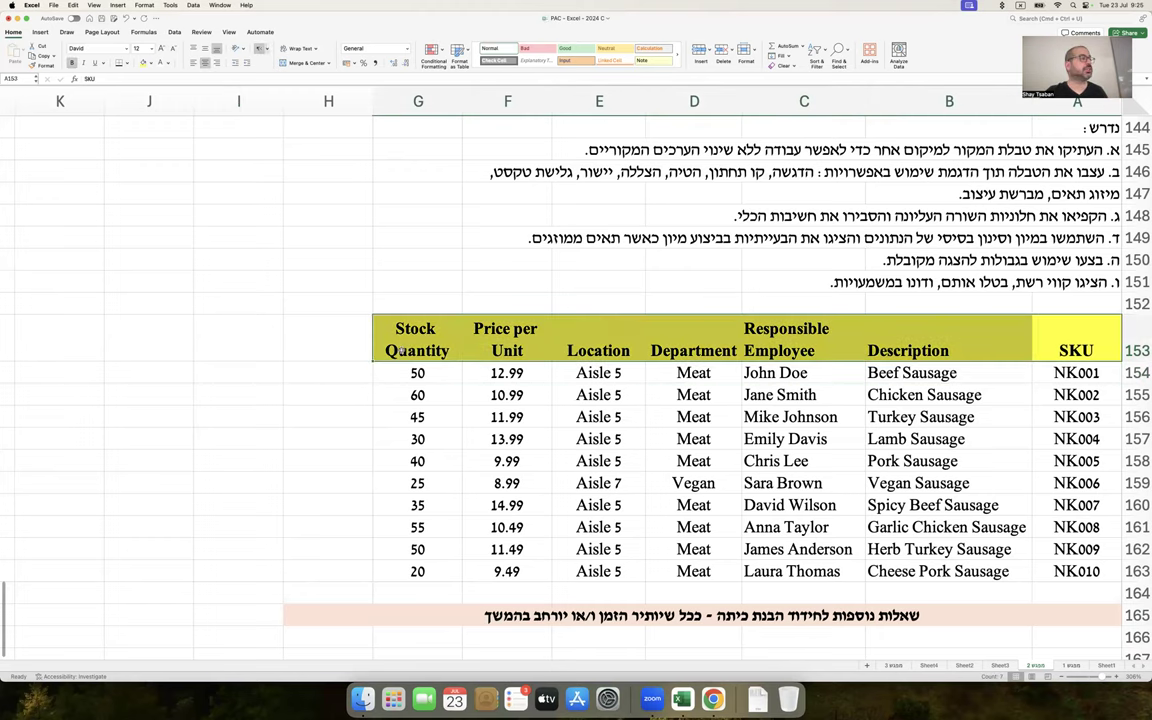
# Apply a Thick Bottom Border to header row A153:G153
pyautogui.click(128, 63)
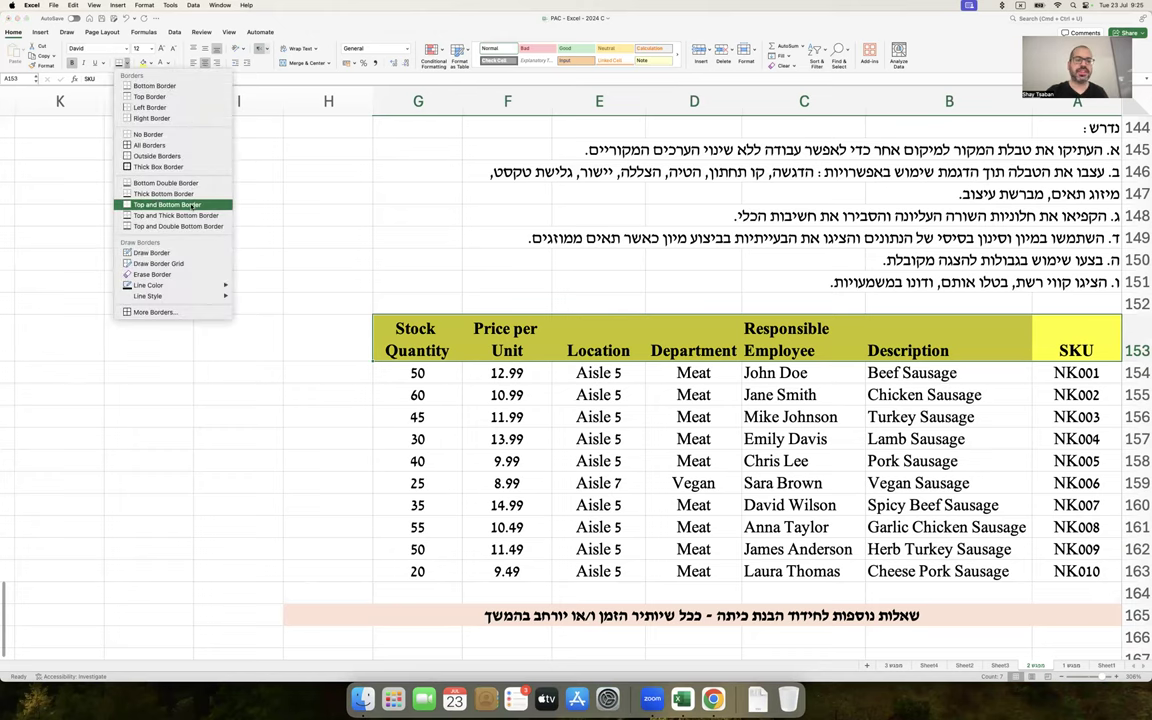
pyautogui.click(193, 194)
pyautogui.click(257, 280)
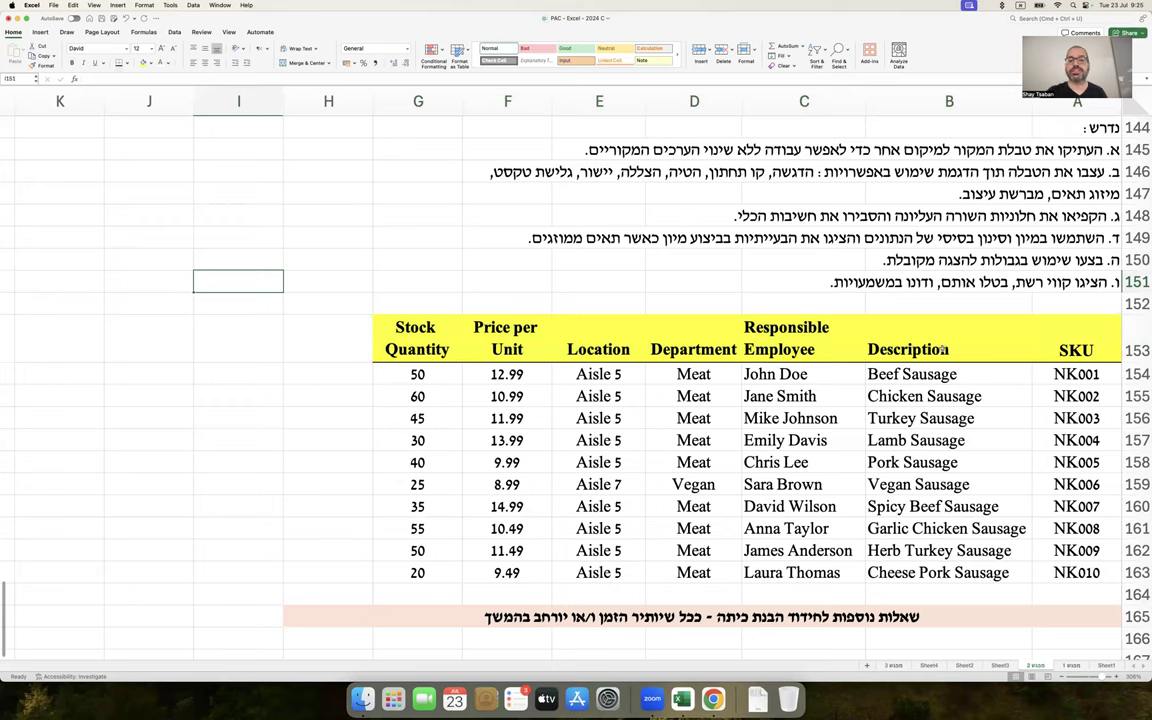
# Set the header row's border line colour to Bubblegum pink in Format Cells
pyautogui.moveTo(1045, 335); pyautogui.dragTo(440, 340)
pyautogui.rightClick(441, 340)
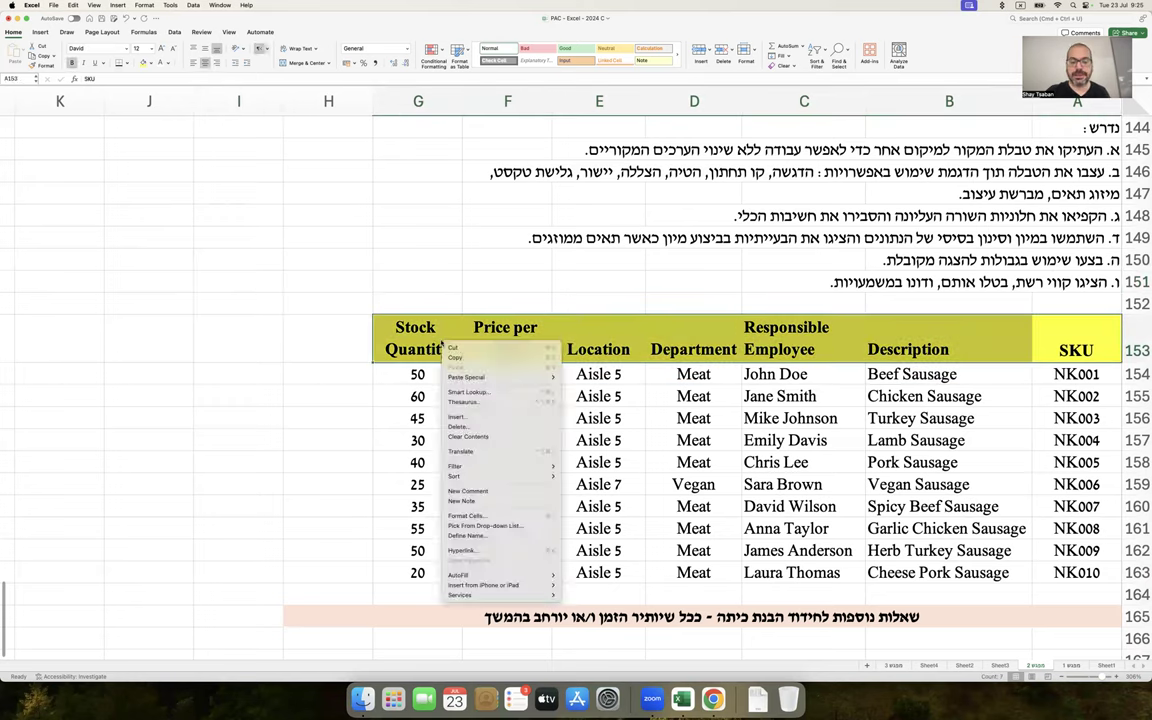
pyautogui.moveTo(488, 470)
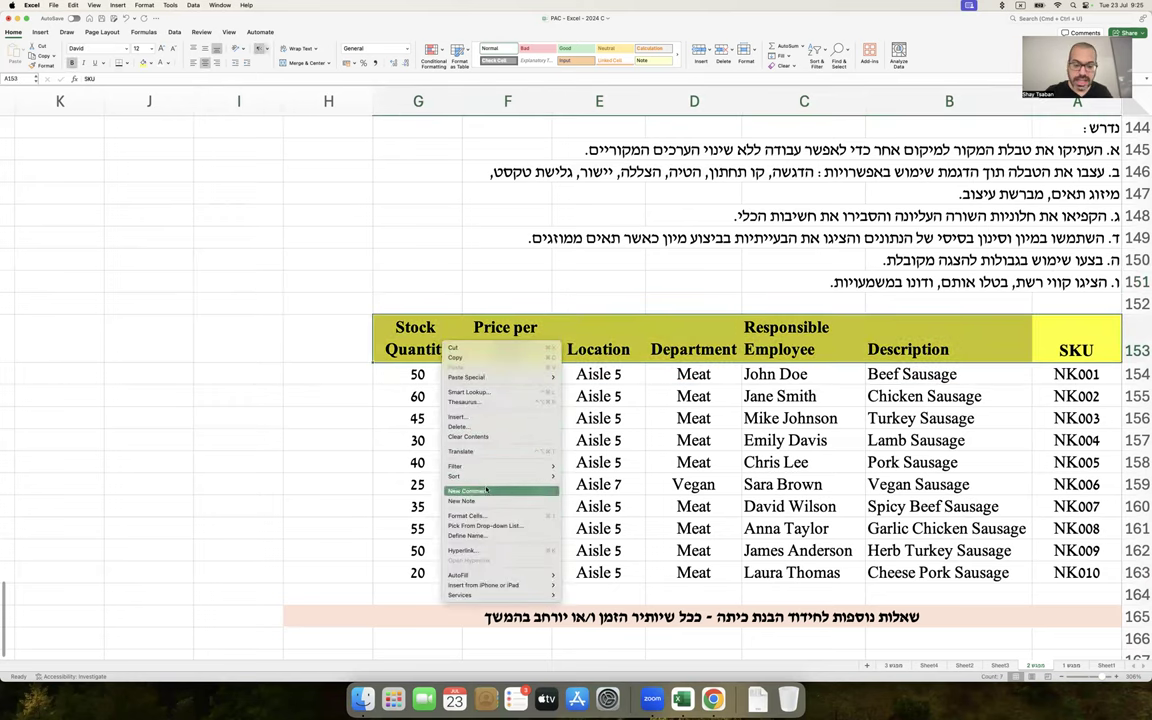
pyautogui.click(466, 515)
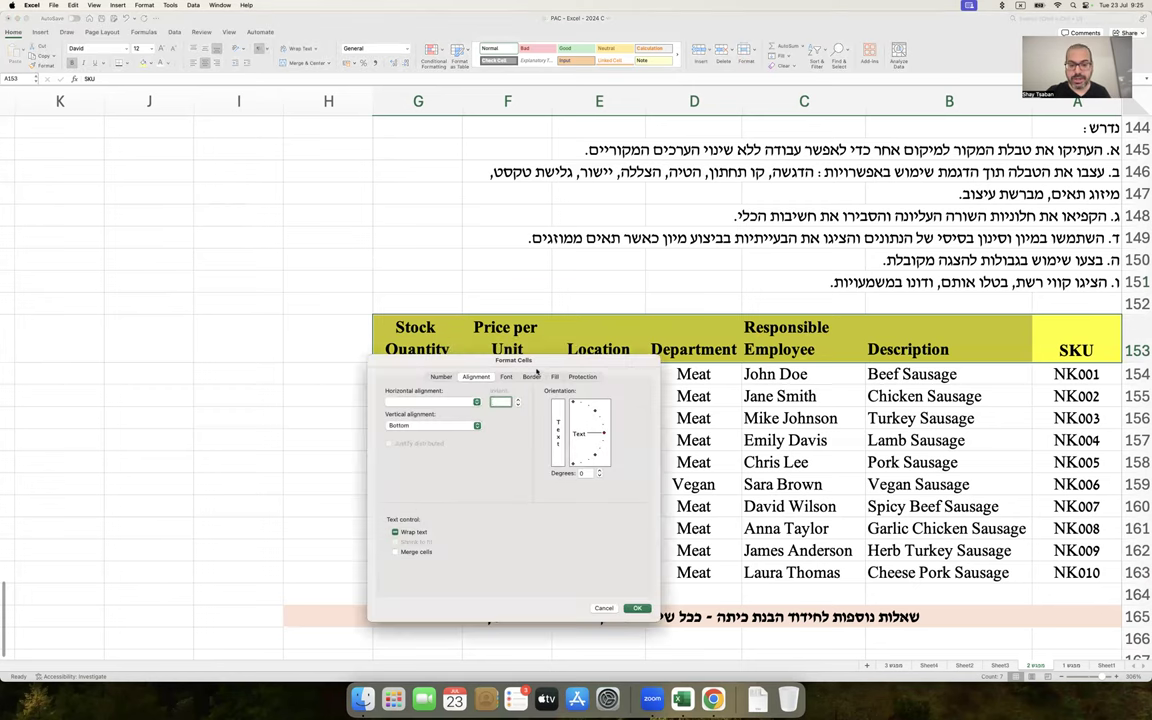
pyautogui.click(531, 376)
pyautogui.moveTo(584, 362); pyautogui.dragTo(313, 189)
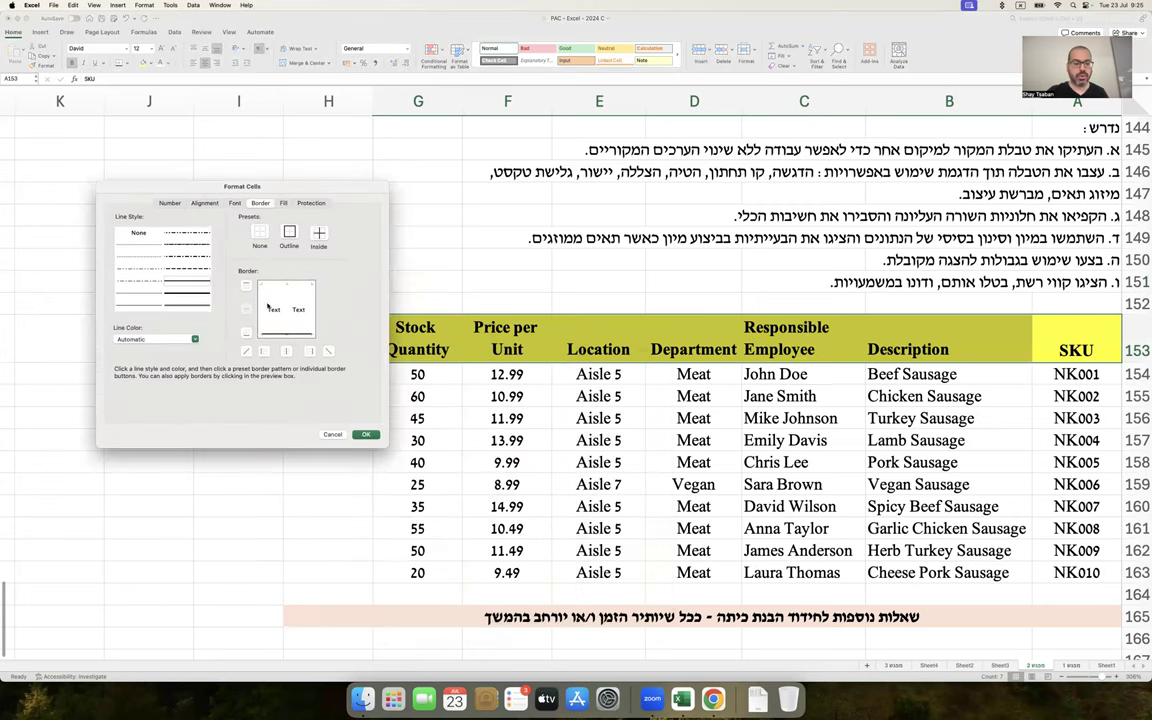
pyautogui.click(195, 336)
pyautogui.click(178, 458)
pyautogui.click(213, 330)
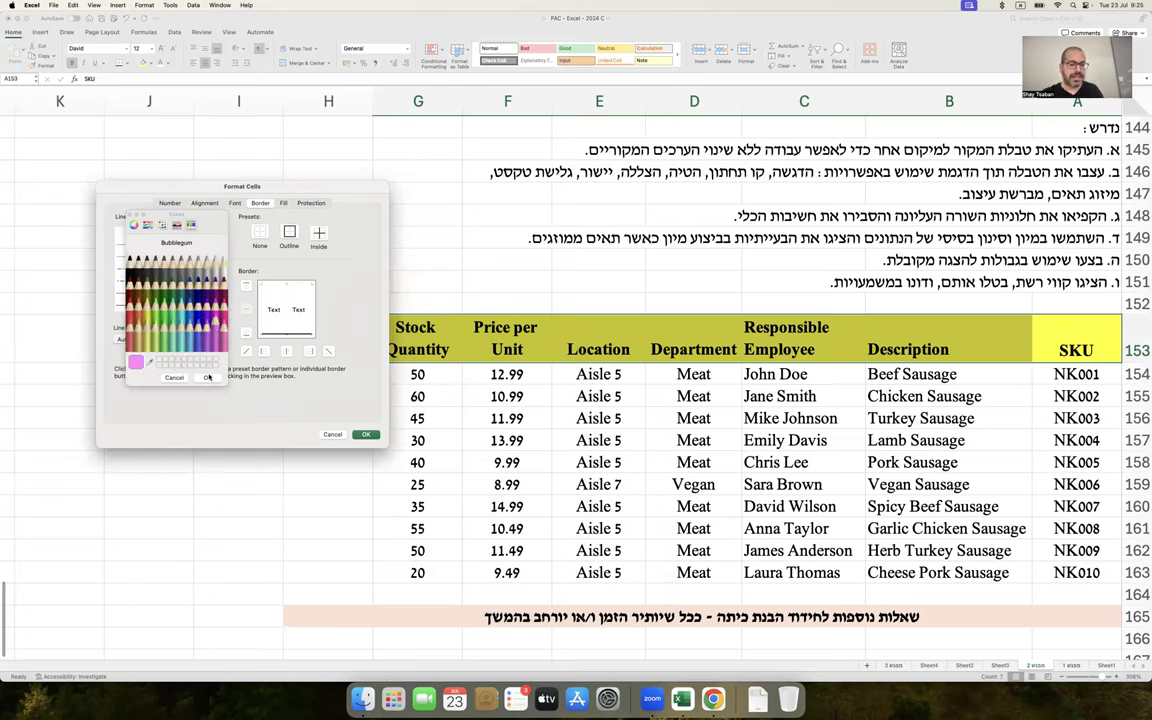
pyautogui.click(208, 377)
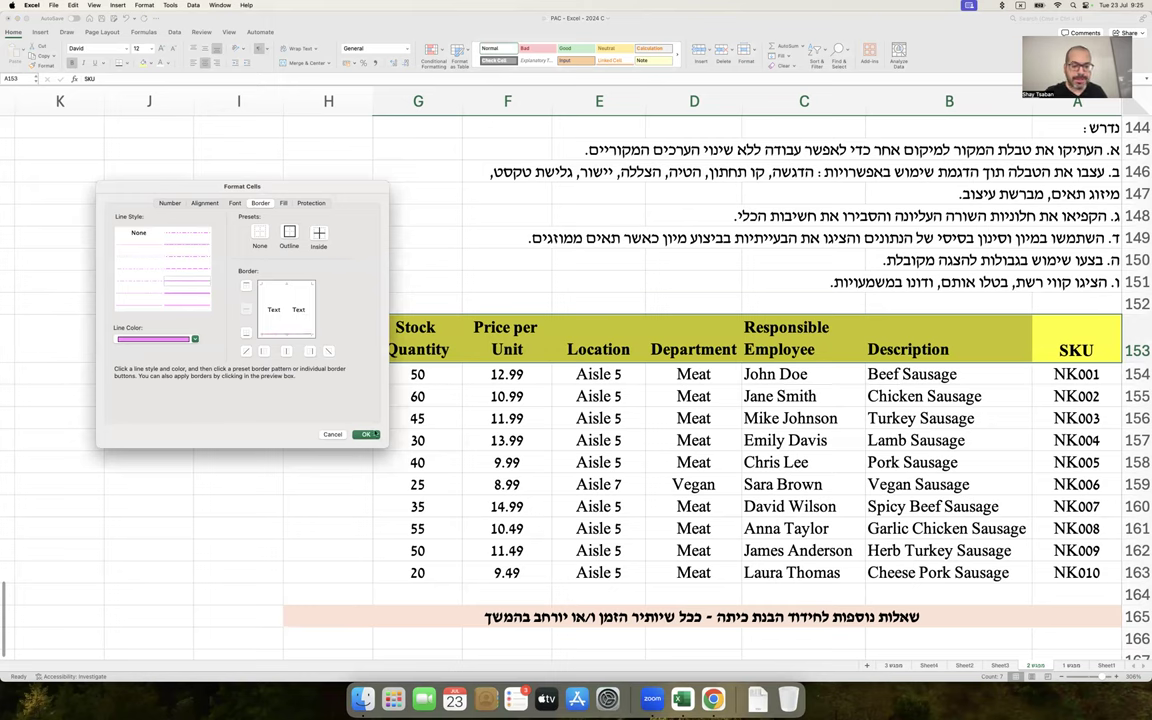
pyautogui.click(372, 434)
pyautogui.click(373, 432)
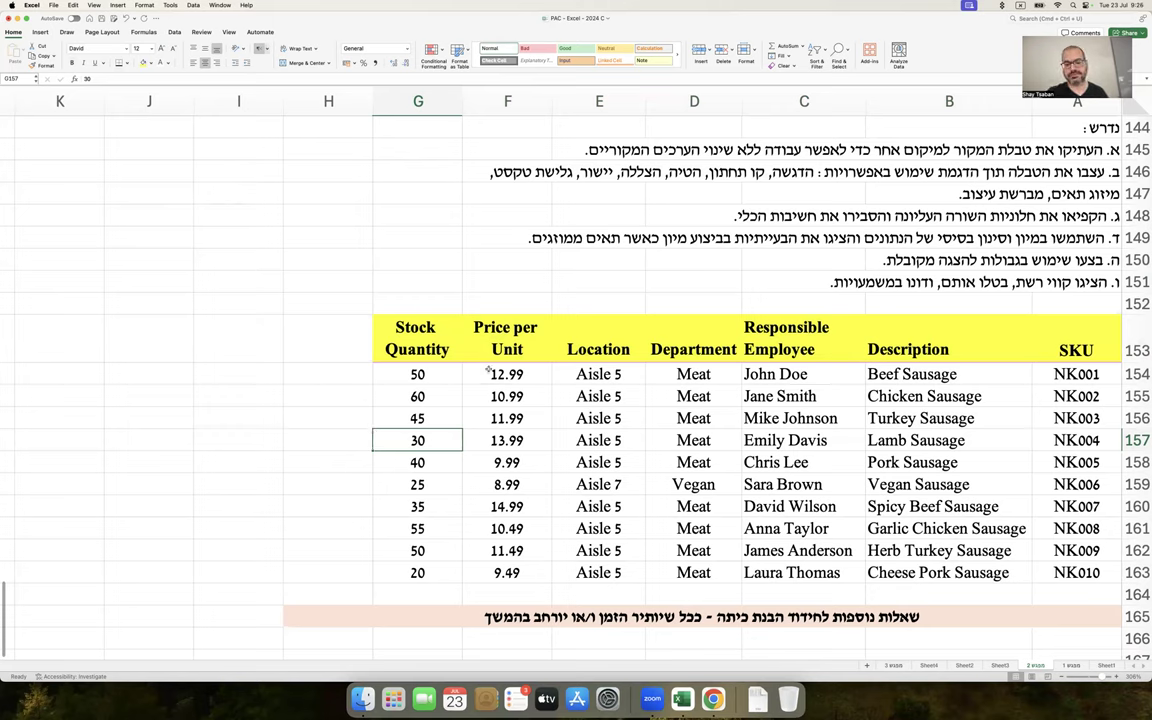
# Italicise the header titles in A153:G153 with Cmd+I
pyautogui.click(493, 350)
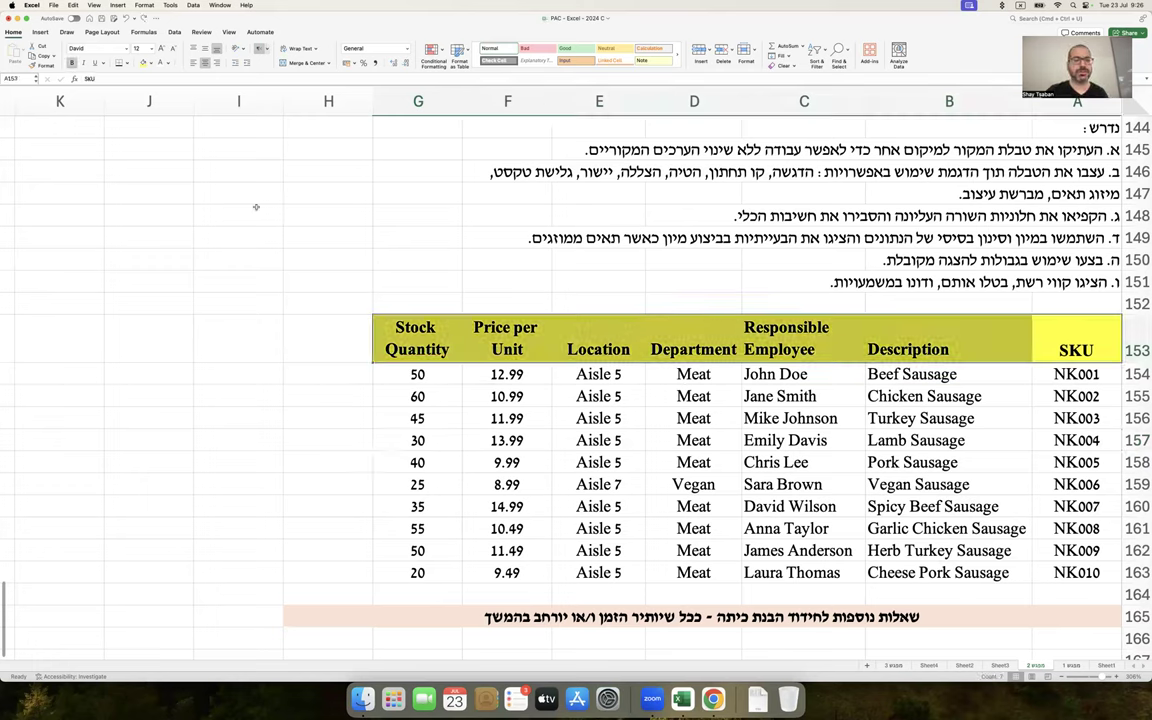
pyautogui.click(206, 274)
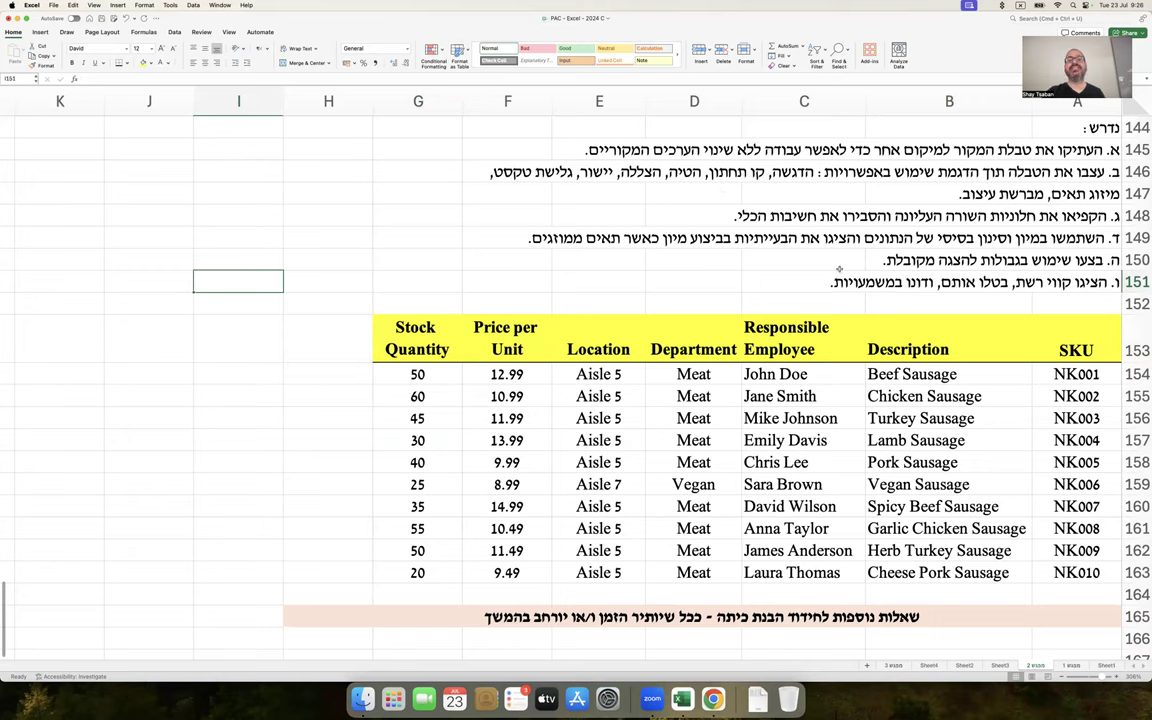
pyautogui.moveTo(1047, 328); pyautogui.dragTo(417, 338)
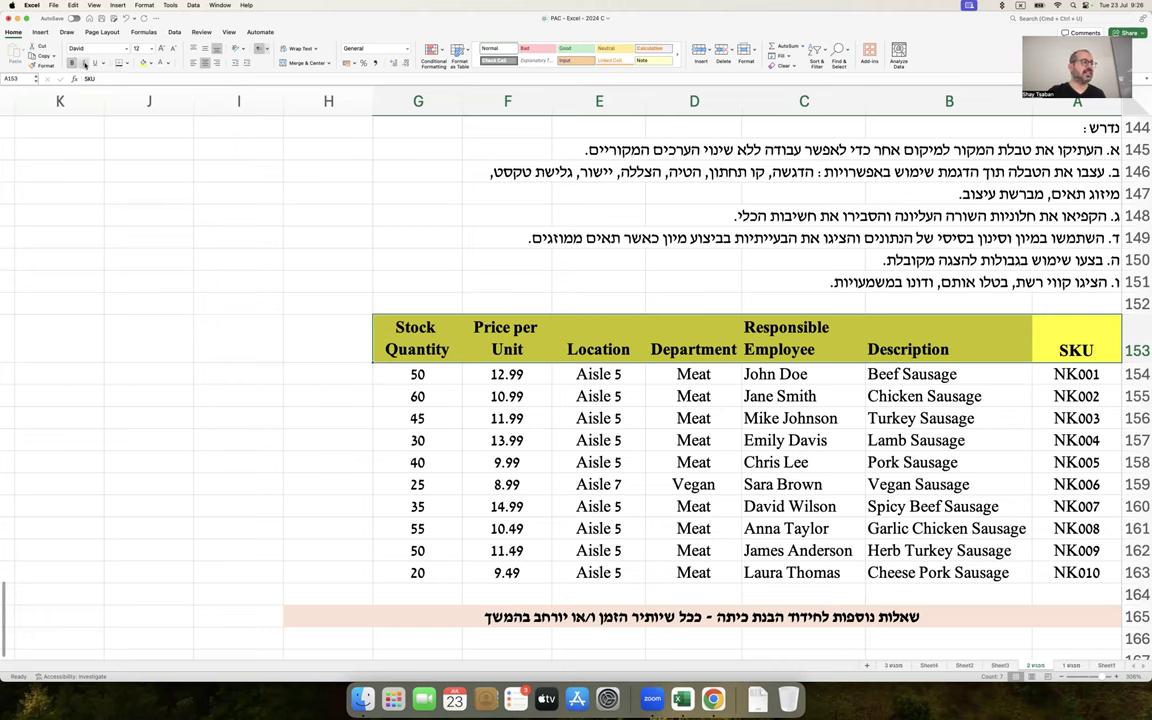
pyautogui.press('super+i')
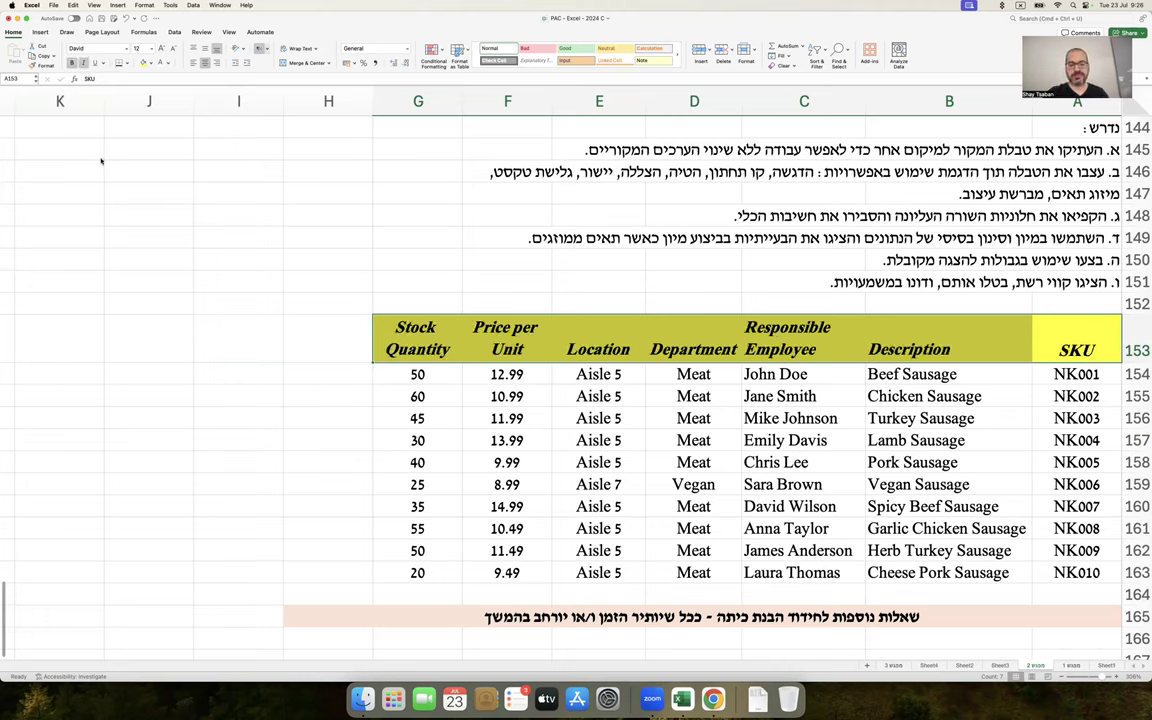
pyautogui.click(100, 274)
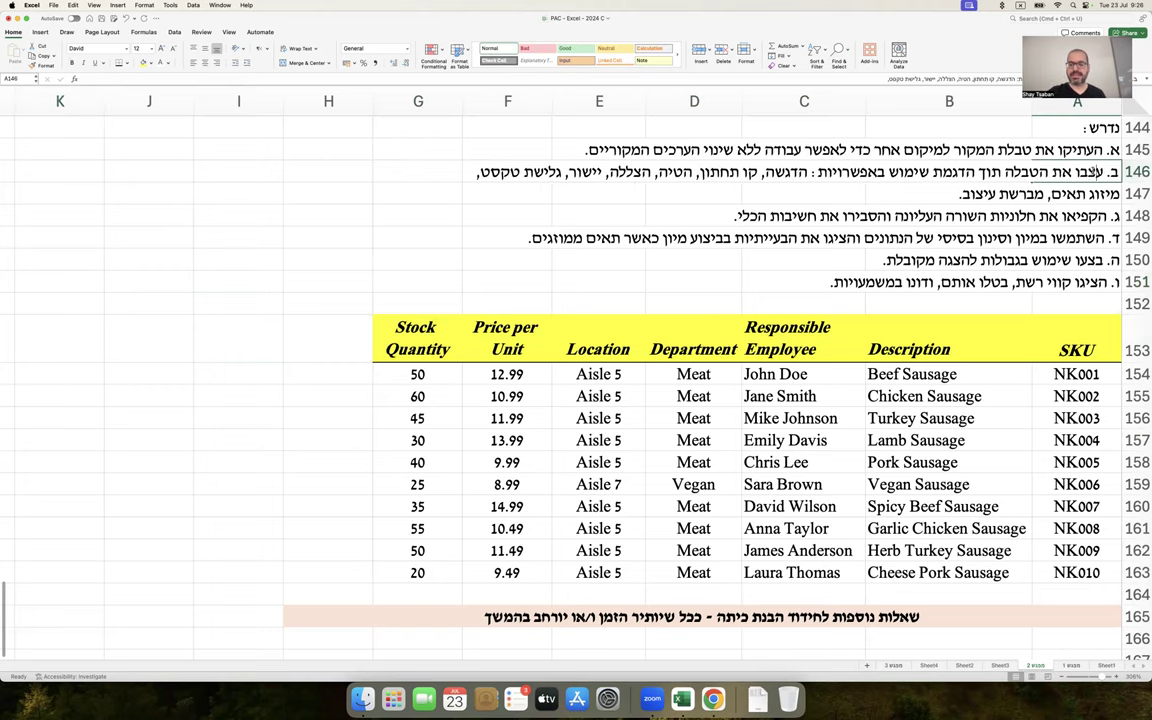
# Append '(רקע בצבע)' after הצללה in the cell A146 task note
pyautogui.doubleClick(1097, 172)
pyautogui.write('(רקע)')
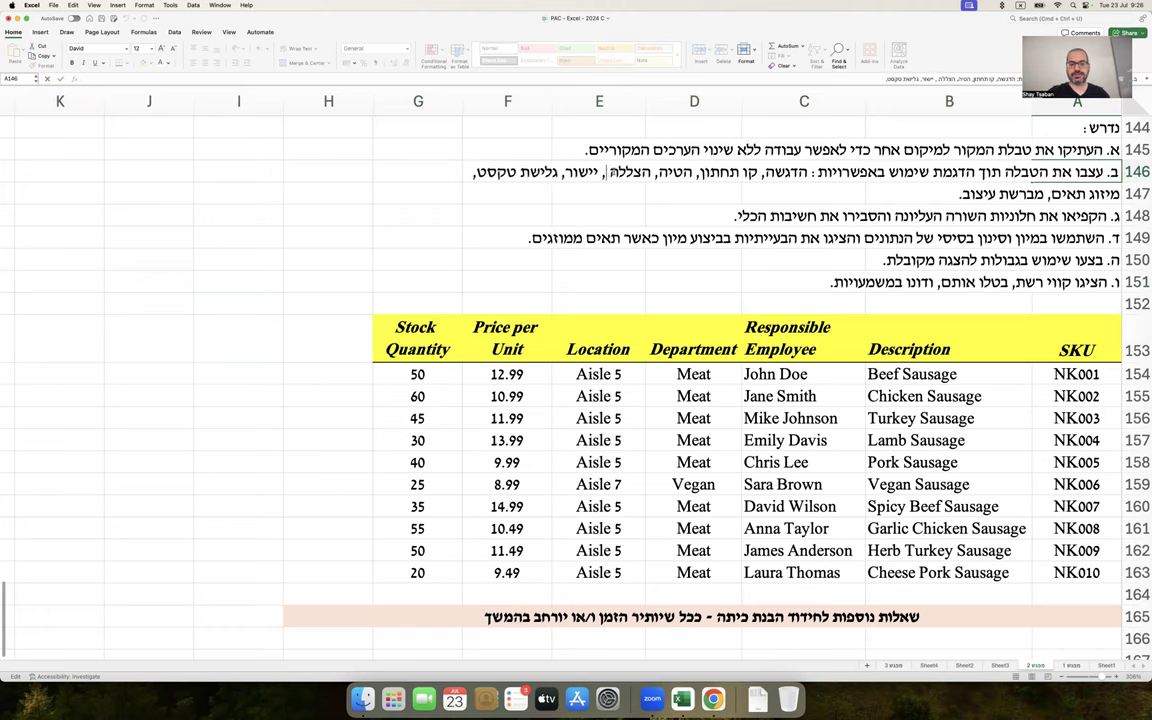
pyautogui.write(' בצבע')
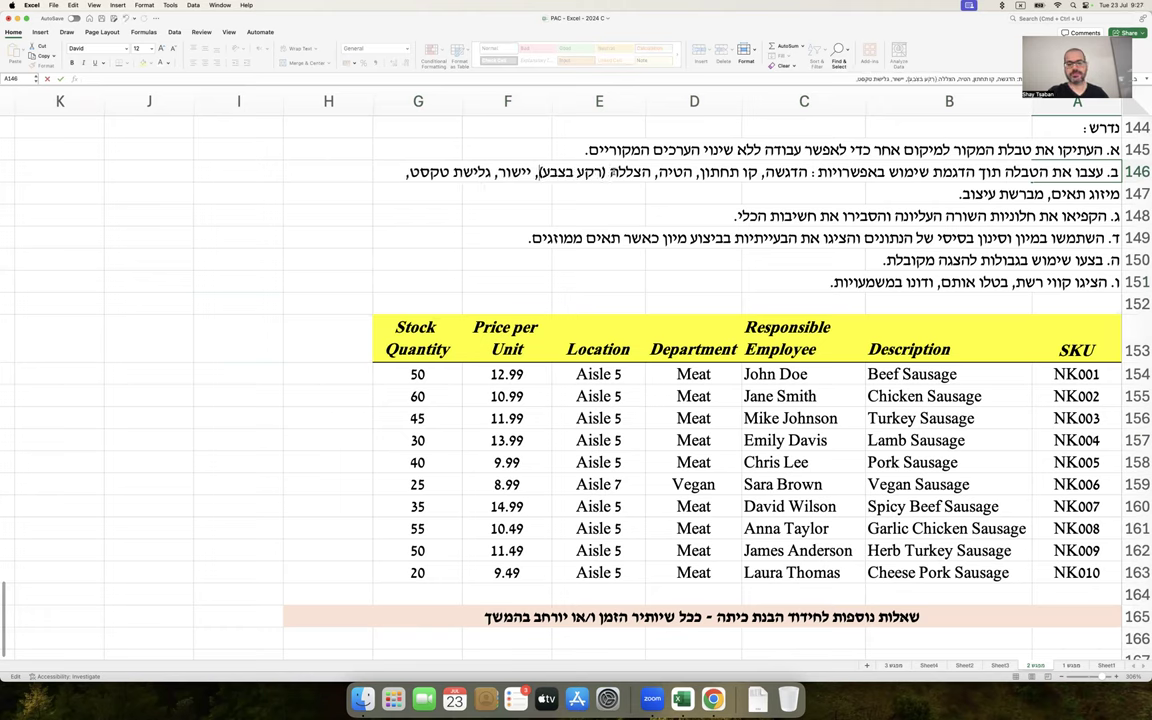
pyautogui.press('Return')
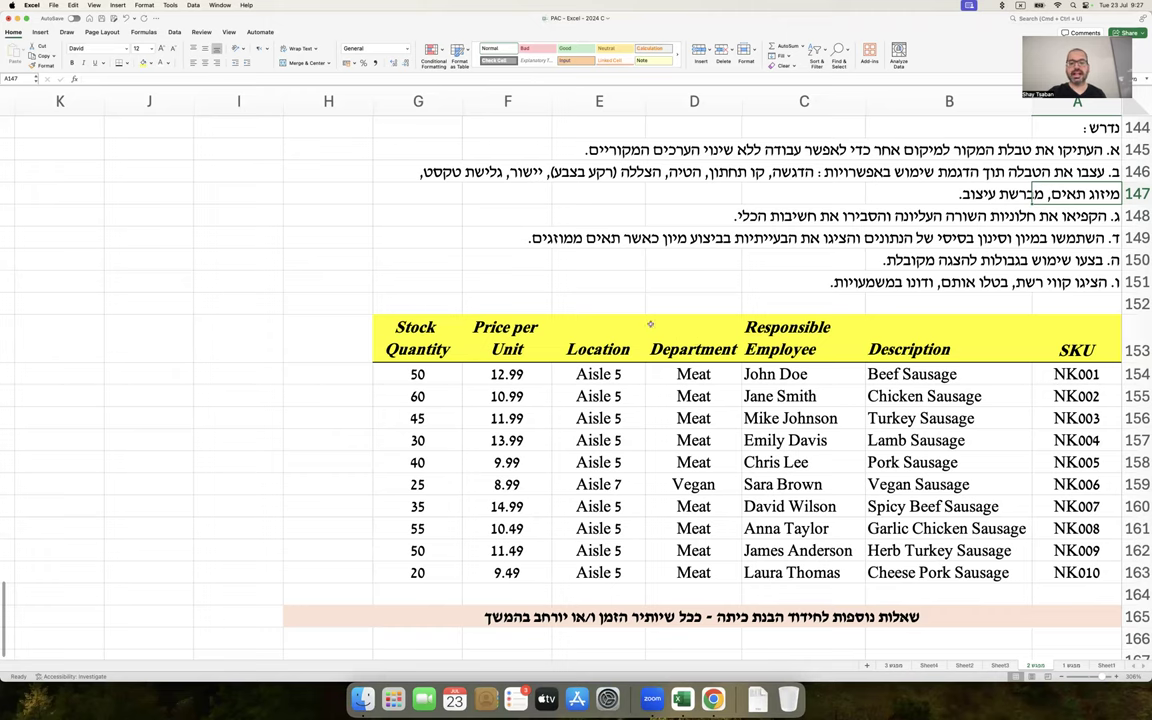
# Strip italic, bold, yellow fill and borders from the Description to Stock Quantity headers
pyautogui.moveTo(900, 345); pyautogui.dragTo(447, 342)
pyautogui.press('super+i')
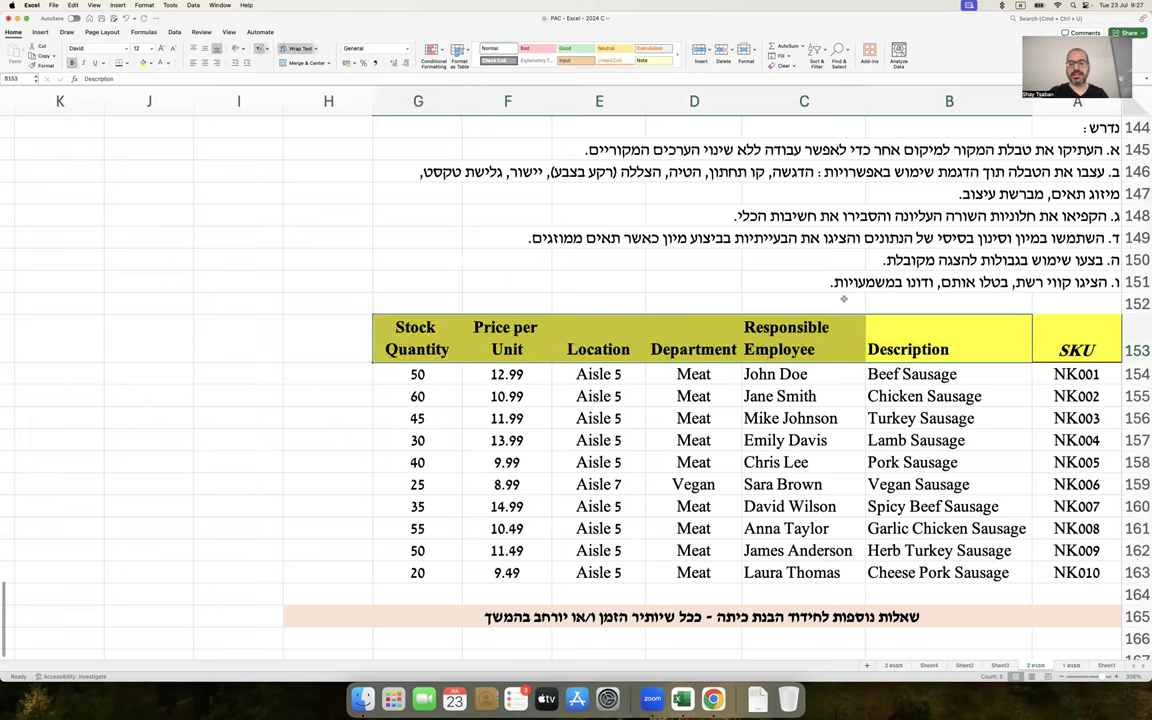
pyautogui.click(1044, 333)
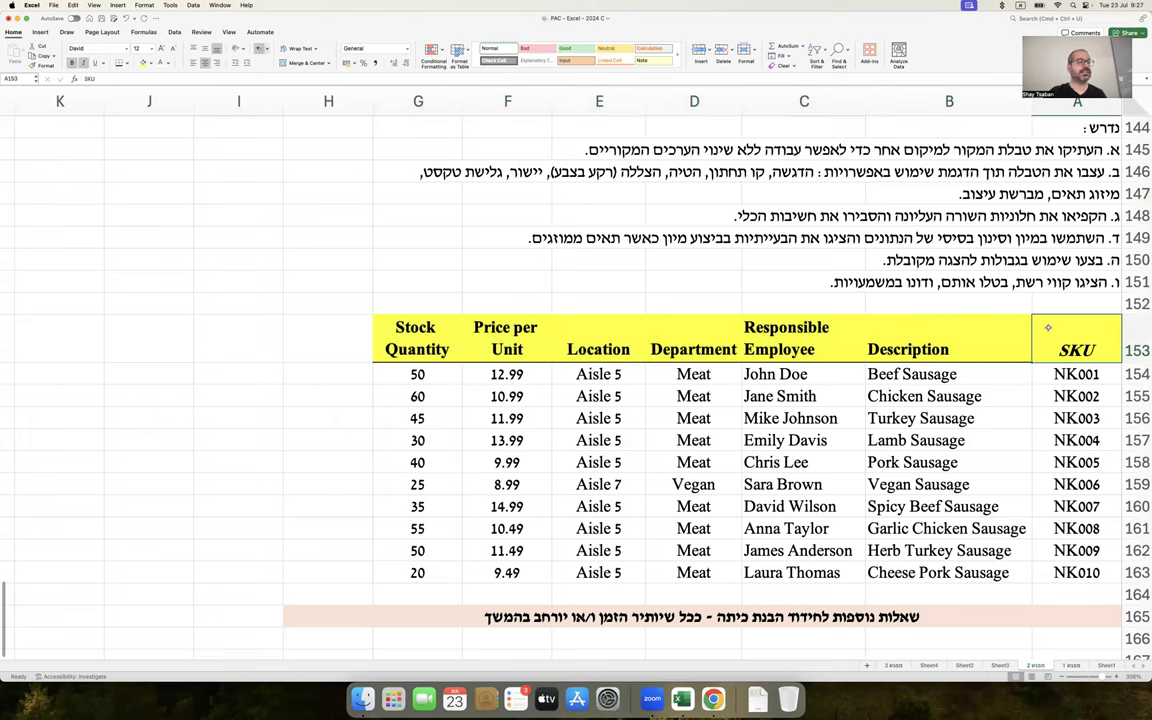
pyautogui.moveTo(960, 337); pyautogui.dragTo(440, 340)
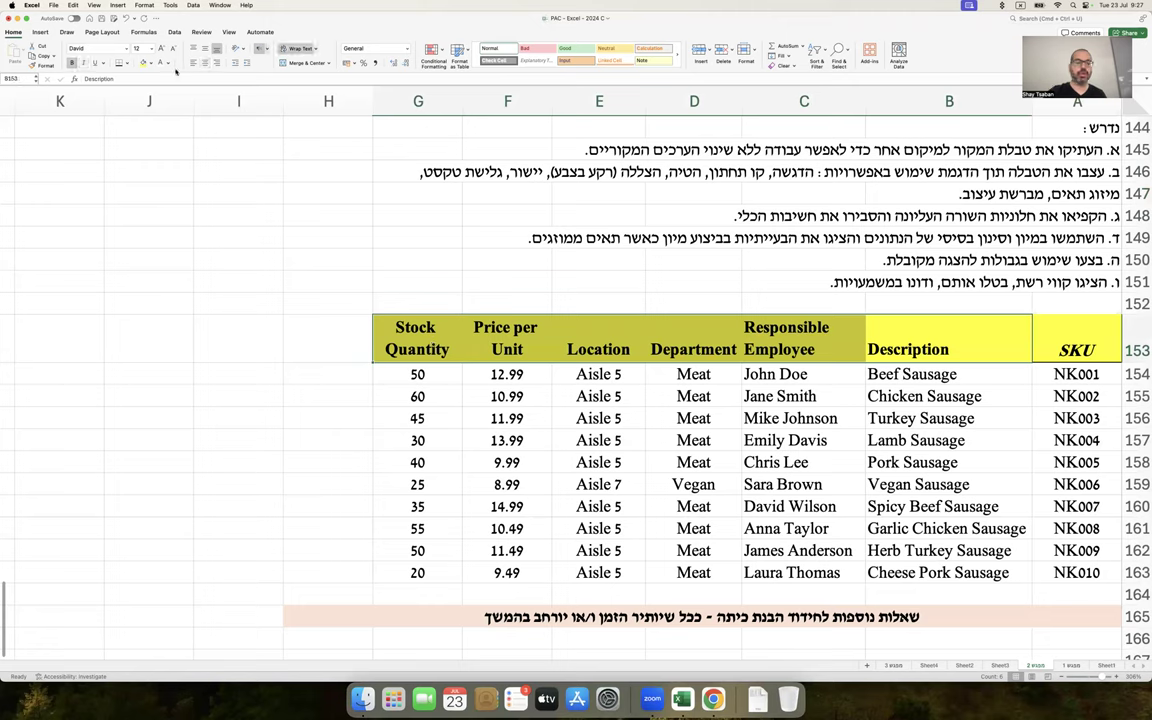
pyautogui.click(147, 62)
pyautogui.click(163, 74)
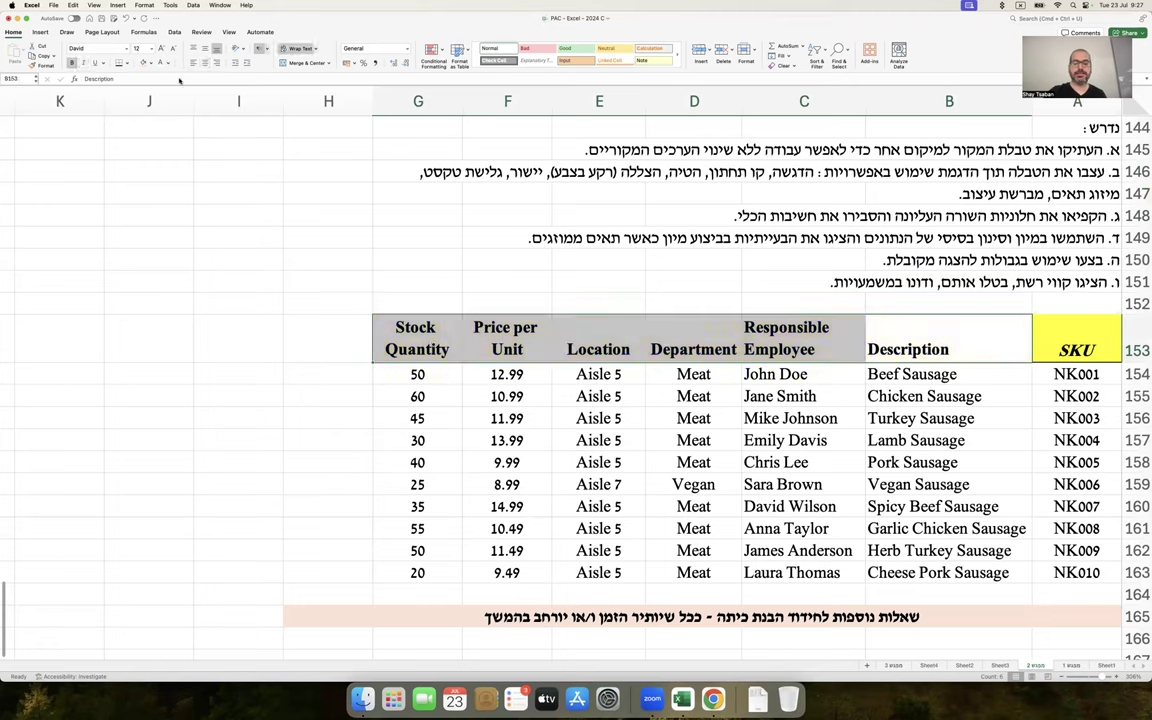
pyautogui.press('super+b')
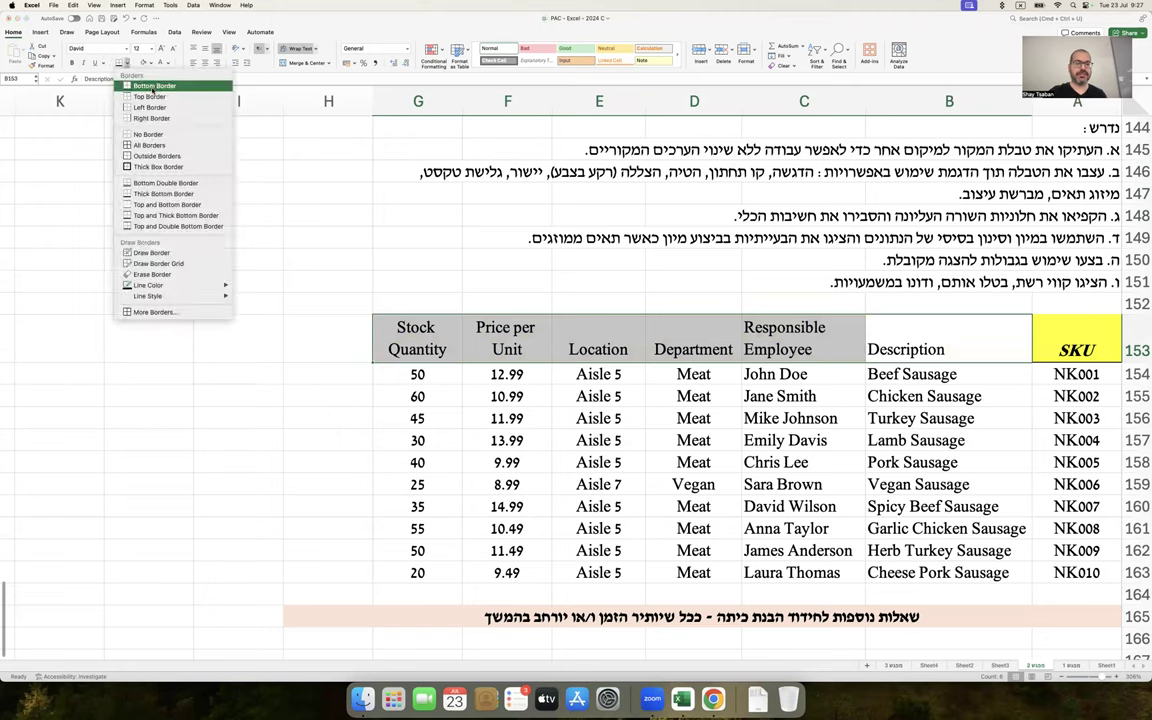
pyautogui.click(157, 134)
pyautogui.click(301, 212)
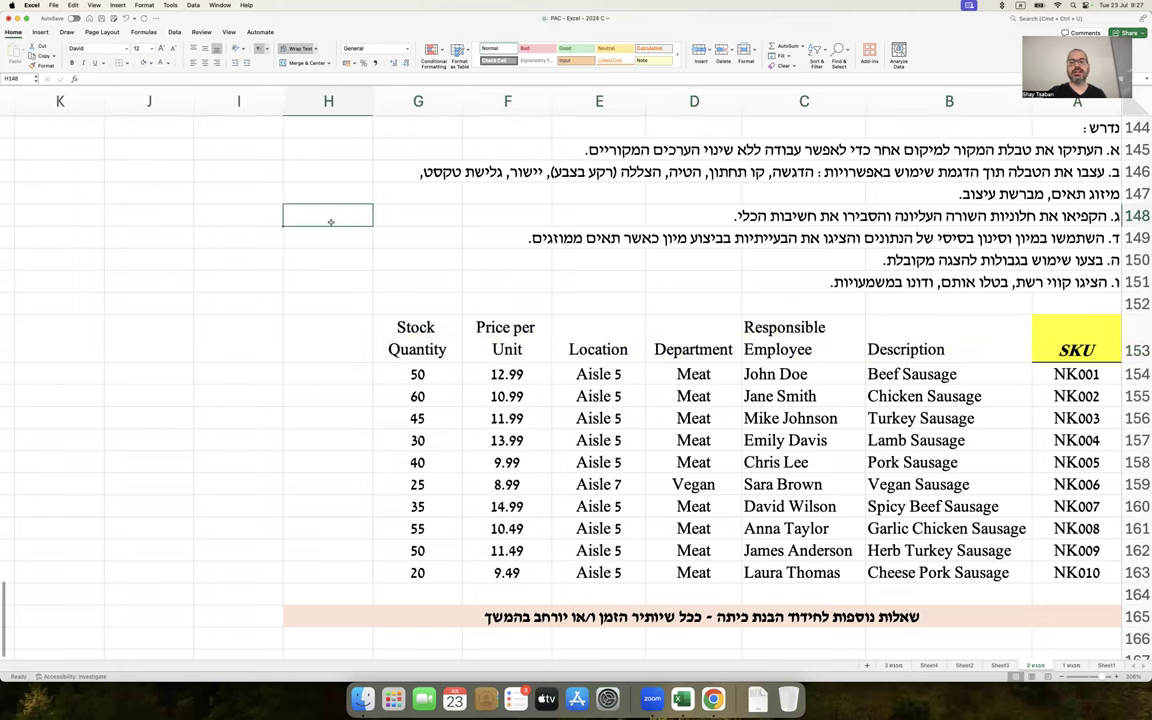
# Pick up the SKU header cell A153's formatting with Format Painter
pyautogui.moveTo(880, 330); pyautogui.dragTo(437, 341)
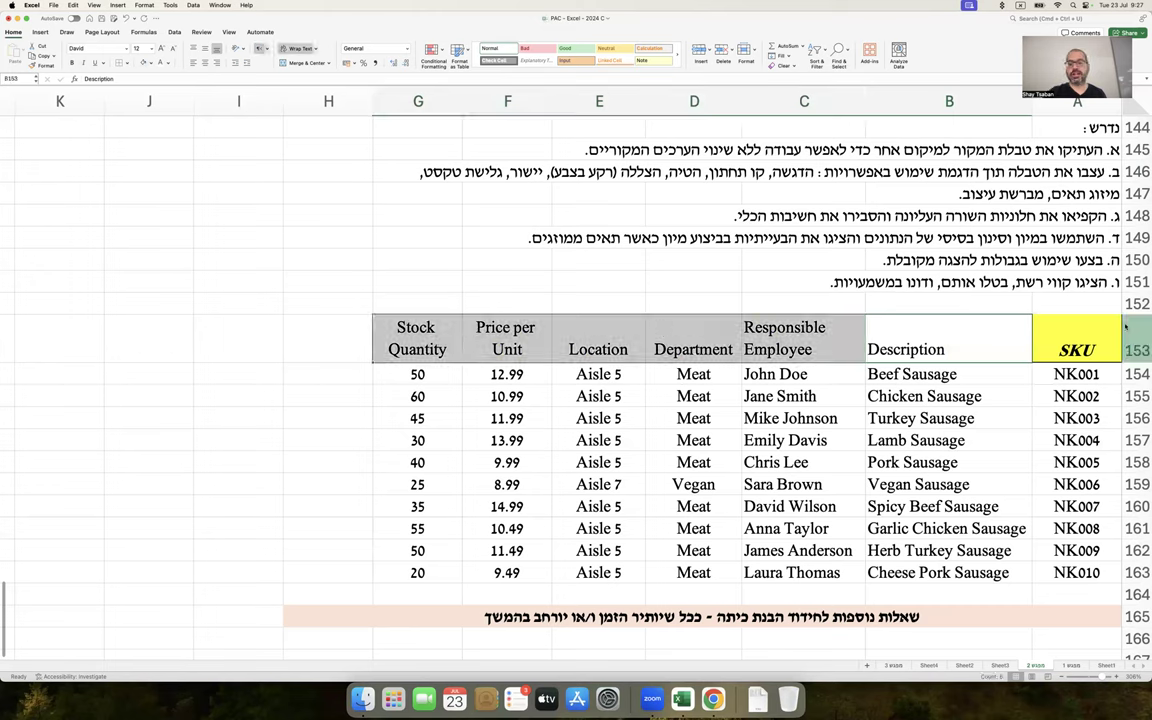
pyautogui.click(1094, 334)
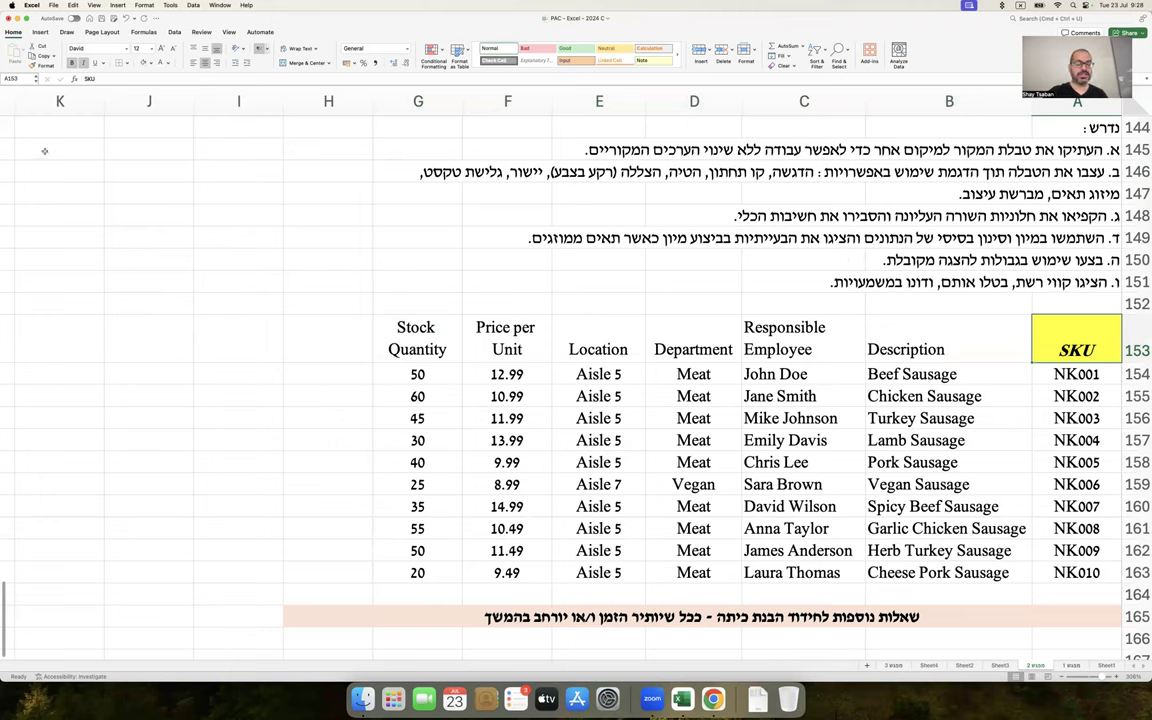
pyautogui.click(45, 66)
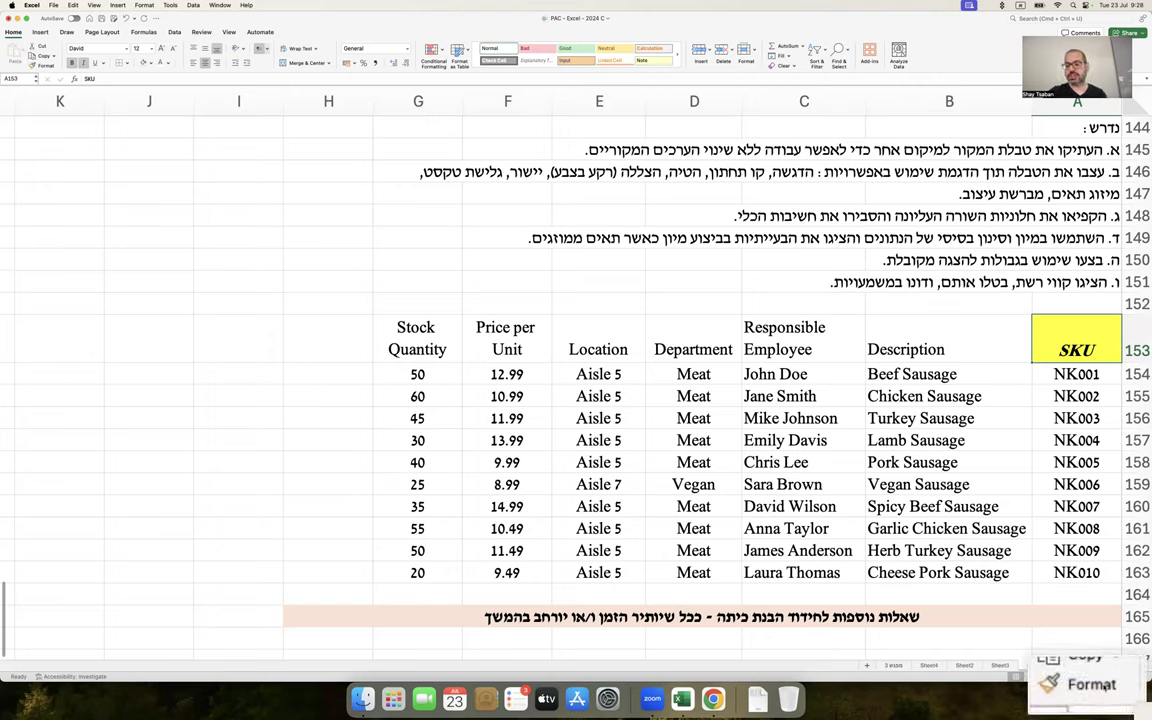
# Paste the Format screenshot beside the task notes and make row 147 taller
pyautogui.click(828, 262)
pyautogui.click(832, 190)
pyautogui.press('super+v')
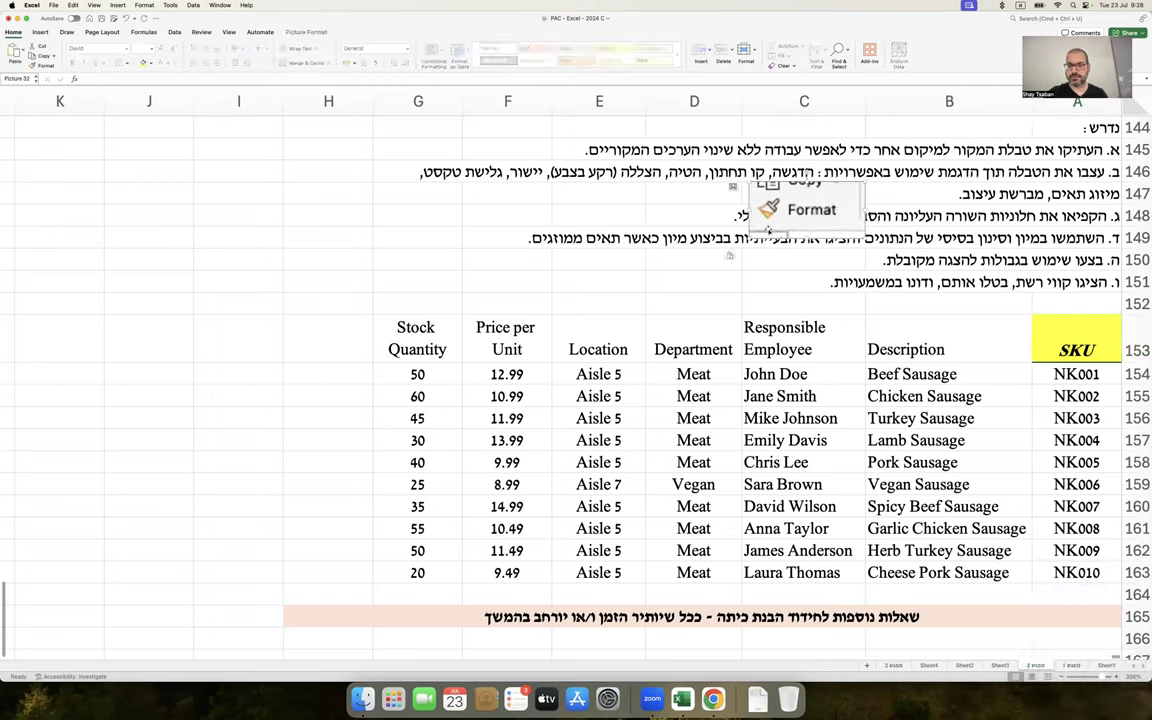
pyautogui.moveTo(783, 205); pyautogui.dragTo(771, 186)
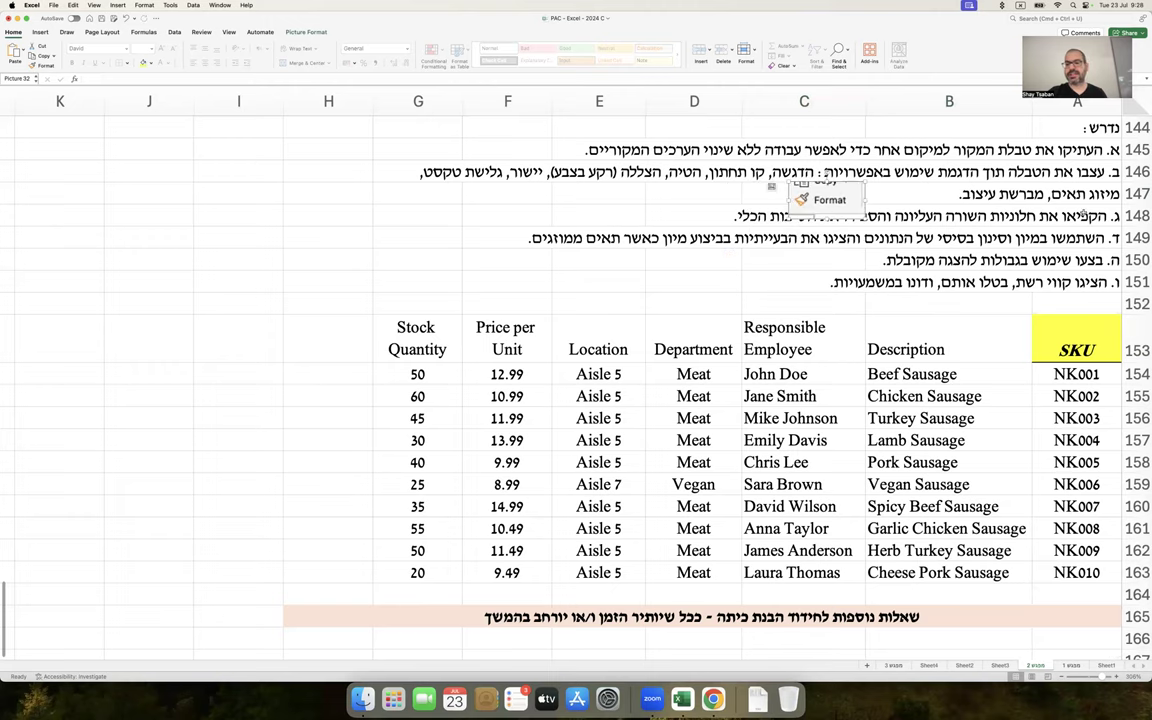
pyautogui.moveTo(1137, 205); pyautogui.dragTo(1137, 226)
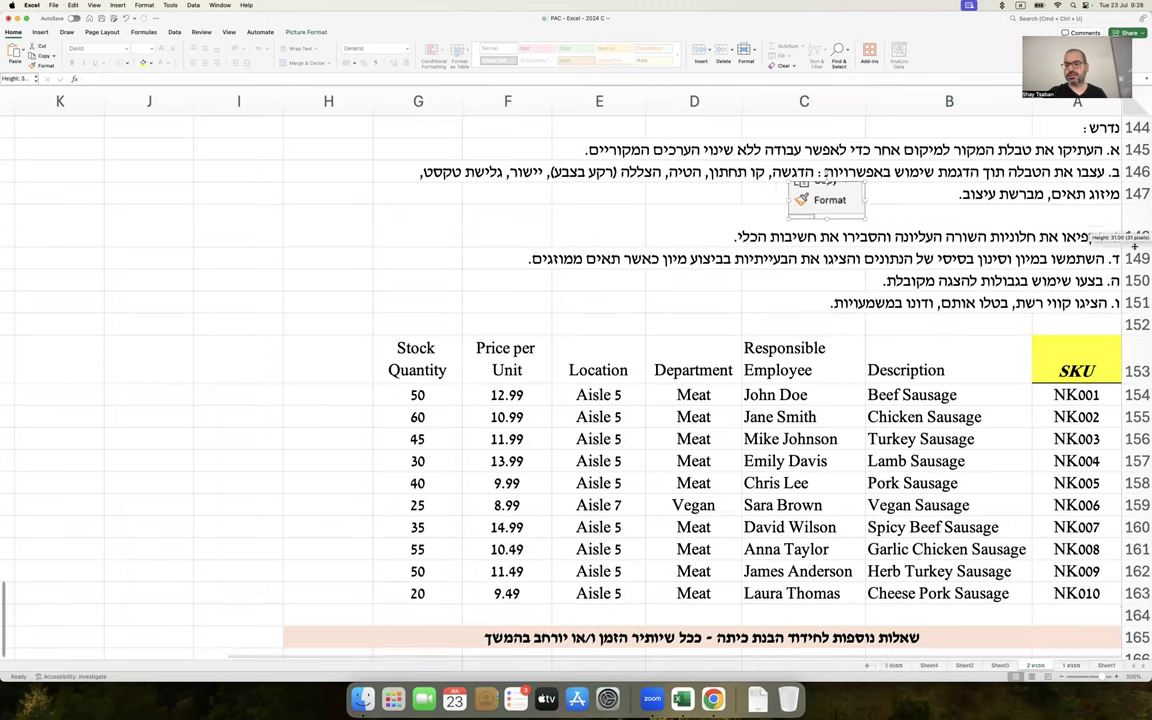
pyautogui.moveTo(871, 202); pyautogui.dragTo(964, 206)
# Paint the SKU formatting across the header row, then undo it
pyautogui.click(1042, 344)
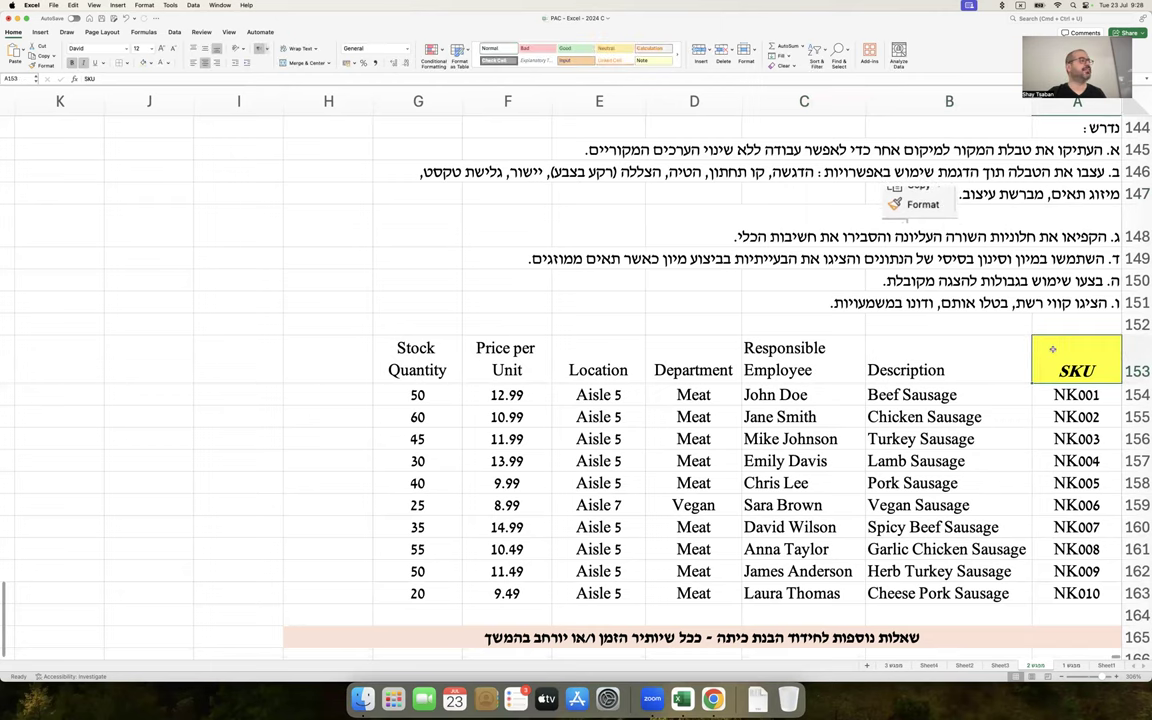
pyautogui.click(40, 65)
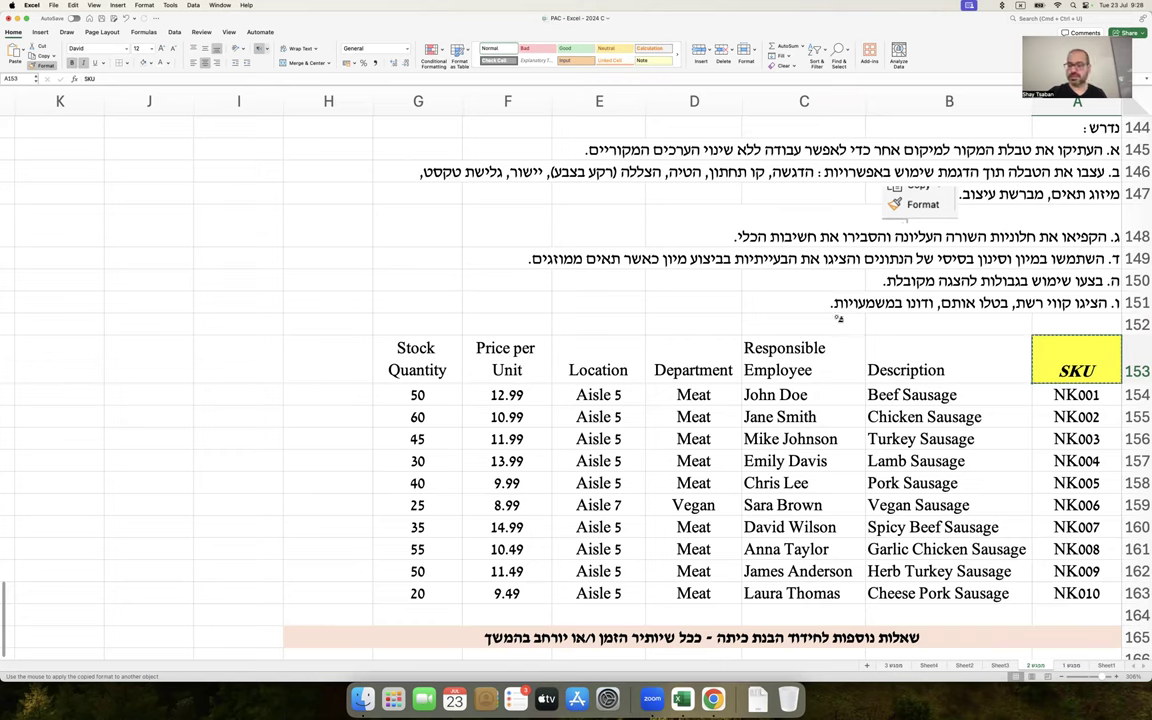
pyautogui.moveTo(932, 345); pyautogui.dragTo(425, 361)
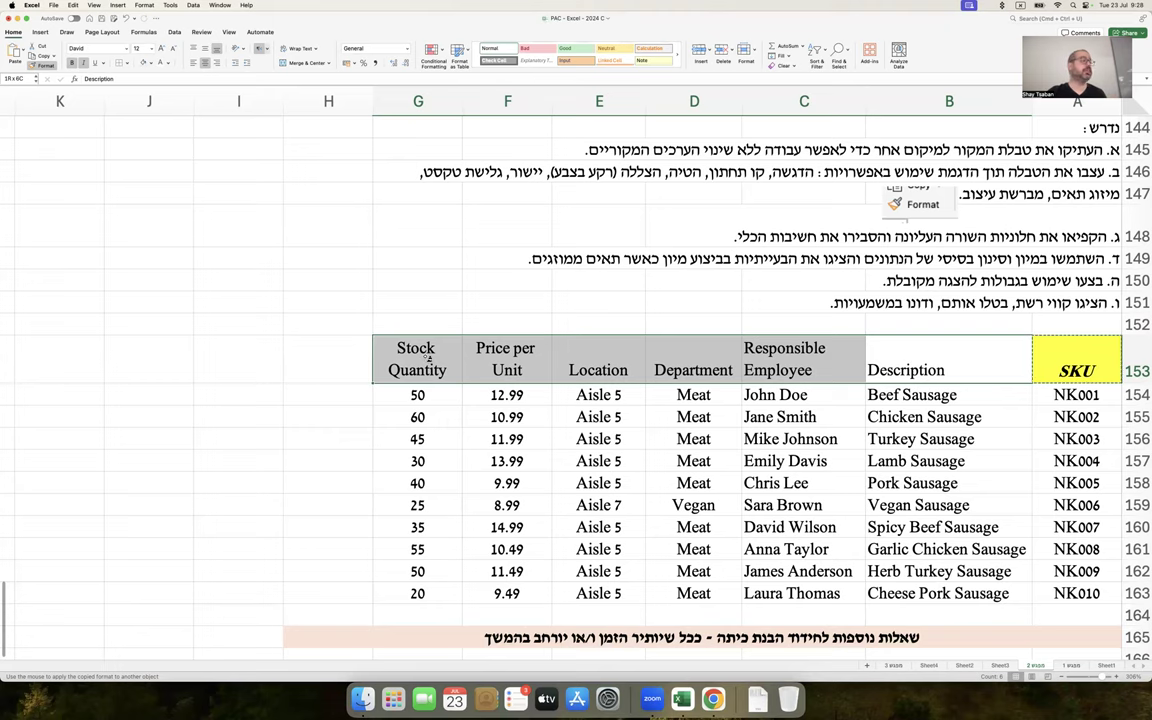
pyautogui.moveTo(429, 354); pyautogui.dragTo(429, 354)
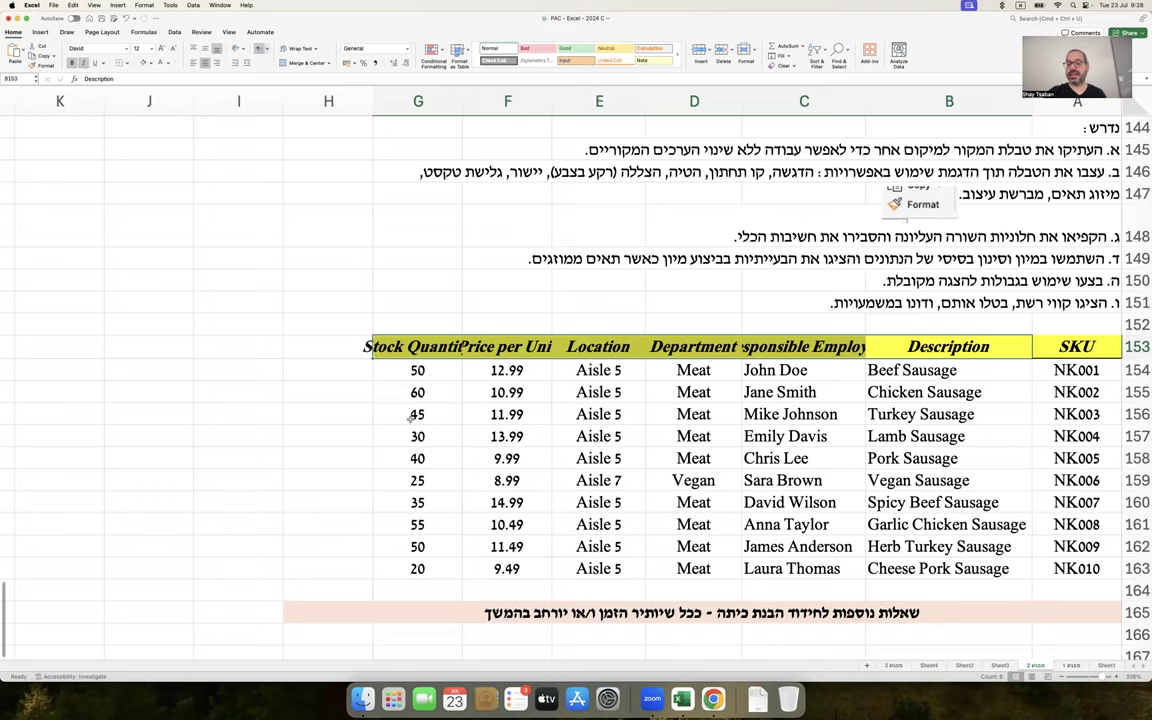
pyautogui.click(330, 414)
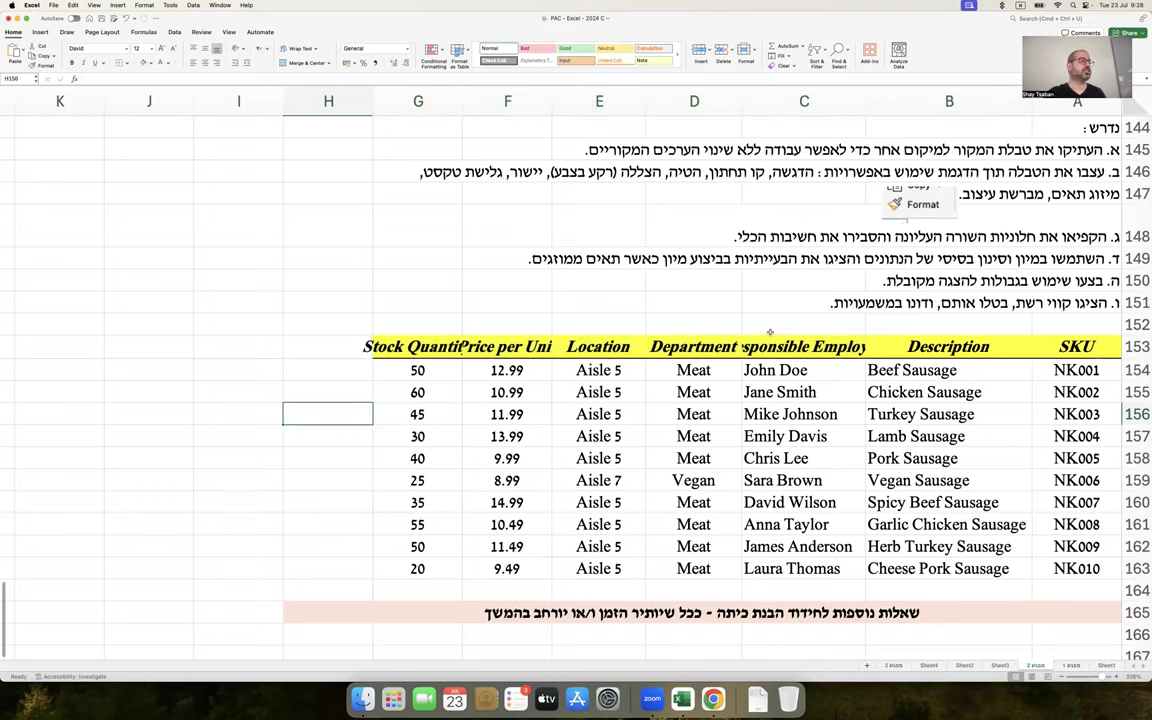
pyautogui.click(1073, 346)
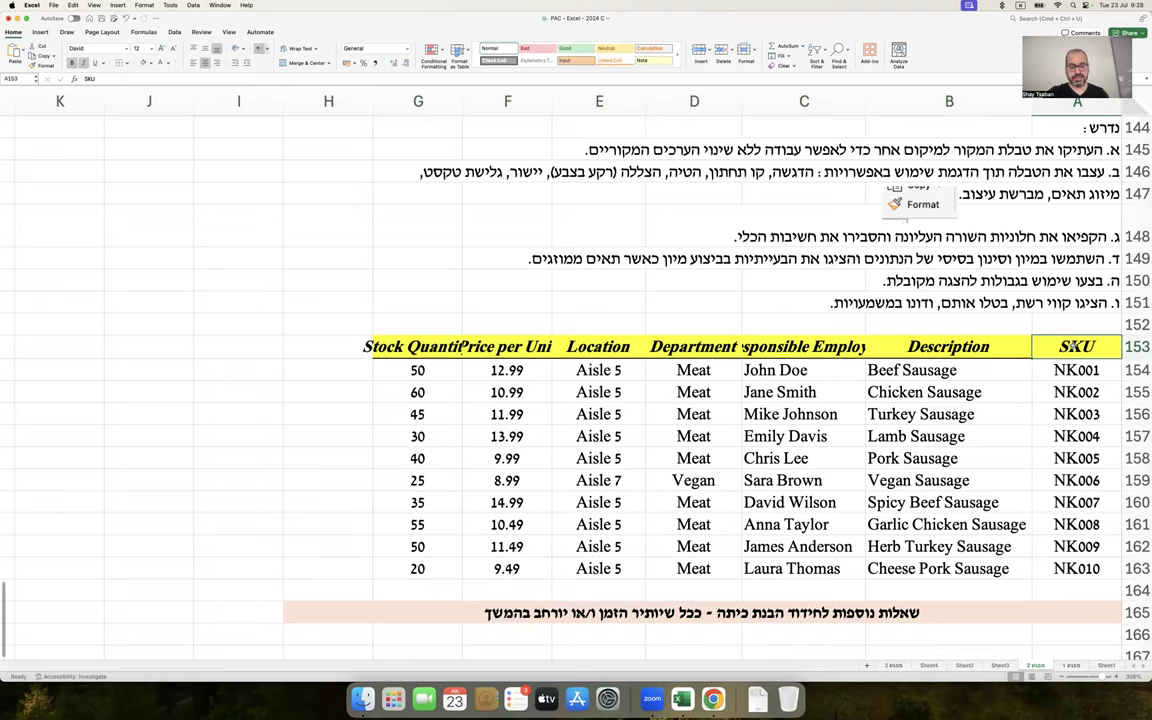
pyautogui.press('super+z')
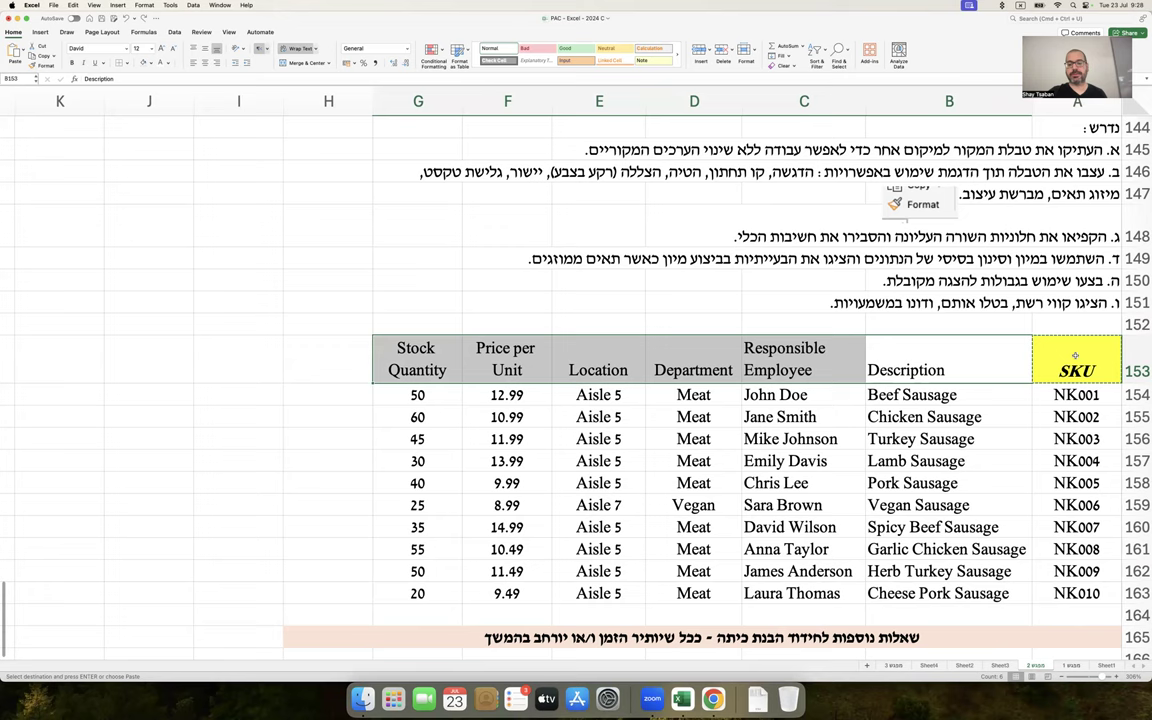
# Turn on Wrap text for the SKU header A153 in Format Cells
pyautogui.rightClick(1075, 357)
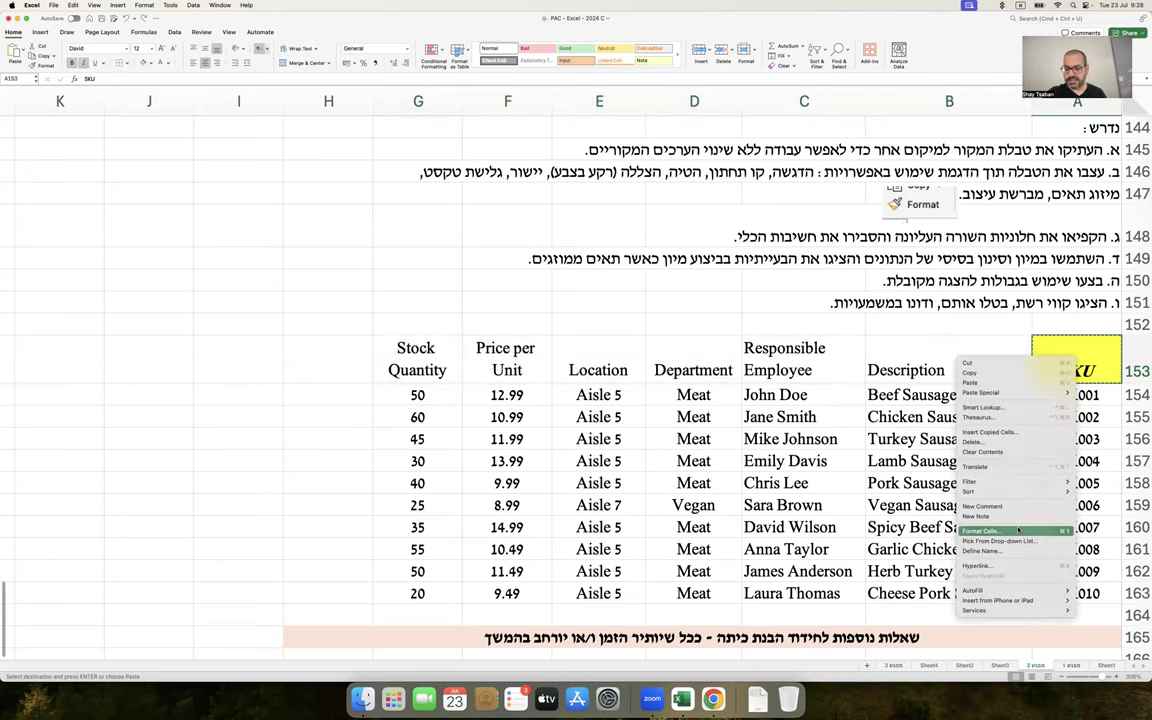
pyautogui.click(1018, 530)
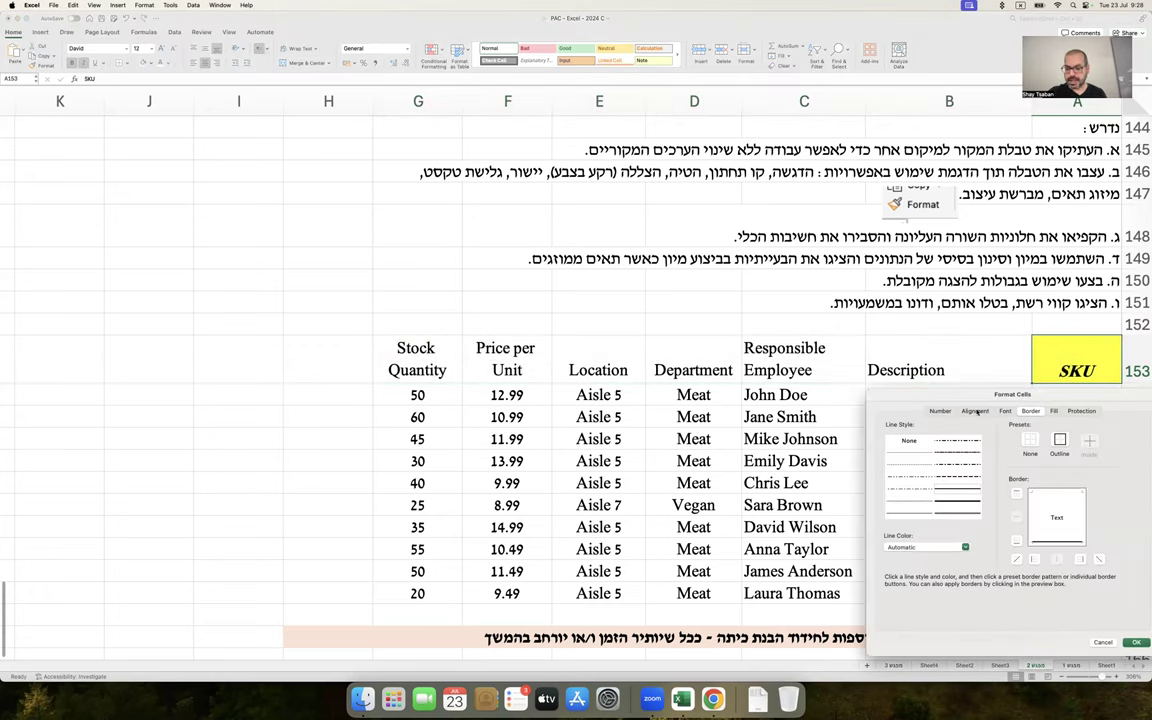
pyautogui.click(975, 411)
pyautogui.click(912, 566)
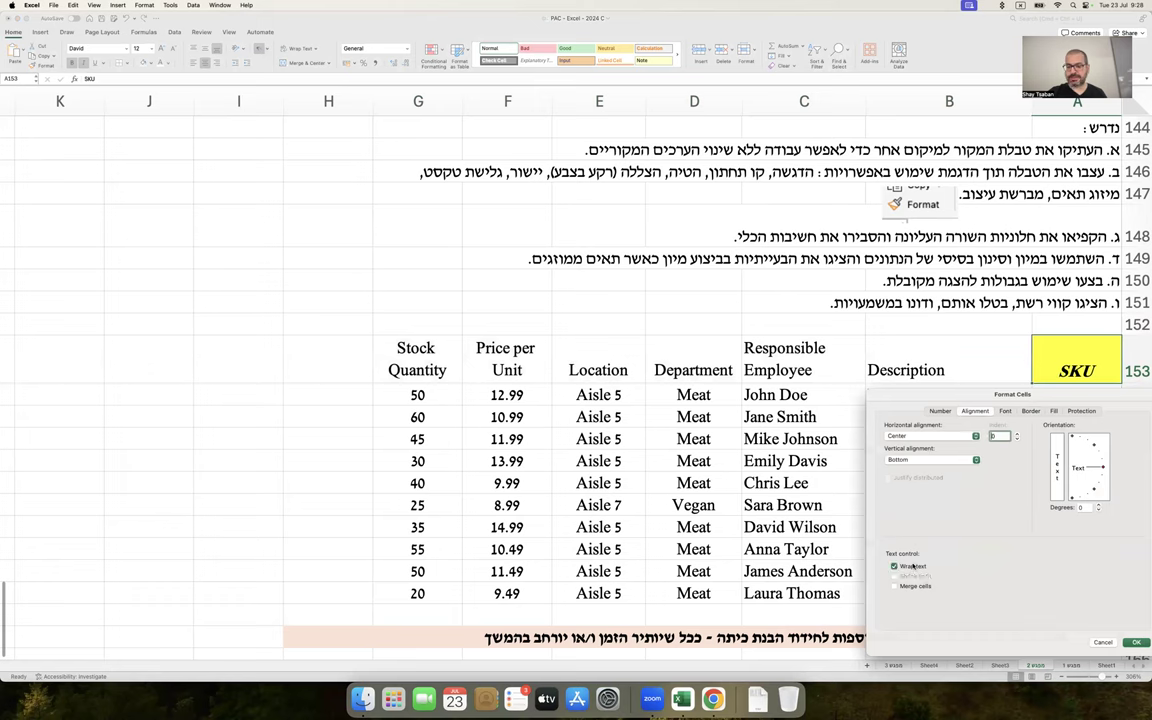
pyautogui.press('Return')
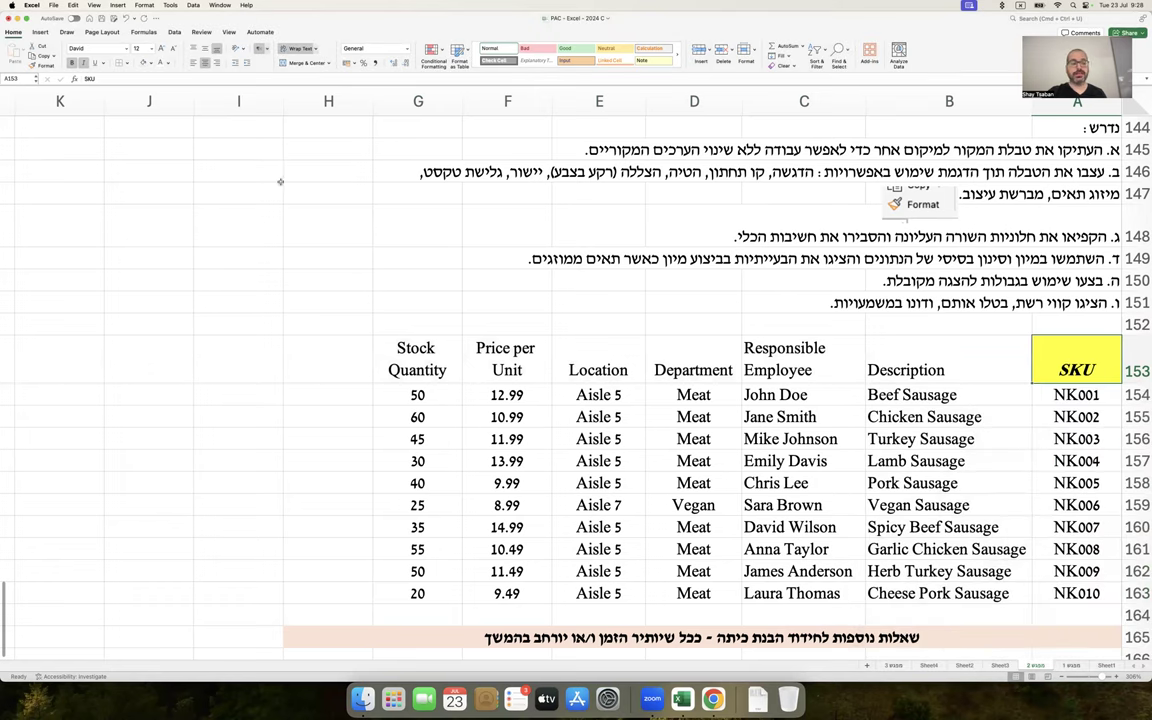
# Copy A153's yellow, bold-italic, wrapped formatting onto headers B153:G153
pyautogui.click(45, 65)
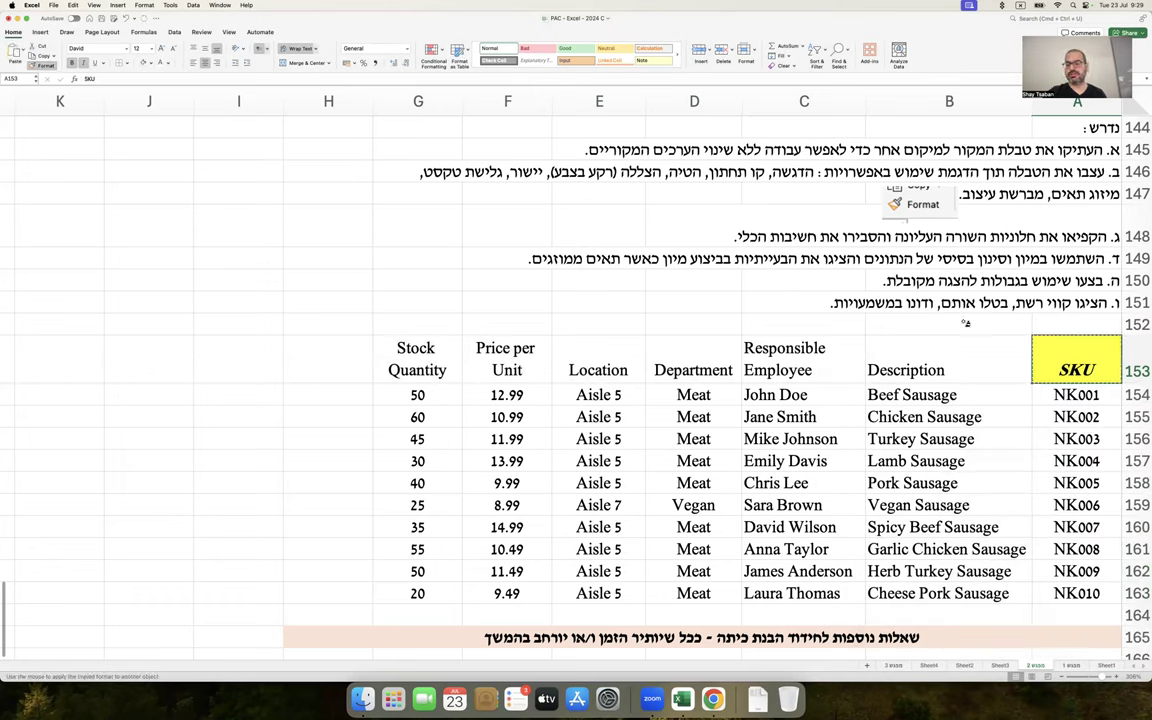
pyautogui.moveTo(934, 341); pyautogui.dragTo(424, 374)
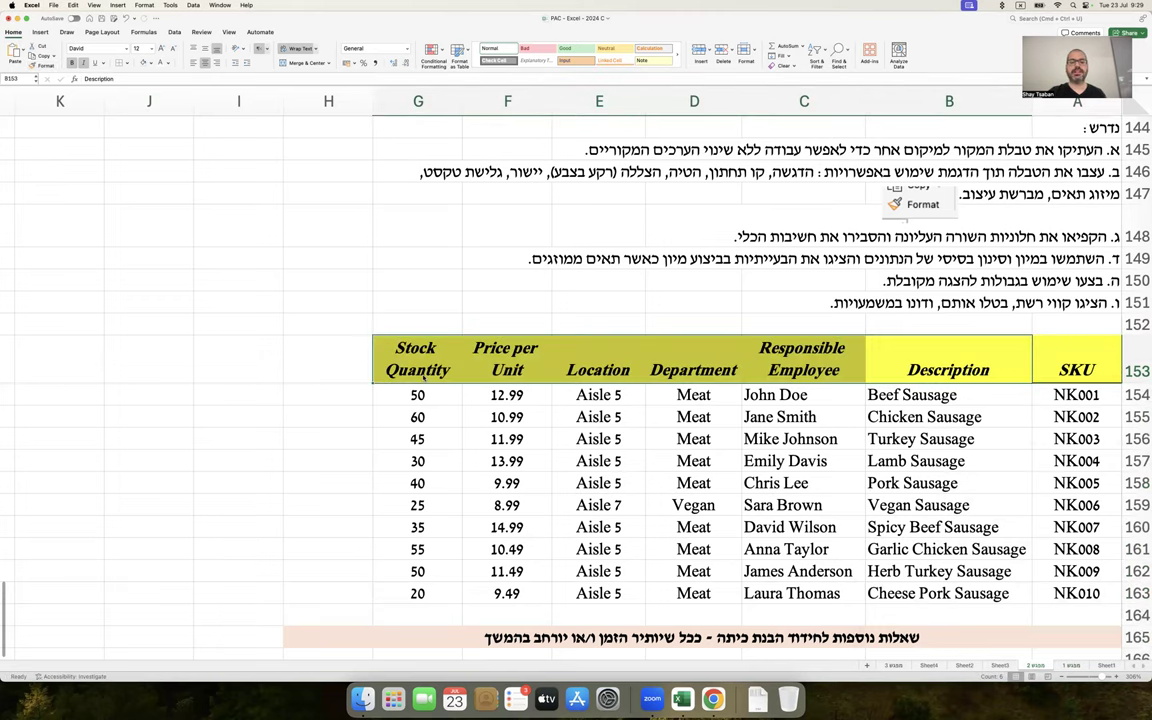
pyautogui.click(299, 444)
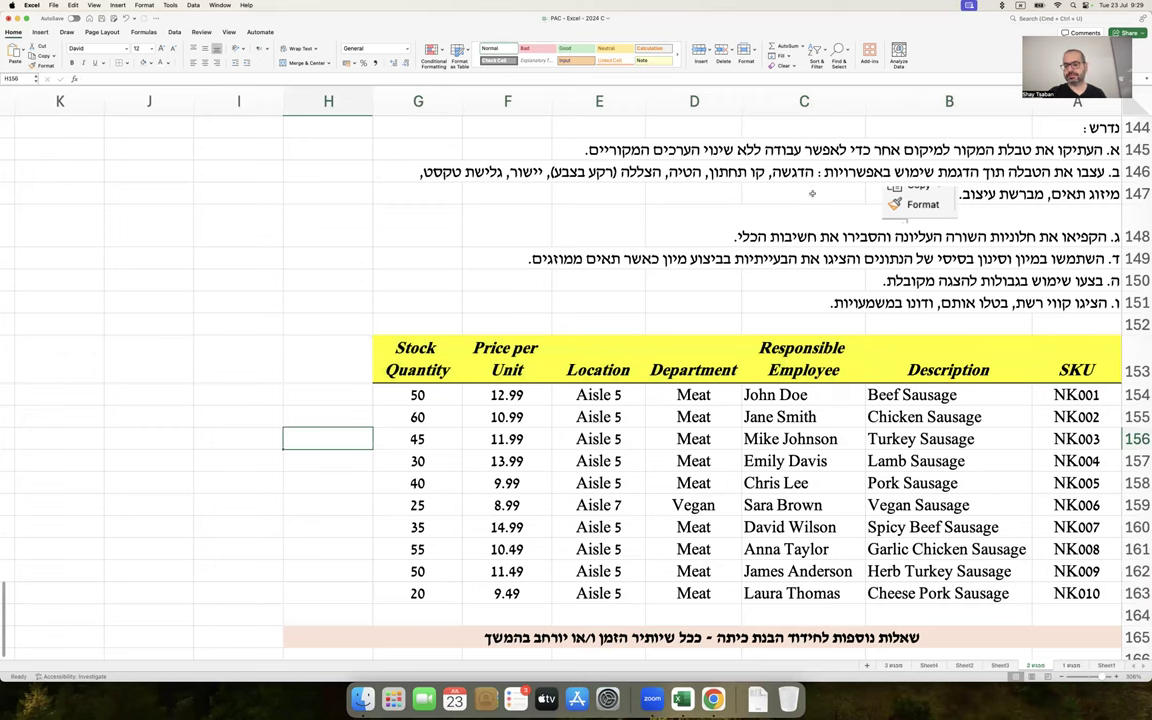
pyautogui.scroll(-1, 813, 208)
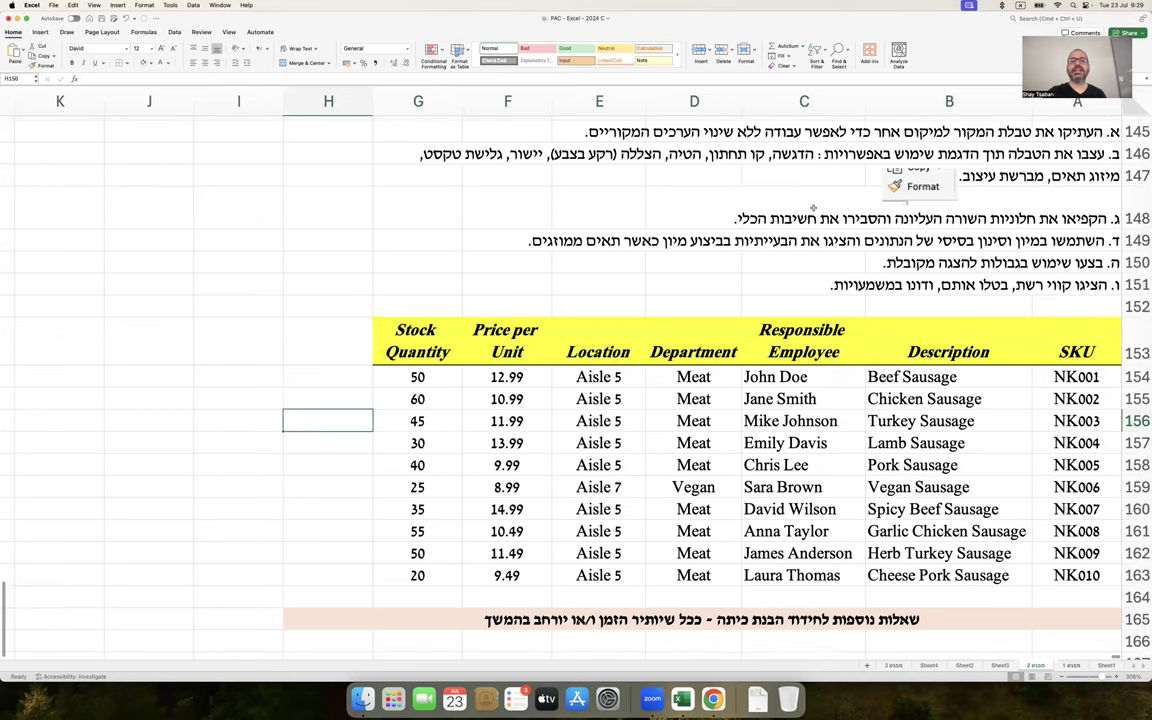
pyautogui.scroll(1, 811, 214)
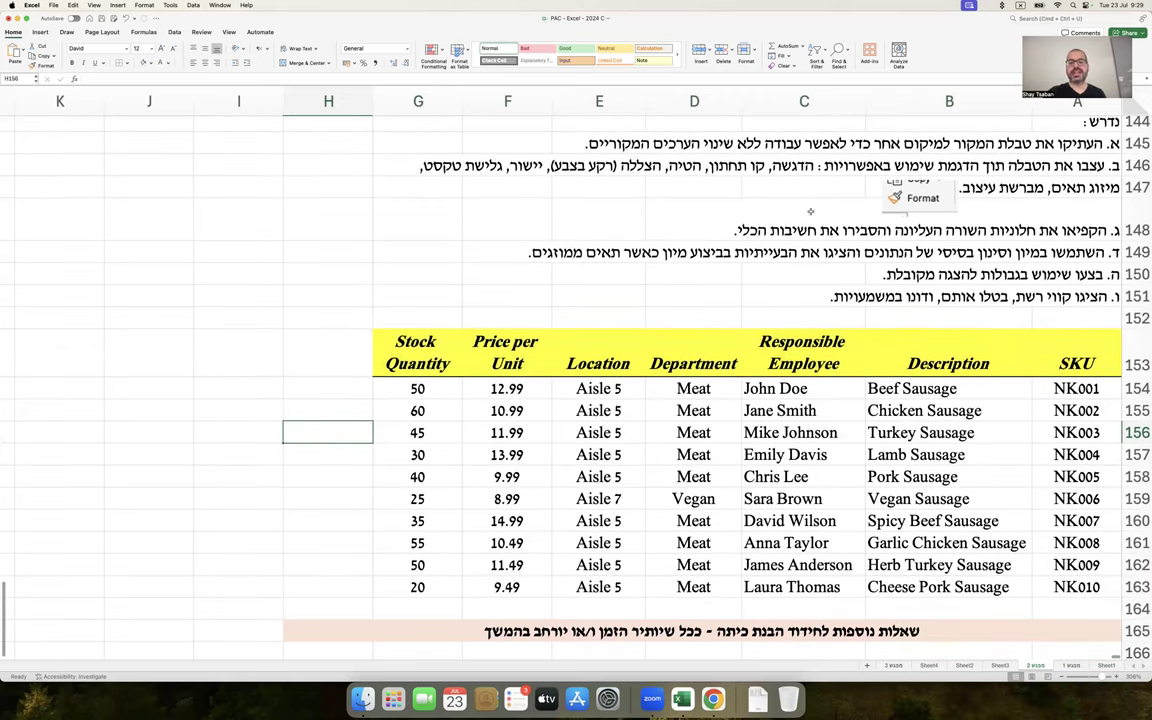
pyautogui.scroll(-3, 798, 243)
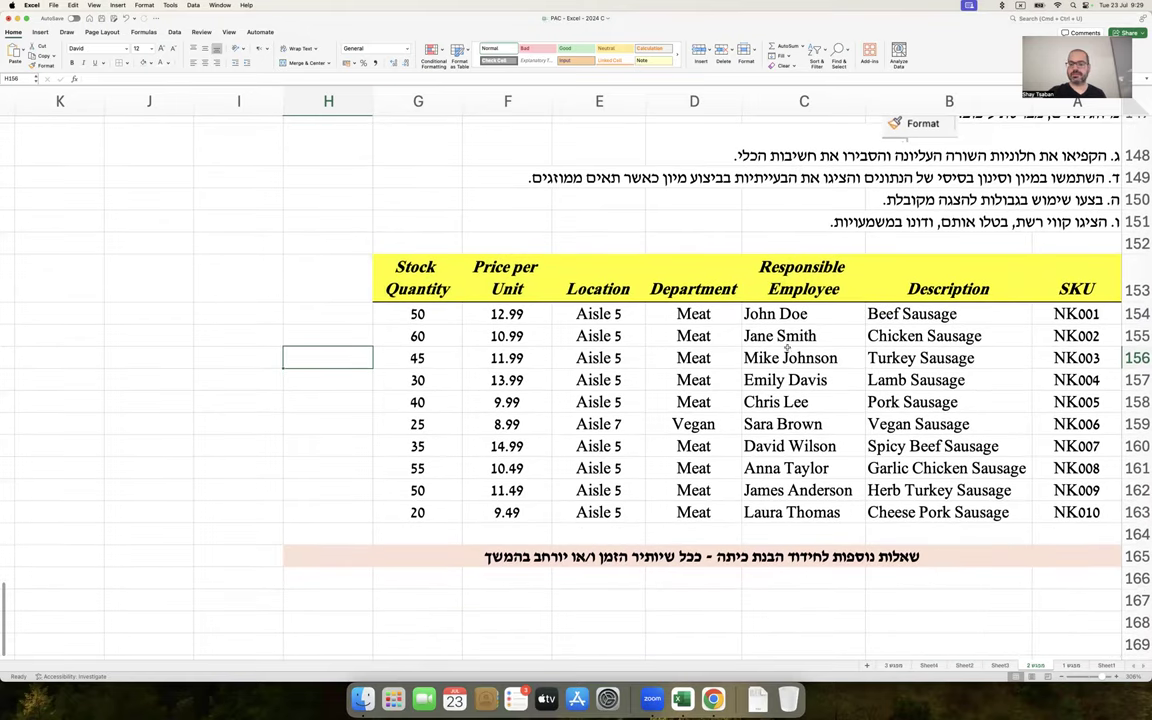
pyautogui.moveTo(710, 314); pyautogui.dragTo(720, 397)
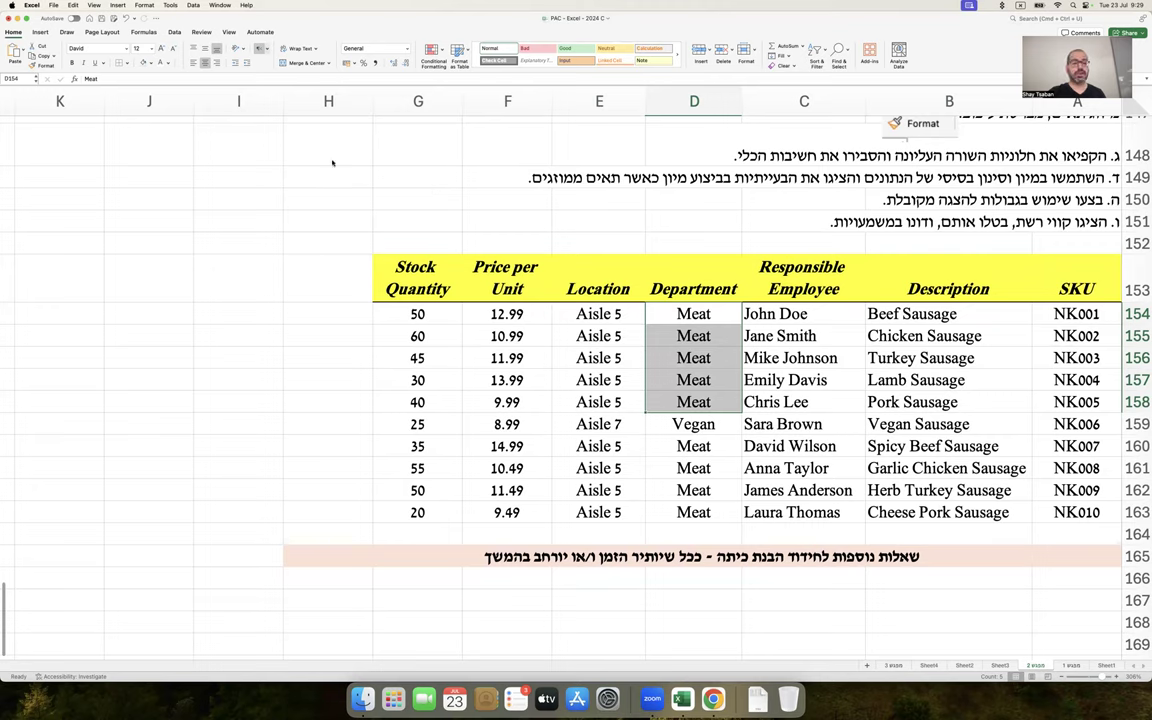
pyautogui.click(307, 63)
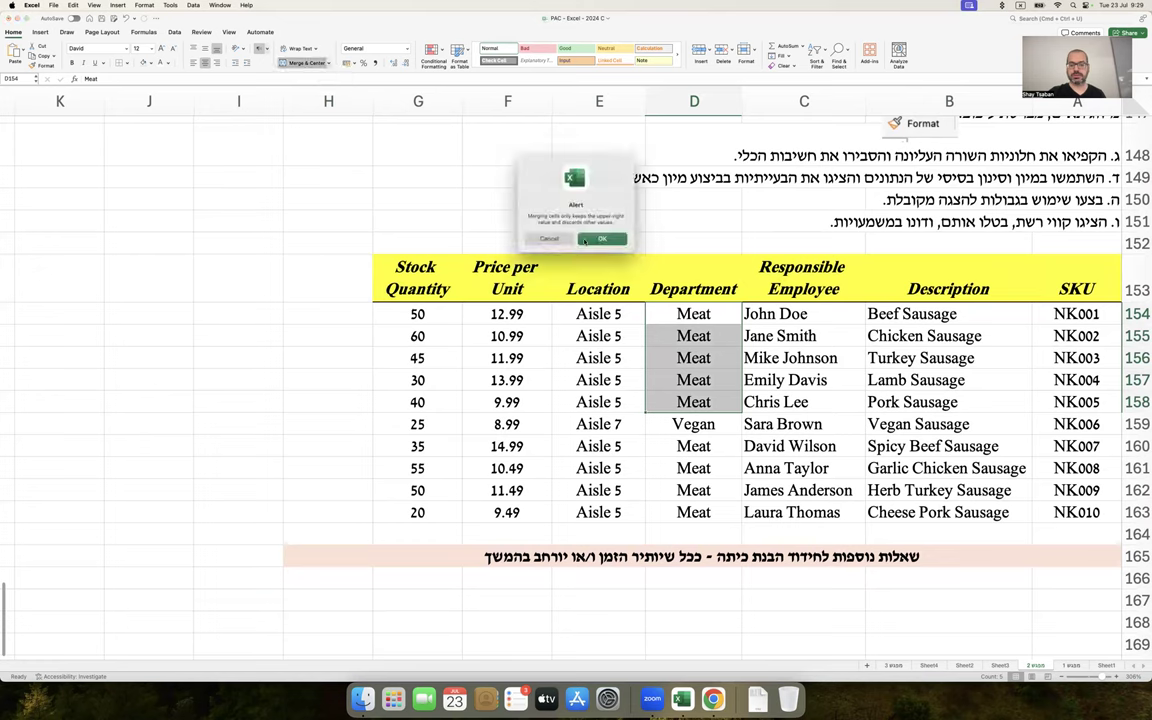
pyautogui.click(541, 216)
pyautogui.click(204, 48)
pyautogui.click(237, 382)
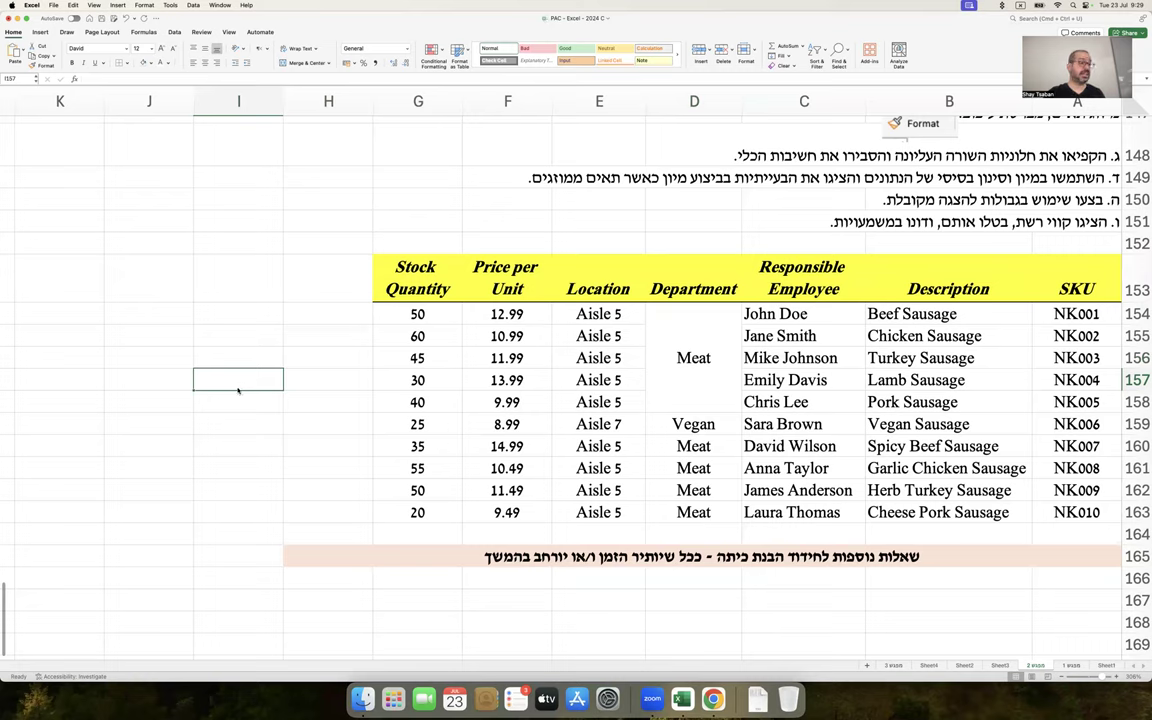
pyautogui.moveTo(685, 357); pyautogui.dragTo(833, 356)
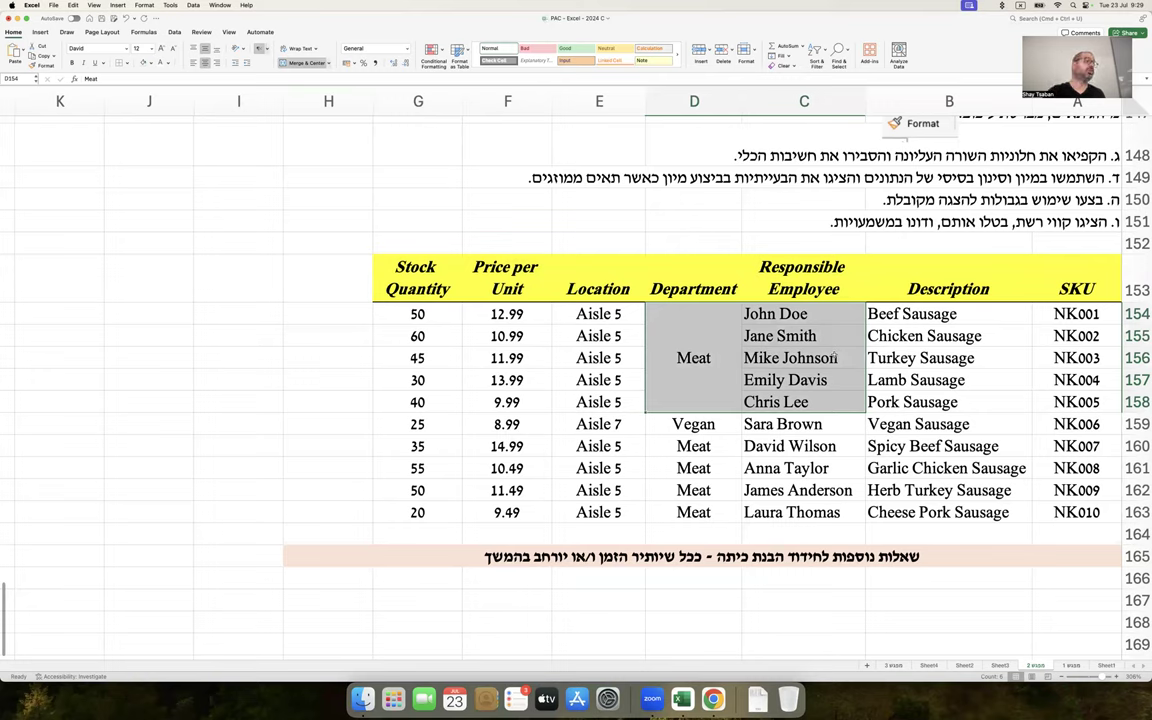
pyautogui.press('super+z')
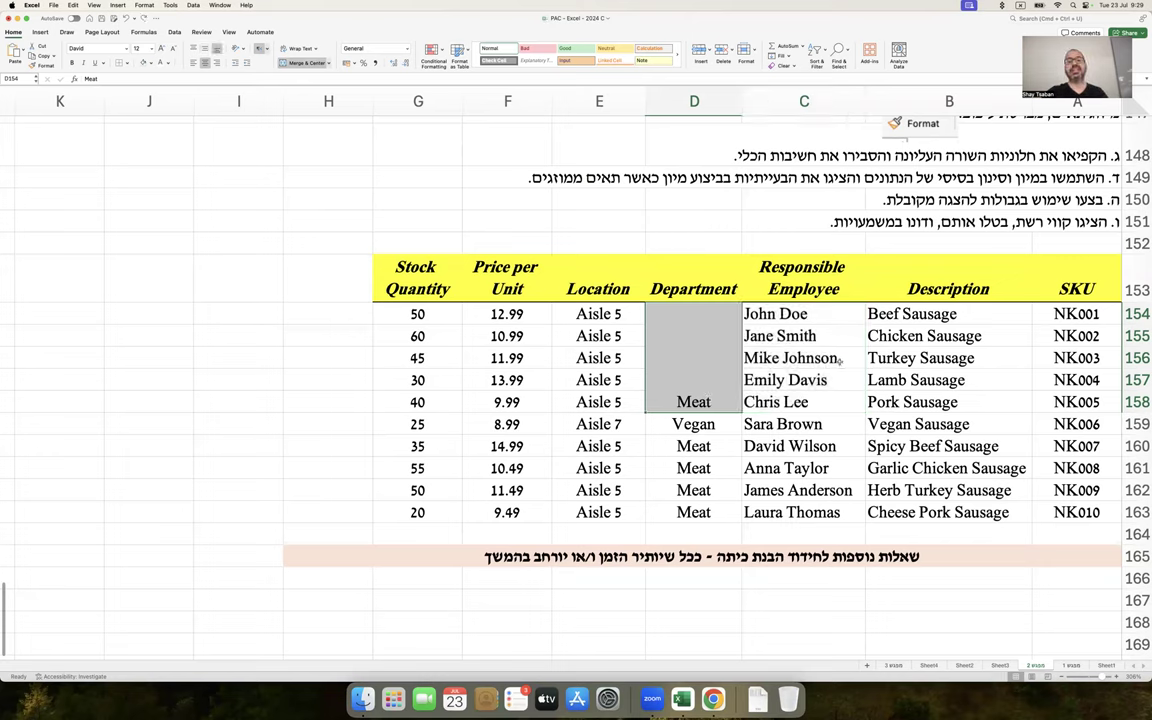
pyautogui.press('super+z')
pyautogui.click(723, 333)
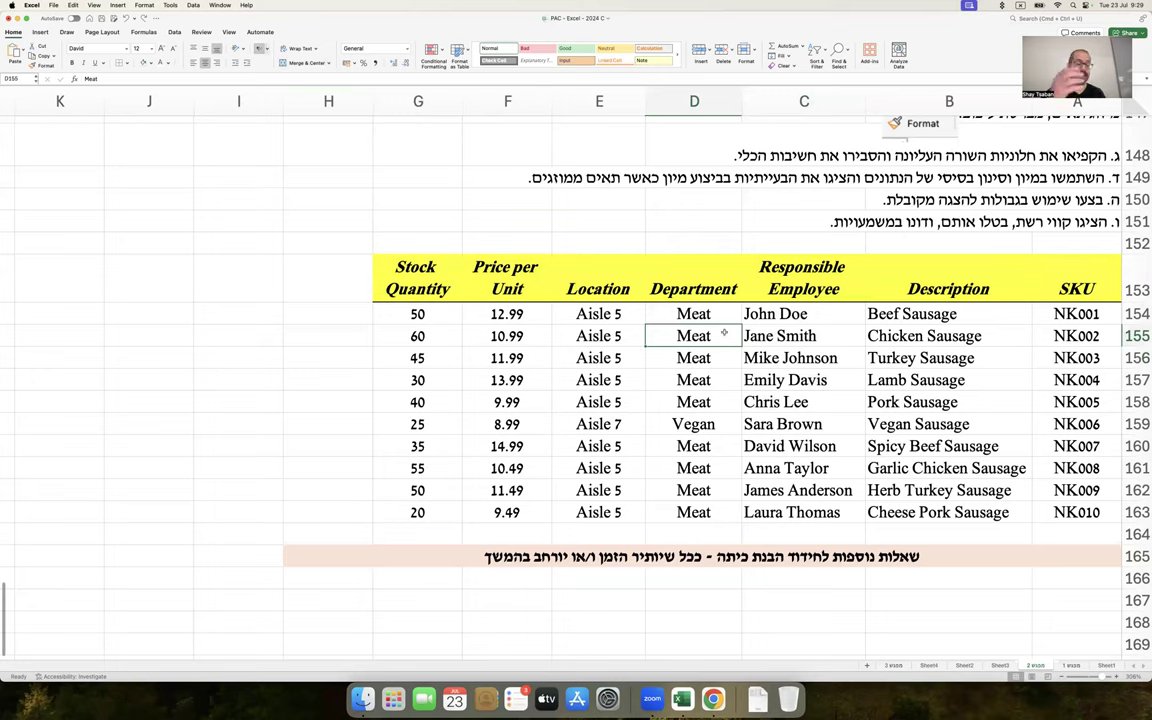
pyautogui.moveTo(712, 308); pyautogui.dragTo(719, 398)
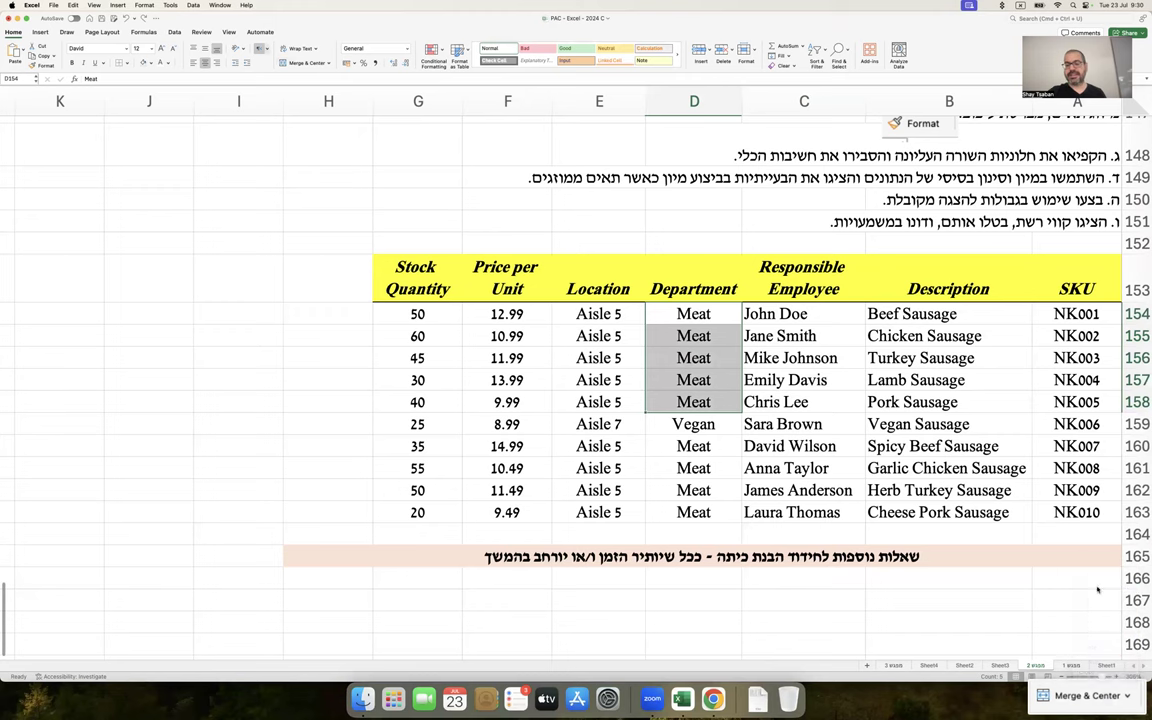
pyautogui.scroll(3, 812, 317)
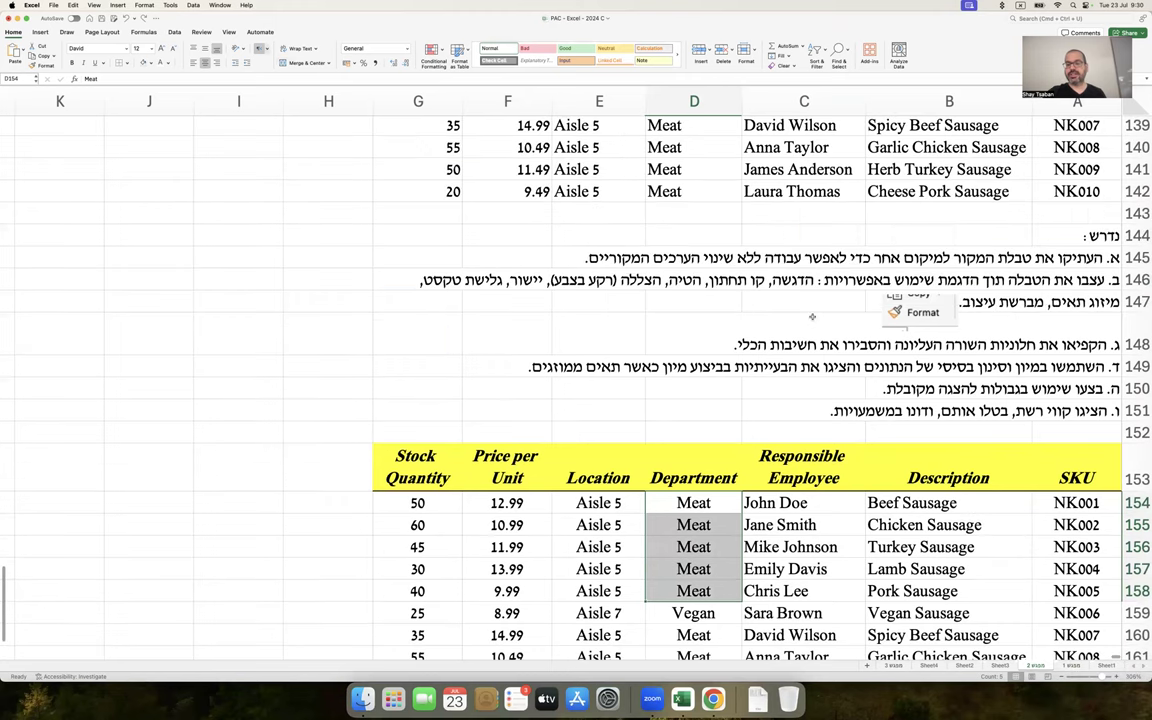
# Paste the Merge & Center screenshot beside the task notes
pyautogui.click(725, 303)
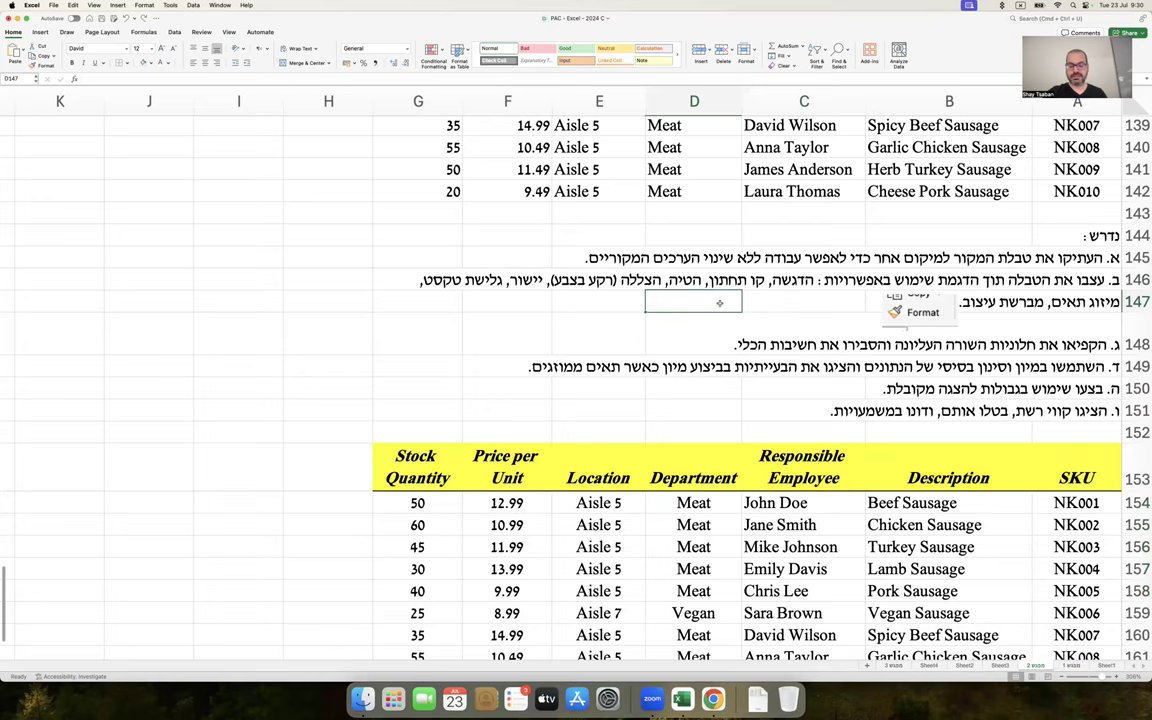
pyautogui.press('super+v')
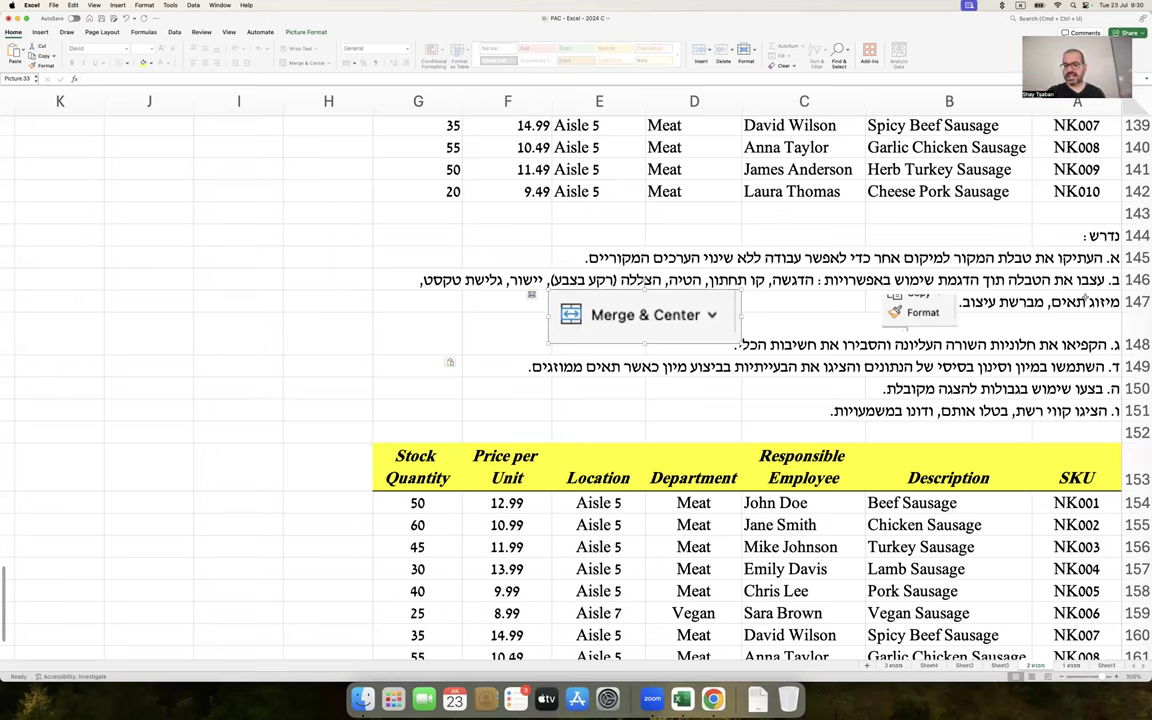
pyautogui.doubleClick(1043, 300)
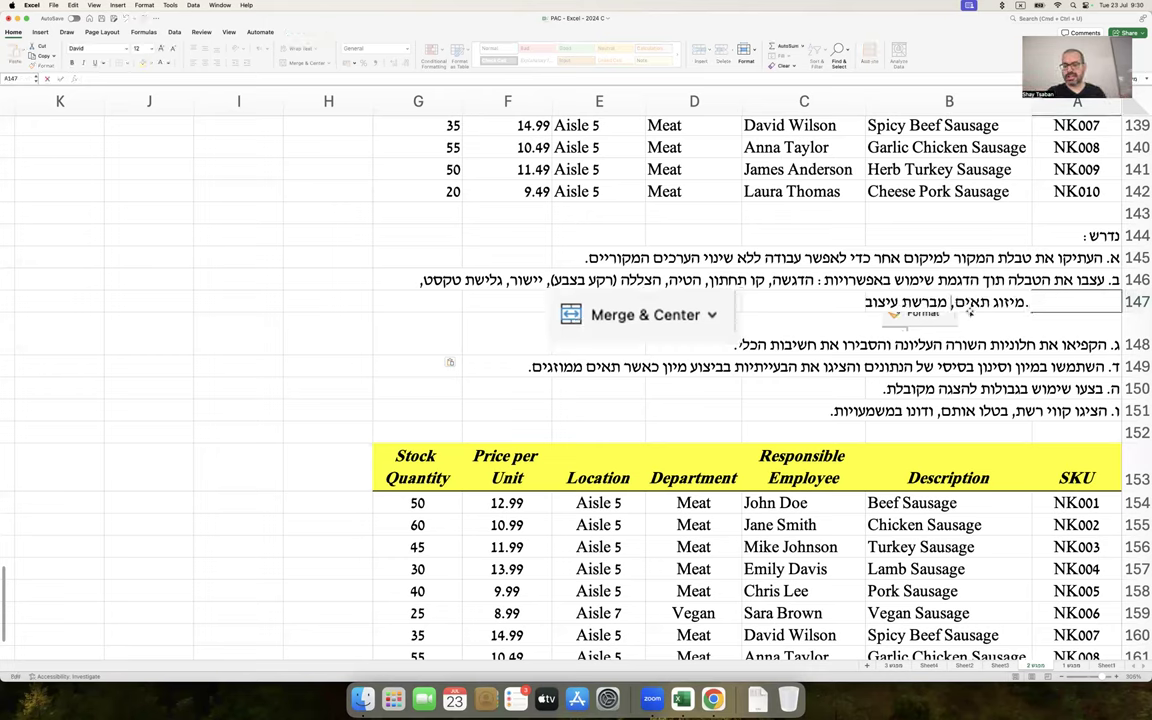
pyautogui.press('Escape')
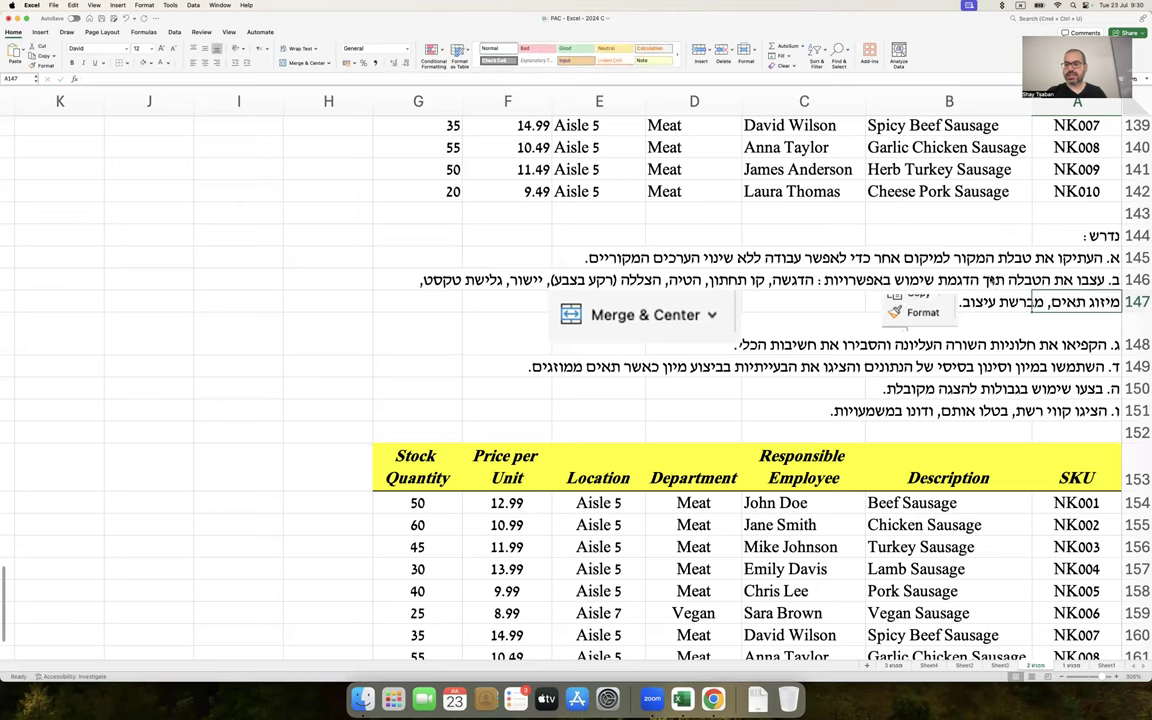
pyautogui.doubleClick(1033, 301)
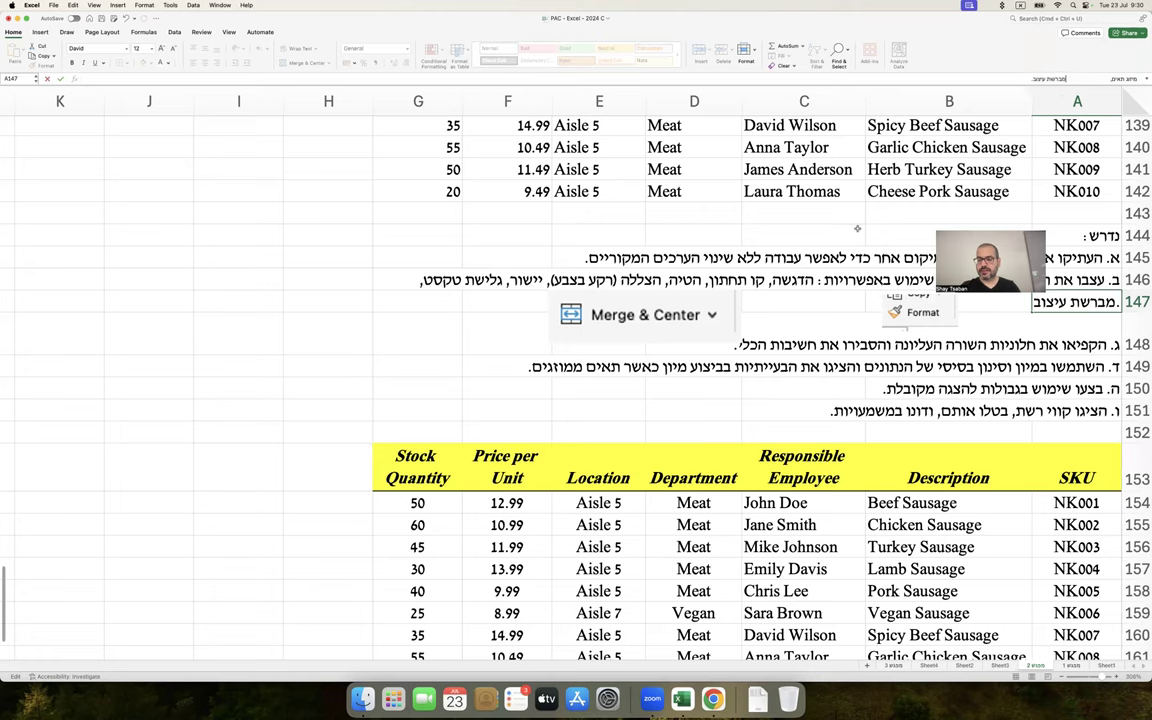
# Add spaces to A147's note text to make room for the screenshots
pyautogui.moveTo(655, 310); pyautogui.dragTo(967, 305)
pyautogui.click(1082, 303)
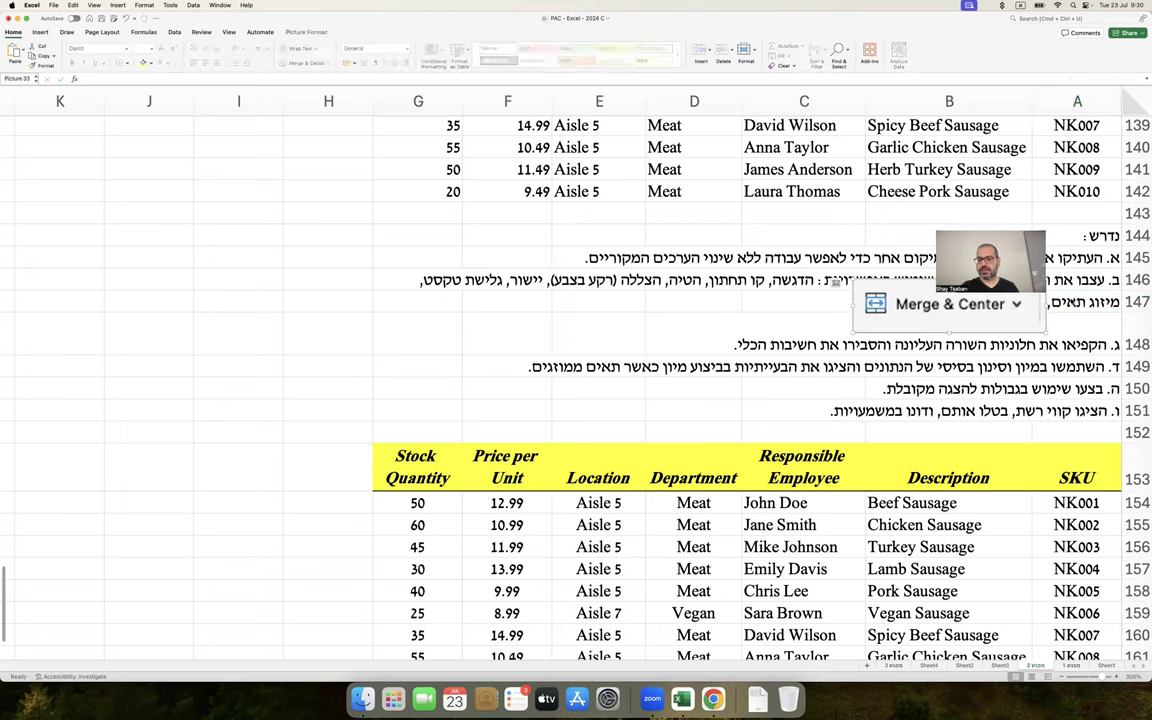
pyautogui.click(1076, 80)
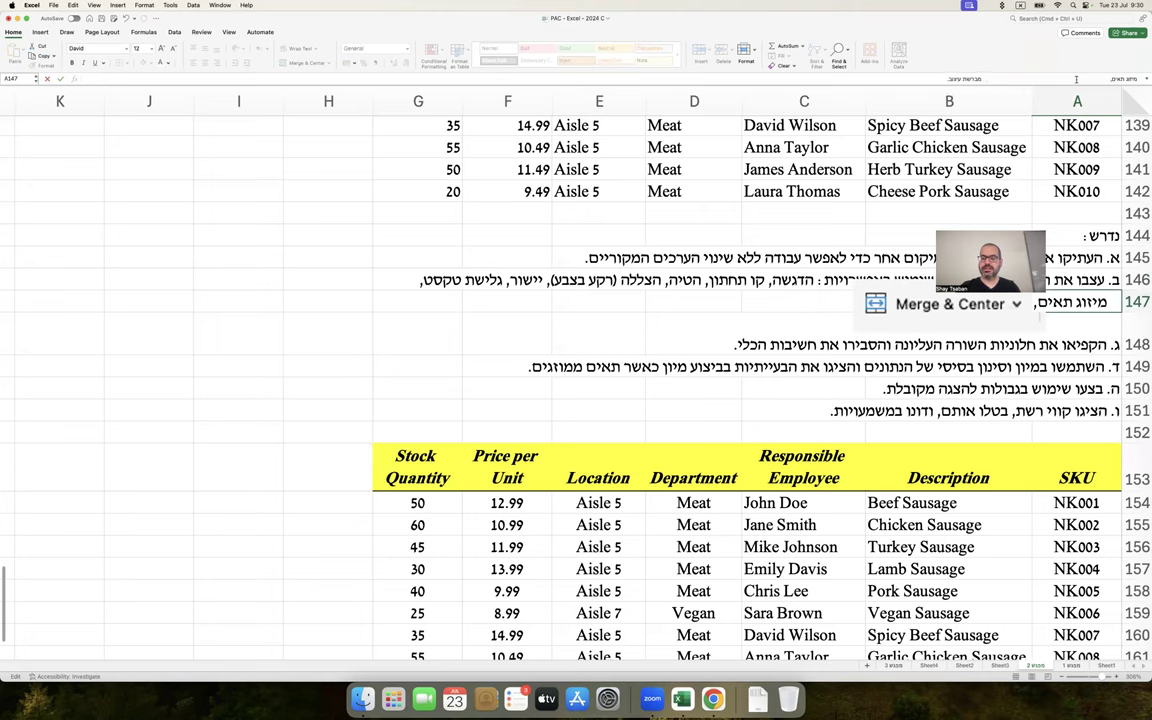
pyautogui.press('Return')
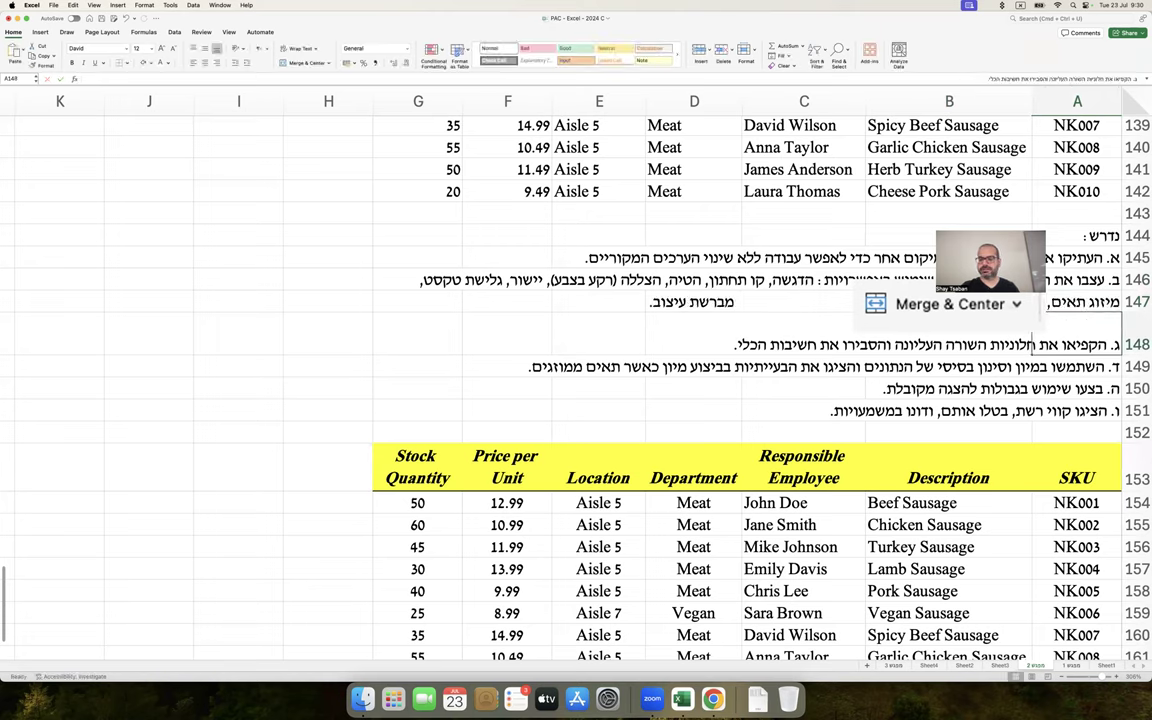
# Position the Merge & Center and Format Painter screenshots beside note ב
pyautogui.moveTo(990, 308); pyautogui.dragTo(992, 285)
pyautogui.moveTo(923, 305); pyautogui.dragTo(605, 310)
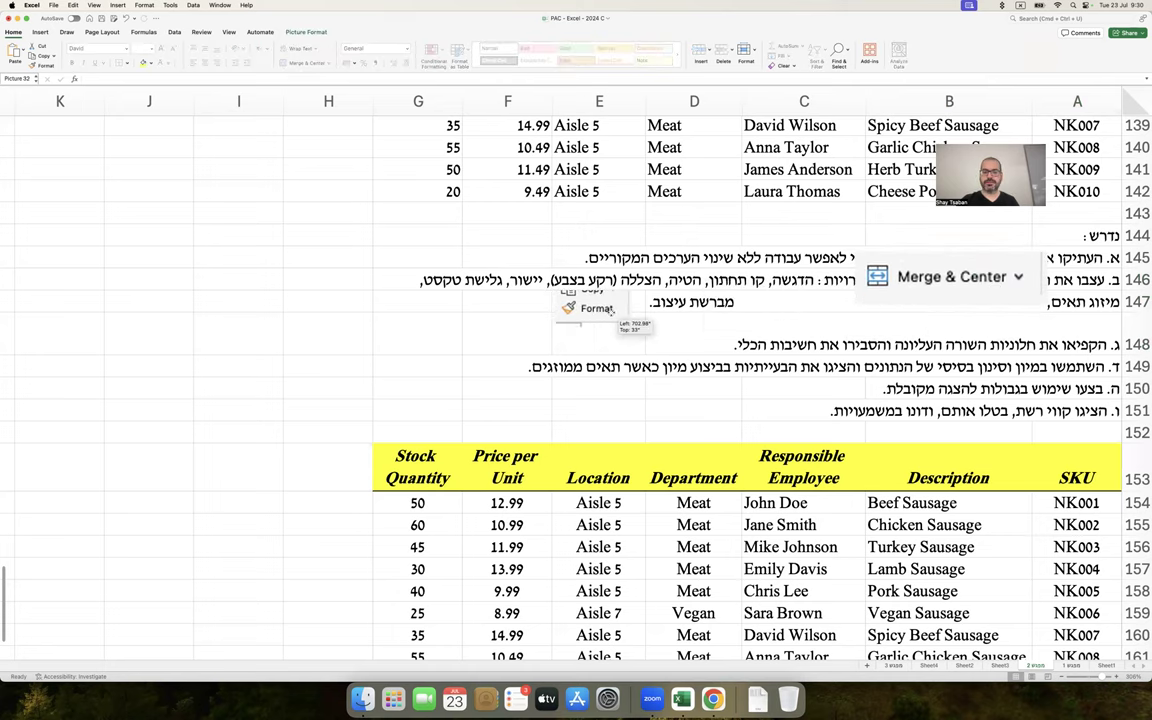
pyautogui.moveTo(1005, 277); pyautogui.dragTo(986, 312)
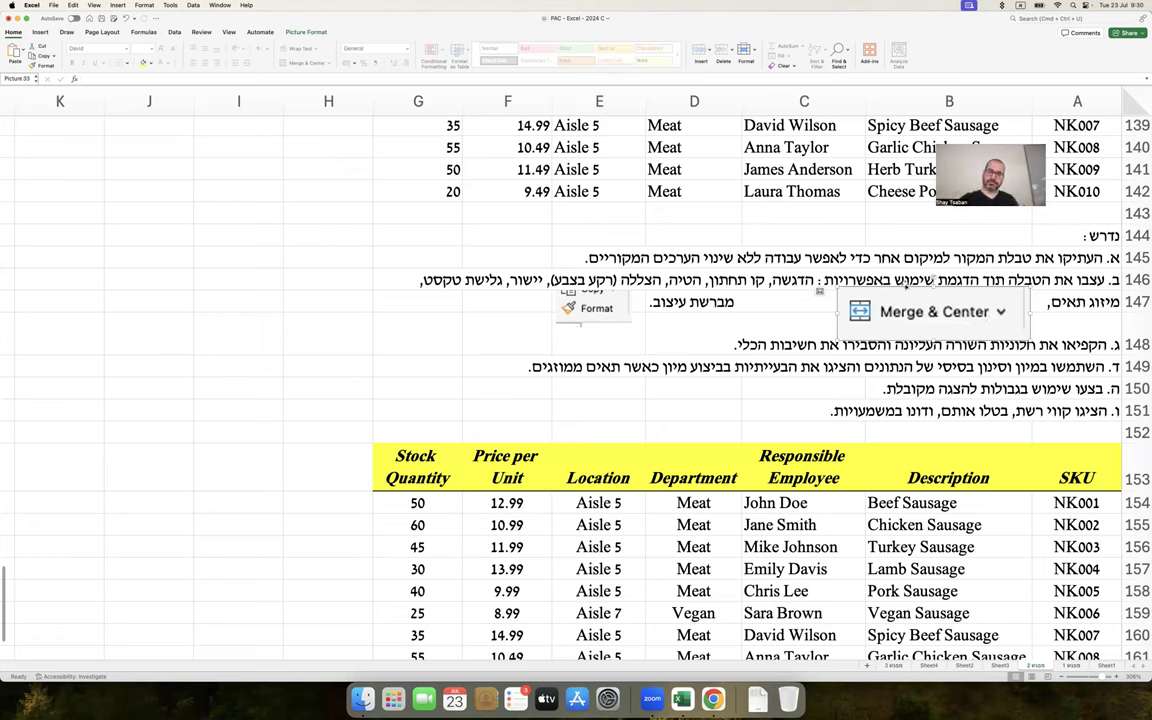
pyautogui.moveTo(752, 308); pyautogui.dragTo(780, 303)
pyautogui.scroll(-5, 888, 369)
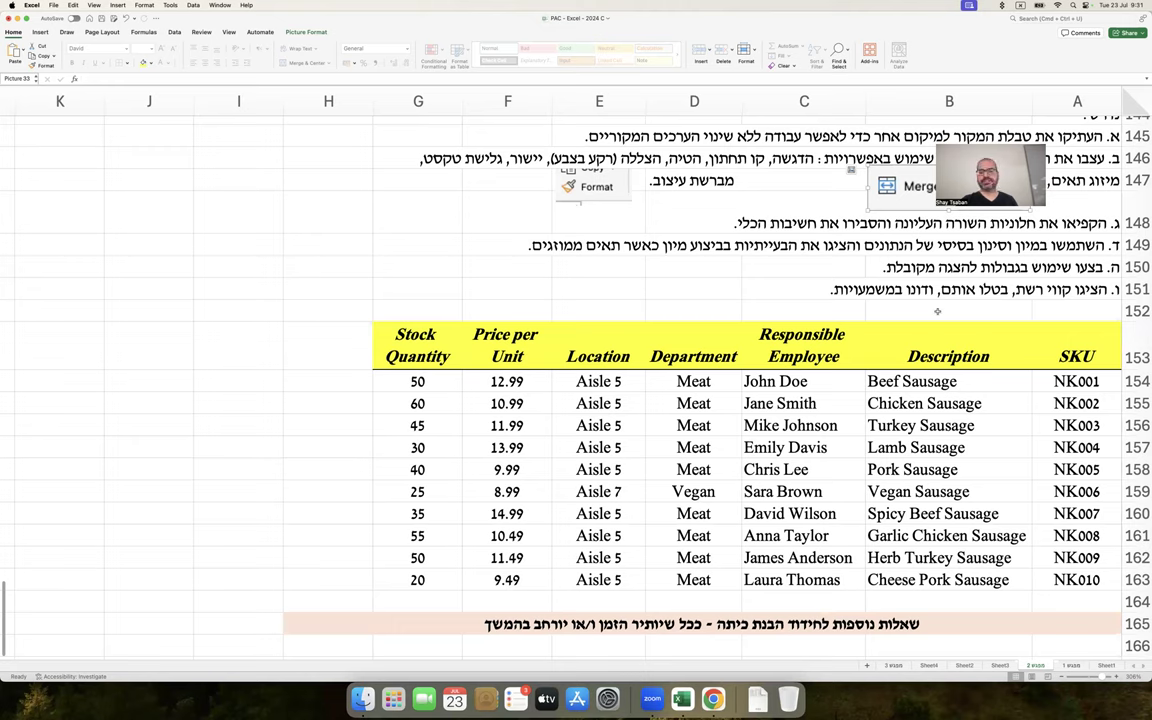
# Merge & Center D154:D158, keeping one Meat value, and middle-align it
pyautogui.moveTo(697, 381); pyautogui.dragTo(694, 469)
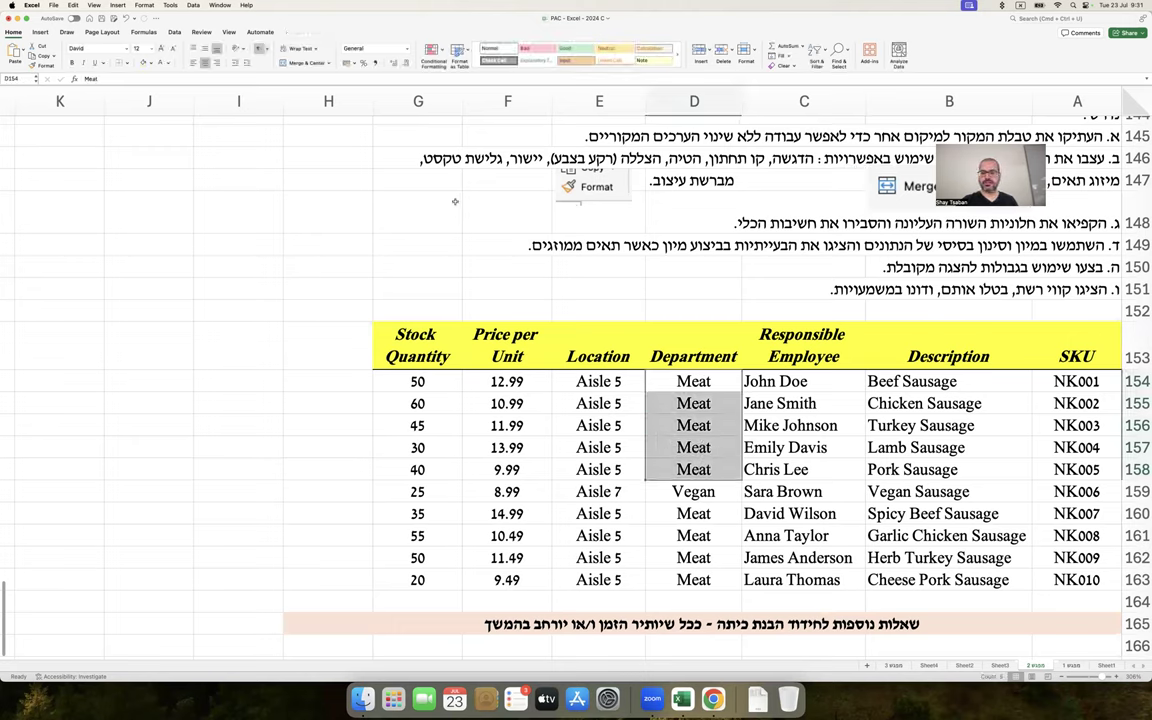
pyautogui.click(305, 62)
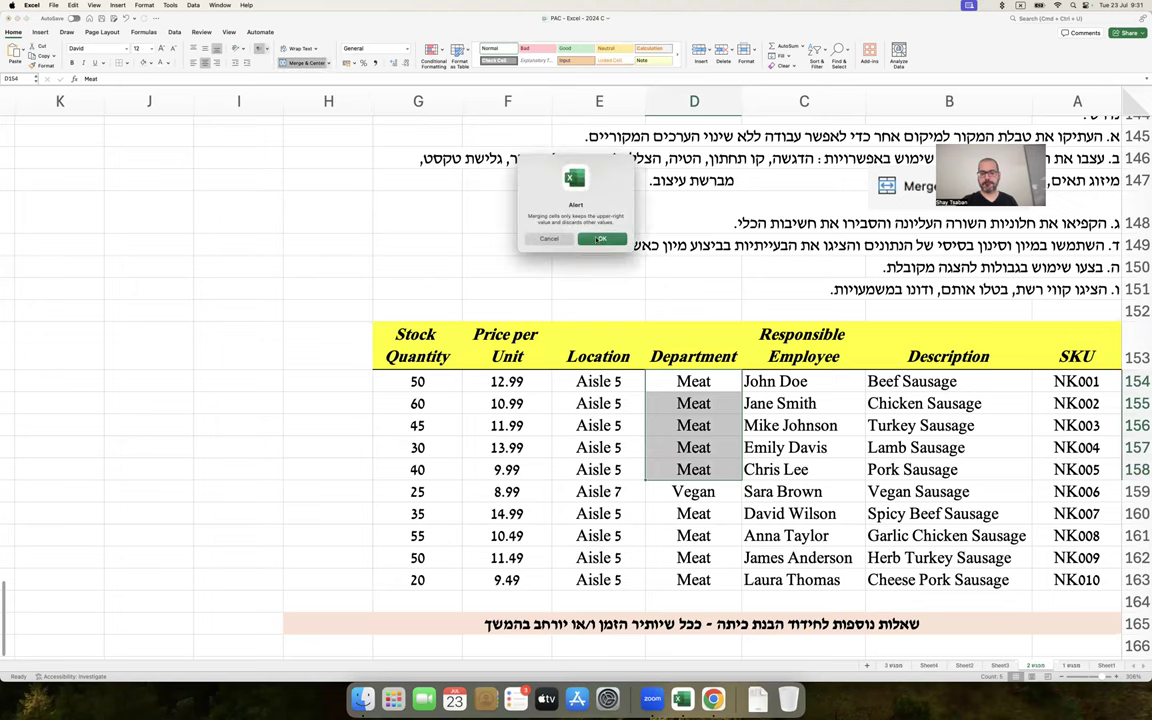
pyautogui.click(600, 240)
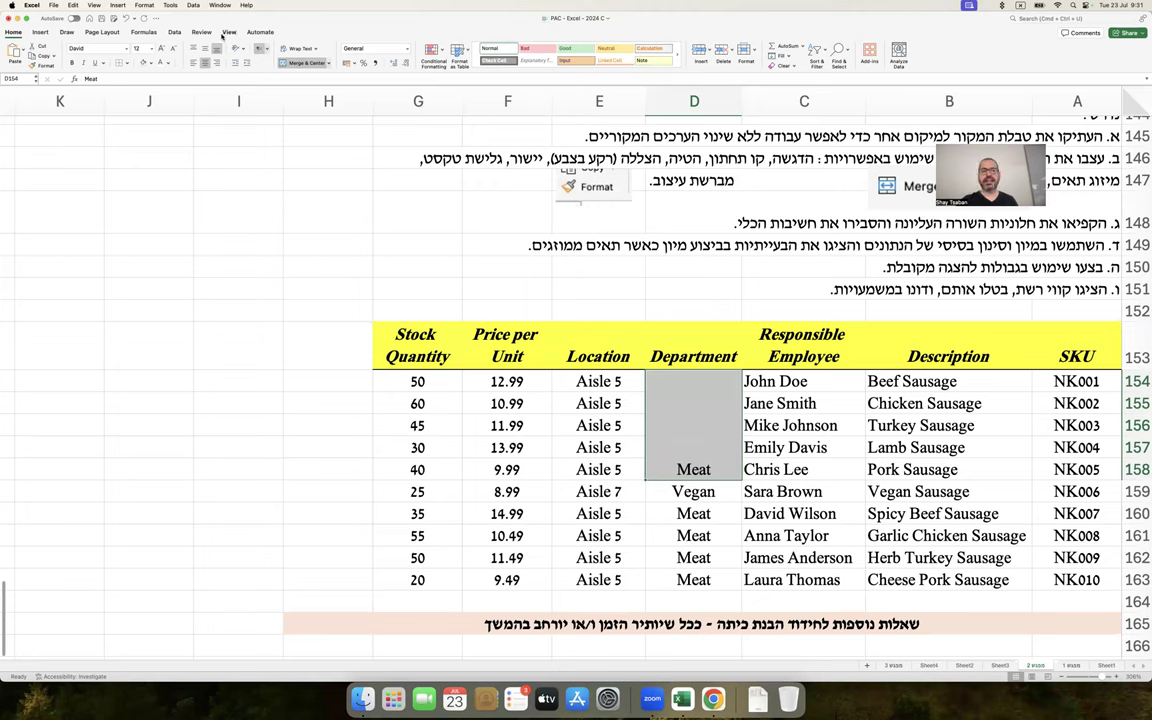
pyautogui.click(204, 48)
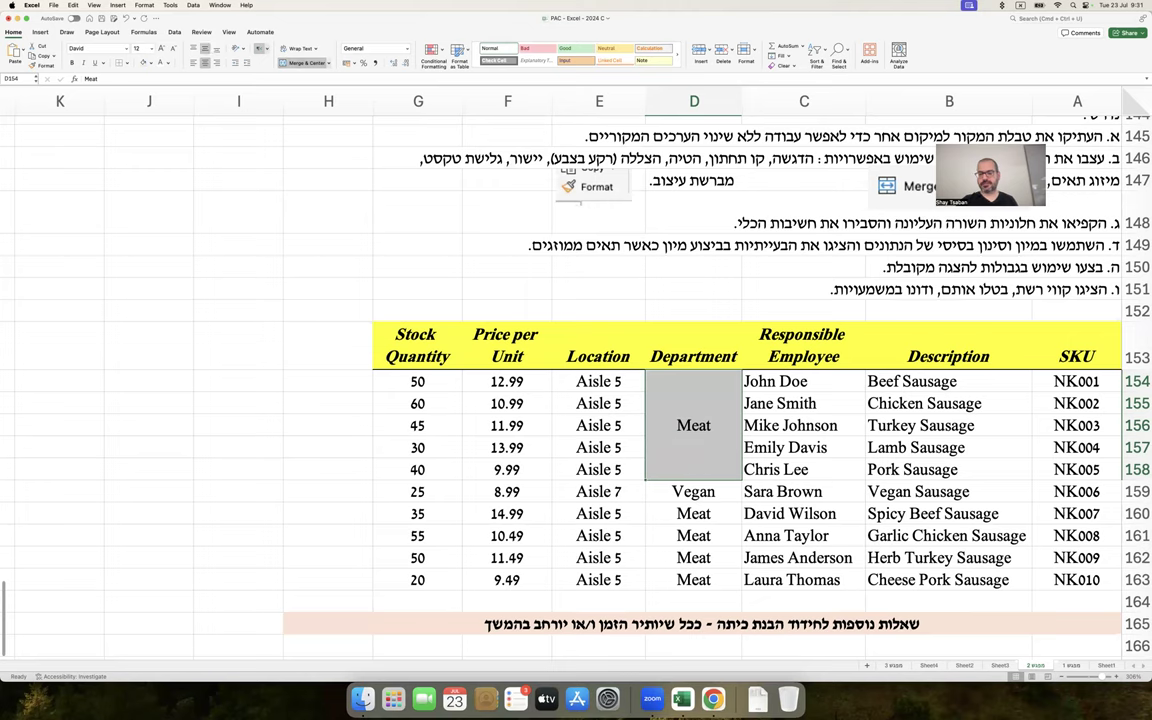
pyautogui.click(839, 274)
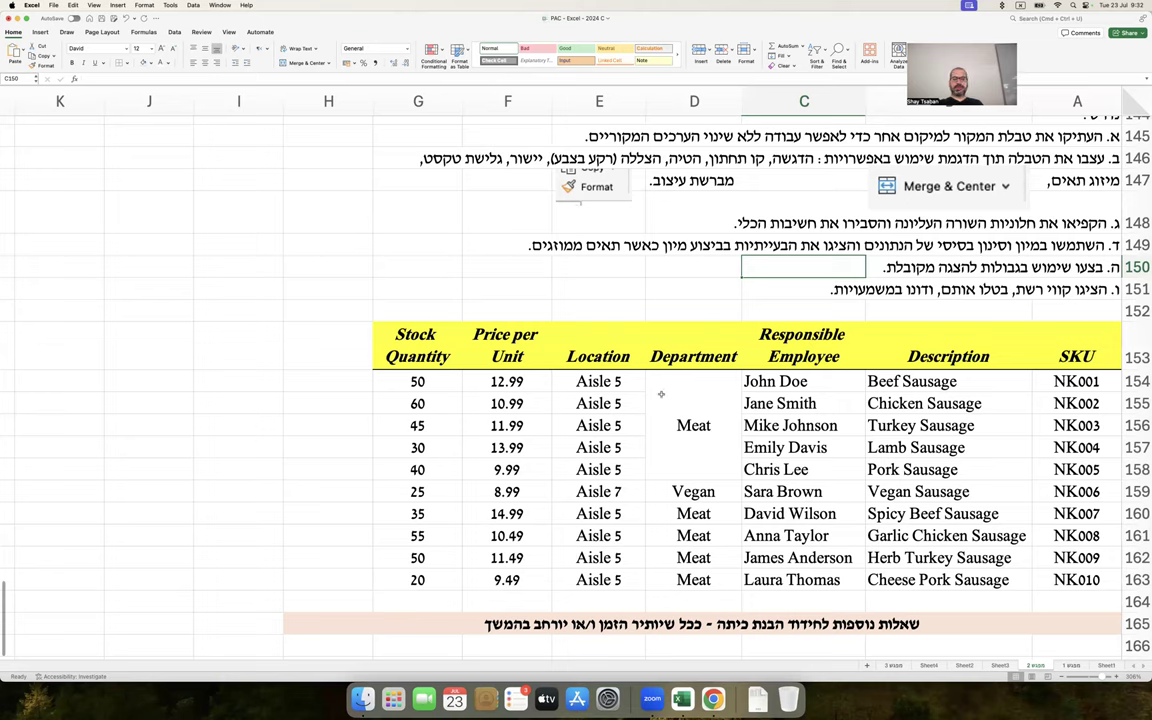
pyautogui.click(690, 420)
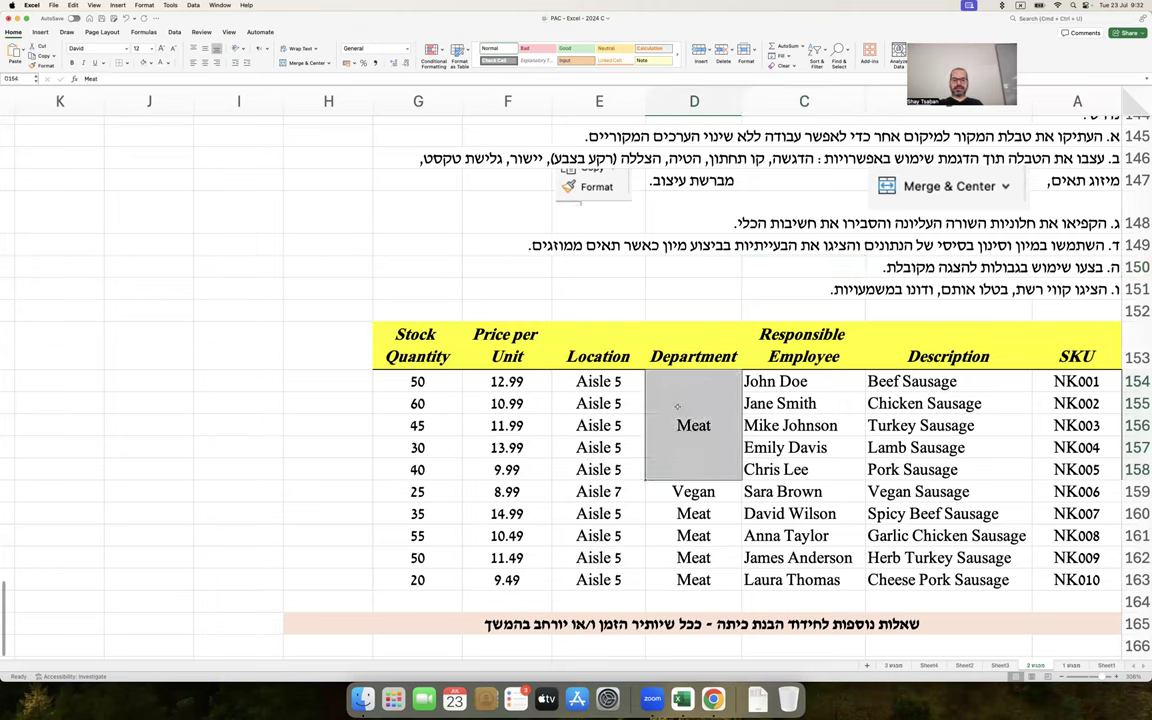
pyautogui.click(193, 62)
pyautogui.click(218, 62)
pyautogui.click(205, 62)
pyautogui.click(196, 48)
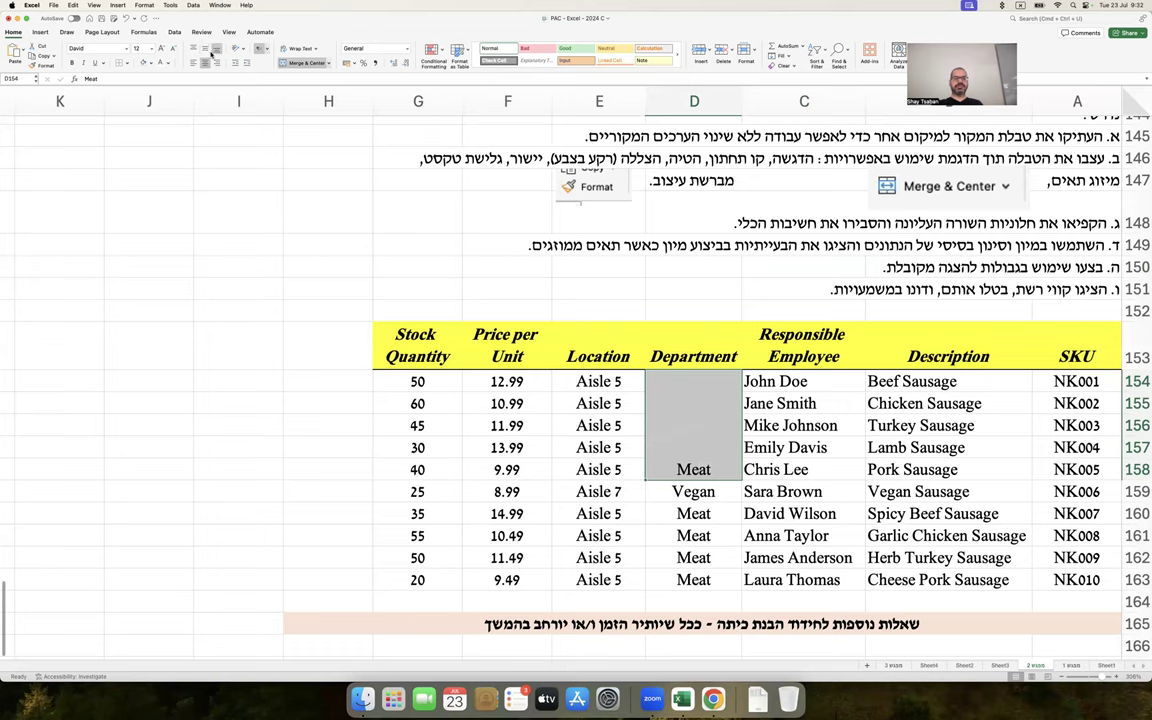
pyautogui.click(192, 48)
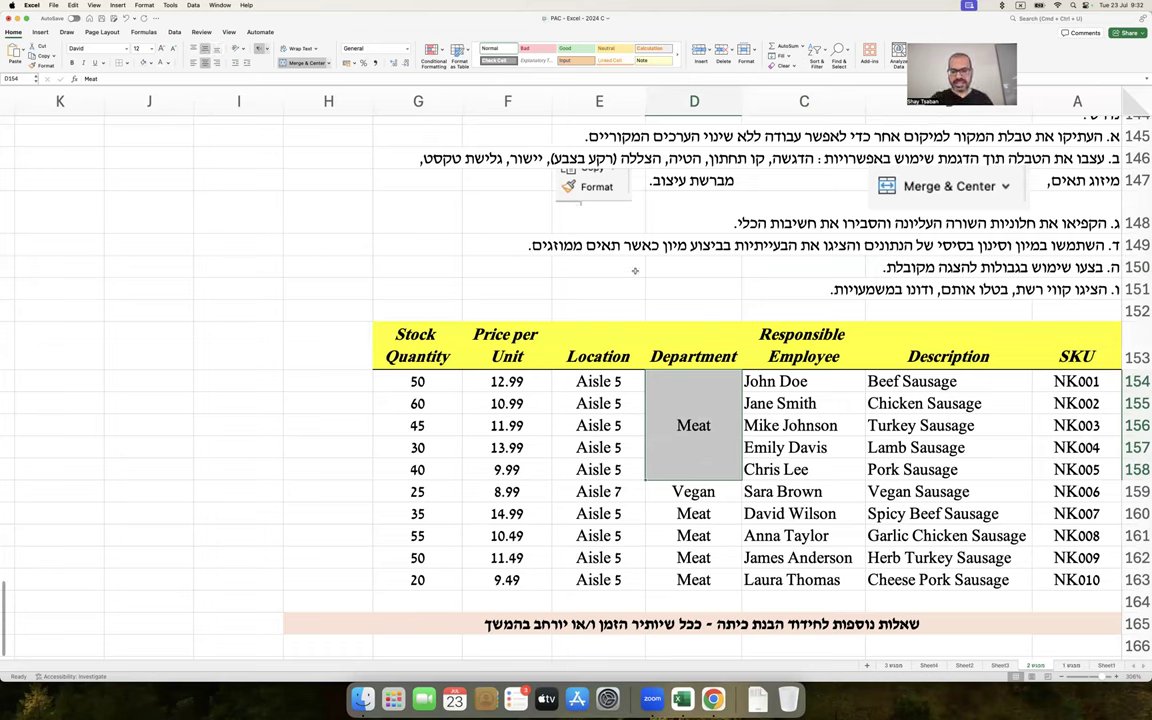
pyautogui.click(598, 266)
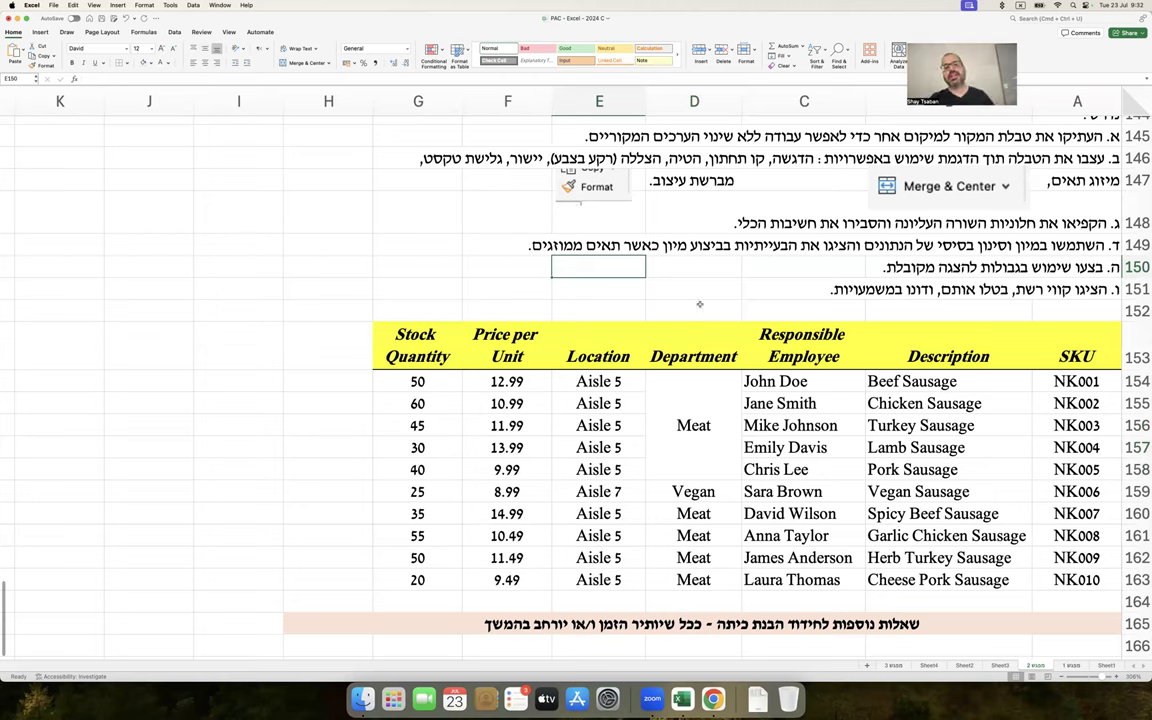
pyautogui.click(690, 424)
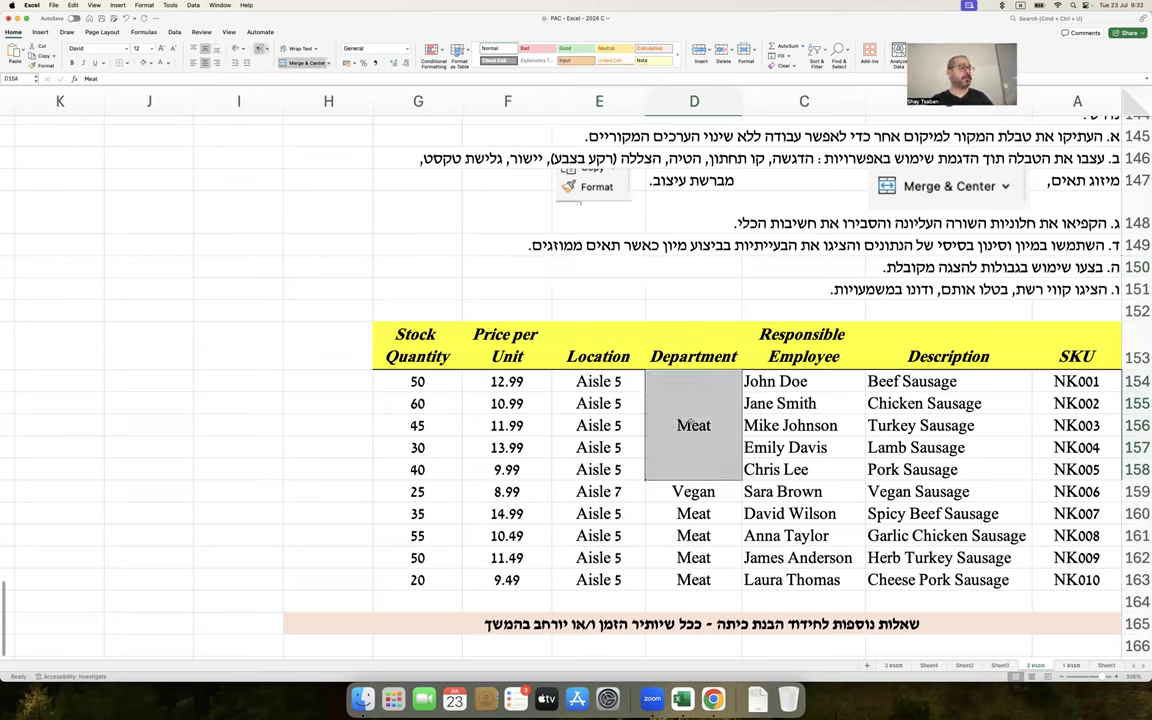
pyautogui.scroll(5, 690, 424)
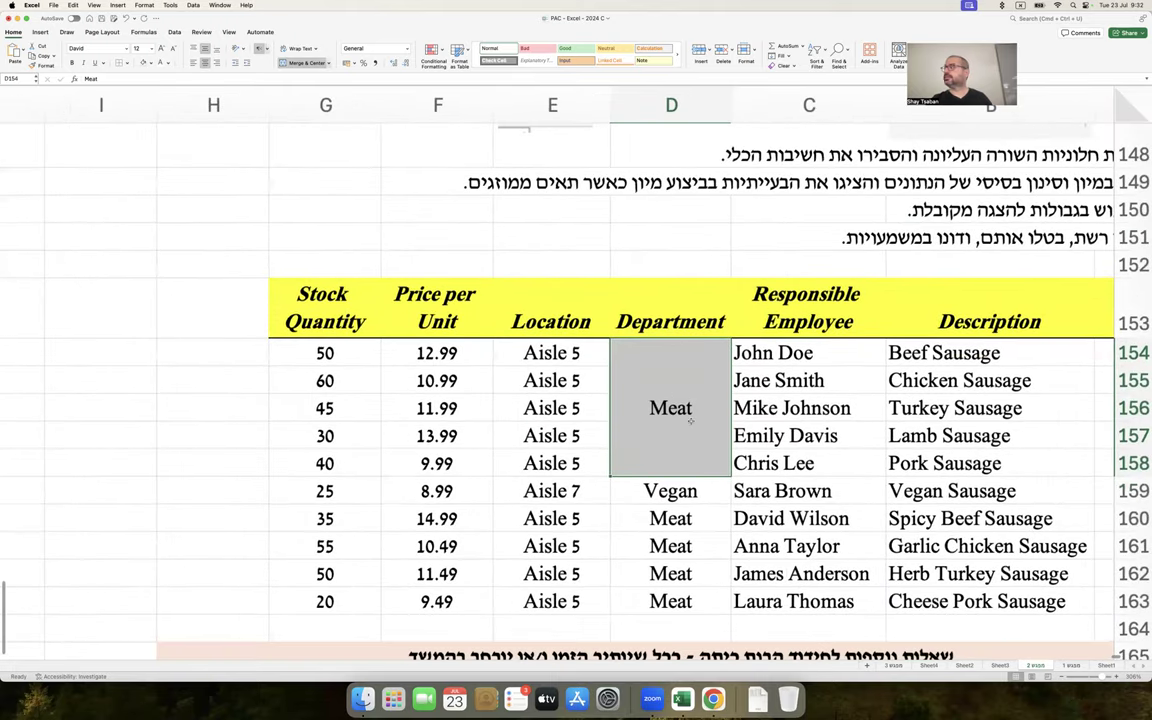
pyautogui.hscroll(3, 690, 424)
pyautogui.scroll(-1, 690, 424)
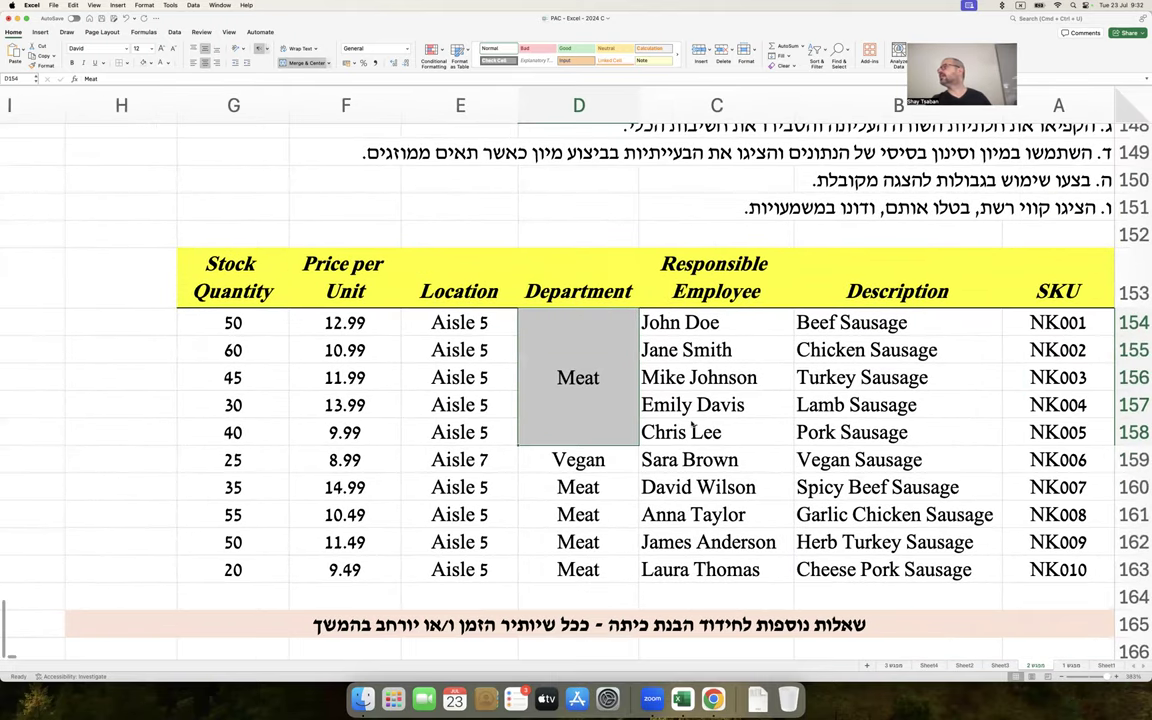
pyautogui.scroll(1, 690, 424)
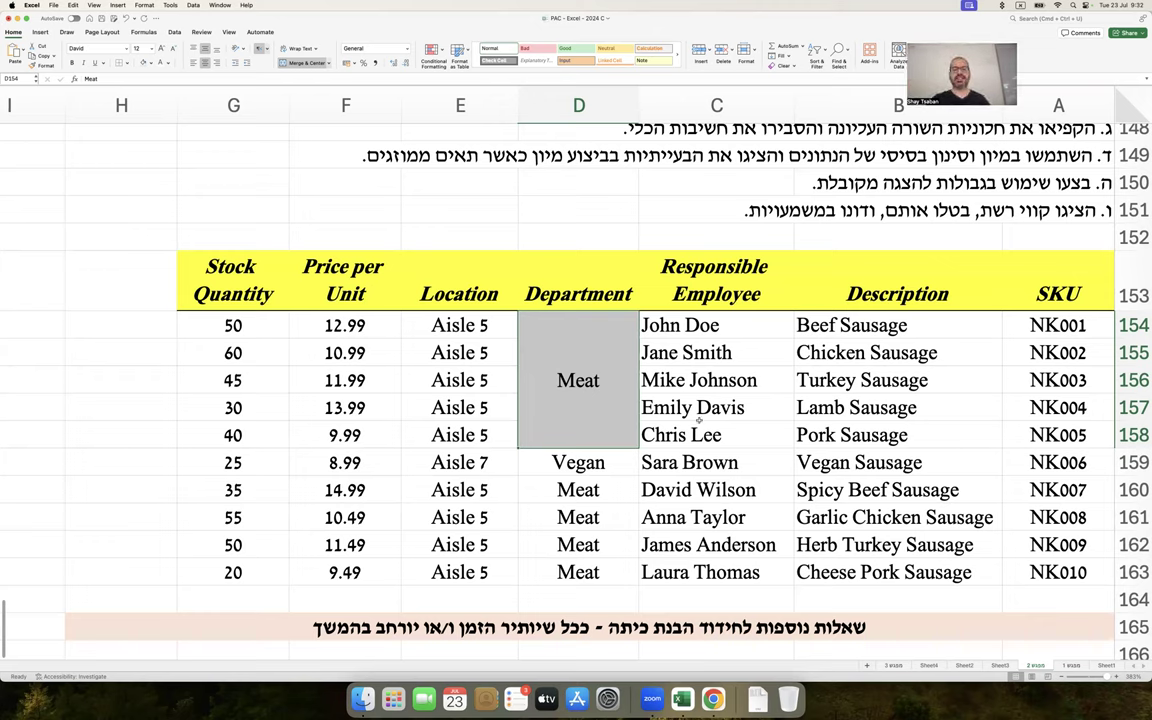
# Try an angled text orientation on the merged Meat cell, then undo back to horizontal
pyautogui.rightClick(600, 347)
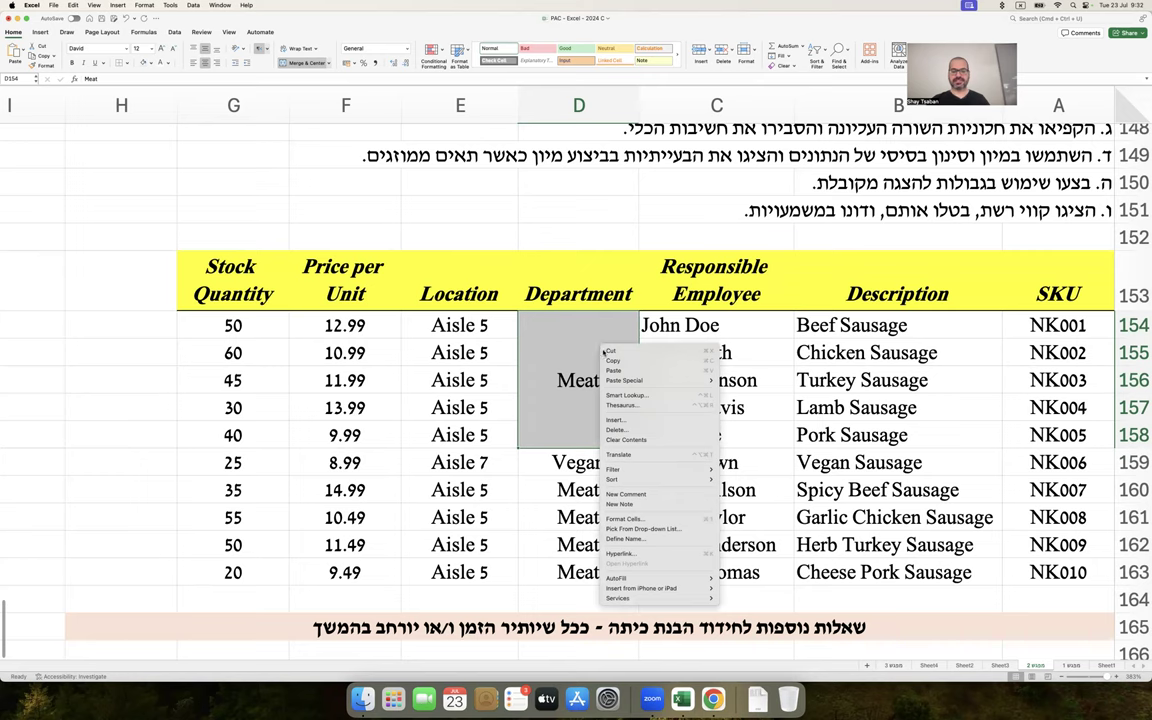
pyautogui.click(625, 518)
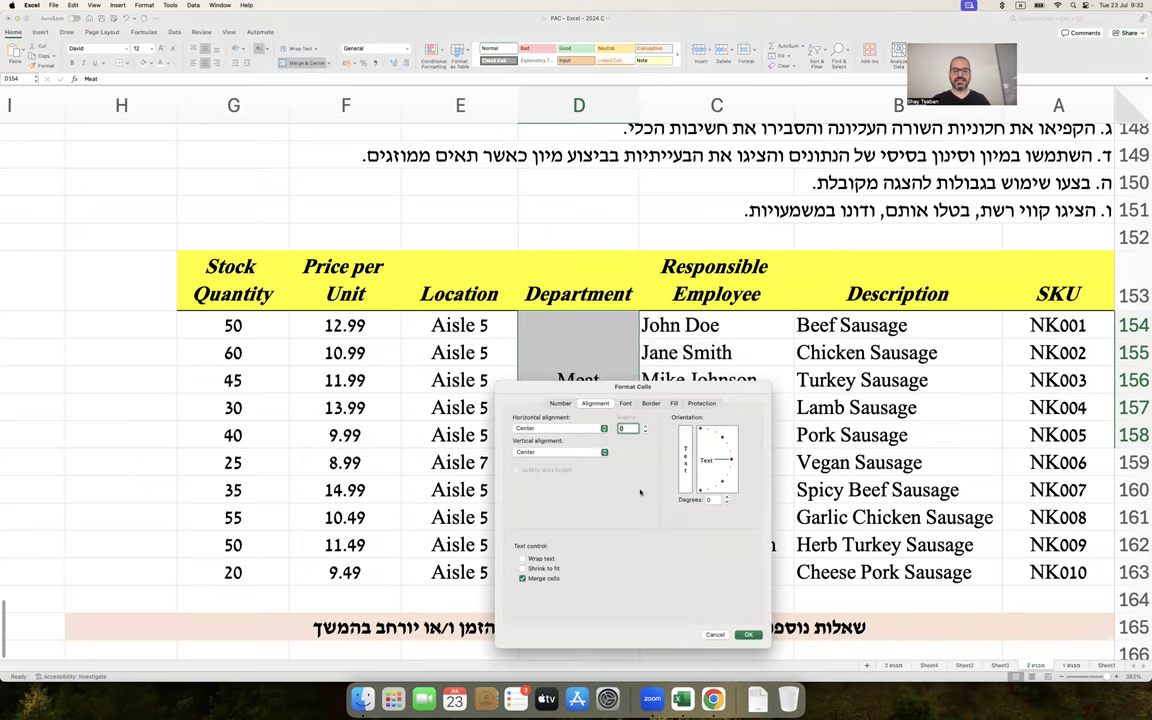
pyautogui.moveTo(682, 384); pyautogui.dragTo(391, 309)
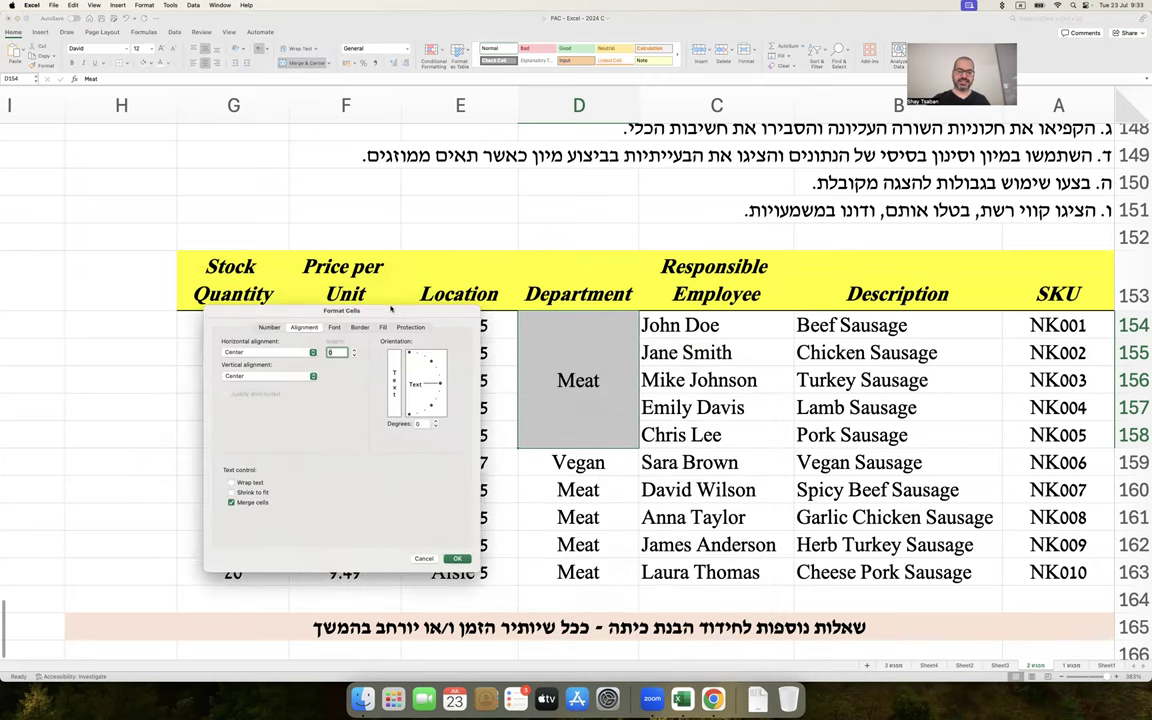
pyautogui.click(440, 380)
pyautogui.moveTo(440, 380); pyautogui.dragTo(434, 363)
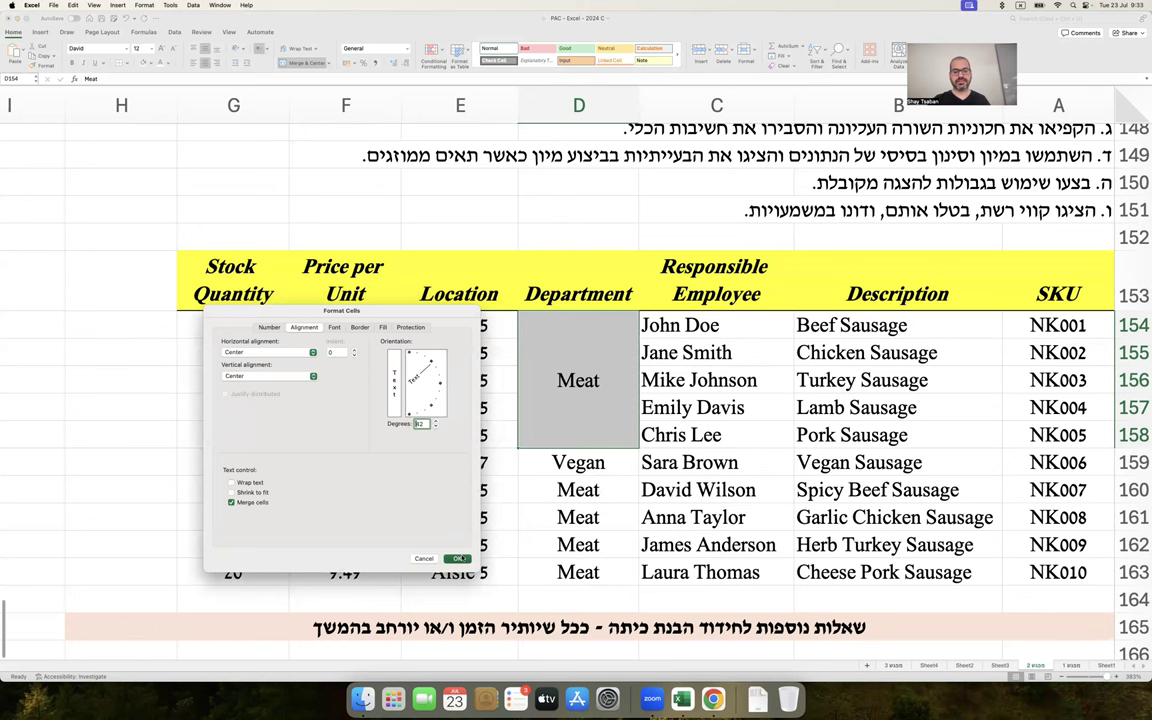
pyautogui.click(458, 557)
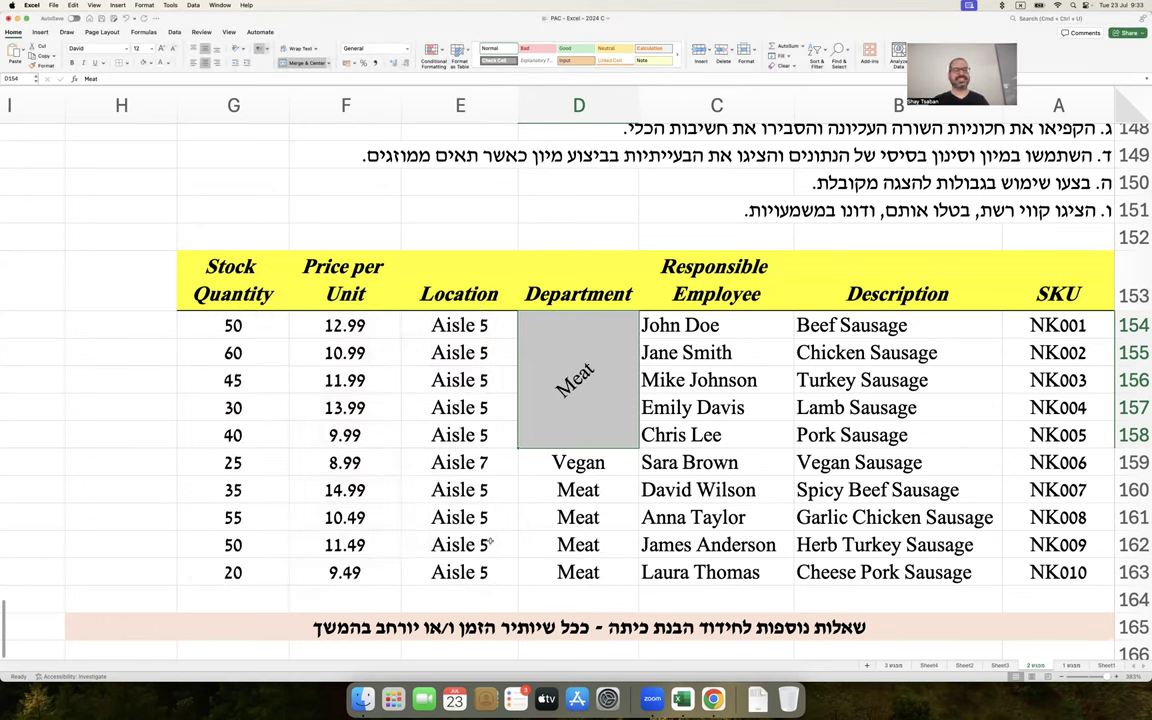
pyautogui.press('super+z')
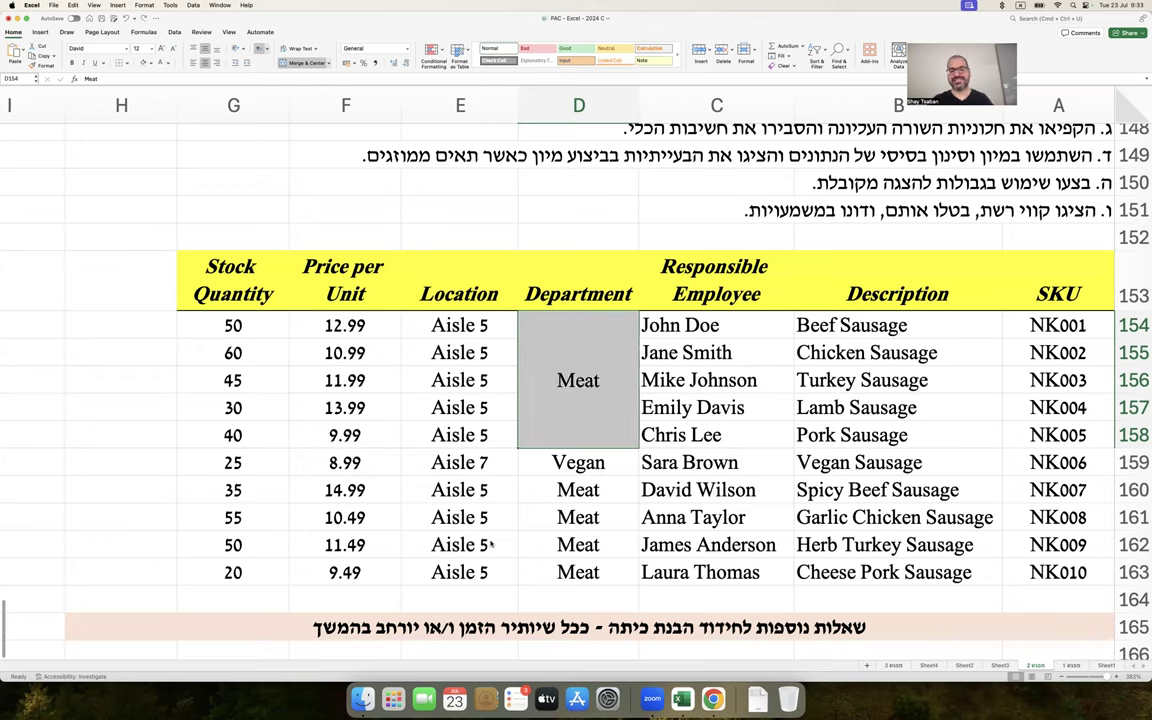
pyautogui.click(684, 428)
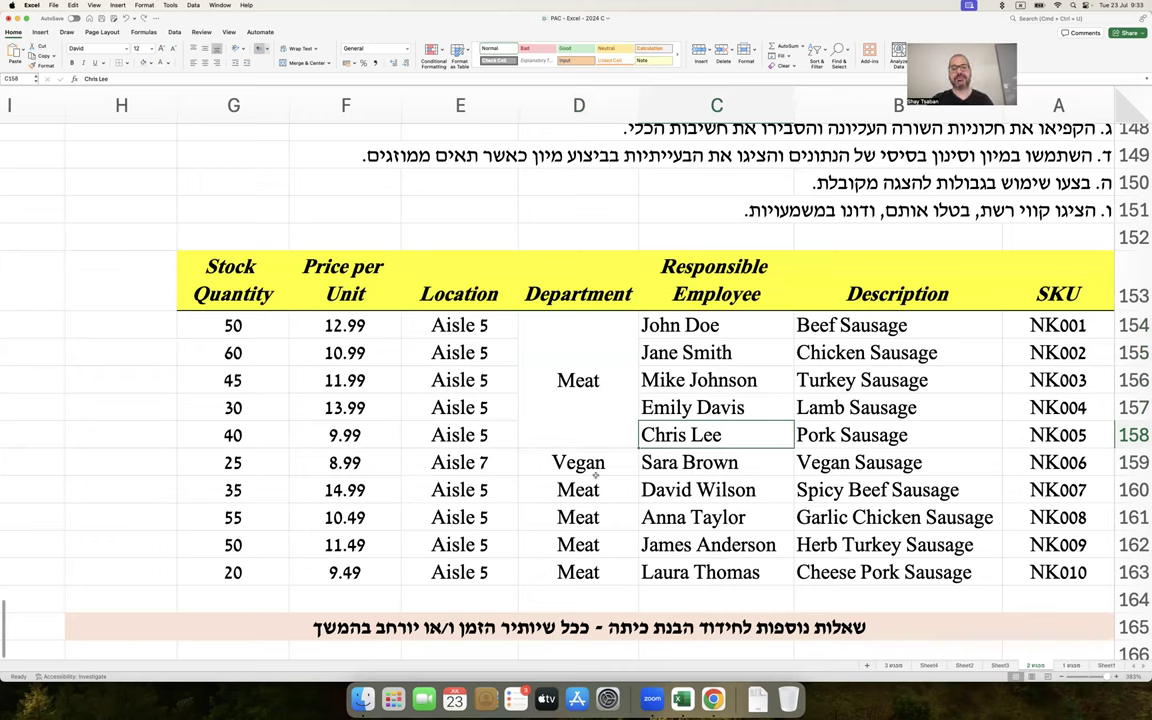
# Compare separate Meat cells D160:D163 with merged D154, then select table A153:G163
pyautogui.moveTo(560, 490); pyautogui.dragTo(560, 572)
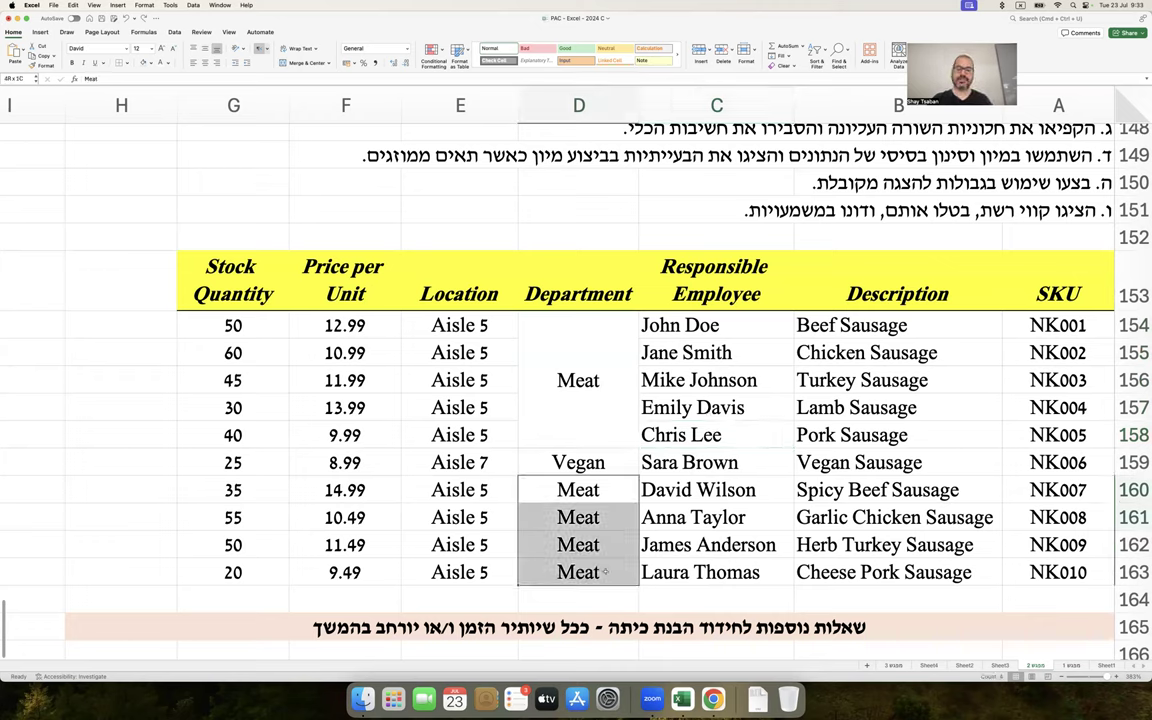
pyautogui.click(548, 340)
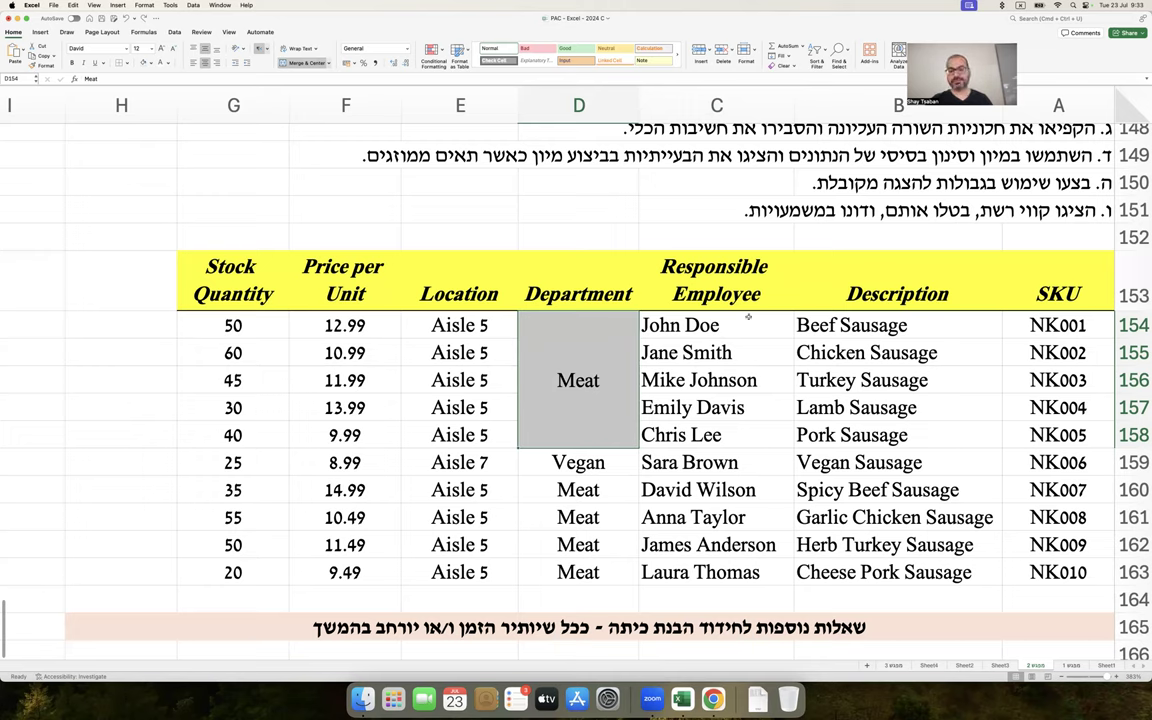
pyautogui.click(850, 322)
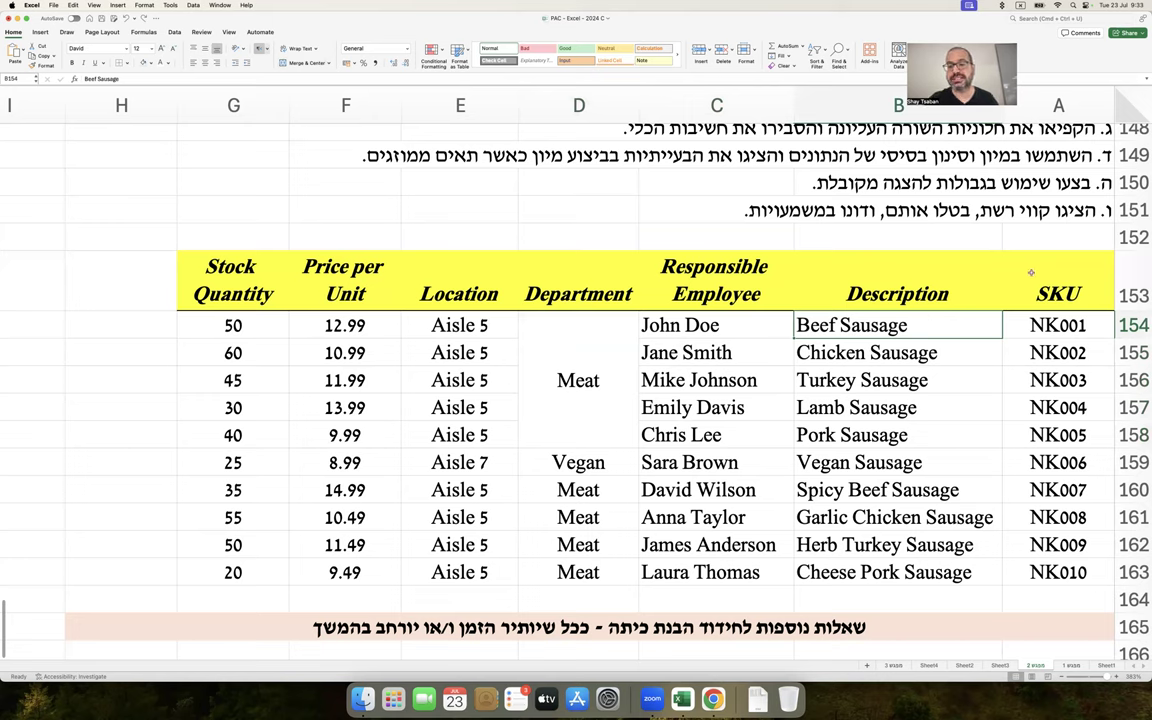
pyautogui.moveTo(1030, 272); pyautogui.dragTo(281, 570)
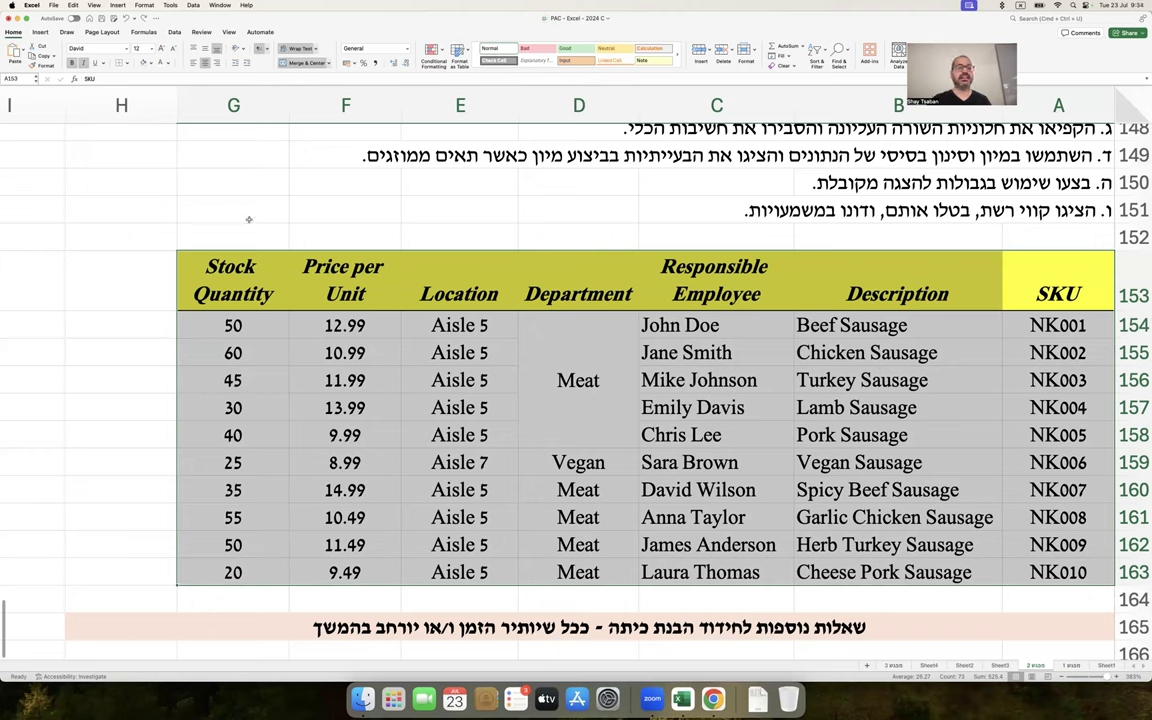
# Copy a screenshot of the Data tab's Sort button and paste it beside cell G149
pyautogui.click(175, 32)
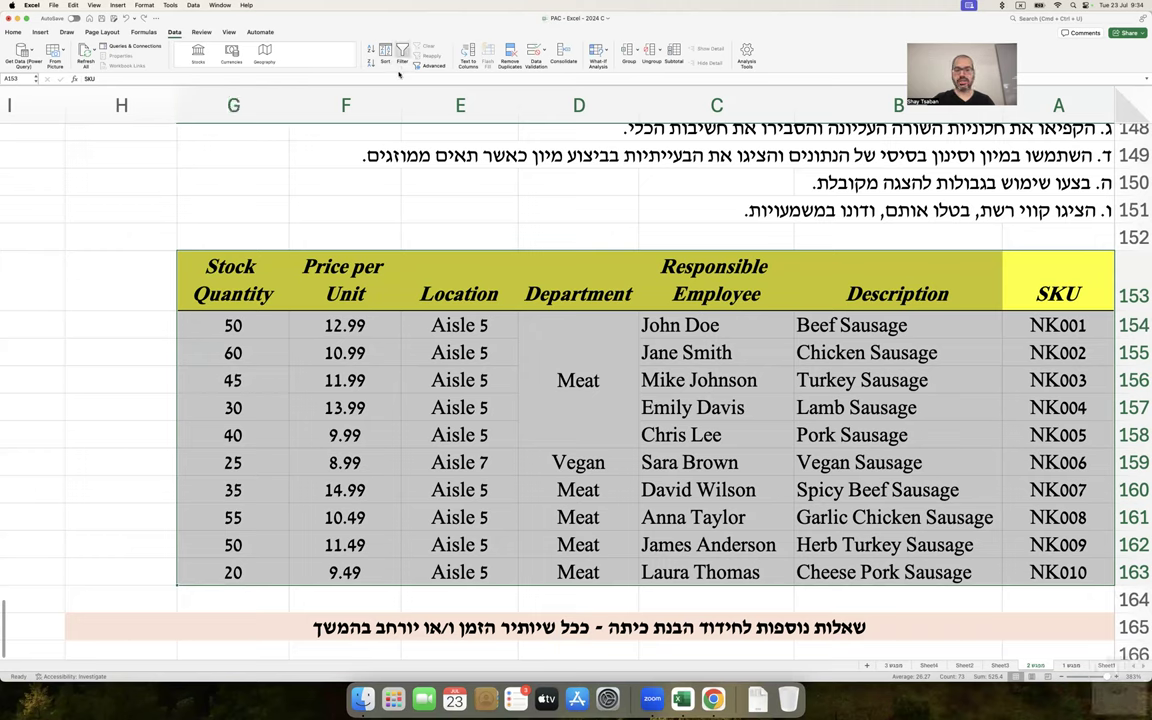
pyautogui.rightClick(1118, 668)
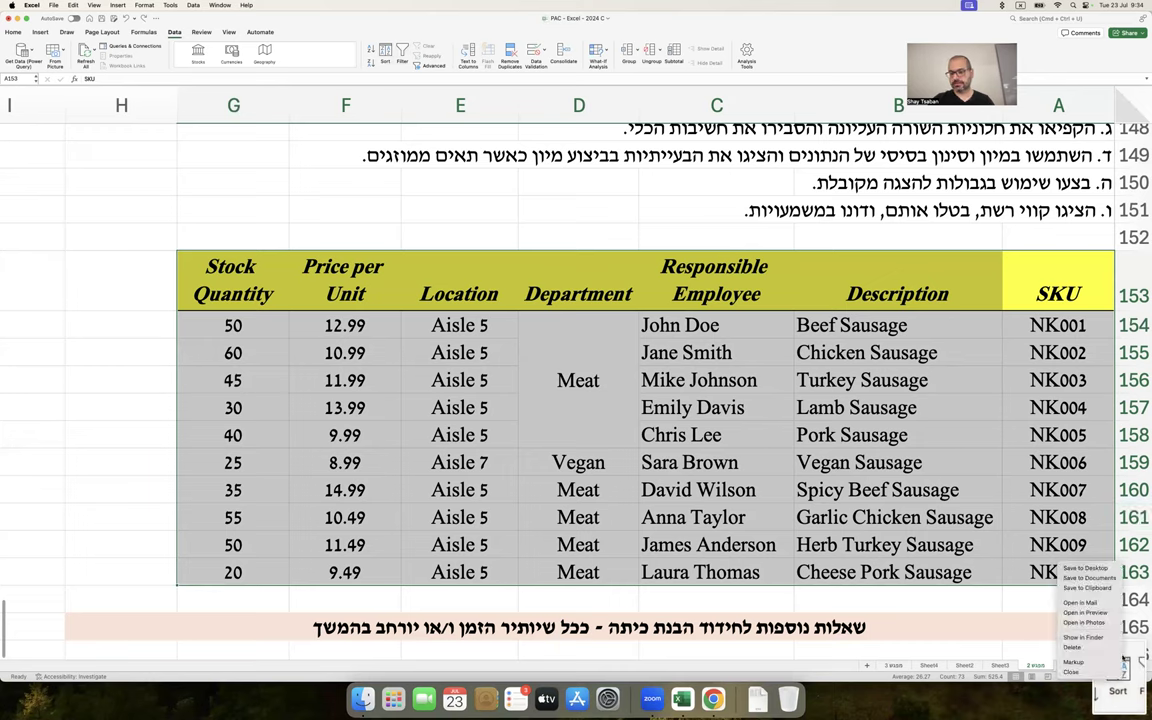
pyautogui.click(1100, 588)
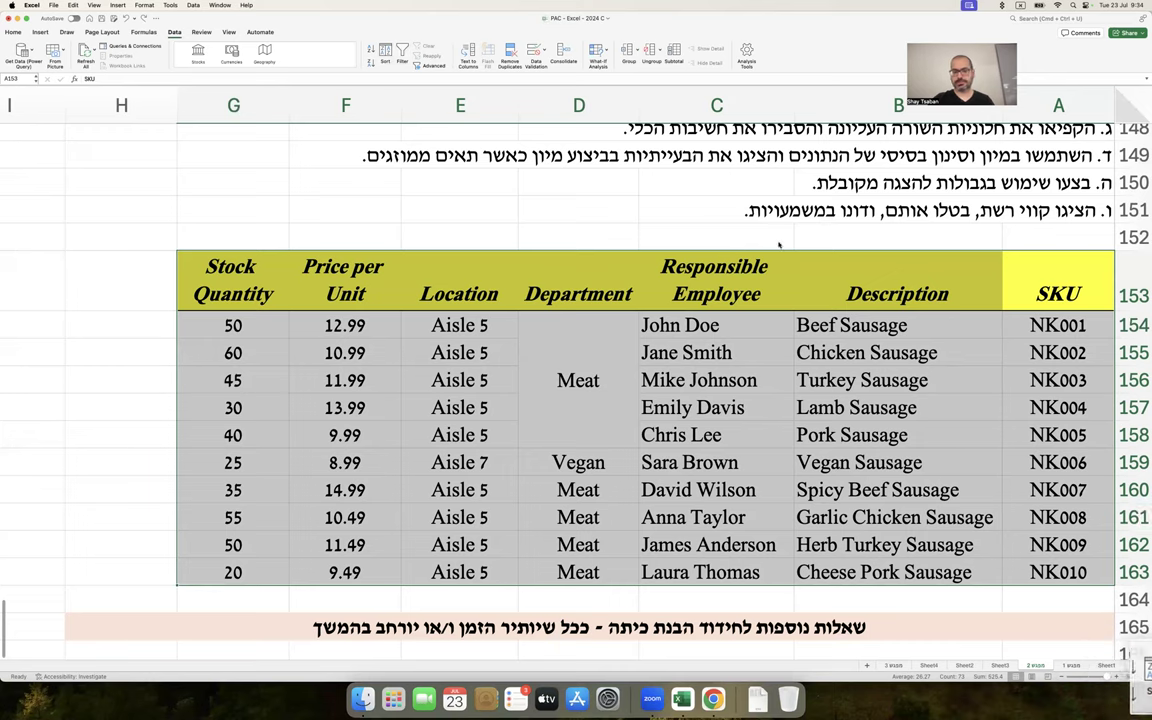
pyautogui.click(449, 150)
pyautogui.click(252, 152)
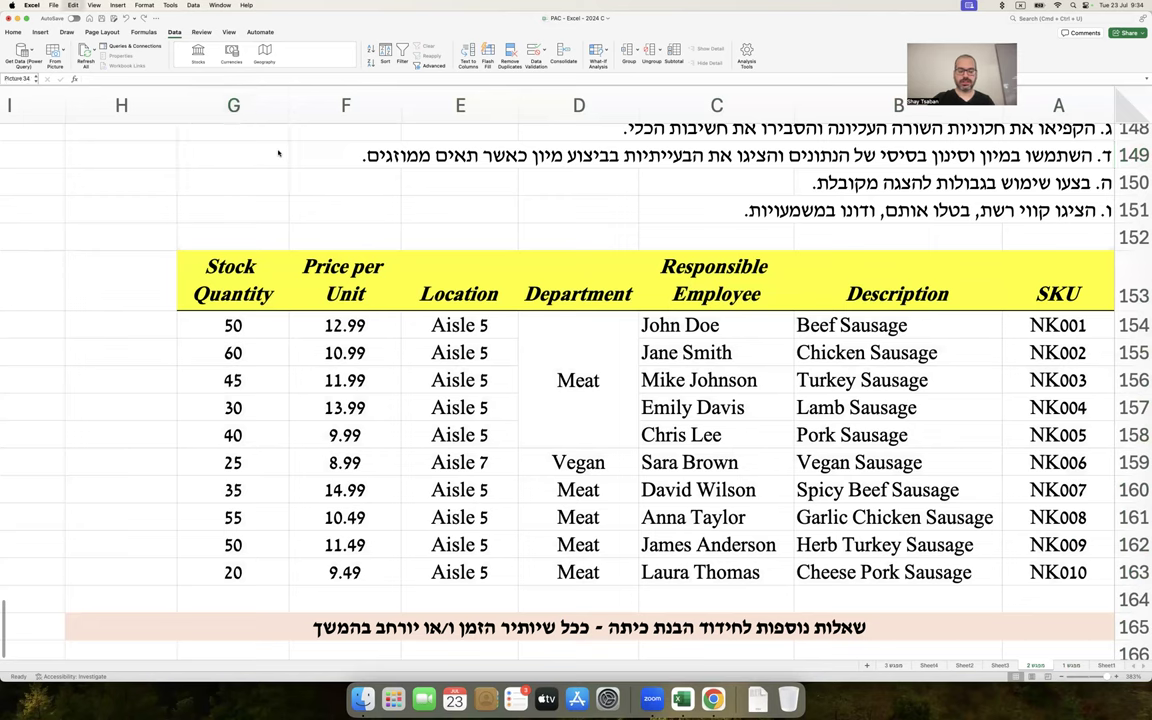
pyautogui.press('super+v')
pyautogui.moveTo(287, 146); pyautogui.dragTo(195, 146)
# Write the note 'לוחצים על נתונים / Data:' in cell G149
pyautogui.click(257, 155)
pyautogui.write('לוחצ')
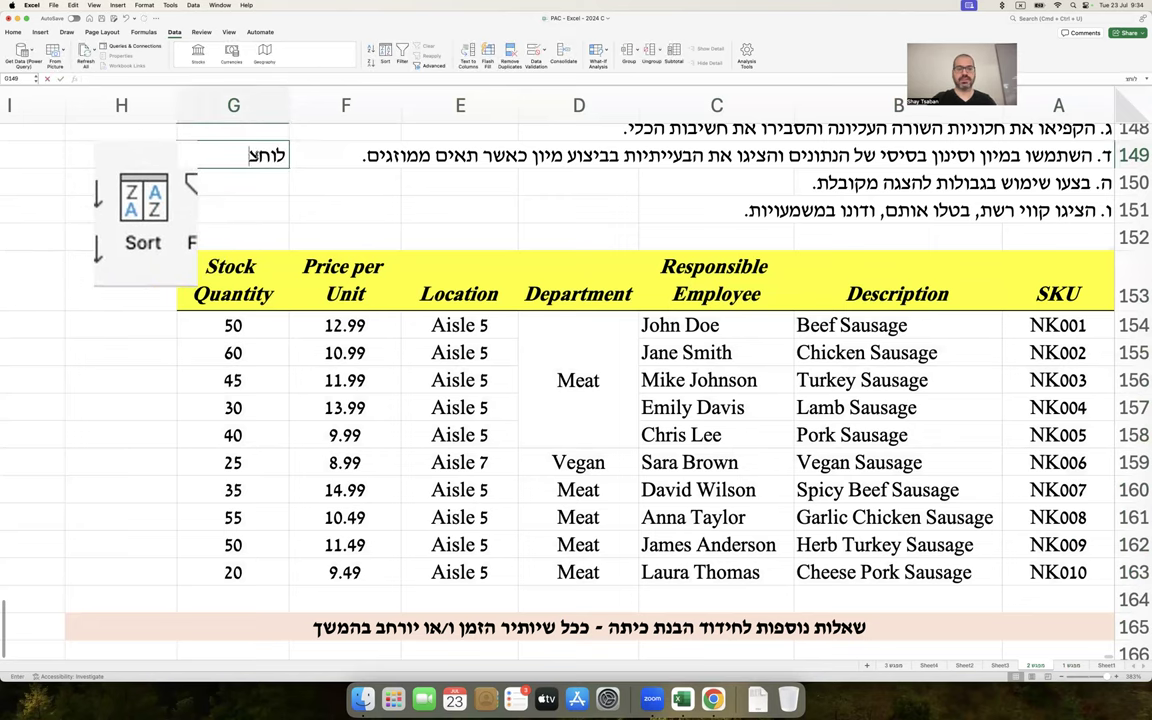
pyautogui.write('ים על נתונים / ')
pyautogui.write('דם')
pyautogui.press('BackSpace')
pyautogui.press('BackSpace')
pyautogui.write('Data:')
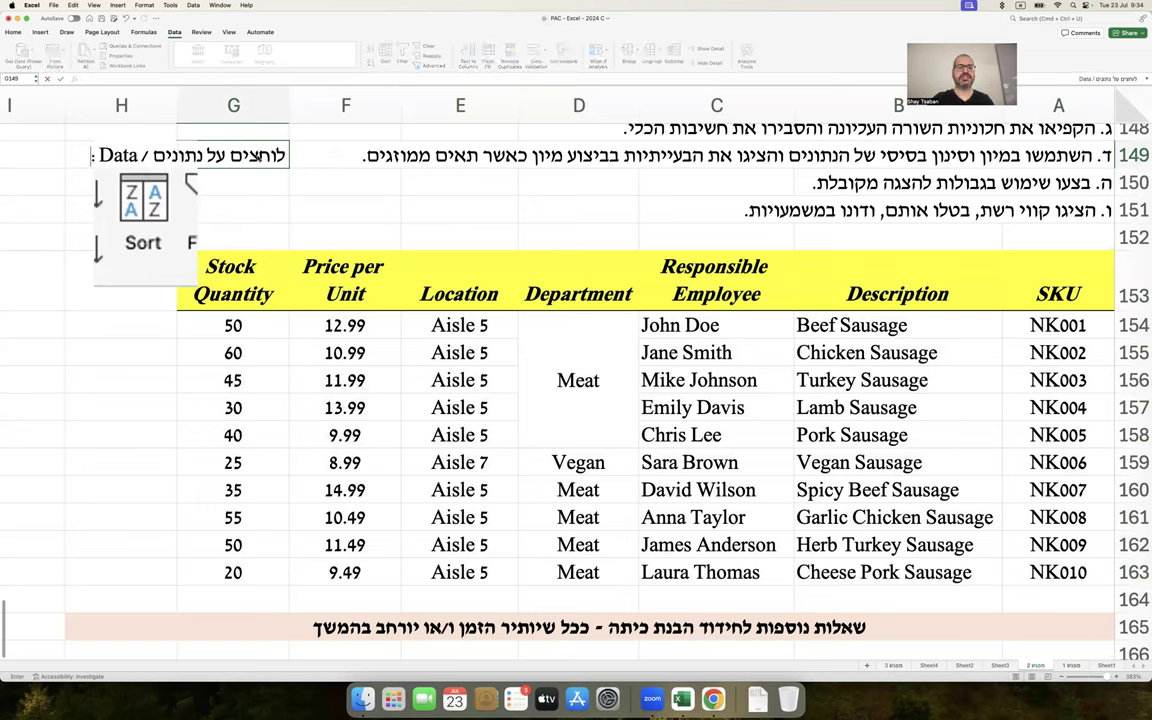
pyautogui.press('Return')
# Move the Sort picture below the note and select the whole inventory table from SKU
pyautogui.click(170, 245)
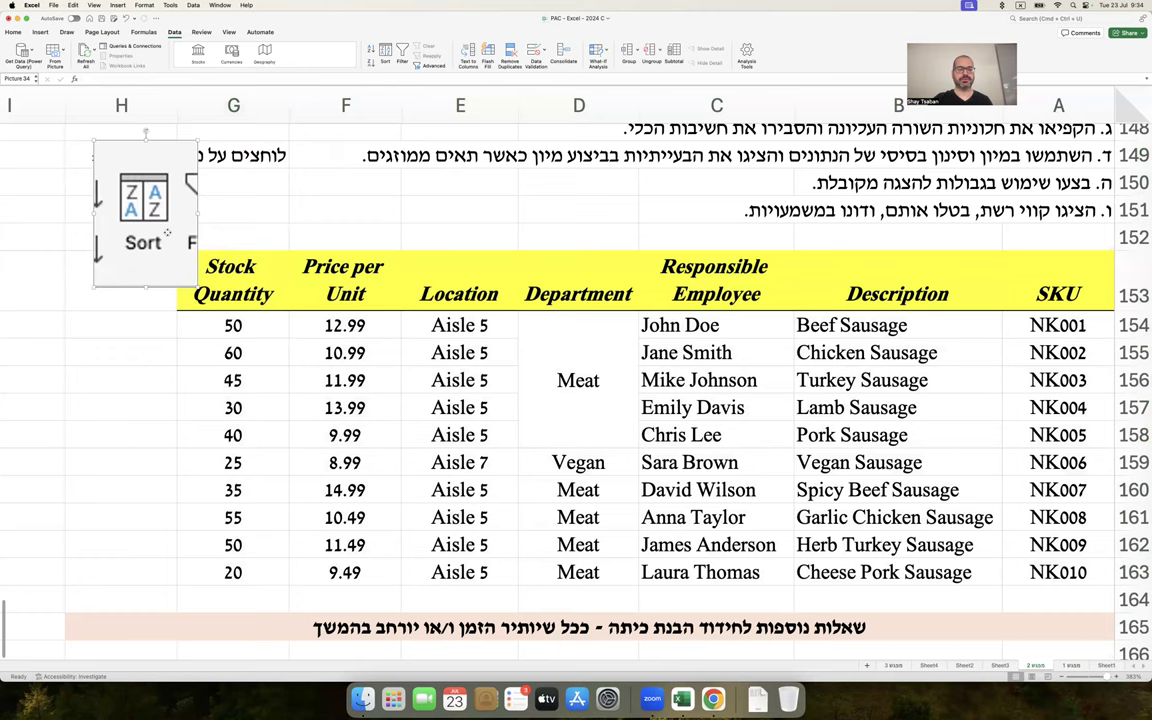
pyautogui.moveTo(170, 245); pyautogui.dragTo(138, 284)
pyautogui.moveTo(121, 268); pyautogui.dragTo(121, 262)
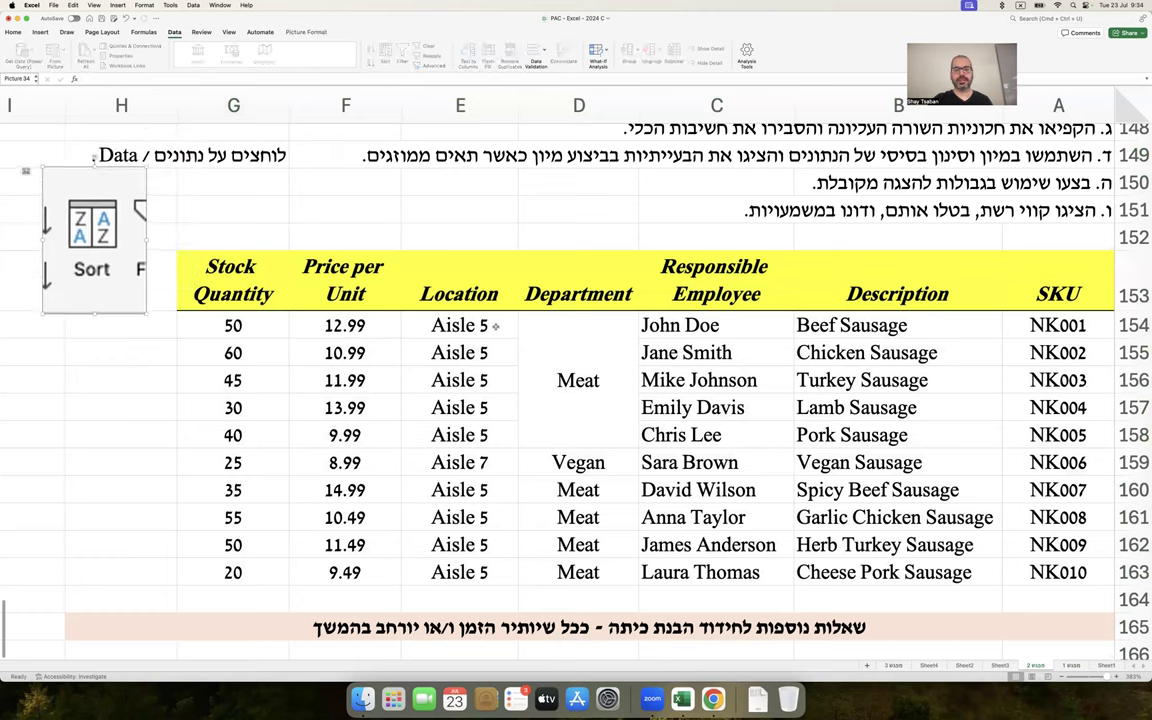
pyautogui.moveTo(1020, 262)
pyautogui.mouseDown()
pyautogui.moveTo(437, 460)
pyautogui.moveTo(257, 503)
pyautogui.moveTo(268, 562)
pyautogui.mouseUp()
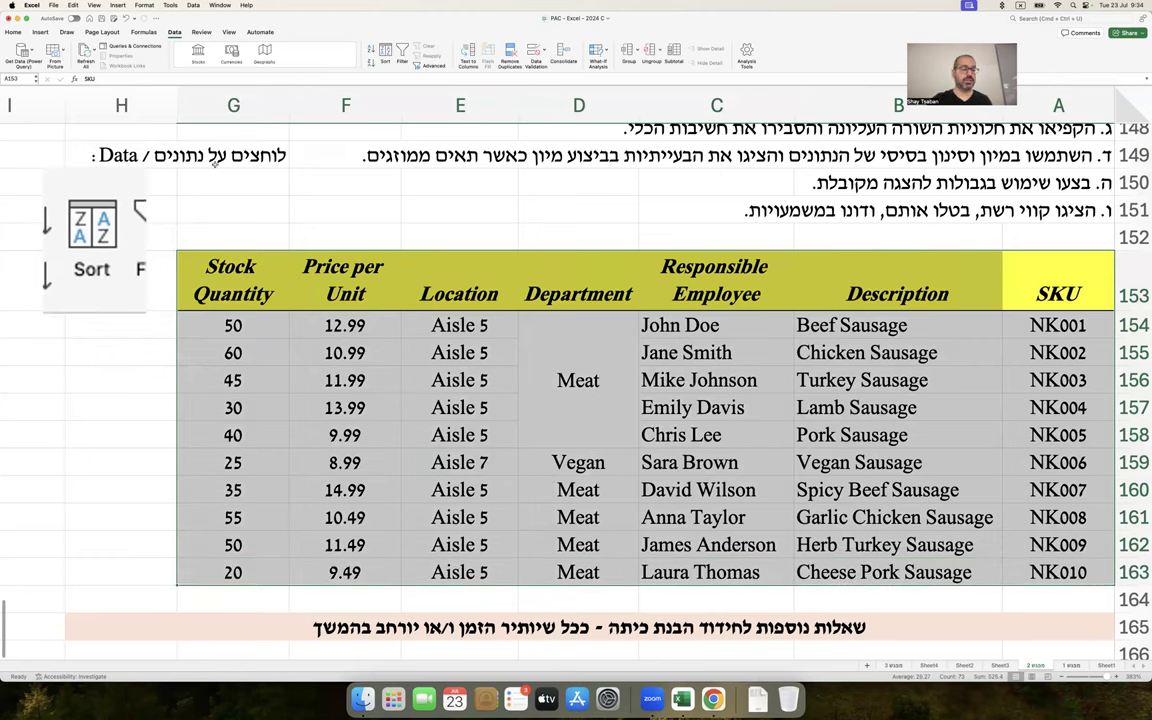
pyautogui.click(385, 54)
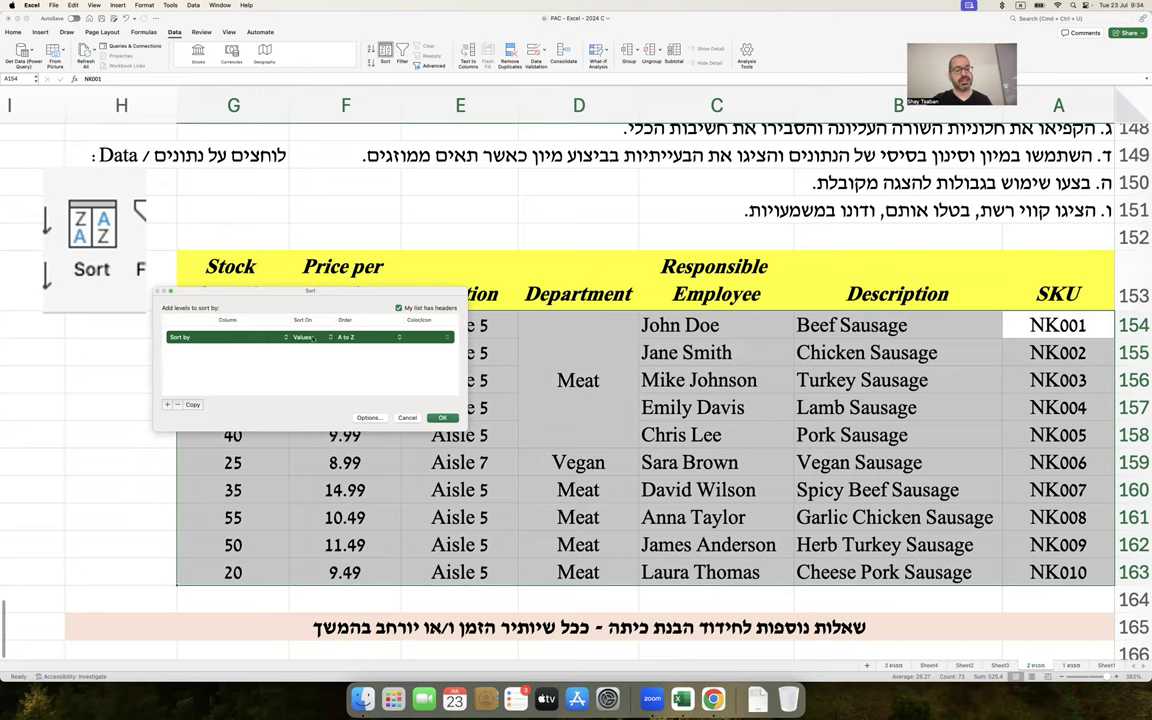
pyautogui.click(314, 339)
pyautogui.click(298, 339)
pyautogui.click(360, 339)
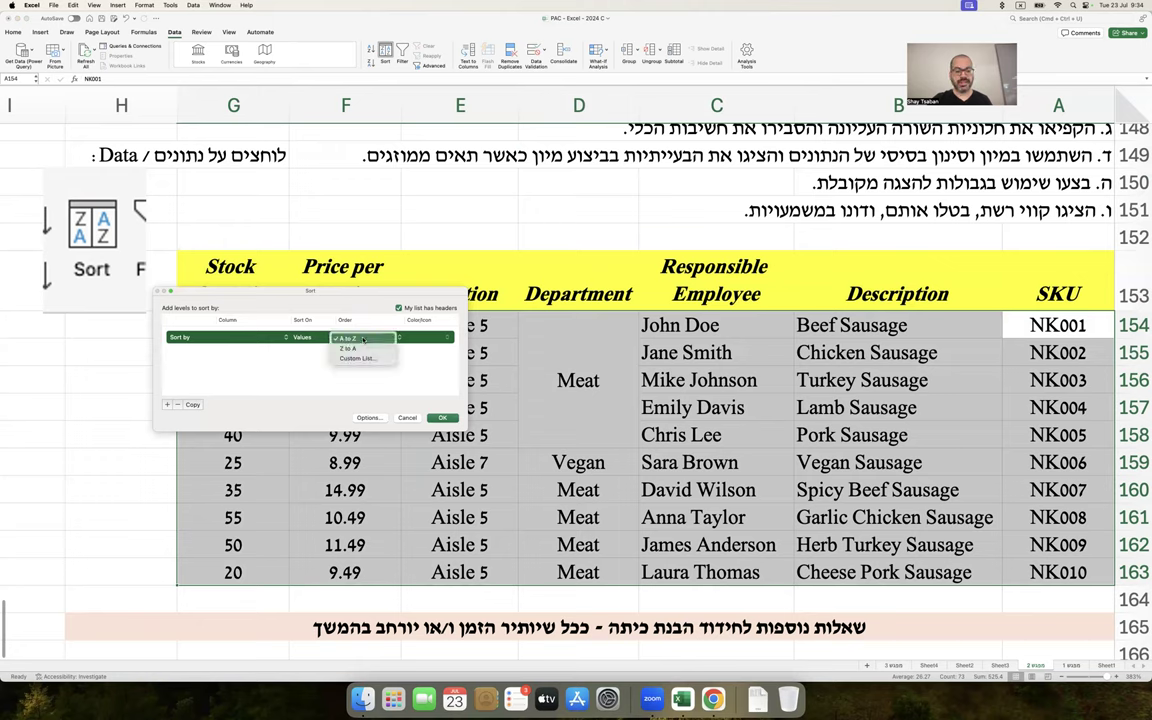
pyautogui.click(363, 339)
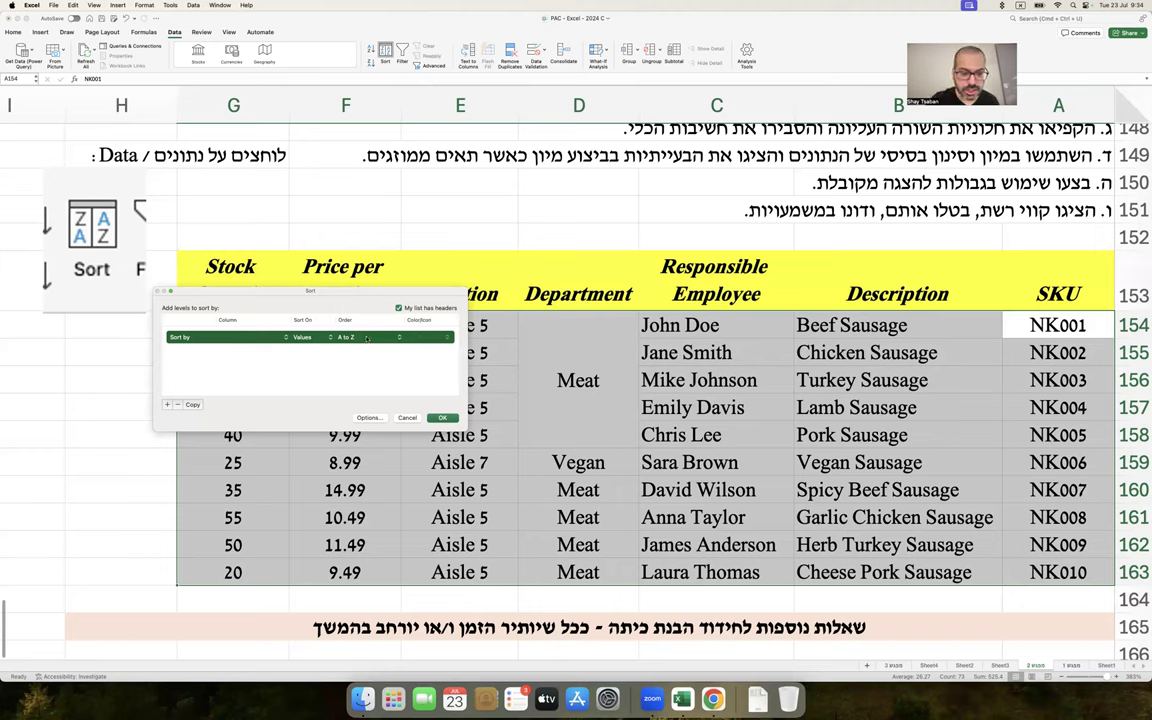
pyautogui.click(258, 339)
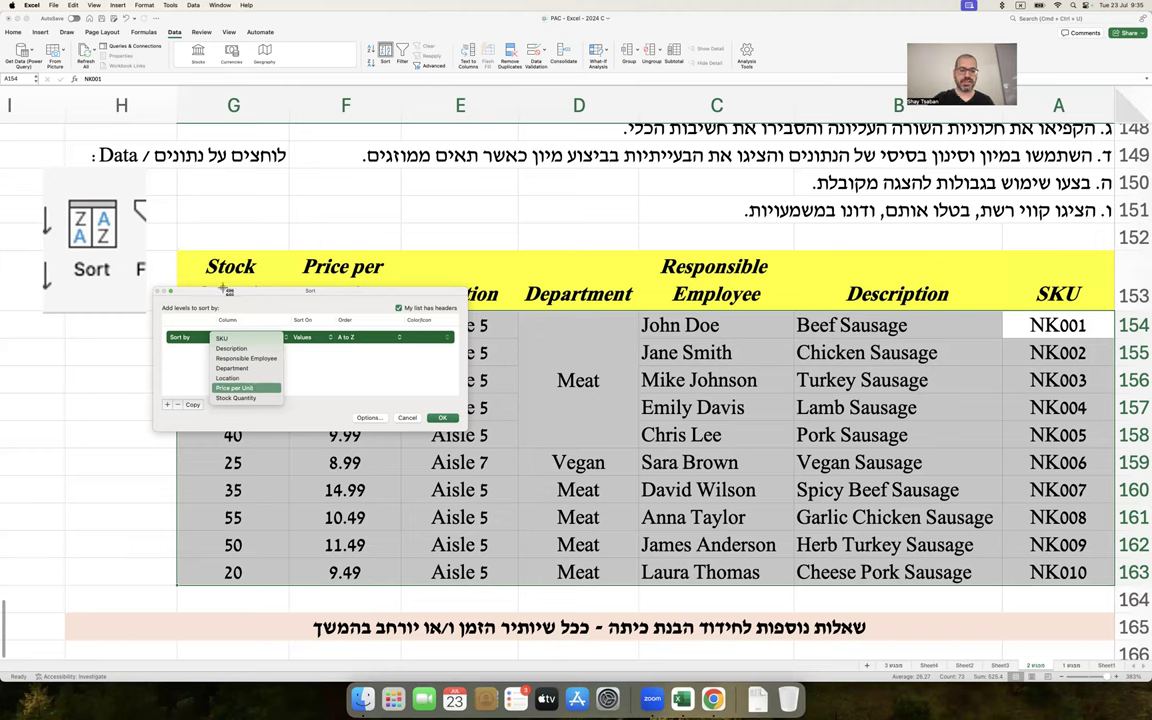
pyautogui.moveTo(155, 287); pyautogui.dragTo(460, 430)
pyautogui.rightClick(1085, 682)
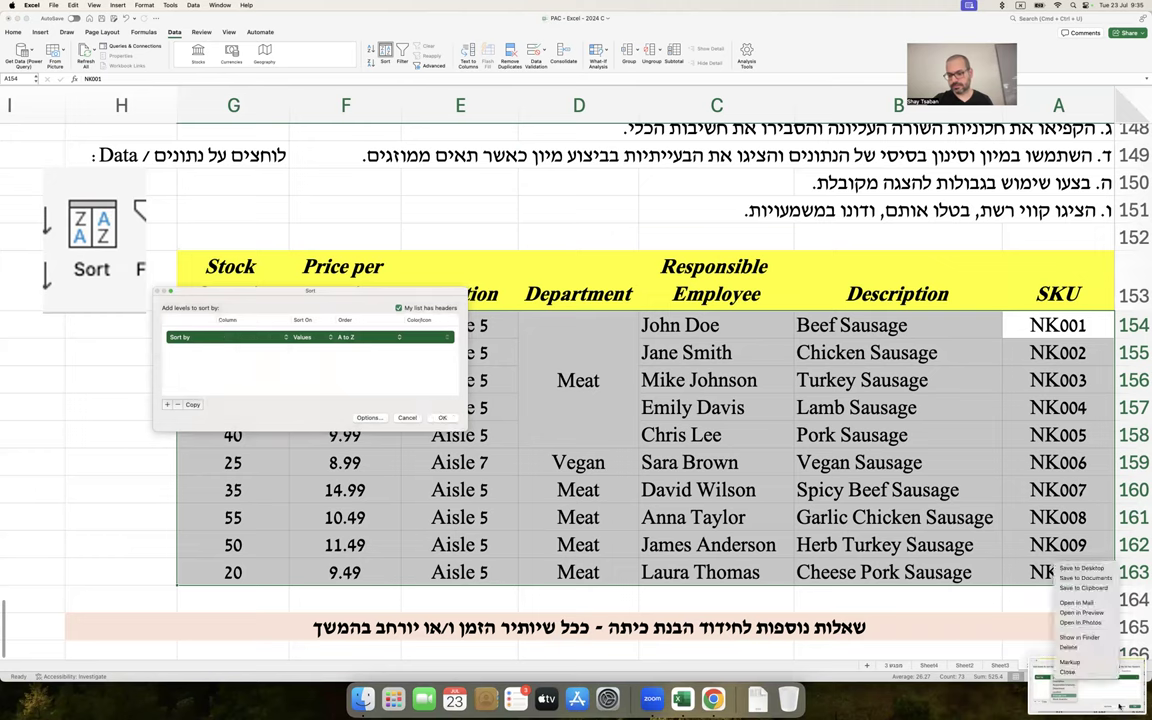
pyautogui.click(1100, 589)
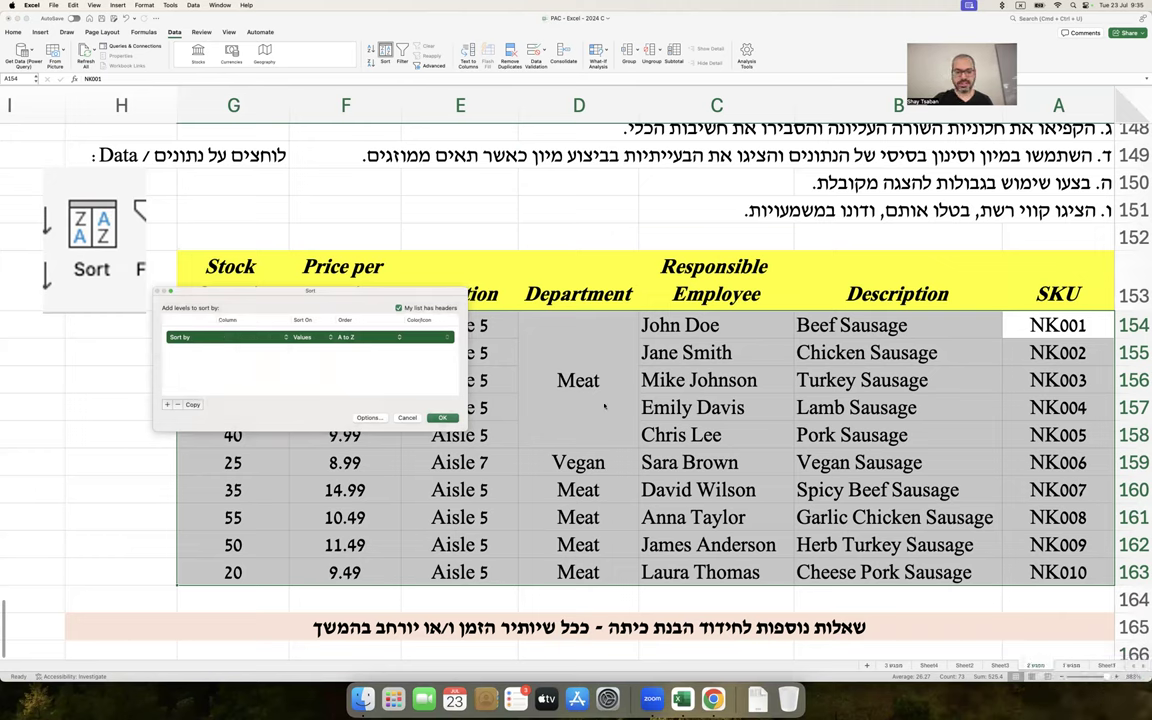
pyautogui.click(451, 418)
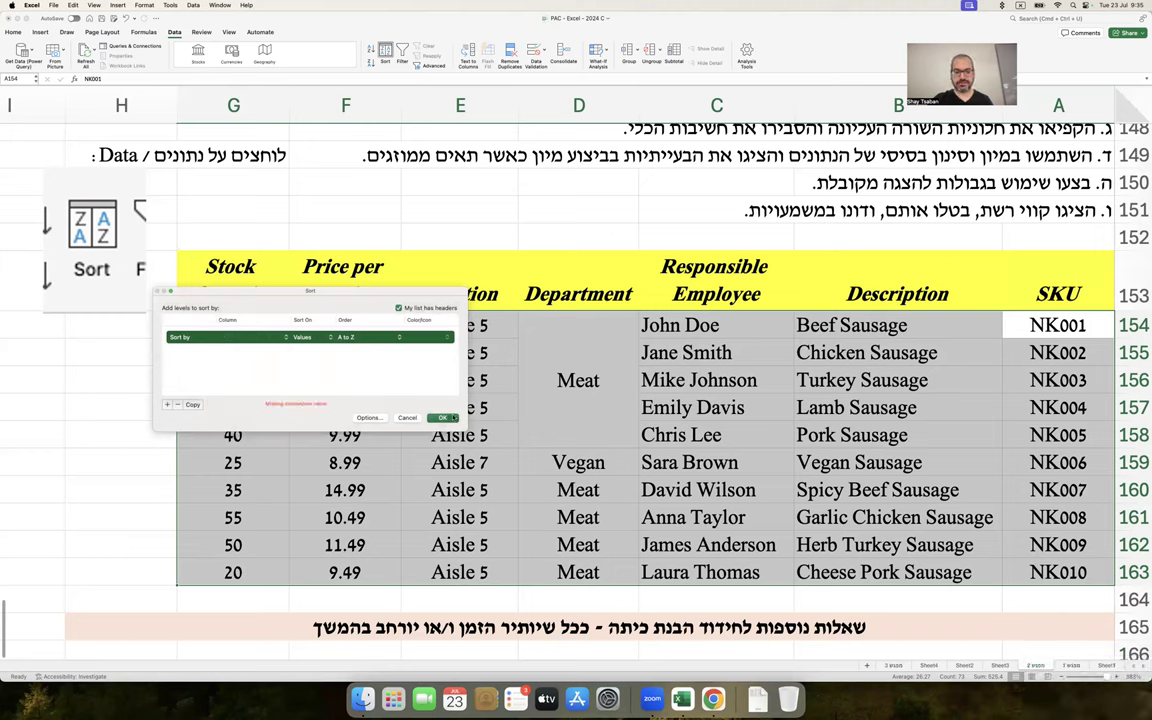
pyautogui.click(288, 337)
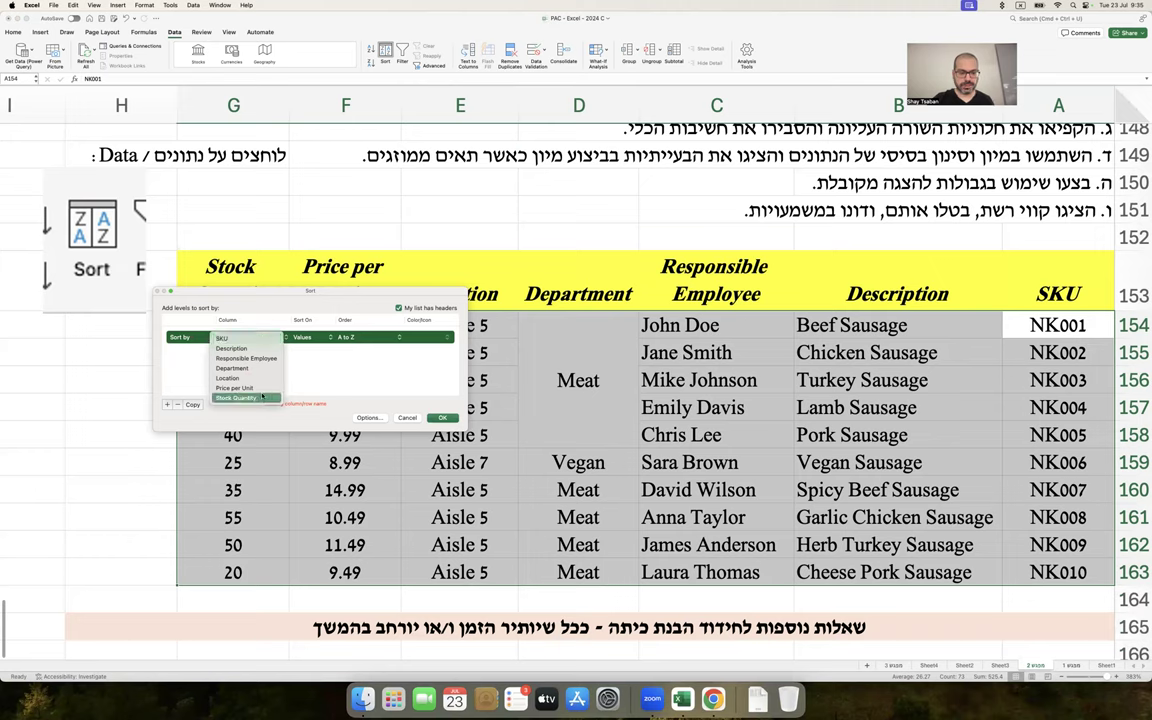
pyautogui.click(263, 389)
pyautogui.click(442, 418)
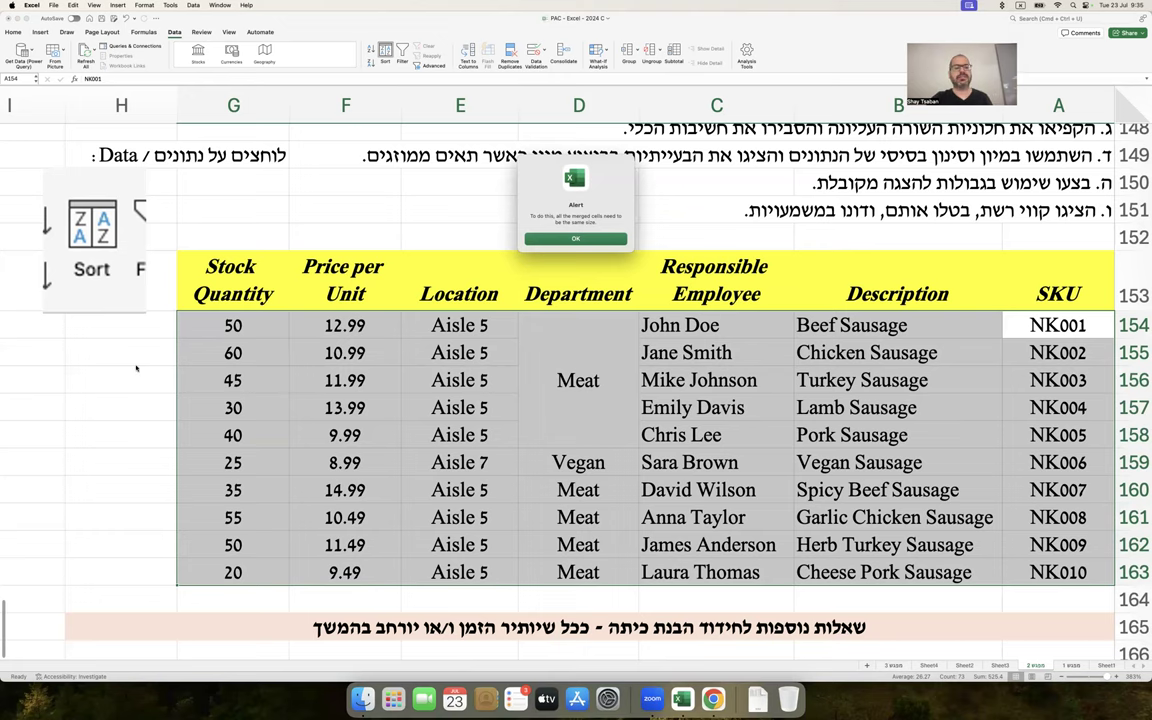
pyautogui.click(575, 238)
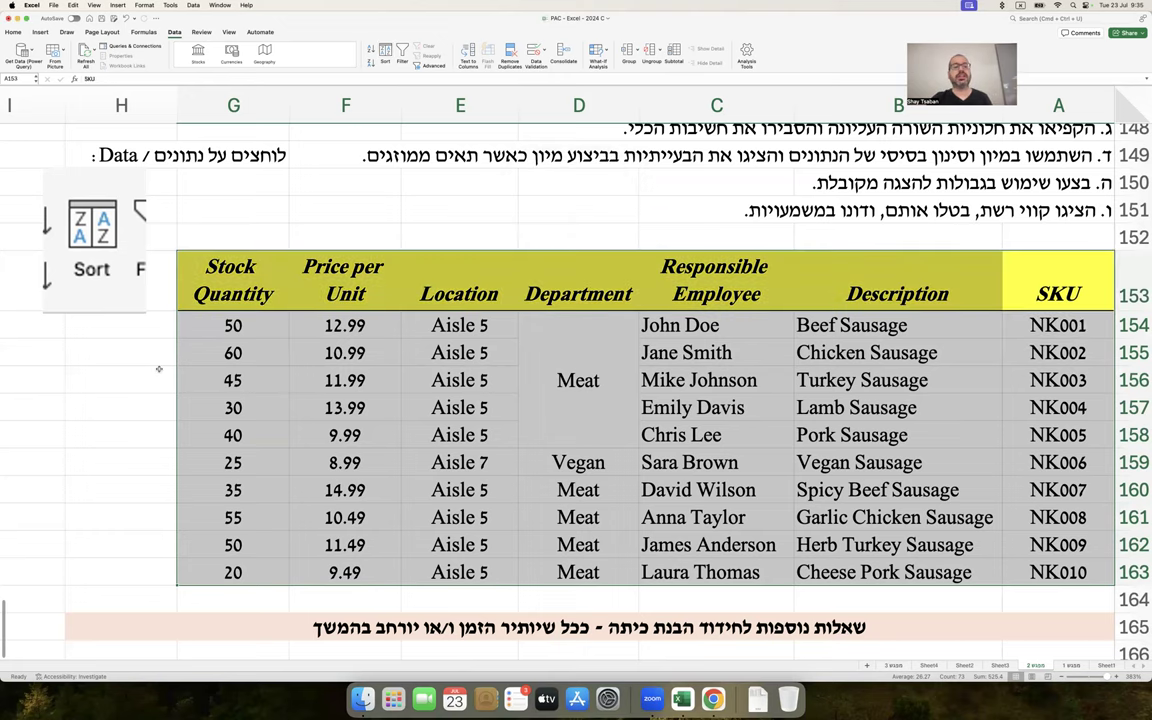
# Paste the Sort-dialog screenshot, shrink it, and place it at the sheet's left edge
pyautogui.click(146, 372)
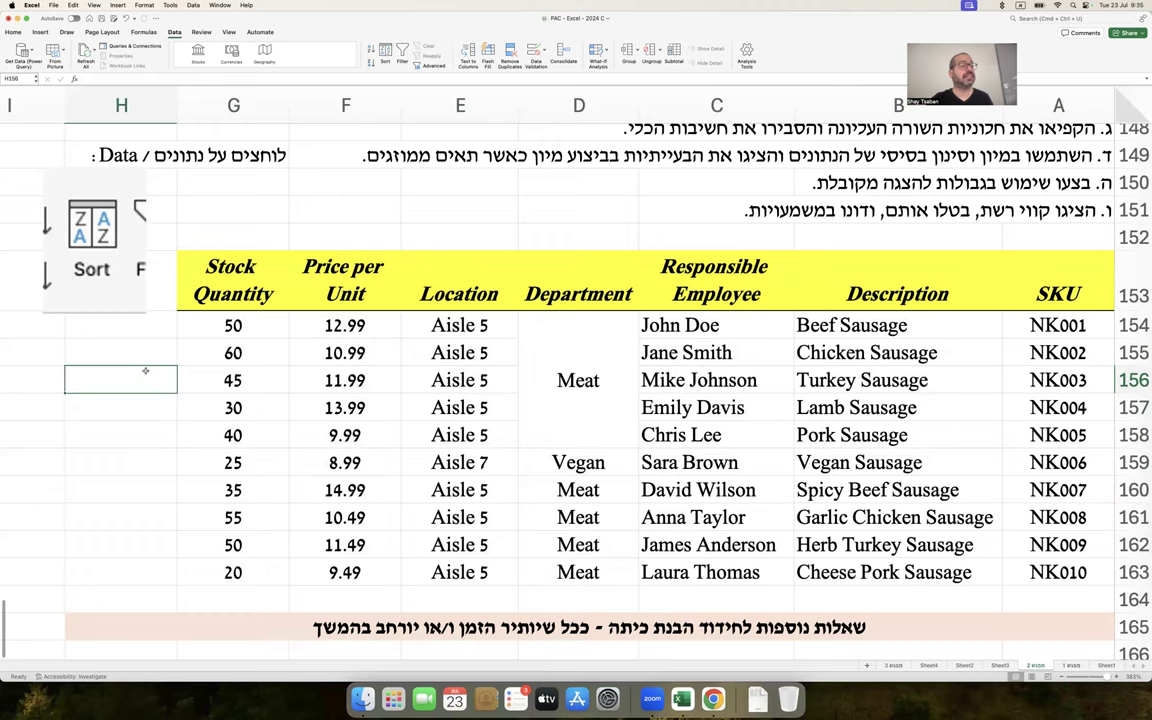
pyautogui.hscroll(-5, 145, 371)
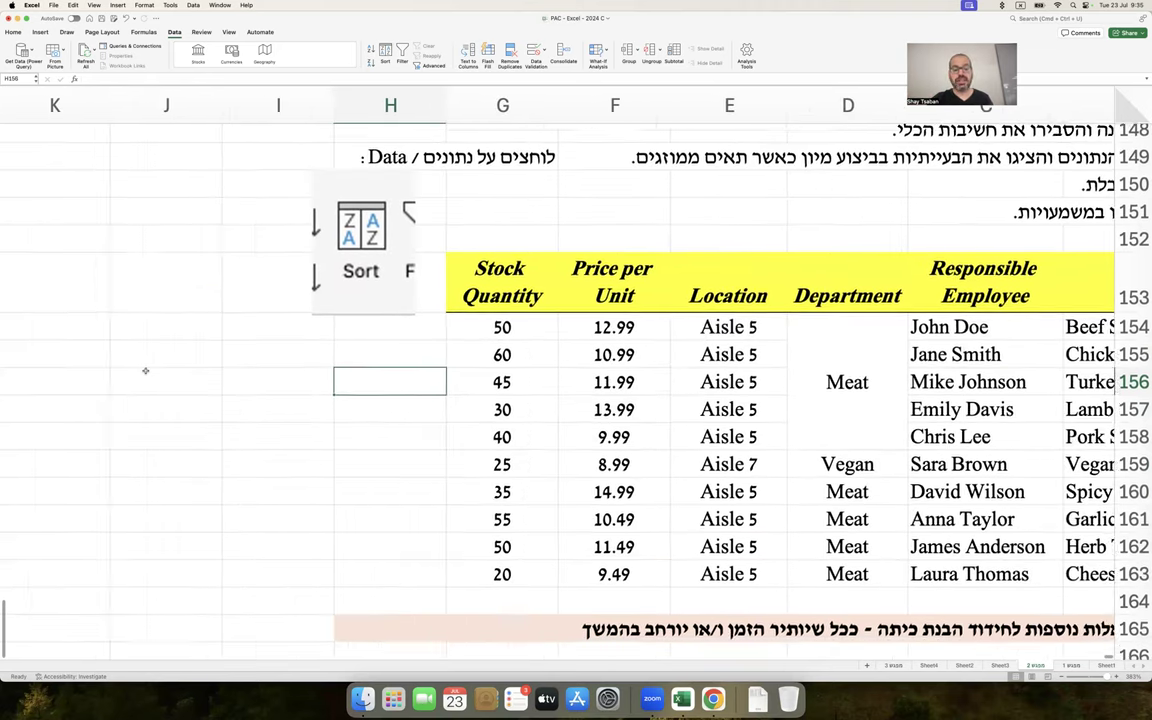
pyautogui.press('super+v')
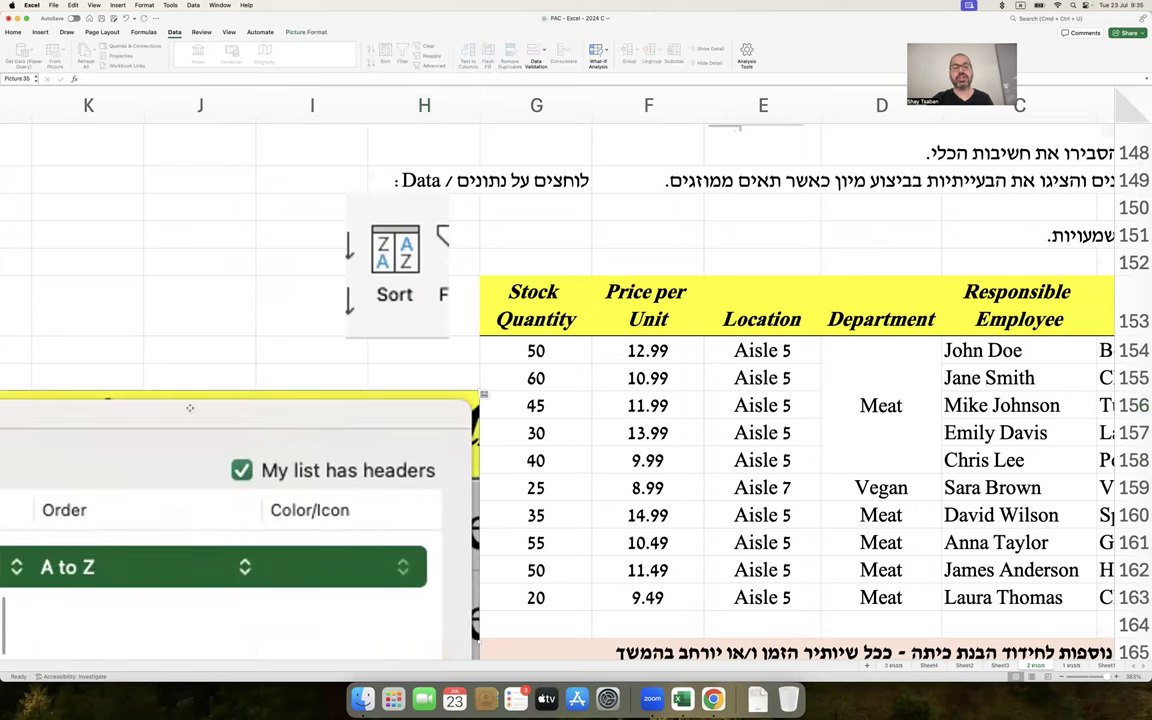
pyautogui.moveTo(125, 405); pyautogui.dragTo(573, 201)
pyautogui.moveTo(837, 170); pyautogui.dragTo(628, 231)
pyautogui.moveTo(813, 215); pyautogui.dragTo(637, 321)
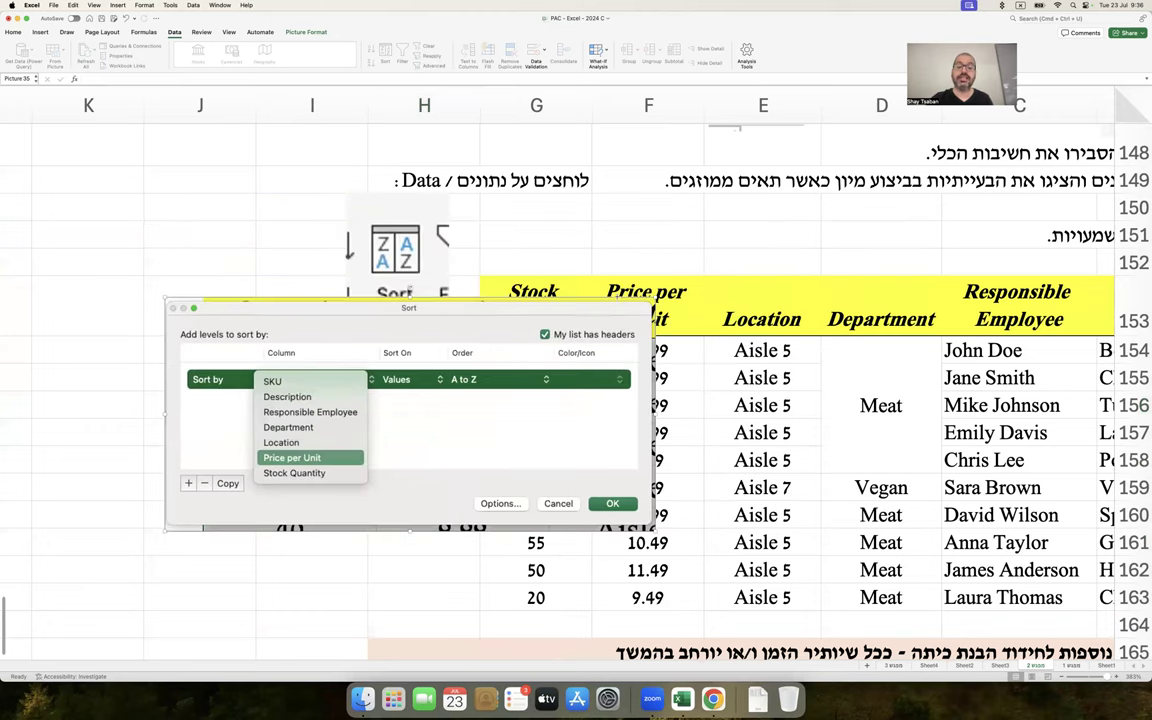
pyautogui.moveTo(534, 364); pyautogui.dragTo(340, 411)
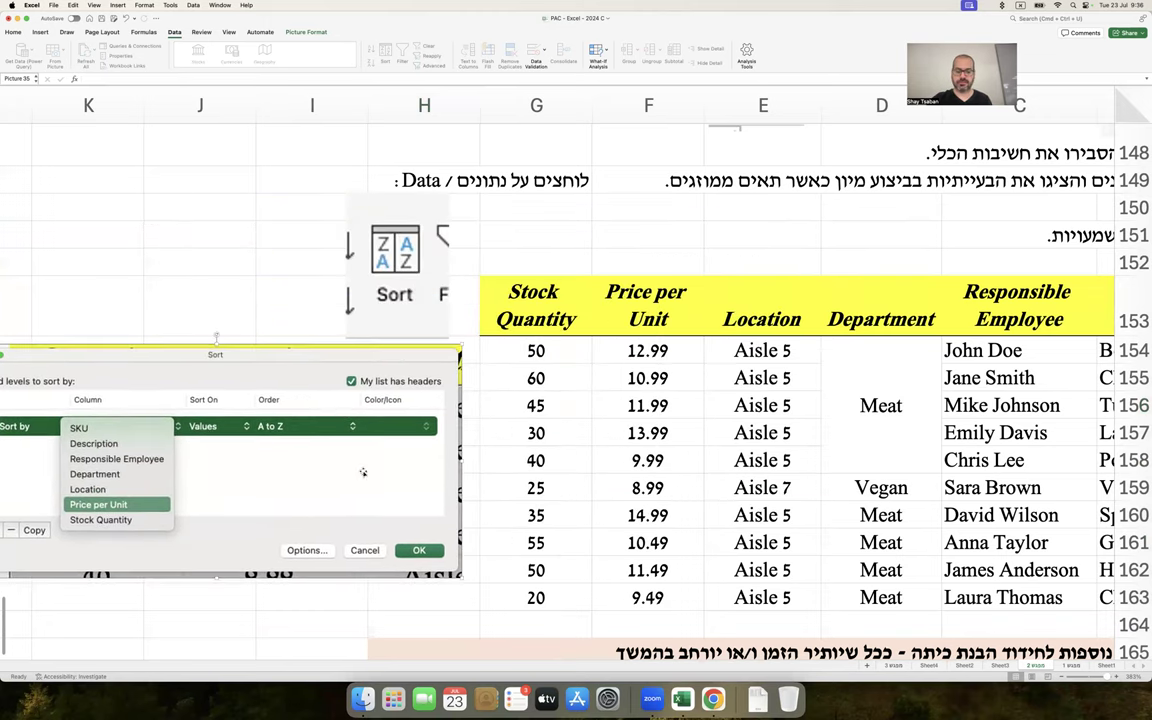
# Write 'אבל זה לא עבד כי התאים ממוזגים' in cell I163
pyautogui.click(344, 601)
pyautogui.write('אבל')
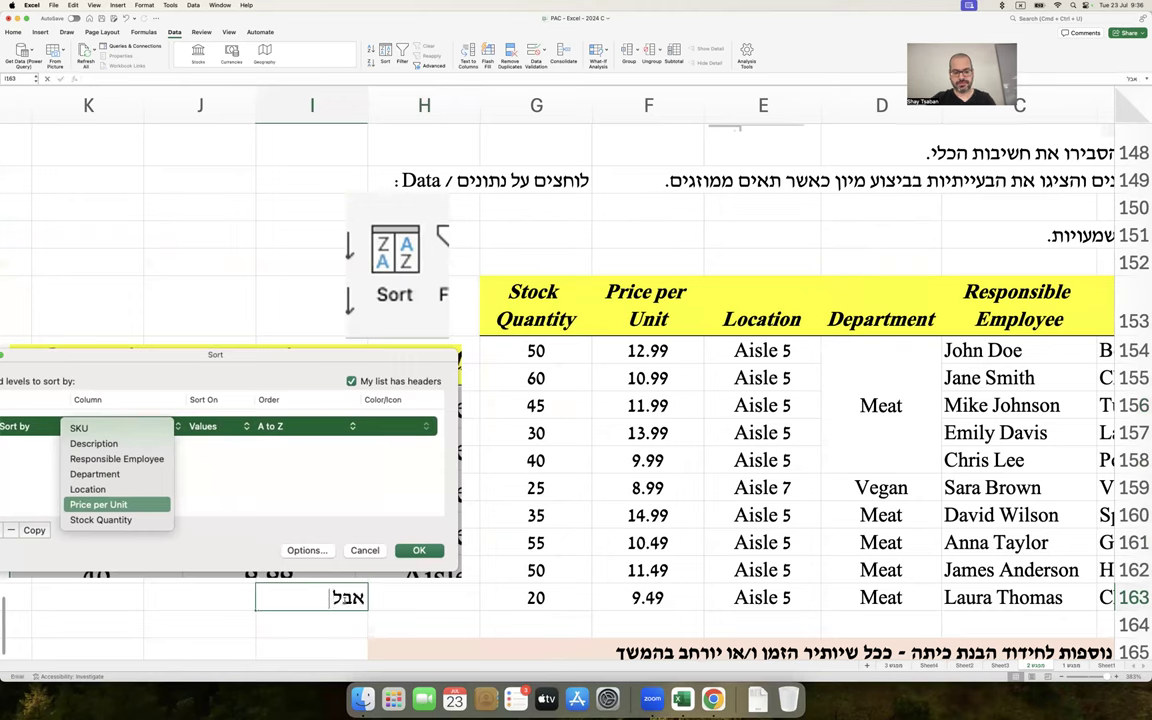
pyautogui.write(' זה לא עבד כי התאי')
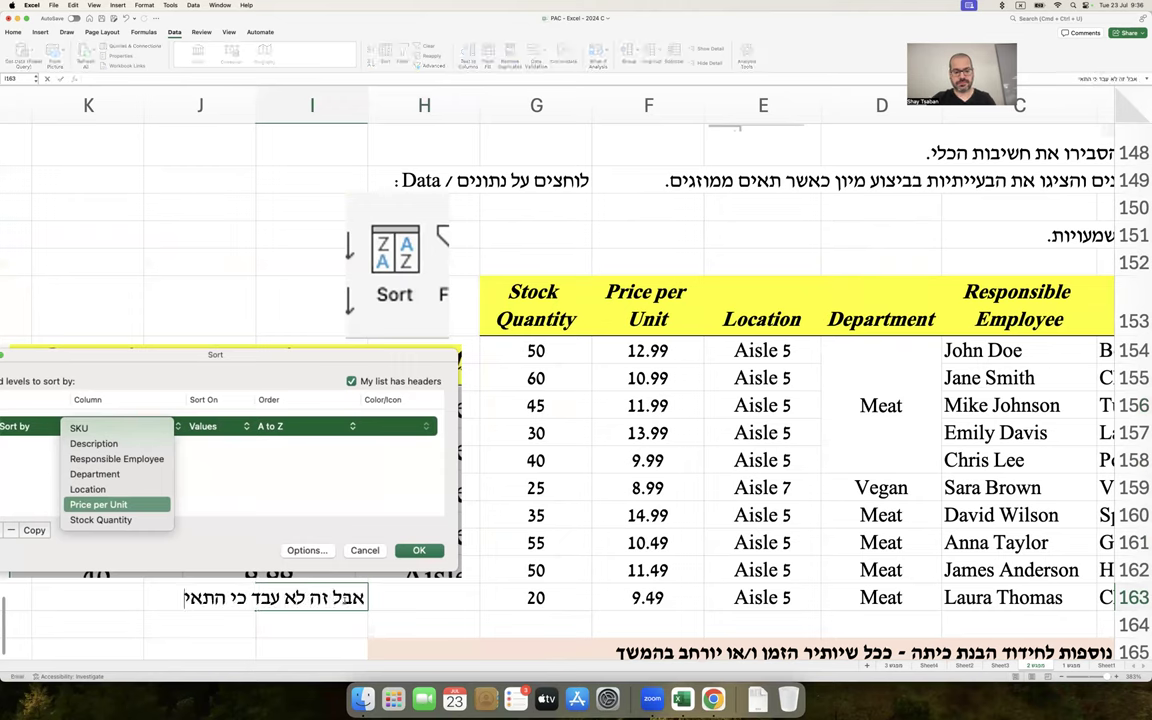
pyautogui.write('ם ממוזגים')
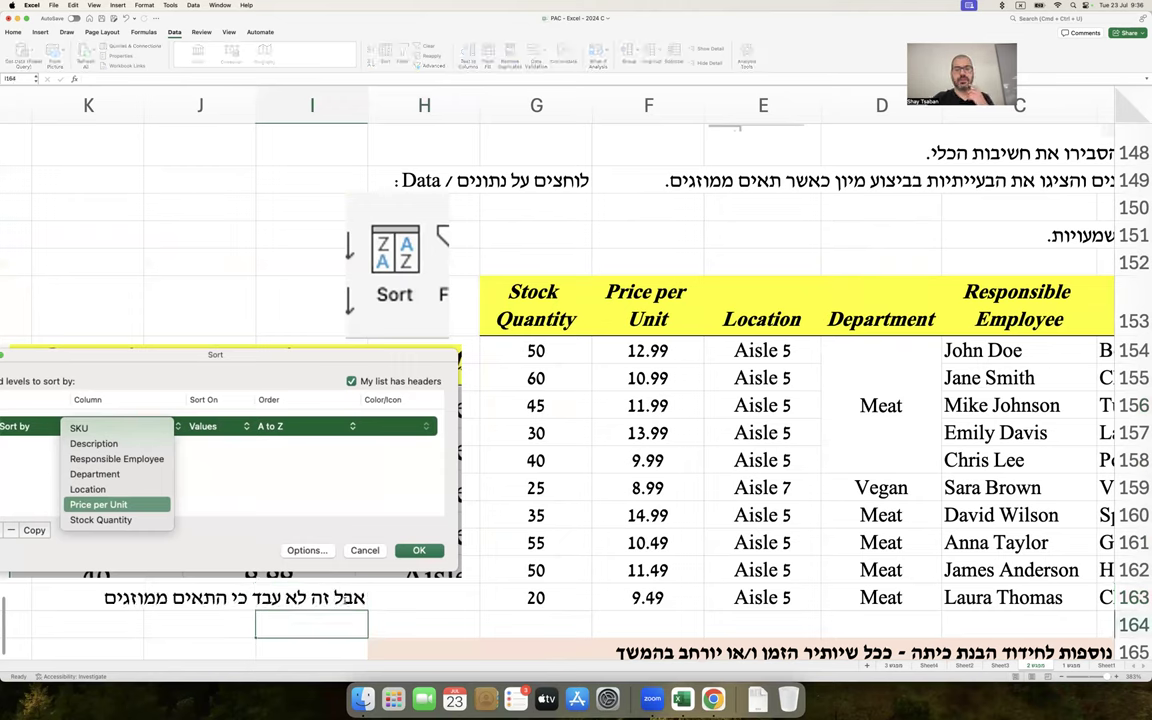
pyautogui.press('Return')
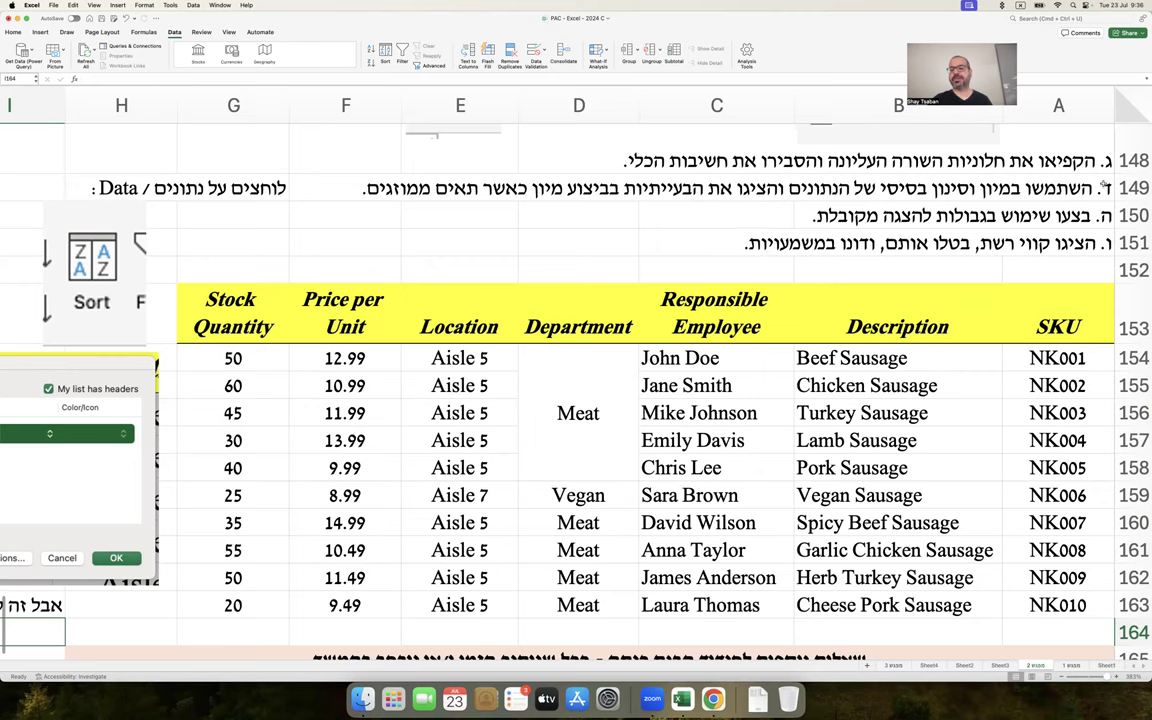
pyautogui.moveTo(1058, 315); pyautogui.dragTo(283, 603)
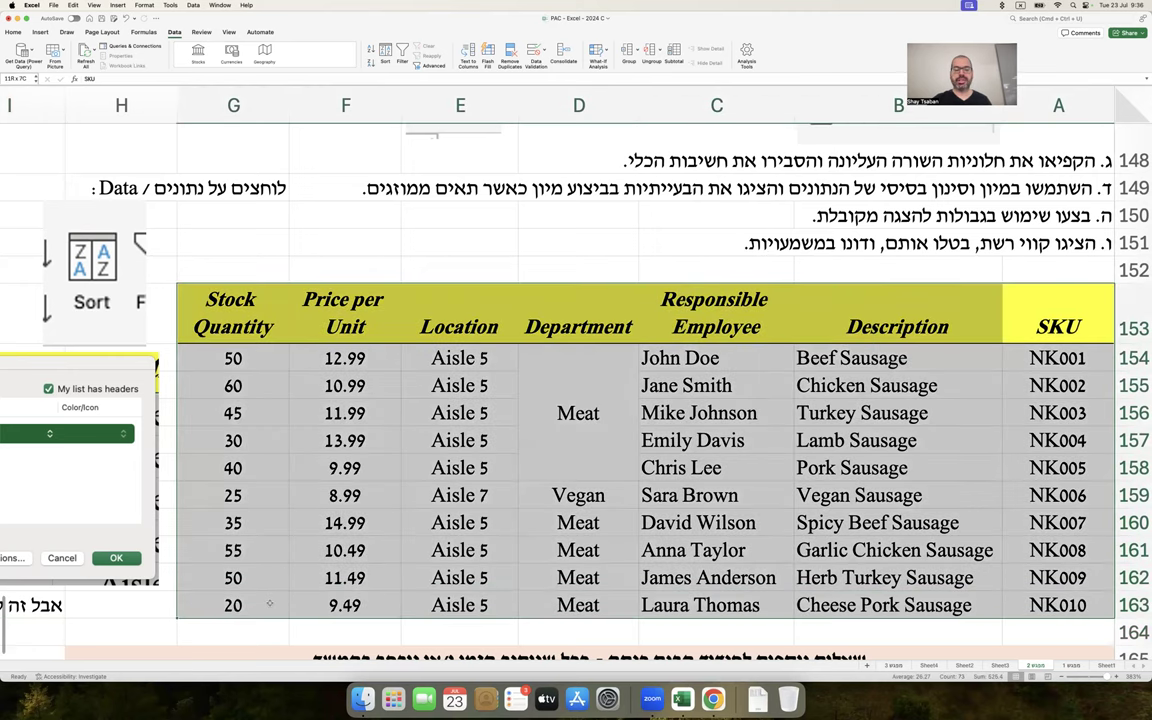
pyautogui.hscroll(-2, 230, 295)
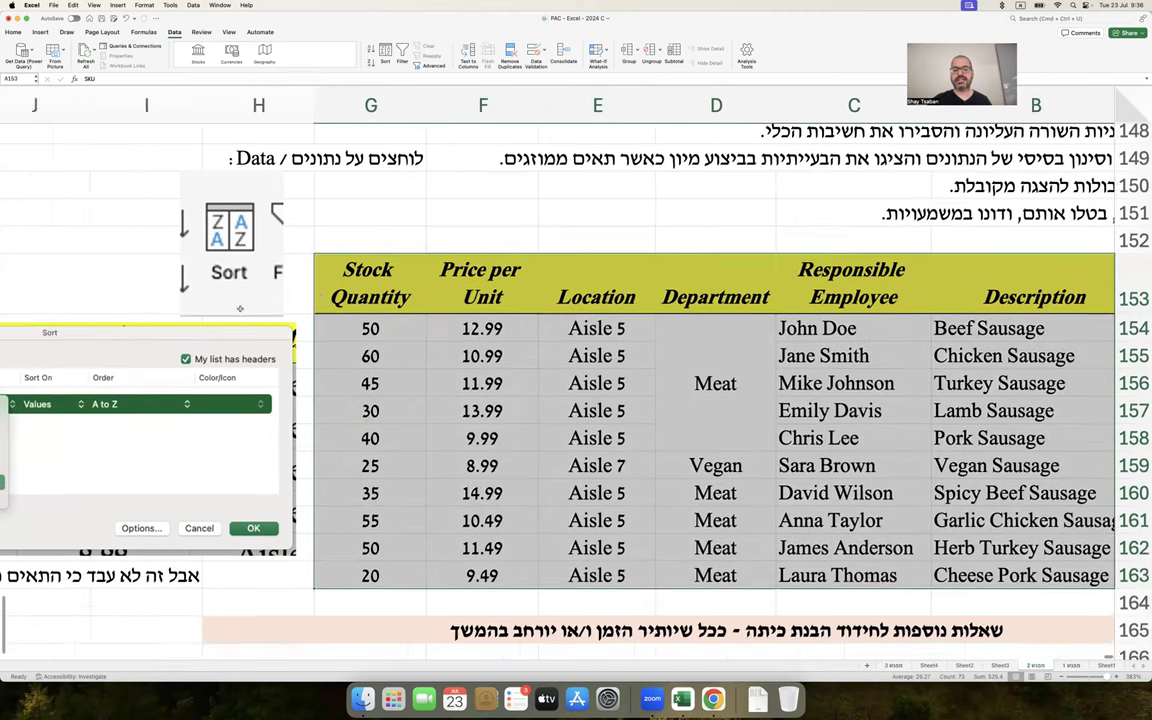
pyautogui.click(255, 398)
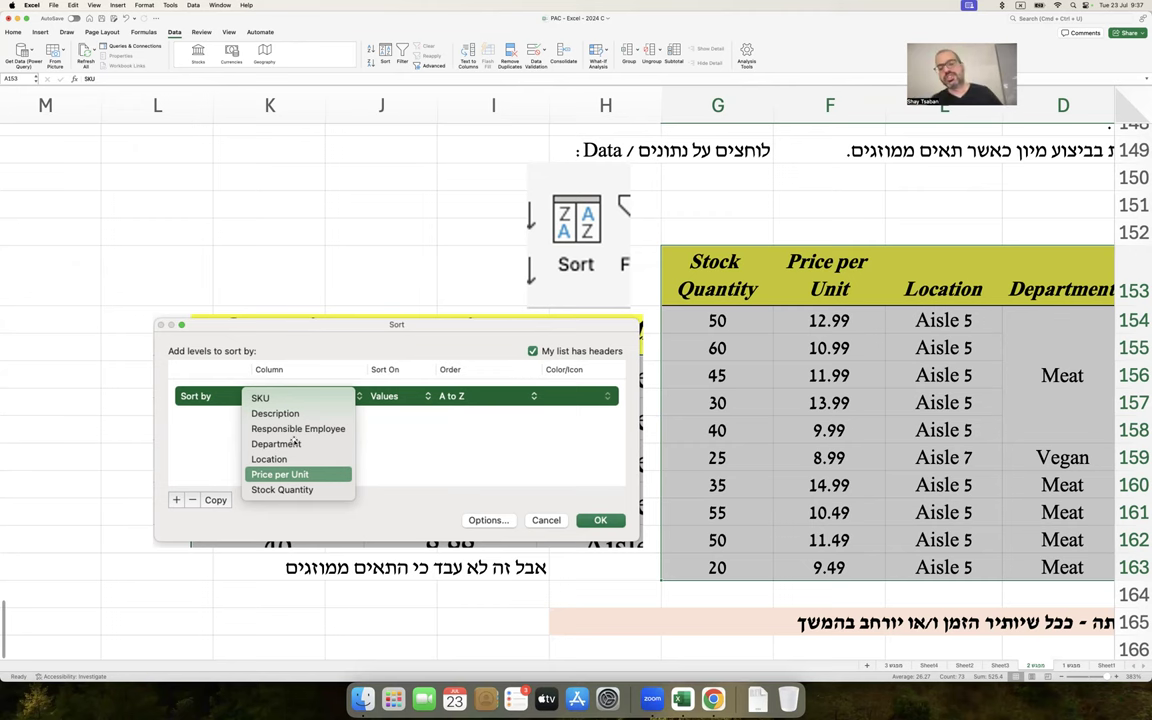
pyautogui.hscroll(5, 300, 420)
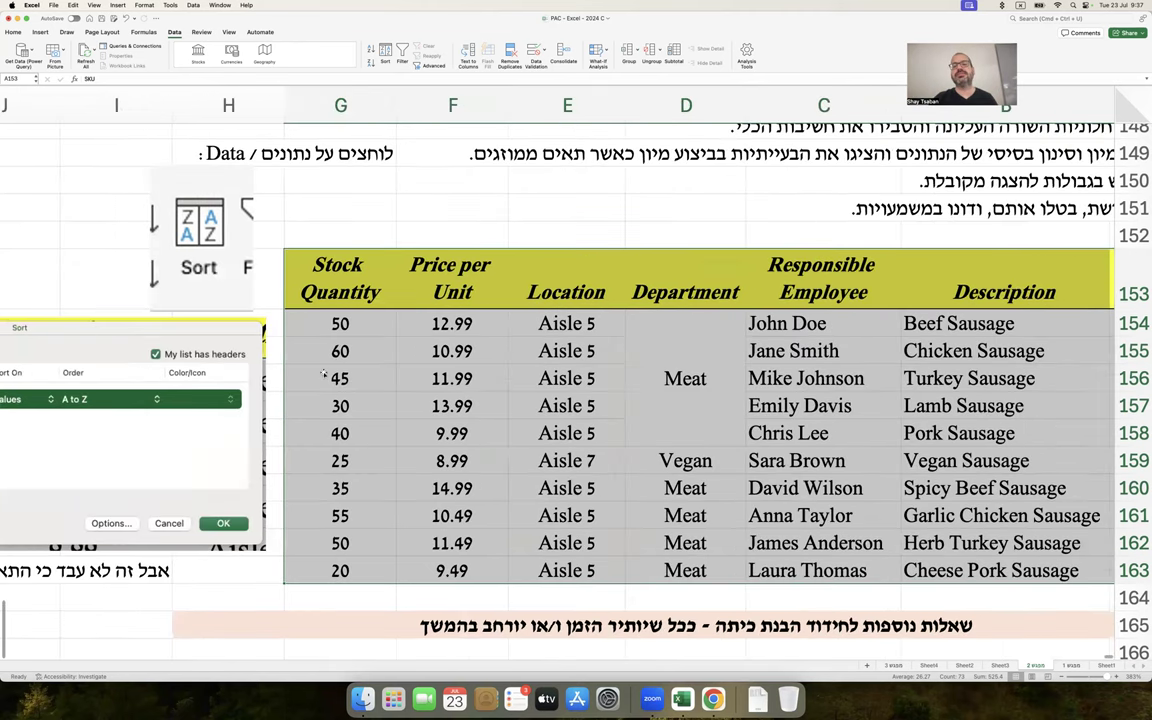
pyautogui.hscroll(2, 323, 374)
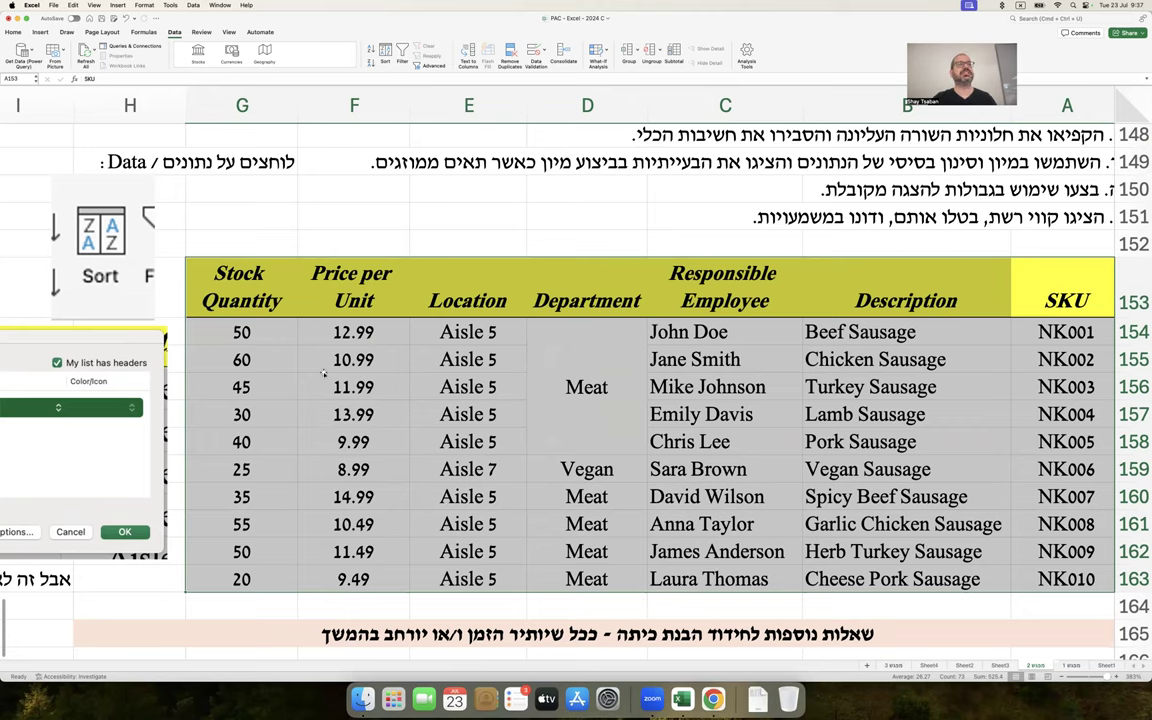
pyautogui.click(455, 214)
pyautogui.scroll(1, 449, 224)
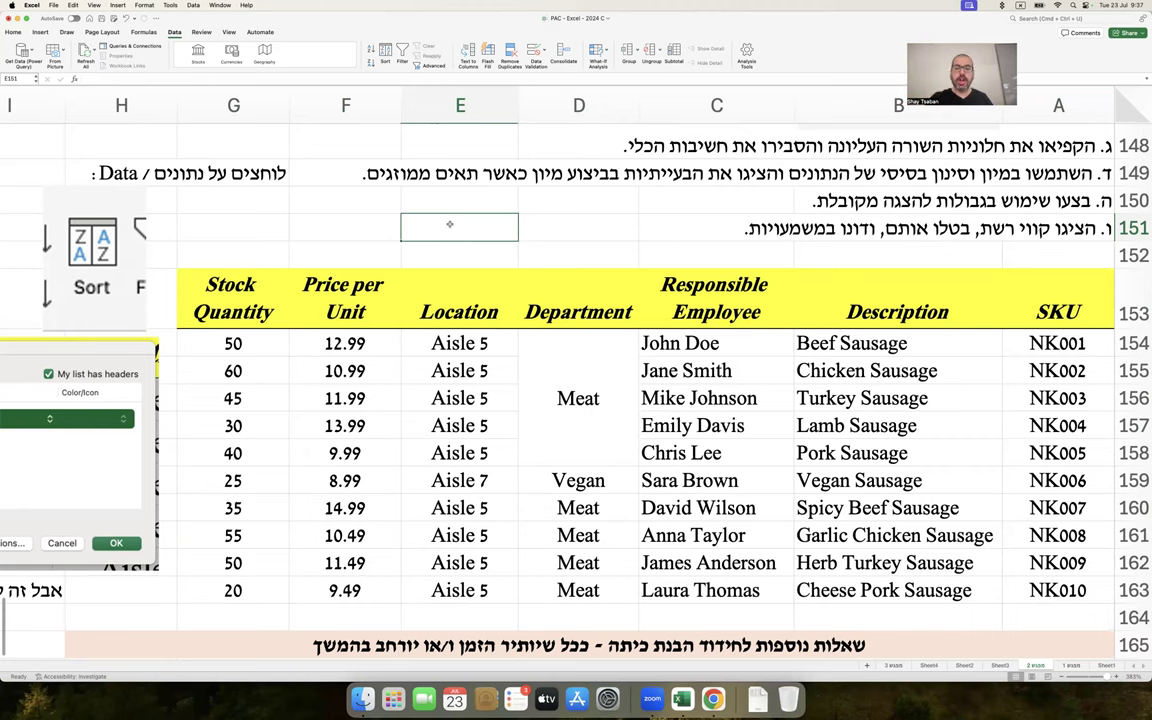
pyautogui.scroll(4, 460, 230)
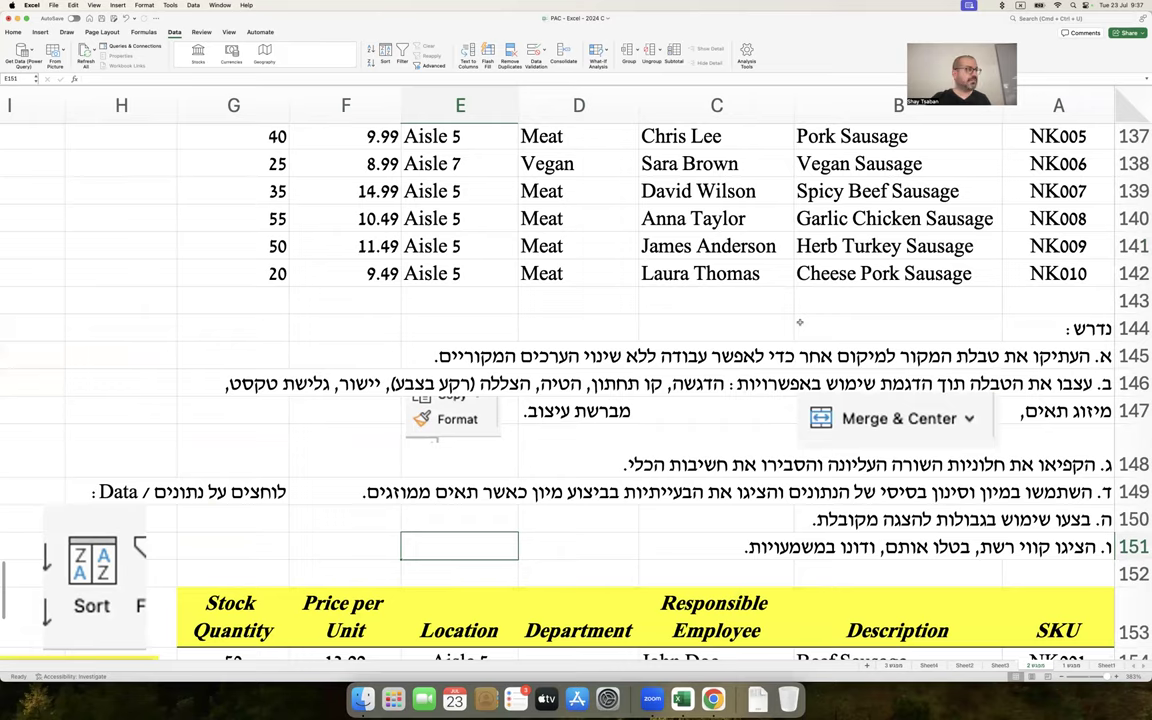
pyautogui.scroll(5, 800, 322)
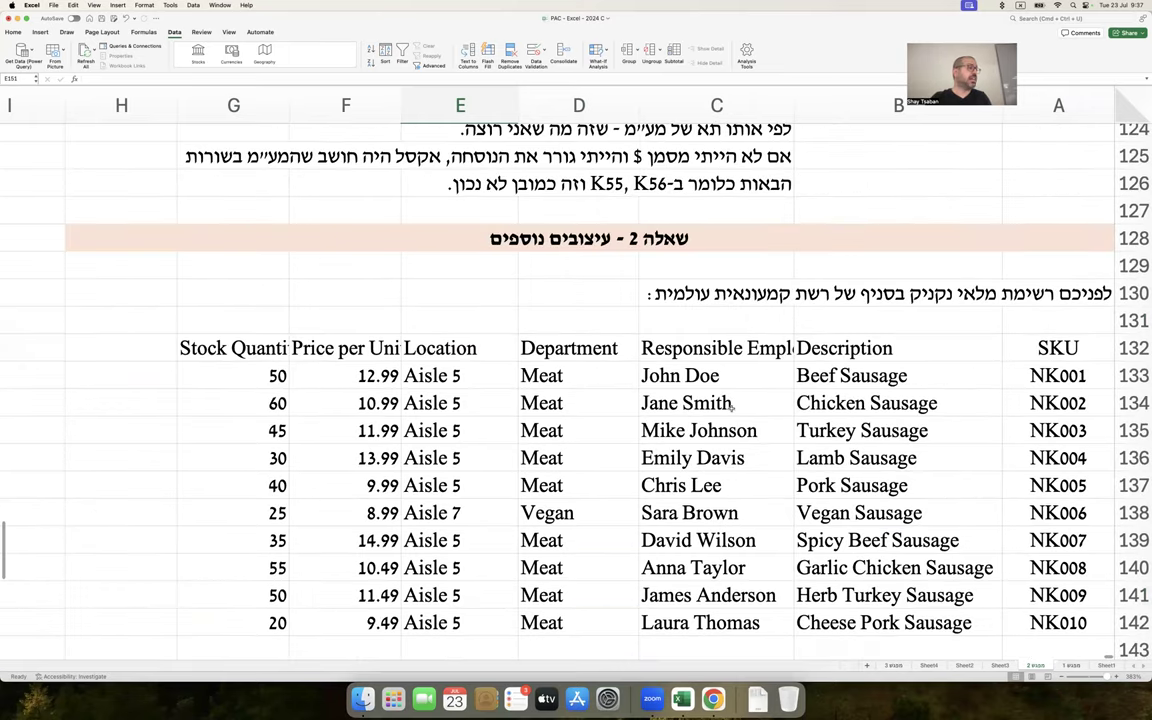
pyautogui.scroll(10, 730, 408)
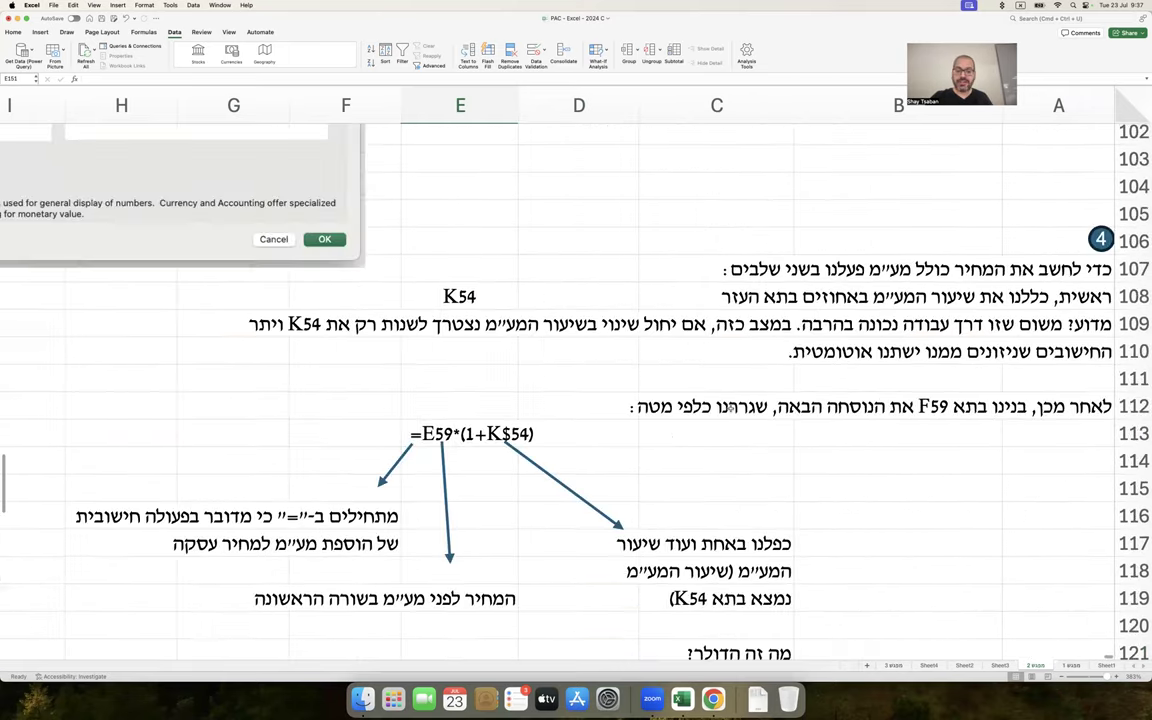
pyautogui.scroll(-5, 730, 408)
pyautogui.moveTo(700, 355); pyautogui.dragTo(233, 485)
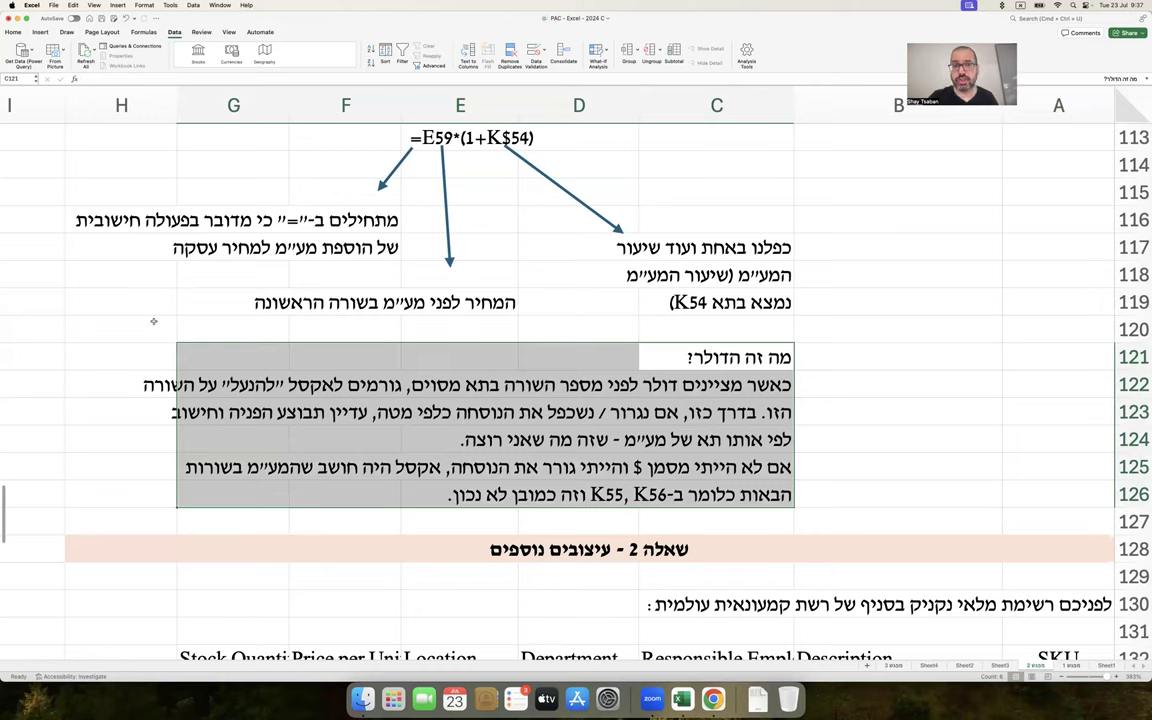
pyautogui.scroll(-15, 150, 340)
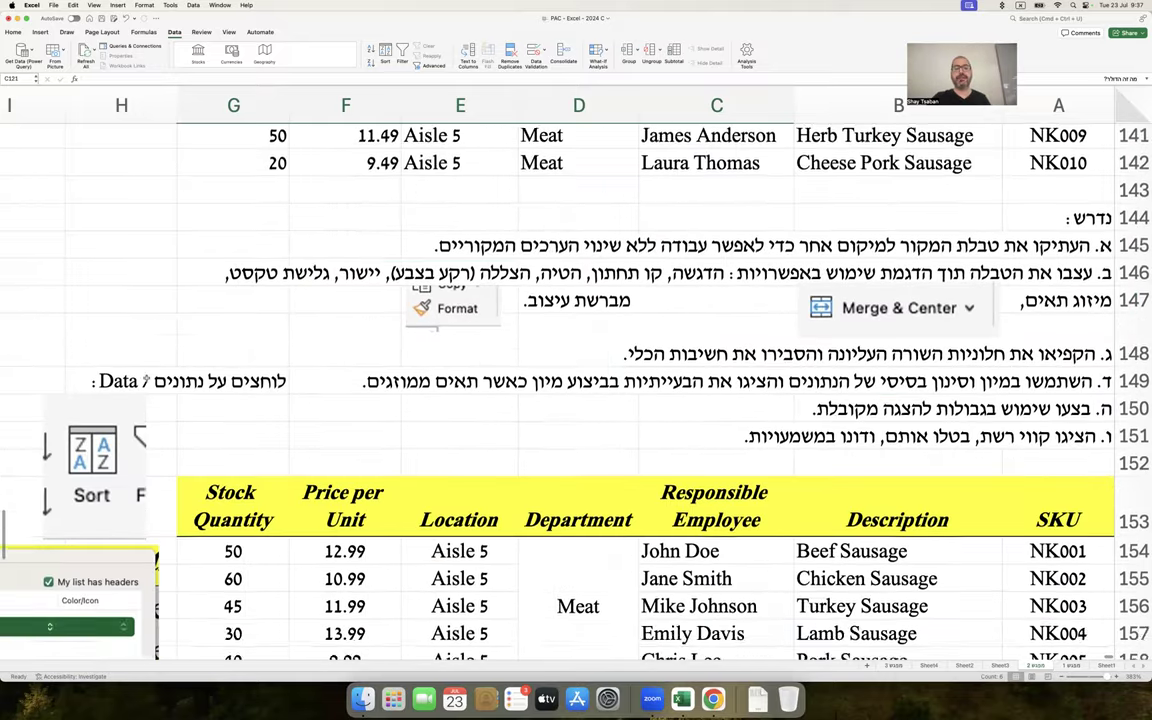
pyautogui.scroll(-3, 145, 381)
pyautogui.scroll(4, 147, 317)
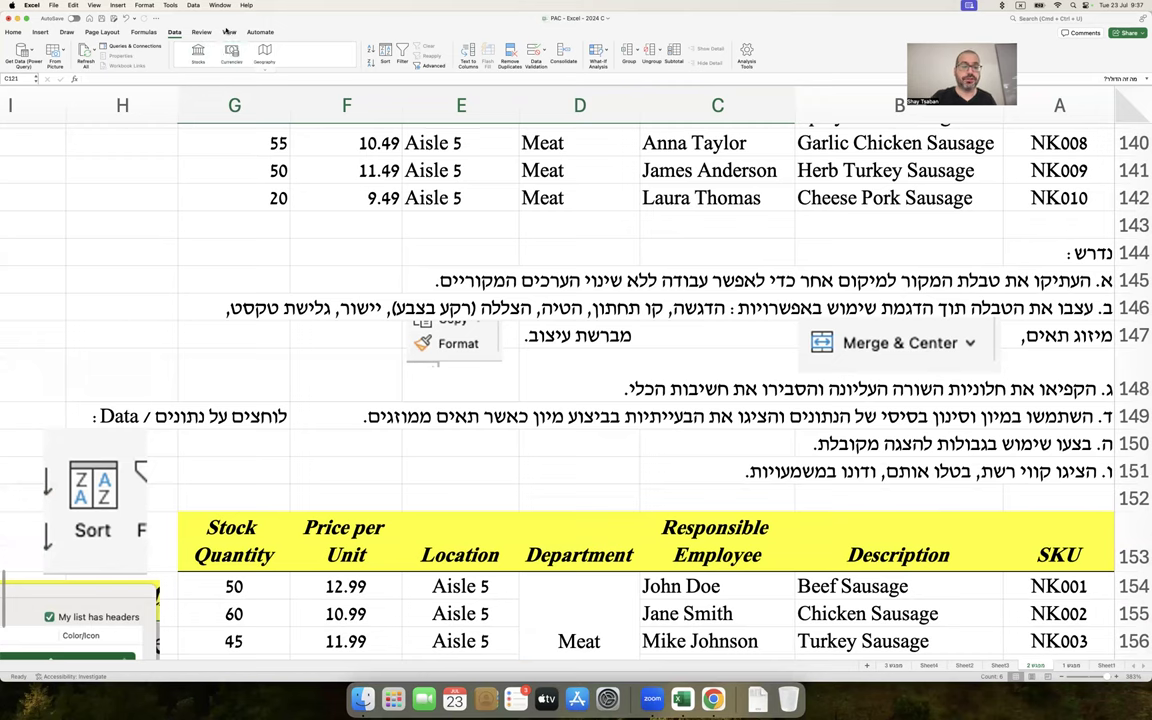
# Toggle Gridlines off and on in the View tab and screenshot the Show options
pyautogui.click(228, 33)
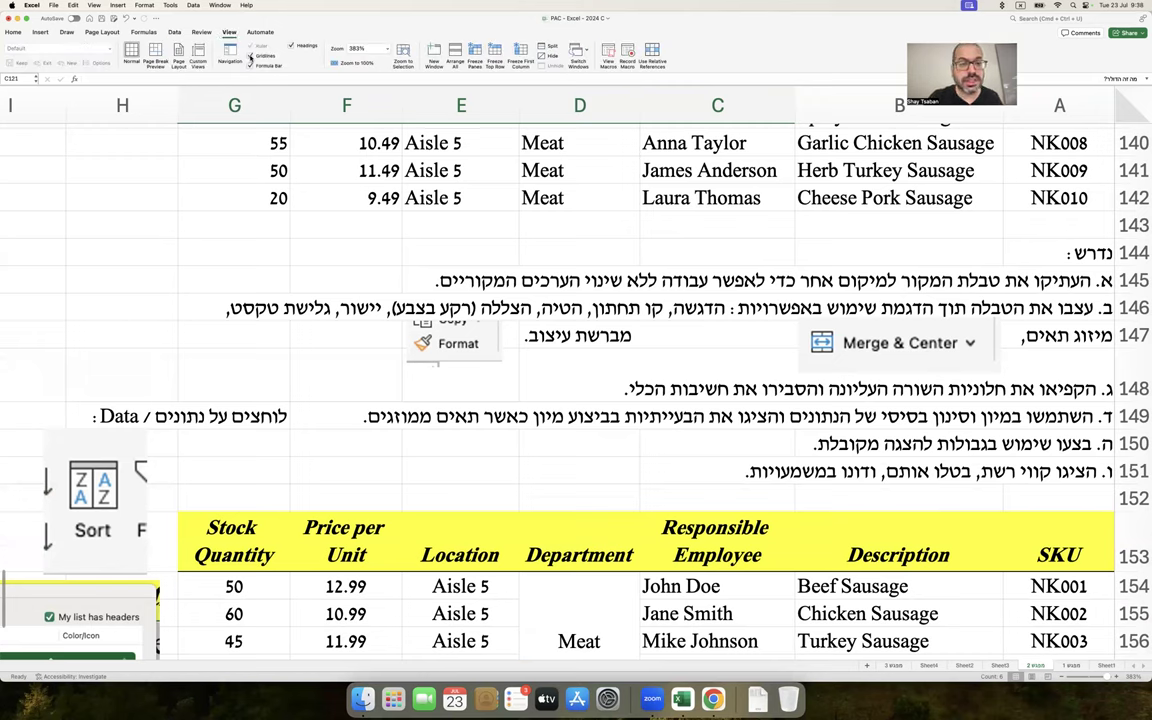
pyautogui.click(250, 57)
pyautogui.click(250, 57)
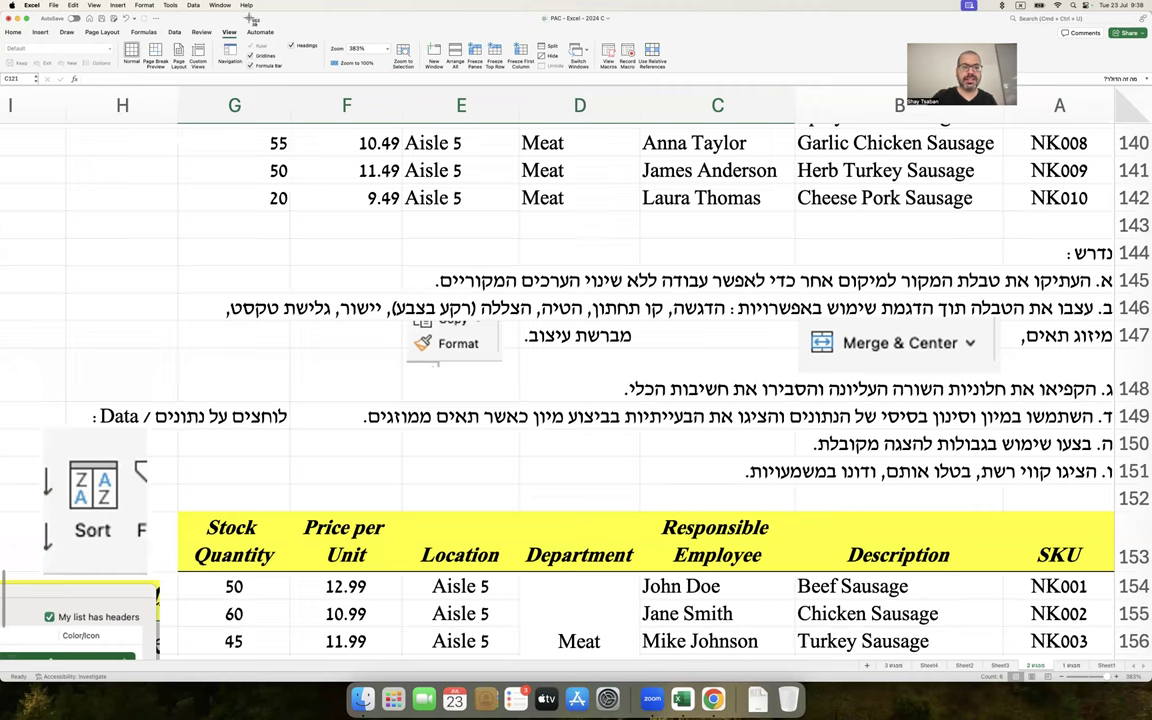
pyautogui.moveTo(240, 27); pyautogui.dragTo(334, 91)
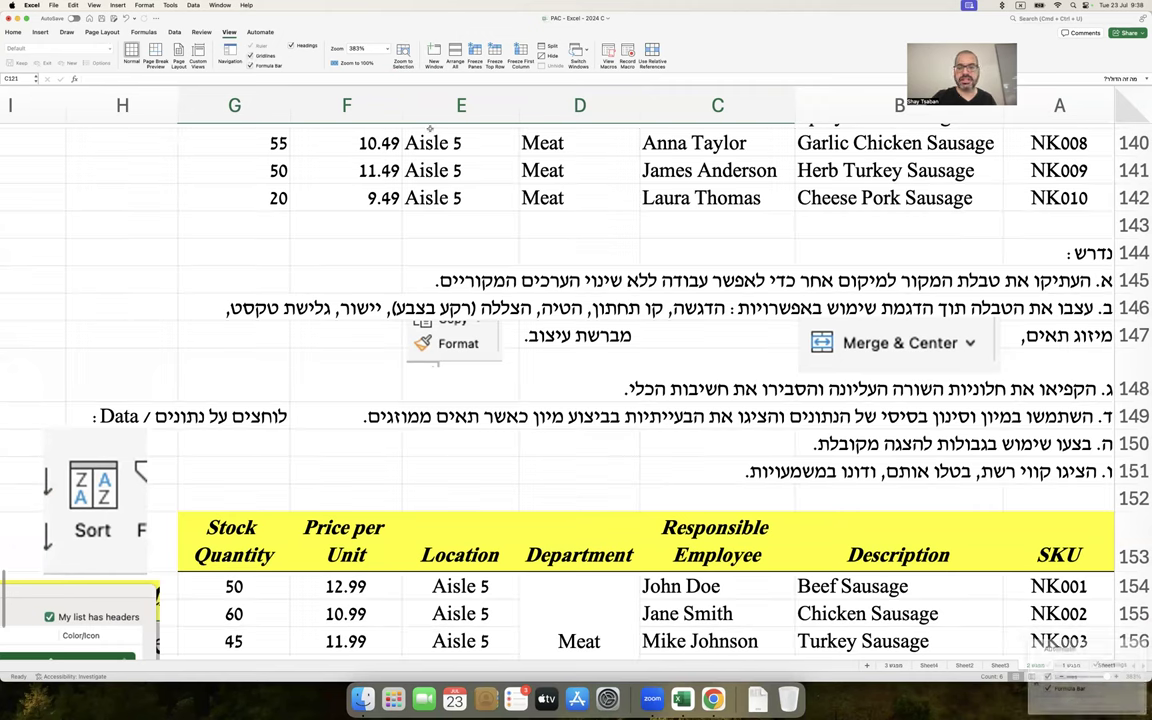
pyautogui.rightClick(1075, 662)
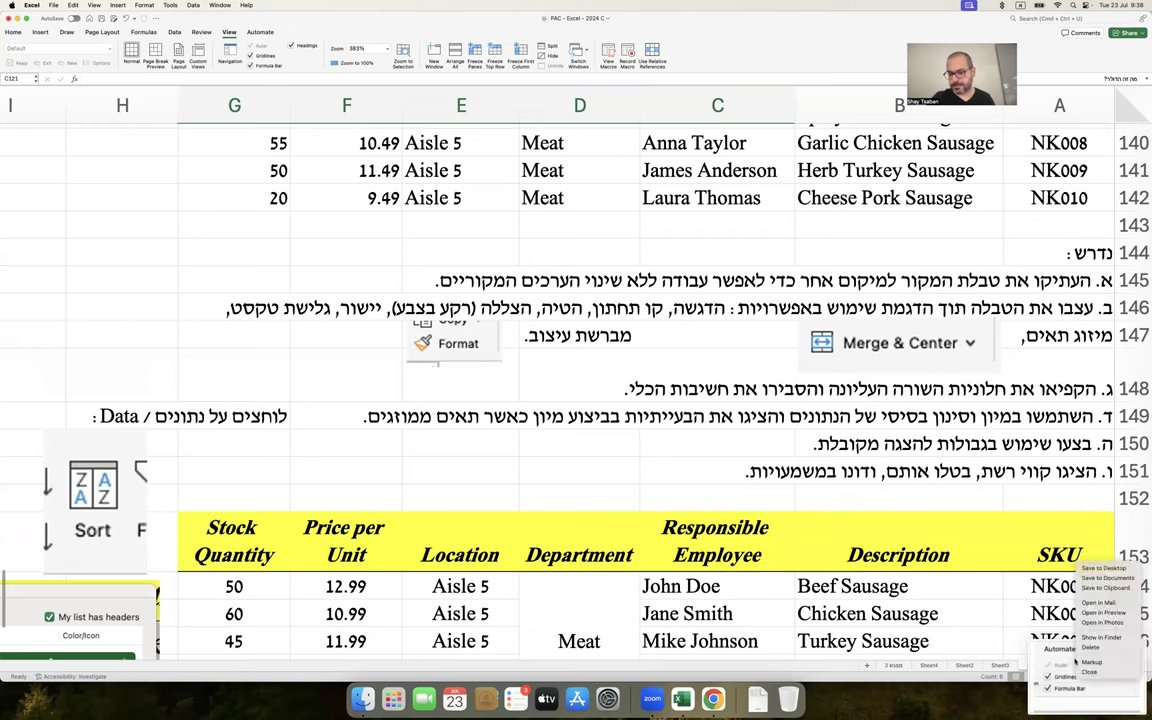
pyautogui.click(1105, 588)
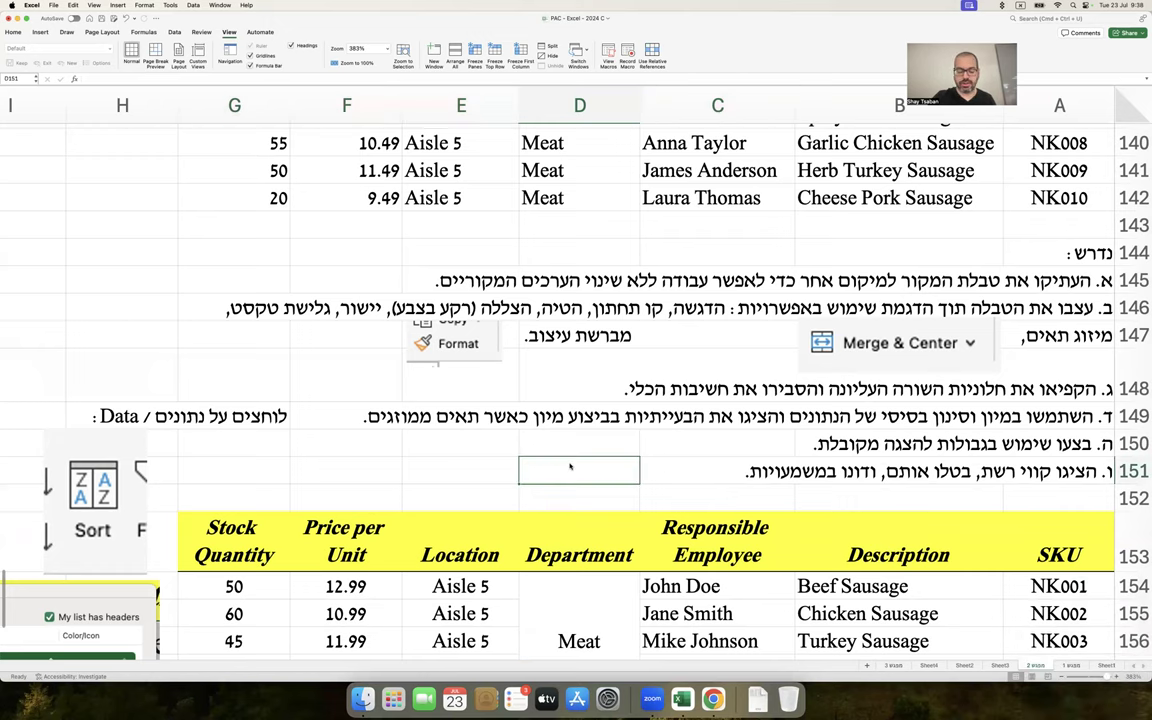
# Paste the gridlines screenshot, shrink it, and place it beside the gridlines task line
pyautogui.press('super+v')
pyautogui.moveTo(555, 483); pyautogui.dragTo(670, 390)
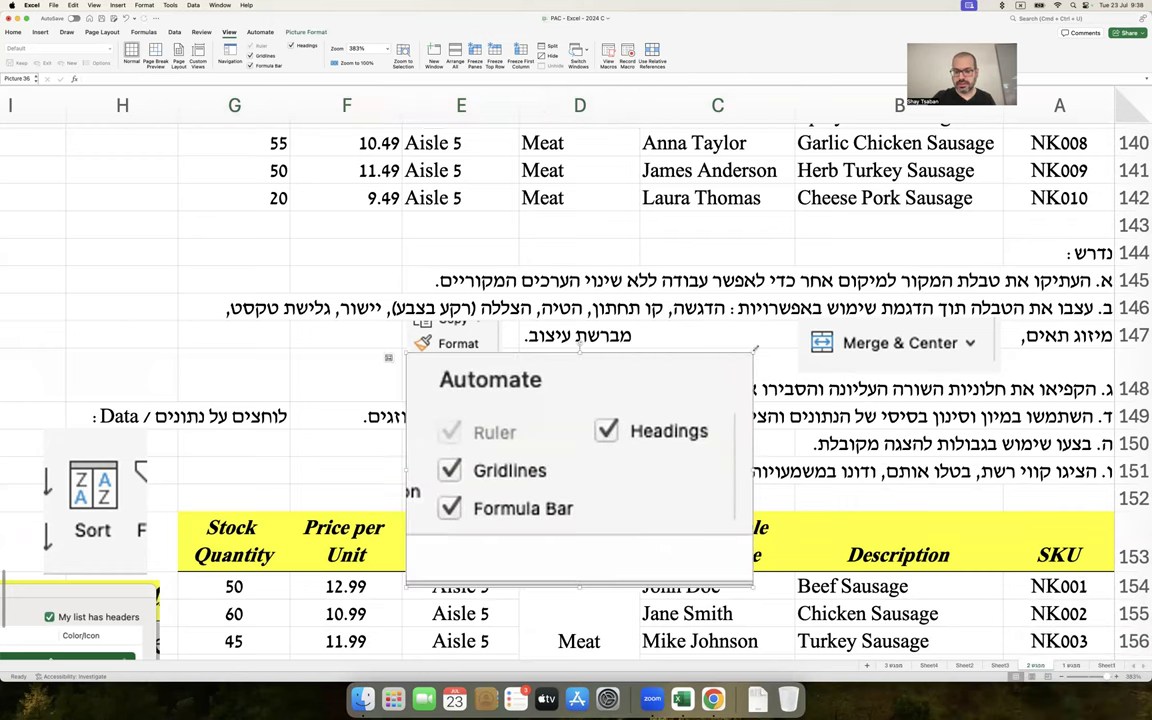
pyautogui.moveTo(750, 358); pyautogui.dragTo(572, 500)
pyautogui.moveTo(500, 545); pyautogui.dragTo(547, 481)
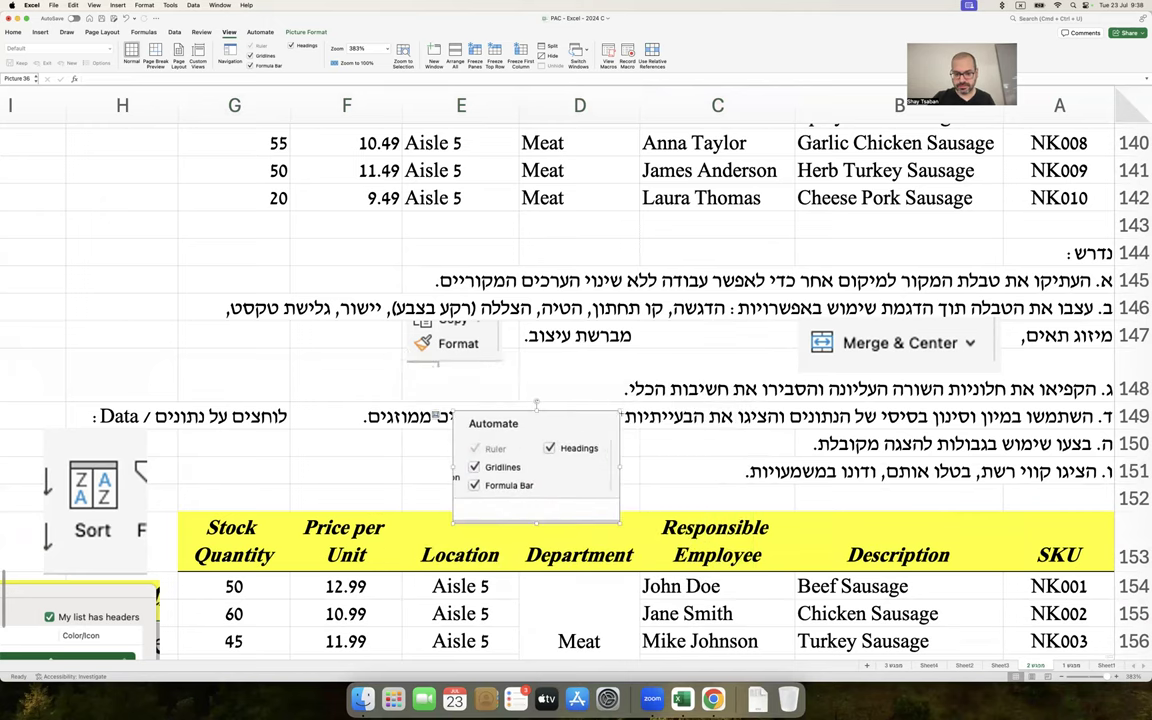
pyautogui.moveTo(619, 410); pyautogui.dragTo(584, 425)
# Append '(תצוגה / View)' to the gridlines task text in A151
pyautogui.press('Escape')
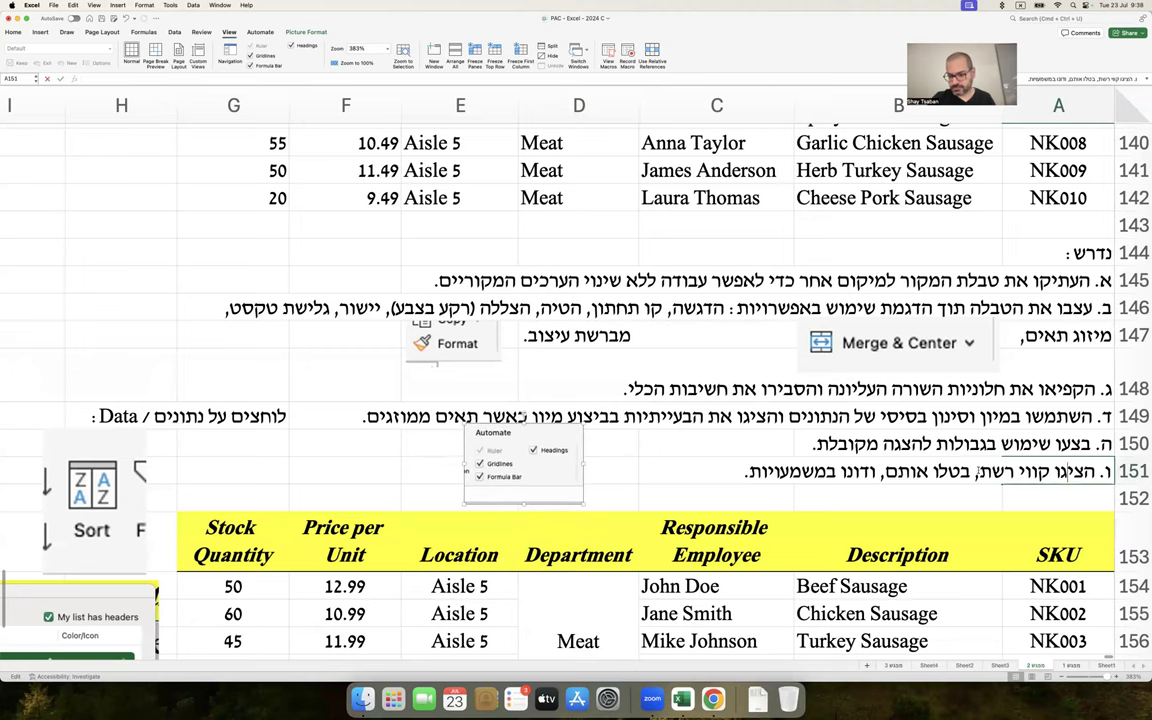
pyautogui.write('(תצוגה')
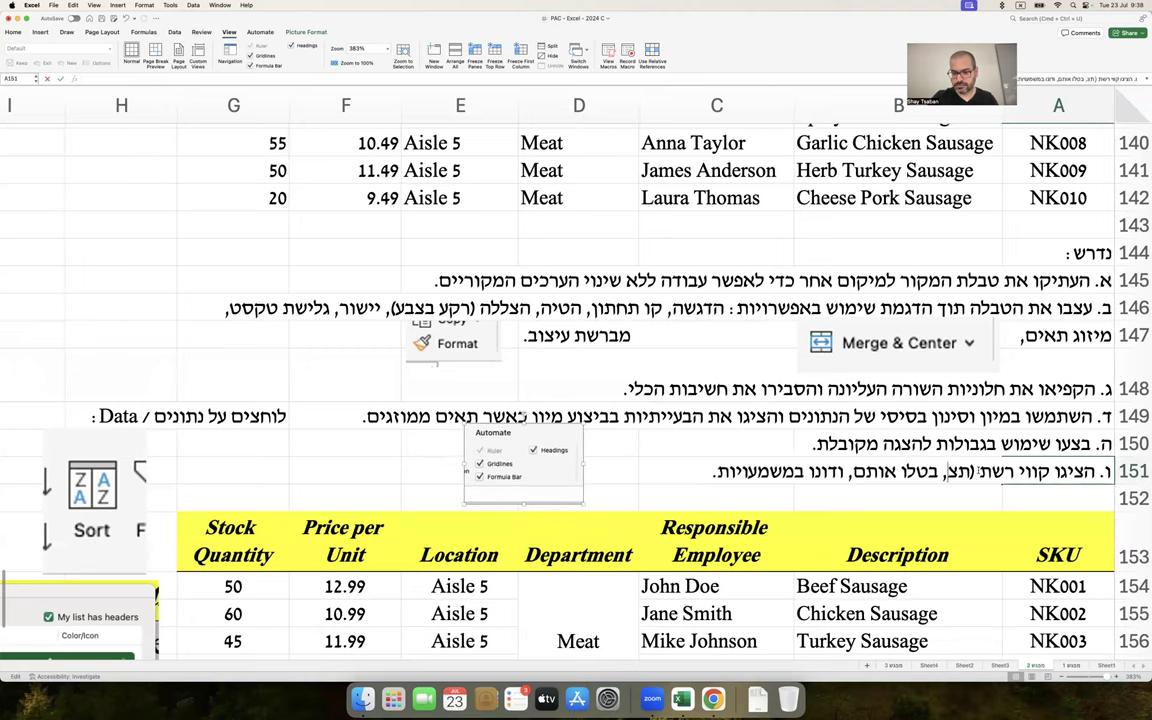
pyautogui.write(' / View')
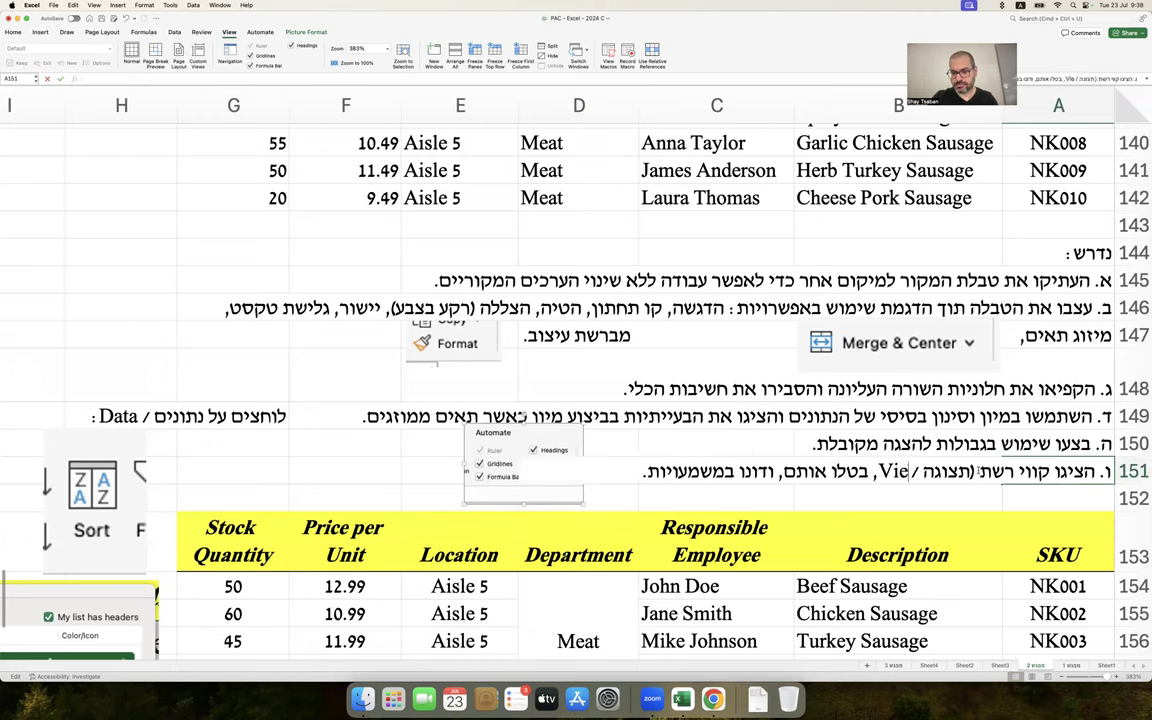
pyautogui.write(')')
pyautogui.press('Return')
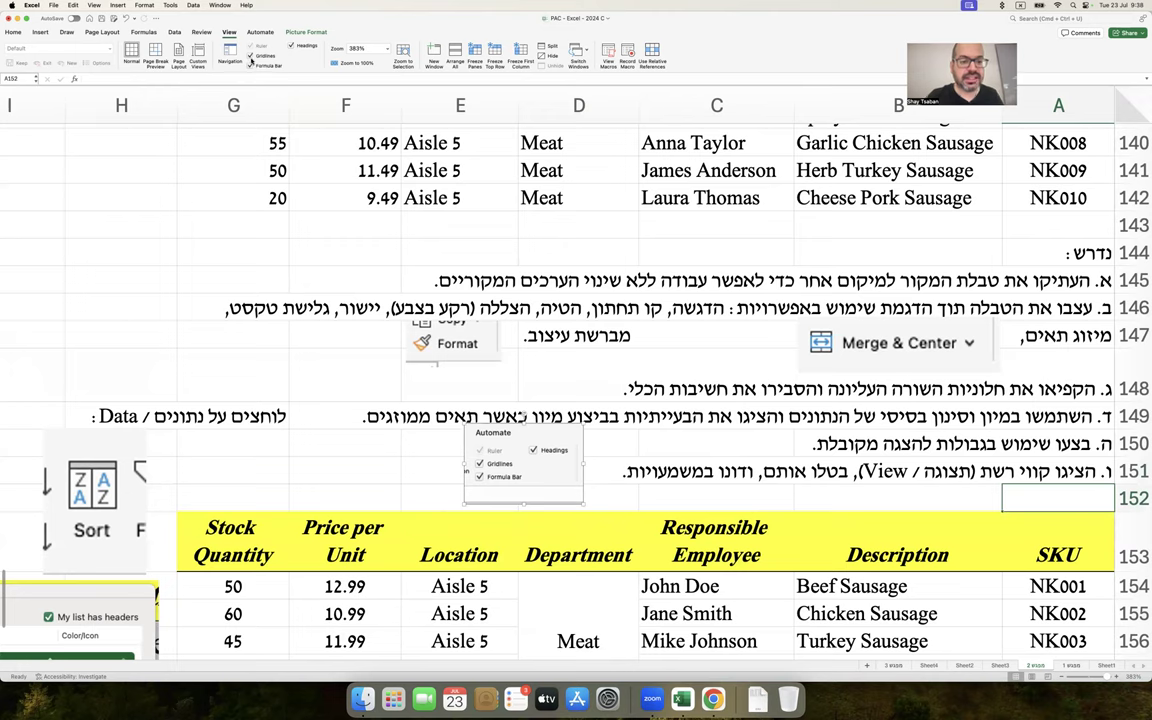
# Toggle the sheet's gridlines off and on twice, leaving them shown
pyautogui.click(252, 57)
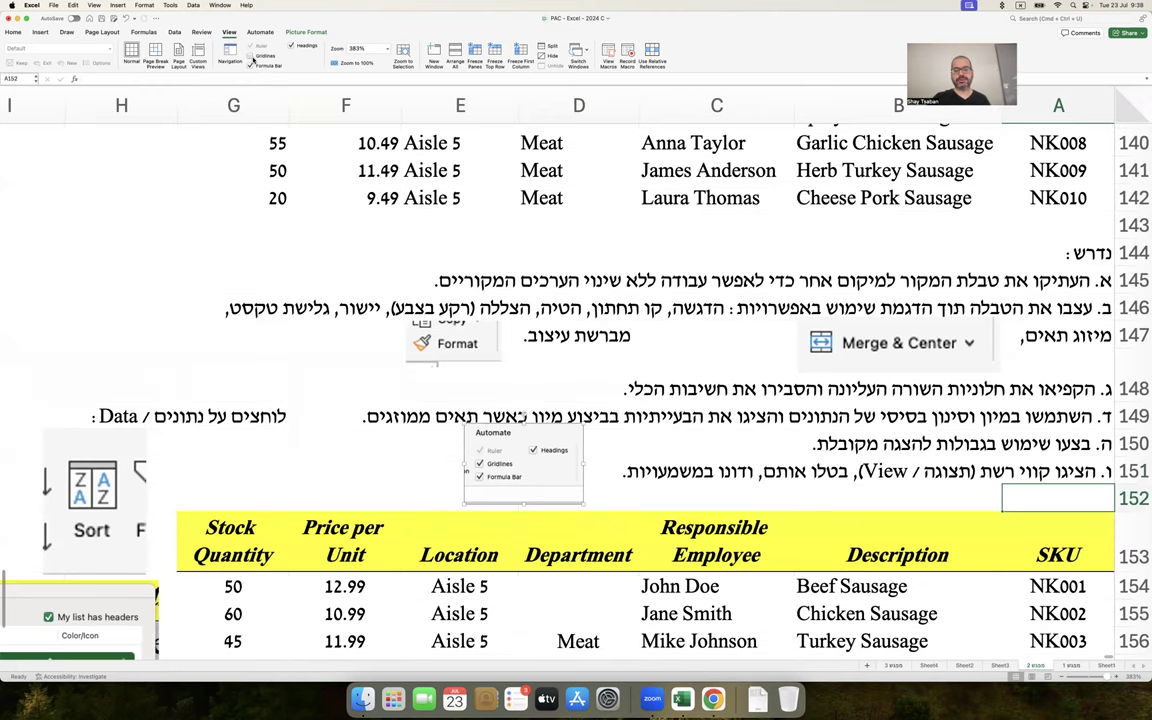
pyautogui.click(252, 57)
pyautogui.click(252, 57)
pyautogui.click(252, 57)
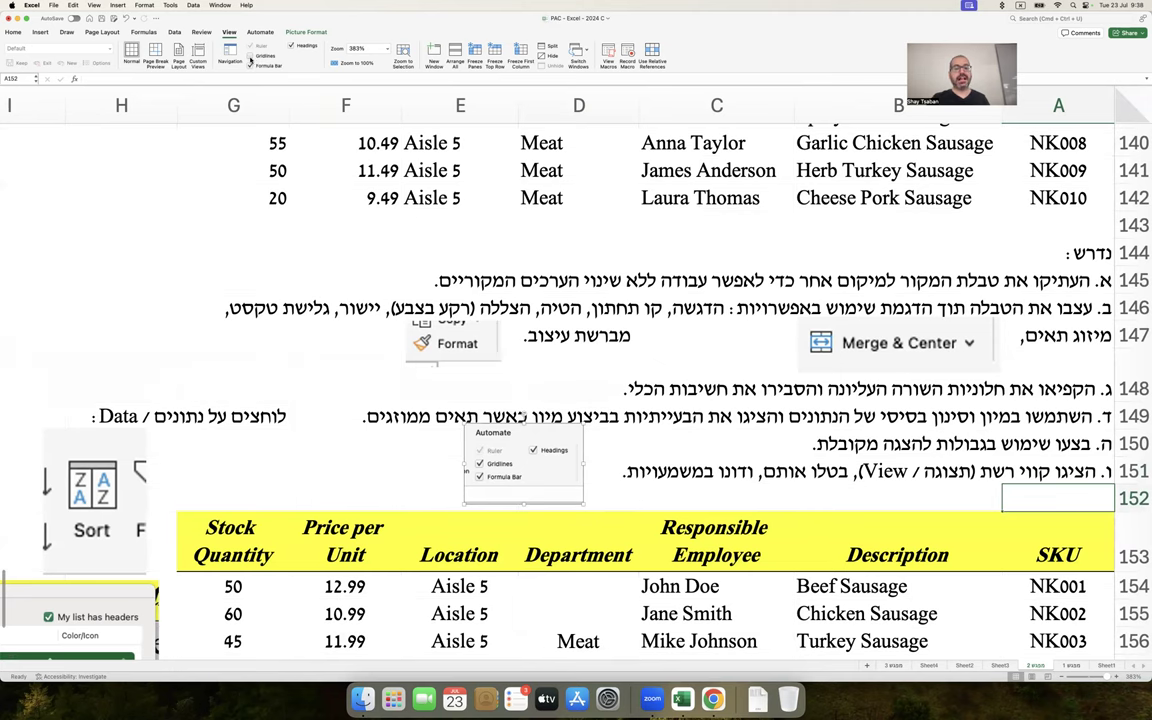
pyautogui.scroll(2, 303, 171)
pyautogui.scroll(5, 303, 171)
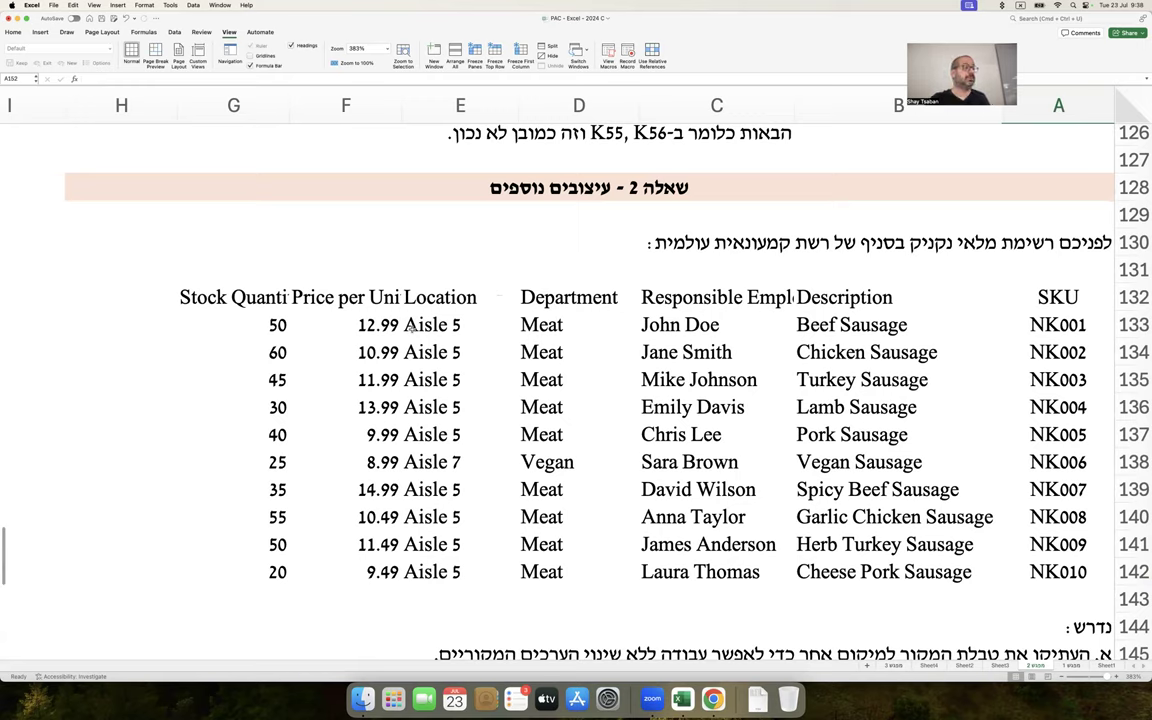
# Apply All Borders to the original inventory table down to row 142, then undo them
pyautogui.moveTo(1057, 297)
pyautogui.mouseDown()
pyautogui.moveTo(230, 590)
pyautogui.moveTo(230, 640)
pyautogui.moveTo(225, 380)
pyautogui.mouseUp()
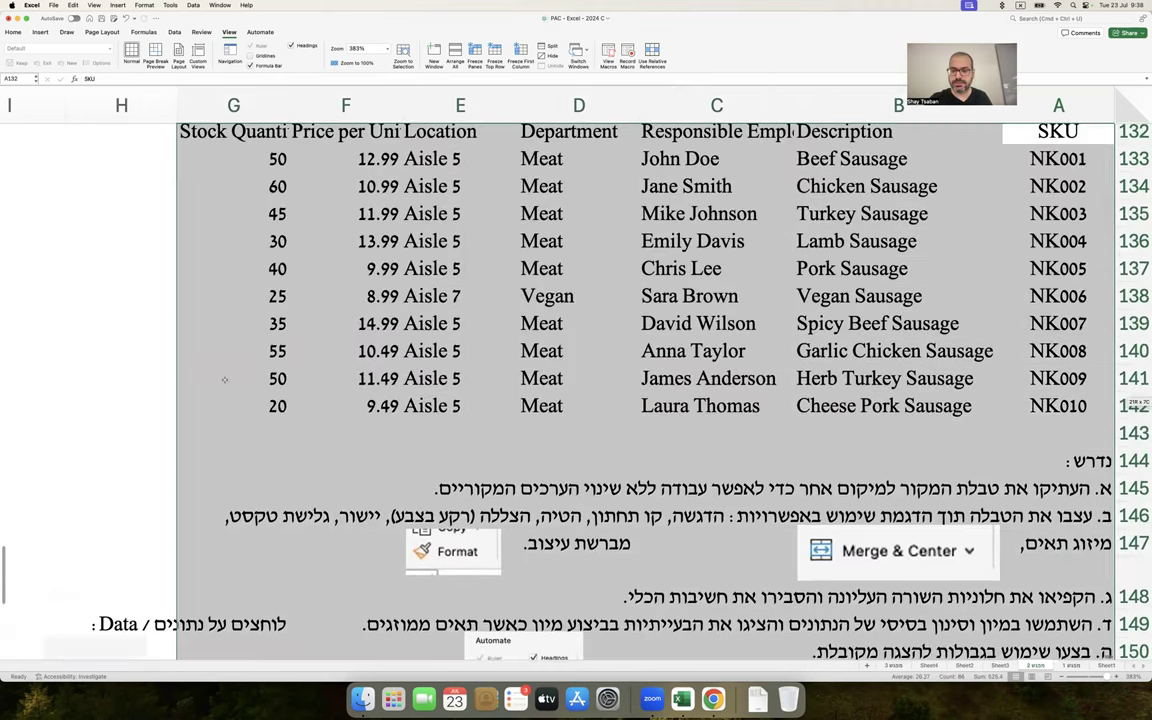
pyautogui.scroll(3, 230, 380)
pyautogui.moveTo(1022, 227); pyautogui.dragTo(230, 503)
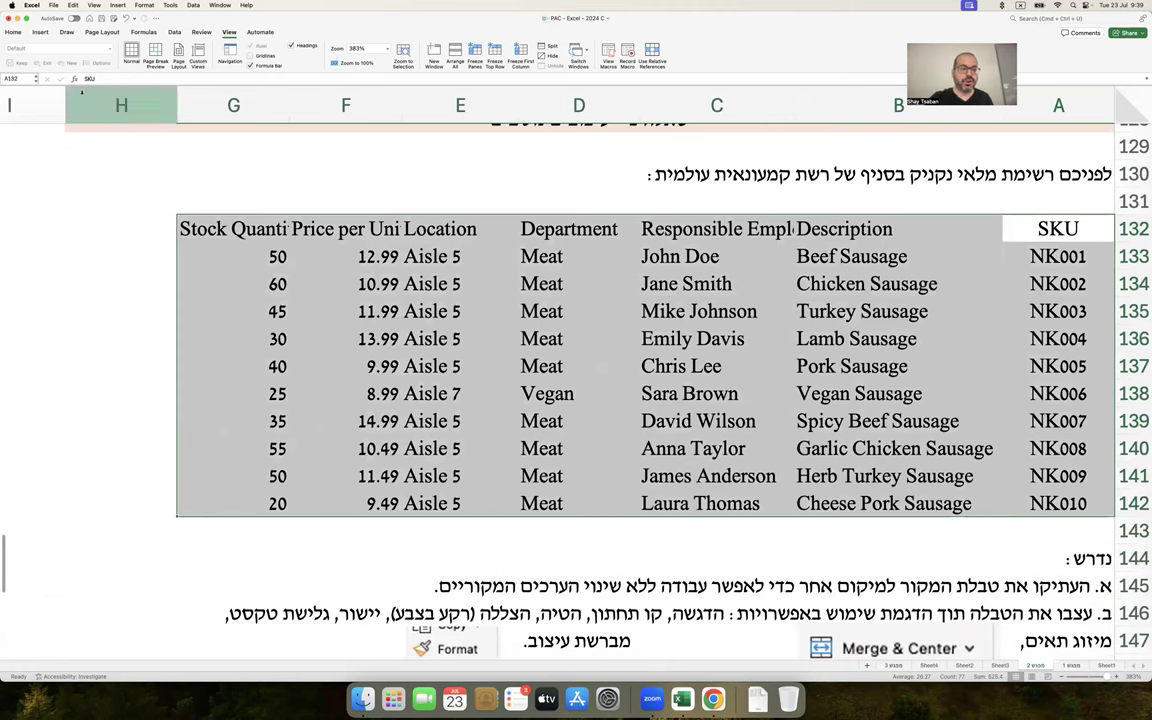
pyautogui.click(13, 32)
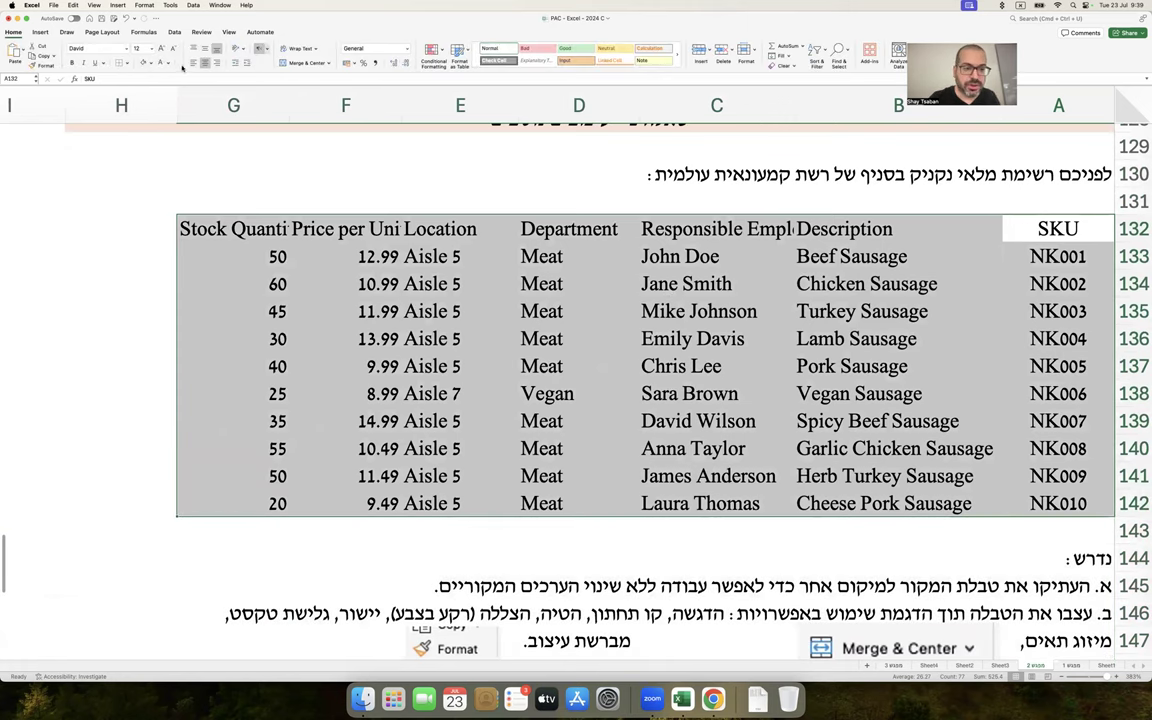
pyautogui.click(126, 63)
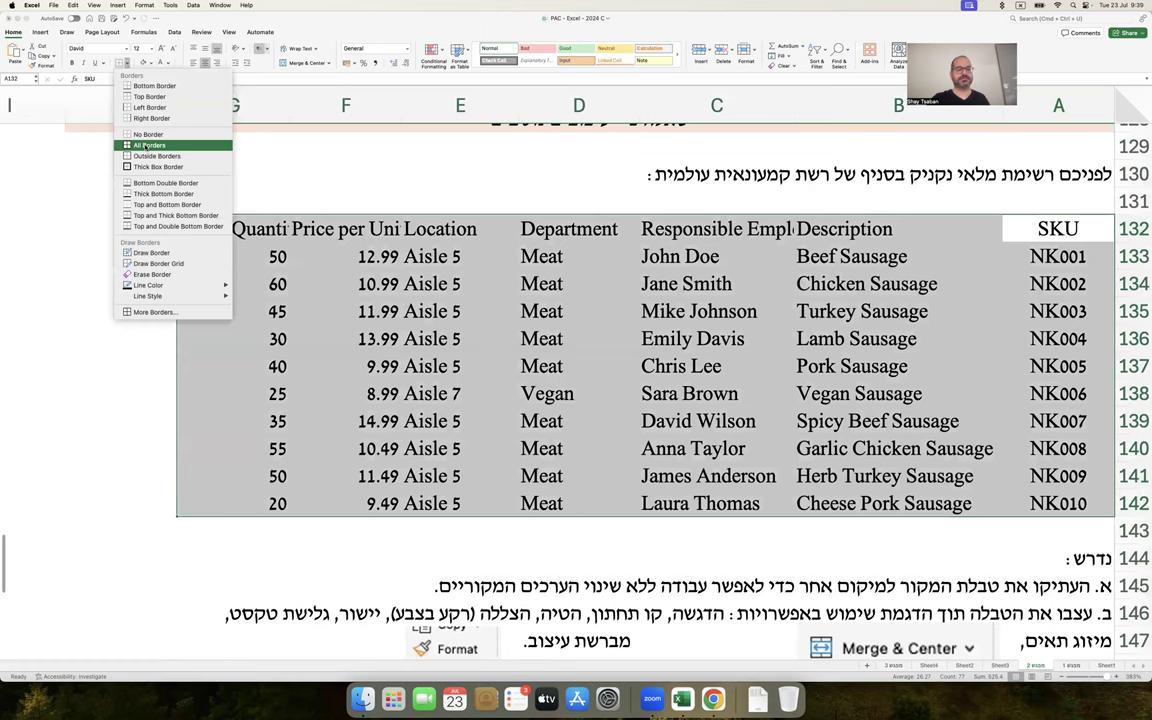
pyautogui.click(146, 146)
pyautogui.click(94, 301)
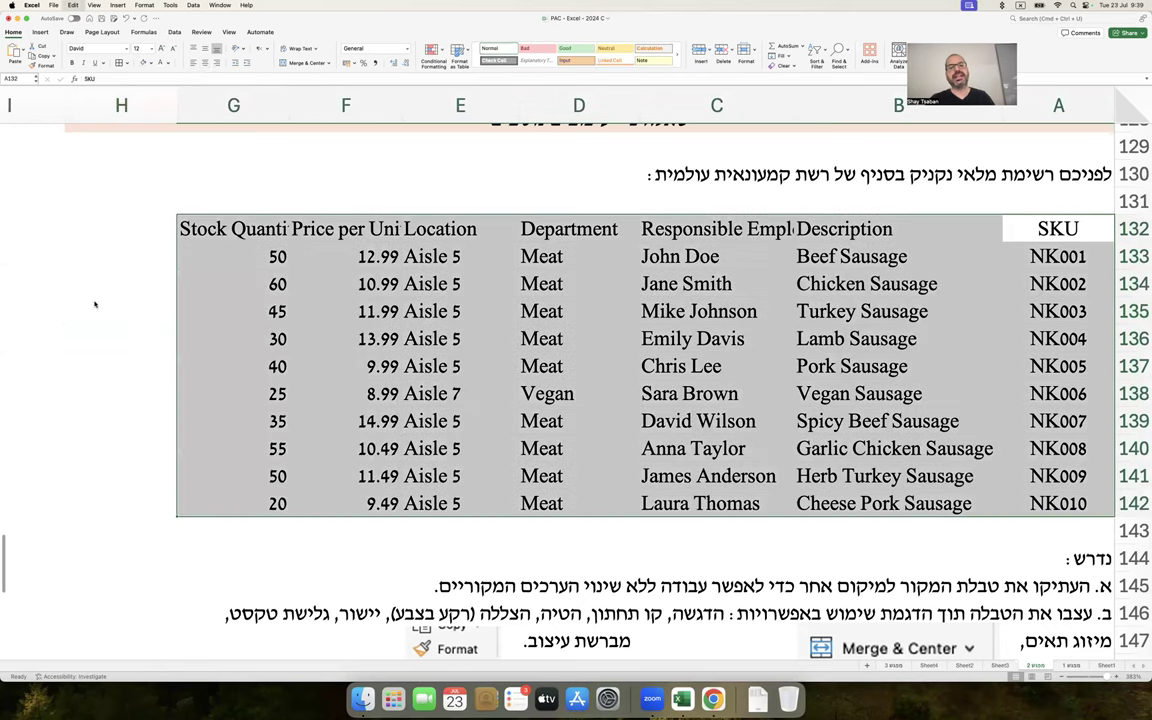
pyautogui.press('super+a')
pyautogui.click(95, 304)
pyautogui.scroll(-10, 246, 345)
pyautogui.scroll(-3, 246, 345)
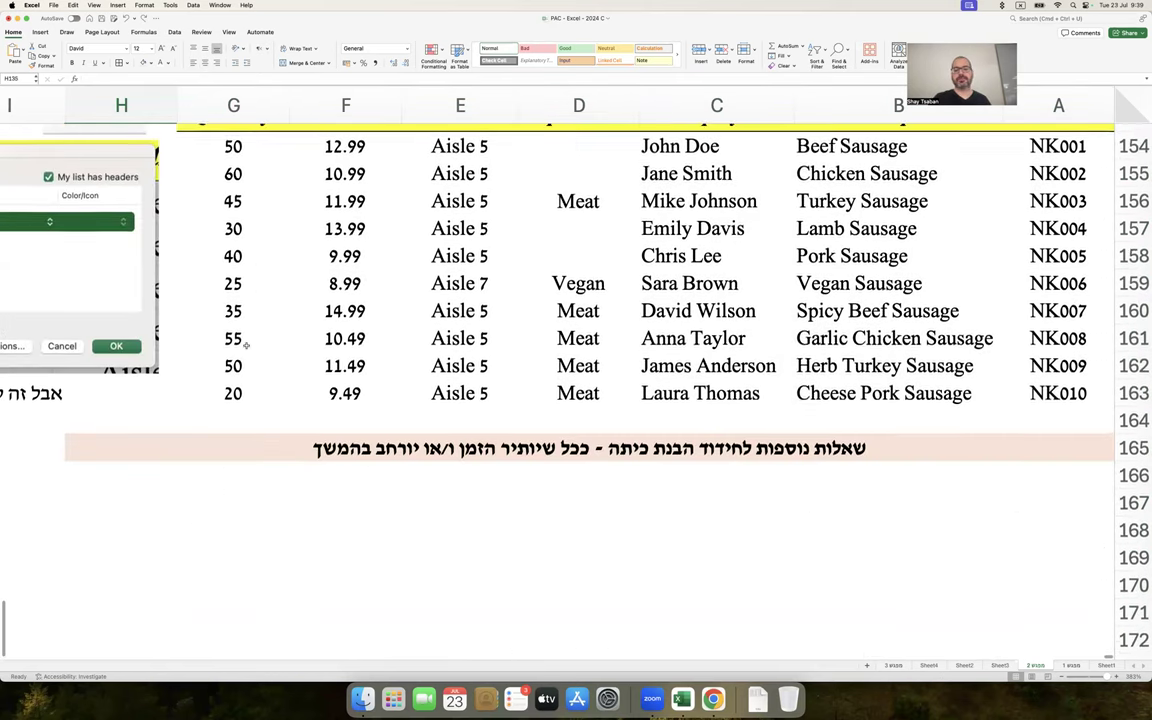
pyautogui.scroll(3, 246, 340)
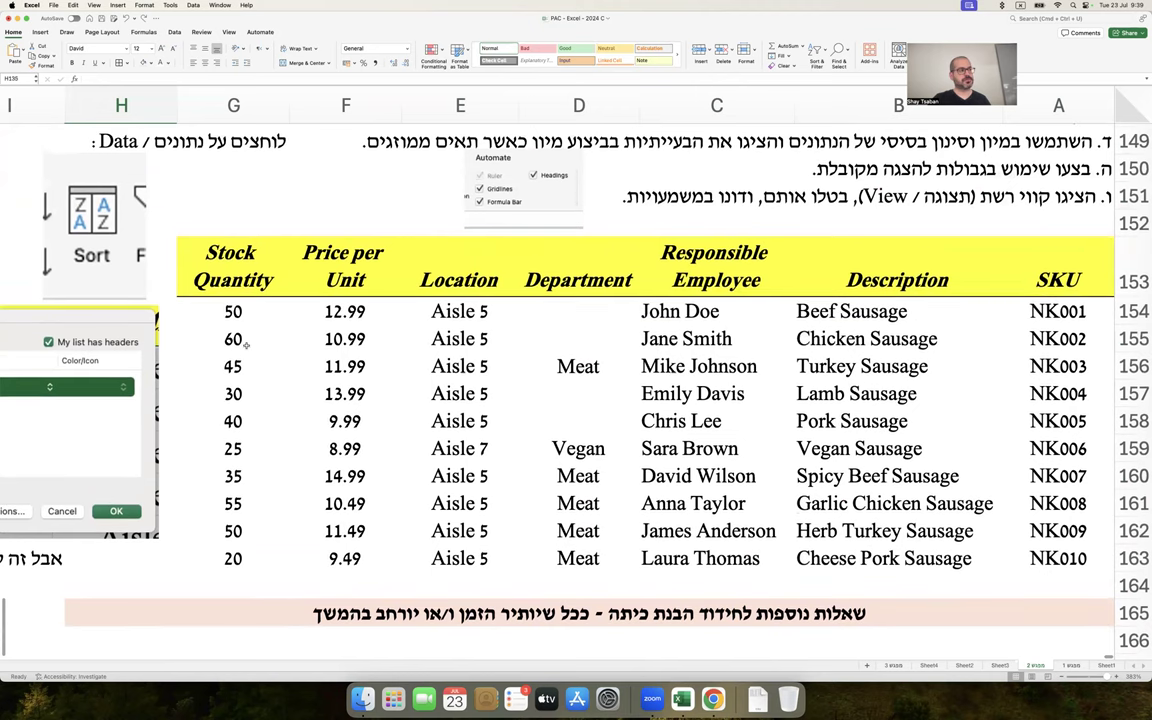
pyautogui.scroll(-1, 245, 344)
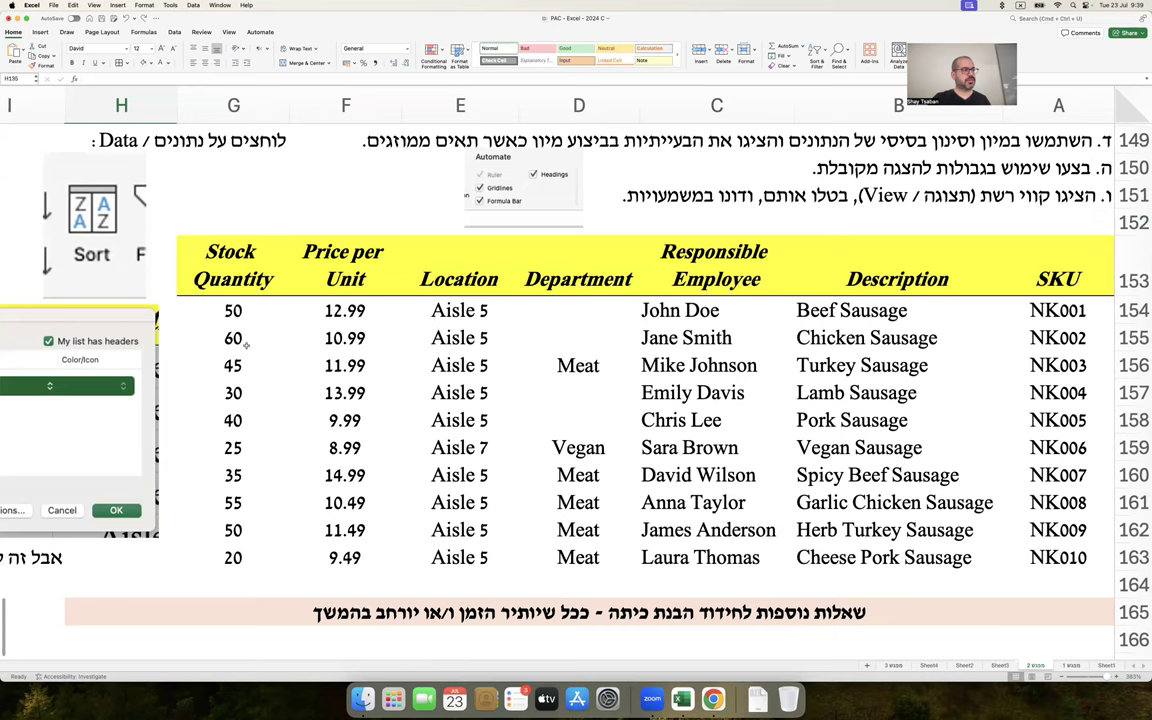
pyautogui.scroll(1, 245, 344)
pyautogui.hscroll(-1, 246, 344)
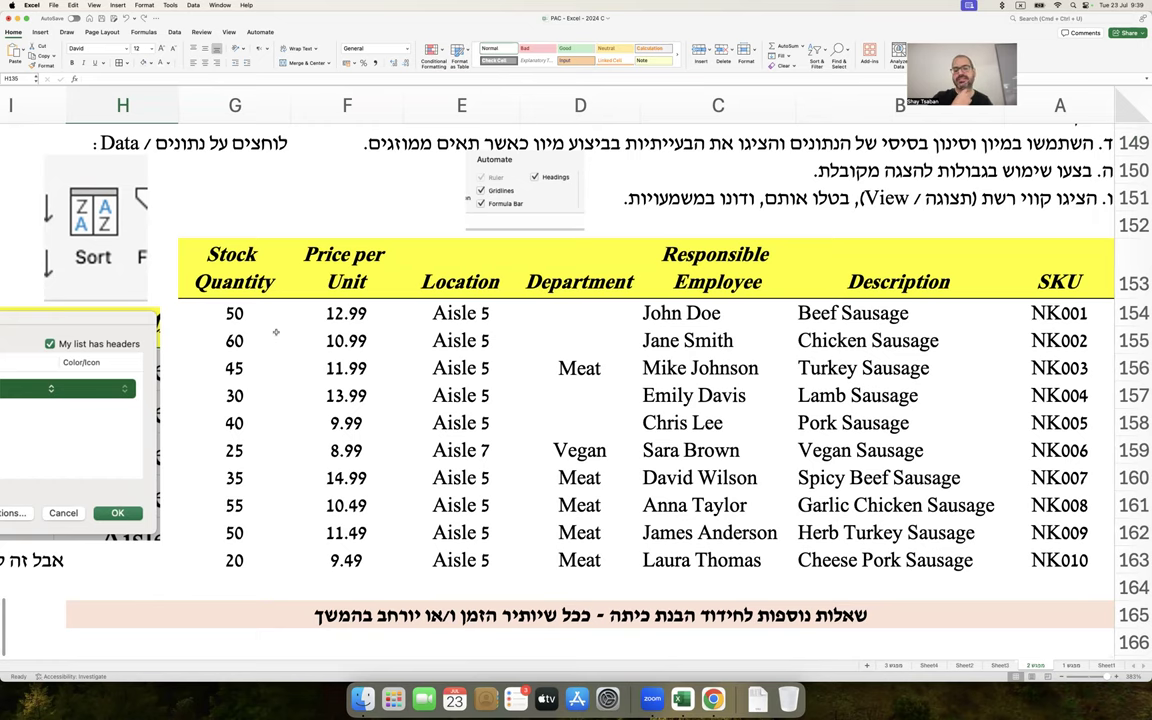
pyautogui.scroll(5, 249, 300)
pyautogui.scroll(6, 267, 345)
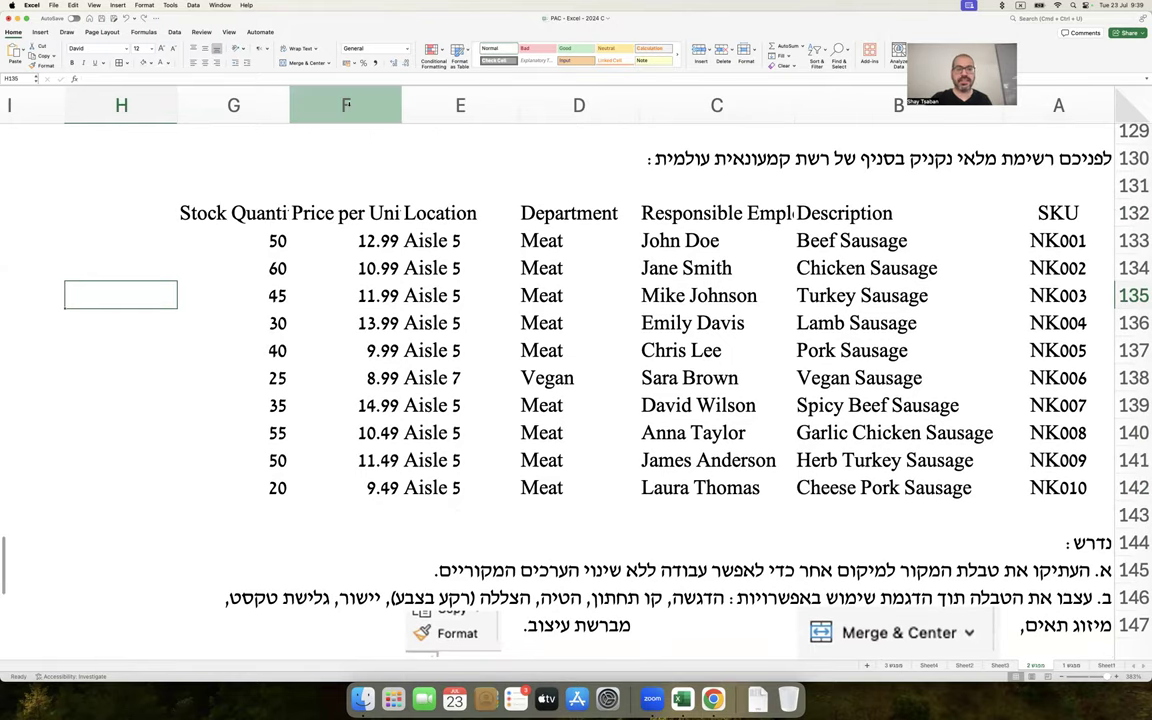
# Check Gridlines in the View tab so cell boundaries show across the sheet
pyautogui.click(229, 32)
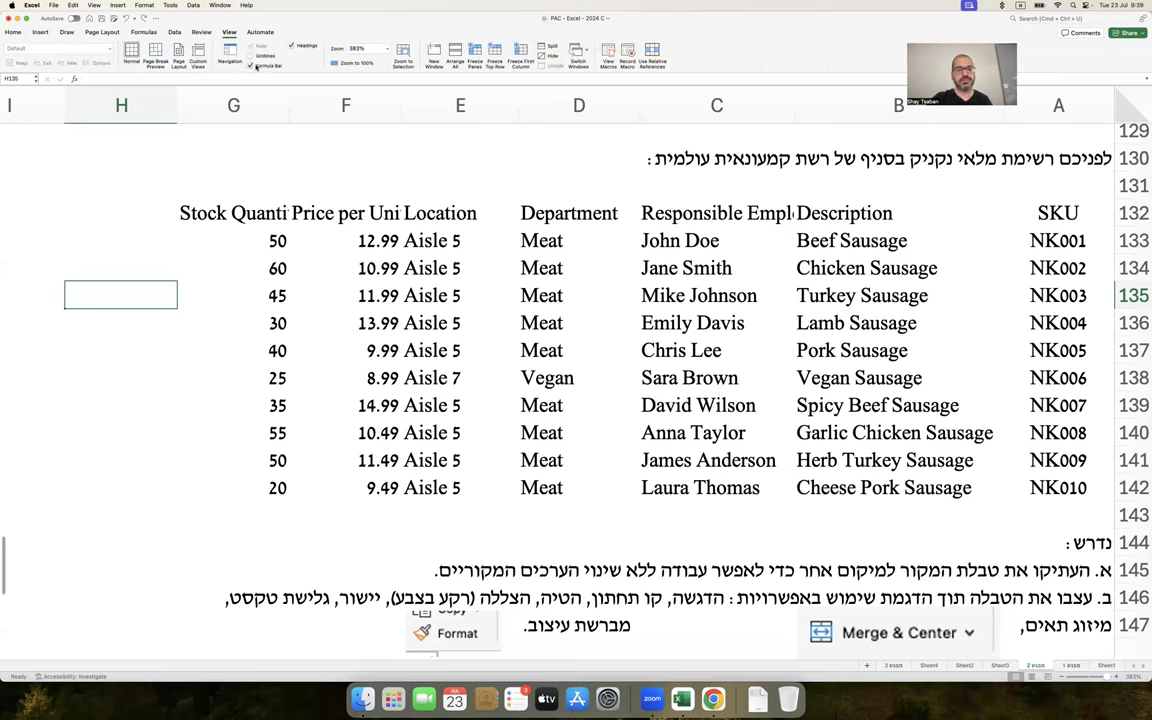
pyautogui.click(250, 56)
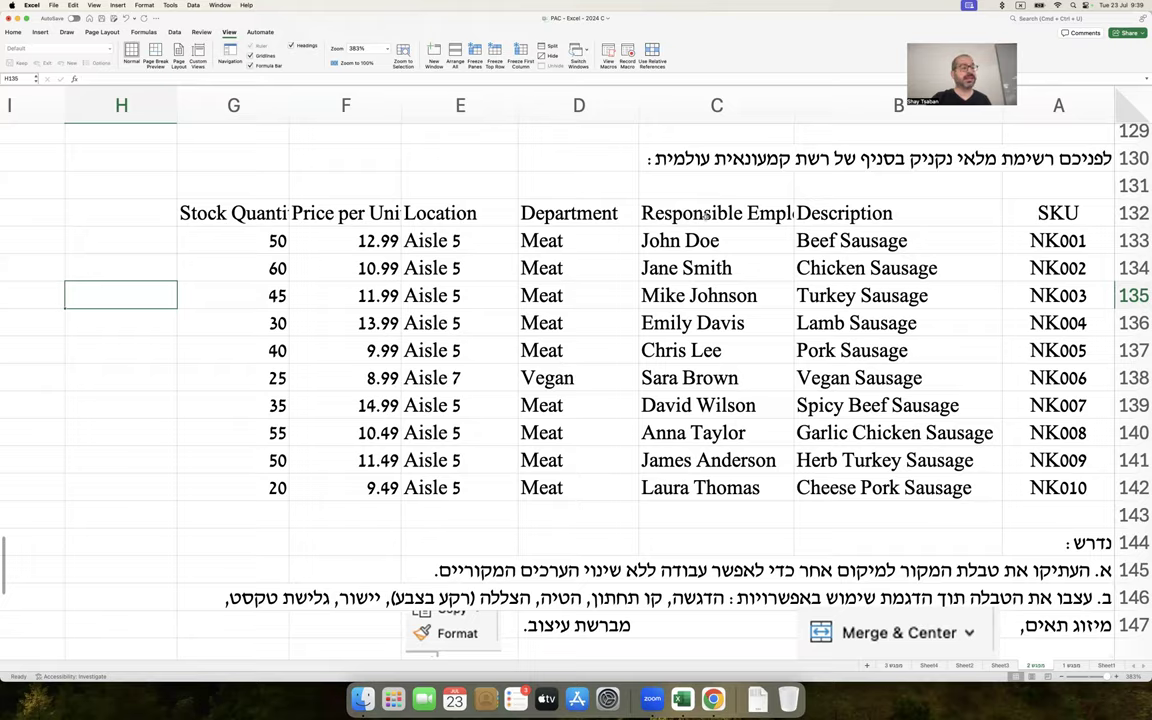
pyautogui.scroll(-2, 705, 219)
pyautogui.scroll(-5, 705, 219)
# Select the instruction rows and open Home > Fill Color, closing it without applying a colour
pyautogui.moveTo(975, 268); pyautogui.dragTo(231, 472)
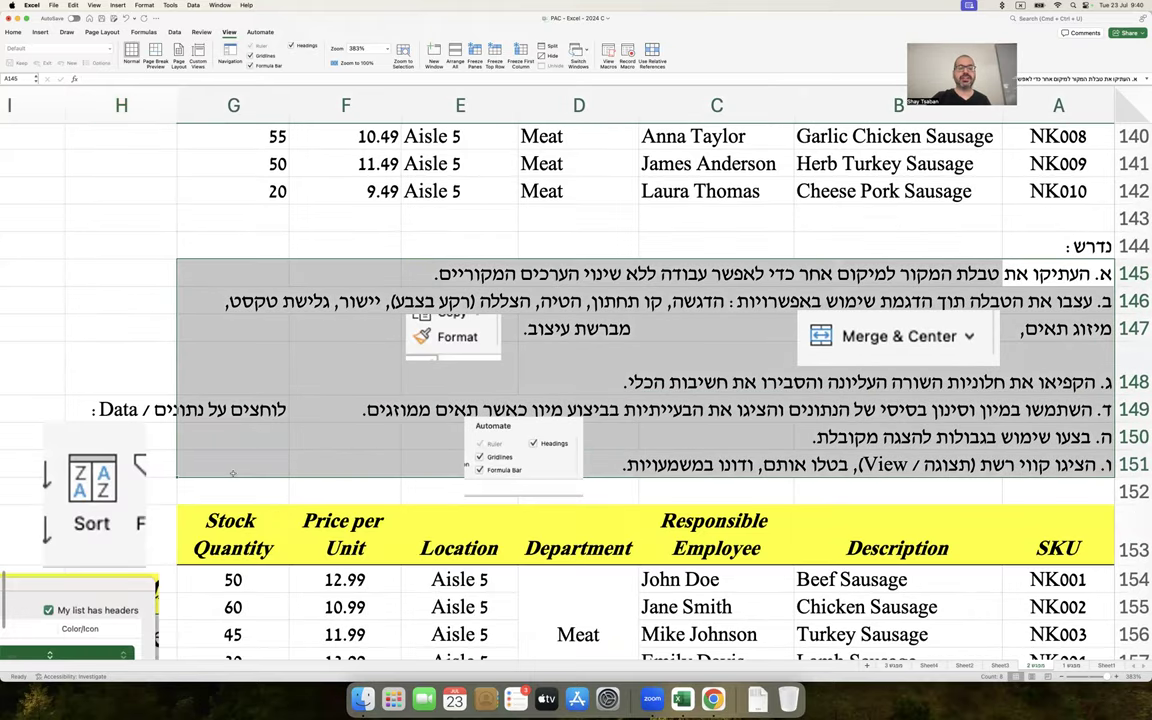
pyautogui.click(13, 32)
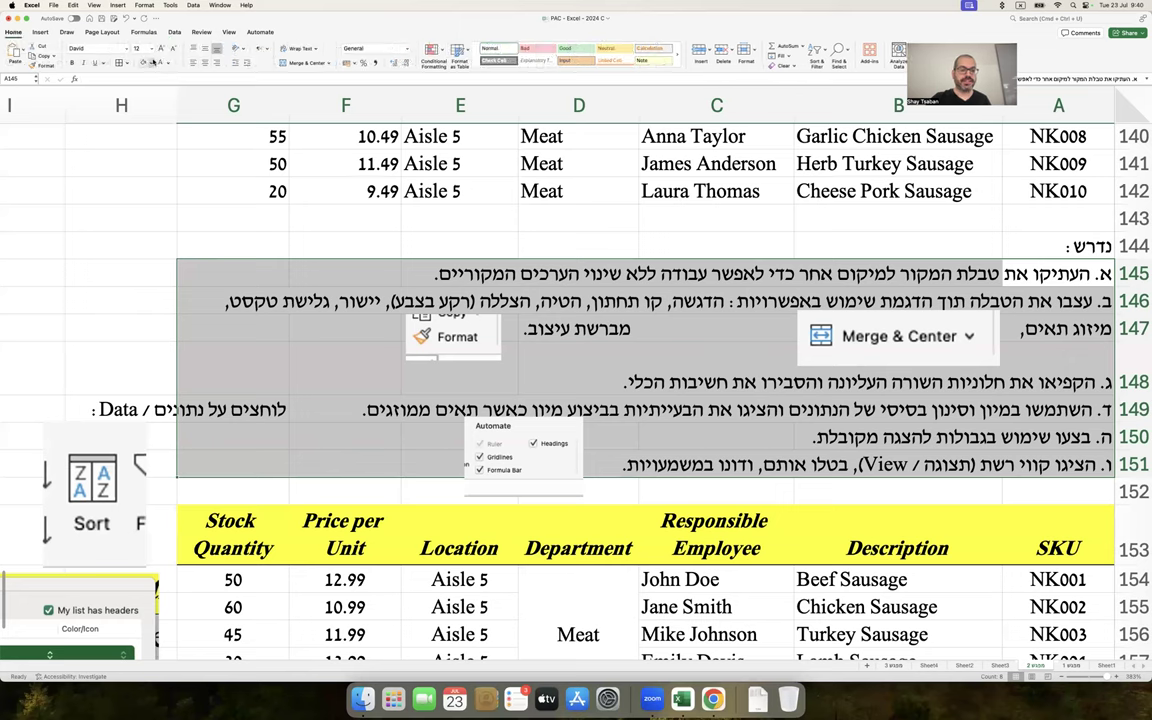
pyautogui.click(152, 62)
pyautogui.click(138, 94)
pyautogui.click(143, 263)
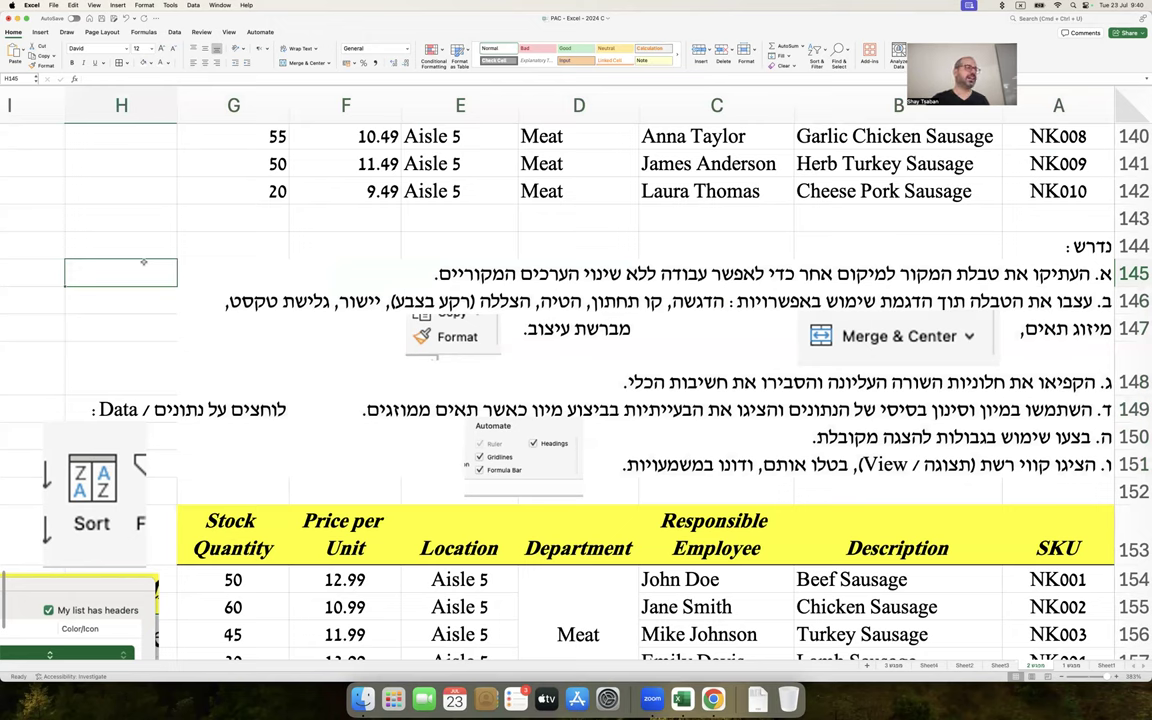
pyautogui.press('super+z')
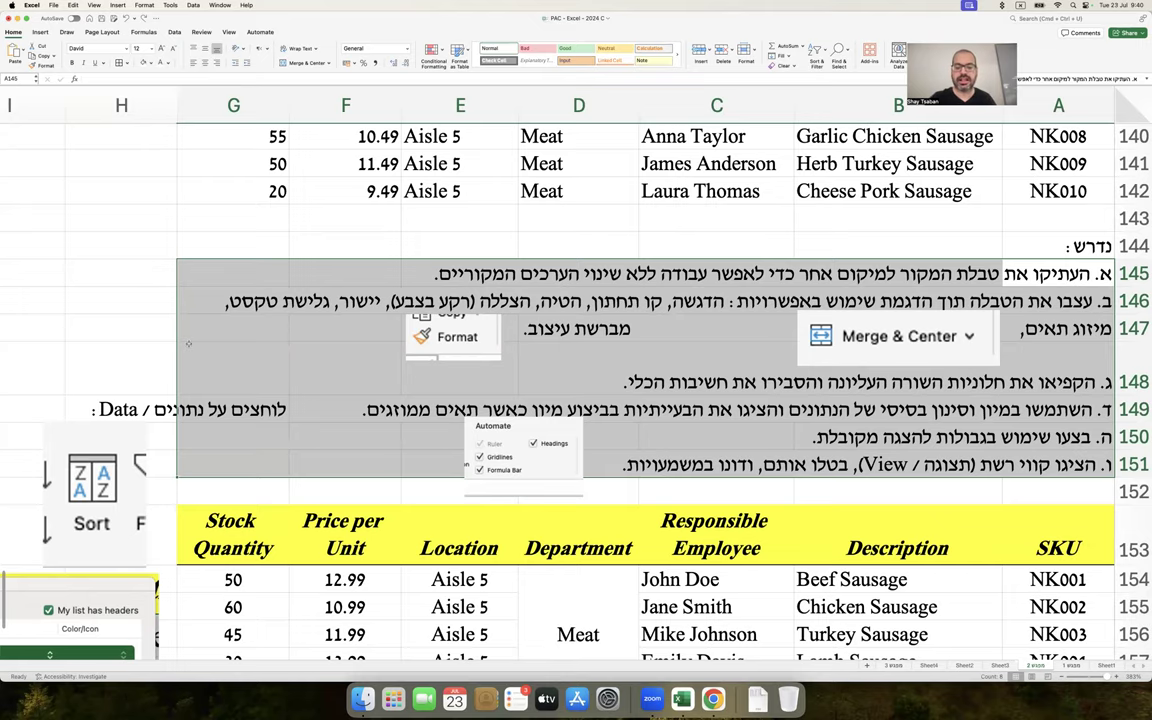
pyautogui.scroll(-3, 170, 309)
pyautogui.moveTo(358, 384); pyautogui.dragTo(578, 375)
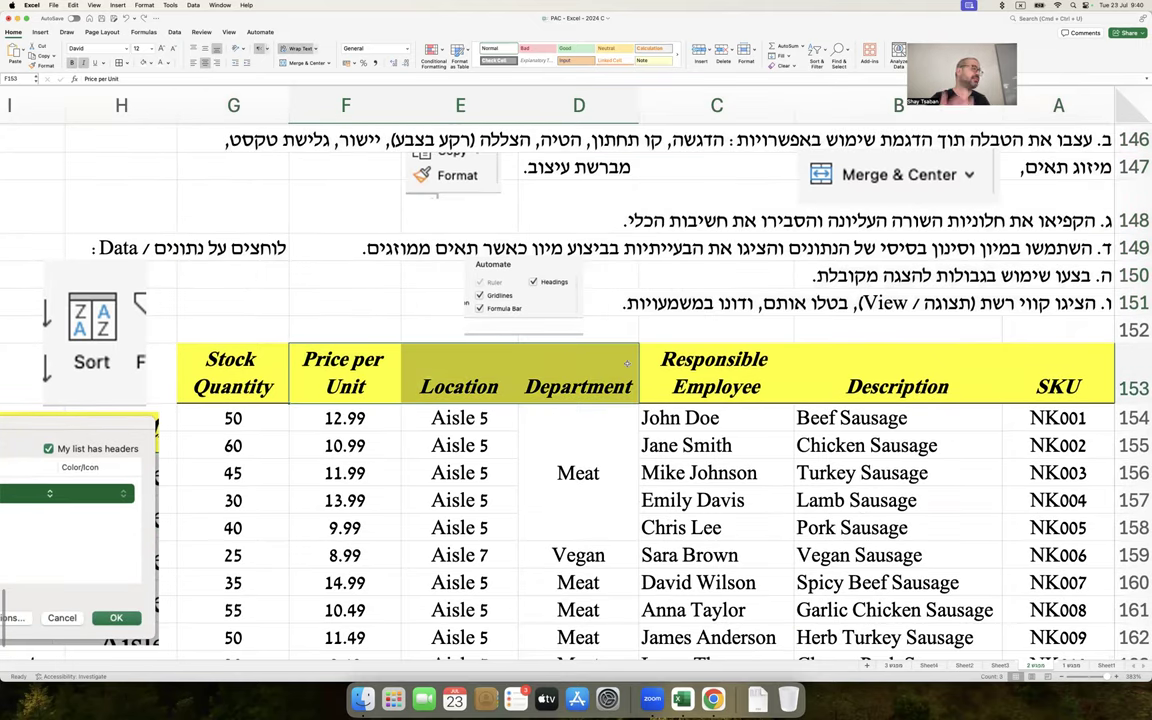
pyautogui.scroll(-2, 627, 363)
pyautogui.click(624, 372)
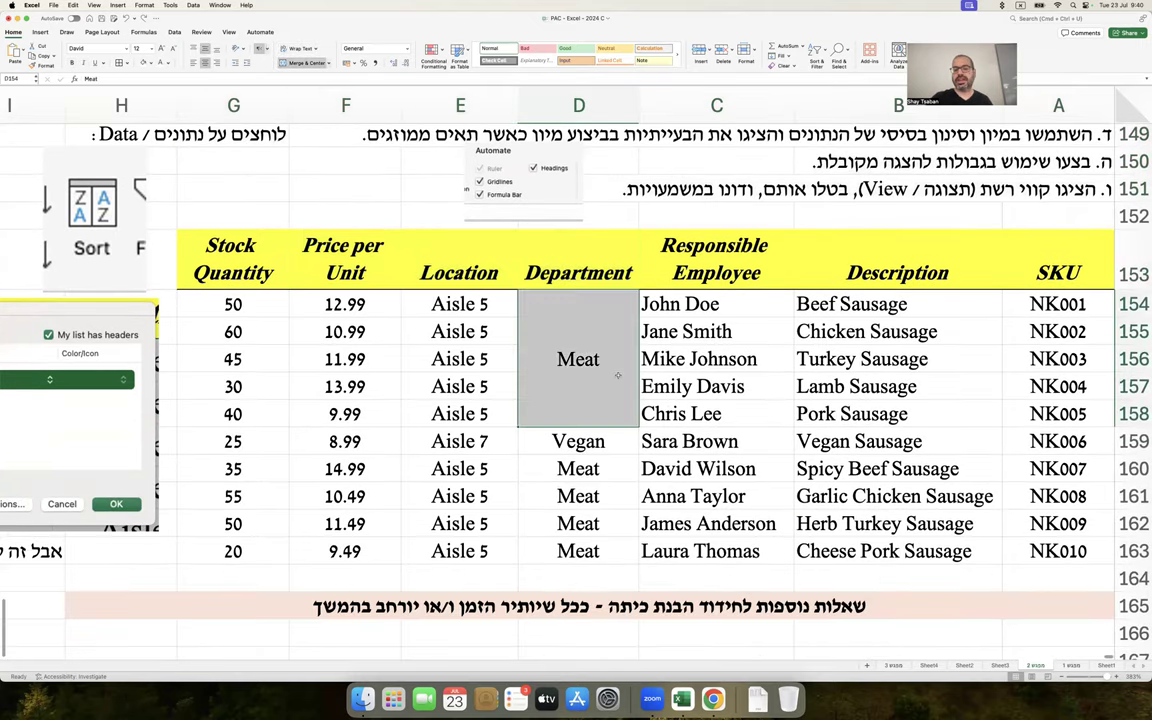
pyautogui.click(604, 440)
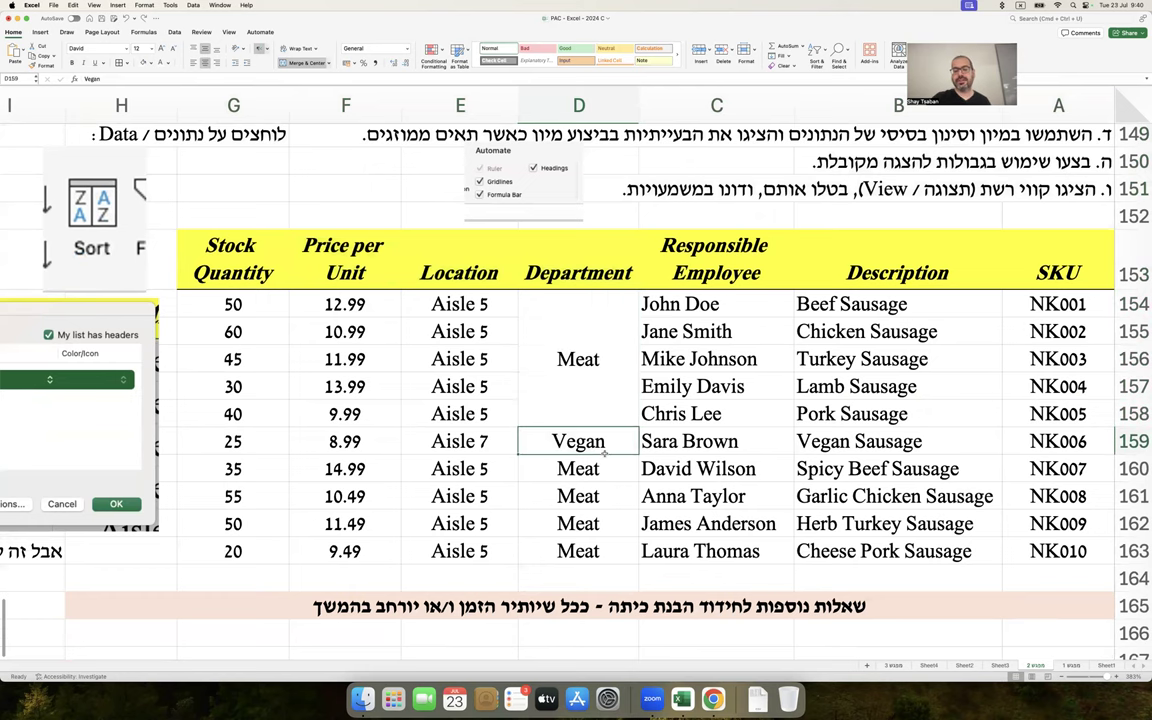
pyautogui.scroll(-4, 604, 453)
pyautogui.scroll(10, 604, 453)
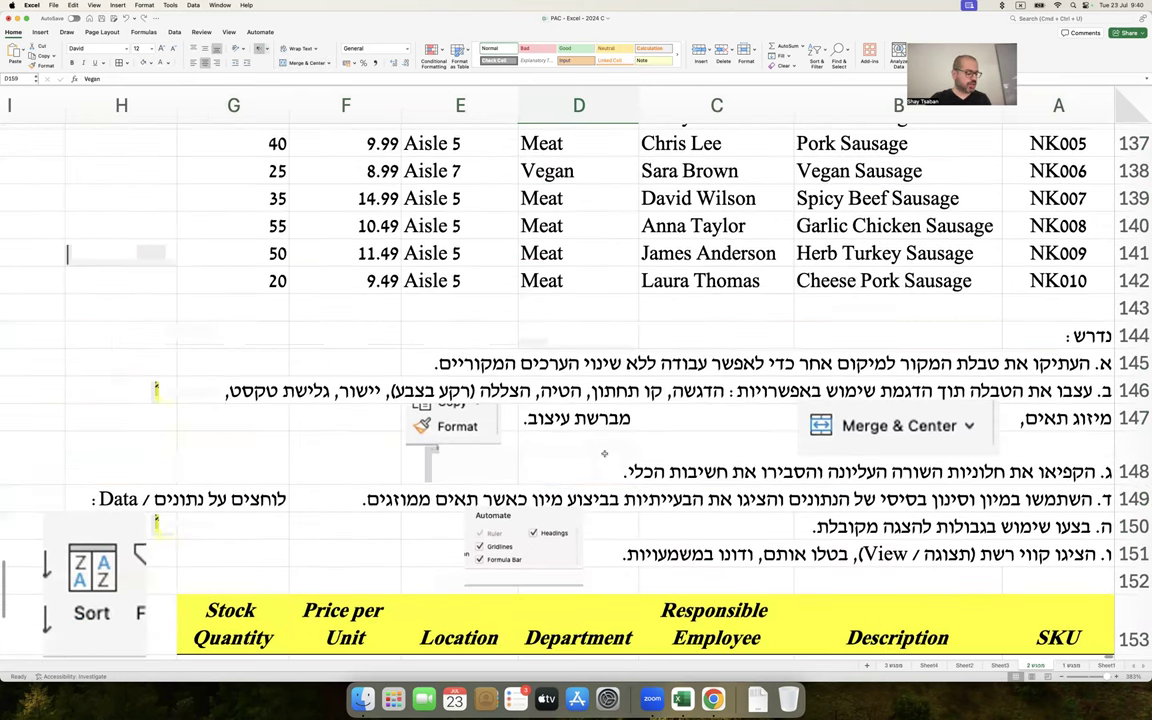
pyautogui.scroll(15, 604, 453)
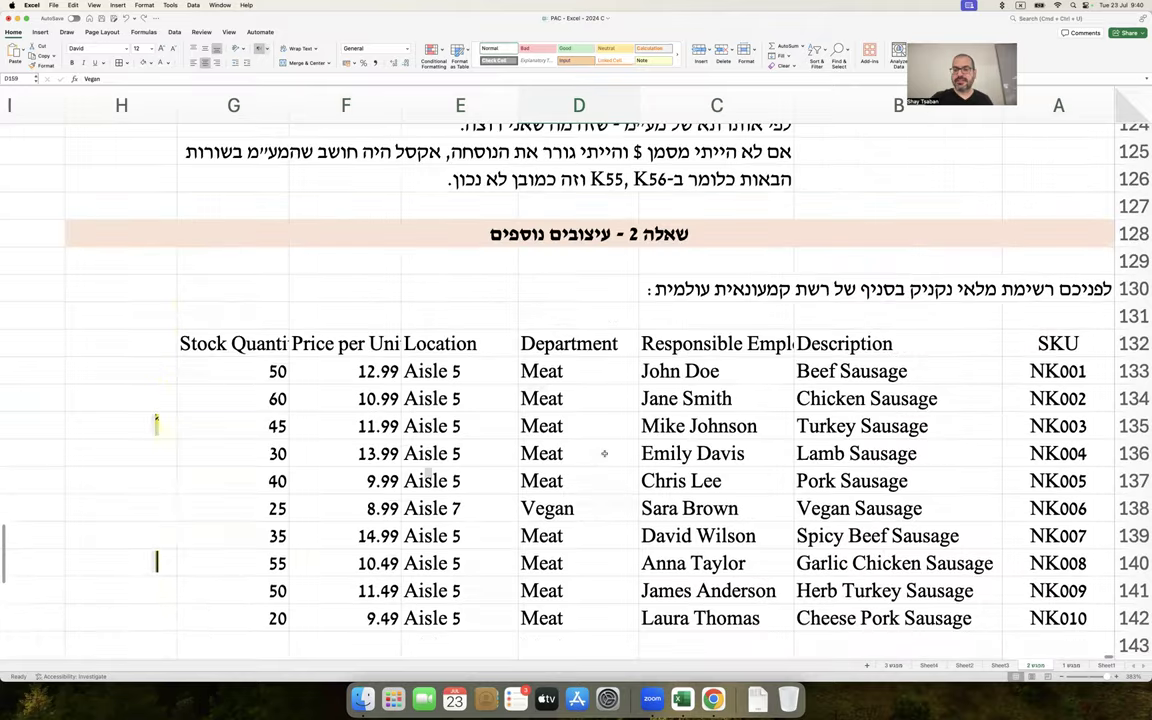
pyautogui.scroll(10, 604, 453)
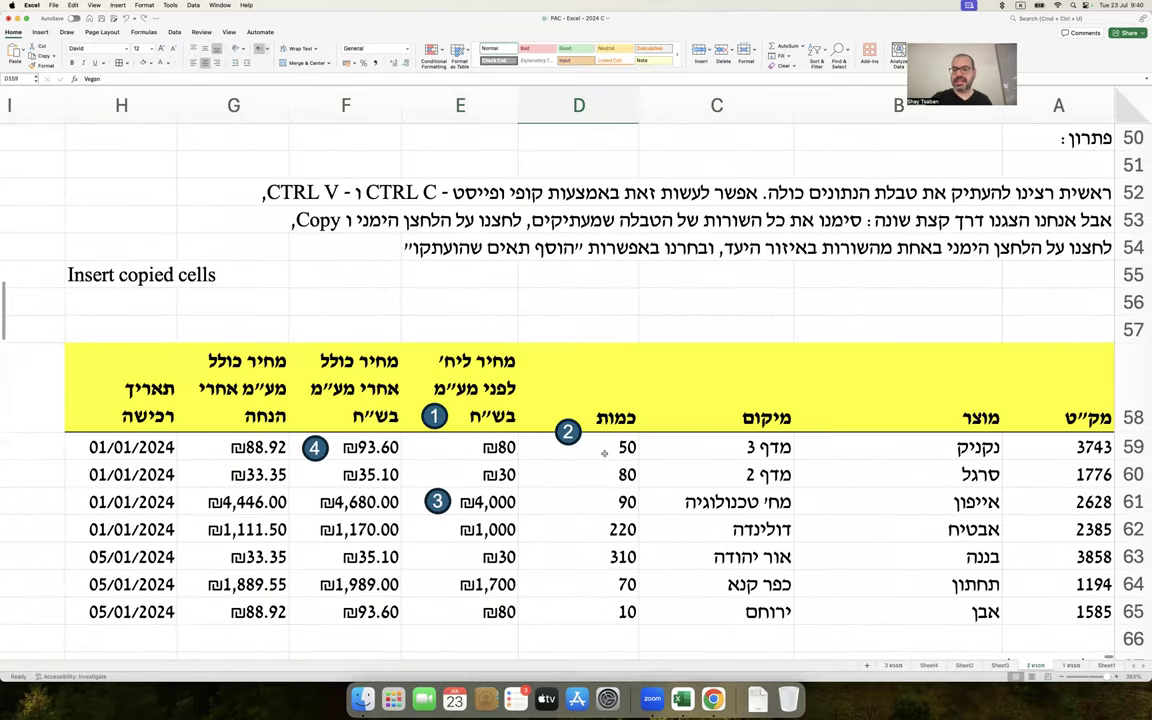
pyautogui.scroll(-7, 604, 453)
pyautogui.scroll(-15, 604, 453)
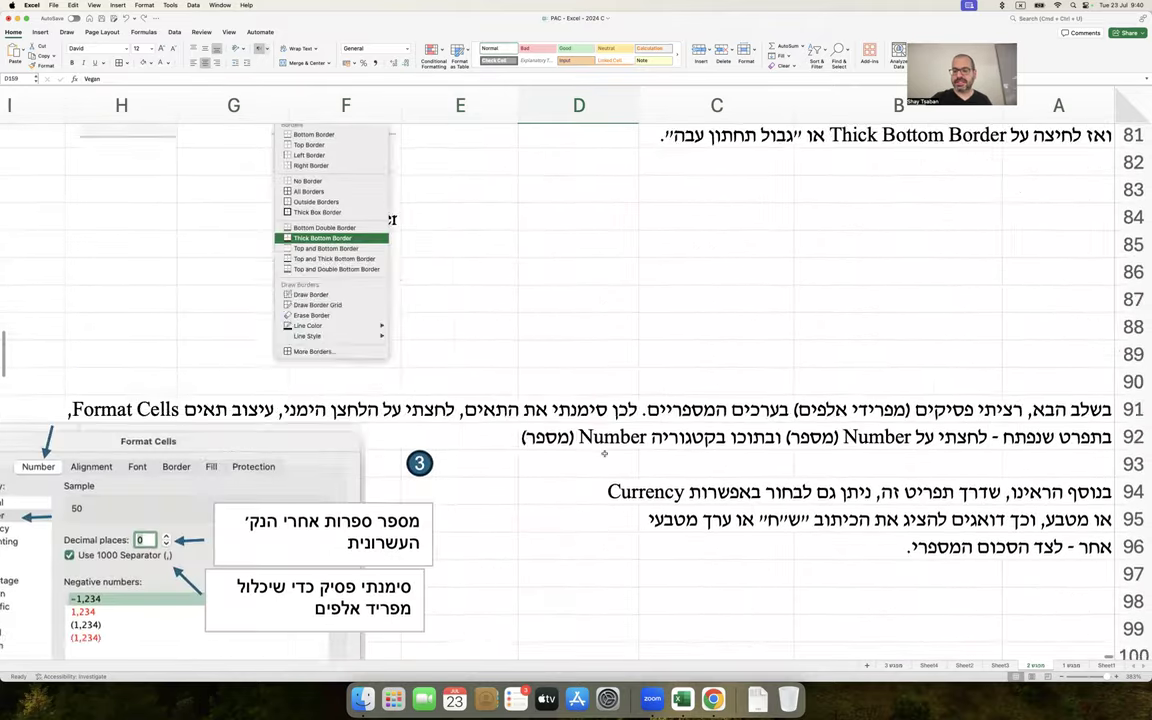
pyautogui.scroll(-5, 604, 453)
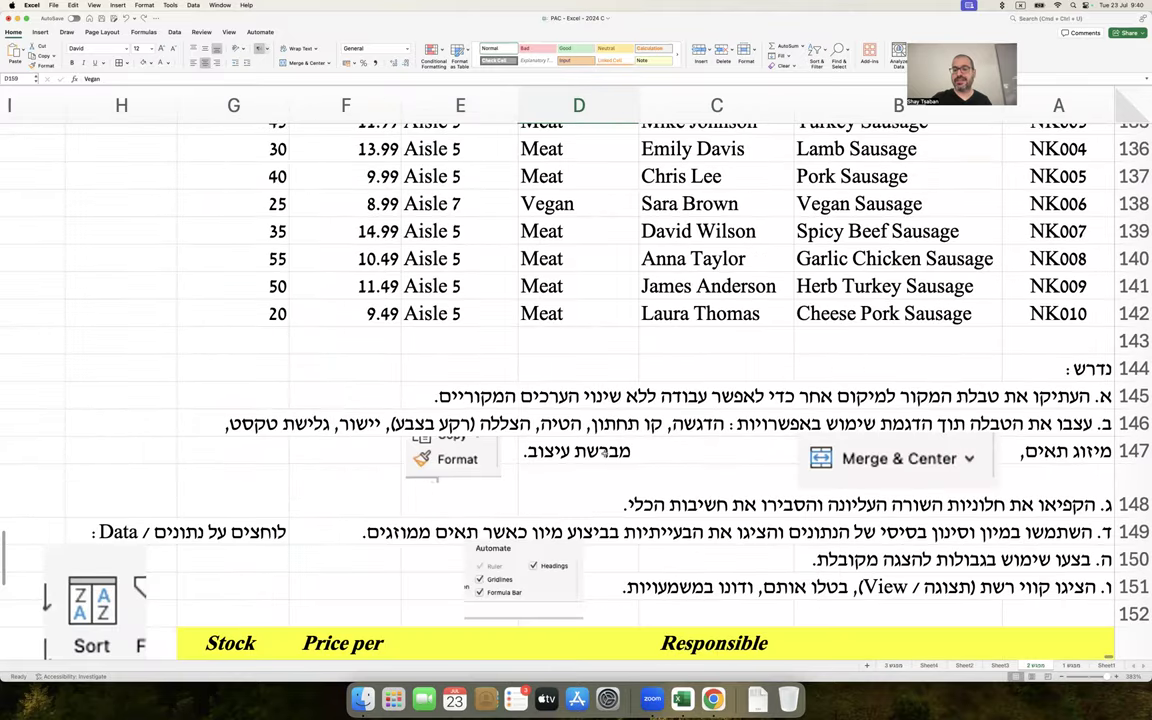
pyautogui.scroll(-2, 604, 453)
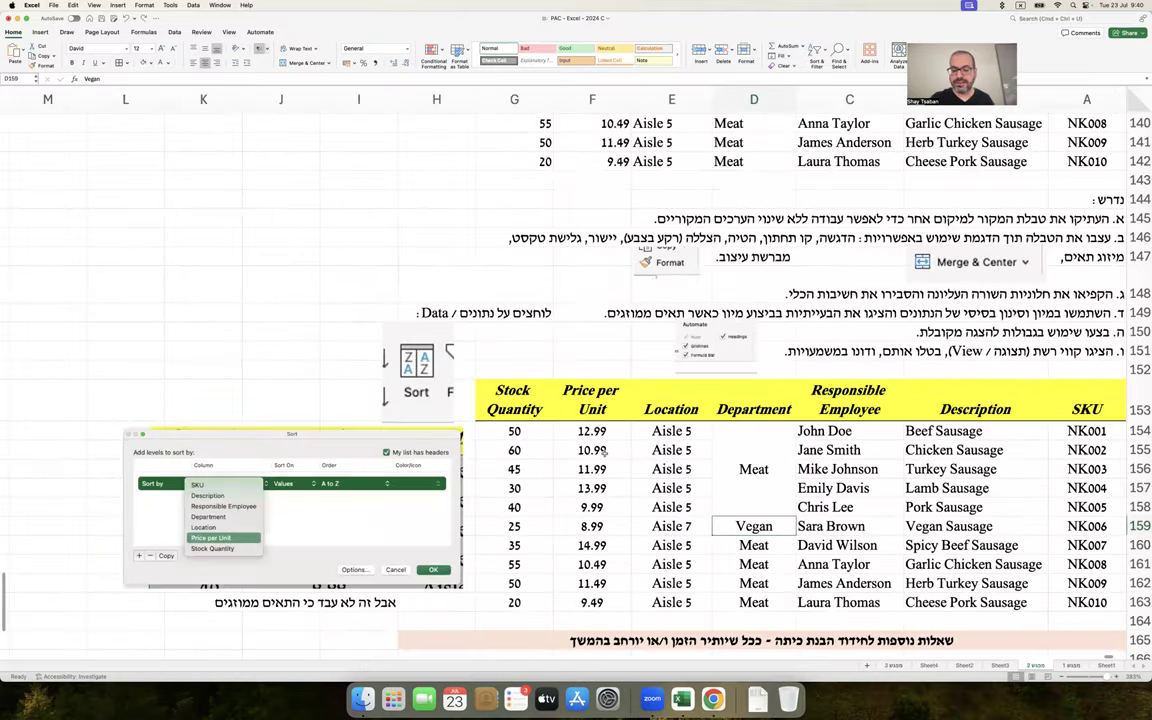
pyautogui.scroll(1, 604, 453)
pyautogui.click(618, 361)
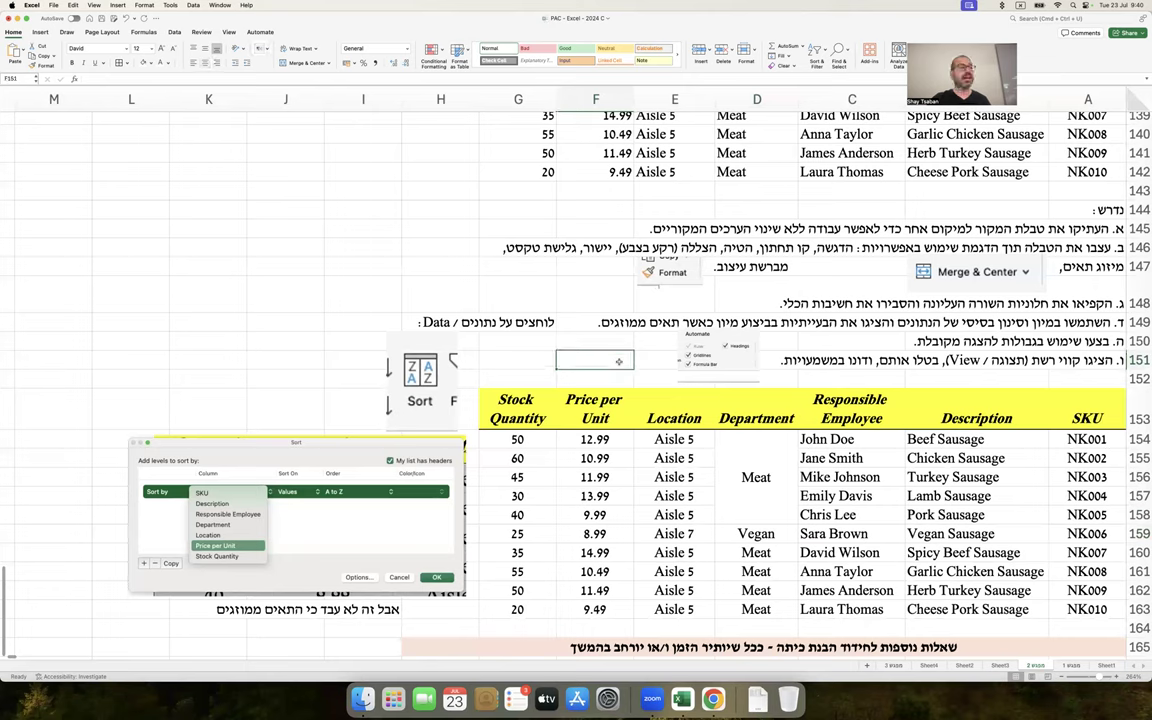